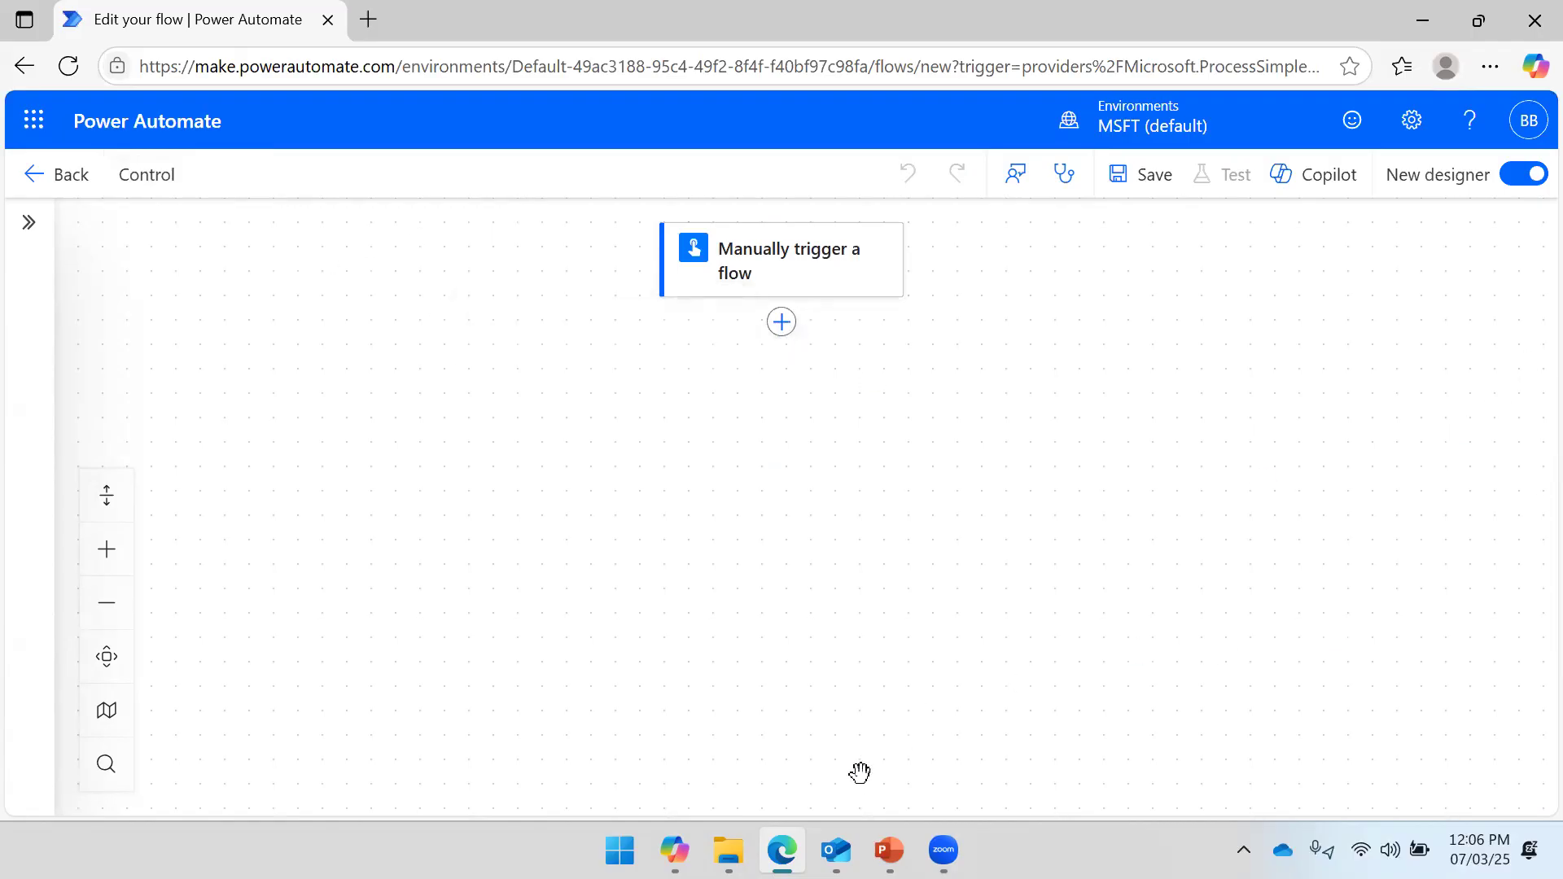
# Switch to the PowerPoint slide show, view the slides on flow types and Control actions, and return to Power Automate.
pyautogui.click(890, 850)
pyautogui.click(758, 484)
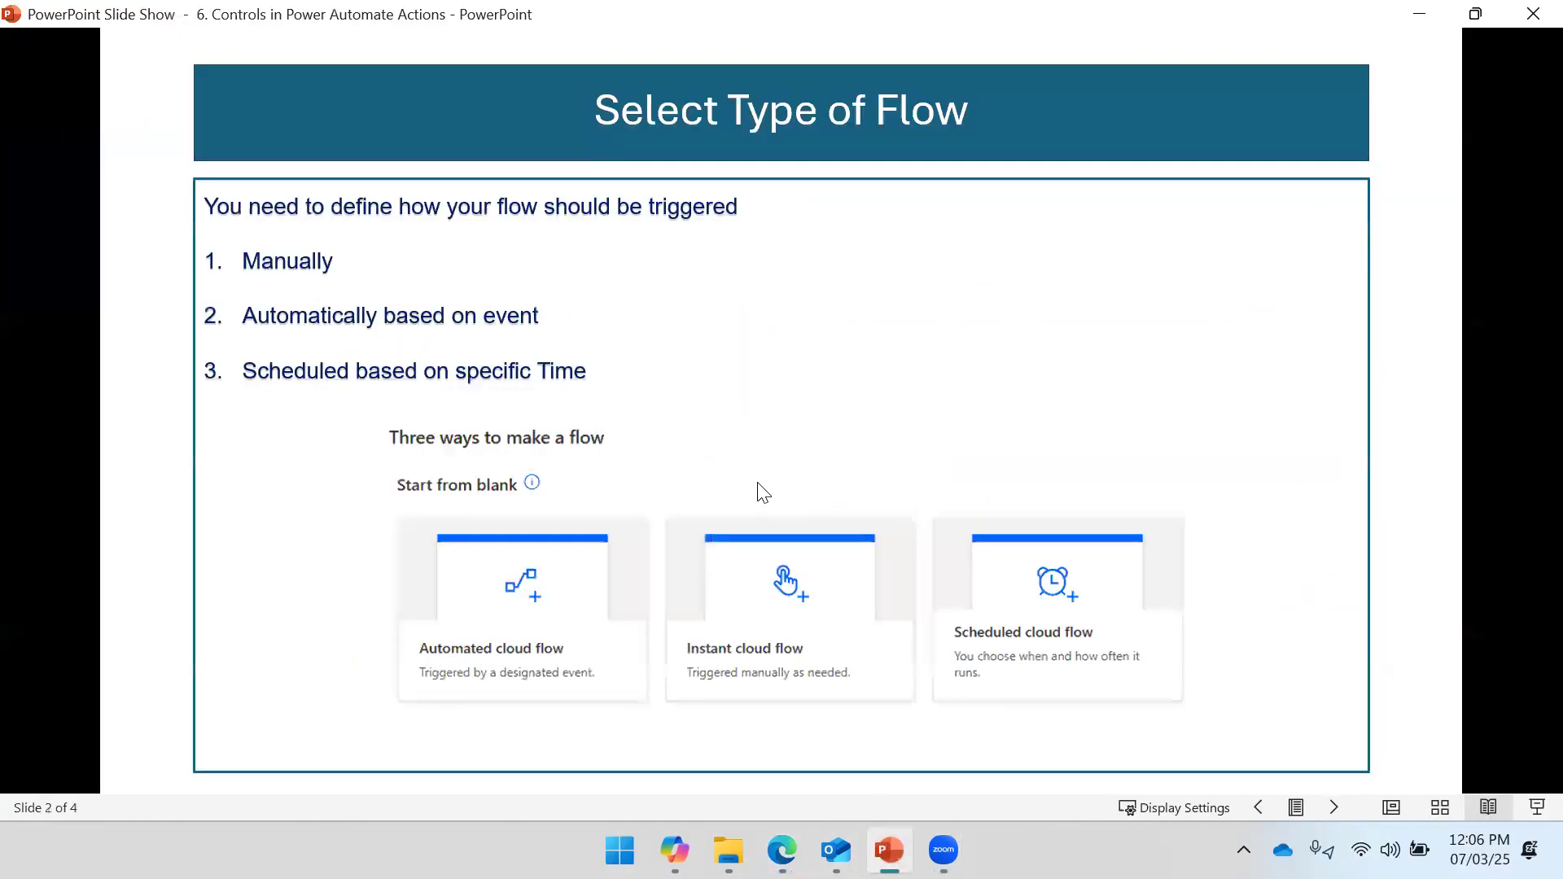
pyautogui.click(757, 483)
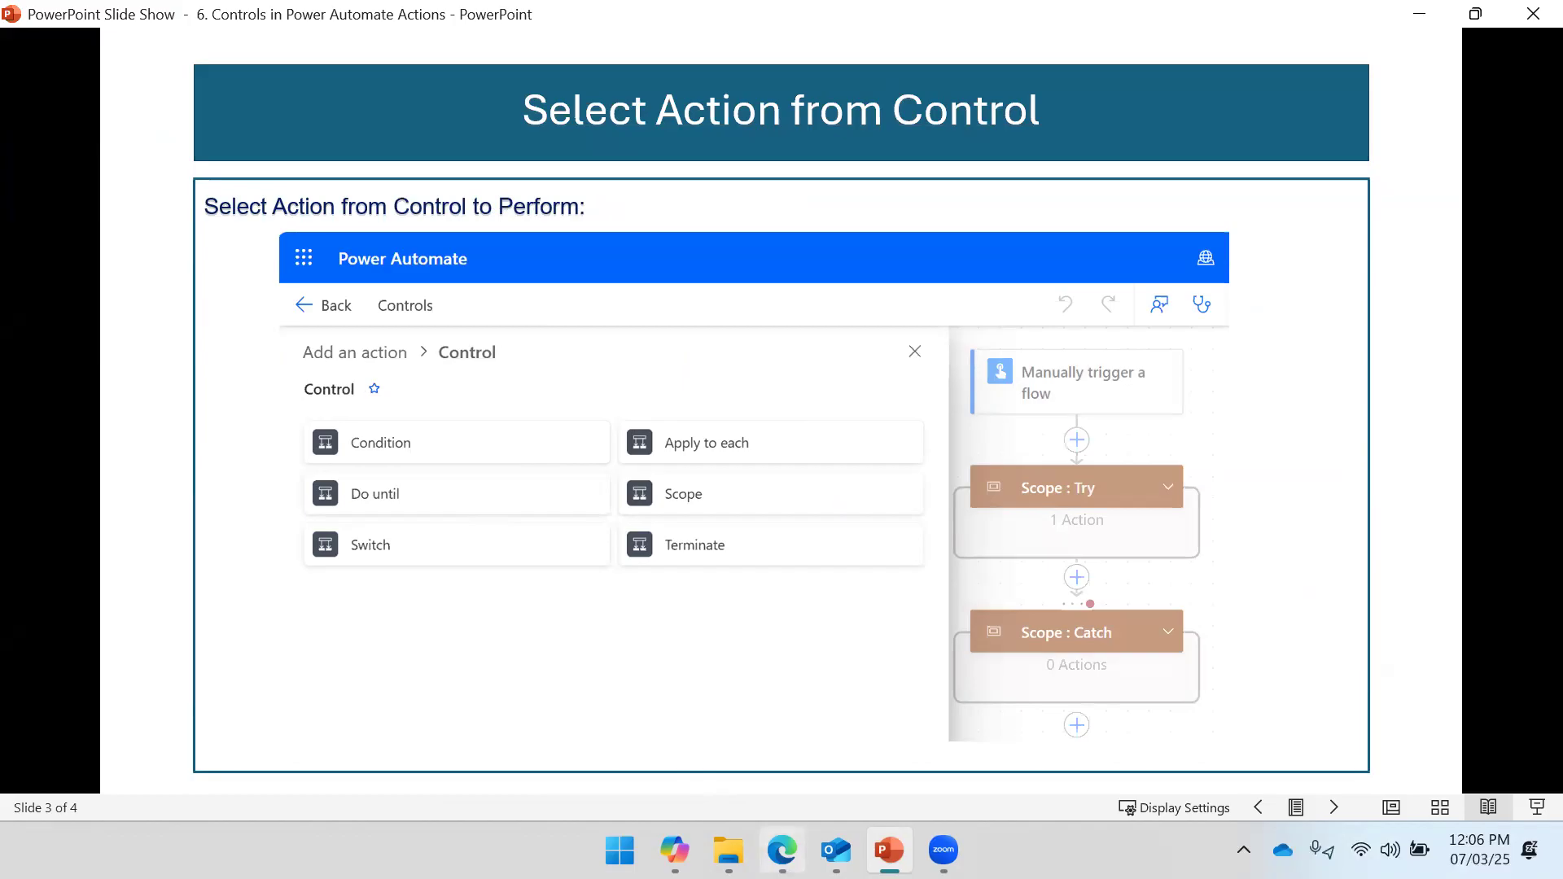
pyautogui.click(783, 850)
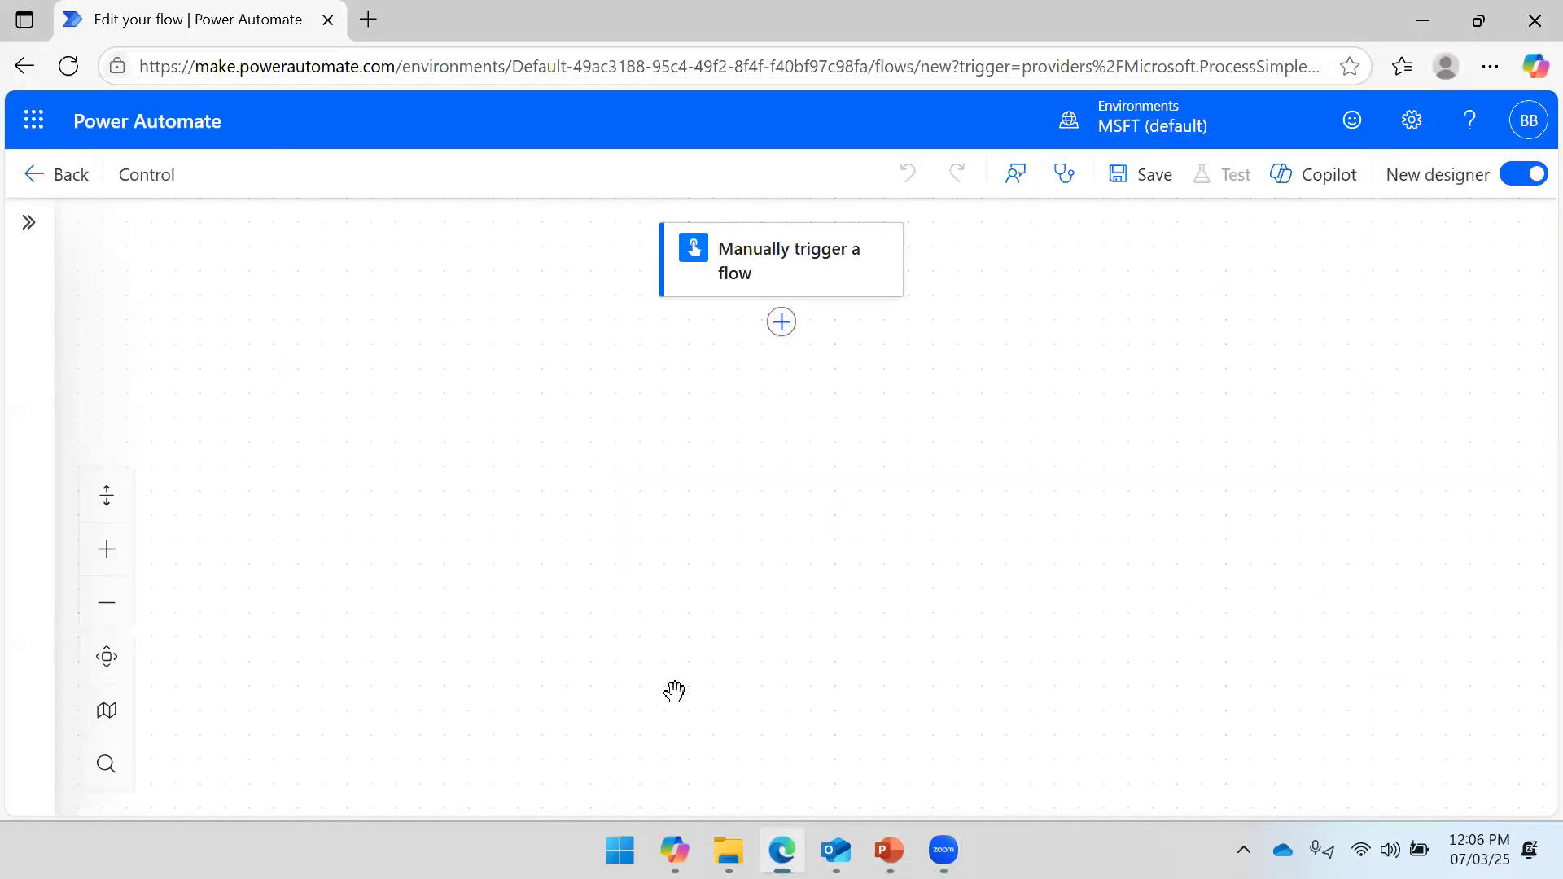
# Review the Control connector's available actions, including the descriptions of Condition, Apply to each, Do until and Scope.
pyautogui.click(781, 326)
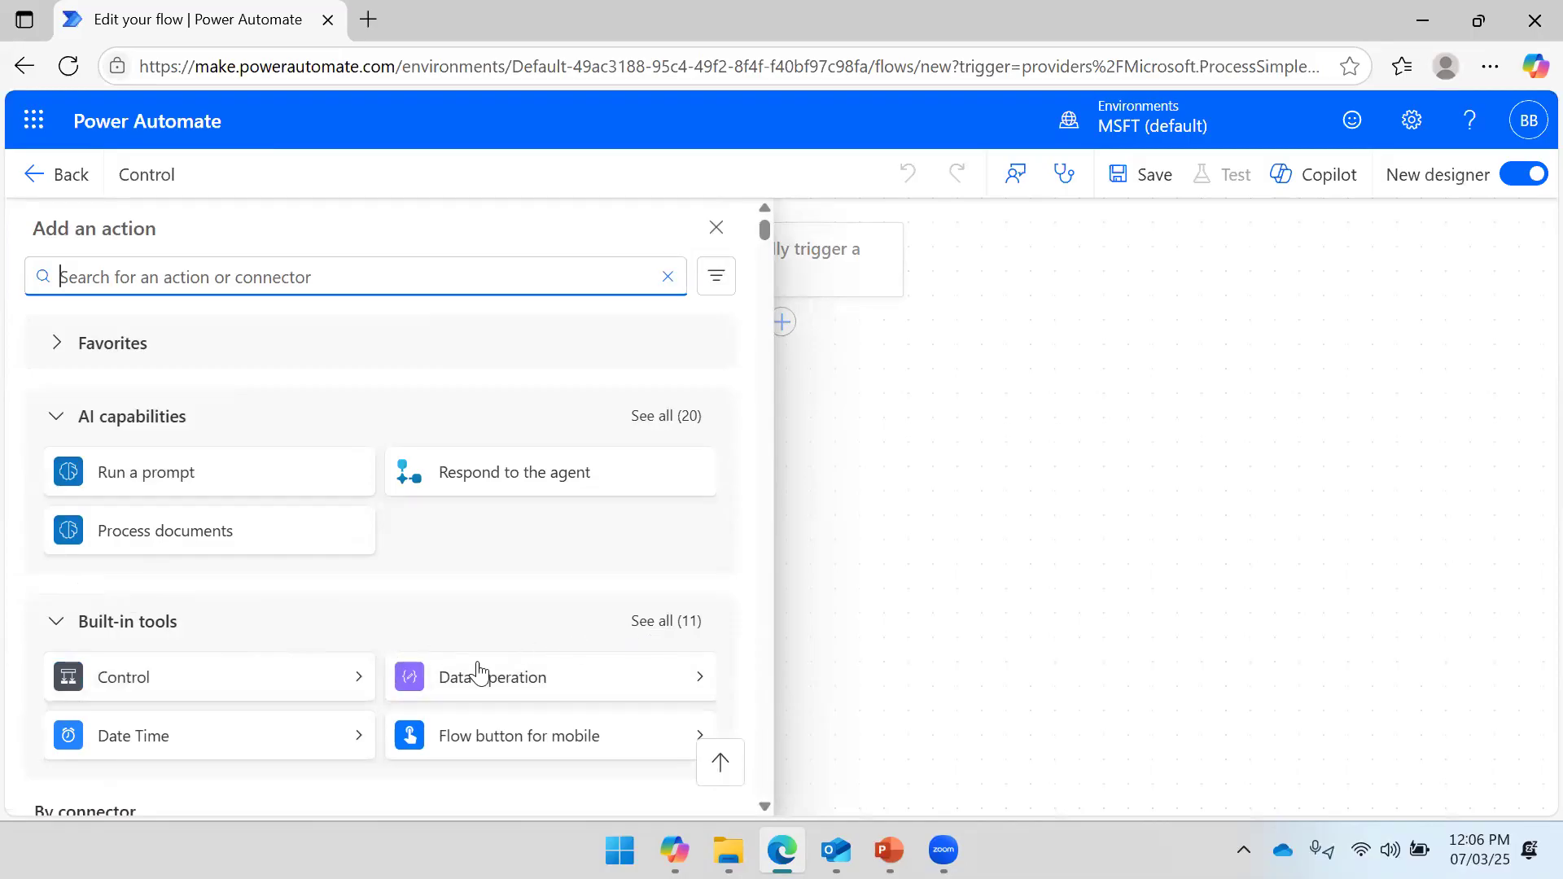
pyautogui.click(356, 676)
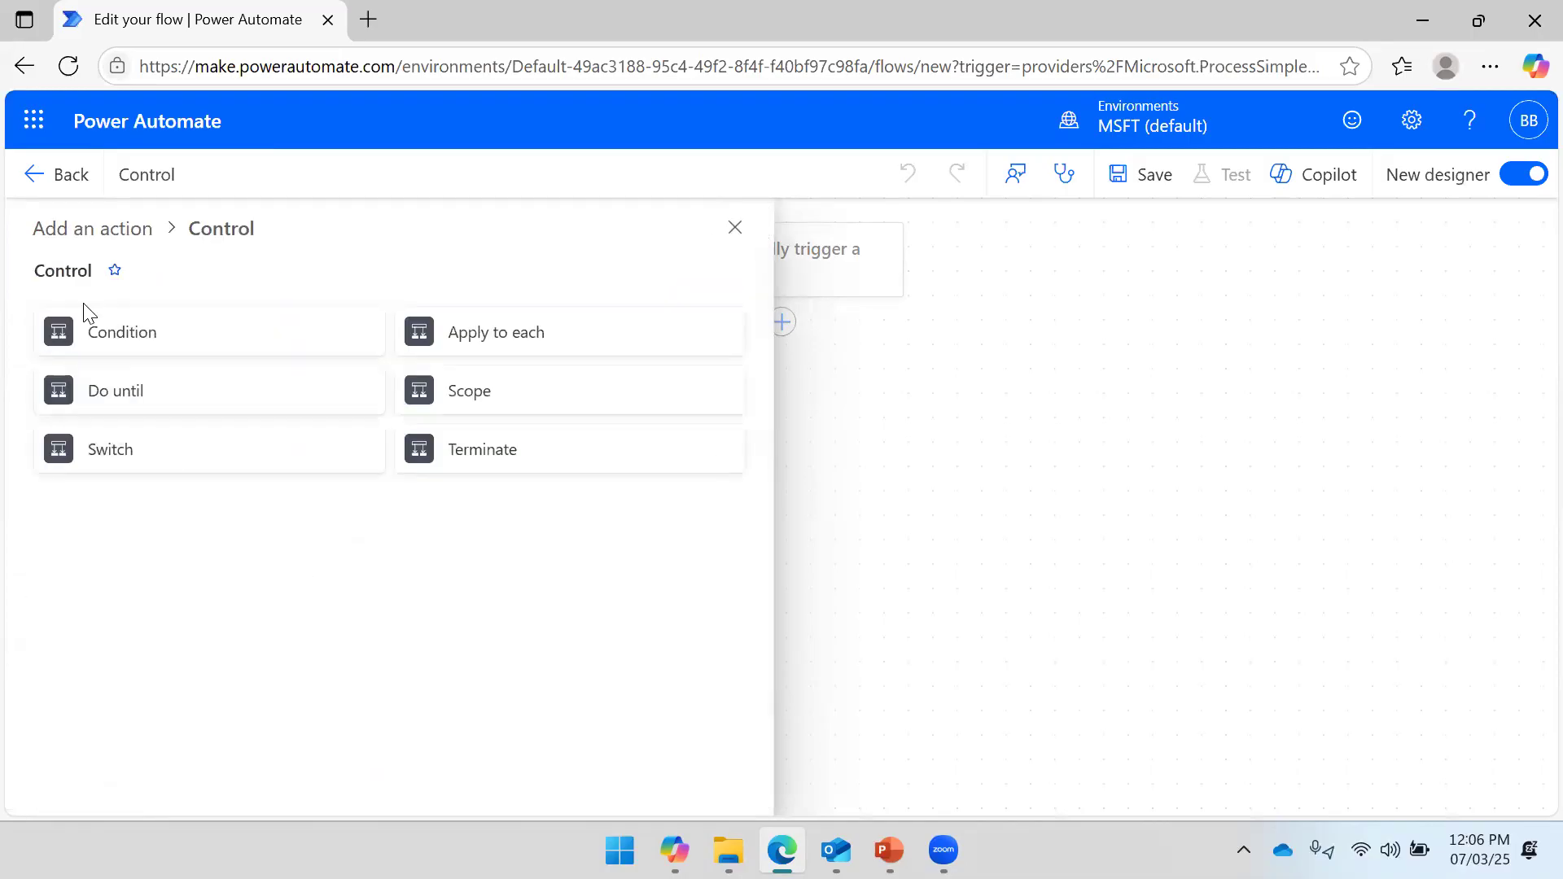
pyautogui.moveTo(335, 332)
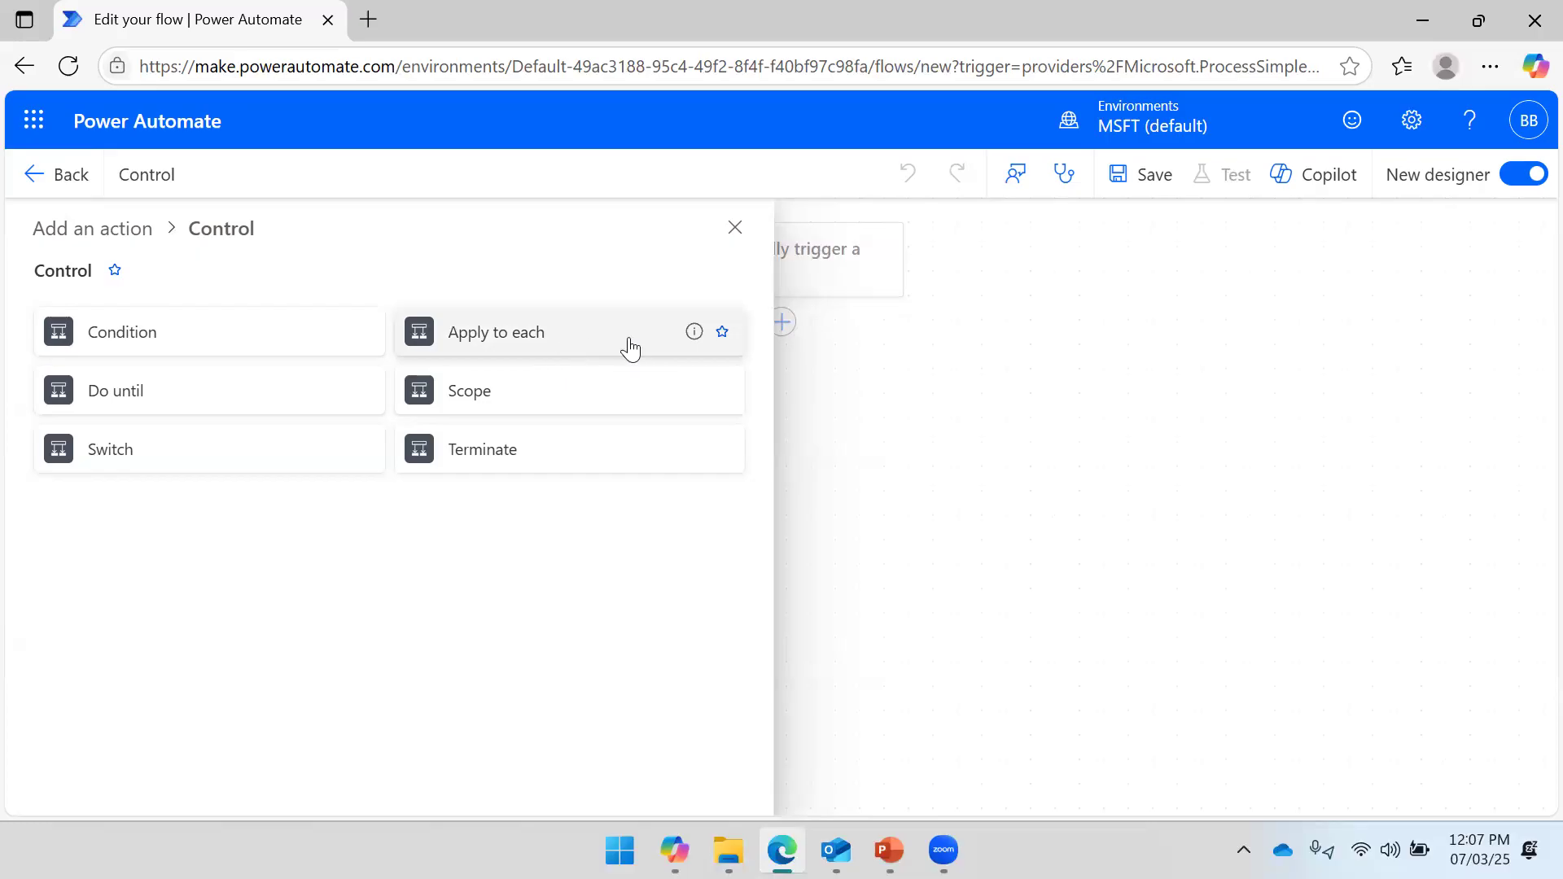
pyautogui.moveTo(697, 337)
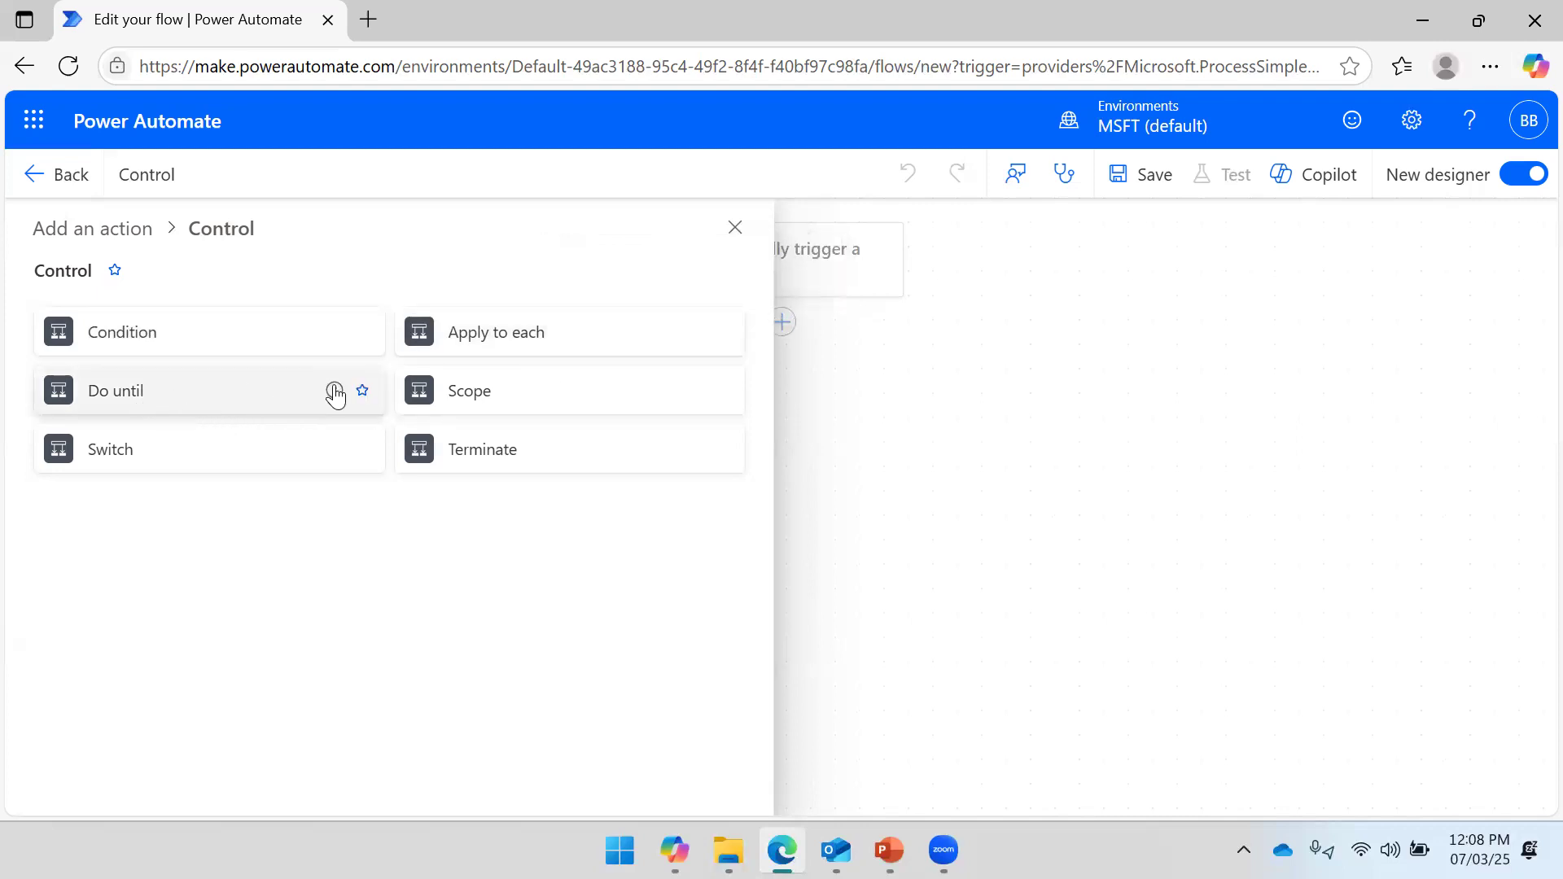
pyautogui.moveTo(335, 393)
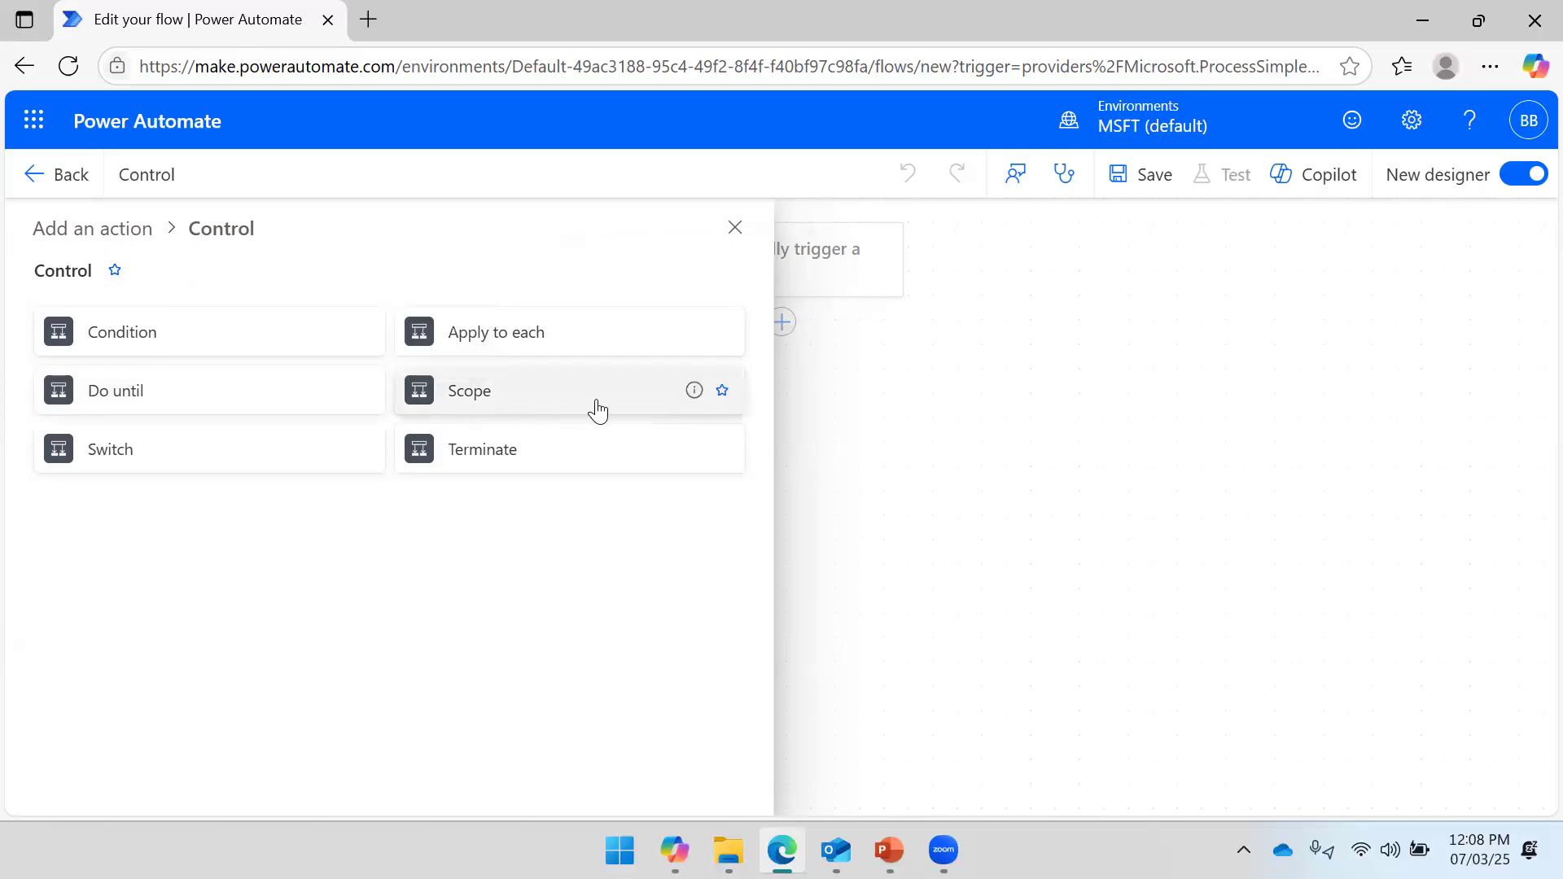
pyautogui.moveTo(688, 400)
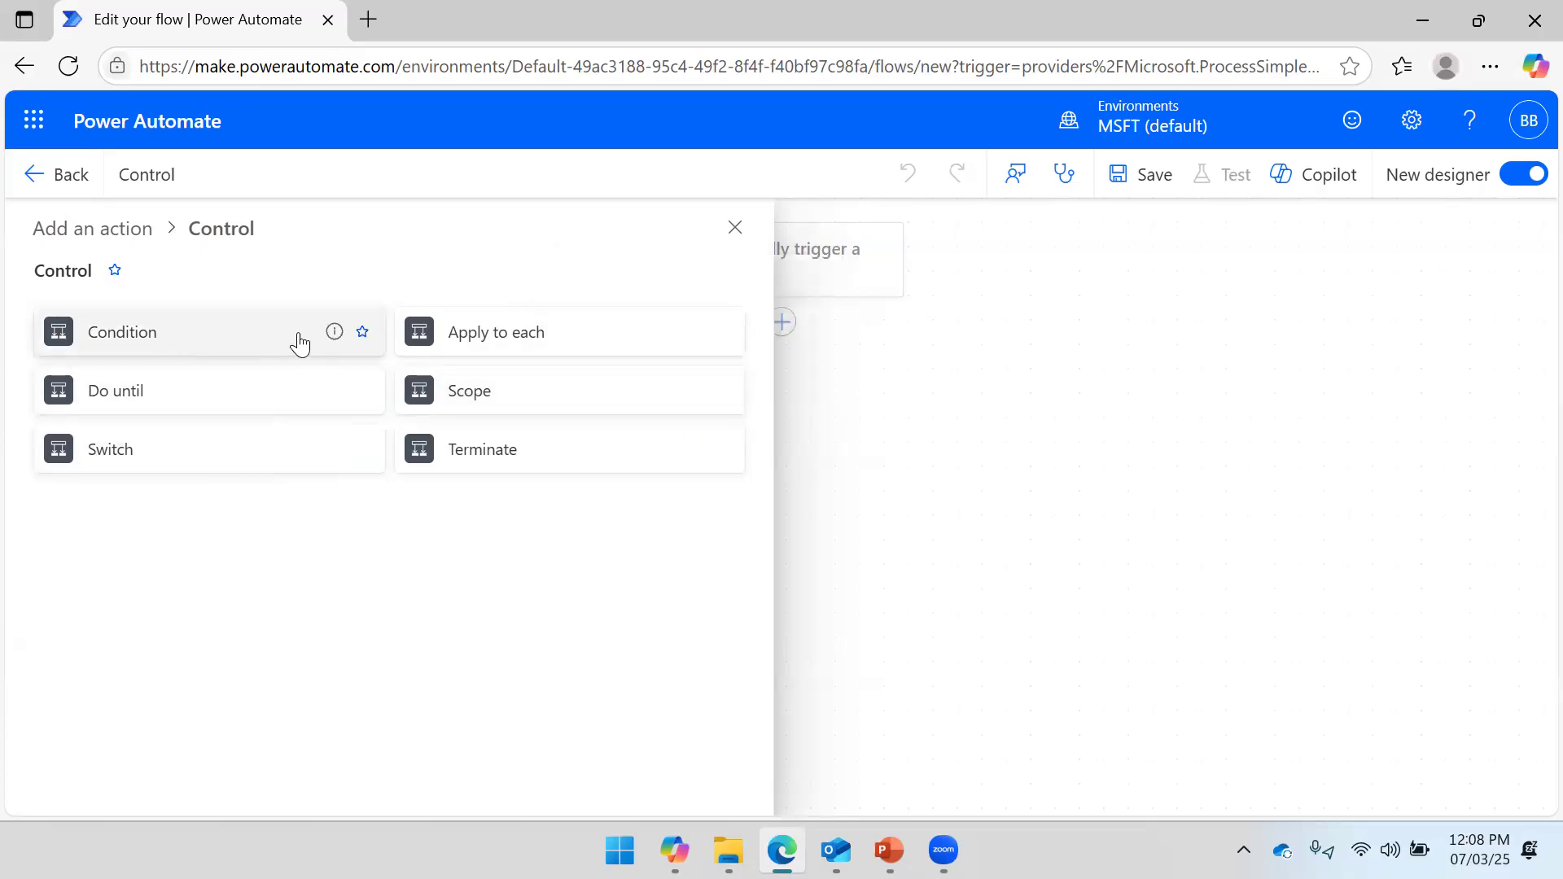
pyautogui.moveTo(336, 343)
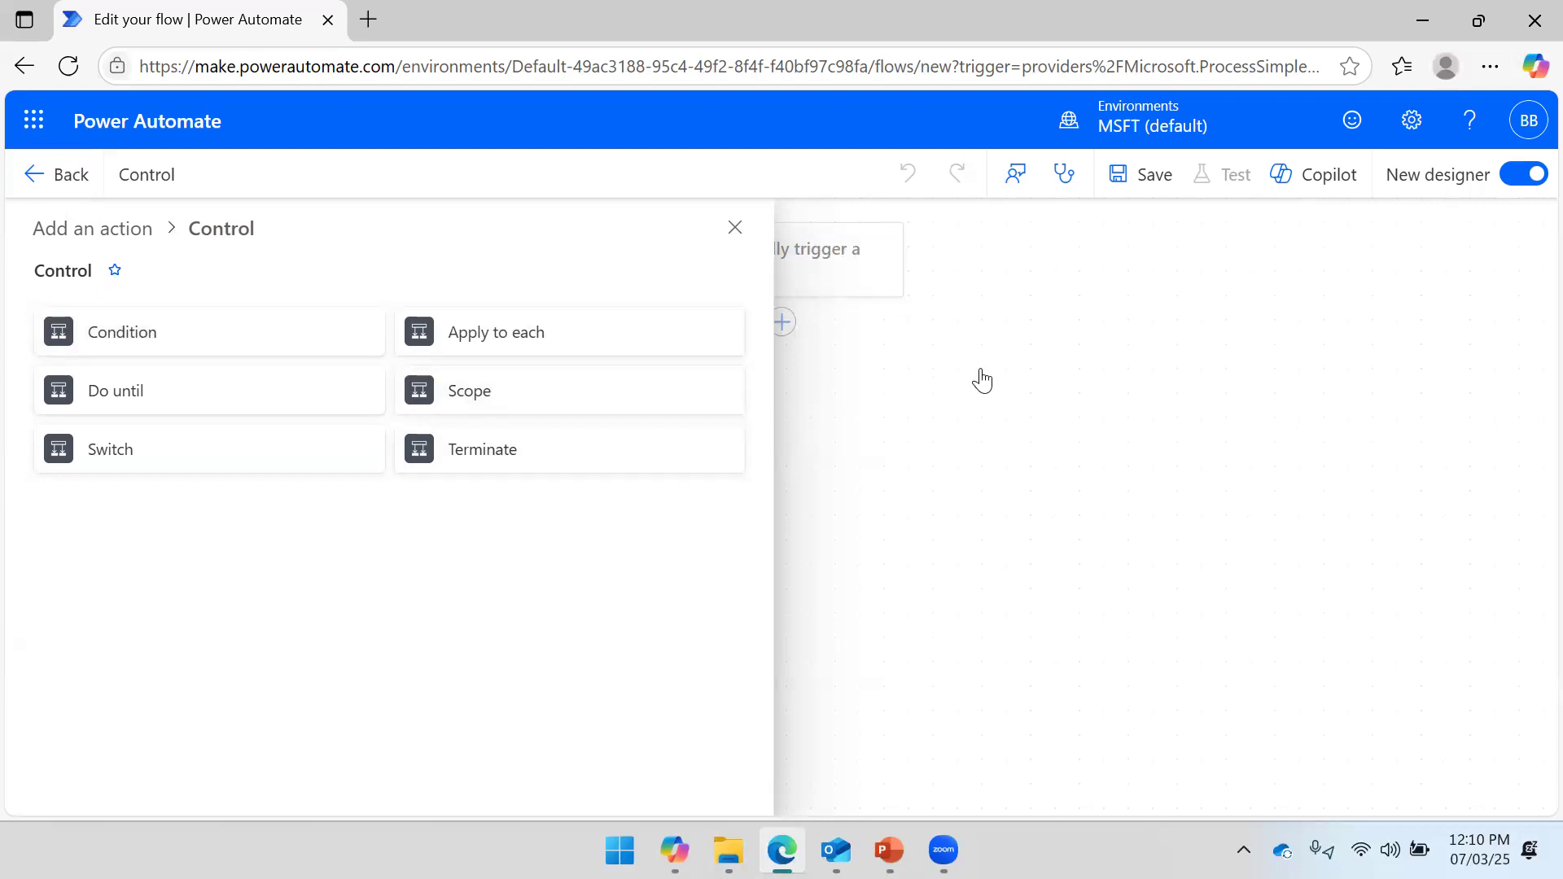
pyautogui.click(822, 337)
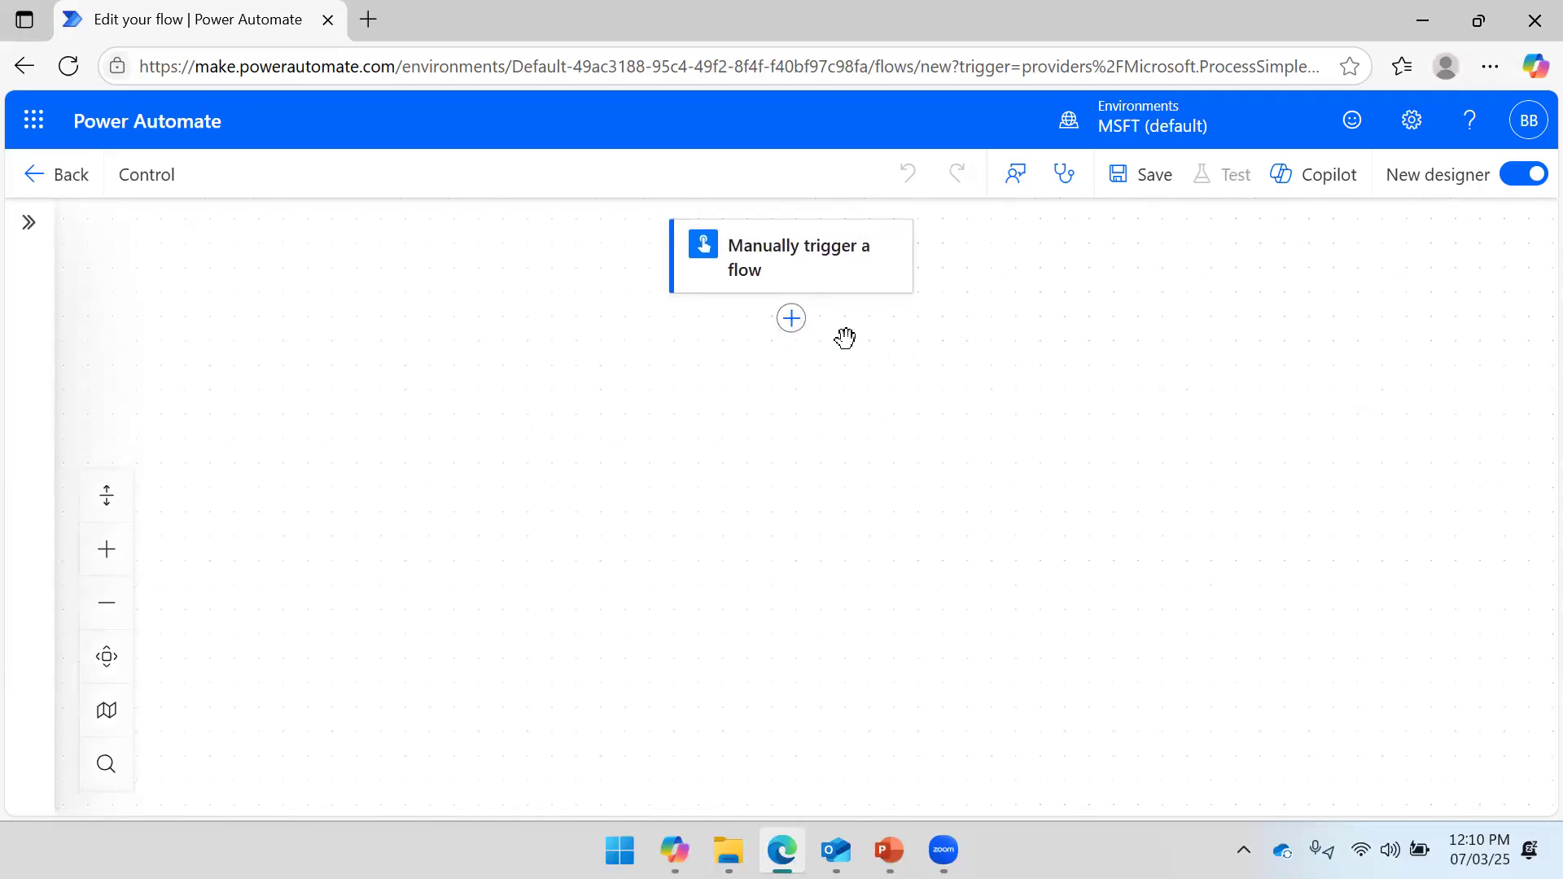
# Add an Initialize variable action from the built-in Variable tools below the manual trigger.
pyautogui.click(787, 320)
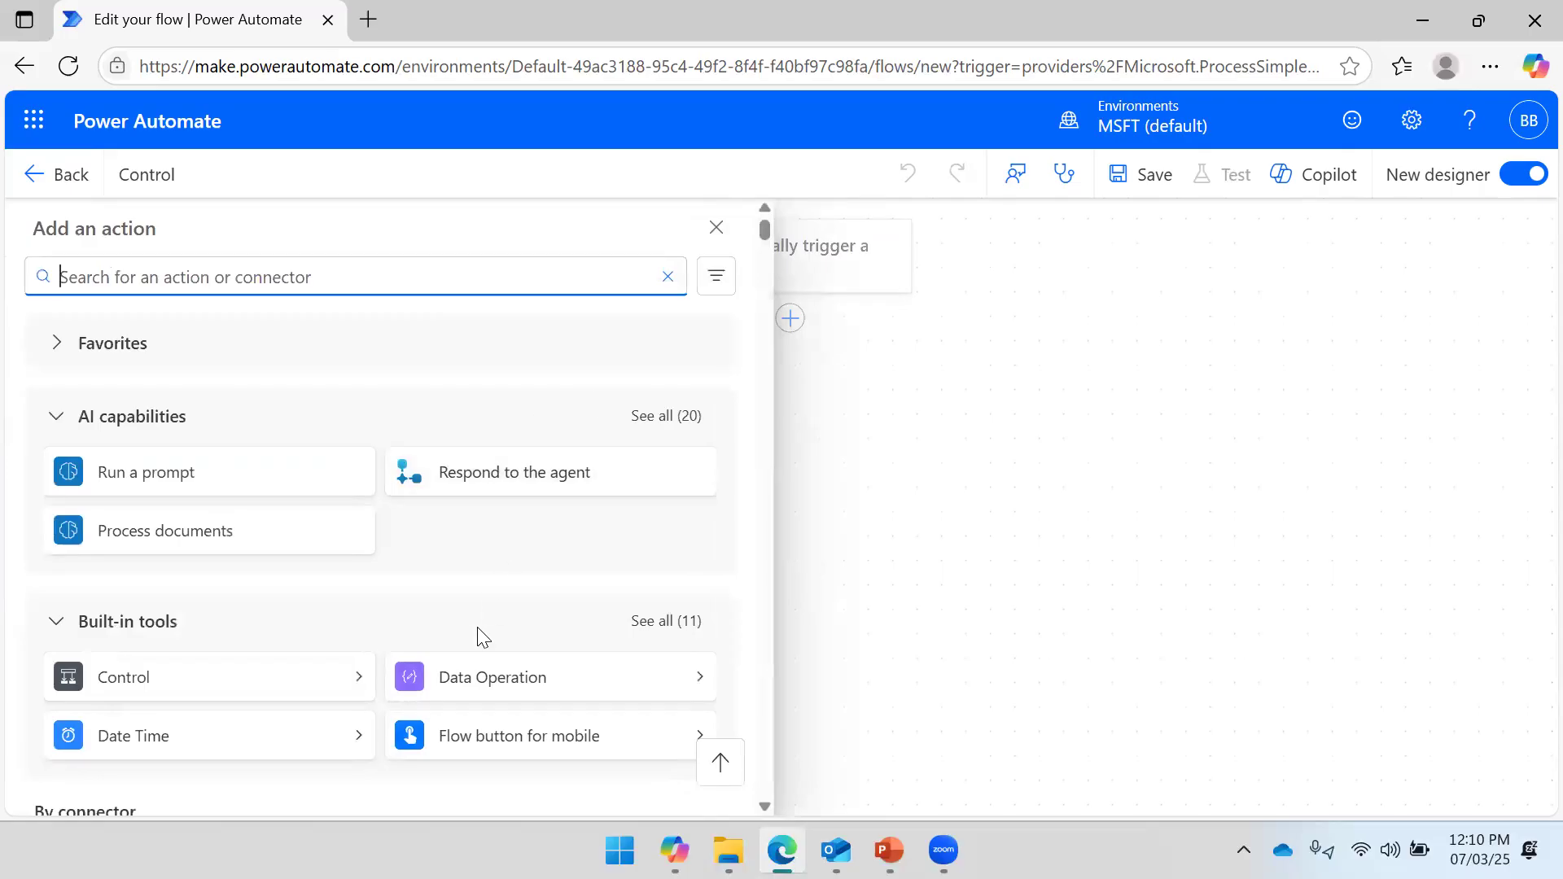
pyautogui.scroll(-2, 219, 528)
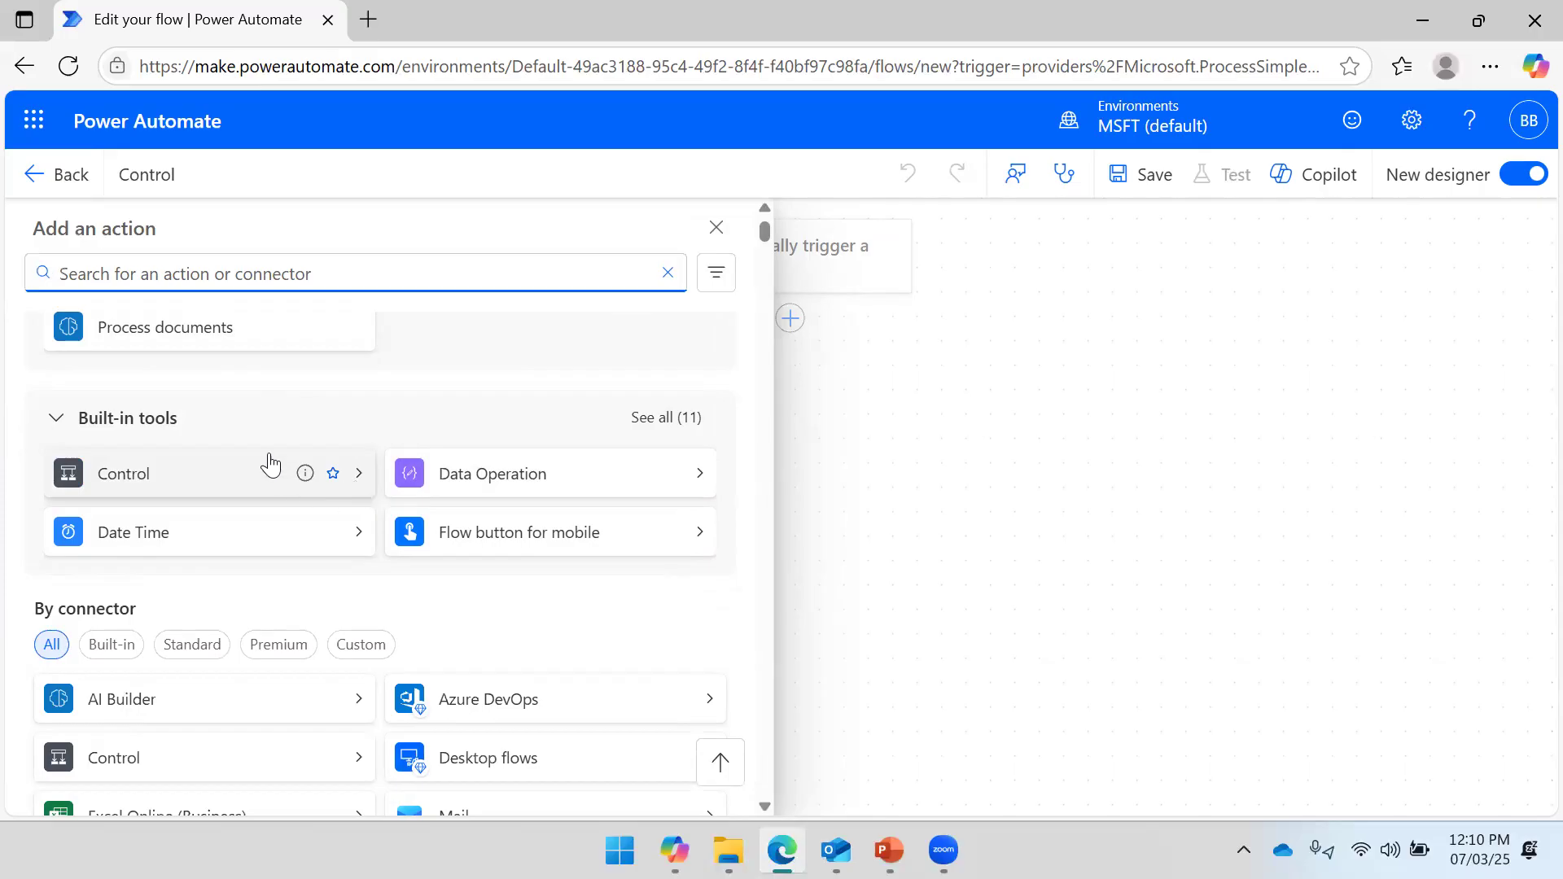
pyautogui.scroll(2, 241, 448)
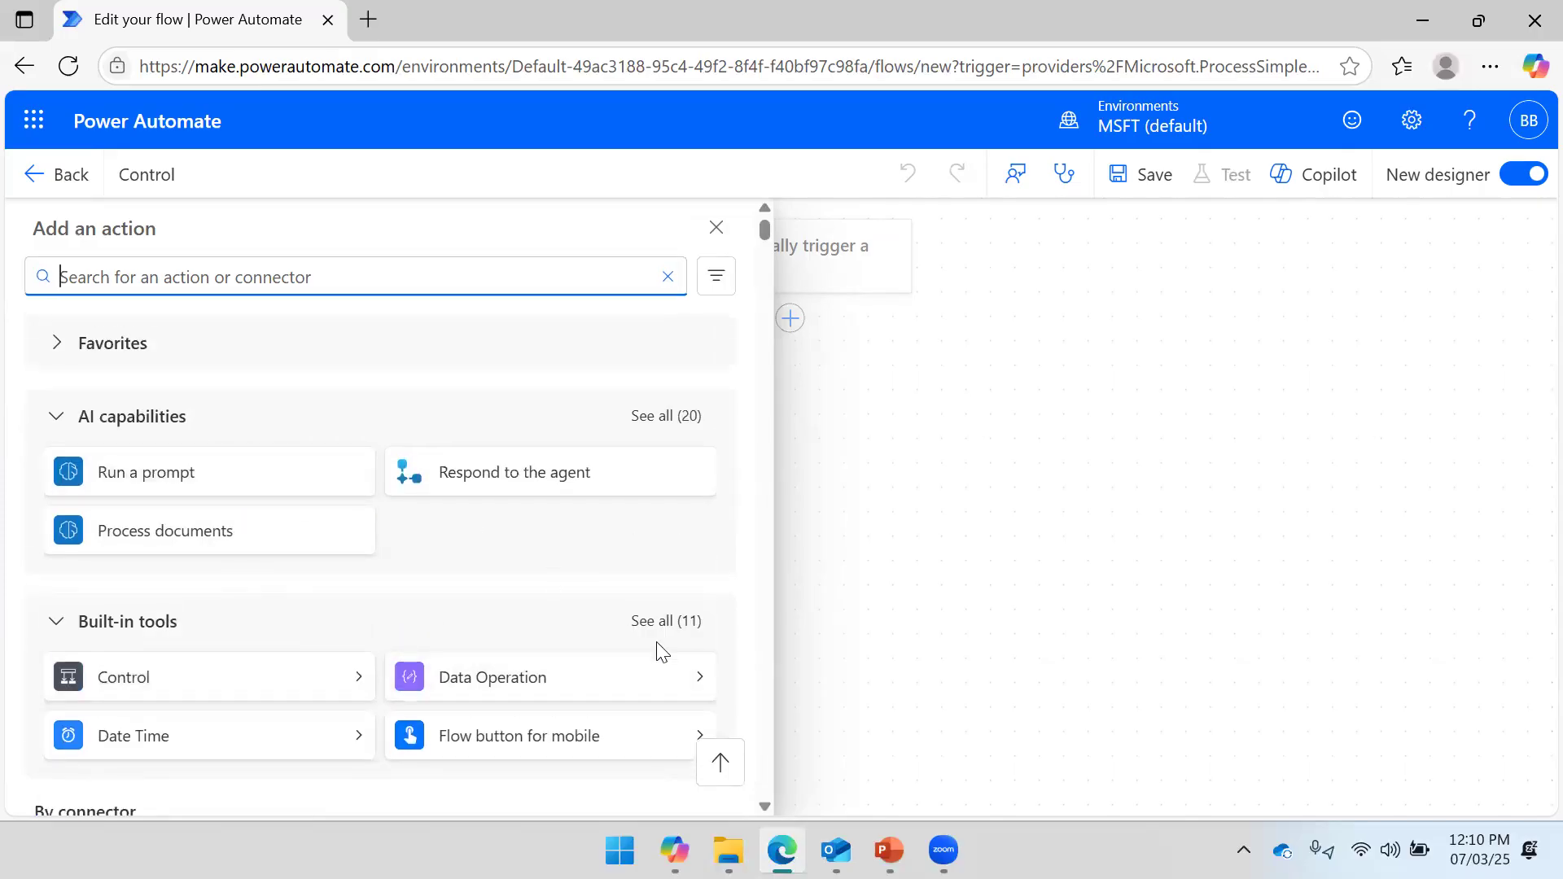
pyautogui.click(644, 623)
pyautogui.scroll(-5, 350, 586)
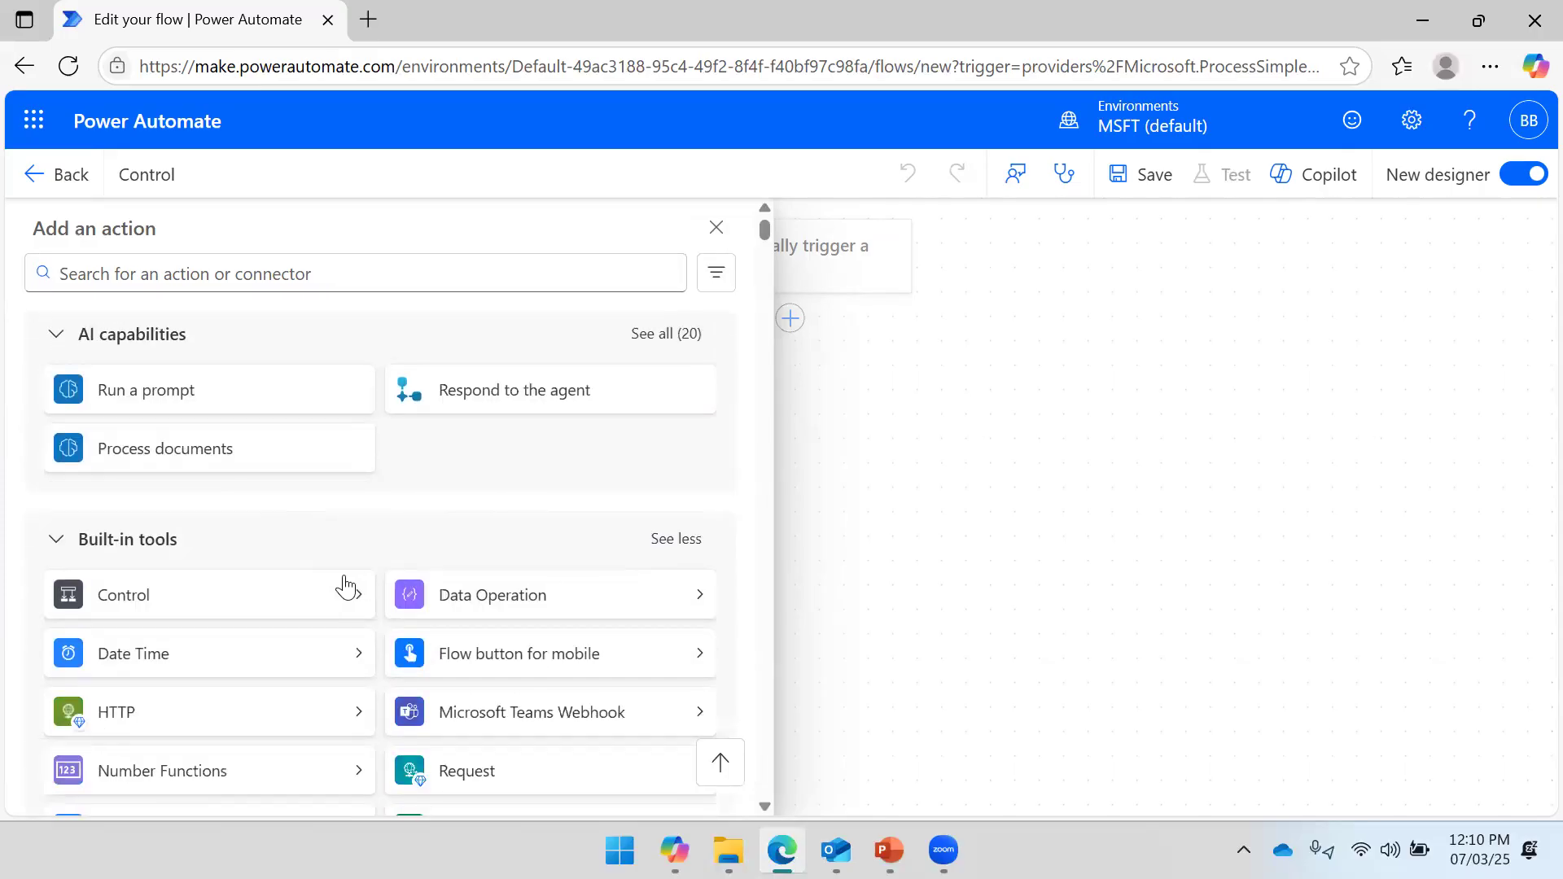
pyautogui.click(362, 564)
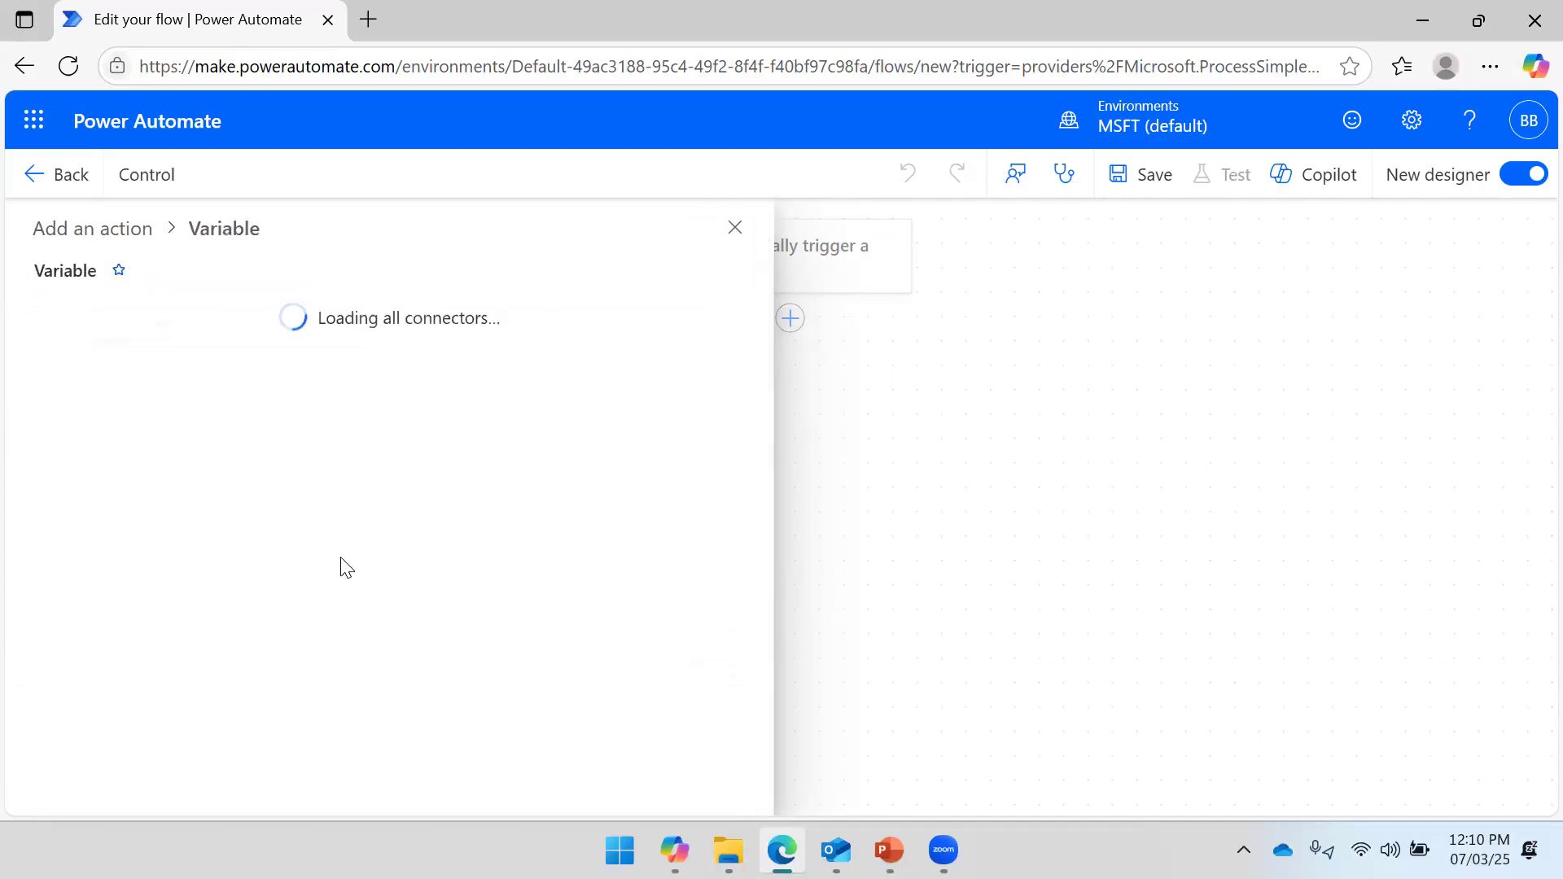
pyautogui.click(227, 461)
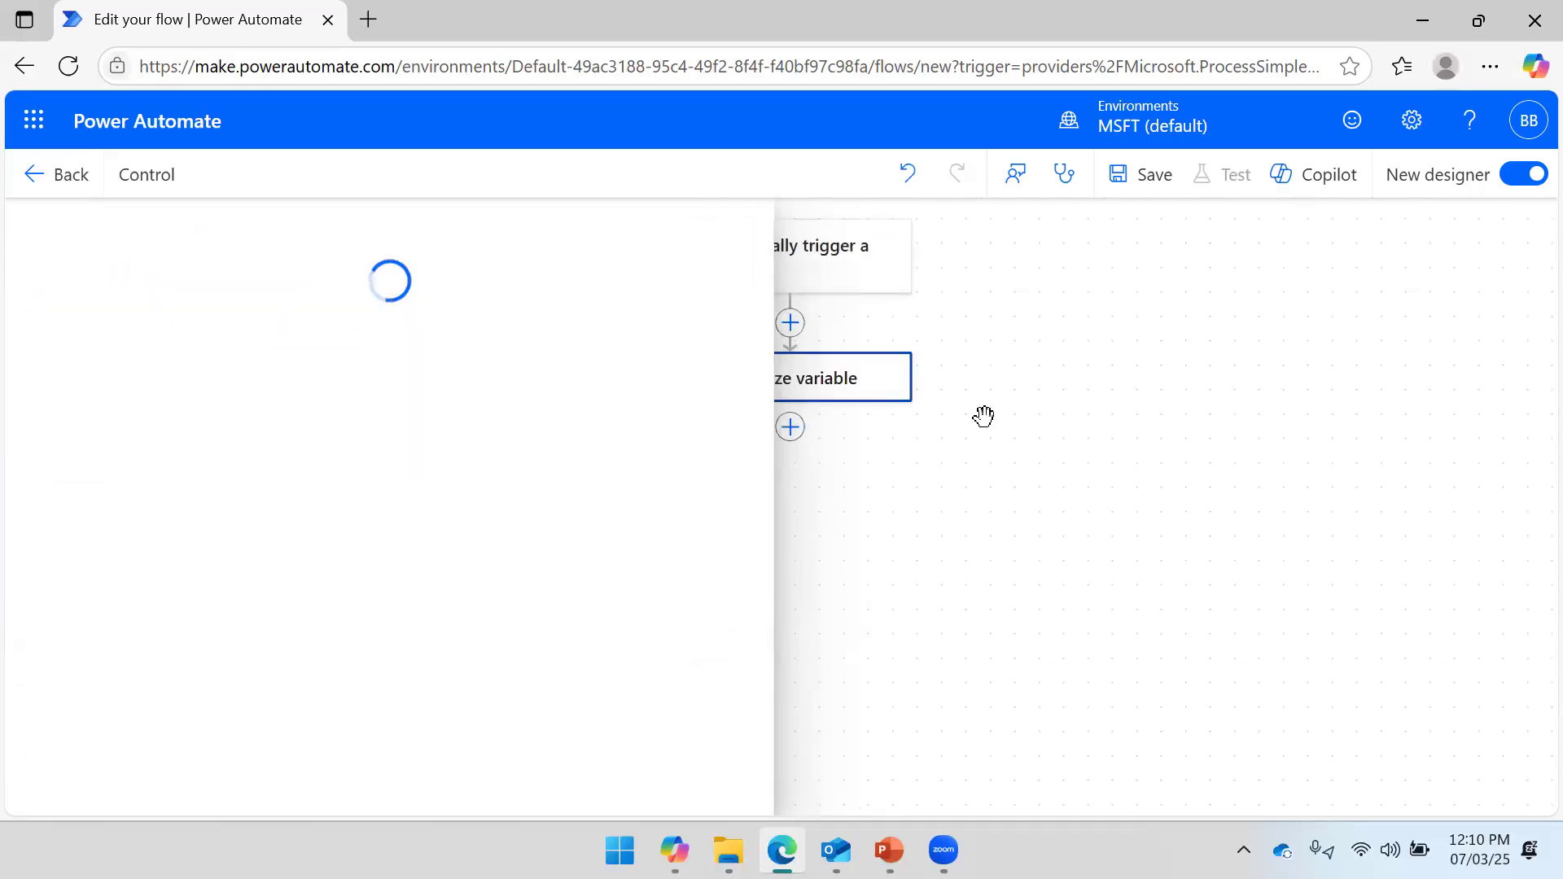
# Name the variable Day, set its type to Array and enter [1,2,3,4,5,6,7] as its value.
pyautogui.click(128, 424)
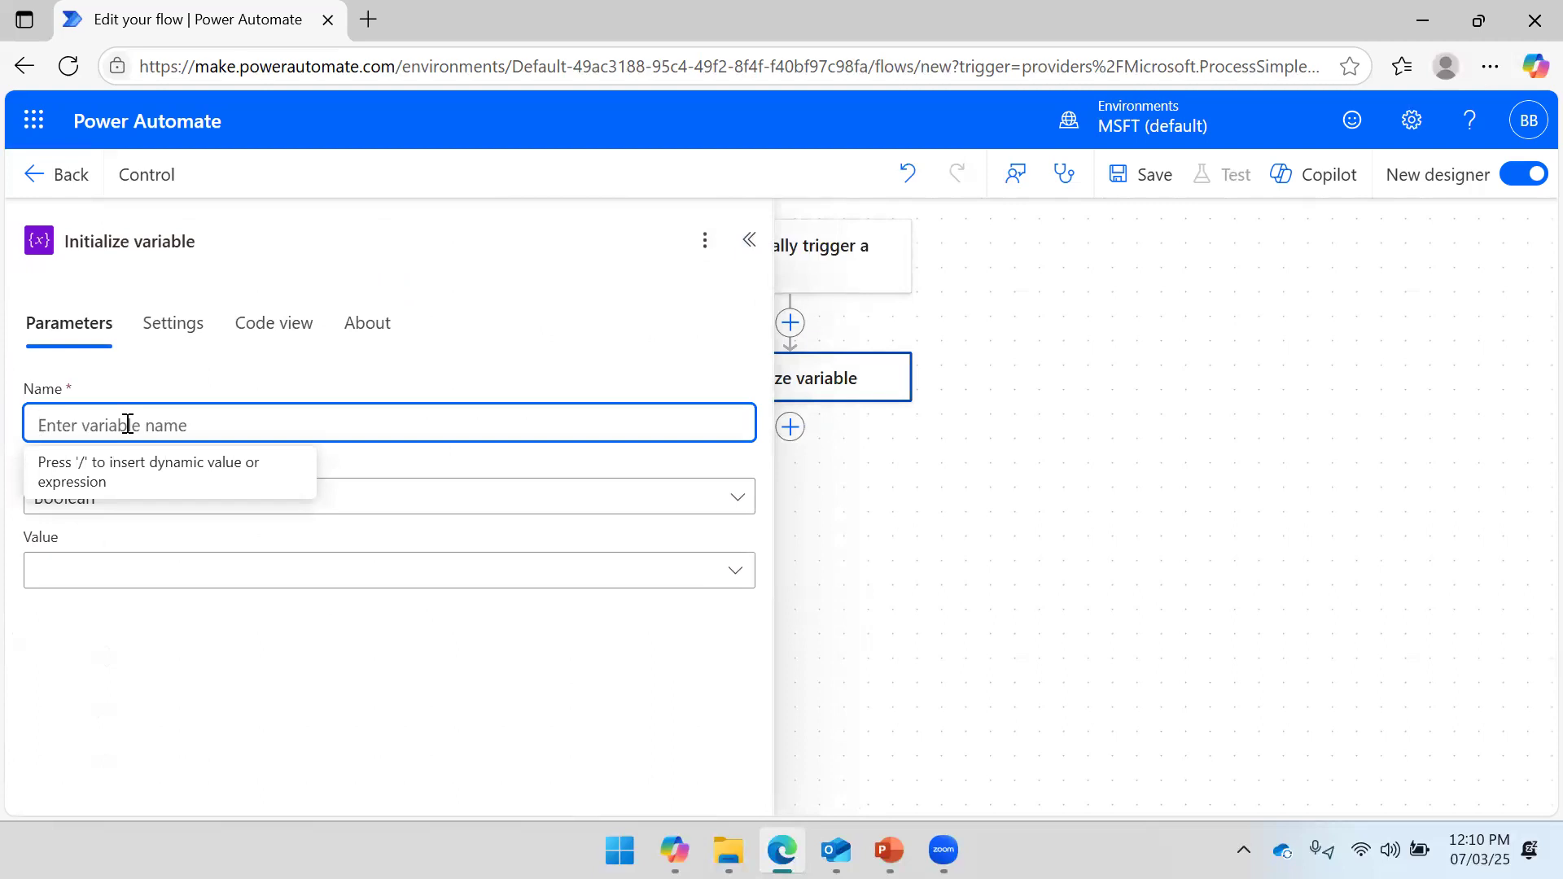
pyautogui.write('Day')
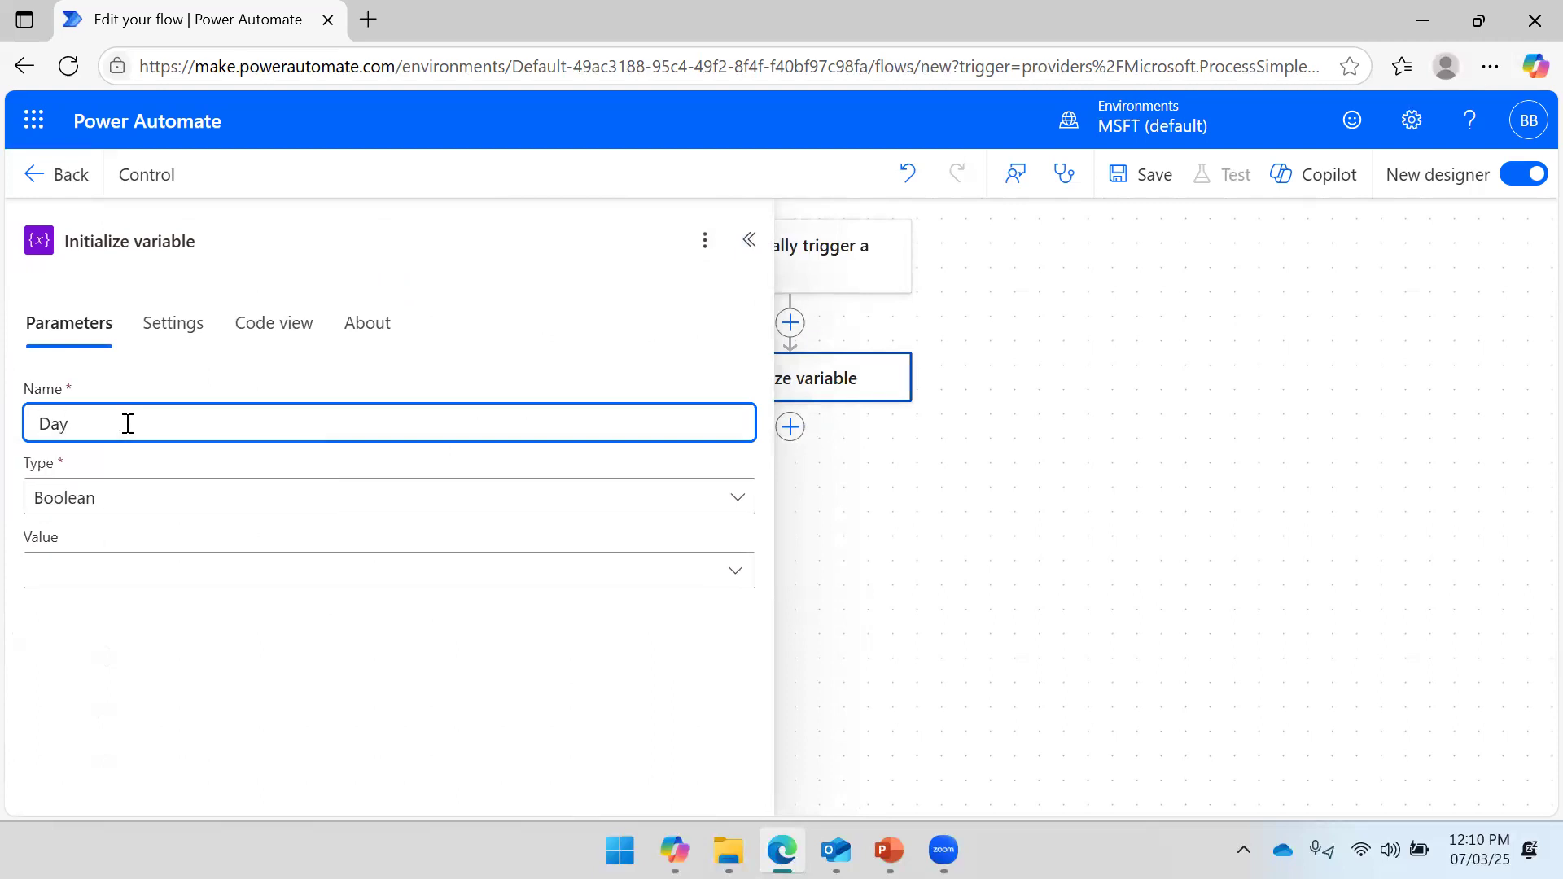
pyautogui.click(132, 509)
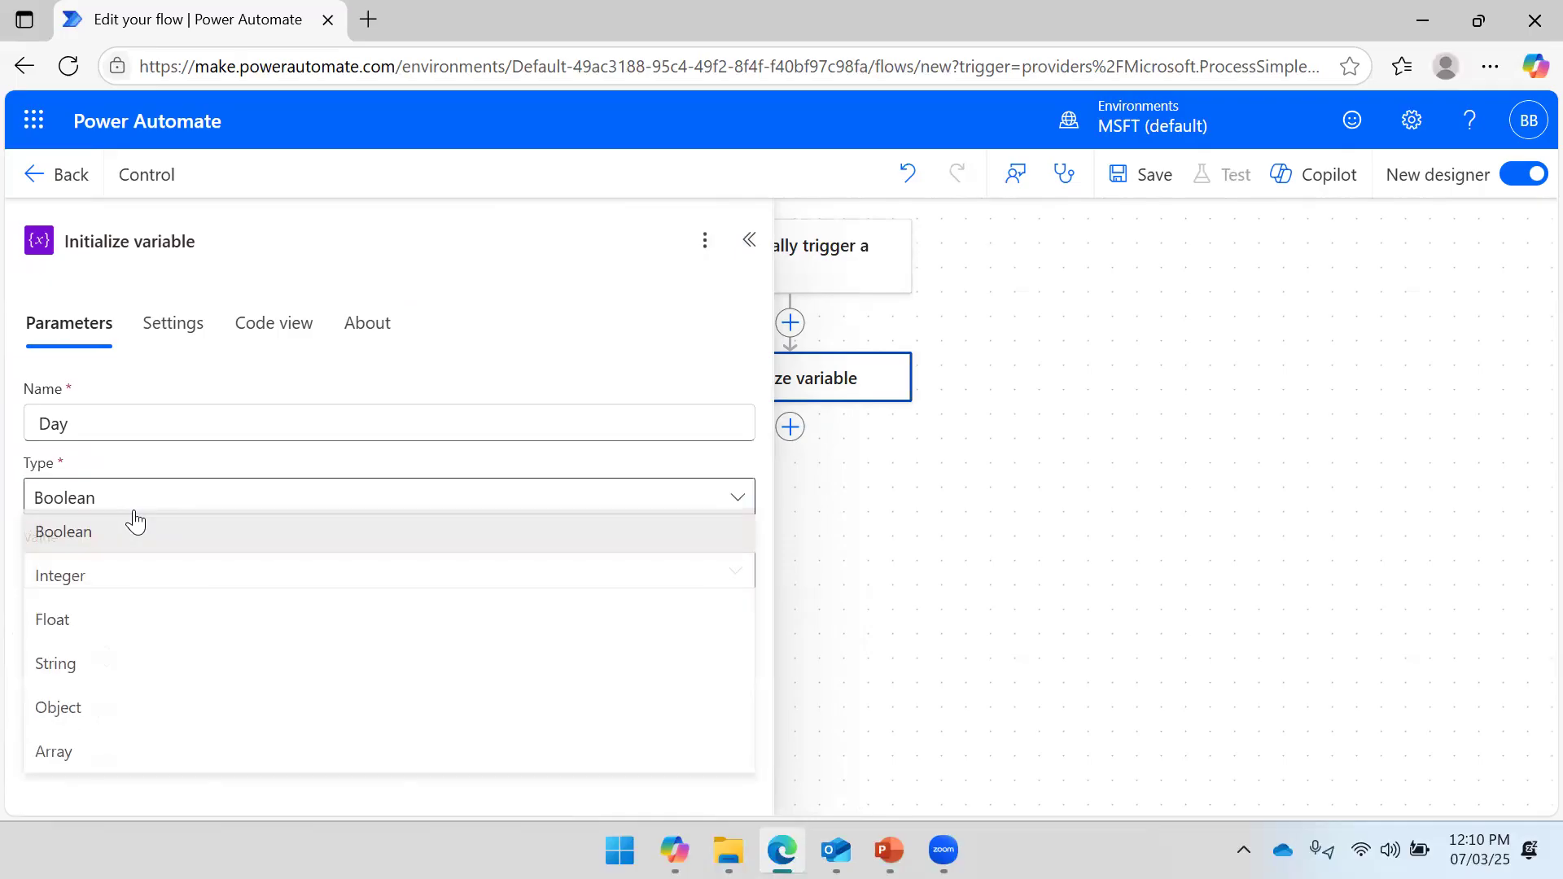
pyautogui.click(81, 757)
pyautogui.click(117, 572)
pyautogui.write('[]')
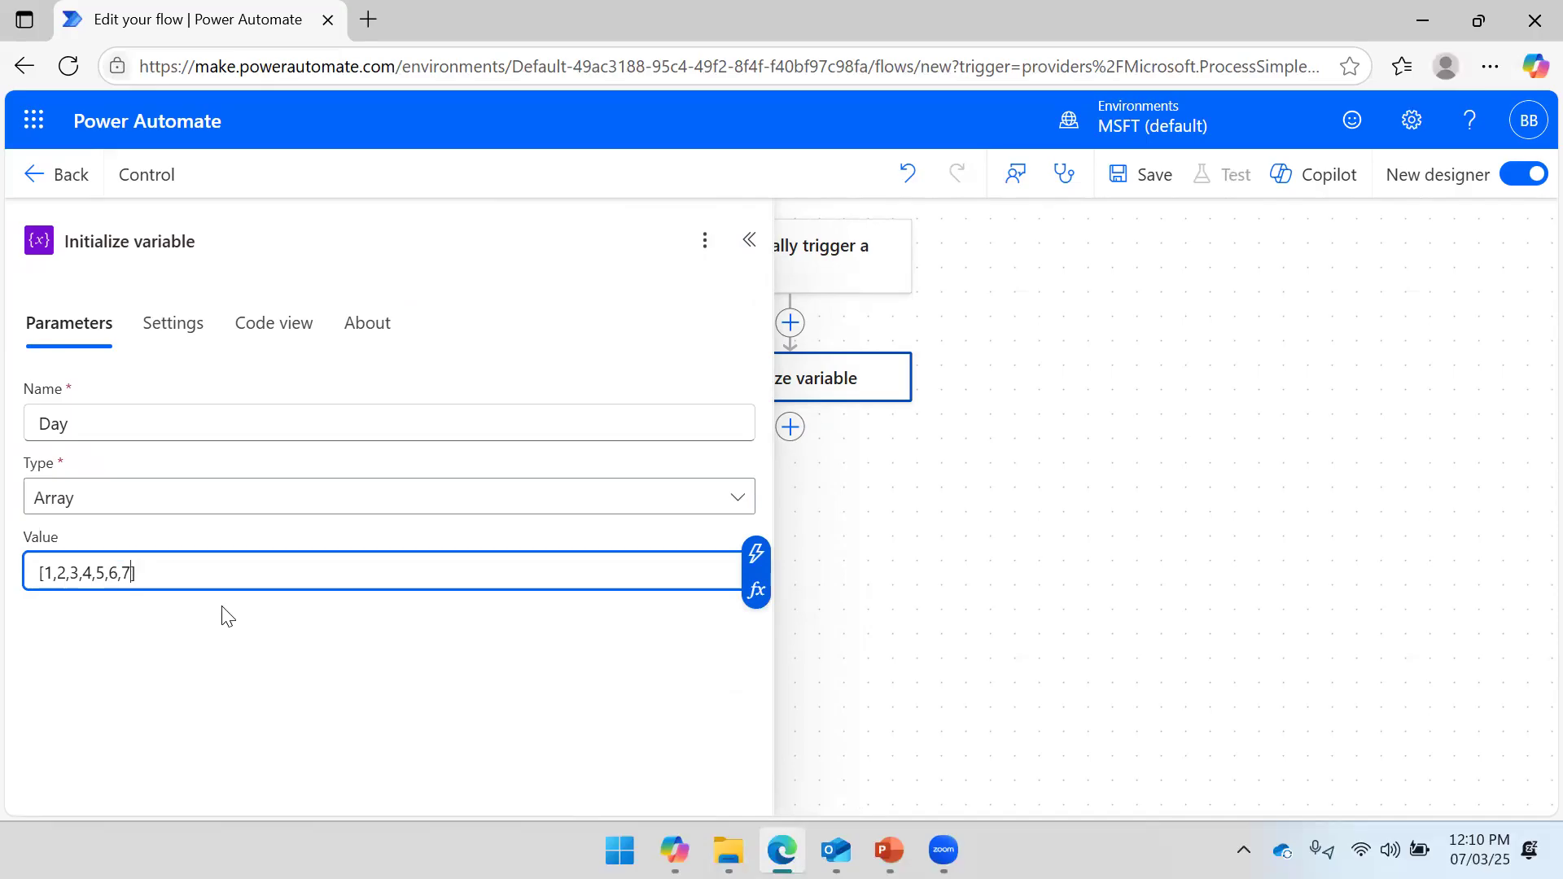
# Save the flow and check the array values of the Day variable.
pyautogui.click(1137, 175)
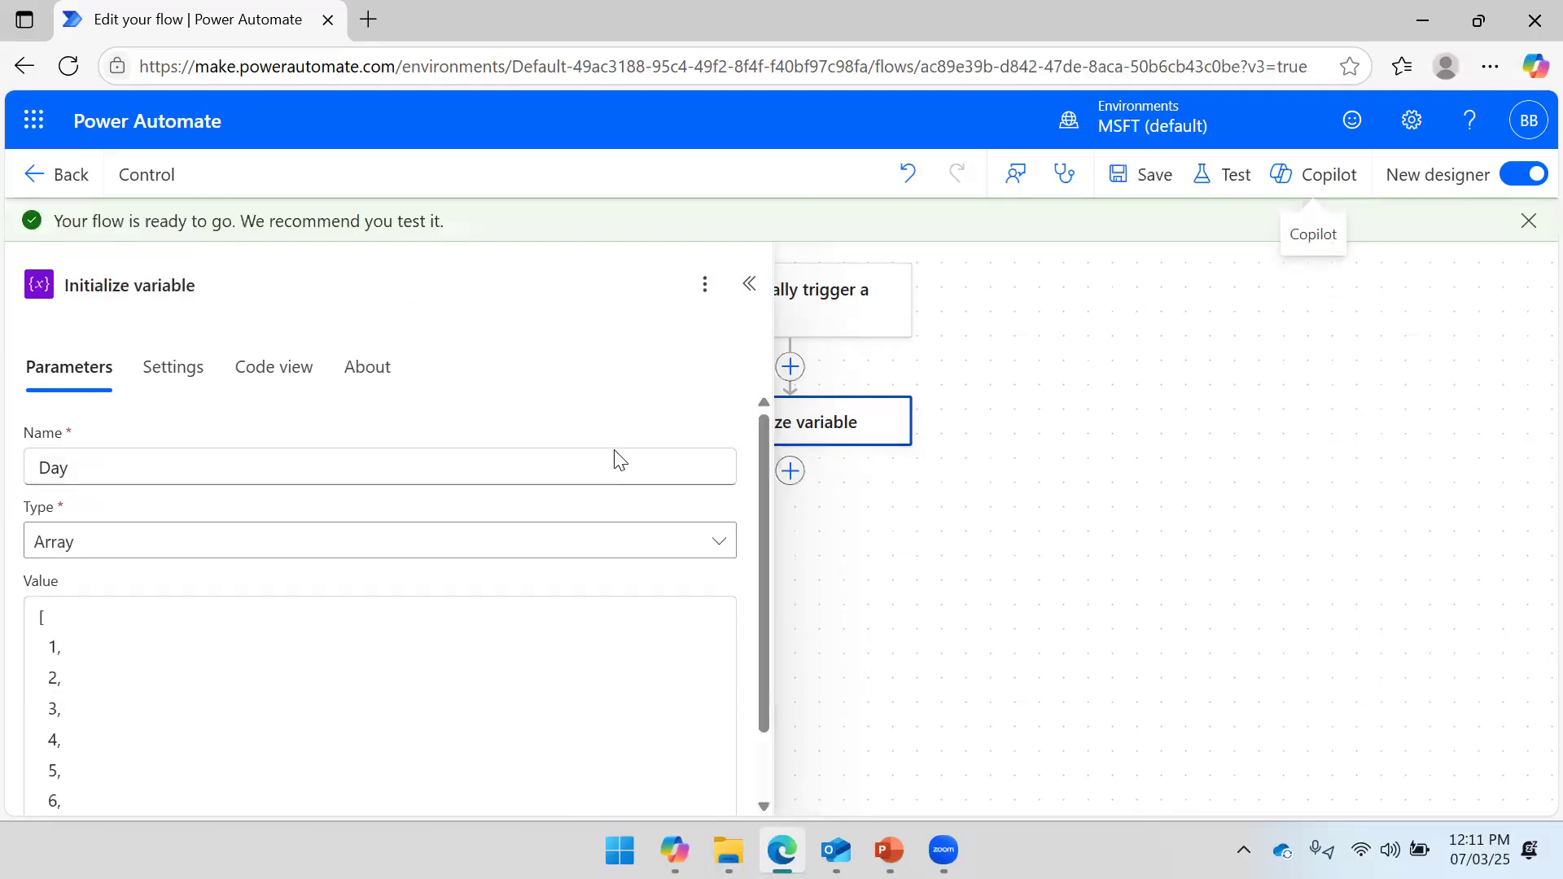
pyautogui.scroll(-1, 110, 637)
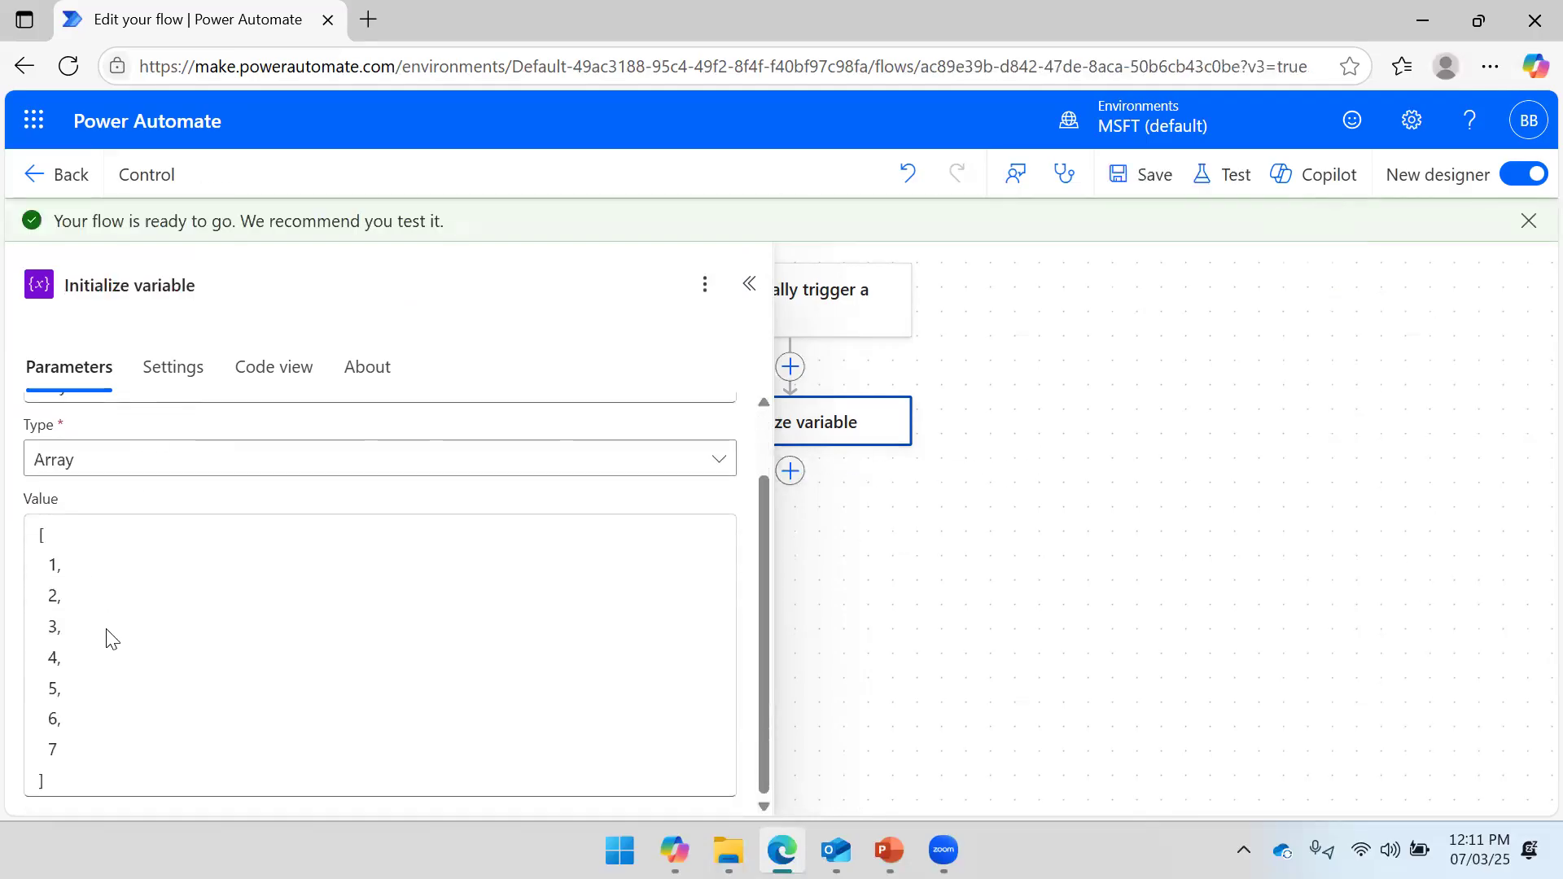
pyautogui.click(1009, 498)
pyautogui.scroll(-2, 935, 511)
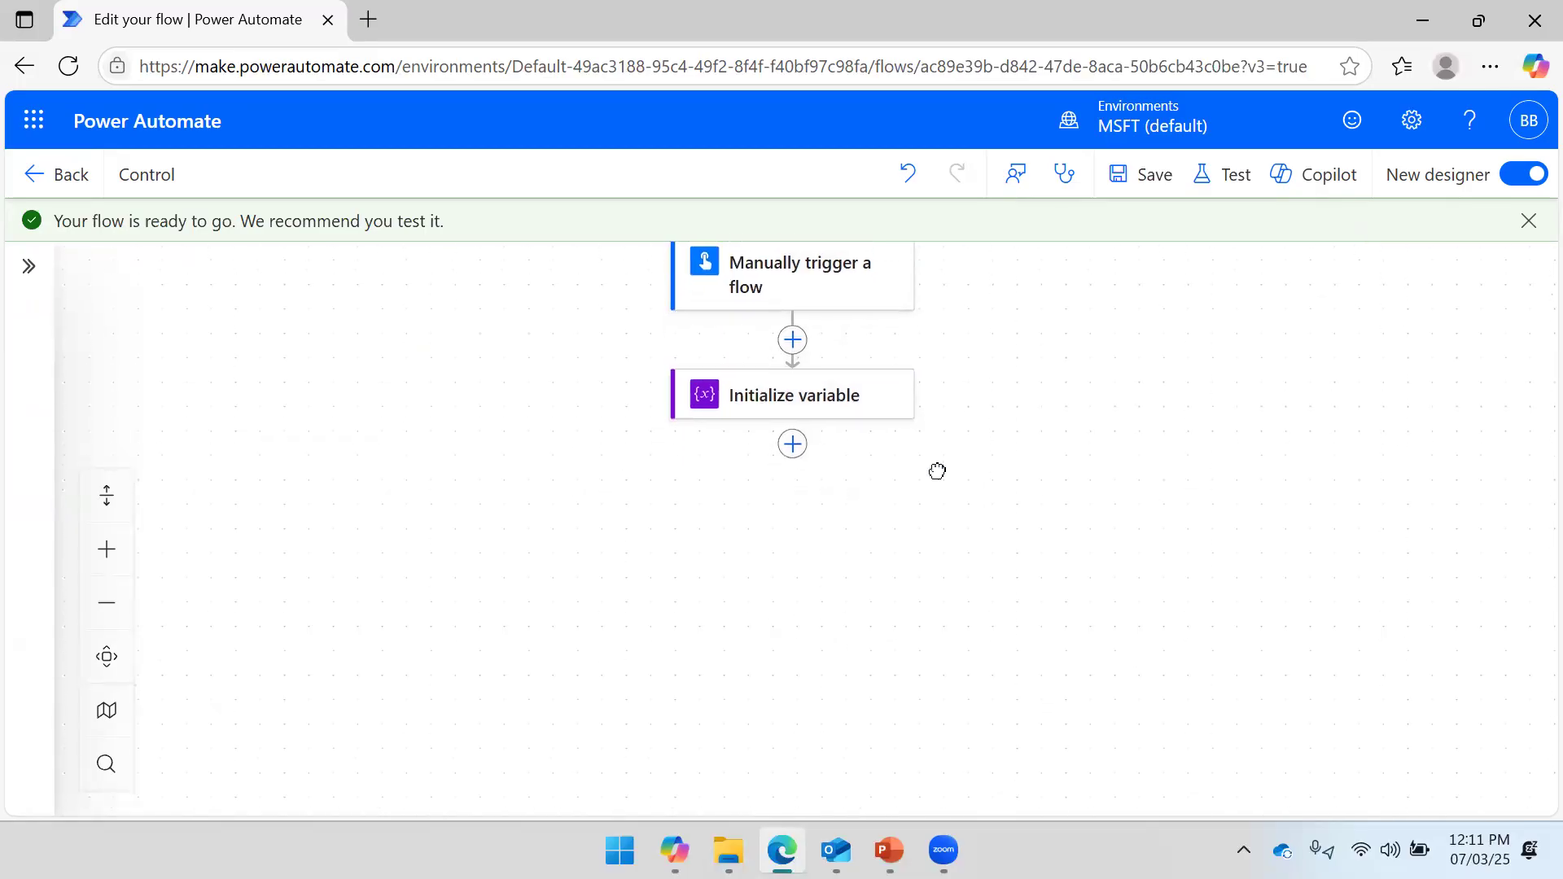
# Rename the Initialize variable action to Day Number and save the flow.
pyautogui.click(822, 383)
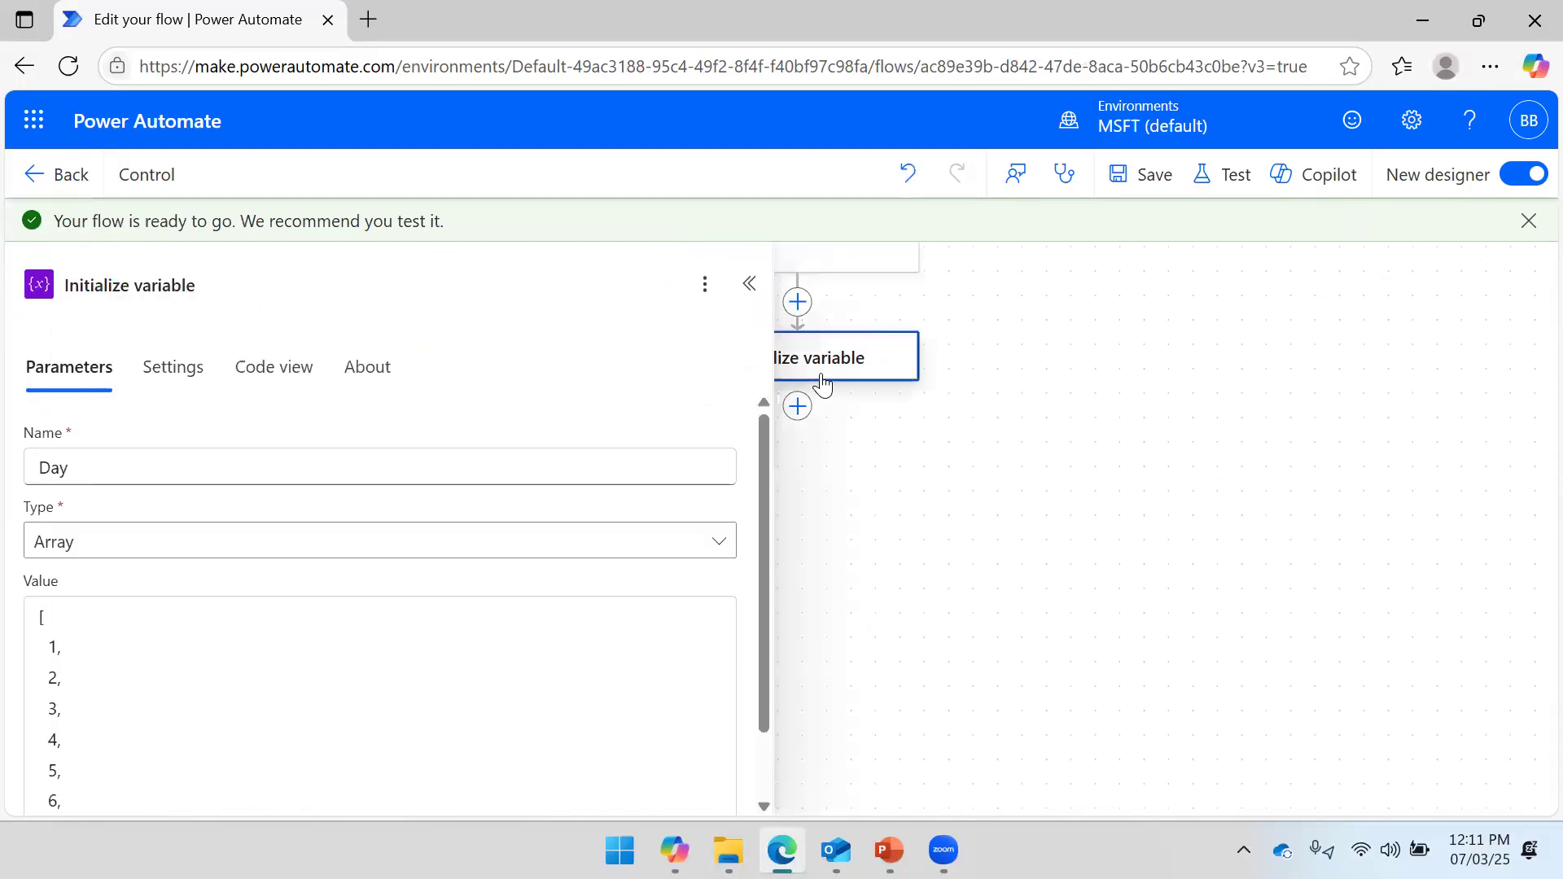
pyautogui.click(143, 287)
pyautogui.moveTo(244, 293); pyautogui.dragTo(4, 314)
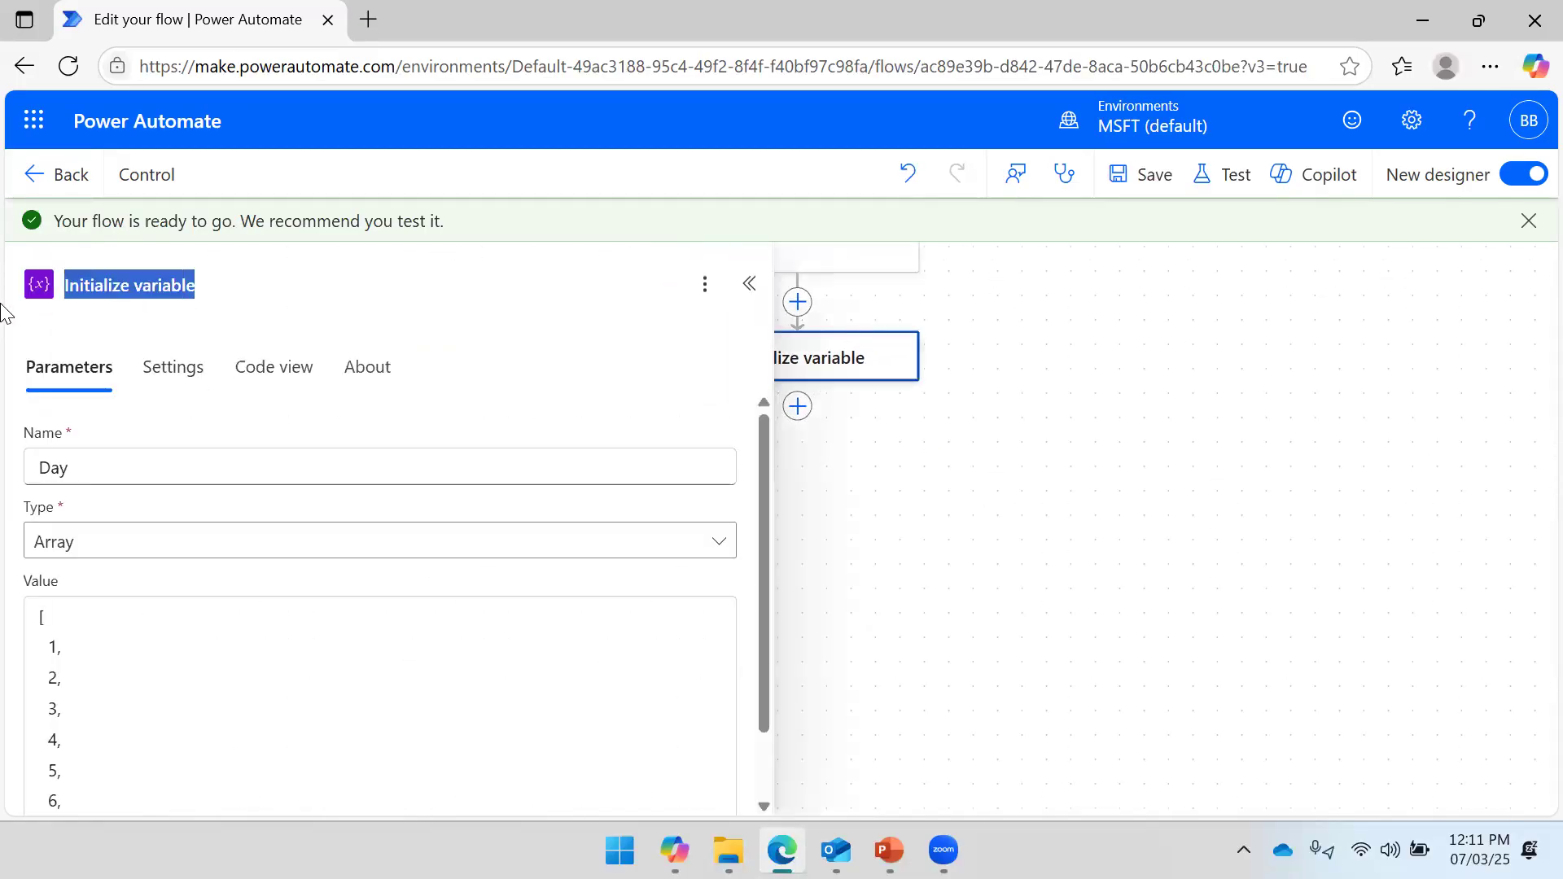
pyautogui.write('Day Number')
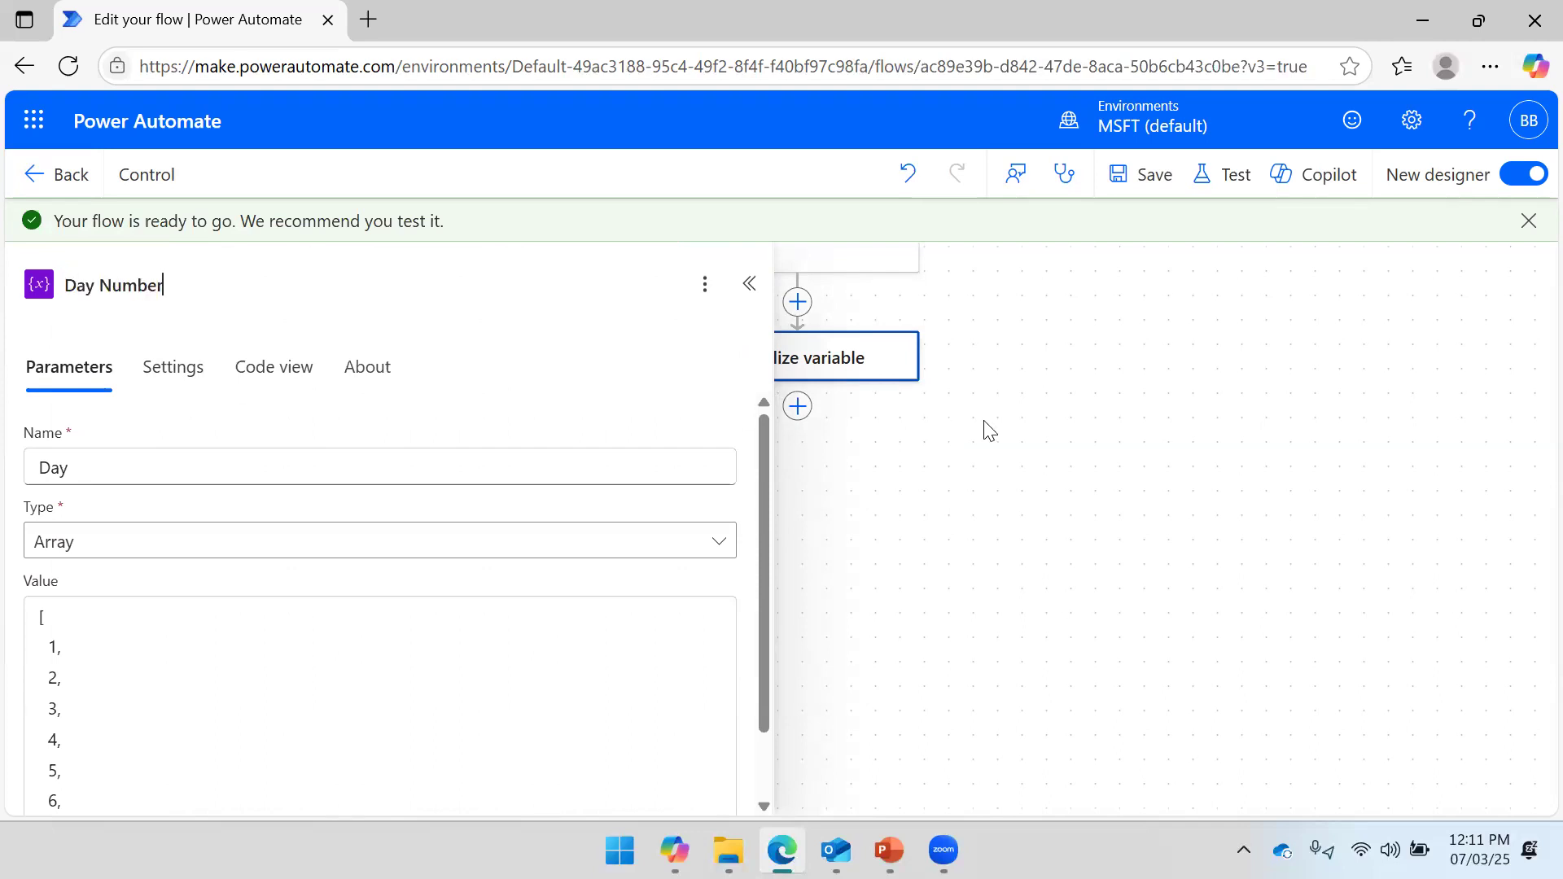
pyautogui.click(986, 424)
pyautogui.moveTo(1030, 324); pyautogui.dragTo(1022, 371)
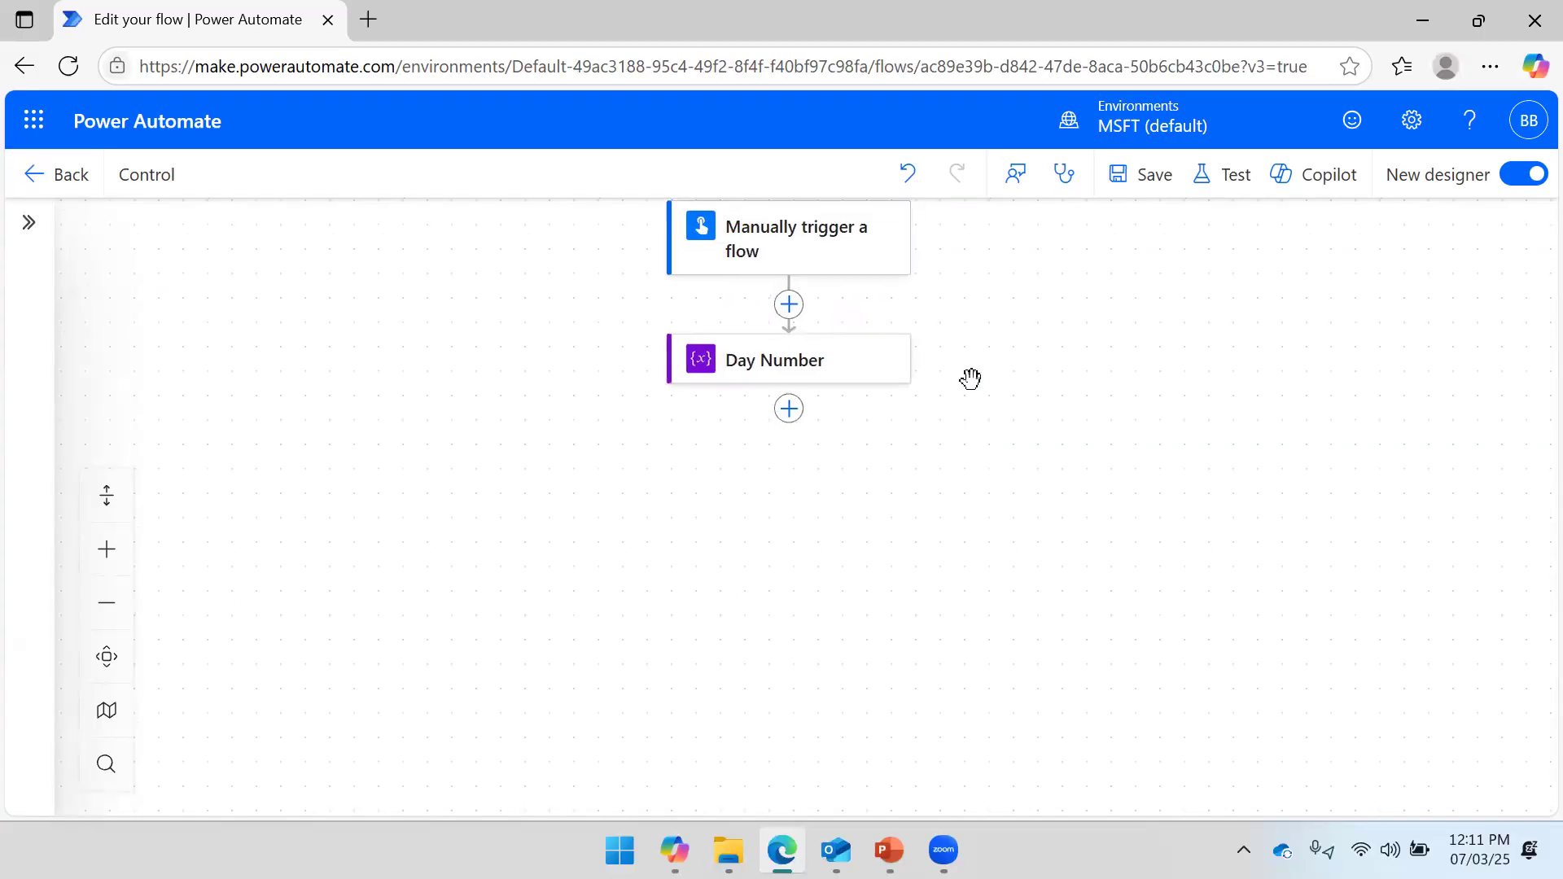
pyautogui.click(1119, 203)
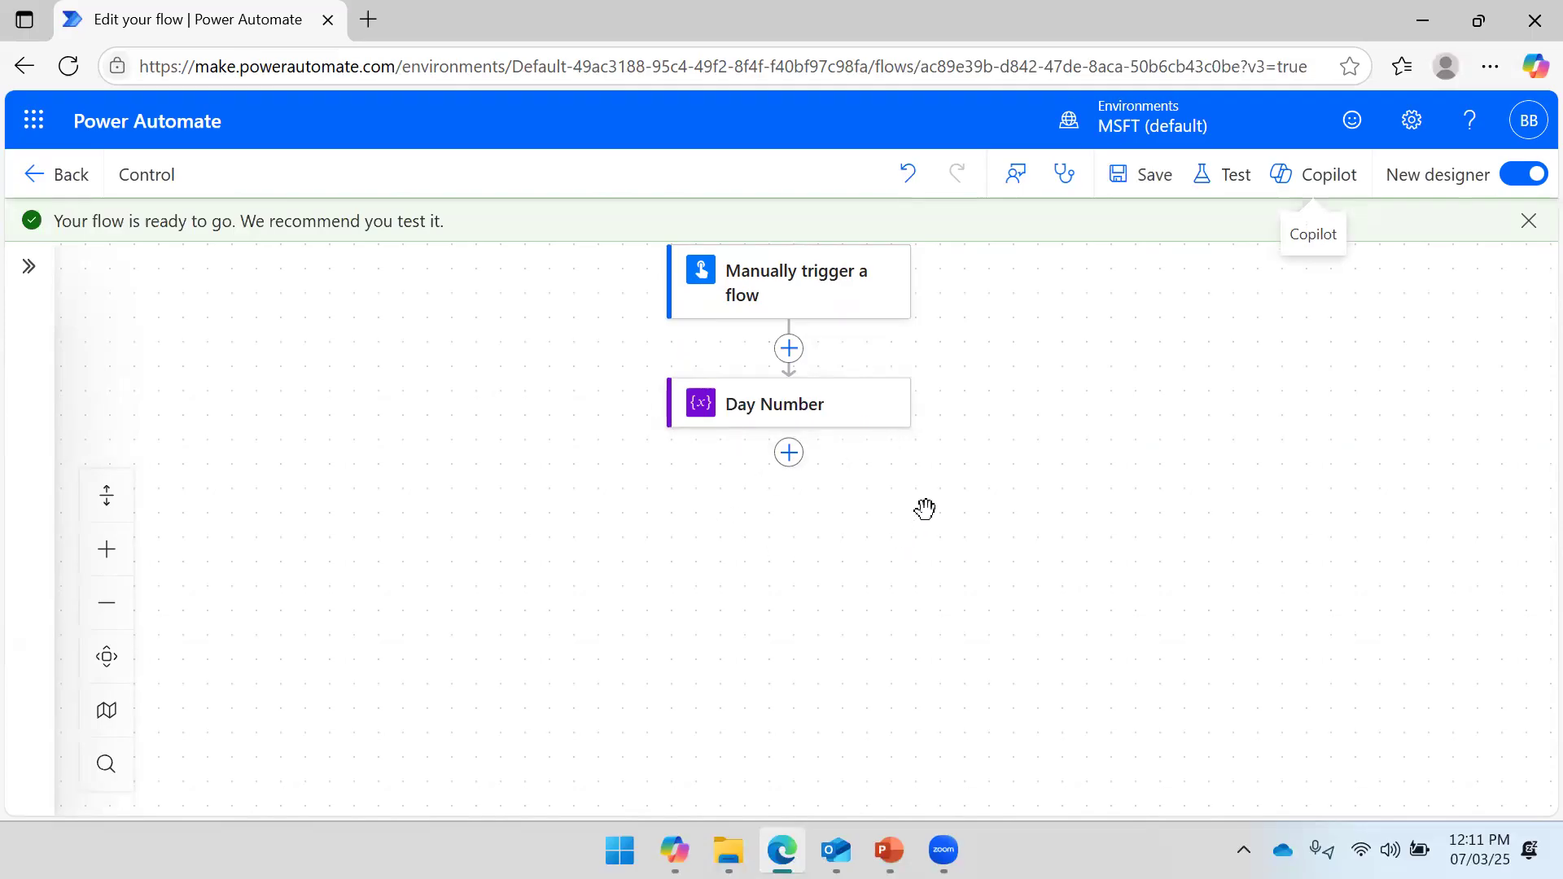
# View the Control actions that can be inserted after the Day Number action.
pyautogui.moveTo(958, 579); pyautogui.dragTo(983, 534)
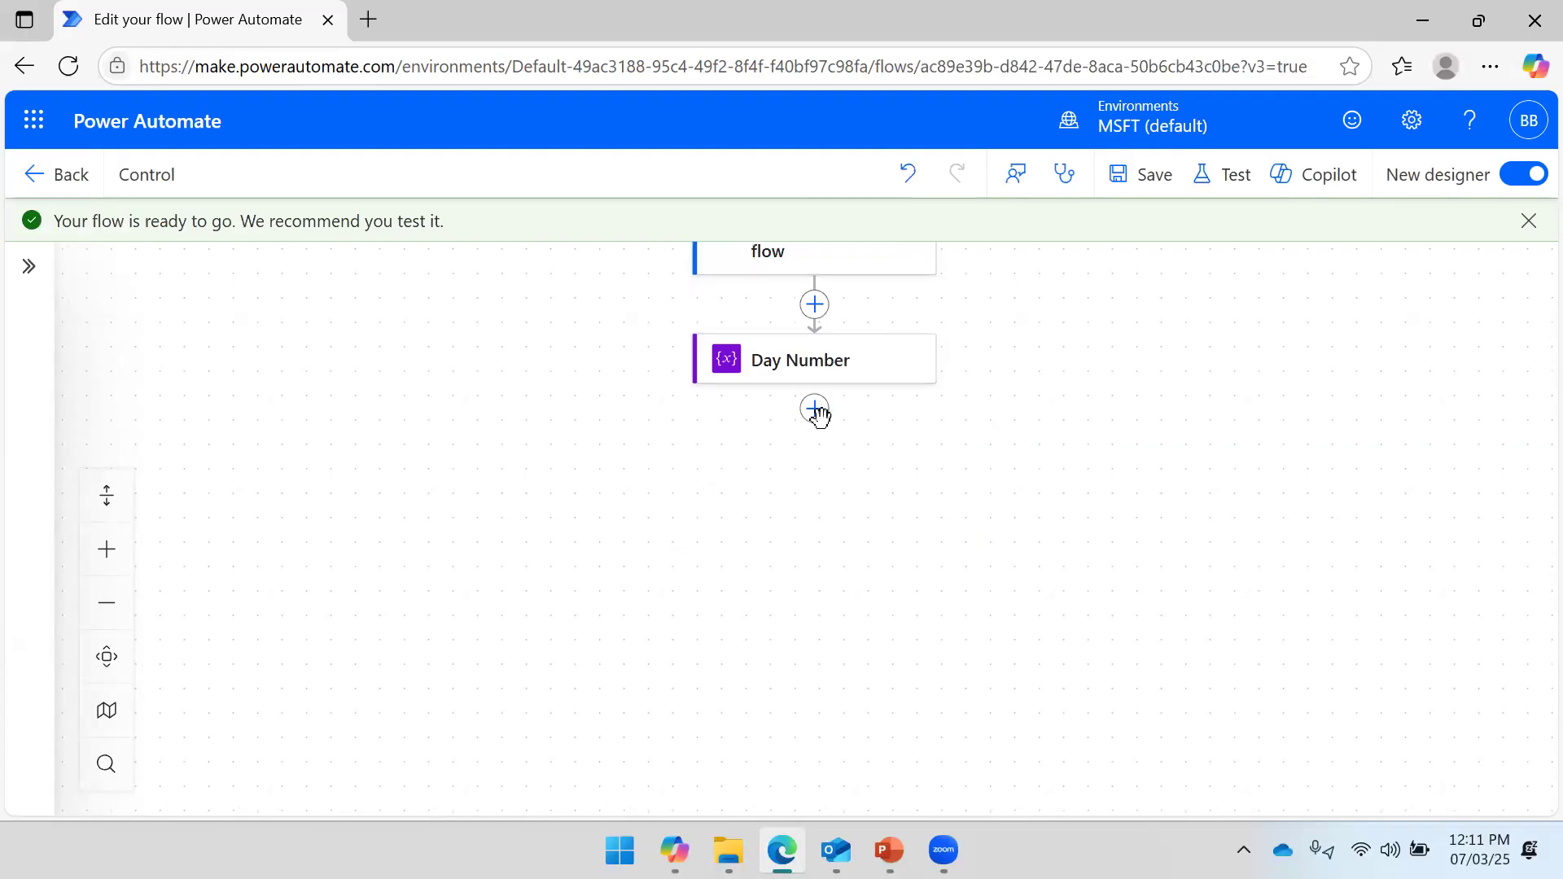
pyautogui.moveTo(1072, 422); pyautogui.dragTo(1036, 415)
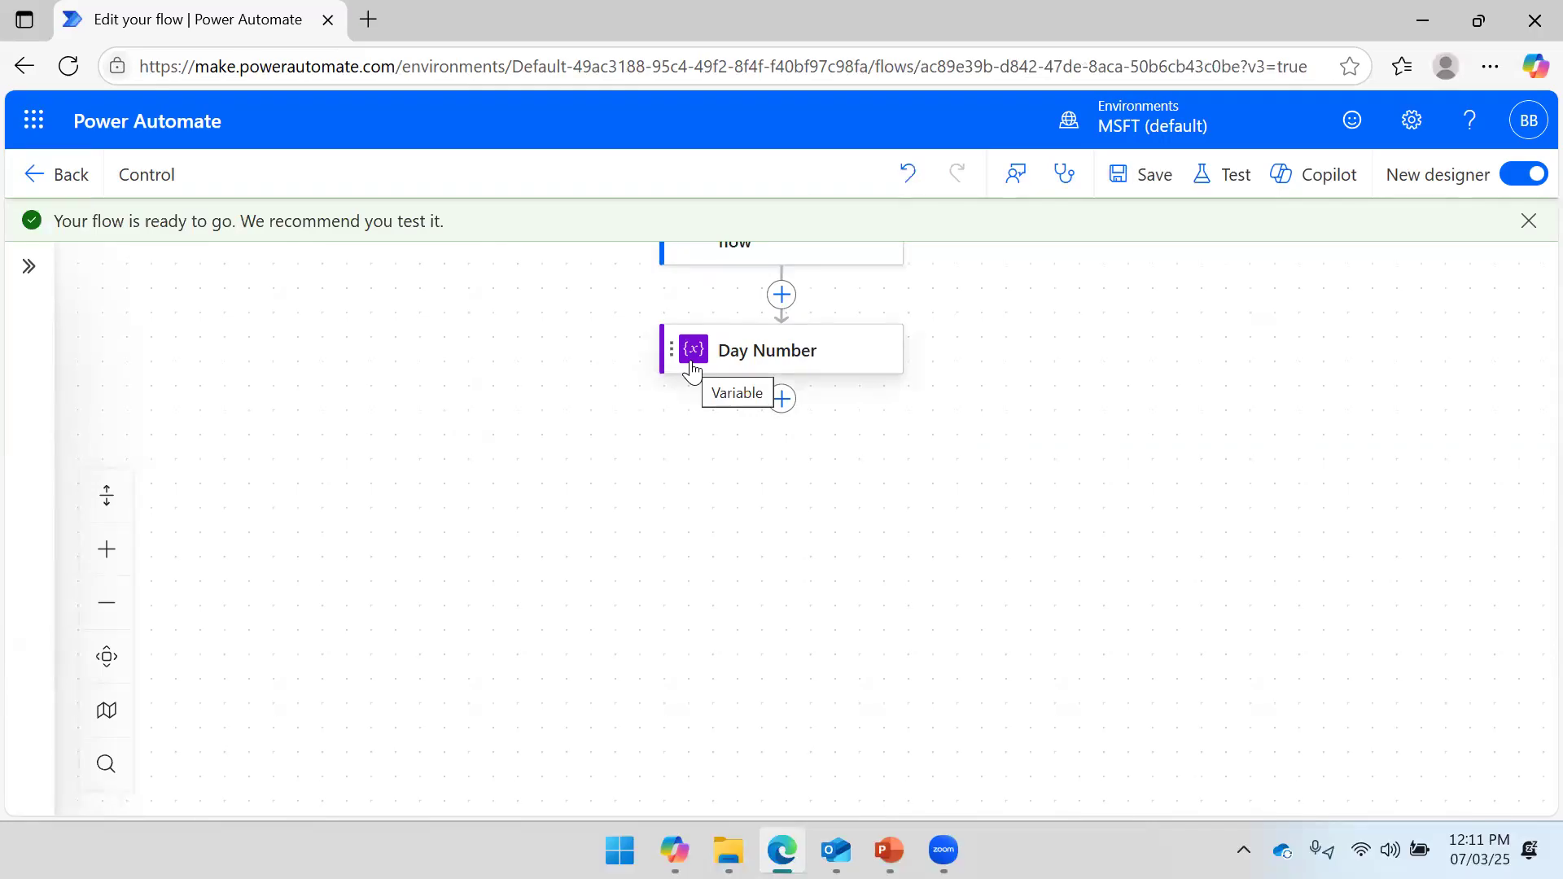
pyautogui.click(783, 404)
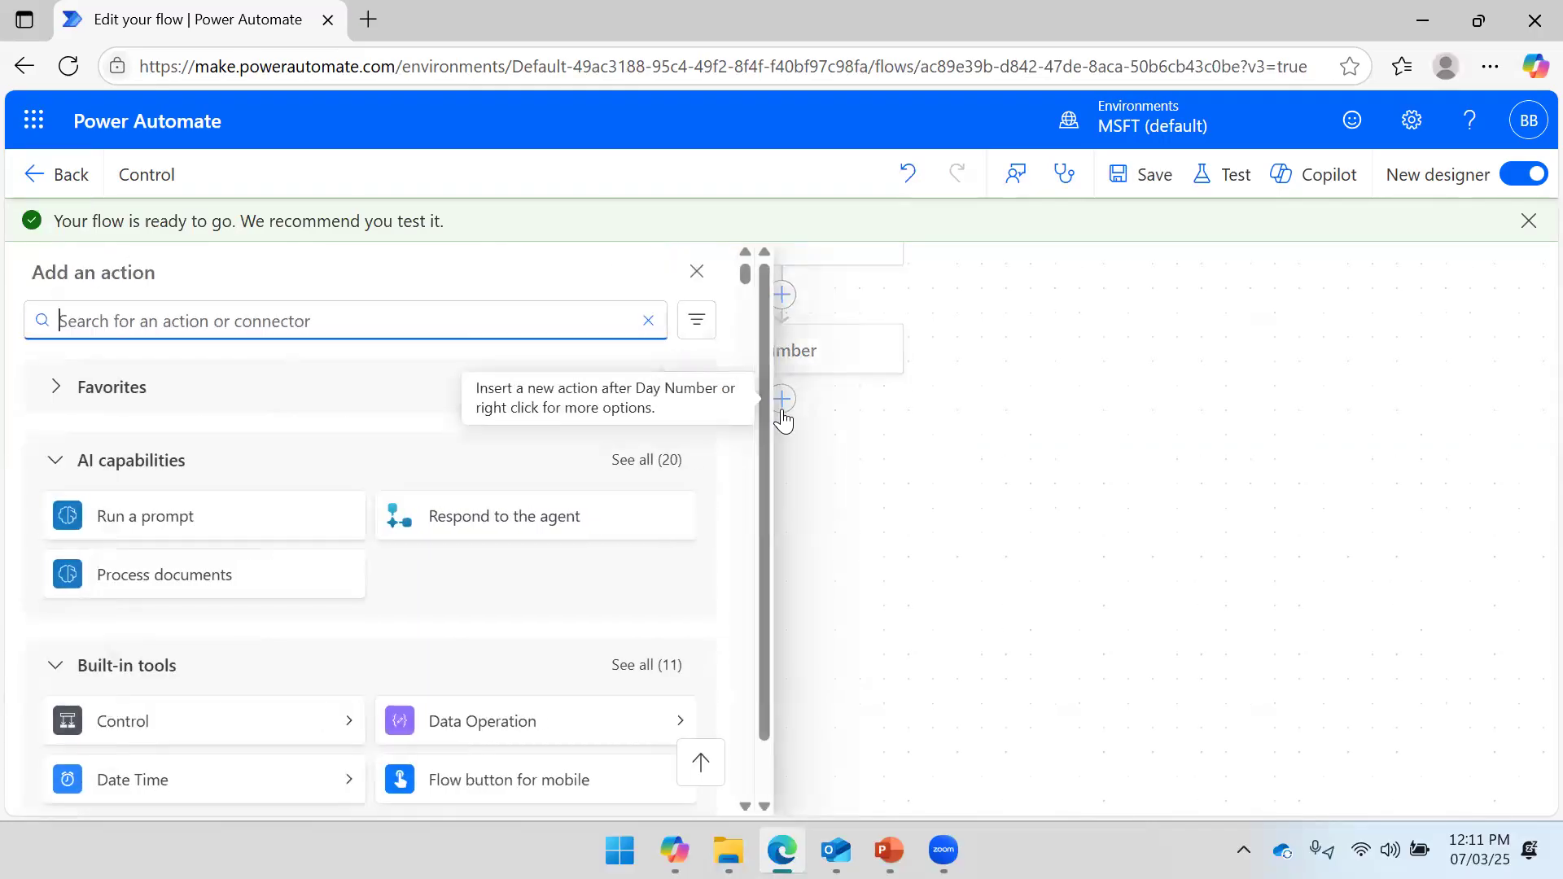
pyautogui.click(351, 727)
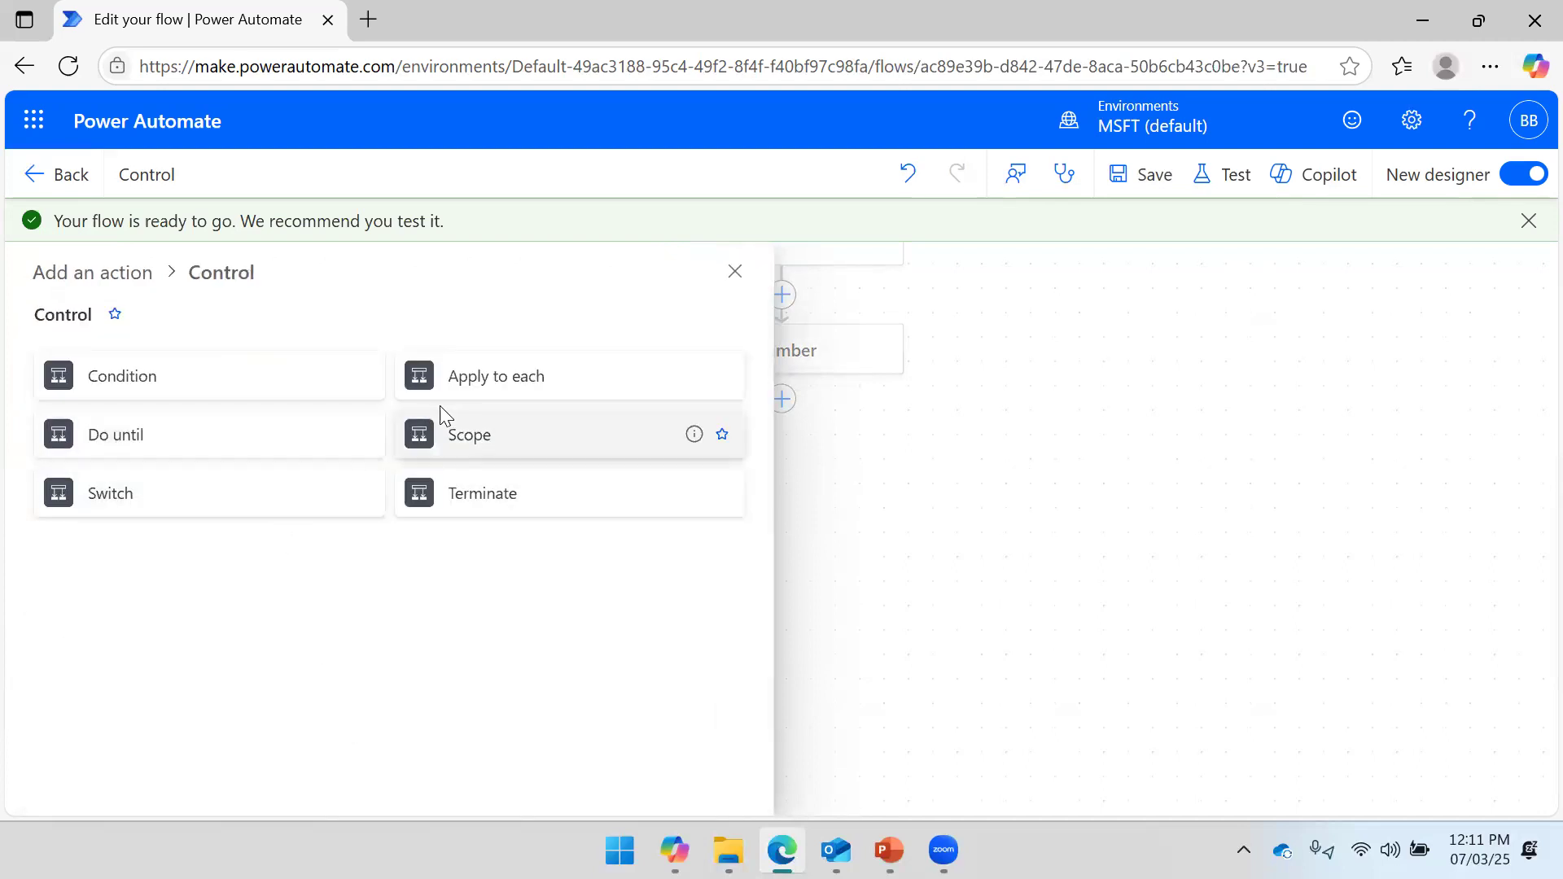
pyautogui.click(1127, 450)
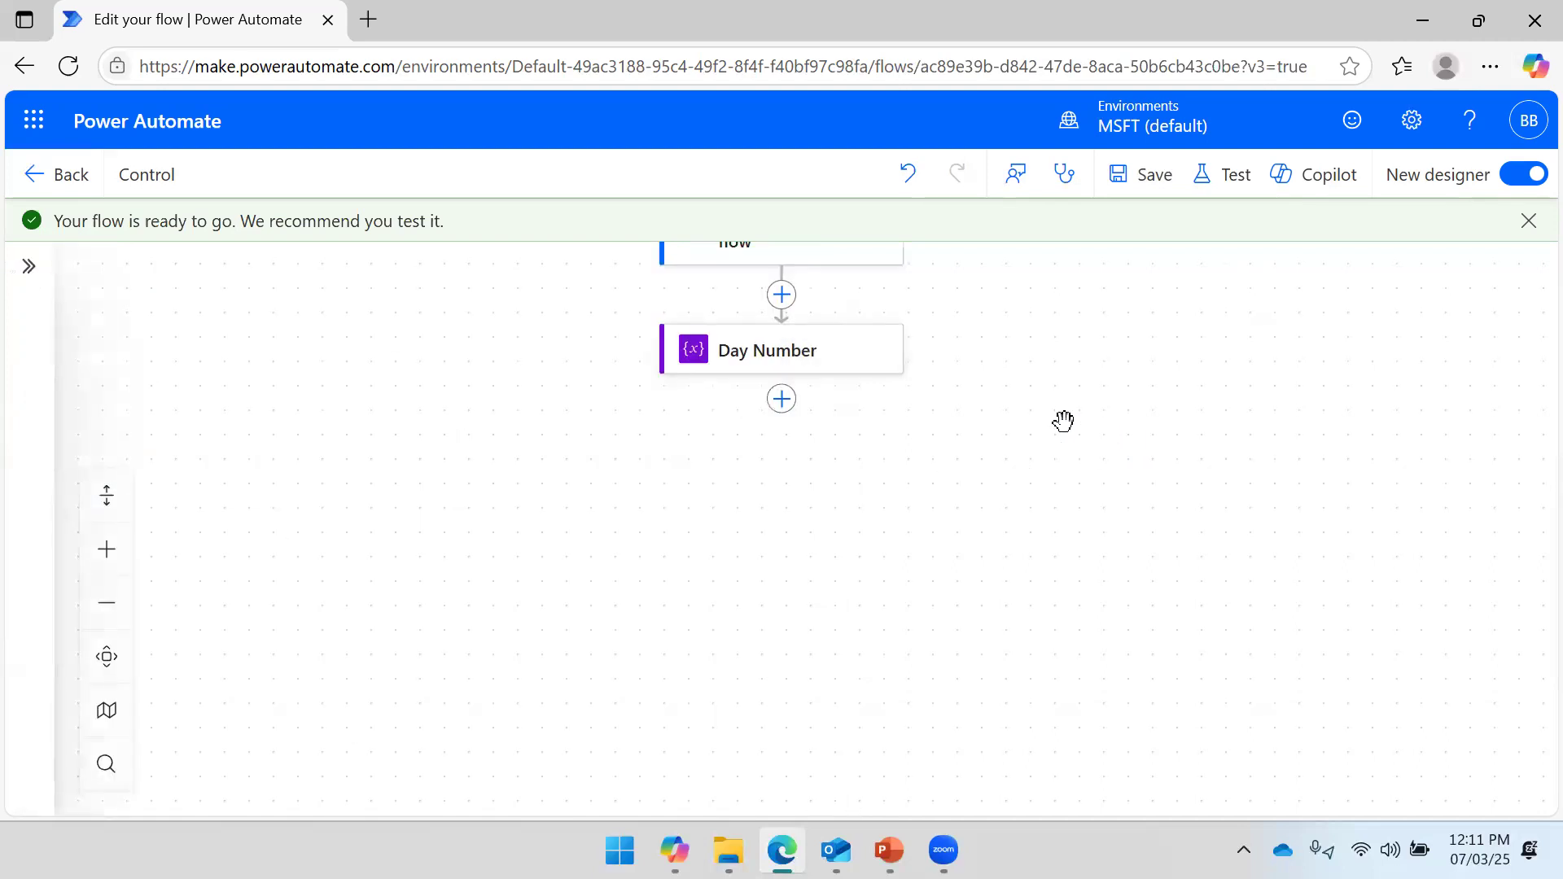
# Insert an Initialize variable action between the manual trigger and the Day Number action.
pyautogui.click(800, 368)
pyautogui.click(1117, 474)
pyautogui.click(782, 300)
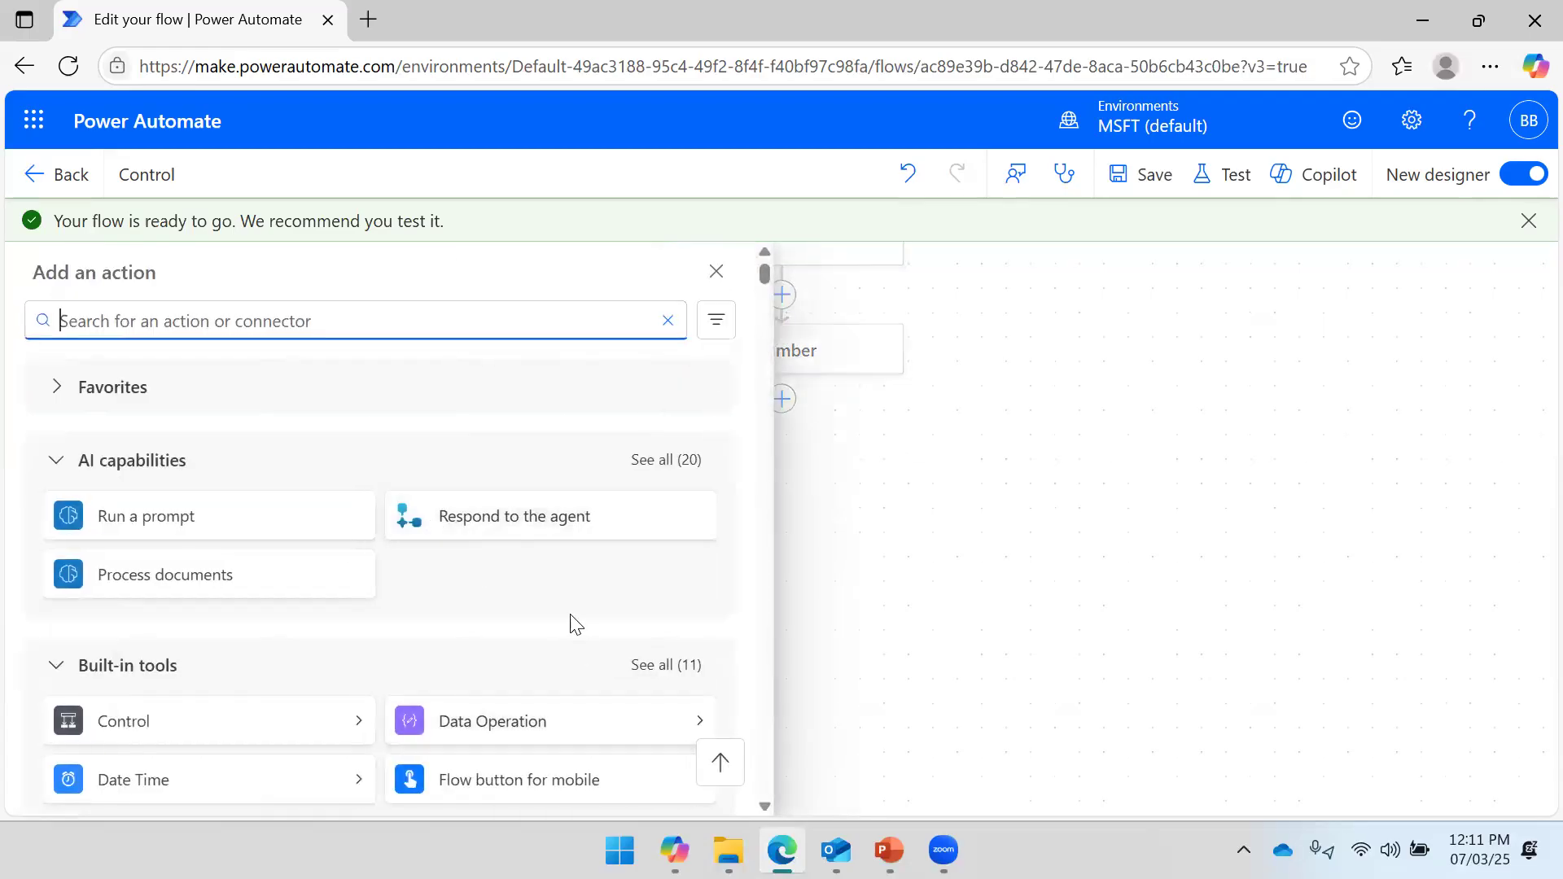
pyautogui.scroll(-3, 468, 565)
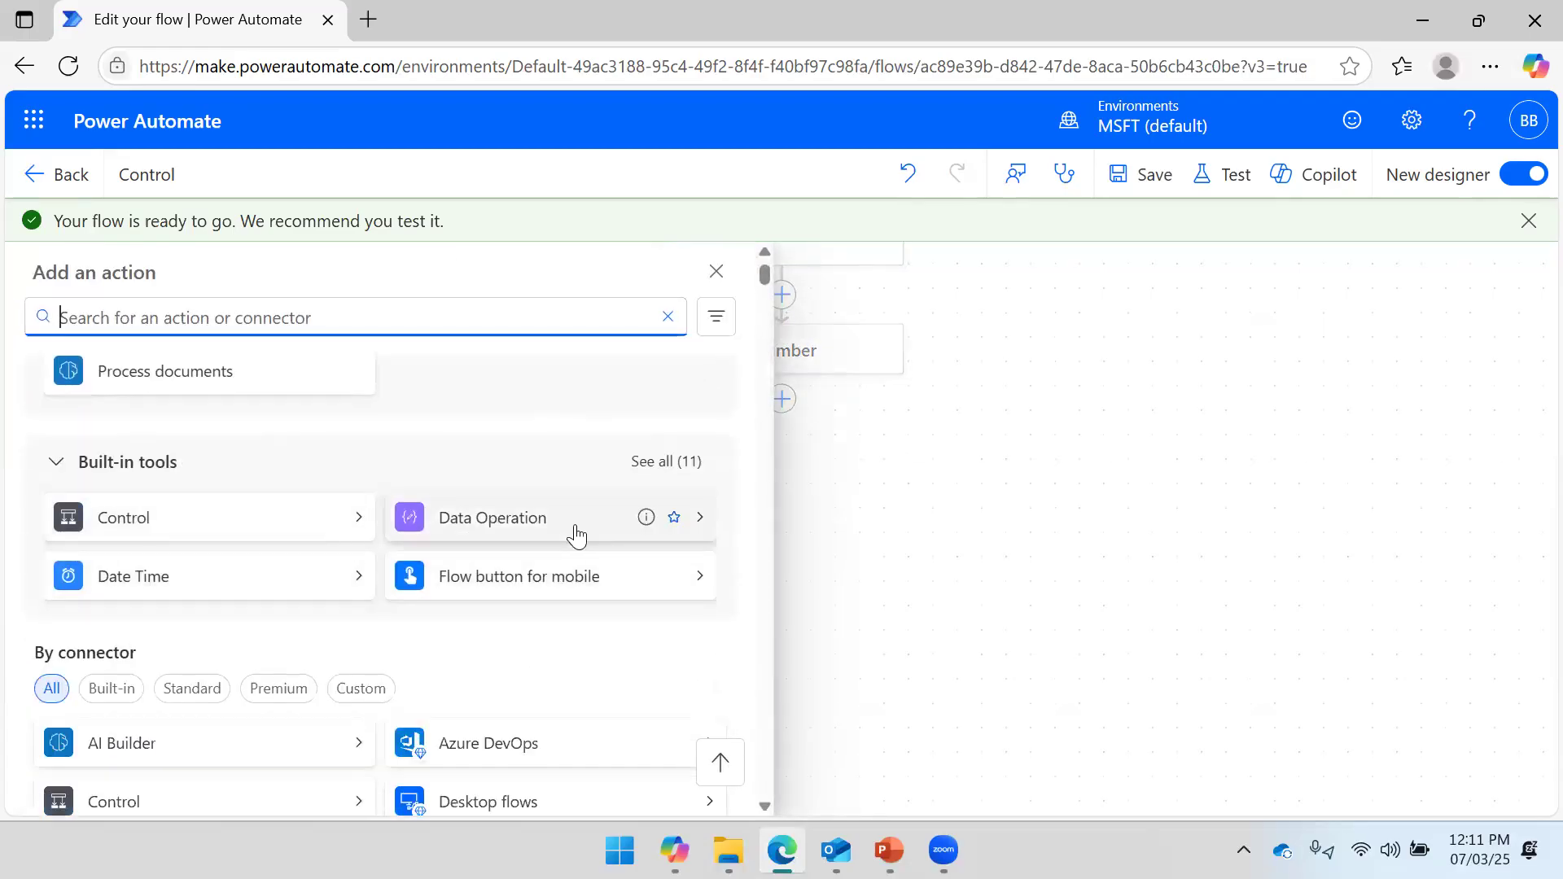
pyautogui.click(635, 463)
pyautogui.scroll(-3, 245, 586)
pyautogui.click(358, 609)
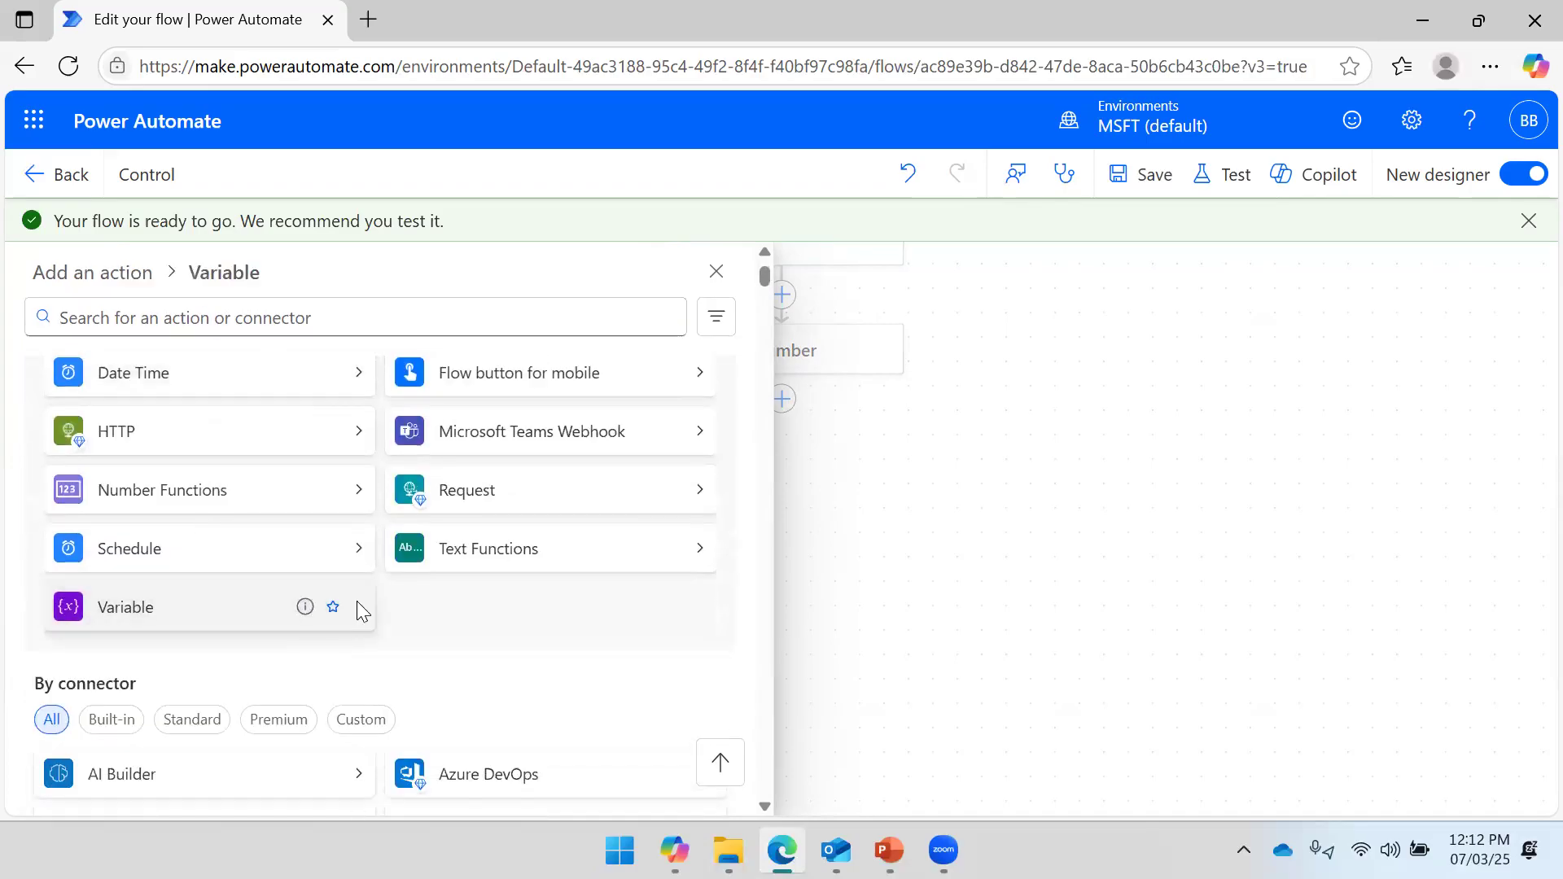
pyautogui.click(216, 498)
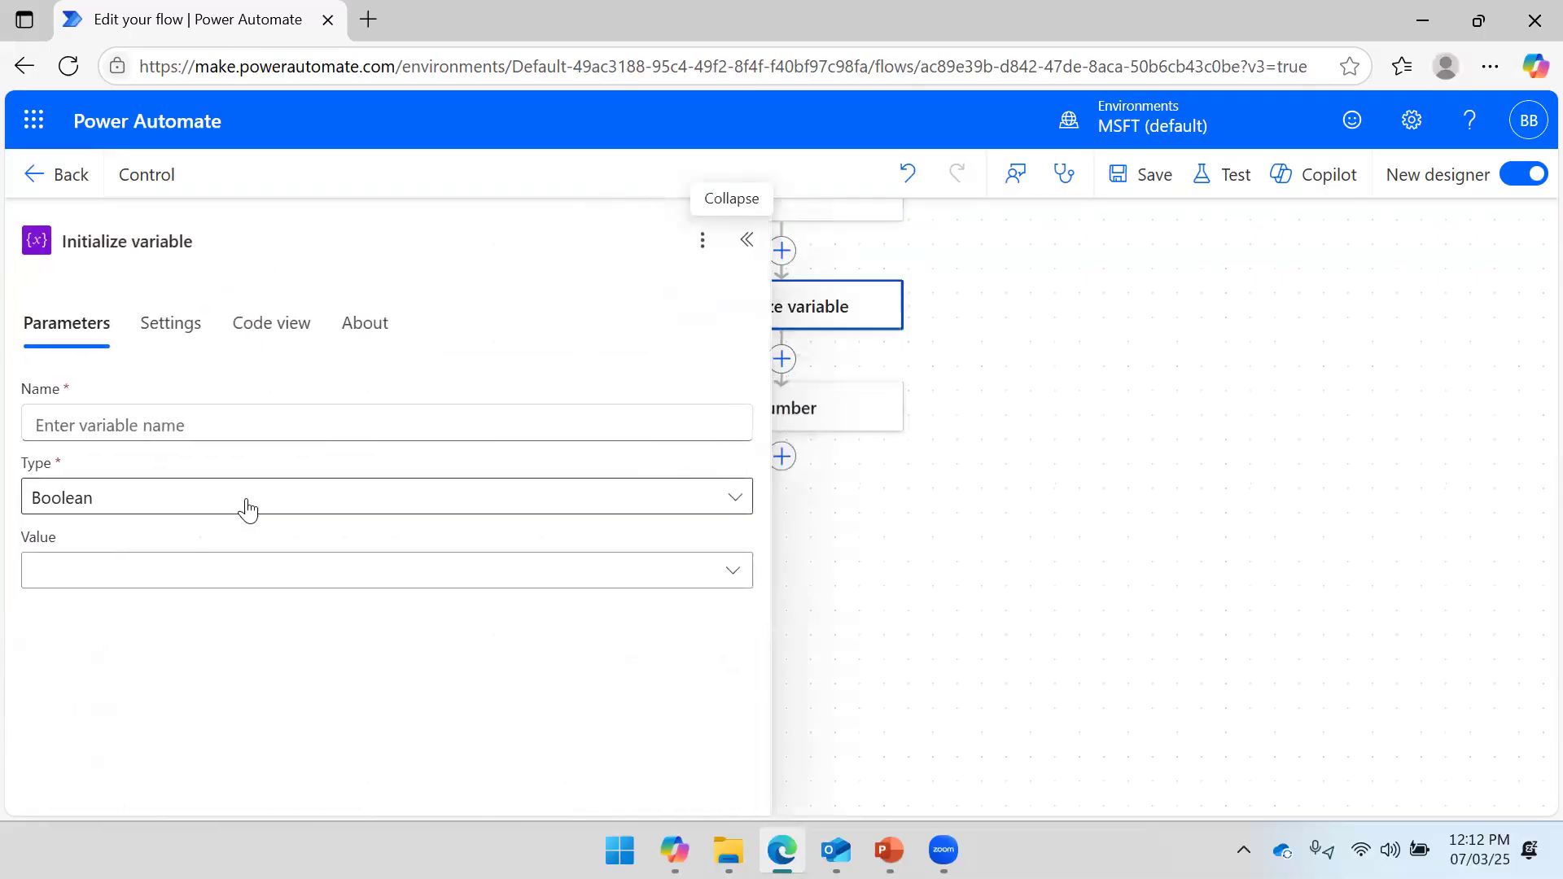
# Name the new variable Day Num, set its type to Integer and its value to 1, and save the flow.
pyautogui.click(234, 424)
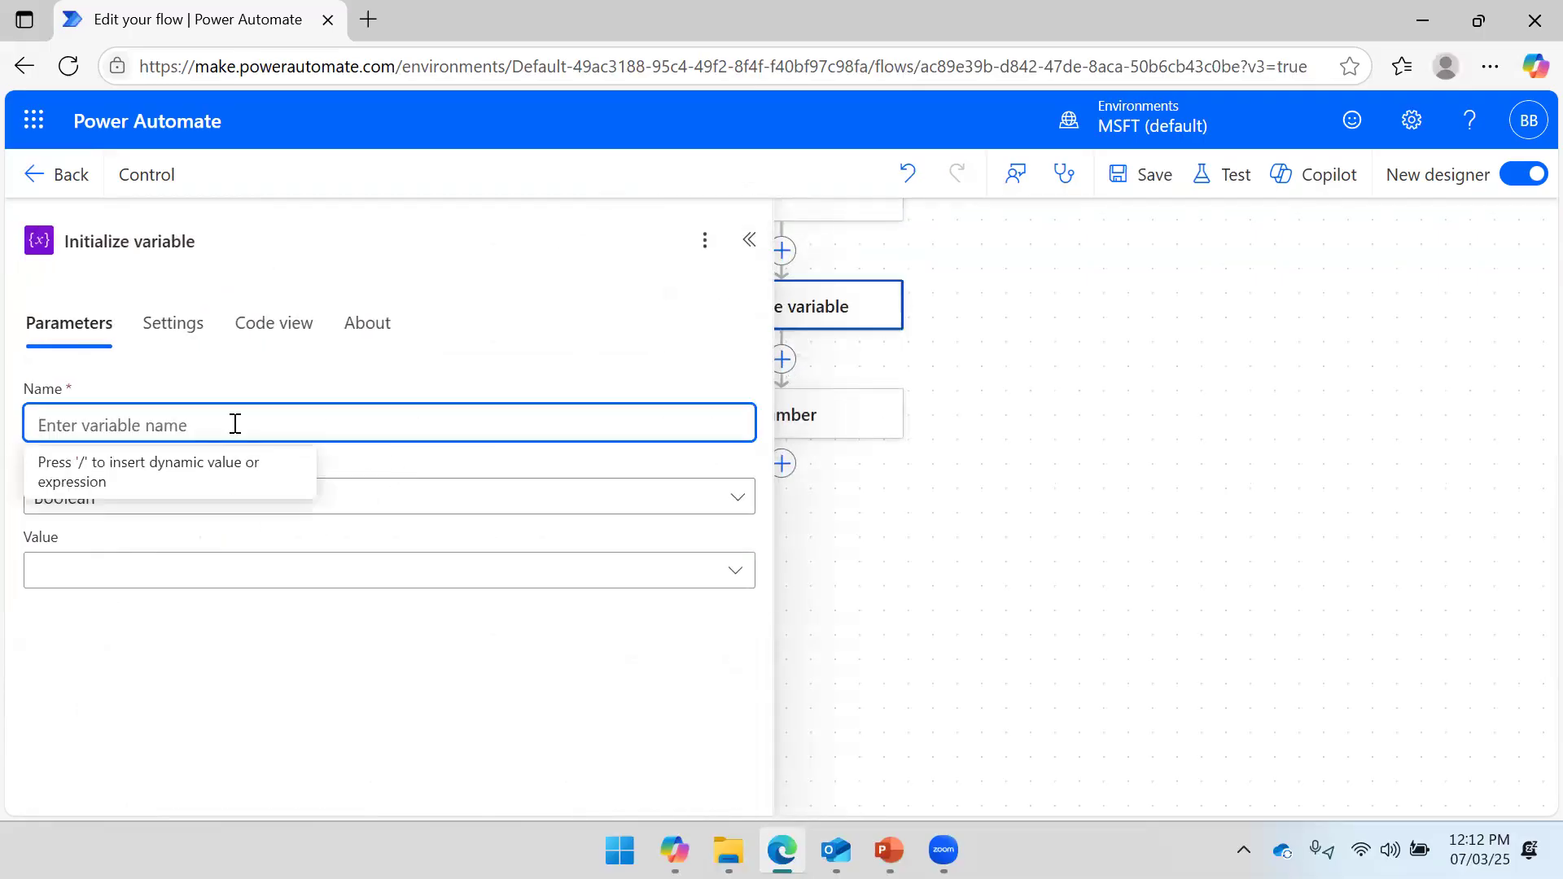
pyautogui.write('Da')
pyautogui.press('BackSpace')
pyautogui.write('Da')
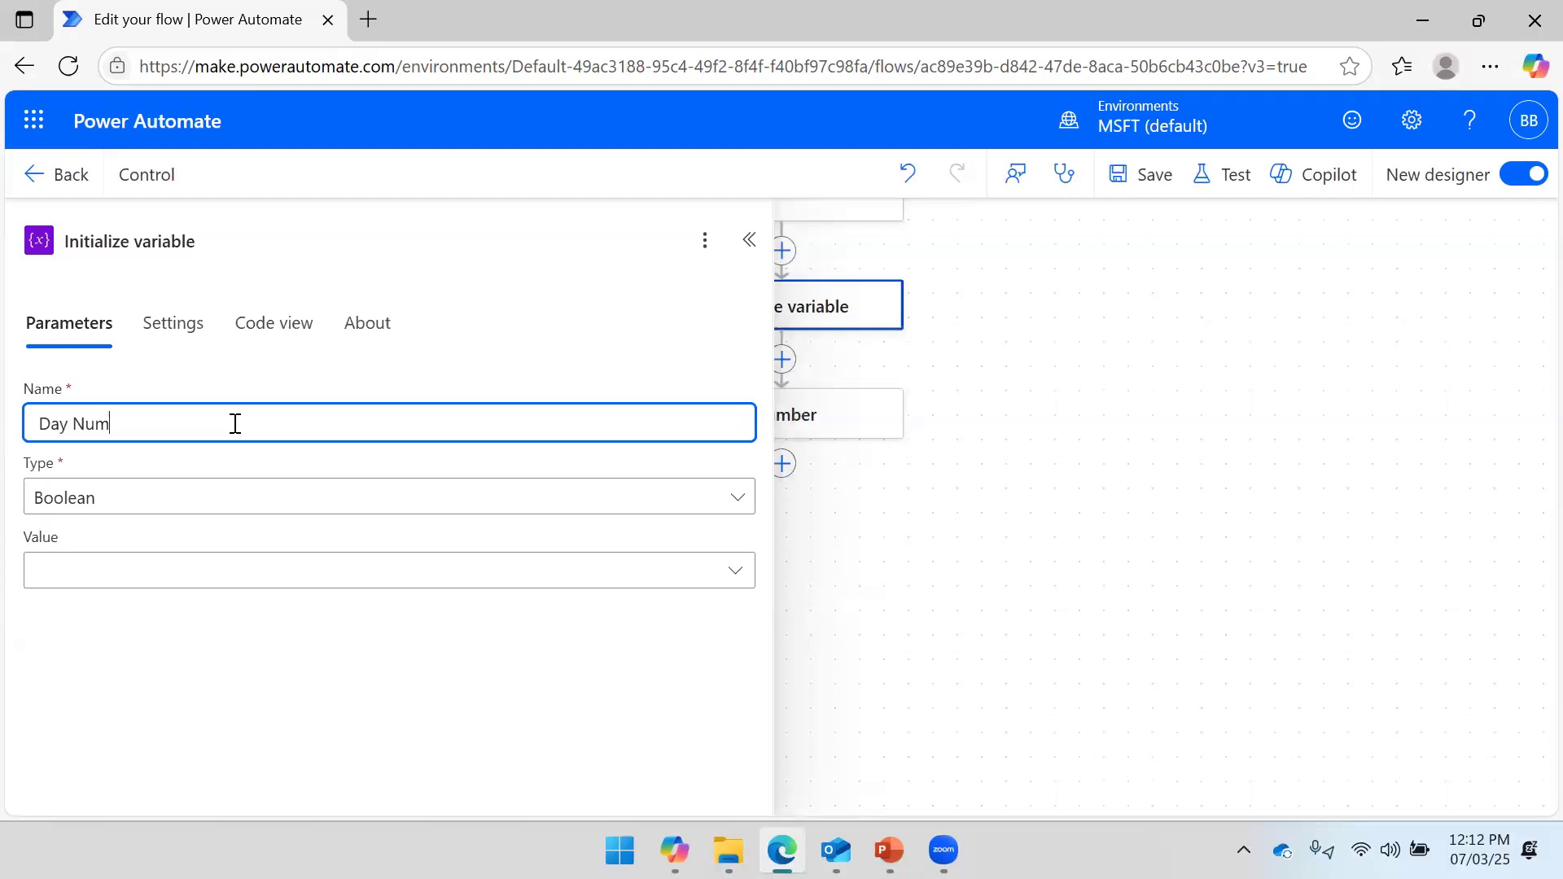
pyautogui.click(217, 492)
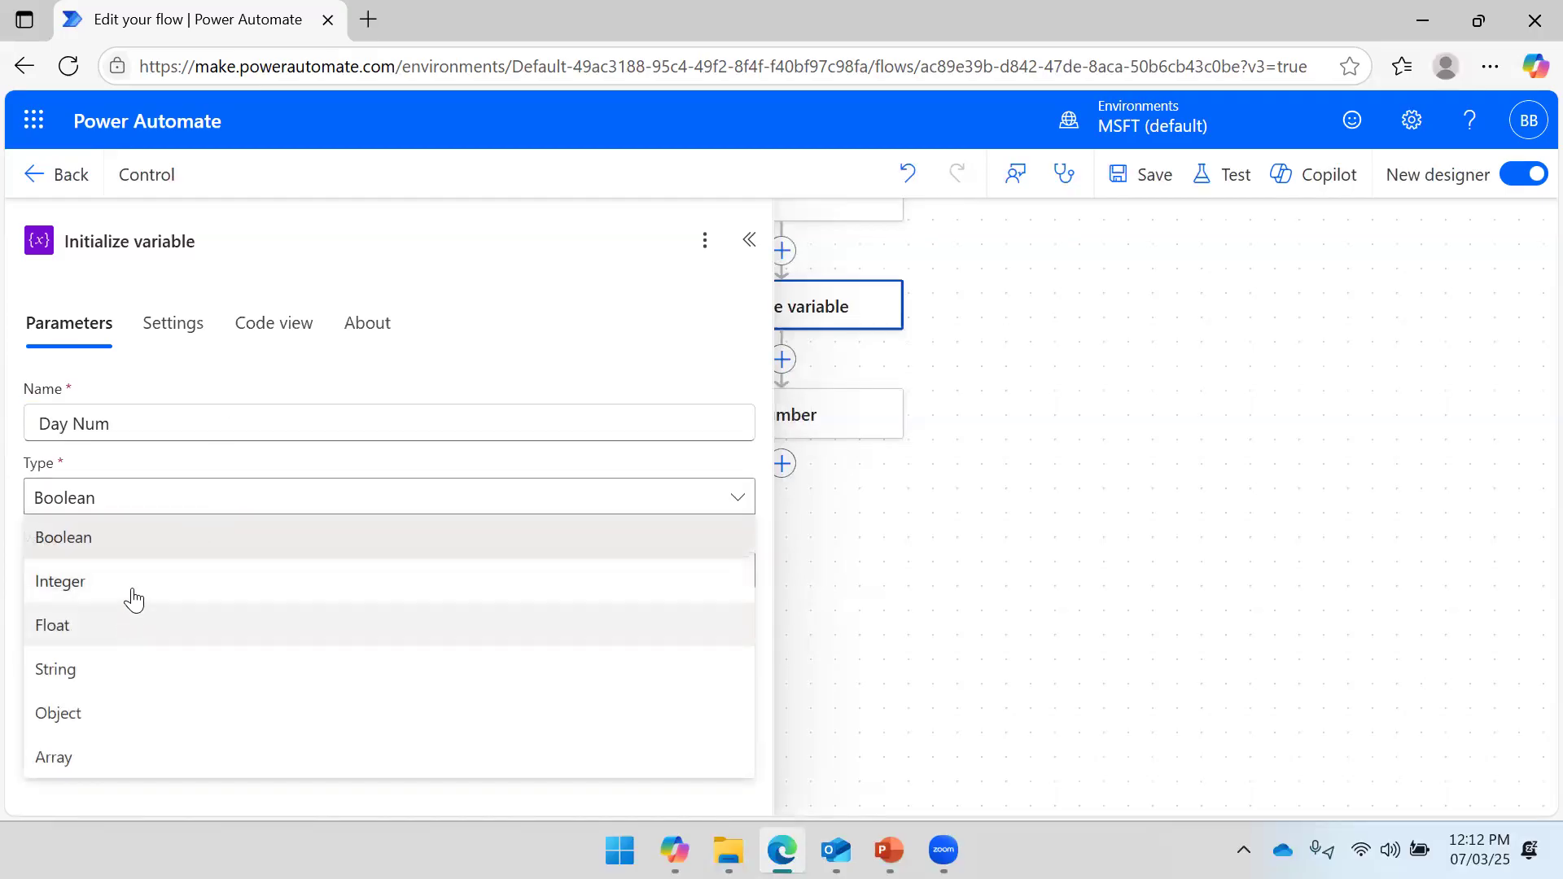
pyautogui.click(132, 581)
pyautogui.click(133, 582)
pyautogui.write('1')
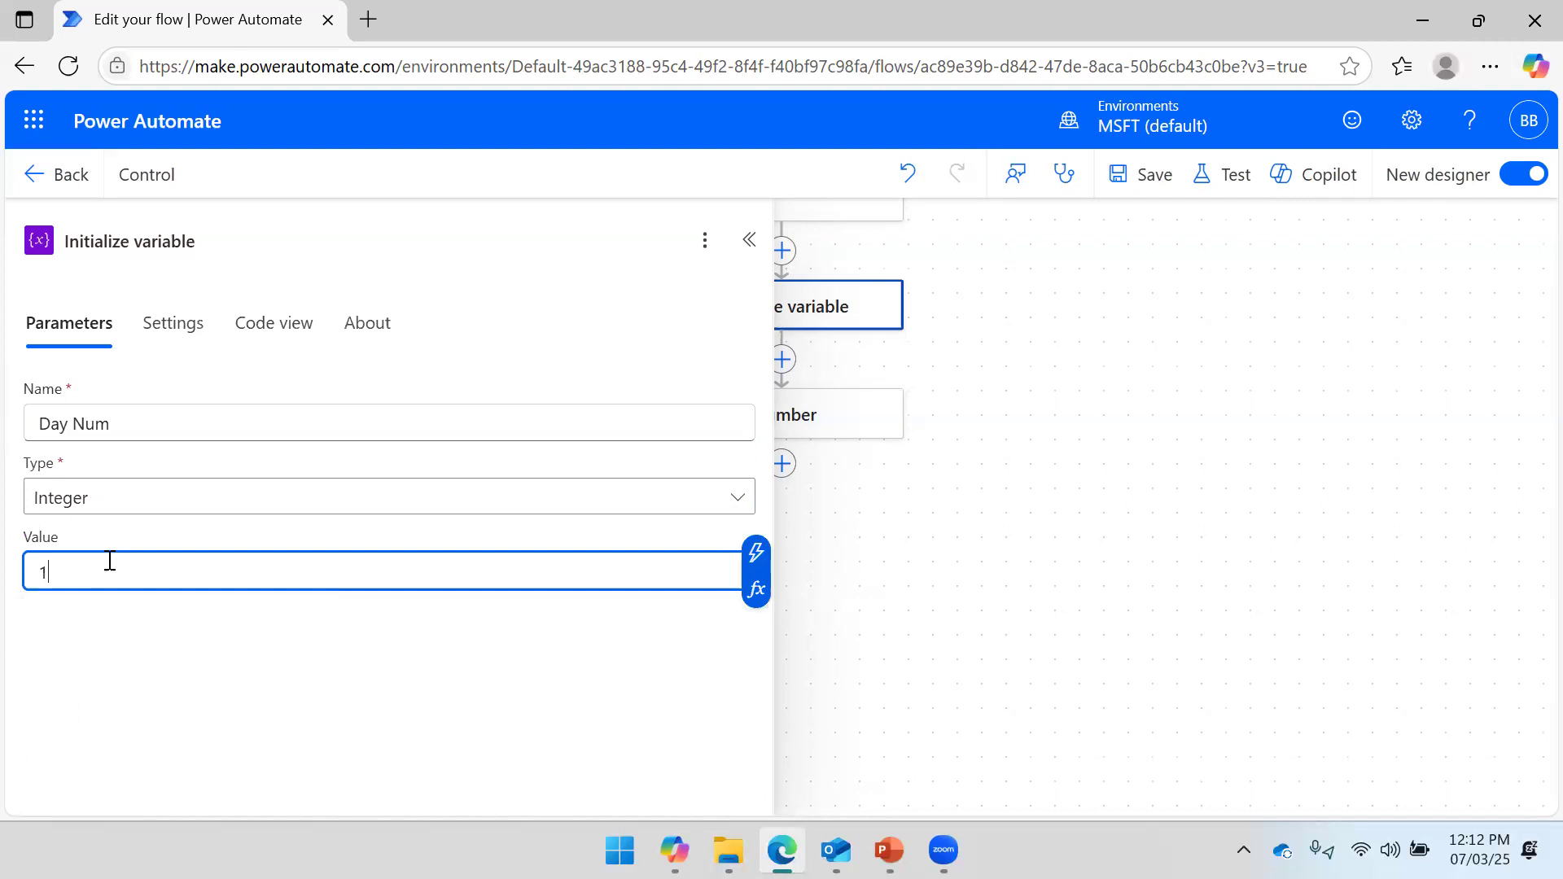
pyautogui.click(1148, 188)
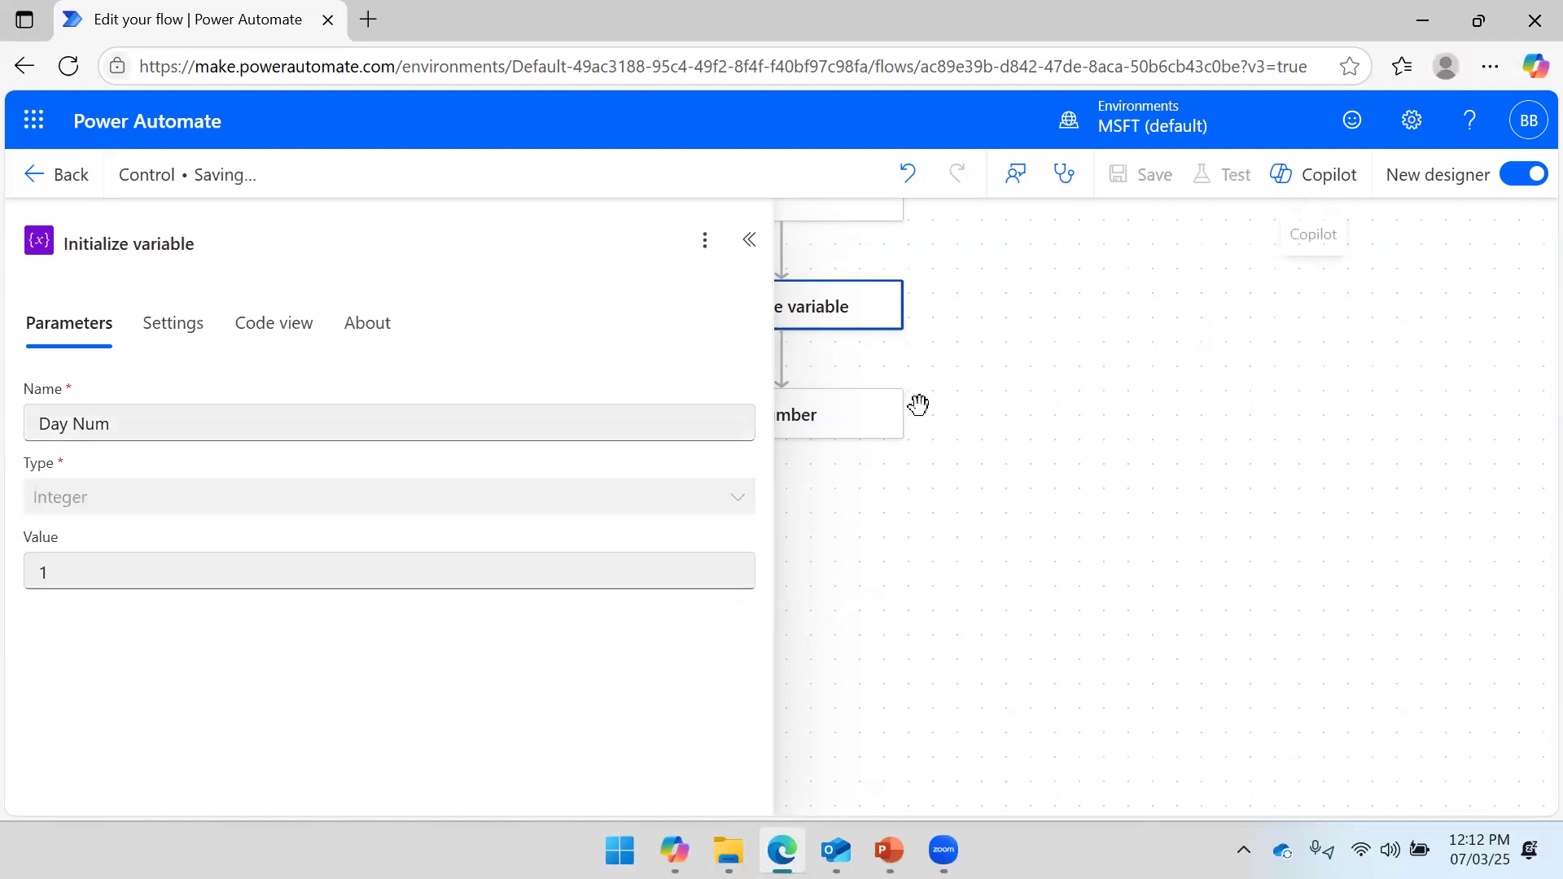
pyautogui.click(748, 240)
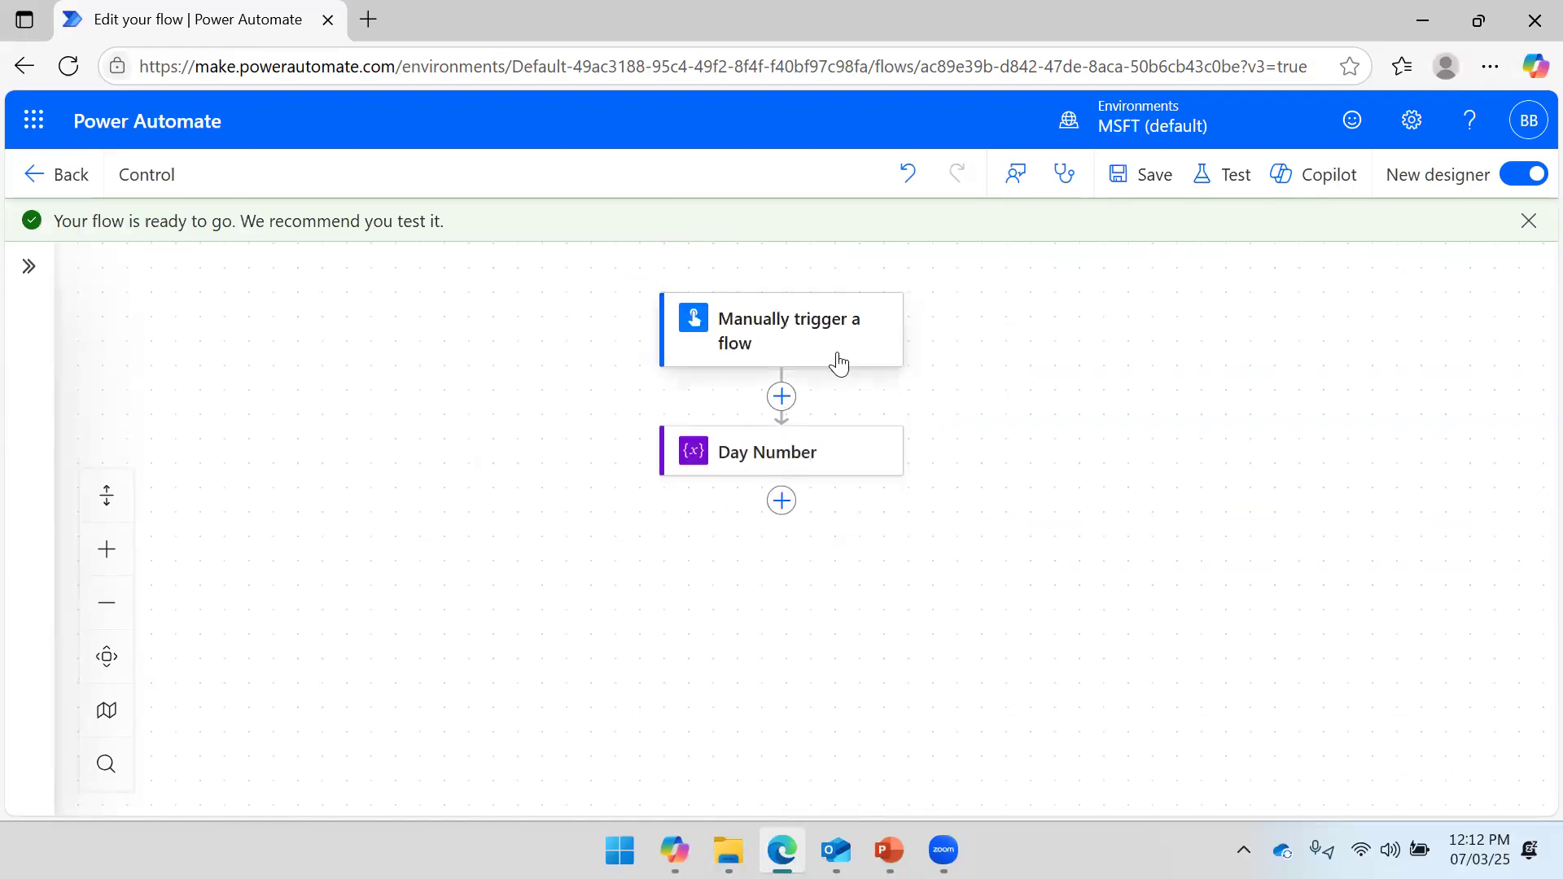
# Add an Initialize variable action directly after the manual trigger, ahead of Day Number.
pyautogui.click(785, 399)
pyautogui.click(1028, 430)
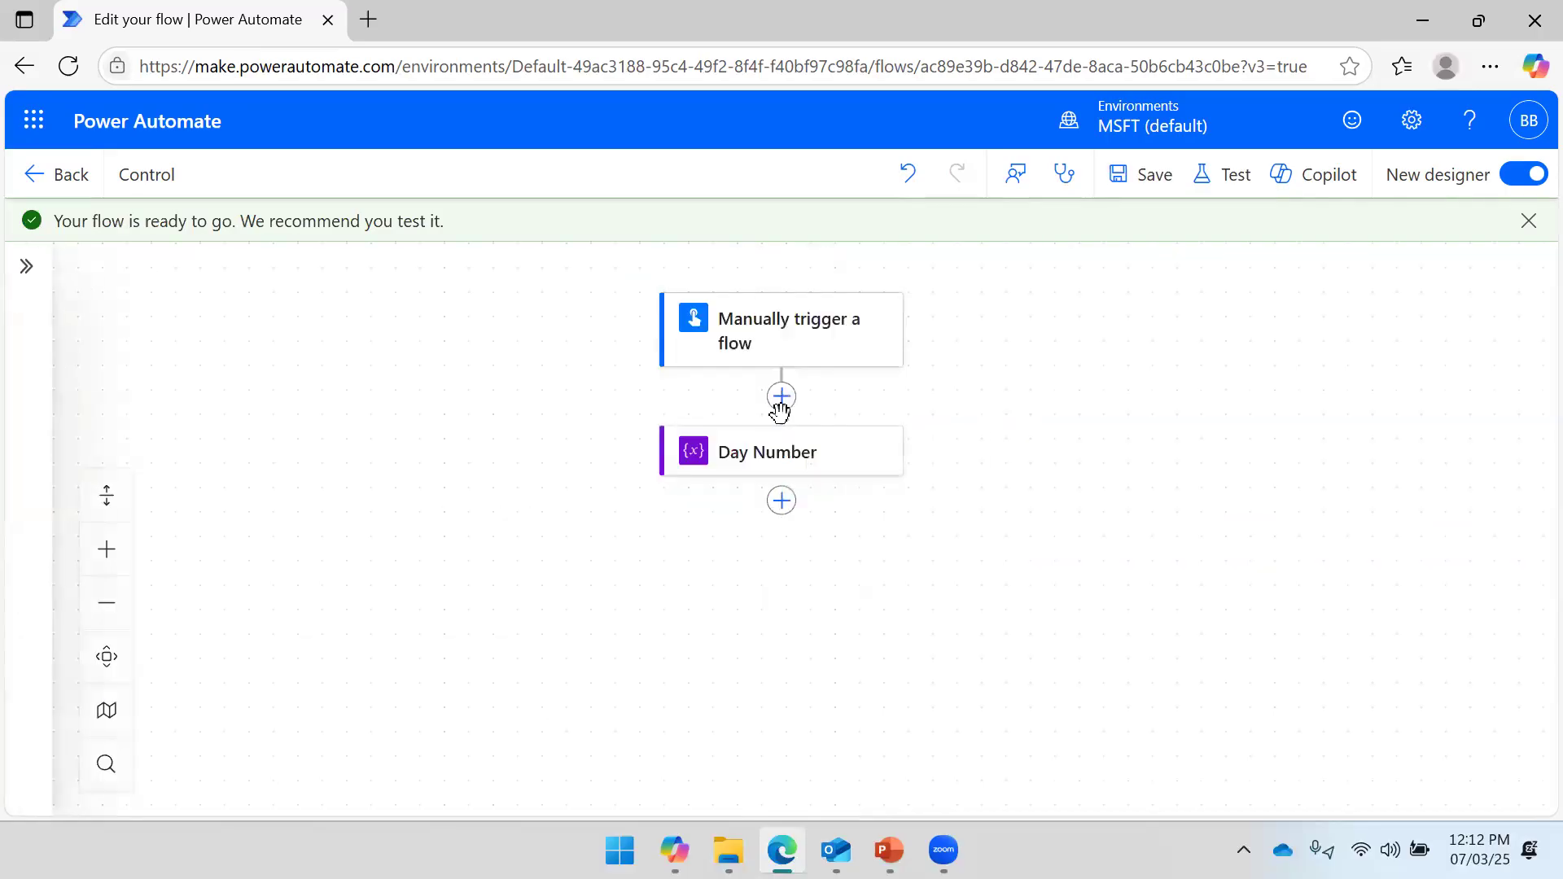
pyautogui.click(783, 410)
pyautogui.scroll(-5, 237, 521)
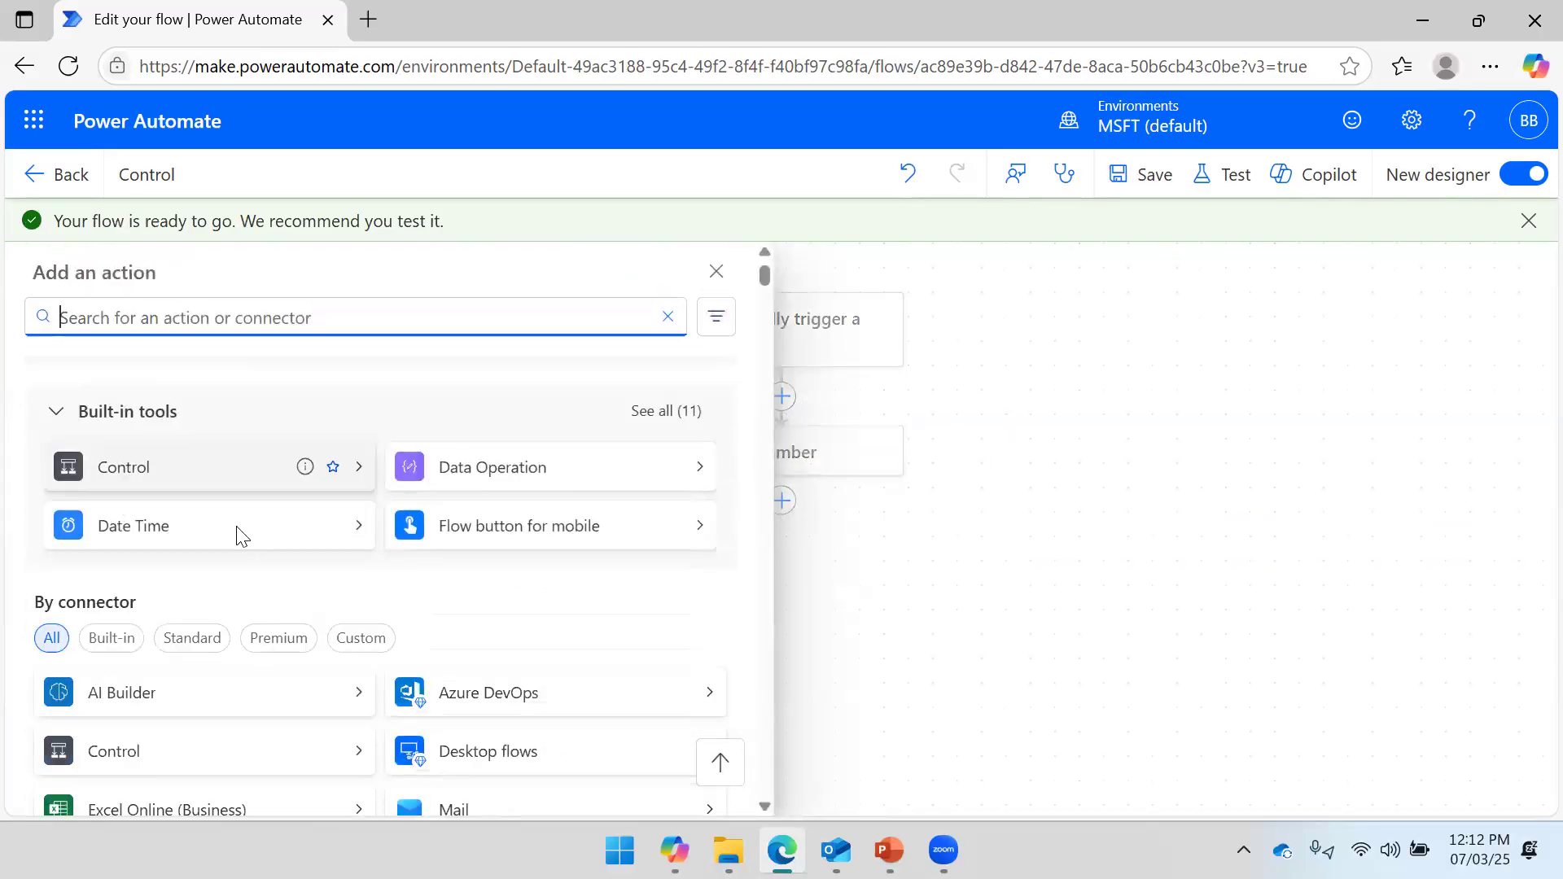
pyautogui.scroll(-3, 264, 458)
pyautogui.scroll(8, 262, 460)
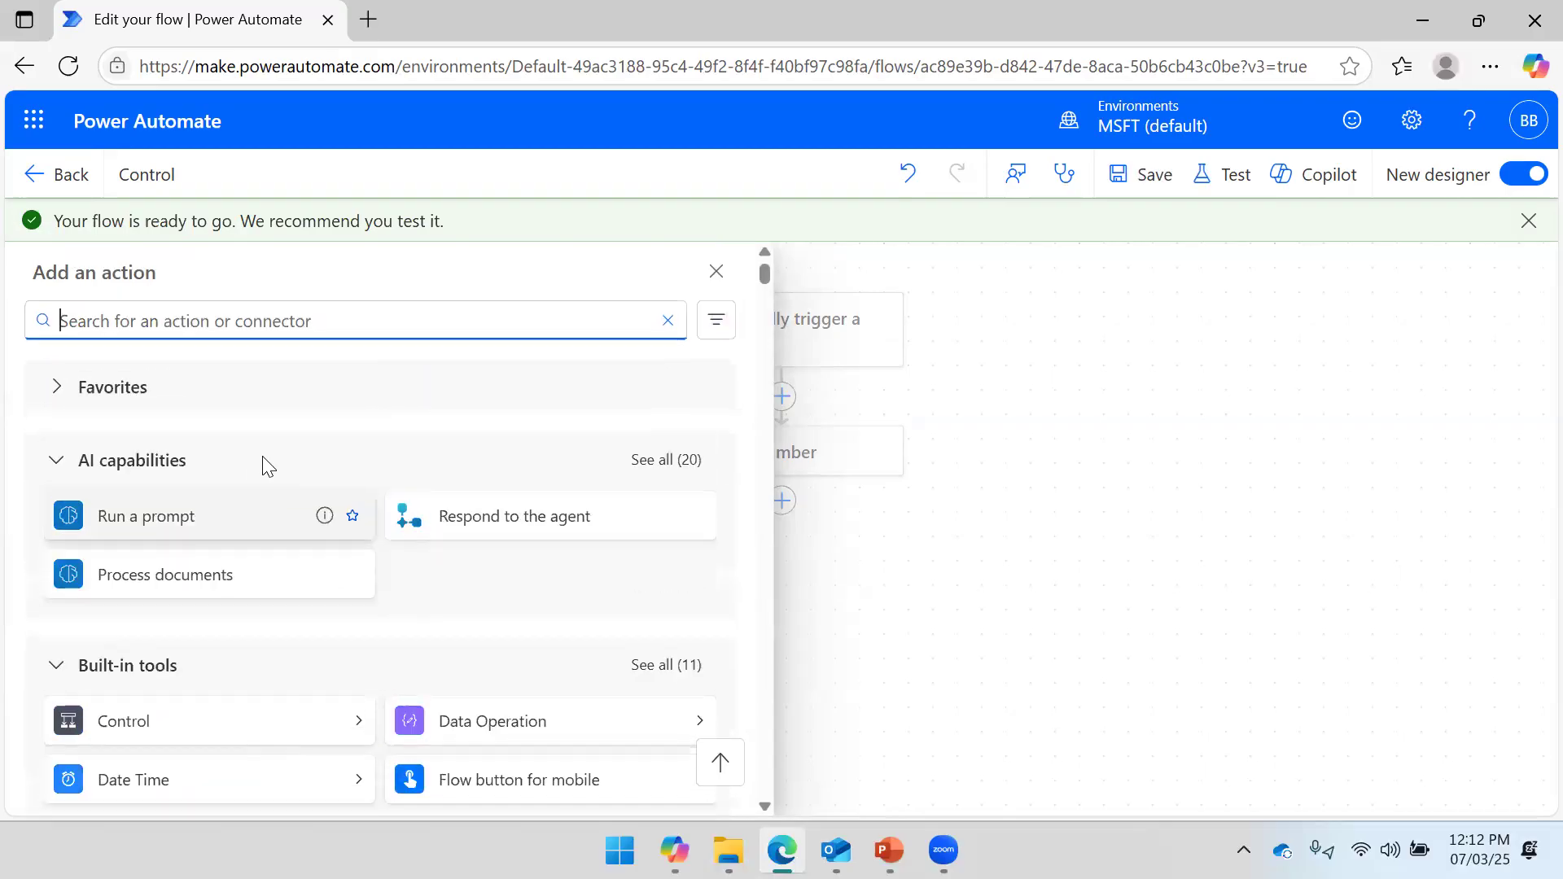
pyautogui.scroll(-5, 277, 470)
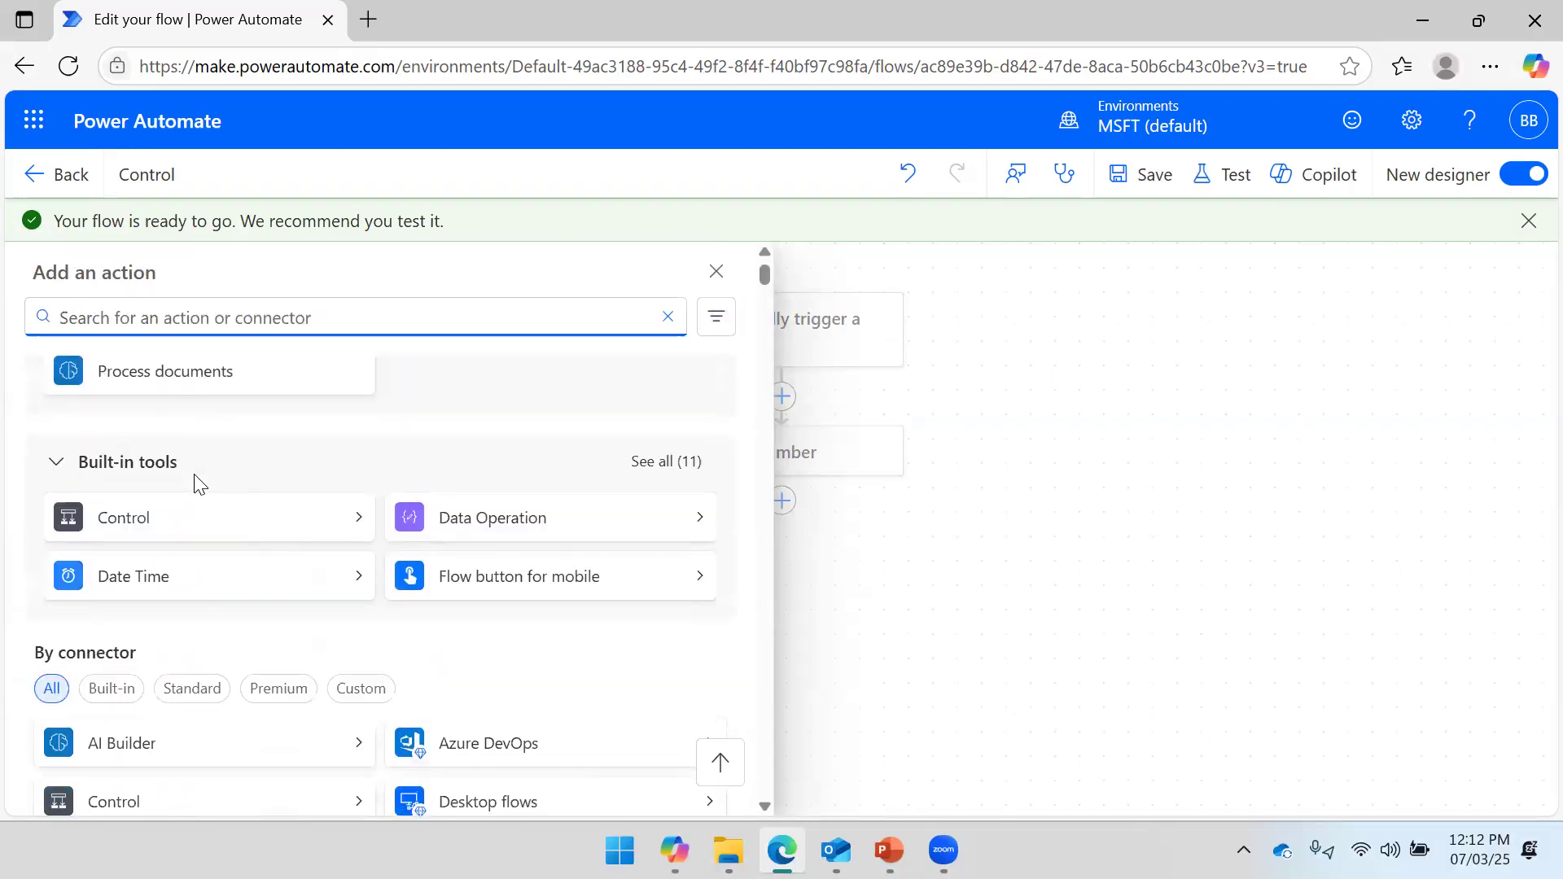
pyautogui.scroll(3, 245, 440)
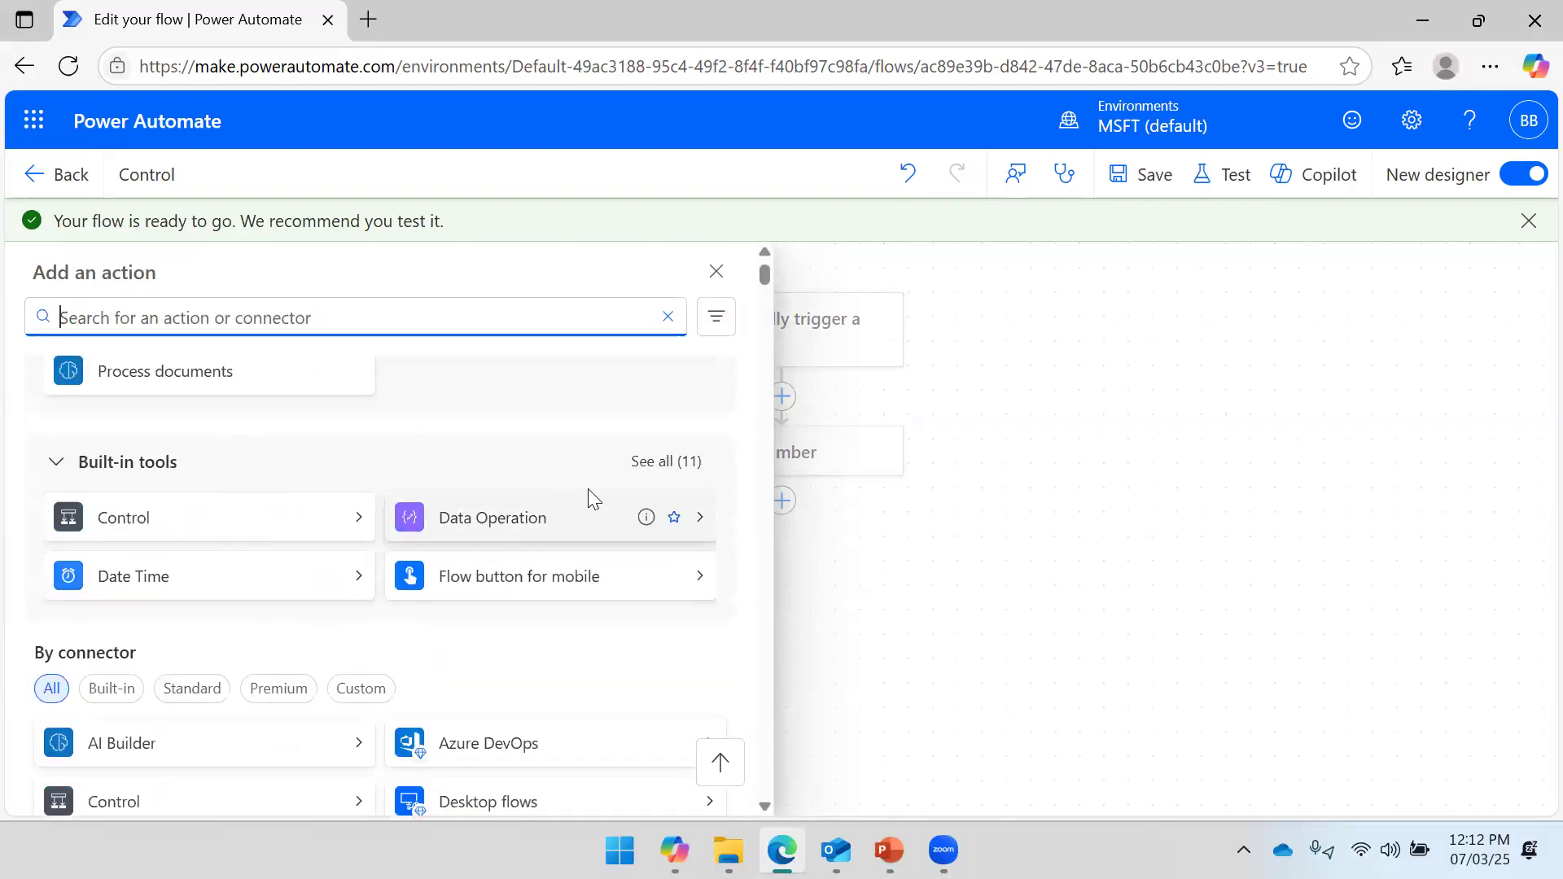
pyautogui.click(666, 462)
pyautogui.scroll(-3, 292, 564)
pyautogui.click(356, 623)
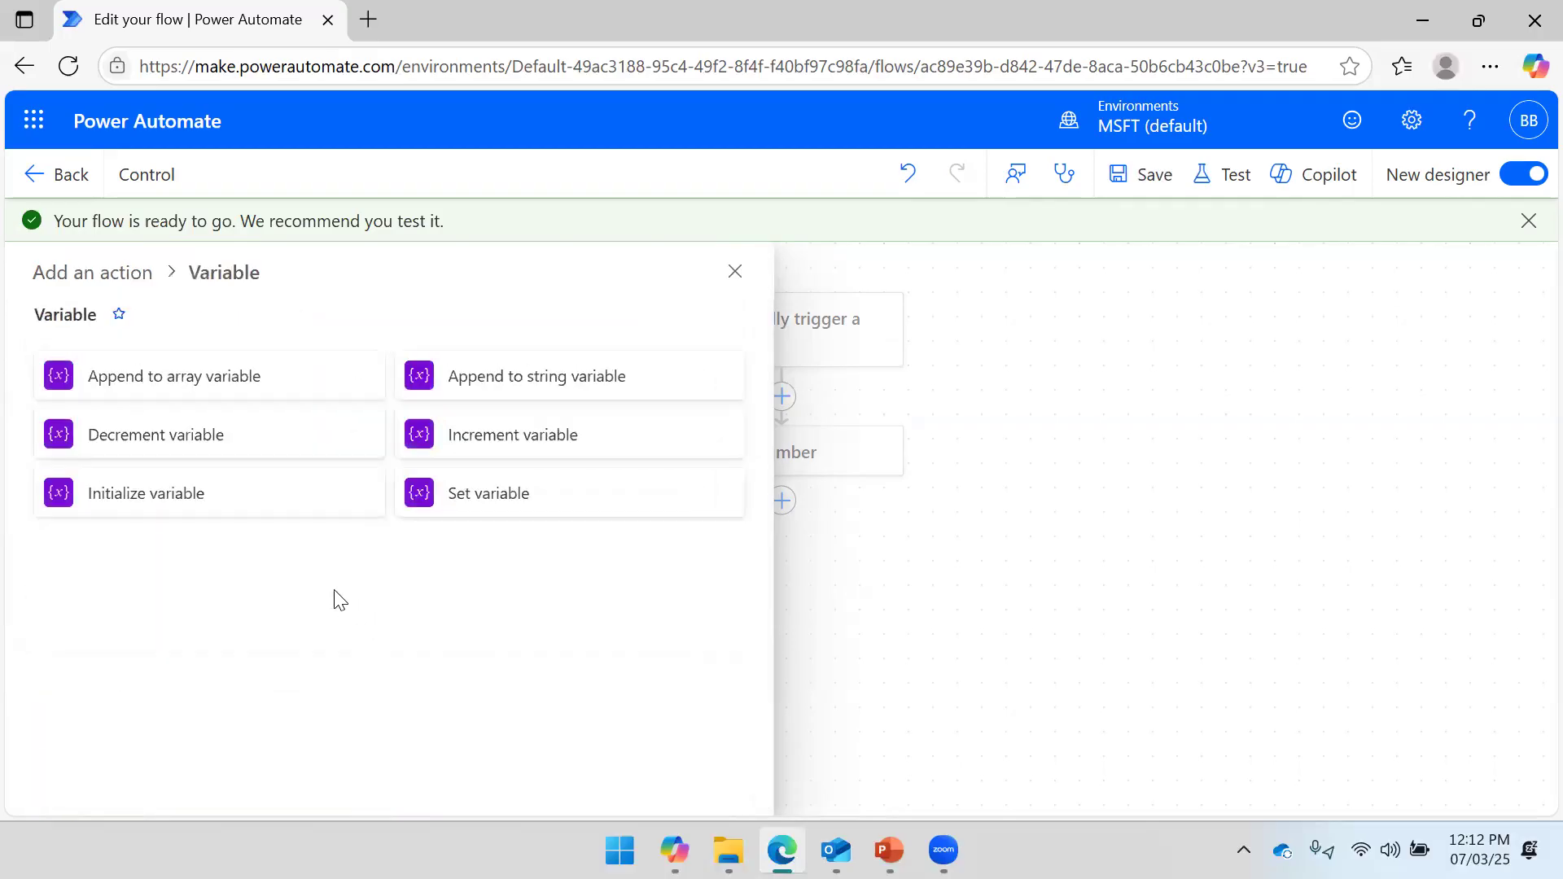
pyautogui.click(236, 518)
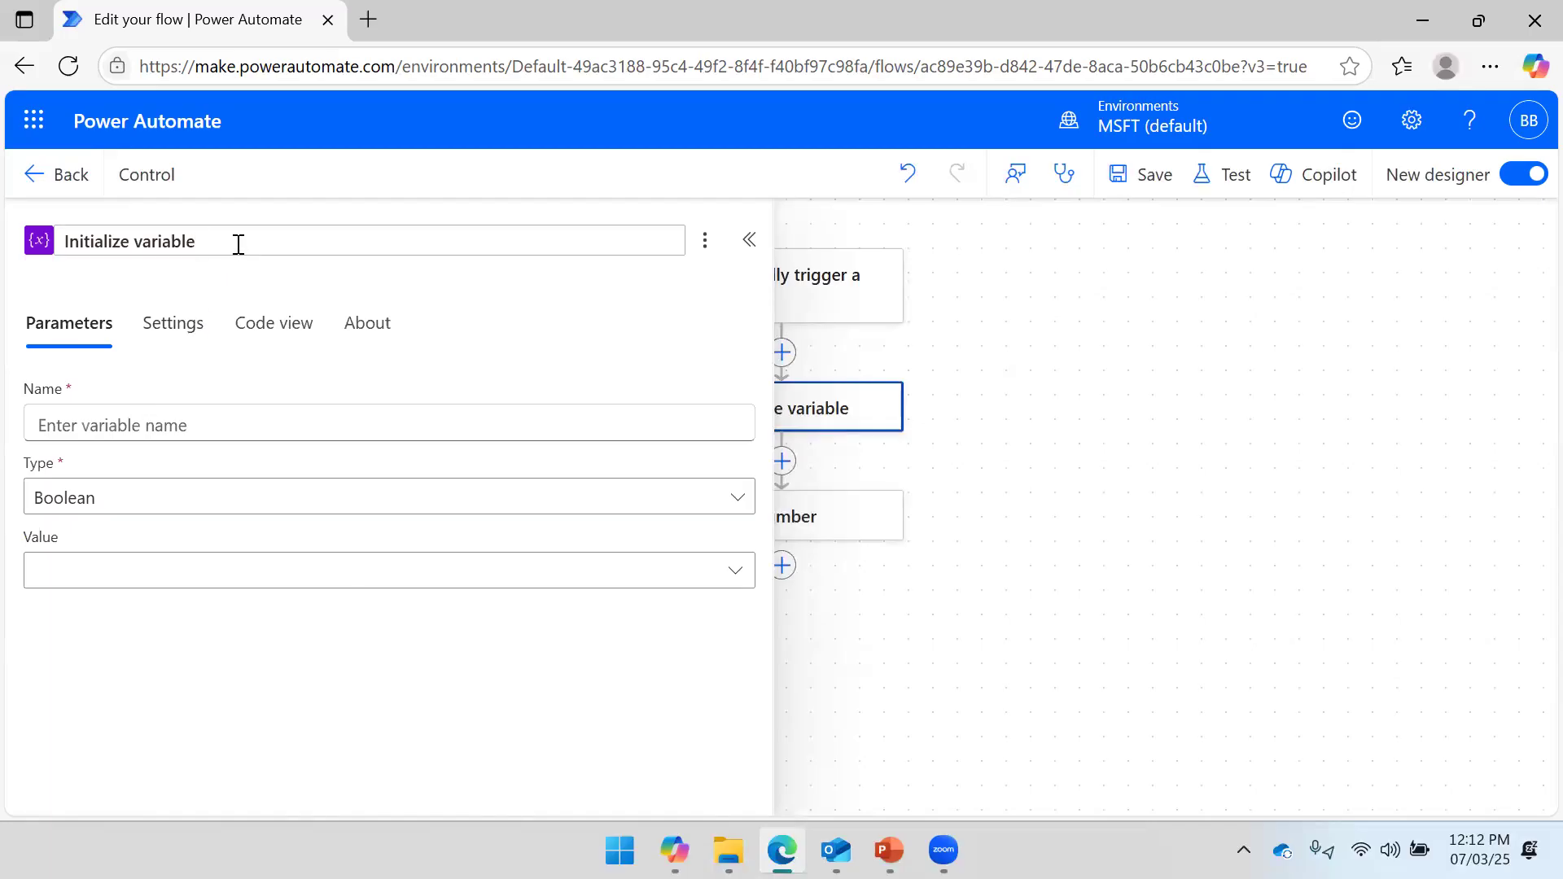
# Rename the new Initialize variable action to Day 1.
pyautogui.moveTo(1325, 569); pyautogui.dragTo(1386, 548)
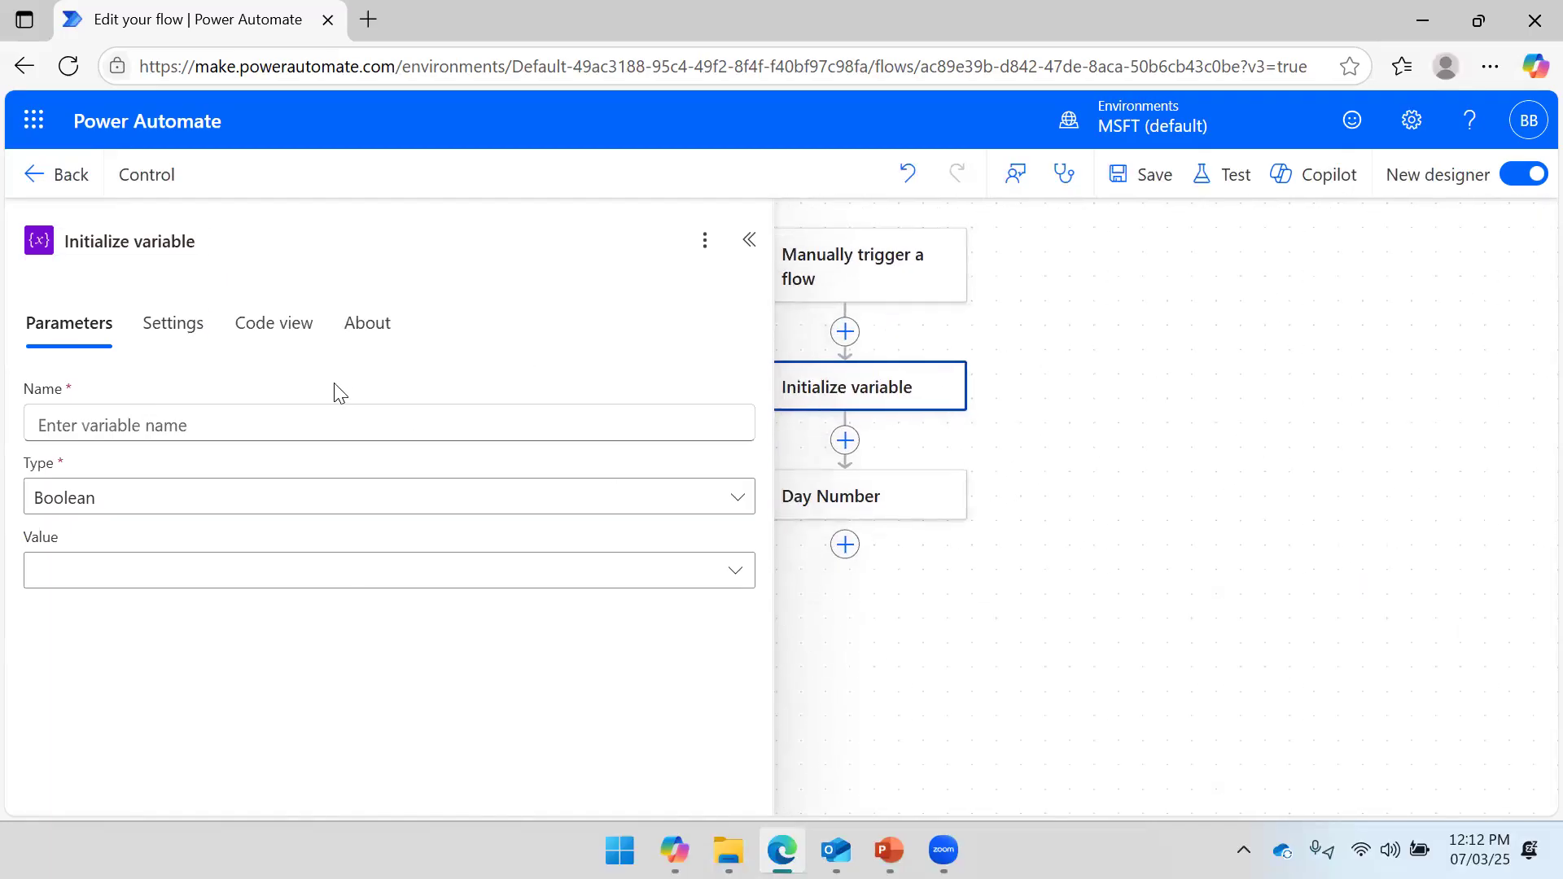
pyautogui.moveTo(268, 243); pyautogui.dragTo(4, 256)
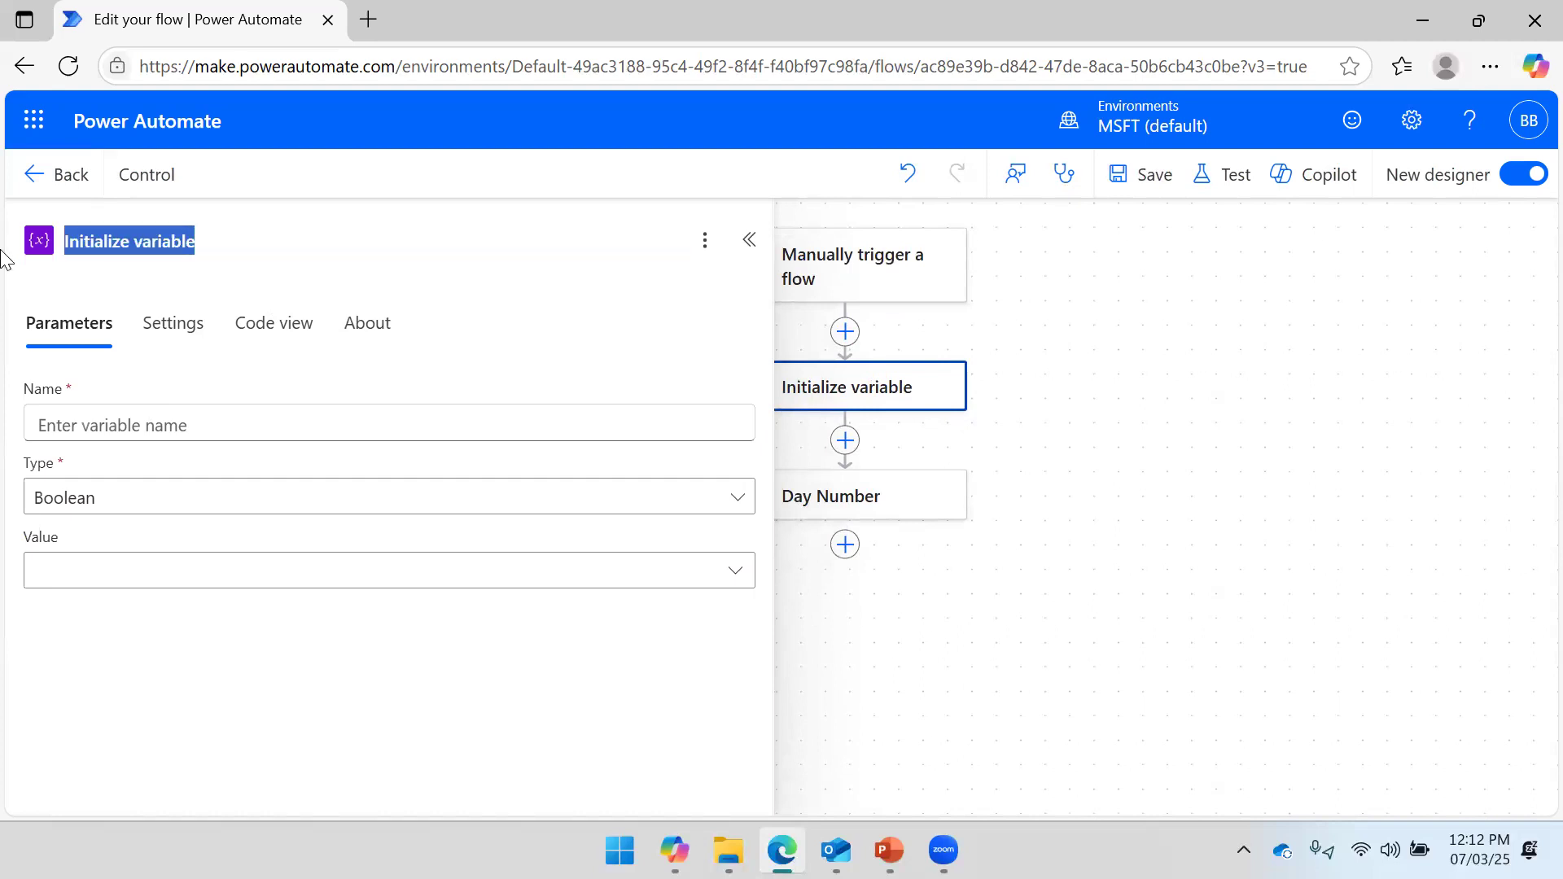
pyautogui.write('D')
pyautogui.write('ay Nu')
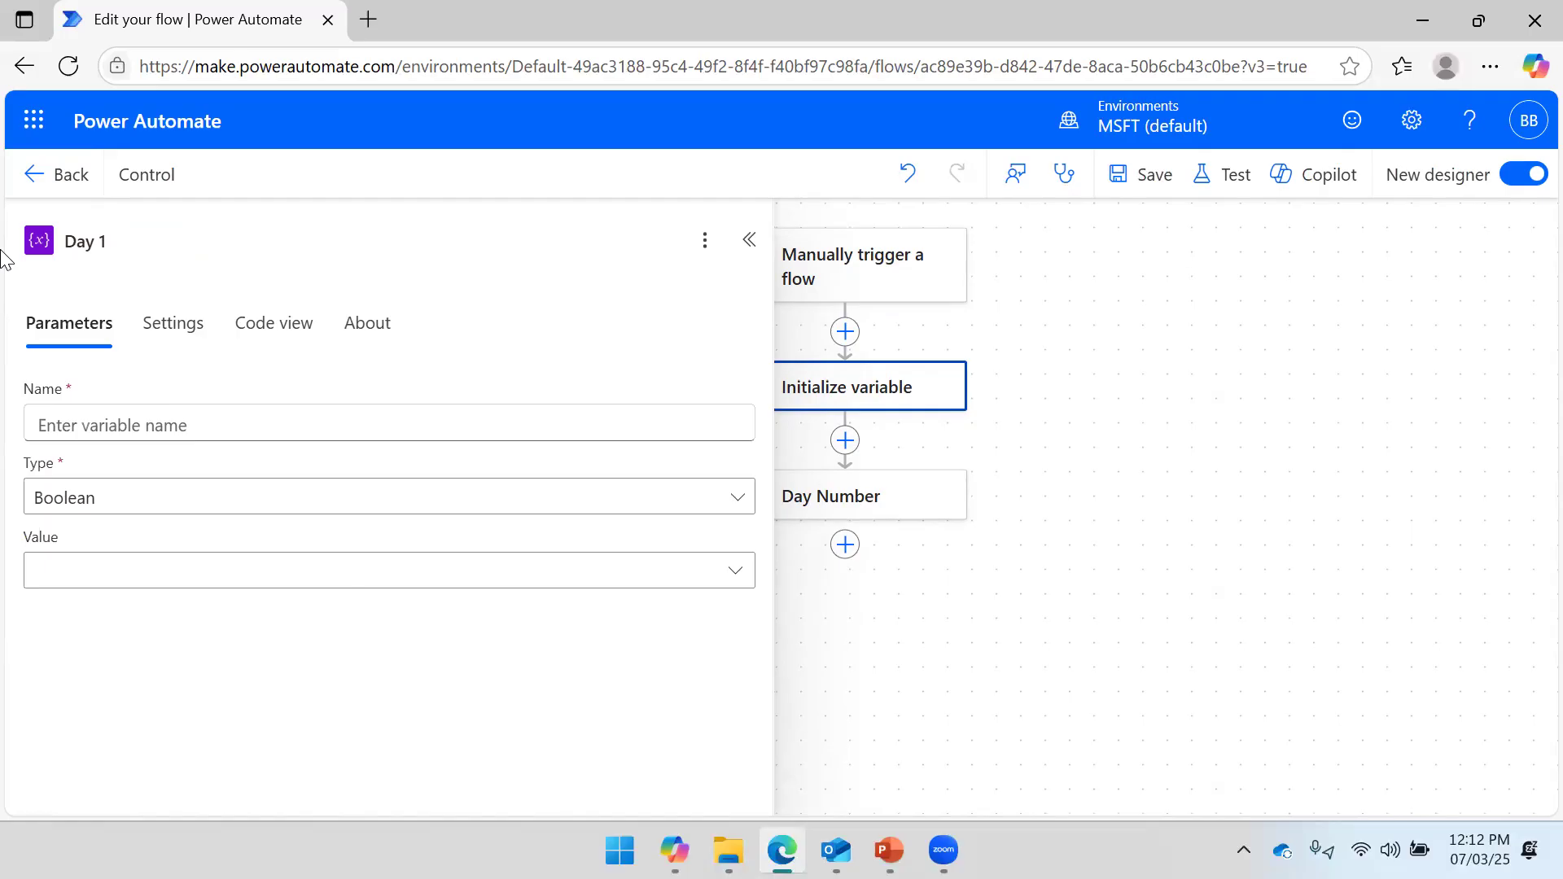
# Name the variable Day 1, set its type to Integer and its value to 1, and save the flow.
pyautogui.click(94, 417)
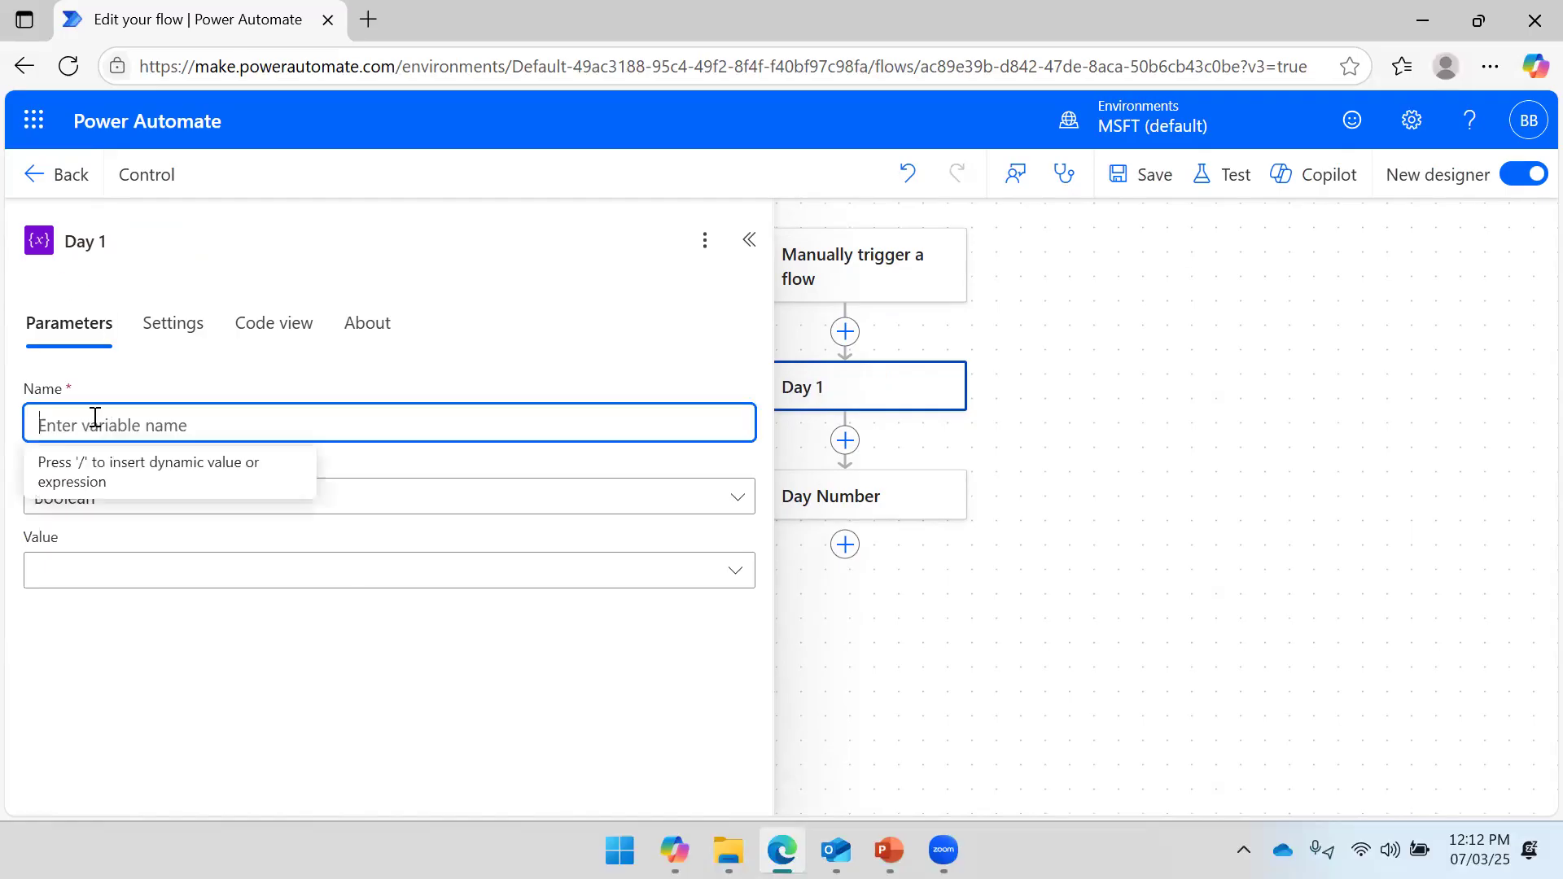
pyautogui.write('Day 1')
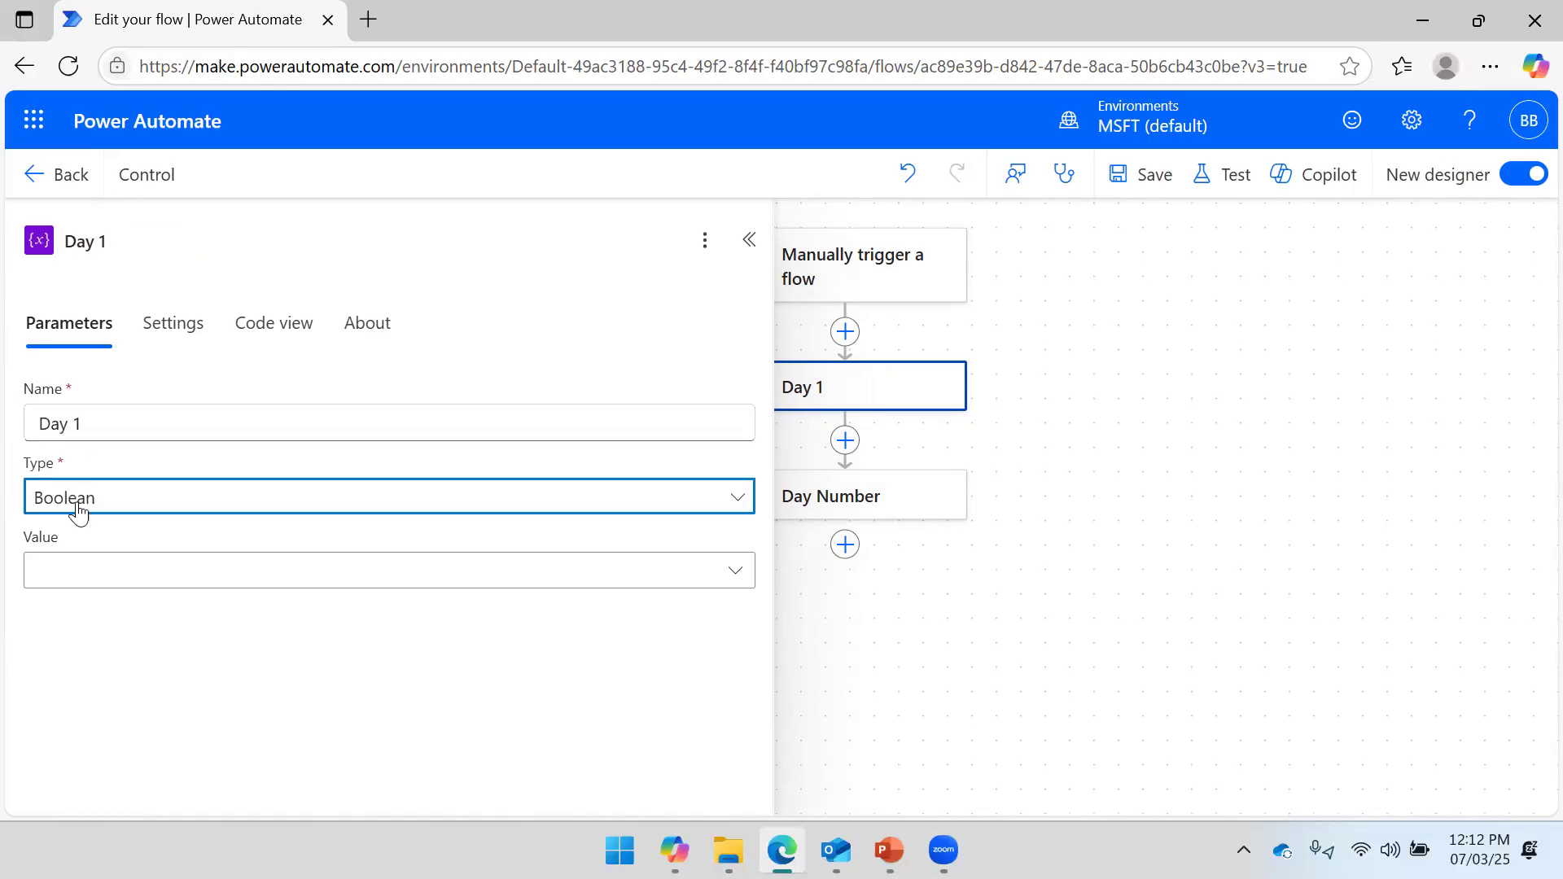
pyautogui.click(78, 510)
pyautogui.click(64, 583)
pyautogui.click(95, 567)
pyautogui.write('1')
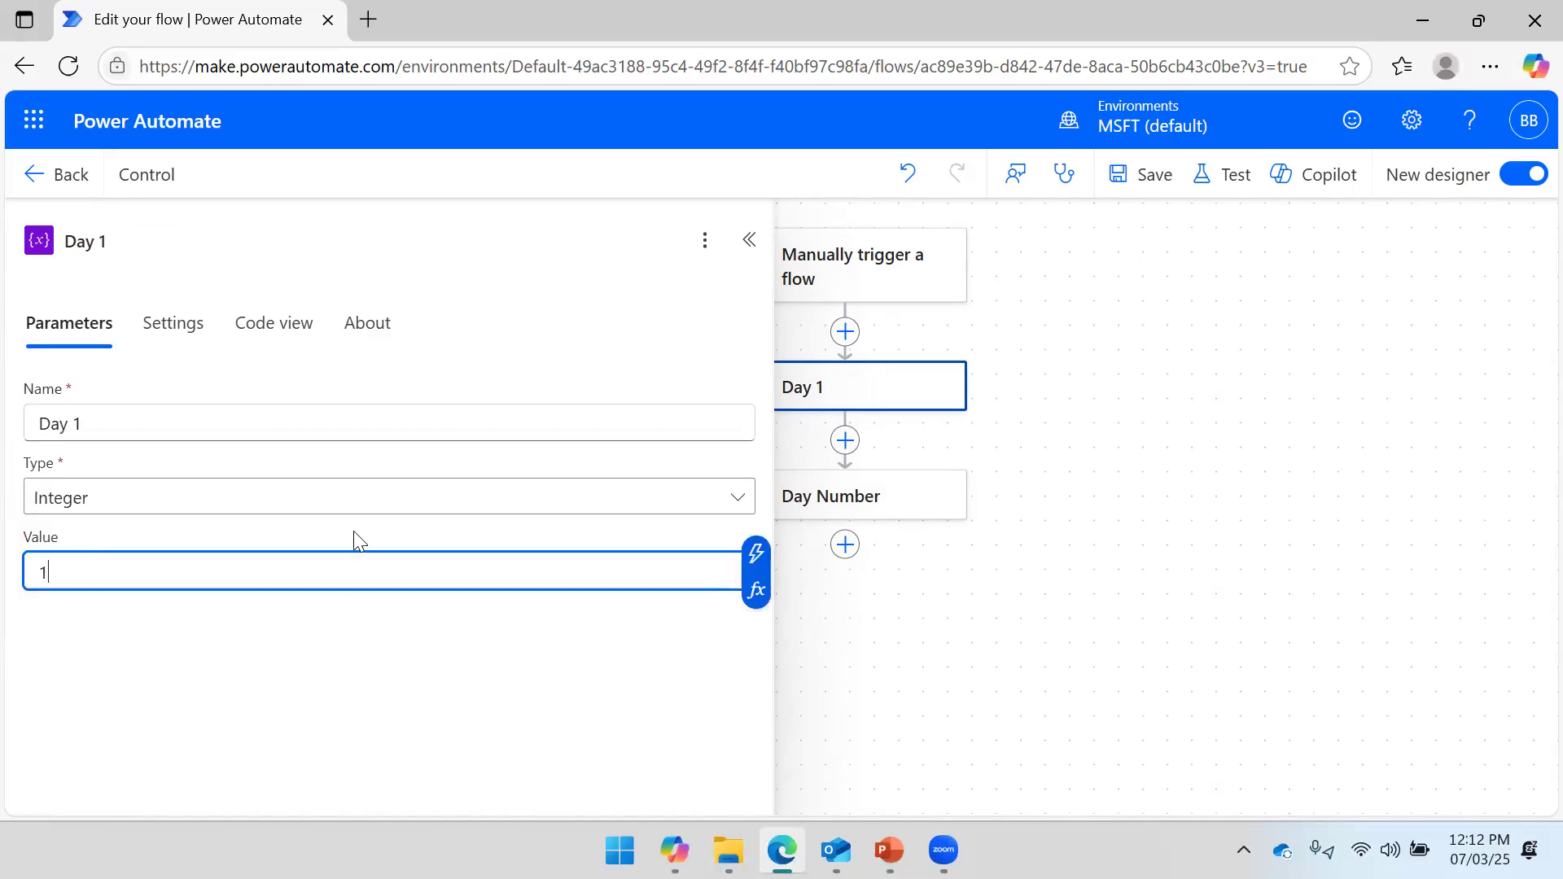
pyautogui.click(1150, 181)
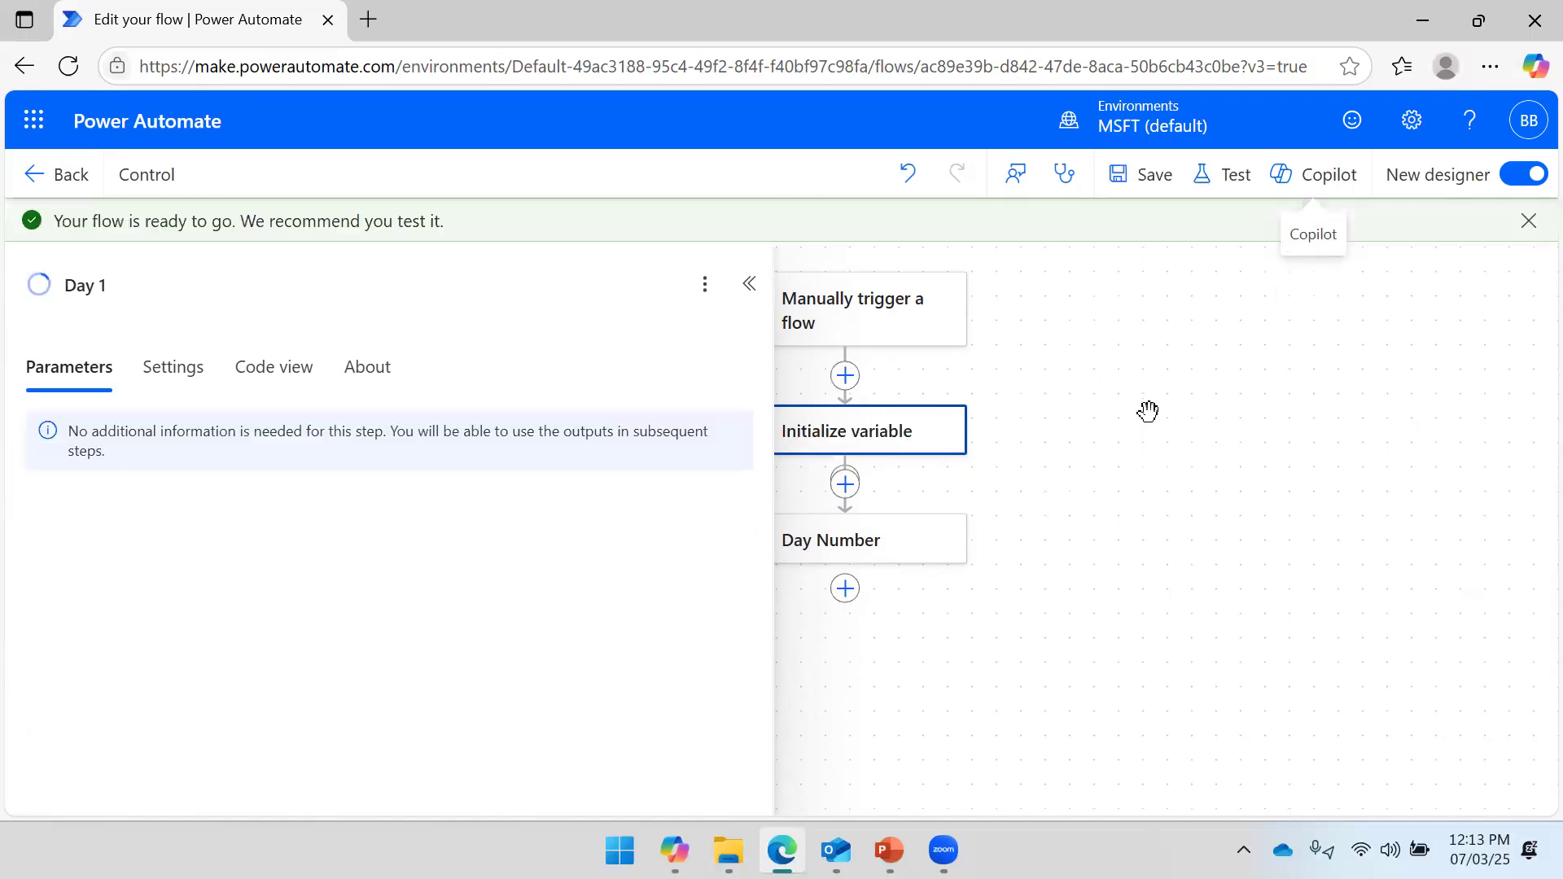
# Rename the Day 1 action to Day, leaving its variable name as it is.
pyautogui.moveTo(1086, 509); pyautogui.dragTo(1263, 460)
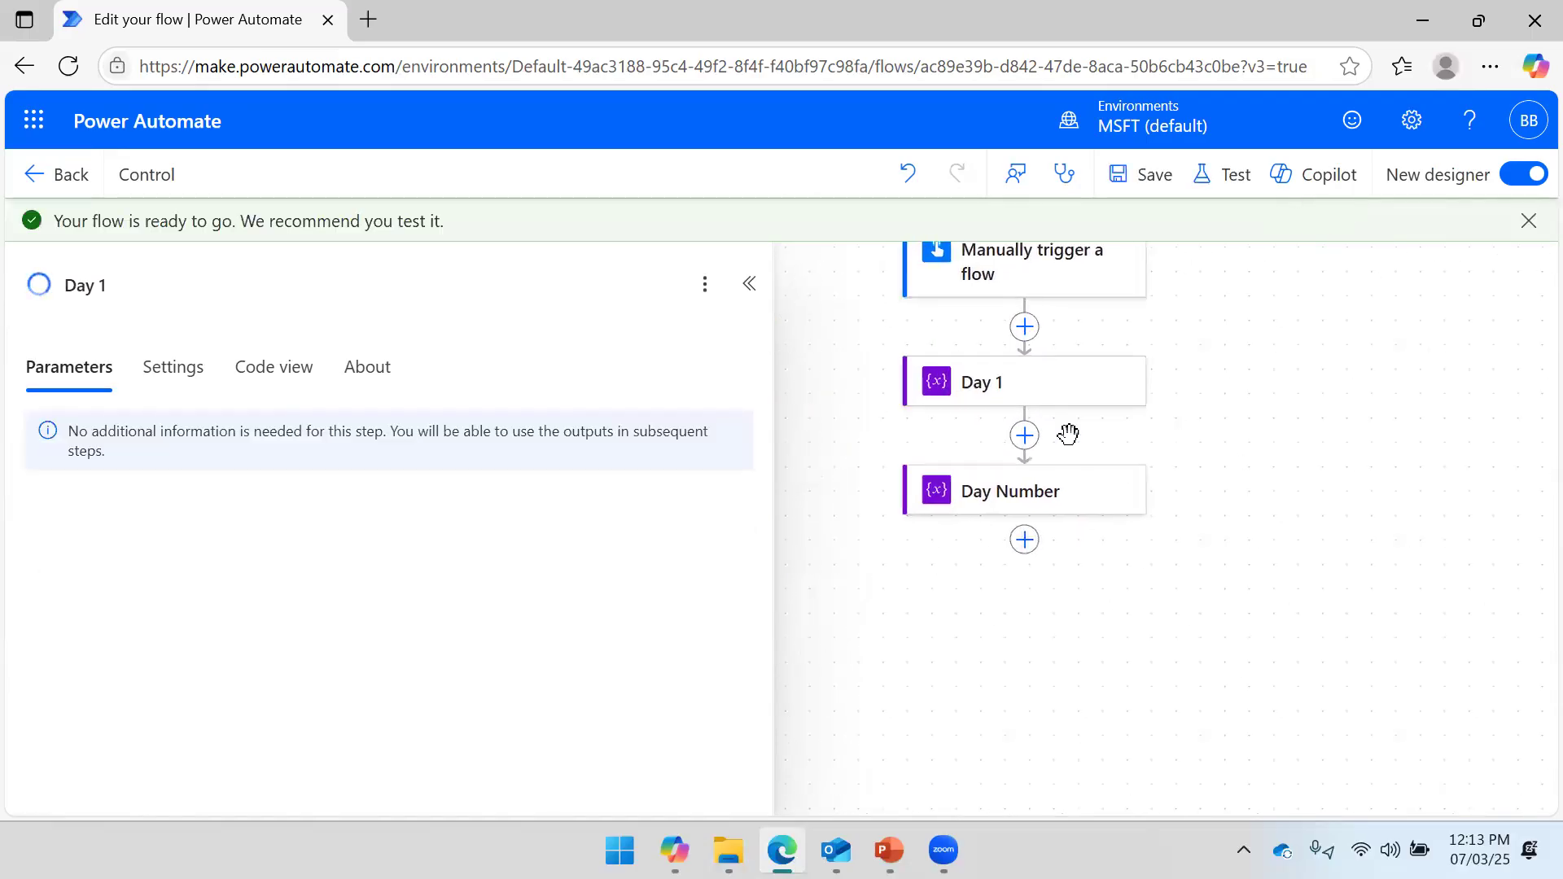
pyautogui.click(1024, 393)
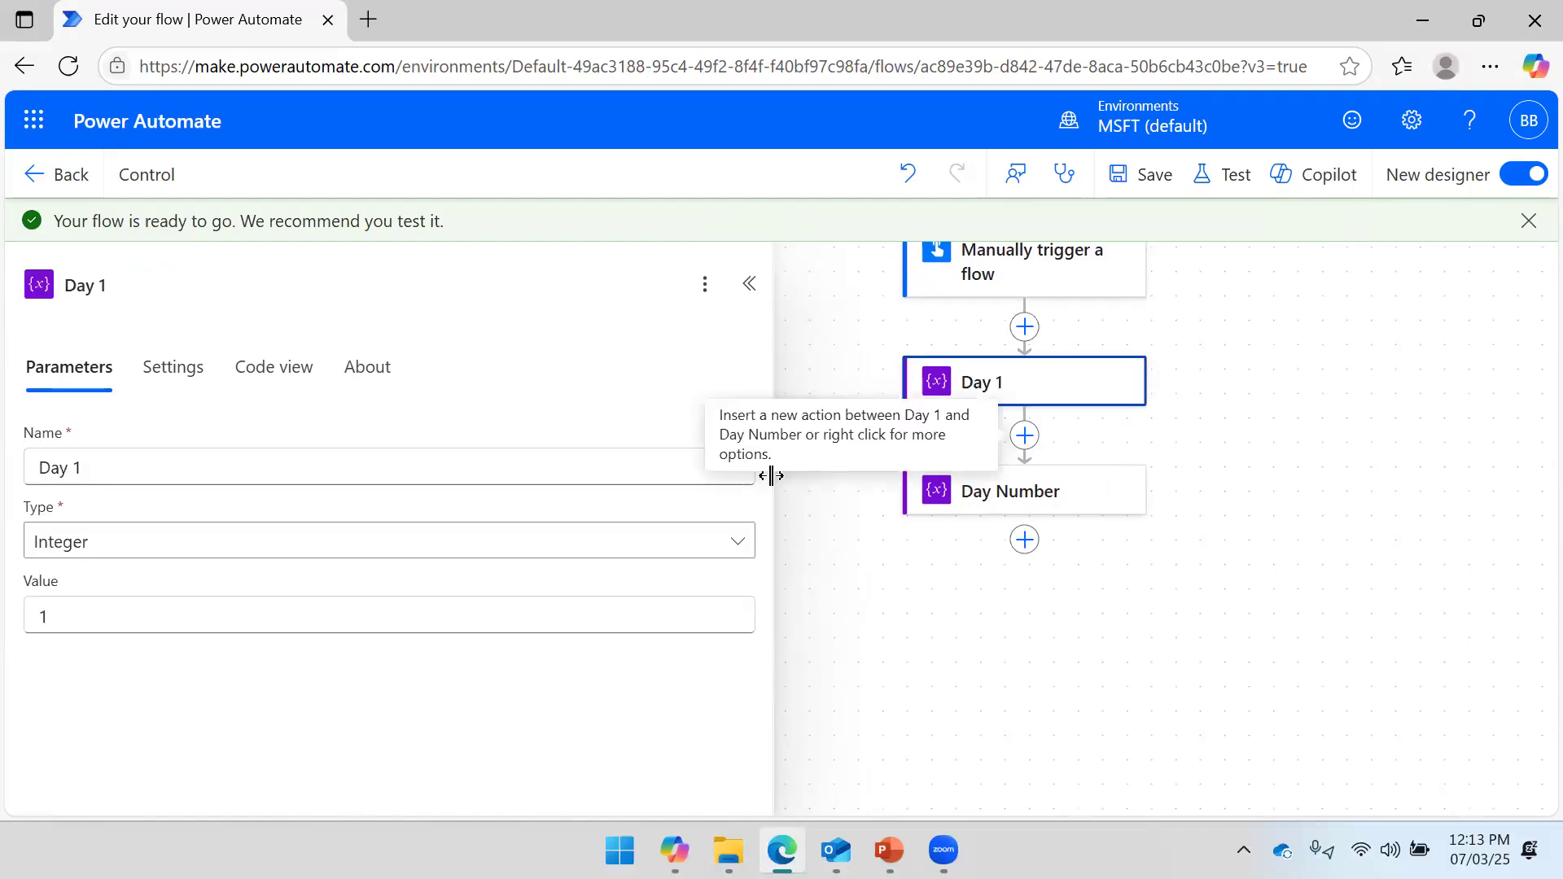
pyautogui.click(1353, 448)
pyautogui.click(1021, 402)
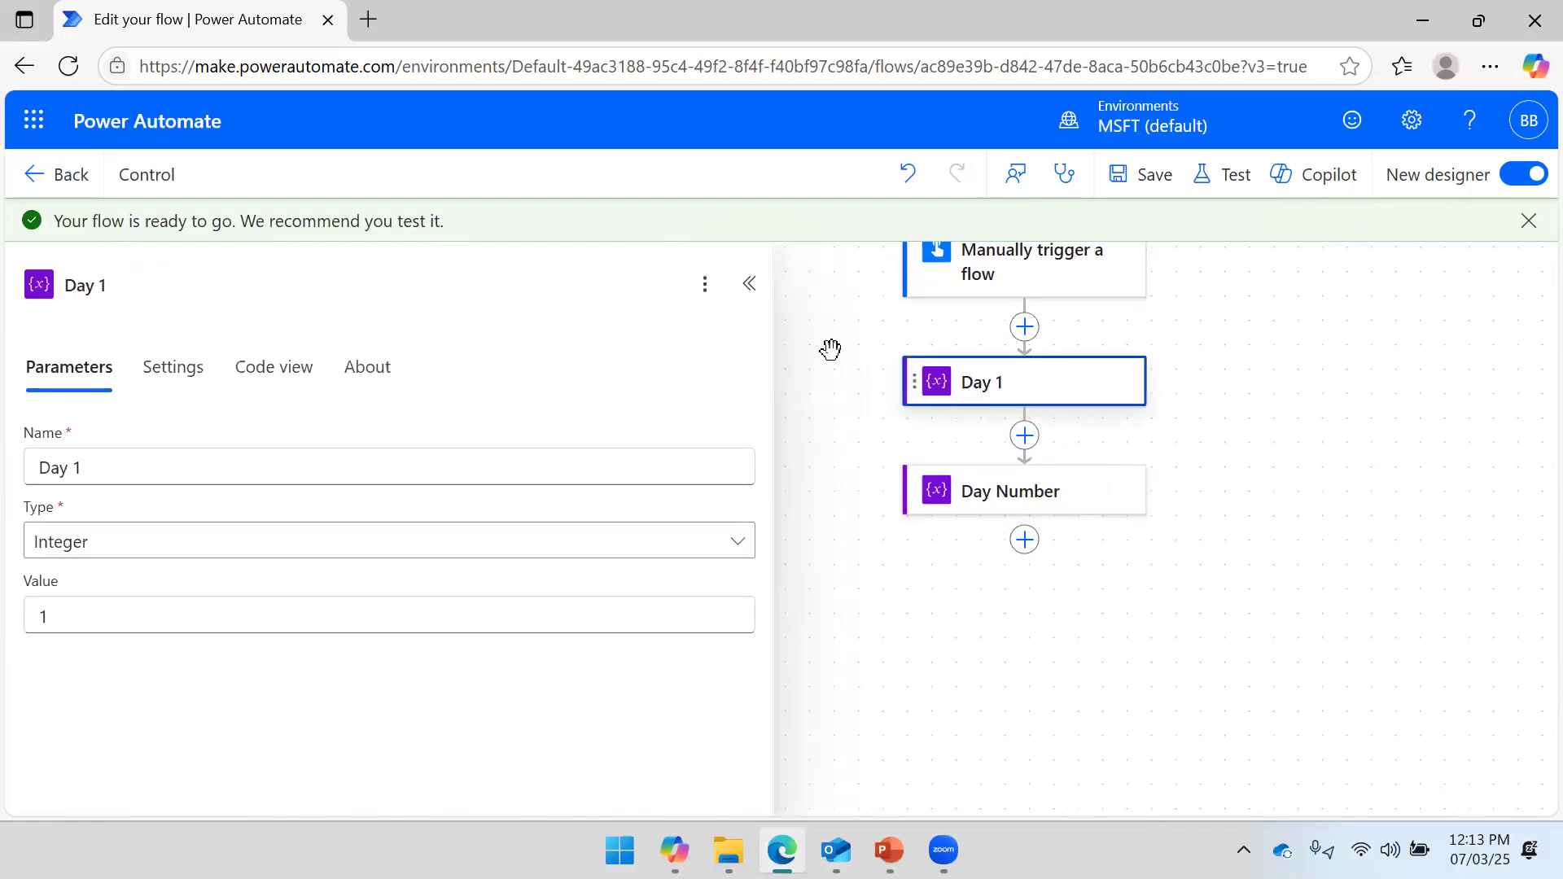
pyautogui.moveTo(110, 285); pyautogui.dragTo(90, 277)
pyautogui.click(105, 285)
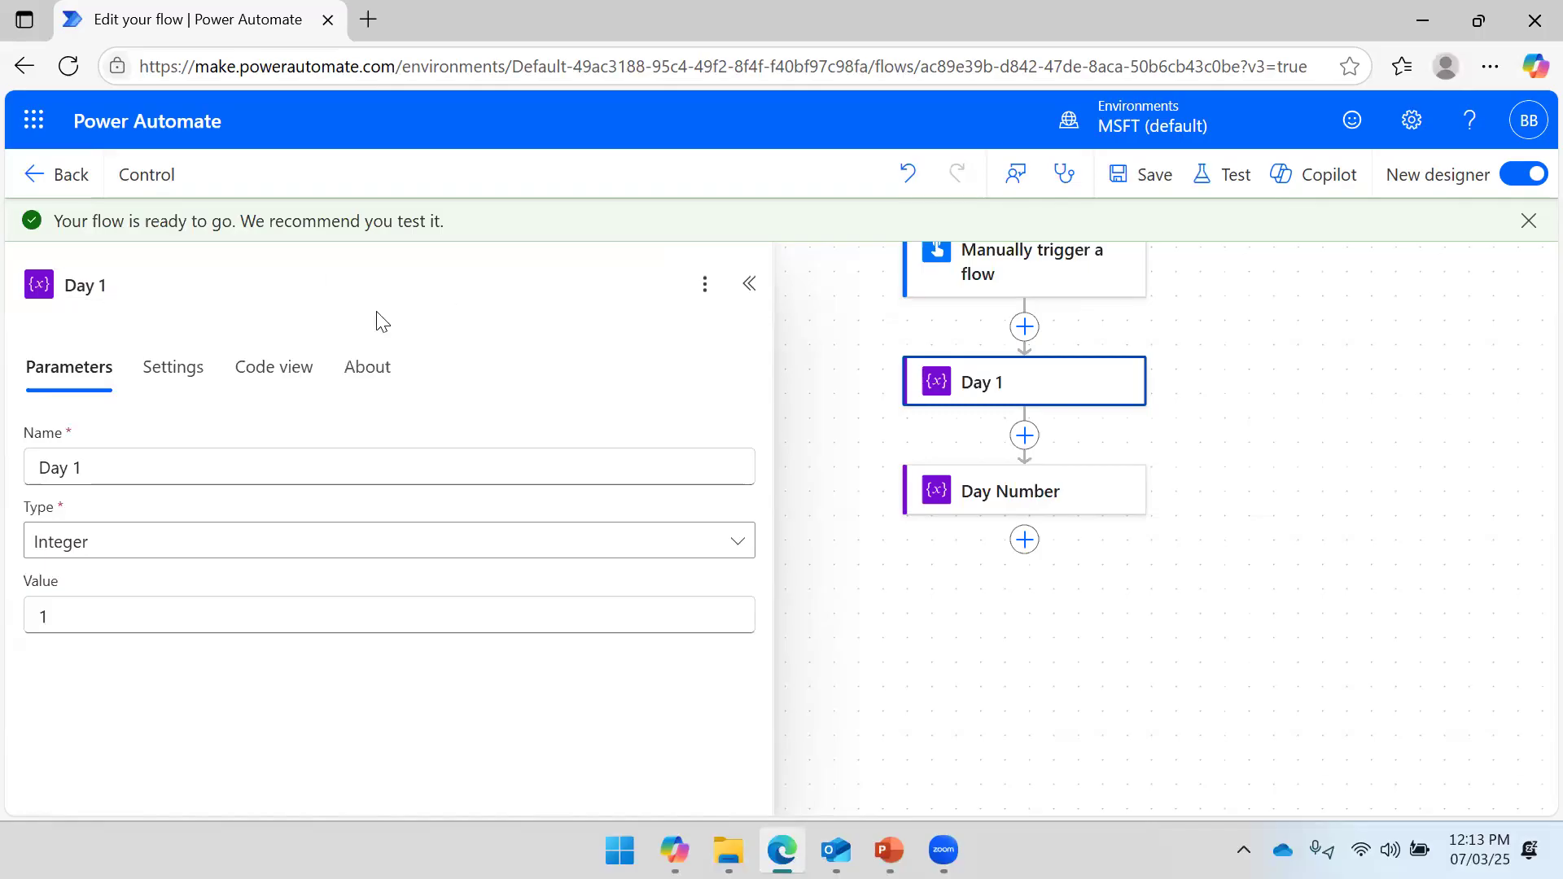
pyautogui.write('\\')
pyautogui.press('BackSpace')
pyautogui.press('BackSpace')
pyautogui.hotkey('alt', 'Tab')
pyautogui.hotkey('alt', 'Tab')
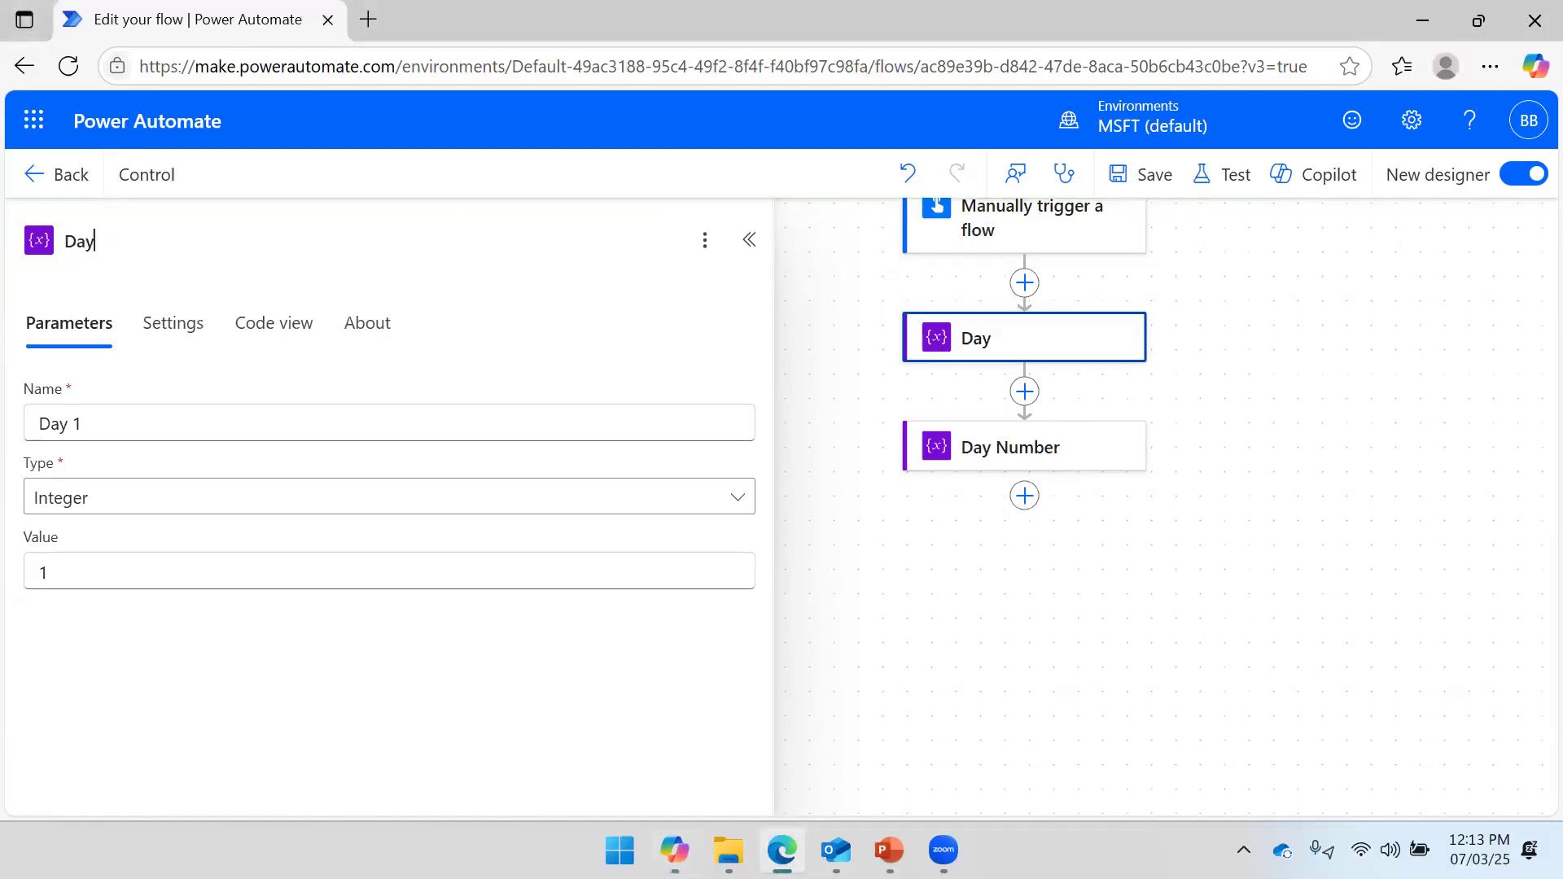
pyautogui.click(368, 19)
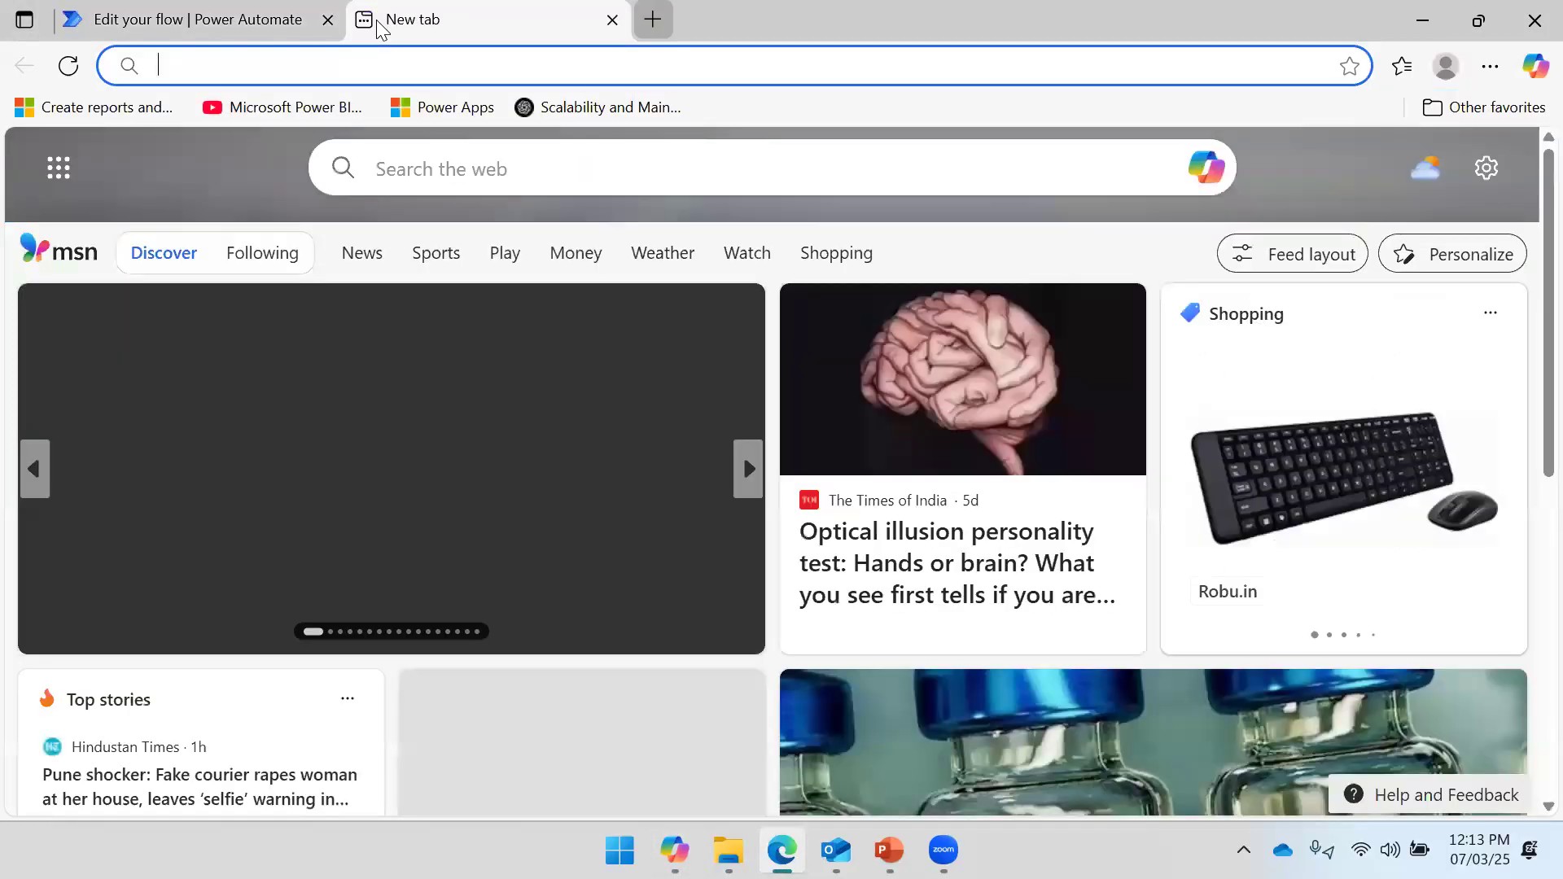
pyautogui.click(616, 20)
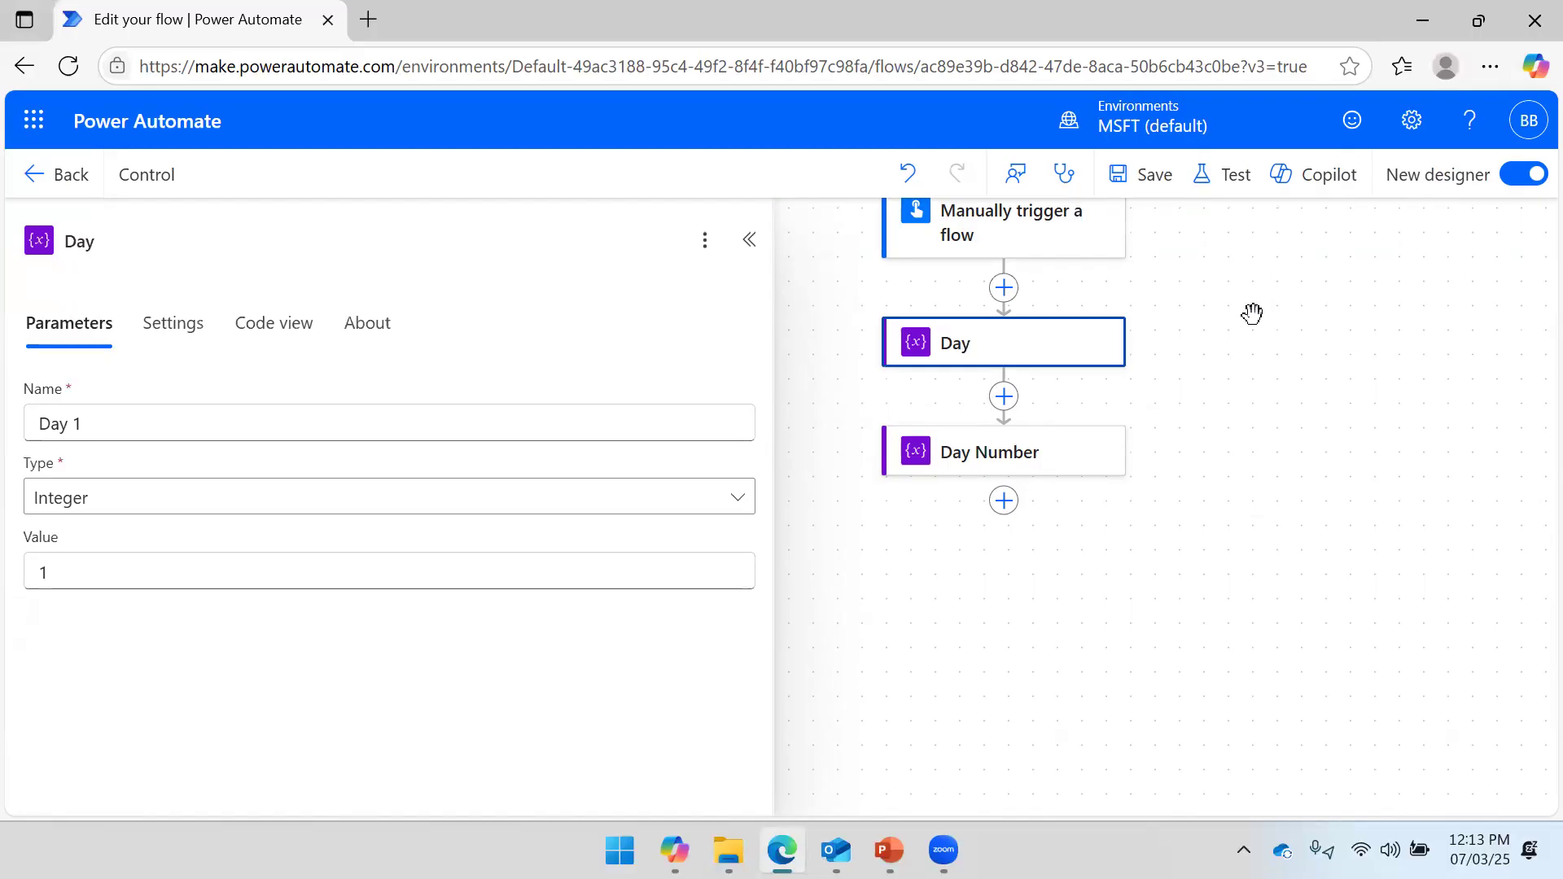
pyautogui.click(368, 21)
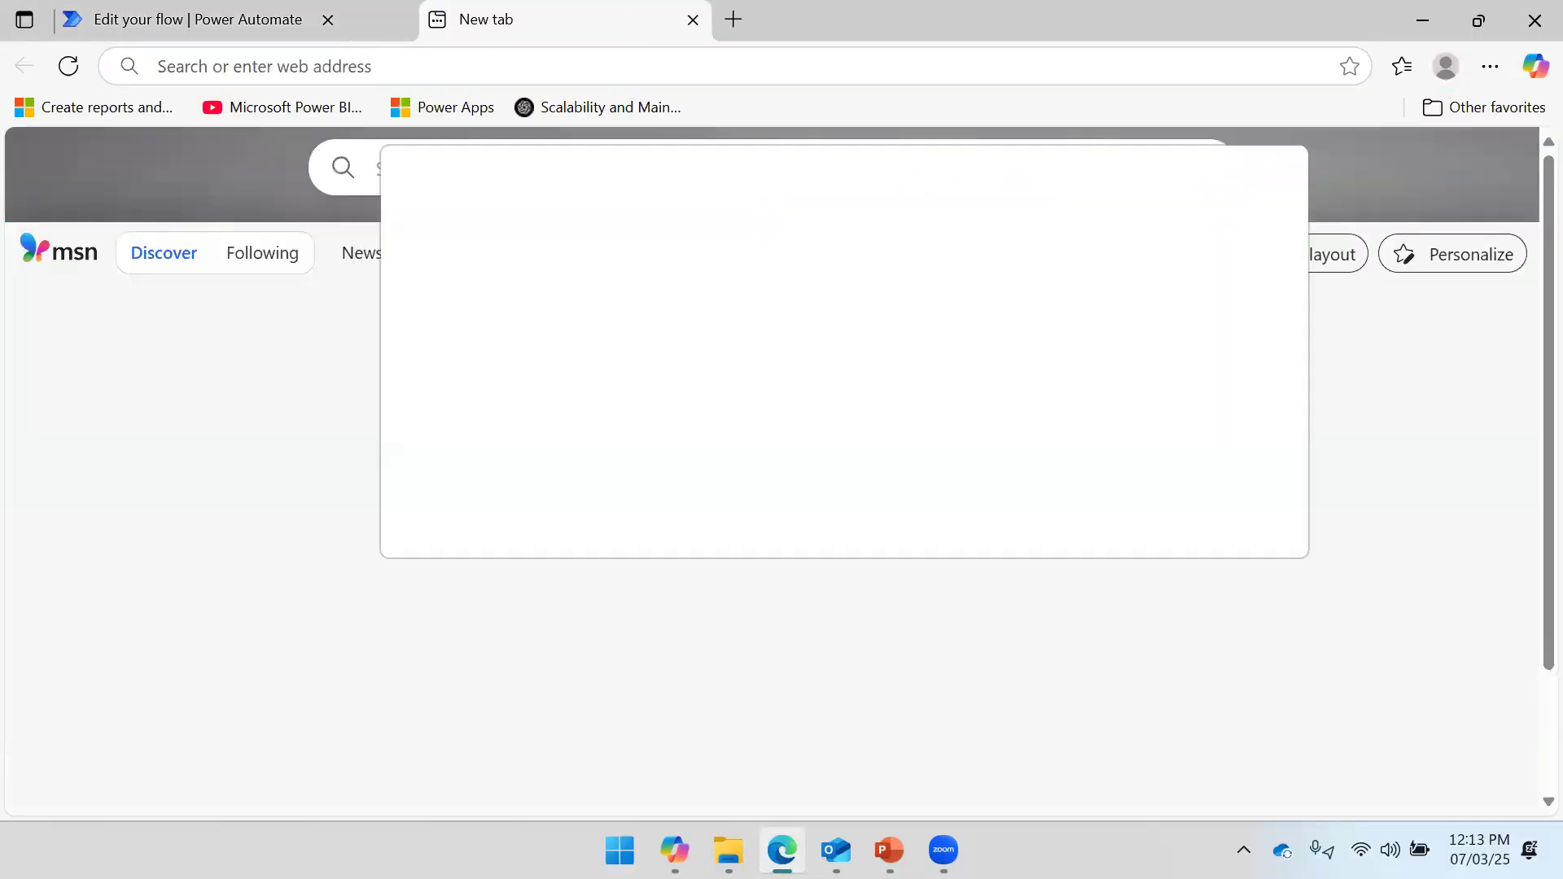
pyautogui.hotkey('ctrl', 'w')
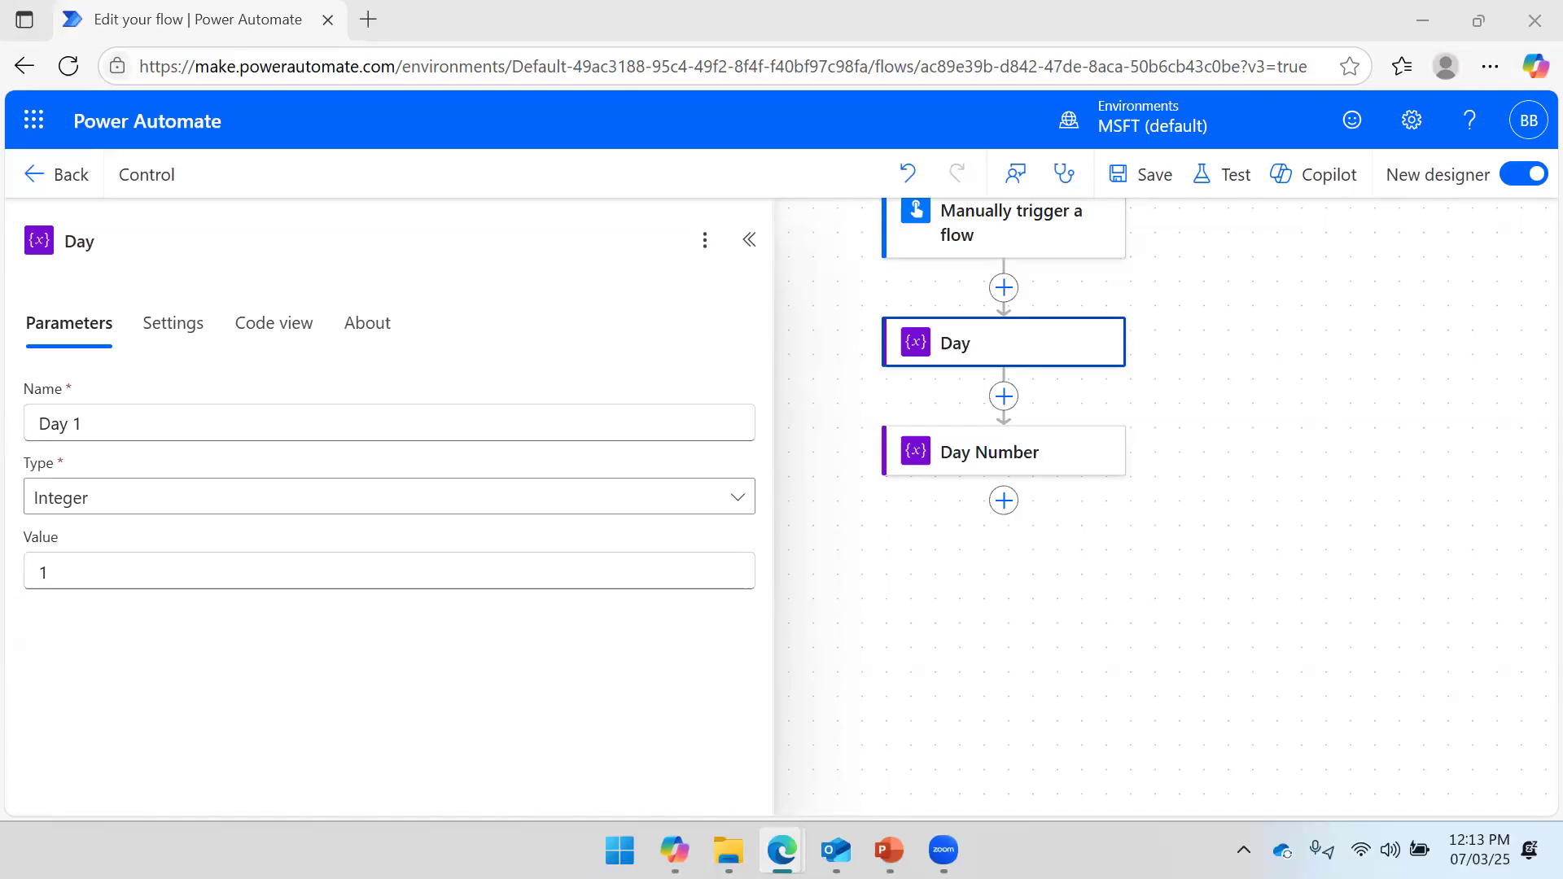
pyautogui.click(1059, 606)
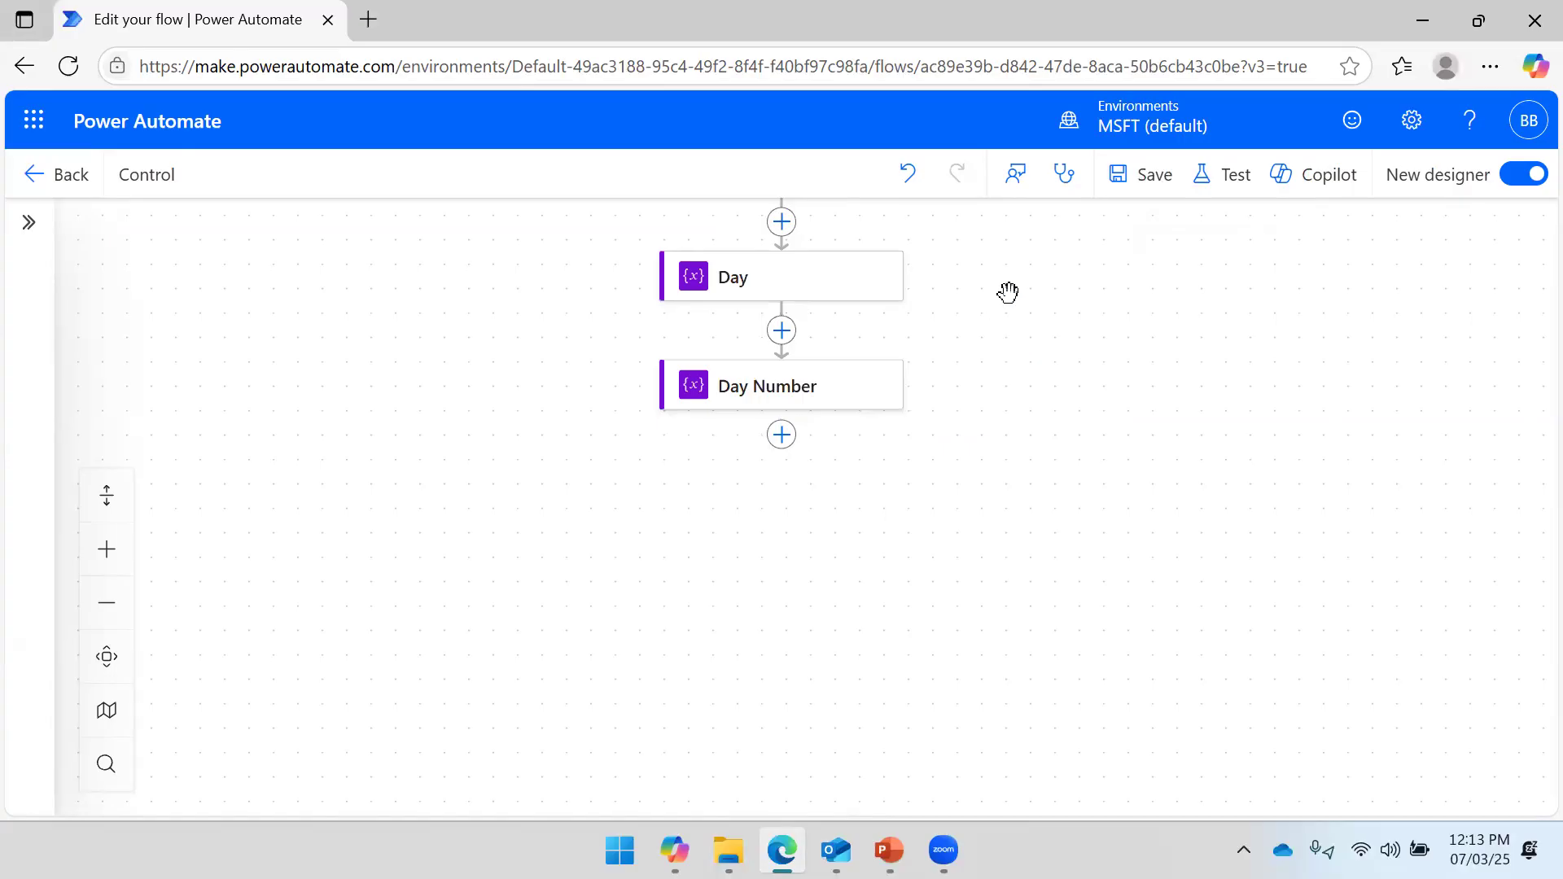
pyautogui.moveTo(1014, 370); pyautogui.dragTo(1017, 366)
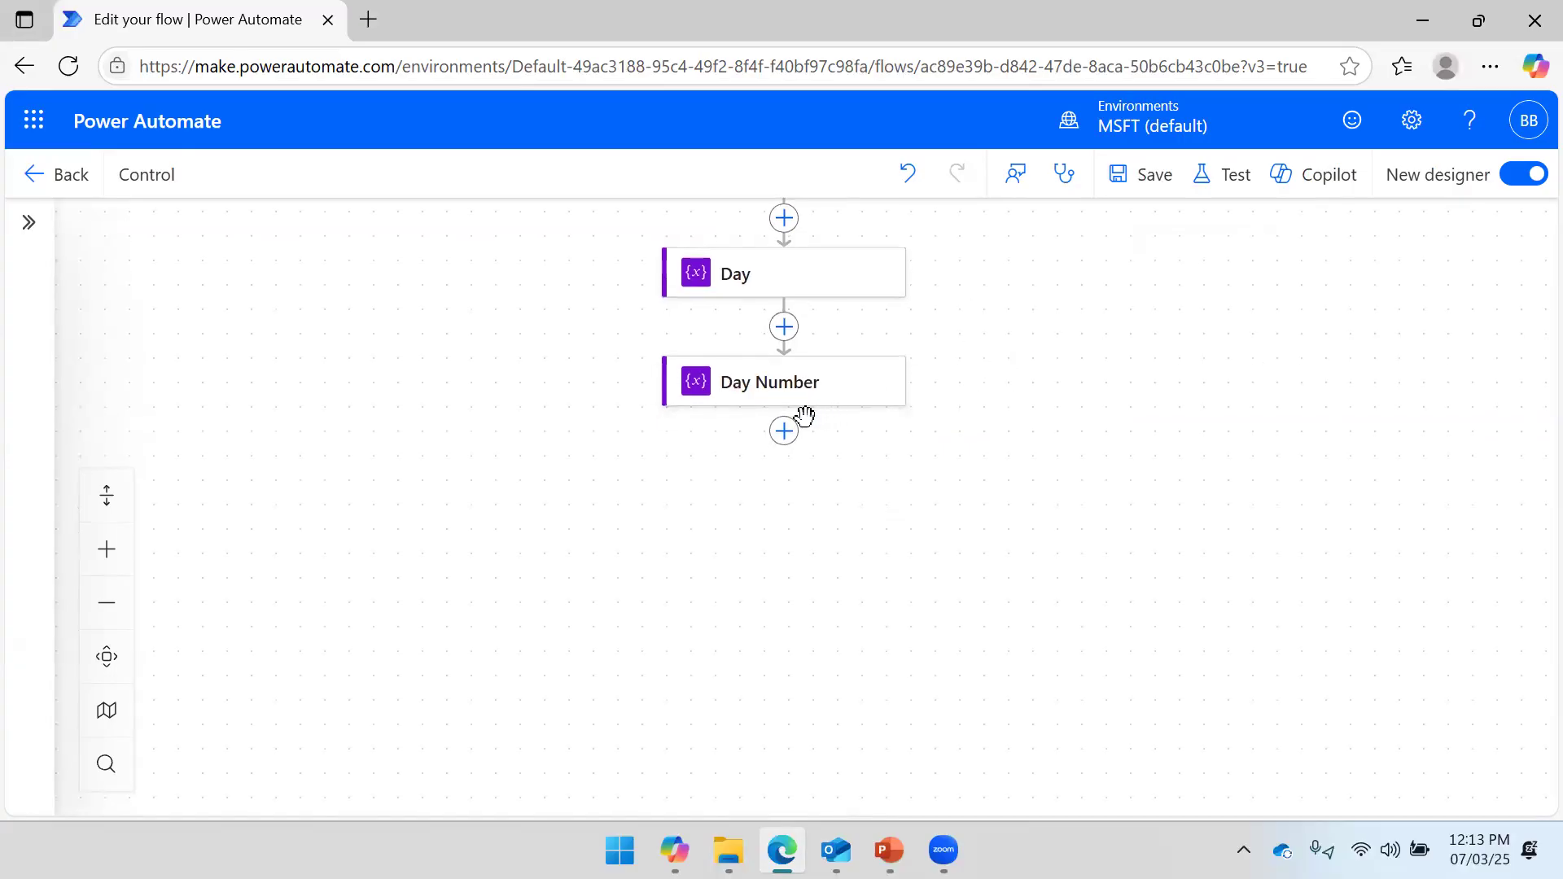
# Add a Condition control action directly after the Day Number action.
pyautogui.click(790, 435)
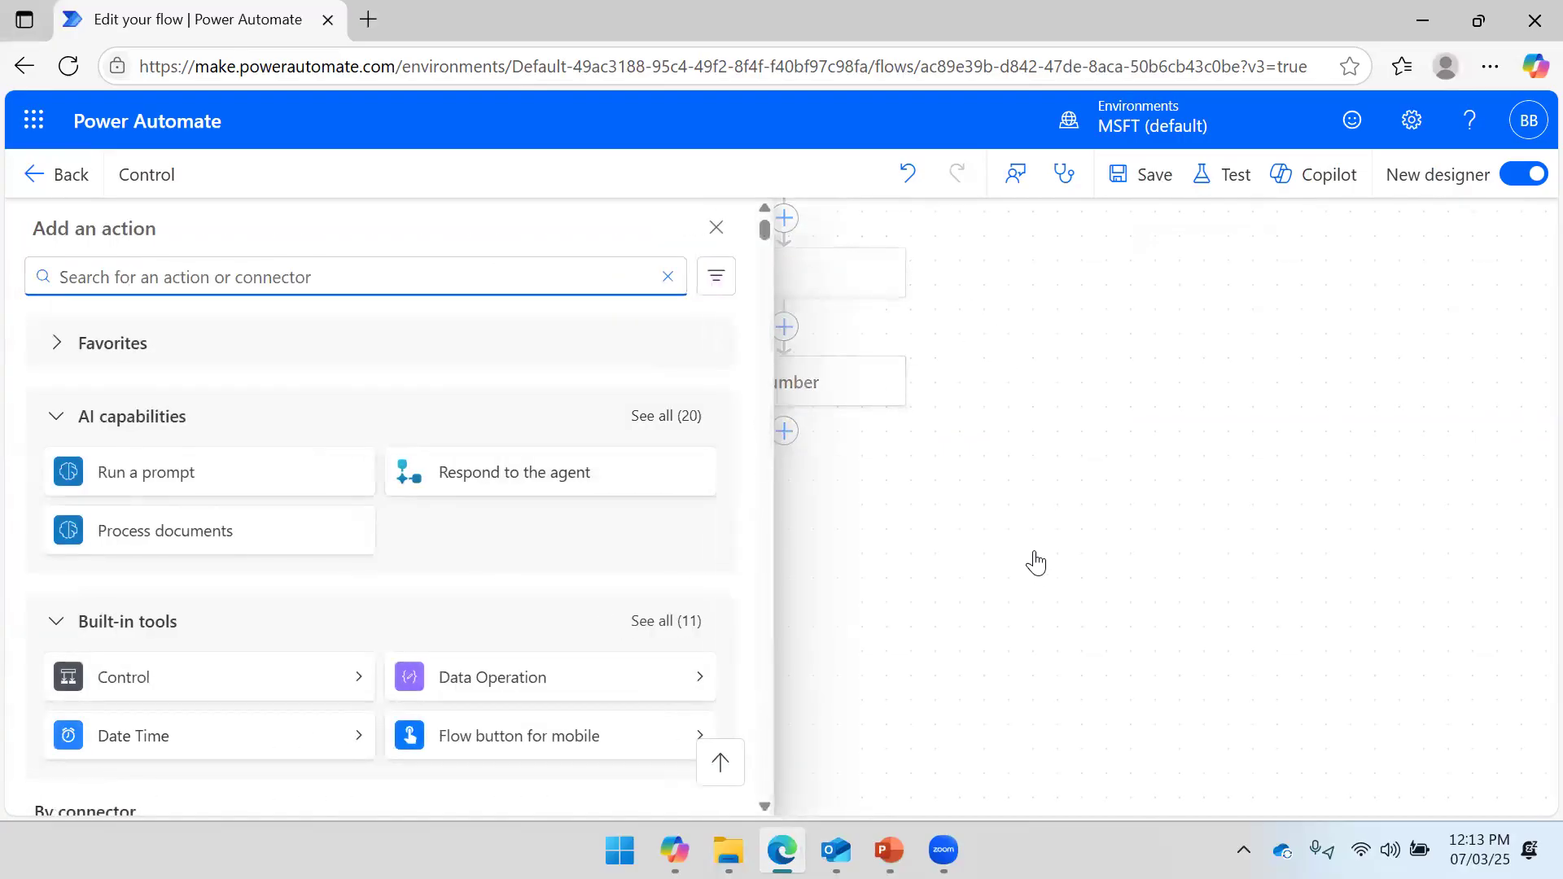
pyautogui.click(914, 476)
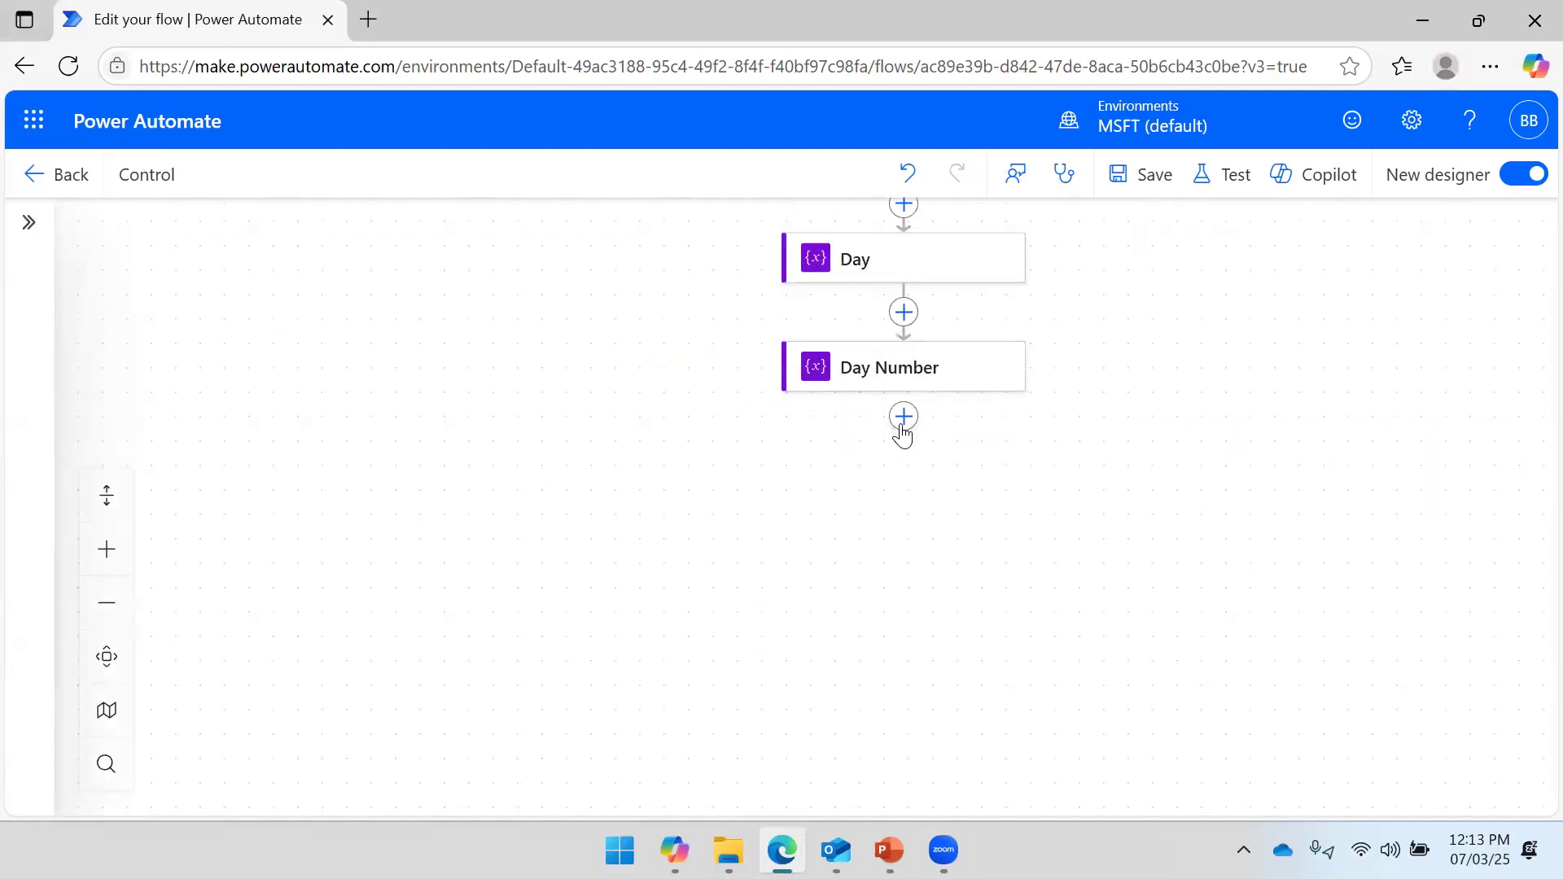
pyautogui.click(904, 422)
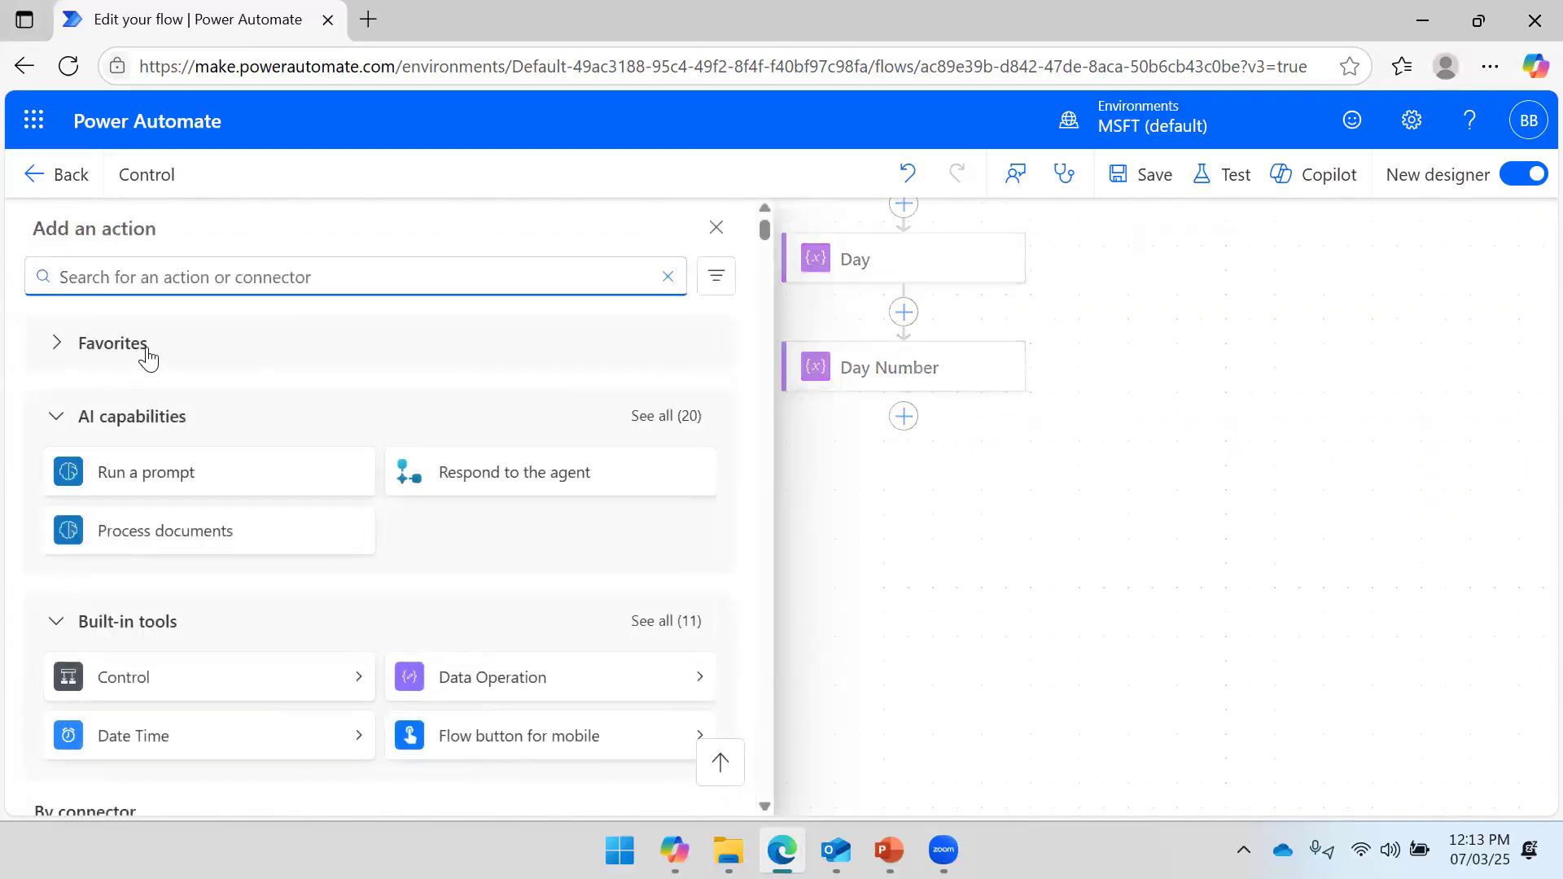
pyautogui.click(50, 430)
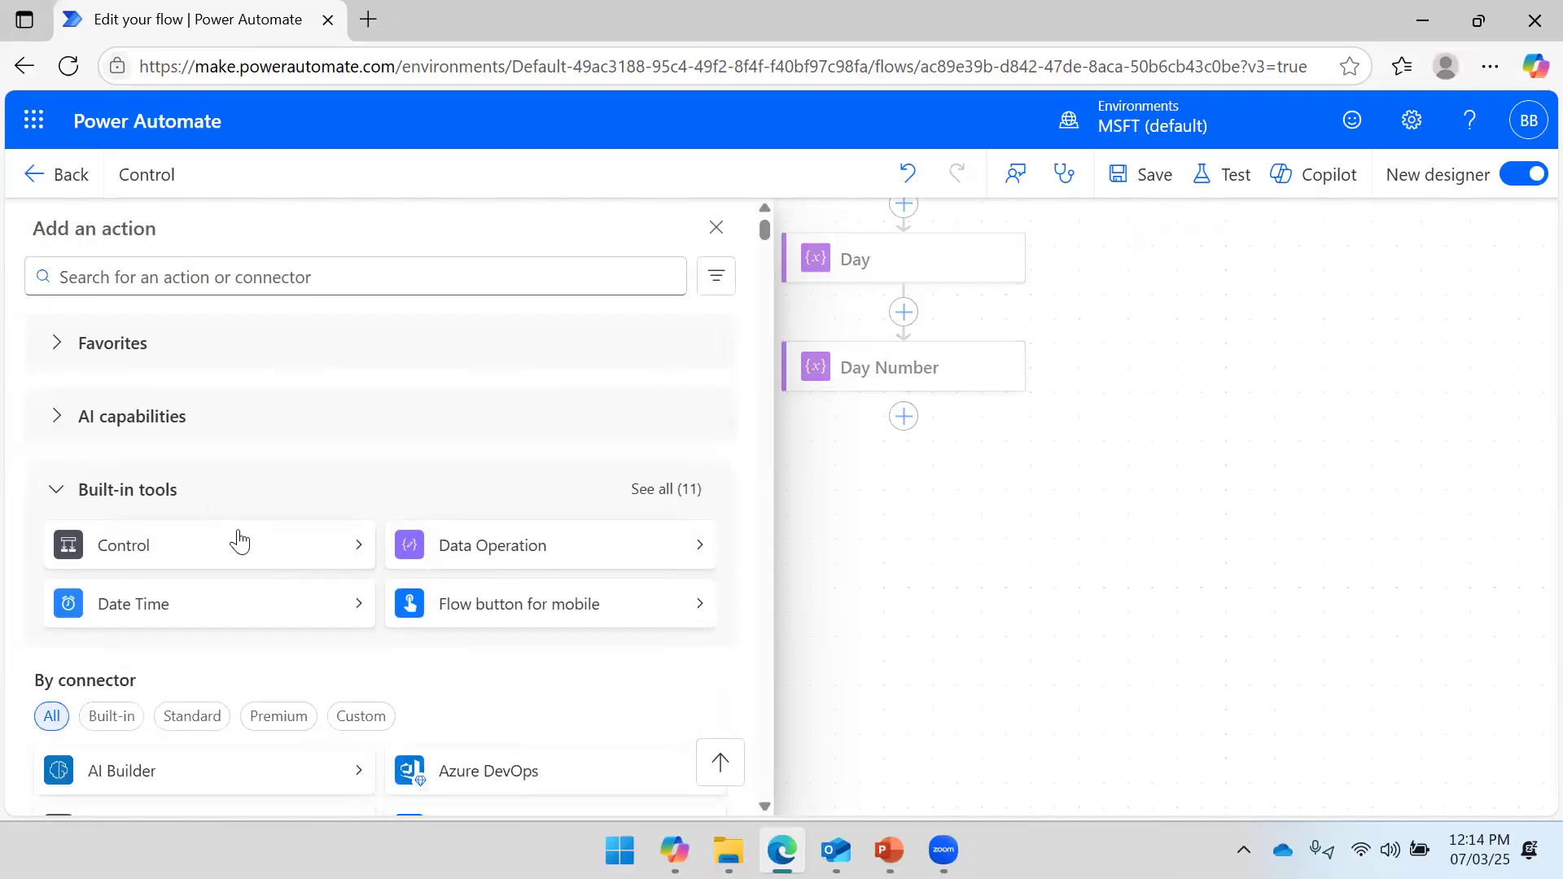
pyautogui.click(360, 560)
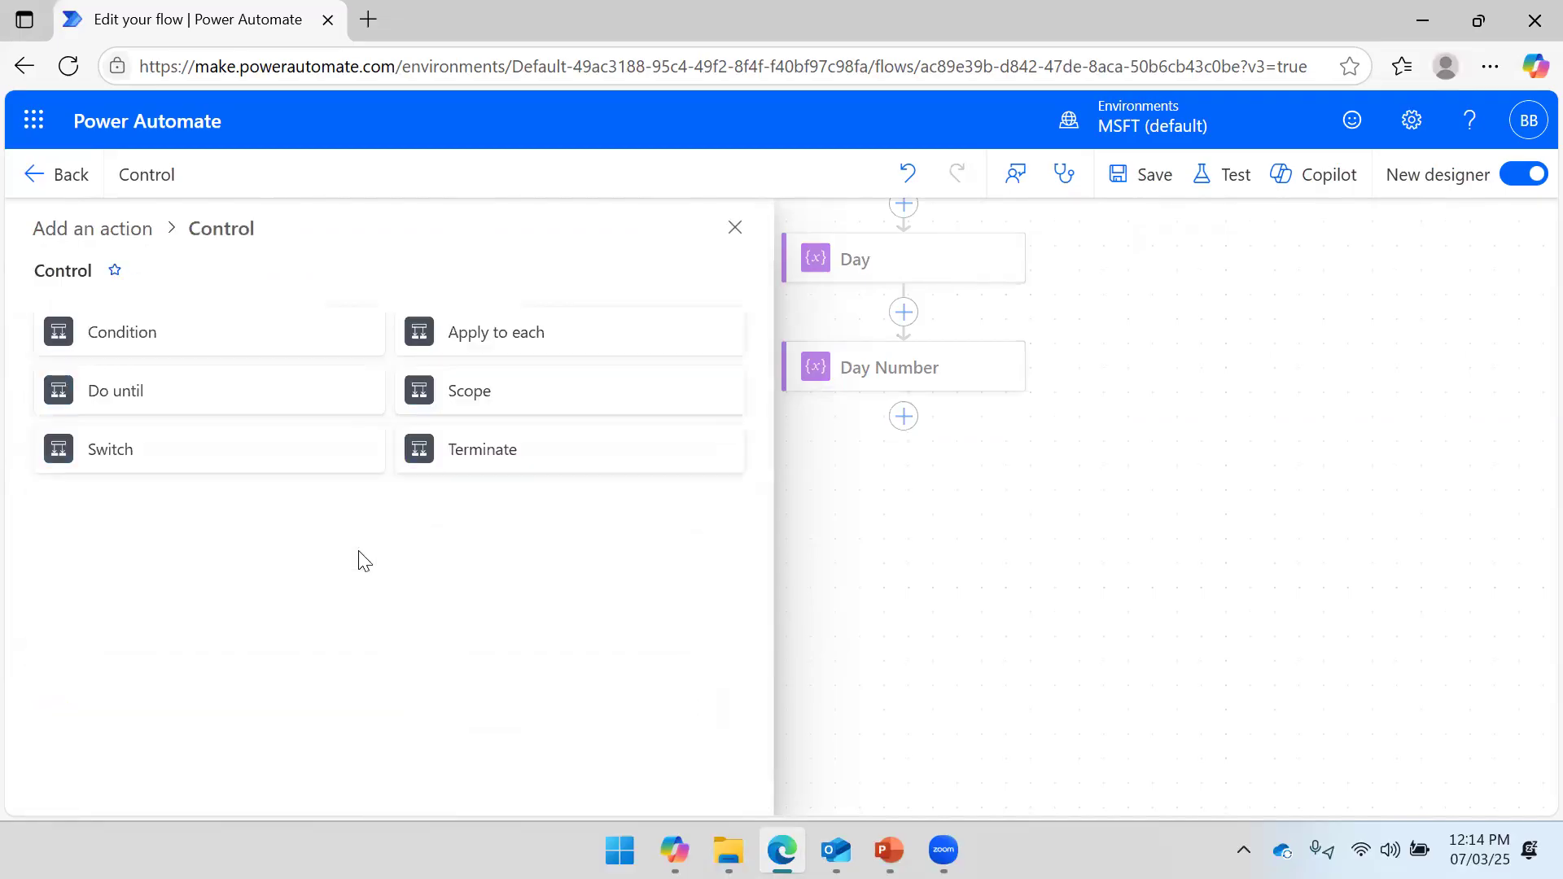
pyautogui.click(198, 333)
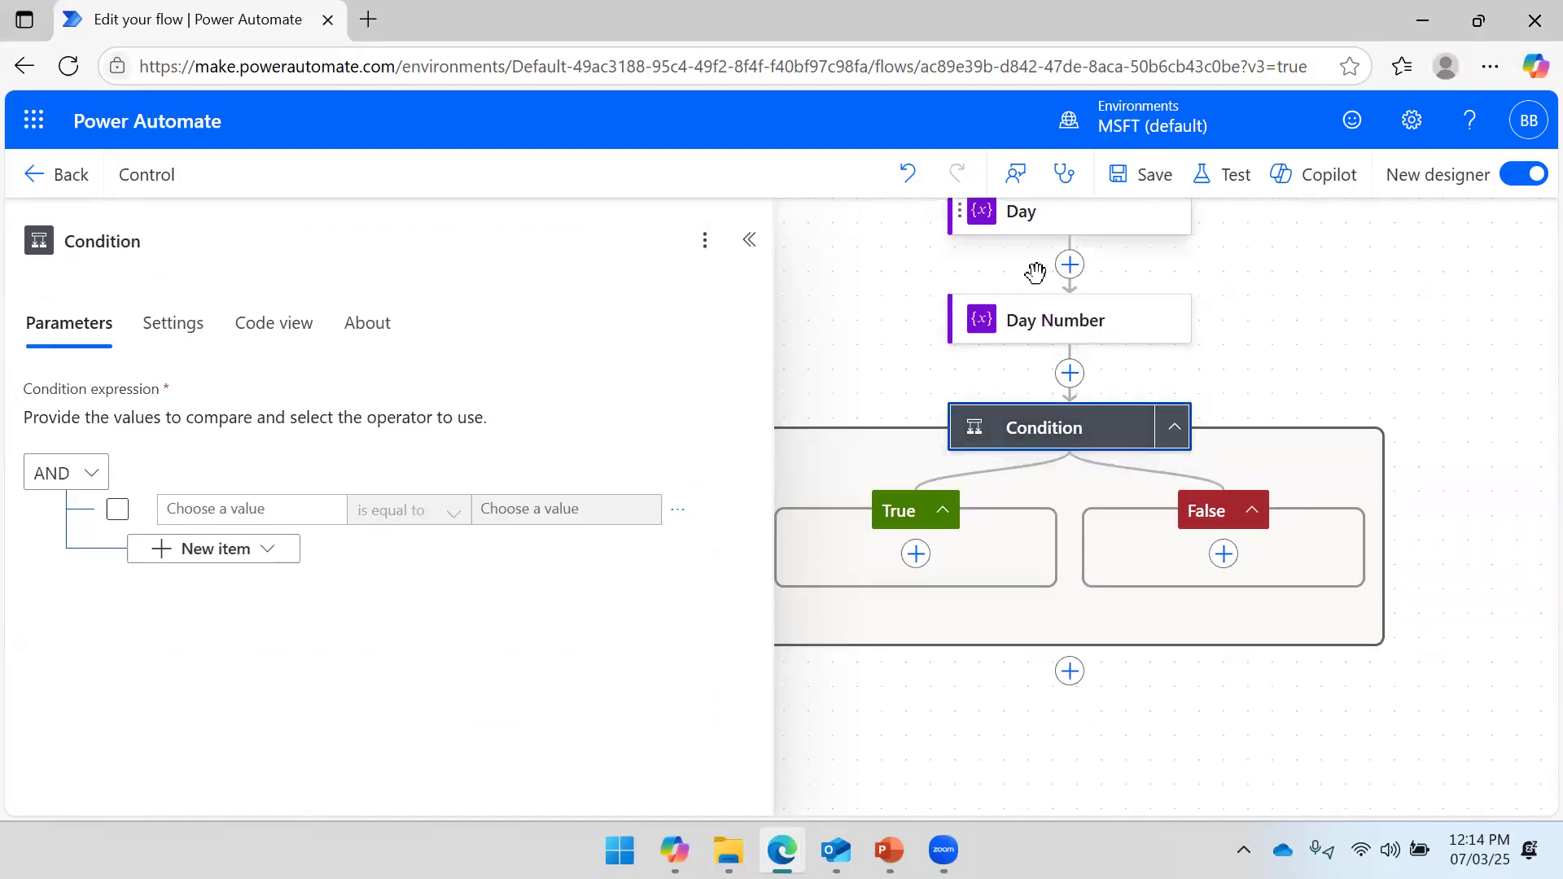
# Fill in the condition row as variable Day 1 is equal to 1, tick that row, and save the flow.
pyautogui.click(210, 504)
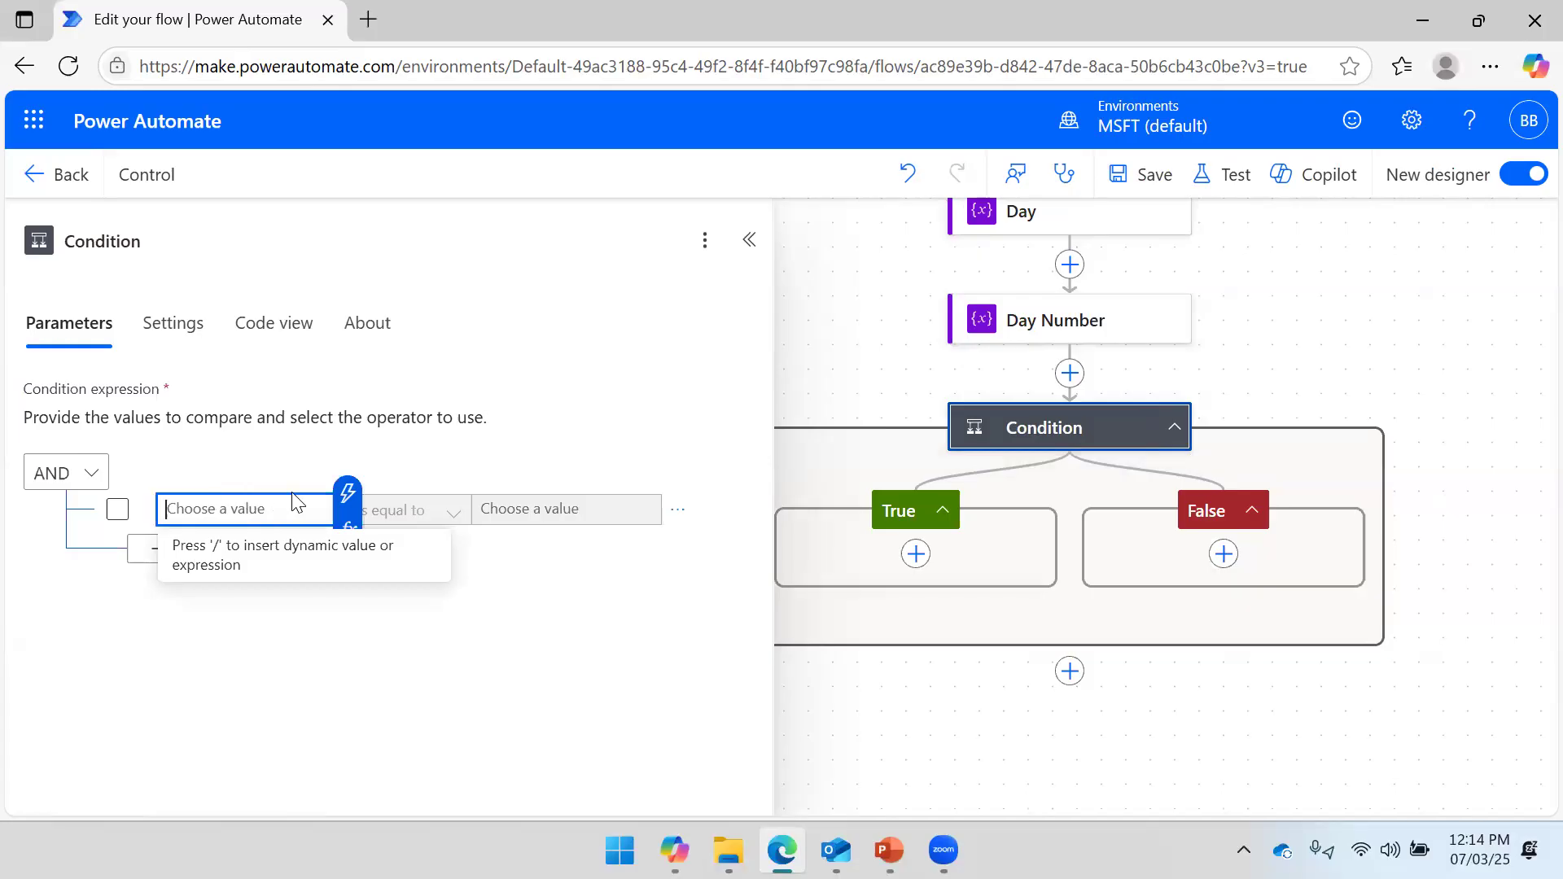
pyautogui.click(348, 494)
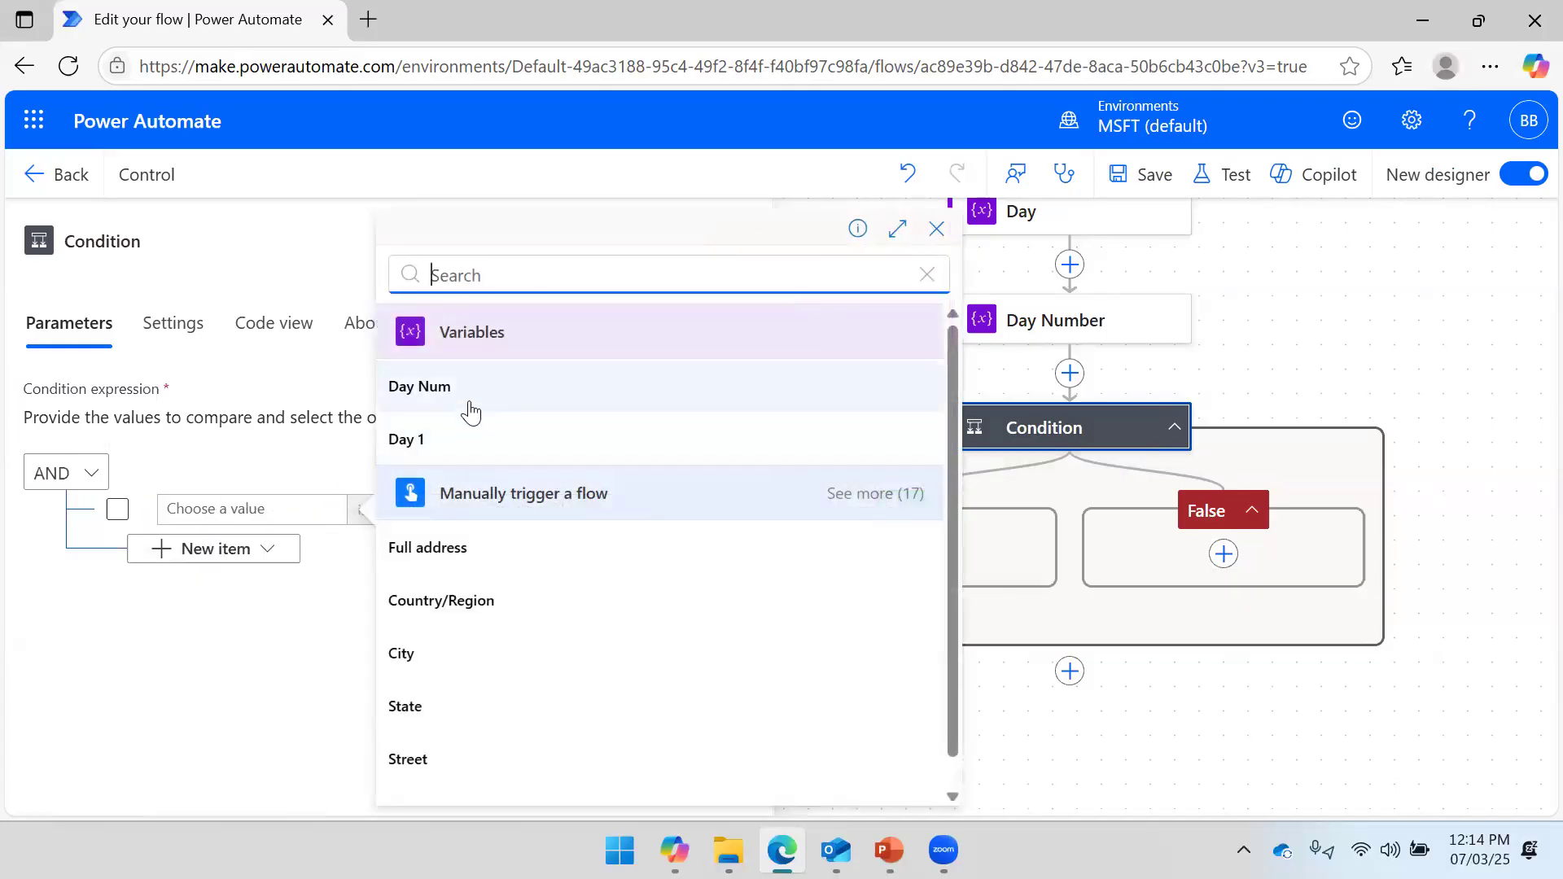
pyautogui.click(430, 450)
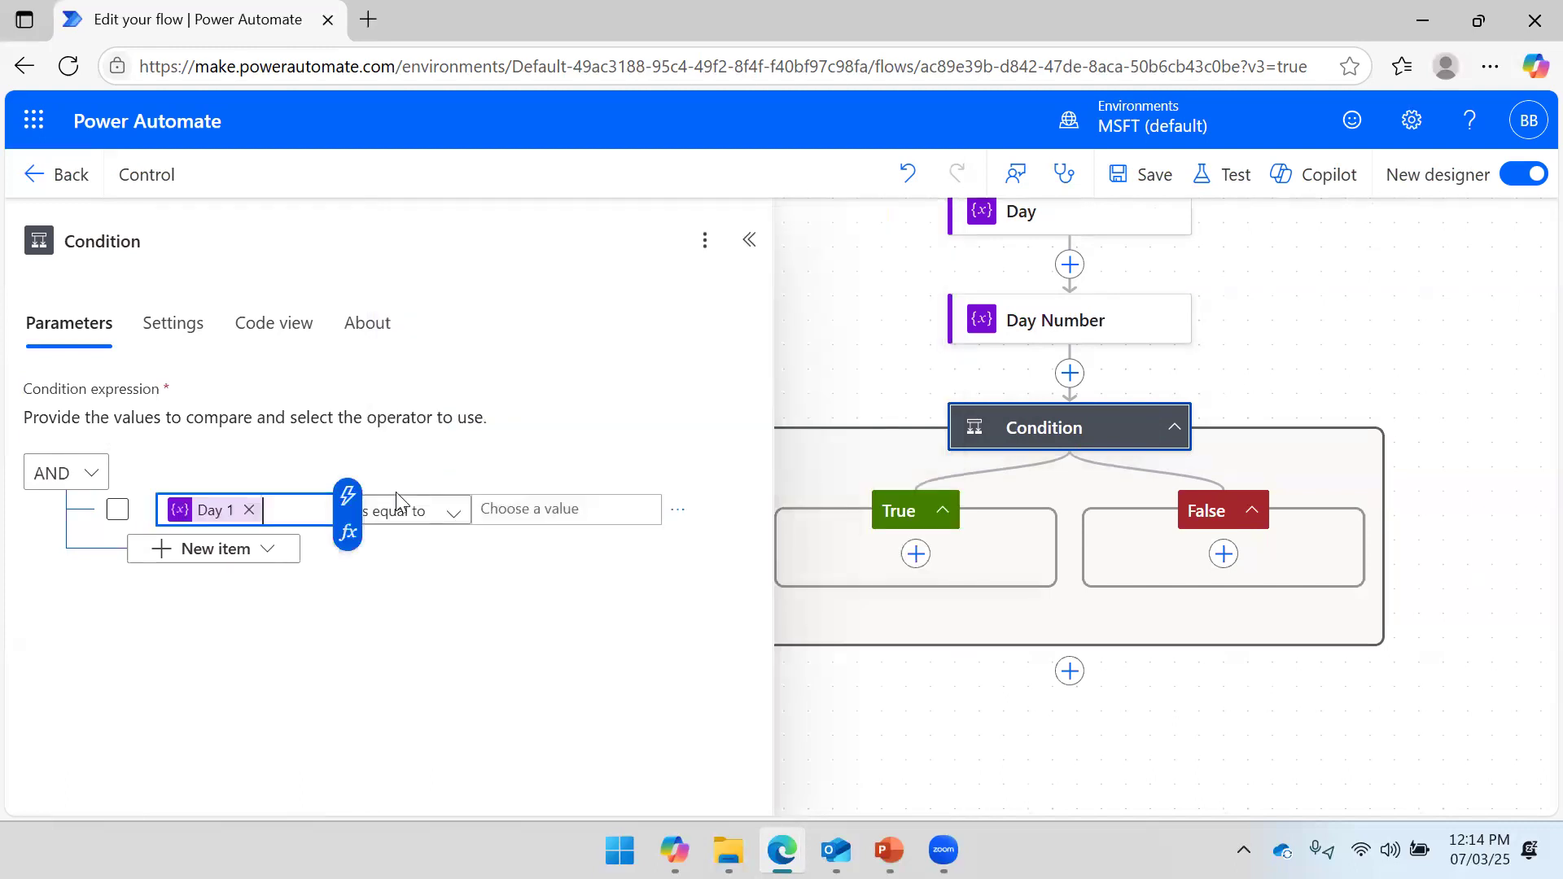
pyautogui.click(406, 611)
pyautogui.click(518, 513)
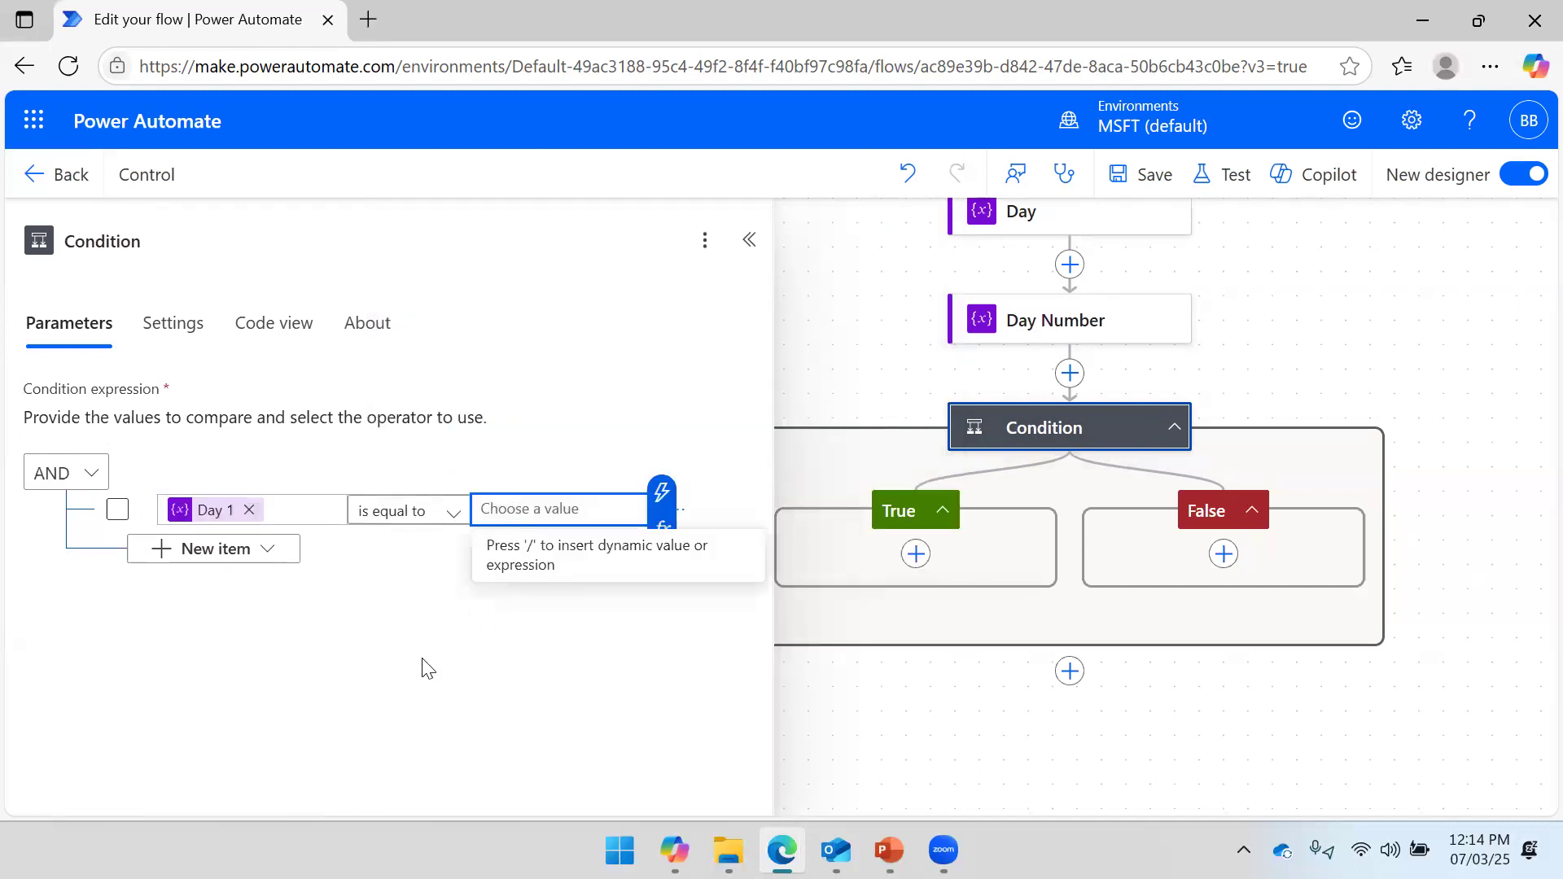
pyautogui.write('1')
pyautogui.click(441, 642)
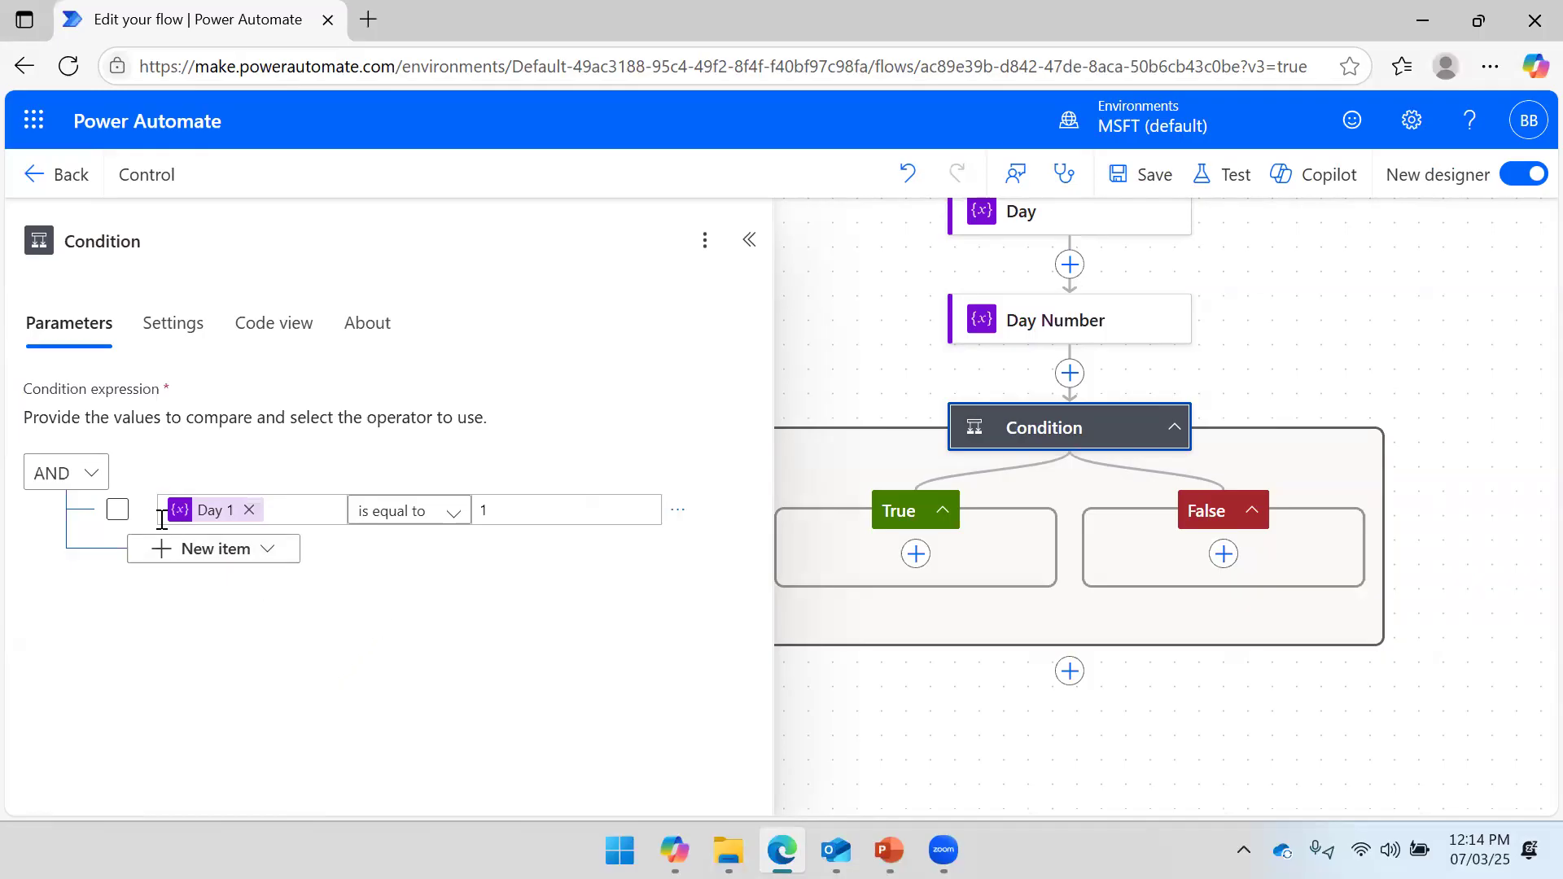
pyautogui.click(116, 510)
pyautogui.click(1149, 175)
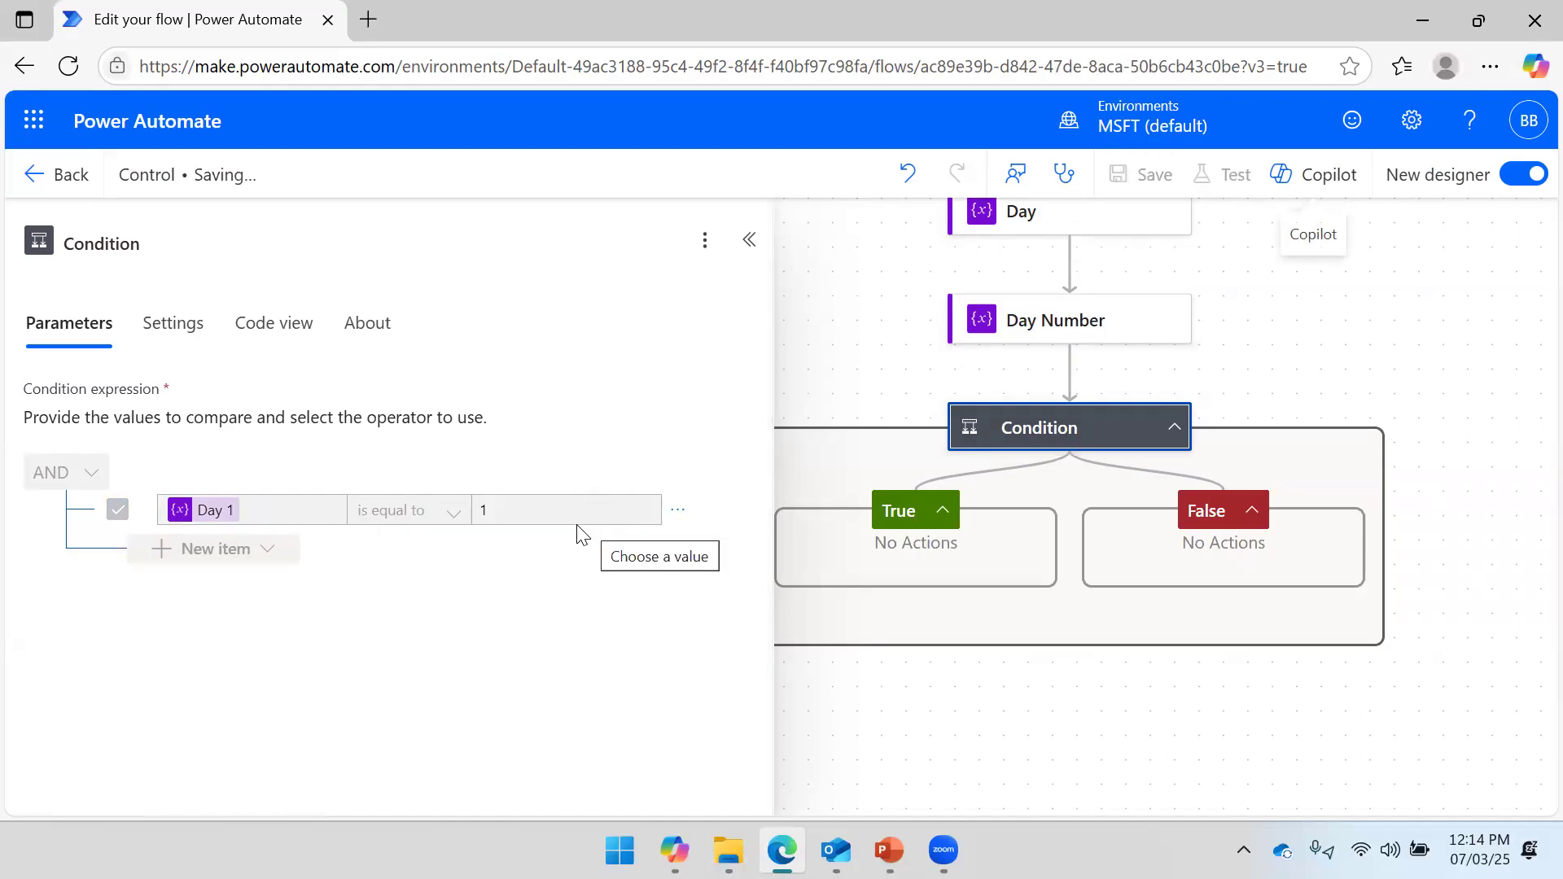
pyautogui.click(749, 284)
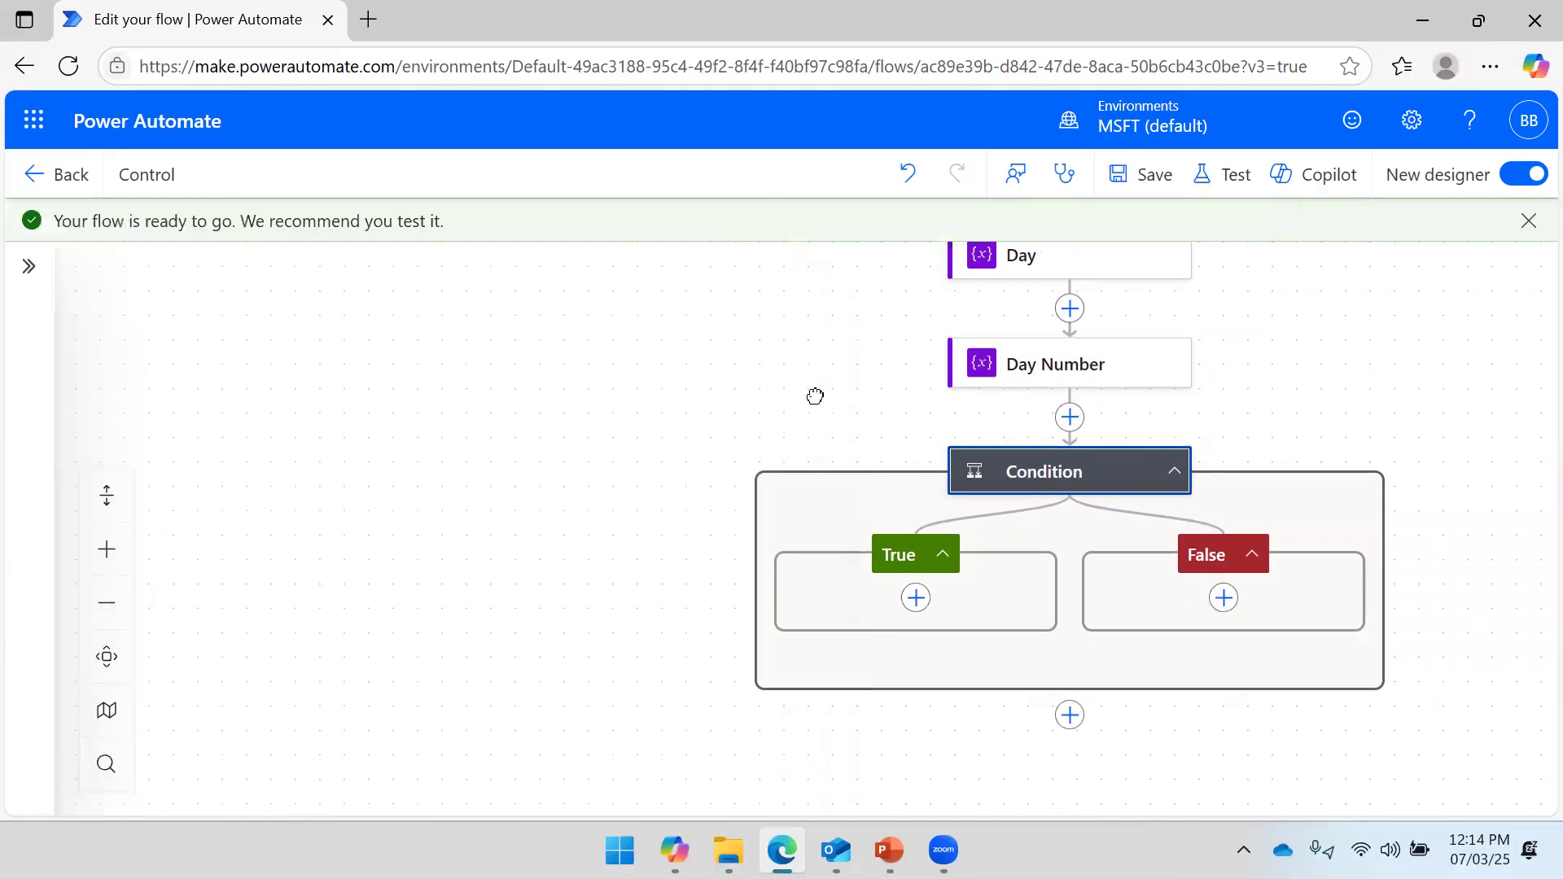
# Add a Compose data operation inside the True branch of the condition.
pyautogui.moveTo(813, 394); pyautogui.dragTo(716, 346)
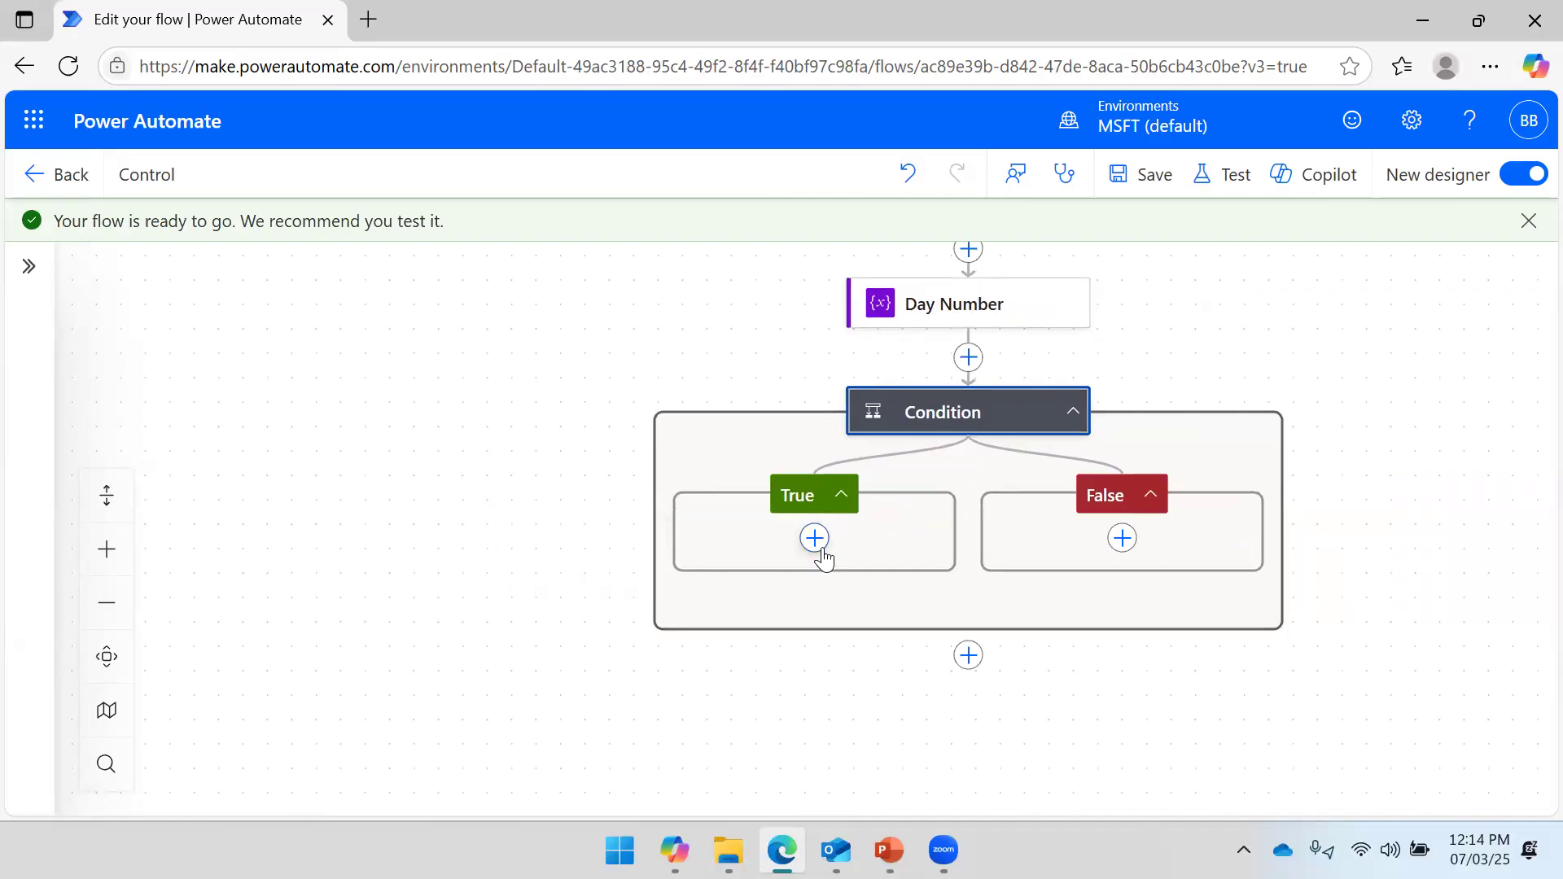
pyautogui.click(815, 538)
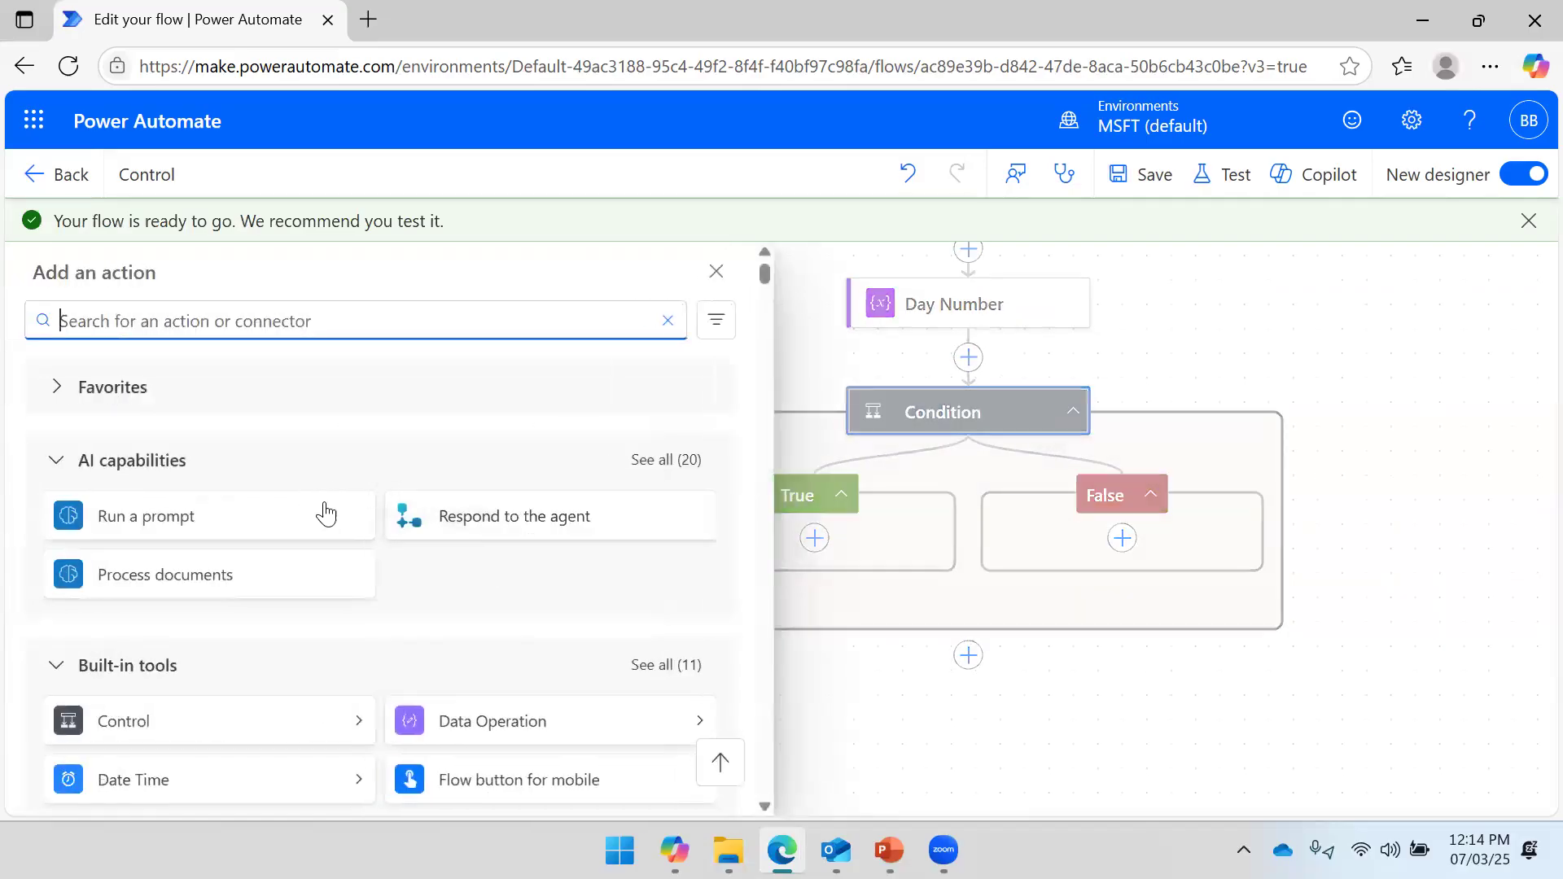
pyautogui.scroll(-3, 189, 487)
pyautogui.scroll(-3, 187, 487)
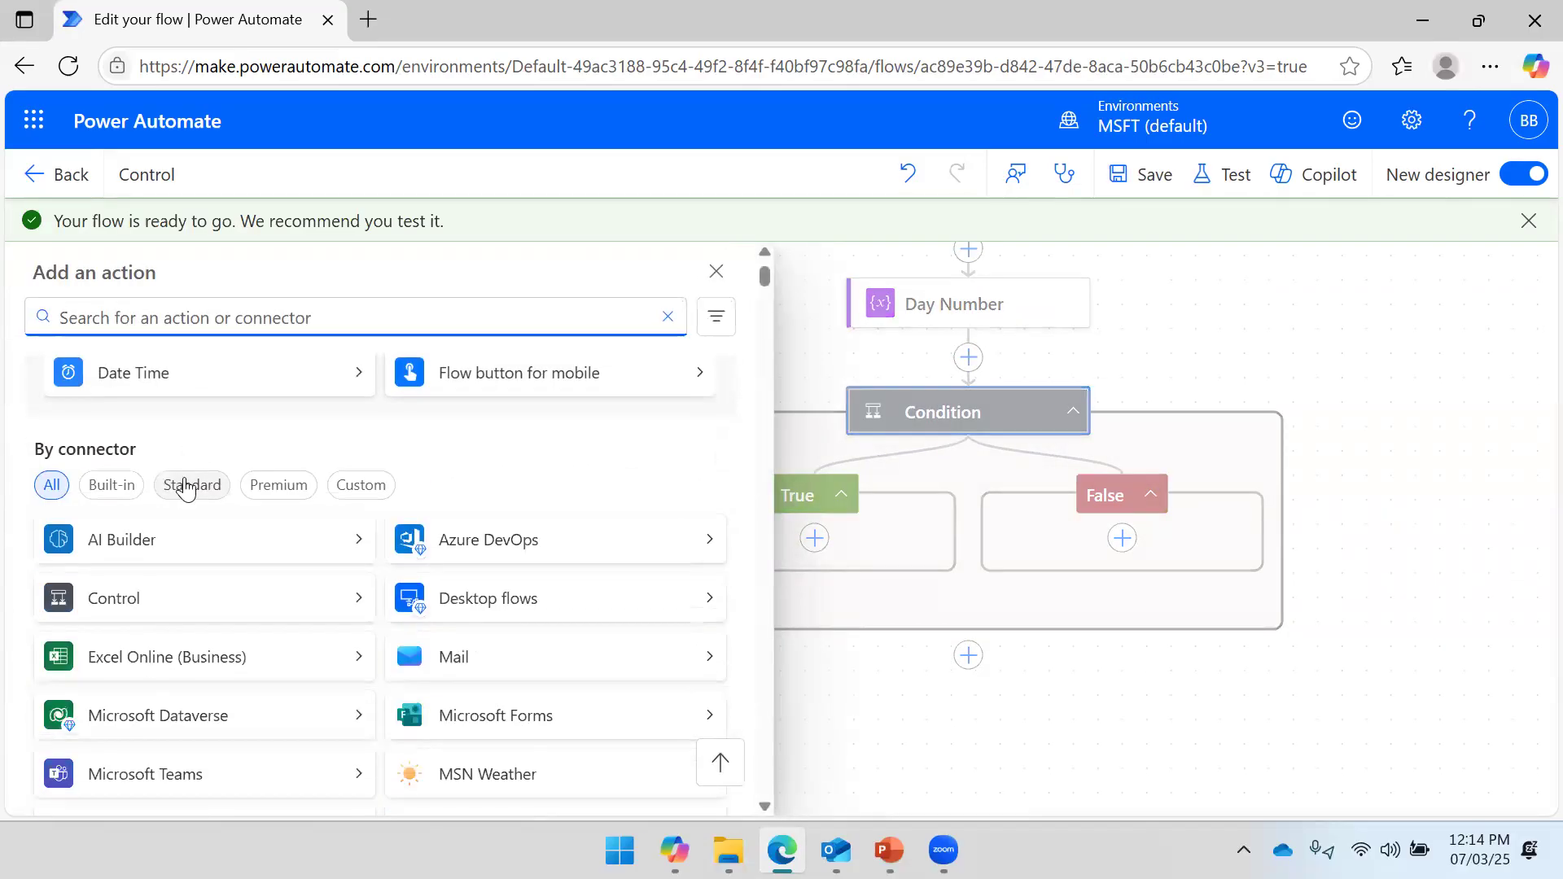
pyautogui.scroll(-3, 414, 497)
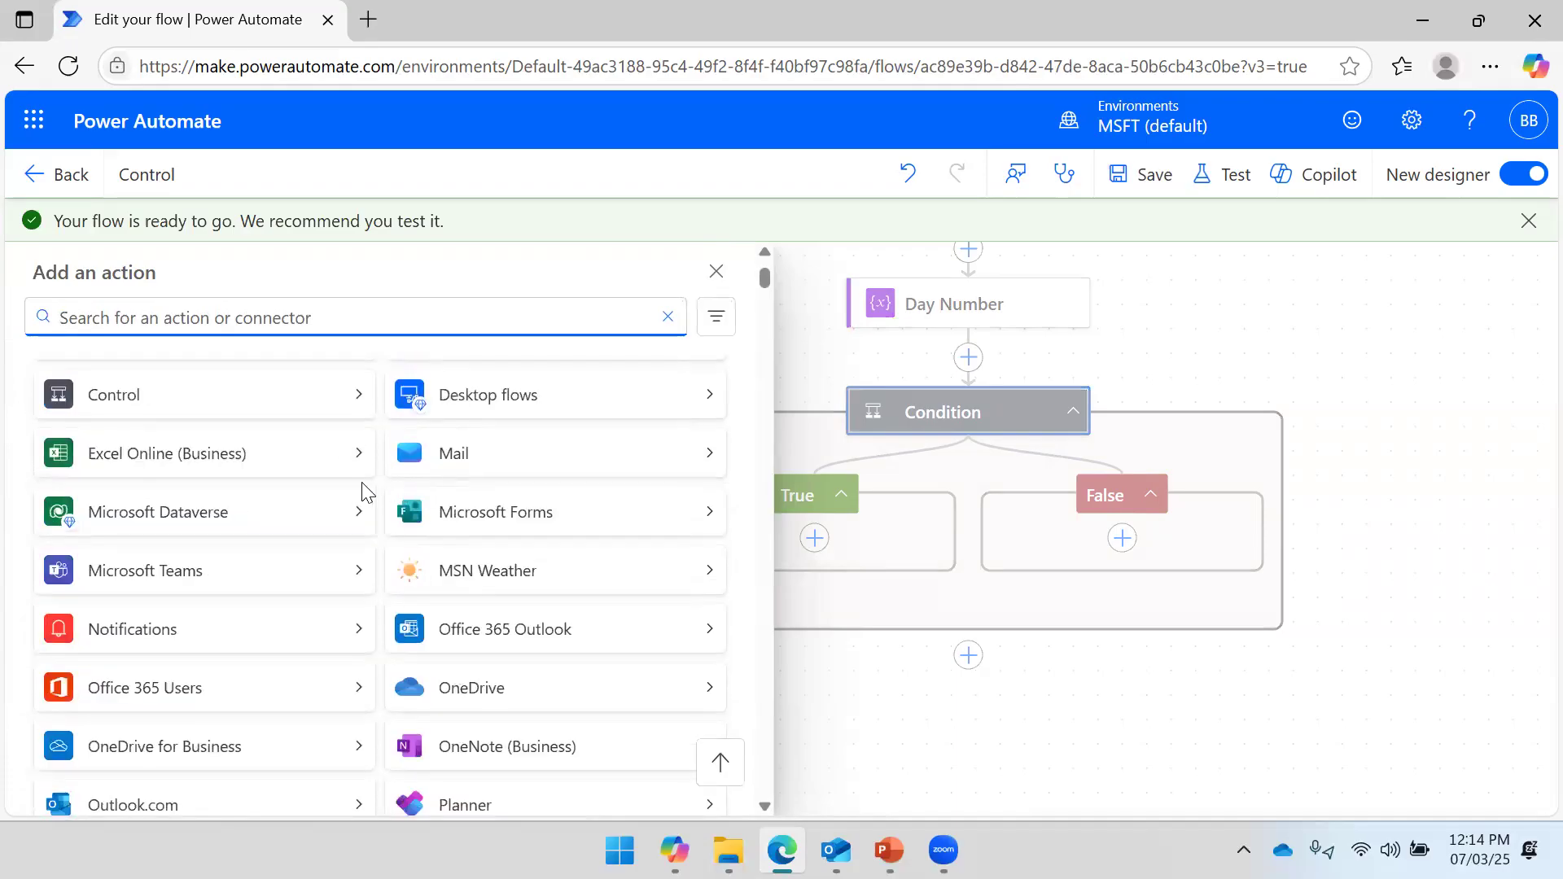
pyautogui.scroll(-3, 363, 492)
pyautogui.scroll(-3, 361, 492)
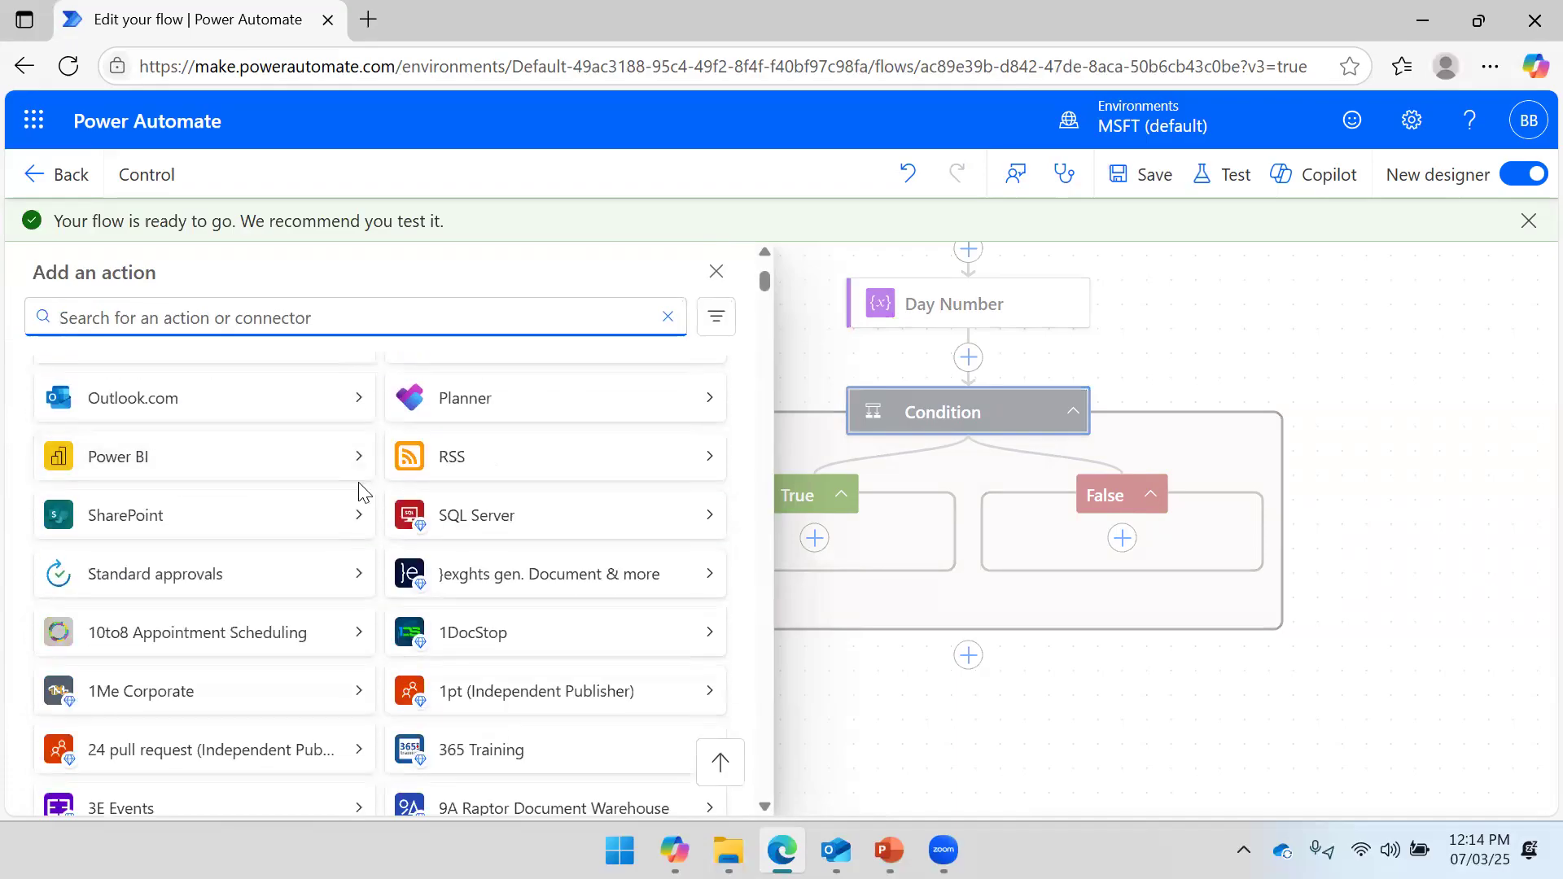
pyautogui.scroll(-3, 361, 488)
pyautogui.scroll(15, 360, 492)
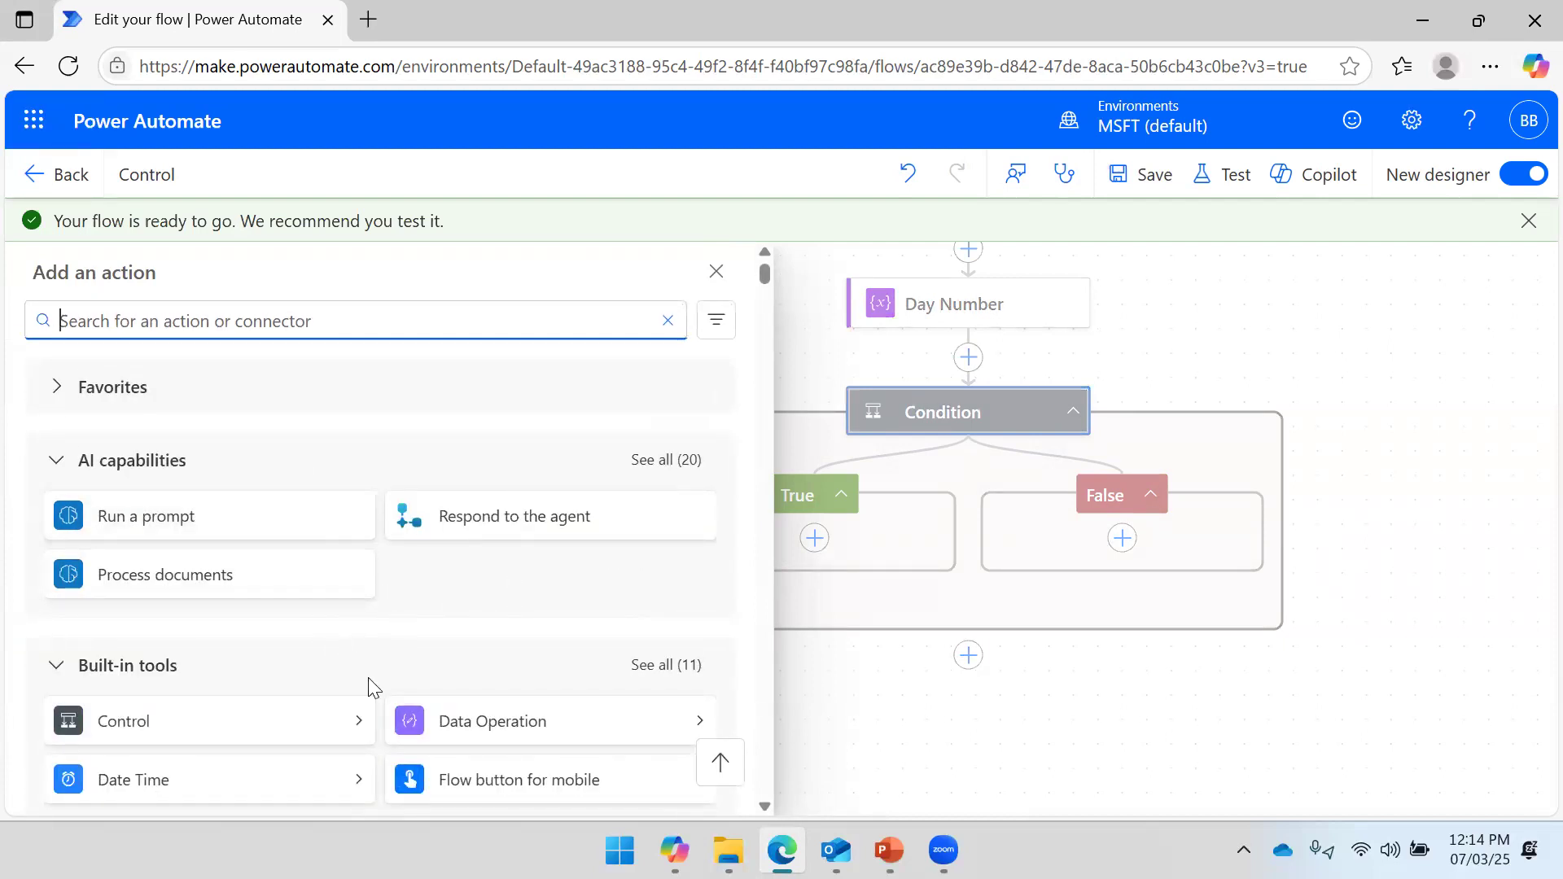
pyautogui.scroll(-2, 326, 570)
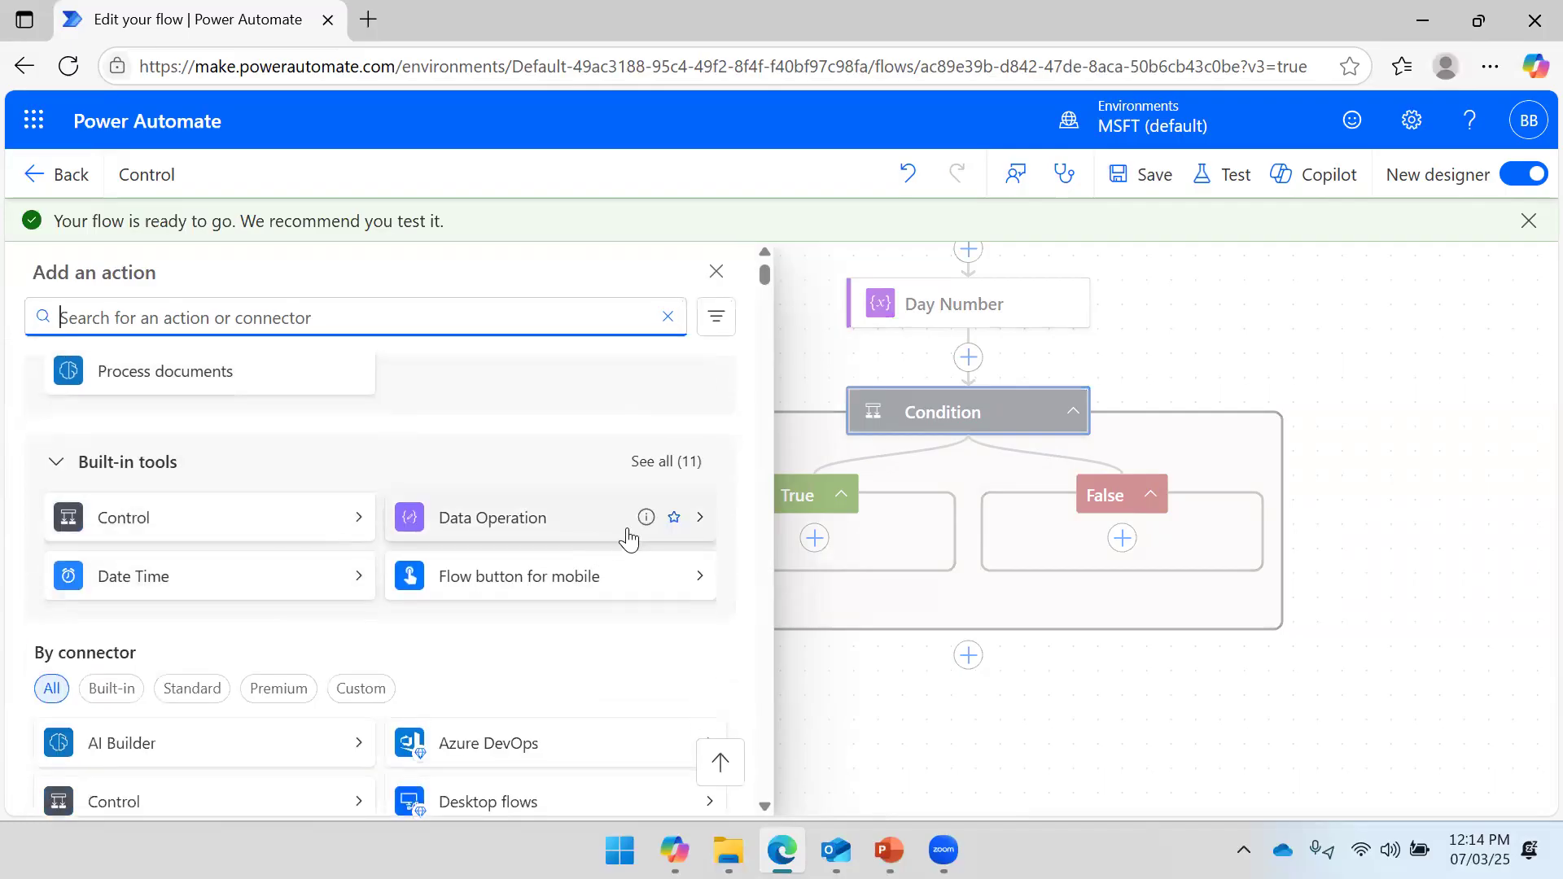
pyautogui.click(699, 522)
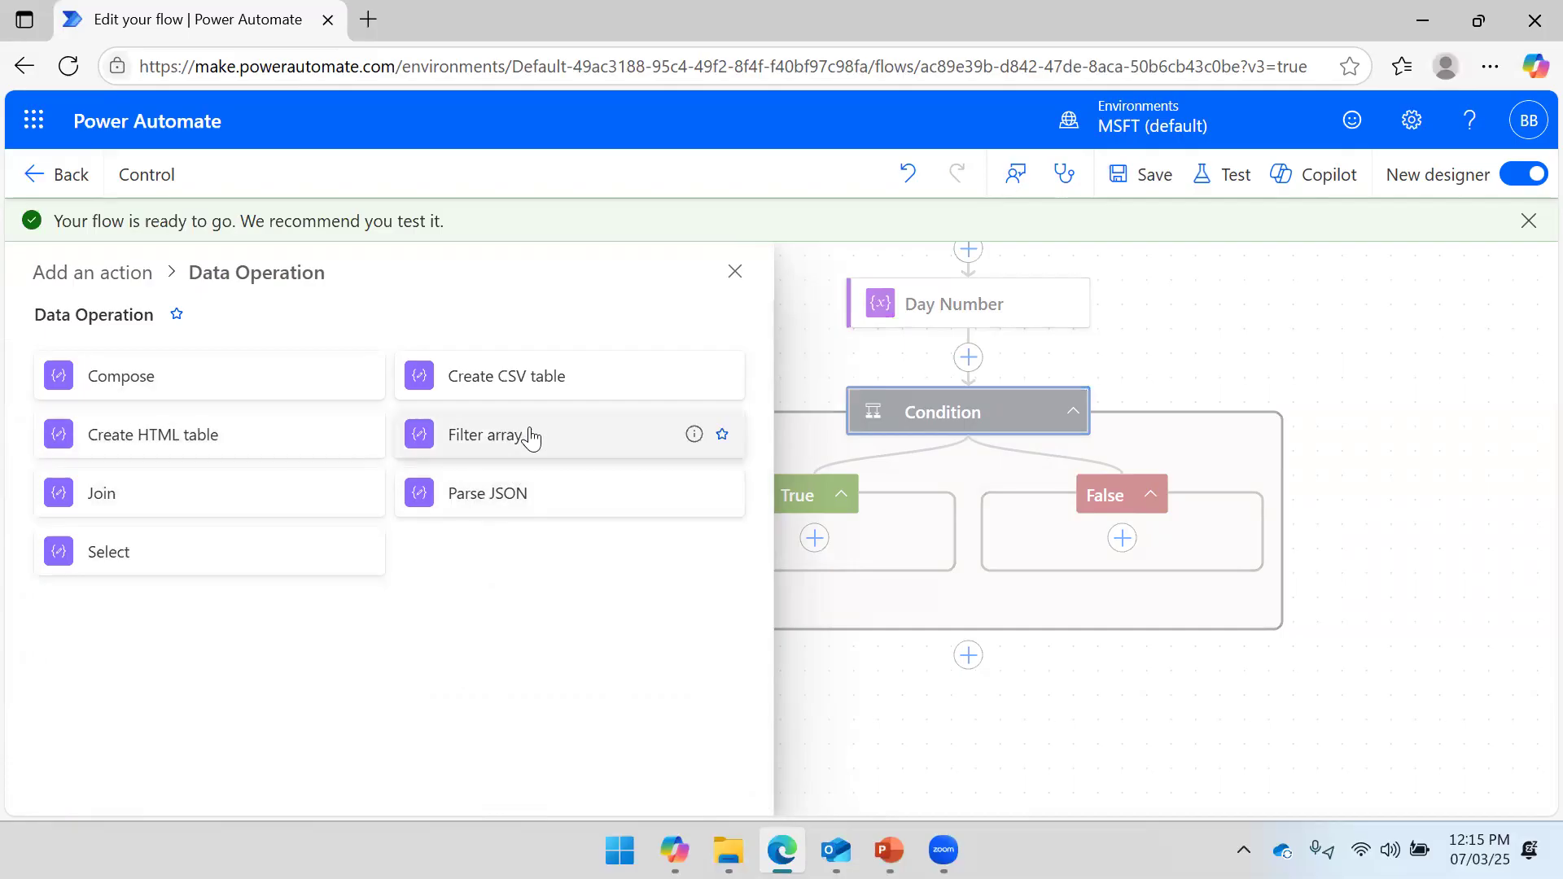
pyautogui.click(161, 399)
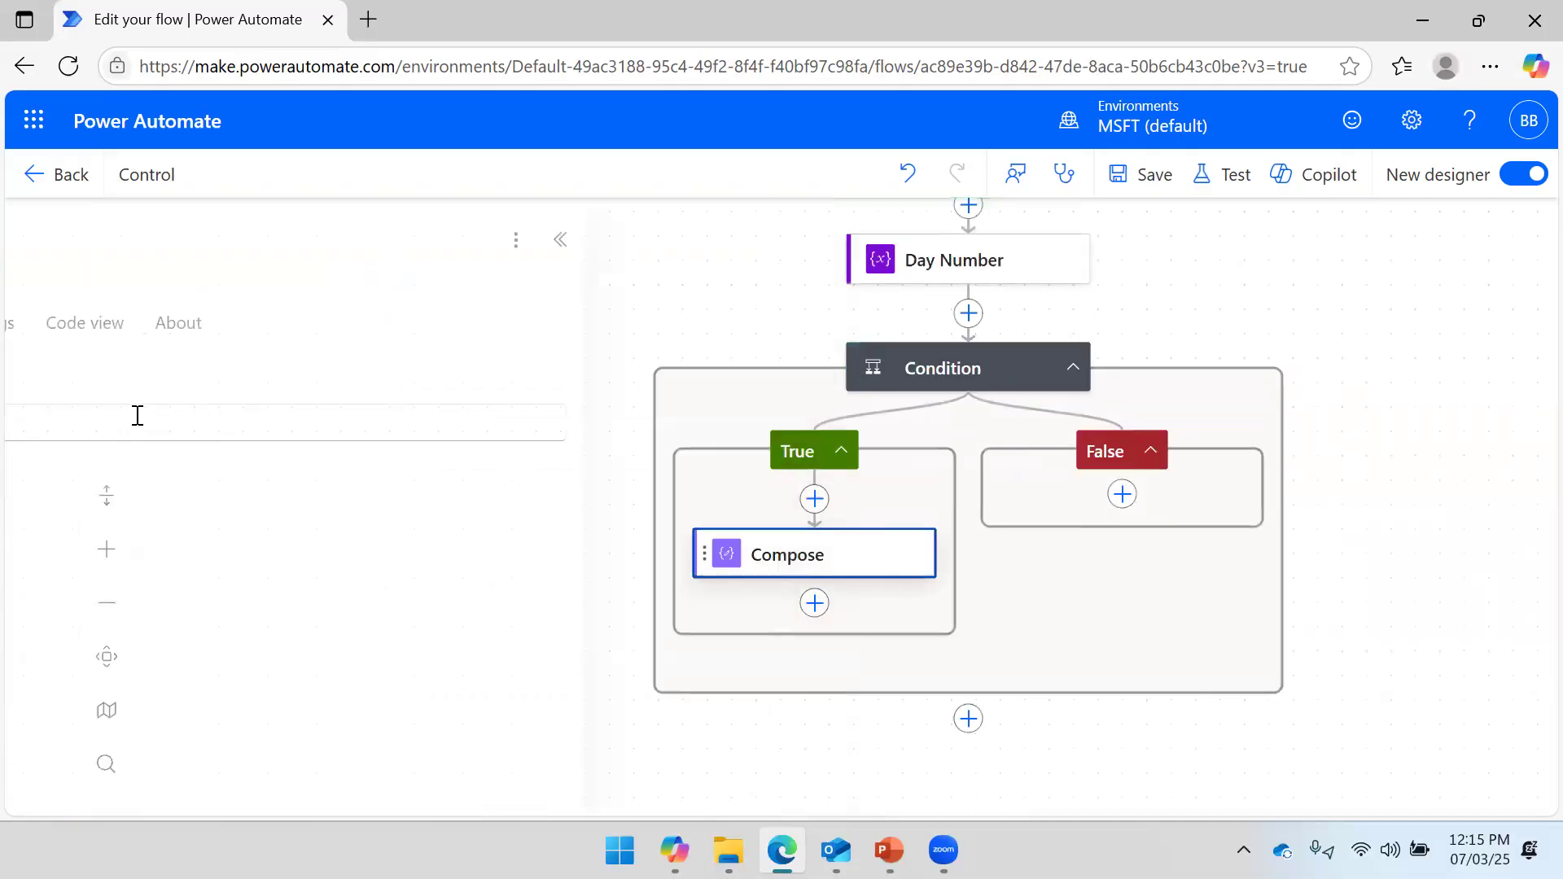
# Set the Compose action's inputs to the Day 1 variable and save the flow.
pyautogui.click(136, 421)
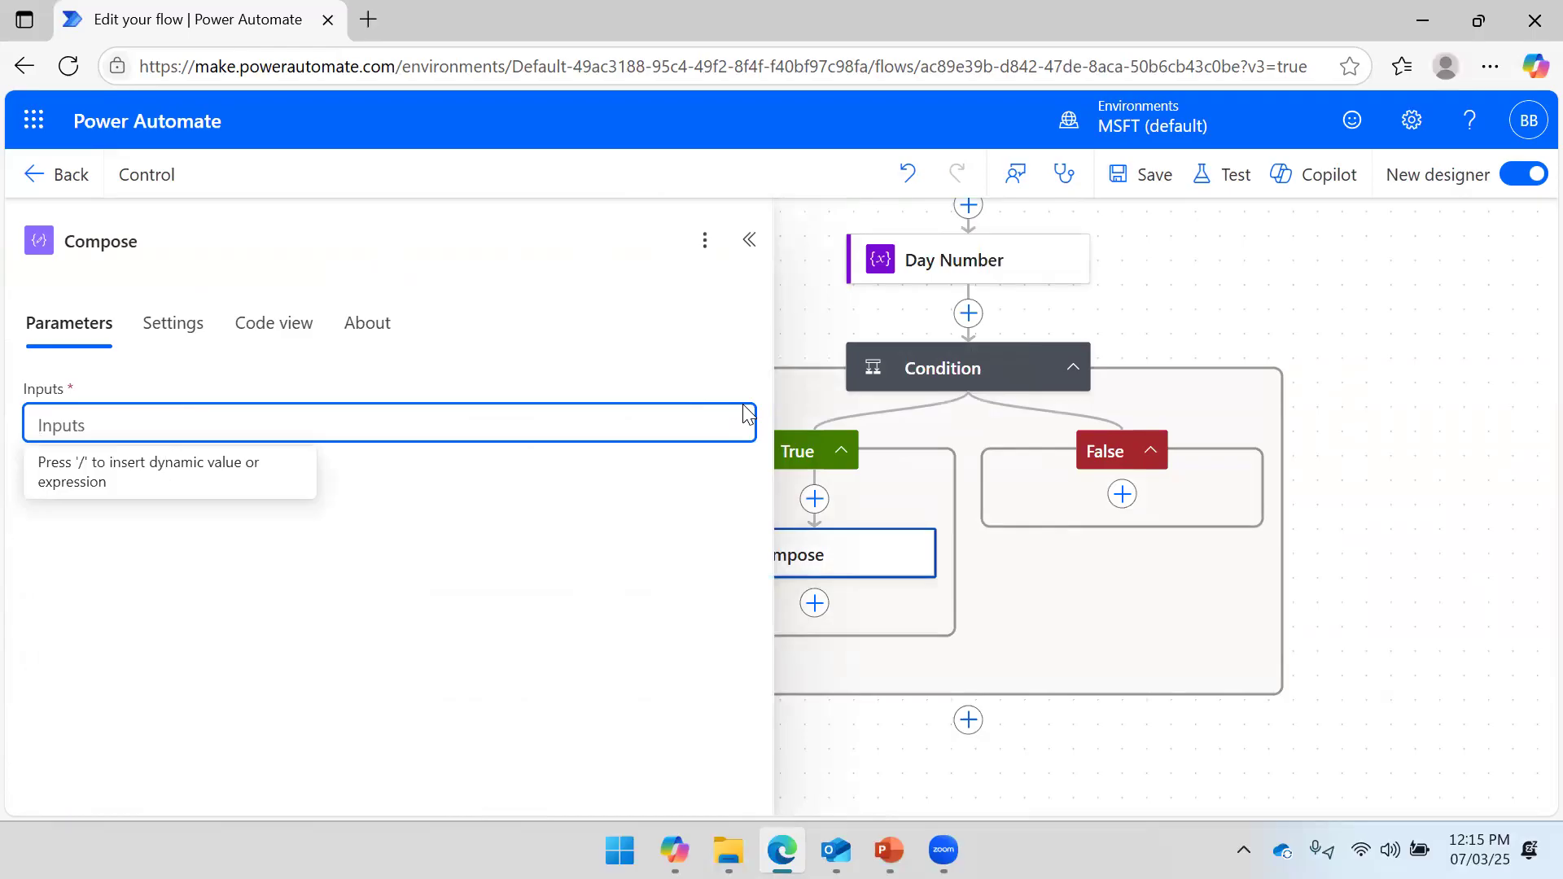
pyautogui.click(755, 405)
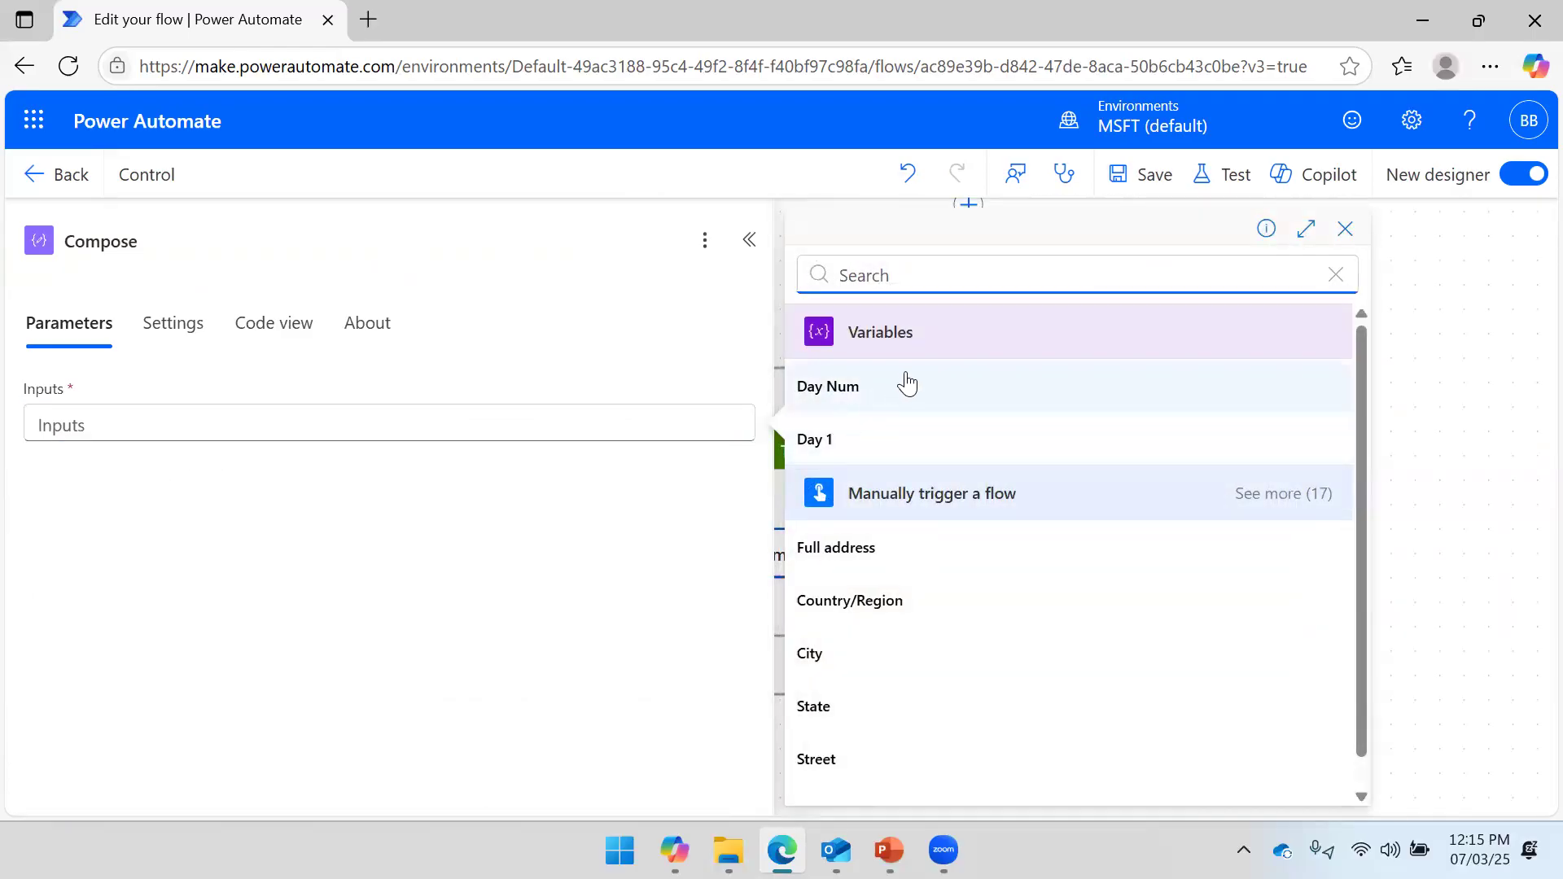
pyautogui.scroll(-1, 883, 489)
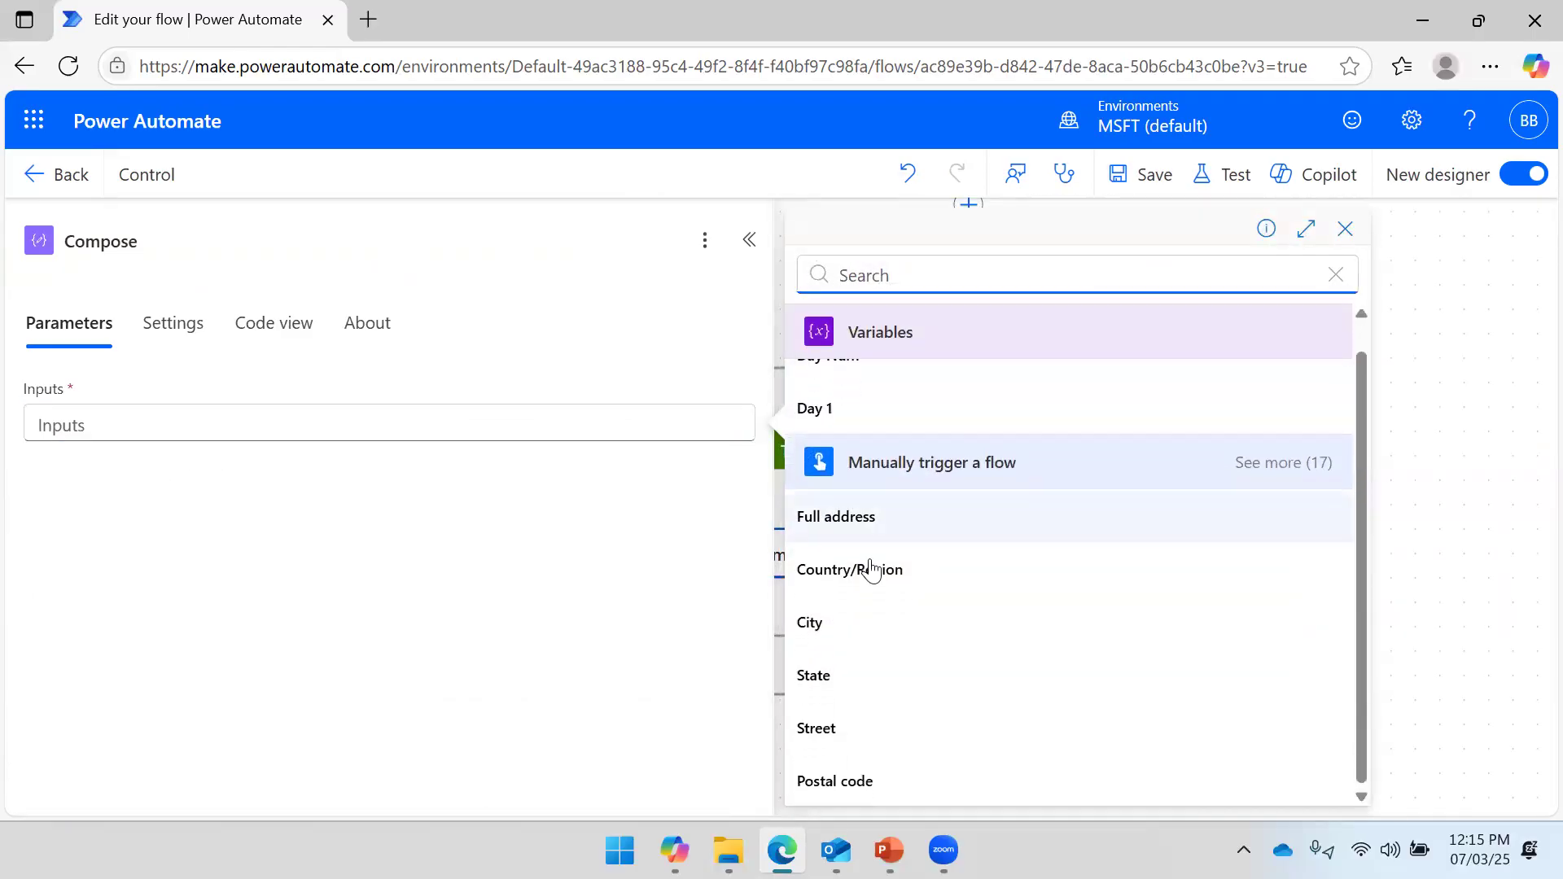
pyautogui.click(884, 425)
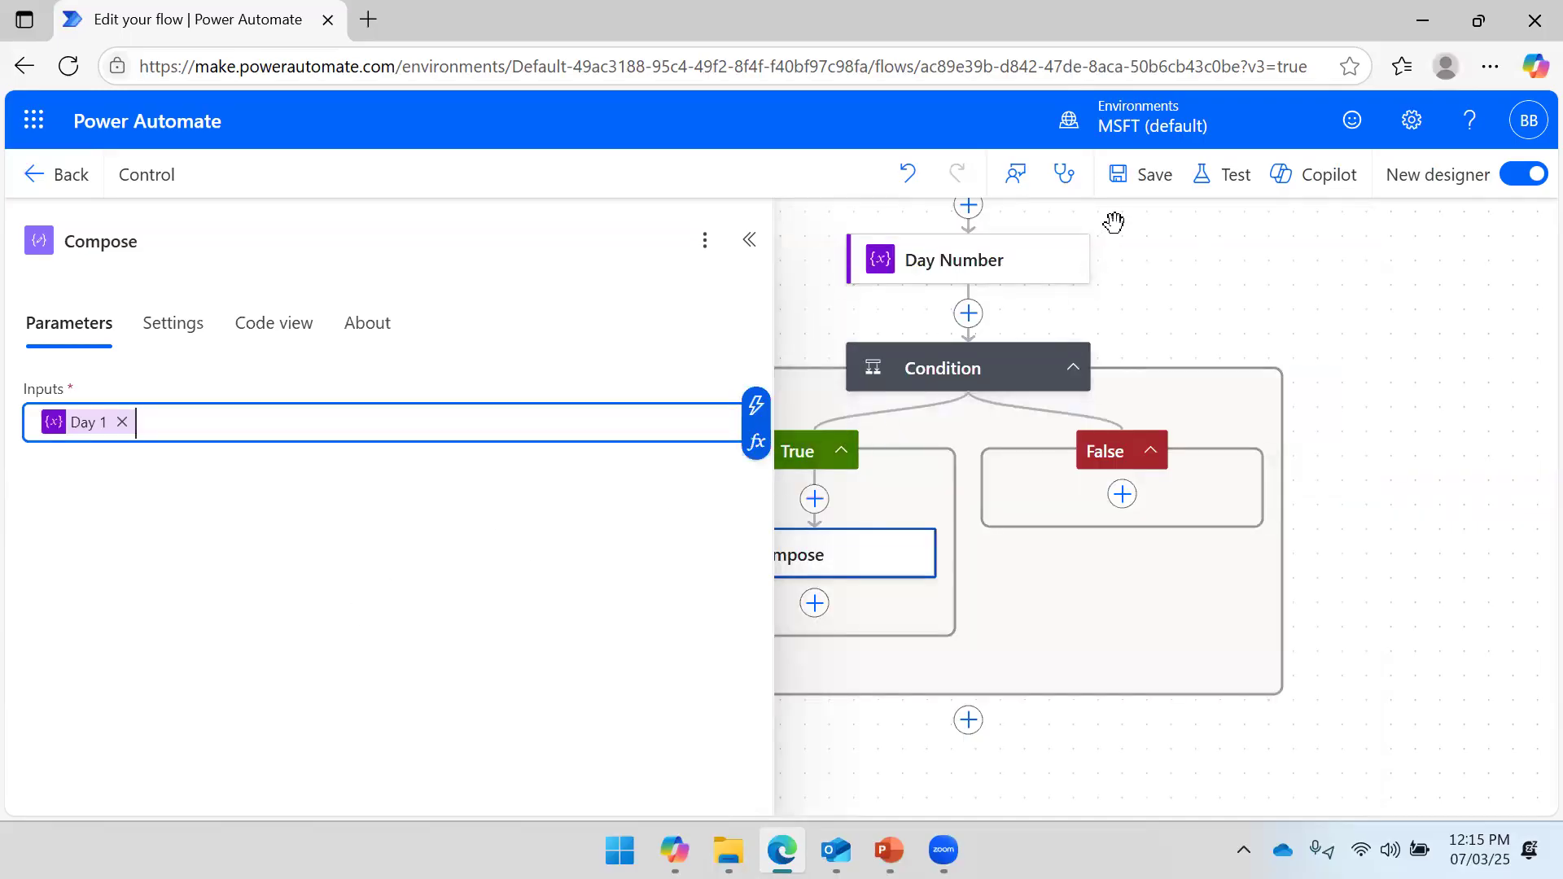
pyautogui.click(1140, 174)
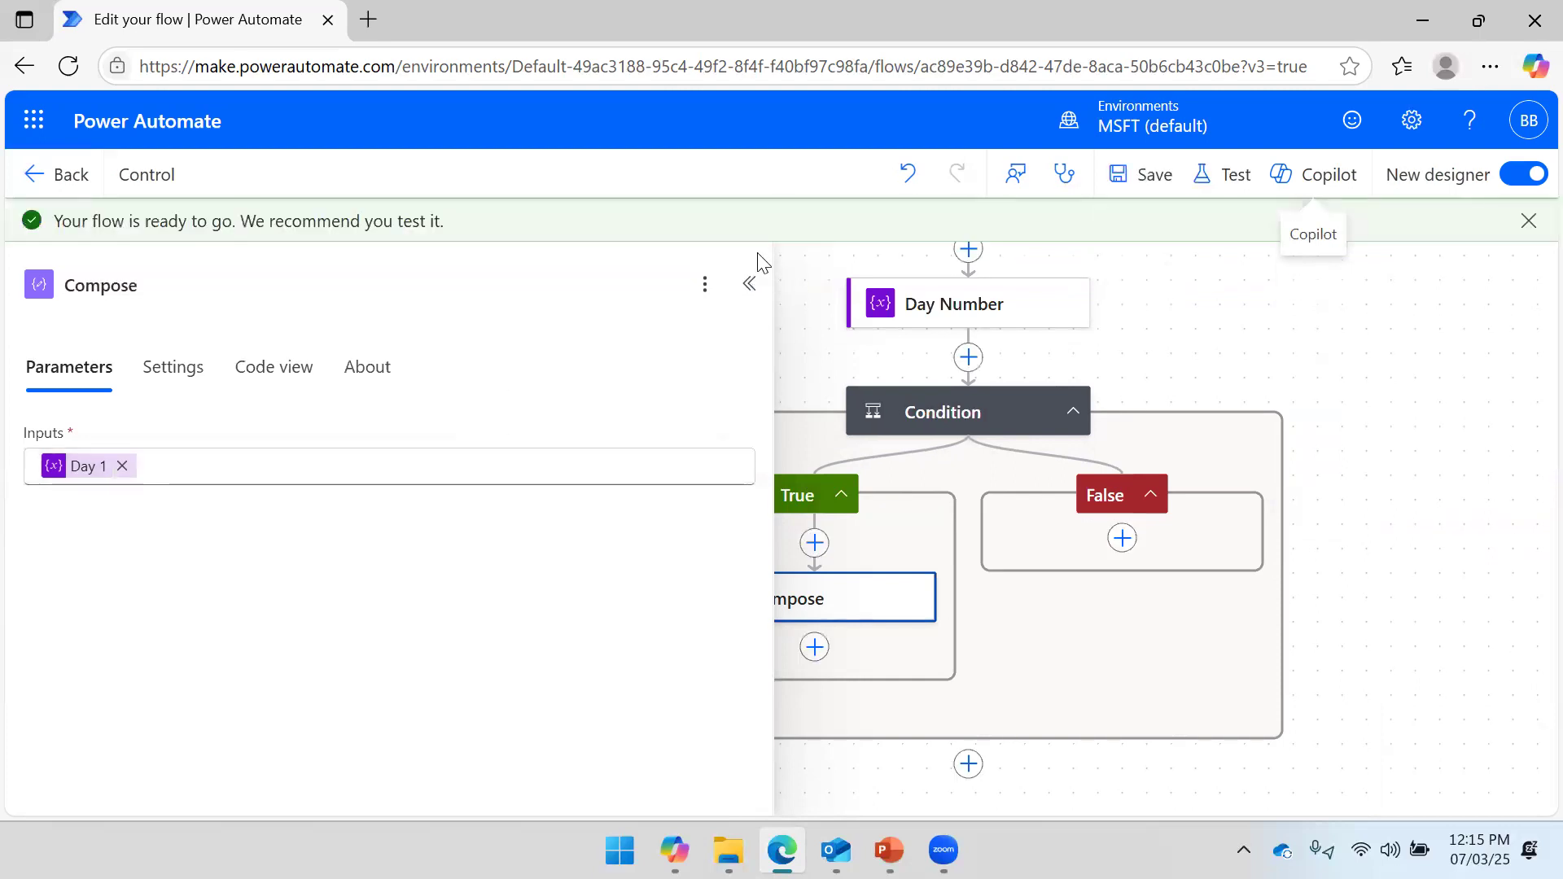
pyautogui.click(746, 286)
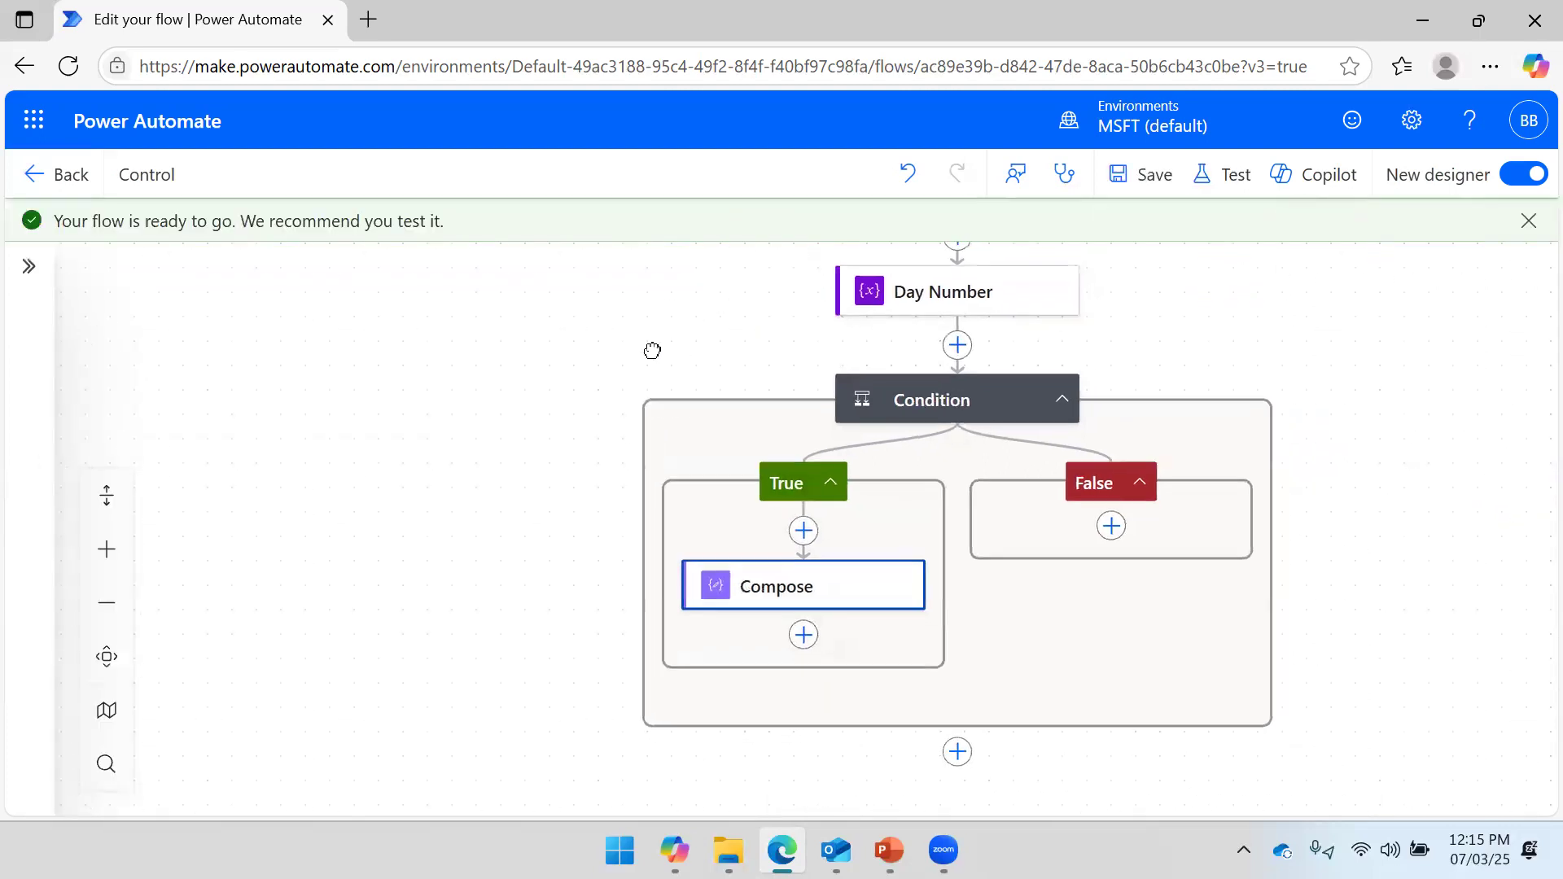
# Run a manual test of the Control flow and close the run dialog once it has started.
pyautogui.click(1228, 173)
pyautogui.click(1161, 247)
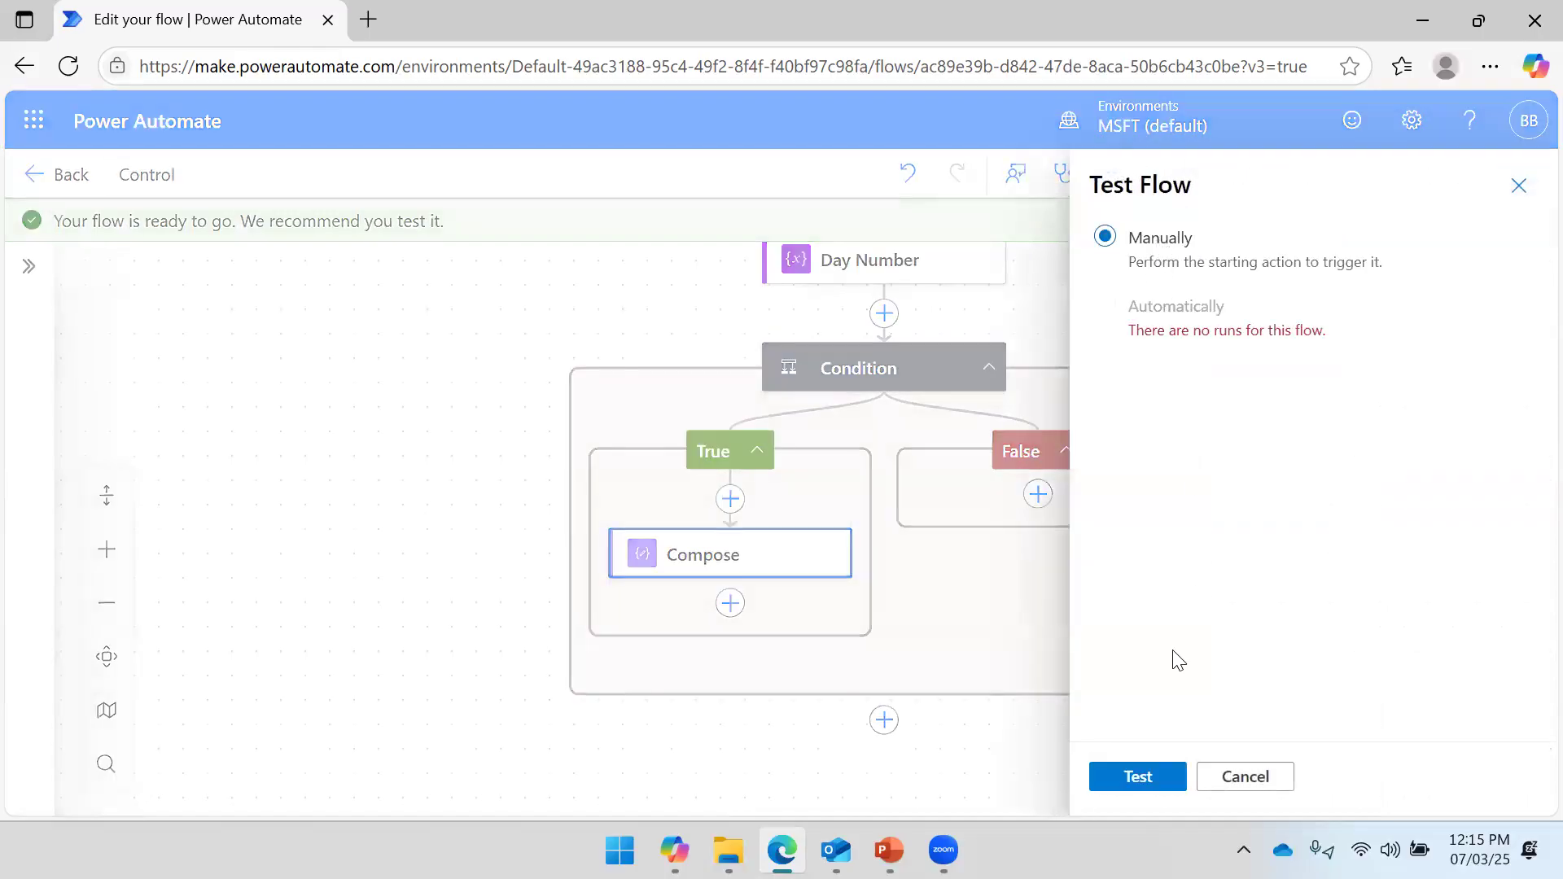
pyautogui.click(1125, 770)
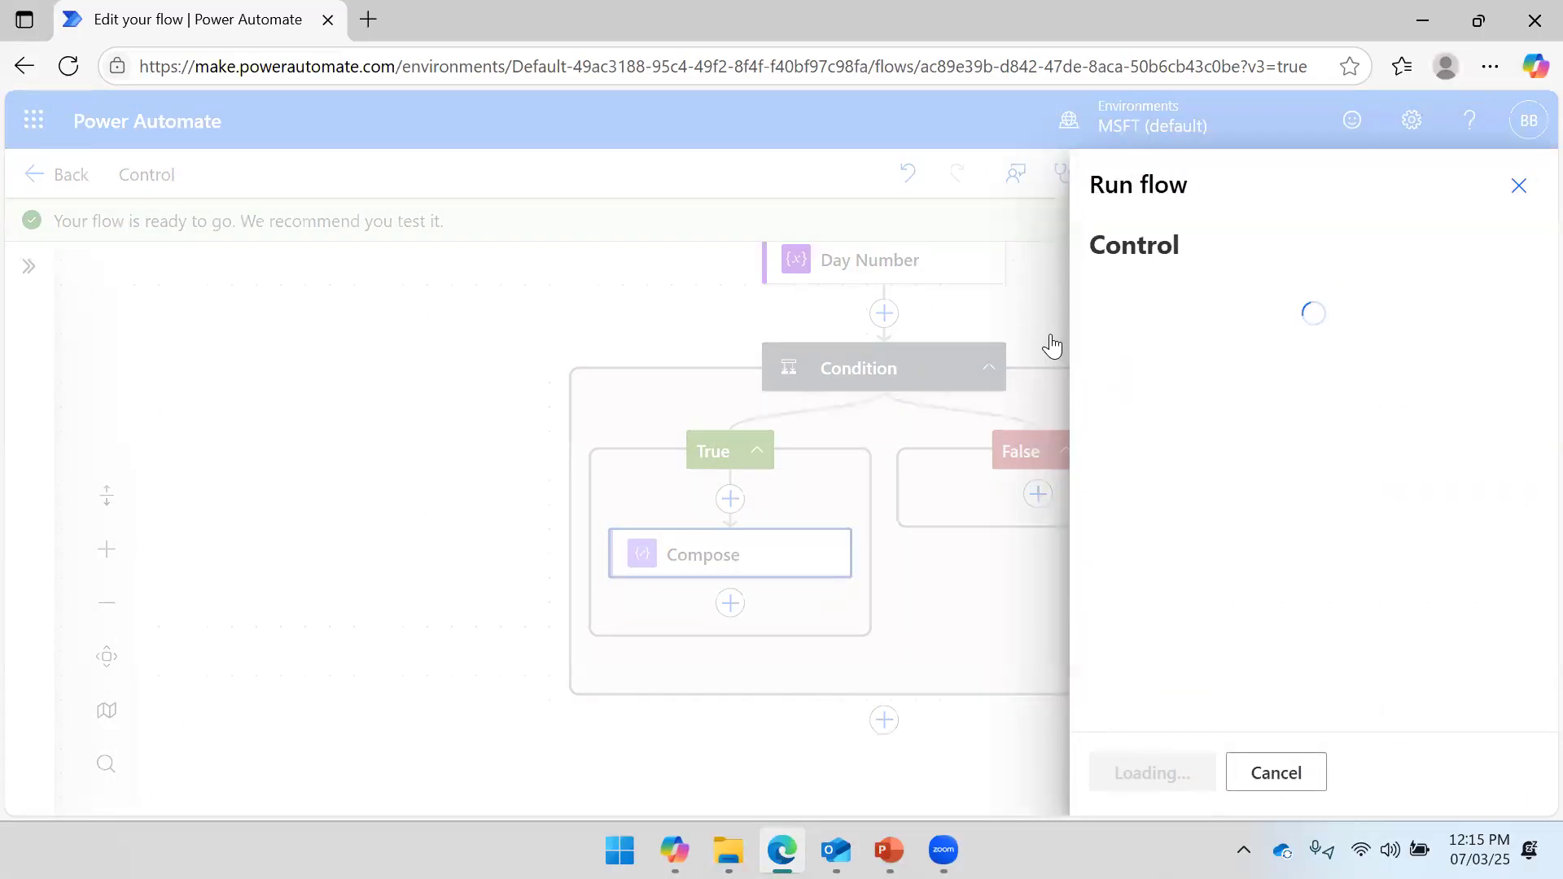
pyautogui.click(1112, 778)
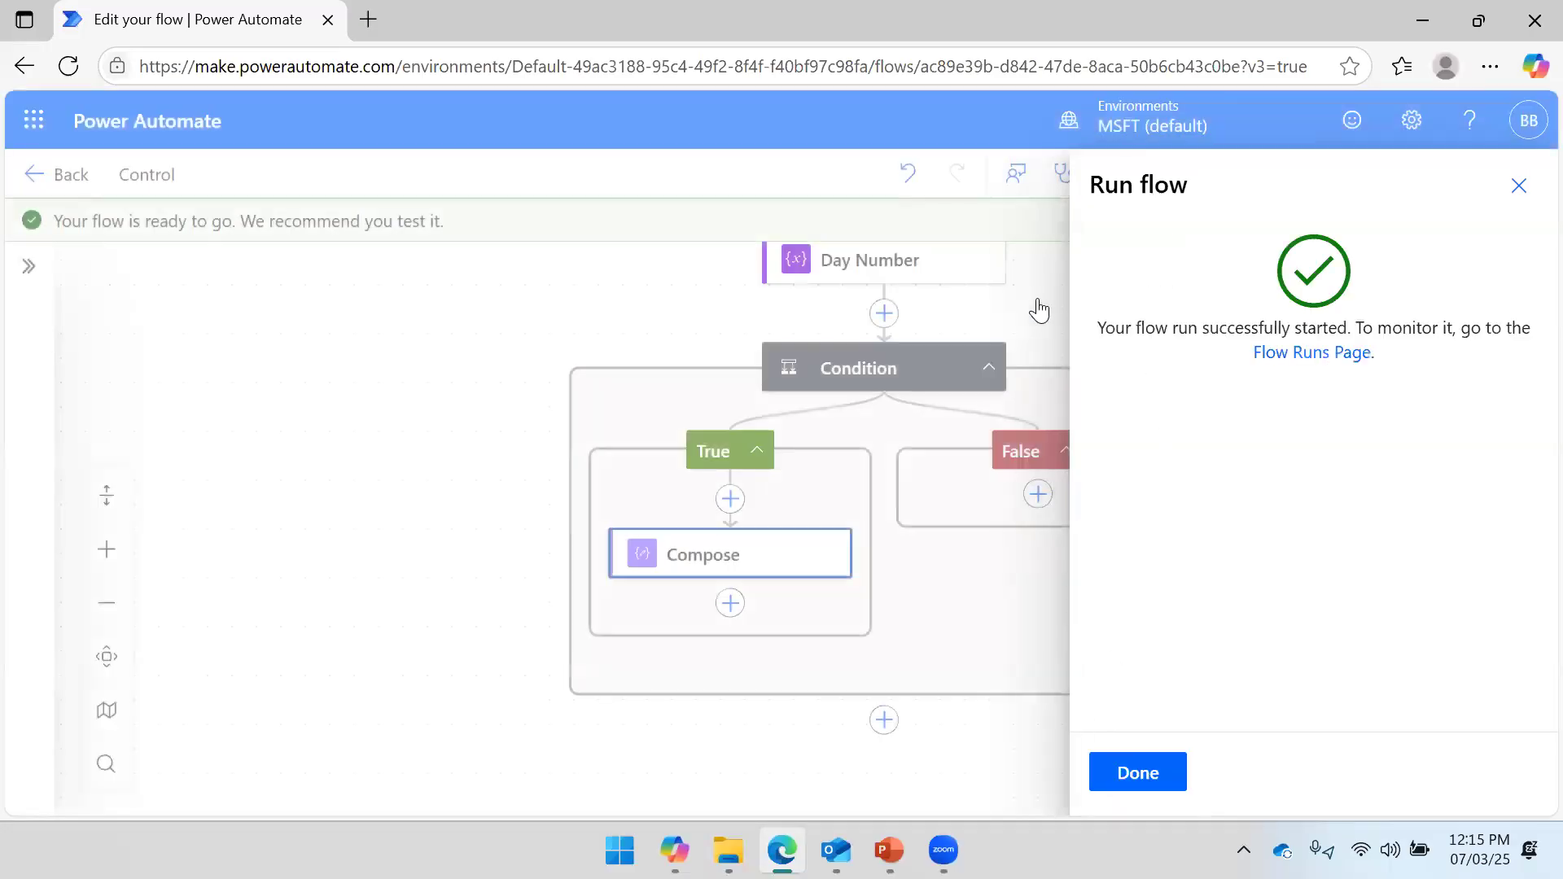
pyautogui.click(1143, 772)
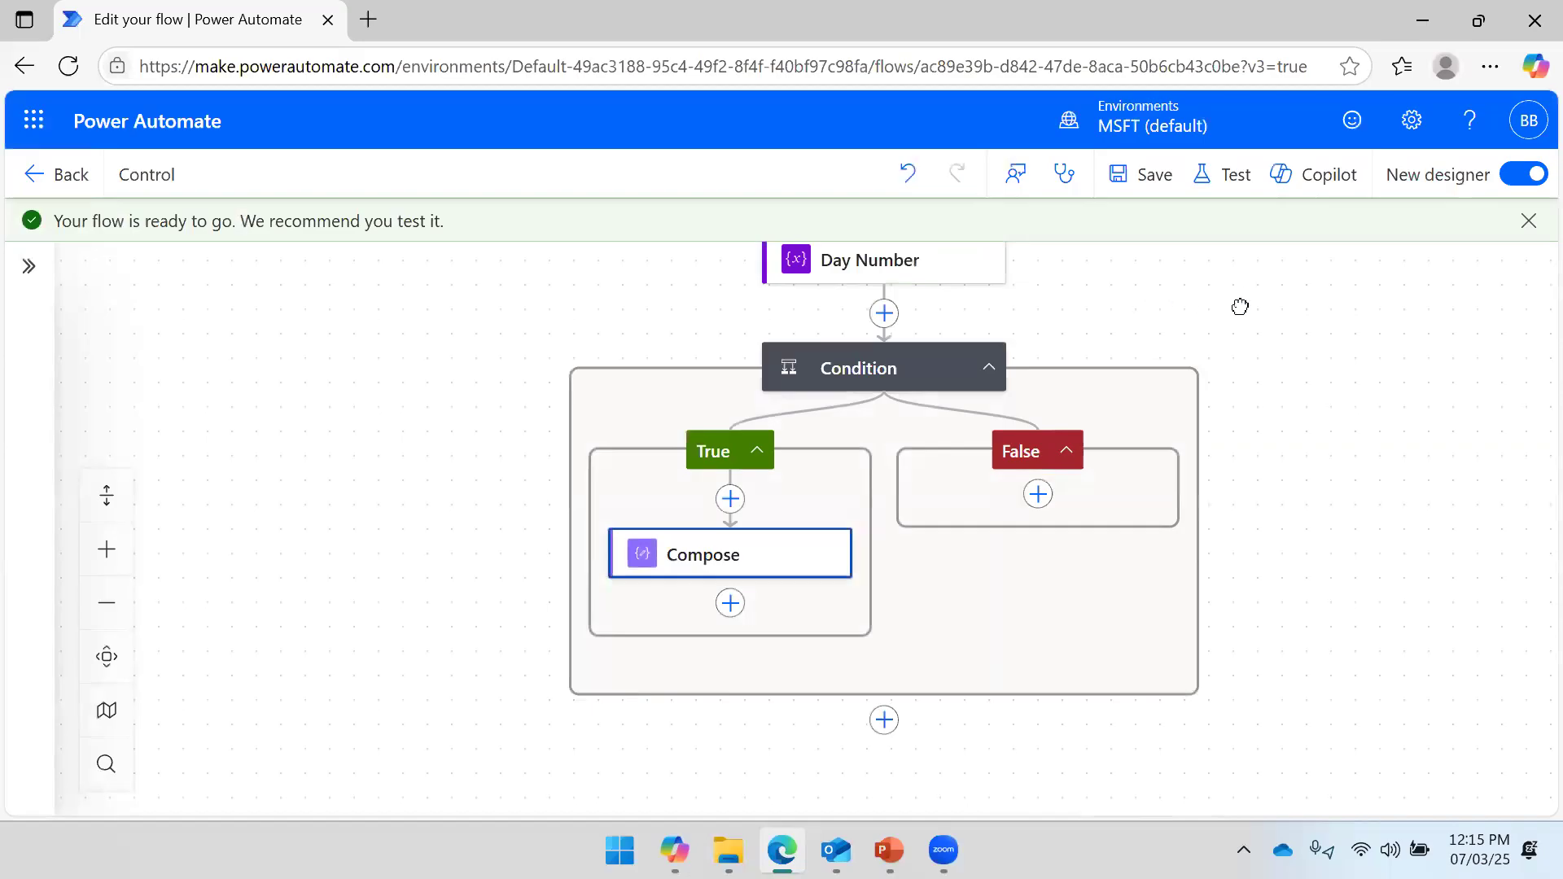
# Examine the inputs and outputs of the Compose action in the test run's results.
pyautogui.click(744, 540)
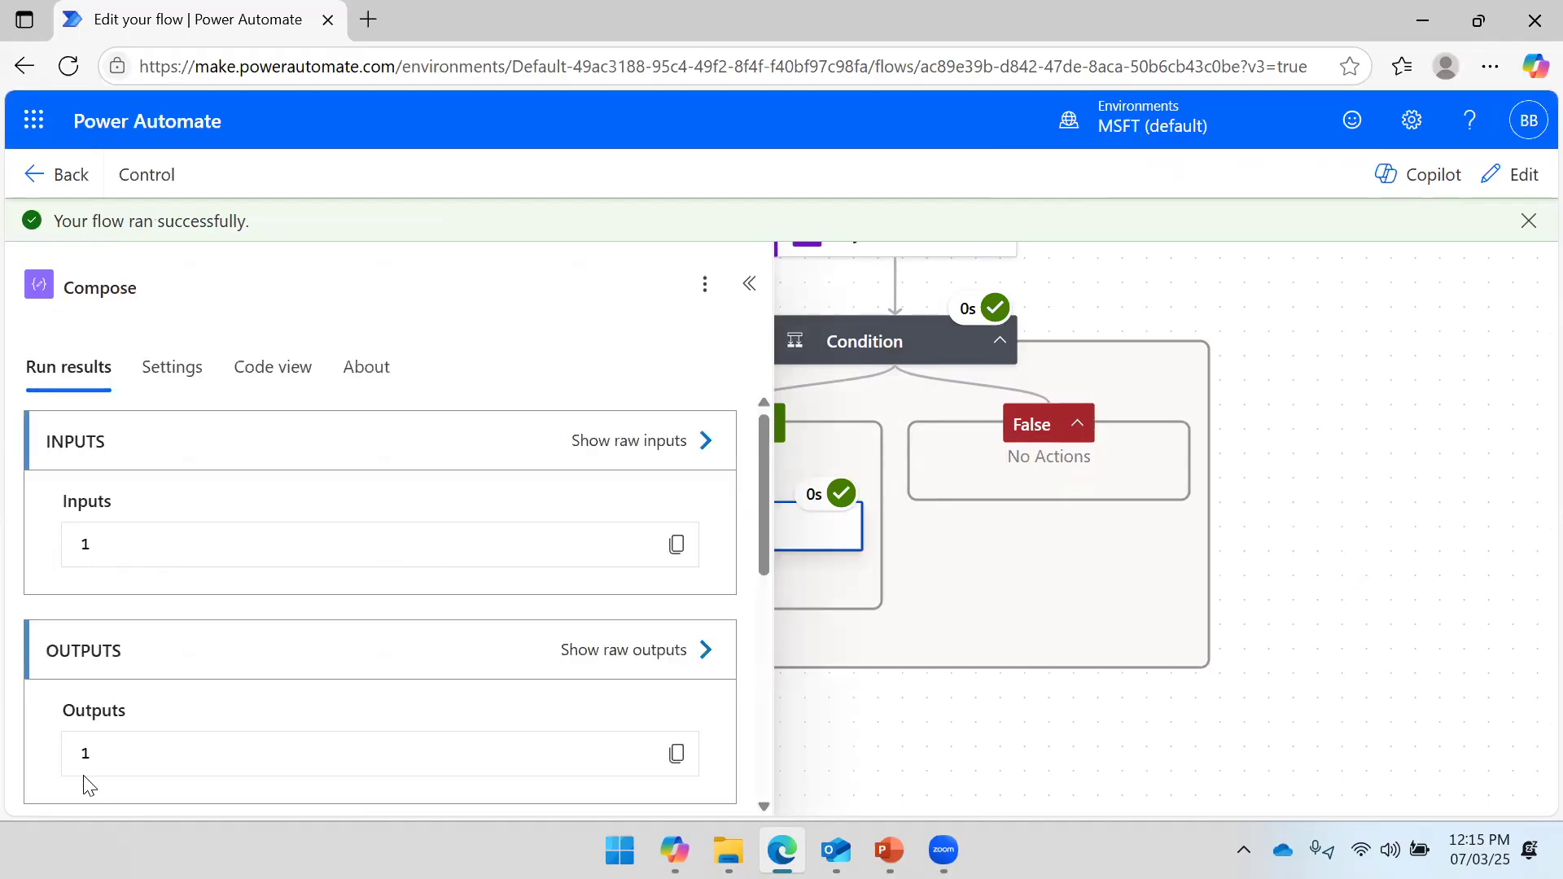
pyautogui.scroll(-2, 157, 685)
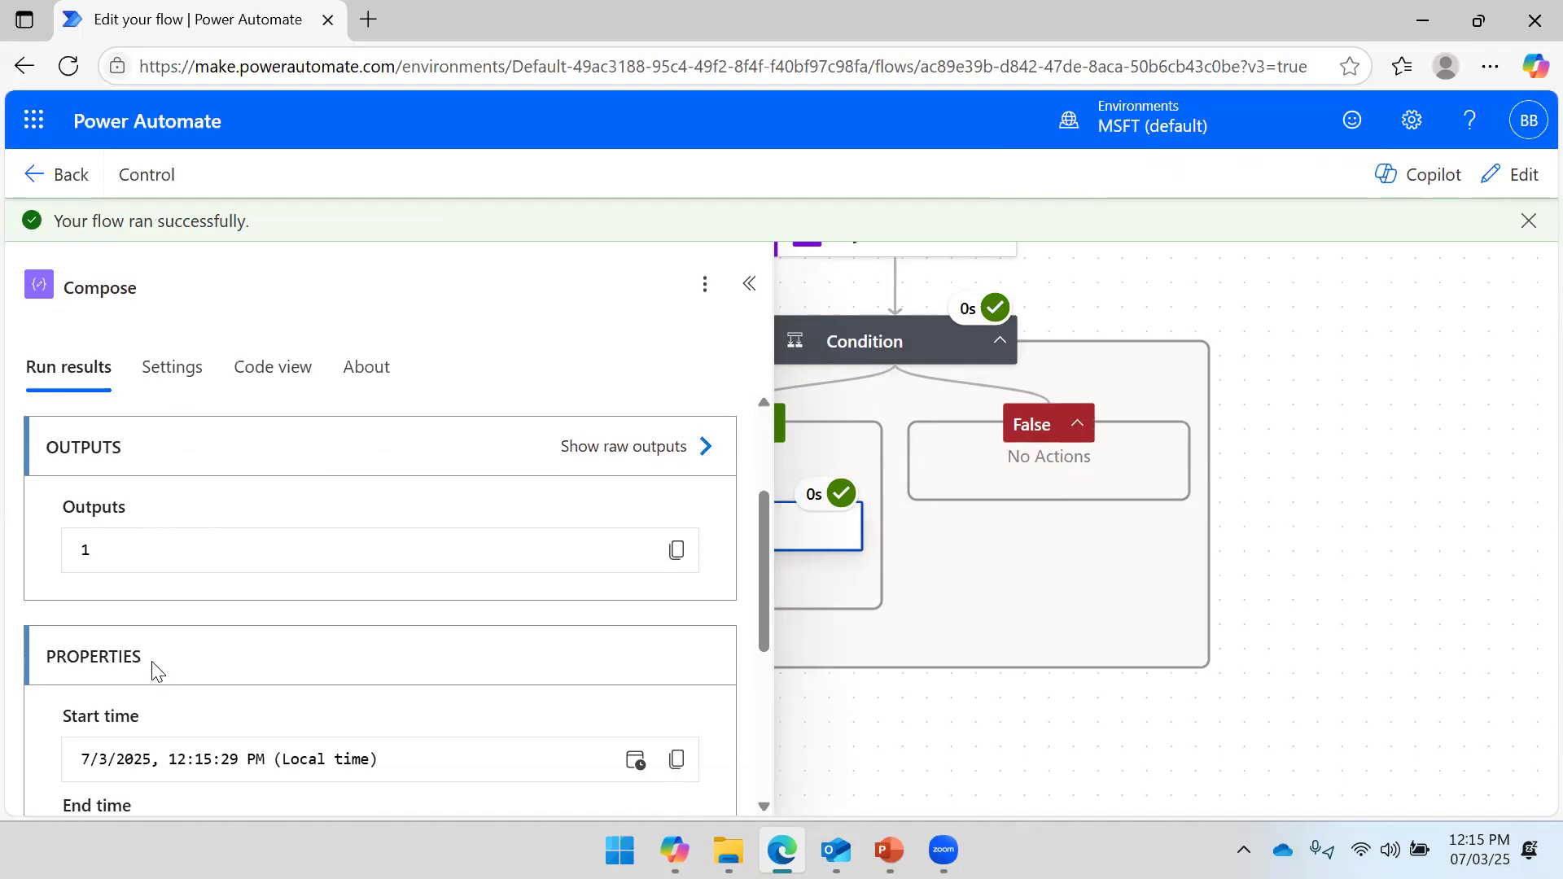
pyautogui.click(1344, 443)
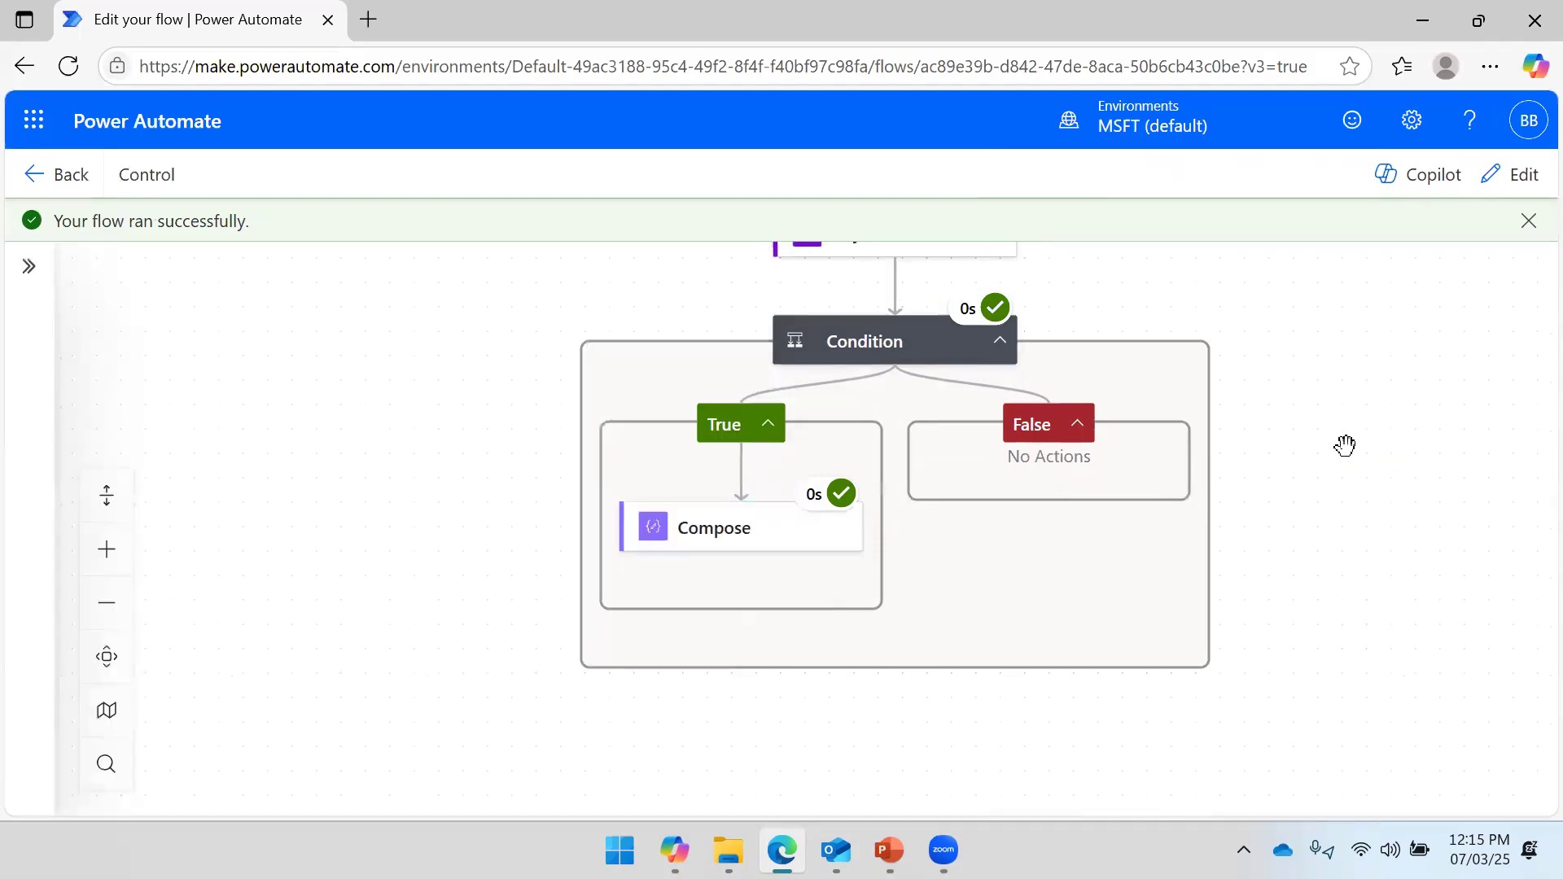
# Recheck the run results of the Compose action in the condition's True branch.
pyautogui.click(744, 541)
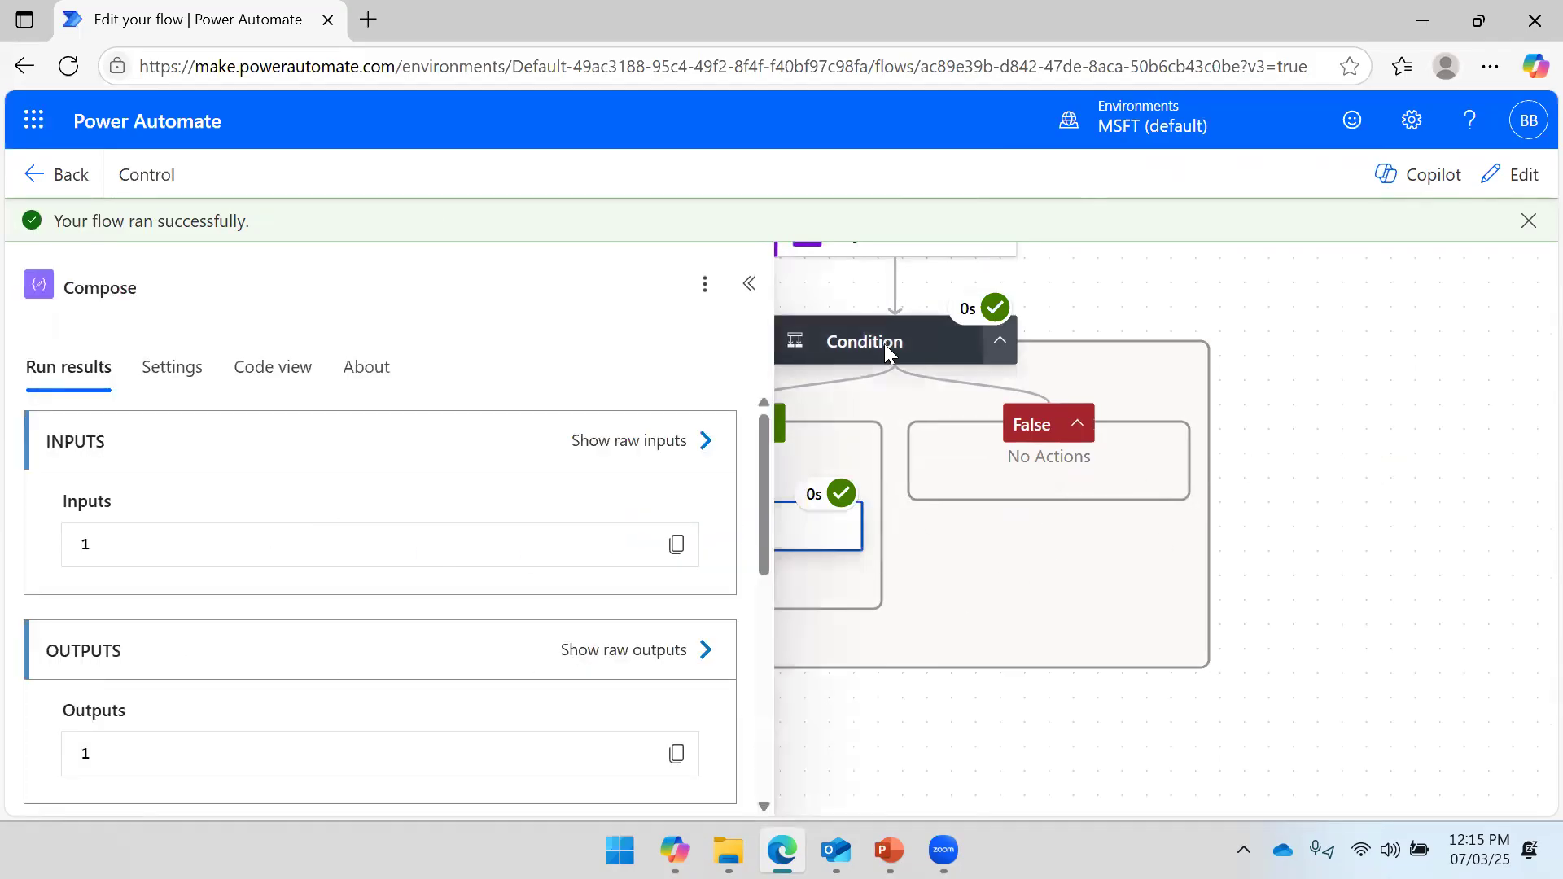
pyautogui.click(749, 284)
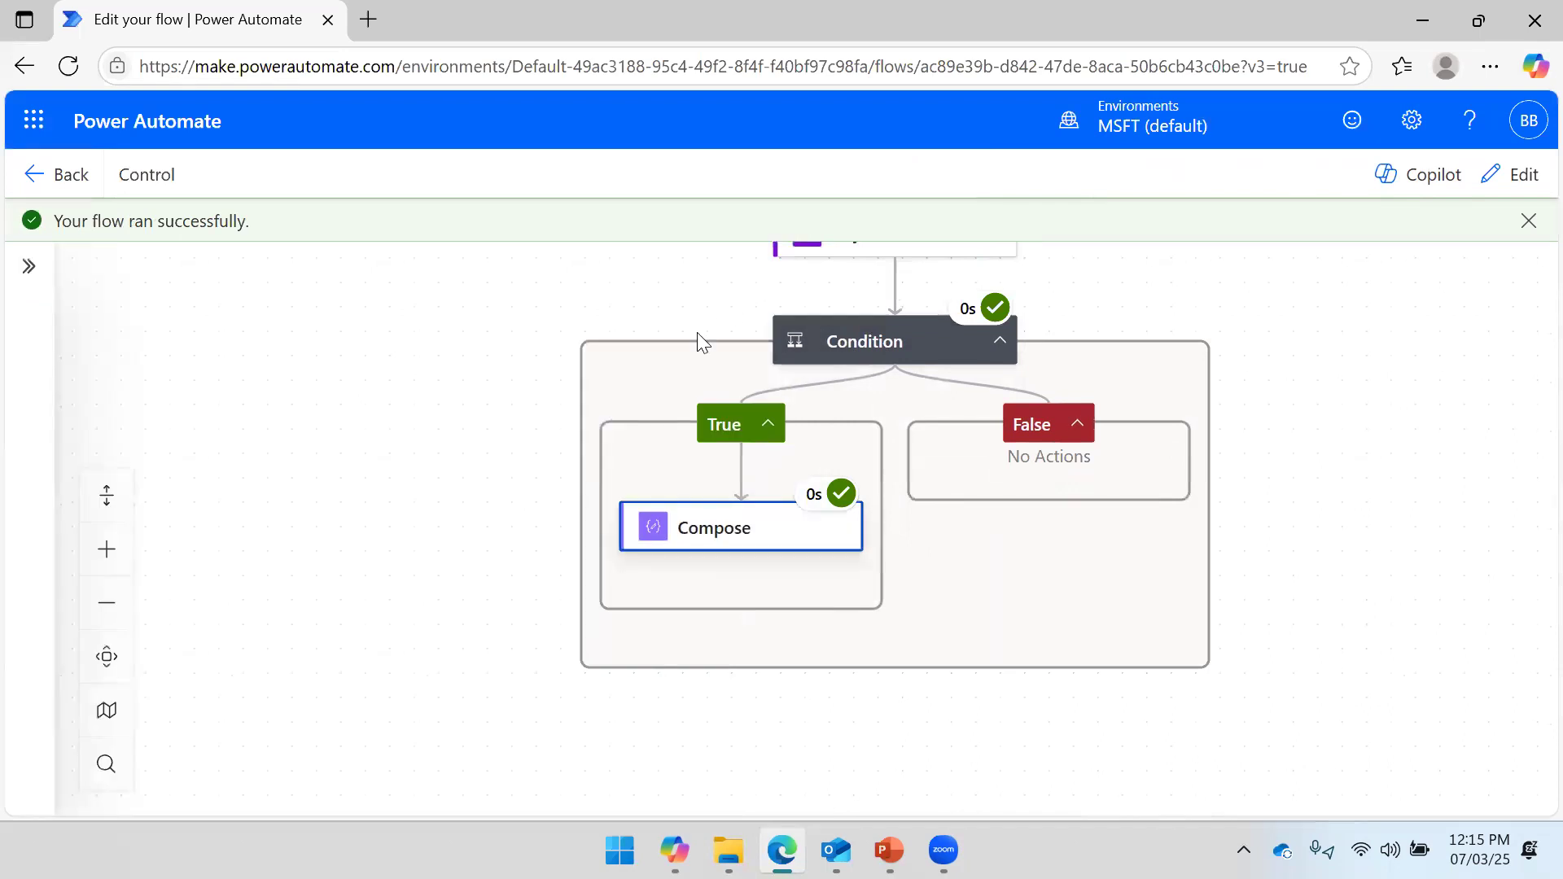
pyautogui.click(711, 529)
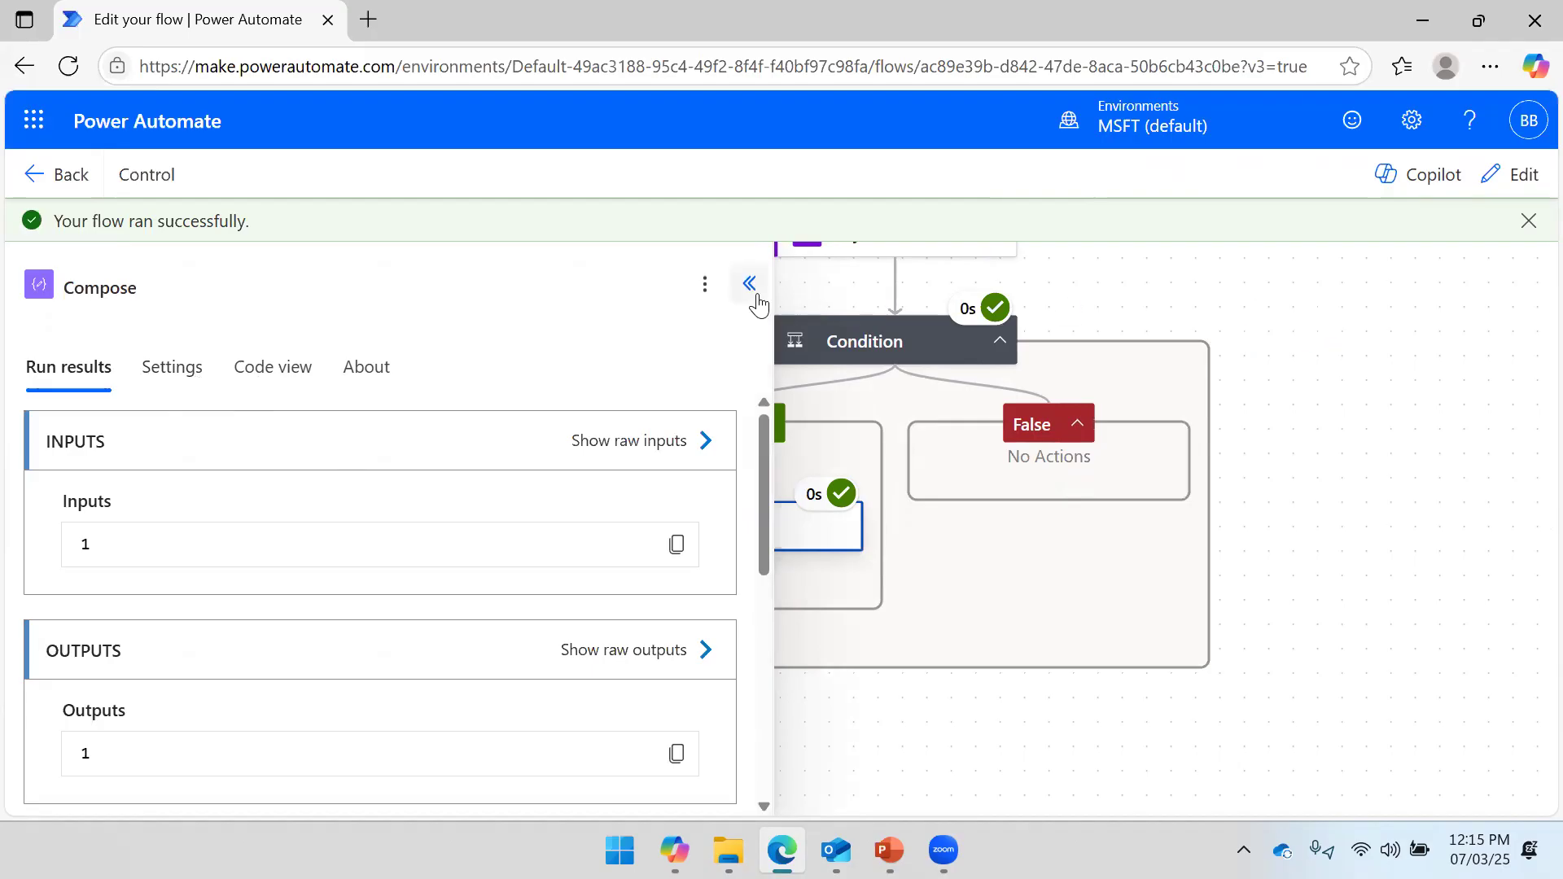
pyautogui.click(1480, 849)
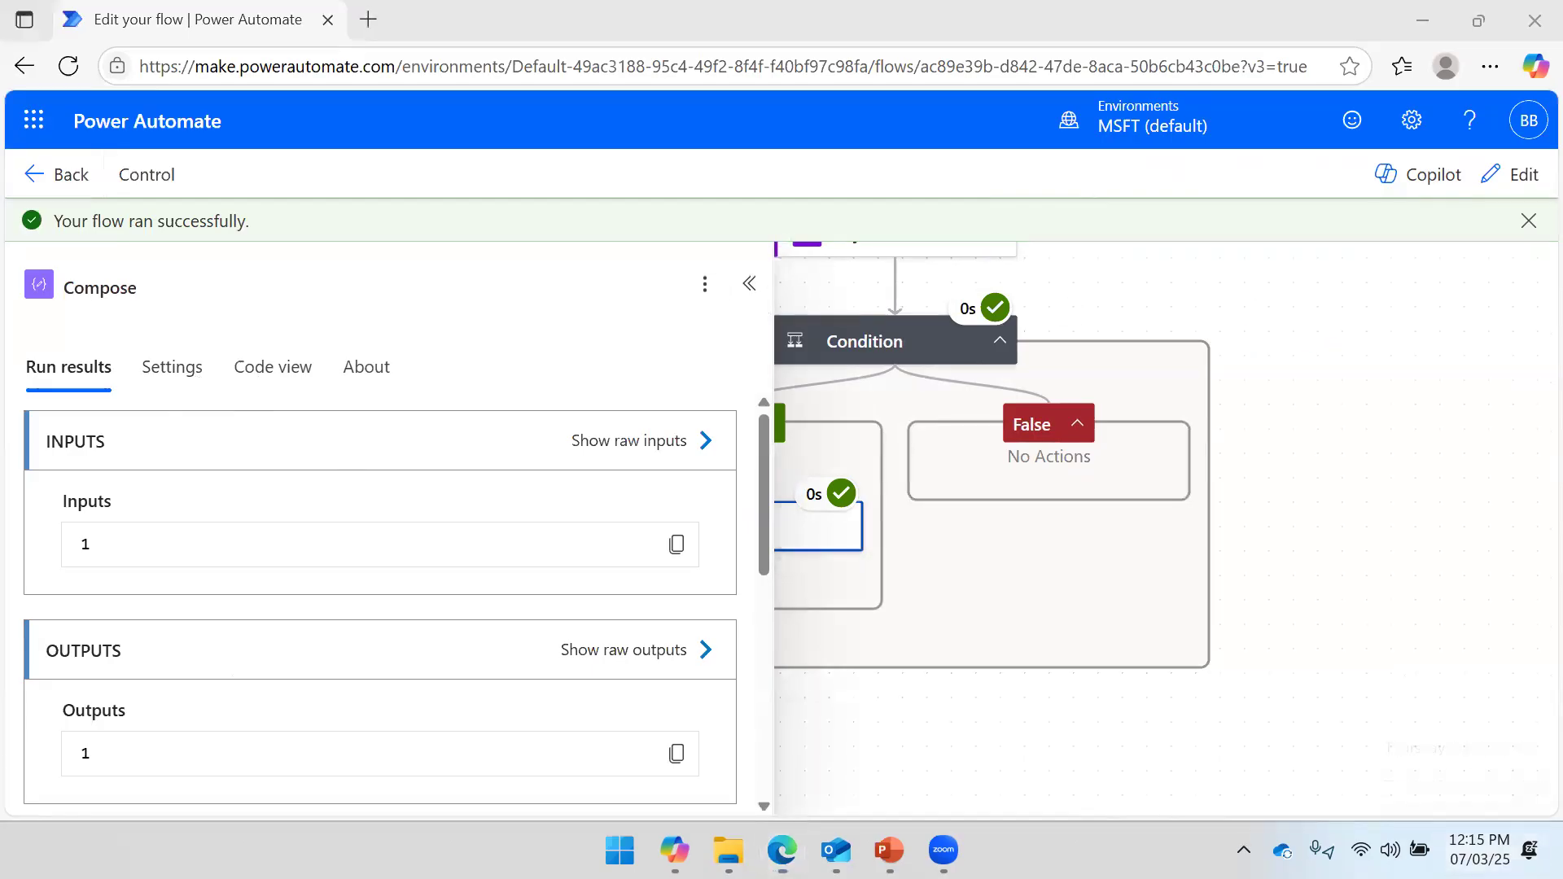
pyautogui.click(1078, 732)
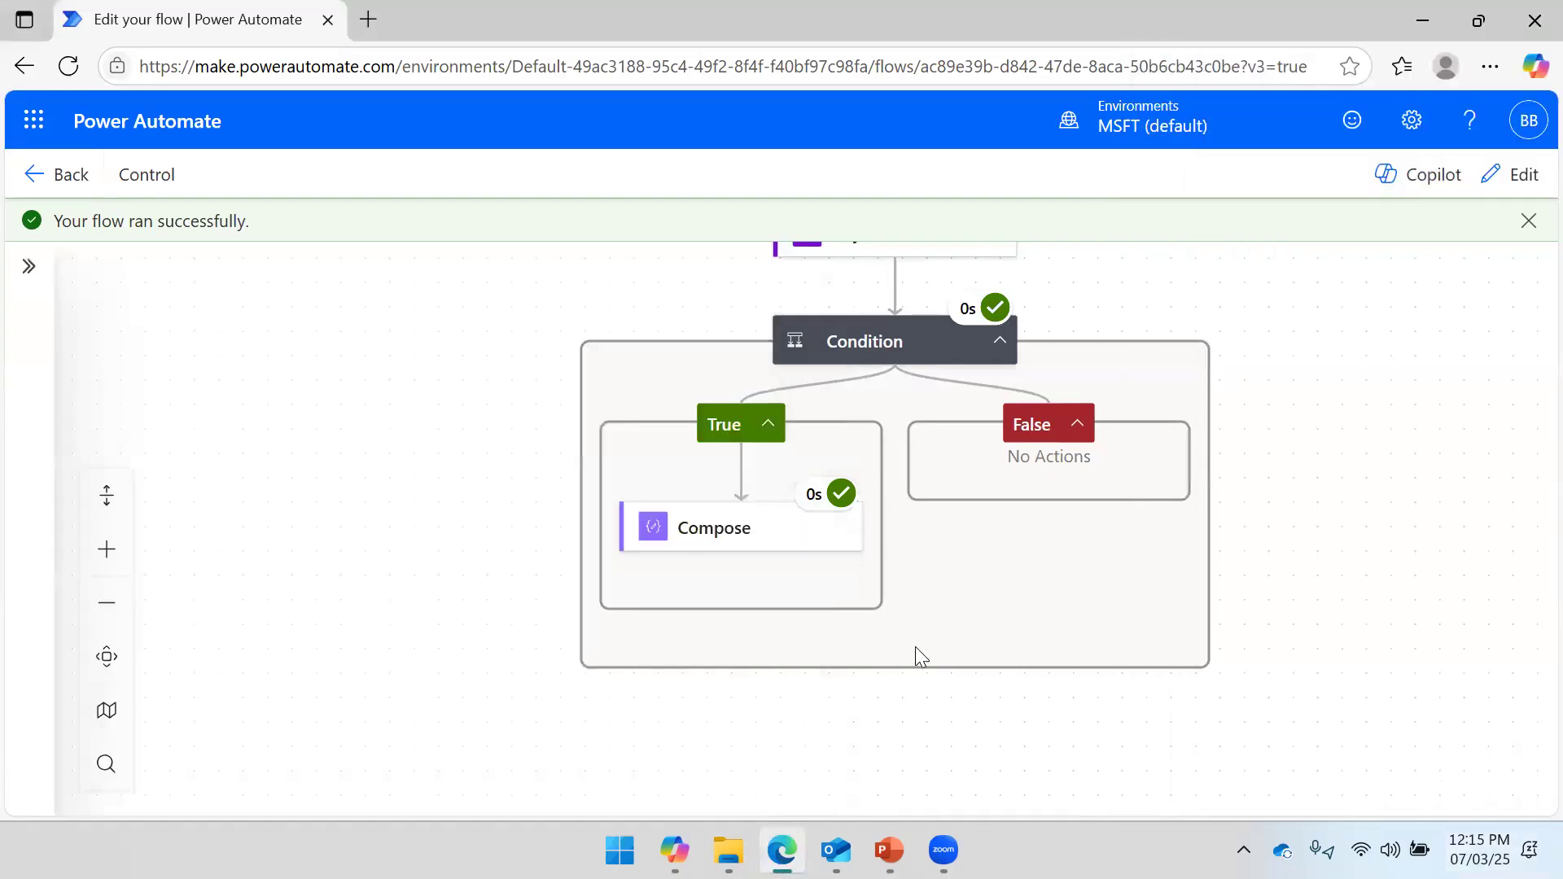
pyautogui.click(769, 537)
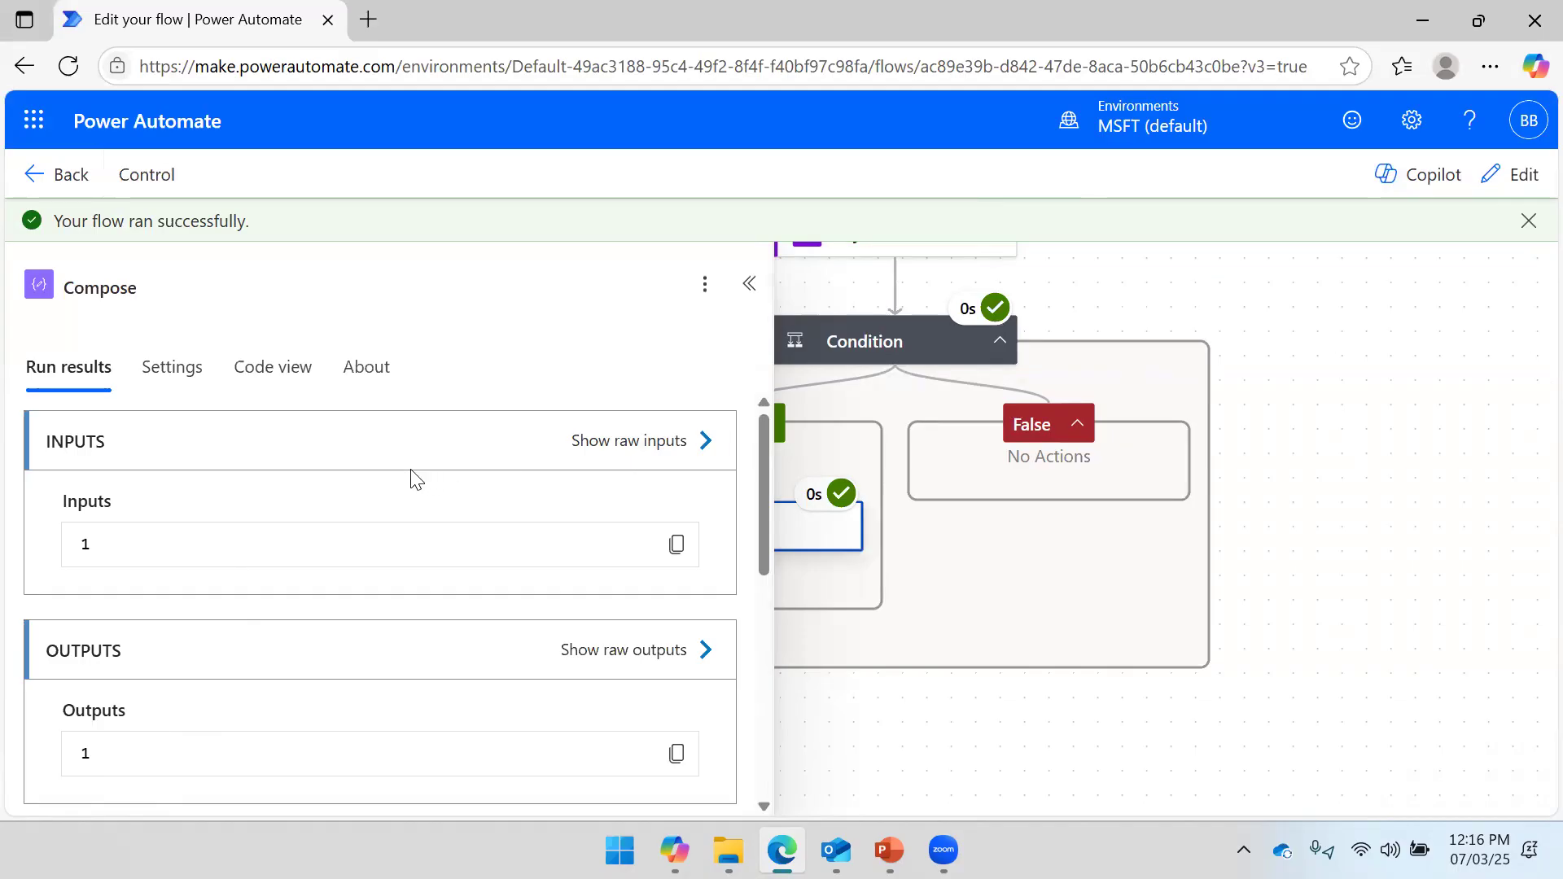
pyautogui.click(749, 284)
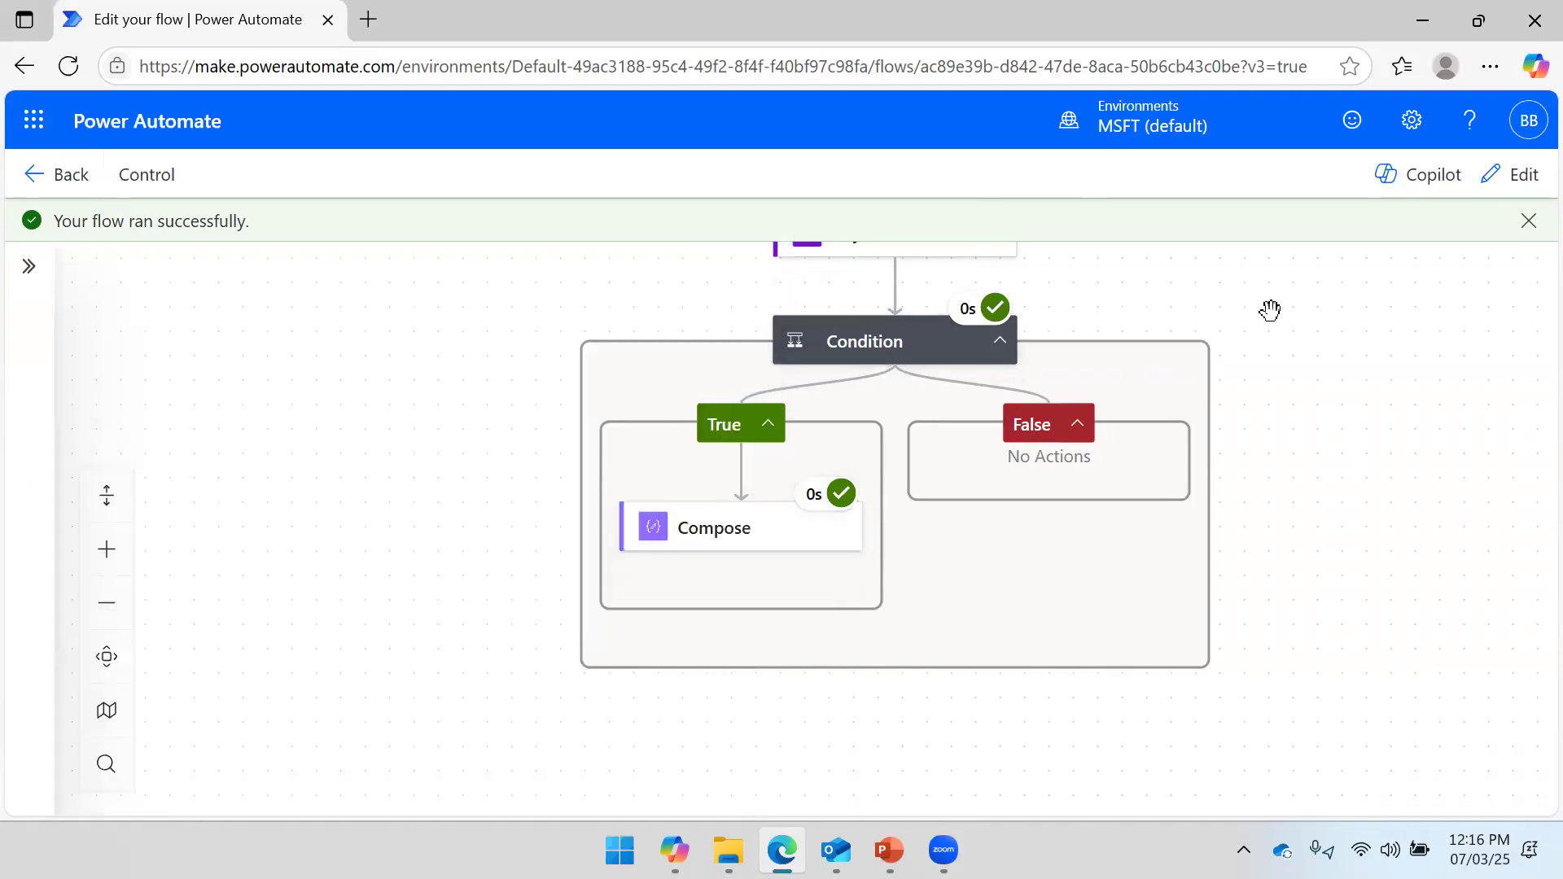
# Return the flow to editing, set the Day 1 variable's value to 2 in the Day action, and save the flow.
pyautogui.click(854, 346)
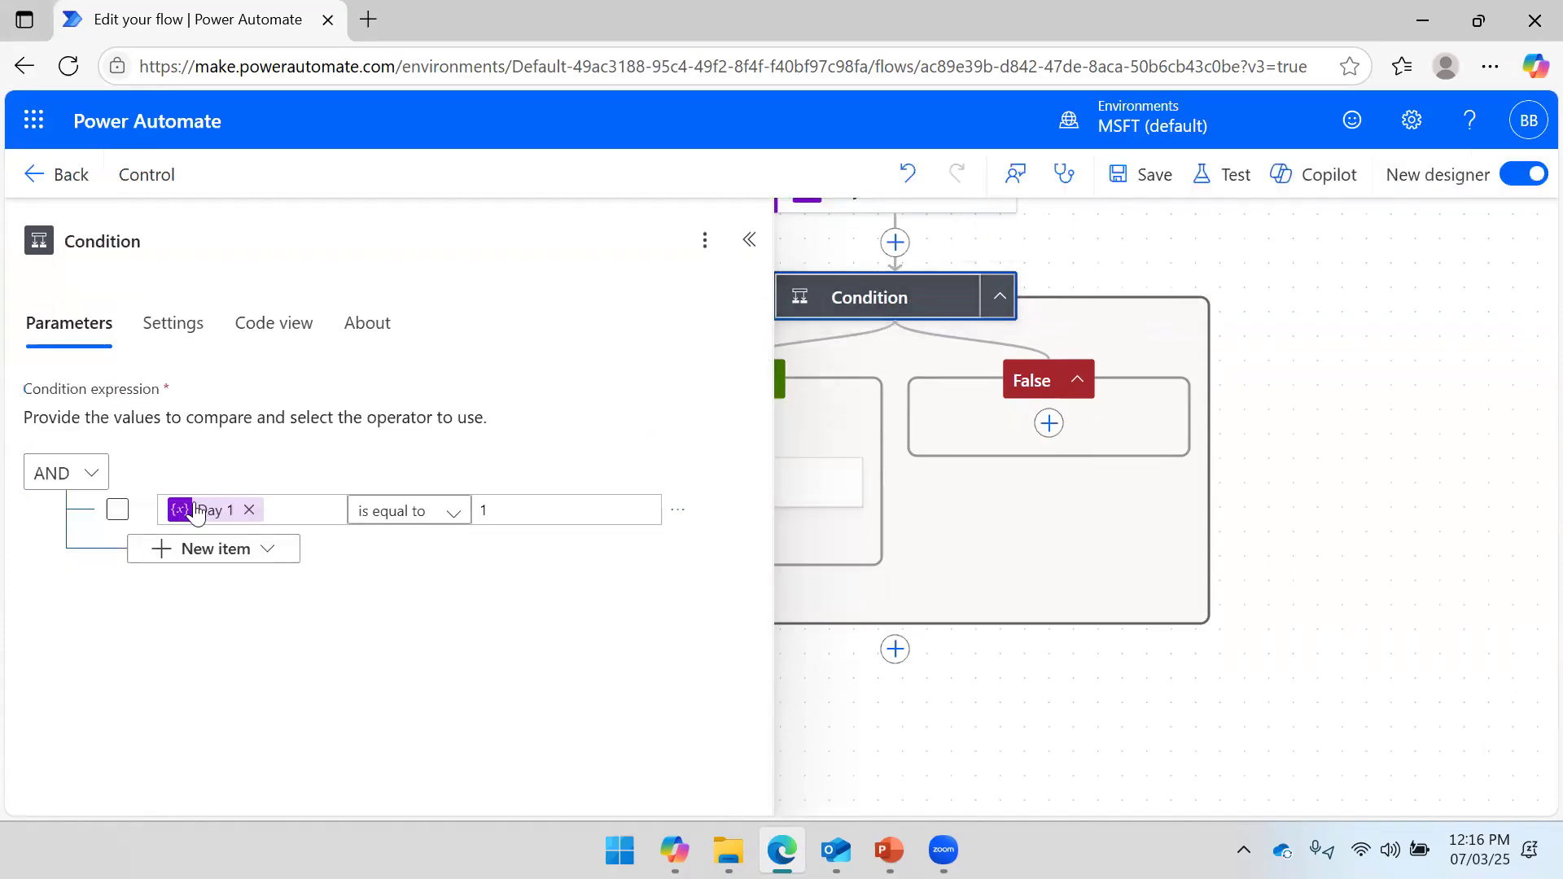
pyautogui.click(1099, 666)
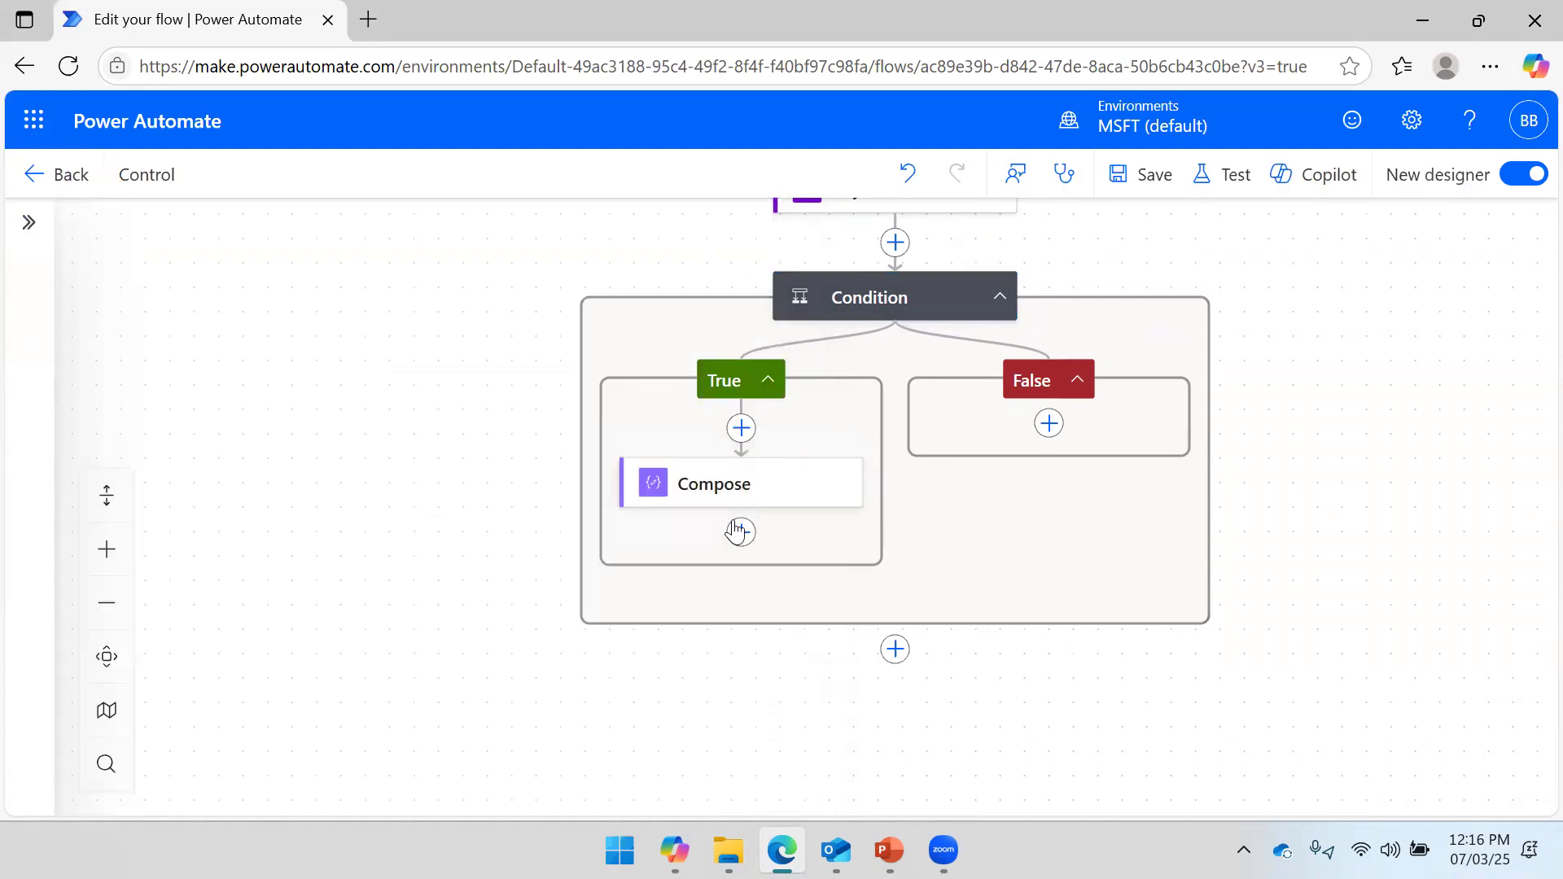
pyautogui.scroll(3, 969, 305)
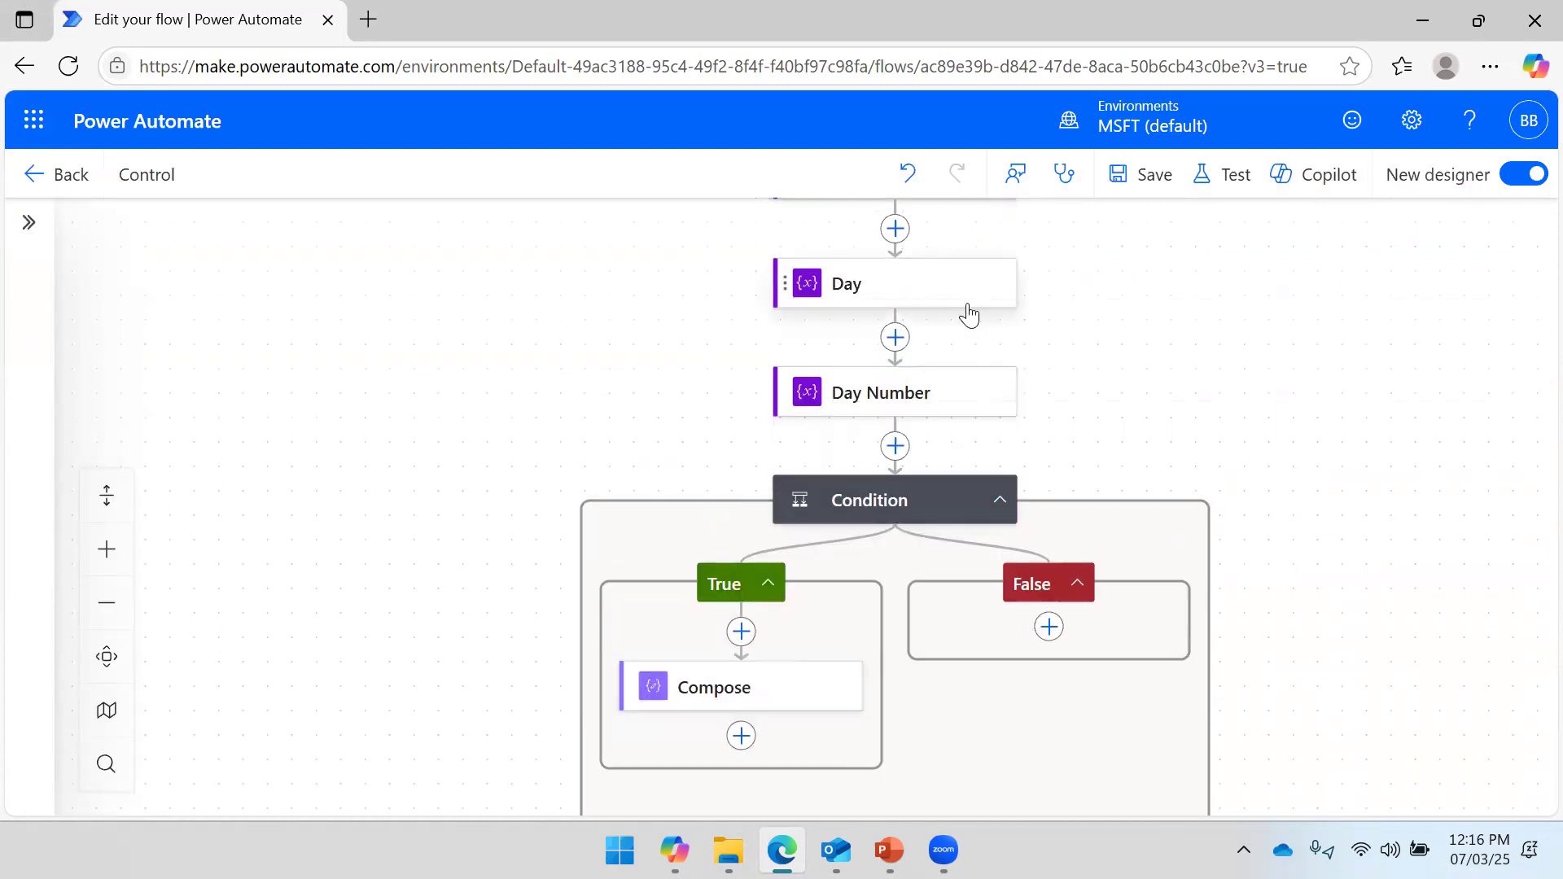
pyautogui.click(965, 302)
pyautogui.click(115, 581)
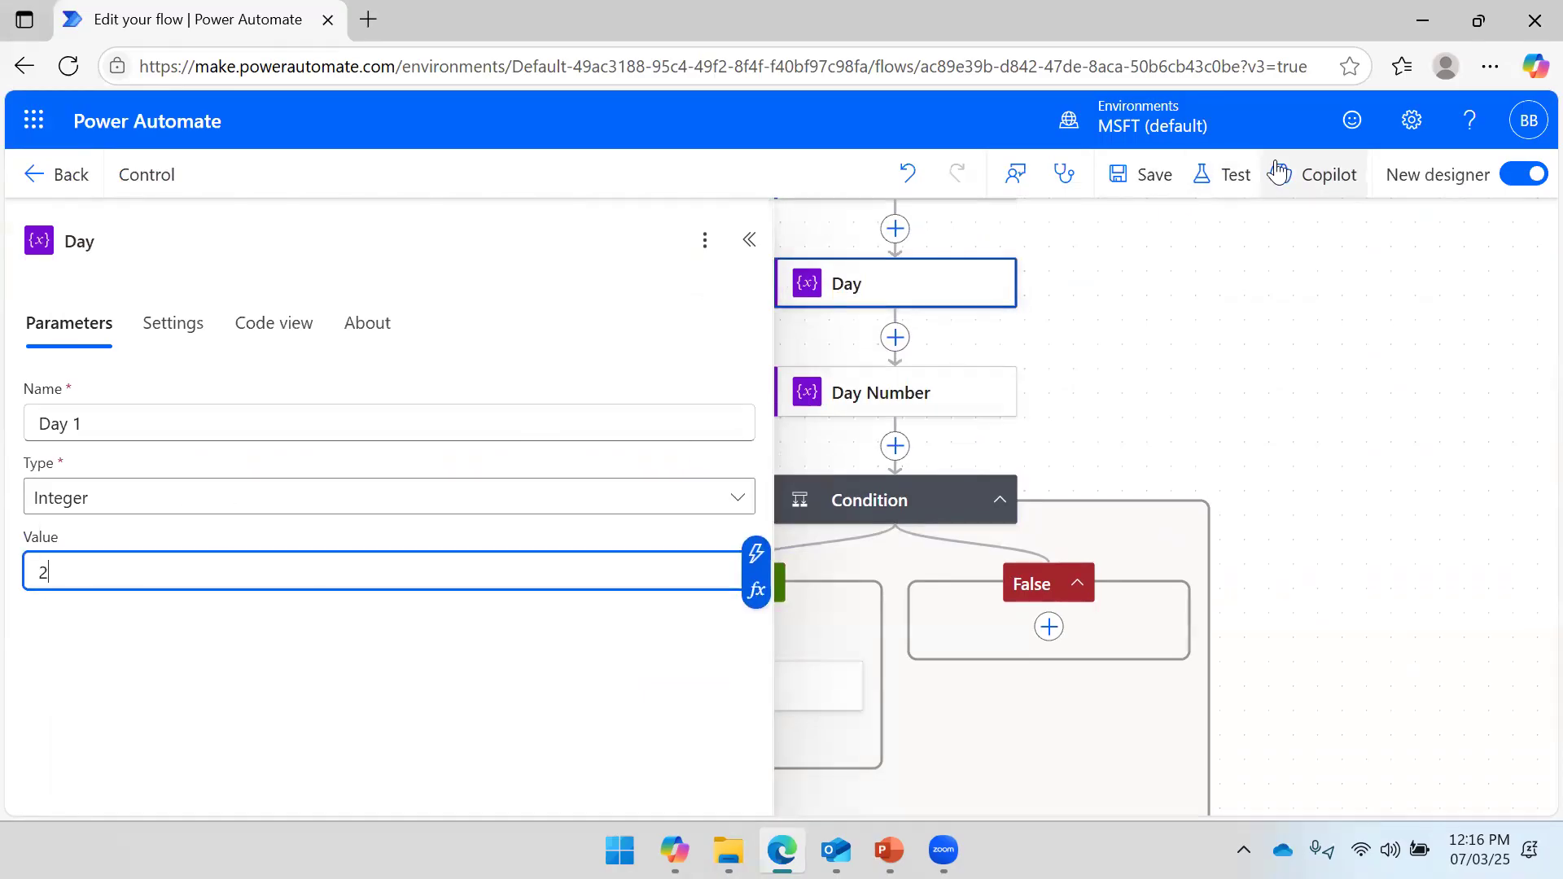
pyautogui.click(1162, 184)
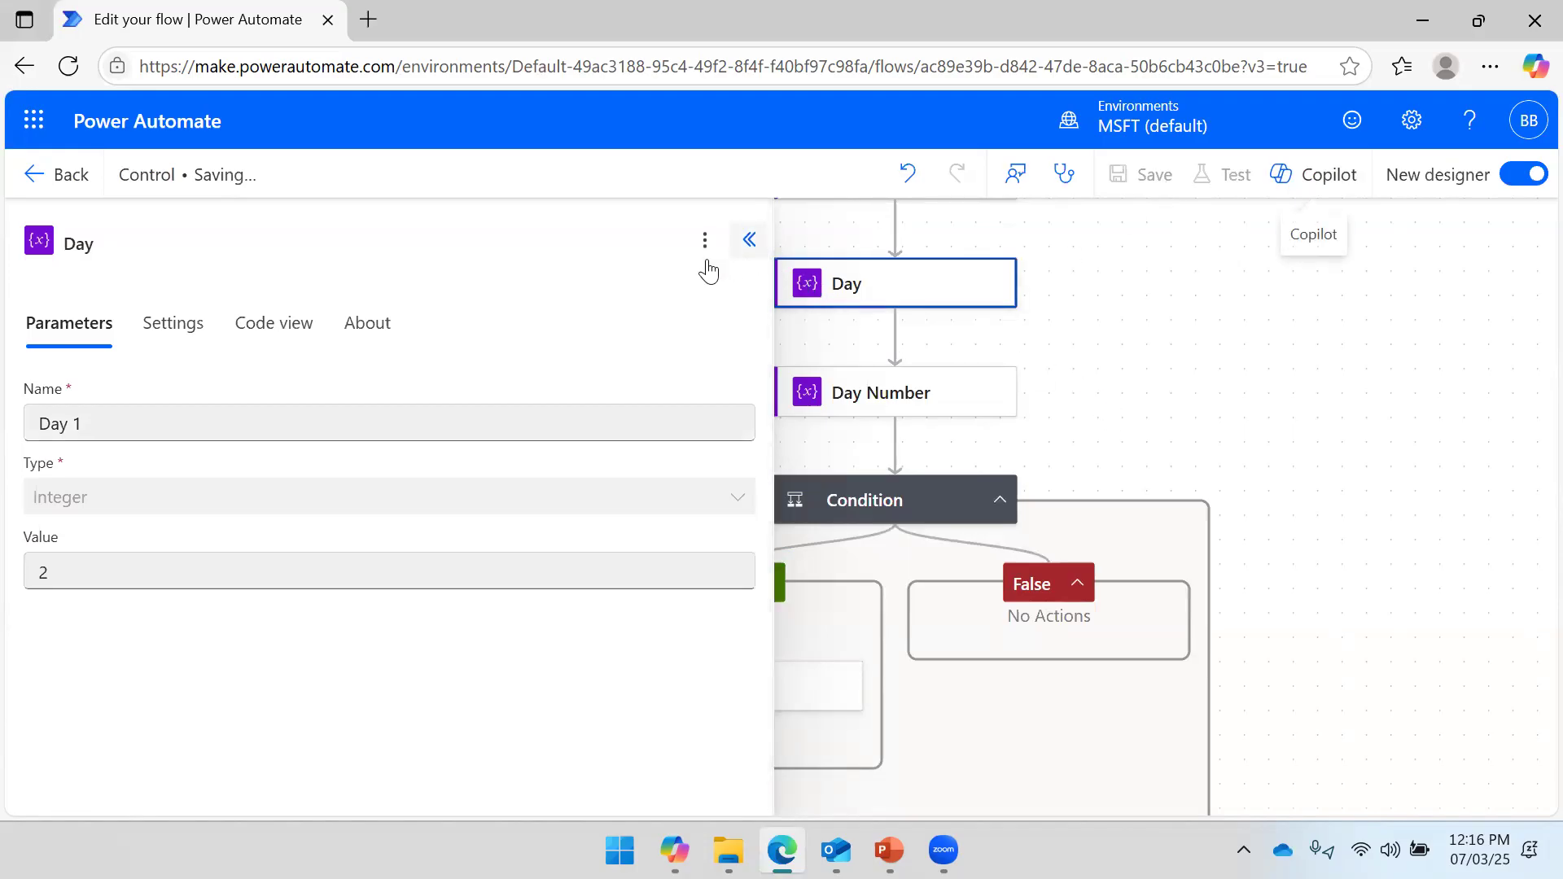
pyautogui.click(747, 285)
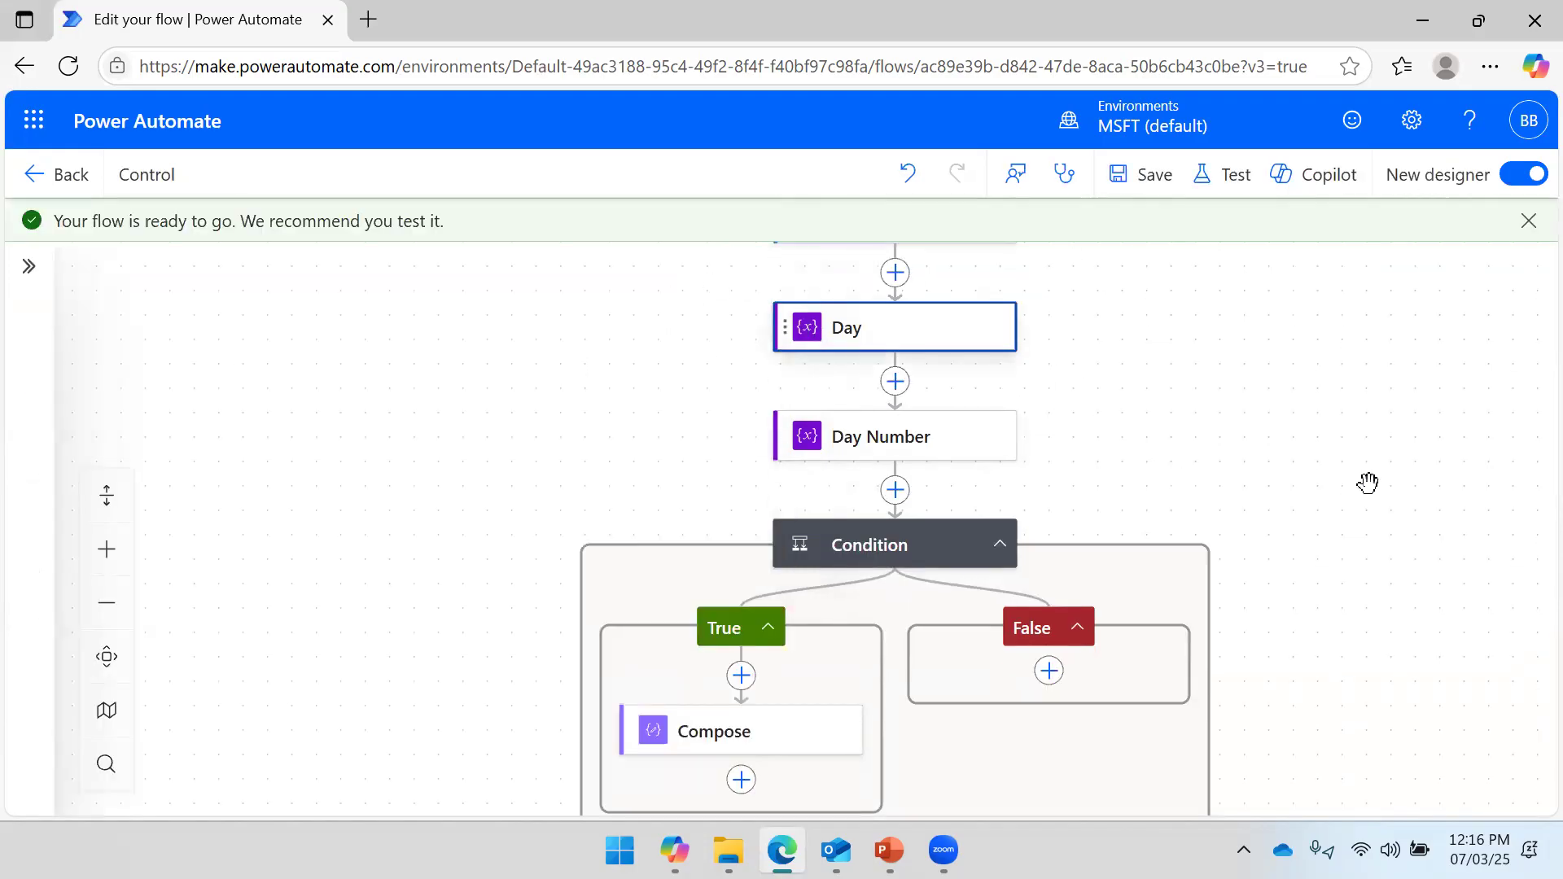
# Add a Compose data operation inside the False branch of the condition.
pyautogui.scroll(-1, 1193, 465)
pyautogui.click(1036, 584)
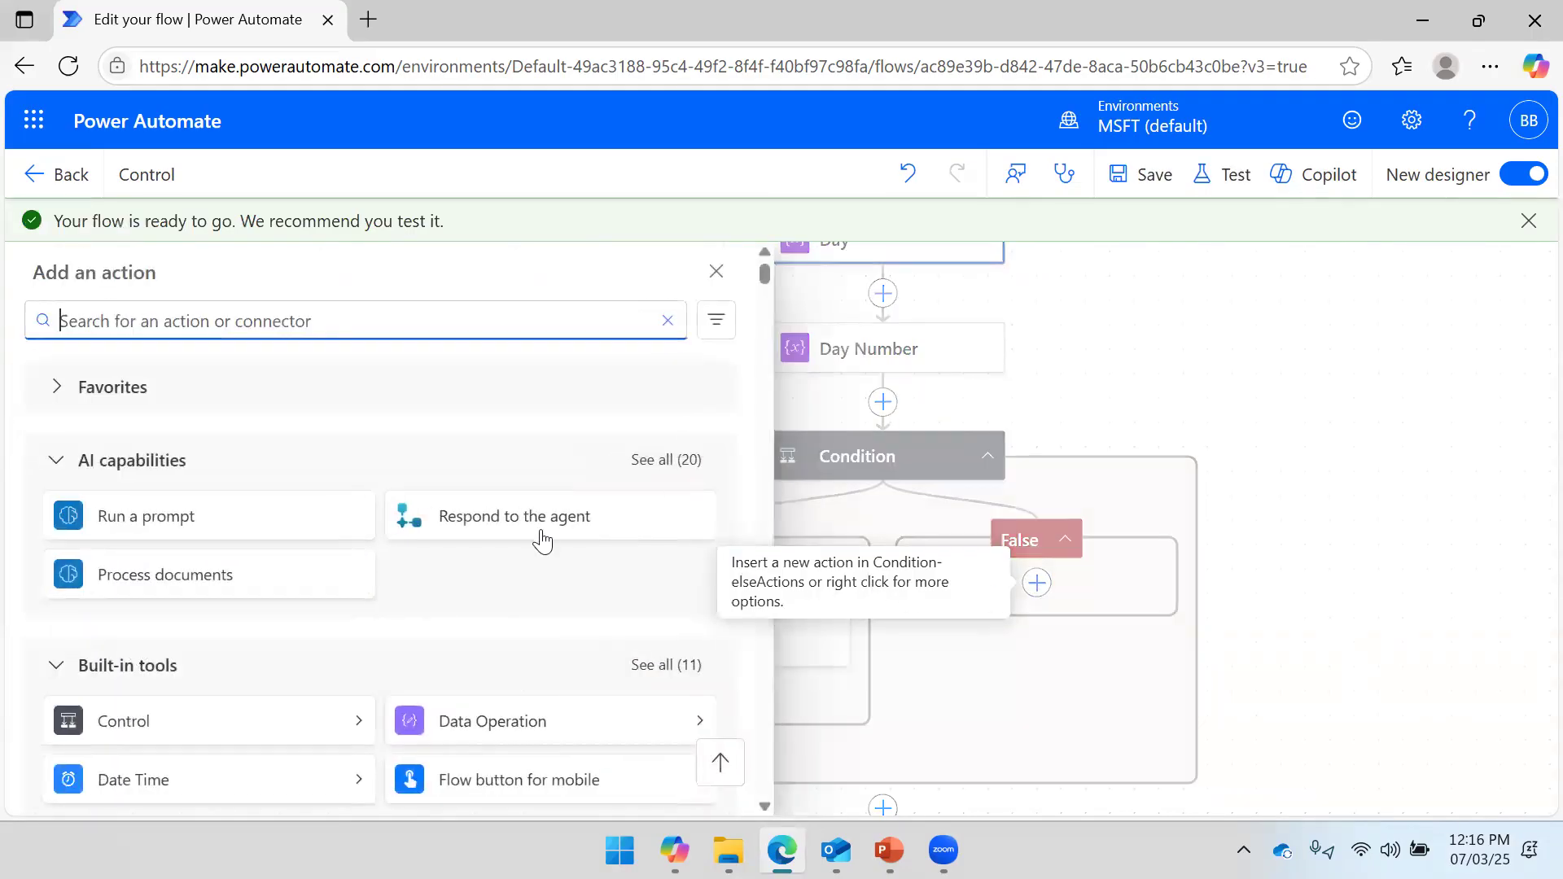
pyautogui.click(664, 720)
pyautogui.click(266, 404)
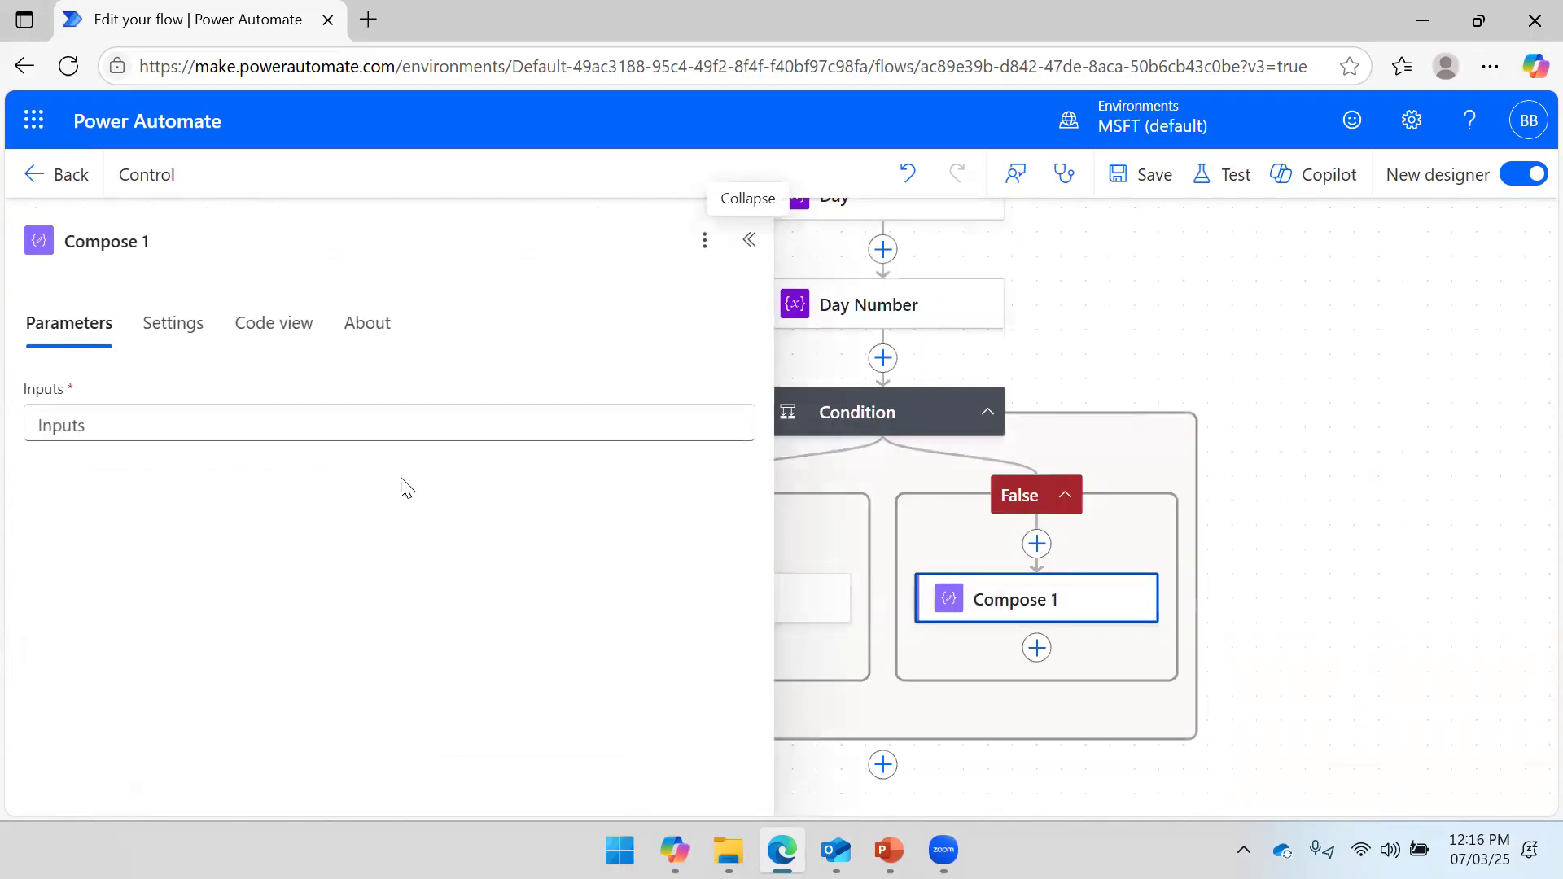
# Set the False branch's Compose inputs to the Day 1 variable and save the flow.
pyautogui.click(230, 428)
pyautogui.click(757, 404)
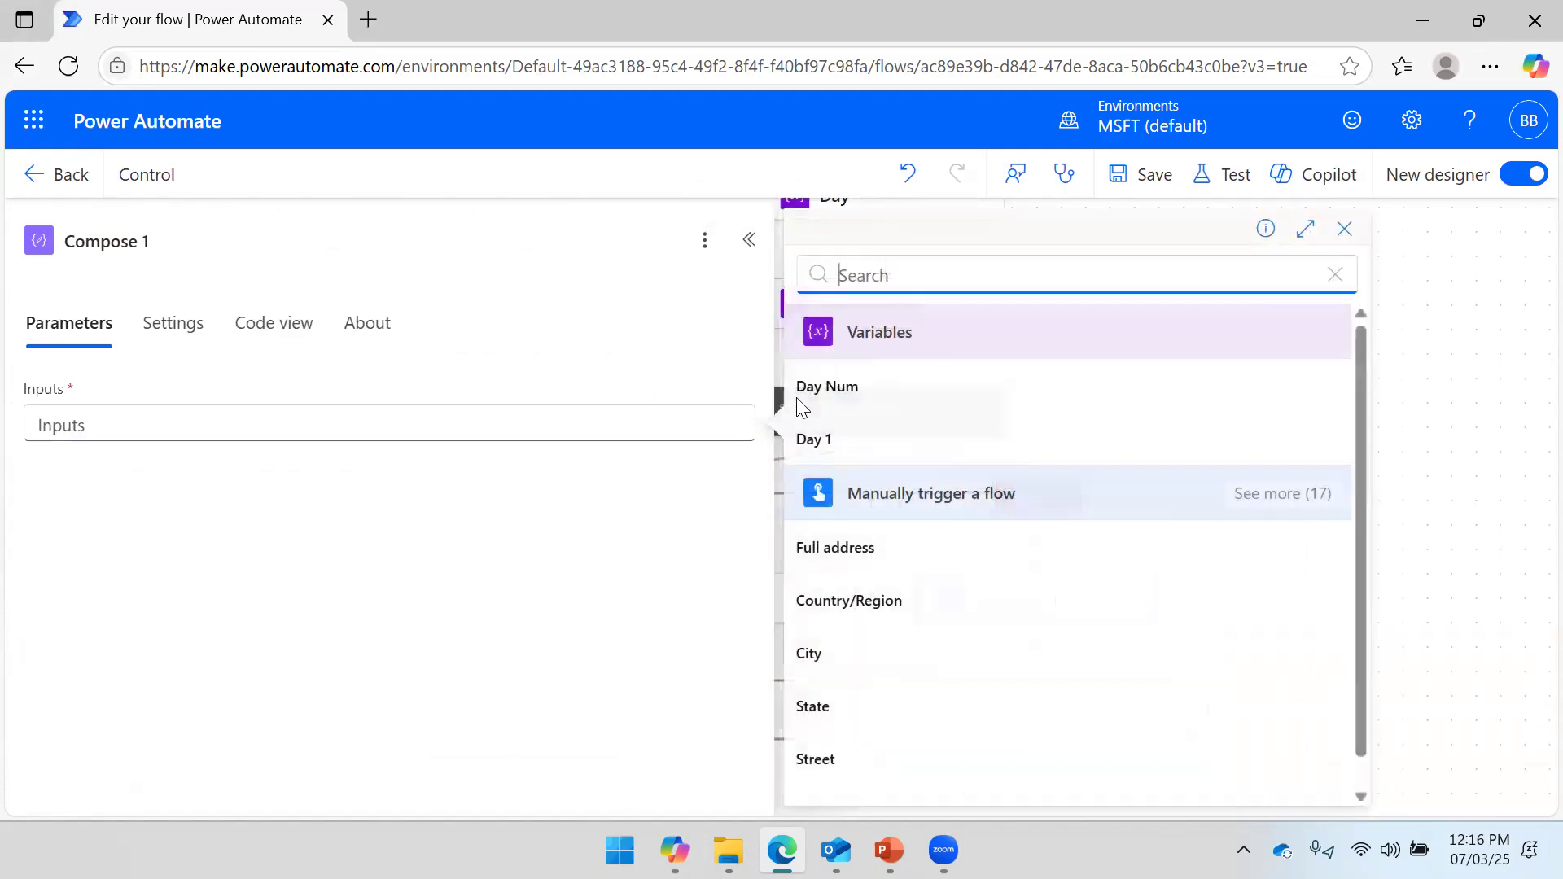
pyautogui.click(878, 441)
pyautogui.click(1148, 174)
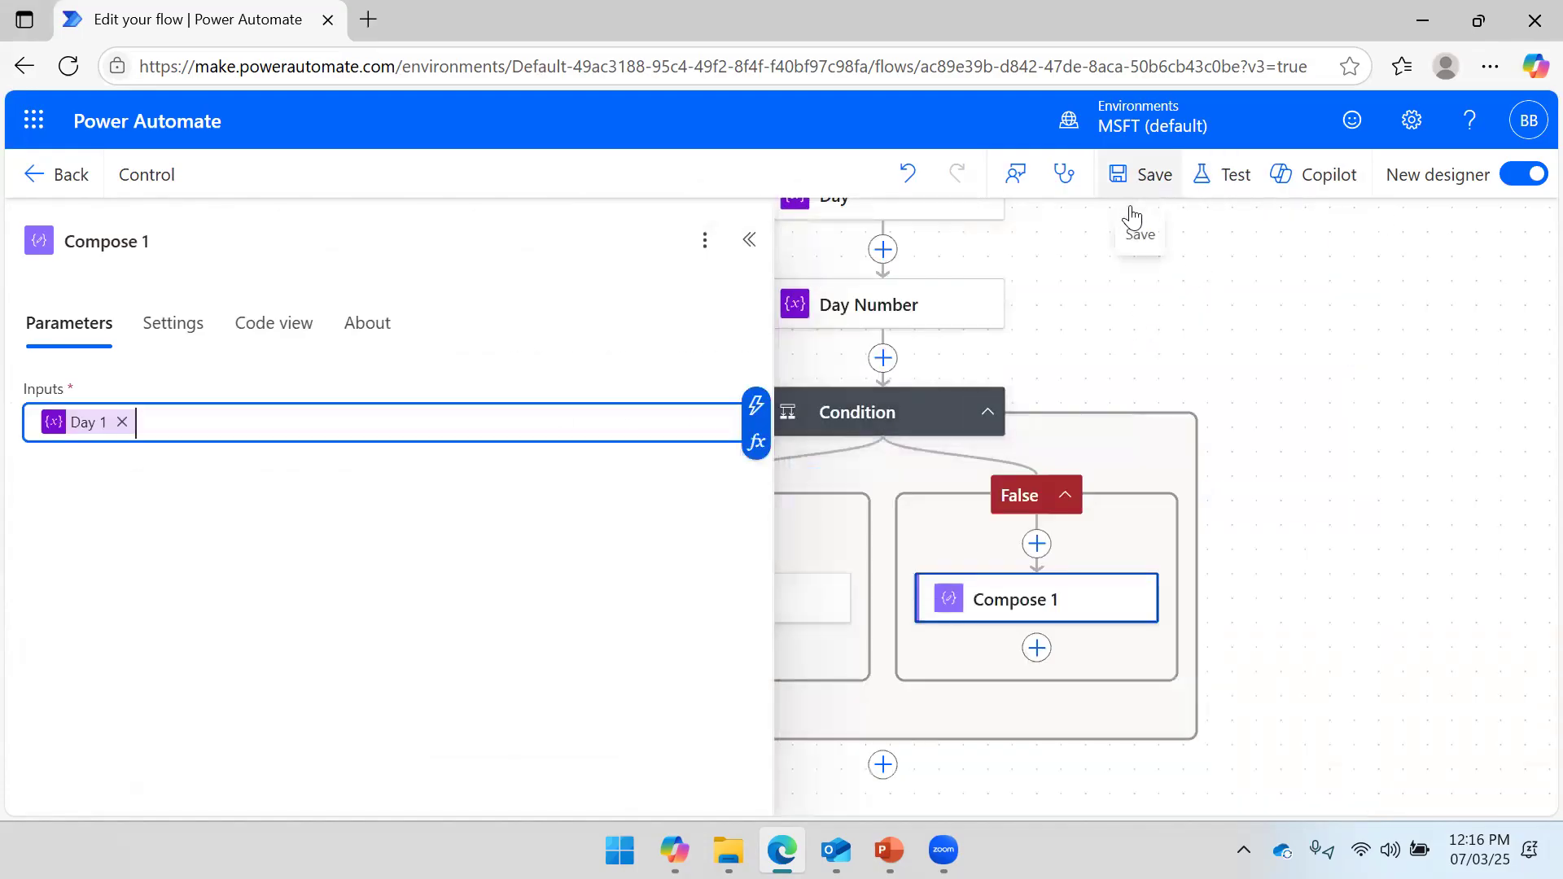
pyautogui.click(749, 239)
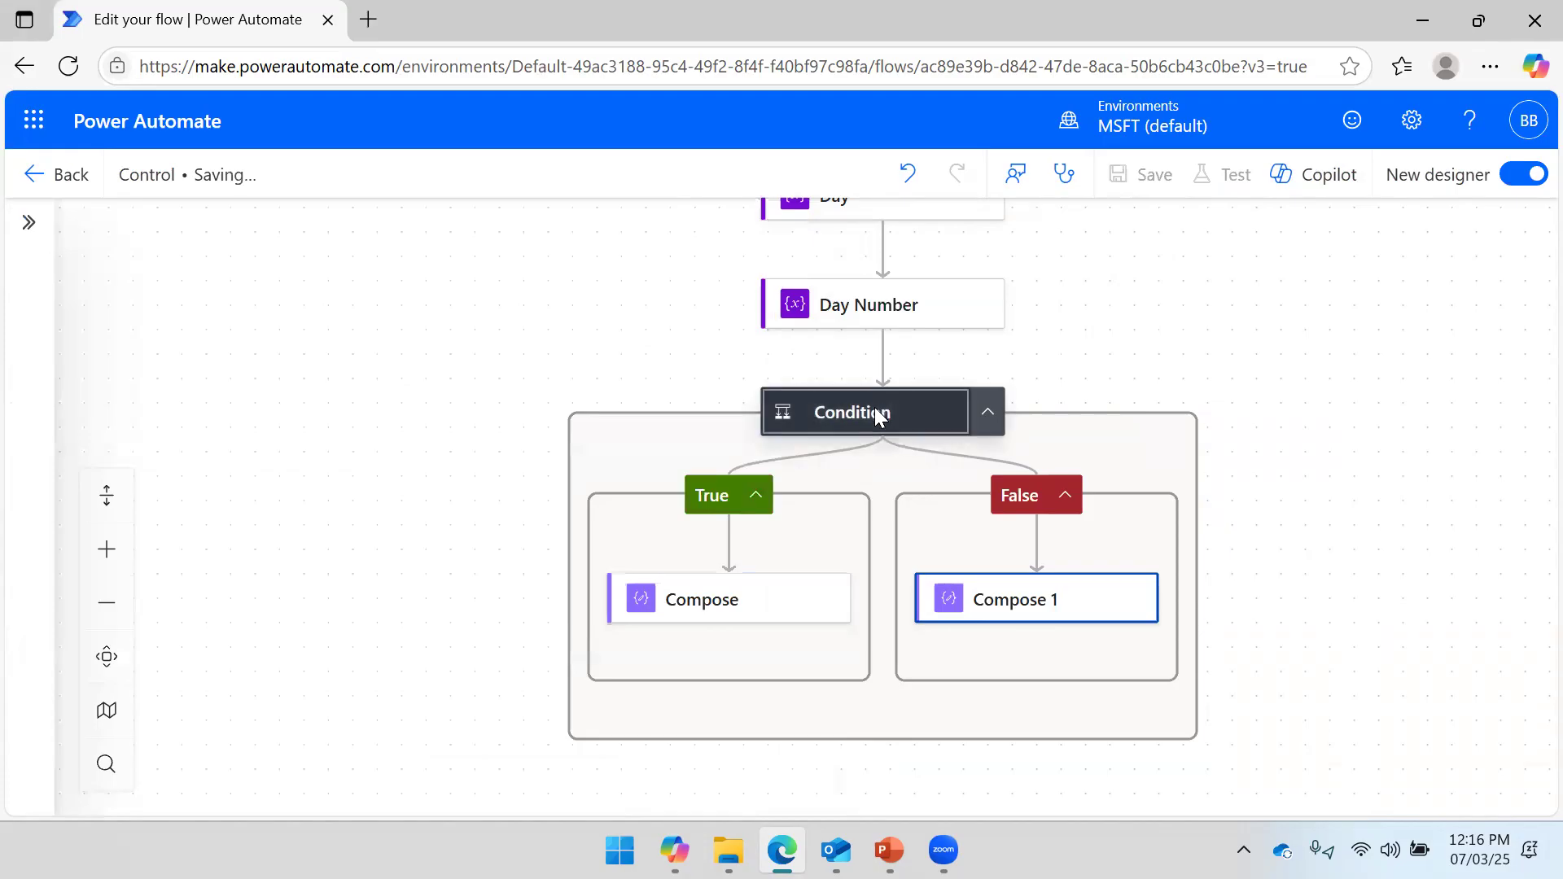
pyautogui.click(875, 409)
pyautogui.click(743, 287)
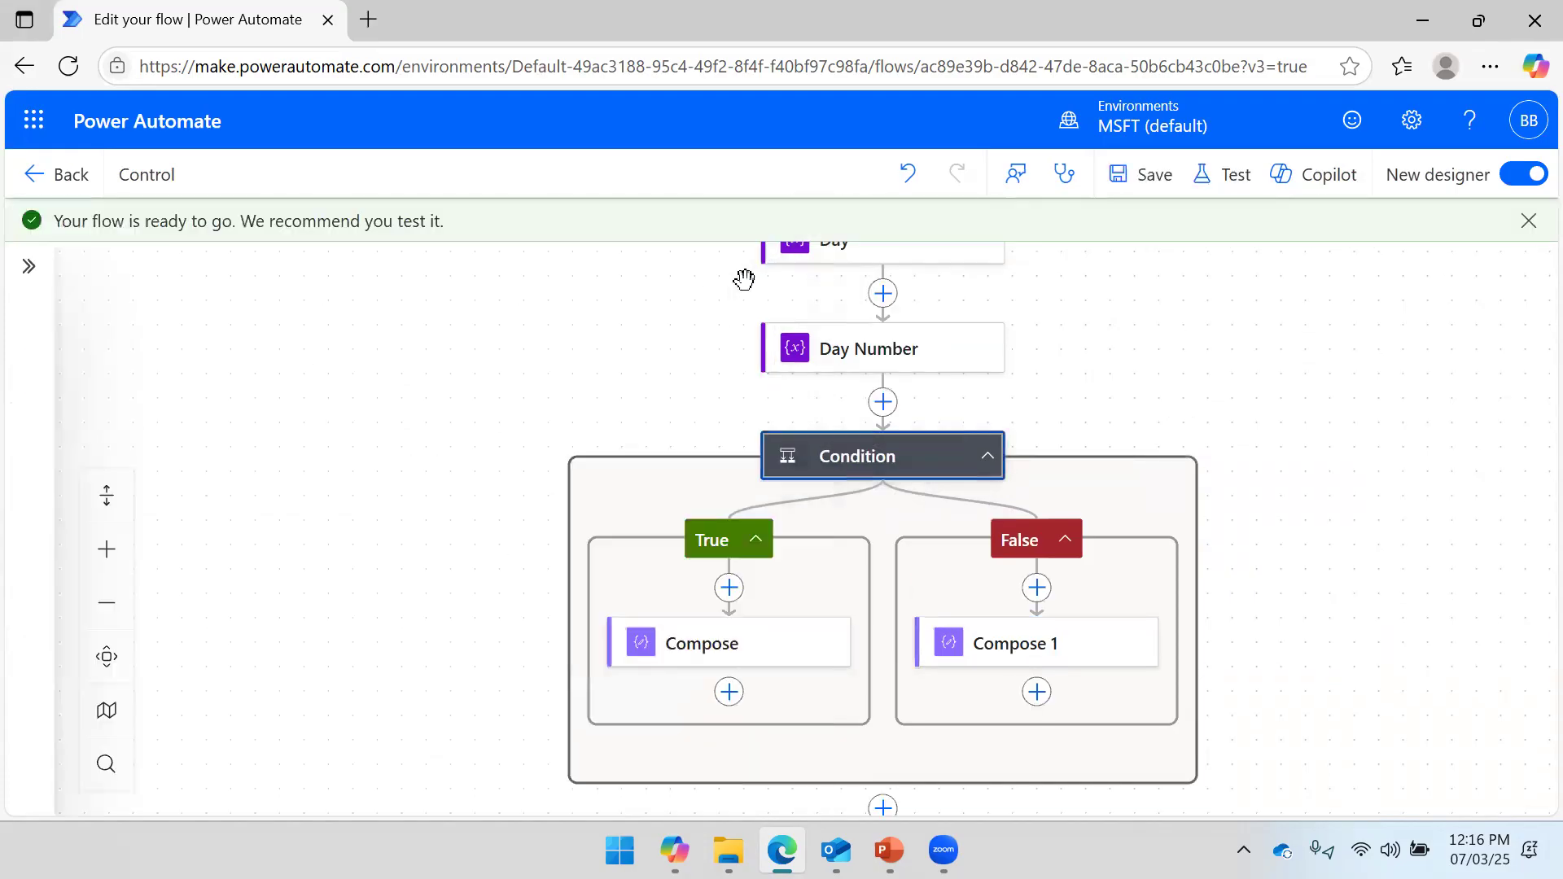
# Test the updated Control flow manually and close the run dialog once the run has started.
pyautogui.scroll(-2, 1223, 333)
pyautogui.scroll(-1, 1431, 339)
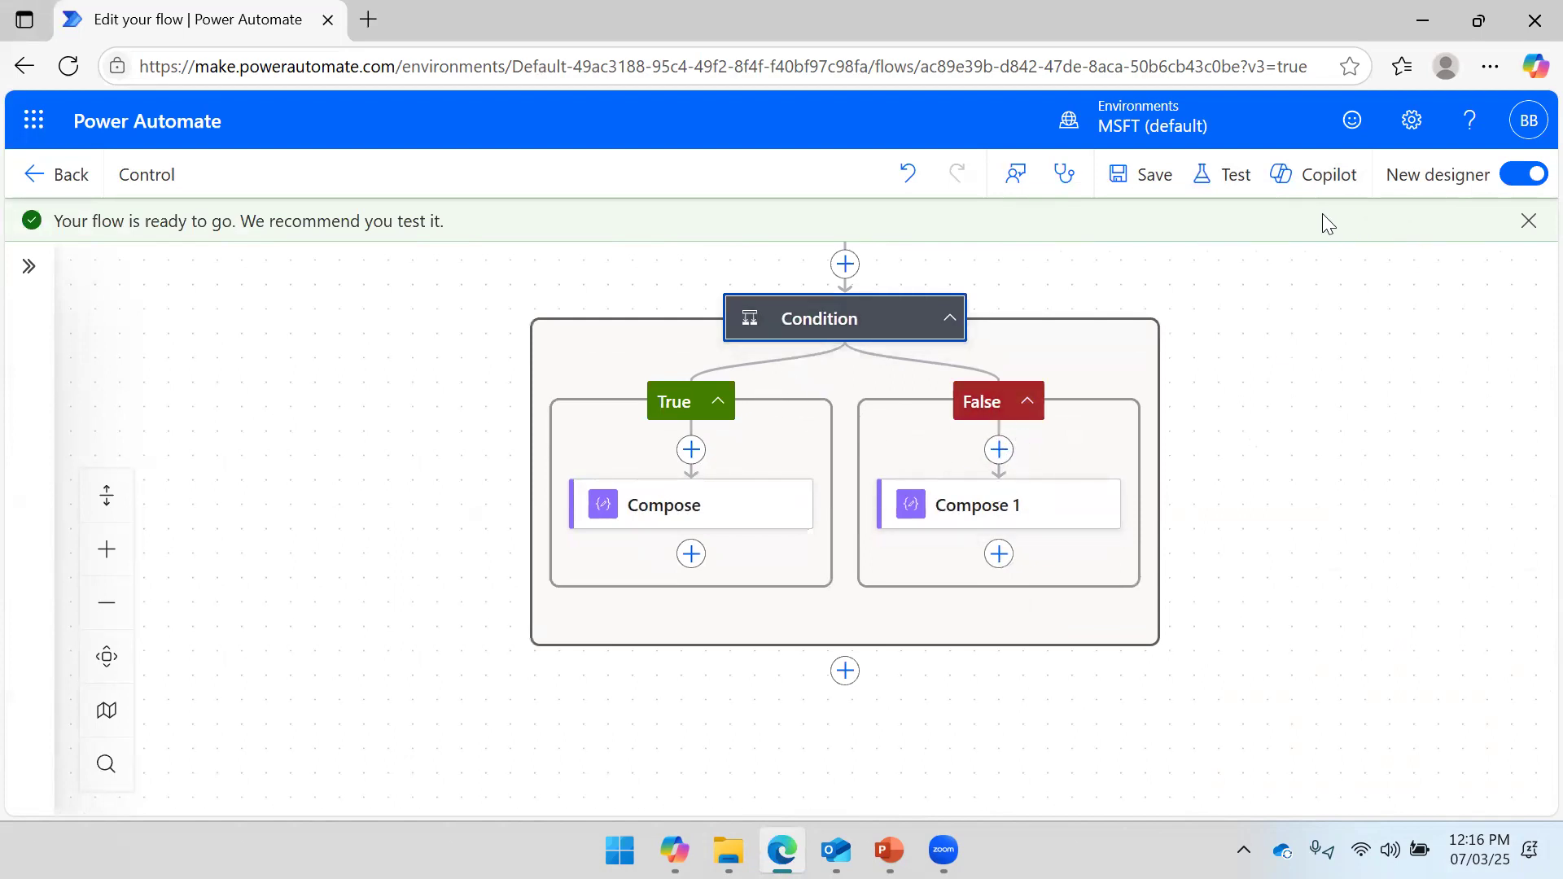
pyautogui.click(1194, 173)
pyautogui.click(1174, 274)
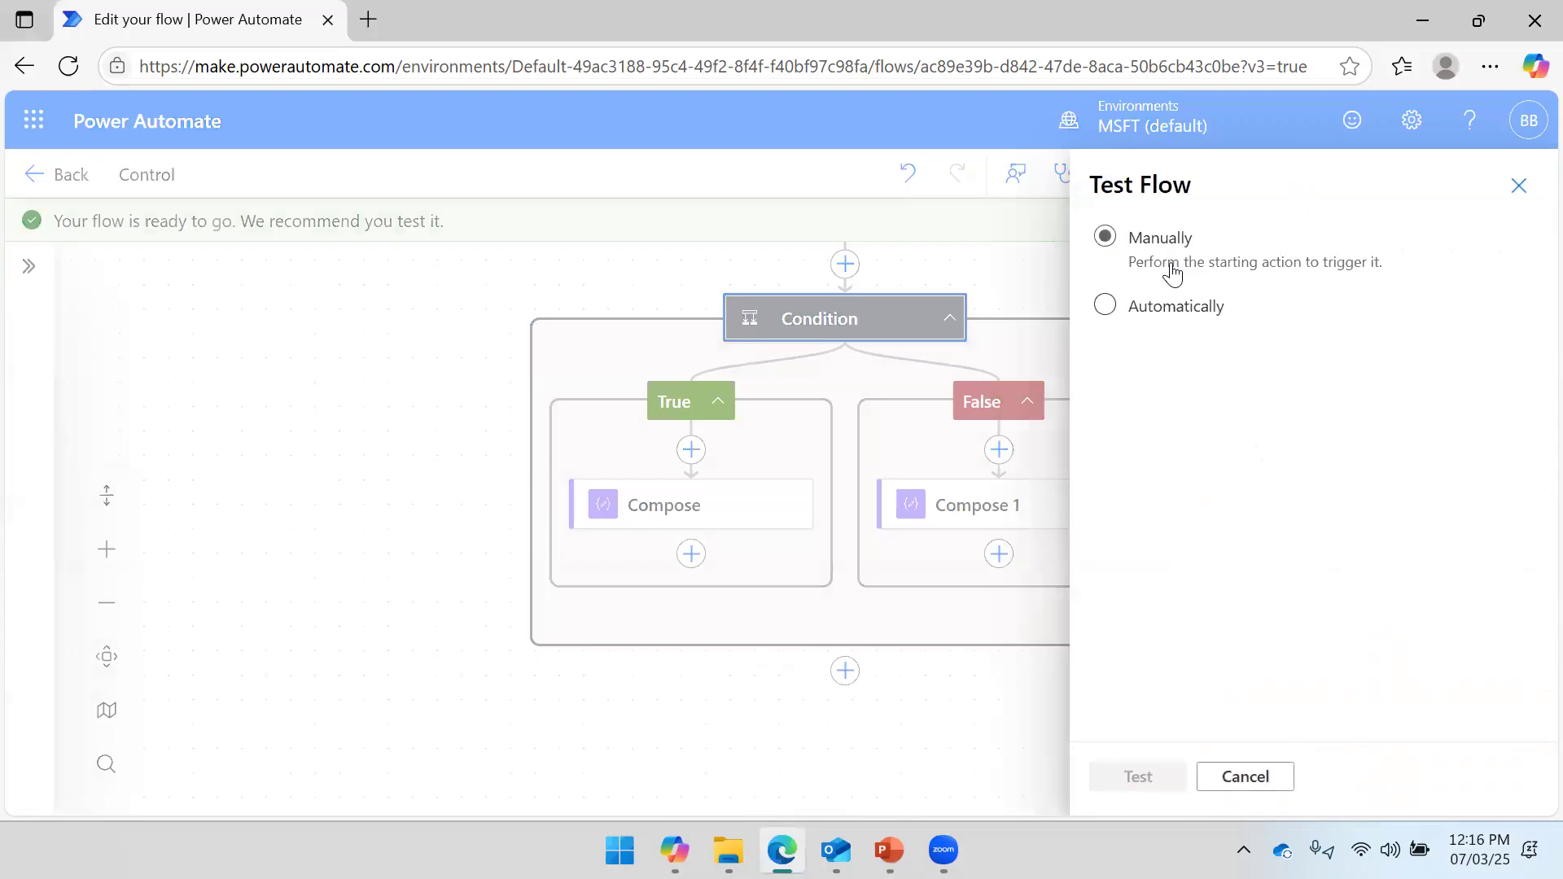
pyautogui.click(1138, 778)
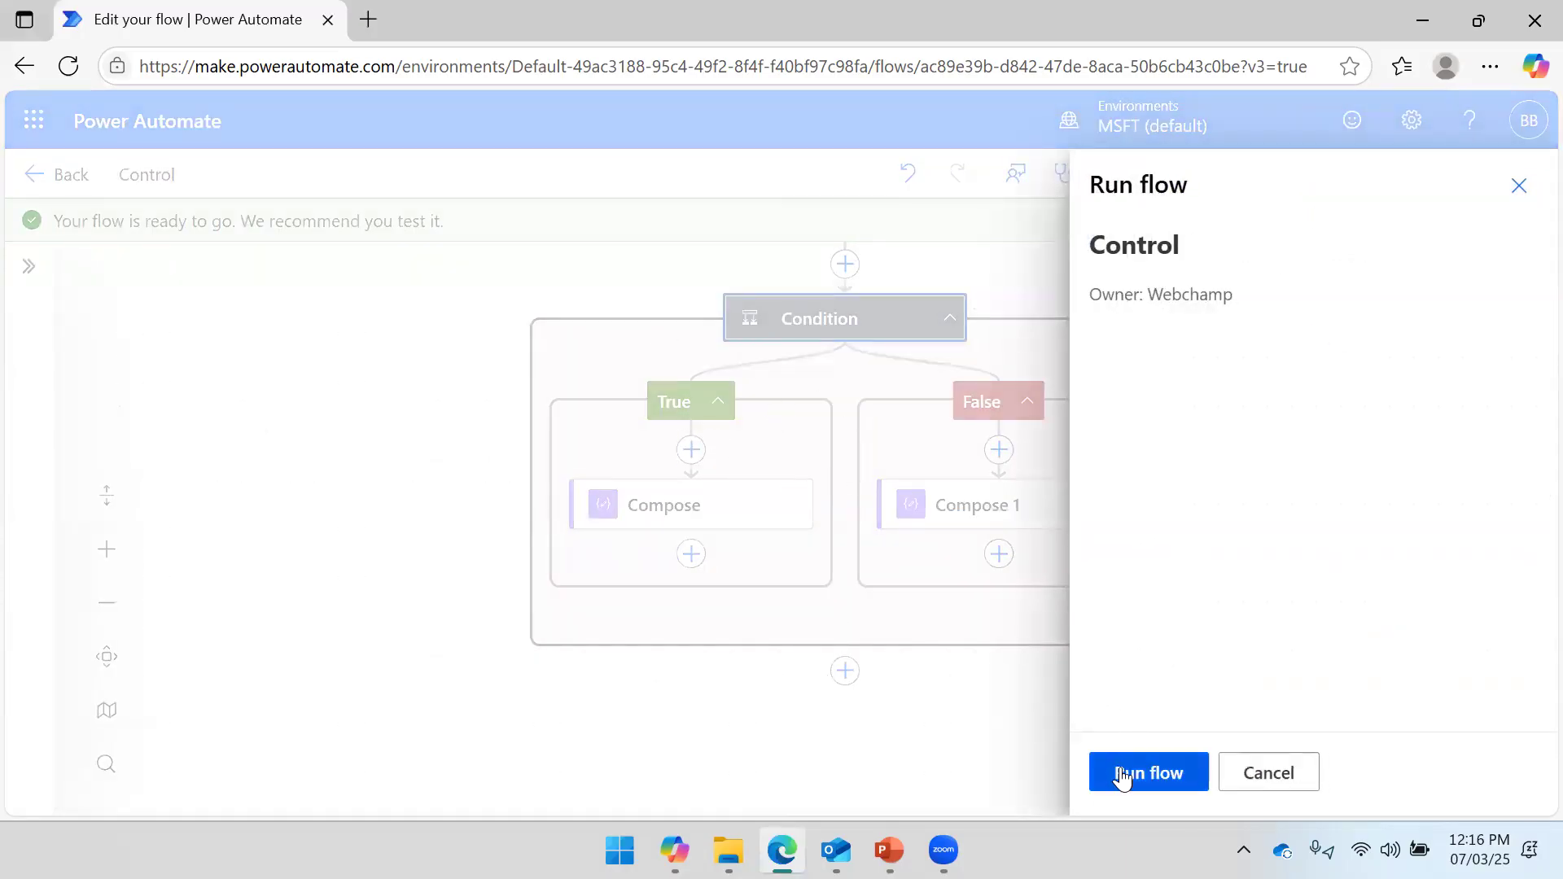
pyautogui.click(1124, 777)
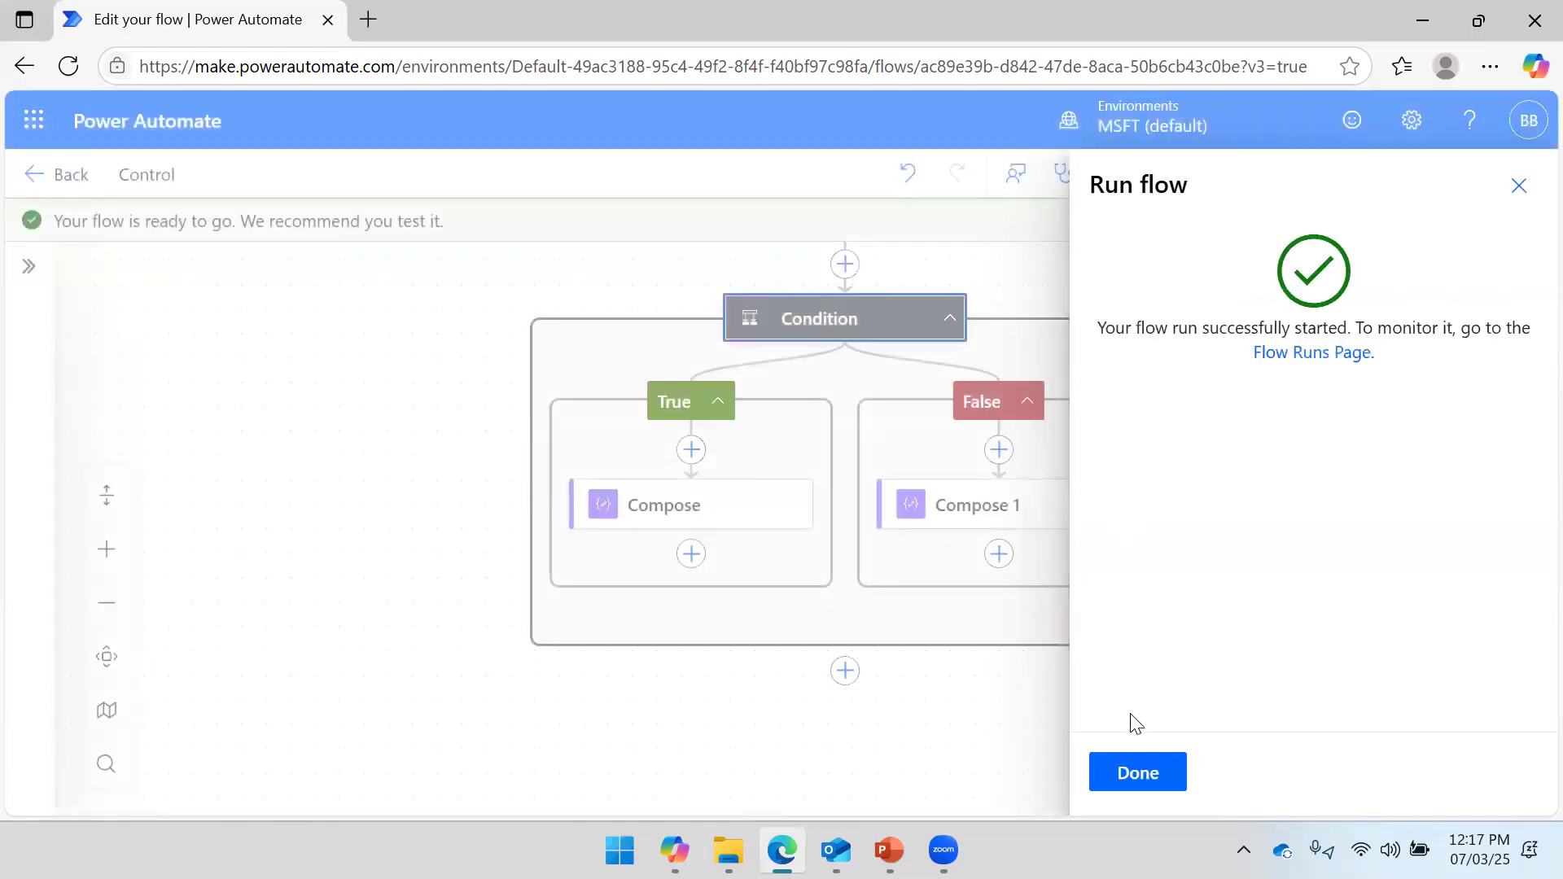
pyautogui.click(1133, 772)
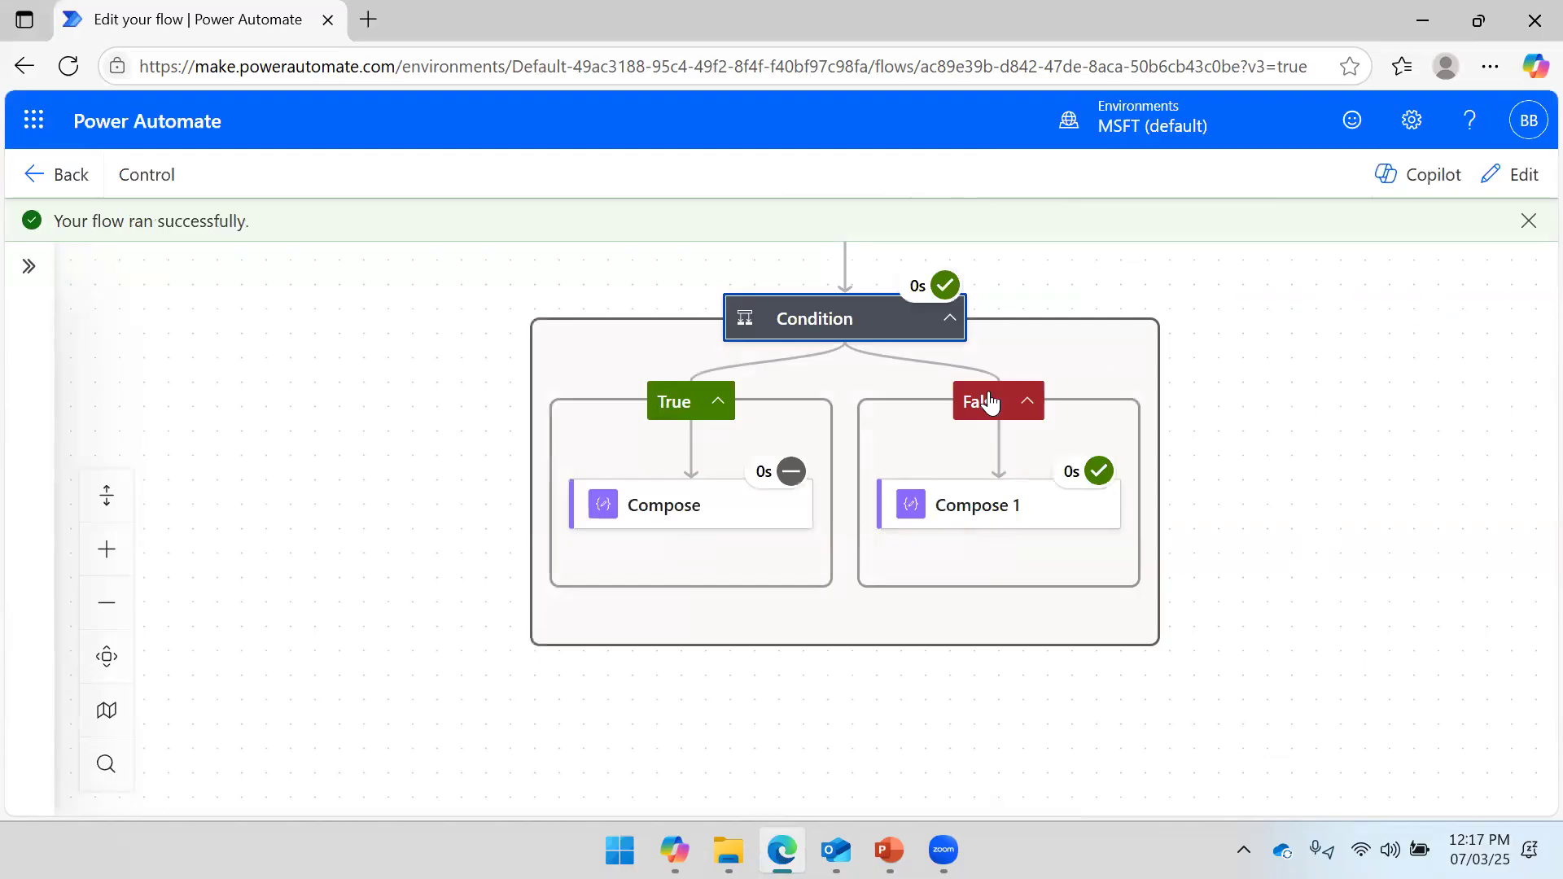
# Review the flow's run path and examine the Condition action's expression result.
pyautogui.moveTo(1387, 404); pyautogui.dragTo(1232, 649)
pyautogui.moveTo(977, 313); pyautogui.dragTo(965, 421)
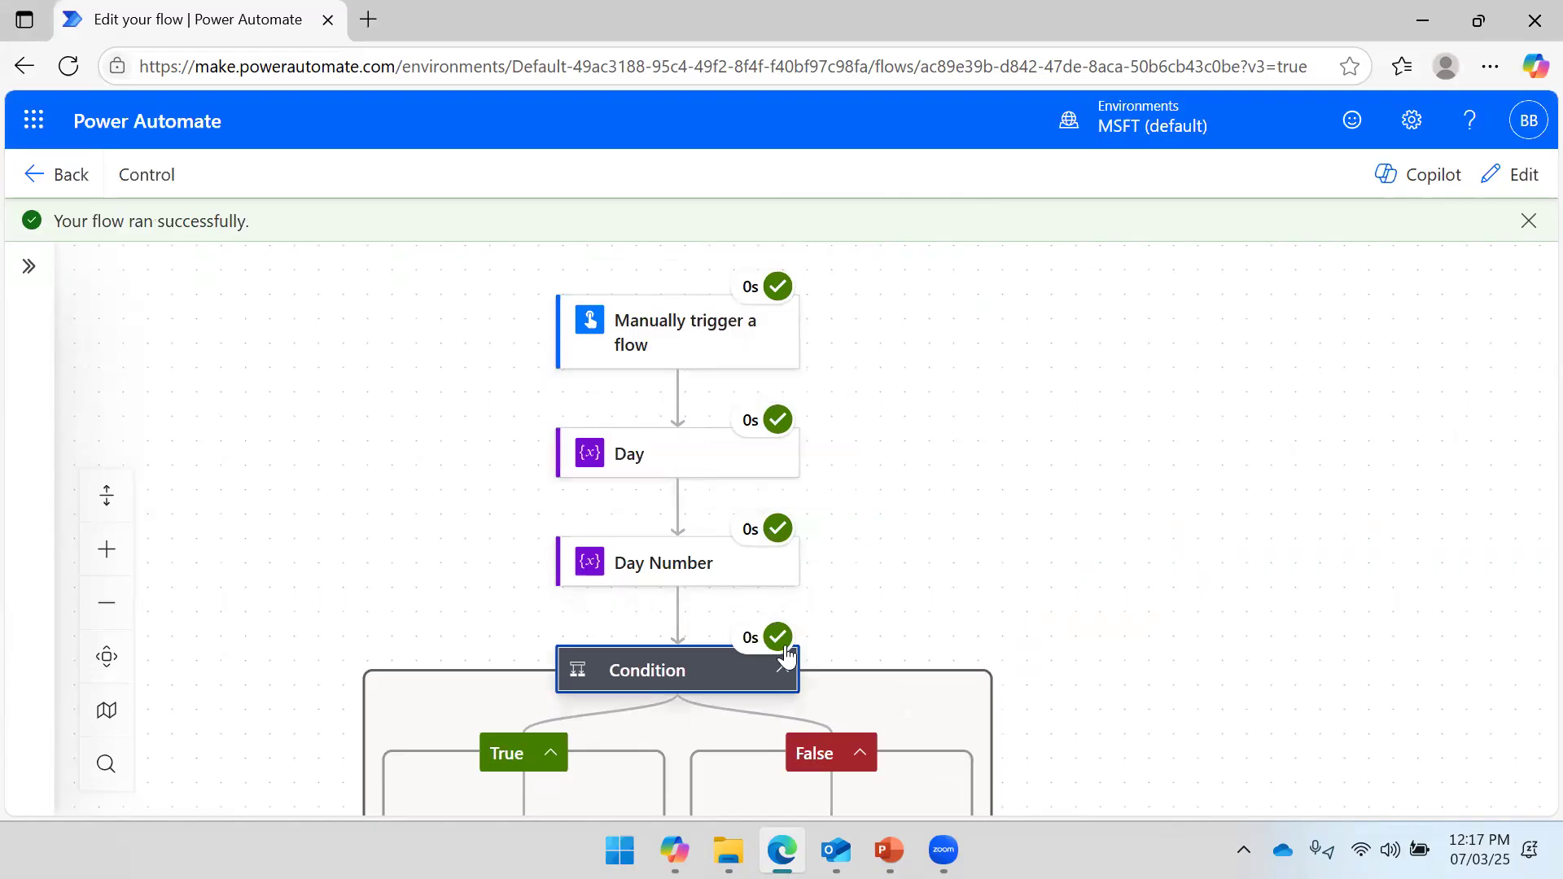
pyautogui.moveTo(1058, 409); pyautogui.dragTo(1113, 310)
pyautogui.scroll(-2, 1113, 311)
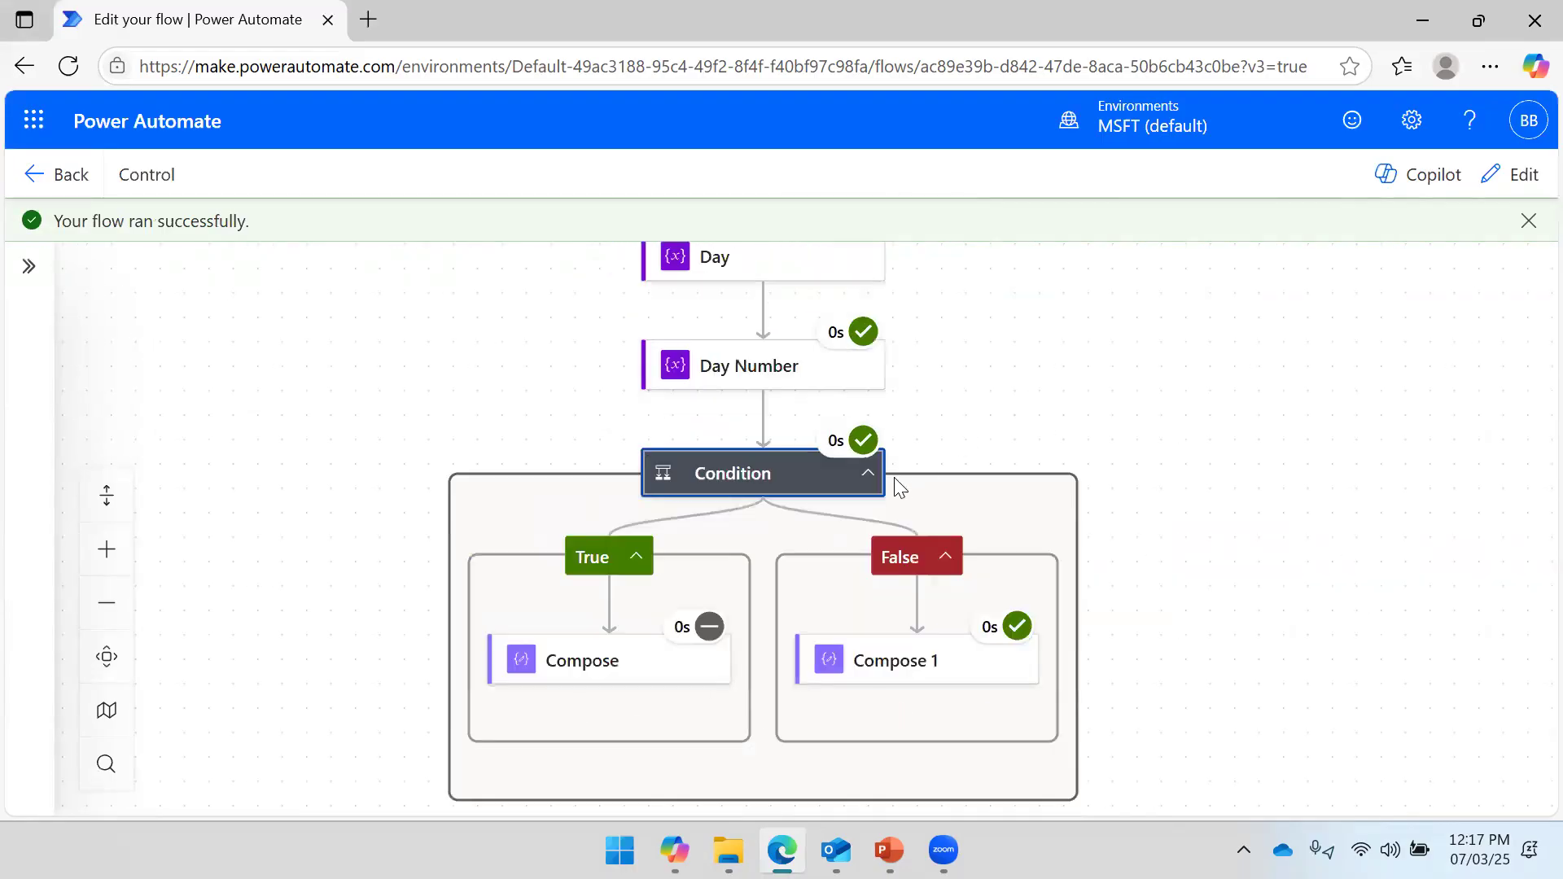
pyautogui.click(819, 472)
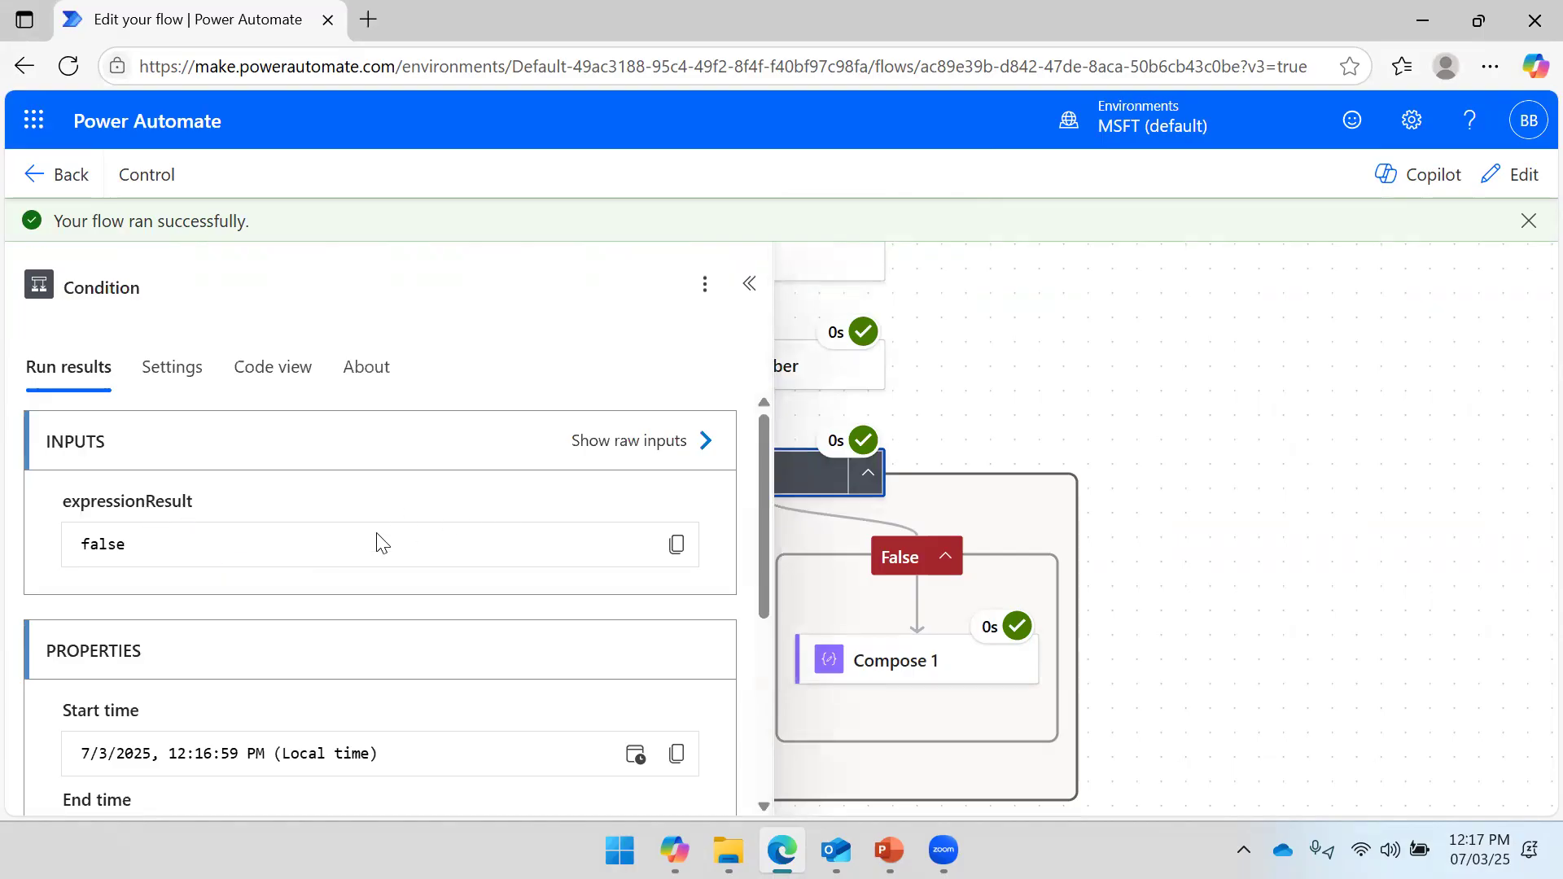
pyautogui.click(1158, 396)
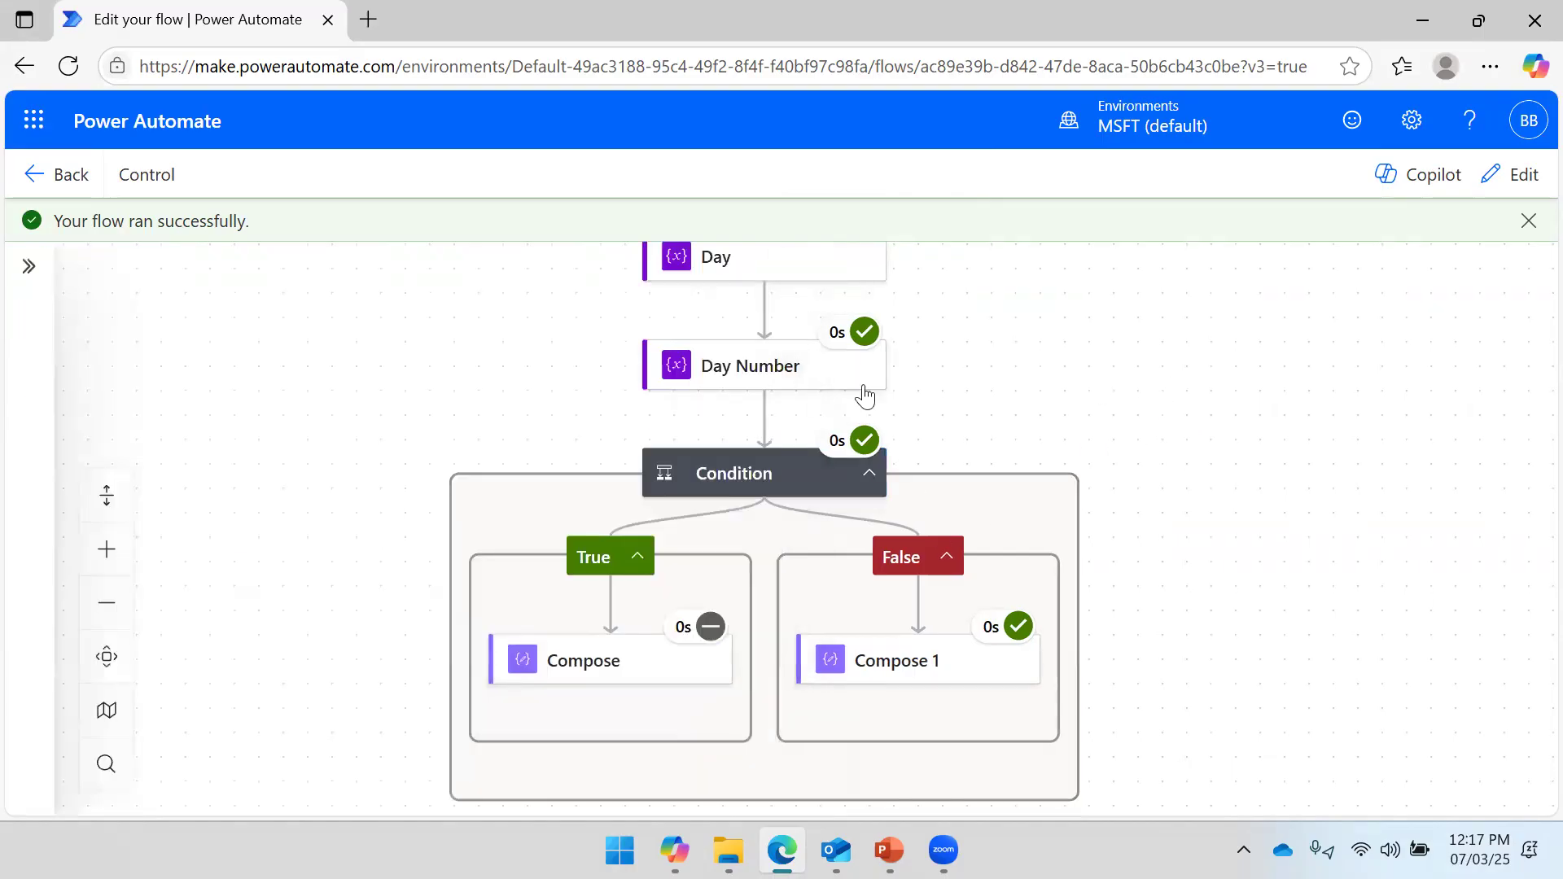
# Compare the run results of the Compose actions in the False and True branches.
pyautogui.click(921, 660)
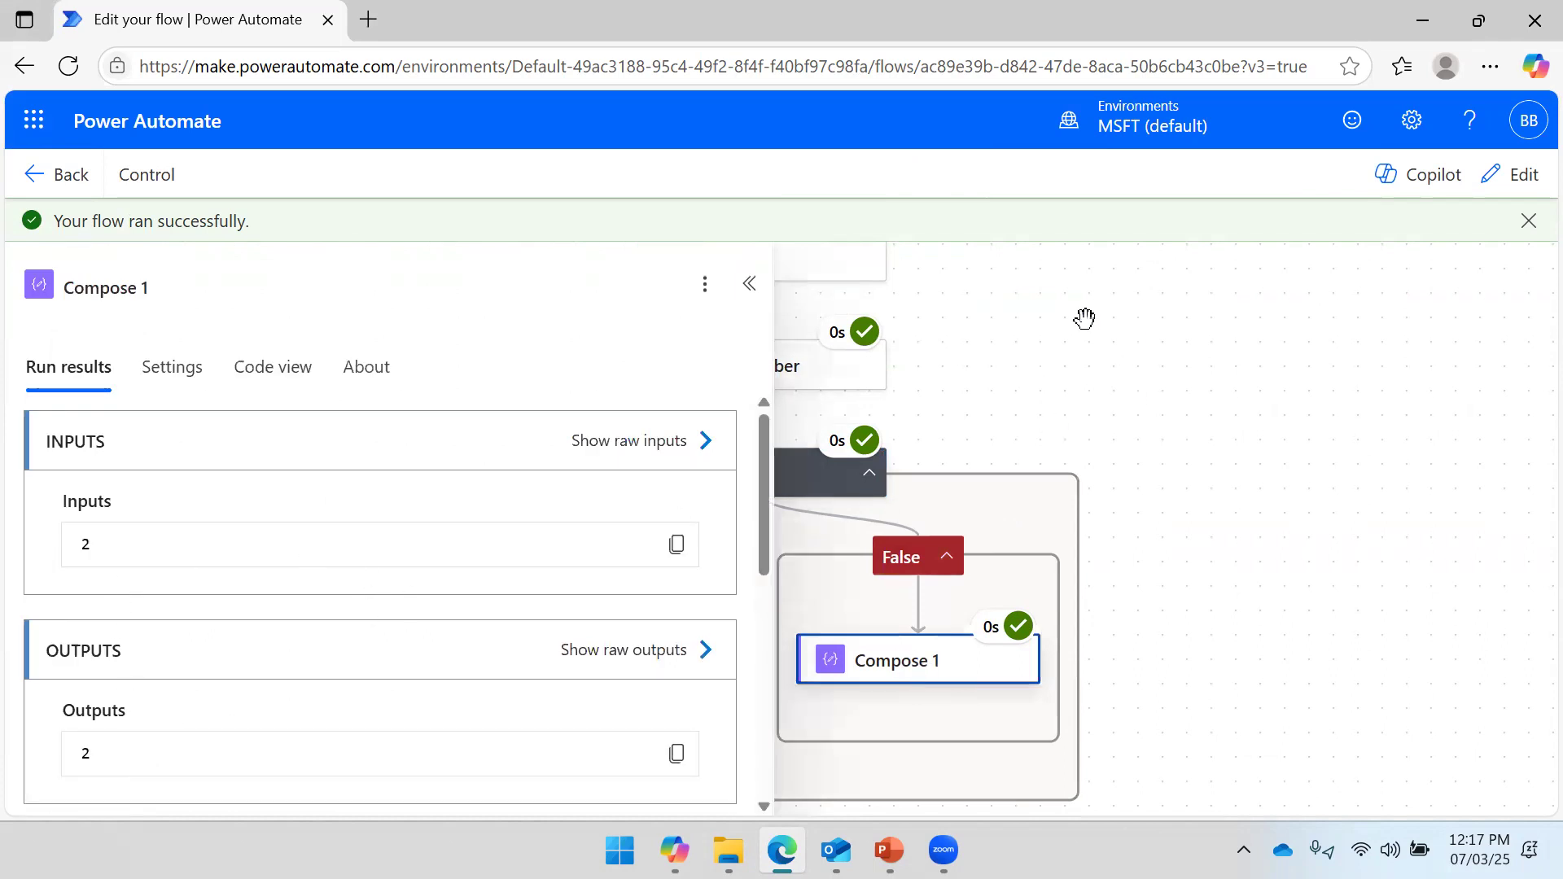
pyautogui.click(748, 285)
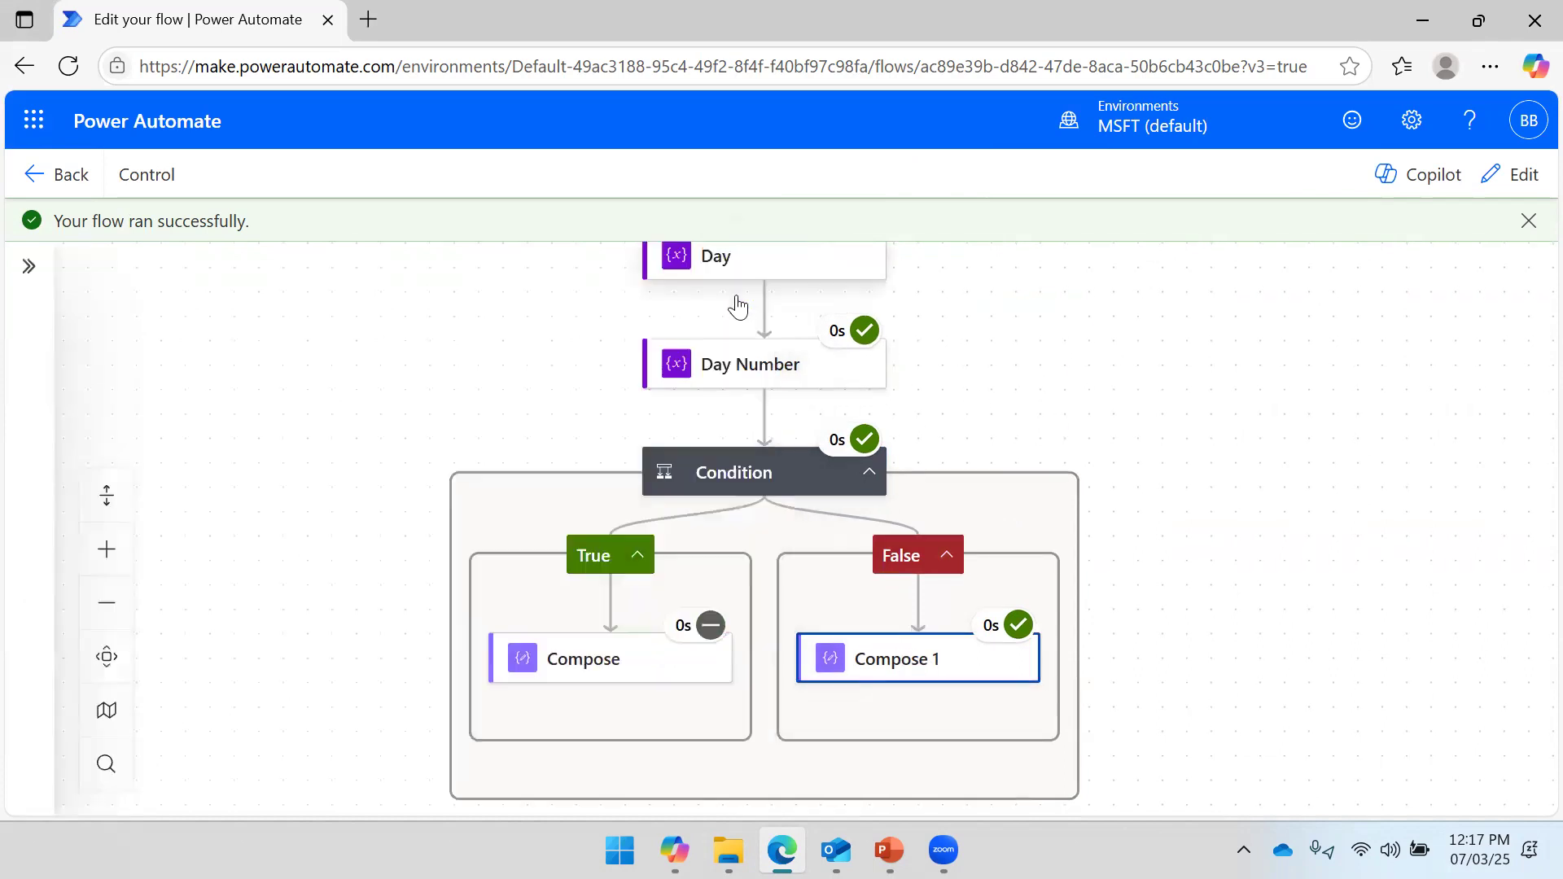
pyautogui.click(609, 659)
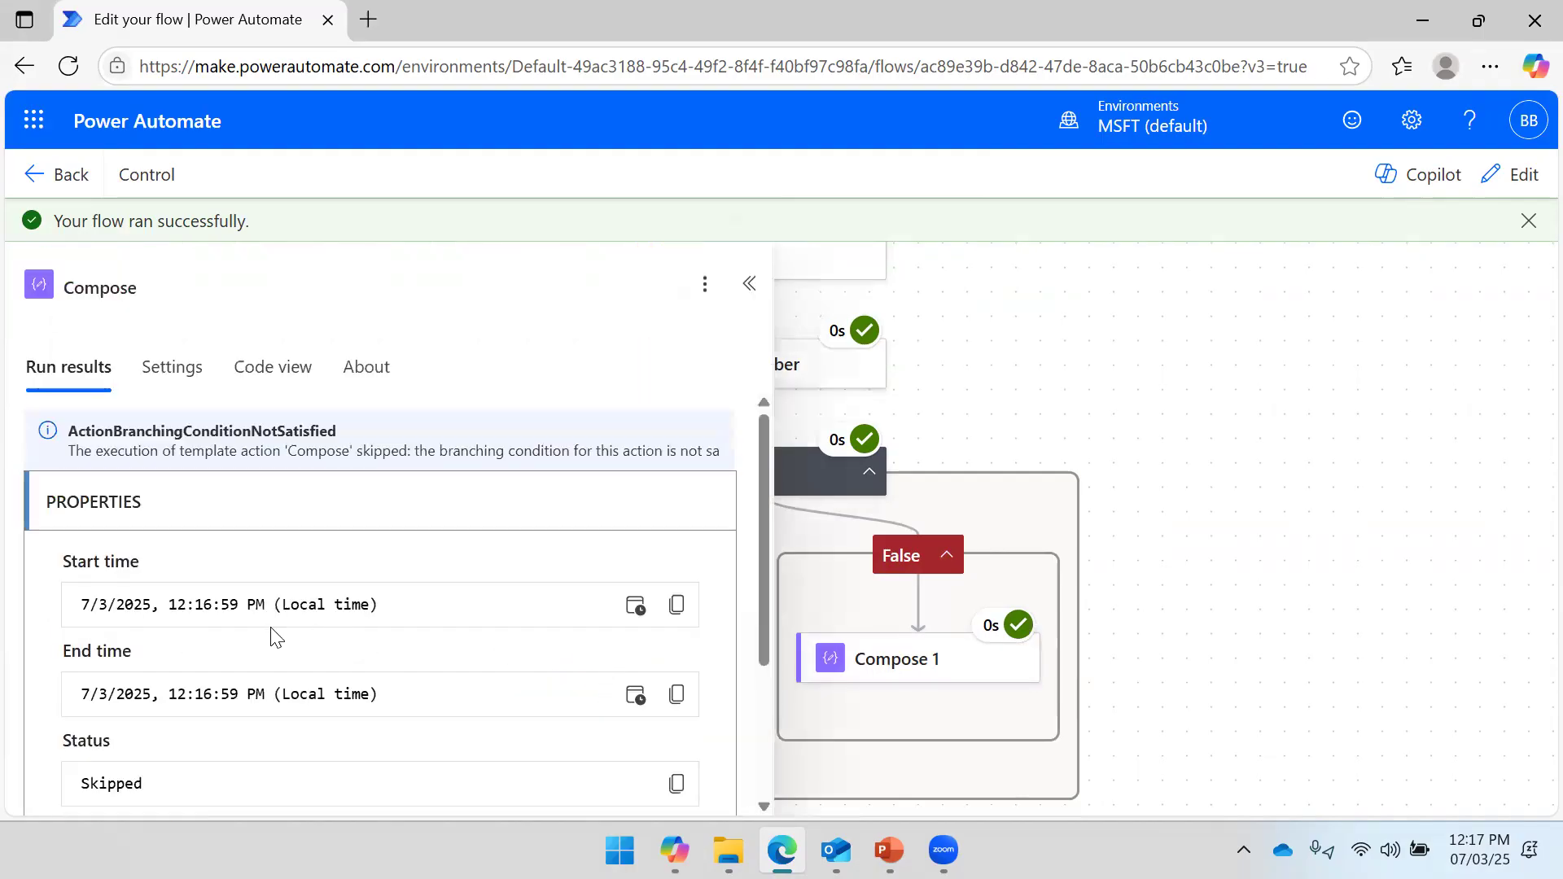
pyautogui.scroll(-3, 382, 583)
pyautogui.scroll(3, 301, 564)
pyautogui.click(749, 283)
pyautogui.moveTo(1006, 435); pyautogui.dragTo(1229, 388)
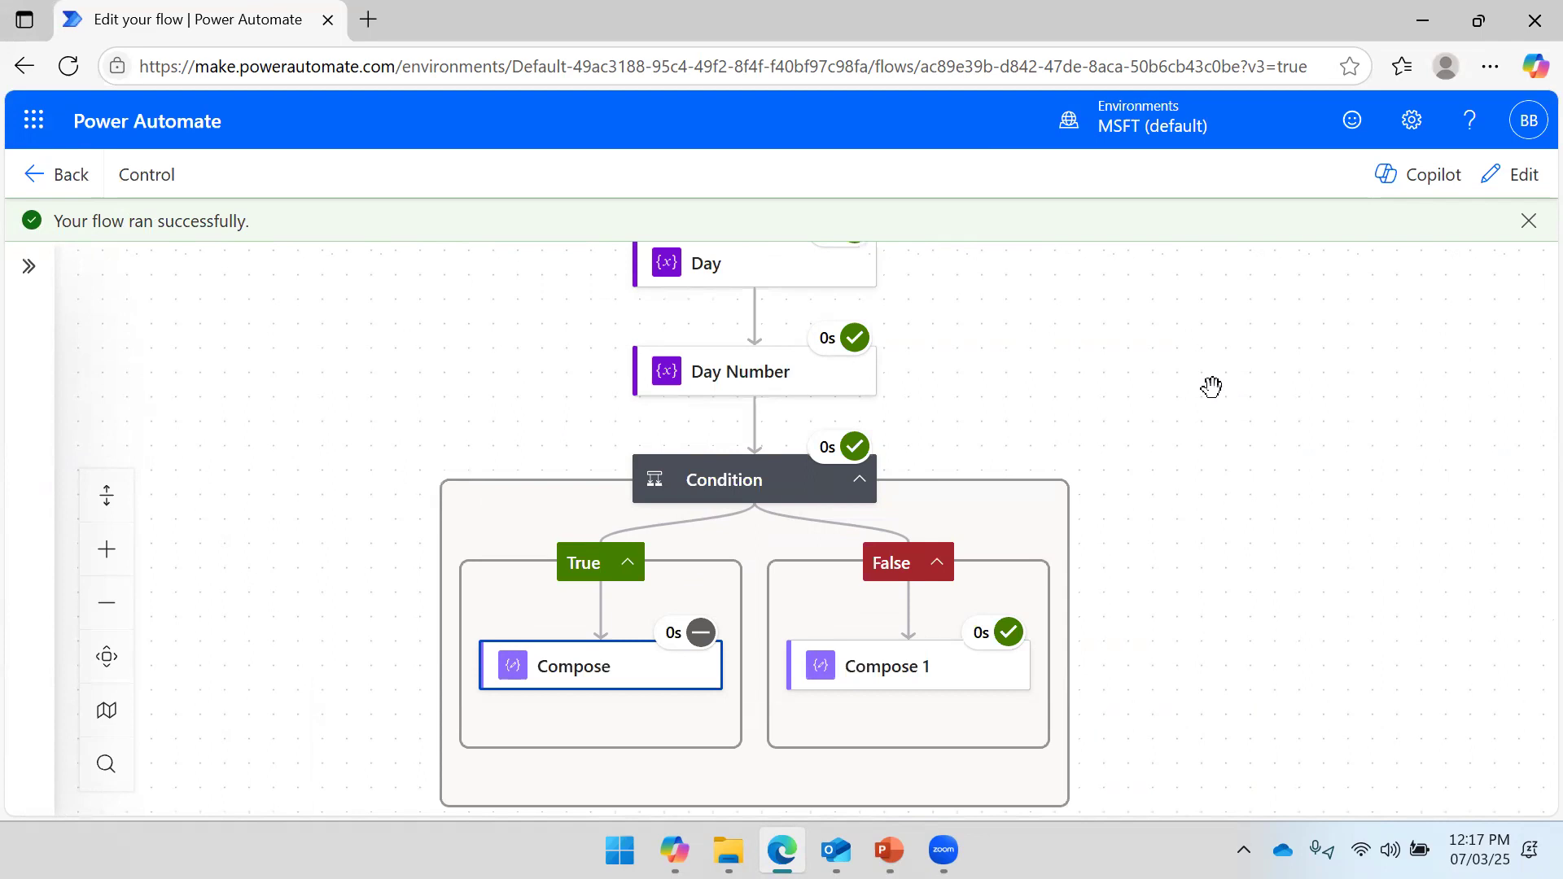
# Check the Day action's run details, return the flow to editing, and collapse the action's details.
pyautogui.click(731, 275)
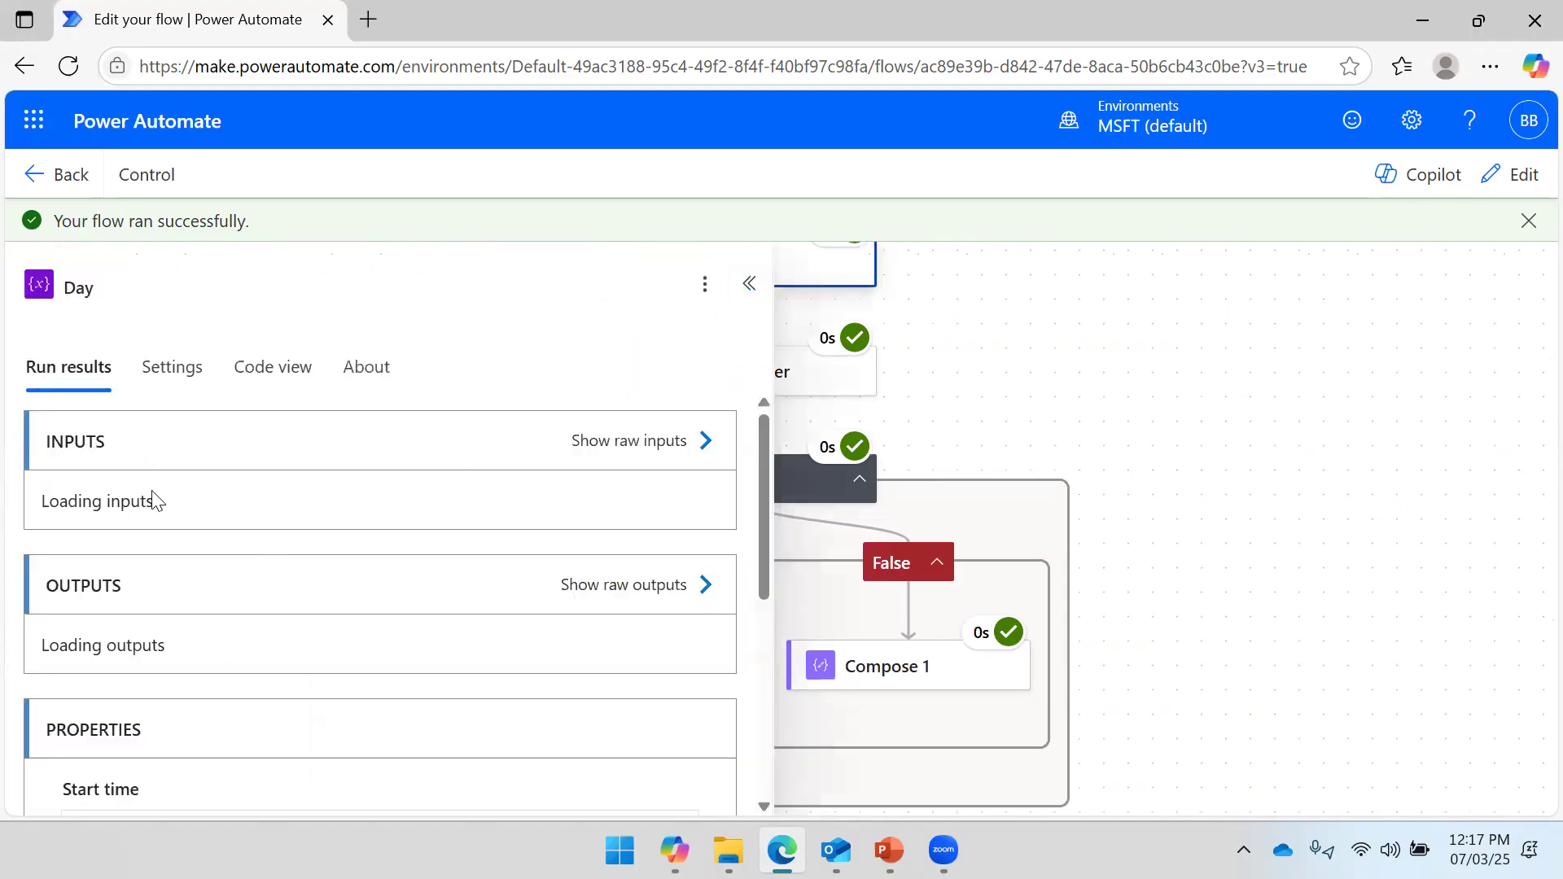
pyautogui.click(1509, 176)
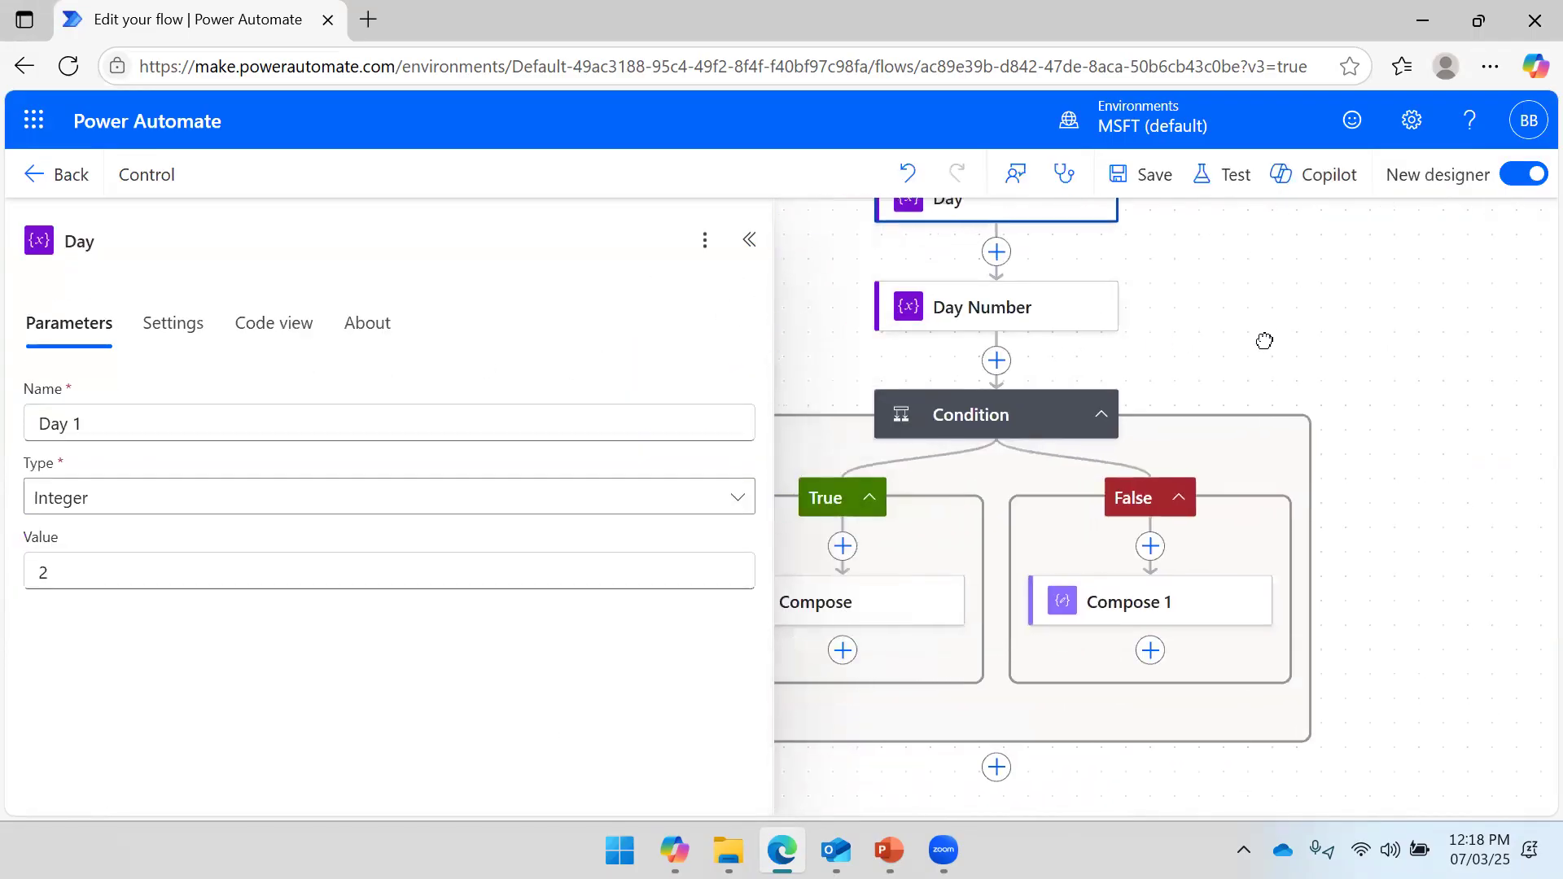
pyautogui.click(749, 239)
pyautogui.moveTo(892, 293); pyautogui.dragTo(554, 356)
pyautogui.rightClick(814, 304)
pyautogui.click(964, 322)
pyautogui.click(1039, 523)
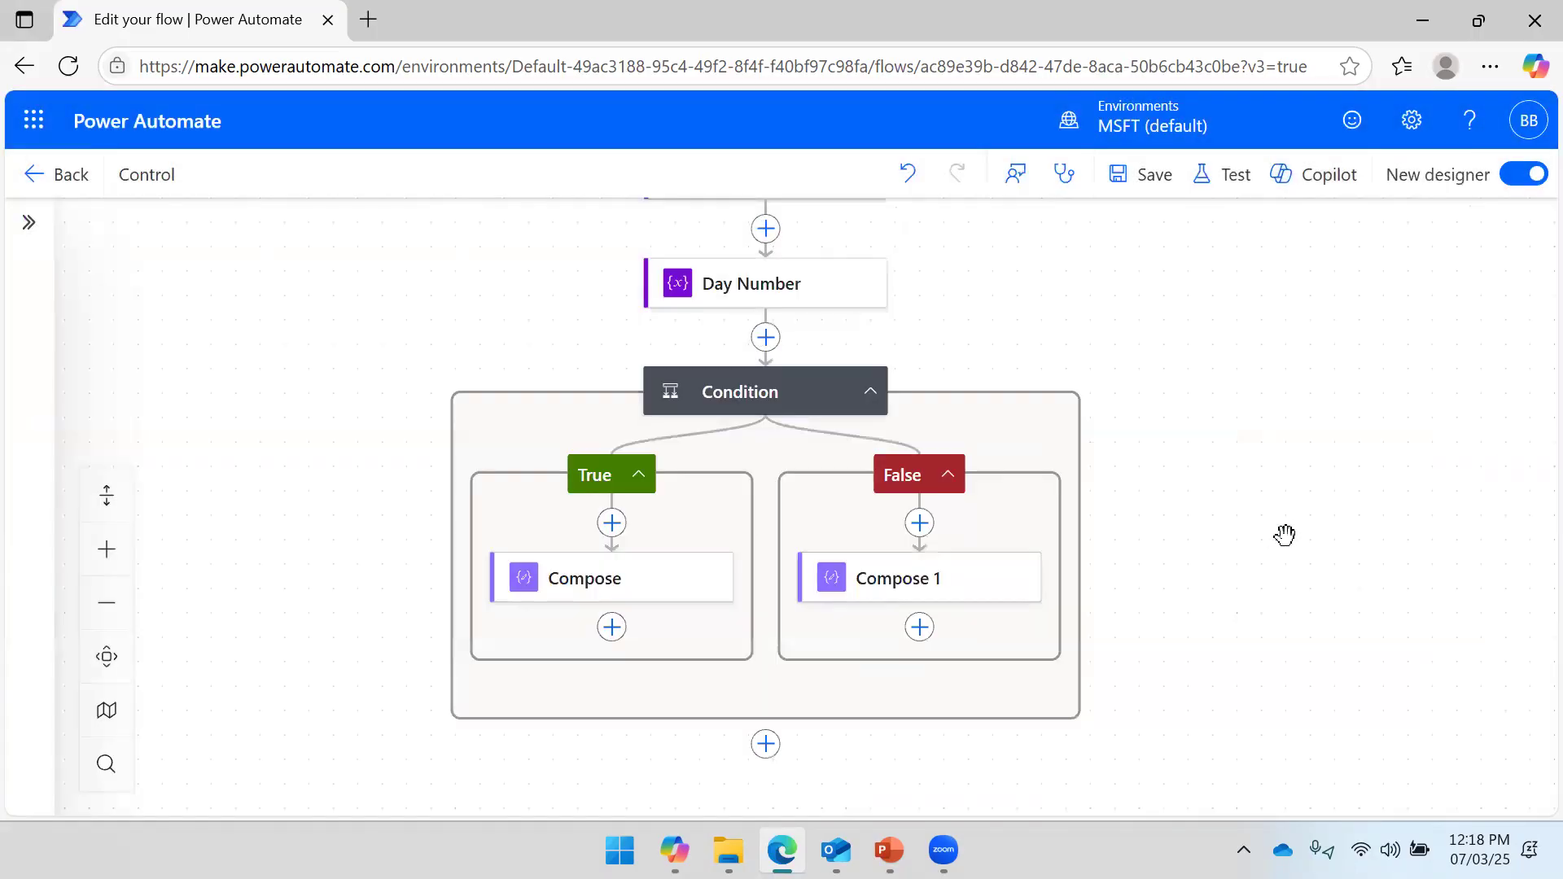
# Check the Day Number variable's parameters and collapse its details.
pyautogui.click(830, 279)
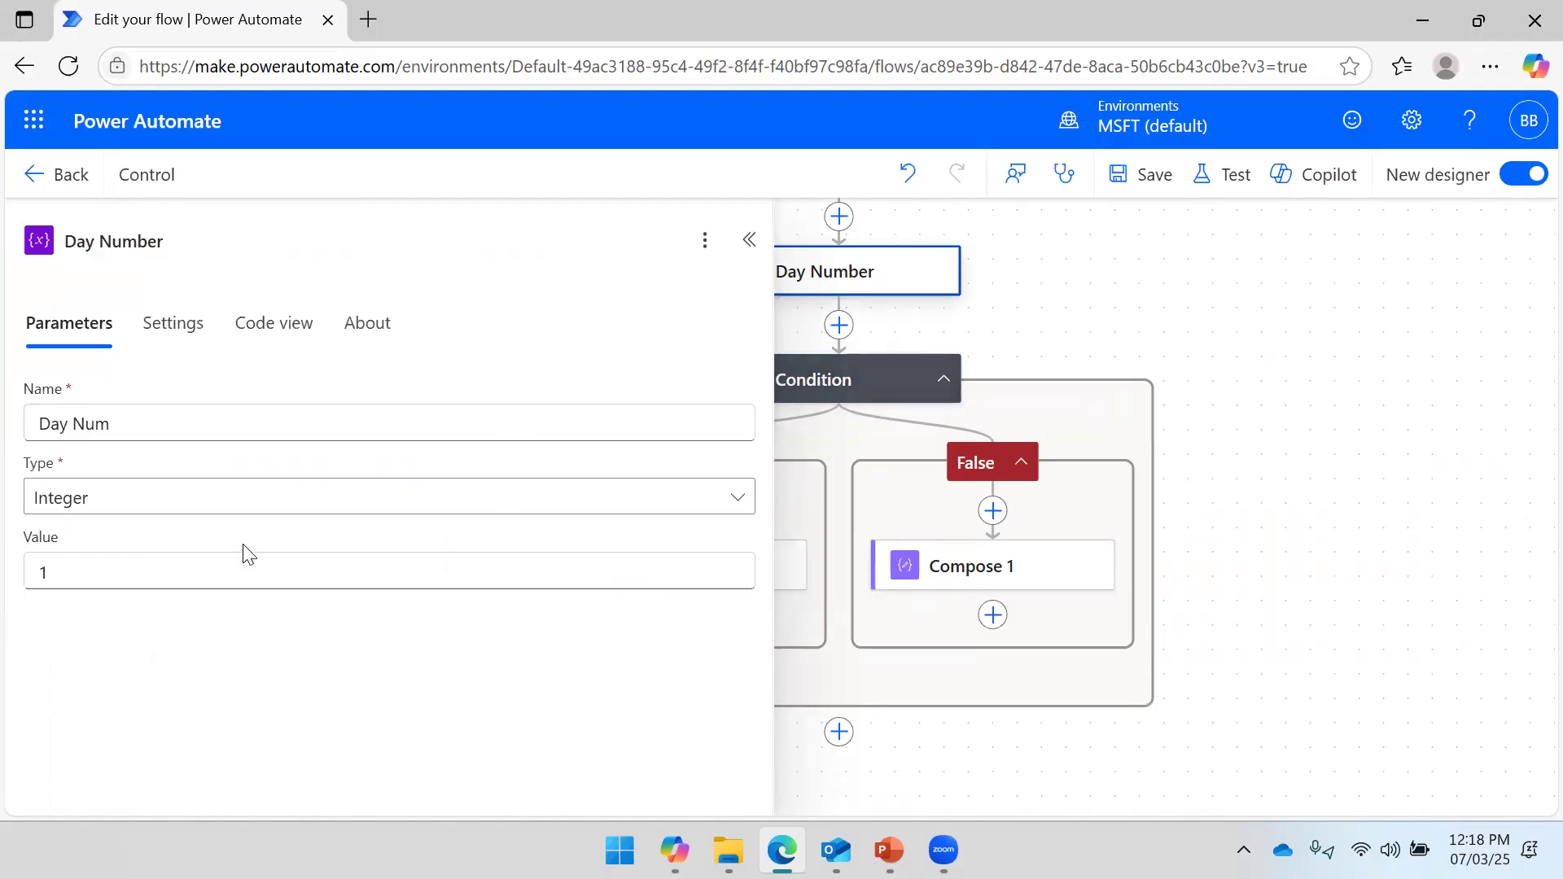
pyautogui.click(1010, 306)
pyautogui.click(830, 274)
pyautogui.scroll(3, 1078, 307)
pyautogui.click(1172, 403)
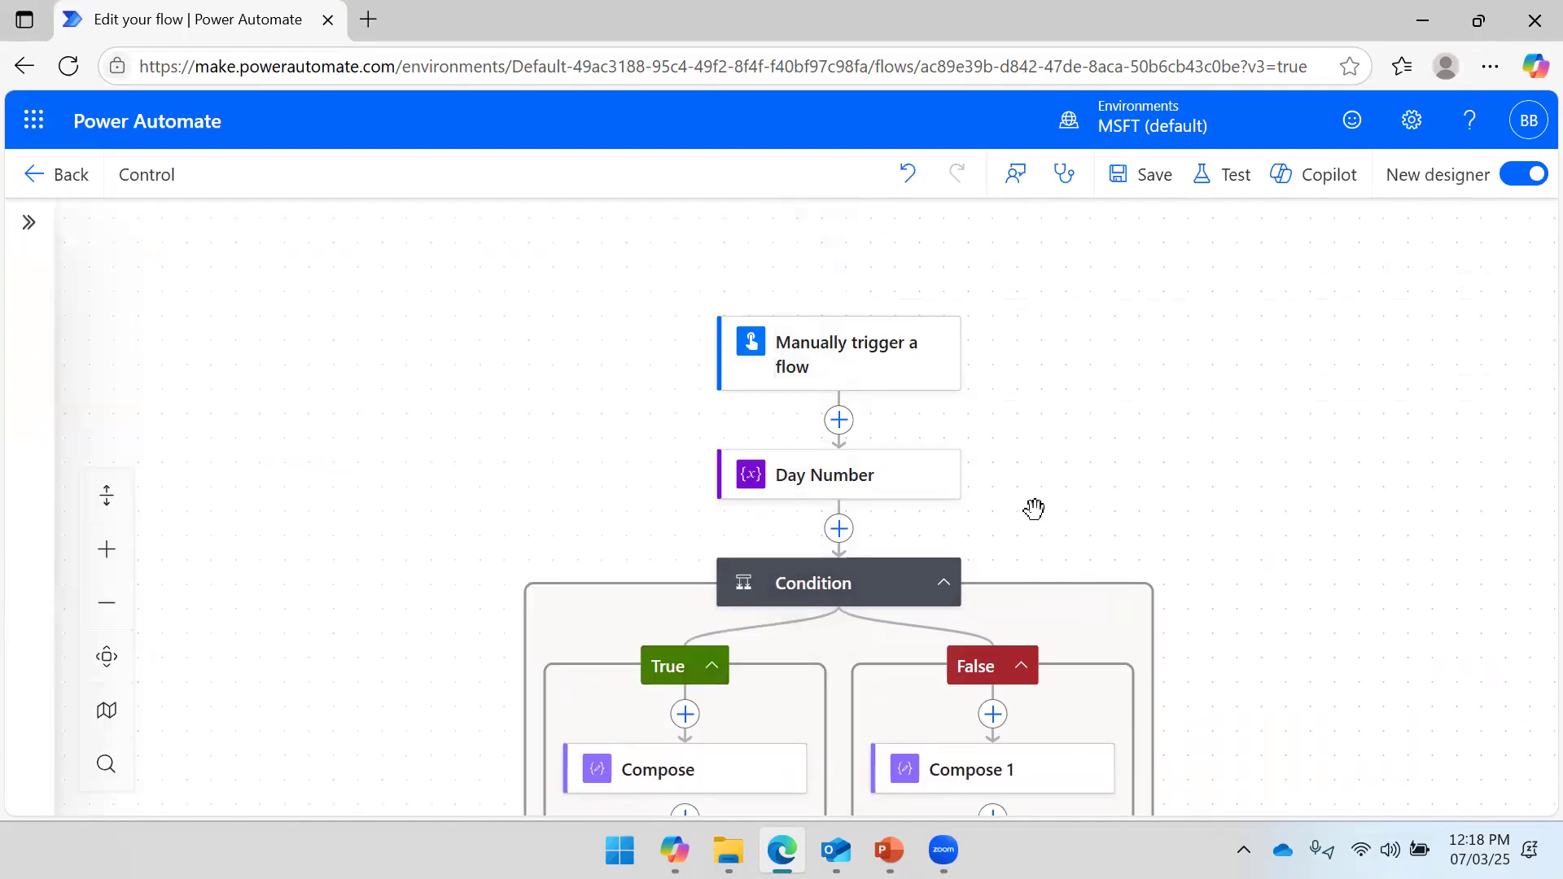
pyautogui.scroll(-2, 1033, 510)
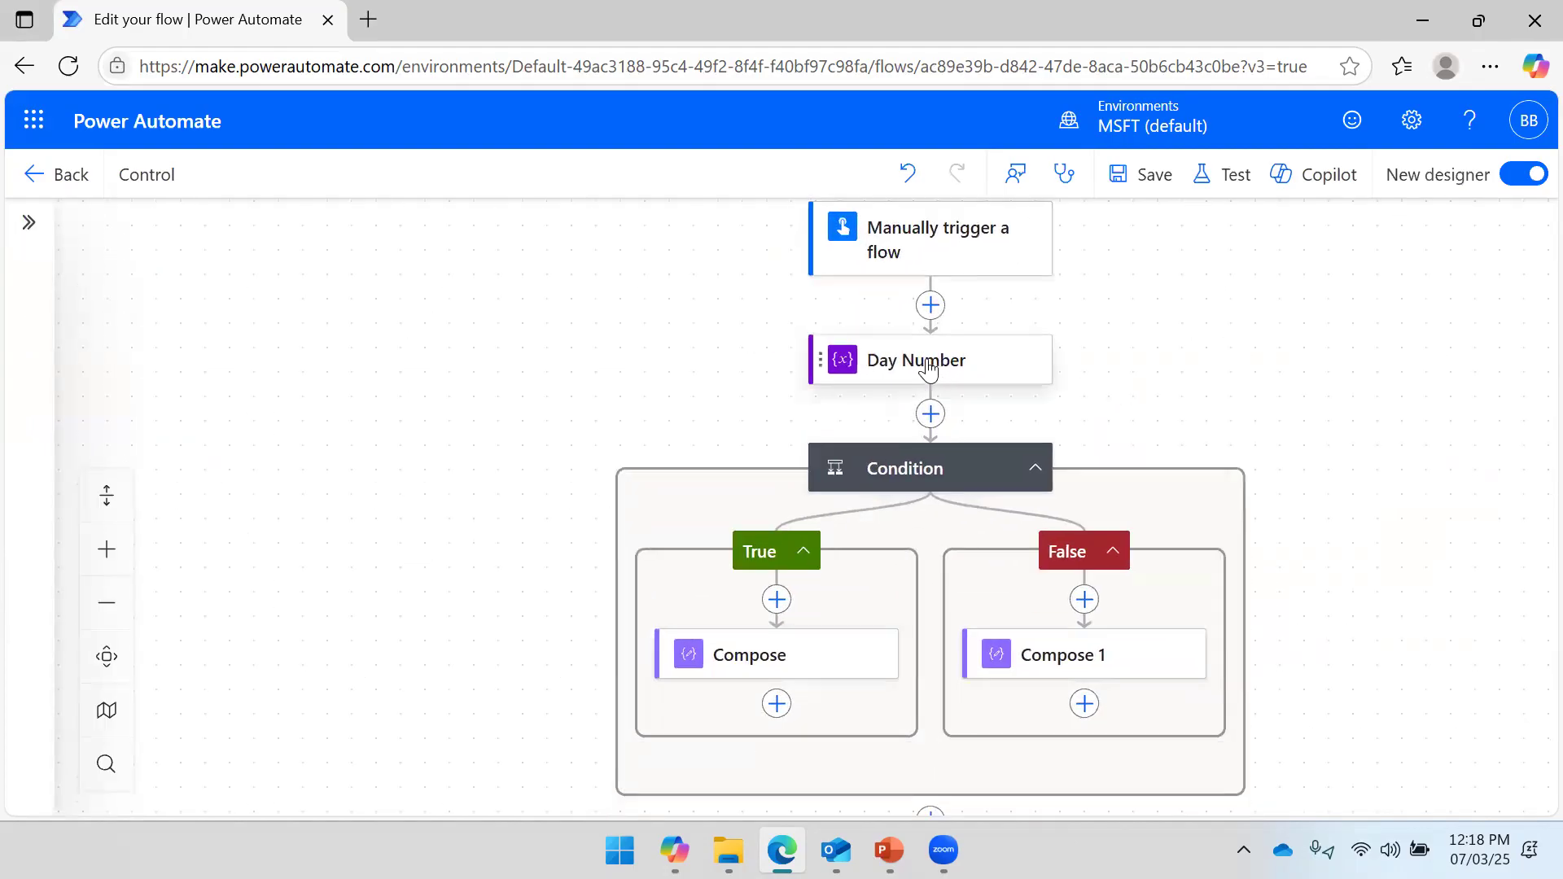
# Change the Day Number variable's type to Array with the value [1,2,3,4,5,6,7], try to save the flow, and dismiss the flow checker.
pyautogui.click(928, 366)
pyautogui.click(155, 511)
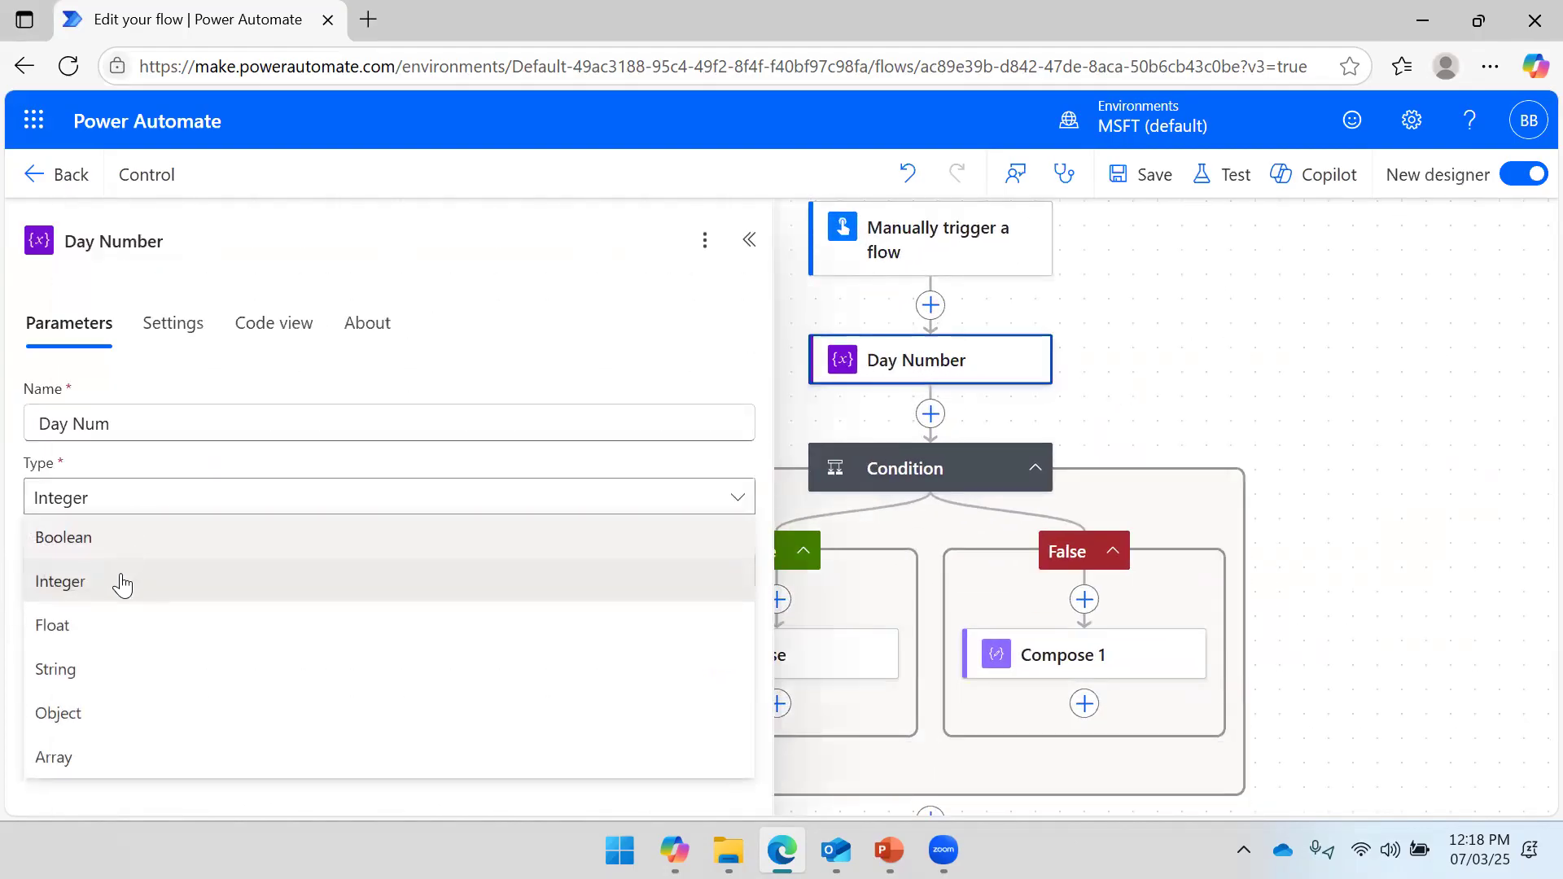
pyautogui.click(110, 757)
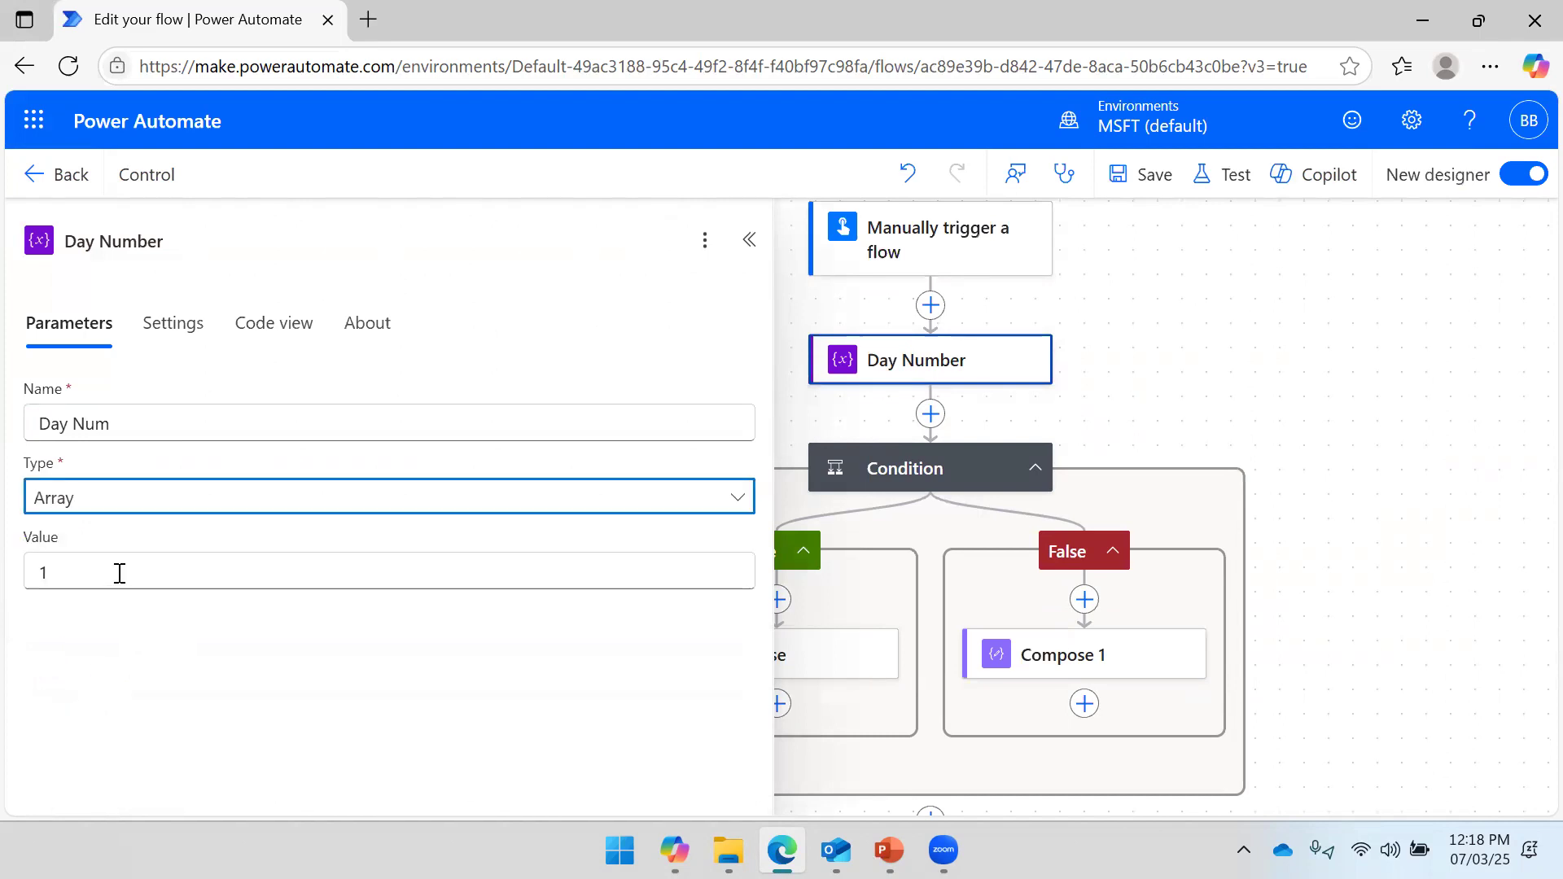
pyautogui.click(115, 568)
pyautogui.press('BackSpace')
pyautogui.write('[]')
pyautogui.write('1,2,3,4,5,6,7]')
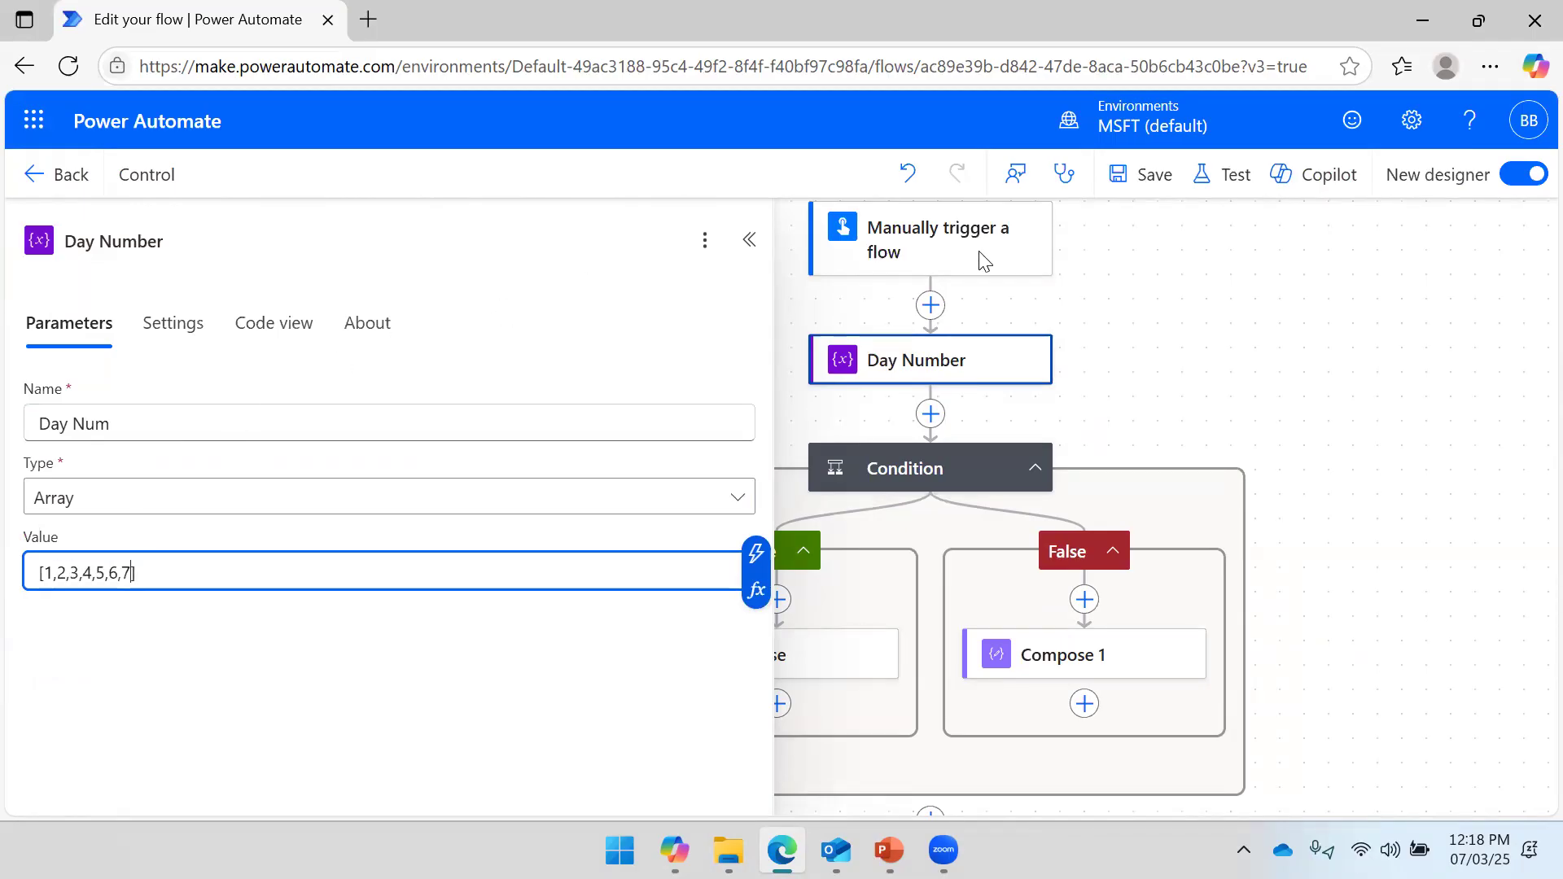
pyautogui.click(1144, 174)
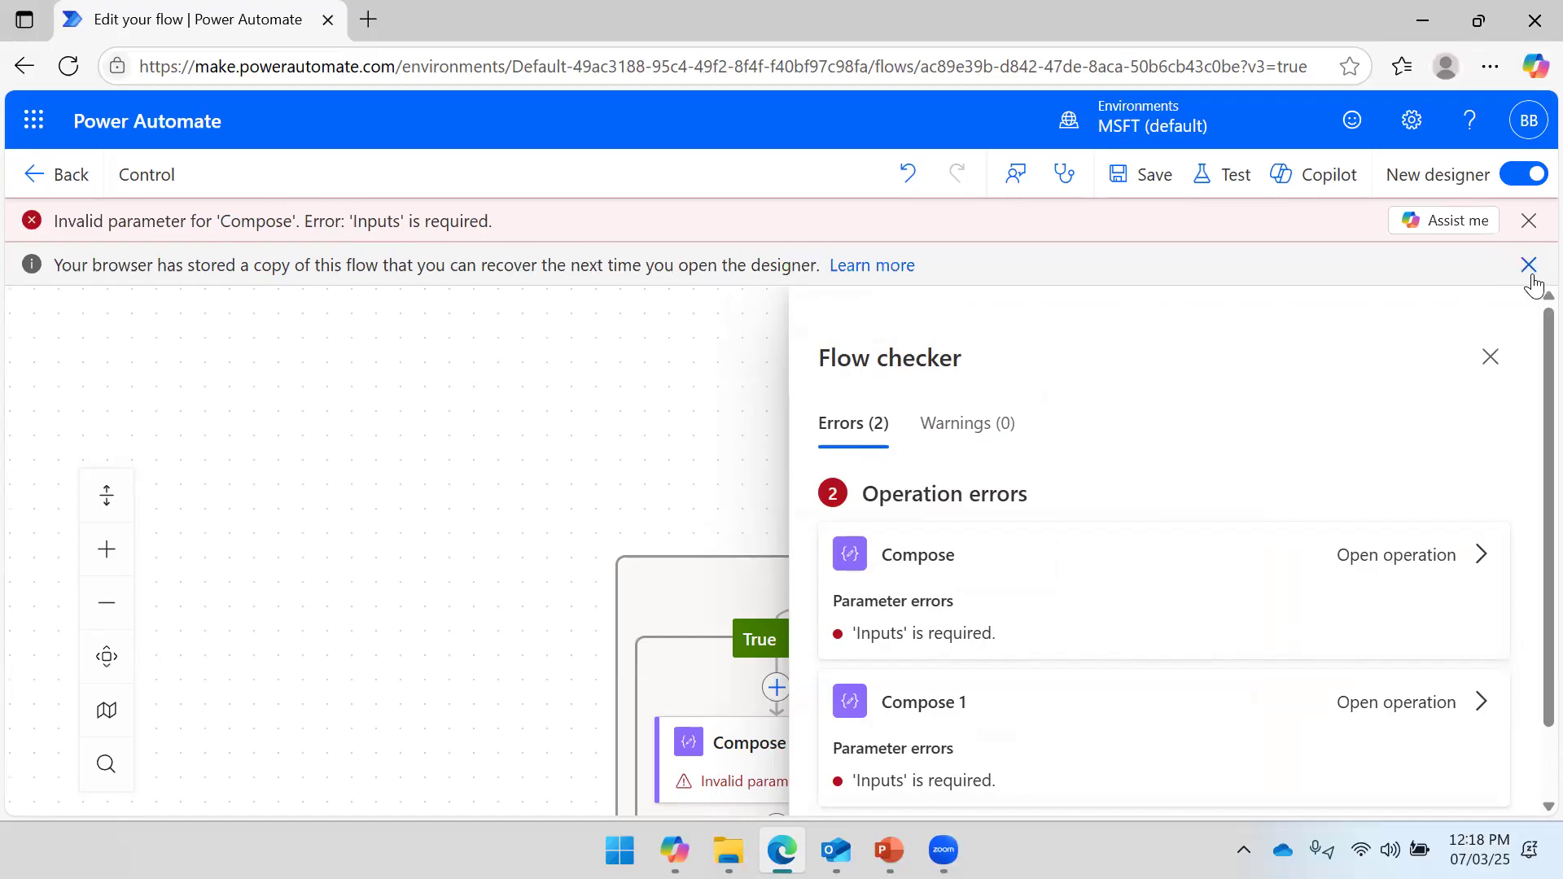
pyautogui.click(1490, 357)
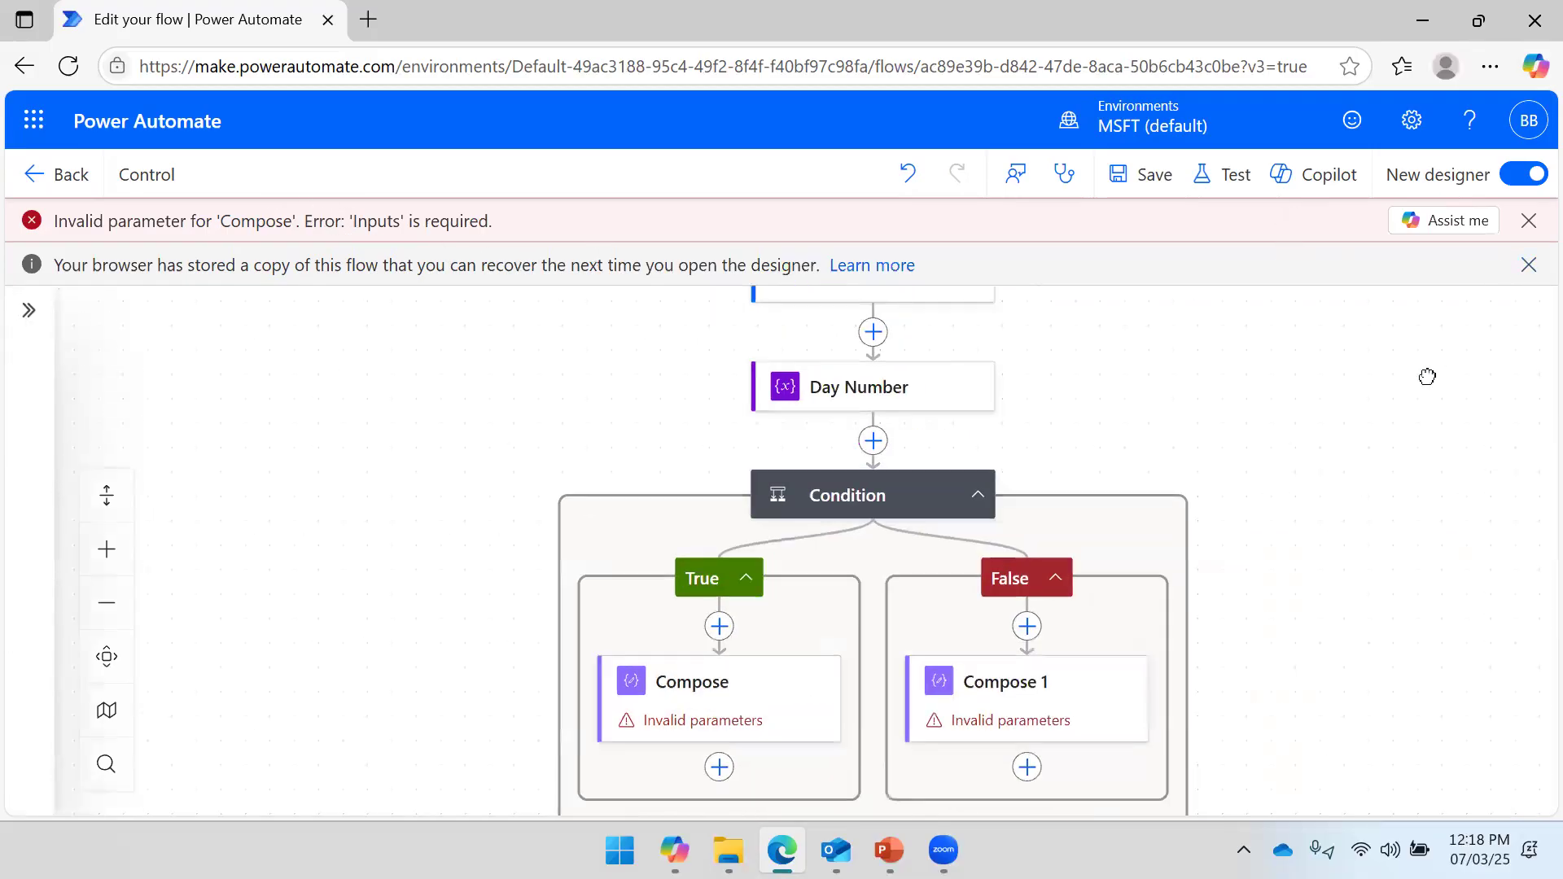
# Insert the Day Num variable as the input of the Compose actions in both the True and False branches.
pyautogui.click(677, 623)
pyautogui.click(208, 515)
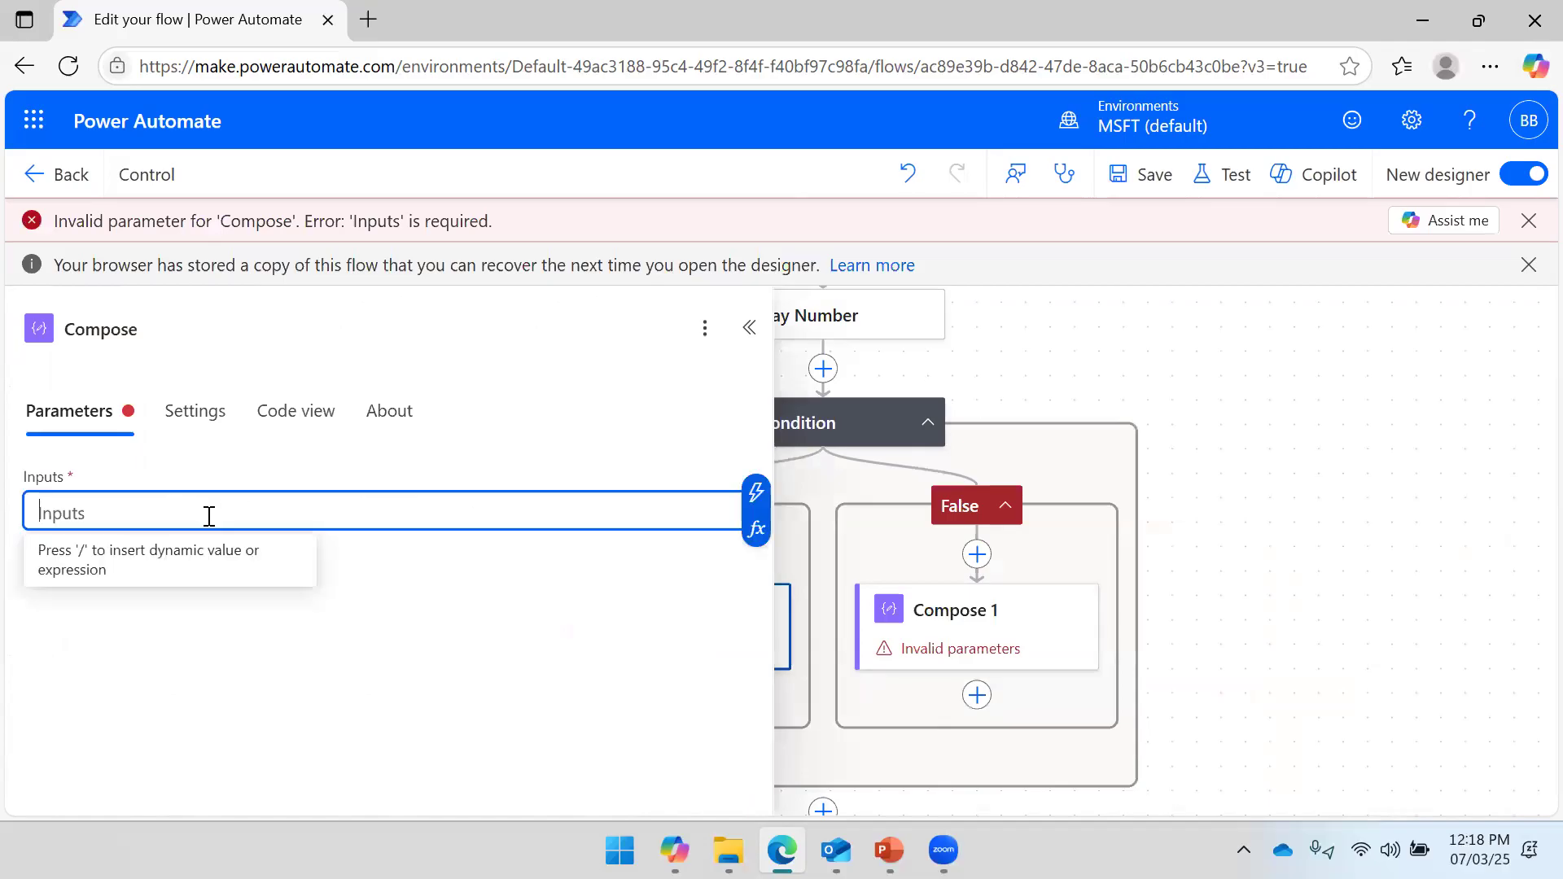
pyautogui.click(756, 492)
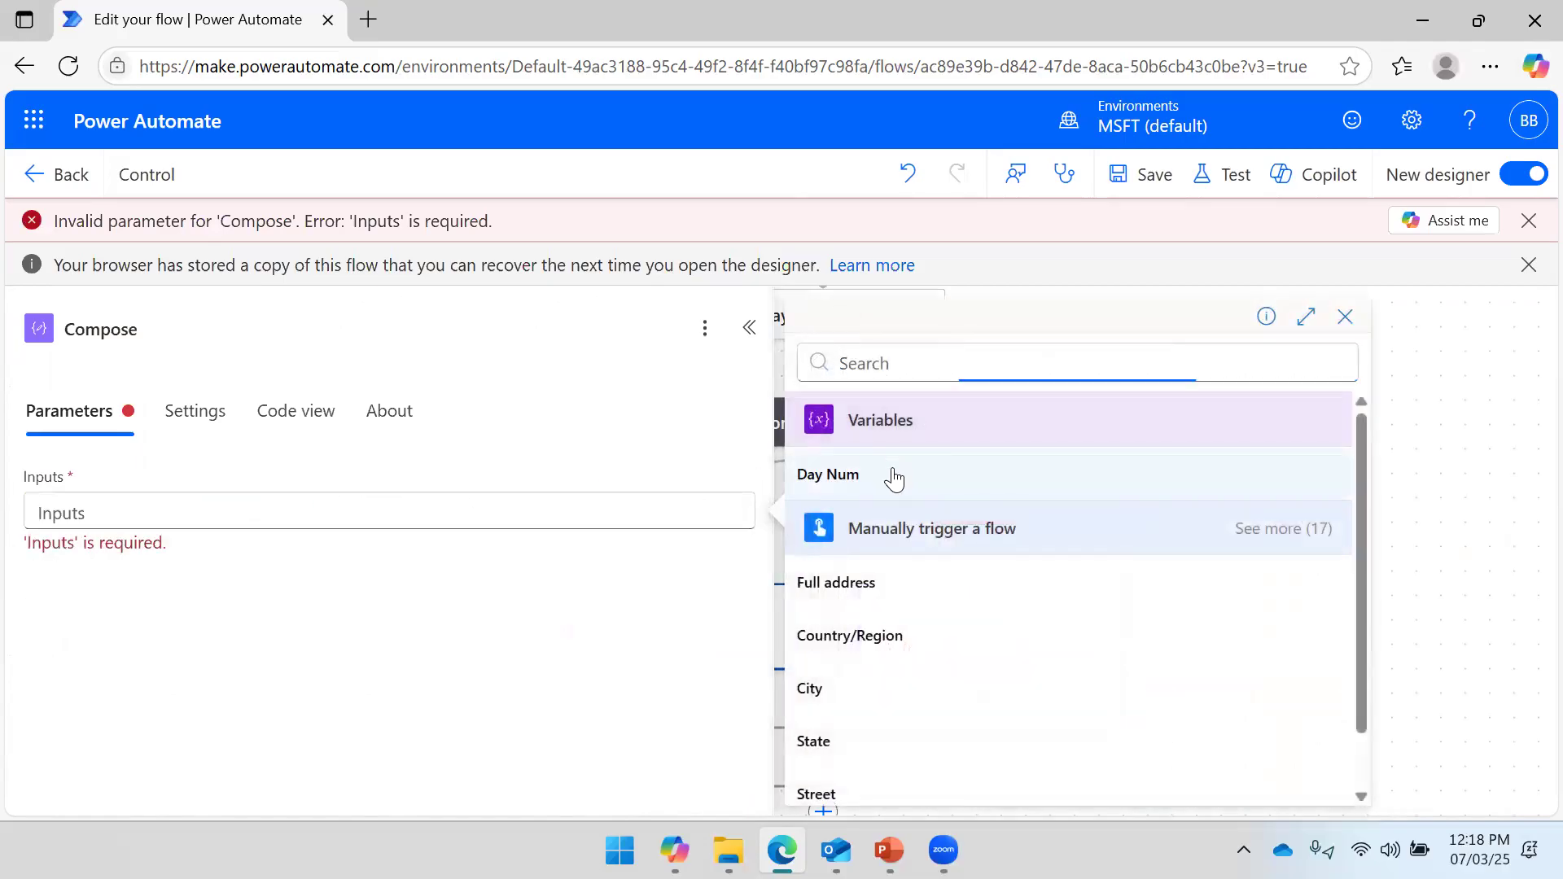
pyautogui.click(892, 470)
pyautogui.click(899, 629)
pyautogui.click(660, 511)
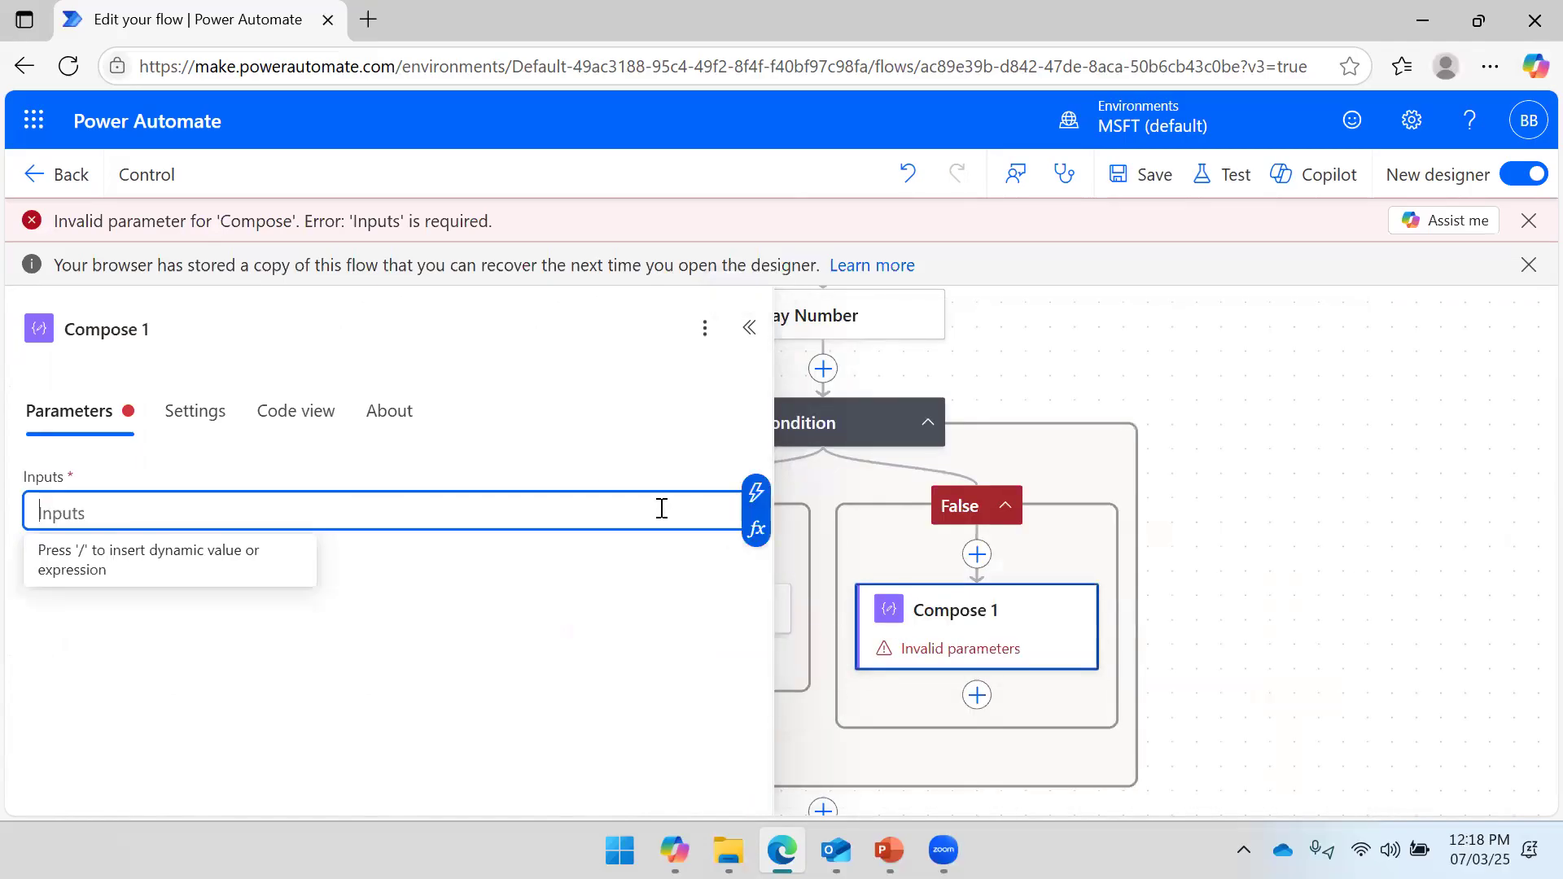
pyautogui.click(757, 493)
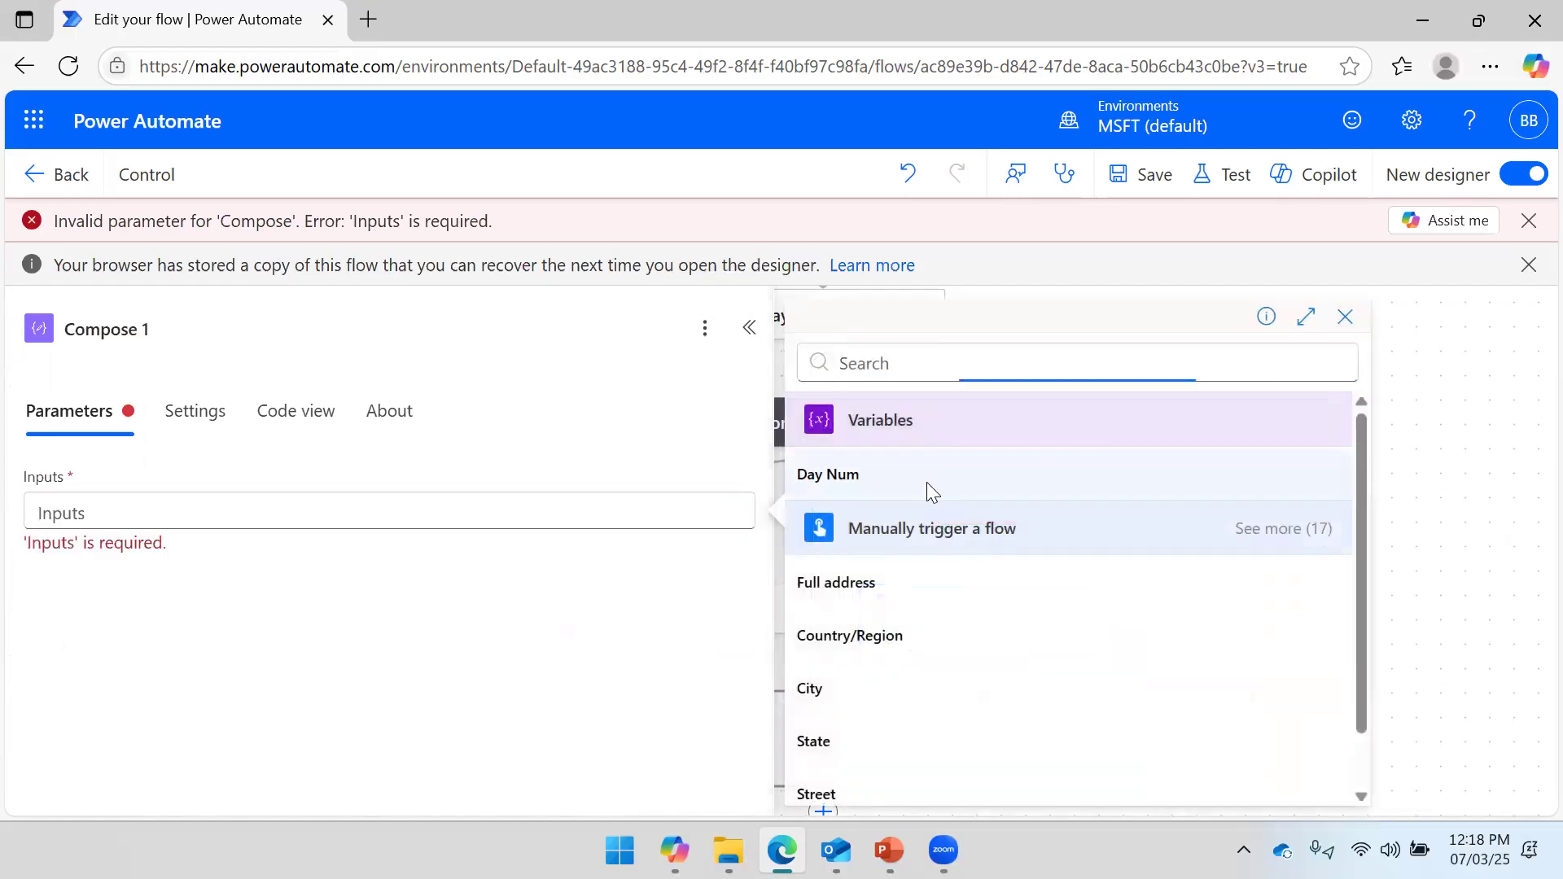
pyautogui.click(927, 481)
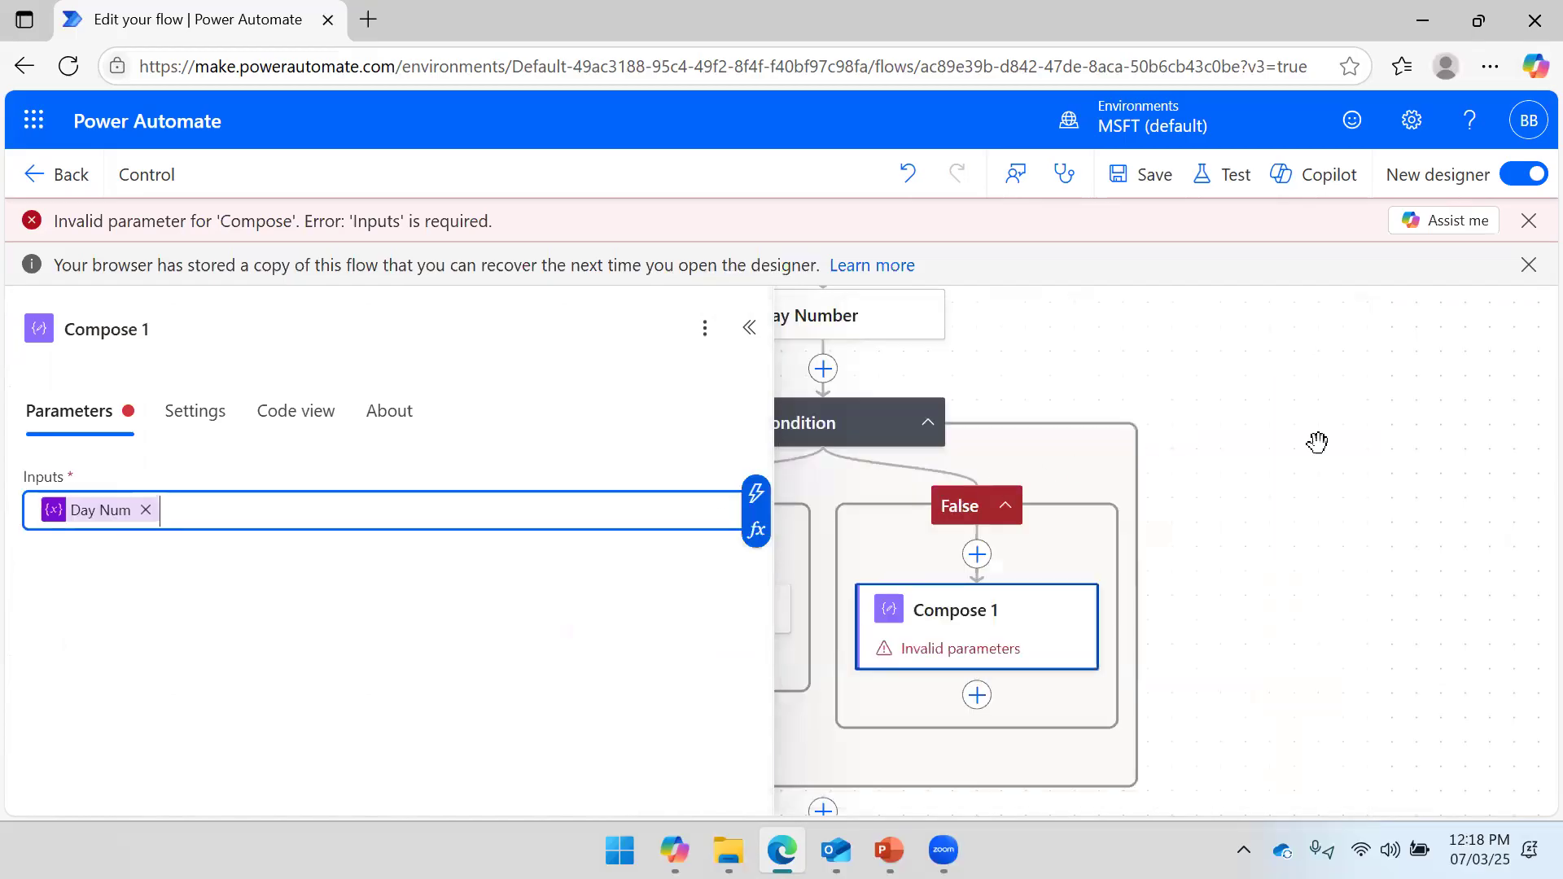
# Set the Condition's empty comparison value to the Day Num variable, save the flow, and collapse the action's details.
pyautogui.click(868, 435)
pyautogui.click(250, 597)
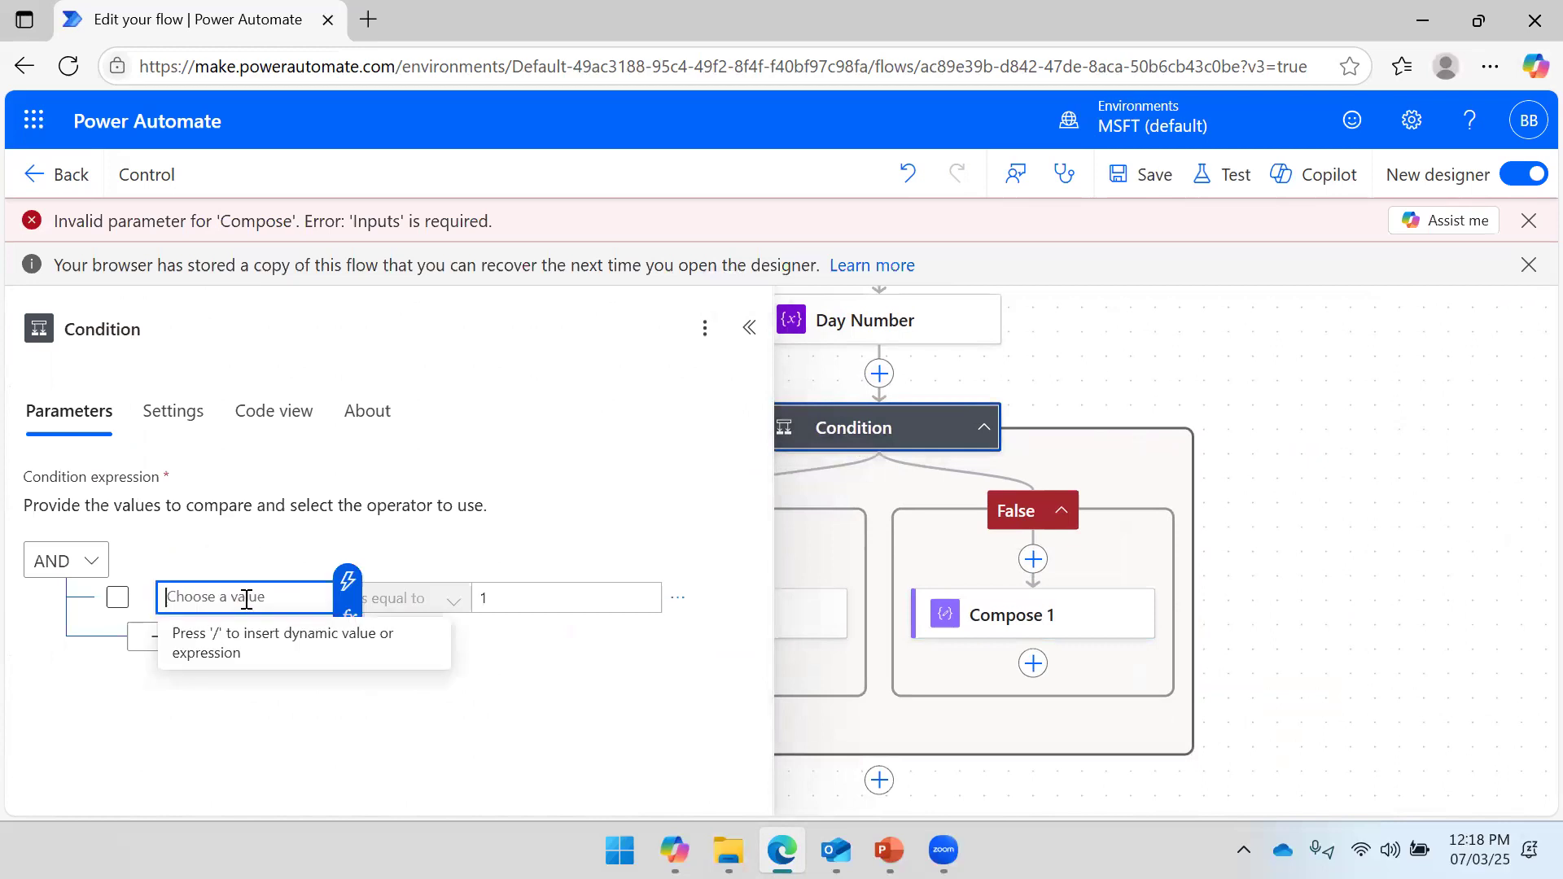
pyautogui.click(251, 596)
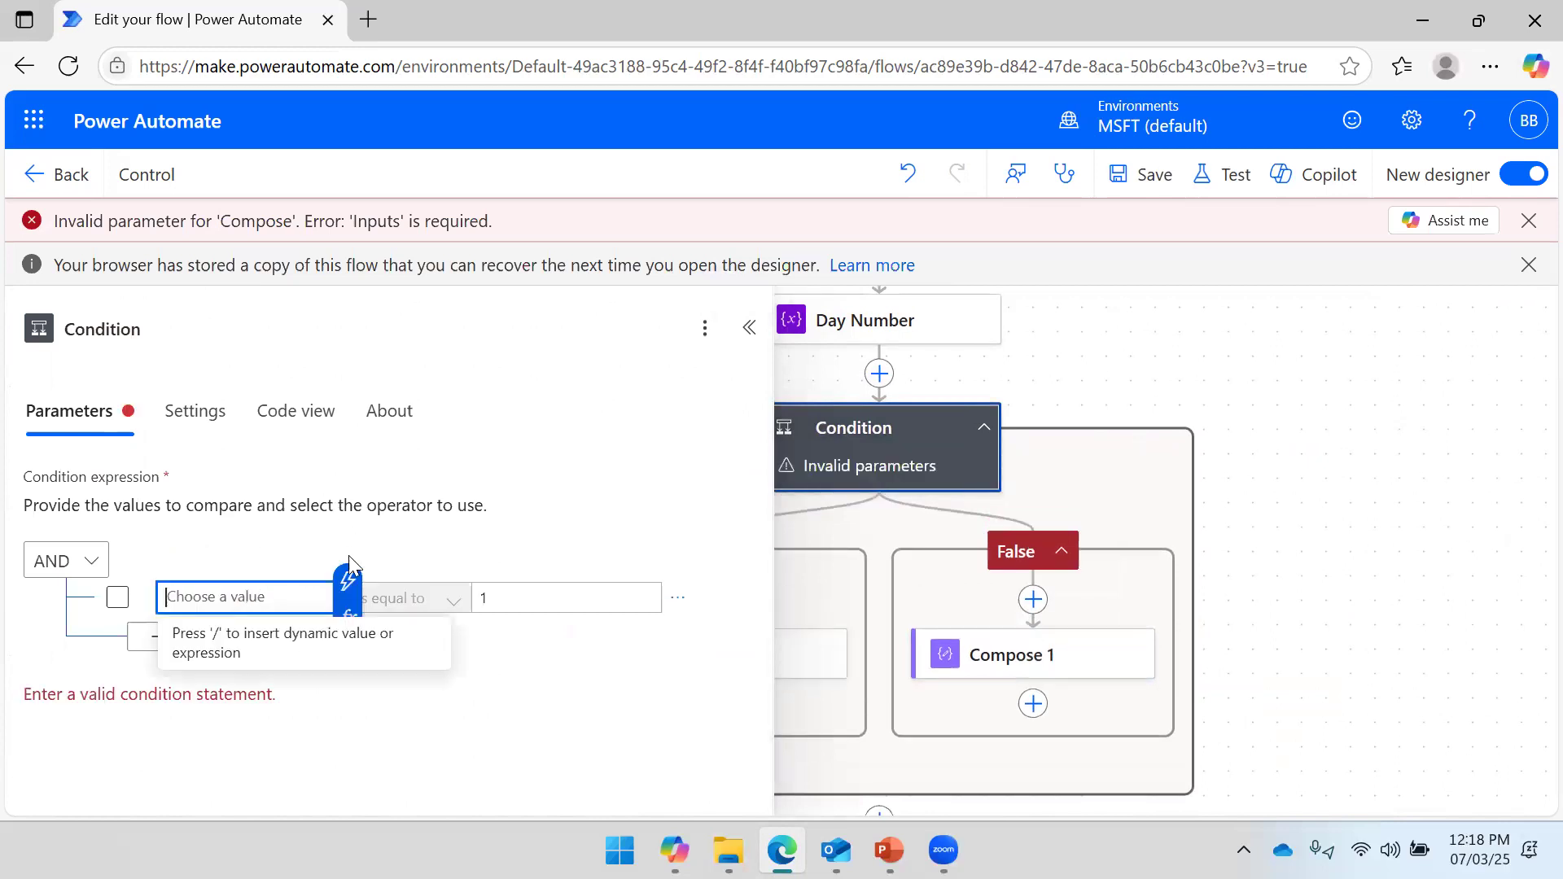
pyautogui.click(337, 593)
pyautogui.click(427, 488)
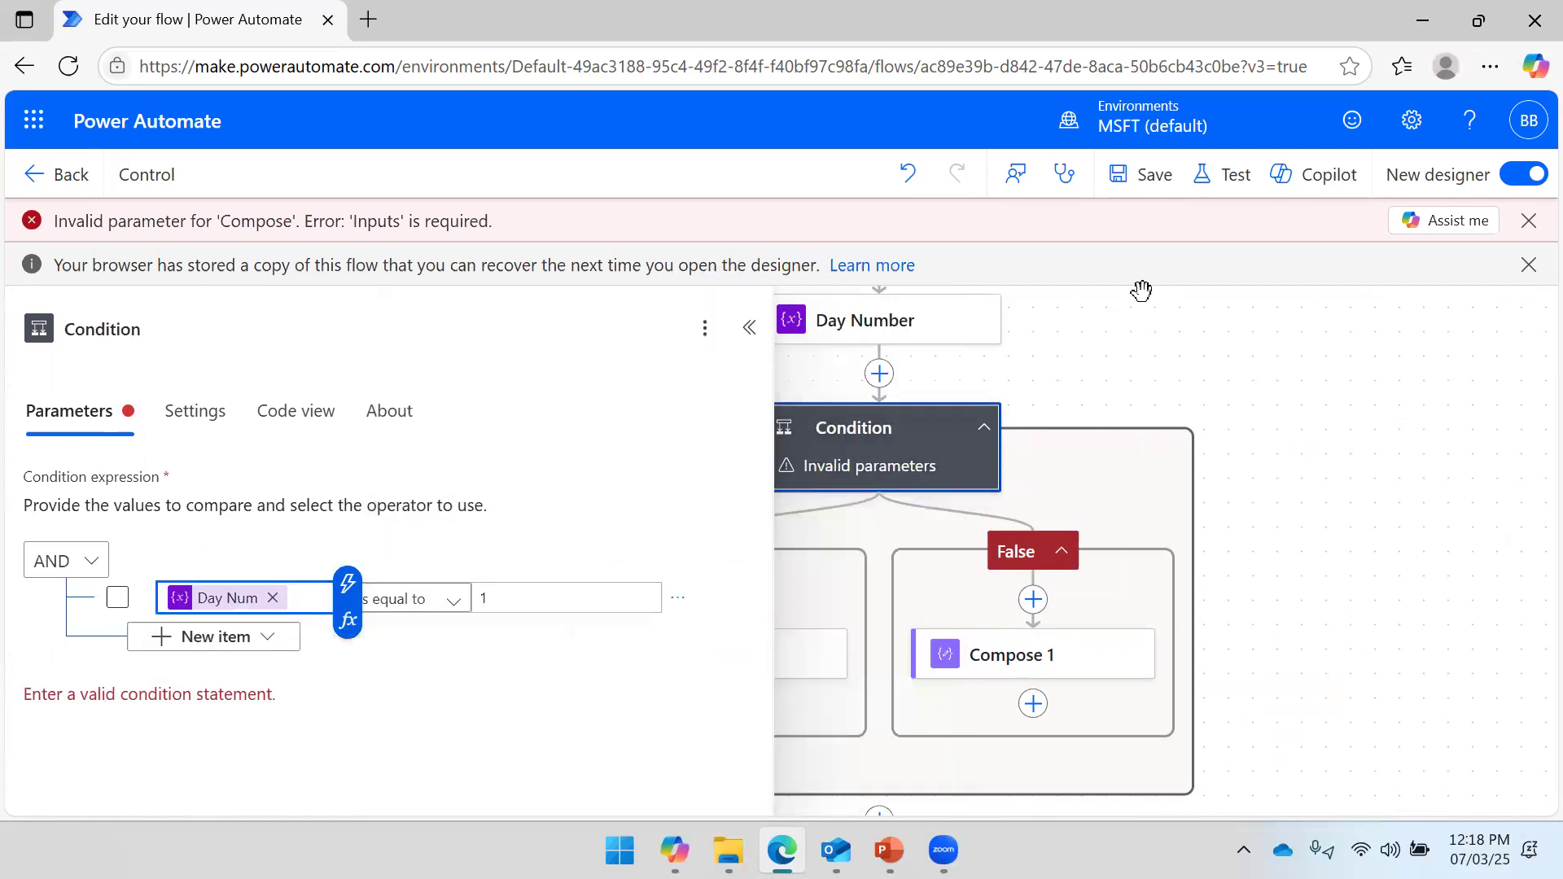
pyautogui.click(1132, 174)
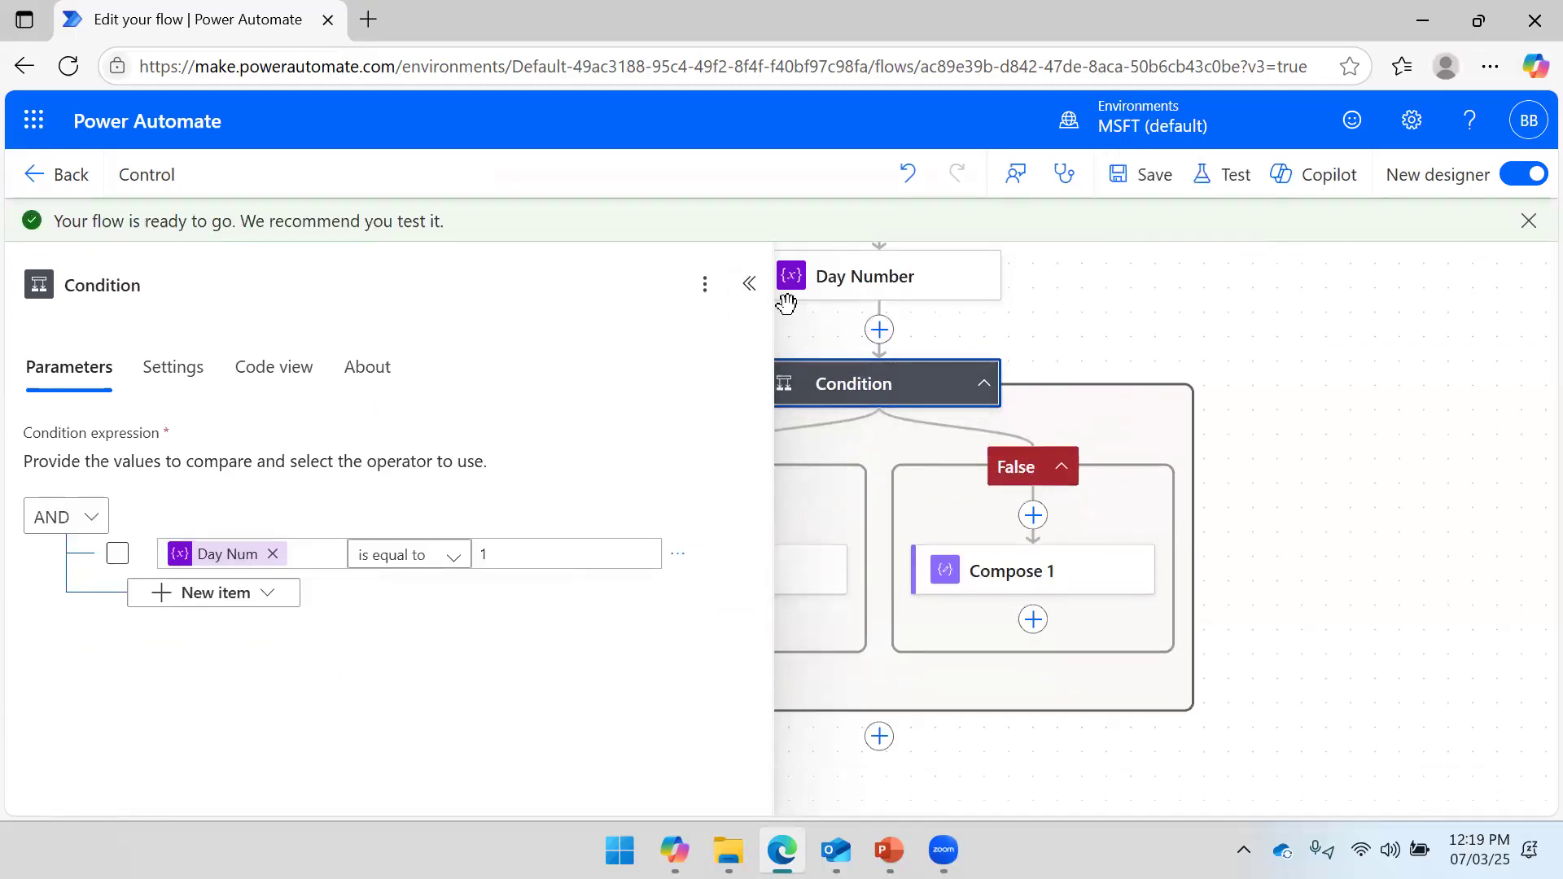
pyautogui.click(750, 287)
# Review the saved array value of the Day Number variable and collapse its details.
pyautogui.scroll(3, 1211, 367)
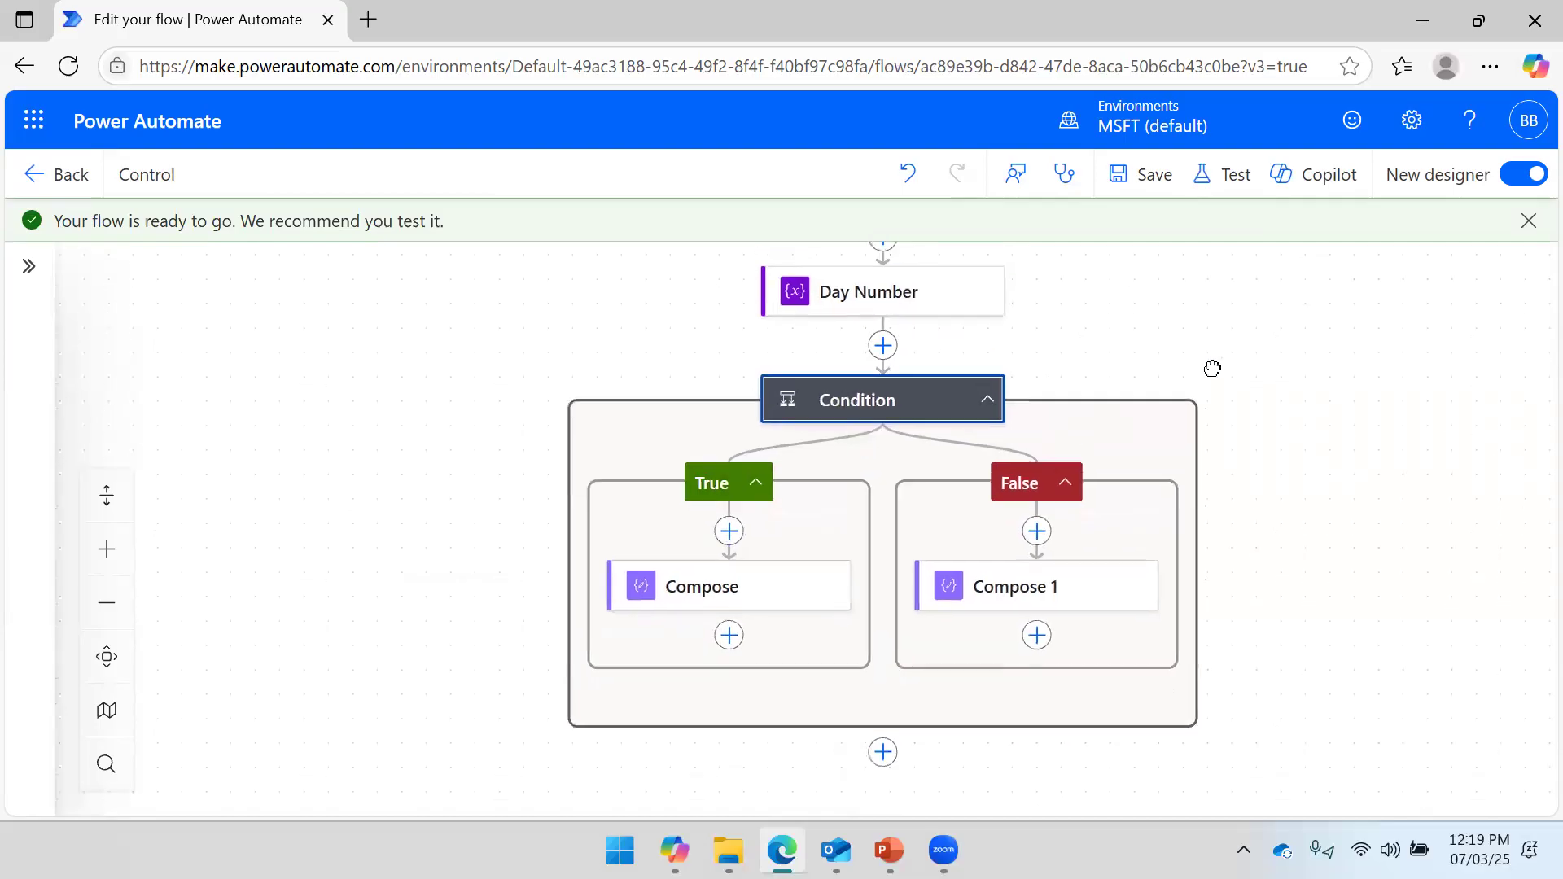
pyautogui.click(905, 421)
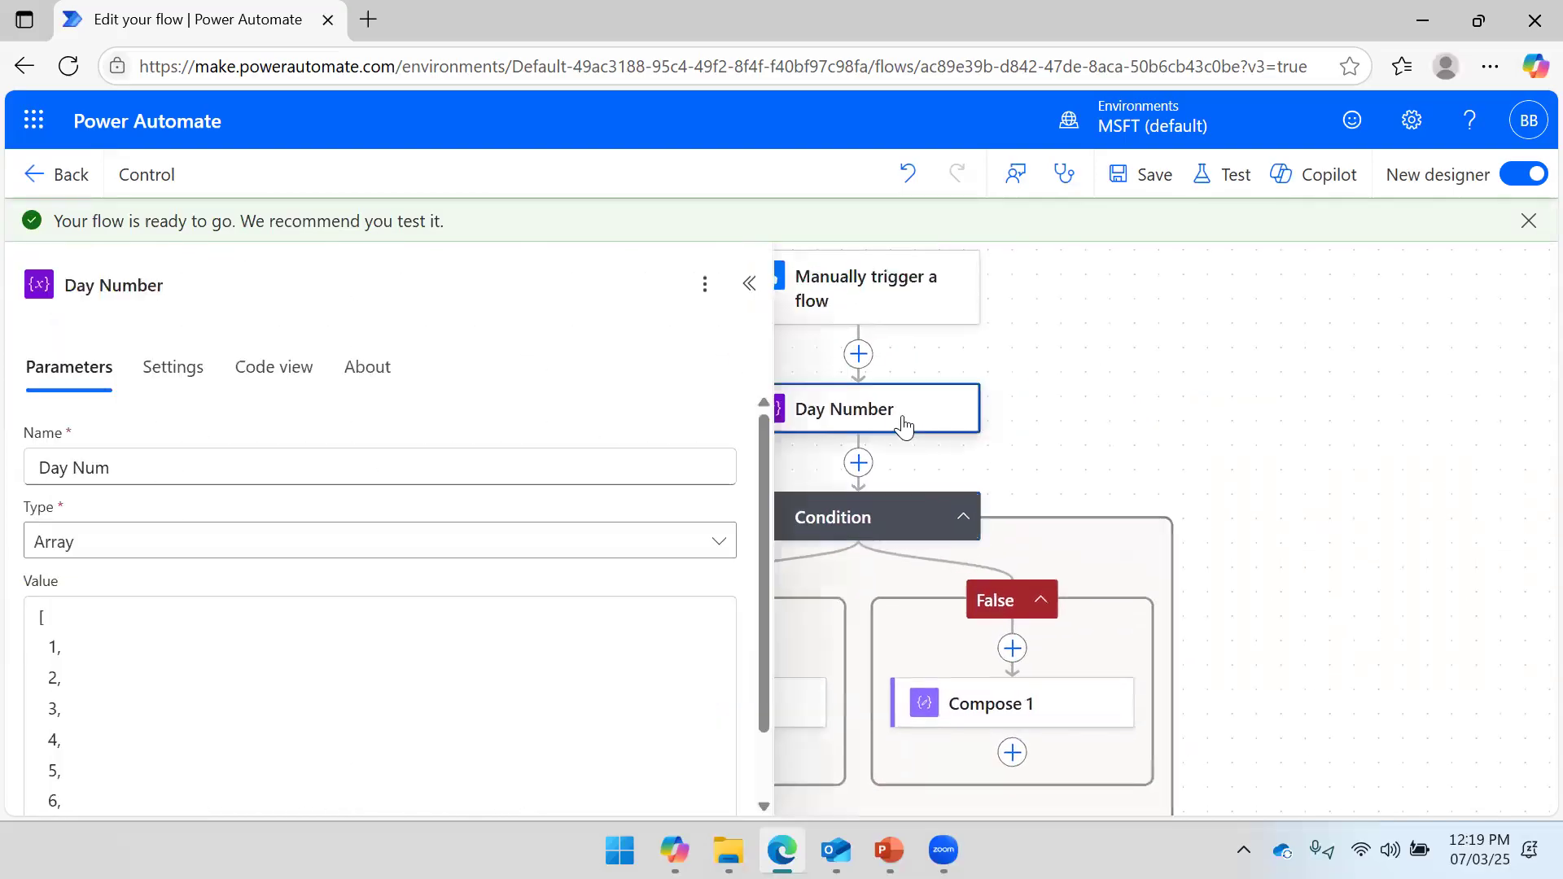
pyautogui.scroll(-1, 142, 624)
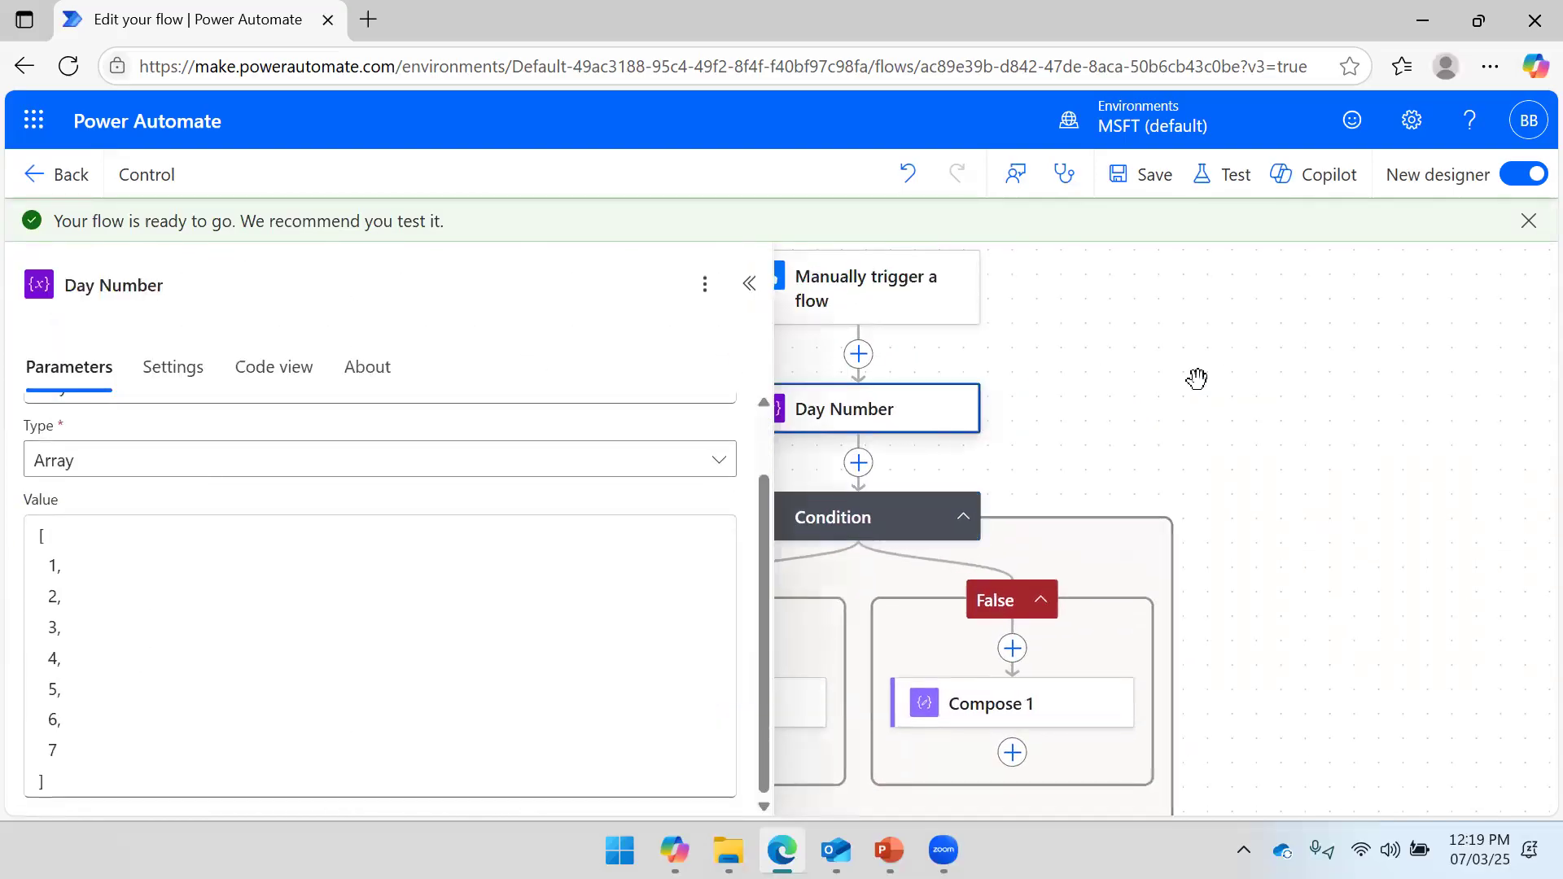
pyautogui.click(1191, 379)
pyautogui.moveTo(1168, 414); pyautogui.dragTo(1188, 346)
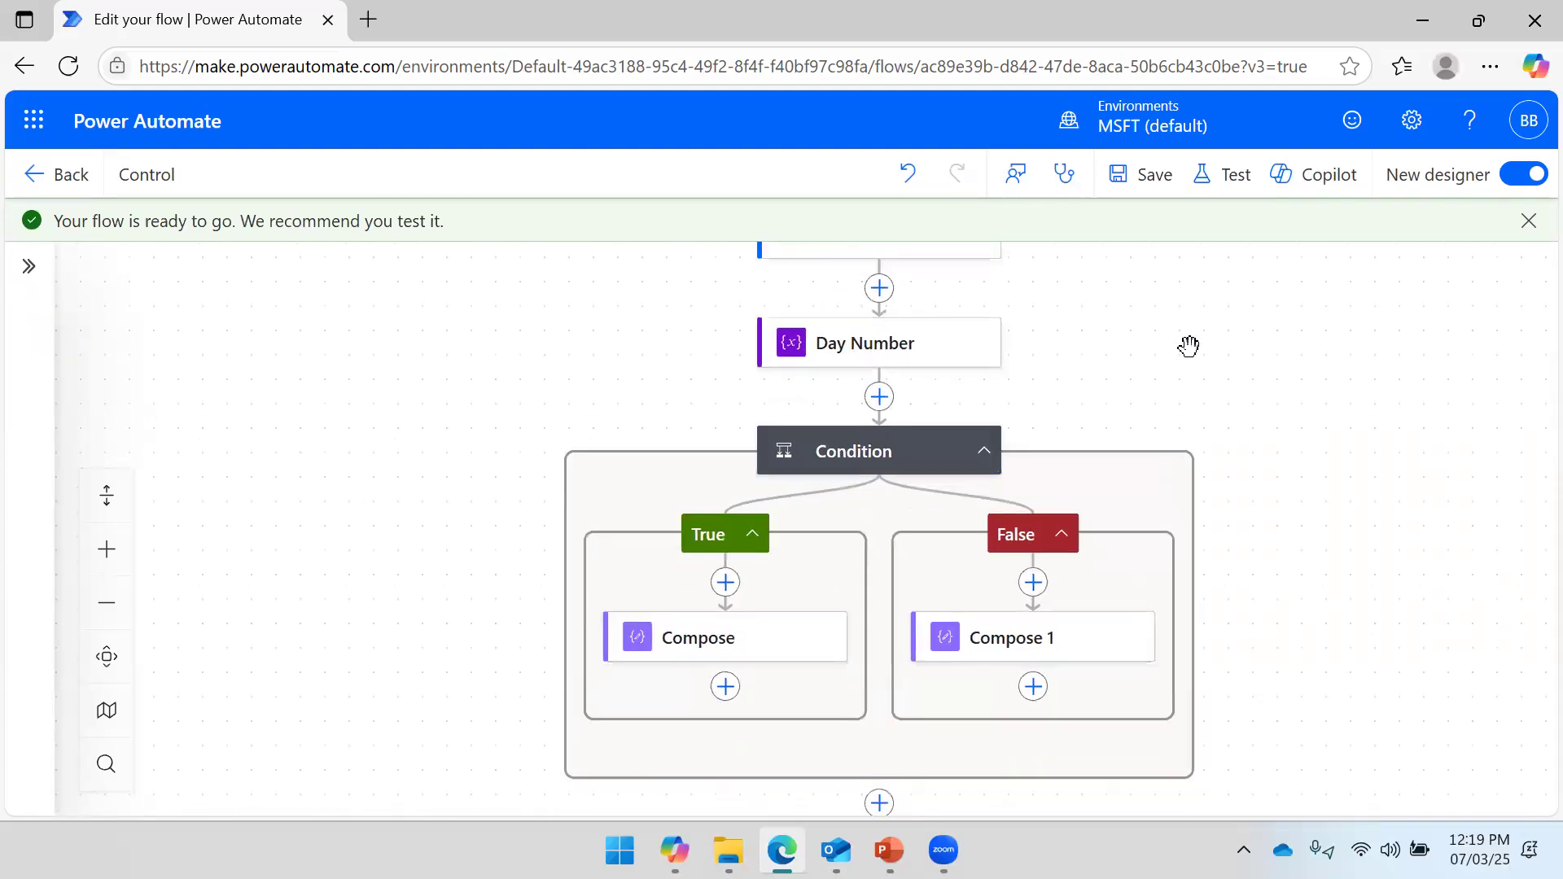
# Examine the Condition's expression and its available comparison operators.
pyautogui.click(876, 414)
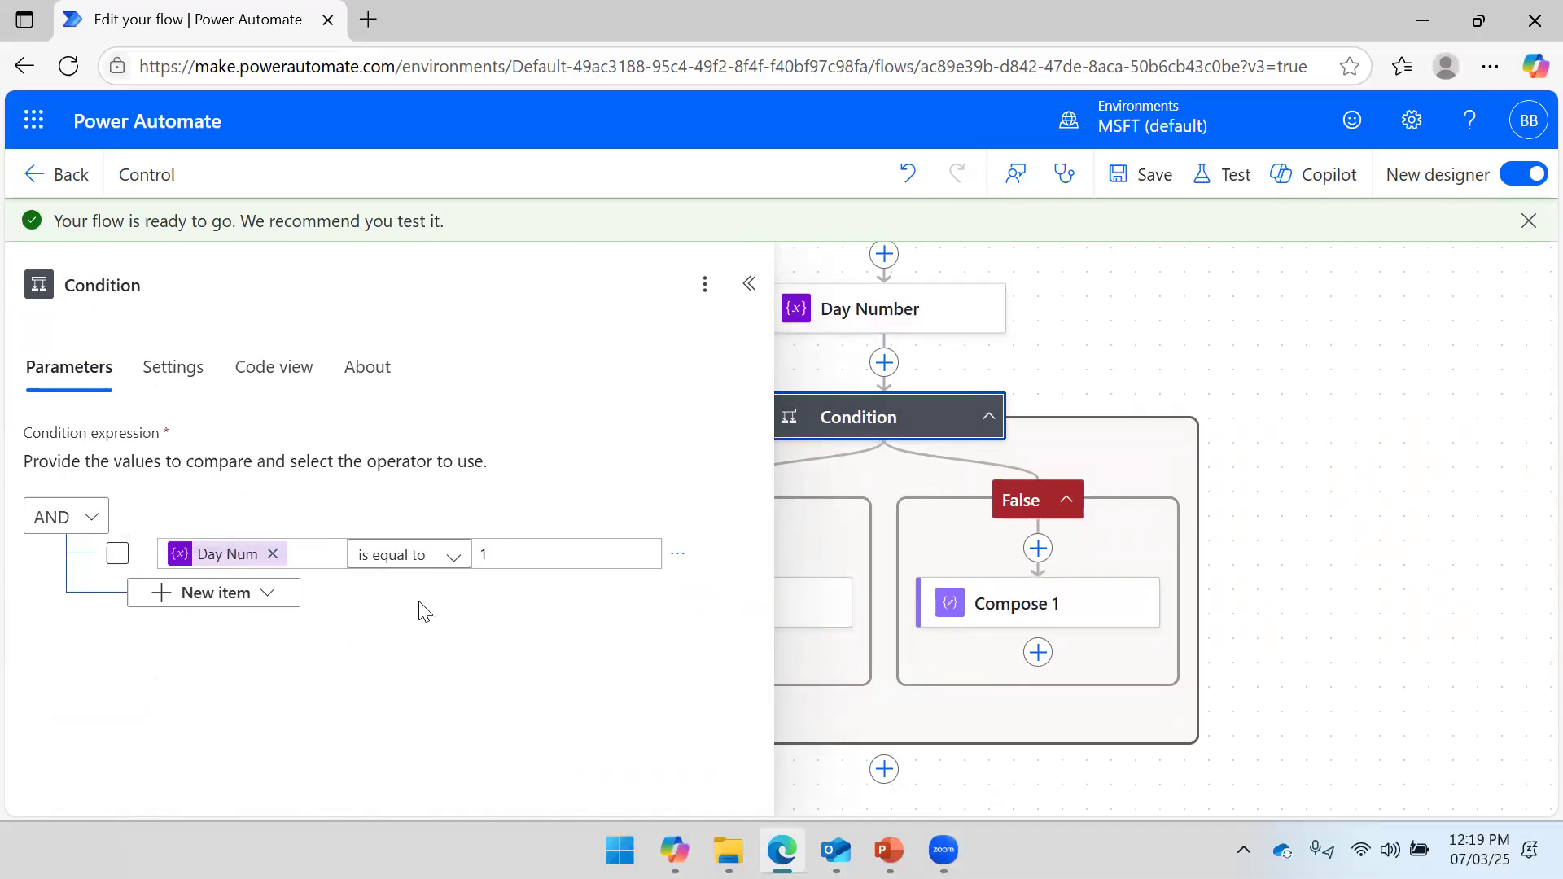
pyautogui.click(454, 557)
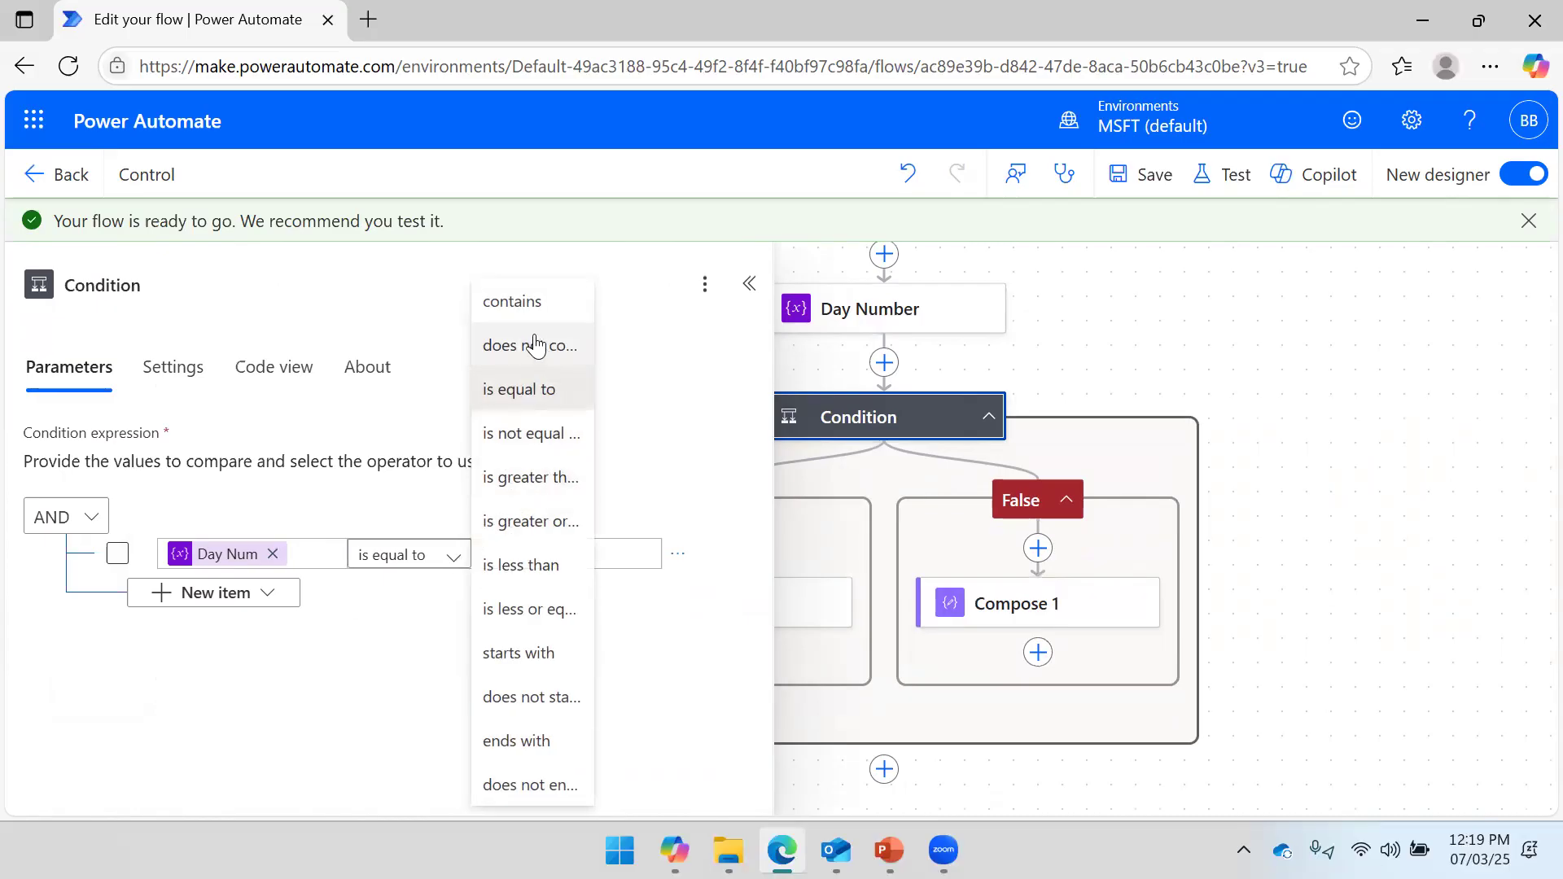
pyautogui.click(401, 648)
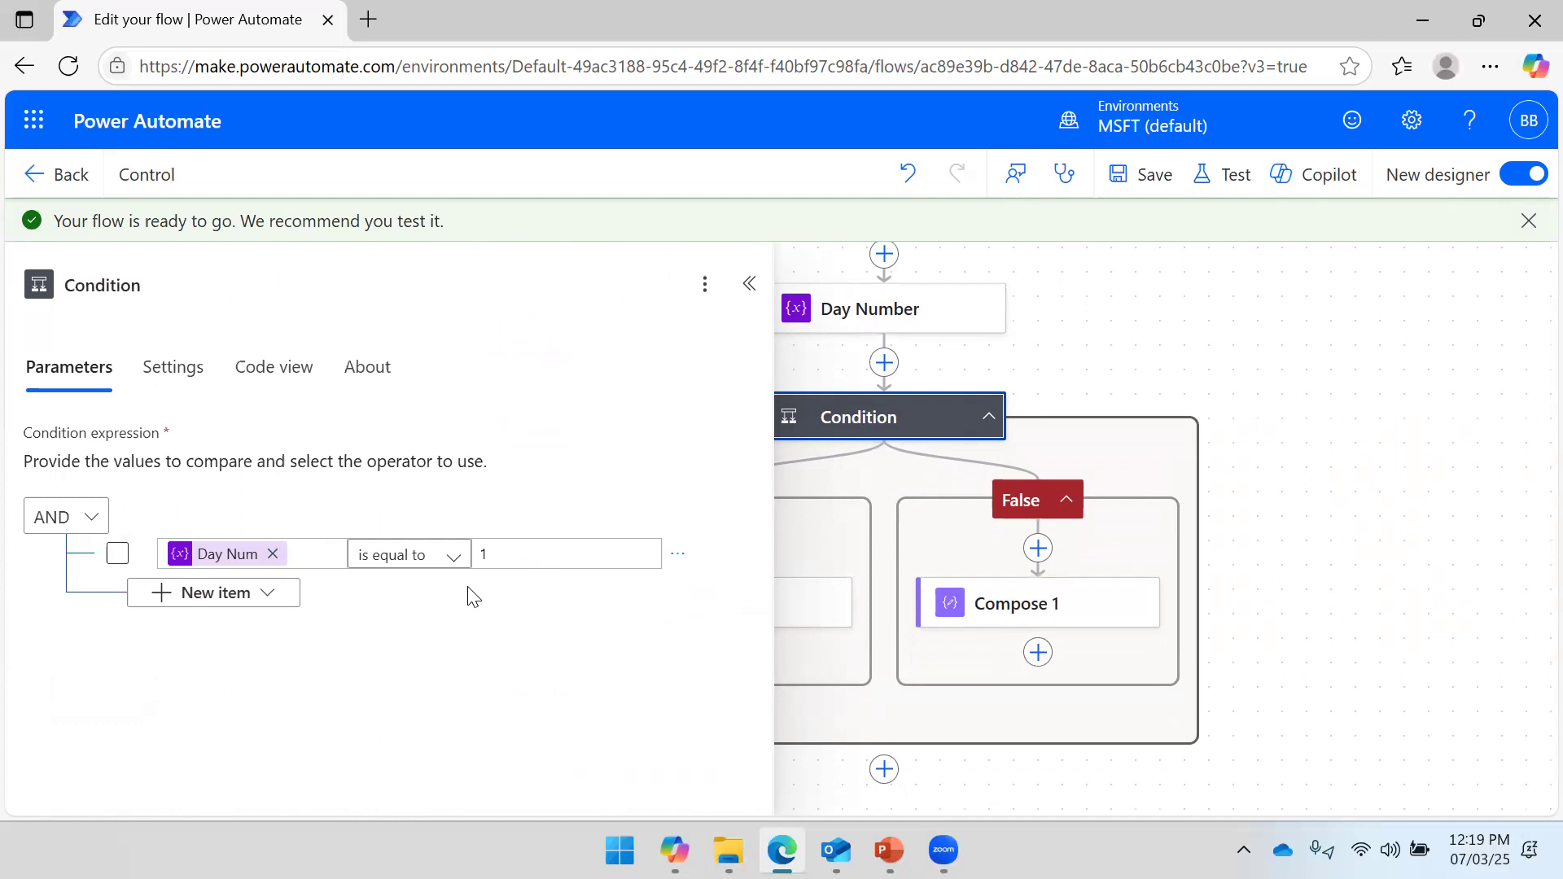
pyautogui.click(749, 284)
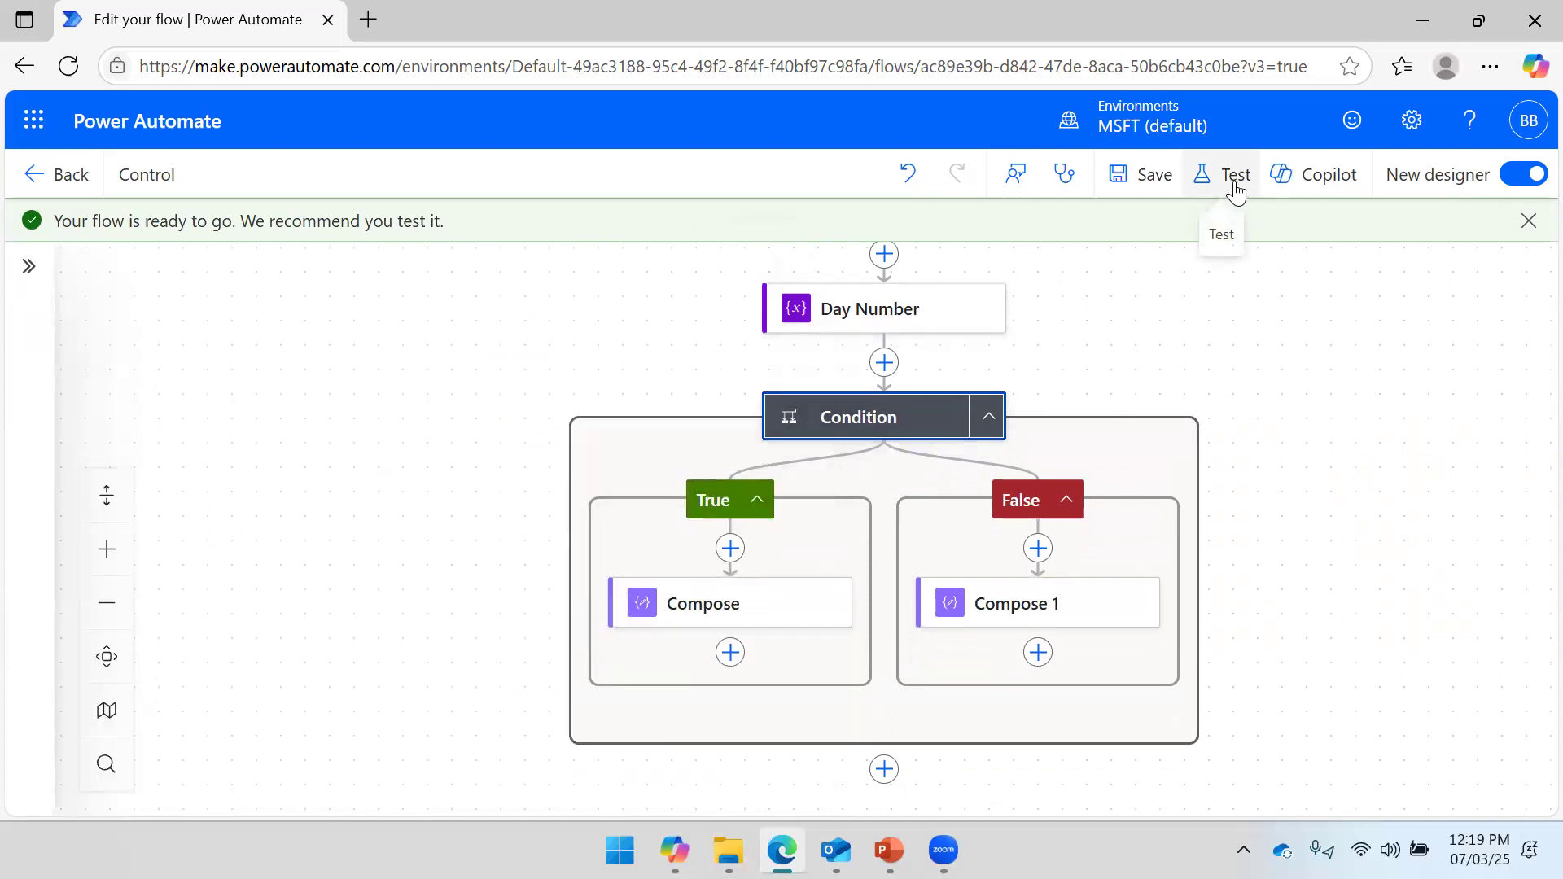
pyautogui.click(860, 419)
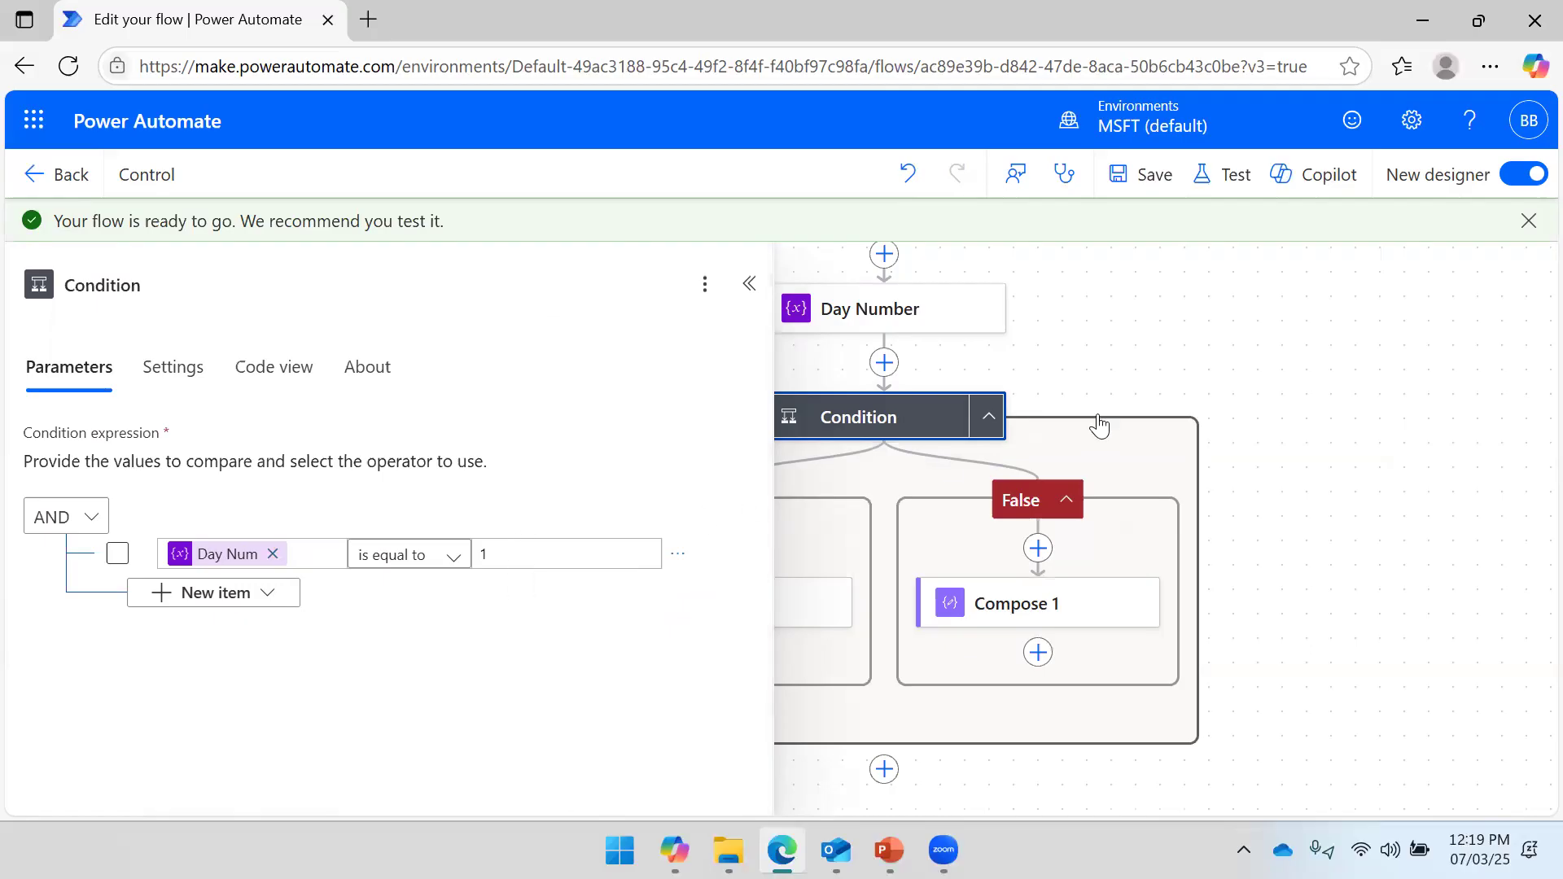
# Test the flow manually, close the run dialog once the run has started, and collapse the Condition's details.
pyautogui.click(1224, 184)
pyautogui.click(1166, 237)
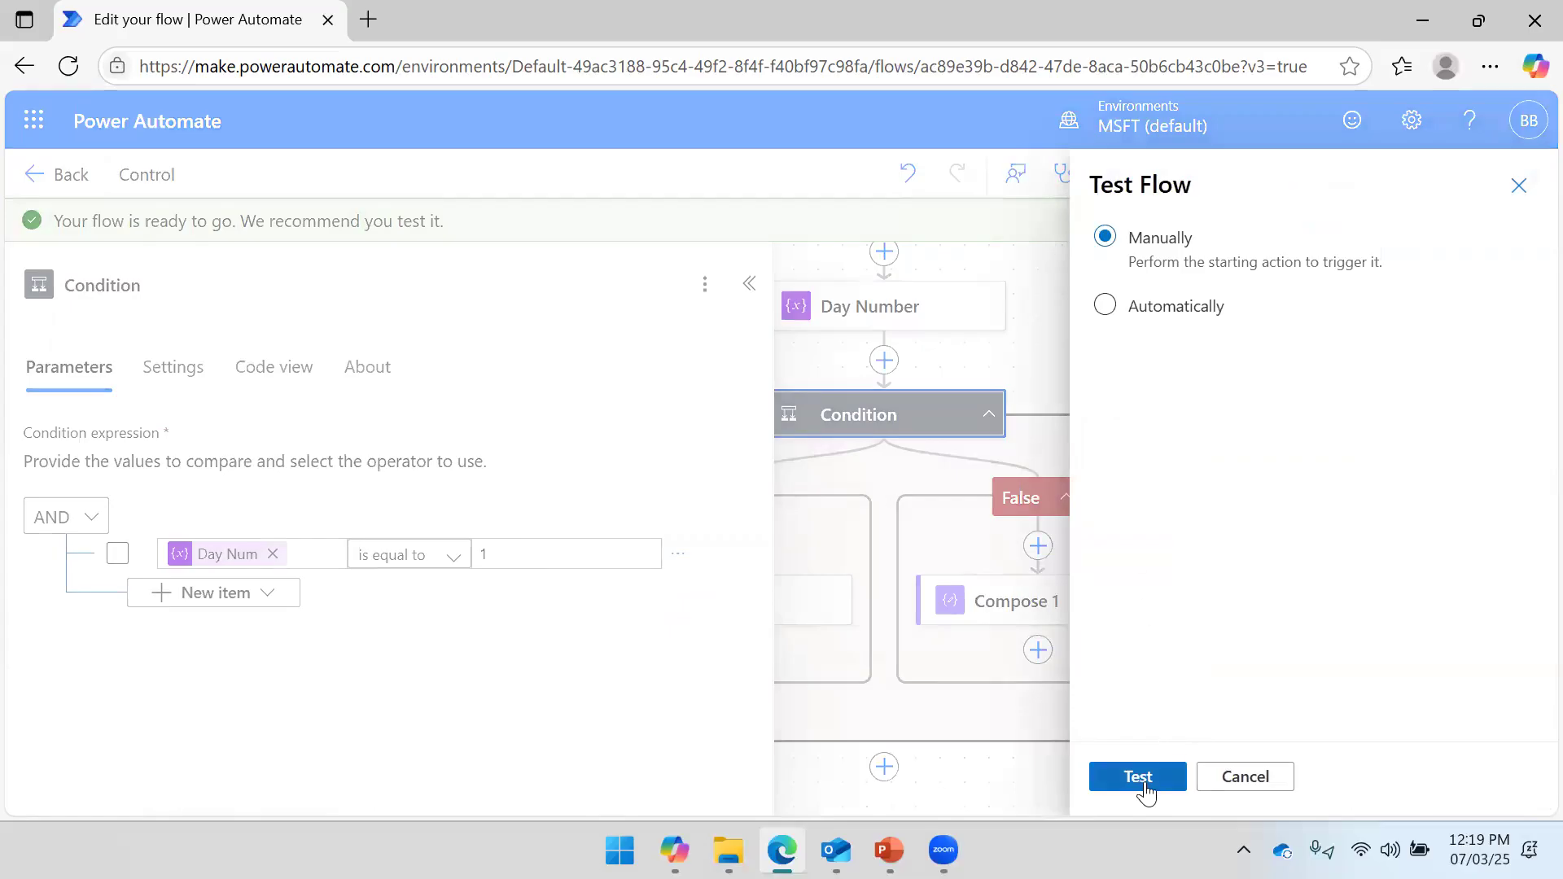
pyautogui.click(1138, 777)
pyautogui.click(1155, 772)
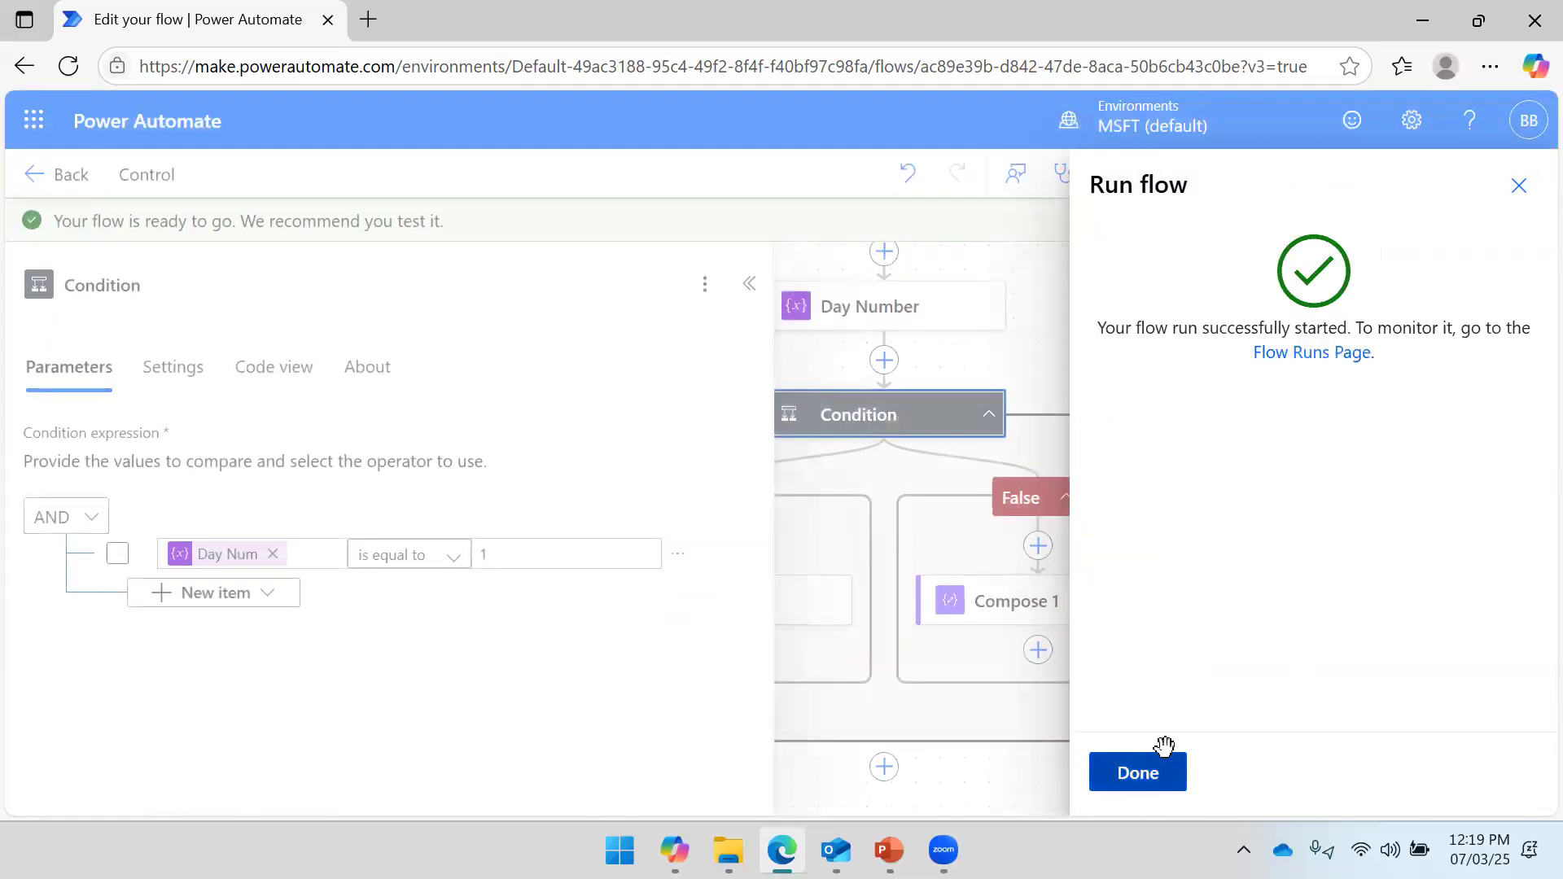
pyautogui.click(1163, 761)
pyautogui.click(749, 284)
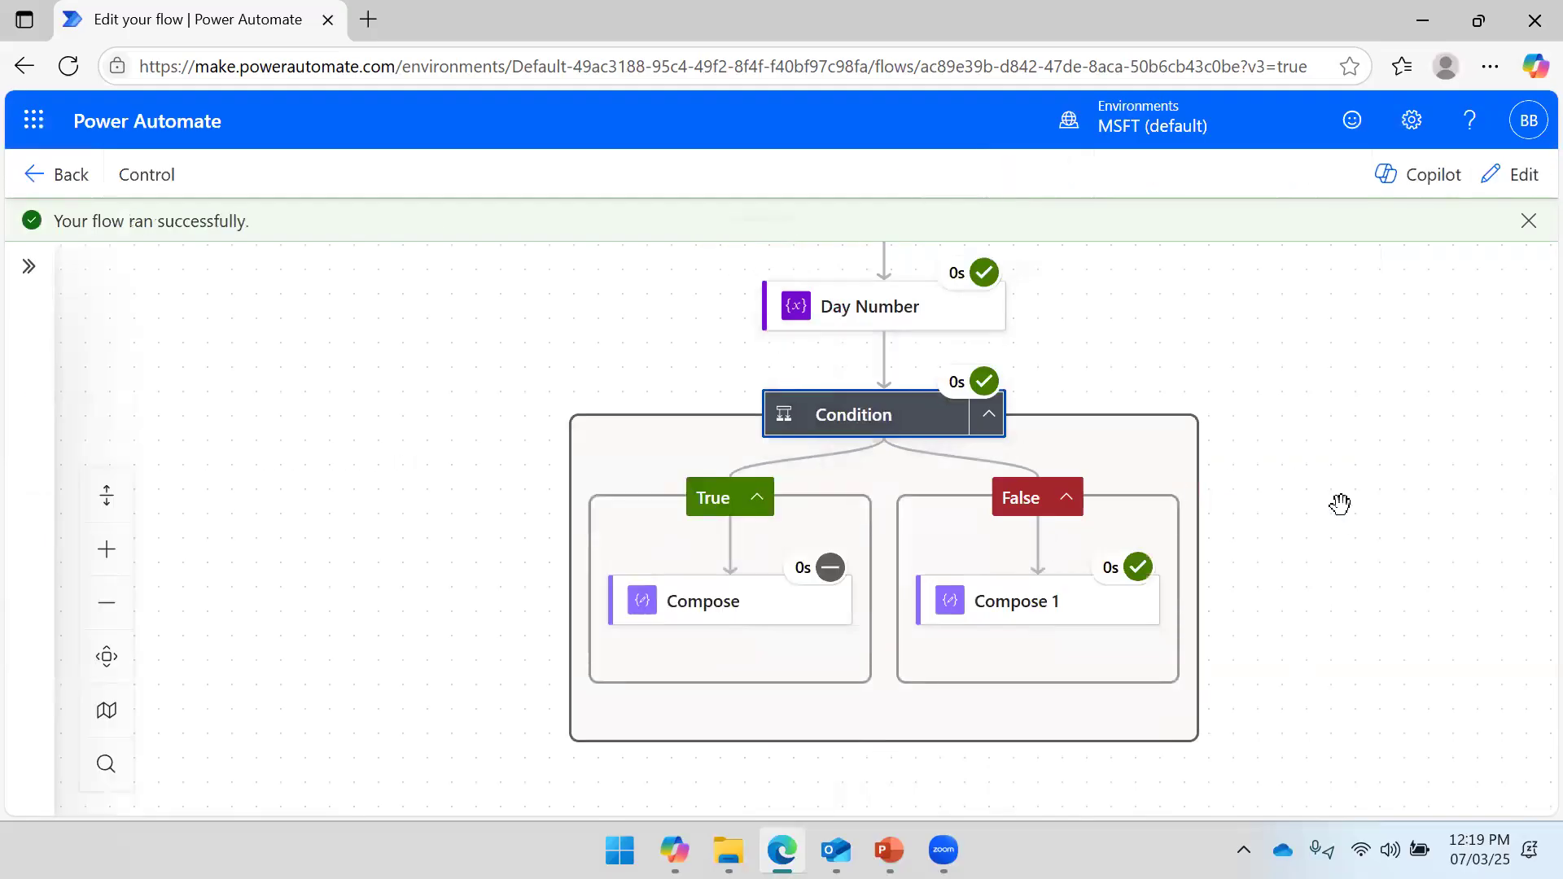
# Examine the array items in the run results of the False branch's Compose action and collapse its details.
pyautogui.click(1059, 607)
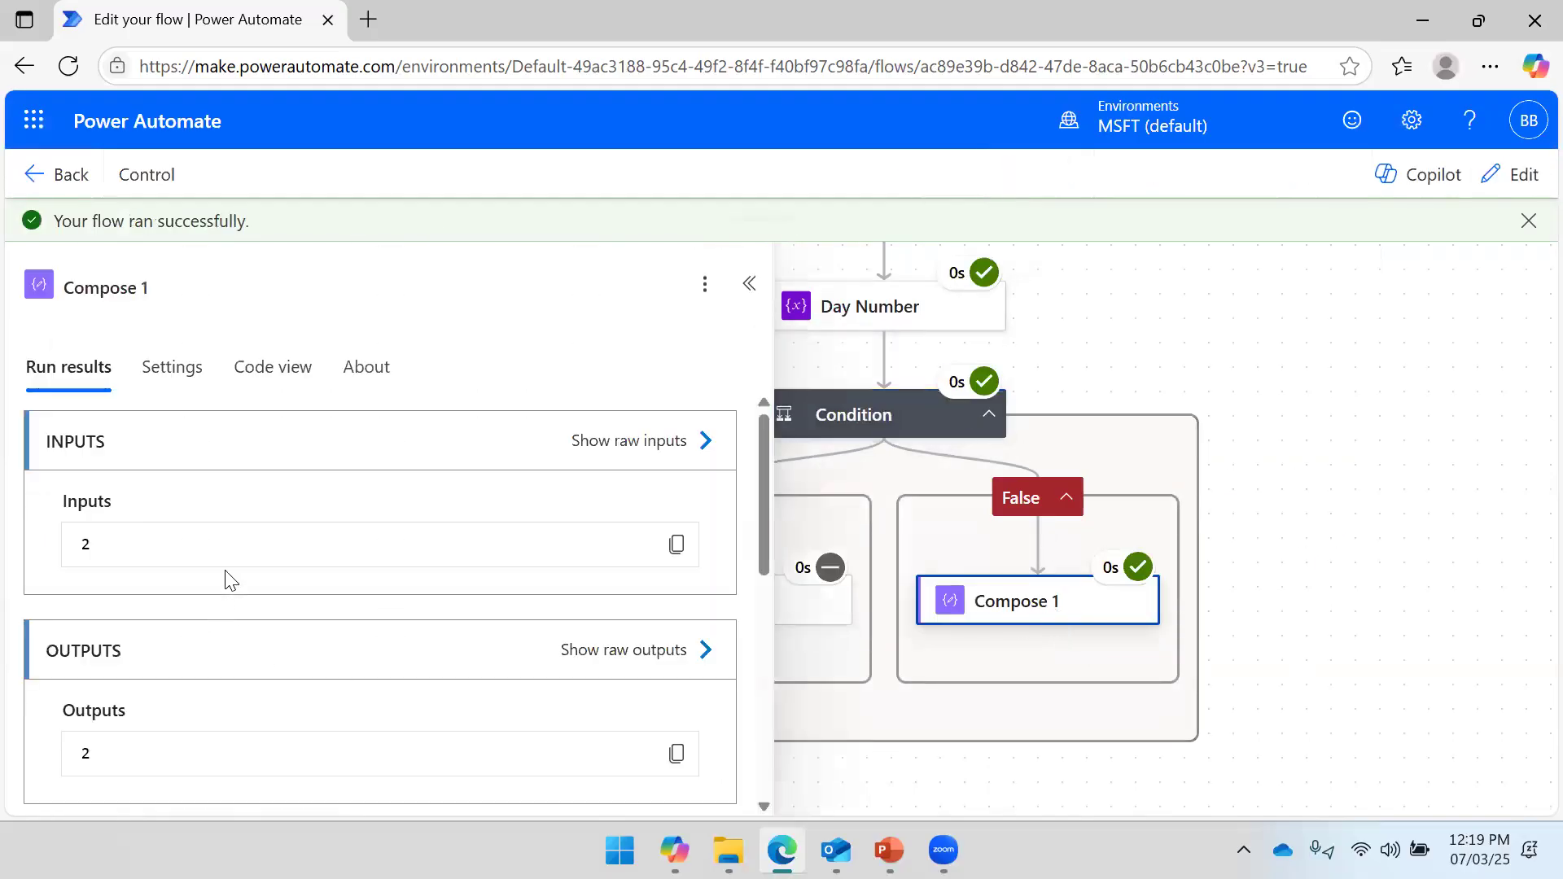
pyautogui.scroll(-3, 228, 575)
pyautogui.scroll(3, 212, 570)
pyautogui.scroll(-3, 218, 577)
pyautogui.scroll(3, 218, 583)
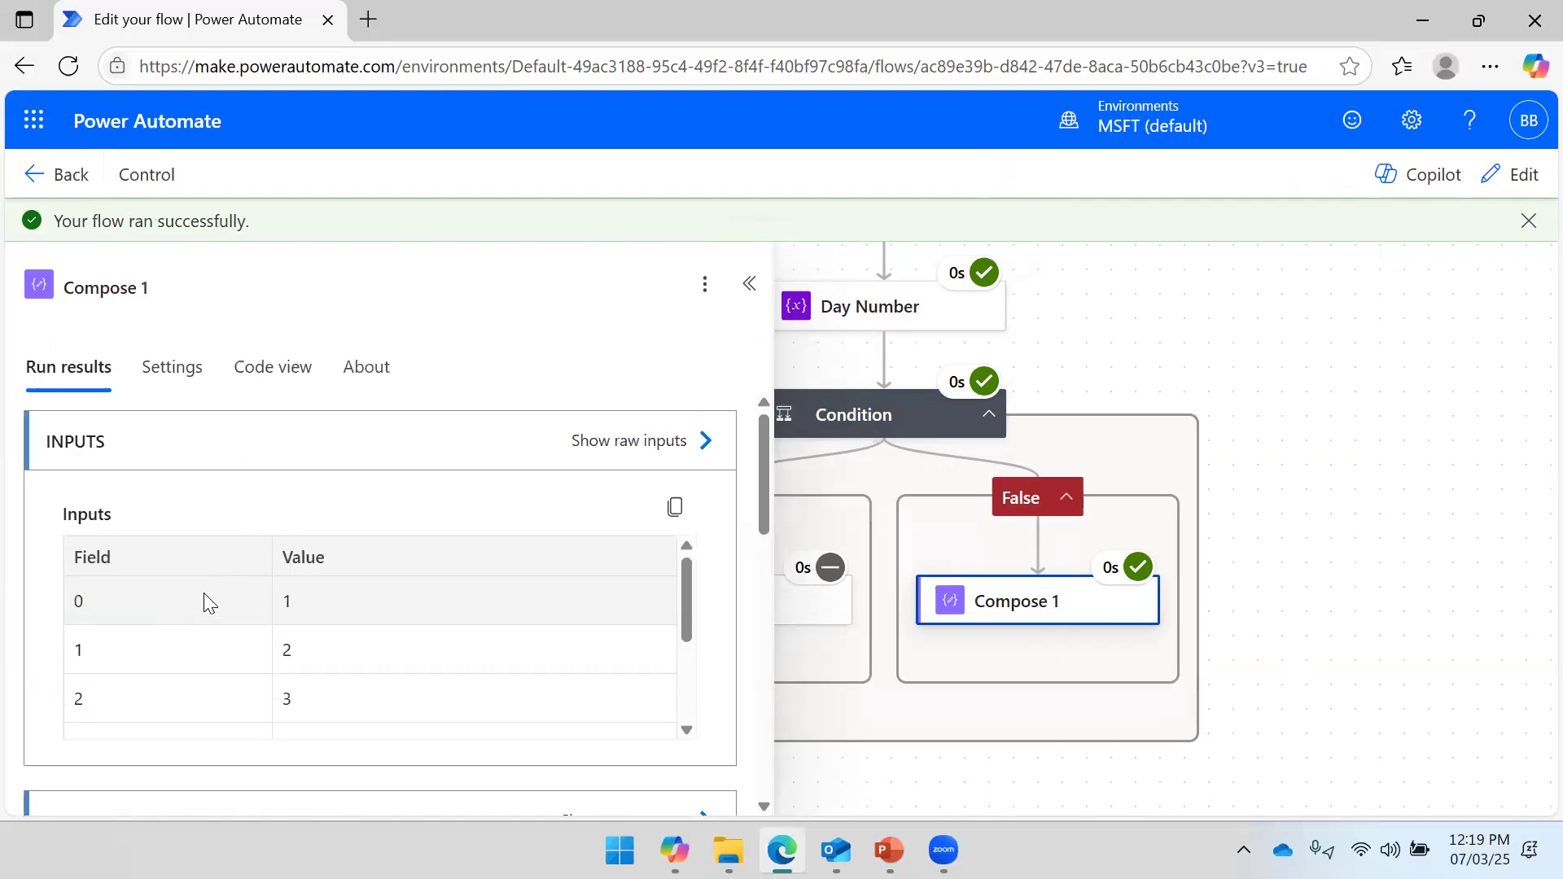
pyautogui.scroll(-3, 339, 598)
pyautogui.scroll(3, 146, 643)
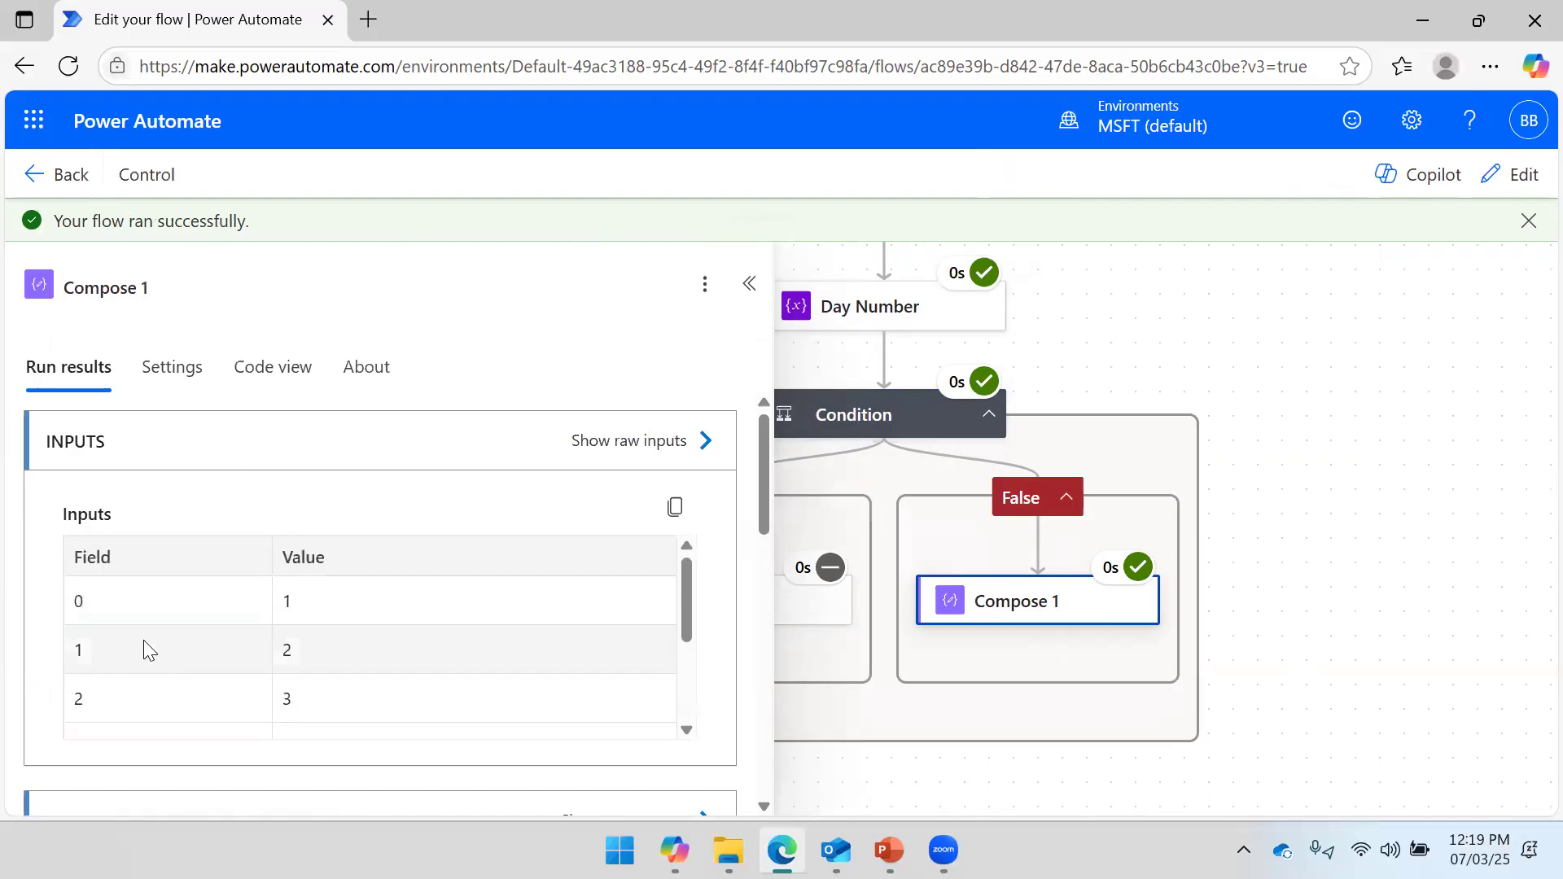
pyautogui.scroll(-3, 112, 601)
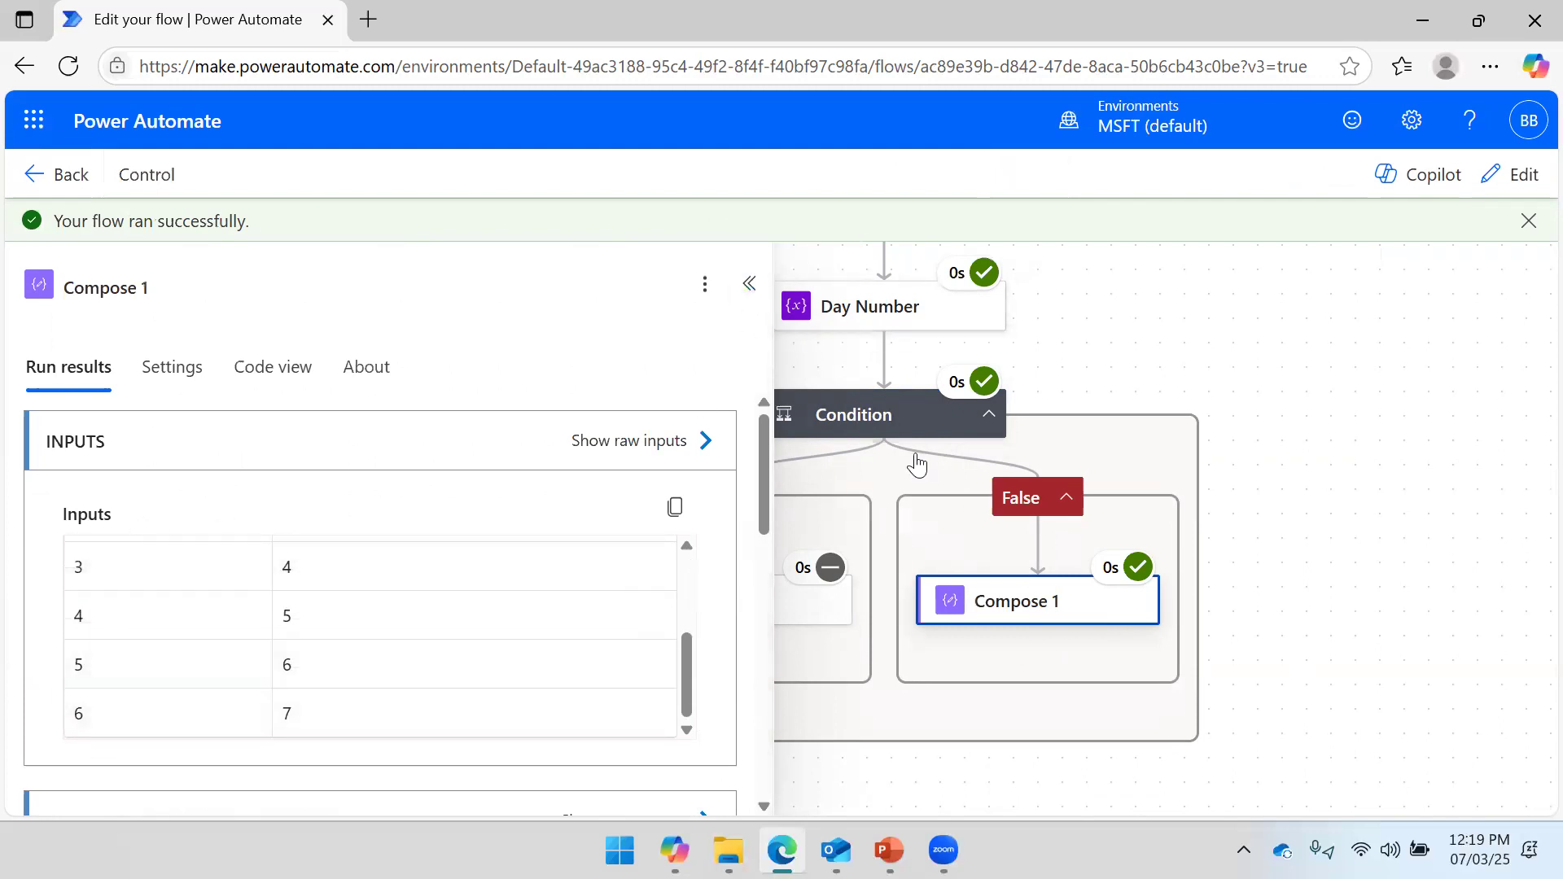
pyautogui.scroll(3, 117, 595)
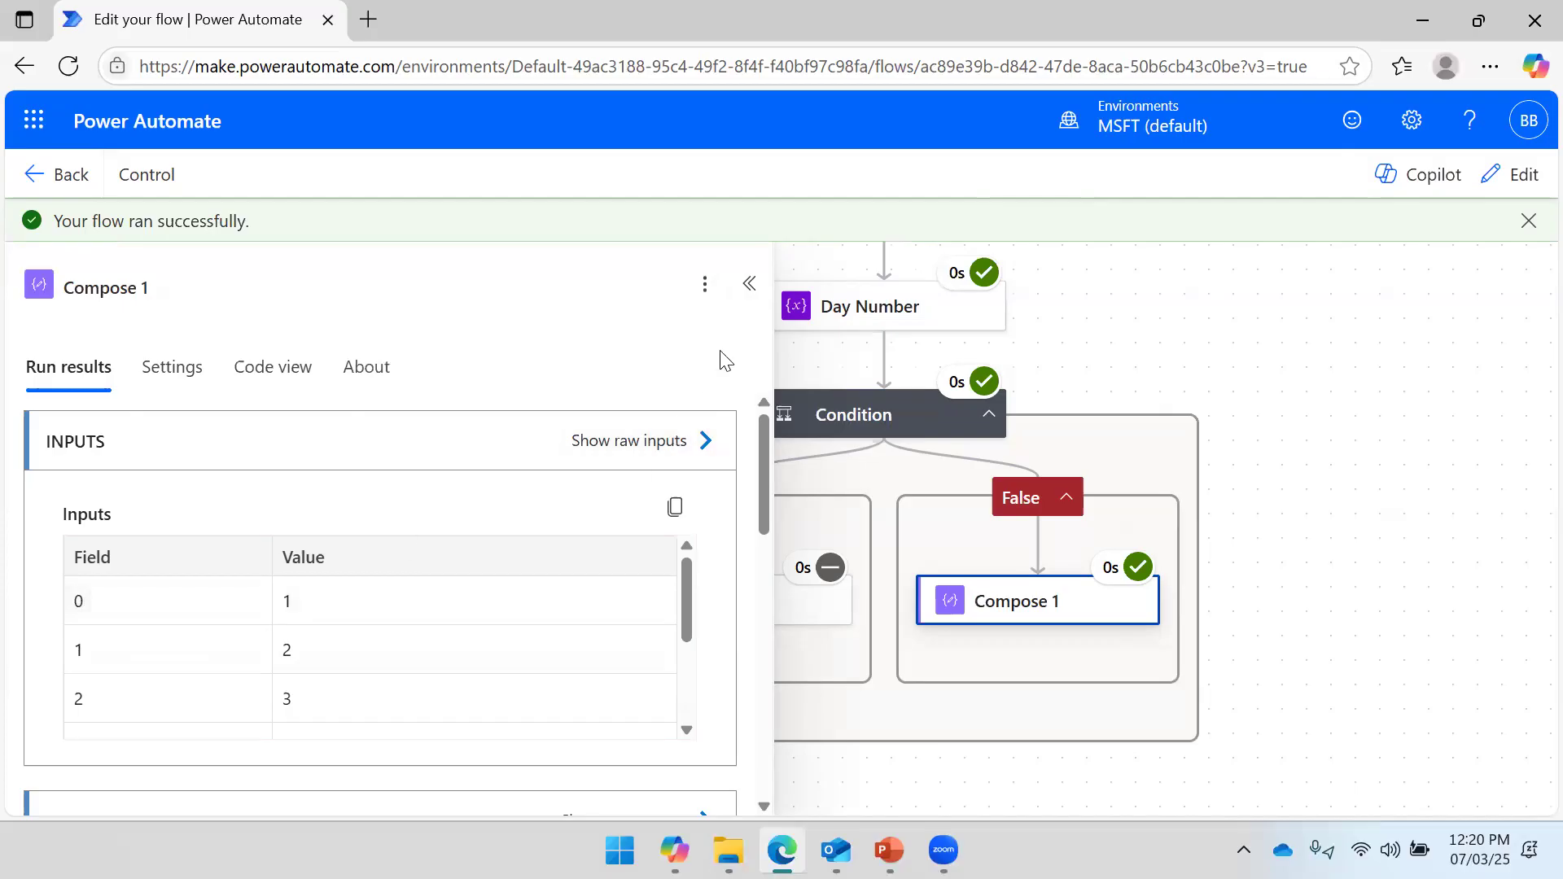
pyautogui.click(750, 283)
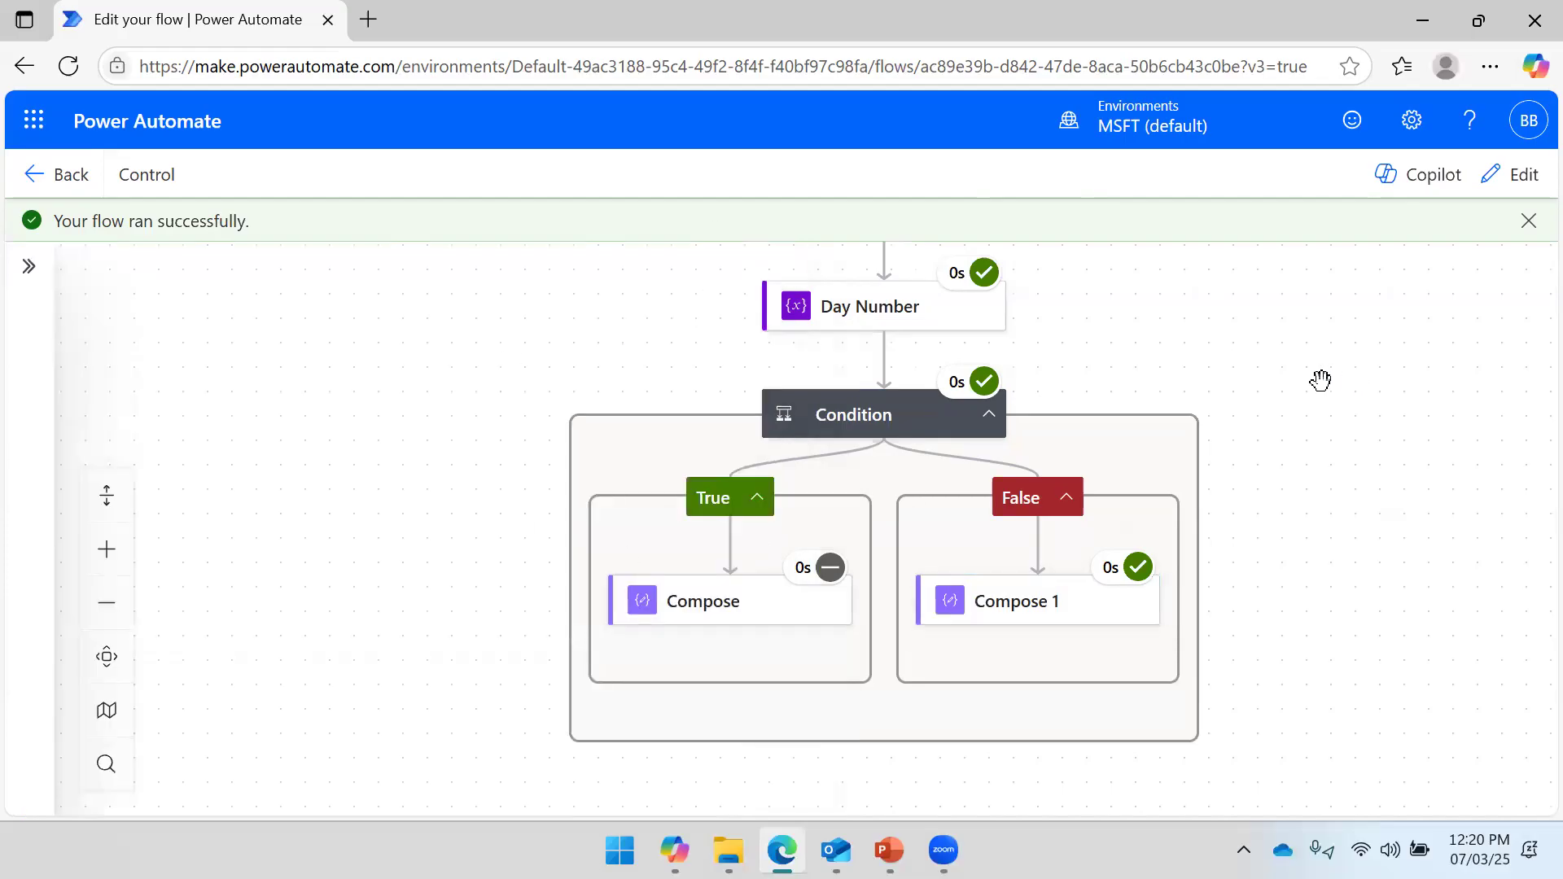
# Return the flow to editing and remove the Day Num variable from the Condition's first value.
pyautogui.click(909, 422)
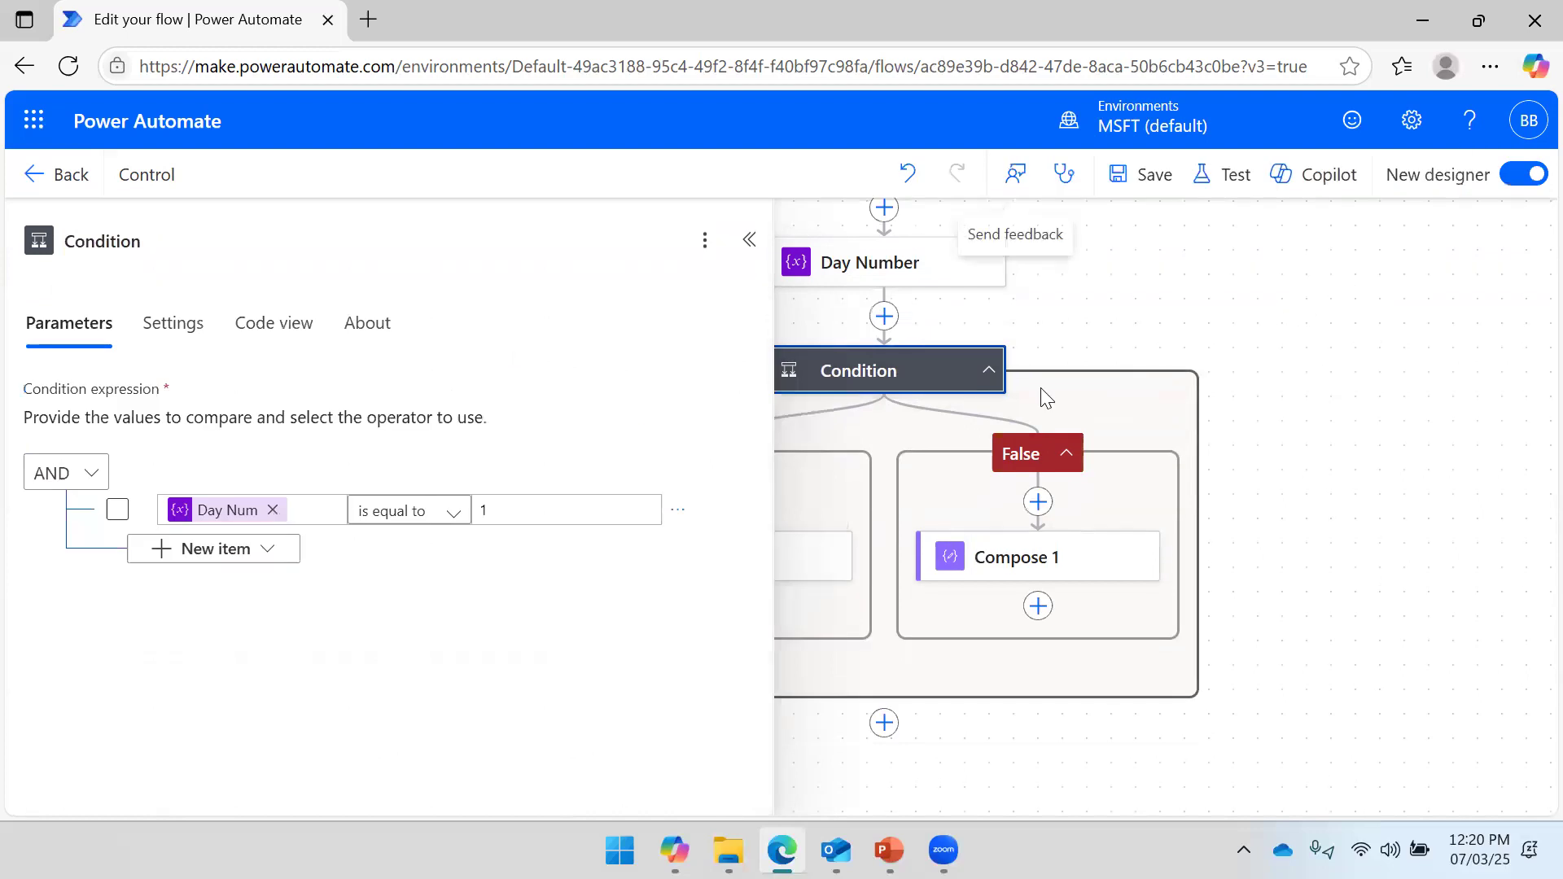
pyautogui.click(750, 242)
pyautogui.click(874, 371)
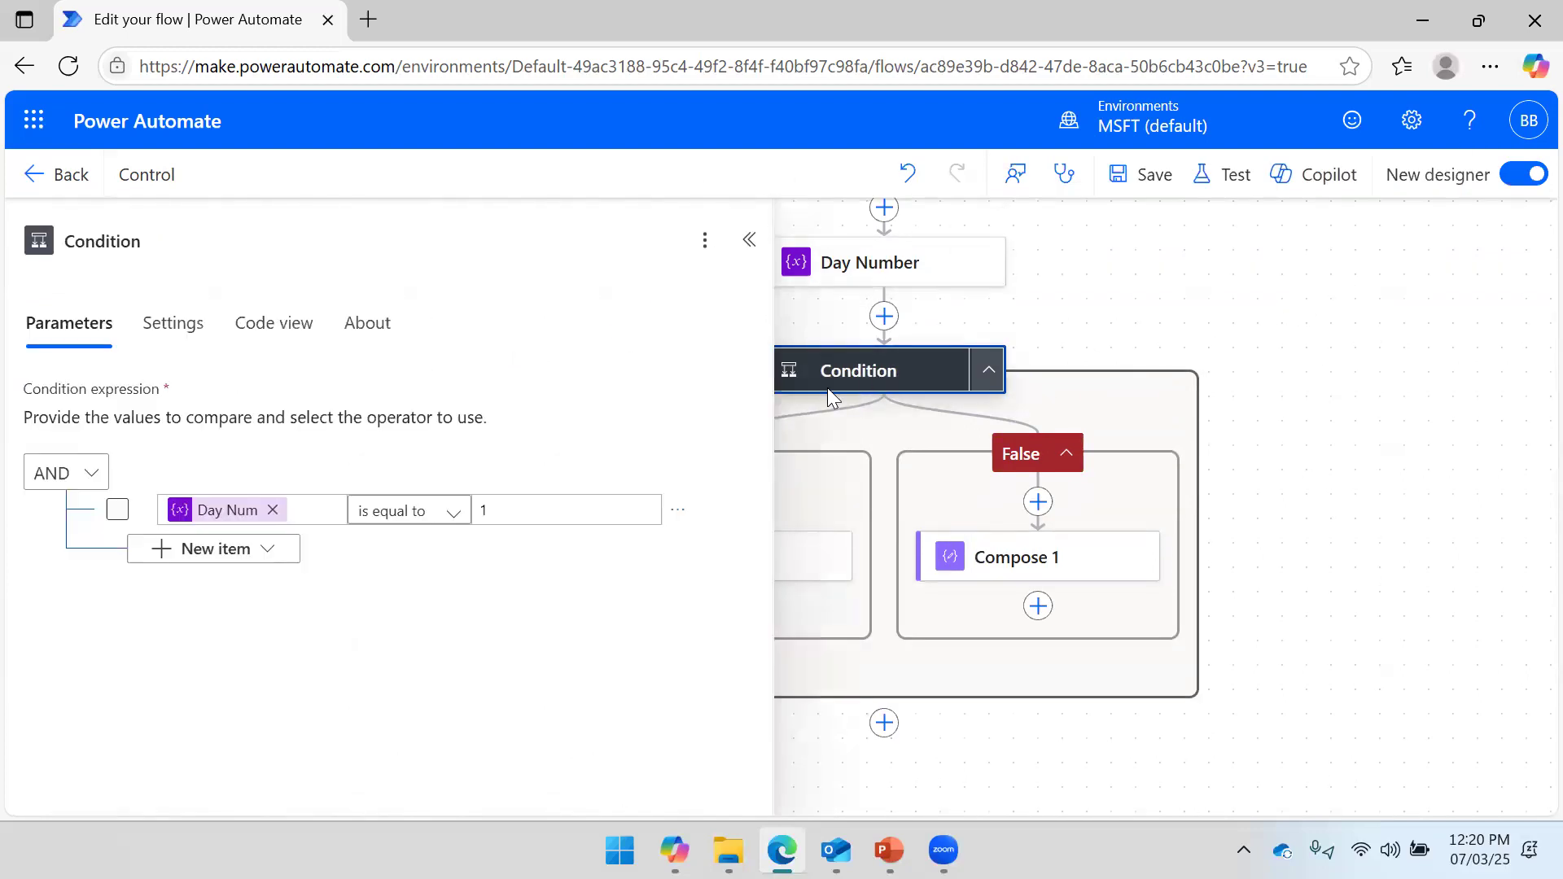
pyautogui.click(273, 510)
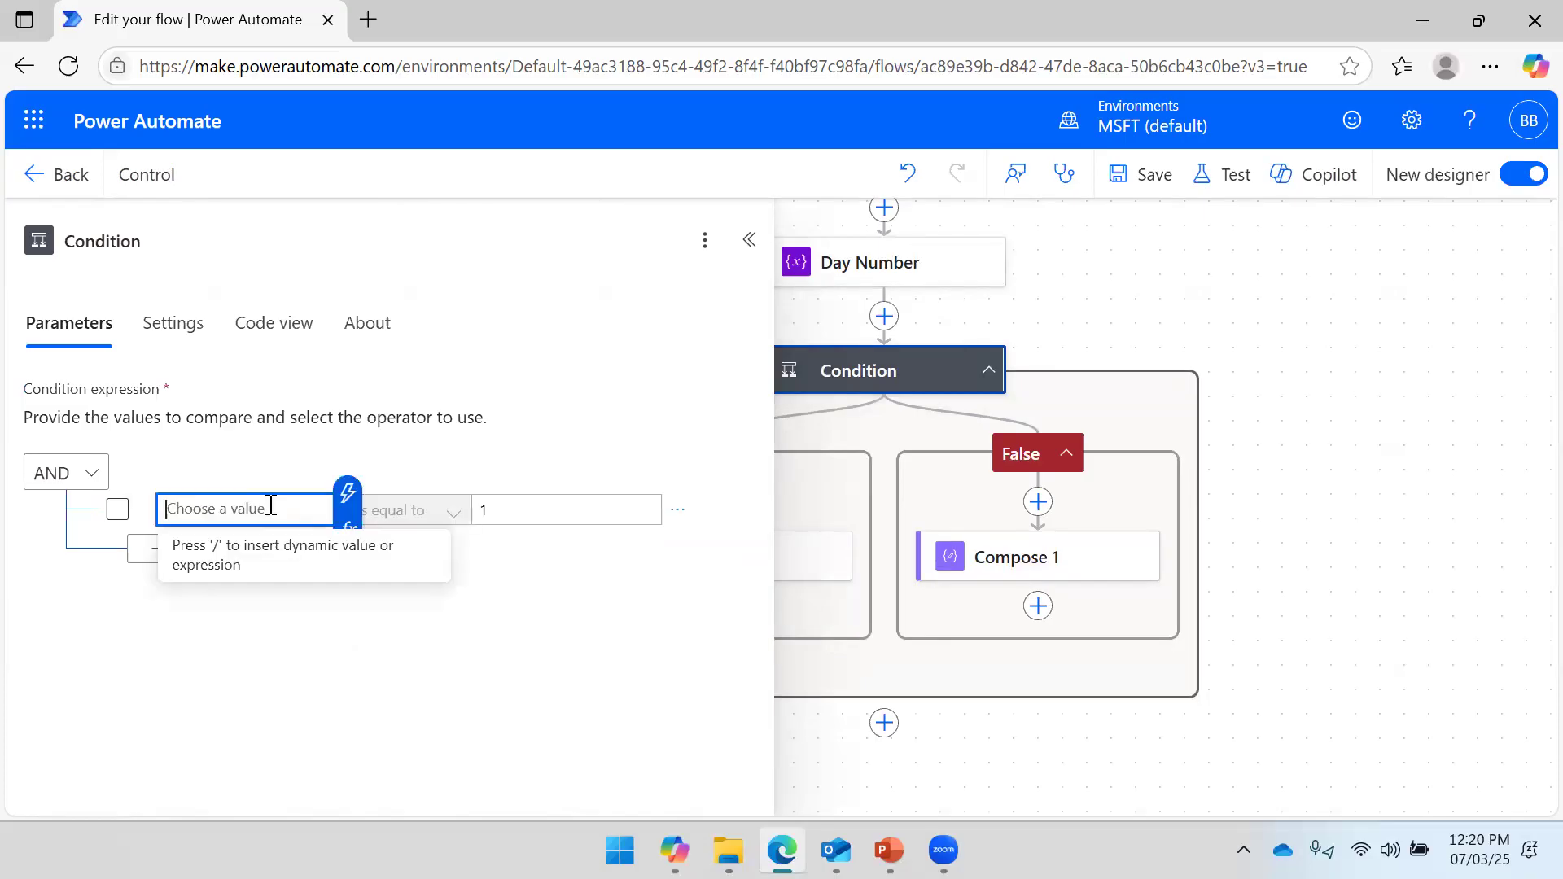
# Examine the full list of dynamic content available for the Condition's first value, including the manual trigger's outputs, and close the list.
pyautogui.click(345, 505)
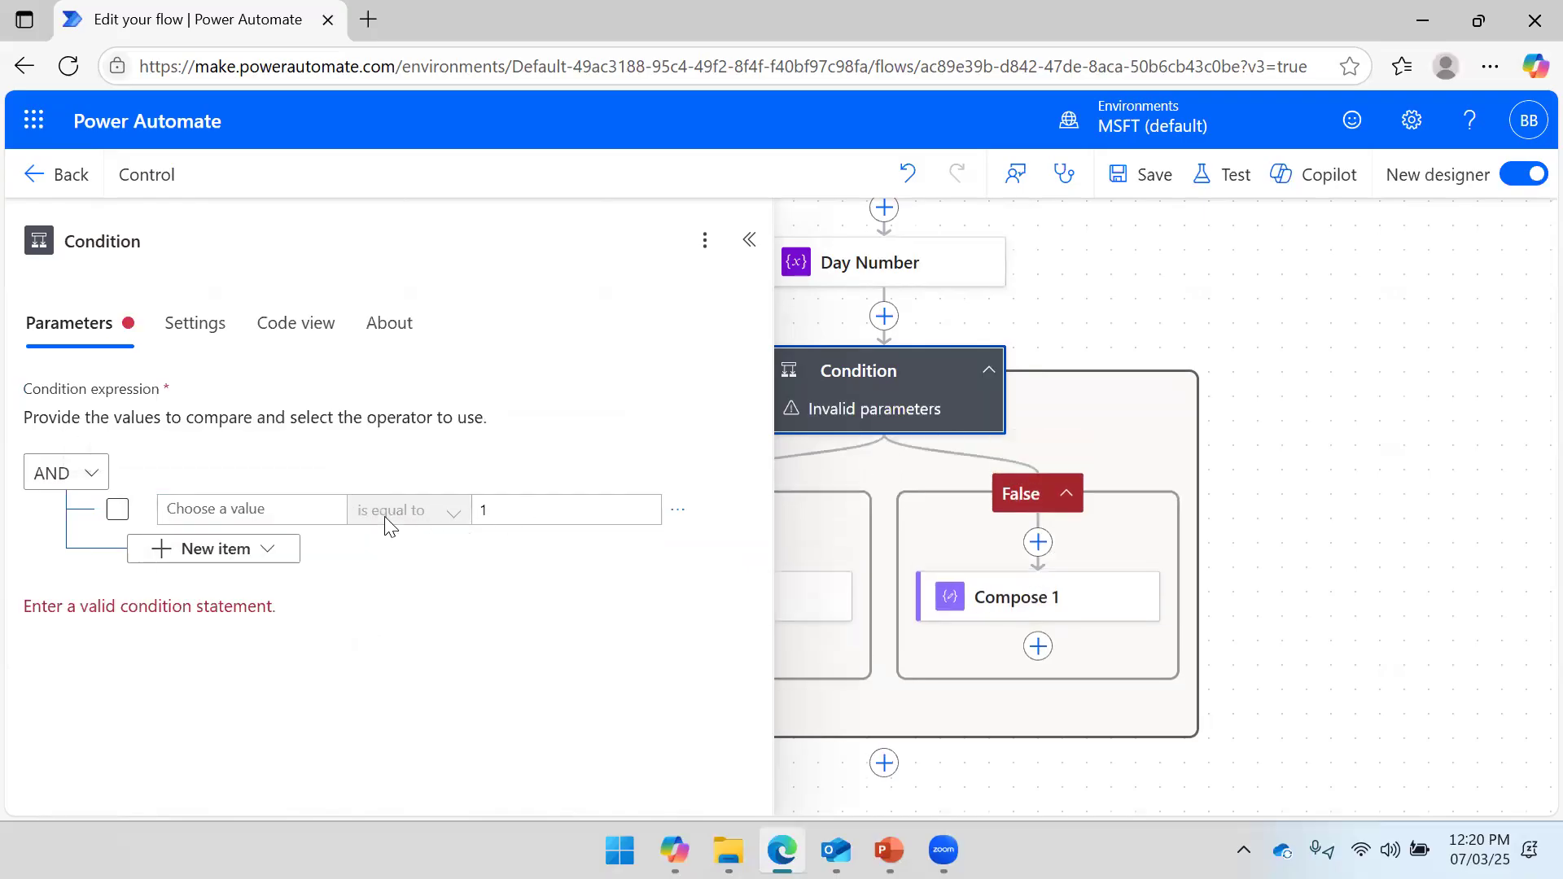
pyautogui.click(291, 507)
pyautogui.click(345, 506)
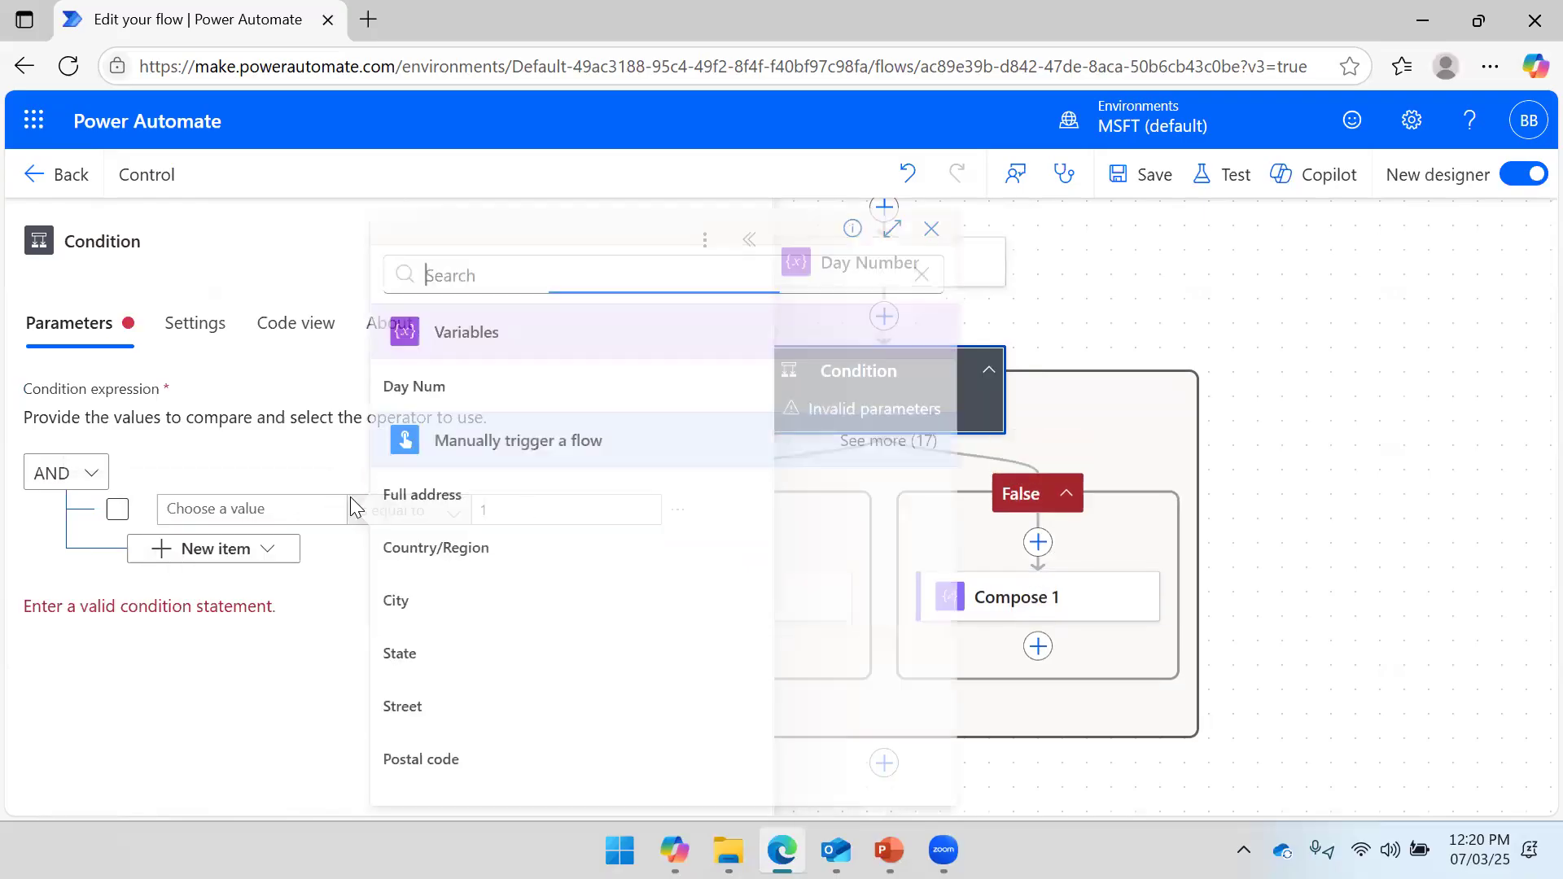
pyautogui.click(893, 444)
pyautogui.scroll(-6, 480, 574)
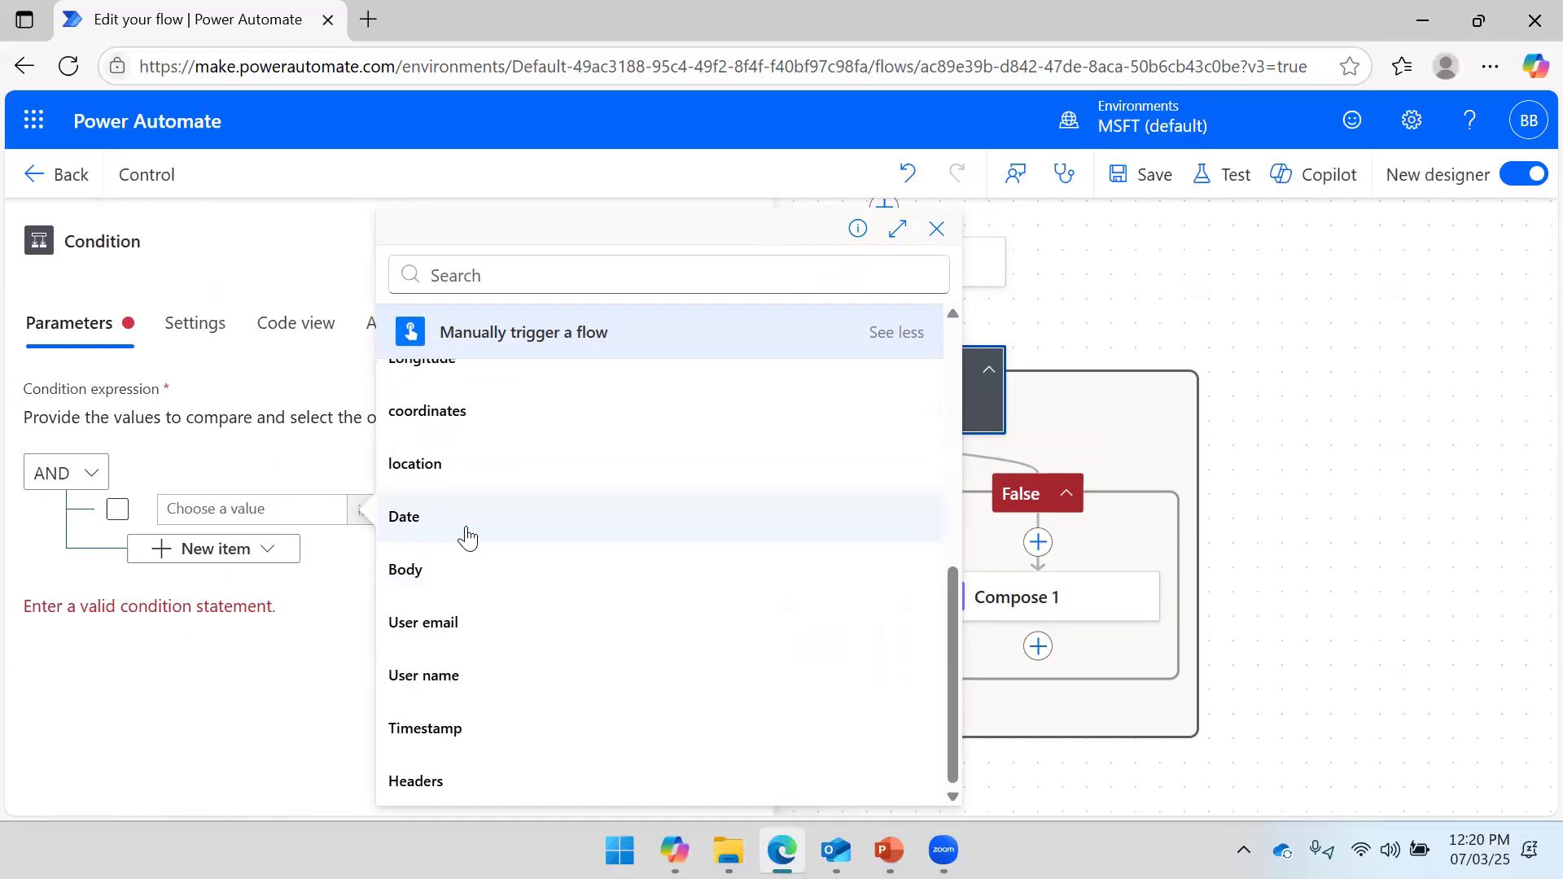
pyautogui.scroll(6, 537, 595)
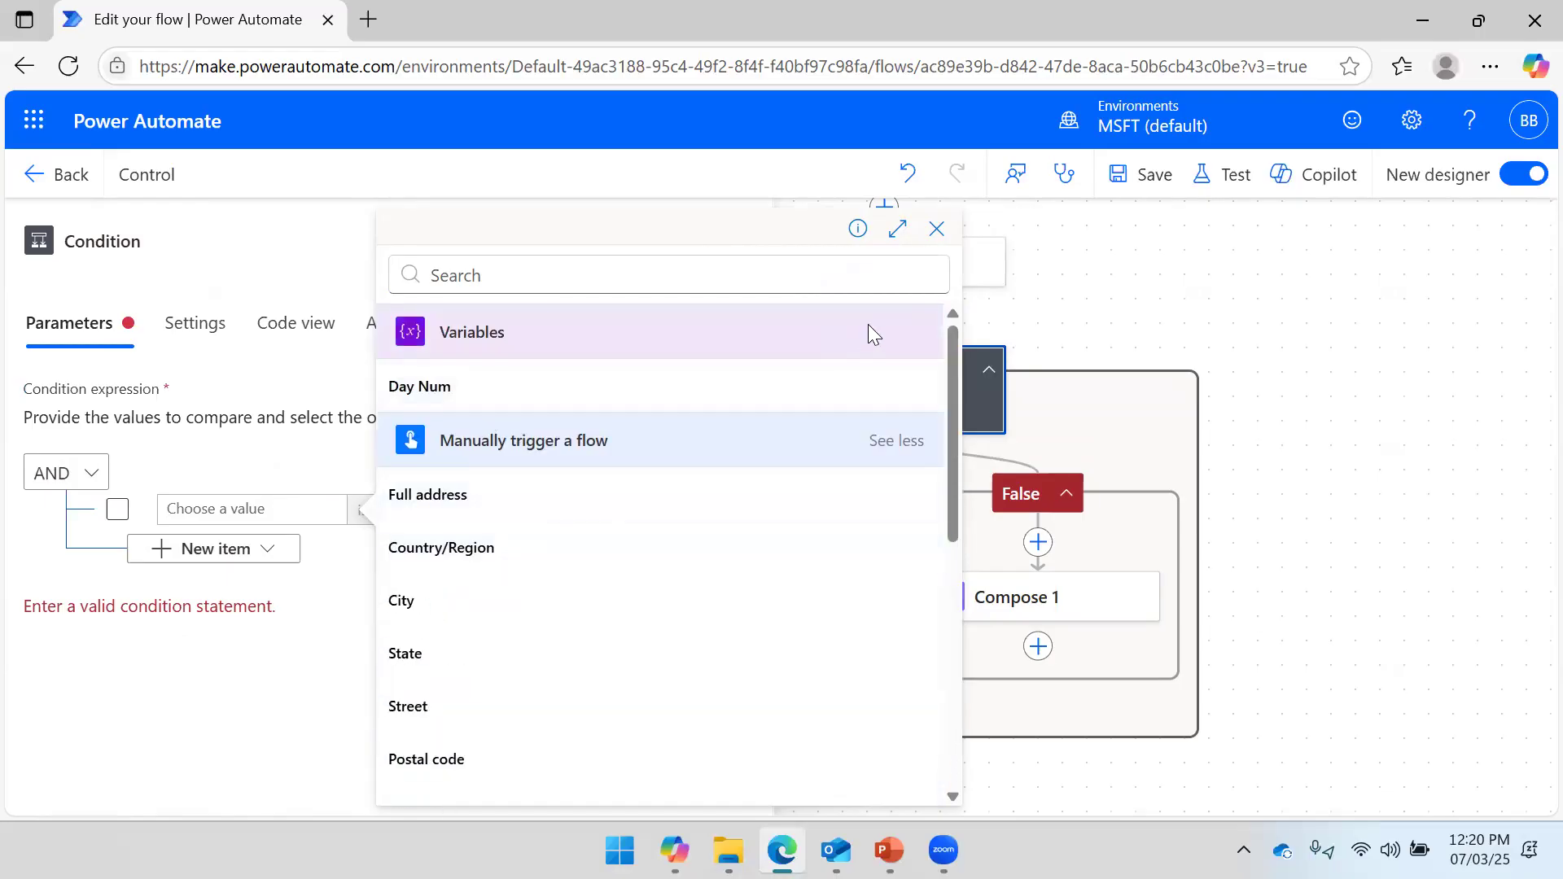
pyautogui.click(937, 229)
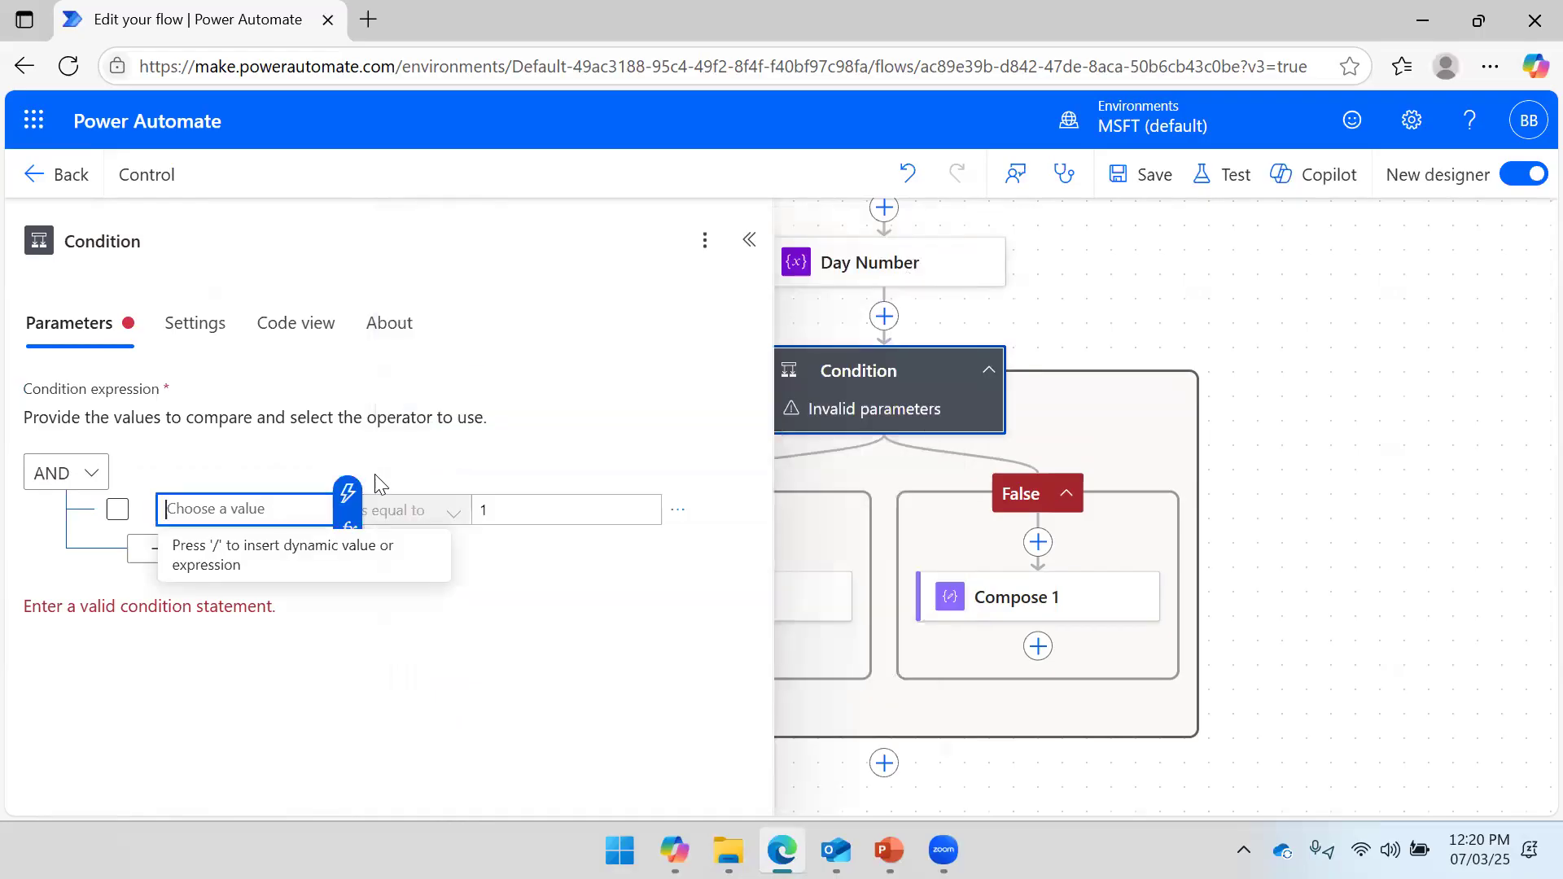
# Add the expression variables('Day Num')[0] as the Condition's first value.
pyautogui.click(350, 525)
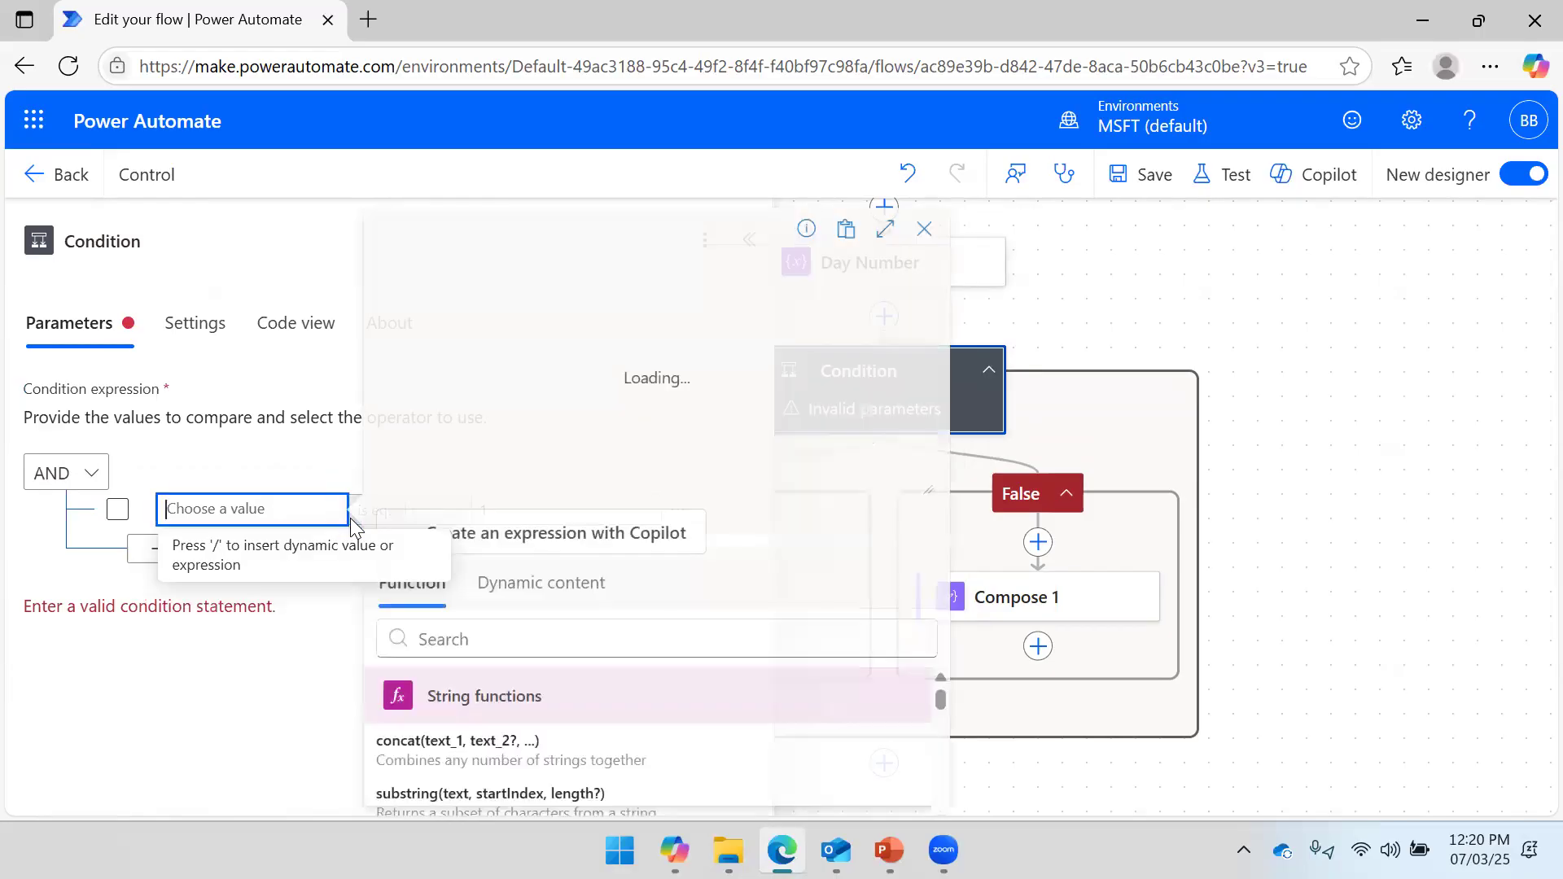
pyautogui.click(607, 584)
pyautogui.click(472, 764)
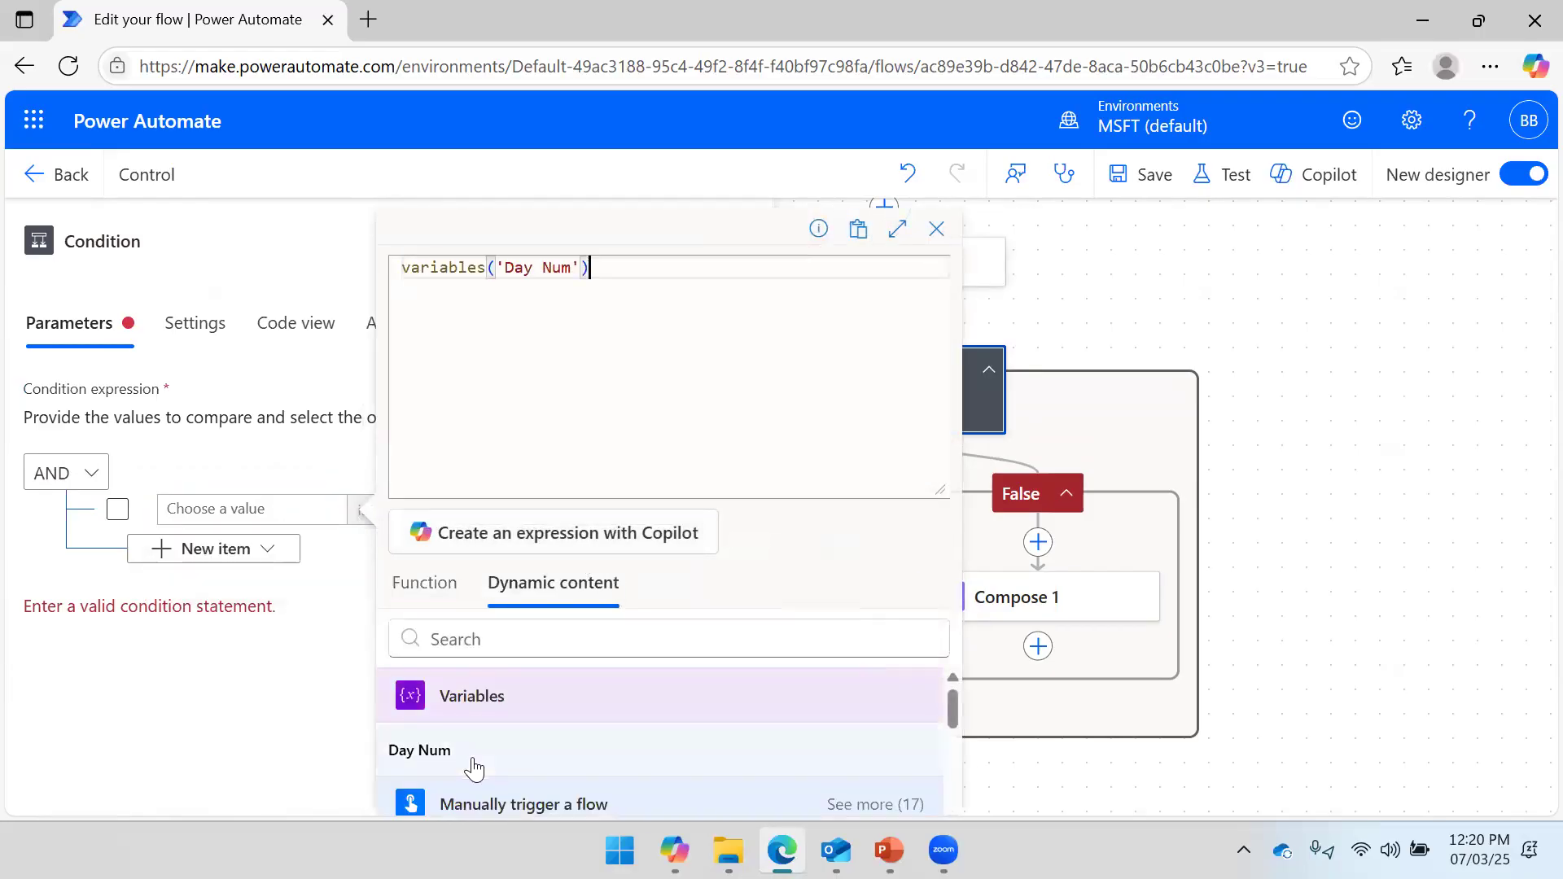
pyautogui.write('[0')
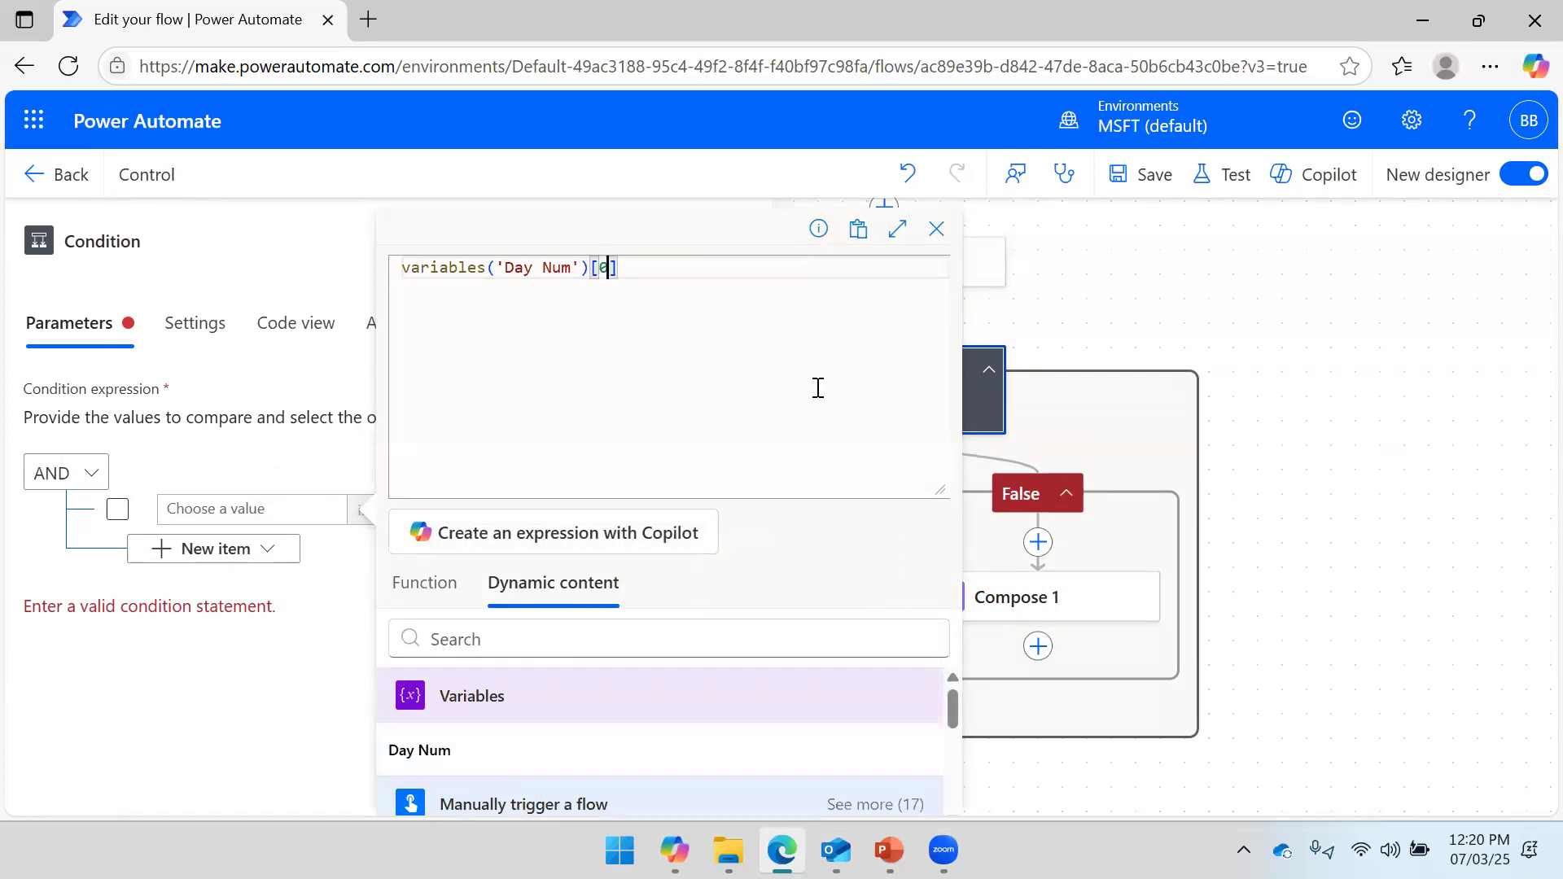
pyautogui.click(691, 268)
pyautogui.moveTo(404, 268); pyautogui.dragTo(591, 268)
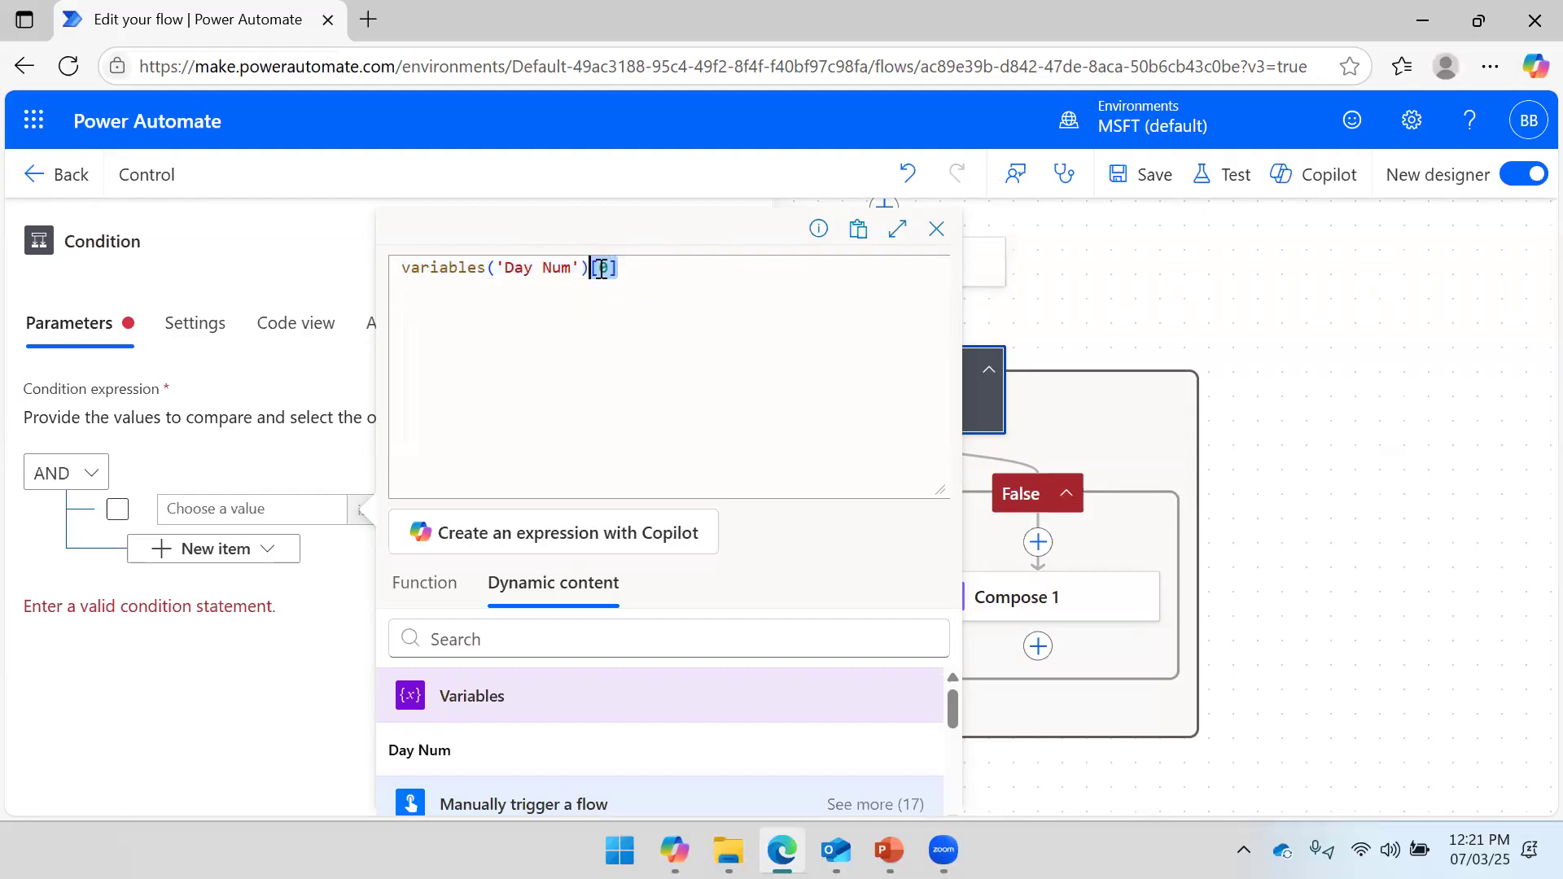
pyautogui.click(641, 268)
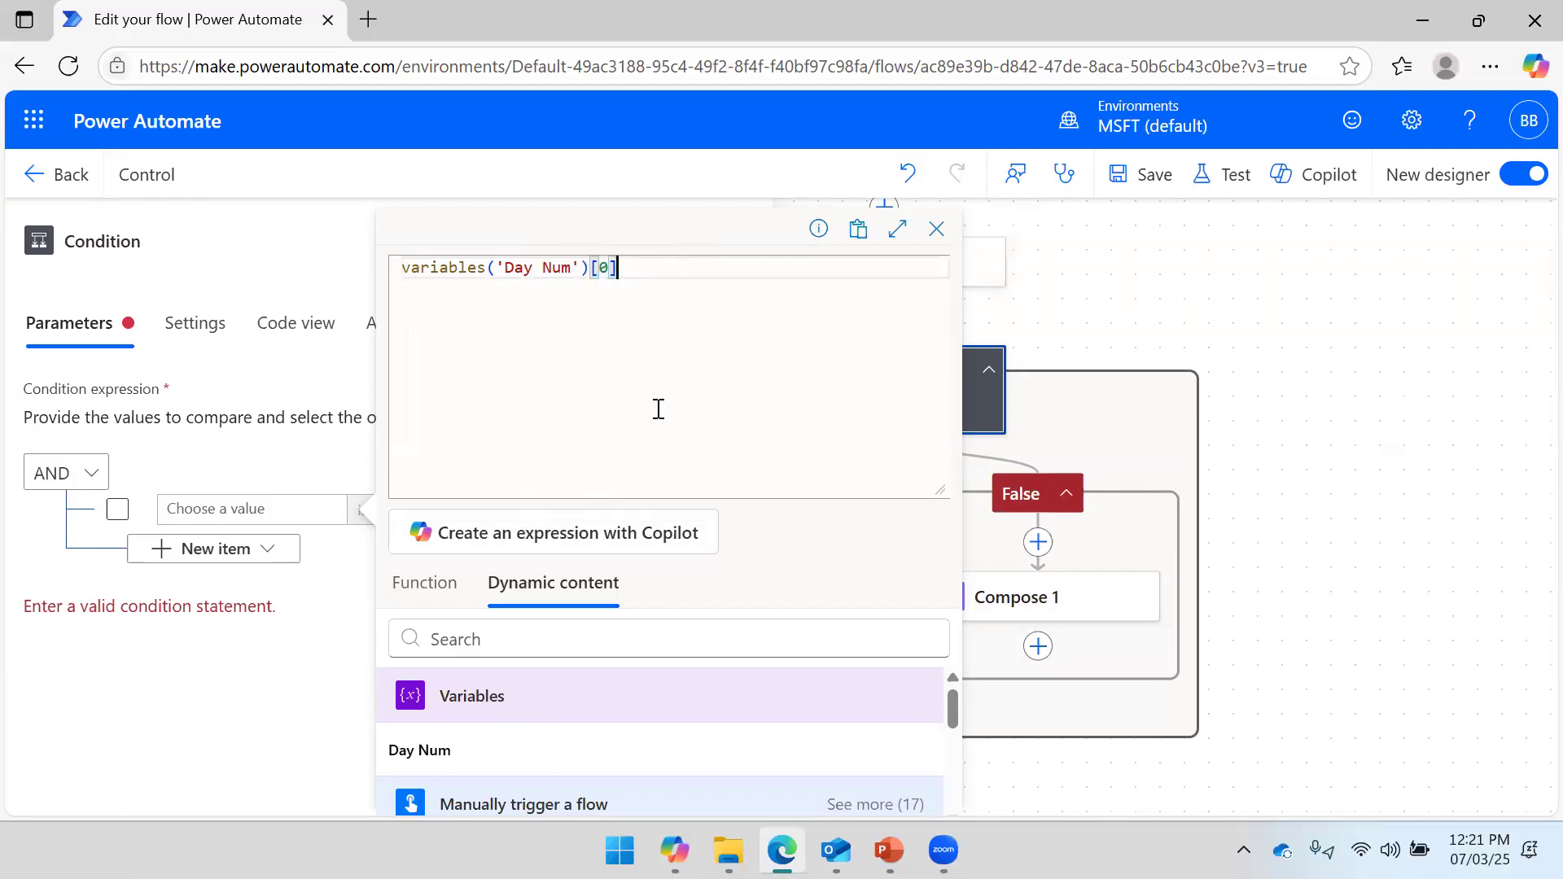
pyautogui.moveTo(940, 488); pyautogui.dragTo(903, 331)
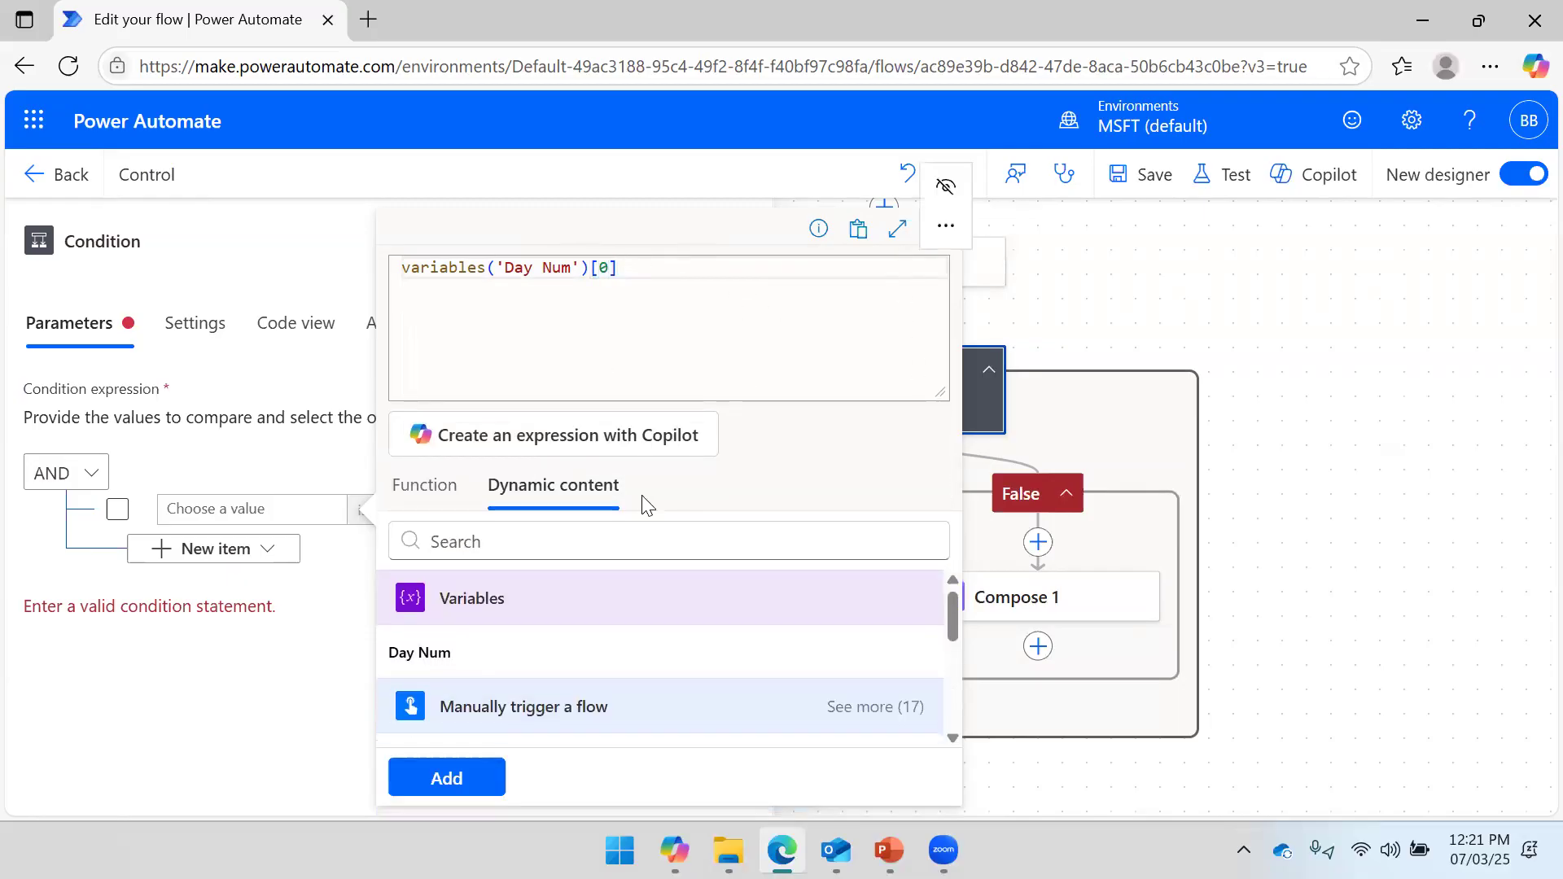
pyautogui.click(448, 778)
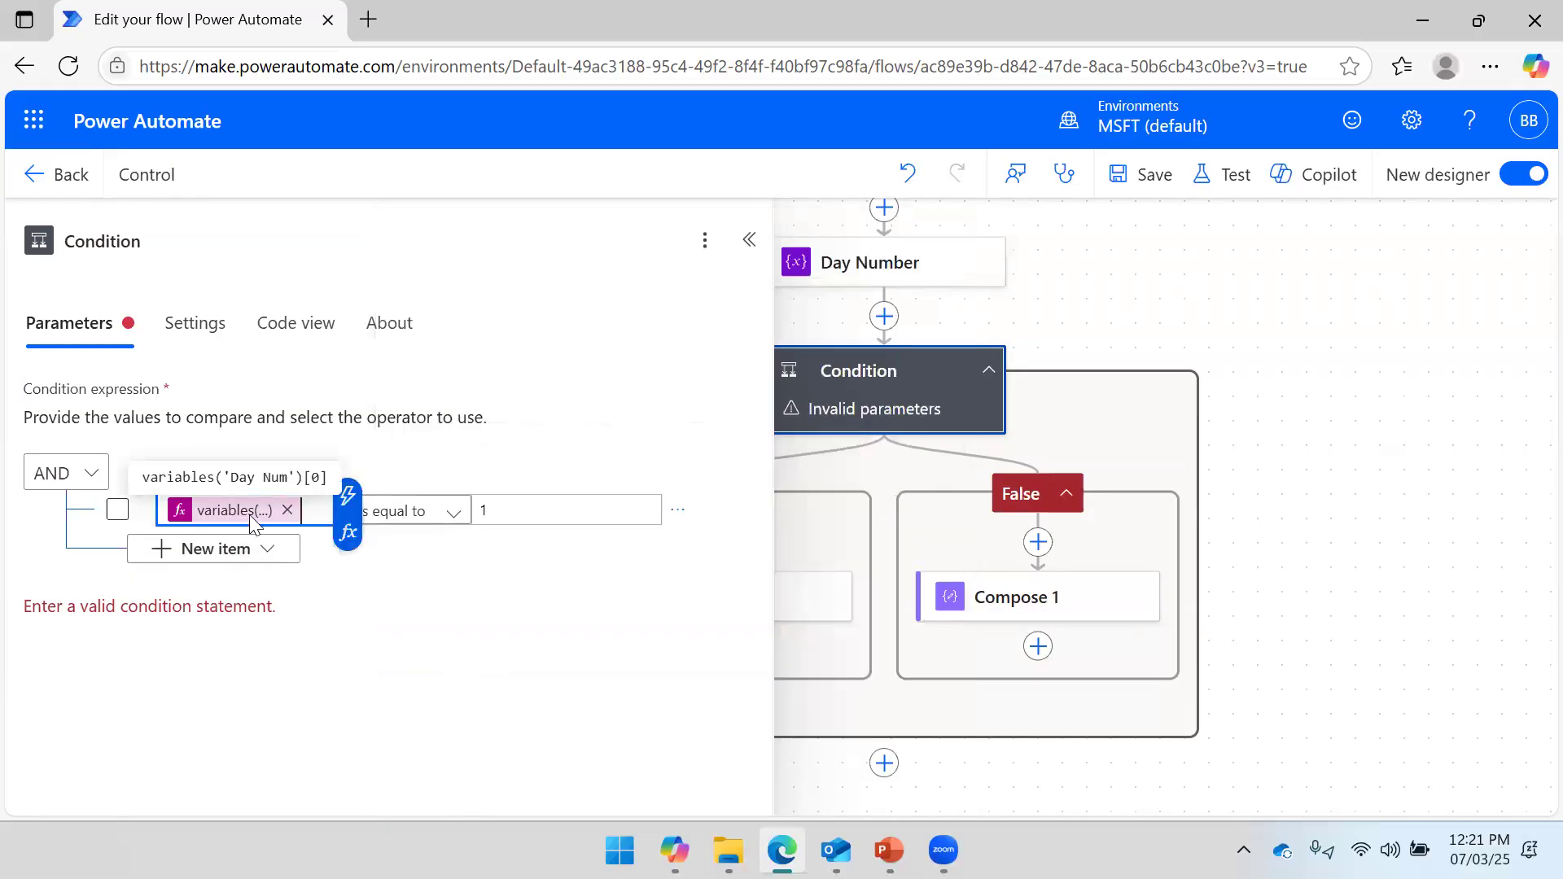
# Save the flow with the Condition's details collapsed and run a manual test of it.
pyautogui.click(1138, 176)
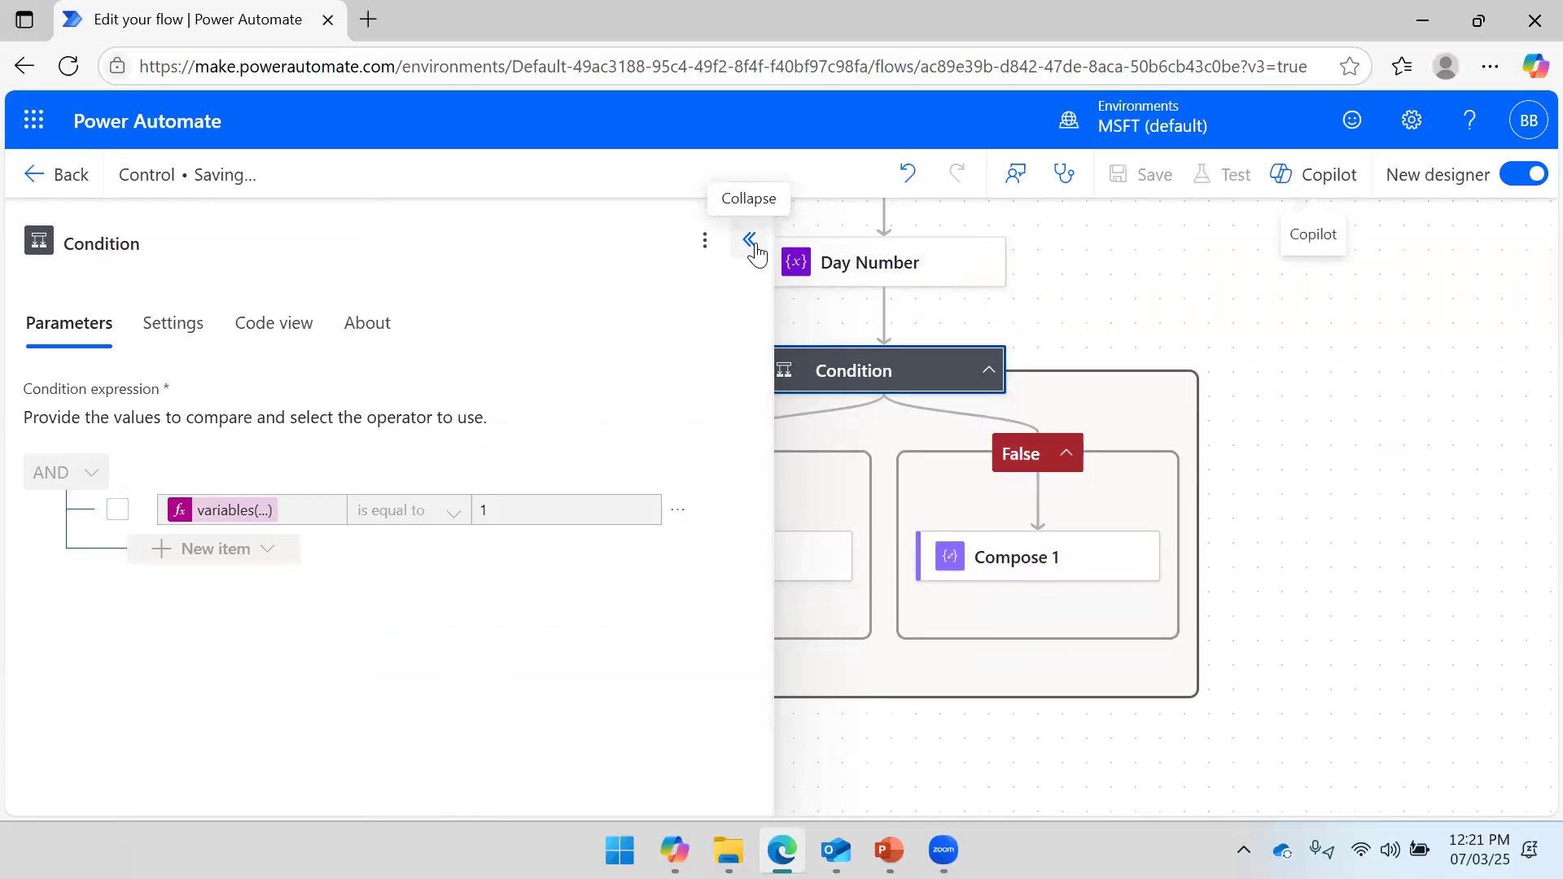
pyautogui.click(749, 287)
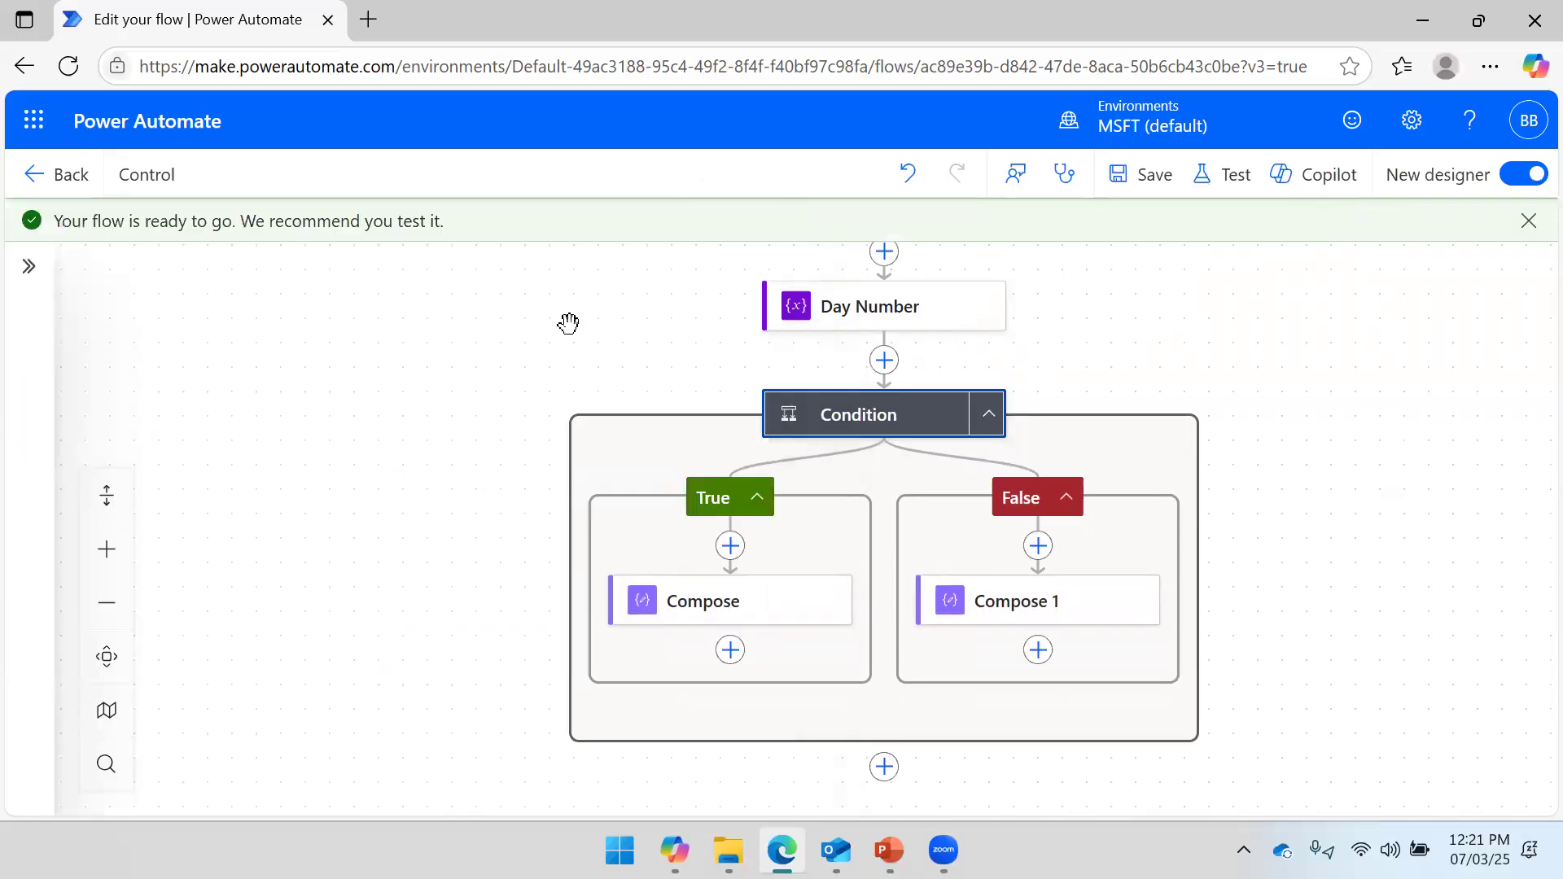
pyautogui.click(1230, 176)
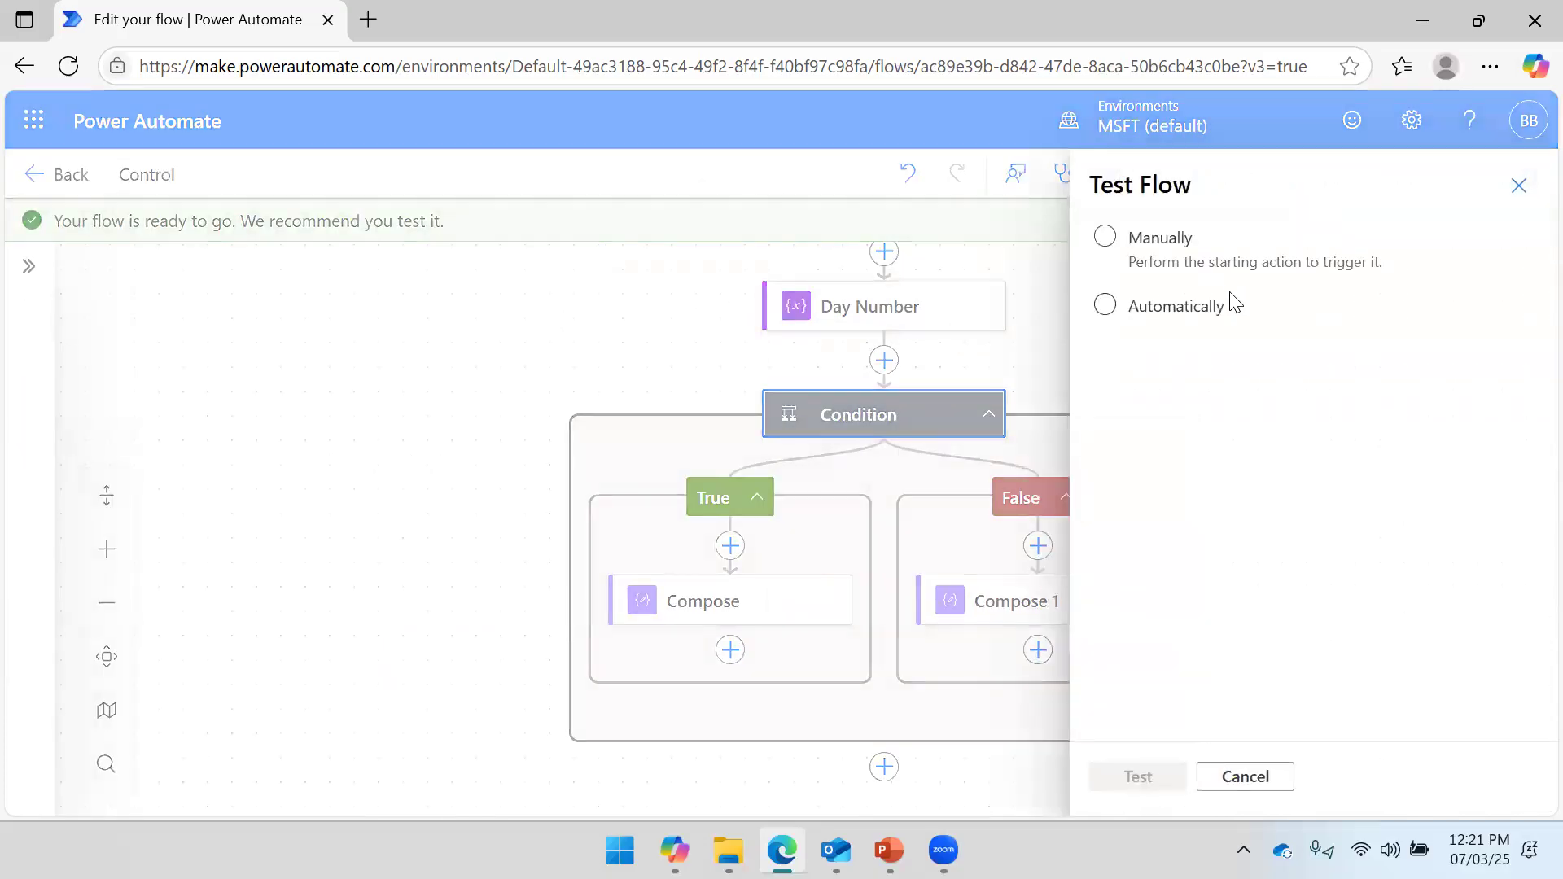
pyautogui.click(1157, 265)
pyautogui.click(1140, 781)
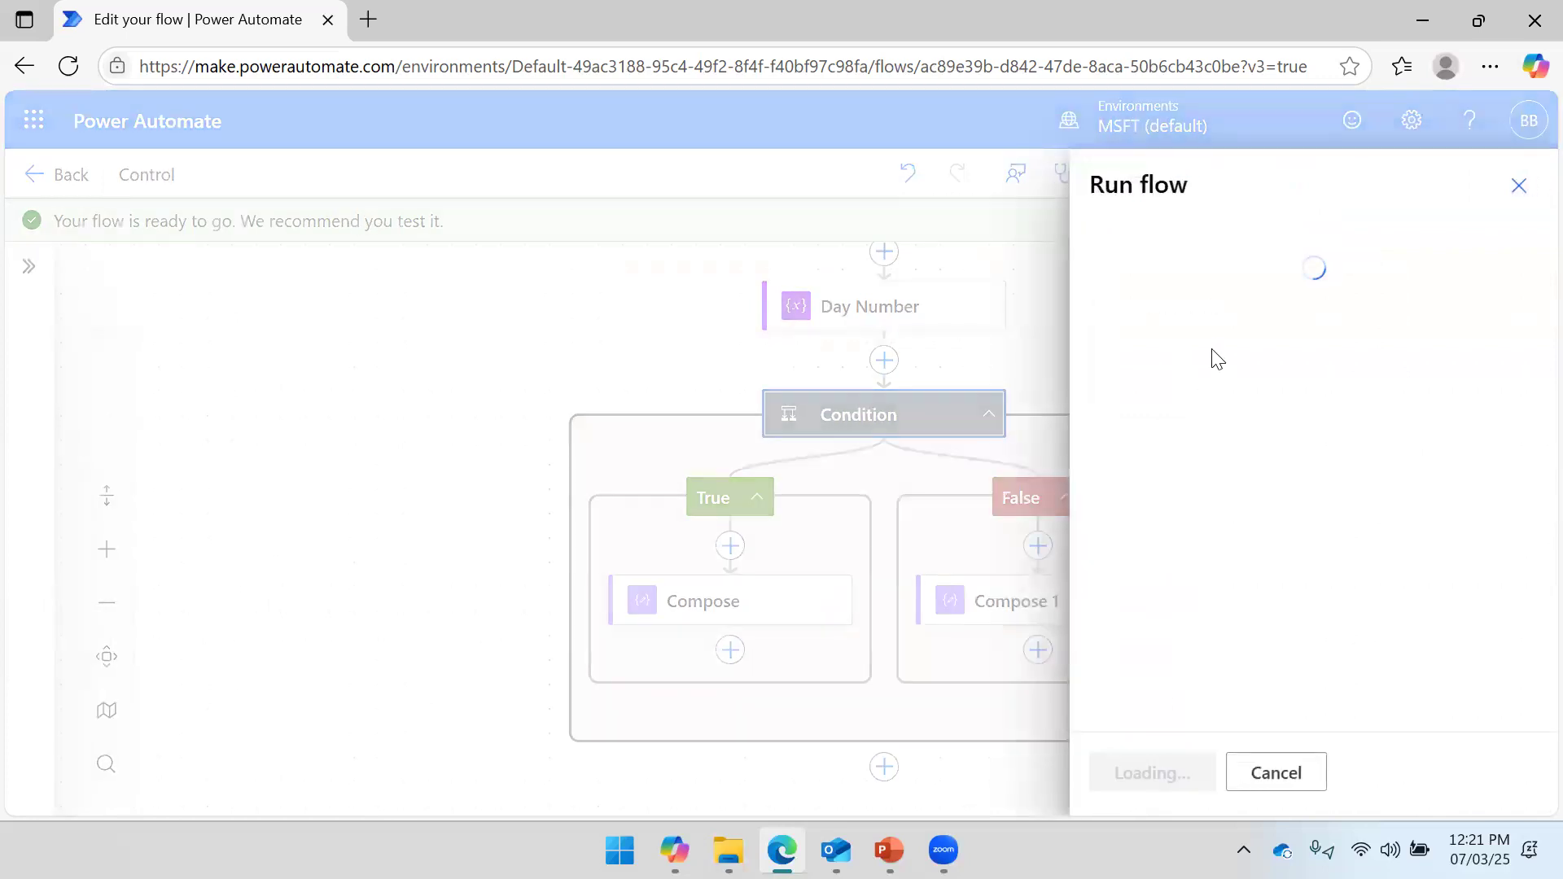
pyautogui.click(1156, 787)
pyautogui.click(1160, 771)
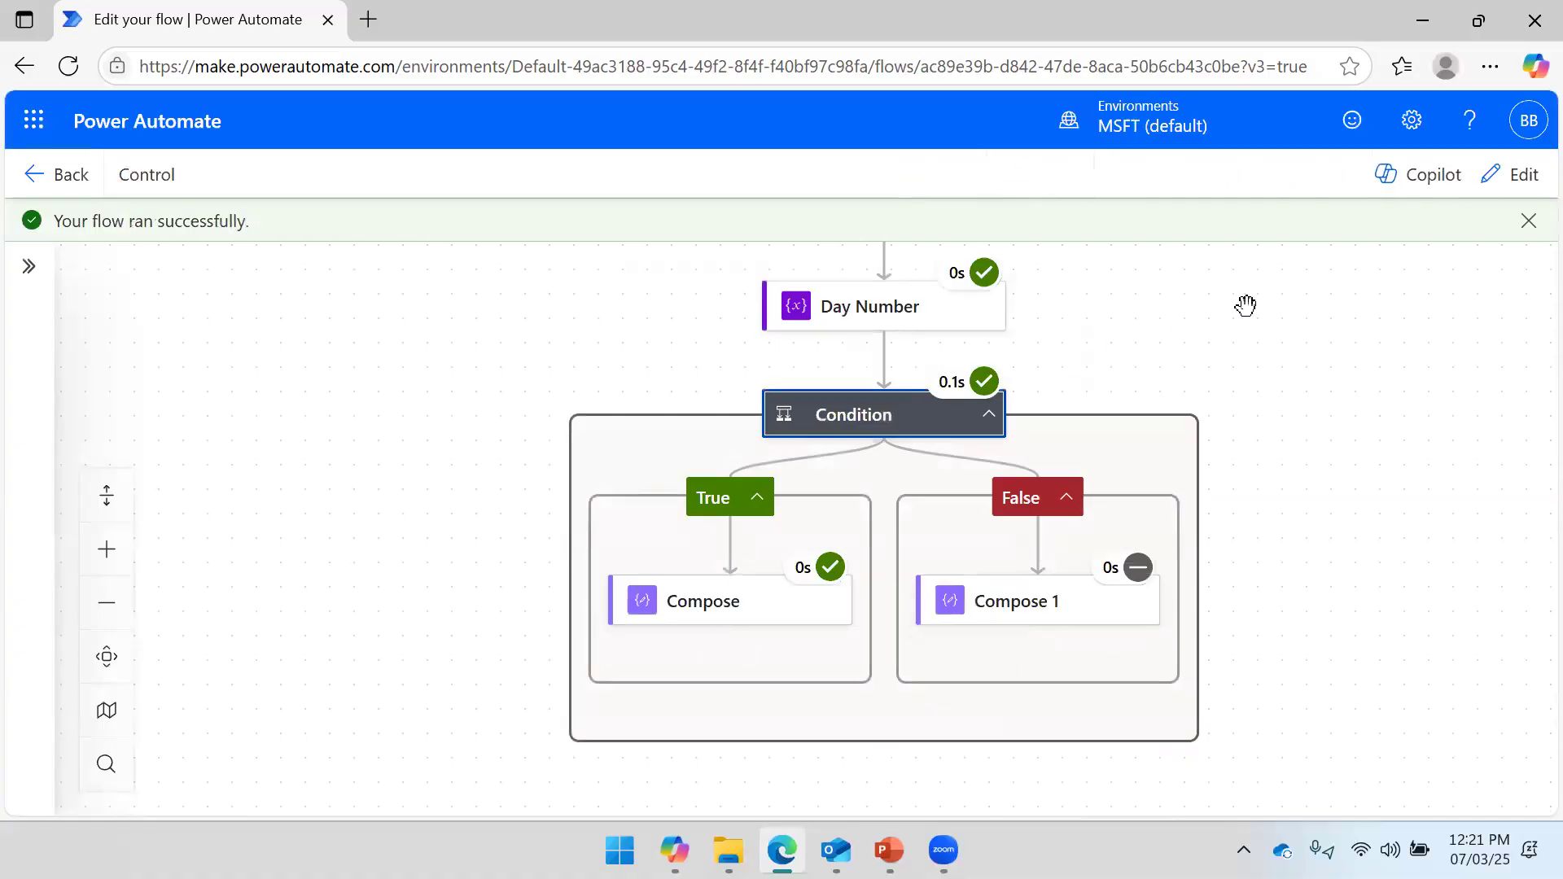
# Check the Condition's expression result in the run results and collapse its details.
pyautogui.moveTo(1389, 348); pyautogui.dragTo(1347, 310)
pyautogui.click(866, 356)
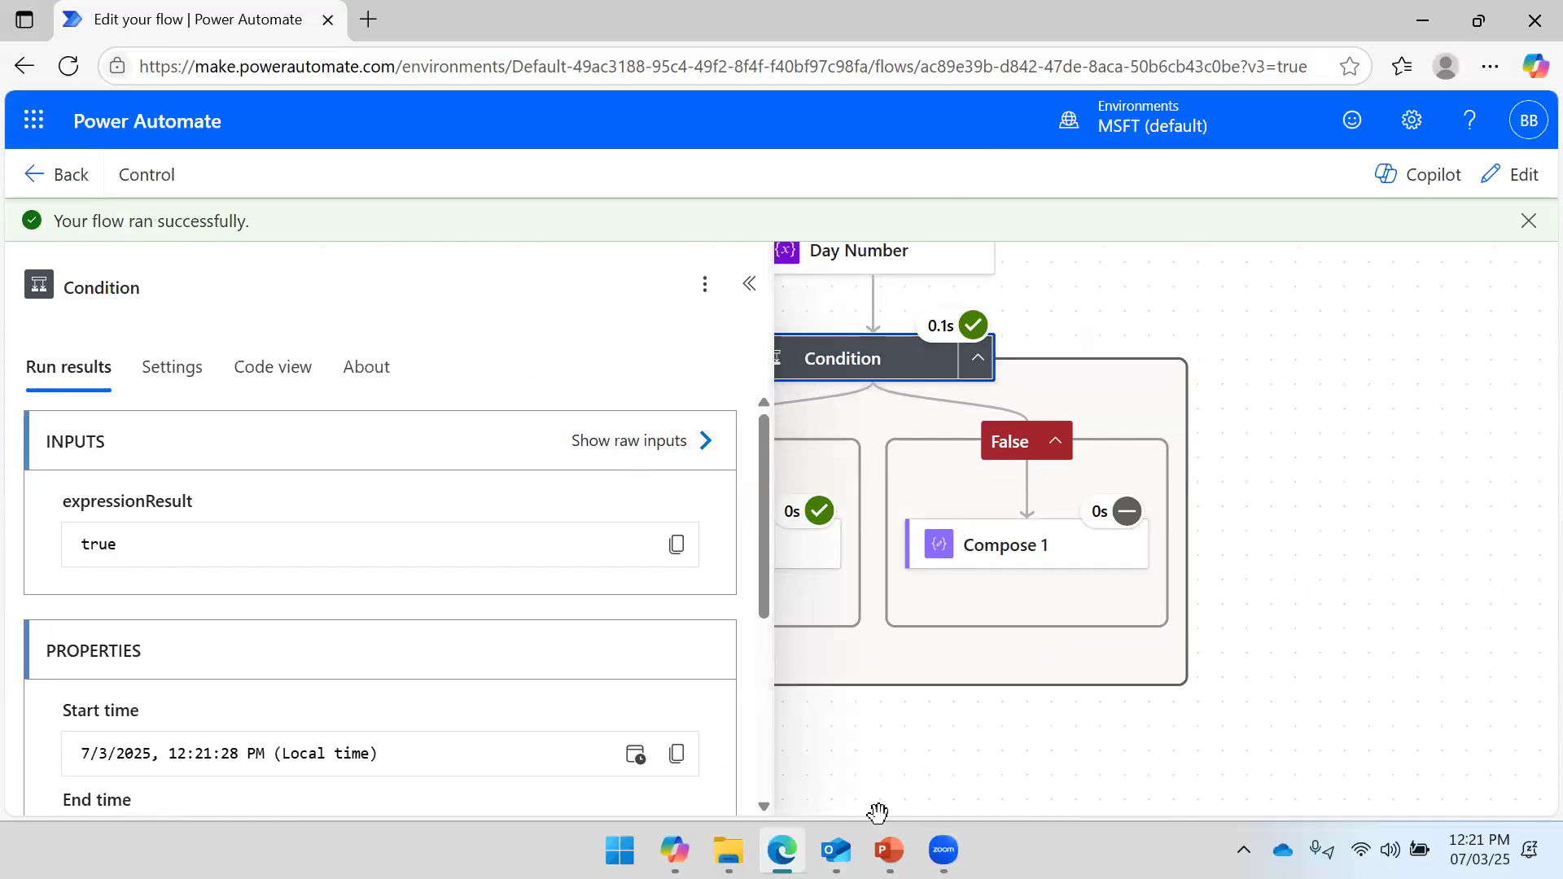
pyautogui.click(749, 285)
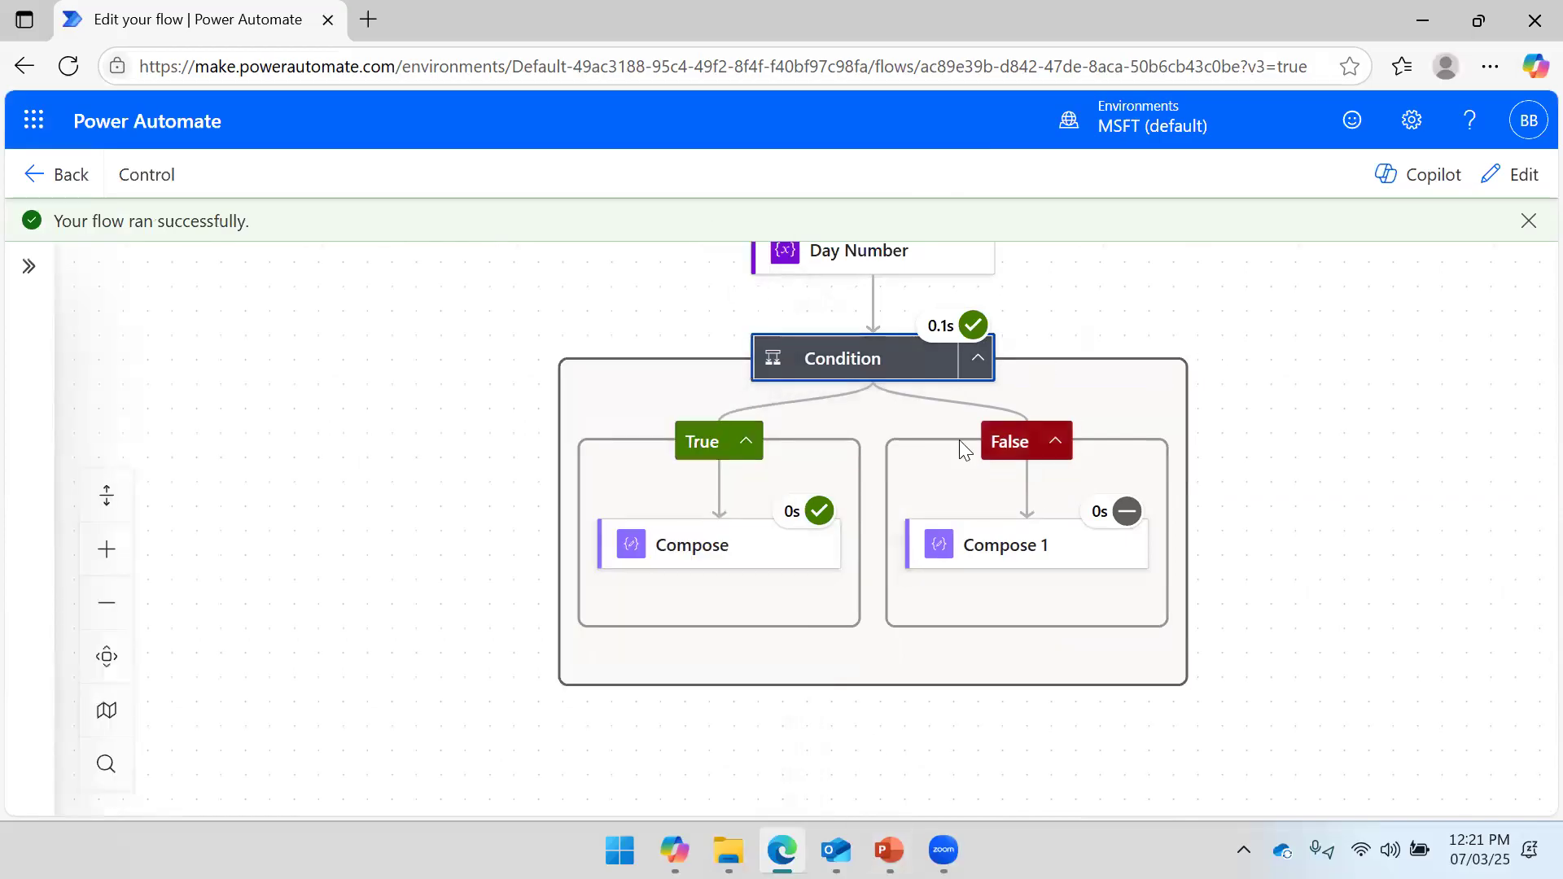
# Examine the array items in the run results of the True branch's Compose action and collapse its details.
pyautogui.click(744, 541)
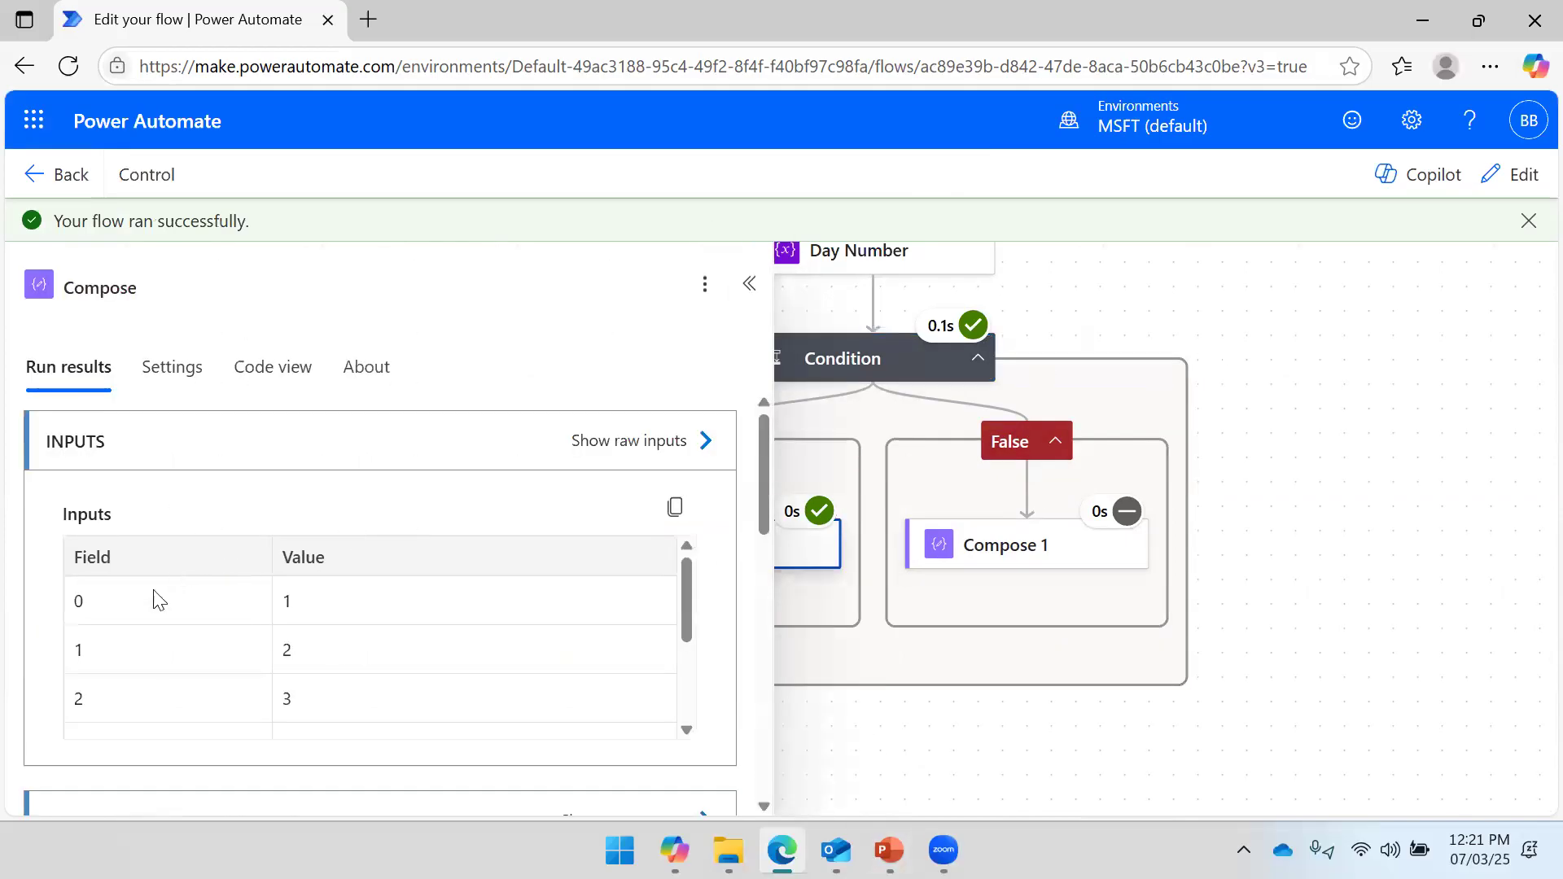
pyautogui.scroll(-2, 286, 604)
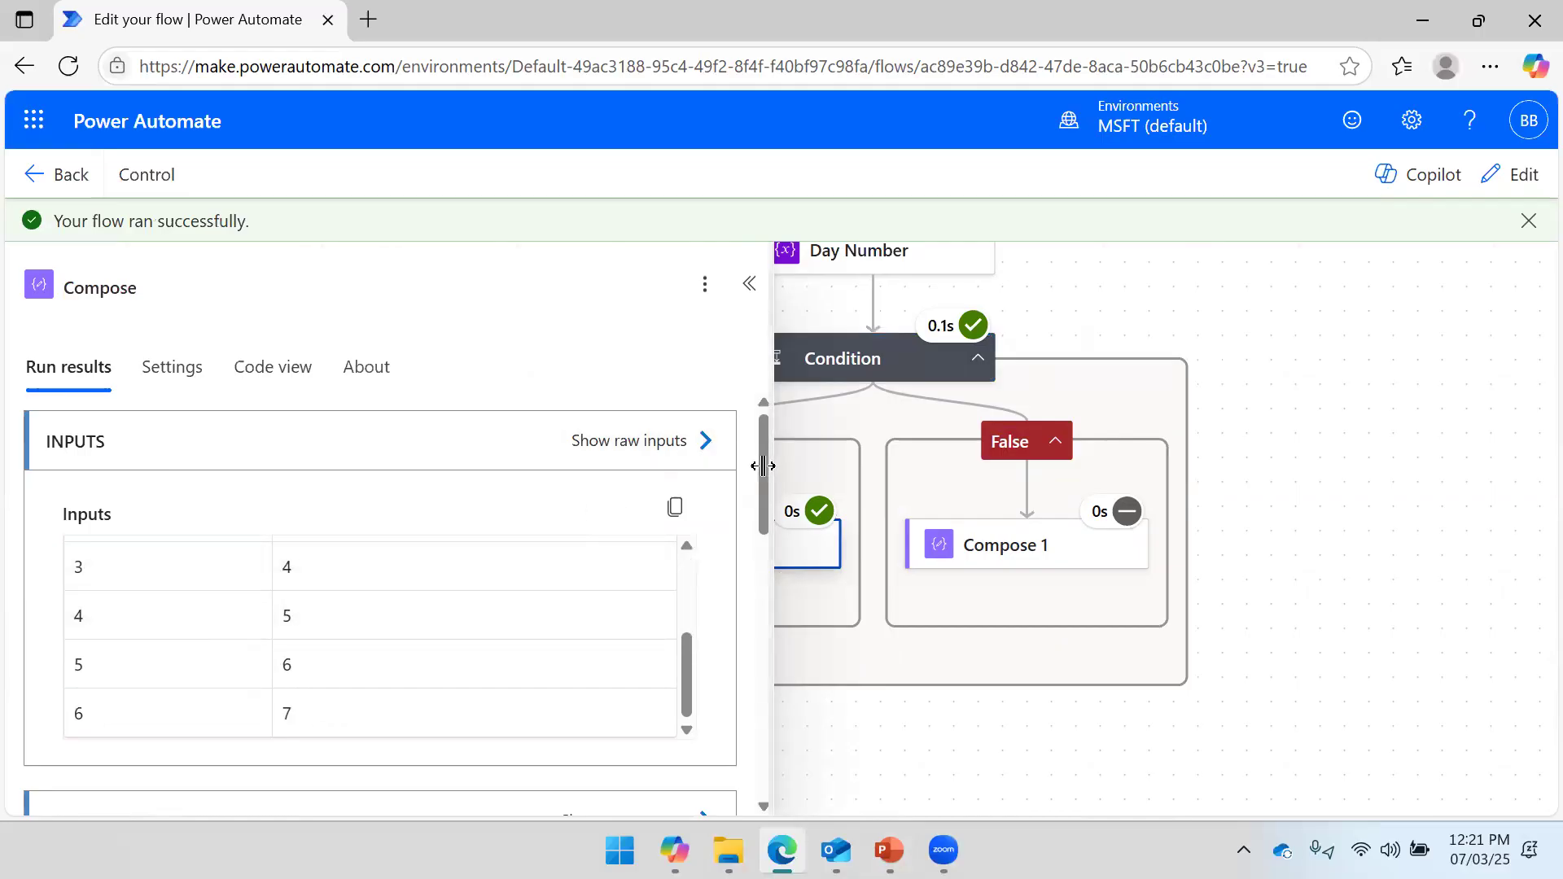
pyautogui.moveTo(759, 474); pyautogui.dragTo(749, 601)
pyautogui.scroll(-2, 322, 521)
pyautogui.scroll(2, 326, 511)
pyautogui.click(749, 284)
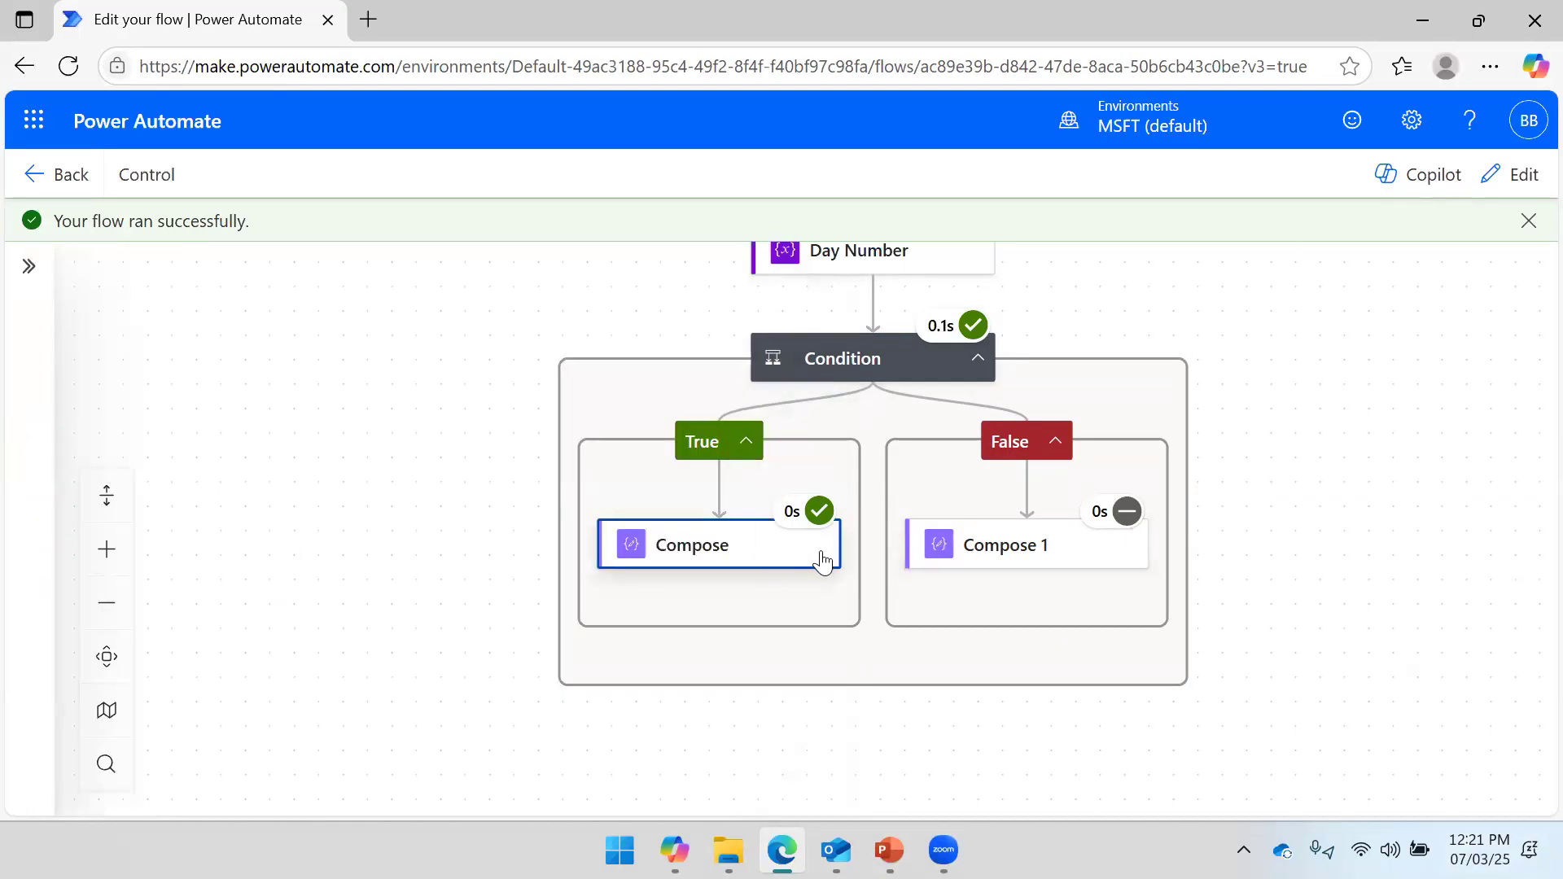
# Switch the flow back to editing and collapse the details of the True branch's Compose action.
pyautogui.click(745, 555)
pyautogui.click(1525, 176)
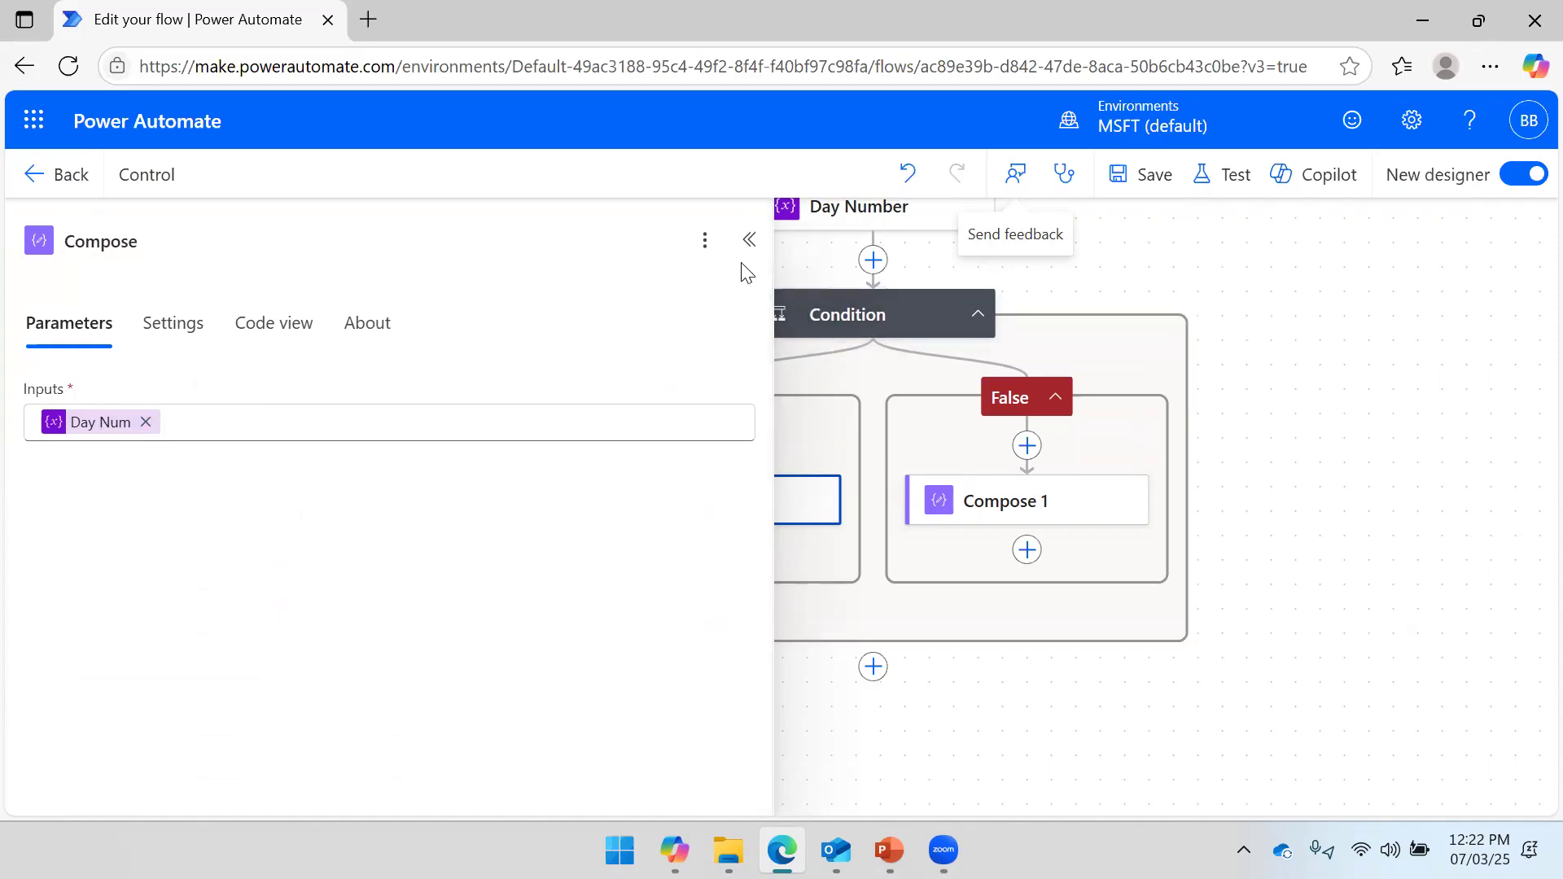
pyautogui.click(749, 239)
pyautogui.click(1292, 423)
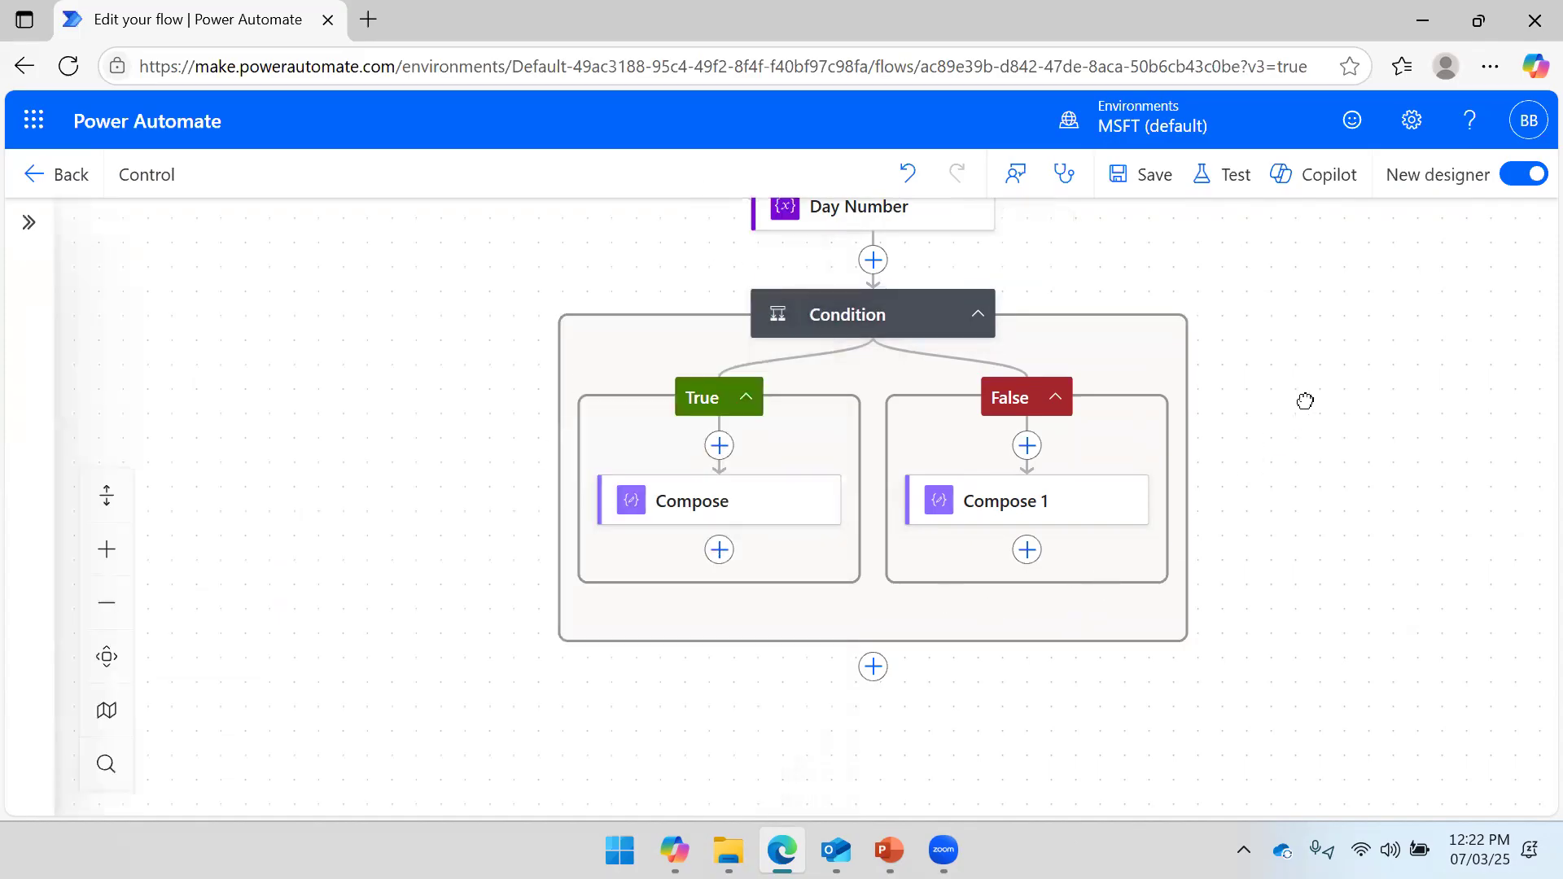
# Review the Condition's array-item expression, operator and comparison value, and collapse its details.
pyautogui.scroll(3, 1305, 400)
pyautogui.scroll(-2, 1308, 516)
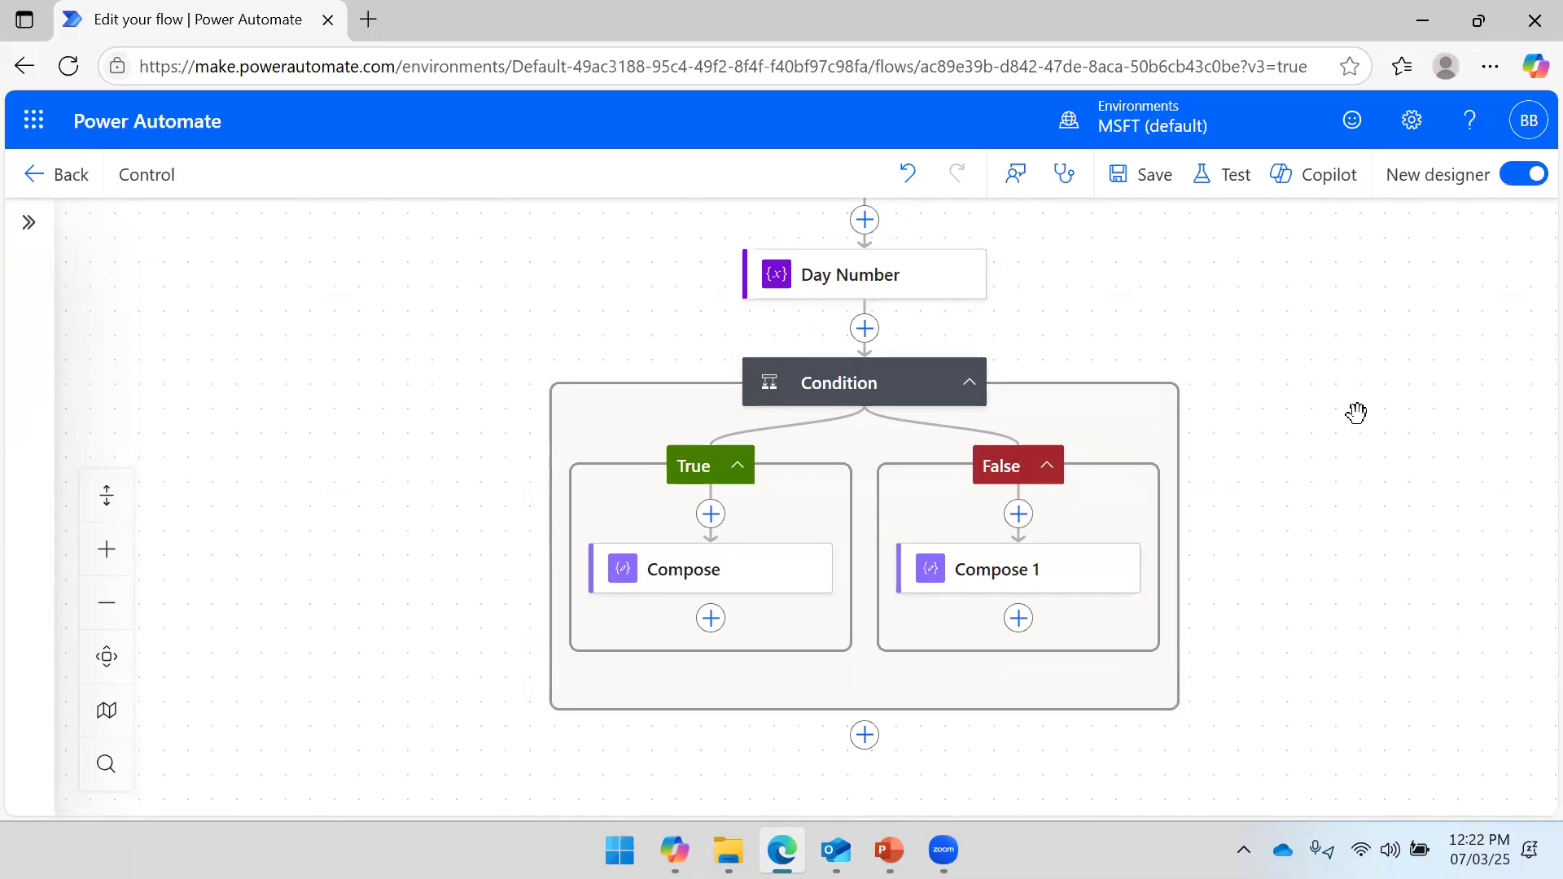
pyautogui.click(877, 376)
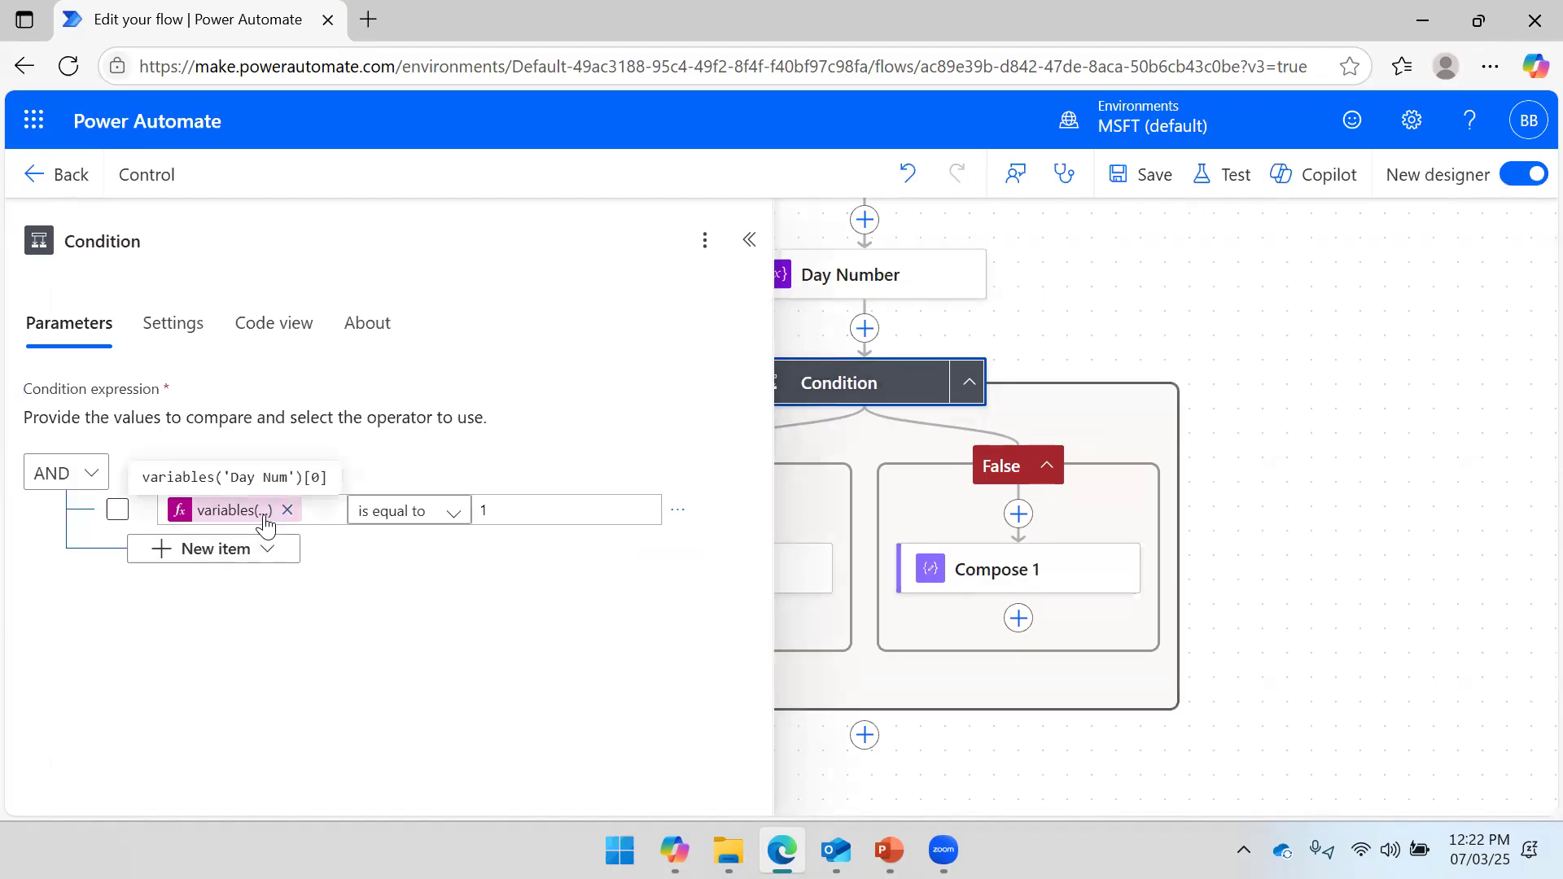
pyautogui.click(749, 241)
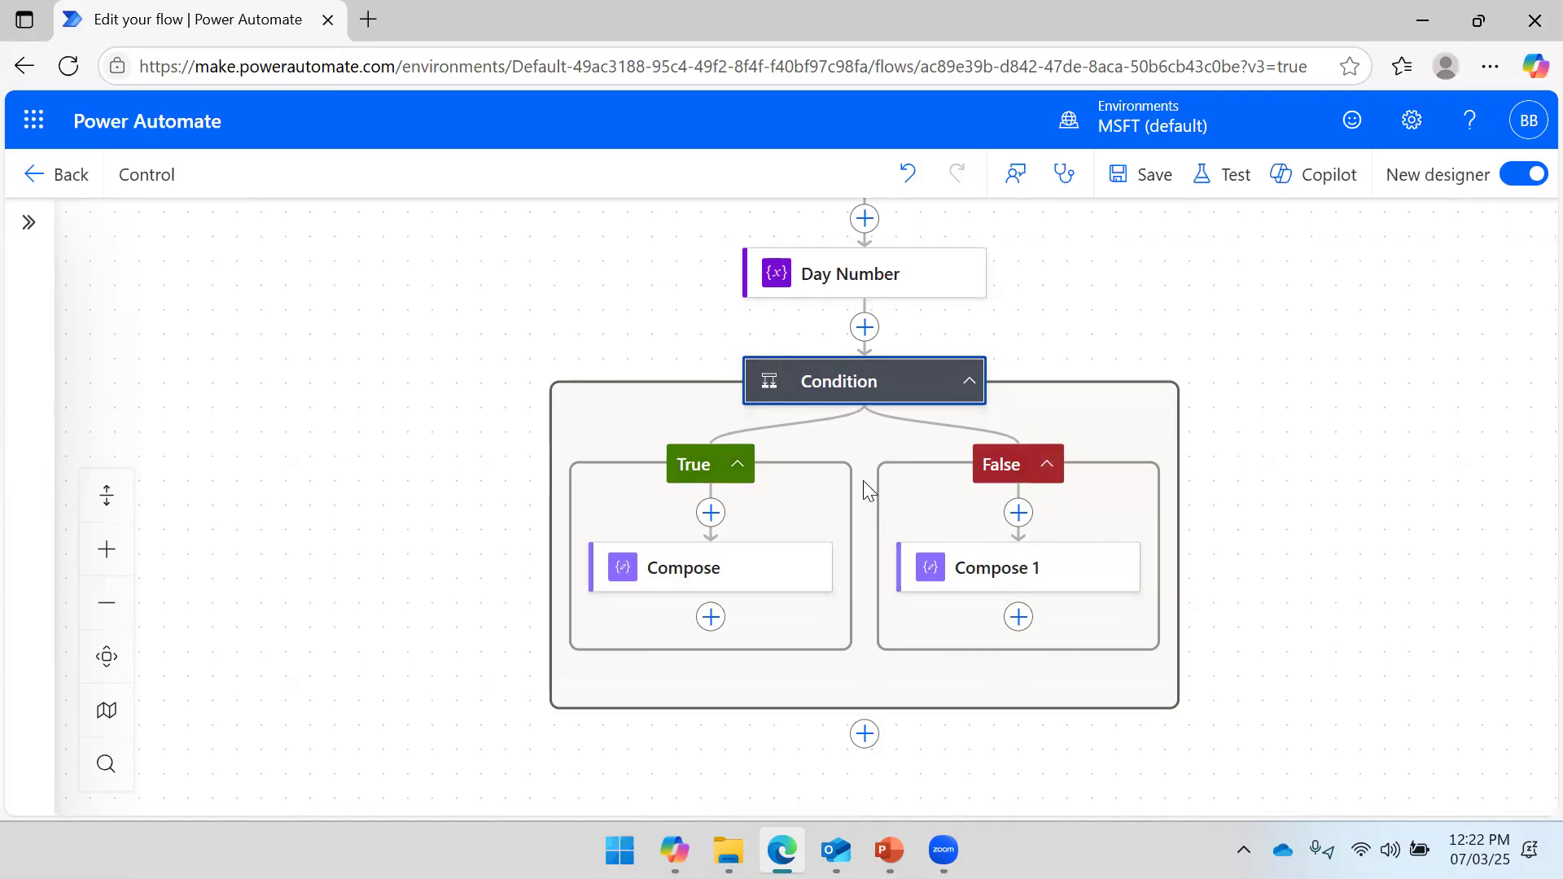
pyautogui.click(845, 380)
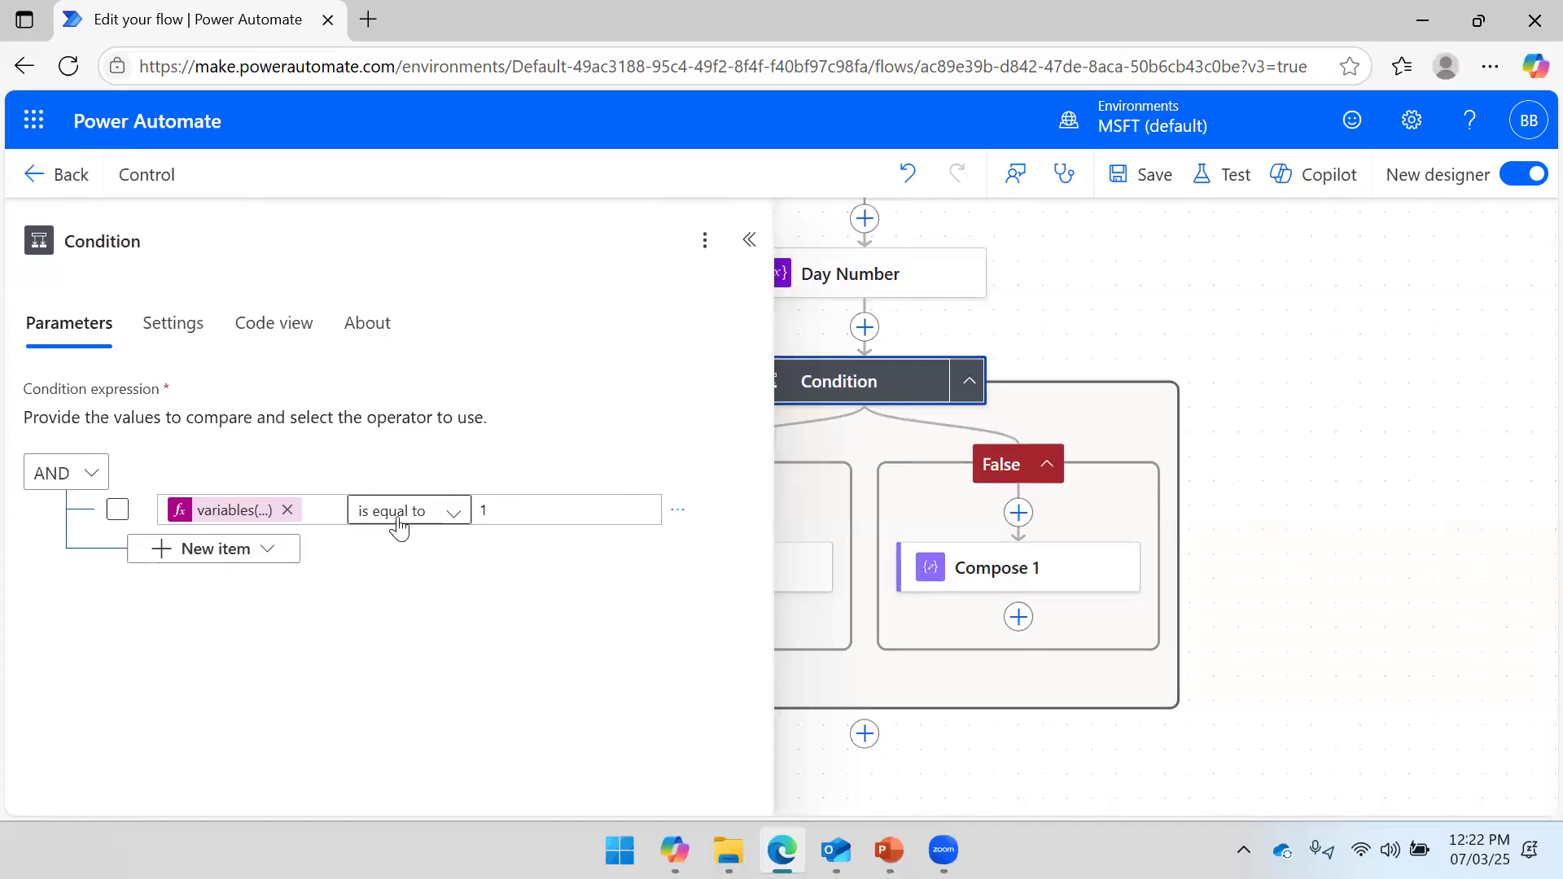
pyautogui.click(1146, 278)
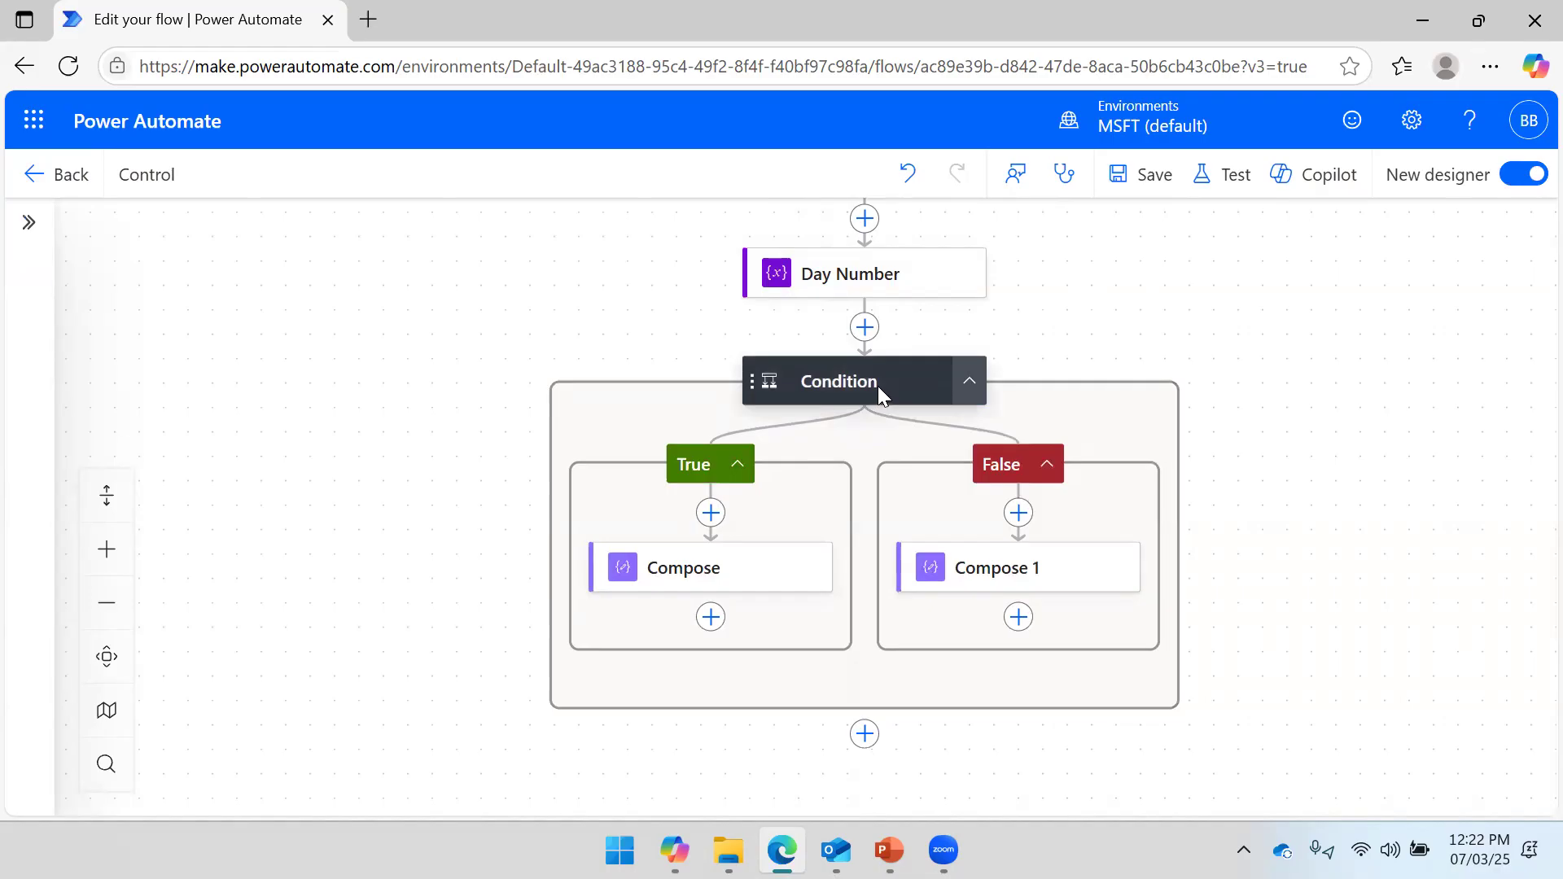
# Add a Switch control action below the Condition at the end of the flow.
pyautogui.scroll(-3, 1294, 516)
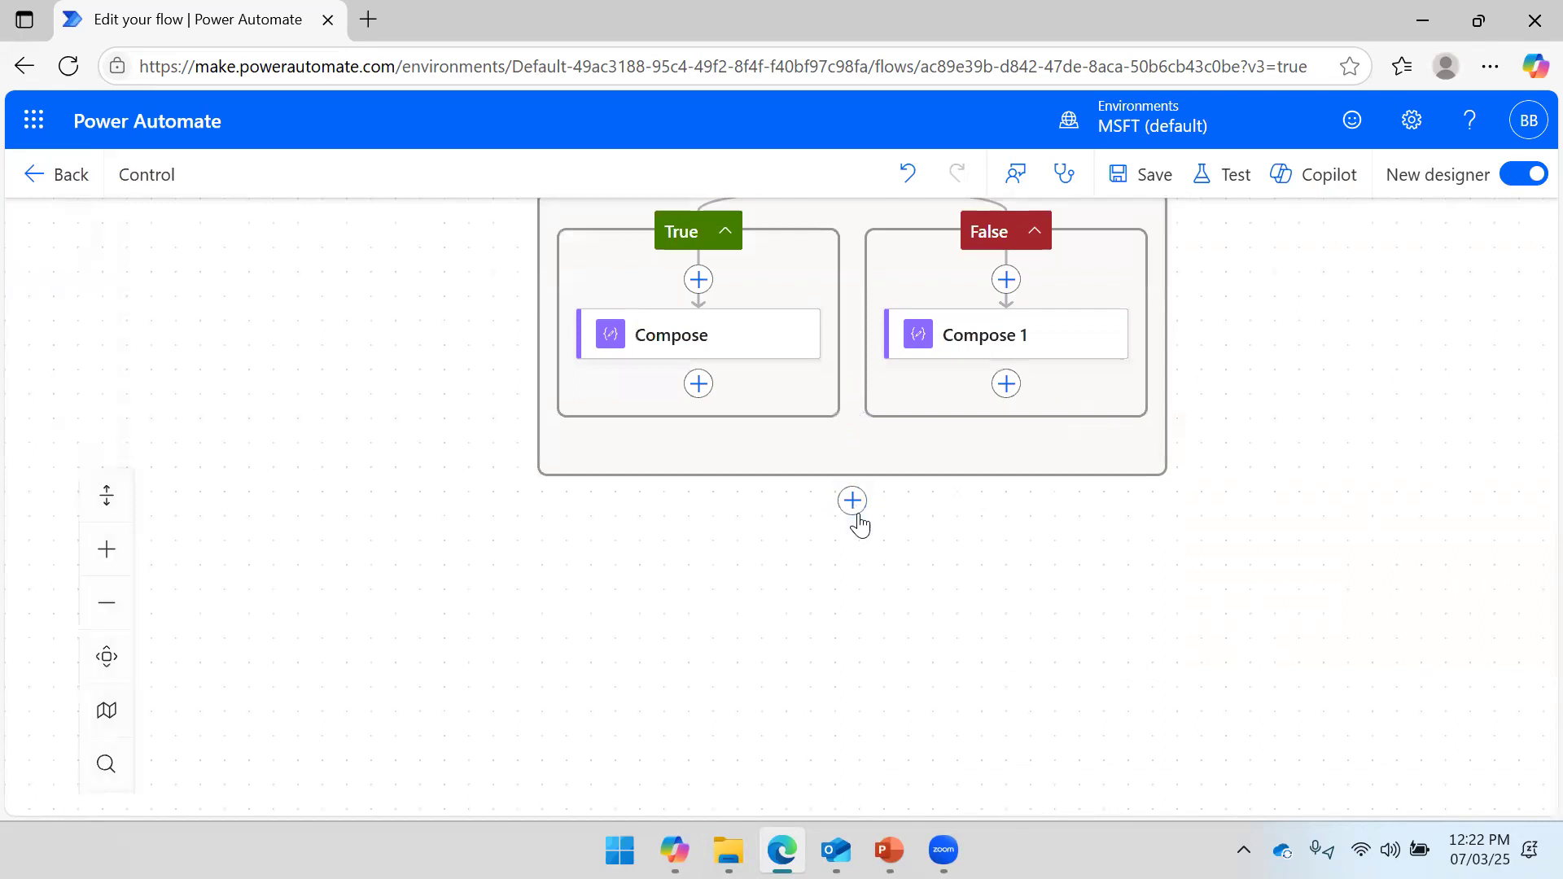
pyautogui.click(853, 502)
pyautogui.moveTo(269, 677)
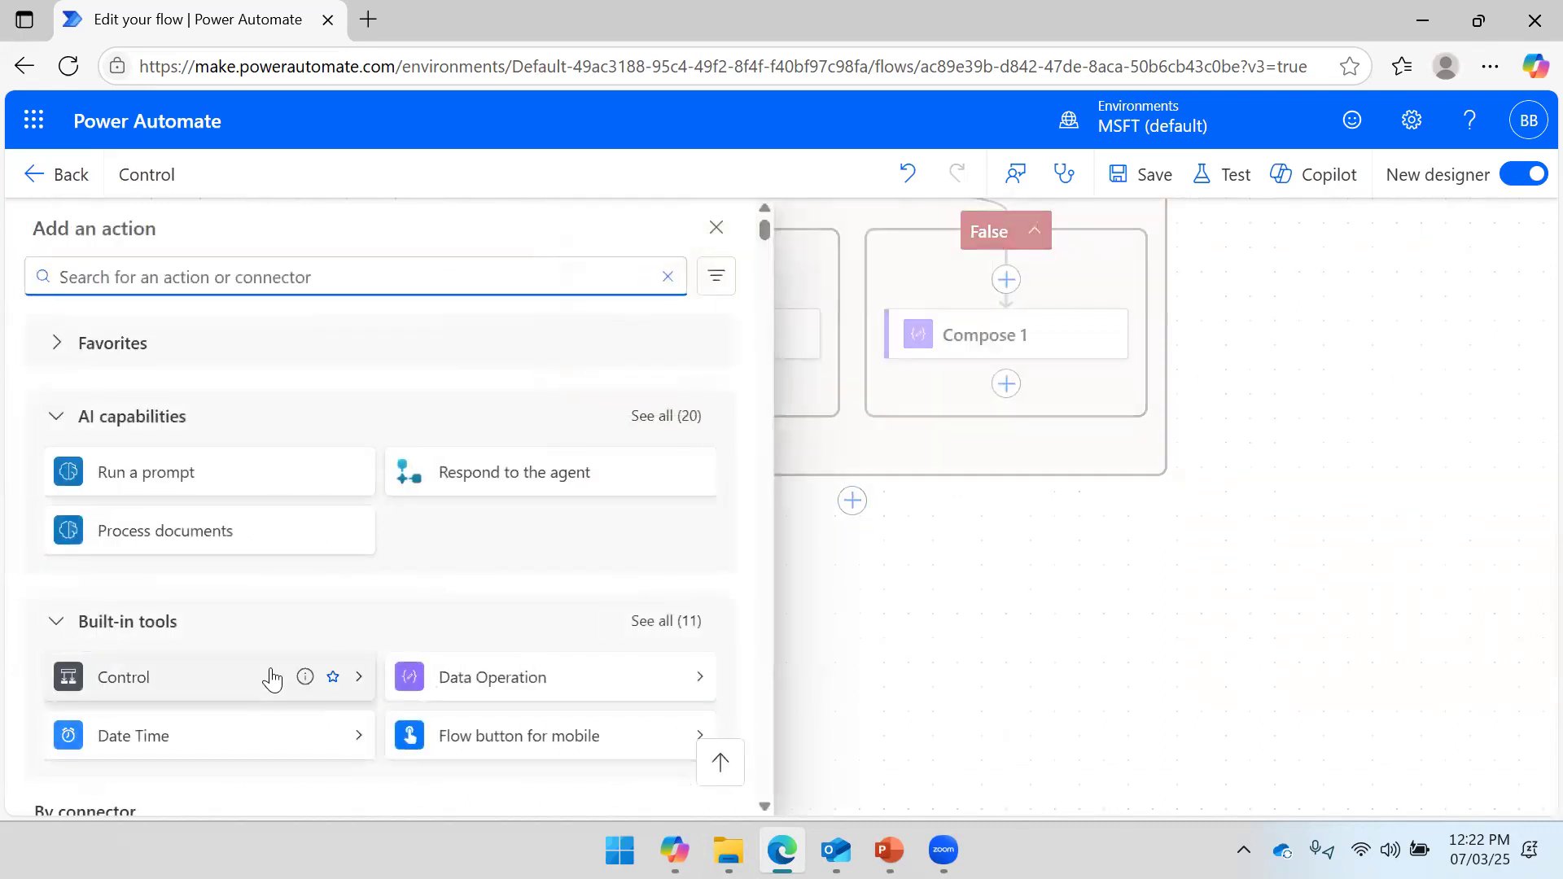
pyautogui.click(356, 693)
pyautogui.click(188, 447)
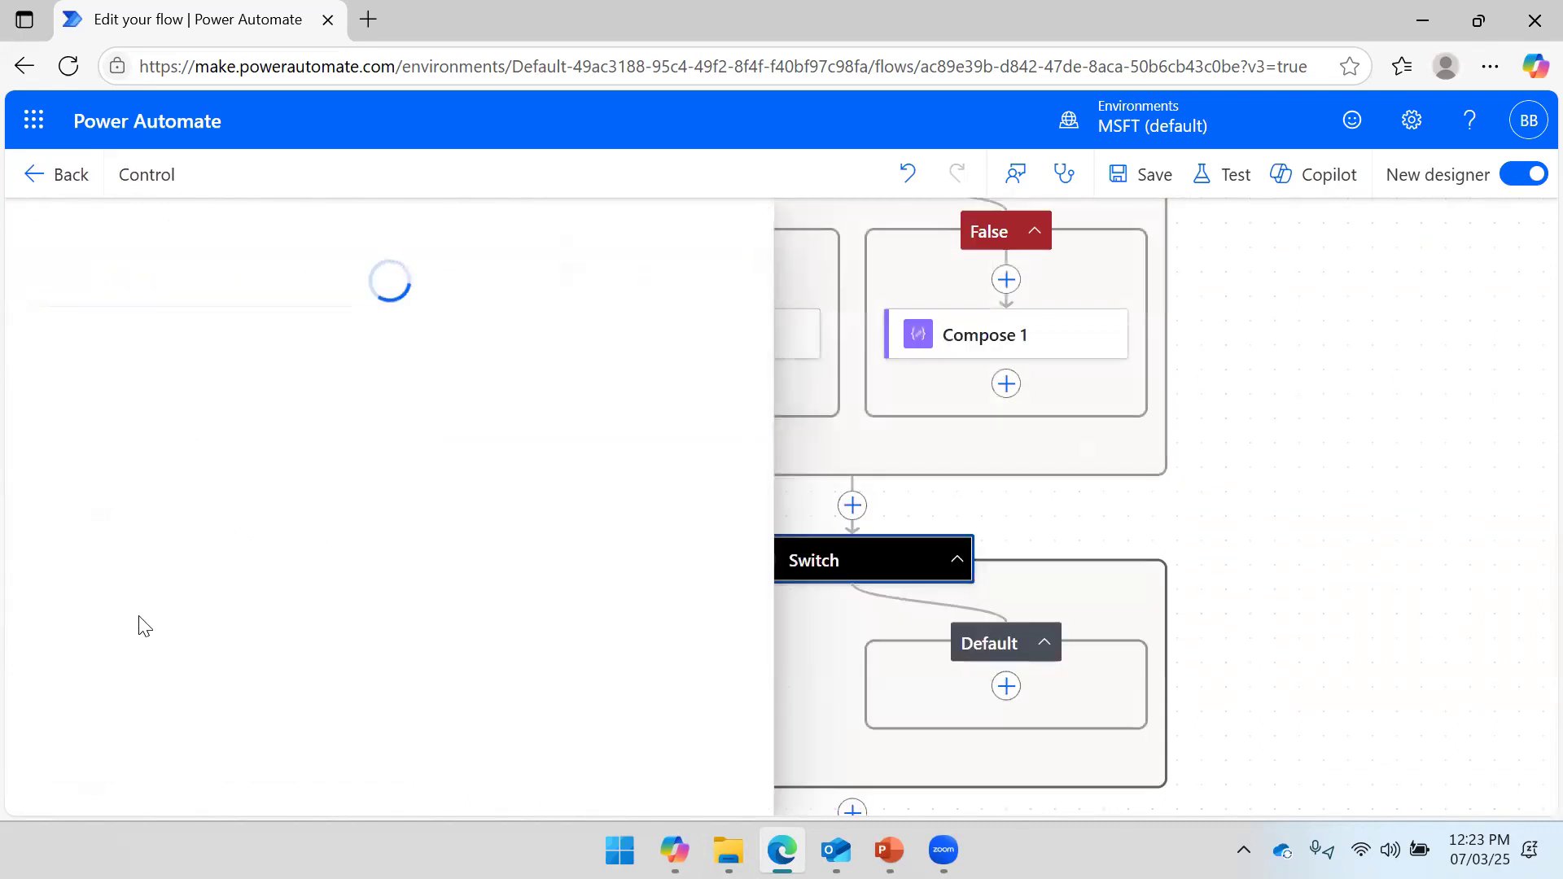
# Set the Switch's On value to the Day Num variable from the dynamic content.
pyautogui.moveTo(1249, 534); pyautogui.dragTo(1381, 517)
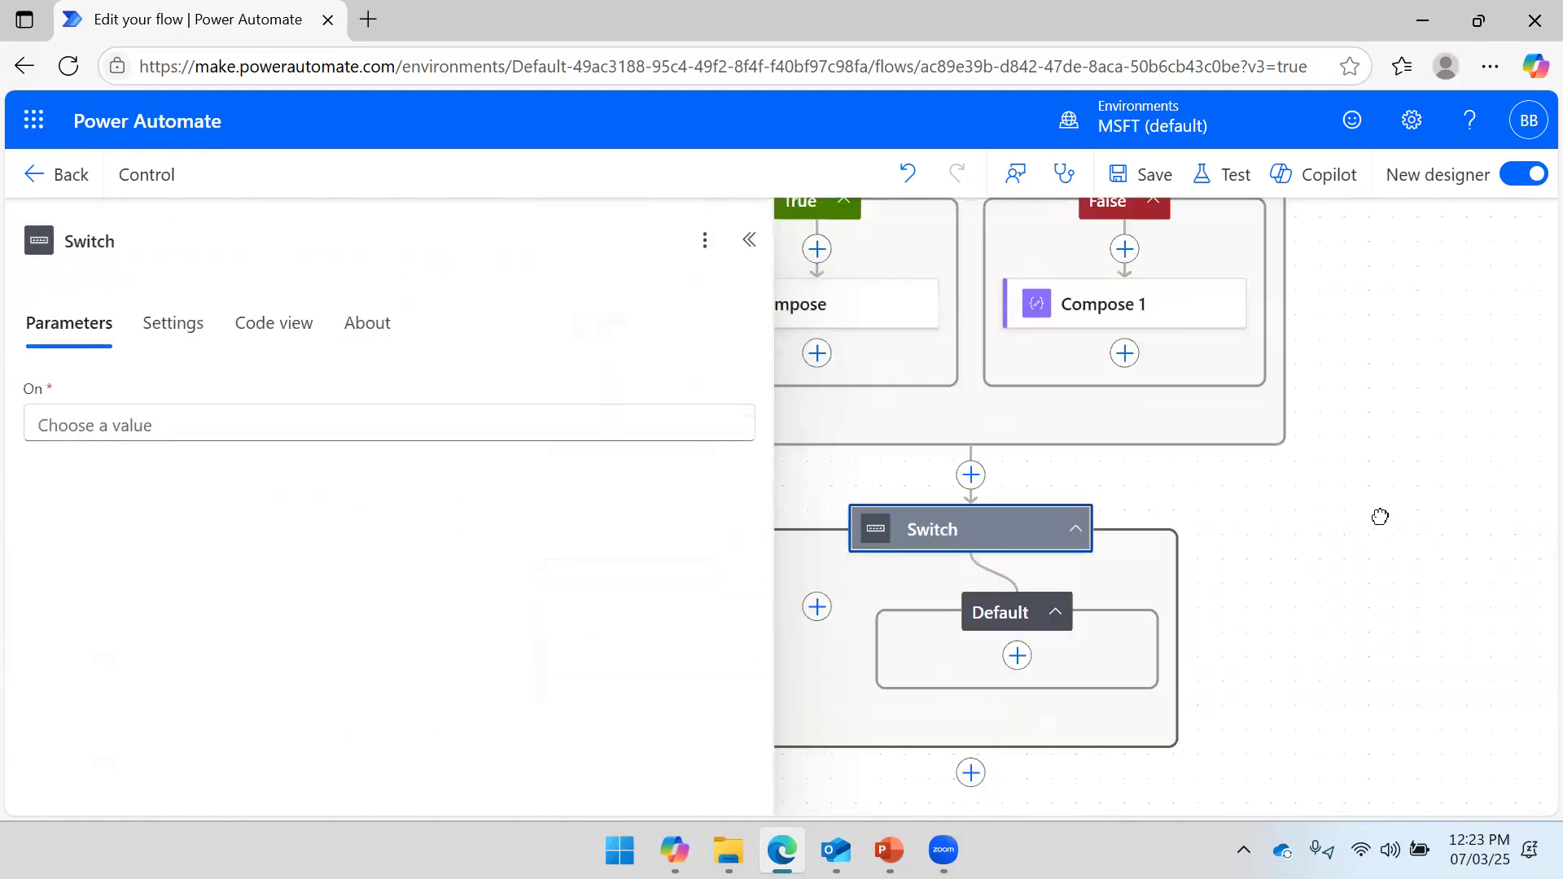
pyautogui.click(651, 411)
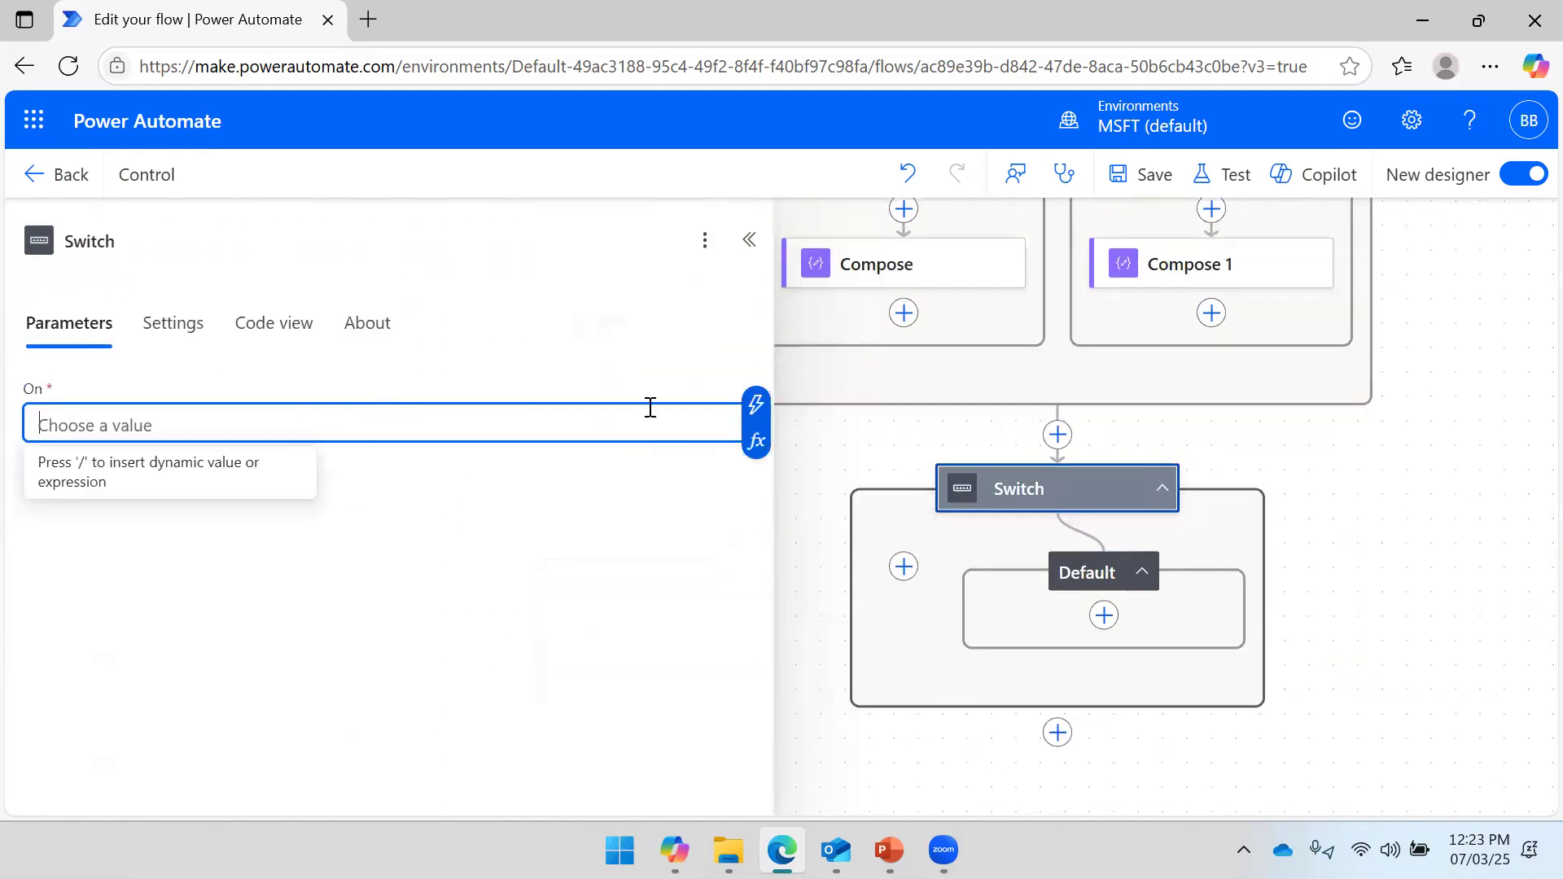
pyautogui.click(747, 405)
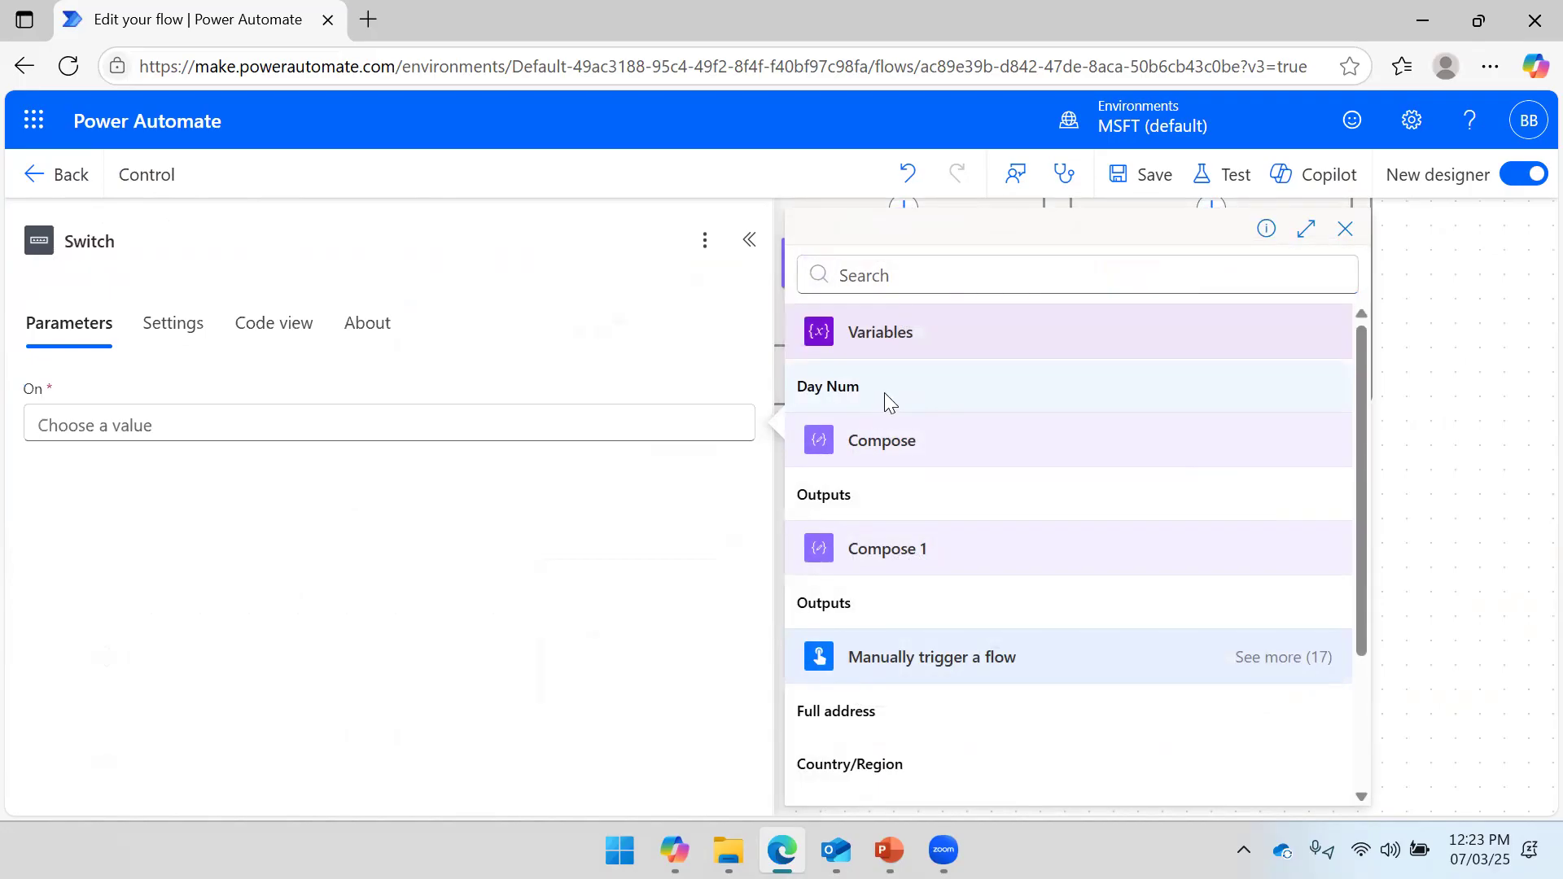
pyautogui.click(885, 394)
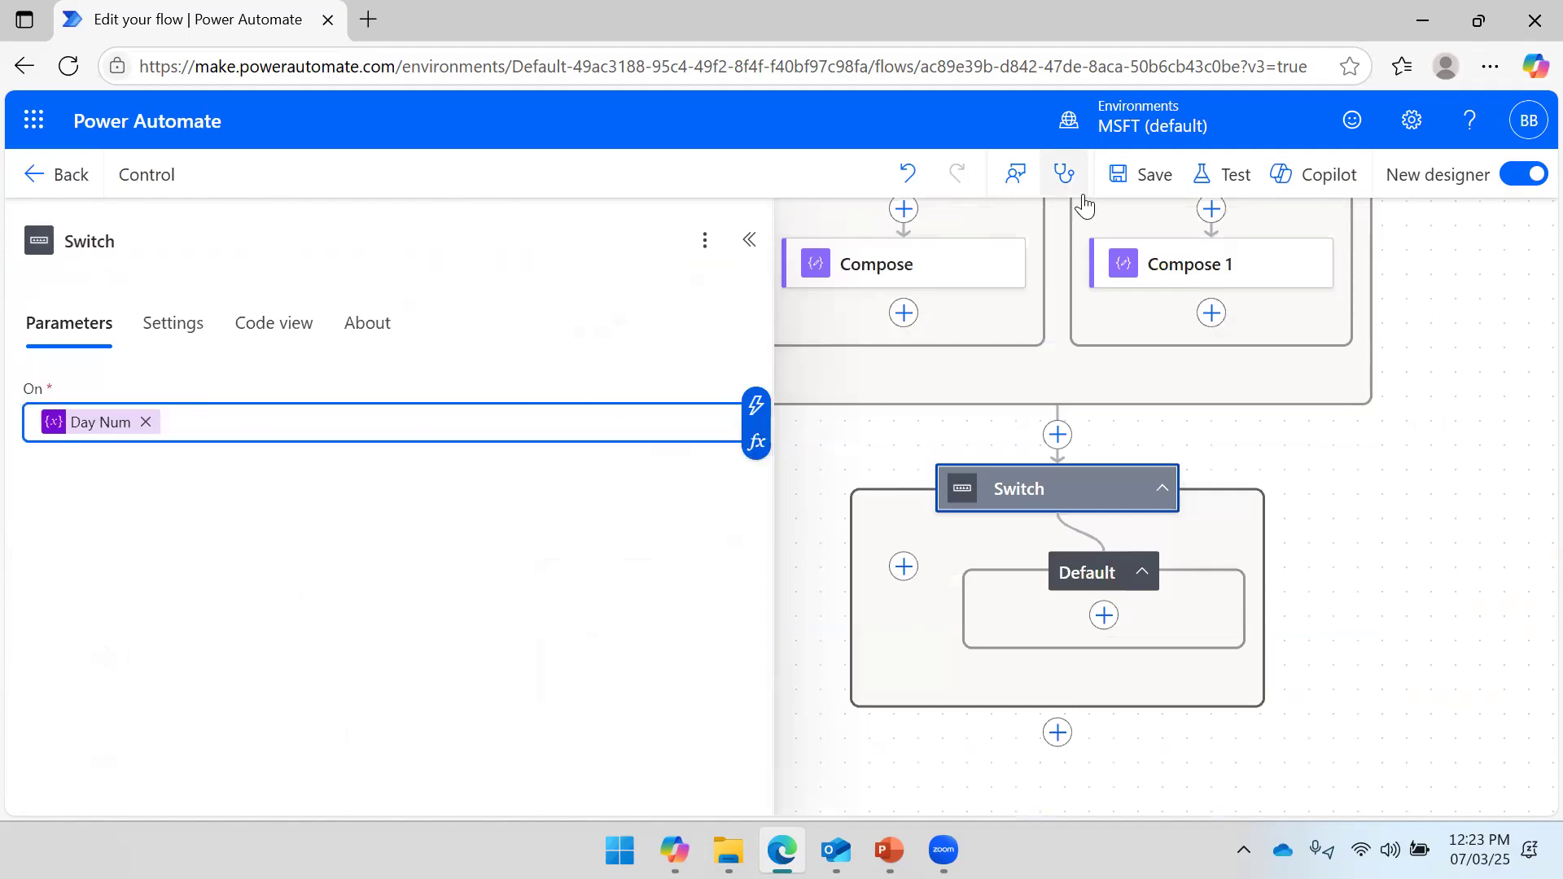
# Try to save the flow, dismiss the notifications and collapse the Switch's details.
pyautogui.click(1140, 174)
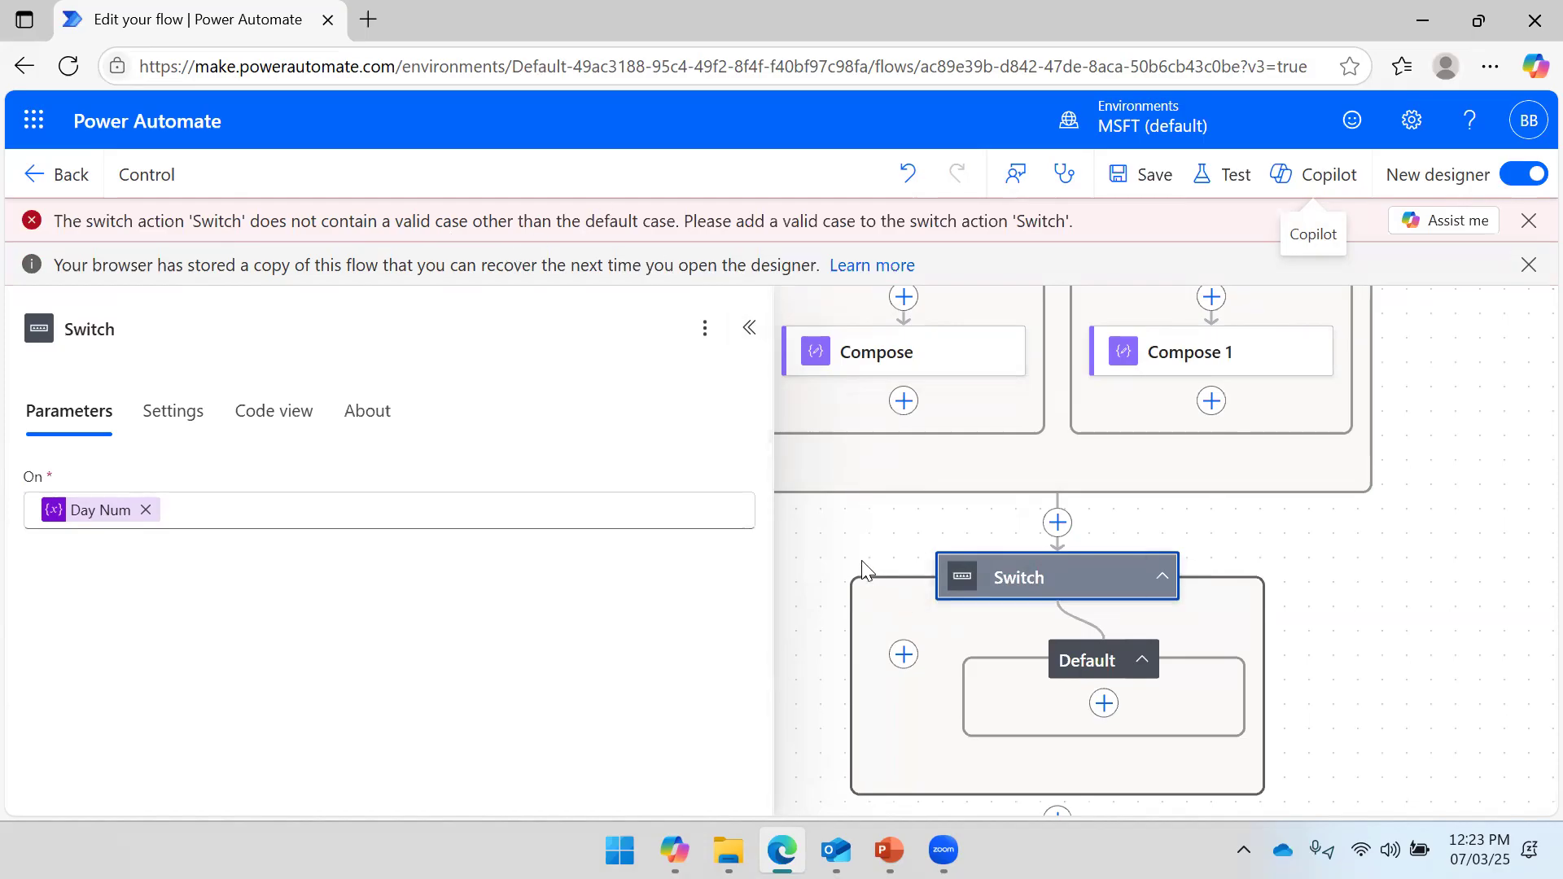
pyautogui.scroll(-3, 854, 536)
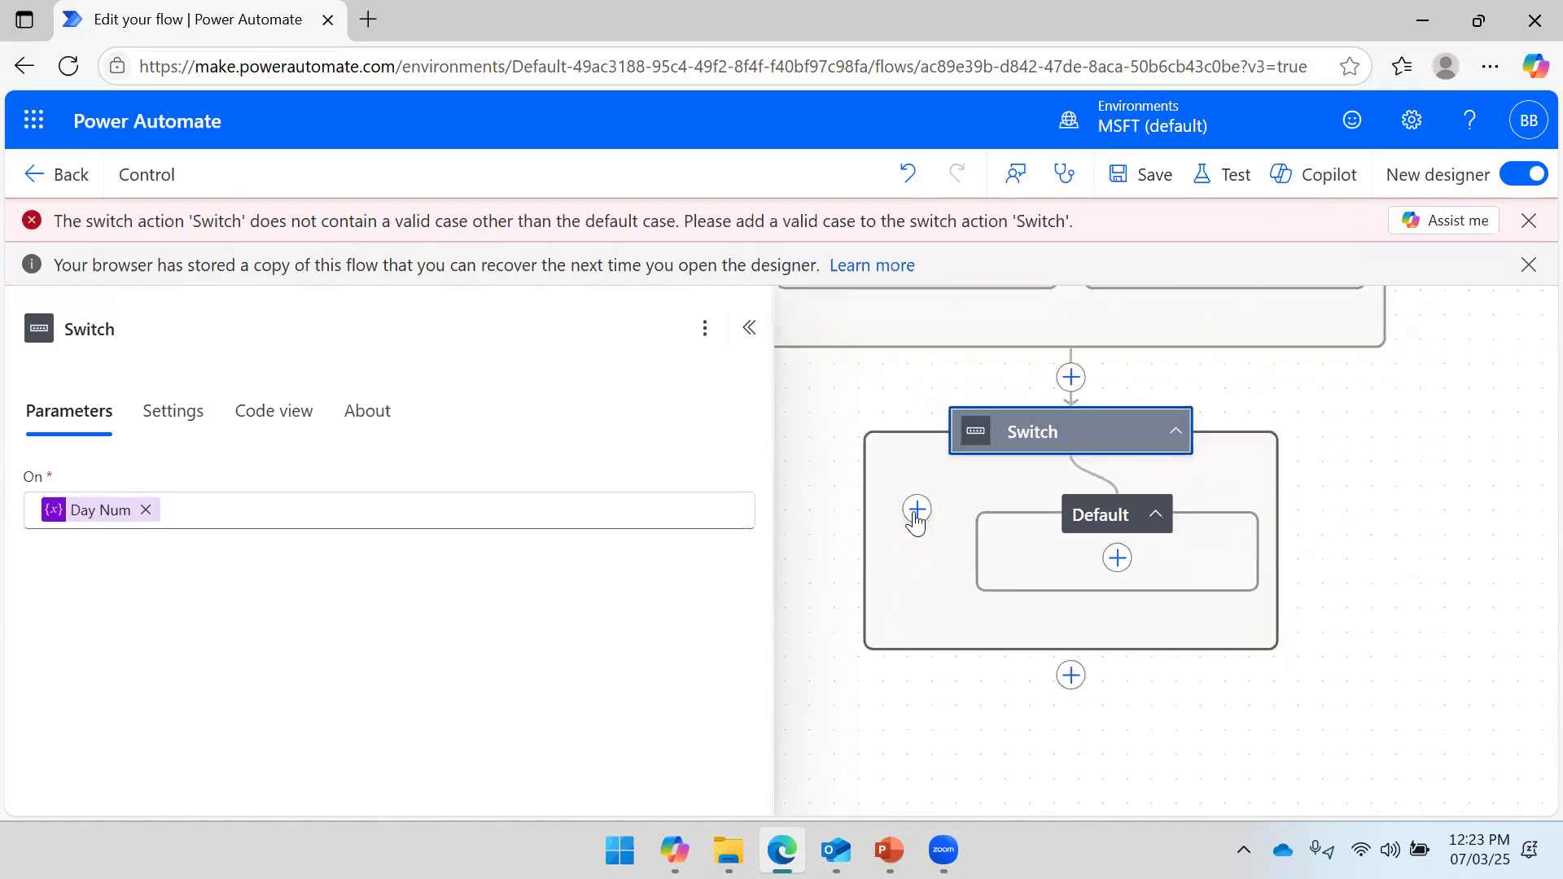
pyautogui.click(1529, 221)
pyautogui.click(1529, 221)
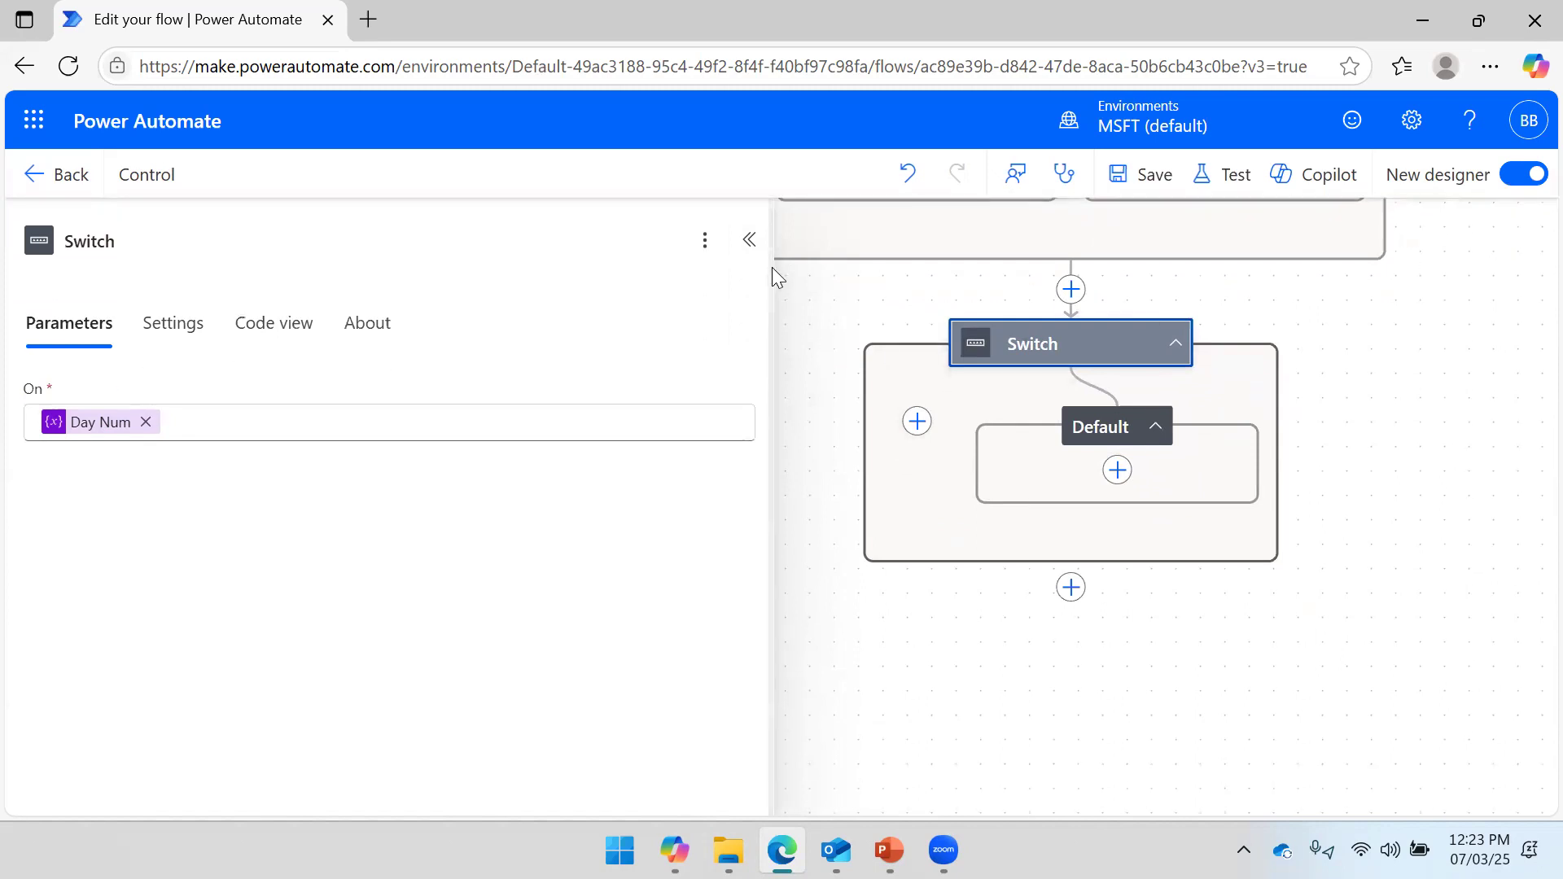
pyautogui.click(749, 239)
pyautogui.moveTo(751, 425); pyautogui.dragTo(471, 453)
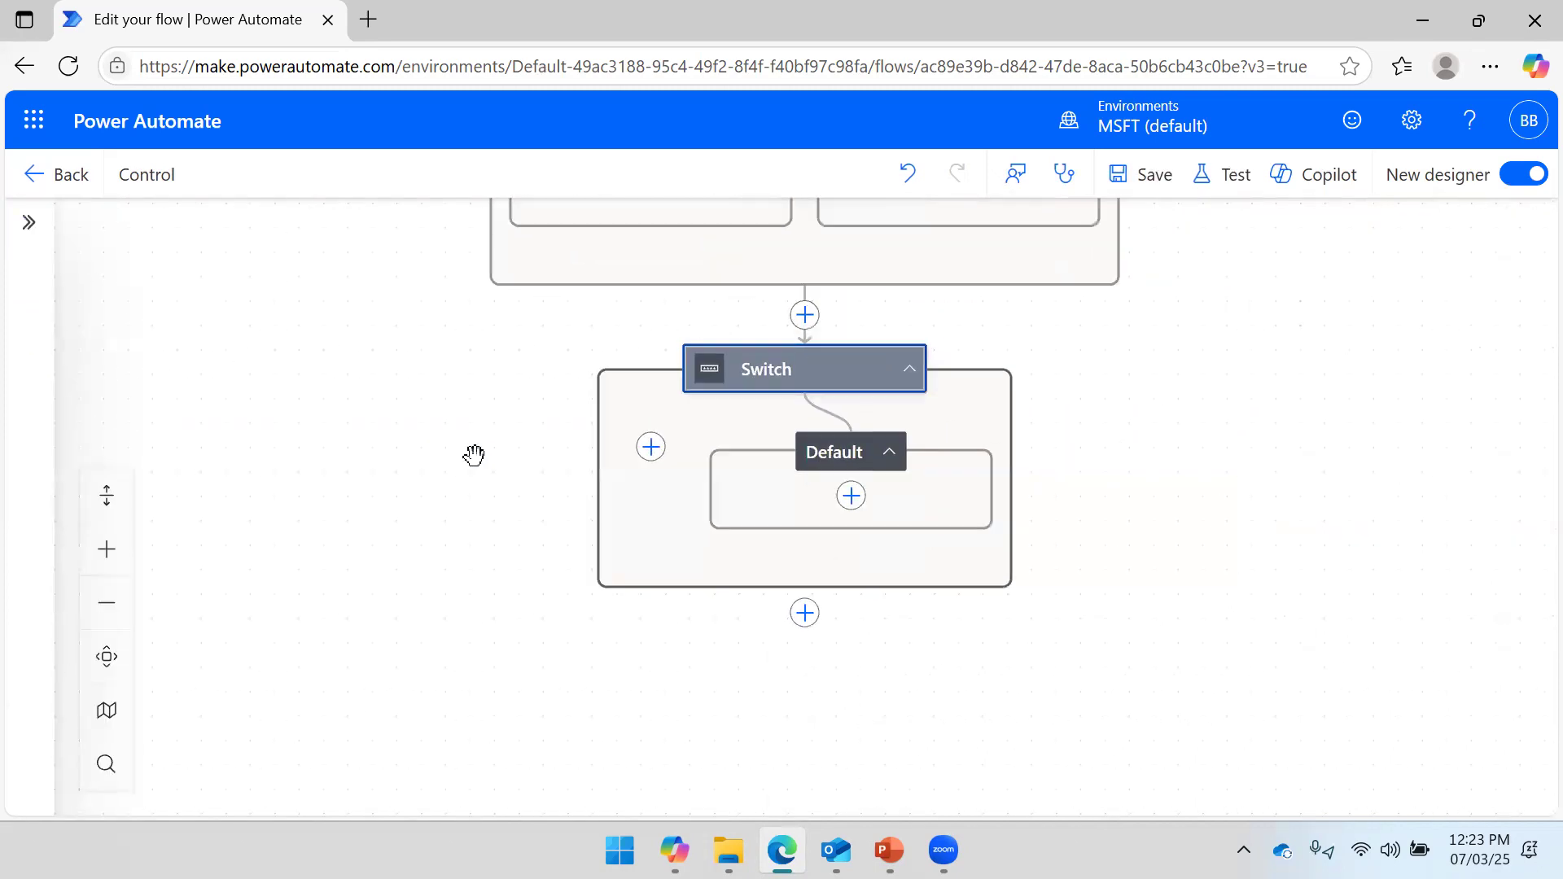
# Check the Switch's On value and add a first case that equals 1.
pyautogui.click(776, 373)
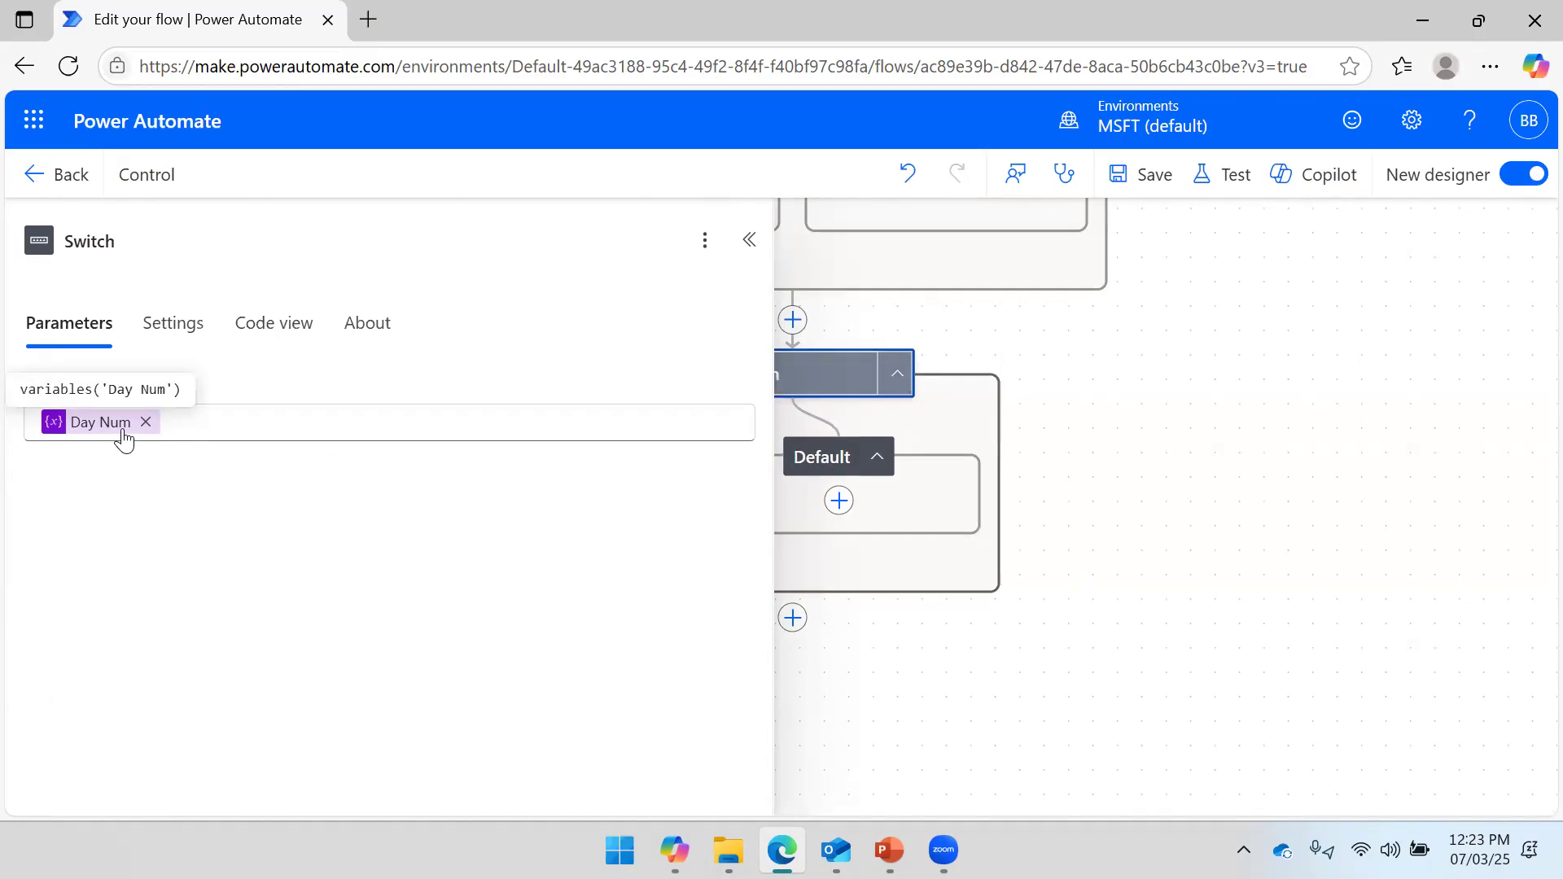
pyautogui.click(1178, 414)
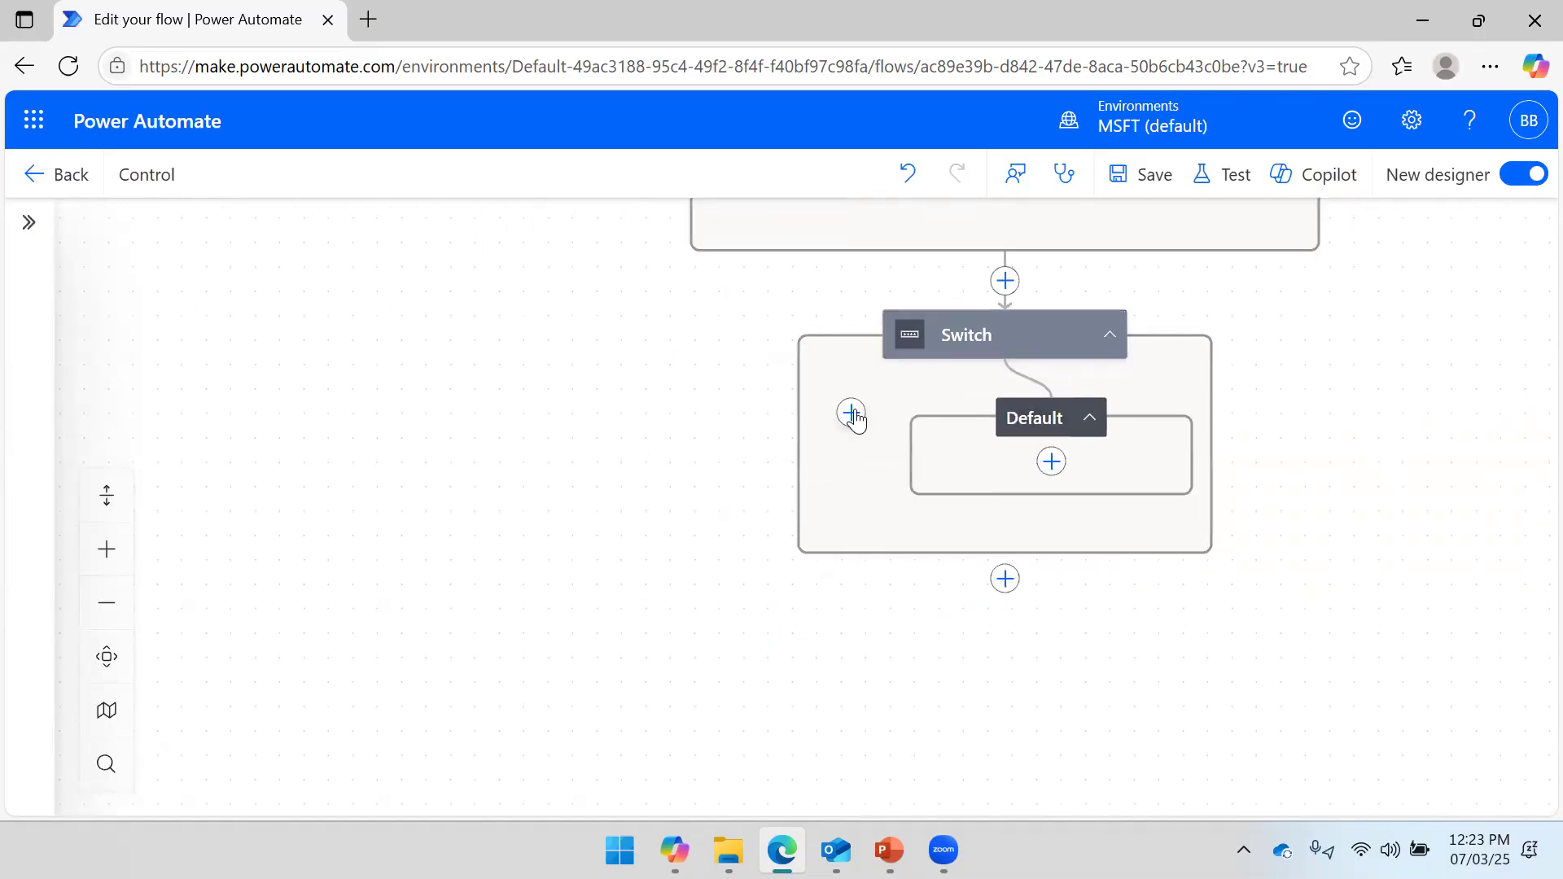
pyautogui.click(849, 415)
pyautogui.click(179, 440)
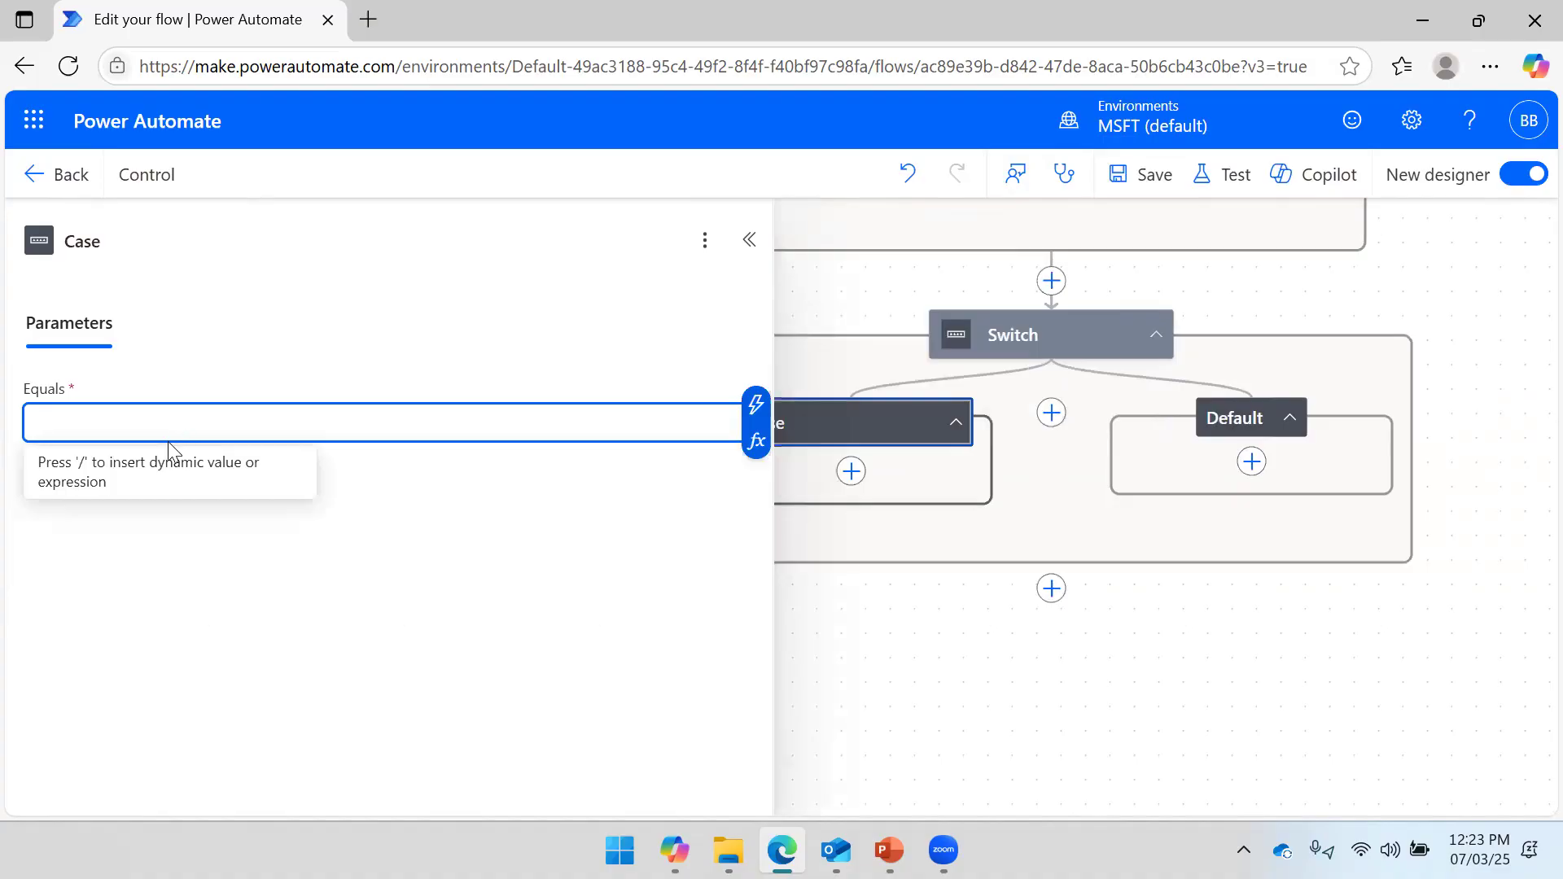
pyautogui.write('1')
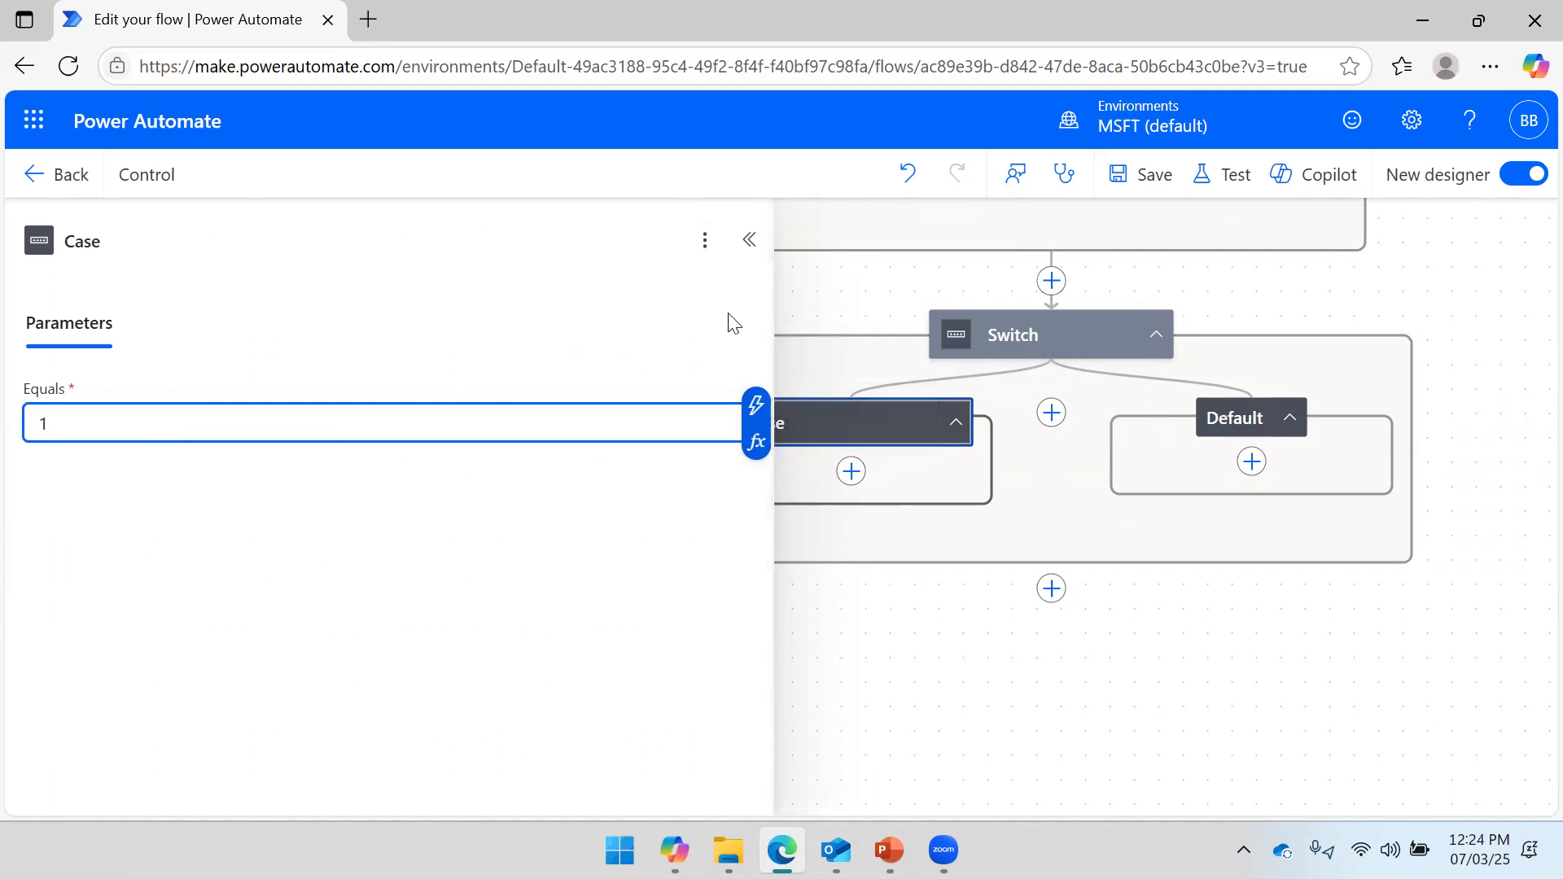
# Add two more cases to the Switch, Case 2 equal to 2 and Case 3 equal to 3.
pyautogui.click(1052, 413)
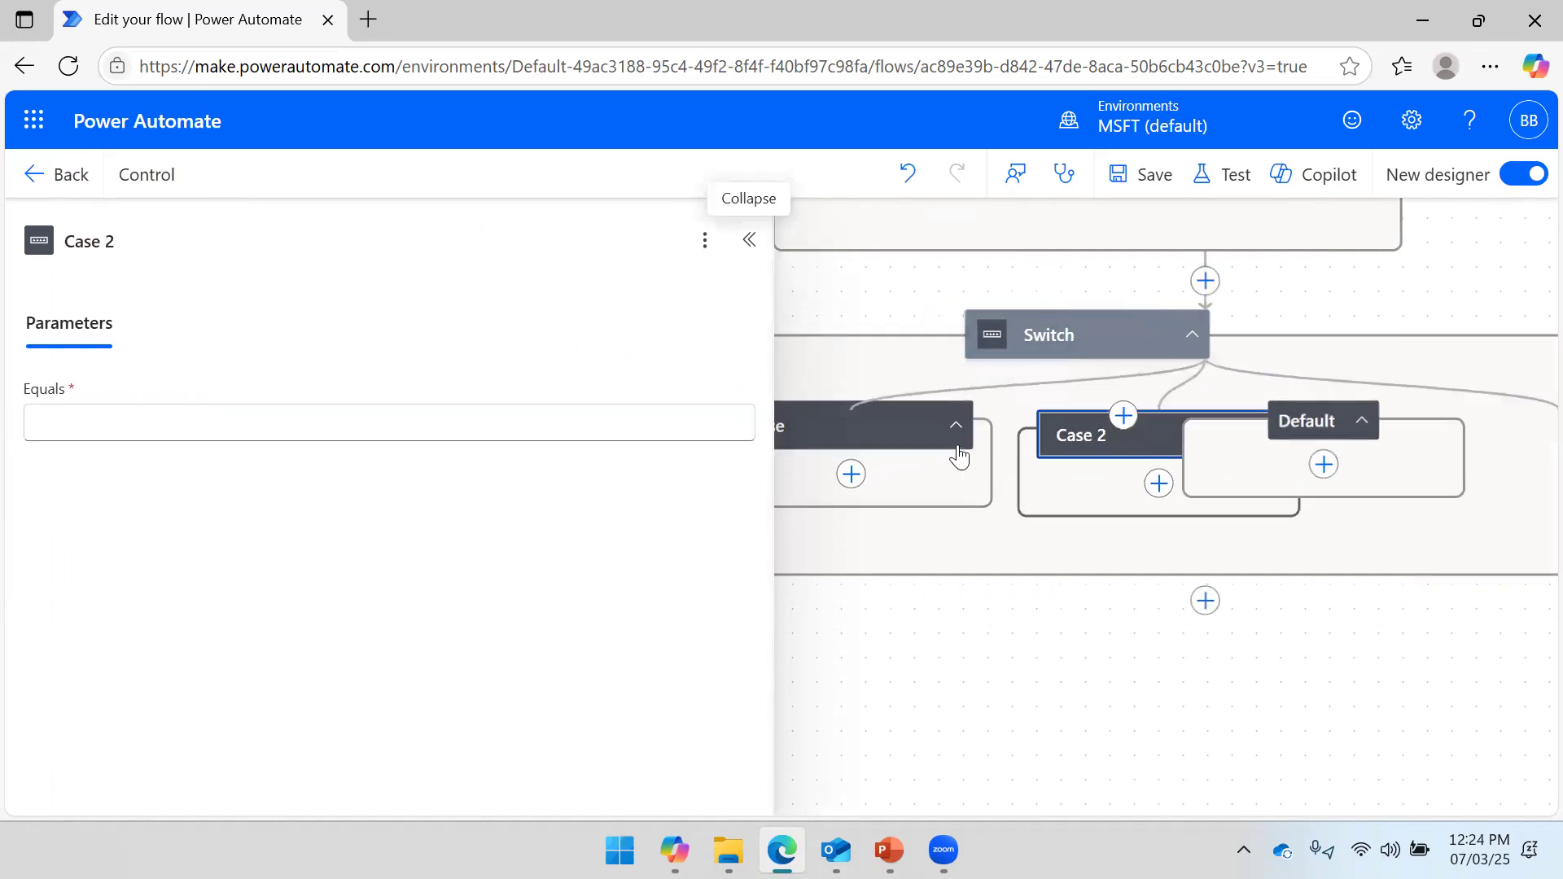
pyautogui.click(220, 422)
pyautogui.write('2')
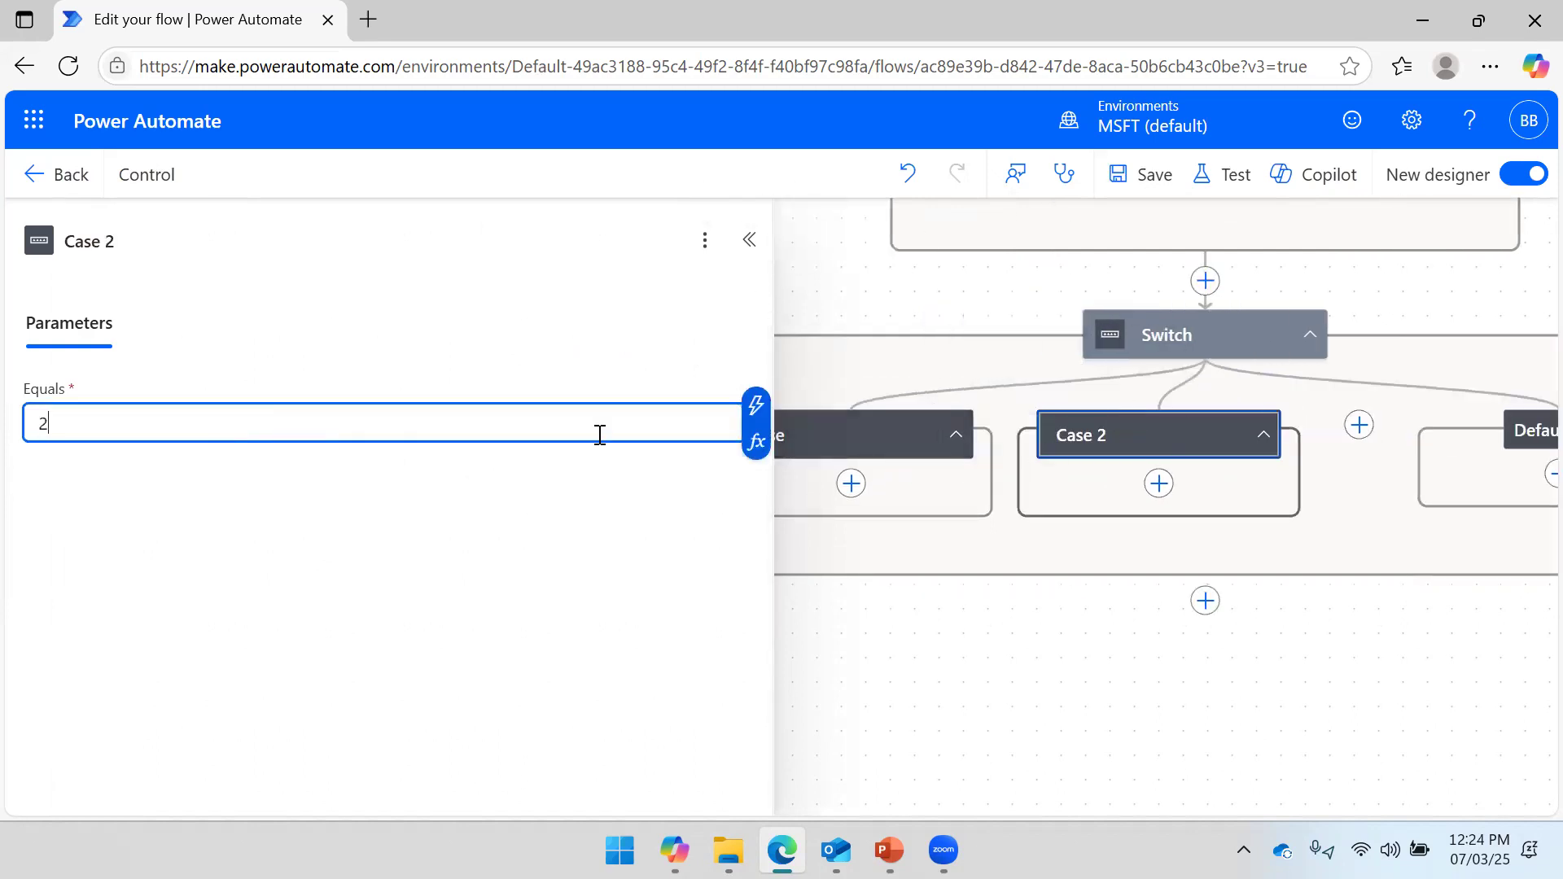
pyautogui.click(1359, 425)
pyautogui.click(320, 424)
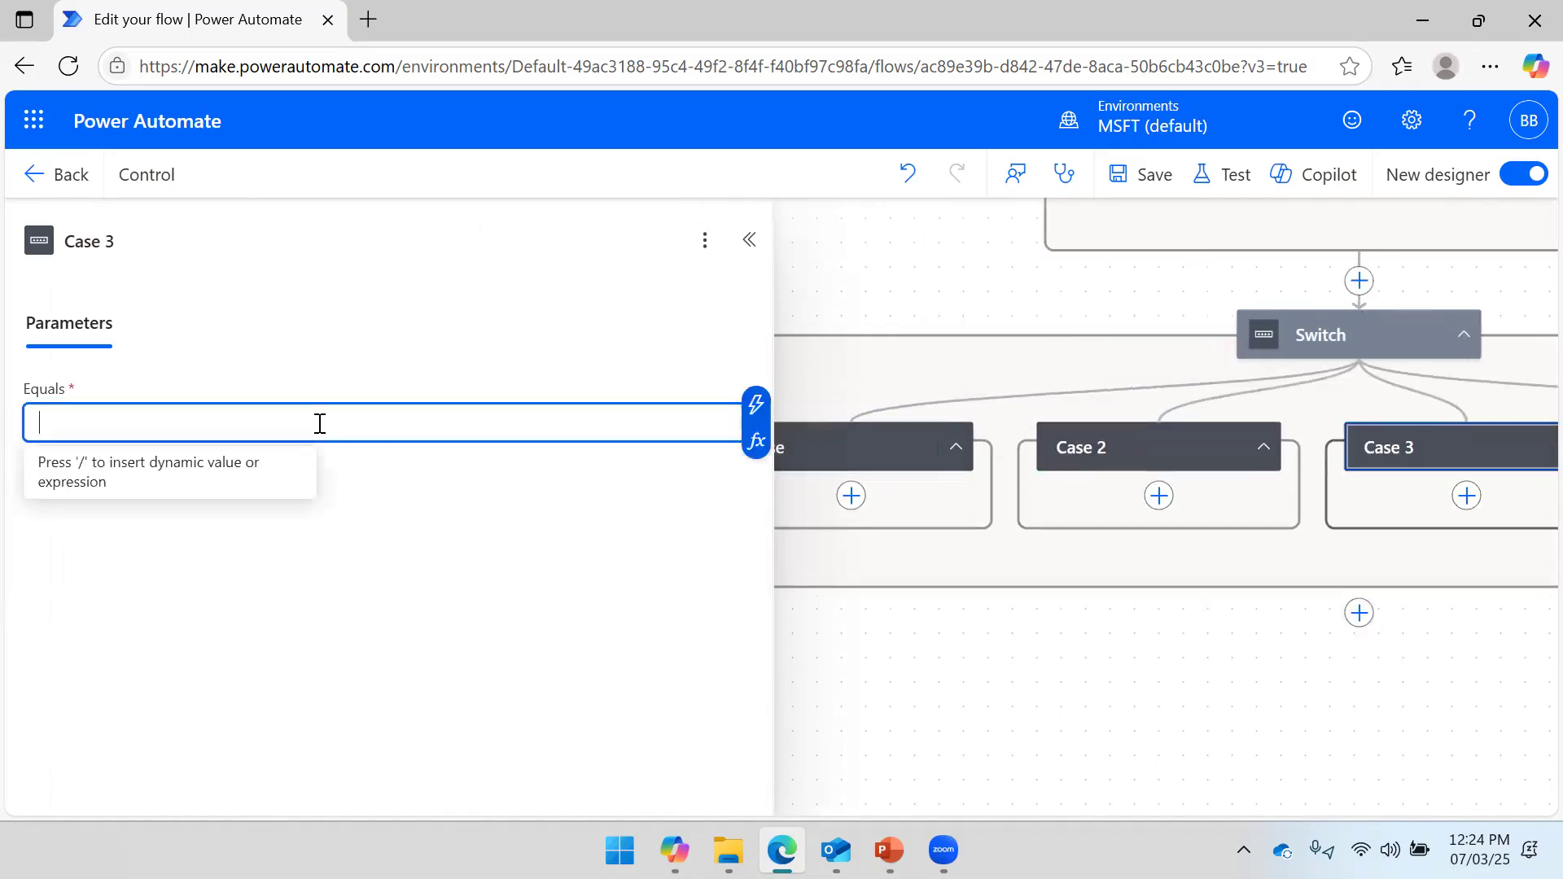
pyautogui.write('3')
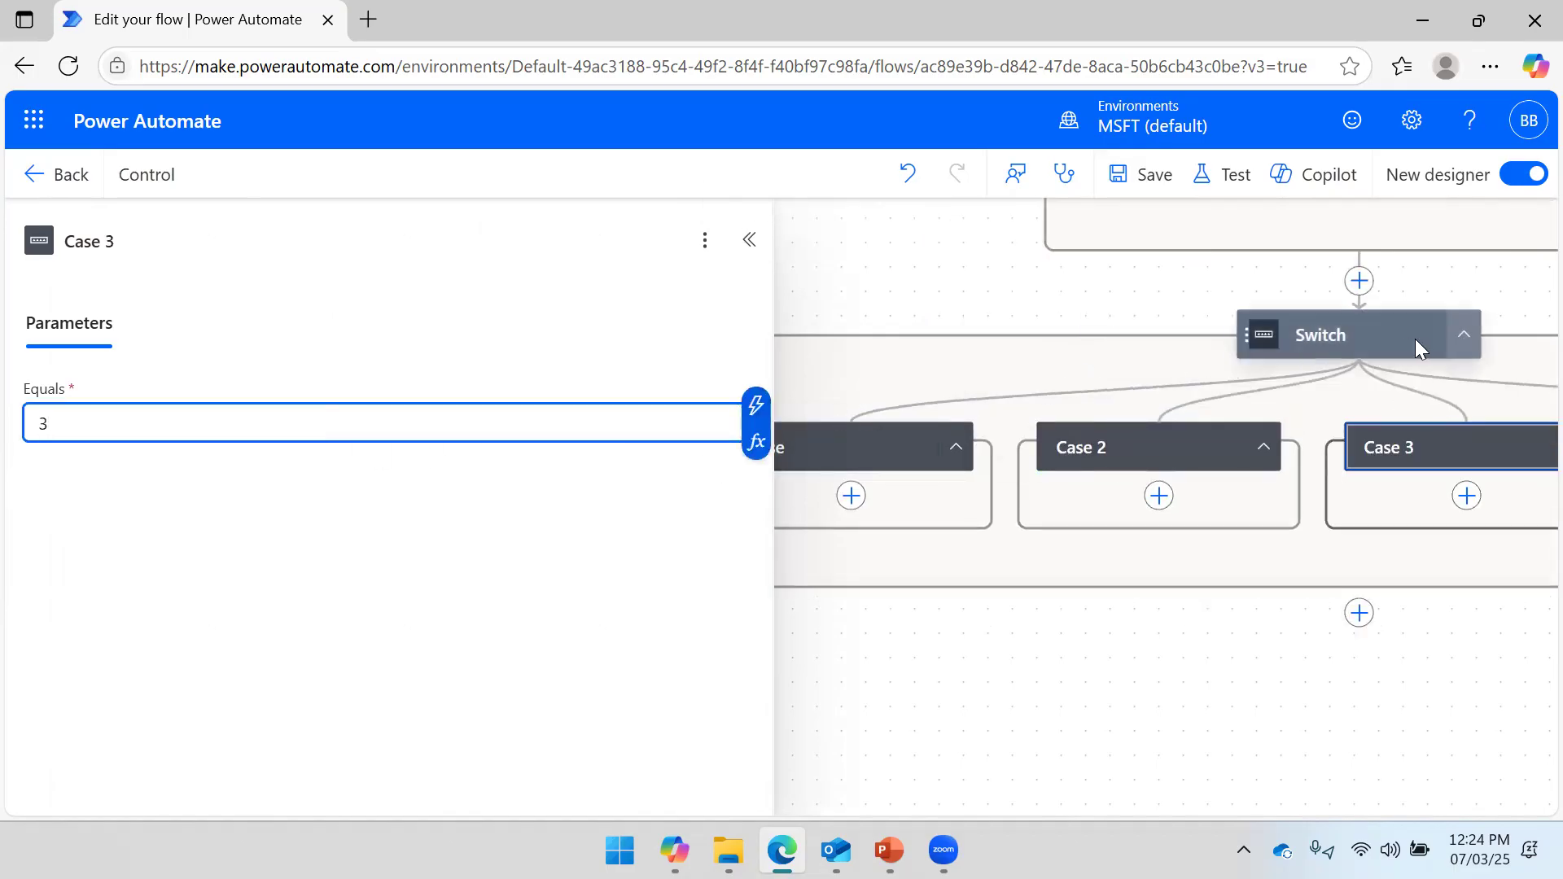
# Add Case 4 equal to 4 and Case 5 equal to 5 before the Switch's default branch.
pyautogui.moveTo(1204, 652); pyautogui.dragTo(645, 600)
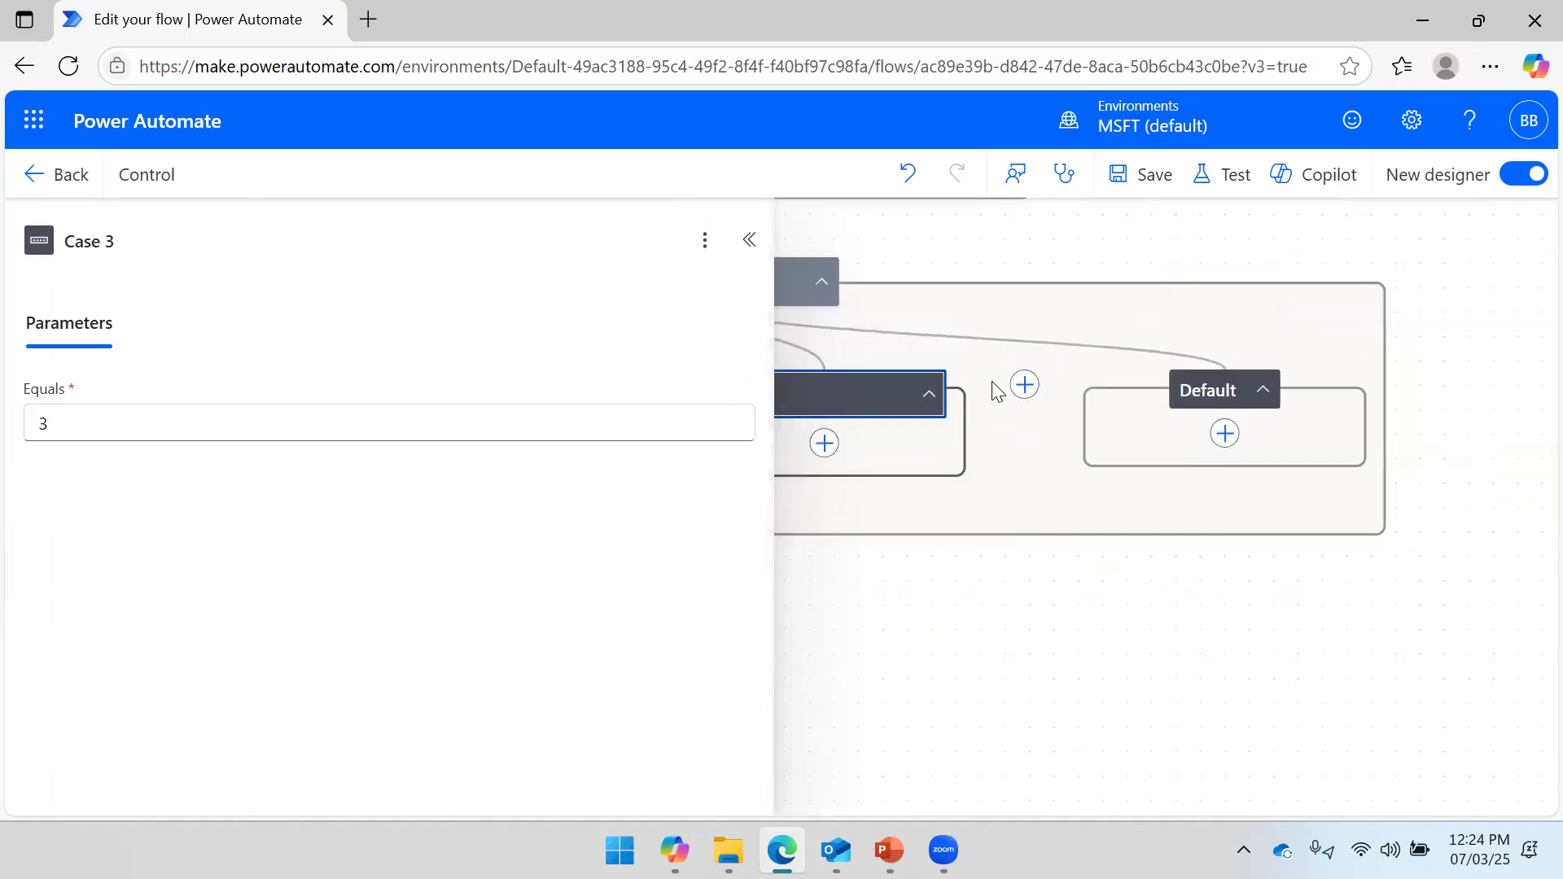
pyautogui.click(1026, 384)
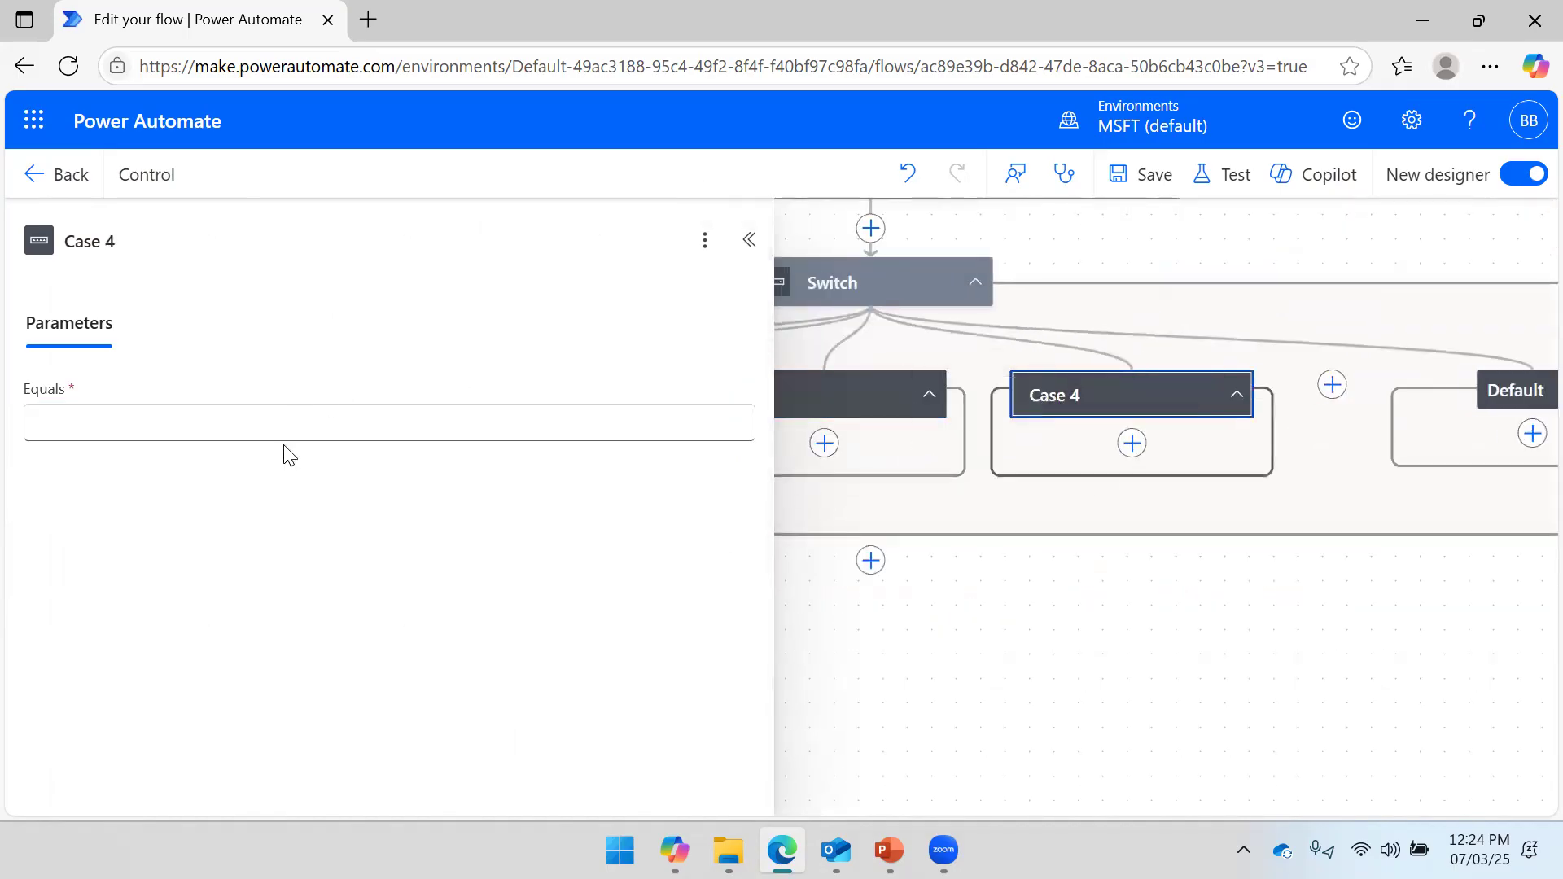
pyautogui.click(286, 425)
pyautogui.write('4')
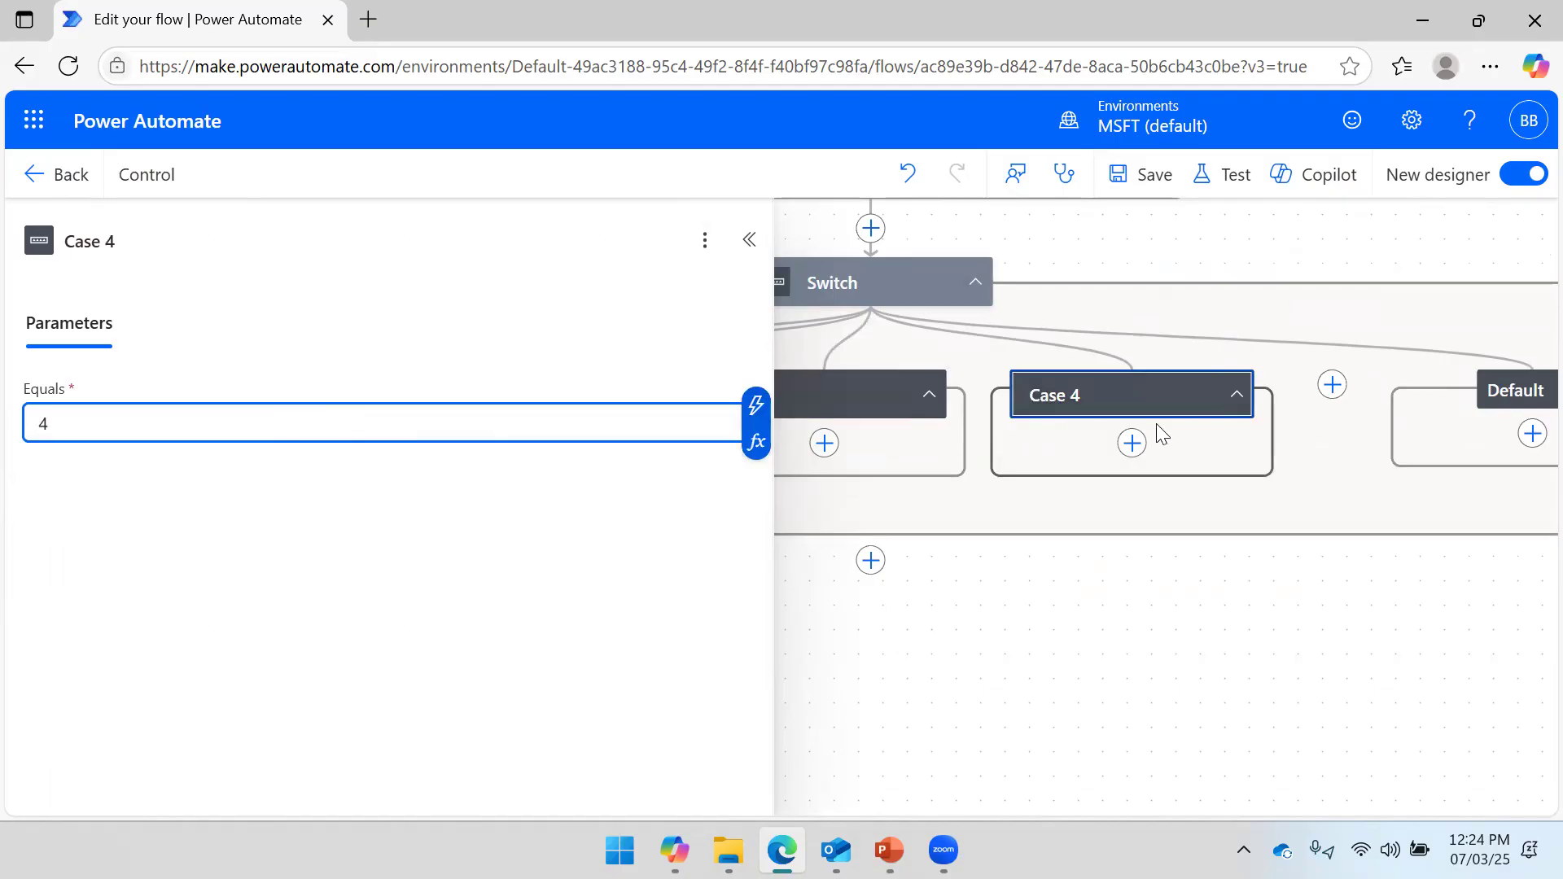
pyautogui.click(1332, 384)
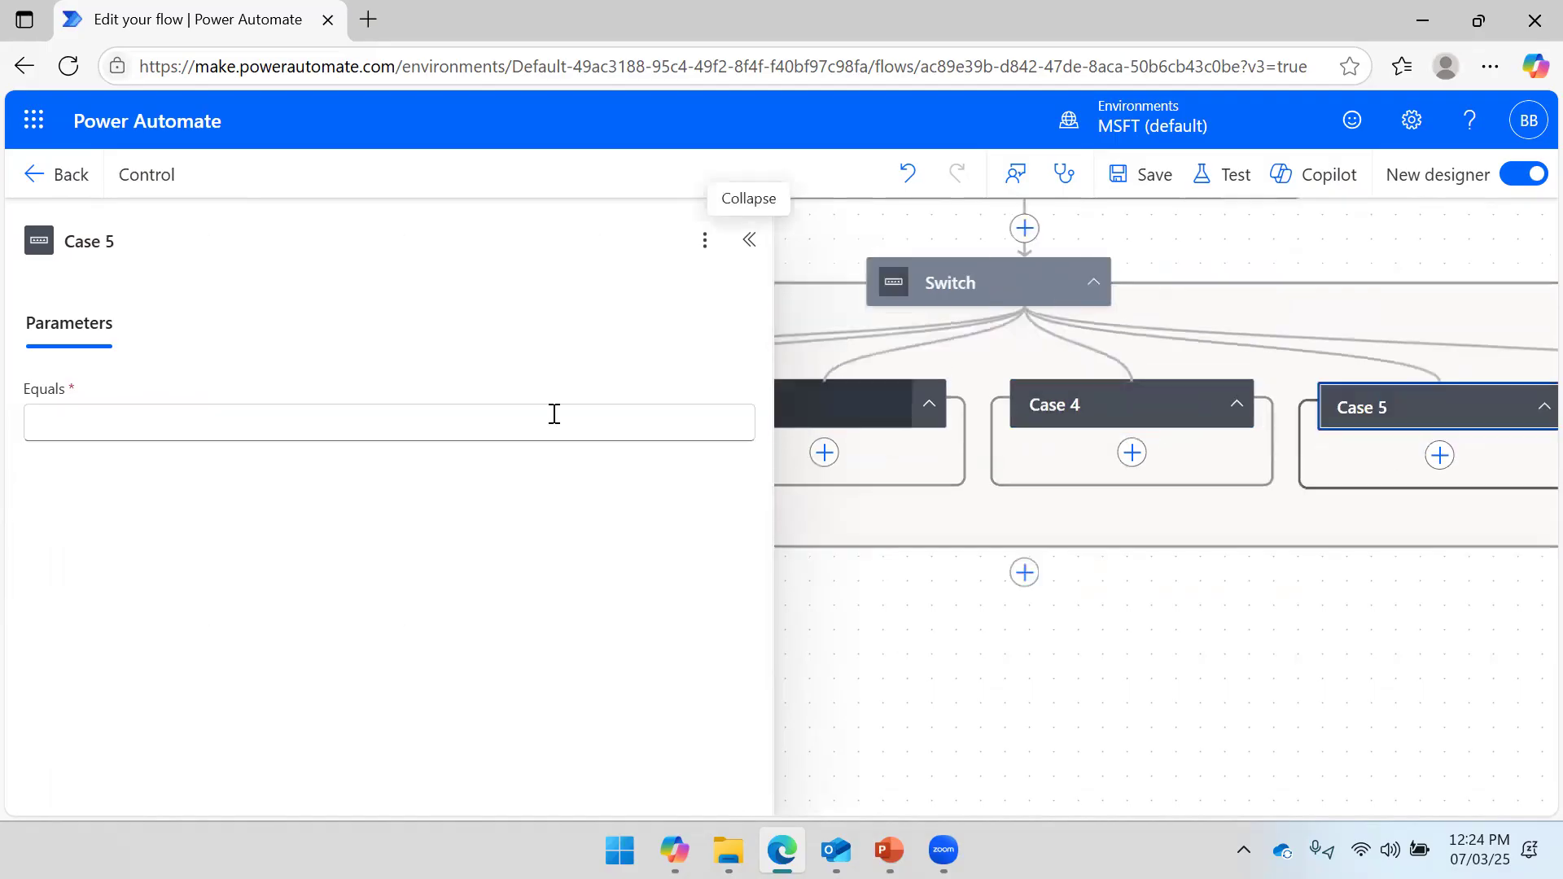
pyautogui.click(473, 421)
pyautogui.write('5')
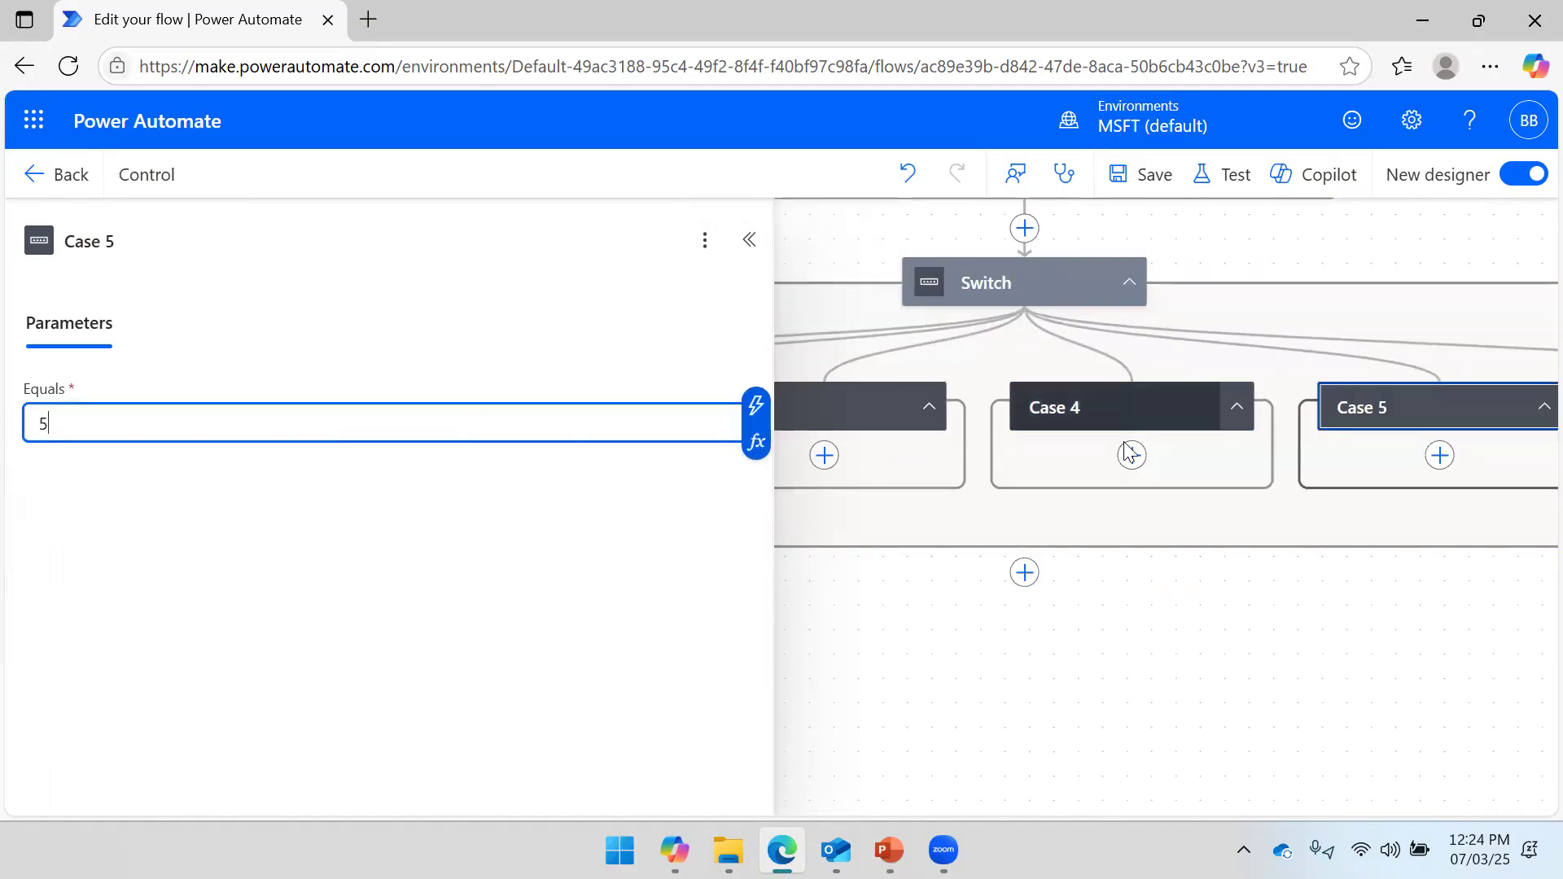
# Add a sixth case to the Switch that equals 6.
pyautogui.moveTo(1176, 676); pyautogui.dragTo(695, 676)
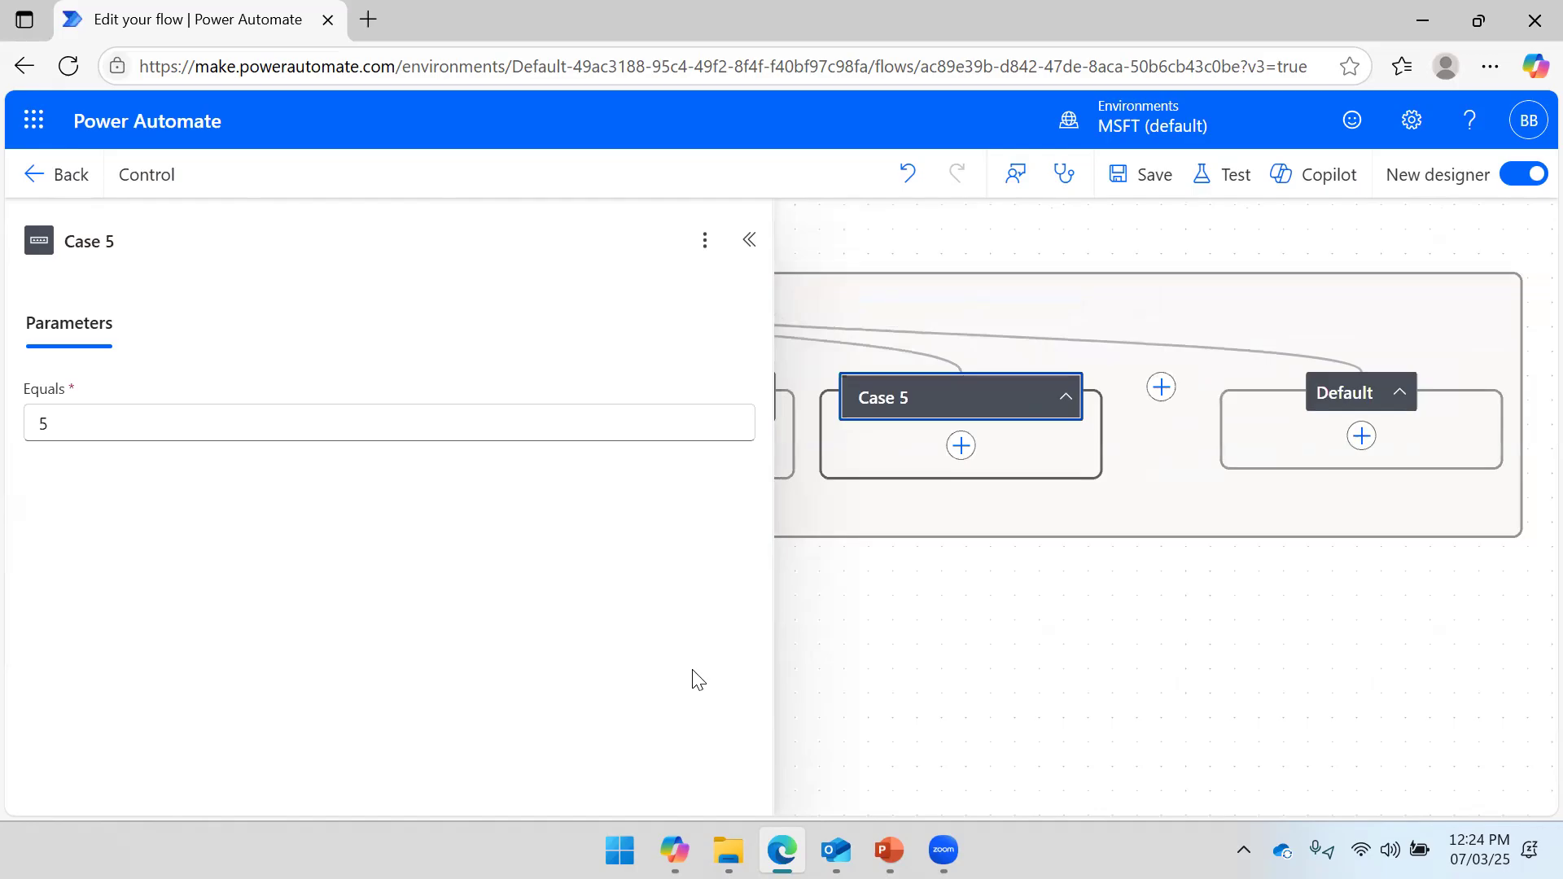
pyautogui.click(1156, 384)
pyautogui.click(499, 429)
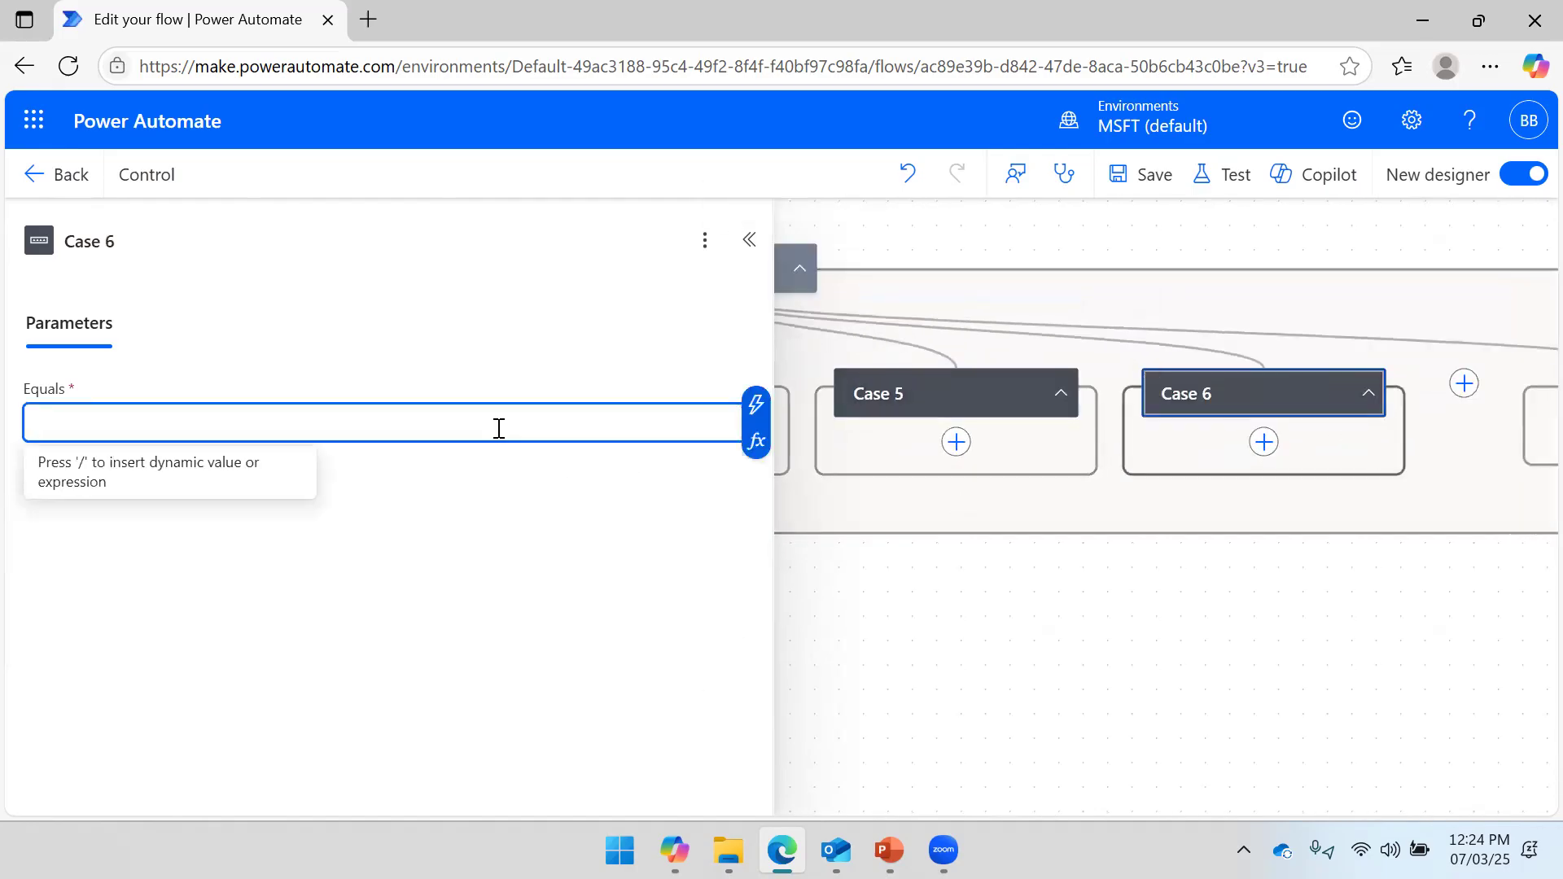
pyautogui.write('6')
pyautogui.moveTo(1197, 610); pyautogui.dragTo(672, 594)
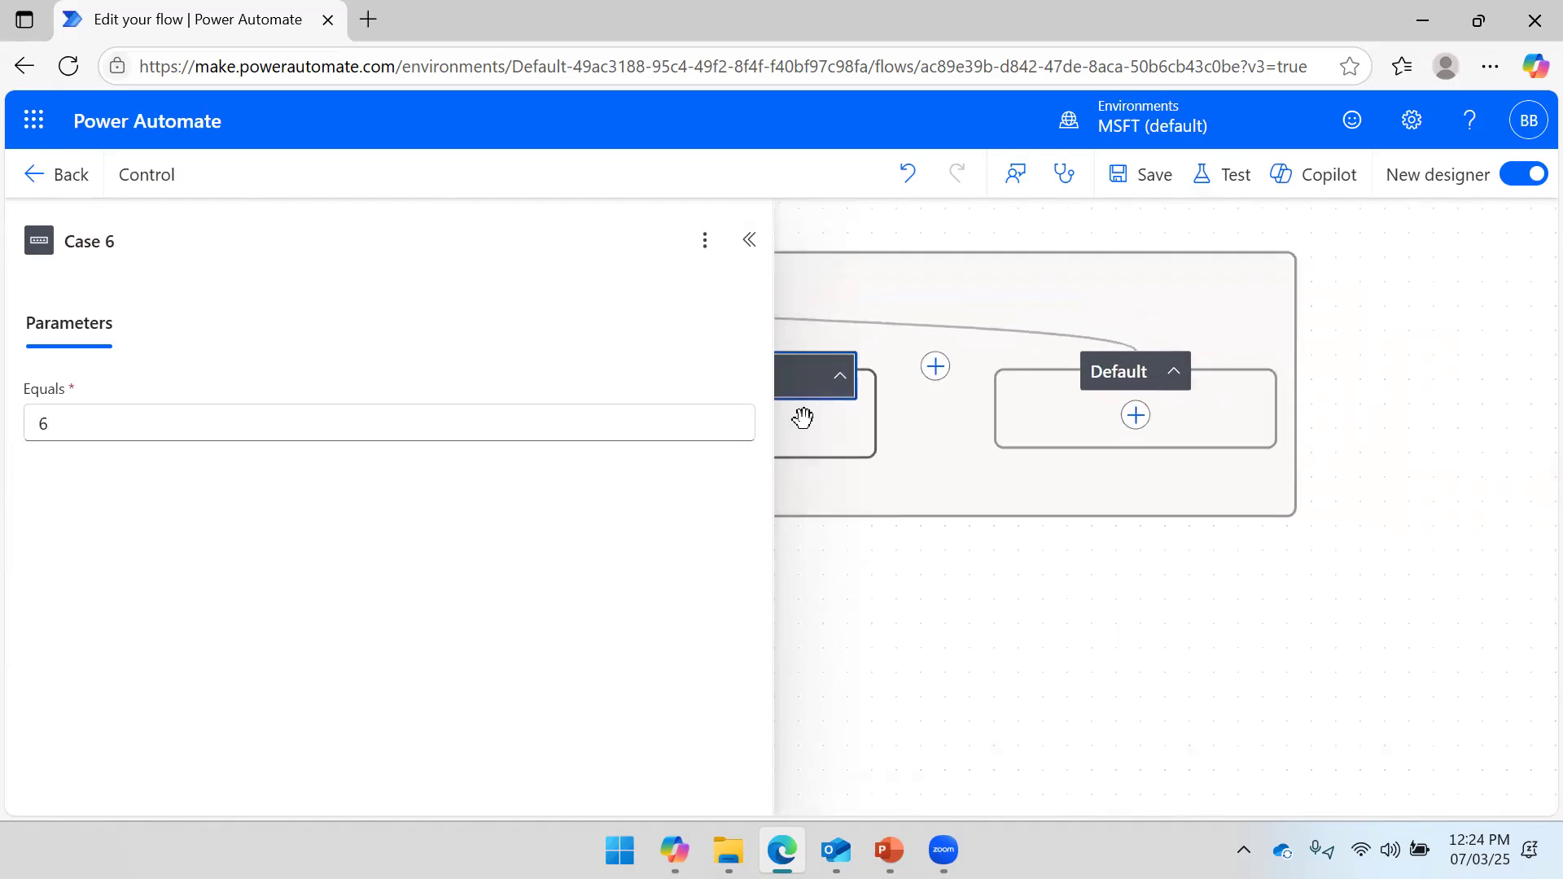
pyautogui.click(935, 368)
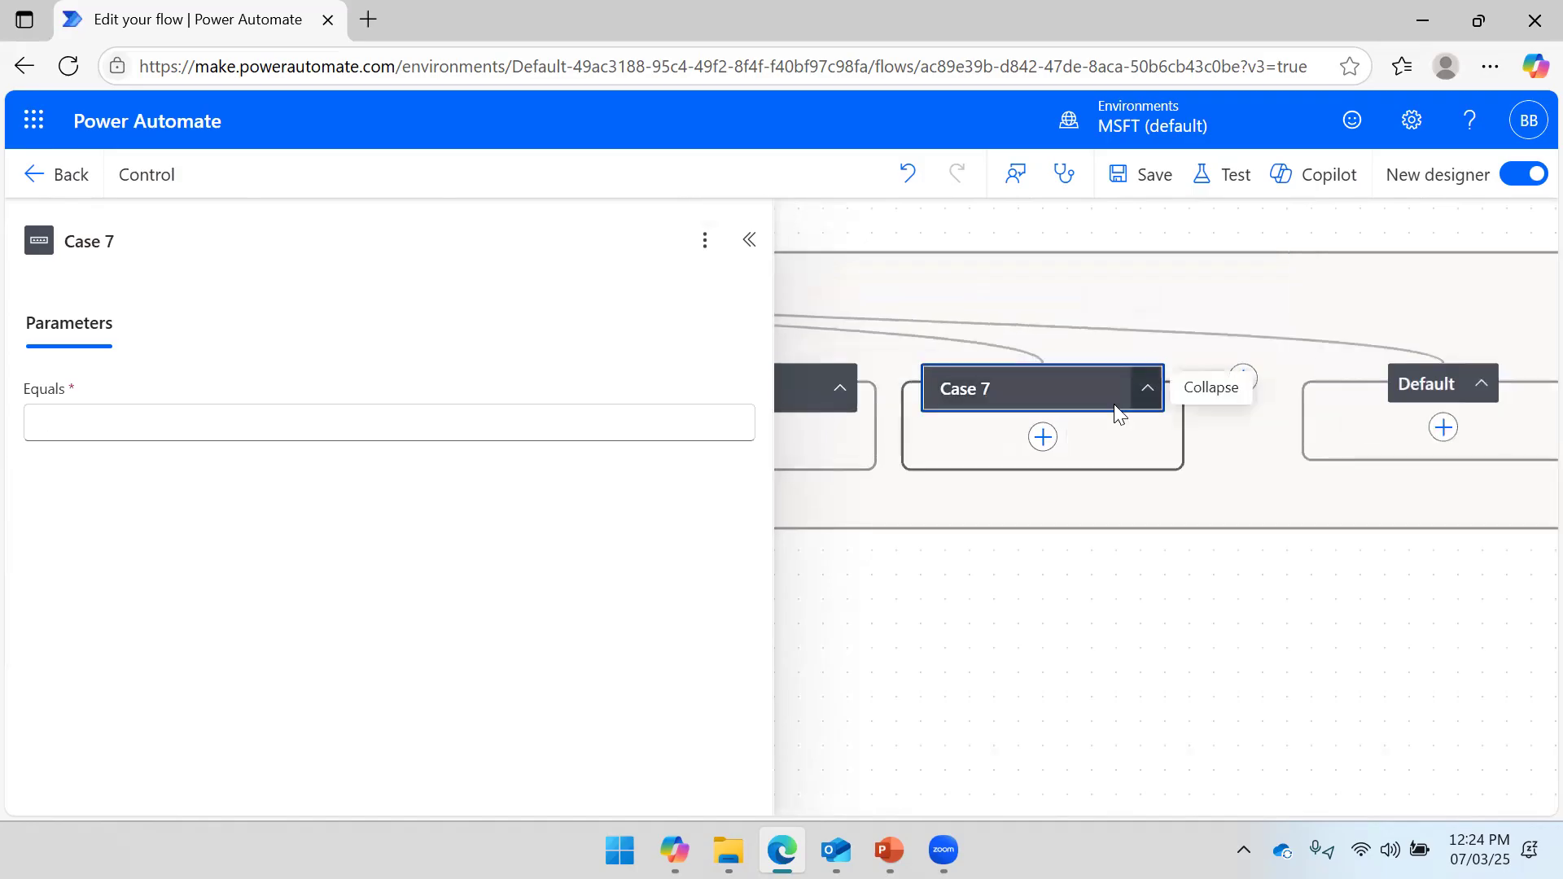
pyautogui.rightClick(1039, 397)
pyautogui.click(1067, 435)
pyautogui.click(1058, 515)
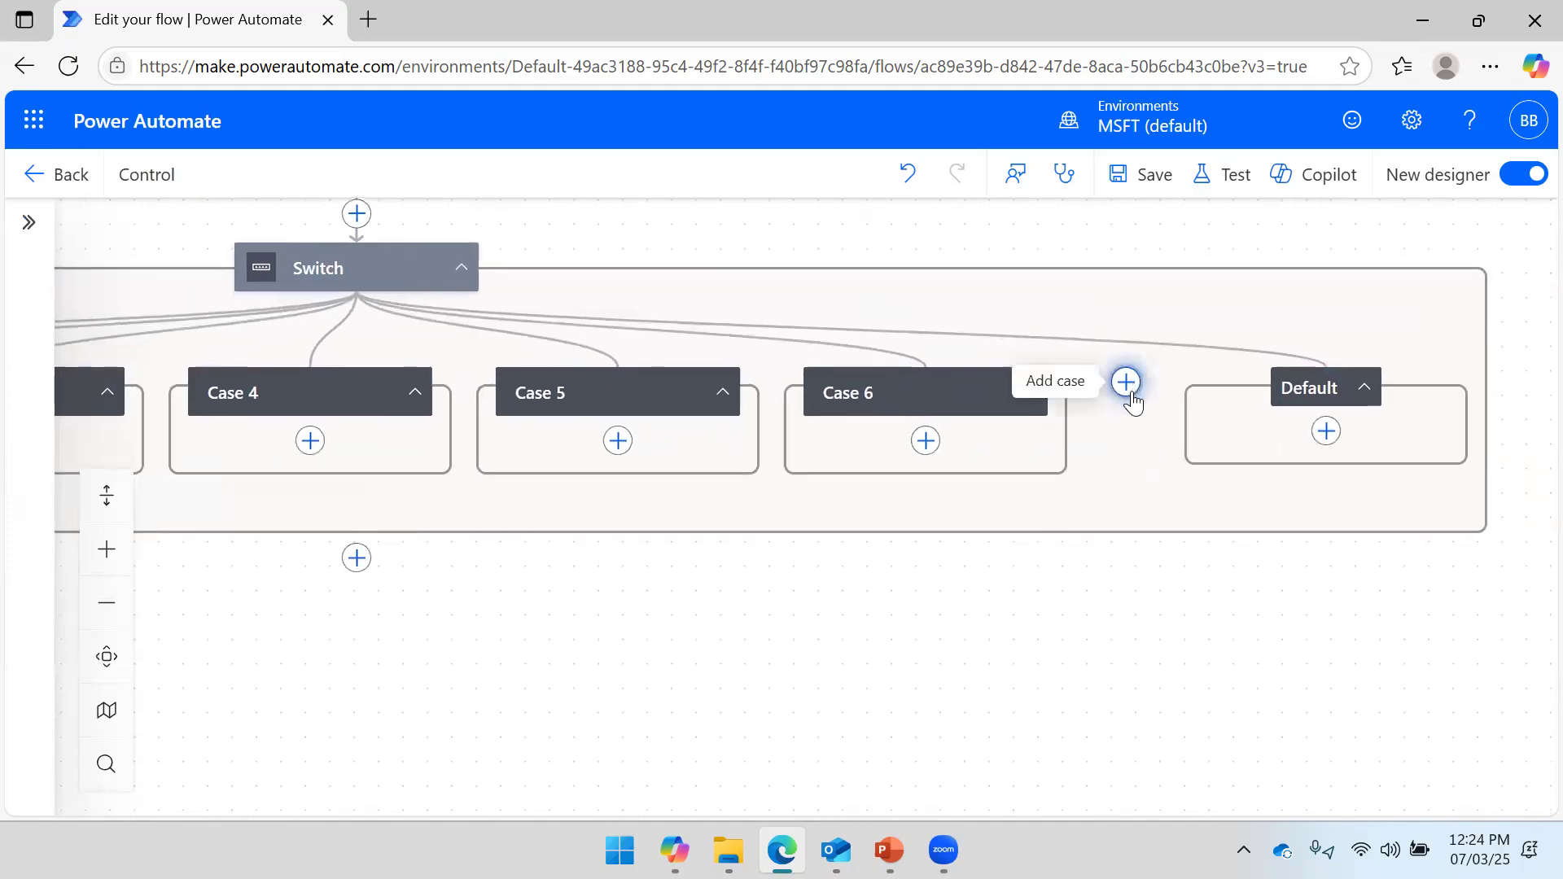
# Add a seventh case to the Switch that equals 7 and collapse its details.
pyautogui.click(1127, 383)
pyautogui.click(396, 416)
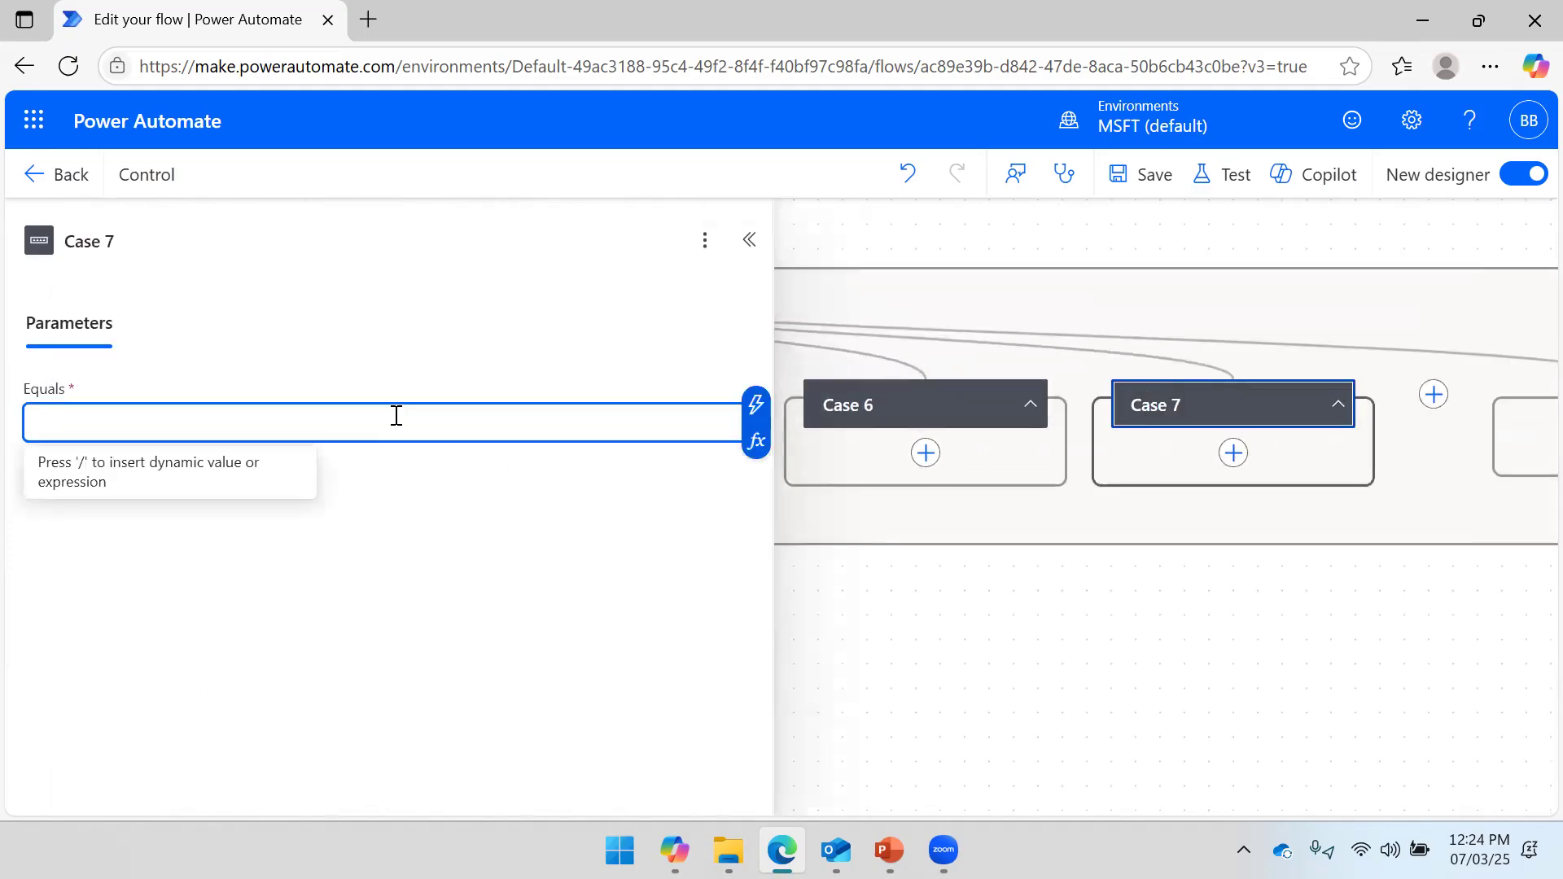
pyautogui.write('7')
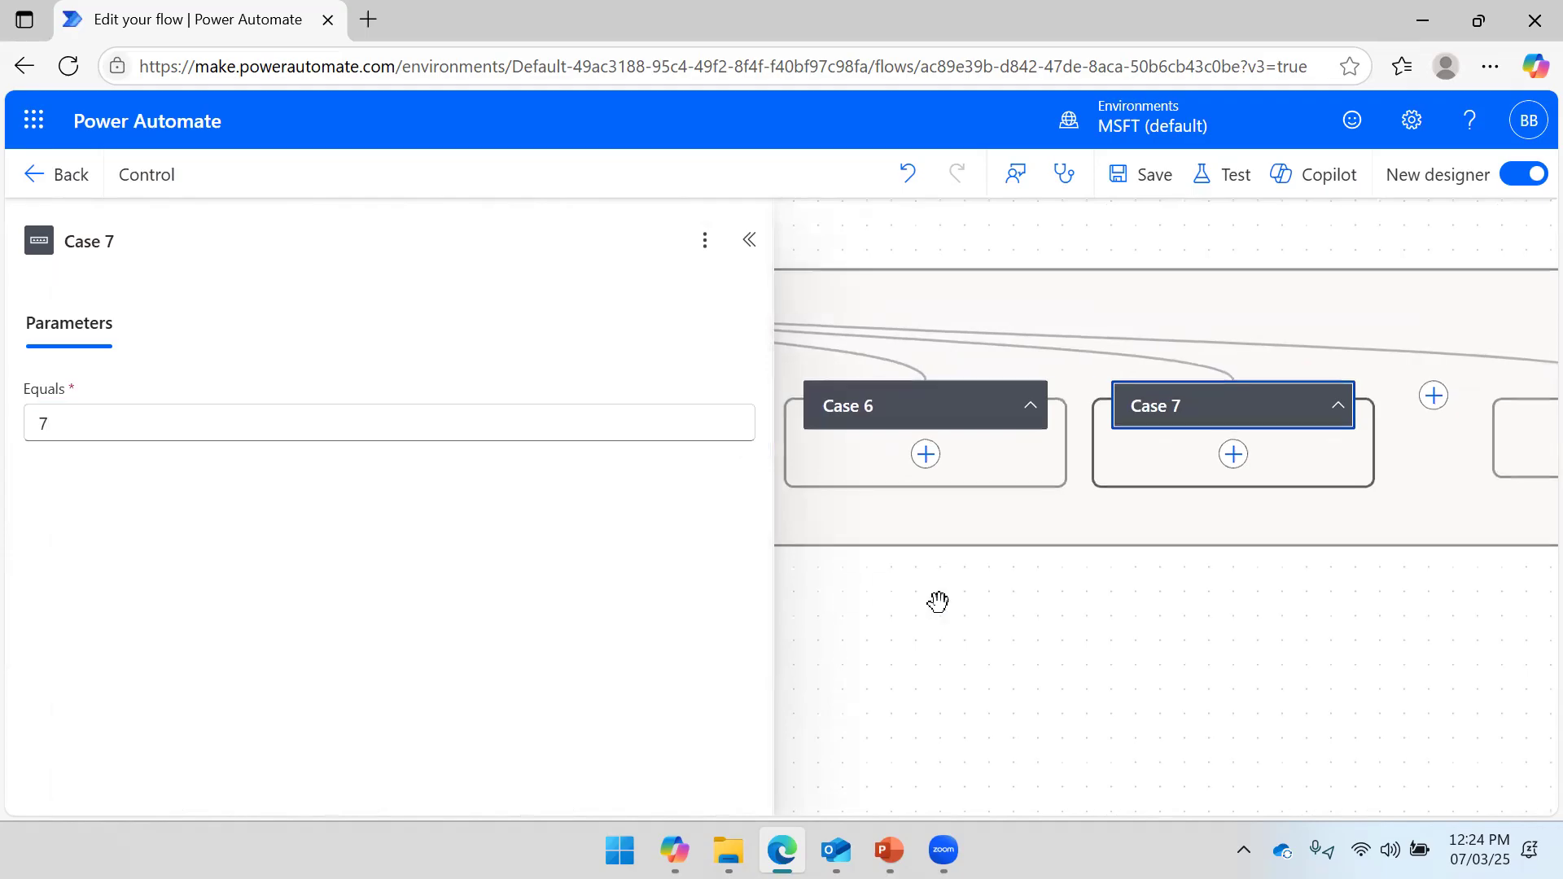
pyautogui.click(749, 239)
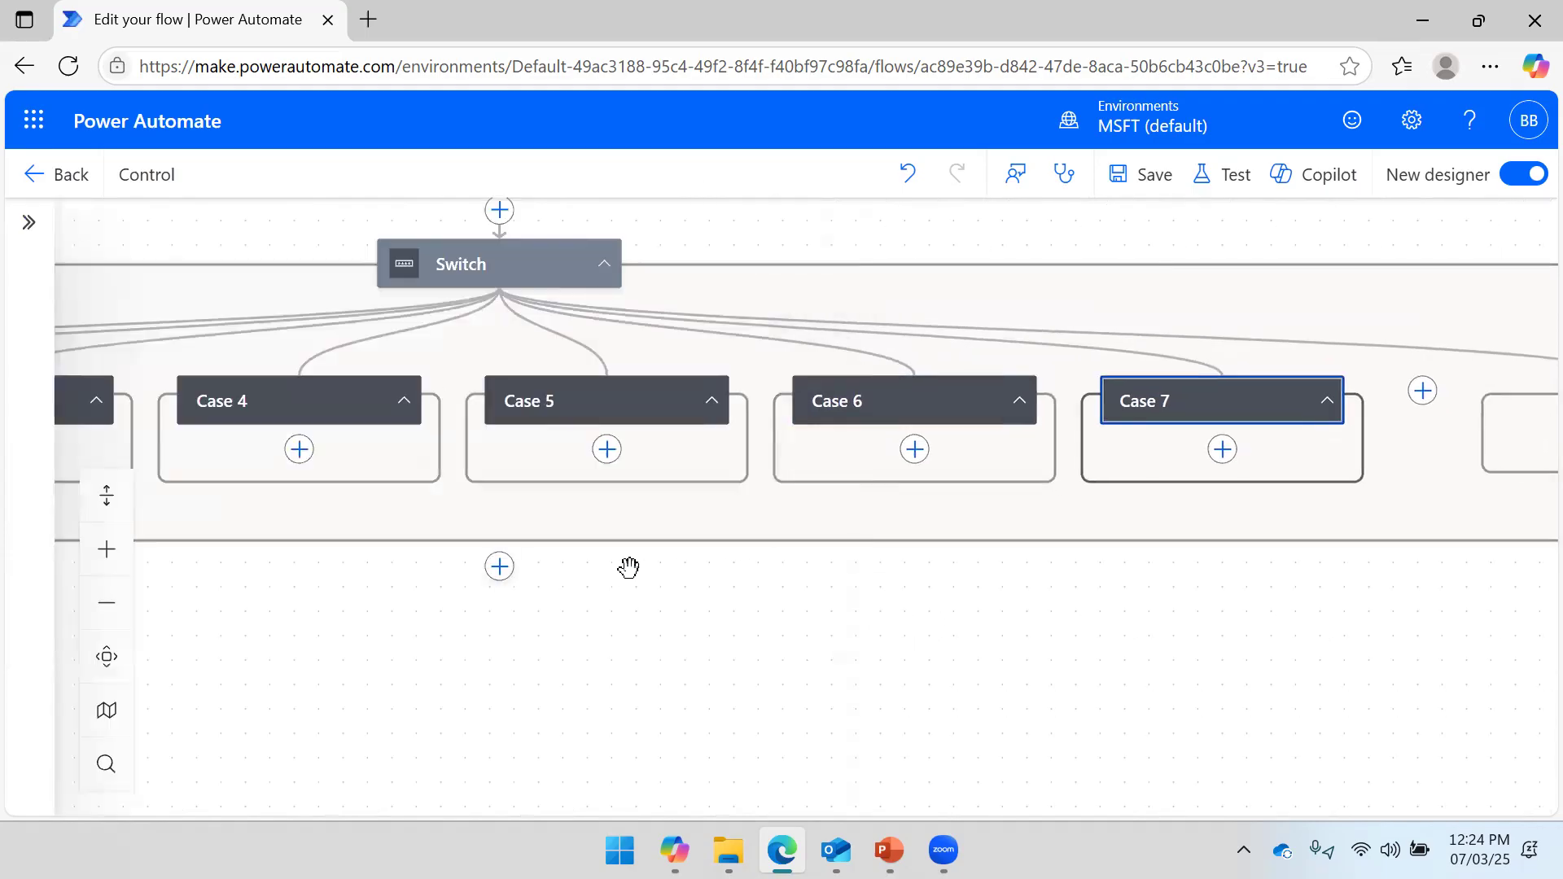
# Review the Switch's case branches and default branch, and check the first case's comparison value.
pyautogui.moveTo(620, 631); pyautogui.dragTo(918, 555)
pyautogui.scroll(-2, 664, 556)
pyautogui.scroll(-2, 665, 556)
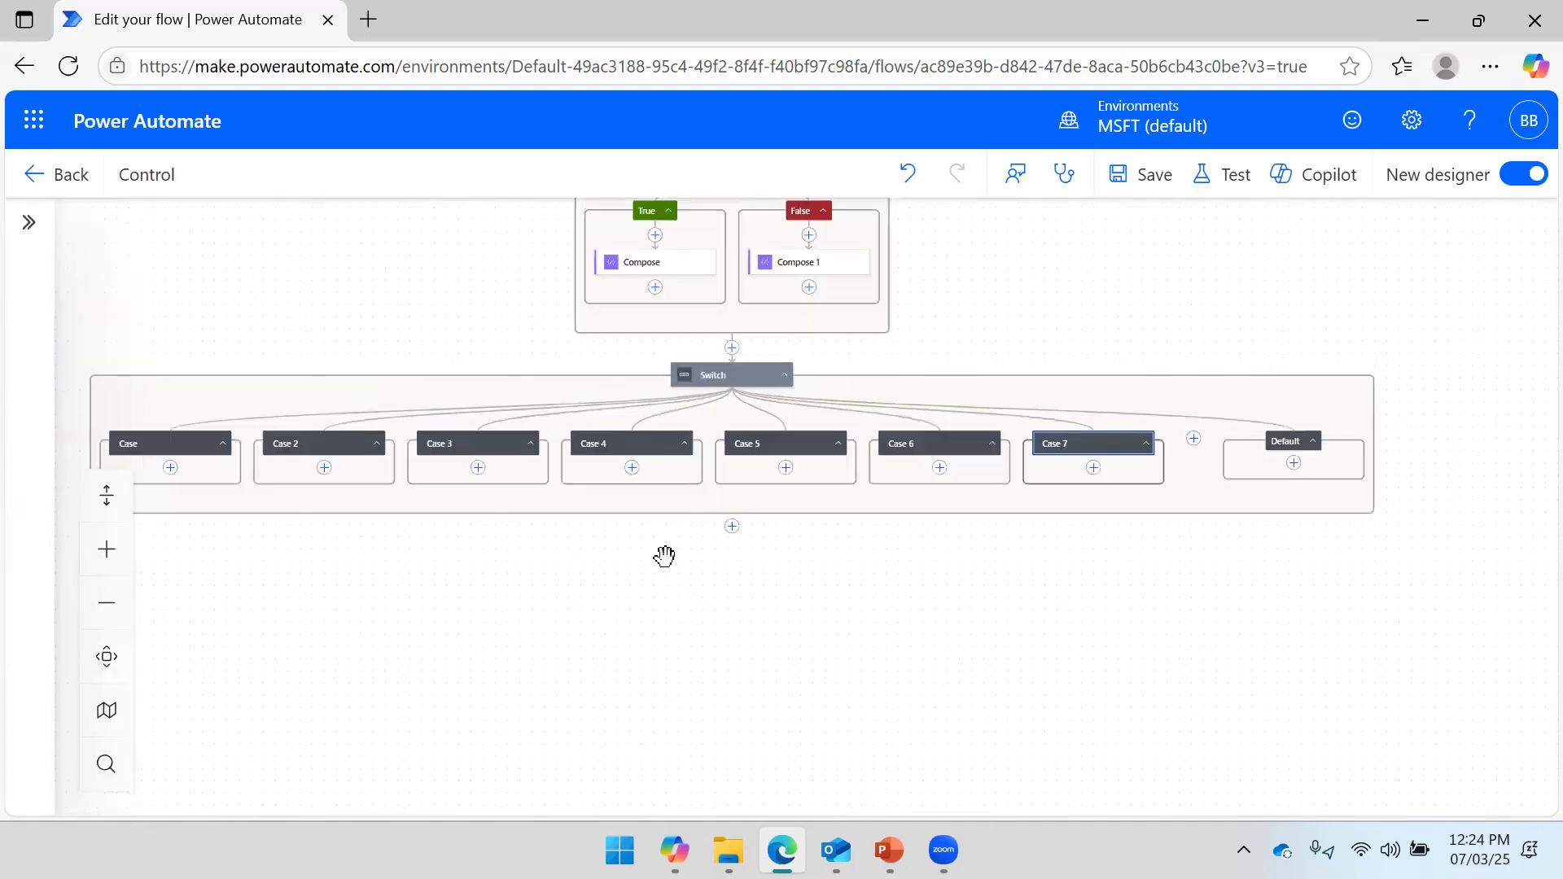
pyautogui.moveTo(944, 617); pyautogui.dragTo(1054, 588)
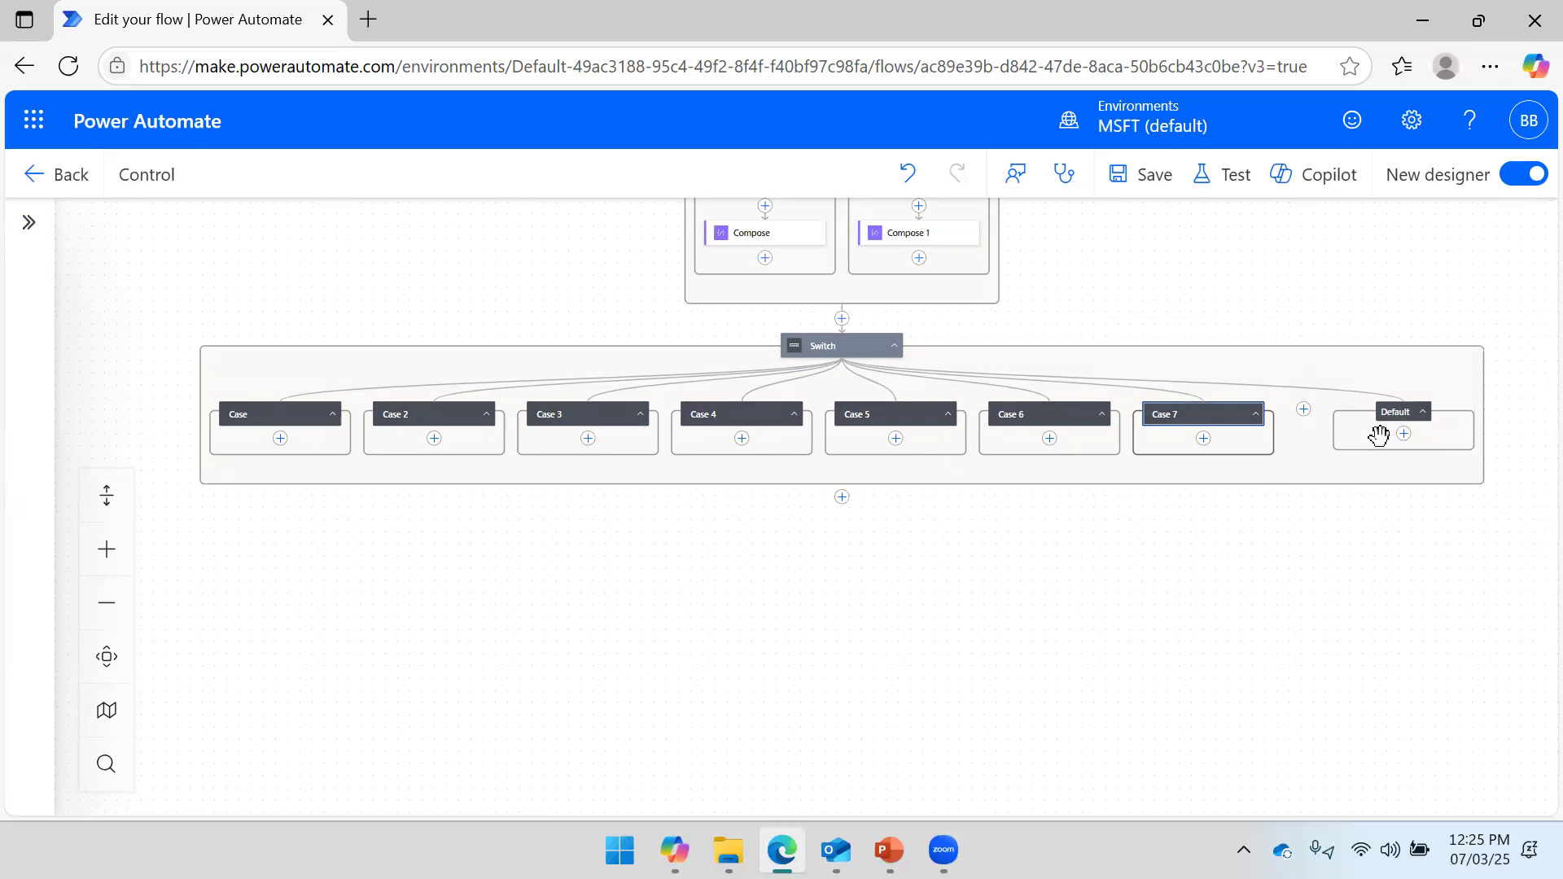
pyautogui.moveTo(1105, 653); pyautogui.dragTo(1047, 675)
pyautogui.scroll(1, 921, 574)
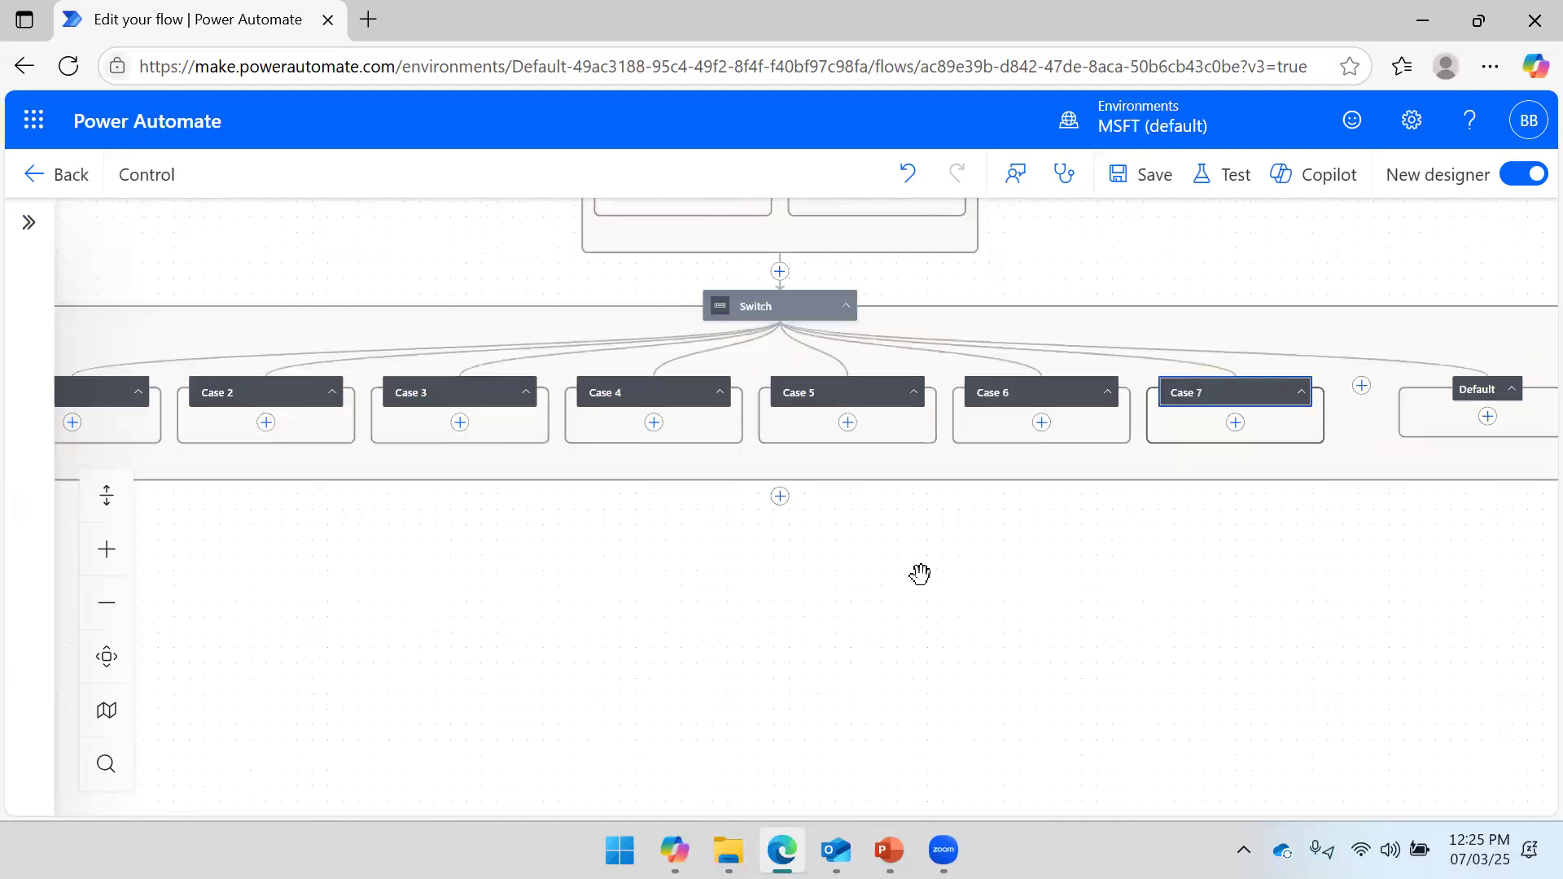
pyautogui.scroll(-1, 909, 569)
pyautogui.moveTo(602, 606); pyautogui.dragTo(604, 584)
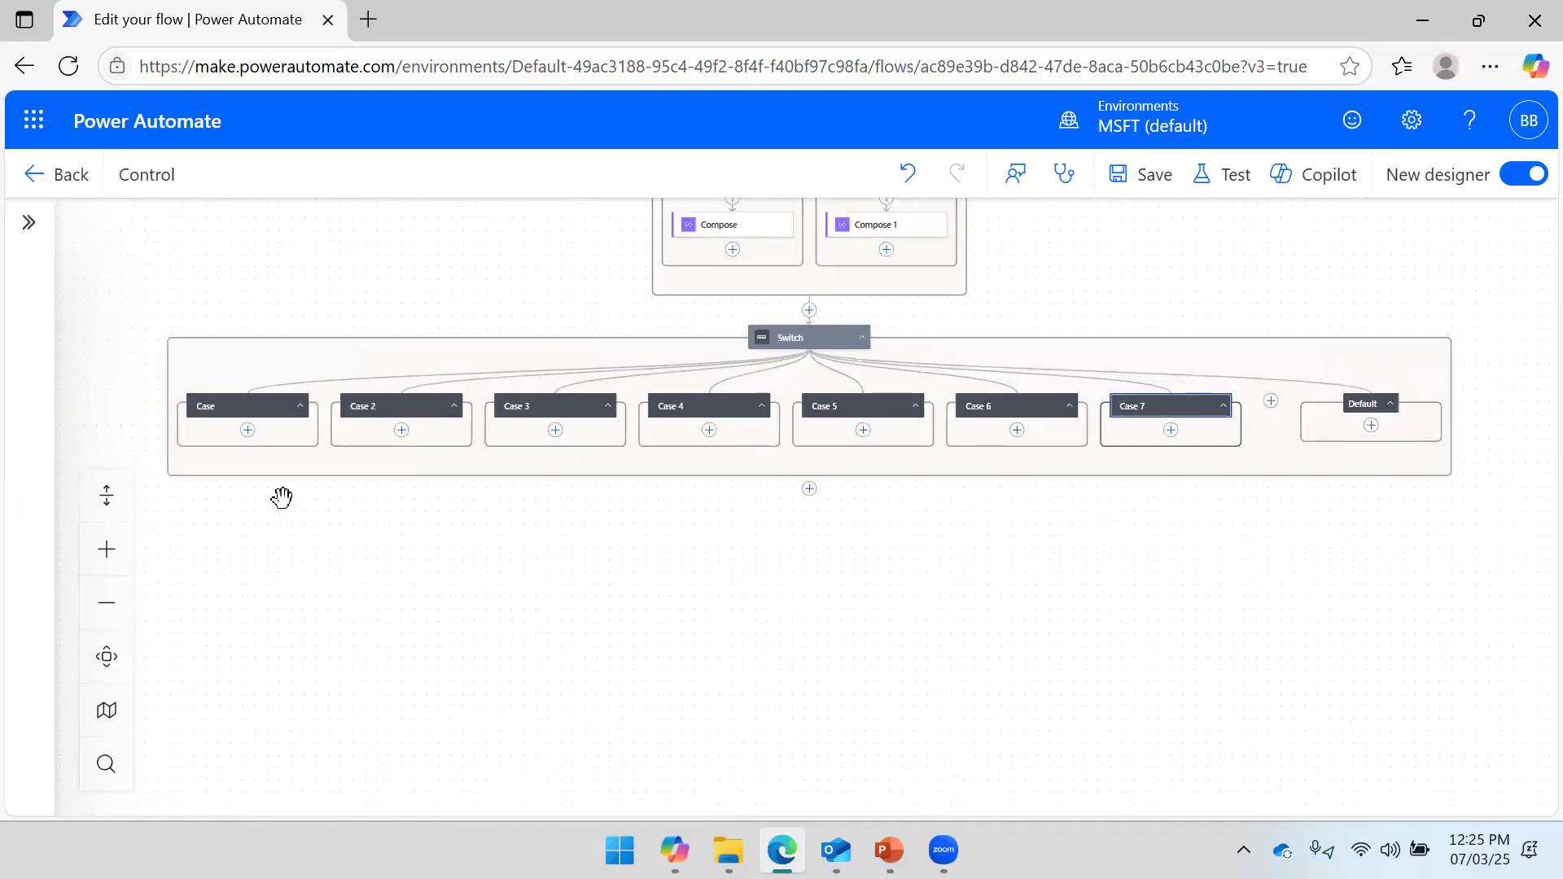
pyautogui.click(269, 425)
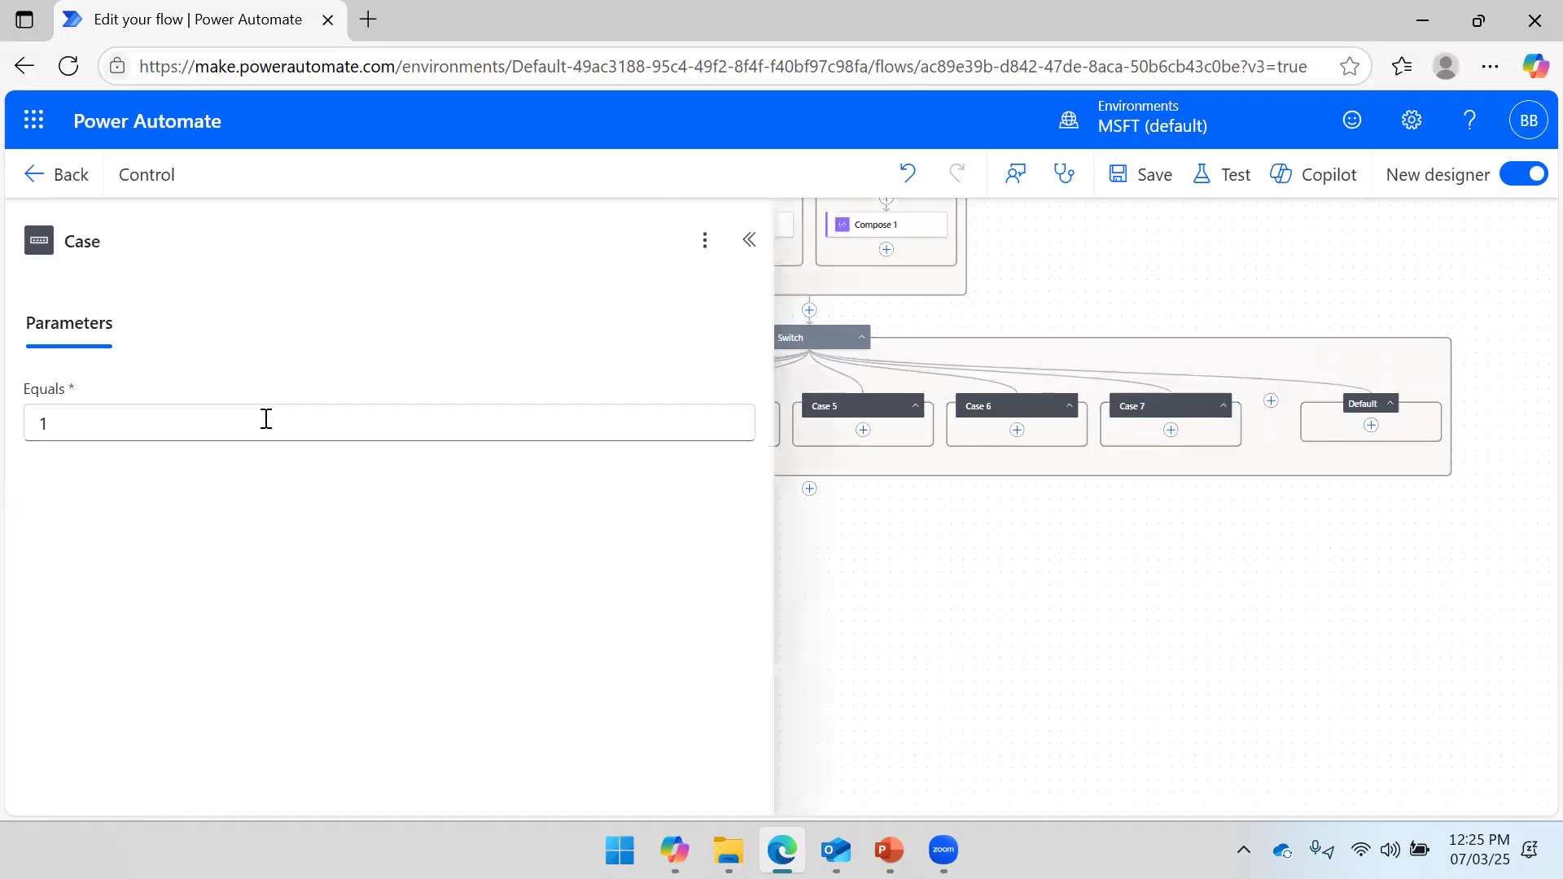
pyautogui.click(750, 240)
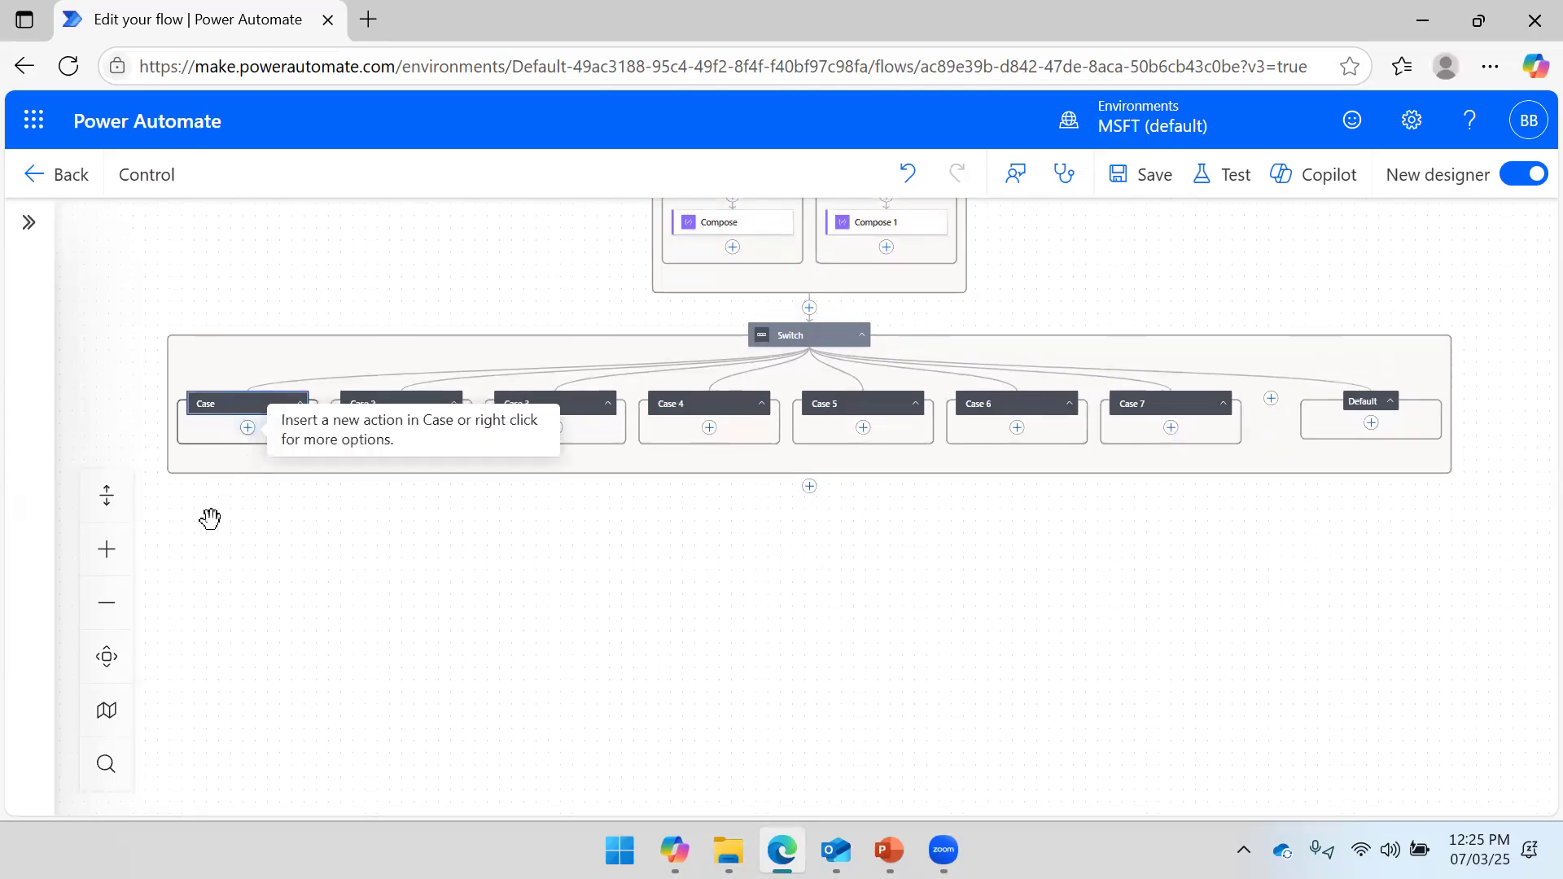
pyautogui.click(247, 431)
pyautogui.scroll(-2, 184, 464)
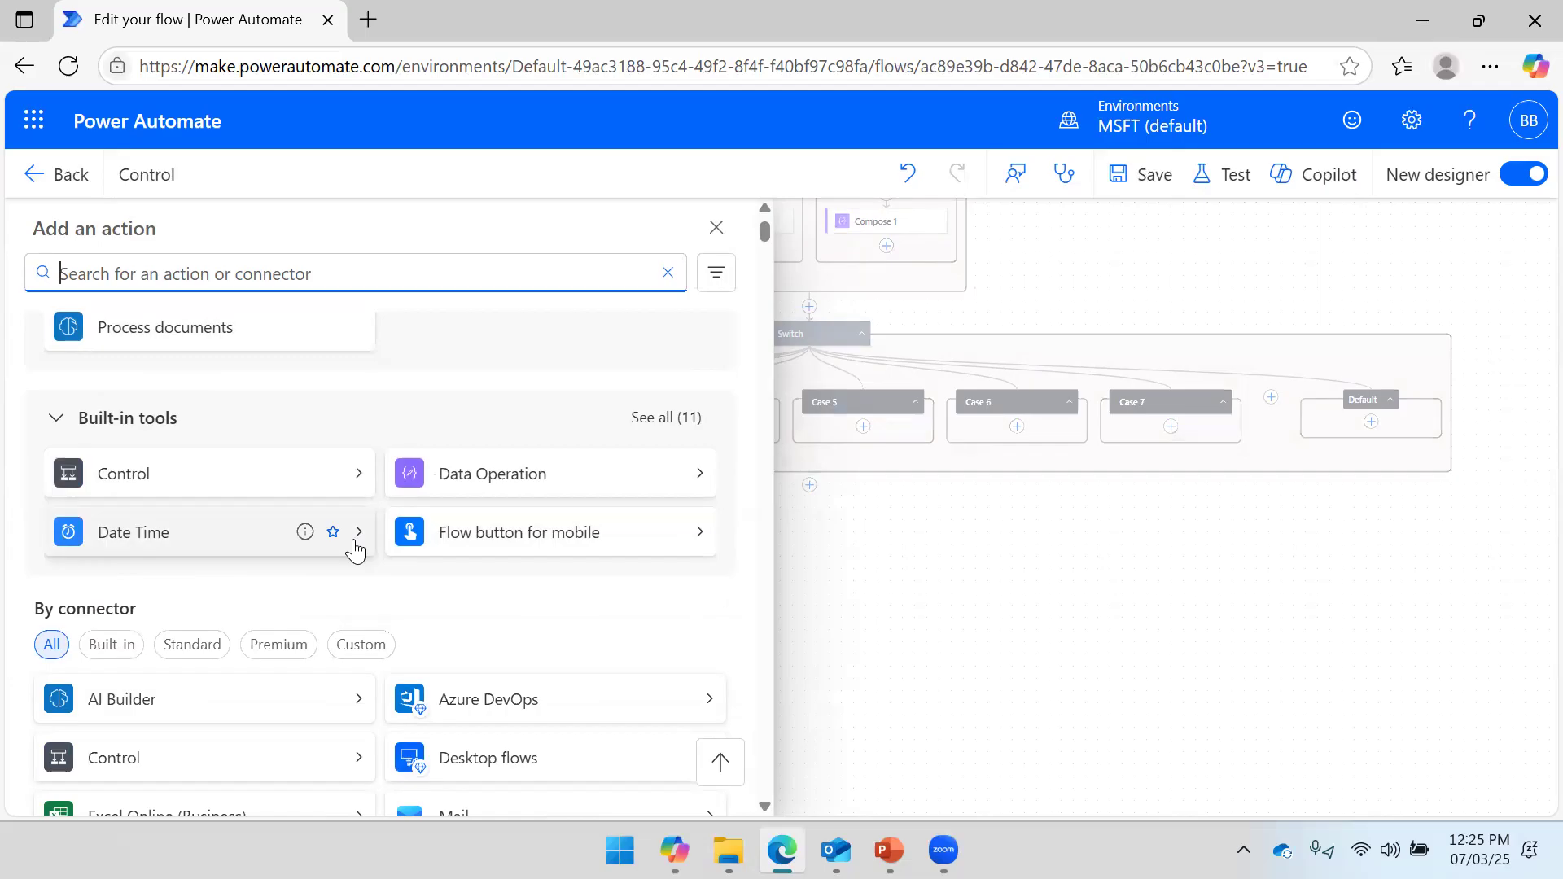
pyautogui.click(359, 533)
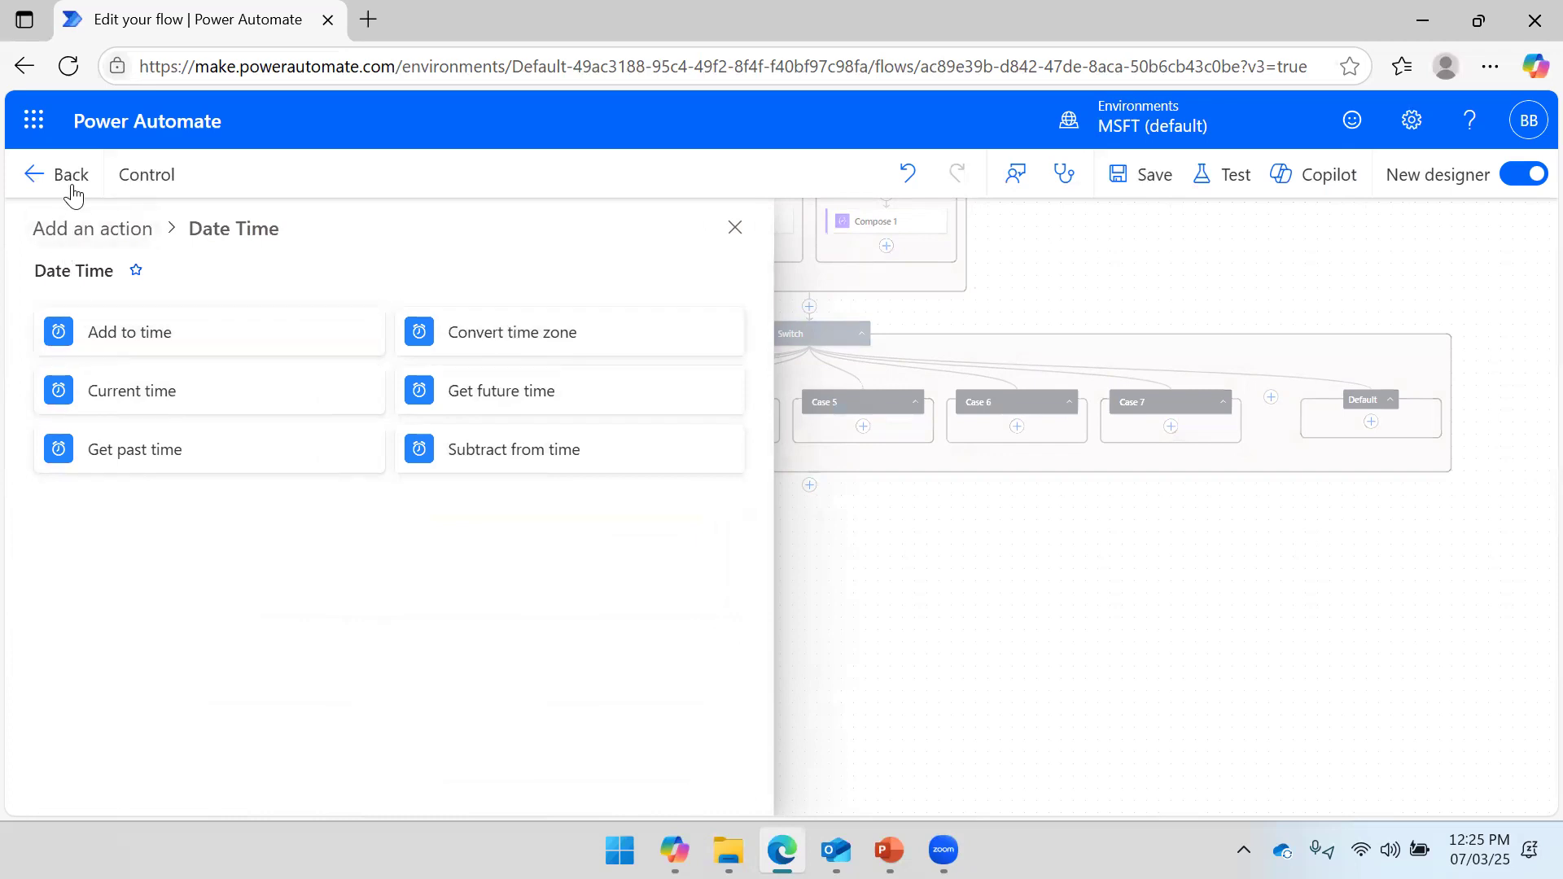
pyautogui.click(69, 175)
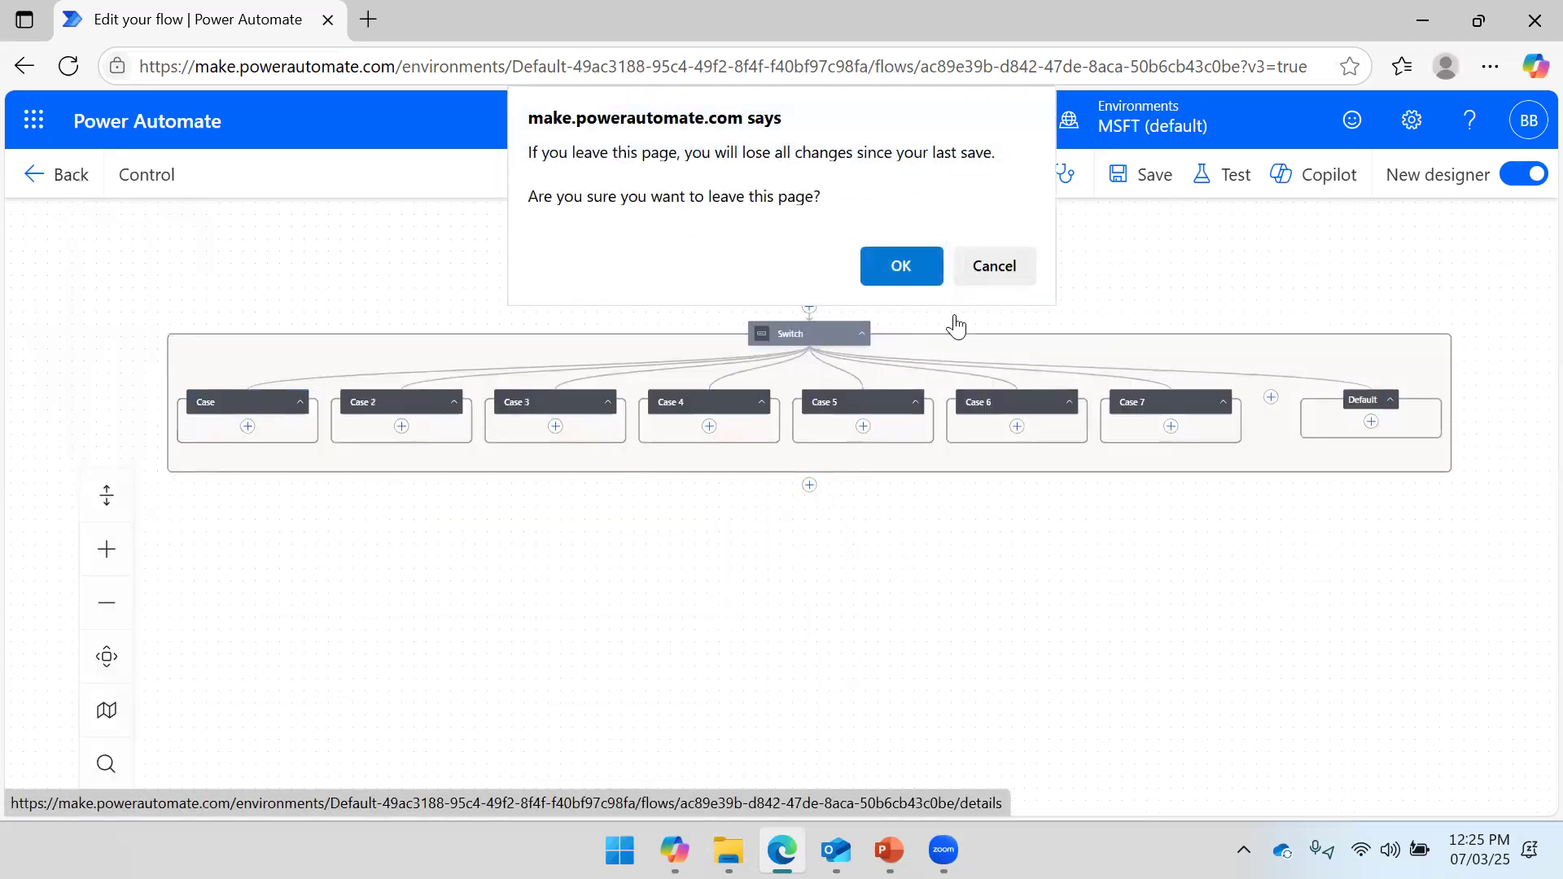
pyautogui.click(1000, 264)
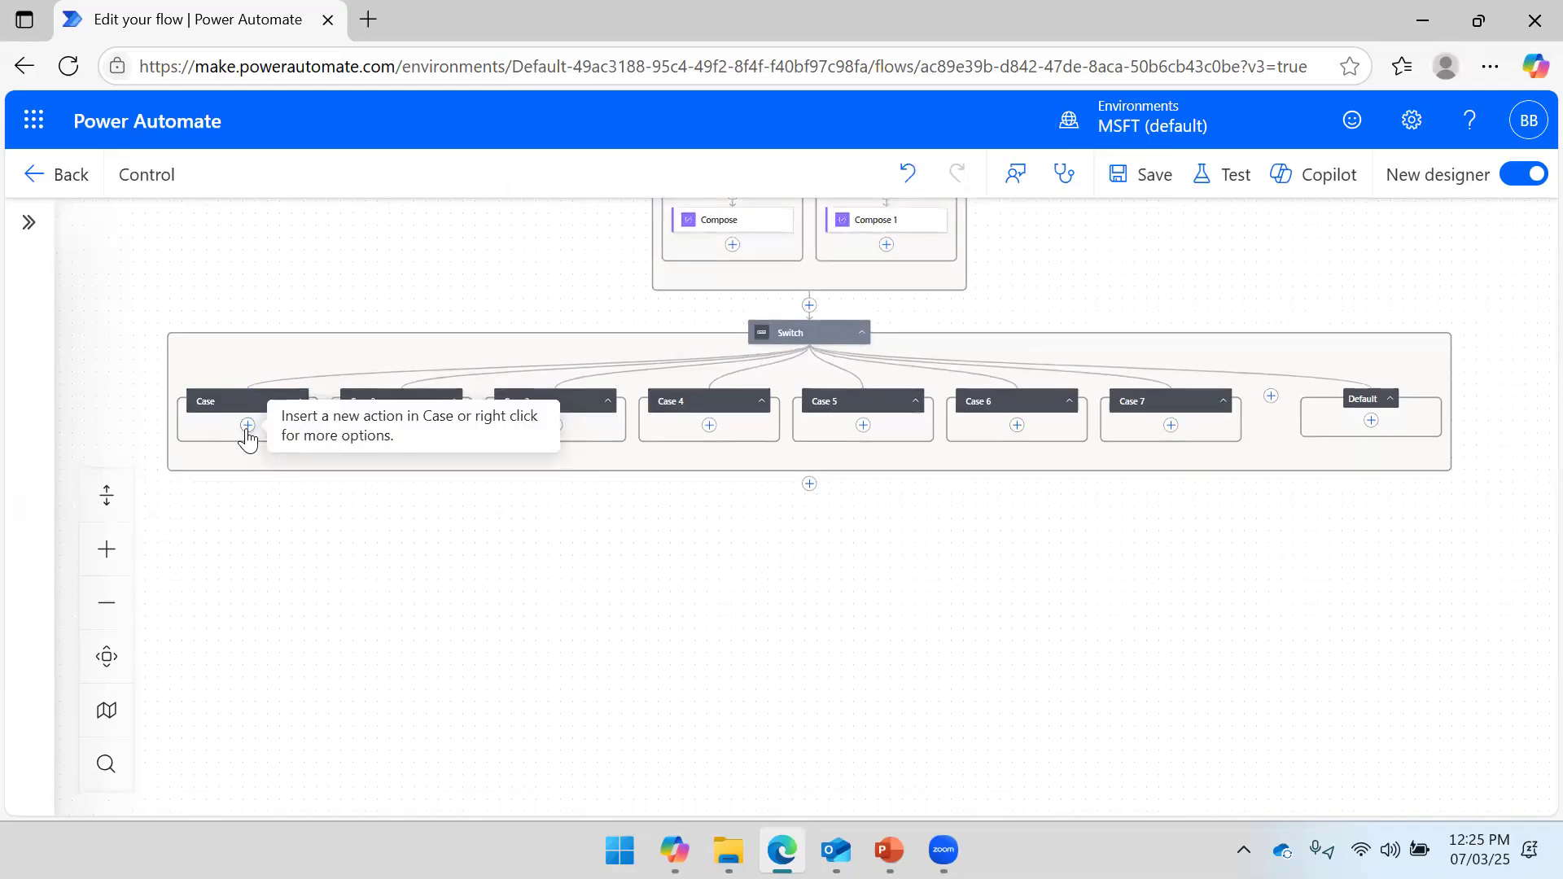
# Add a Compose action with the input Monday to the Switch's first case and save the flow.
pyautogui.click(247, 427)
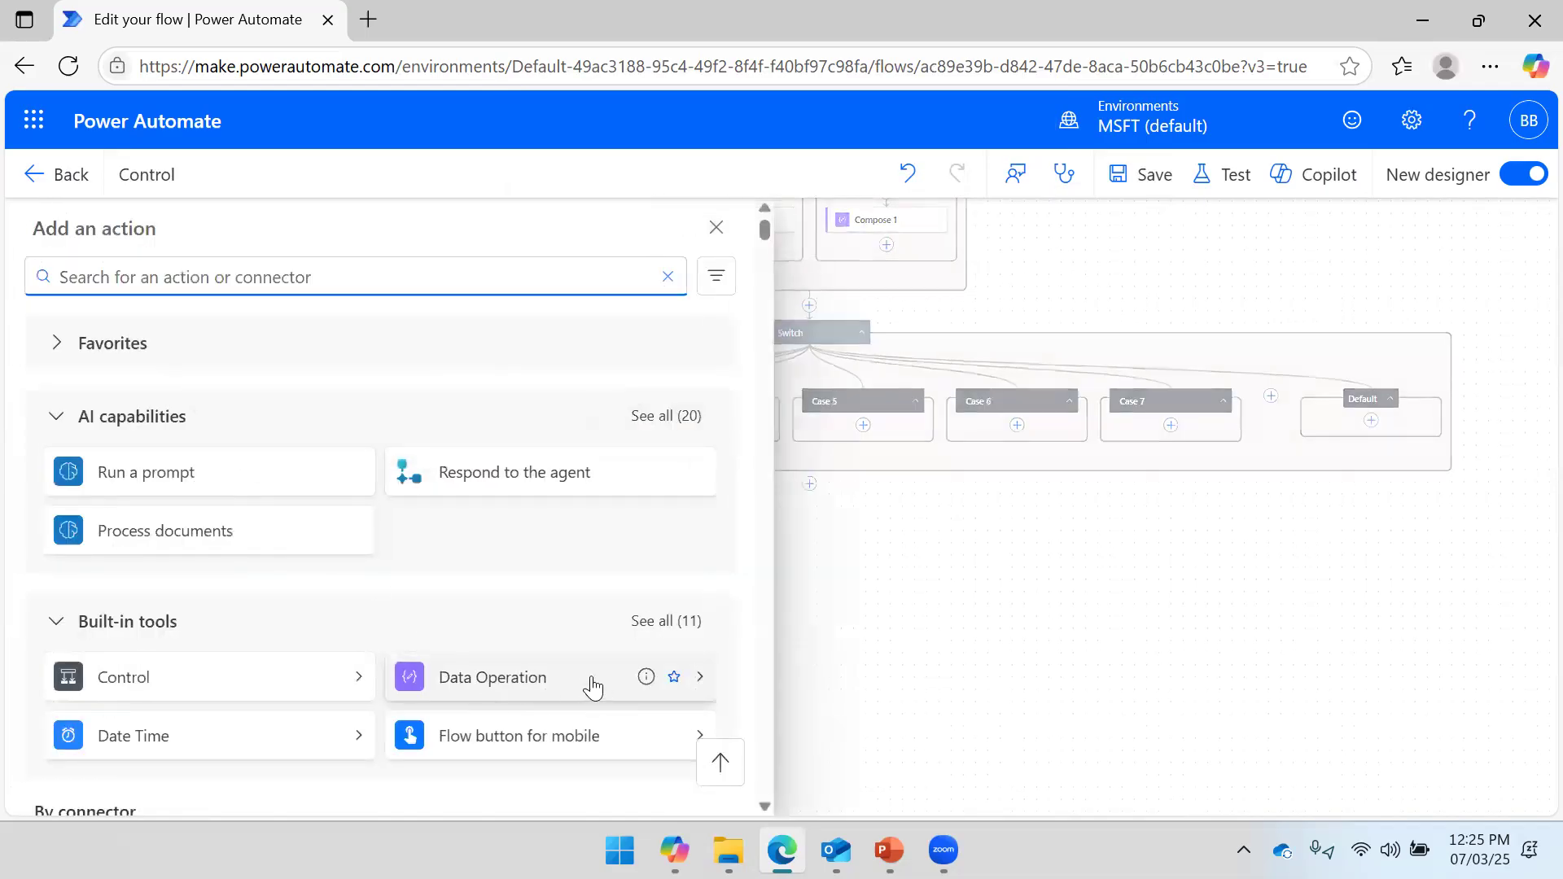
pyautogui.click(699, 682)
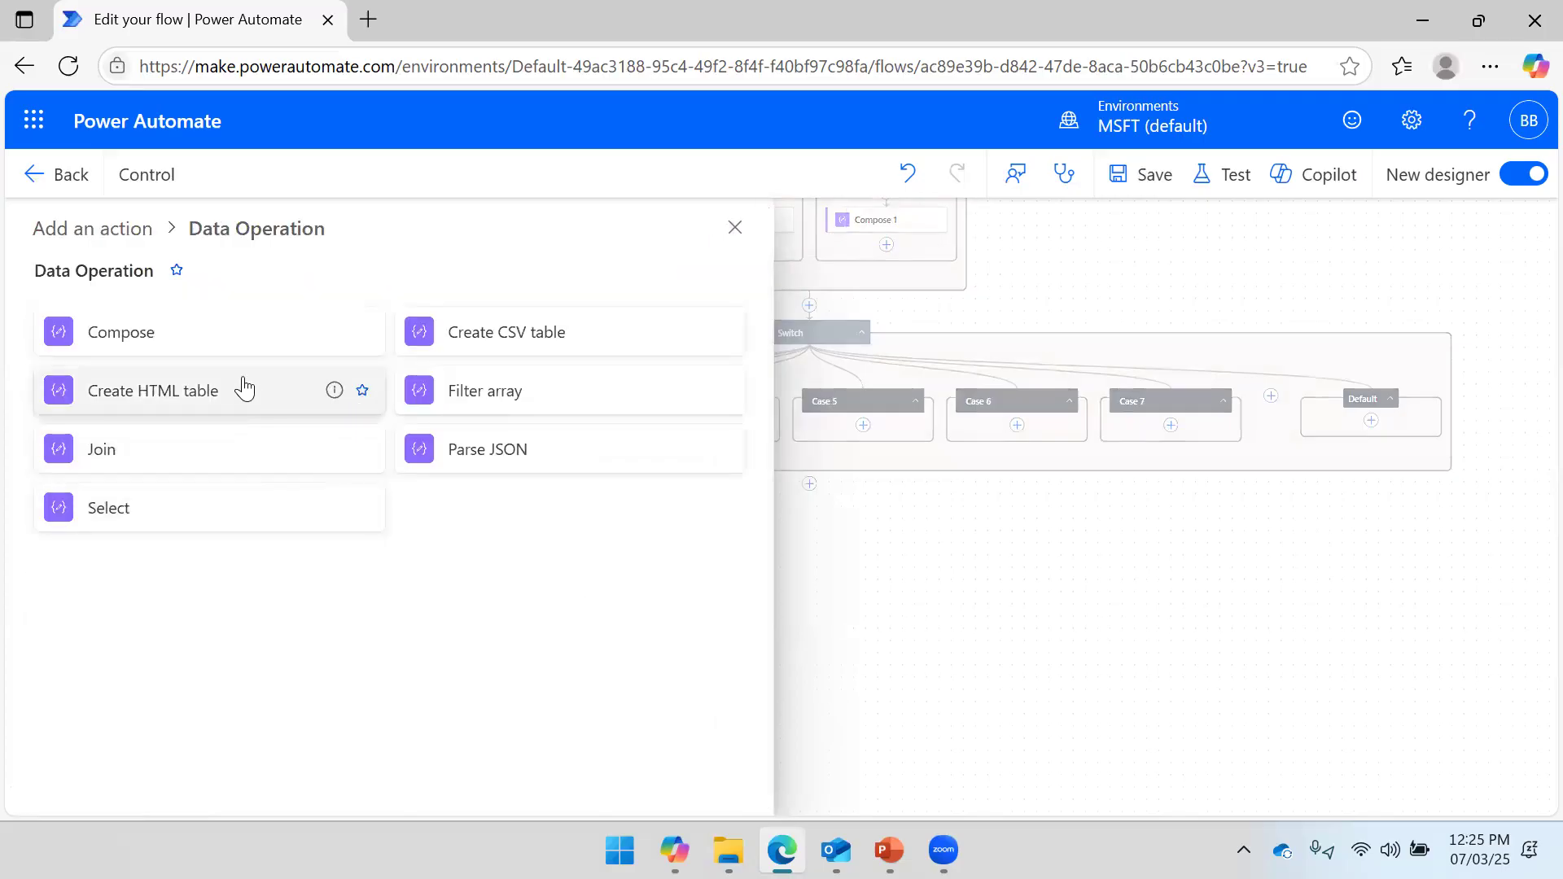
pyautogui.click(218, 347)
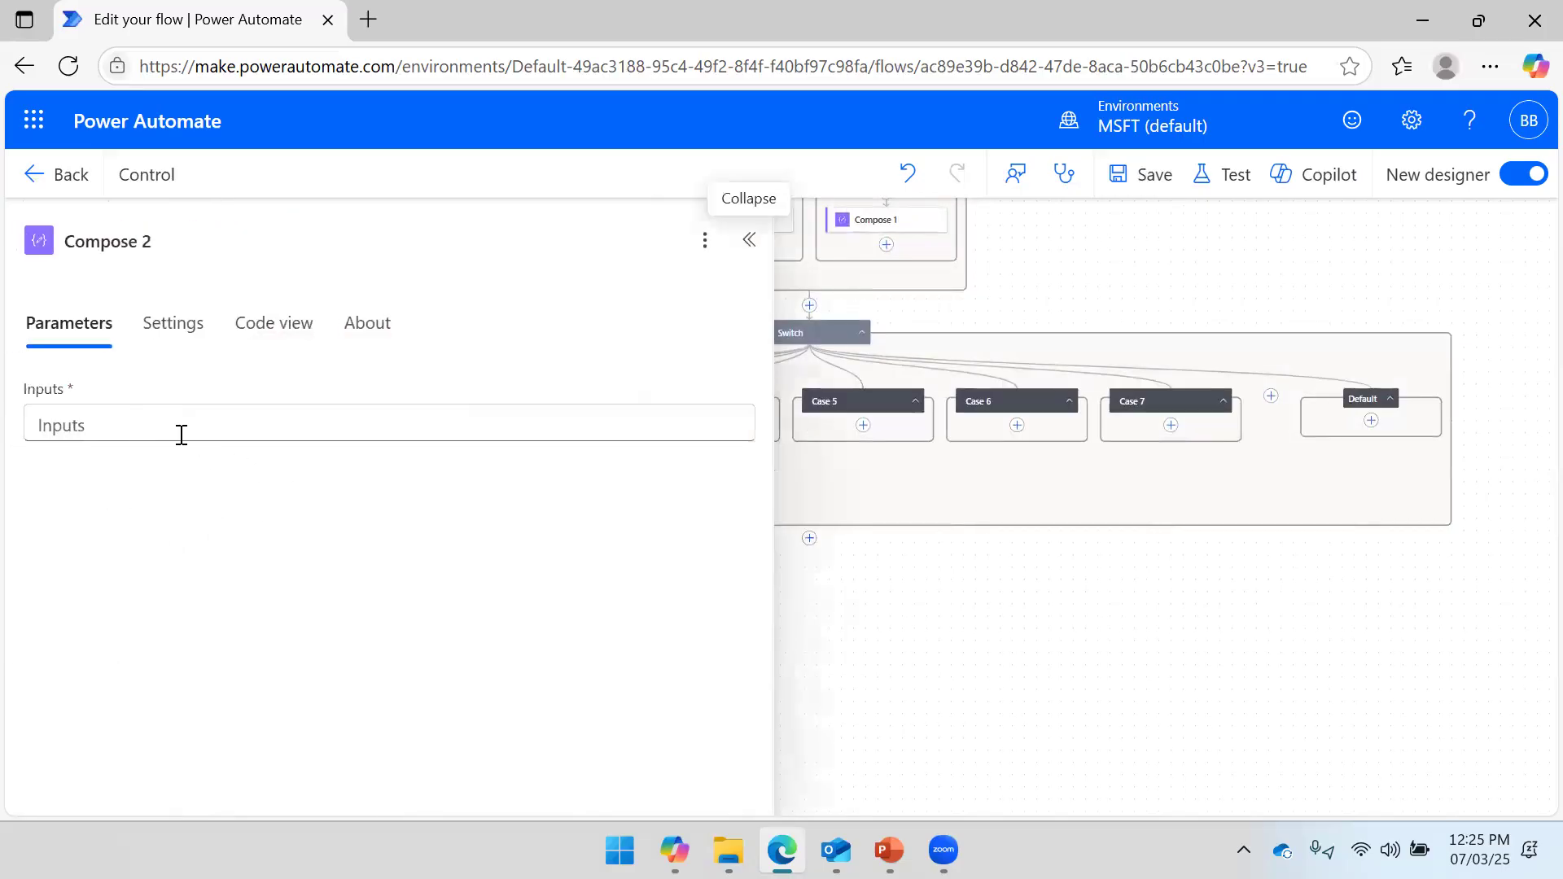
pyautogui.click(172, 424)
pyautogui.write('M')
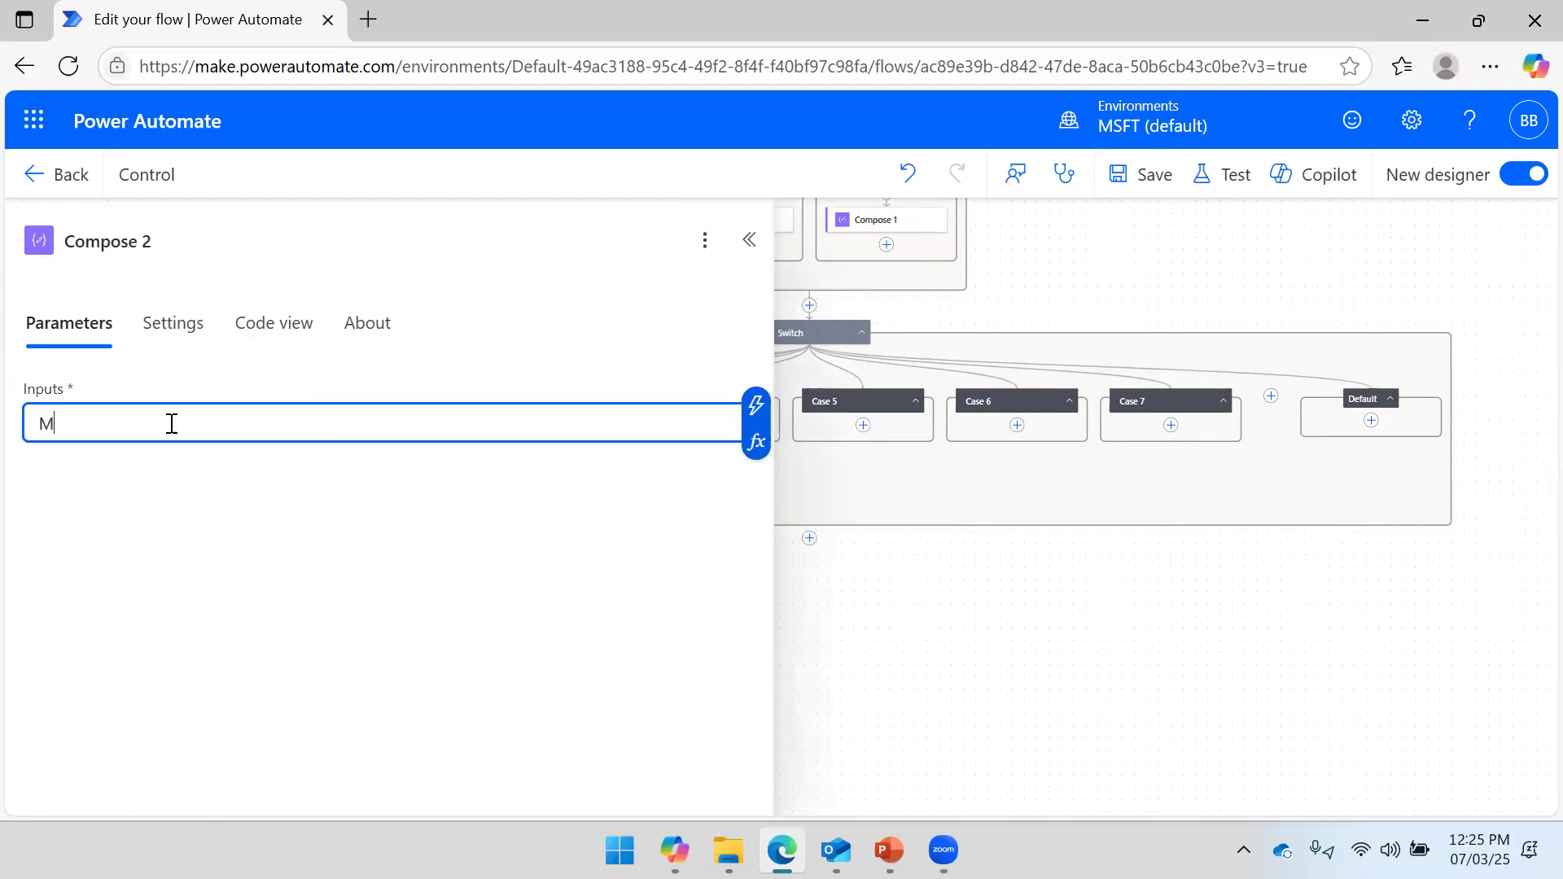
pyautogui.press('BackSpace')
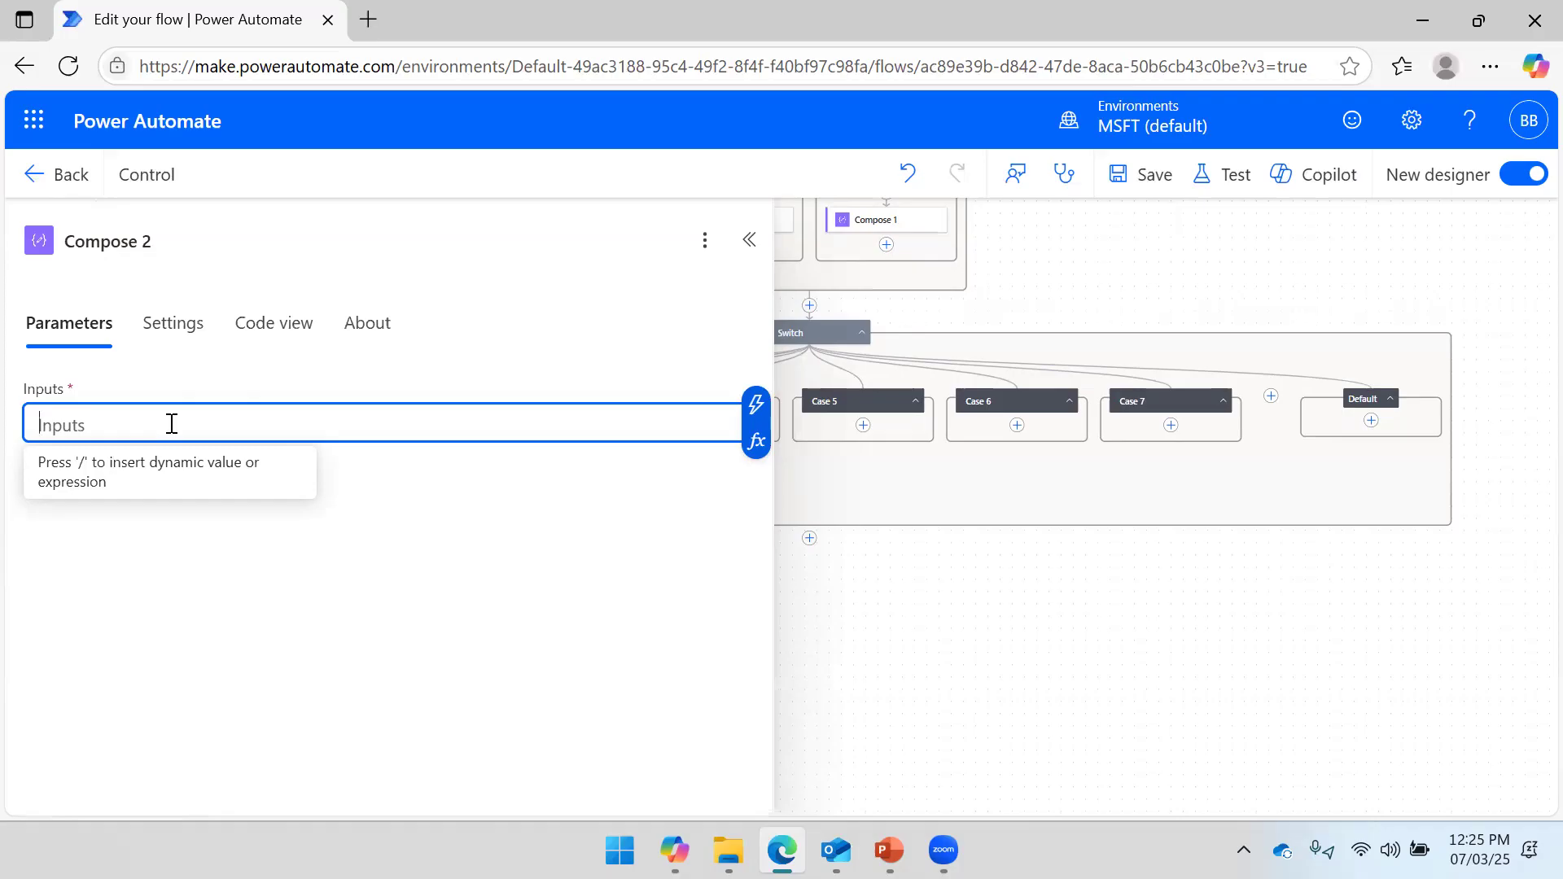
pyautogui.write('Monday')
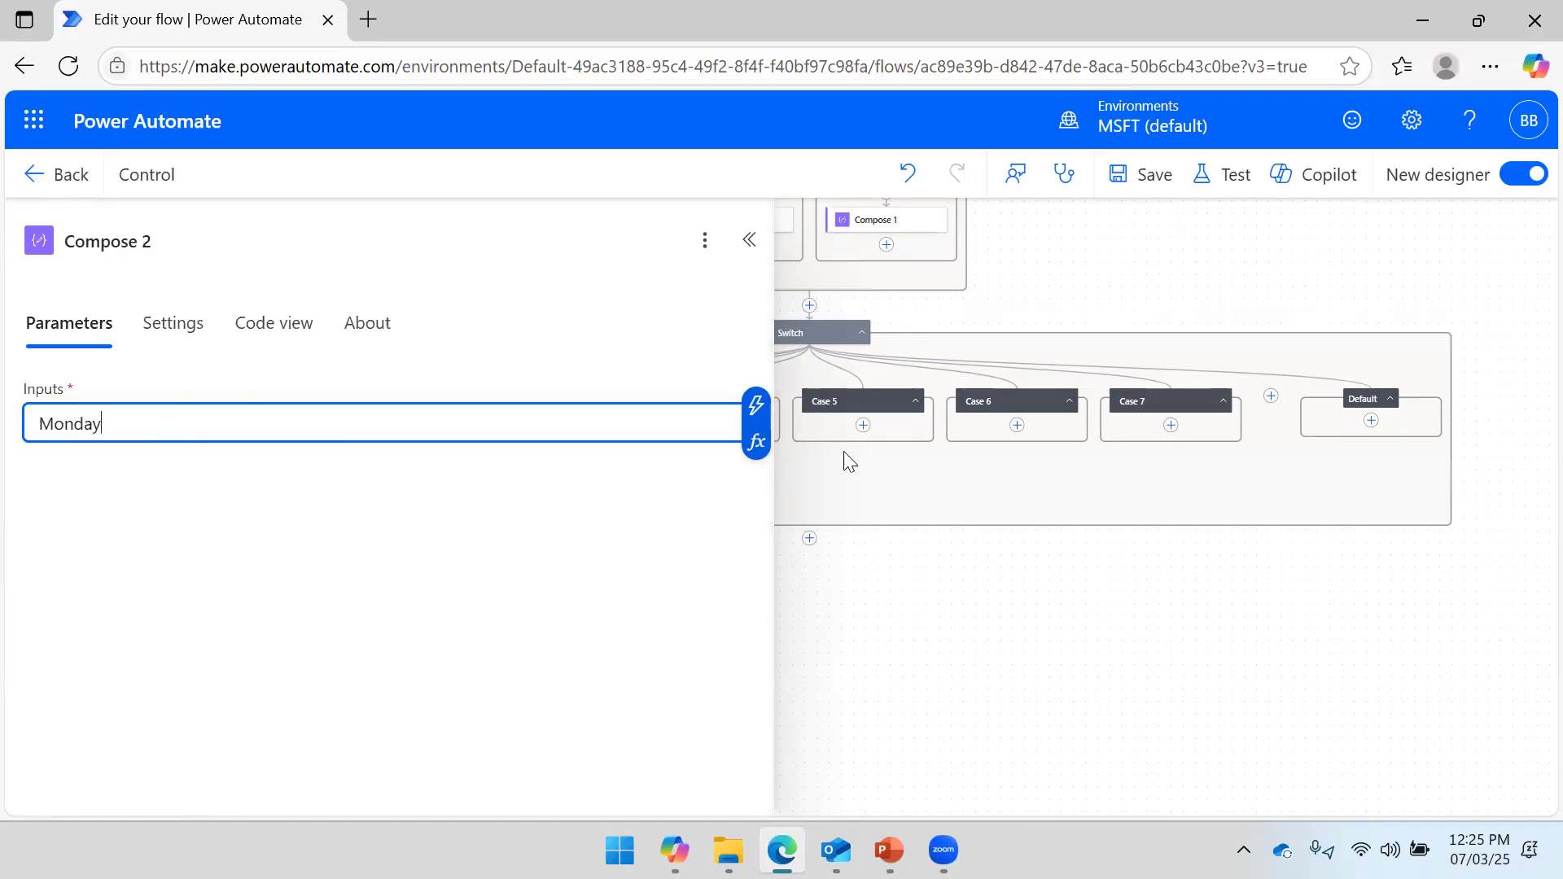
pyautogui.click(1149, 174)
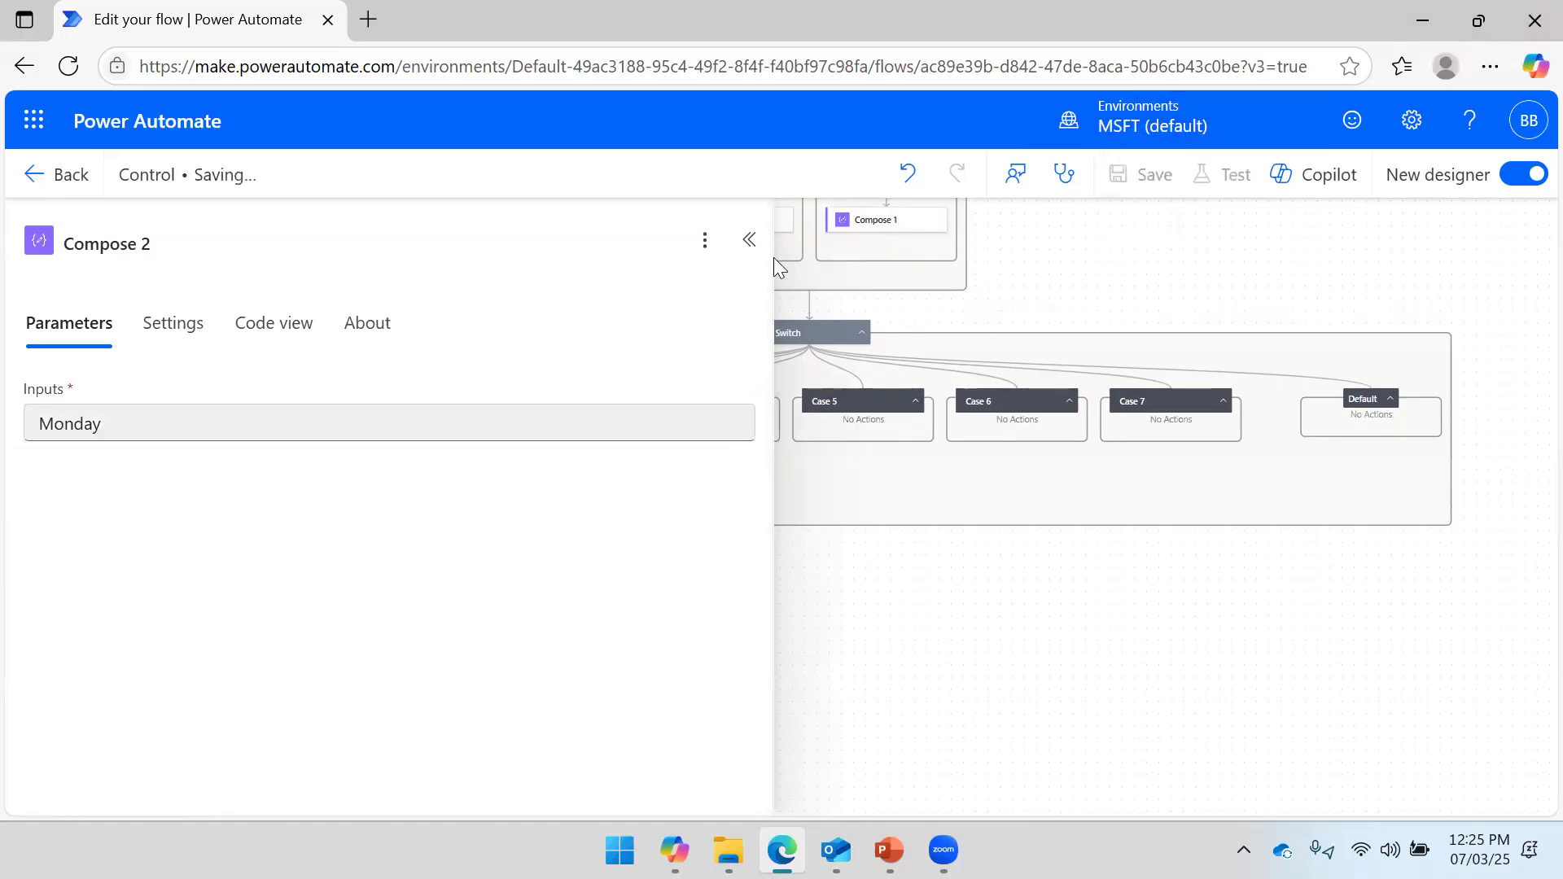
pyautogui.click(749, 240)
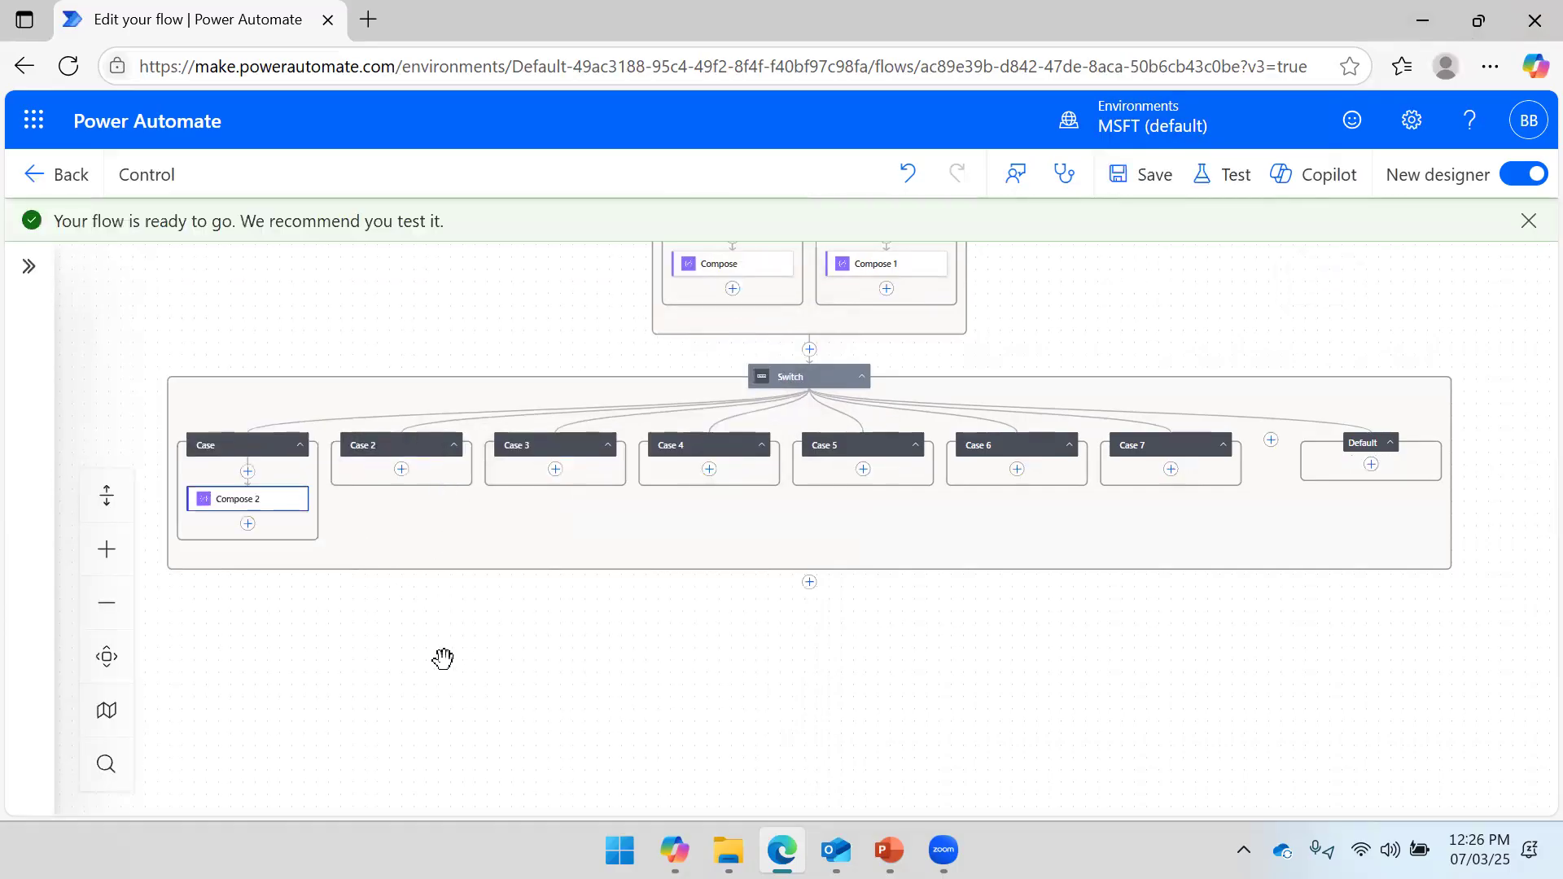
# Add a Compose action with the input Tuesday to Case 2 and save the flow.
pyautogui.click(405, 473)
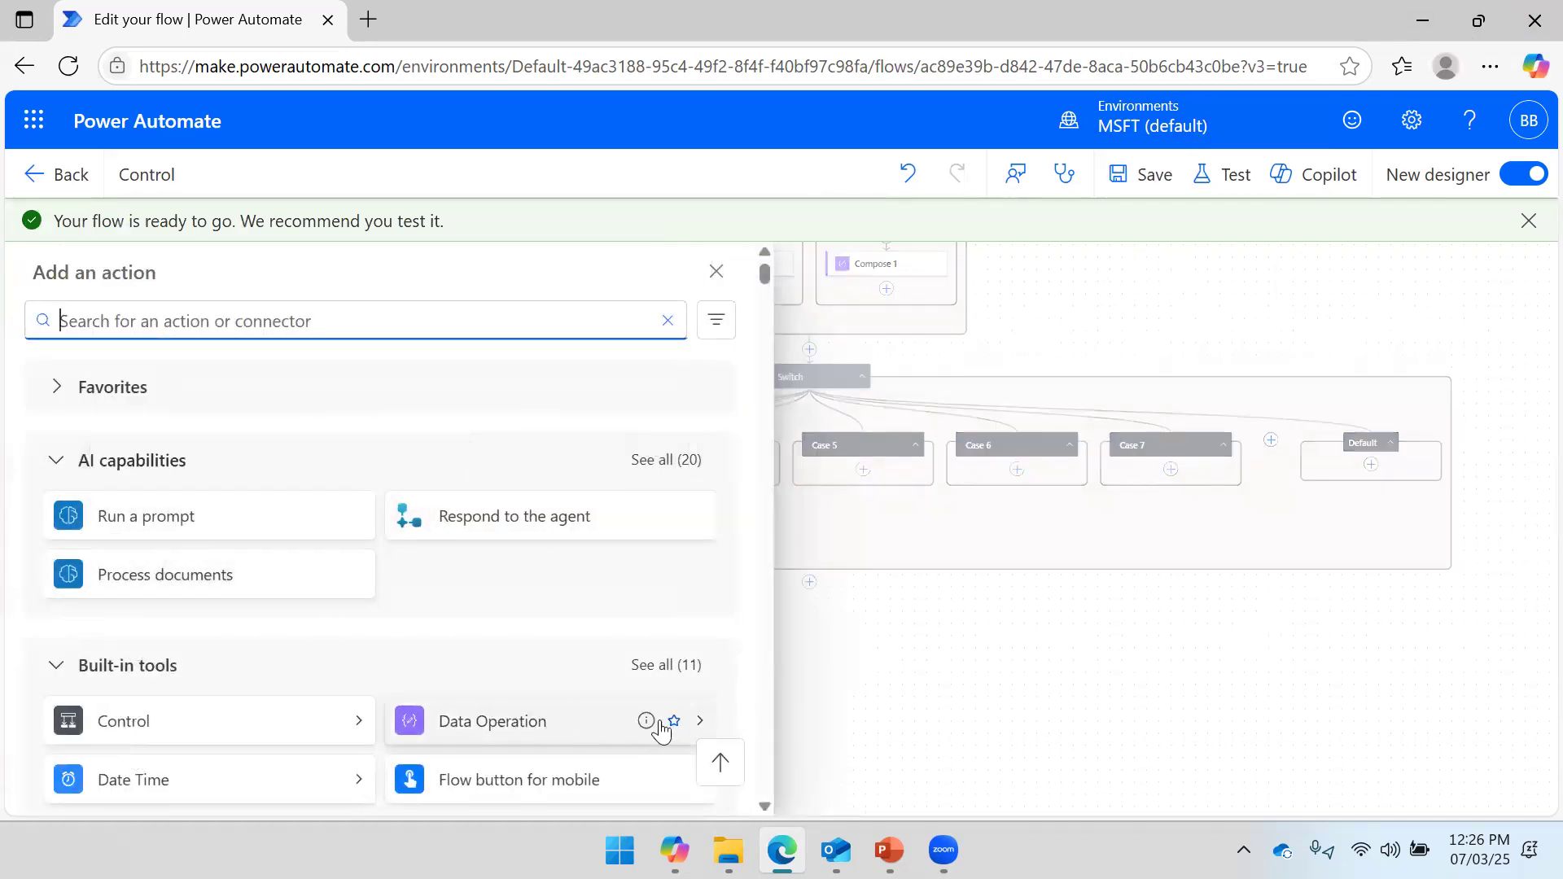
pyautogui.click(688, 722)
pyautogui.click(262, 383)
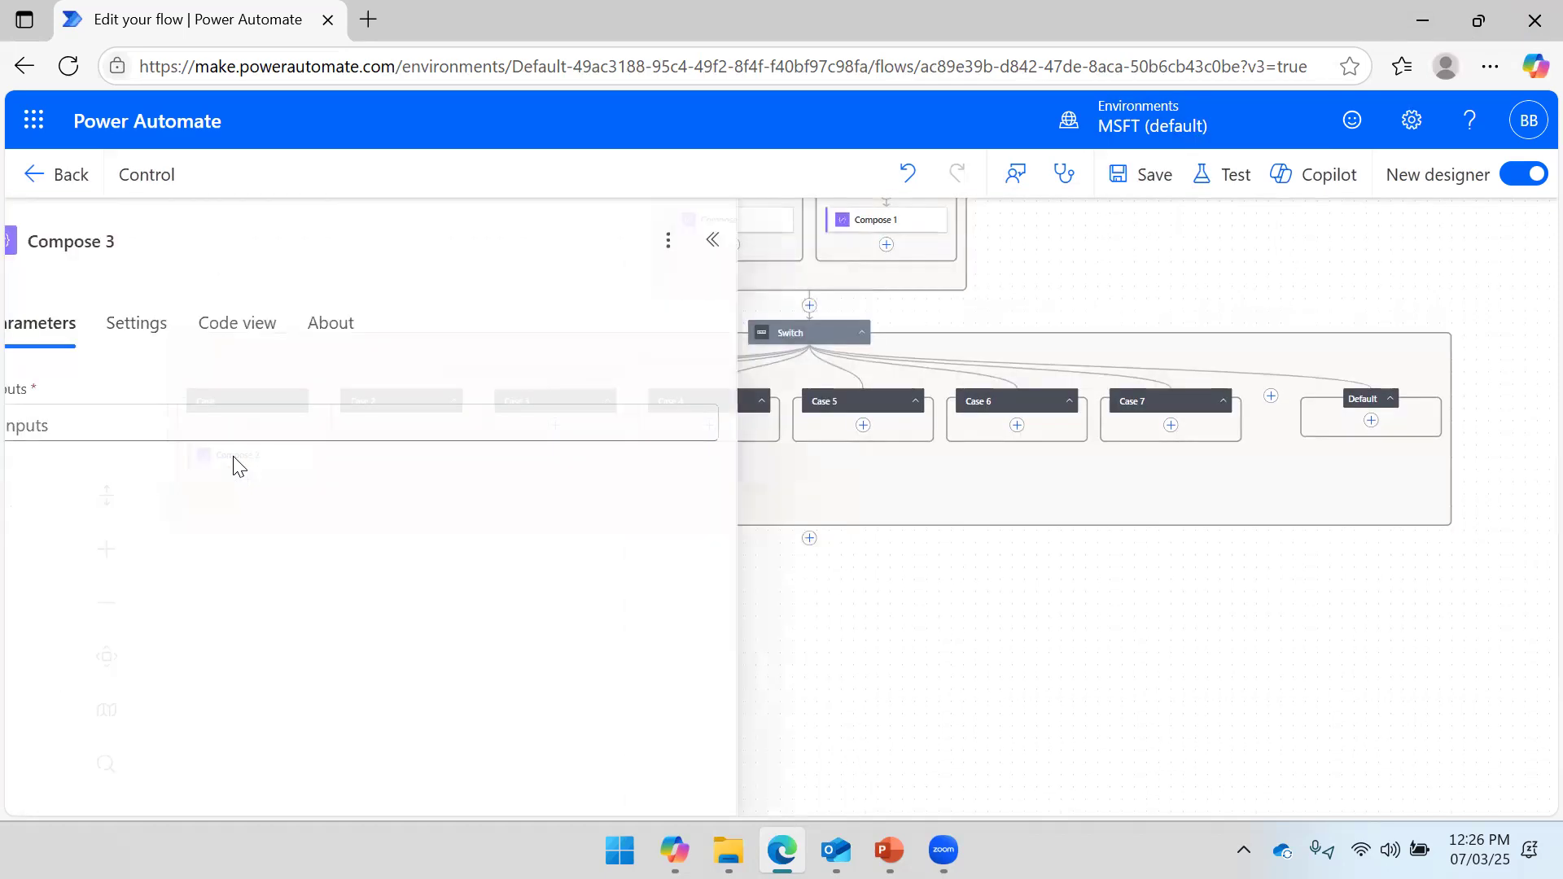
pyautogui.click(134, 426)
pyautogui.write('T')
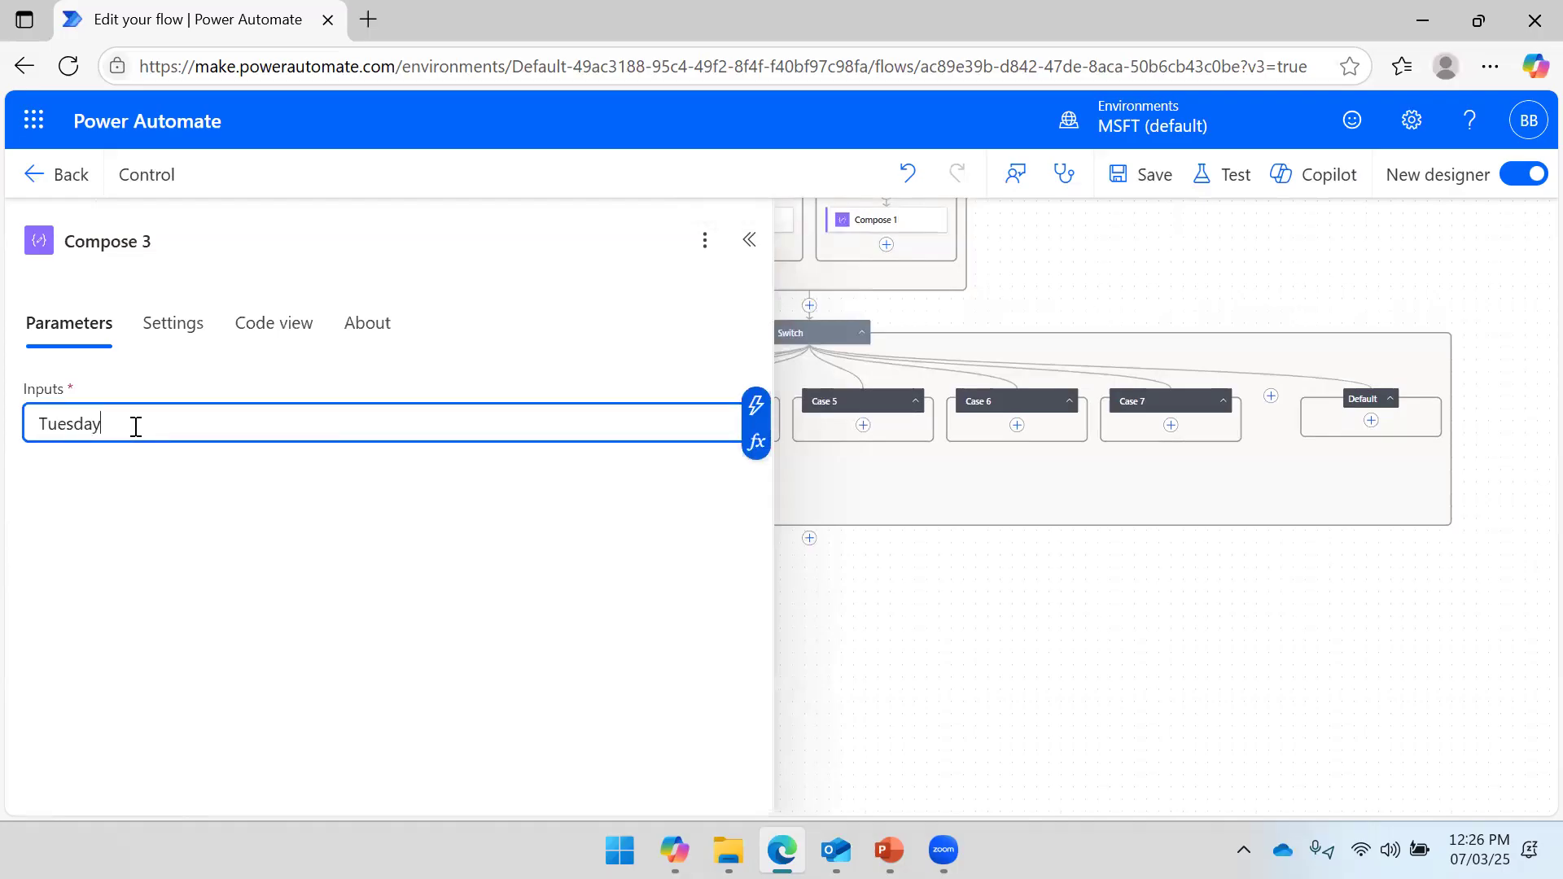
pyautogui.write('uesday')
pyautogui.click(1140, 177)
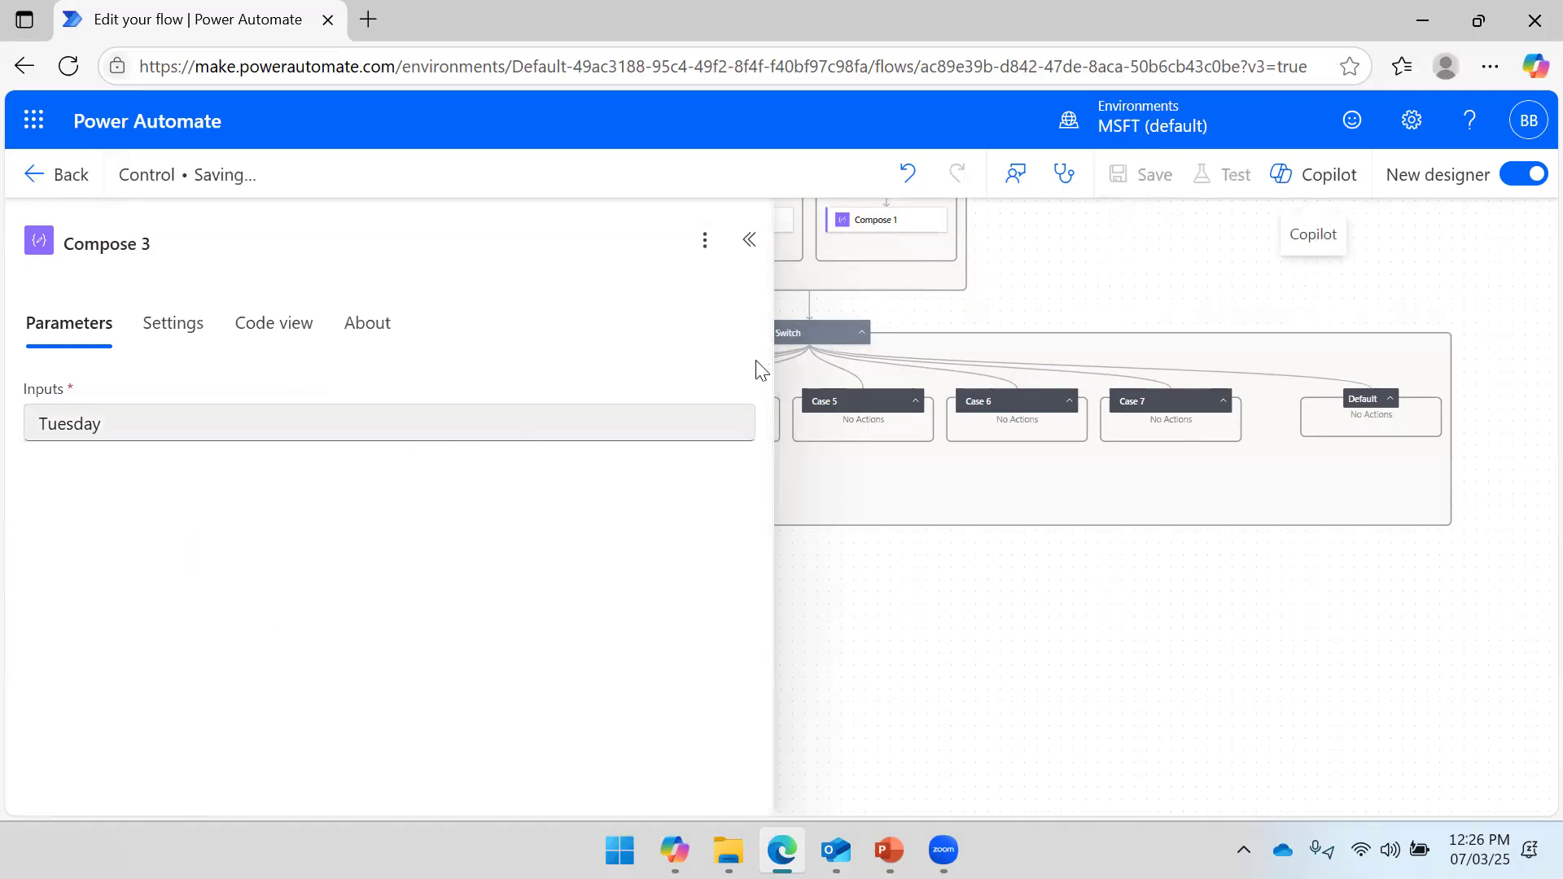
pyautogui.click(744, 285)
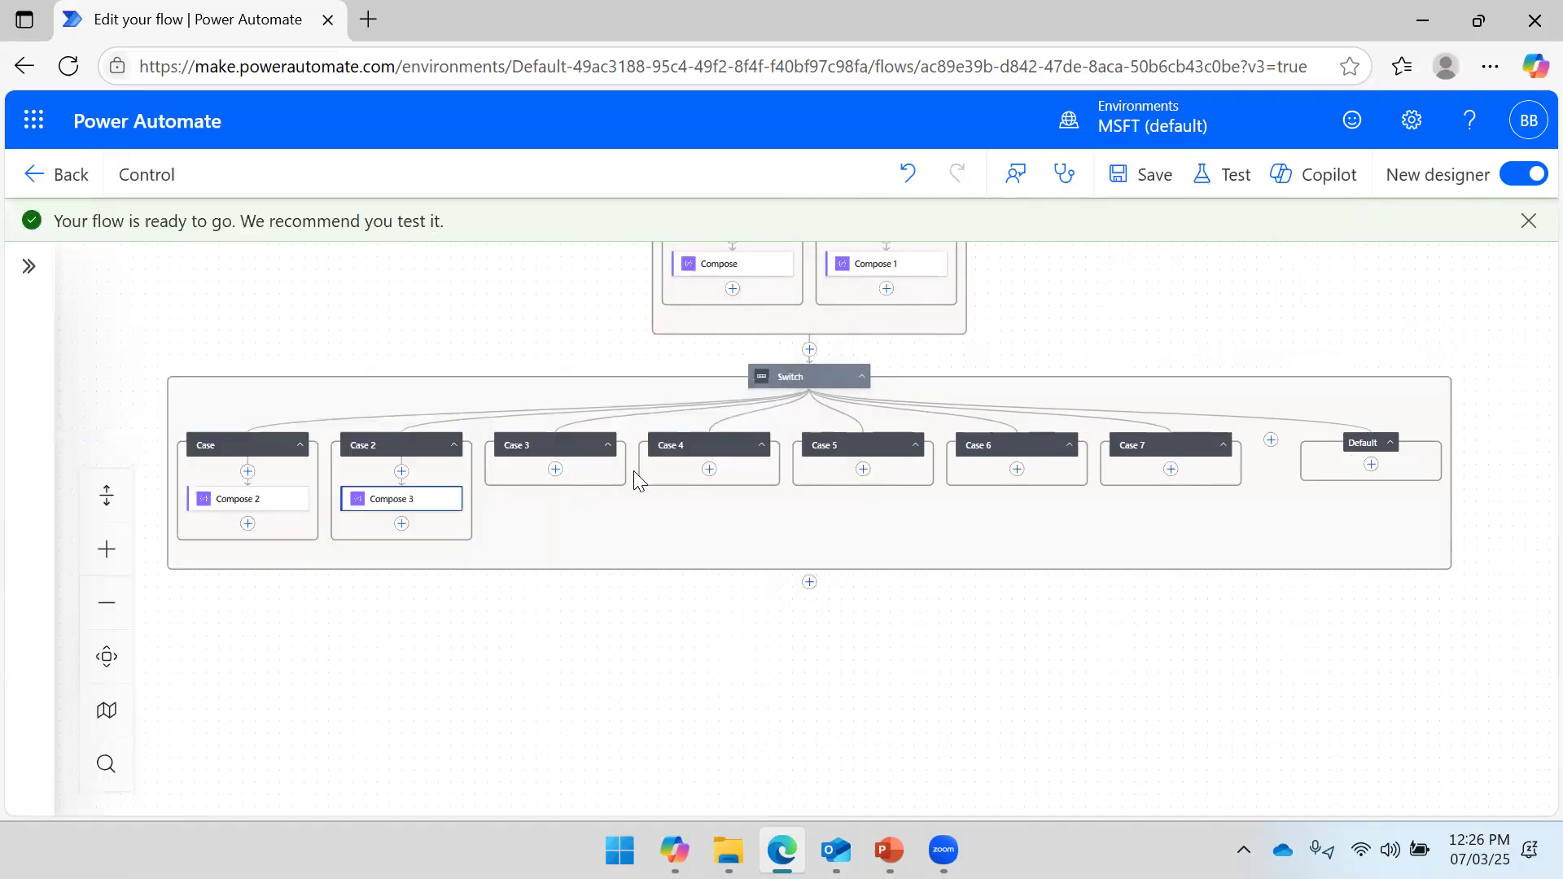
# Add a Compose action to Case 3 with Wednesday as its input and collapse its details.
pyautogui.click(555, 468)
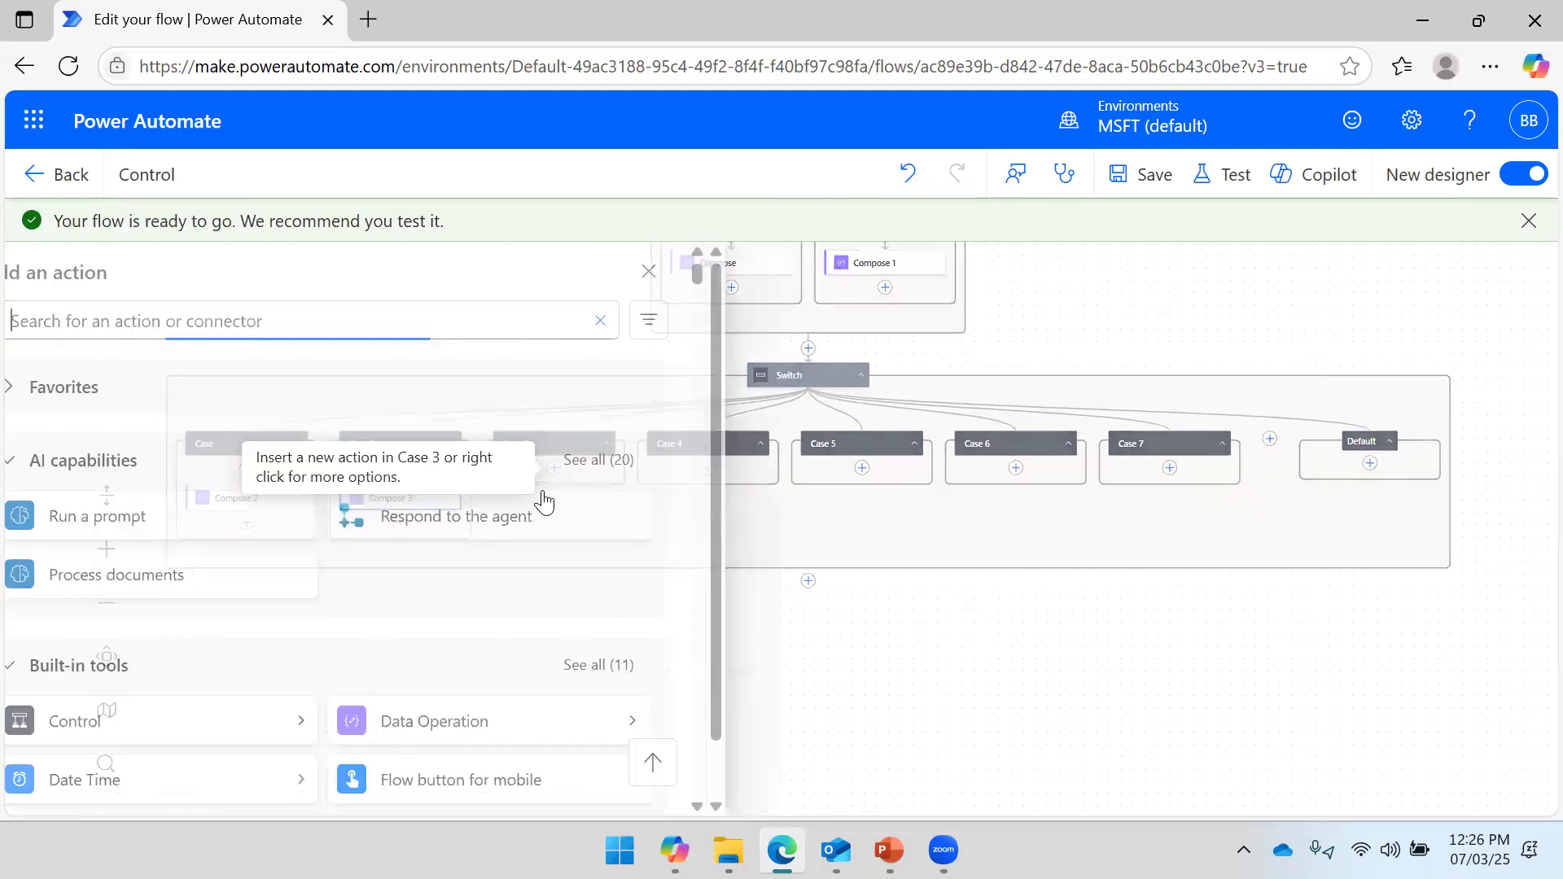
pyautogui.click(675, 721)
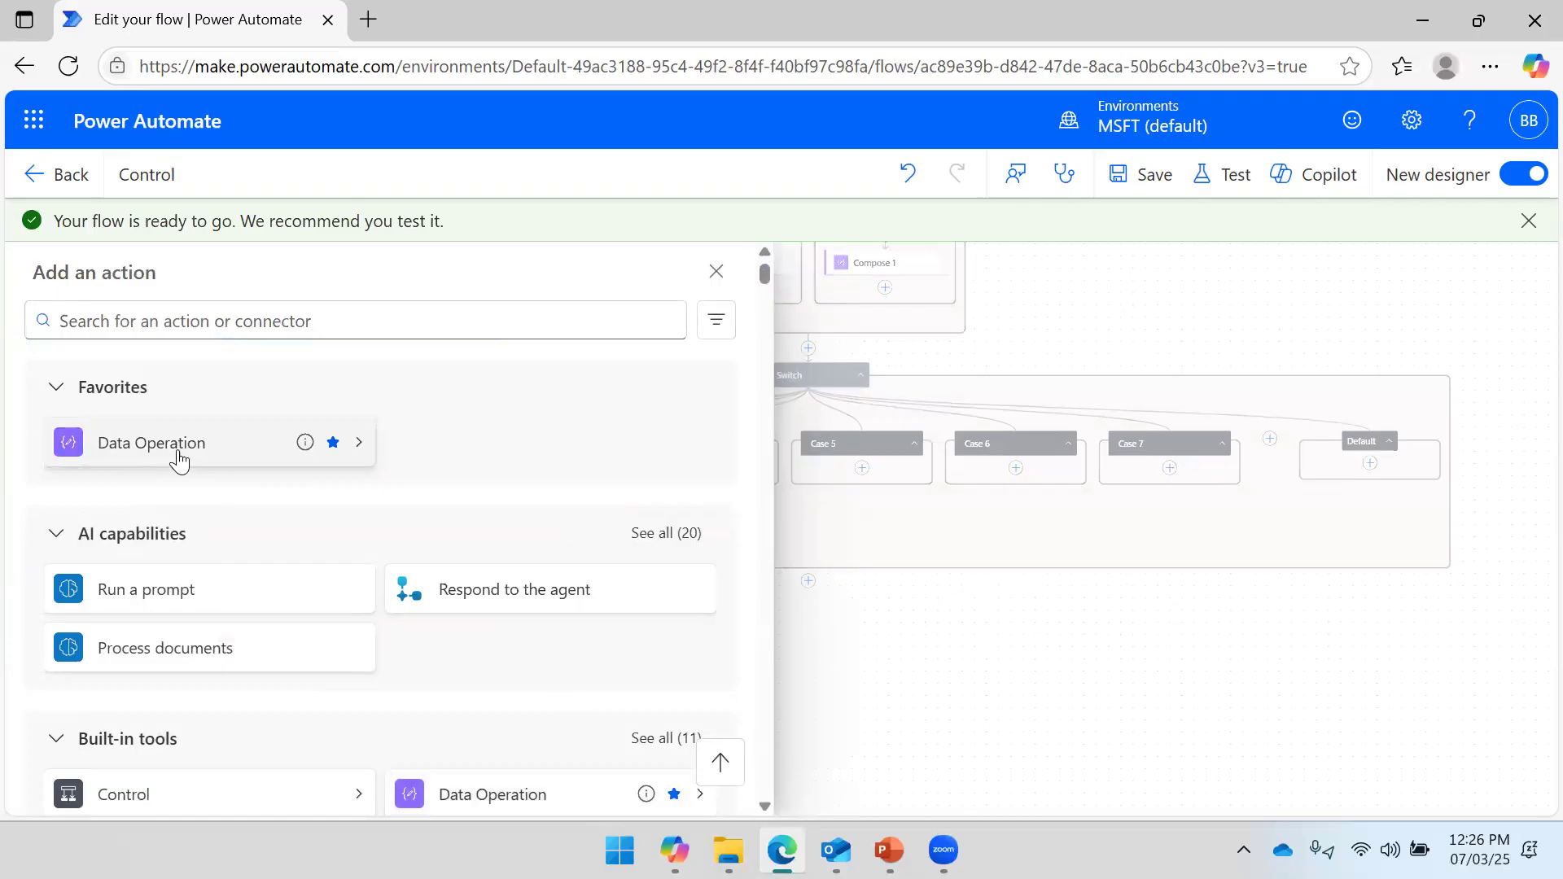
pyautogui.scroll(-3, 493, 464)
pyautogui.scroll(1, 273, 400)
pyautogui.scroll(2, 272, 400)
pyautogui.click(331, 446)
pyautogui.click(699, 737)
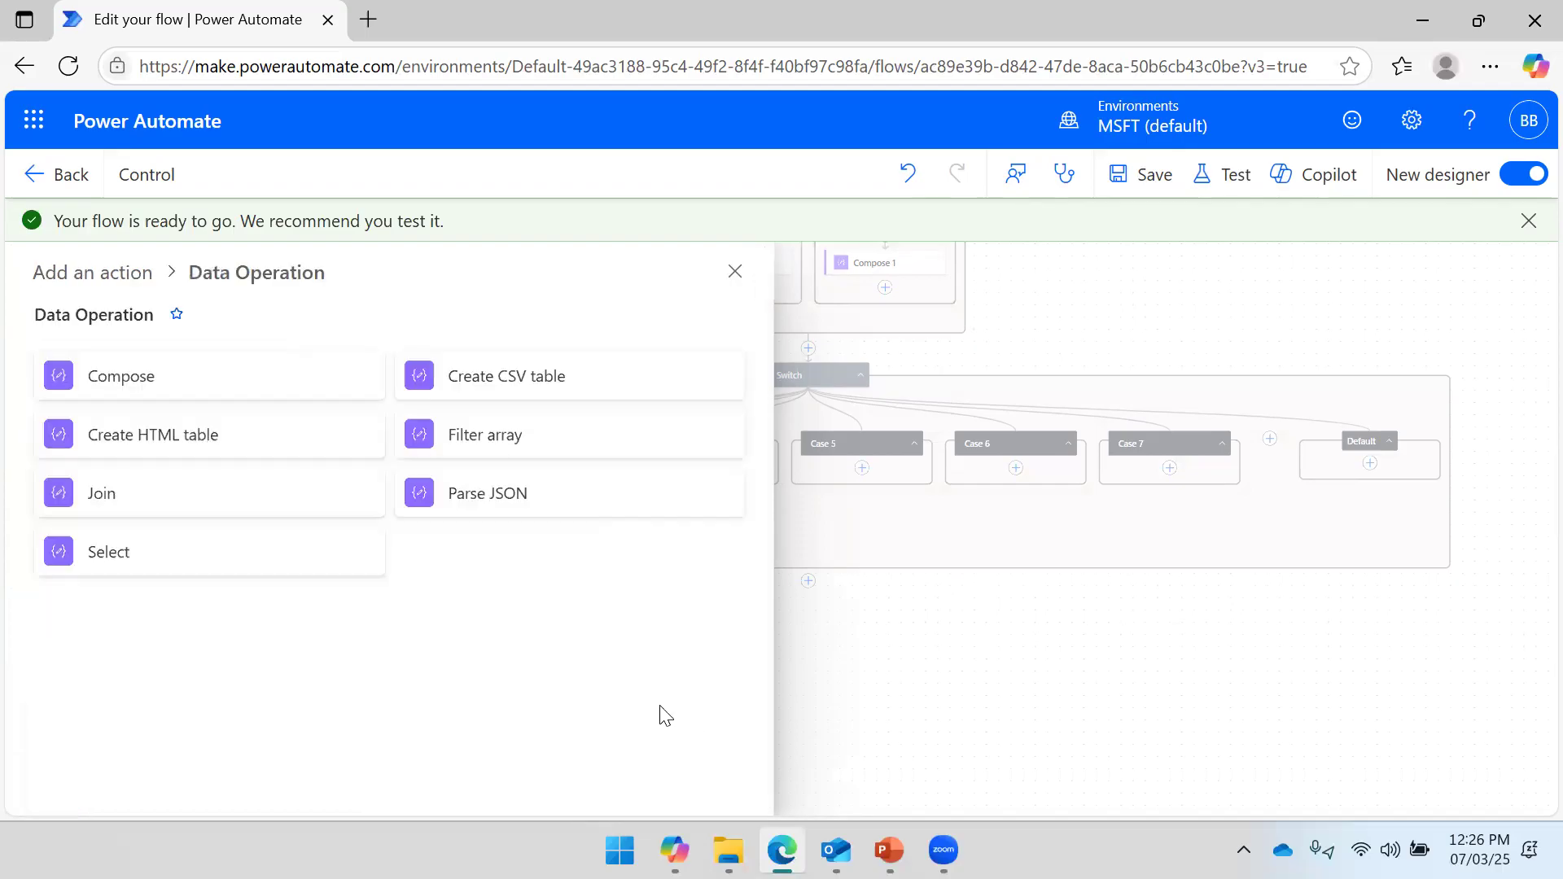
pyautogui.click(143, 373)
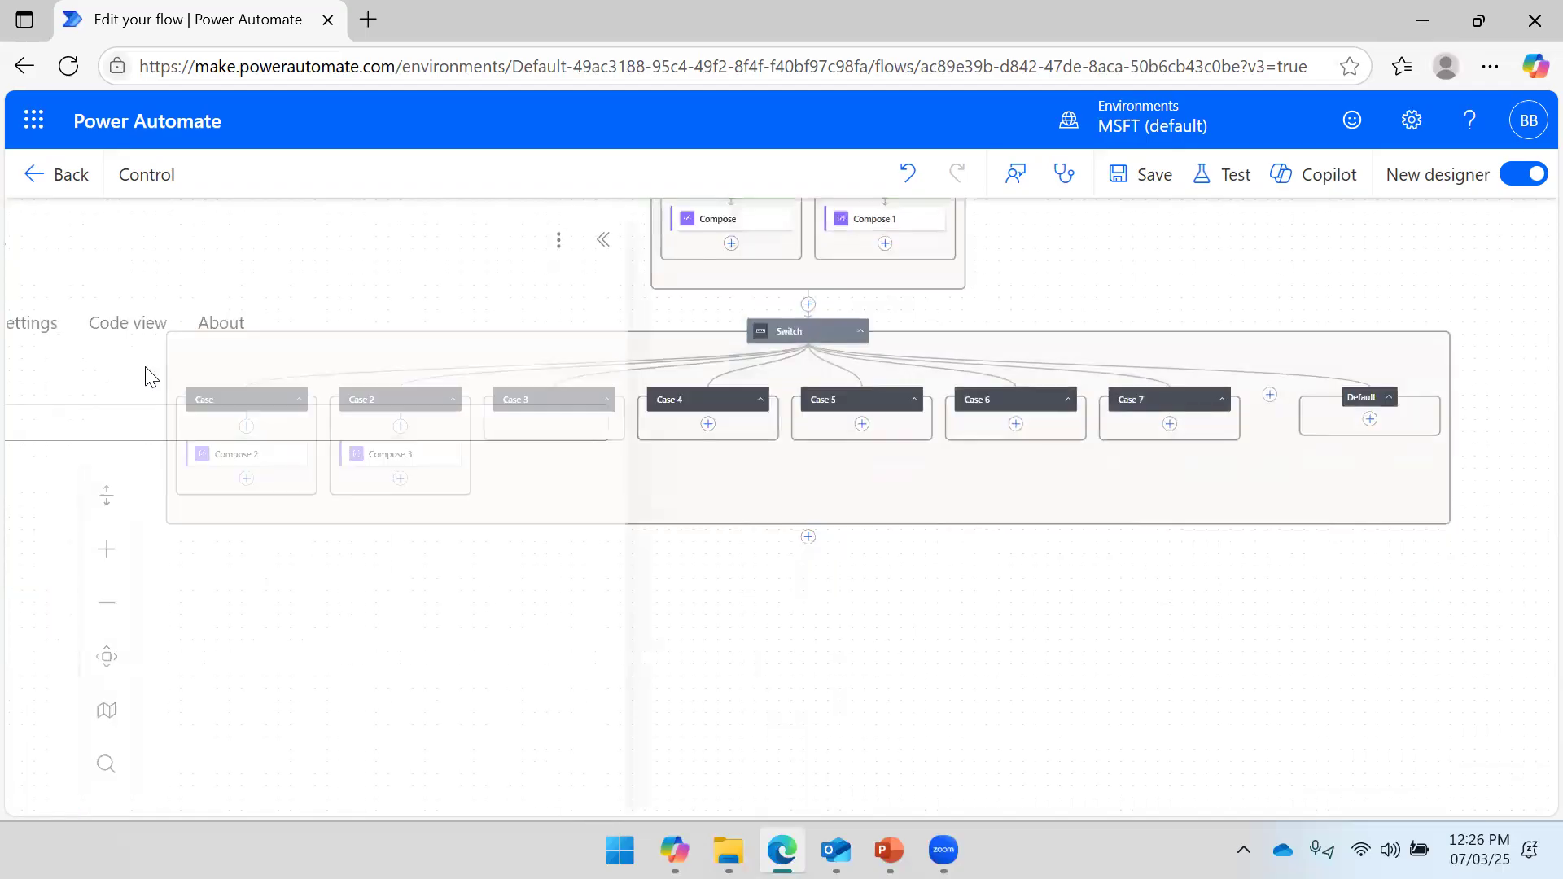
pyautogui.click(133, 419)
pyautogui.write('Wednesday')
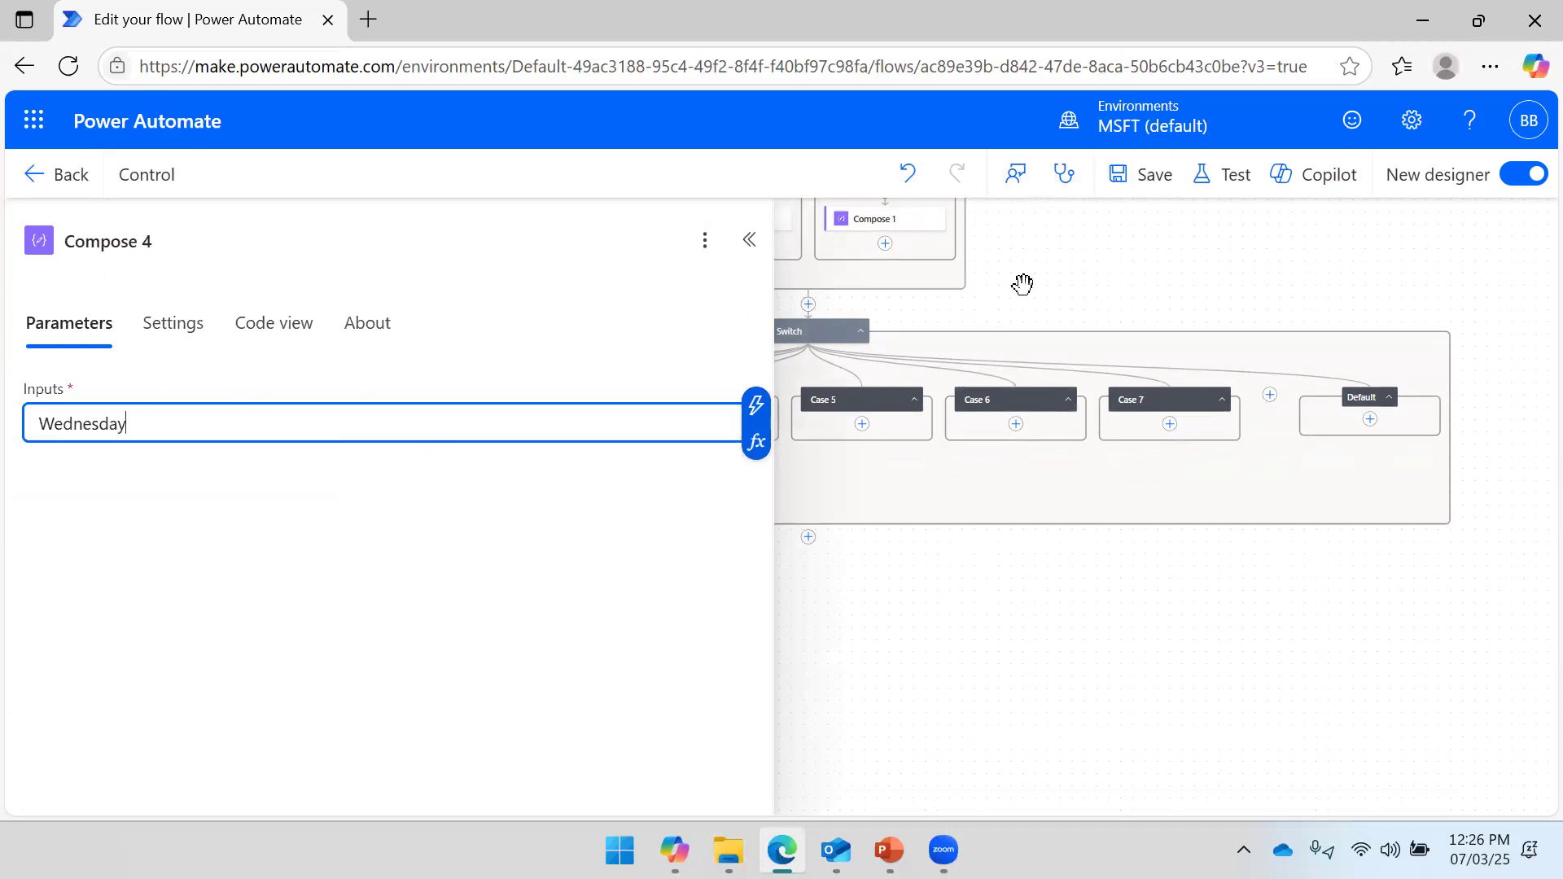
pyautogui.click(749, 241)
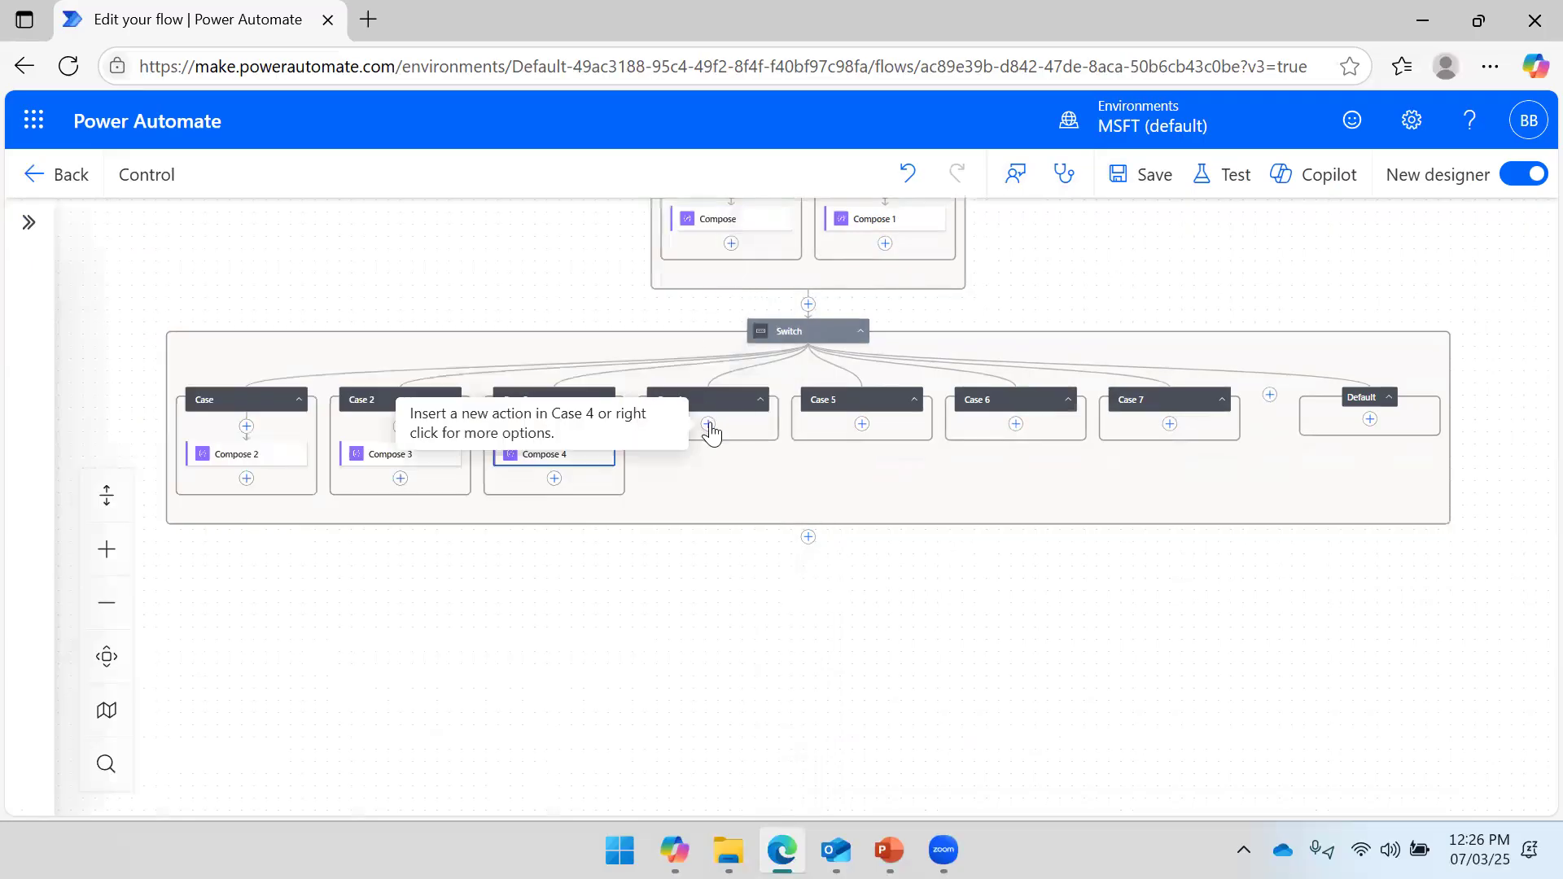
# Insert a Compose data operation in Case 4 with the input Thursday.
pyautogui.click(708, 425)
pyautogui.click(705, 697)
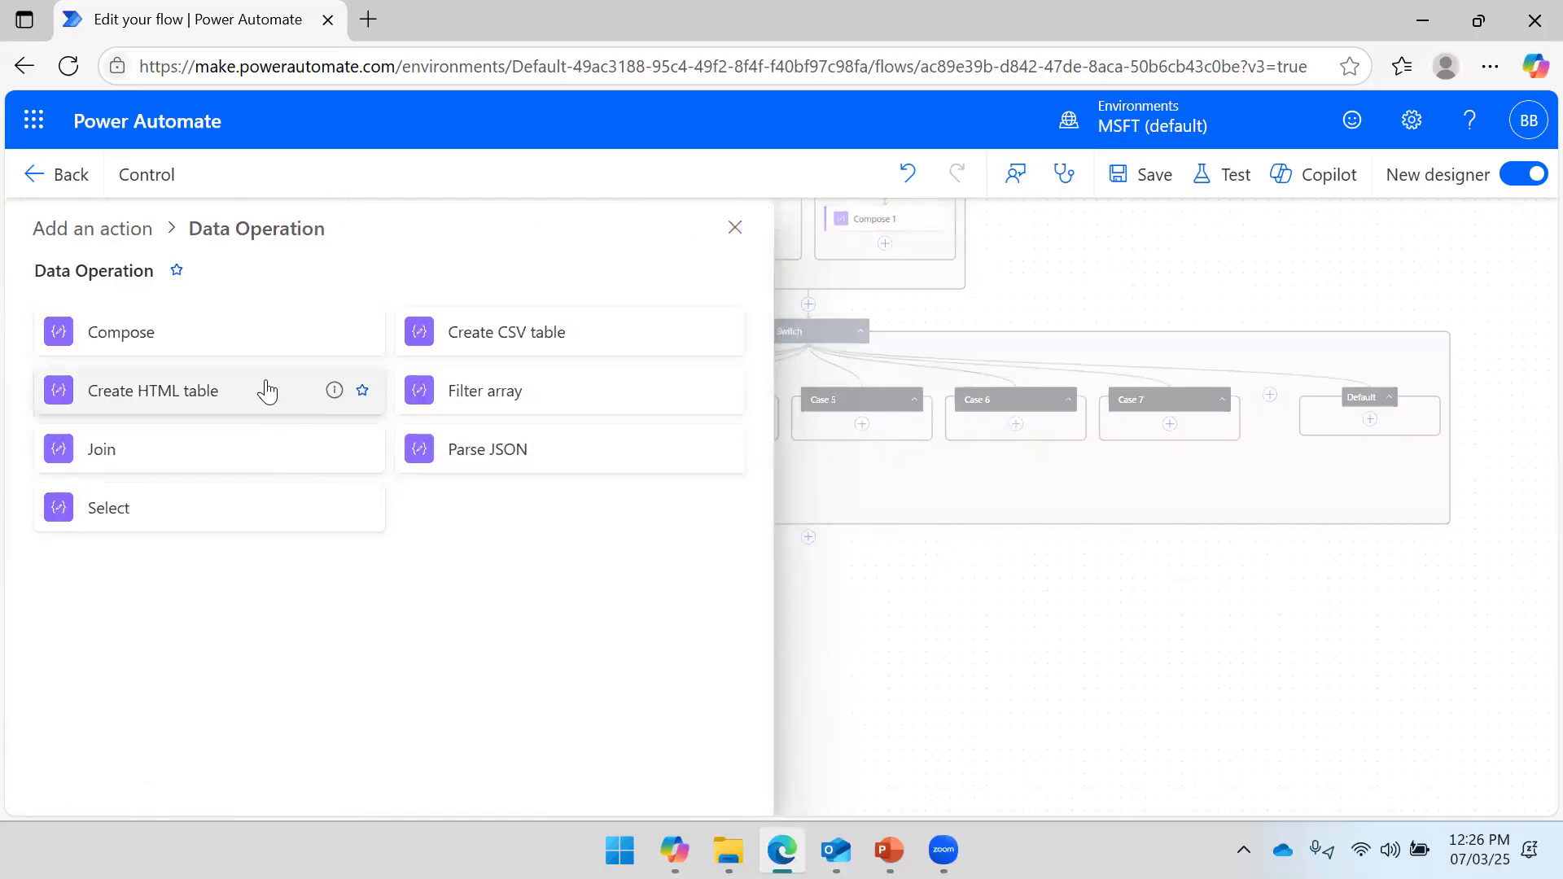
pyautogui.click(233, 348)
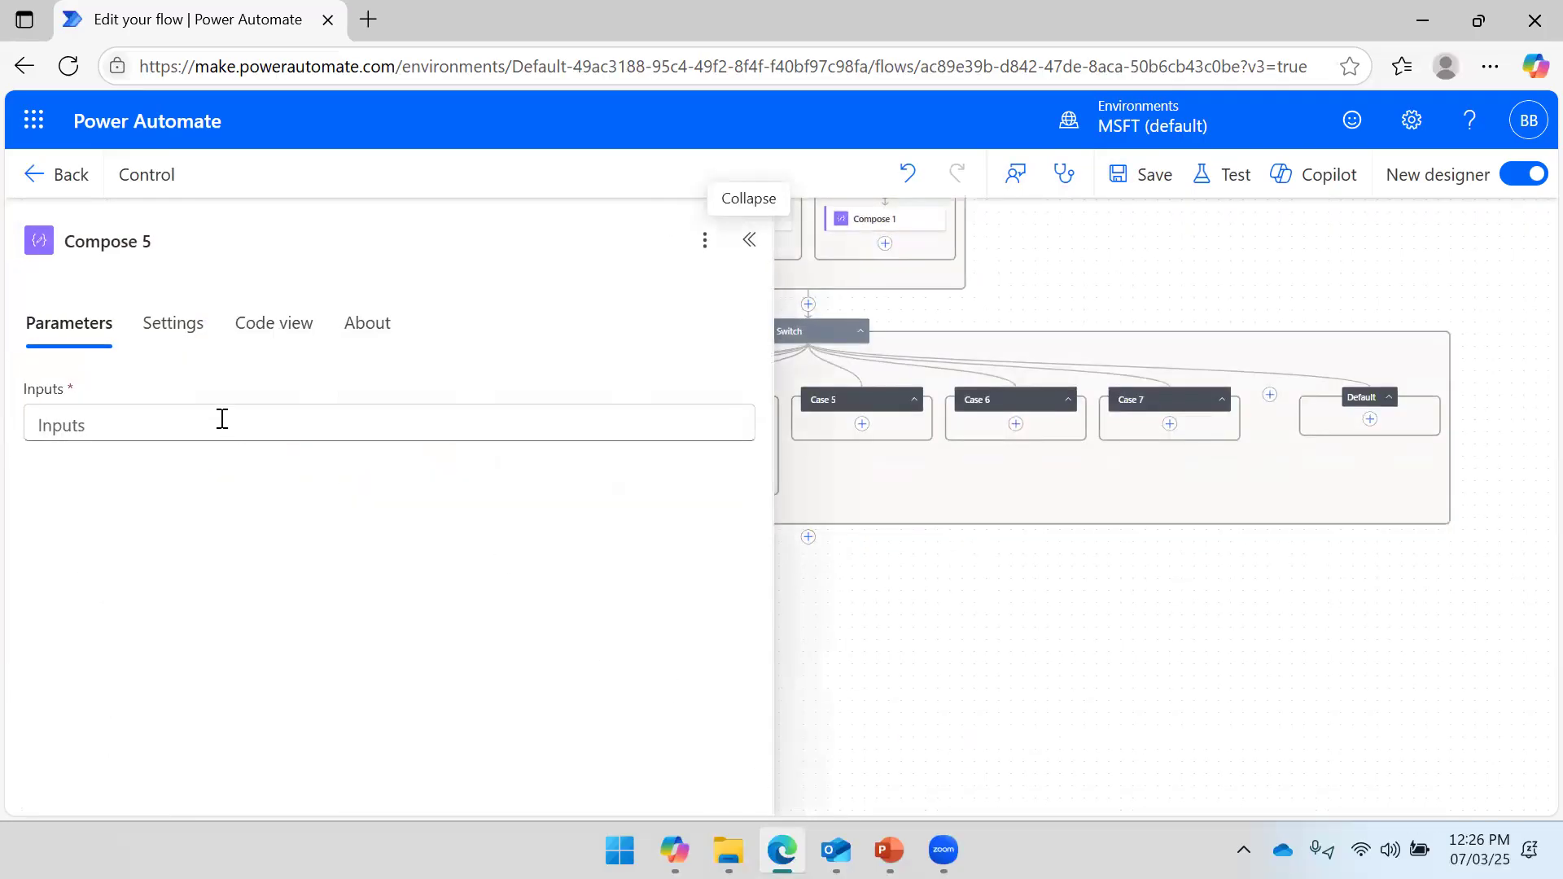
pyautogui.click(221, 418)
pyautogui.write('Thursday')
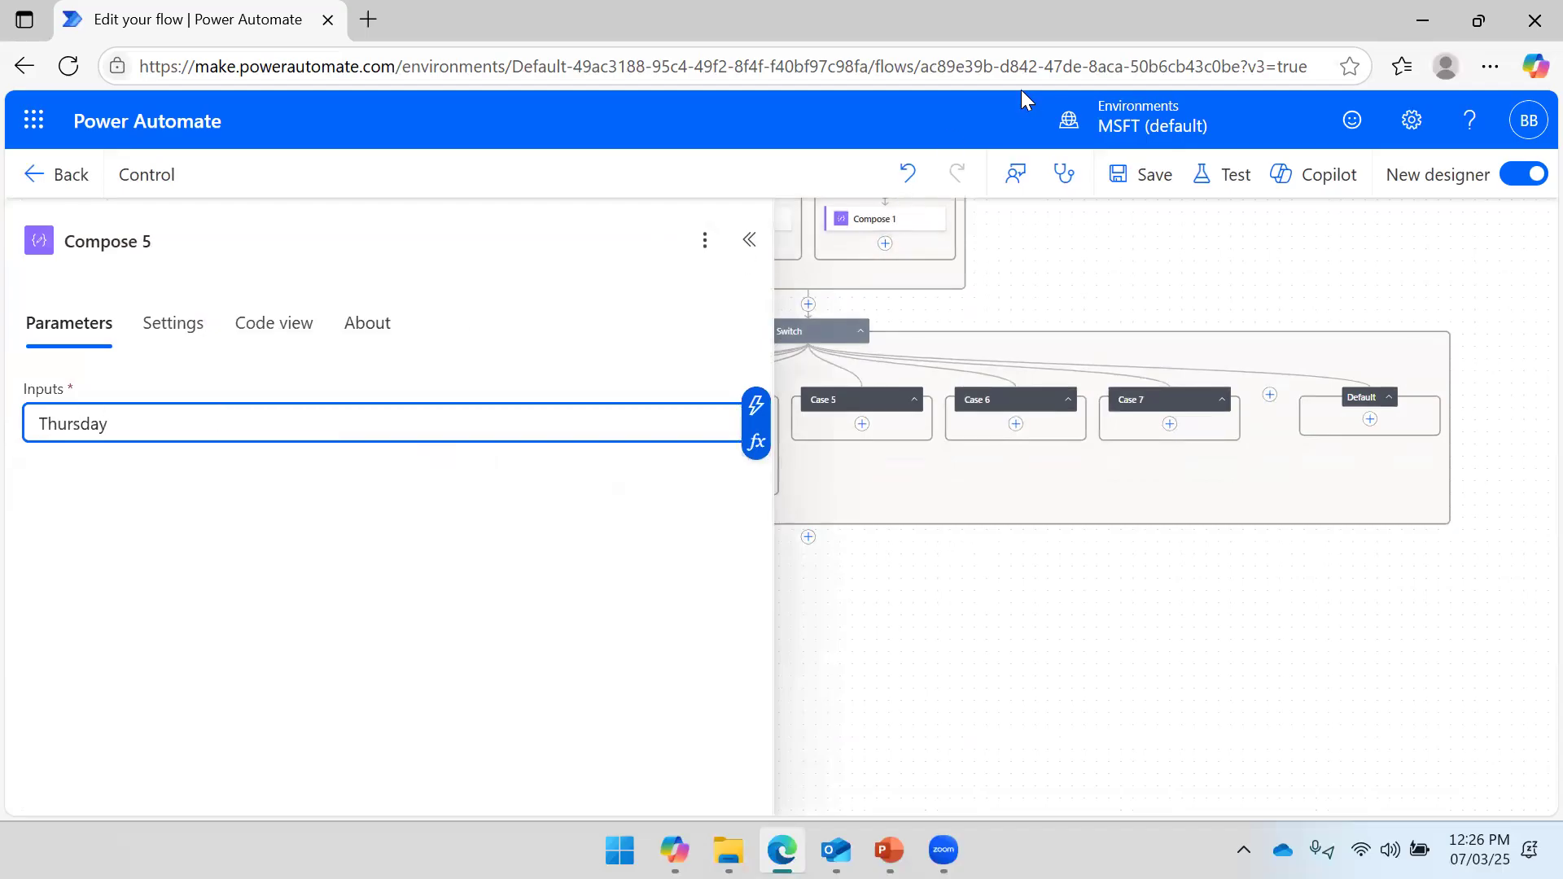
# Insert a Compose data operation in Case 5 with the input Friday and collapse its details.
pyautogui.click(862, 428)
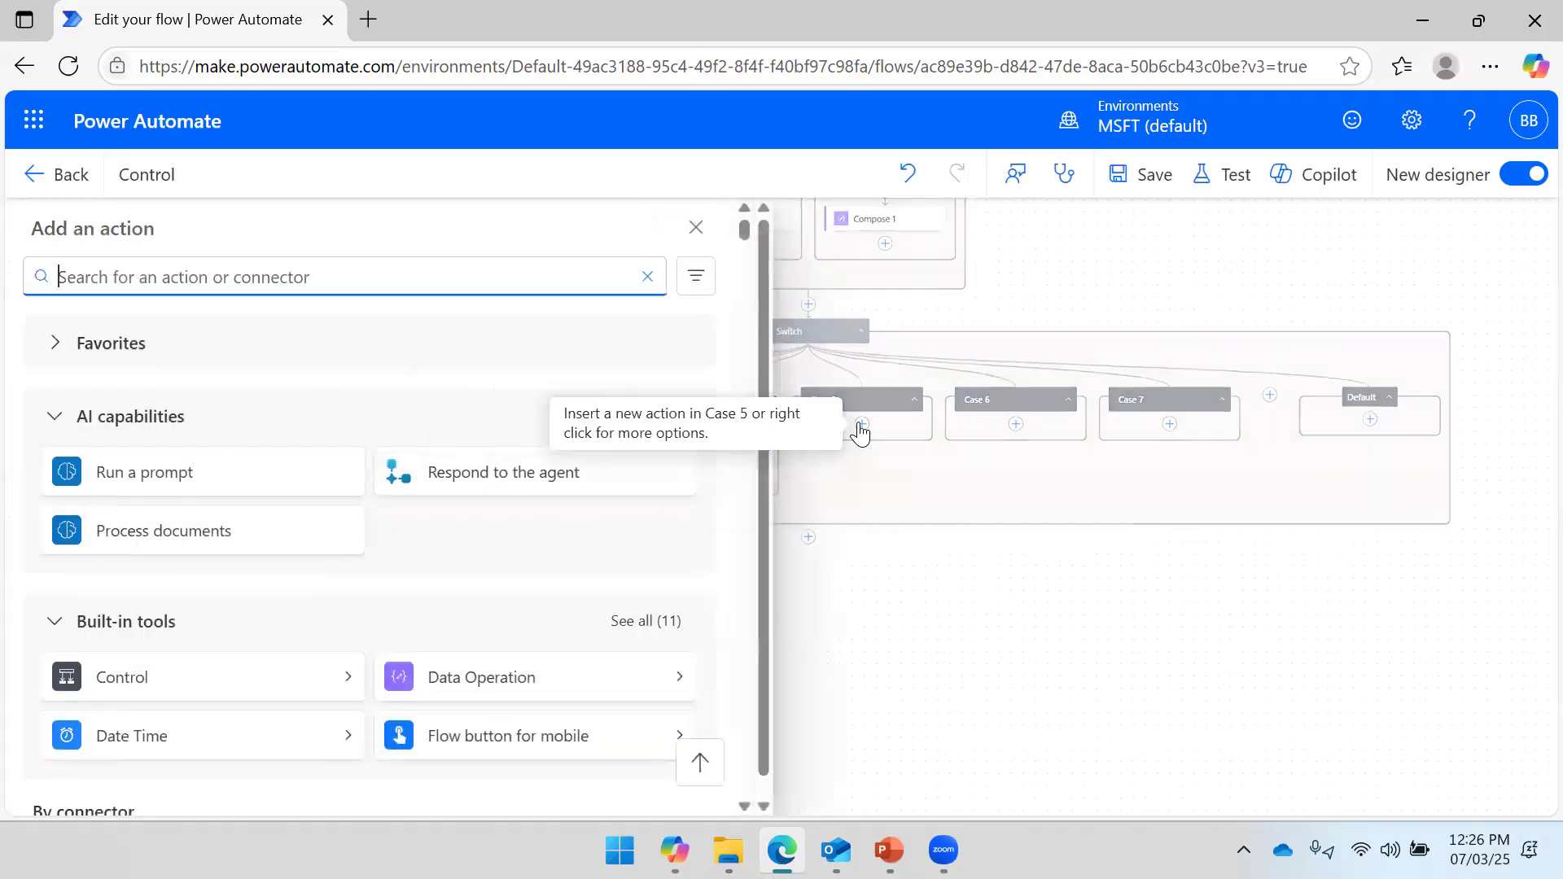
pyautogui.click(698, 693)
pyautogui.click(212, 325)
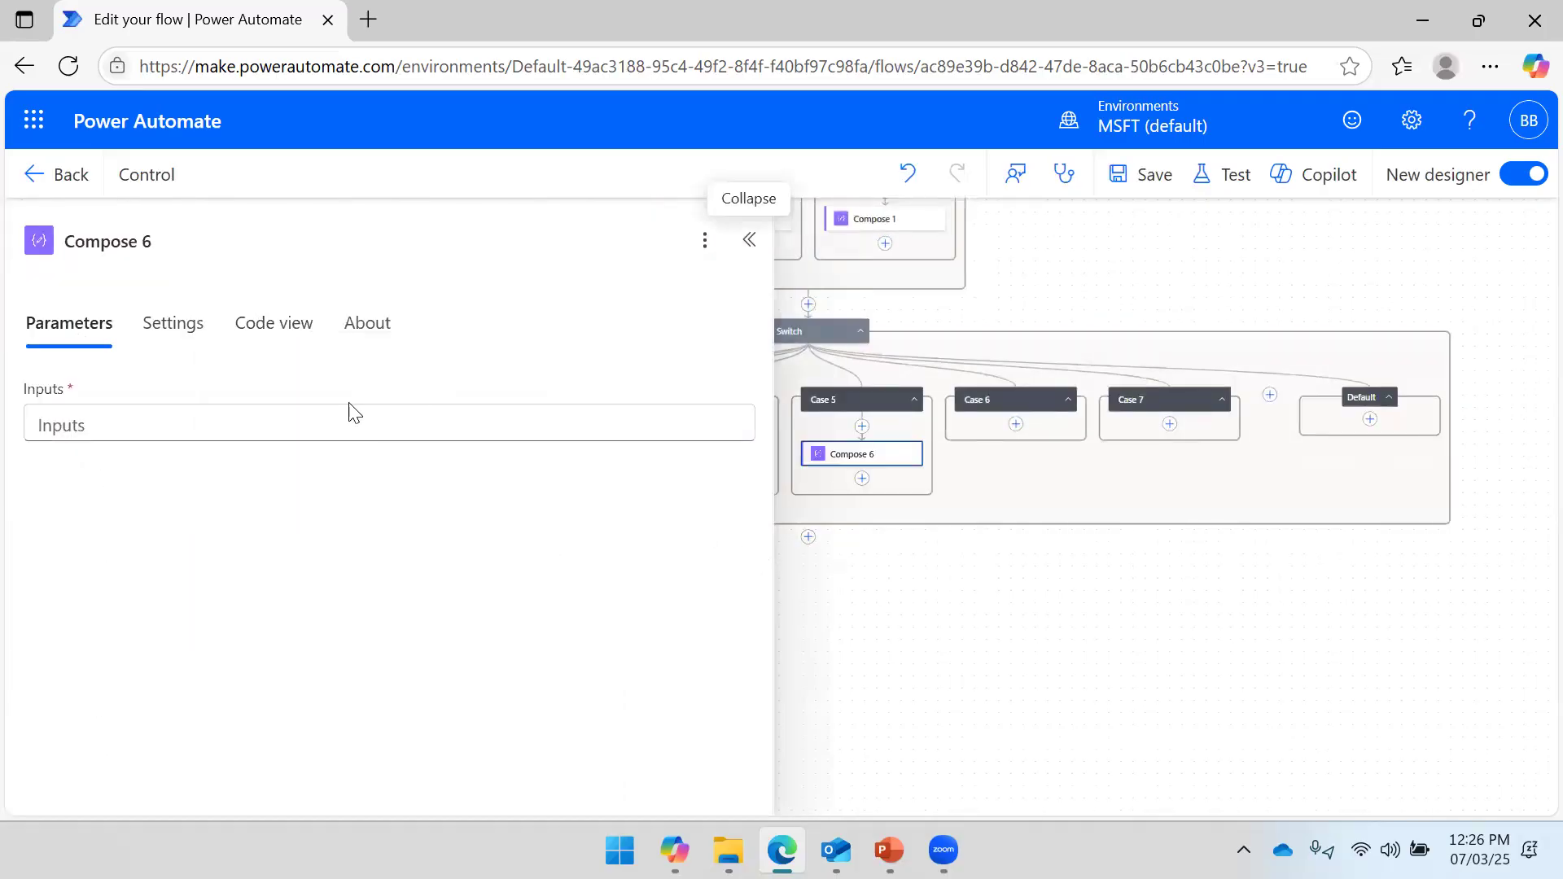
pyautogui.click(333, 418)
pyautogui.write('Friday')
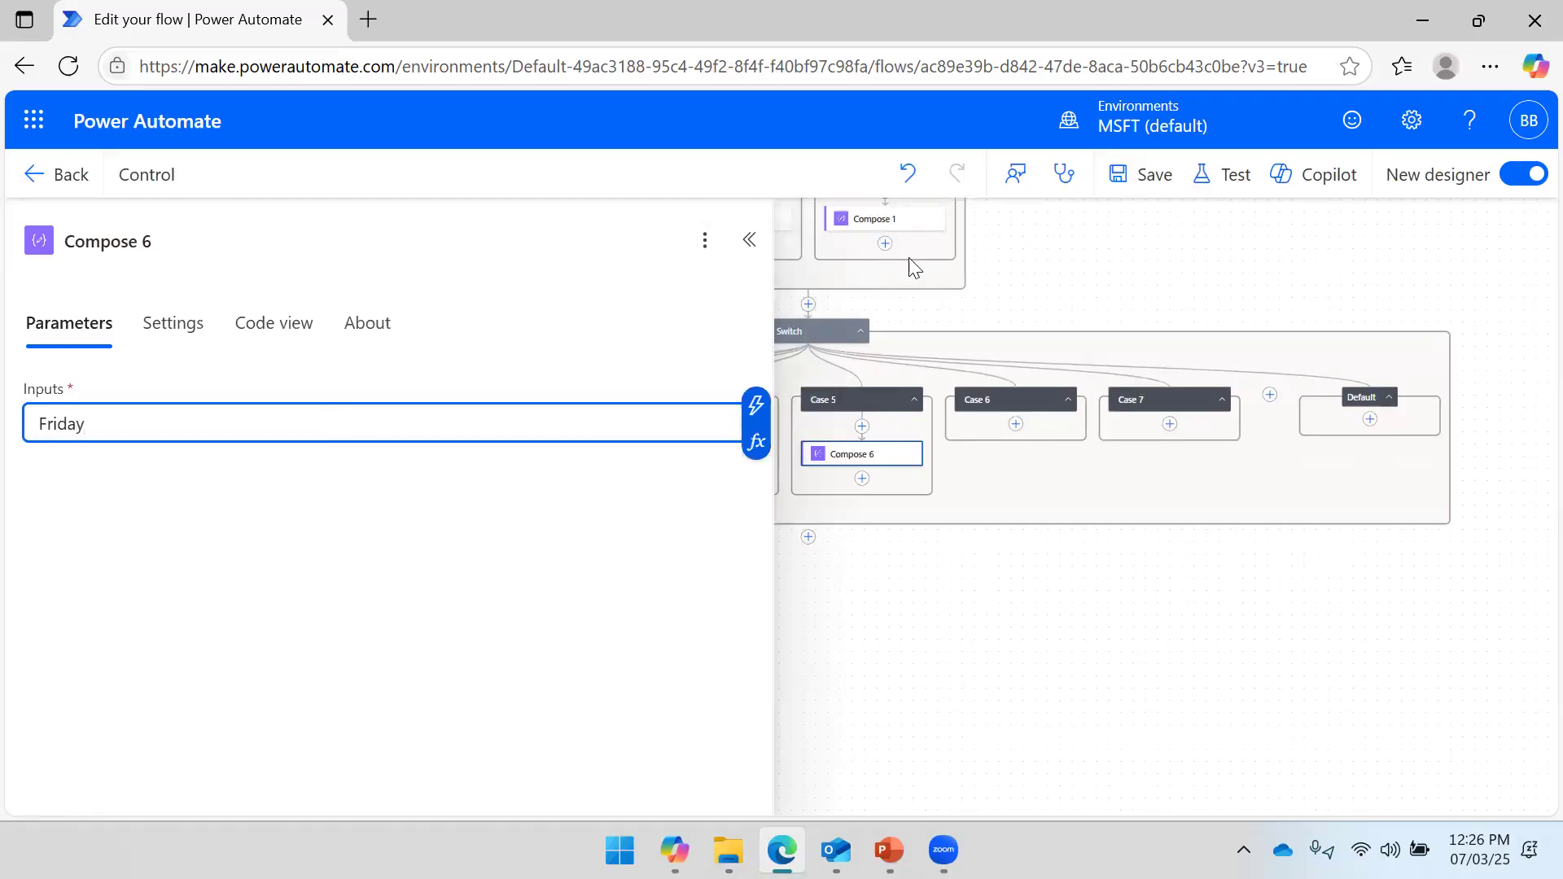
pyautogui.click(749, 245)
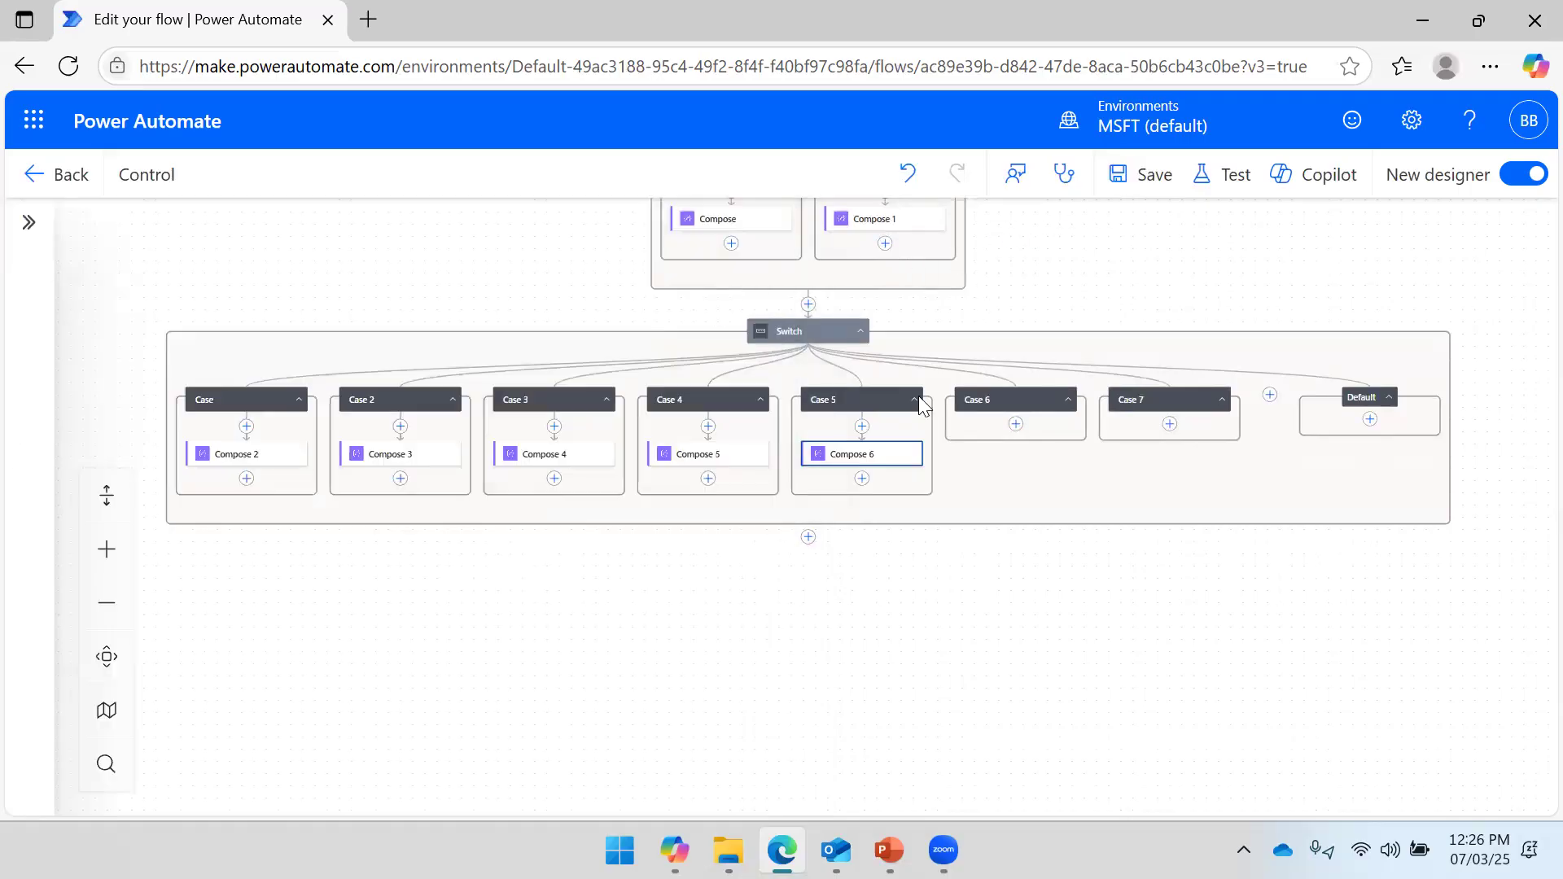
# Insert a Compose data operation in Case 6 with the input Saturday.
pyautogui.click(1015, 430)
pyautogui.click(698, 698)
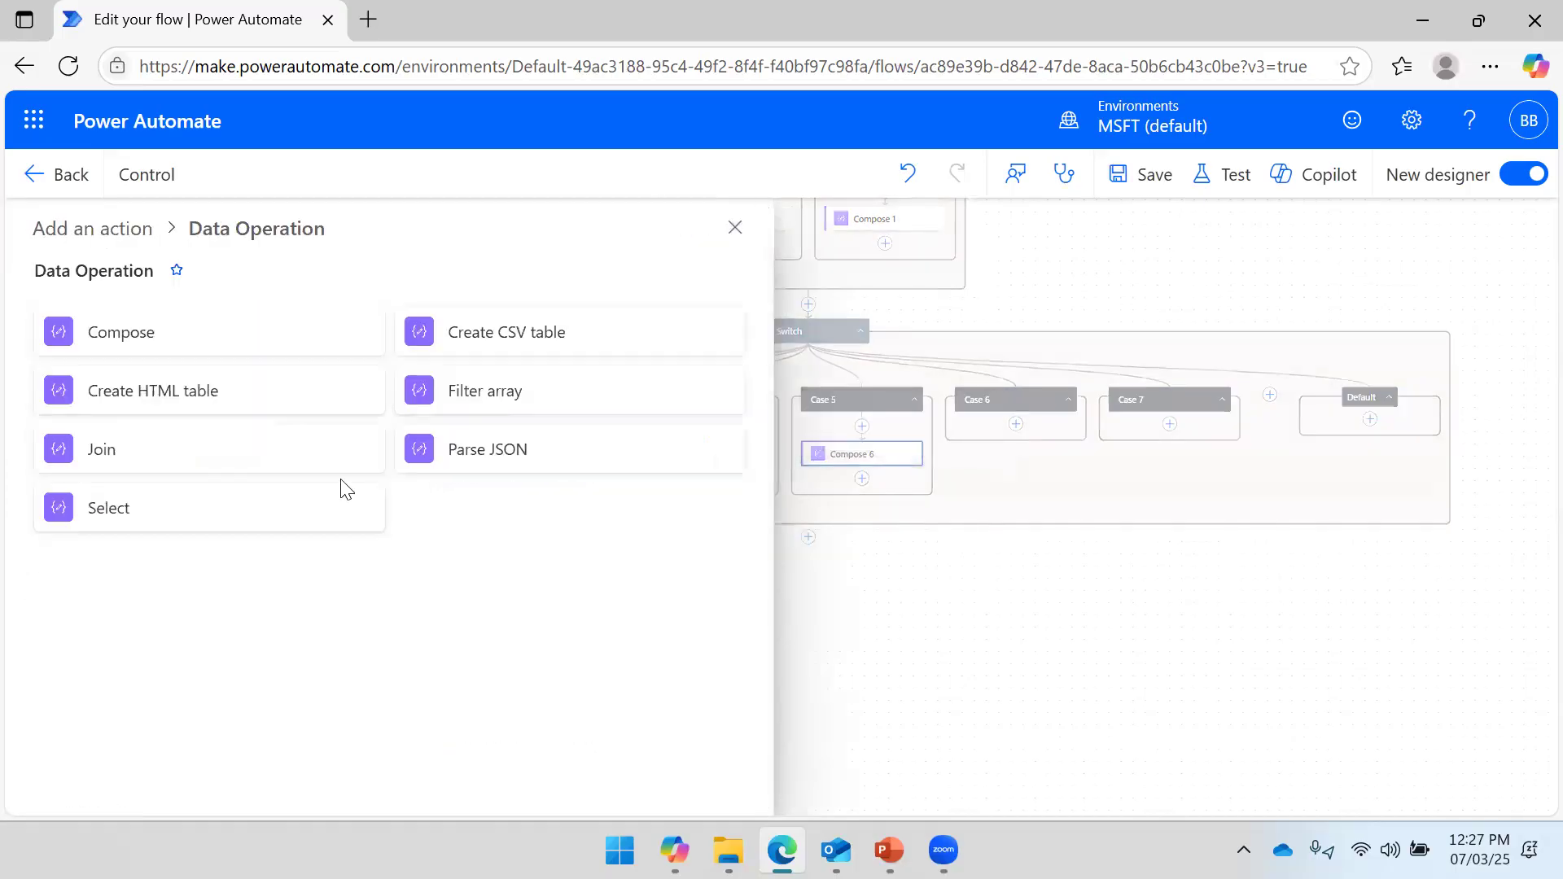
pyautogui.click(179, 343)
pyautogui.click(187, 435)
pyautogui.write('Saturday')
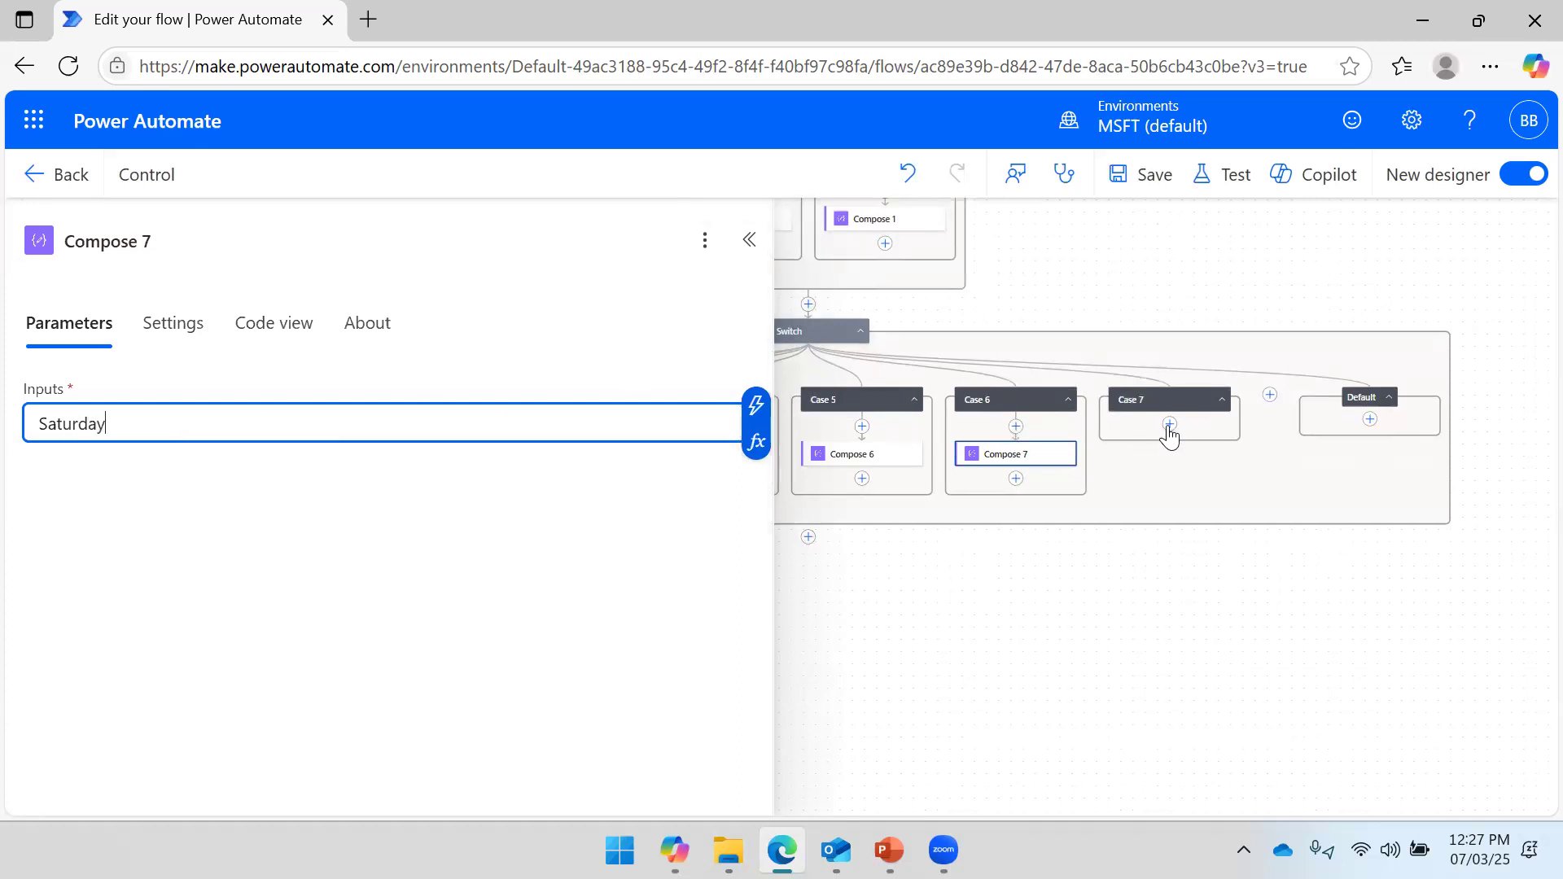
# Insert a Compose data operation in Case 7 with the input Sunday.
pyautogui.click(1169, 427)
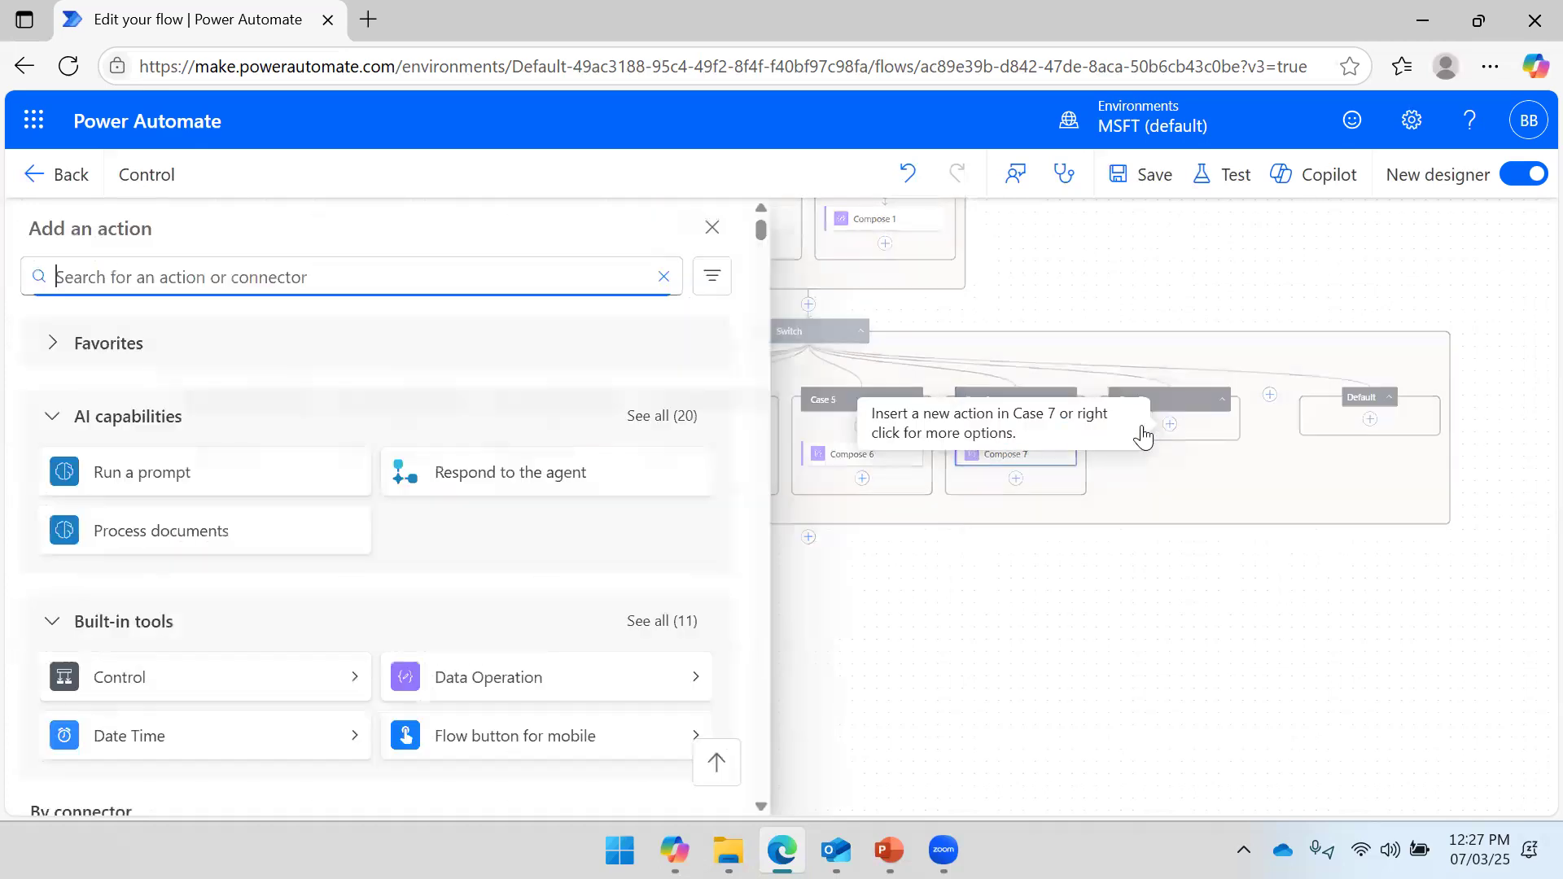
pyautogui.click(693, 691)
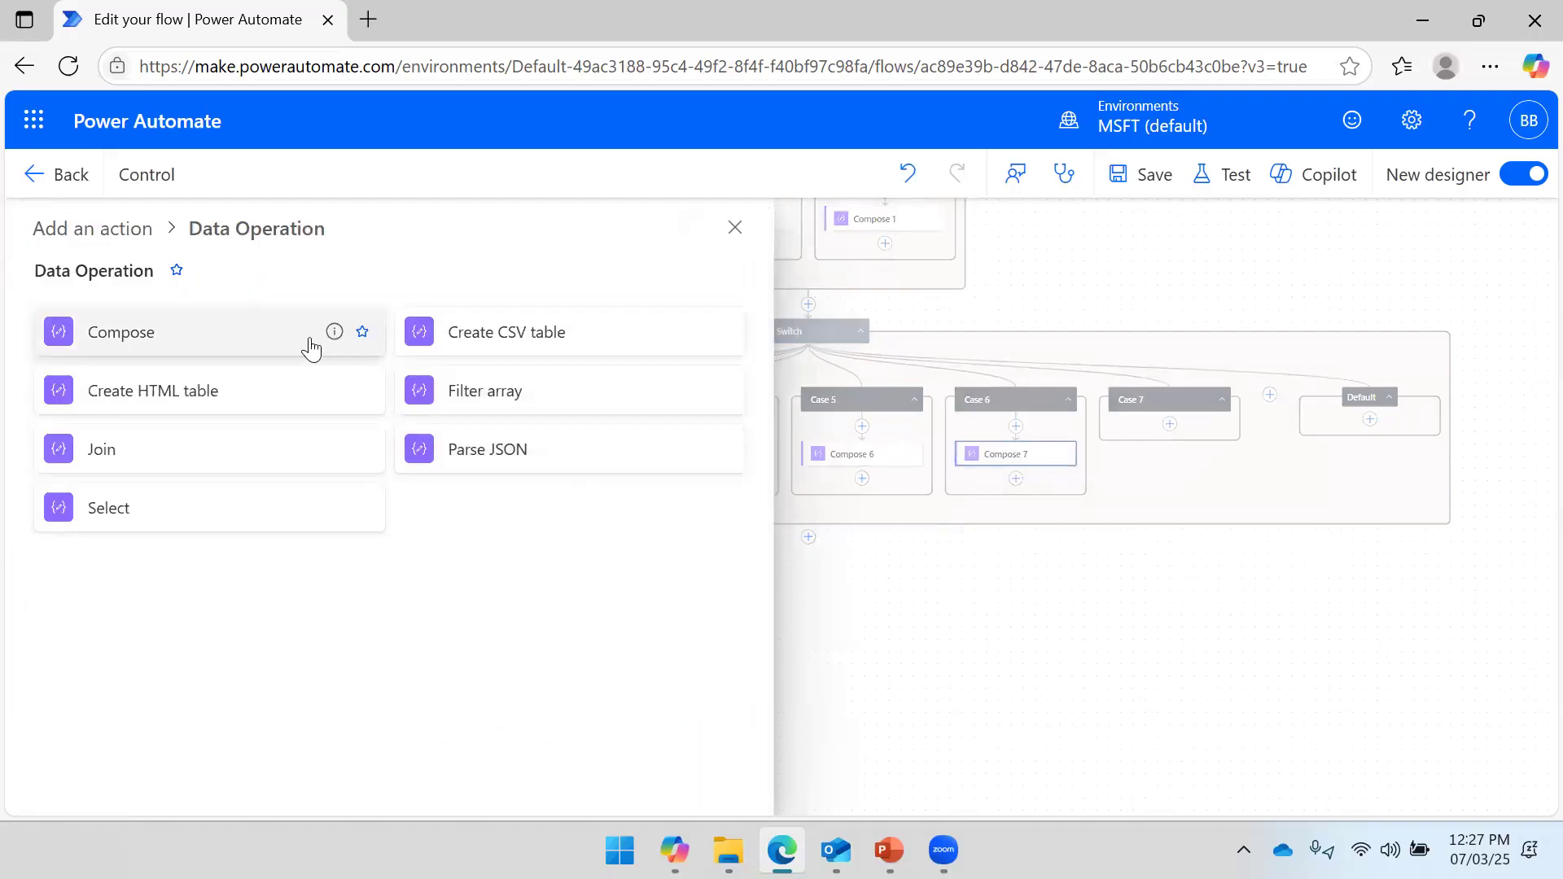
pyautogui.click(258, 336)
pyautogui.click(122, 427)
pyautogui.write('Sunday')
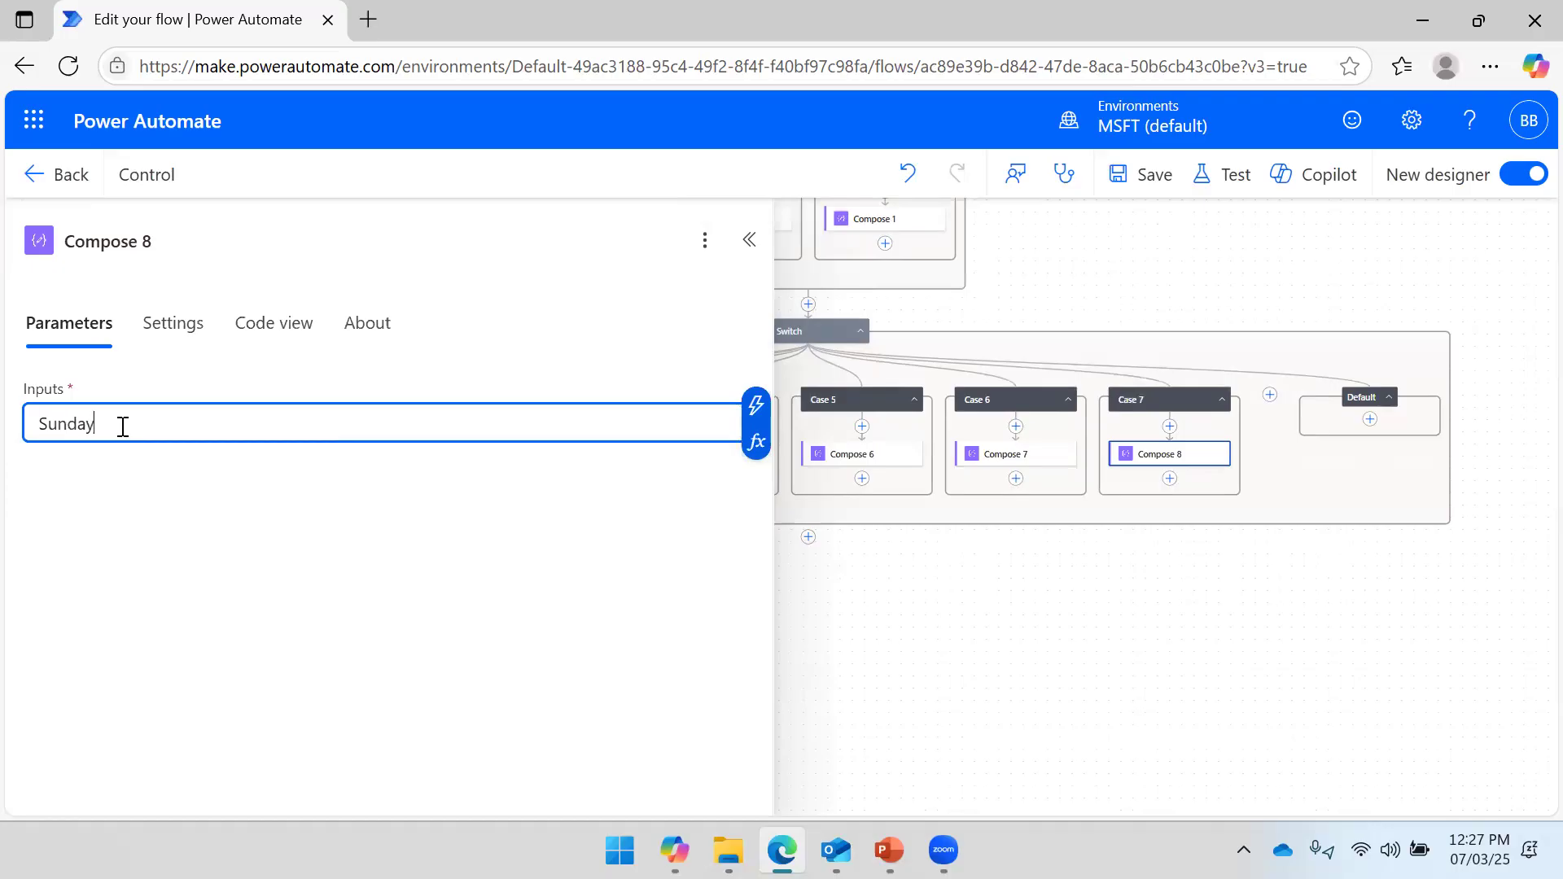
# Save the flow and collapse the details of the Compose action in Case 7.
pyautogui.click(1148, 175)
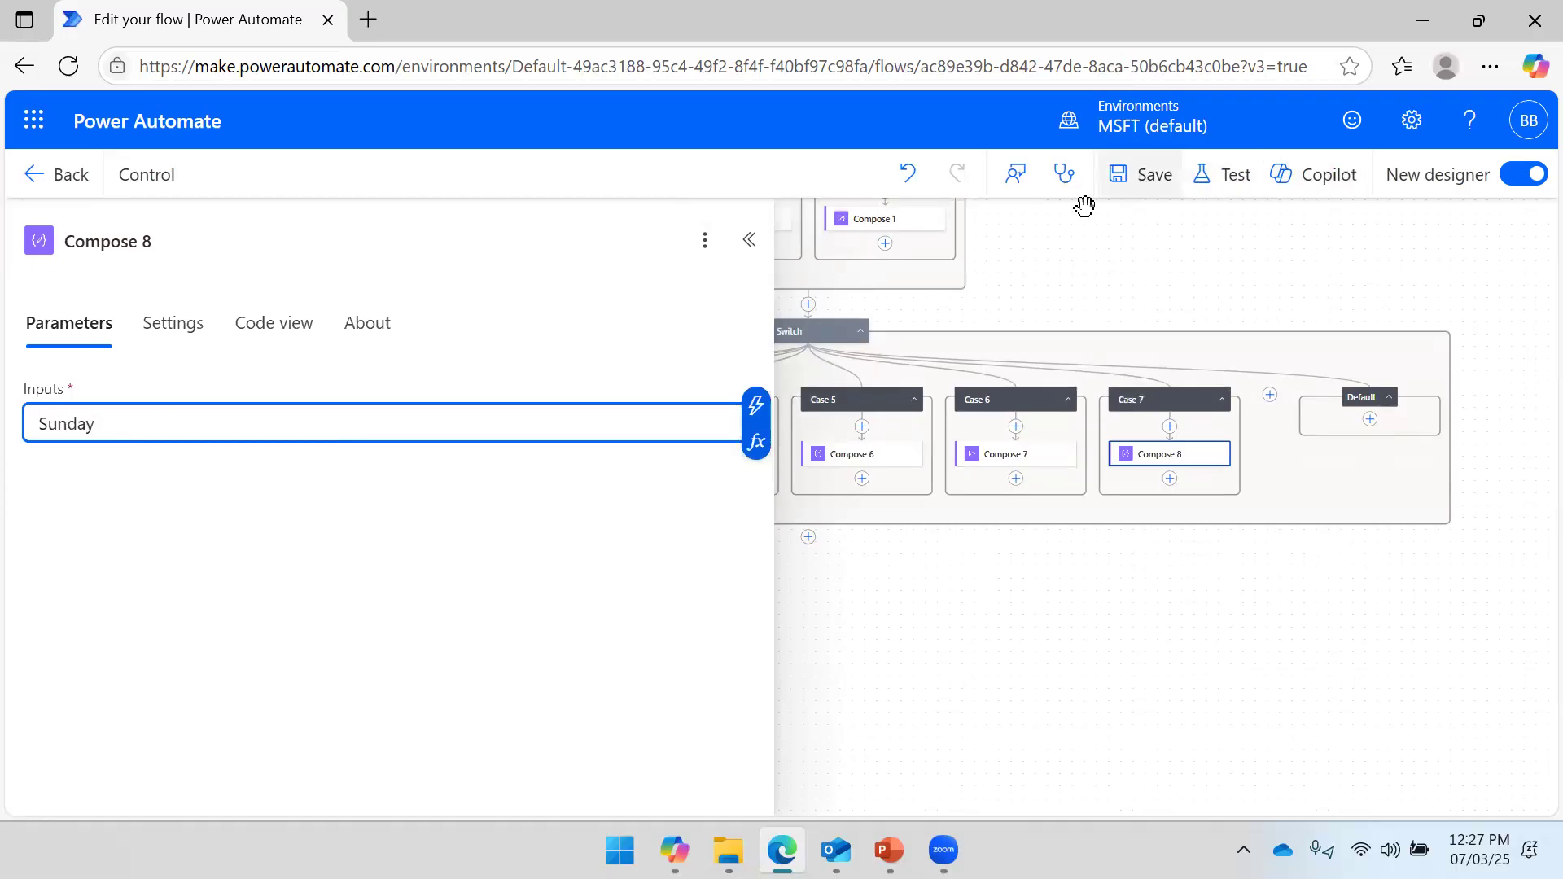
pyautogui.click(749, 240)
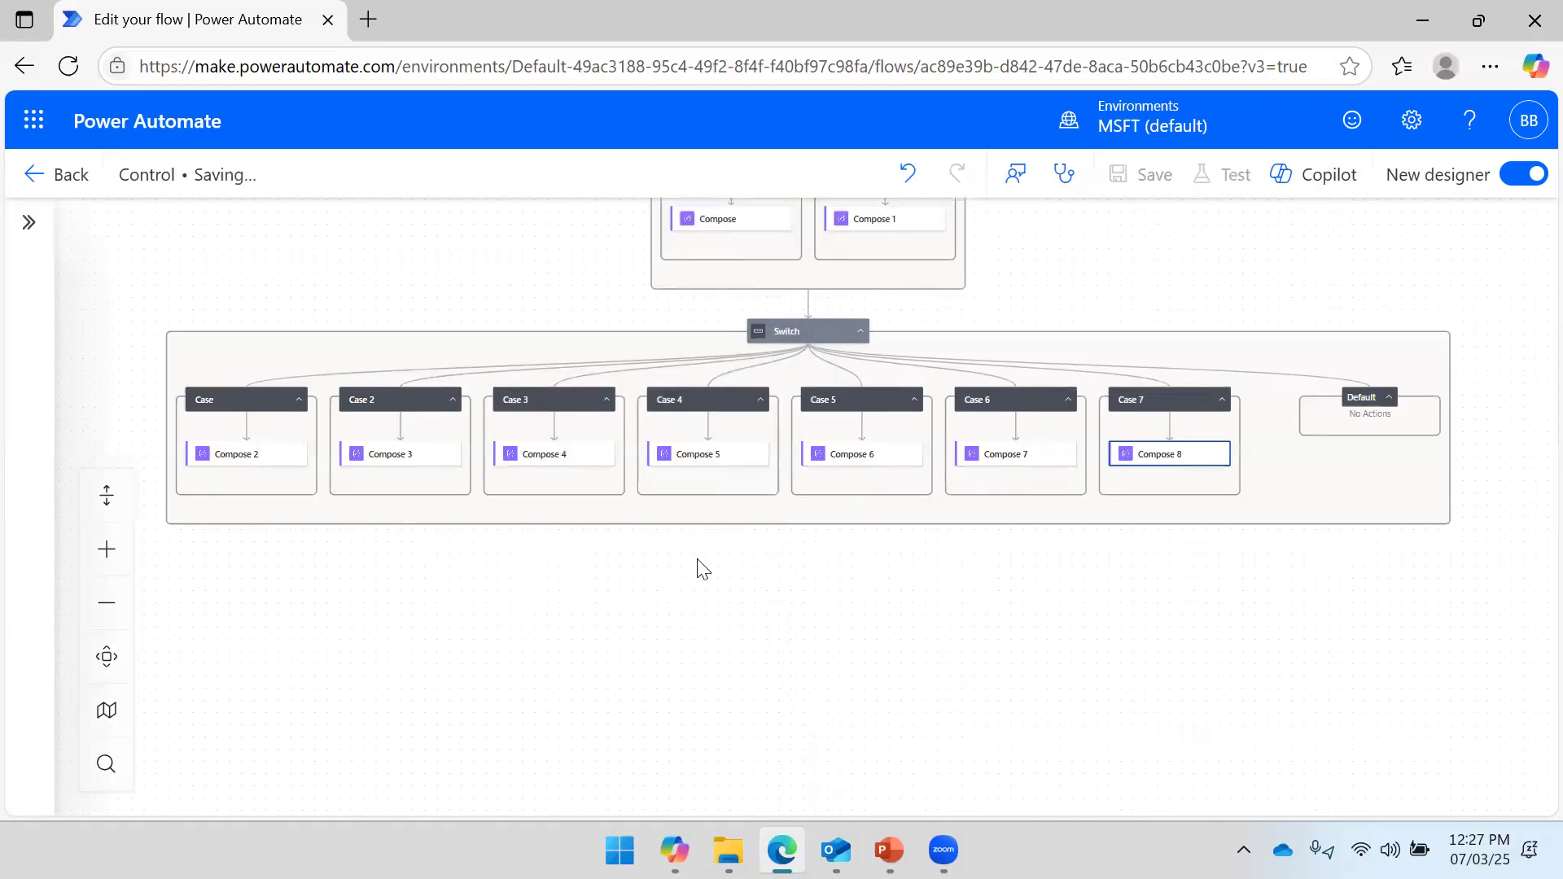
# Review the Condition and Switch layout, checking the Switch's On value and its seven cases.
pyautogui.moveTo(710, 633); pyautogui.dragTo(555, 675)
pyautogui.moveTo(1034, 408); pyautogui.dragTo(991, 558)
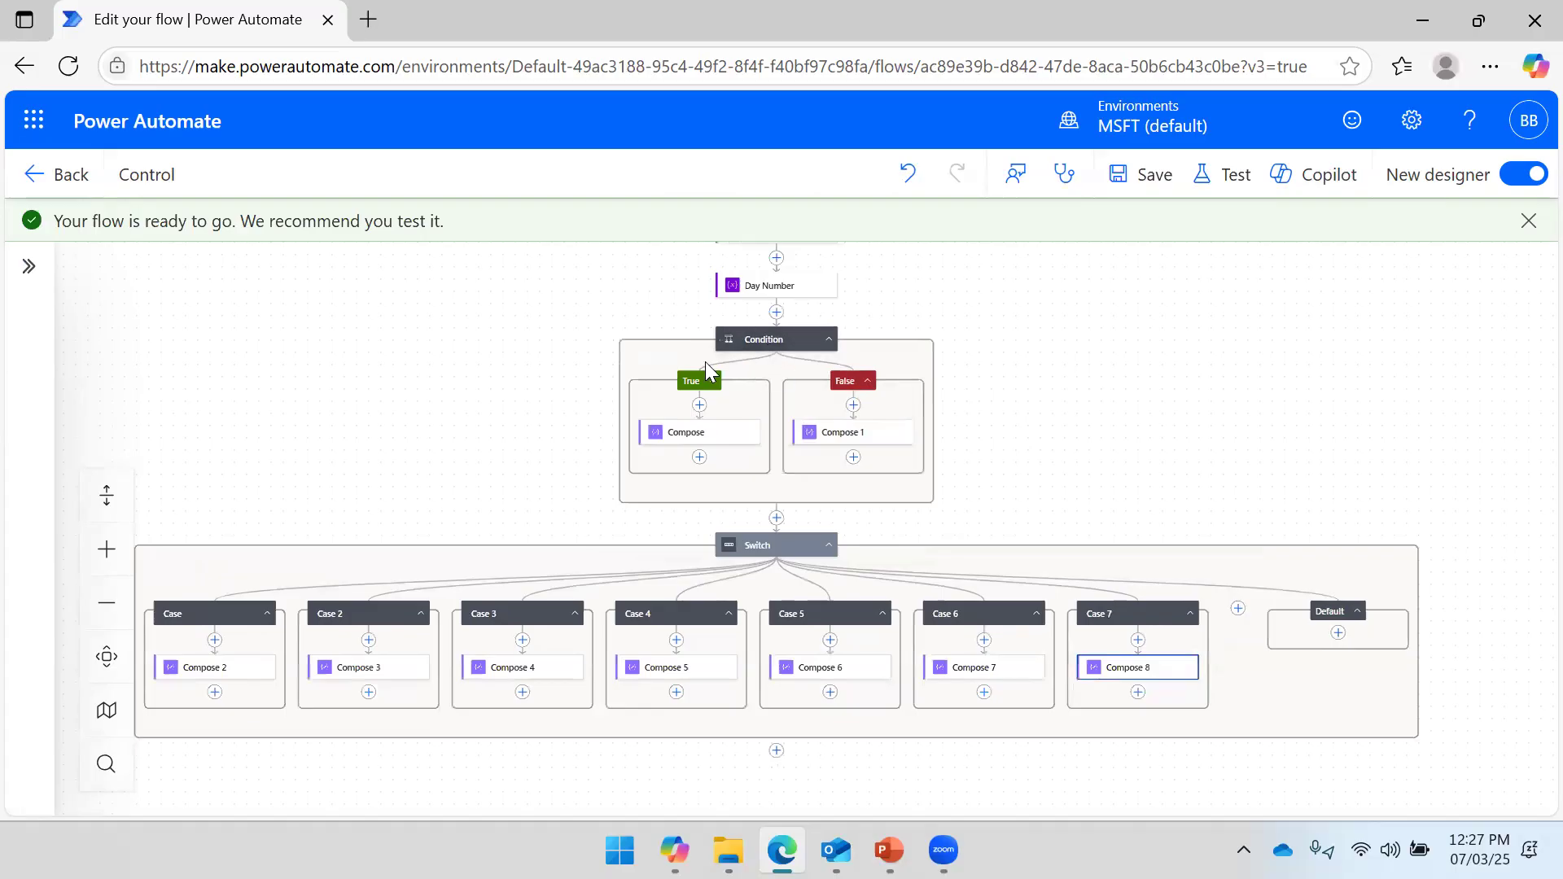
pyautogui.scroll(5, 966, 412)
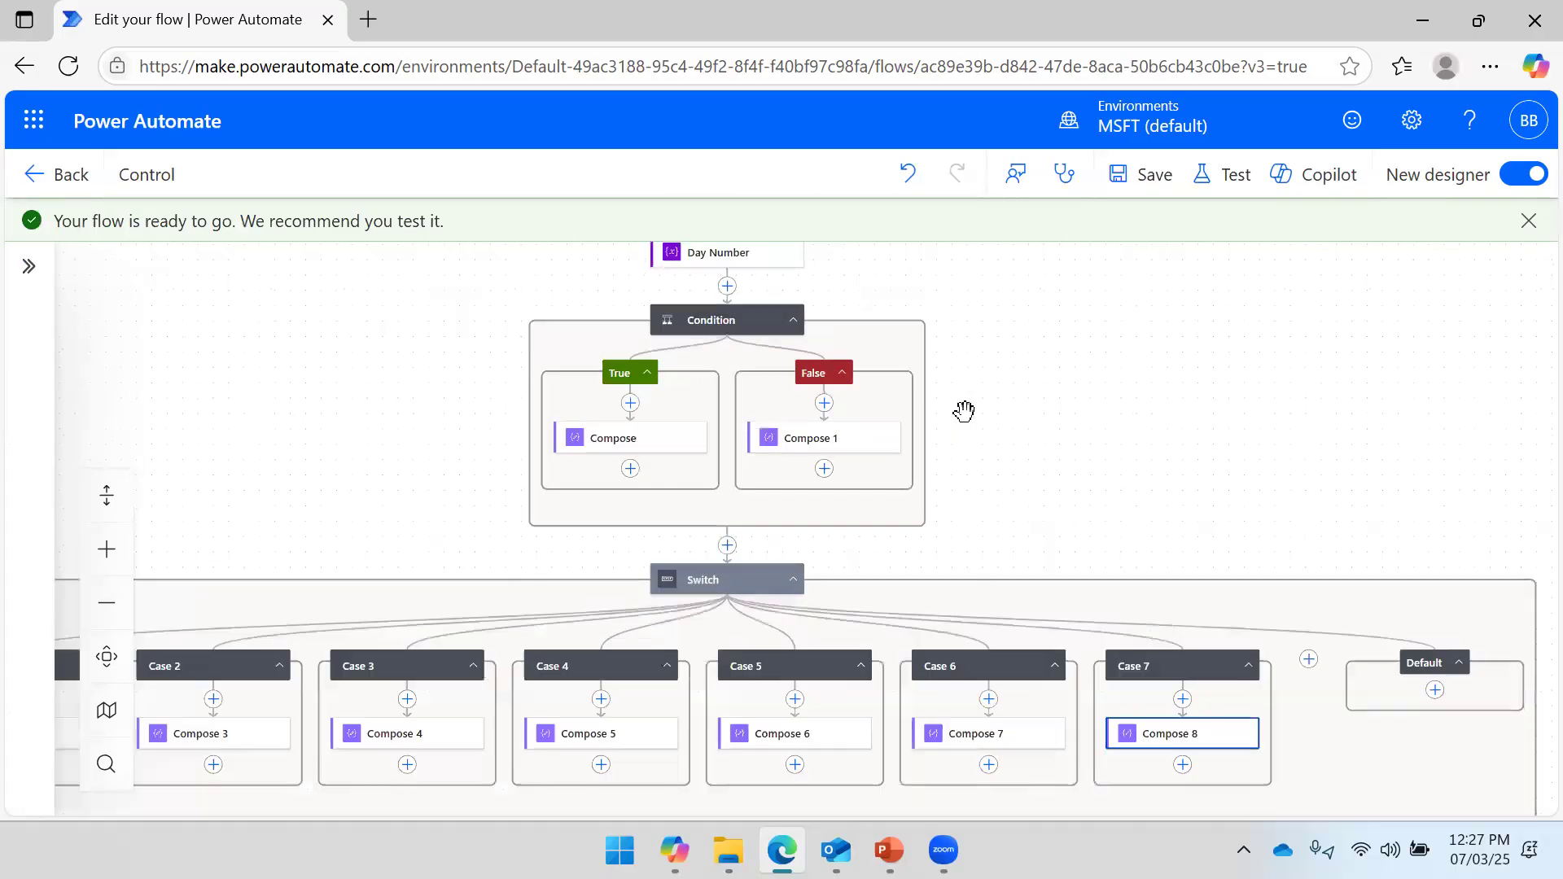
pyautogui.moveTo(1068, 359); pyautogui.dragTo(1306, 498)
pyautogui.scroll(-5, 1306, 499)
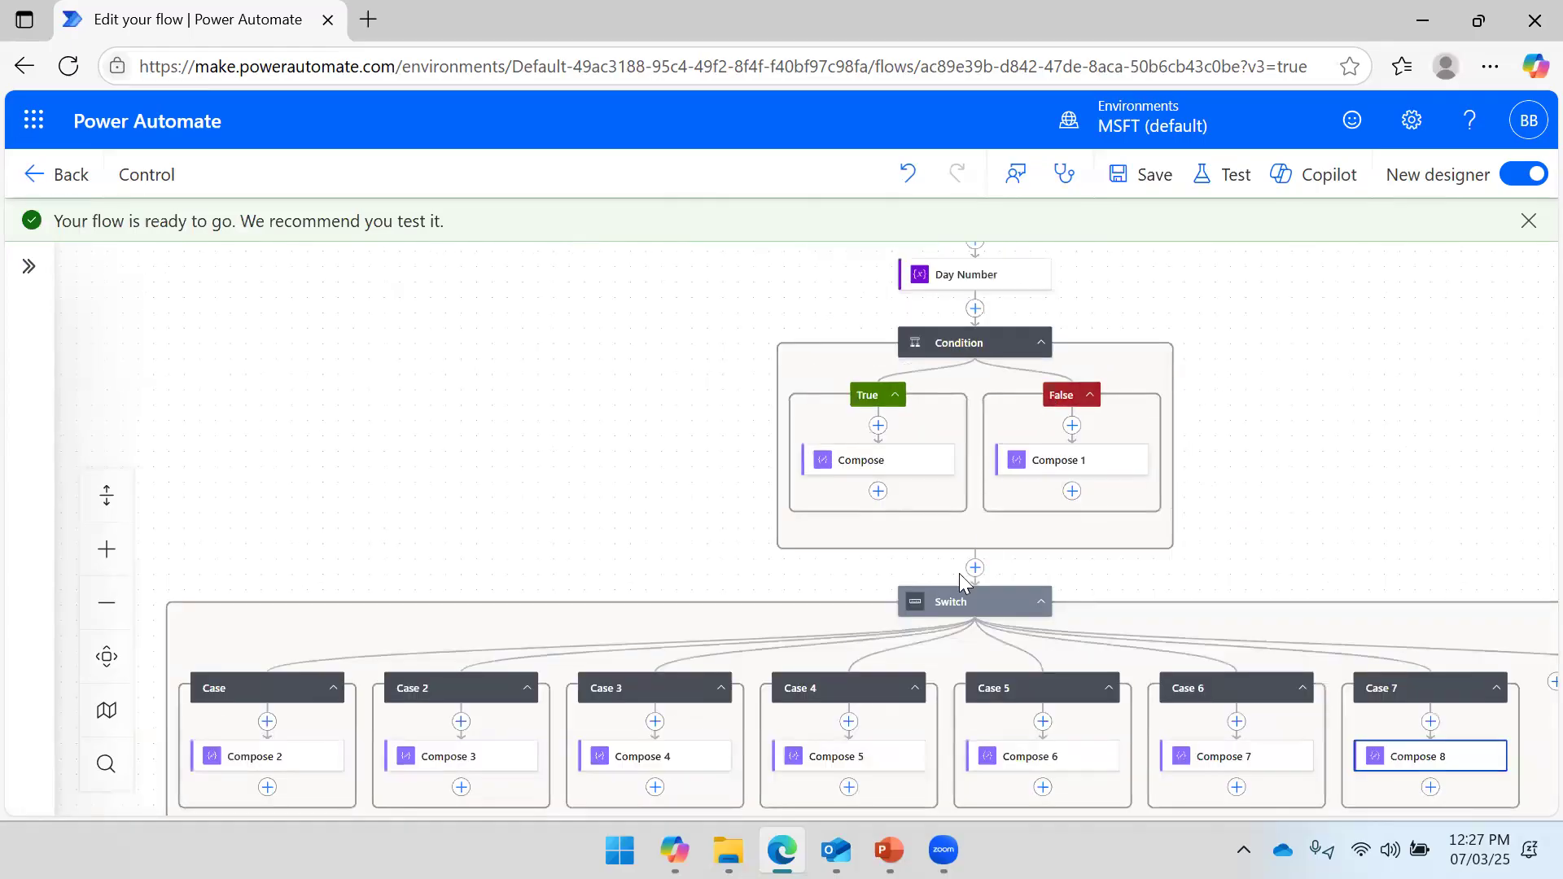
pyautogui.click(966, 604)
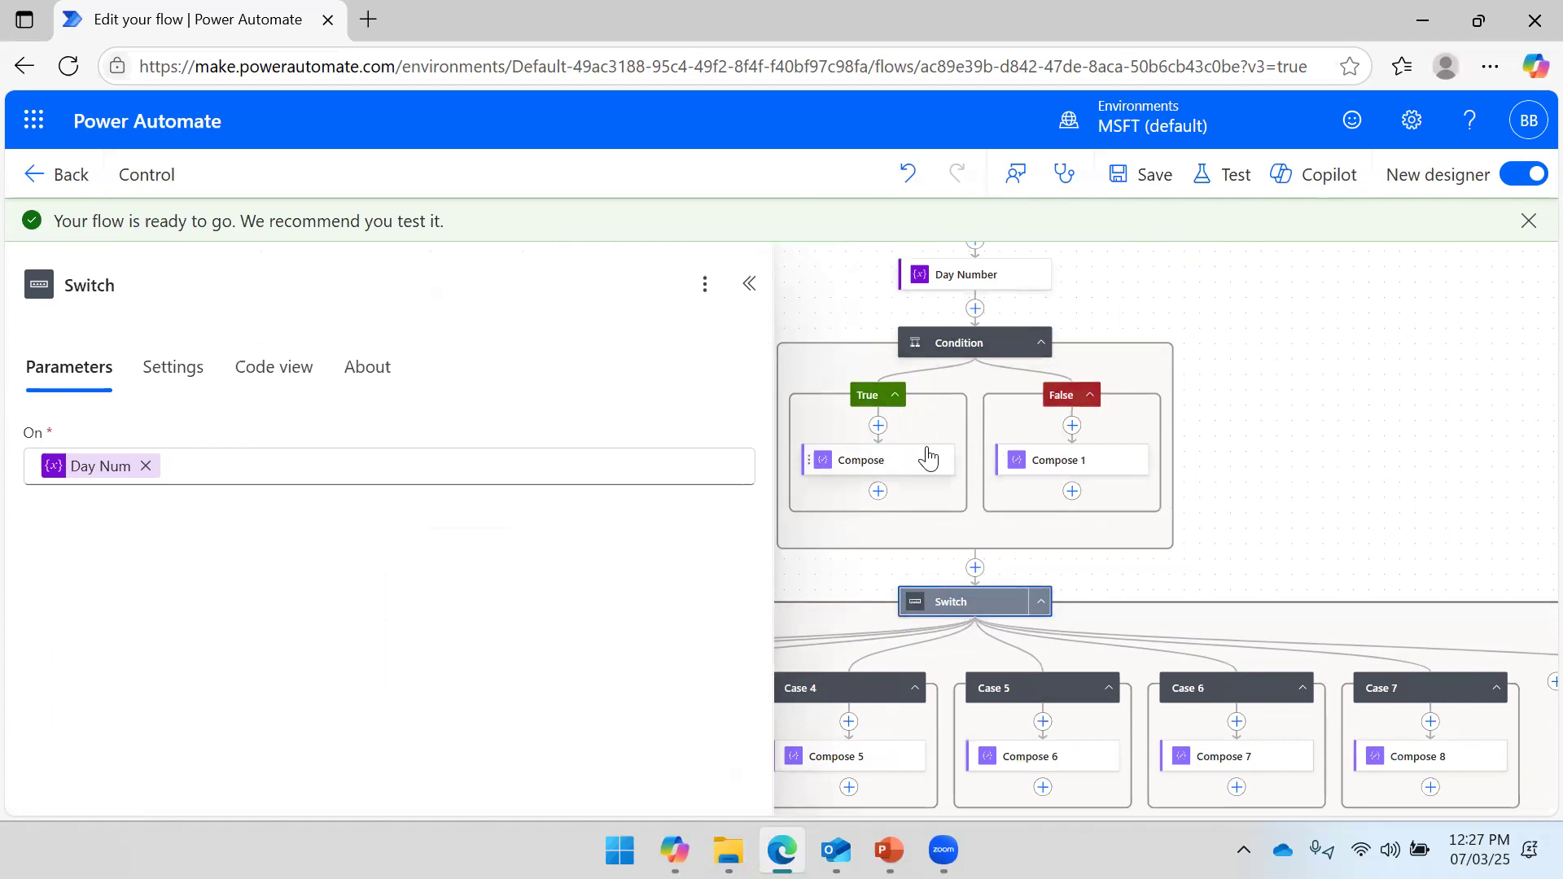
pyautogui.moveTo(1406, 447); pyautogui.dragTo(1427, 352)
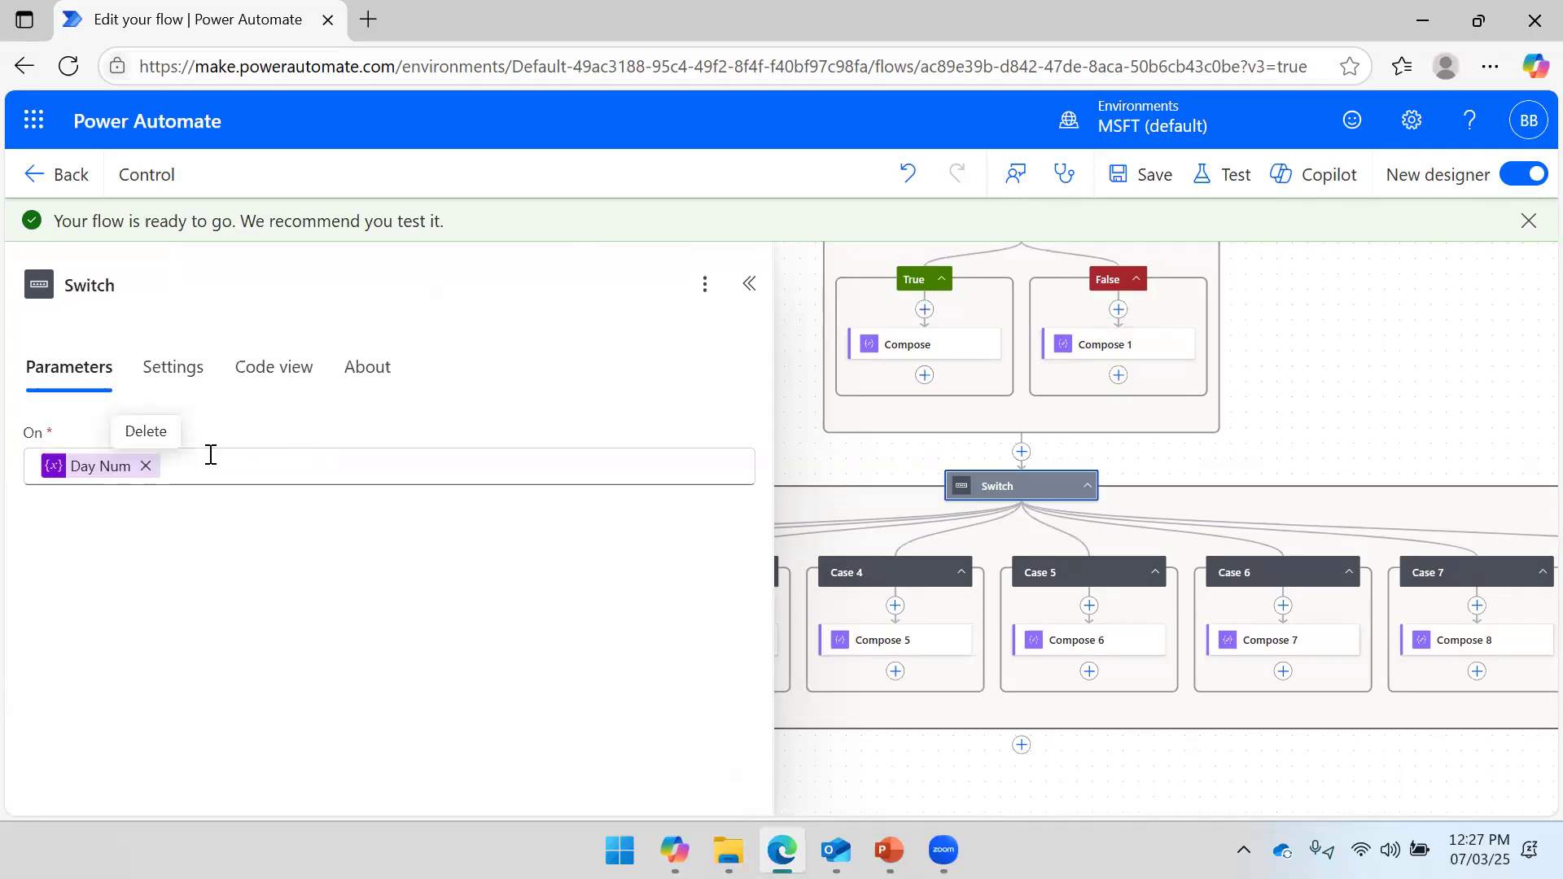
pyautogui.click(748, 285)
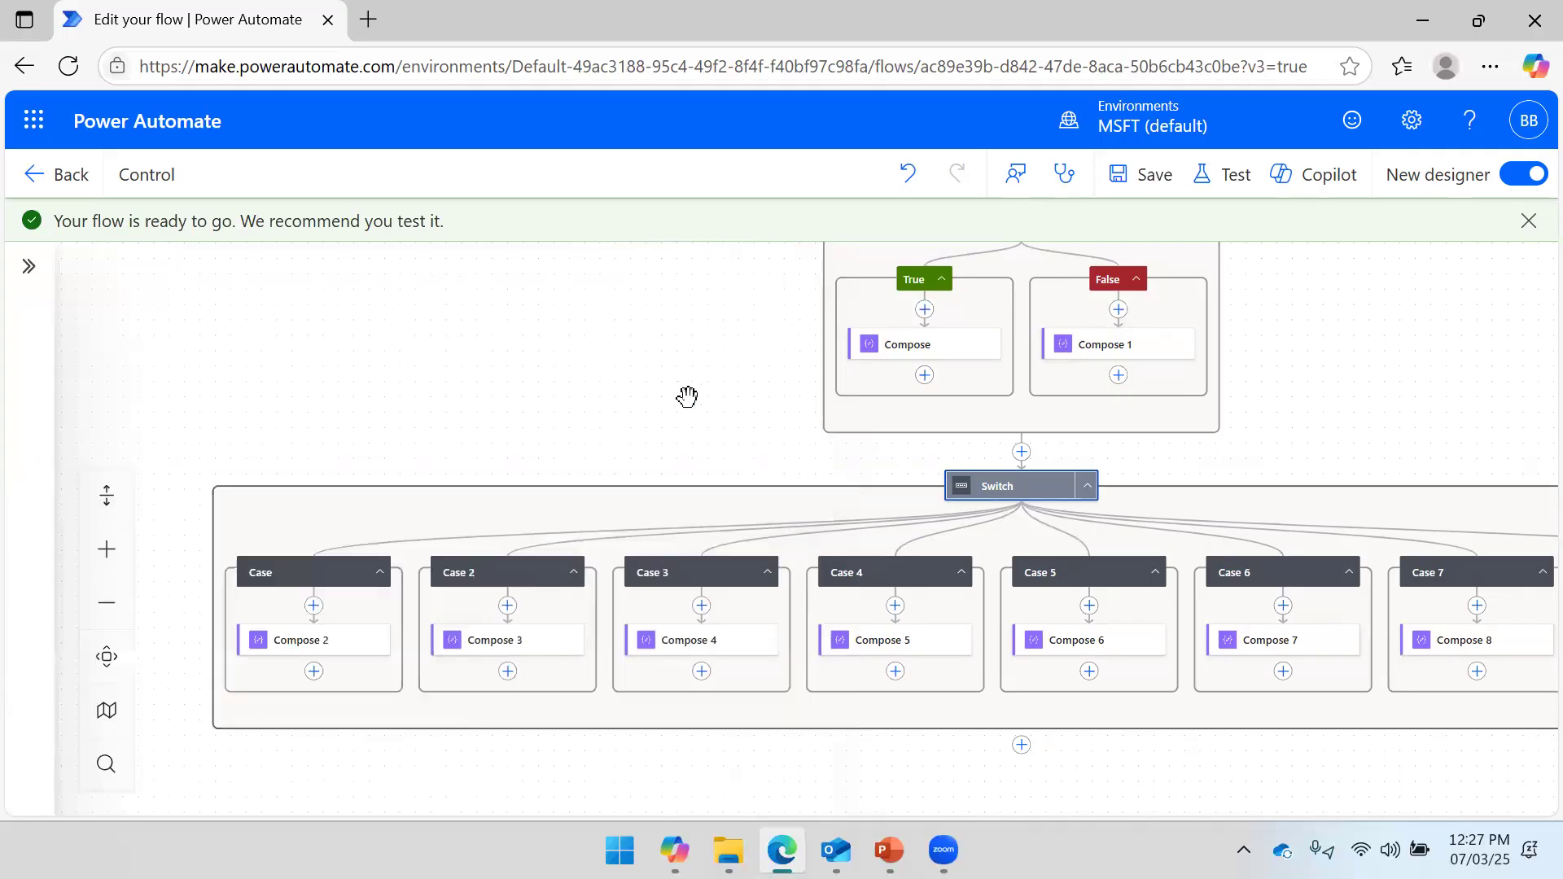
pyautogui.moveTo(608, 383); pyautogui.dragTo(444, 284)
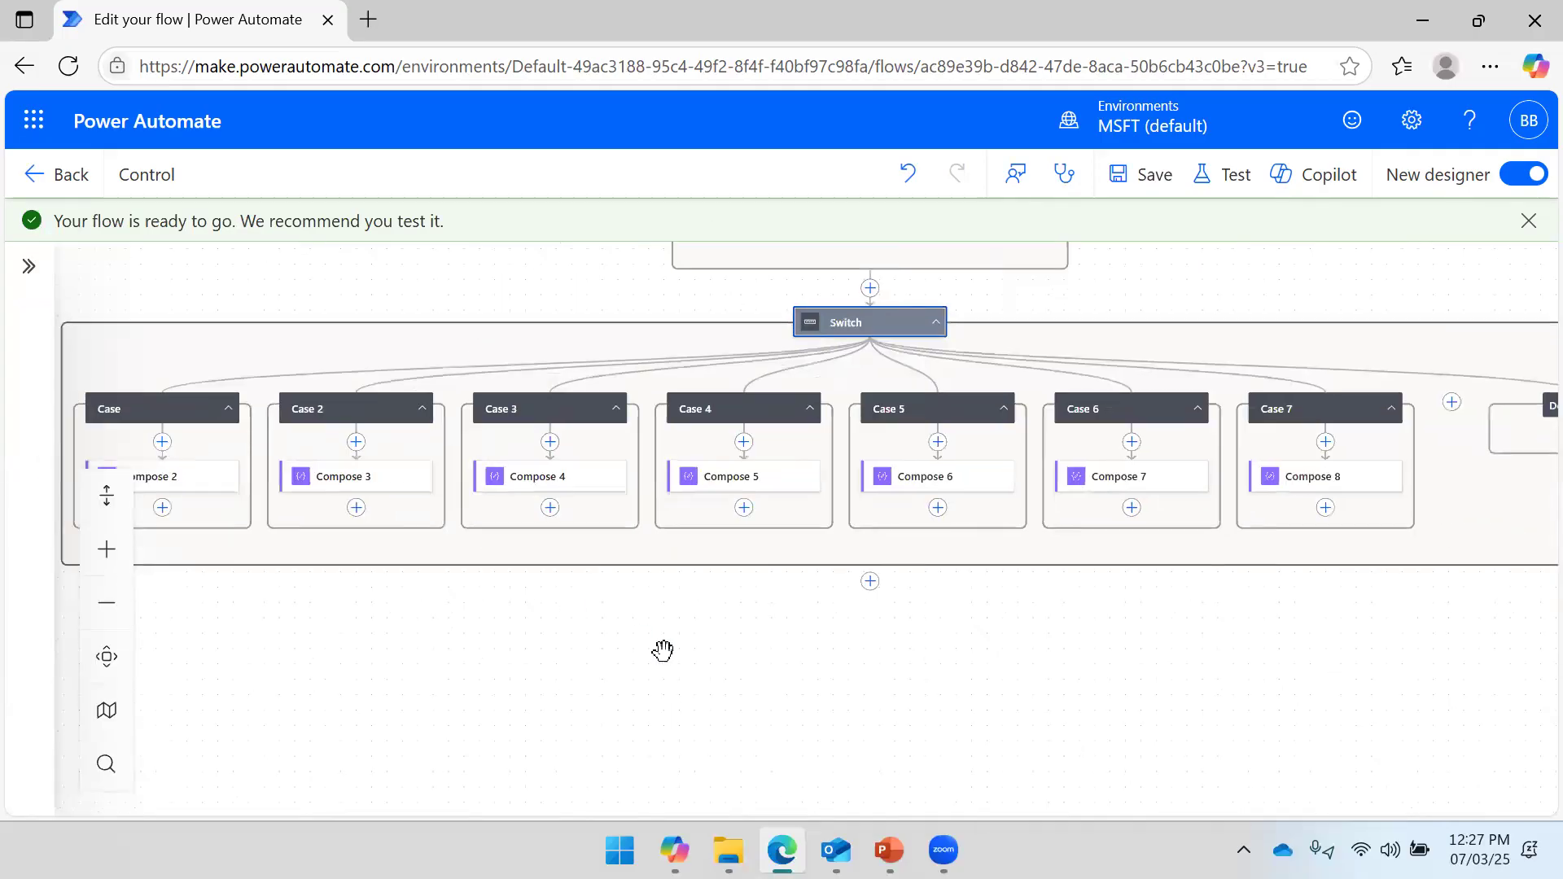
pyautogui.scroll(-2, 689, 665)
pyautogui.scroll(4, 689, 665)
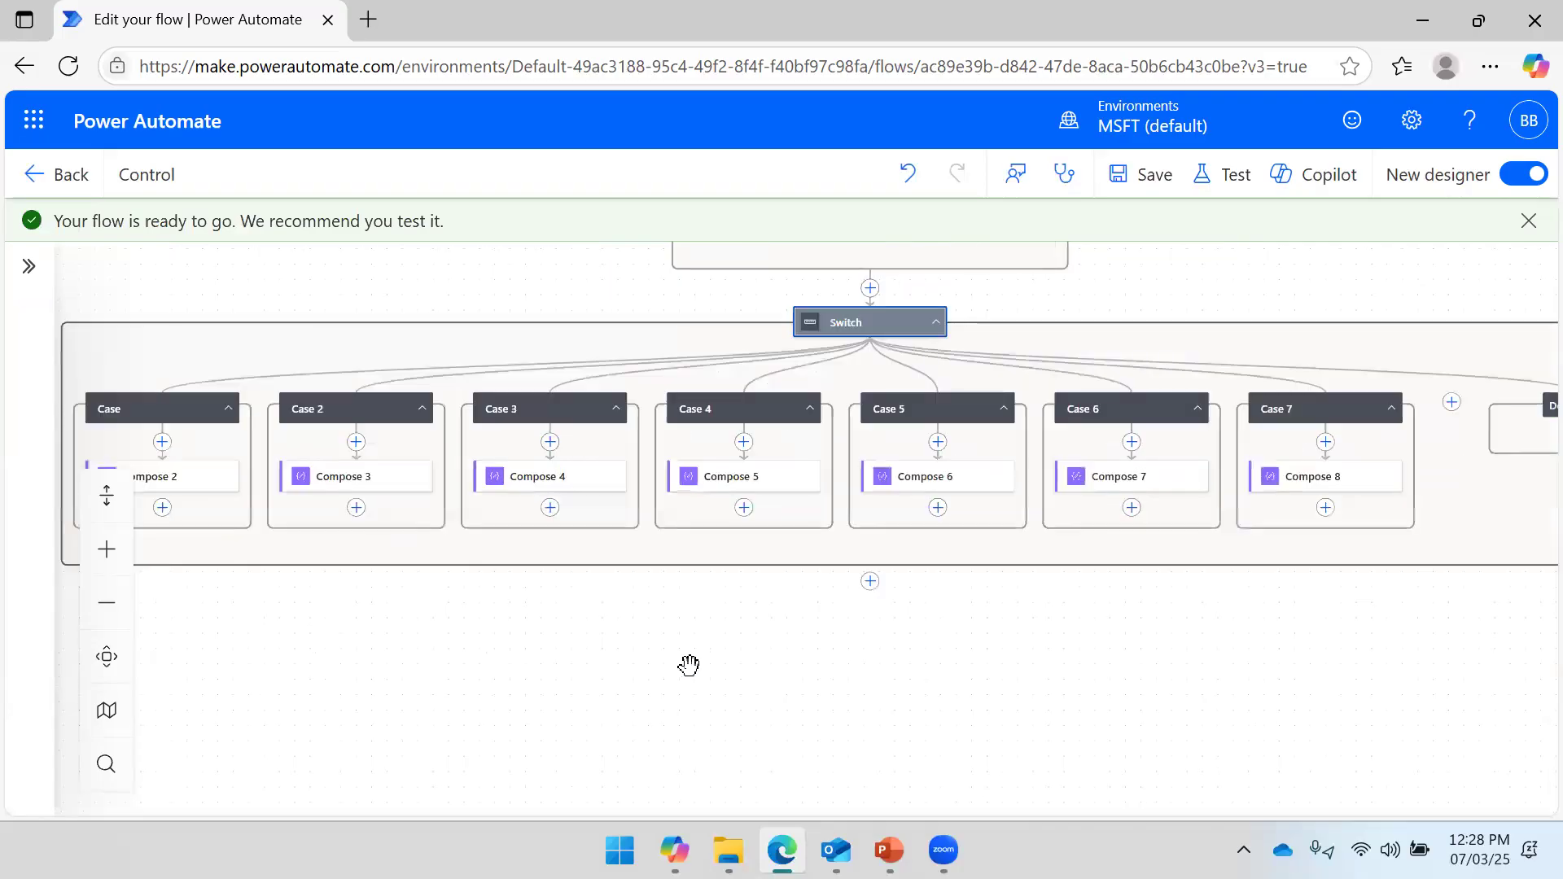
pyautogui.scroll(-4, 847, 723)
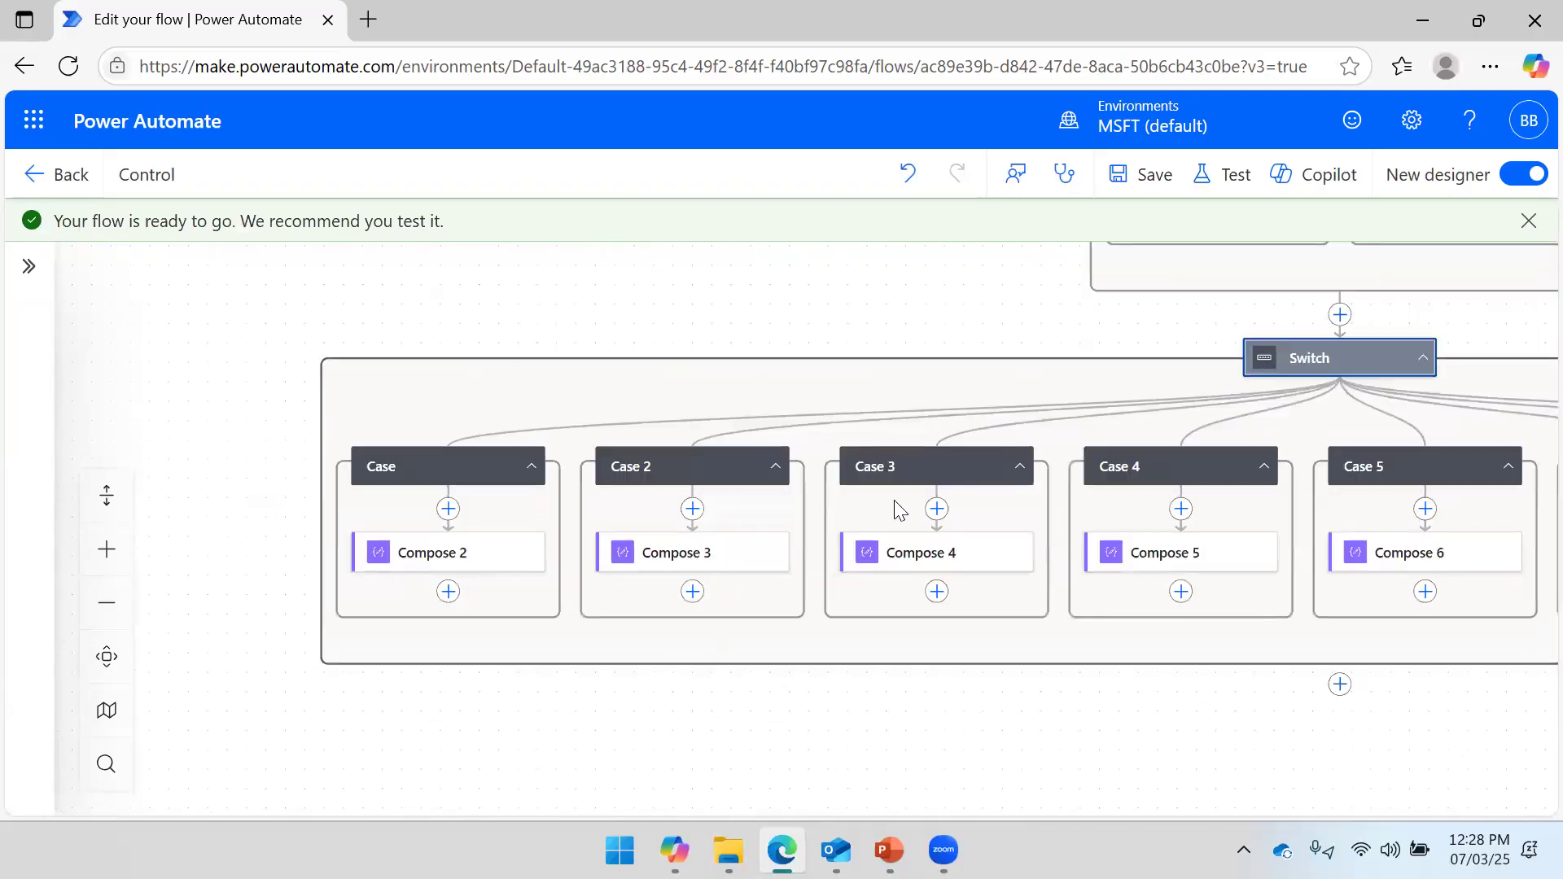
pyautogui.scroll(-4, 698, 251)
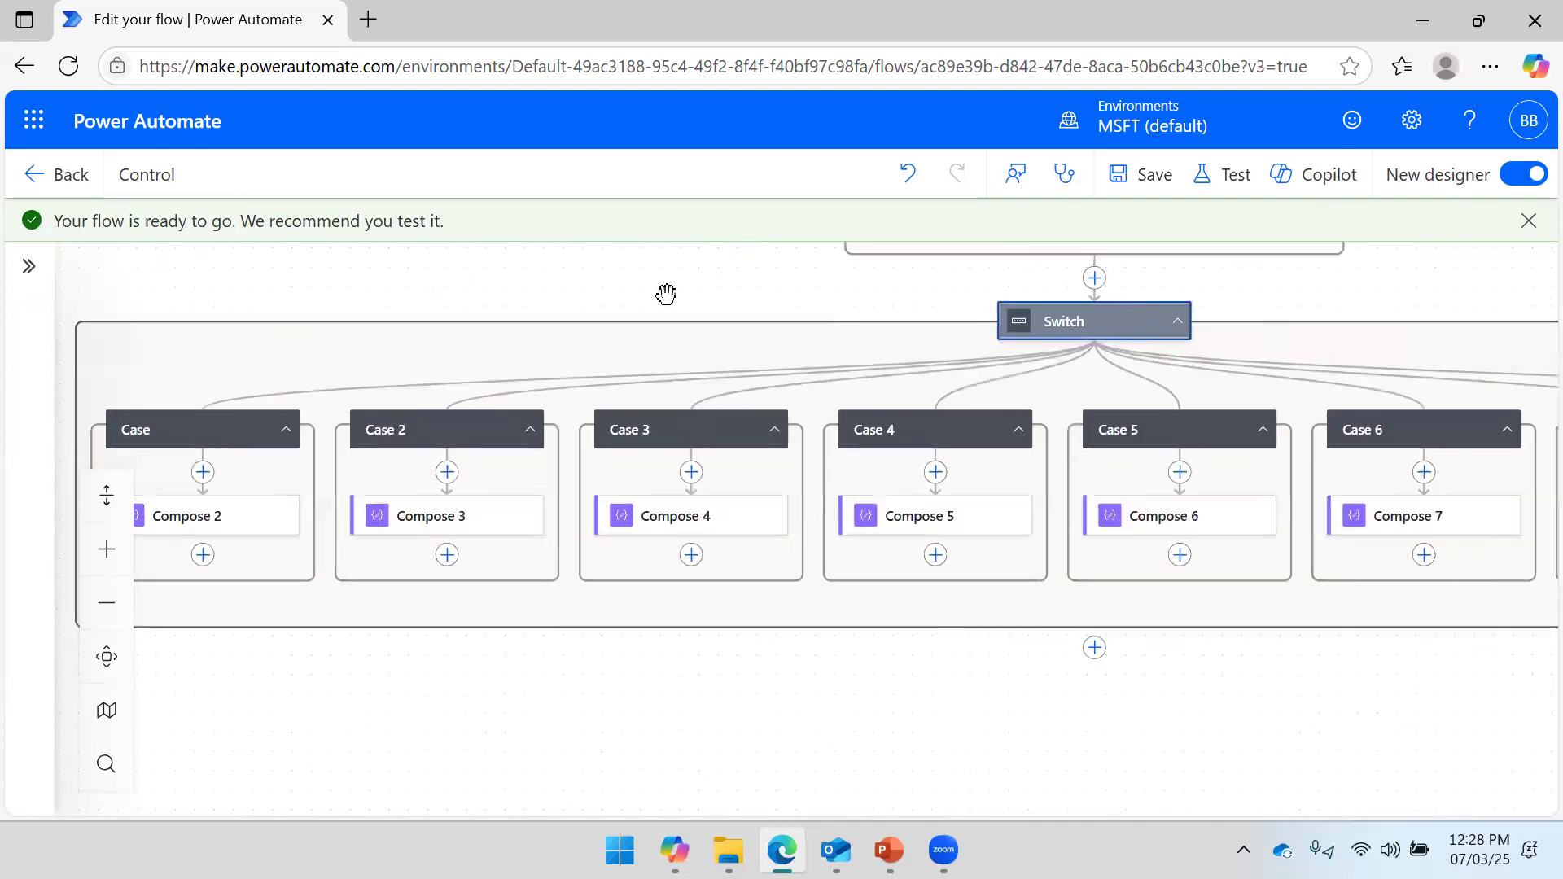
pyautogui.moveTo(1266, 647); pyautogui.dragTo(1197, 624)
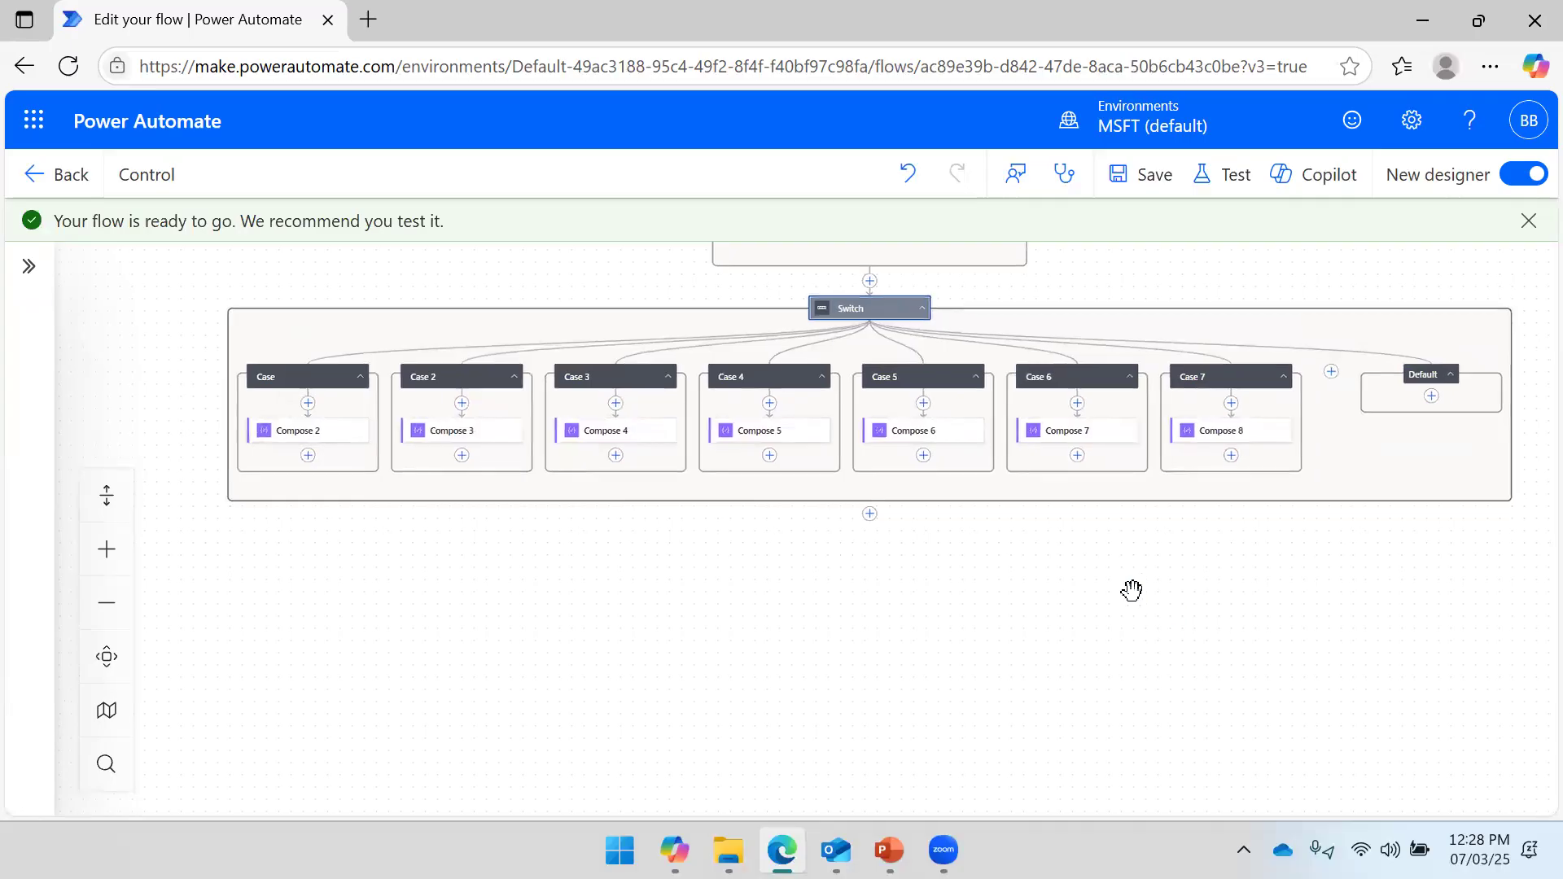
# Replace the Switch's On value with the expression variables('Day Num')[0] and save the flow.
pyautogui.click(876, 306)
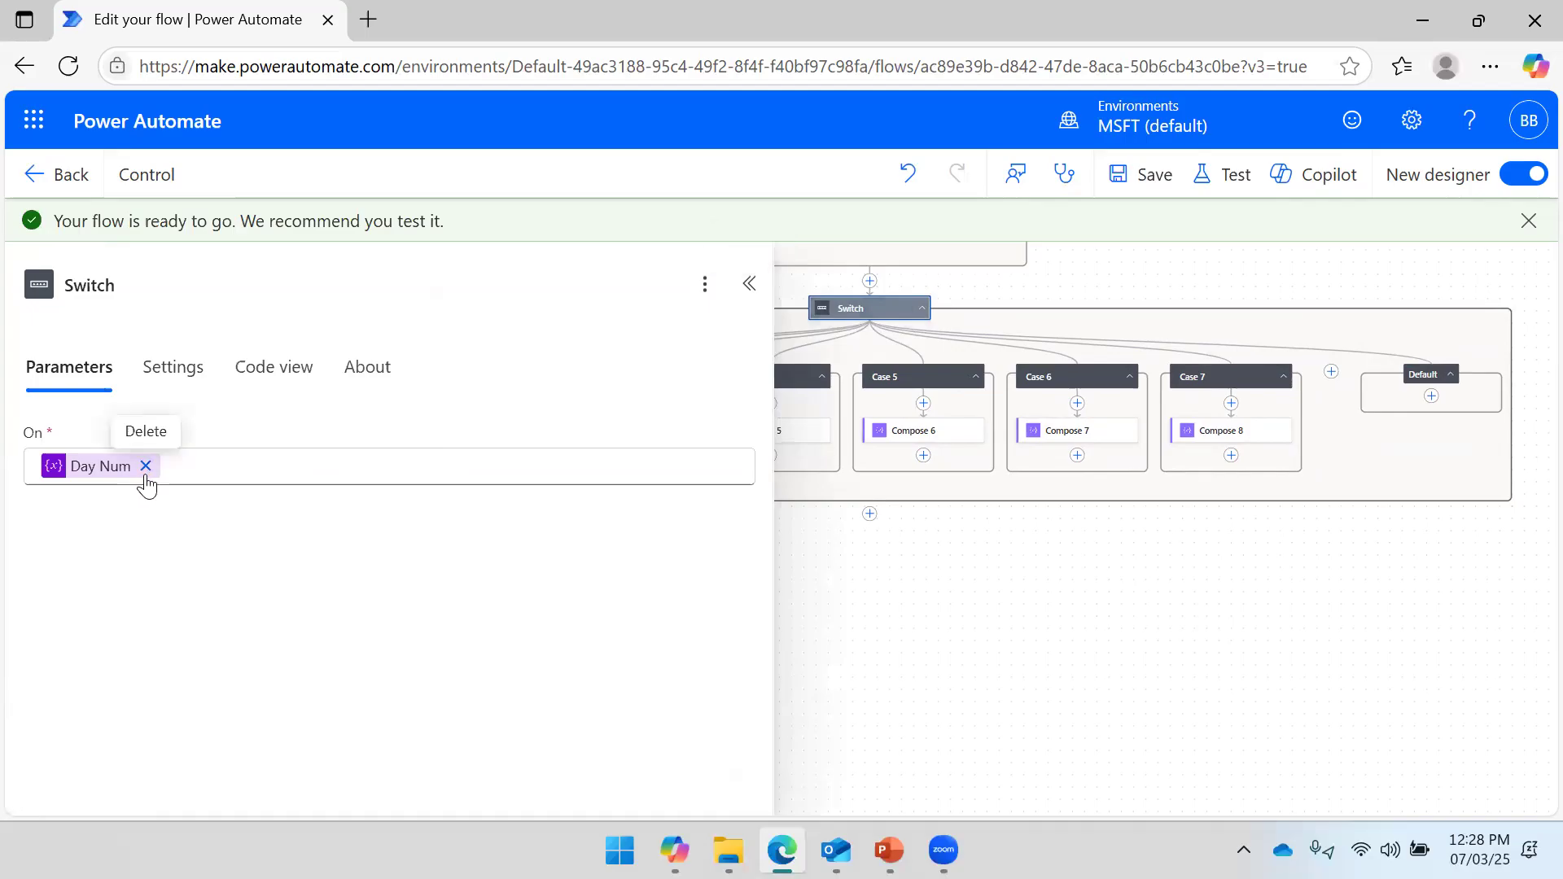
pyautogui.click(146, 467)
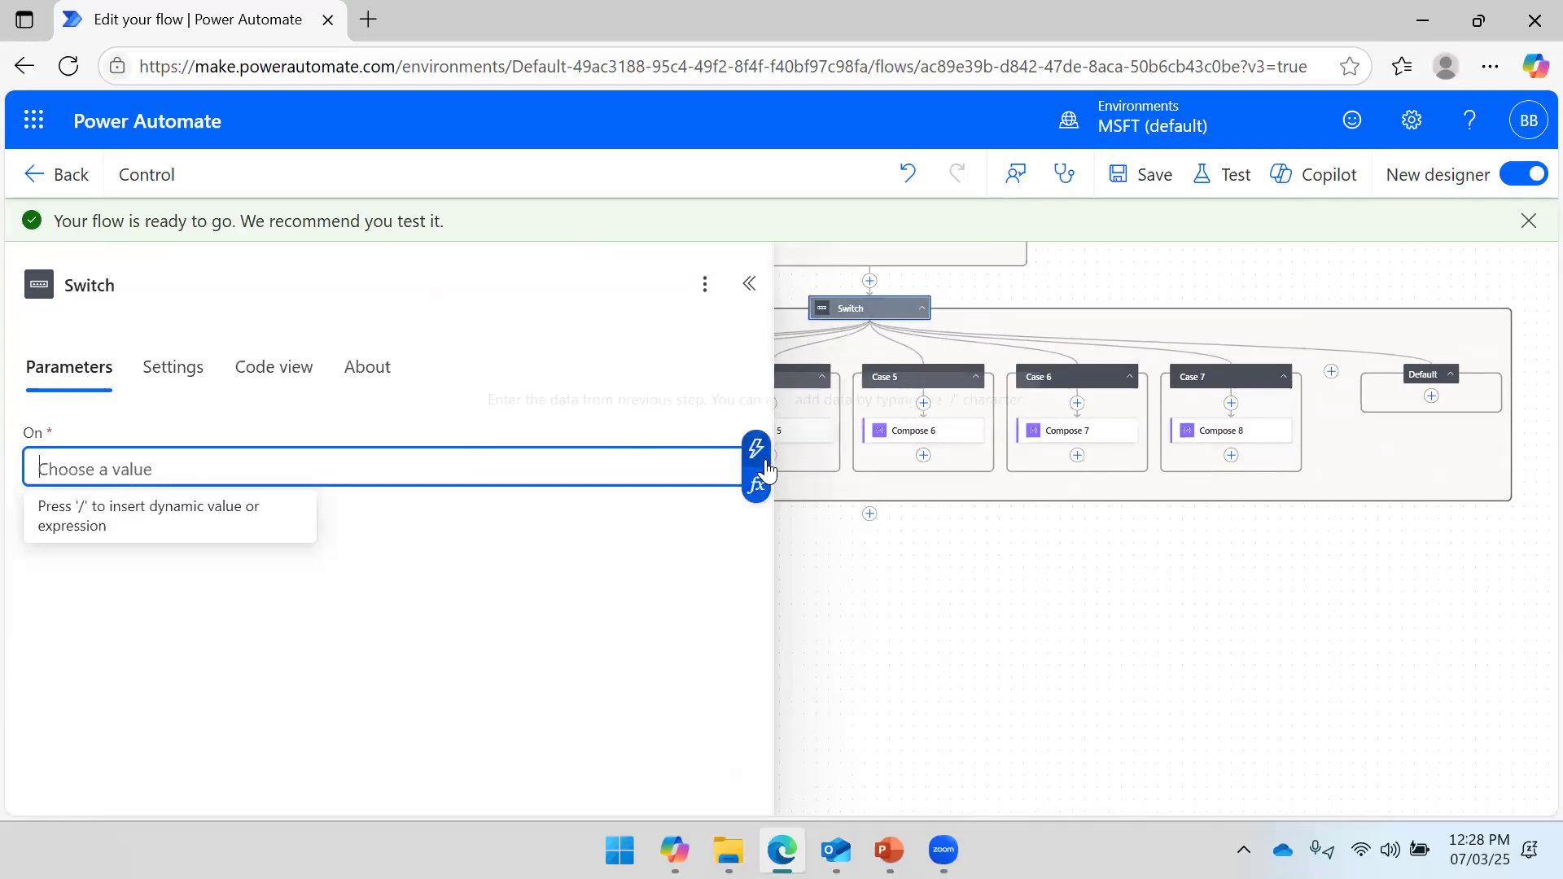
pyautogui.click(765, 459)
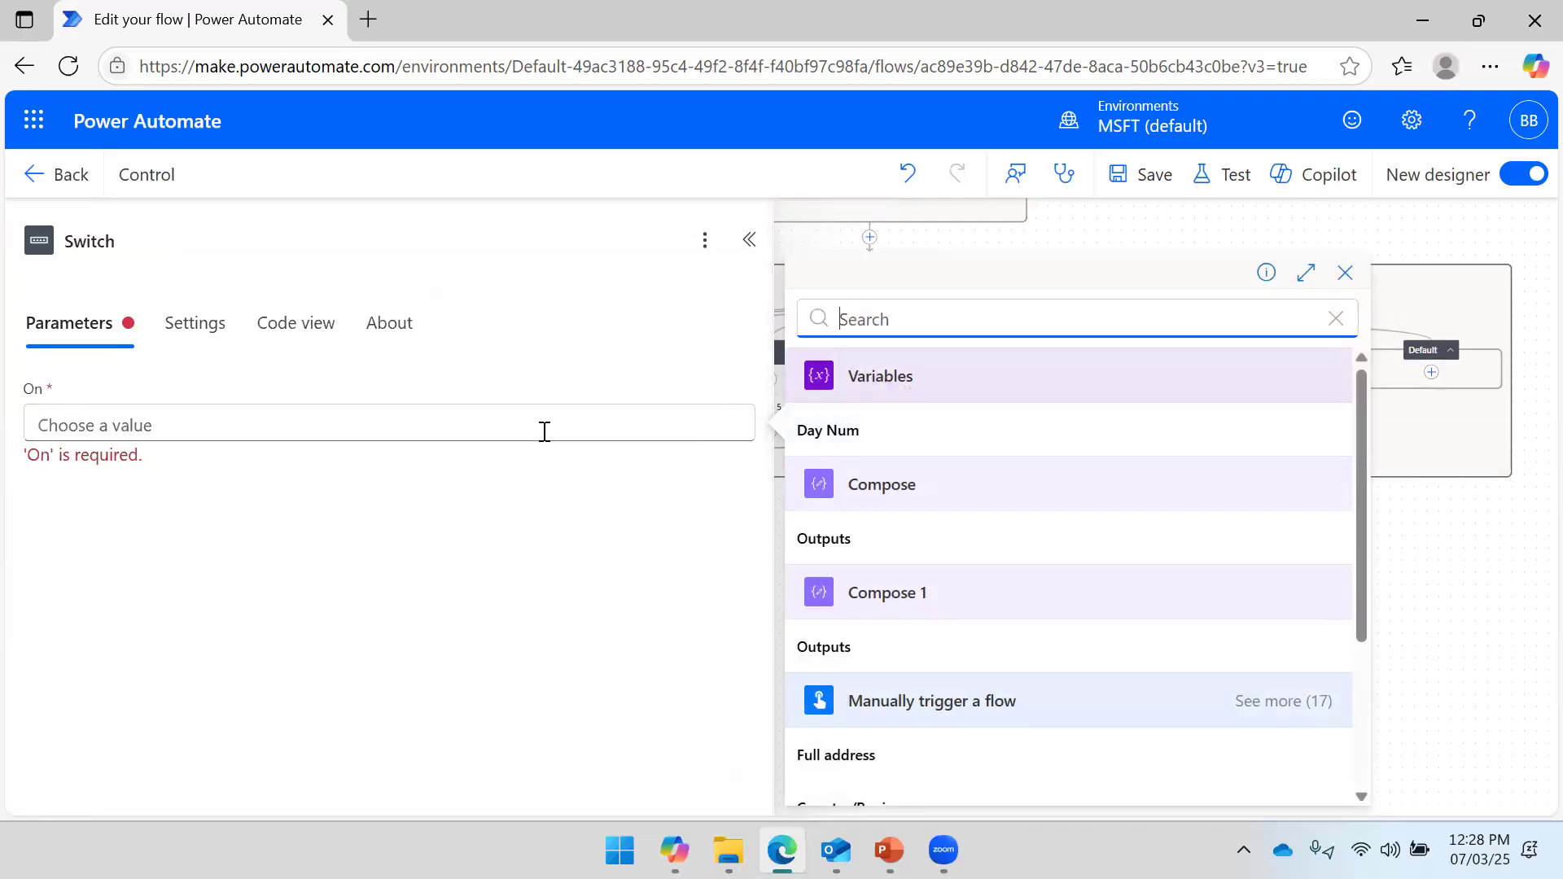
pyautogui.click(543, 431)
pyautogui.click(757, 440)
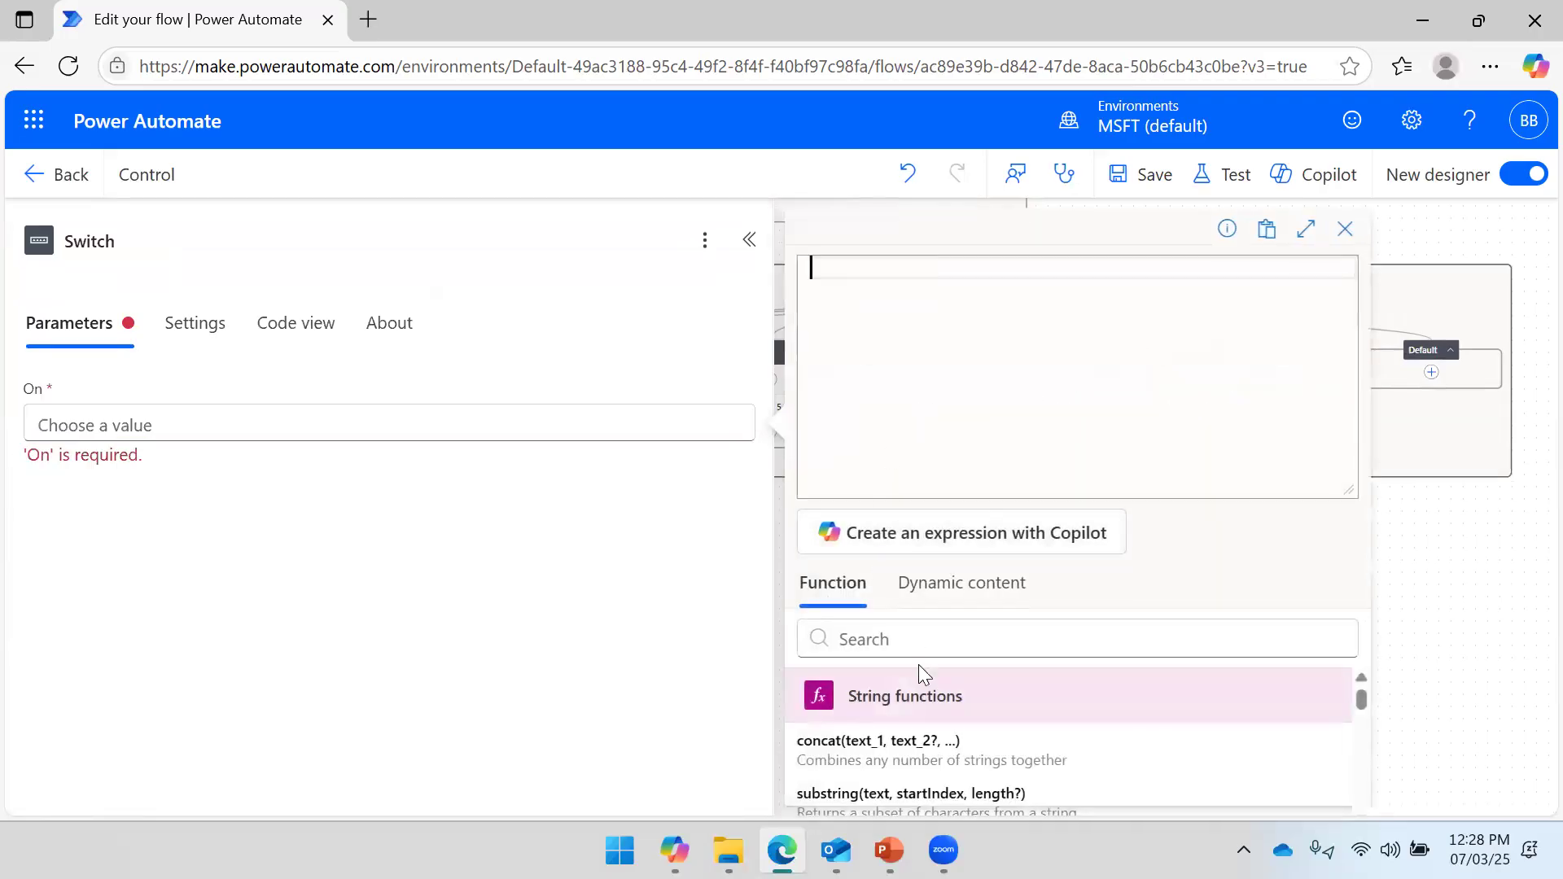
pyautogui.click(961, 587)
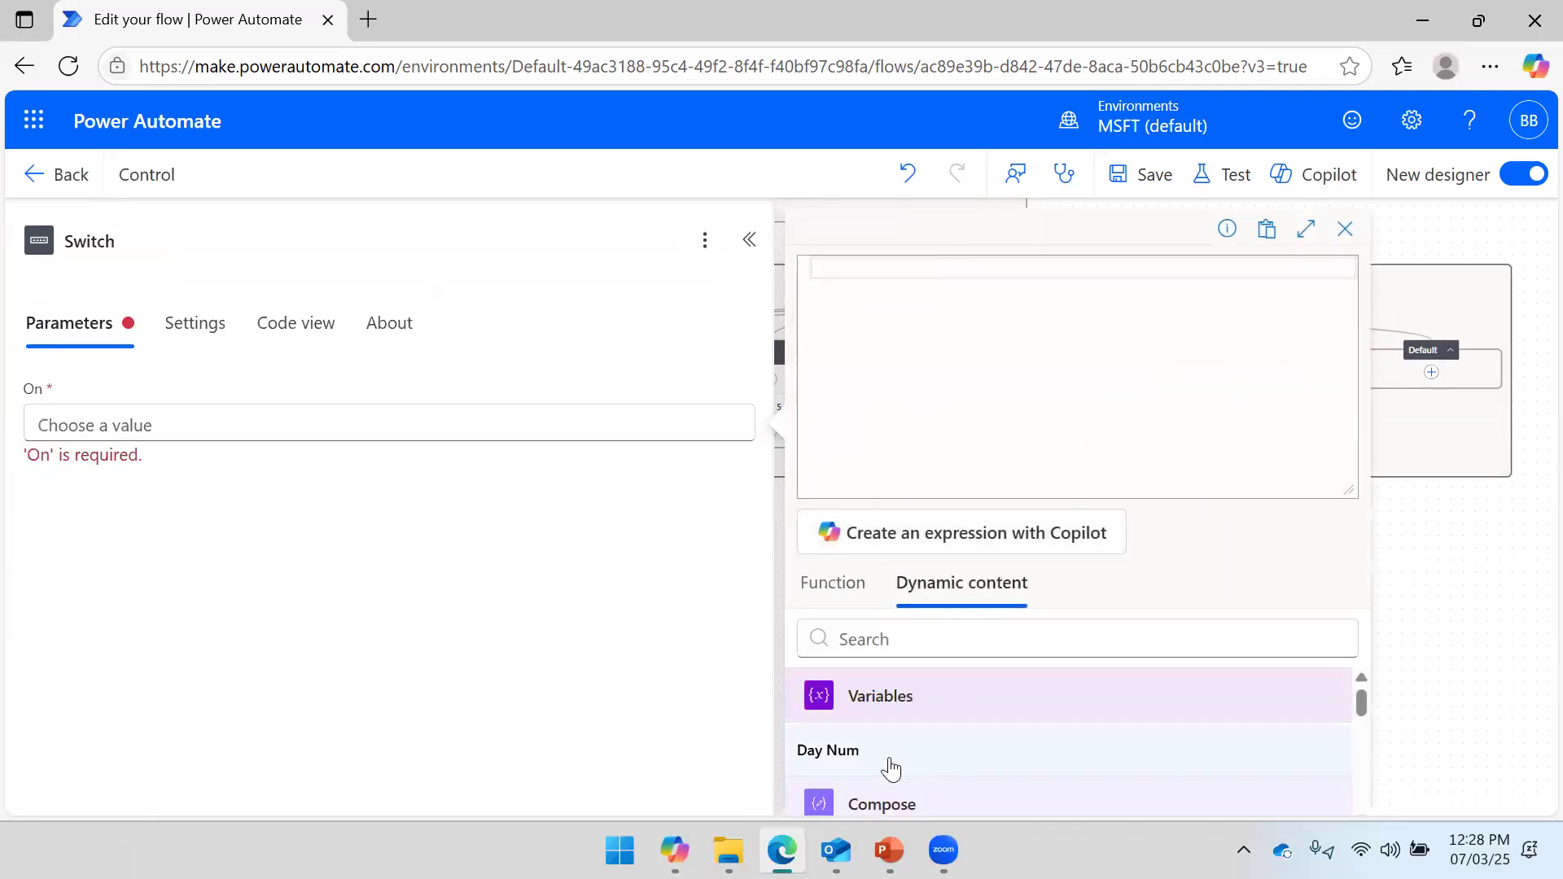
pyautogui.click(890, 756)
pyautogui.write('[')
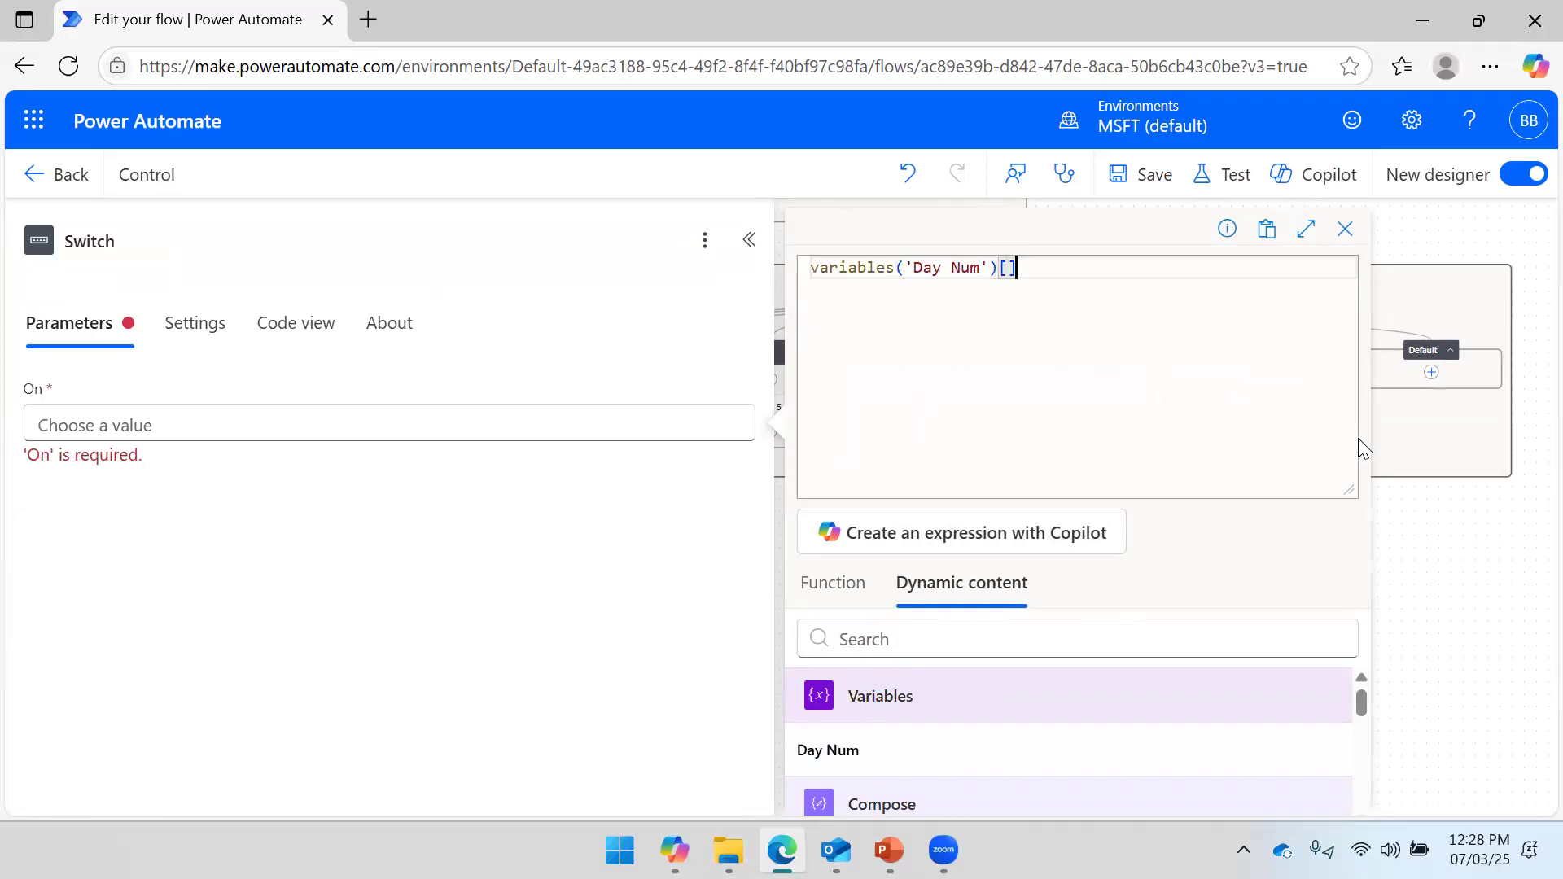
pyautogui.write('0')
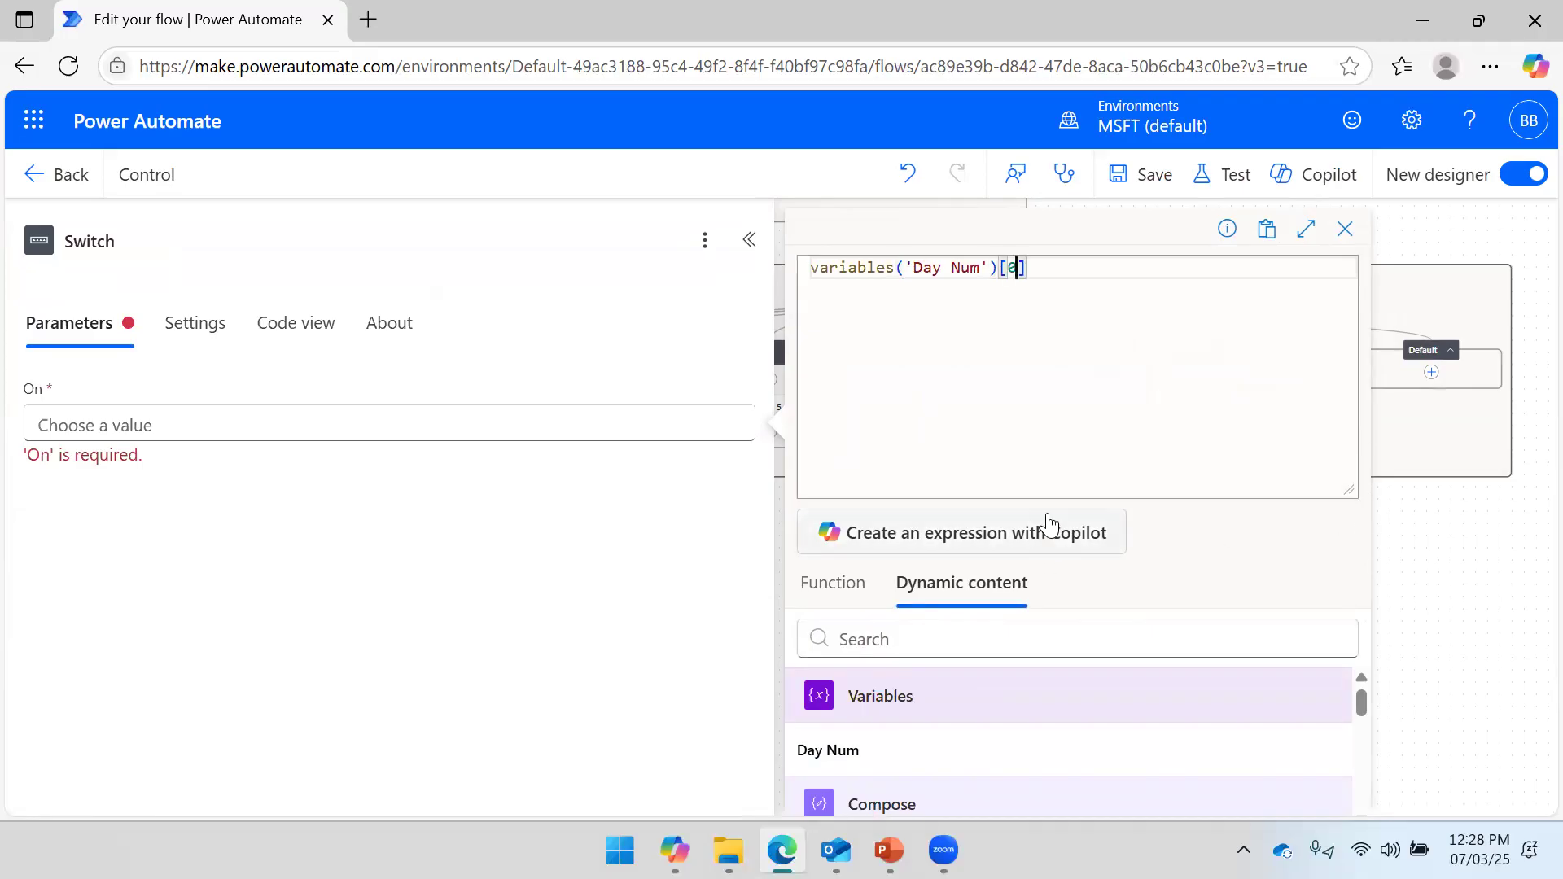
pyautogui.moveTo(1343, 492); pyautogui.dragTo(1298, 300)
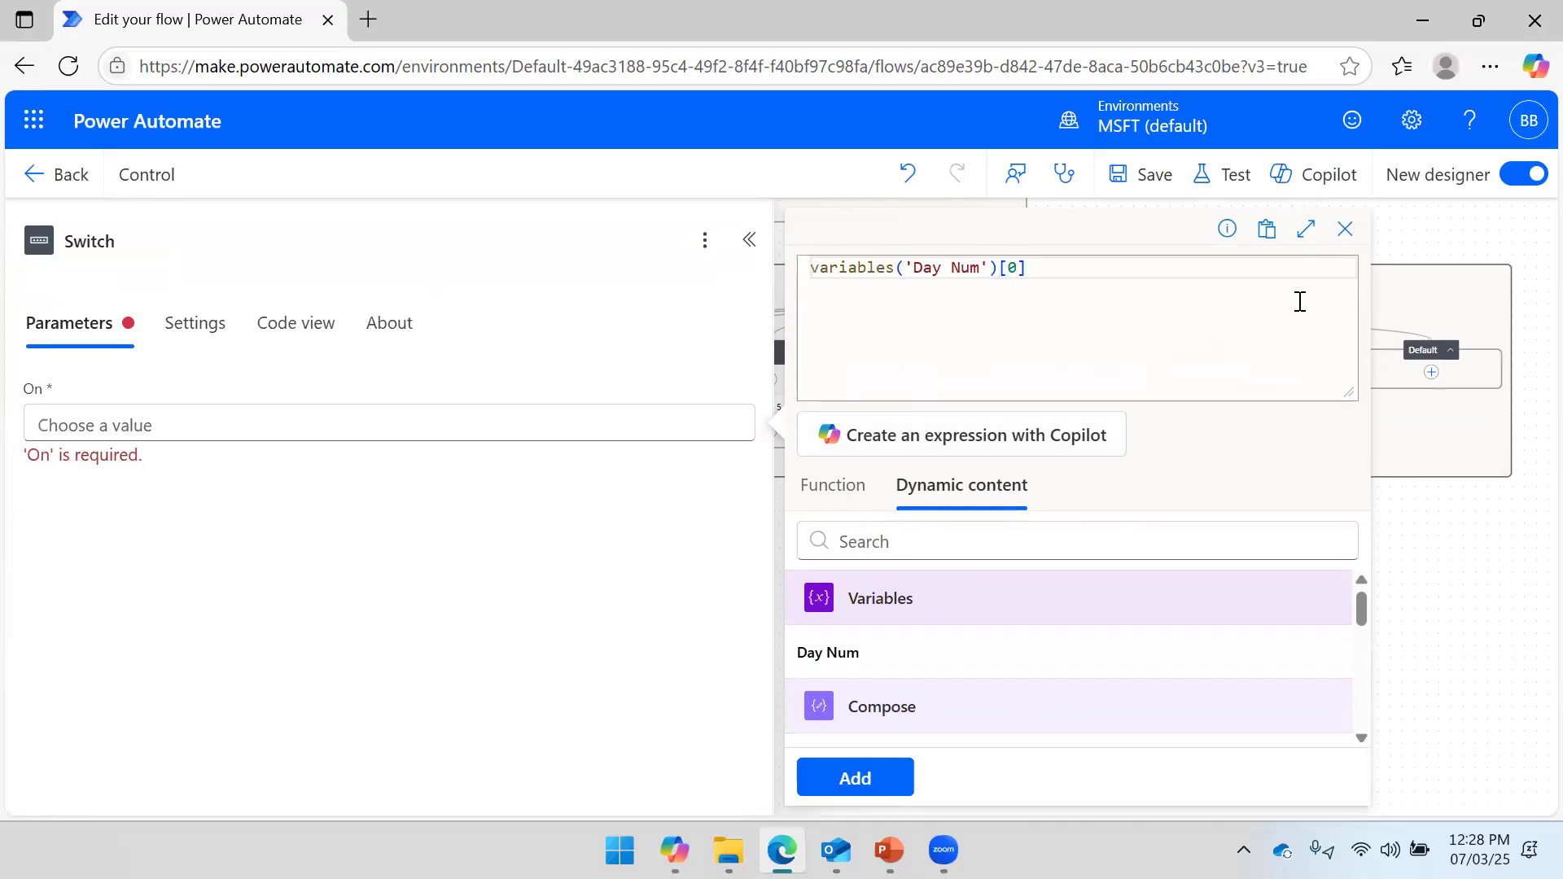
pyautogui.click(855, 774)
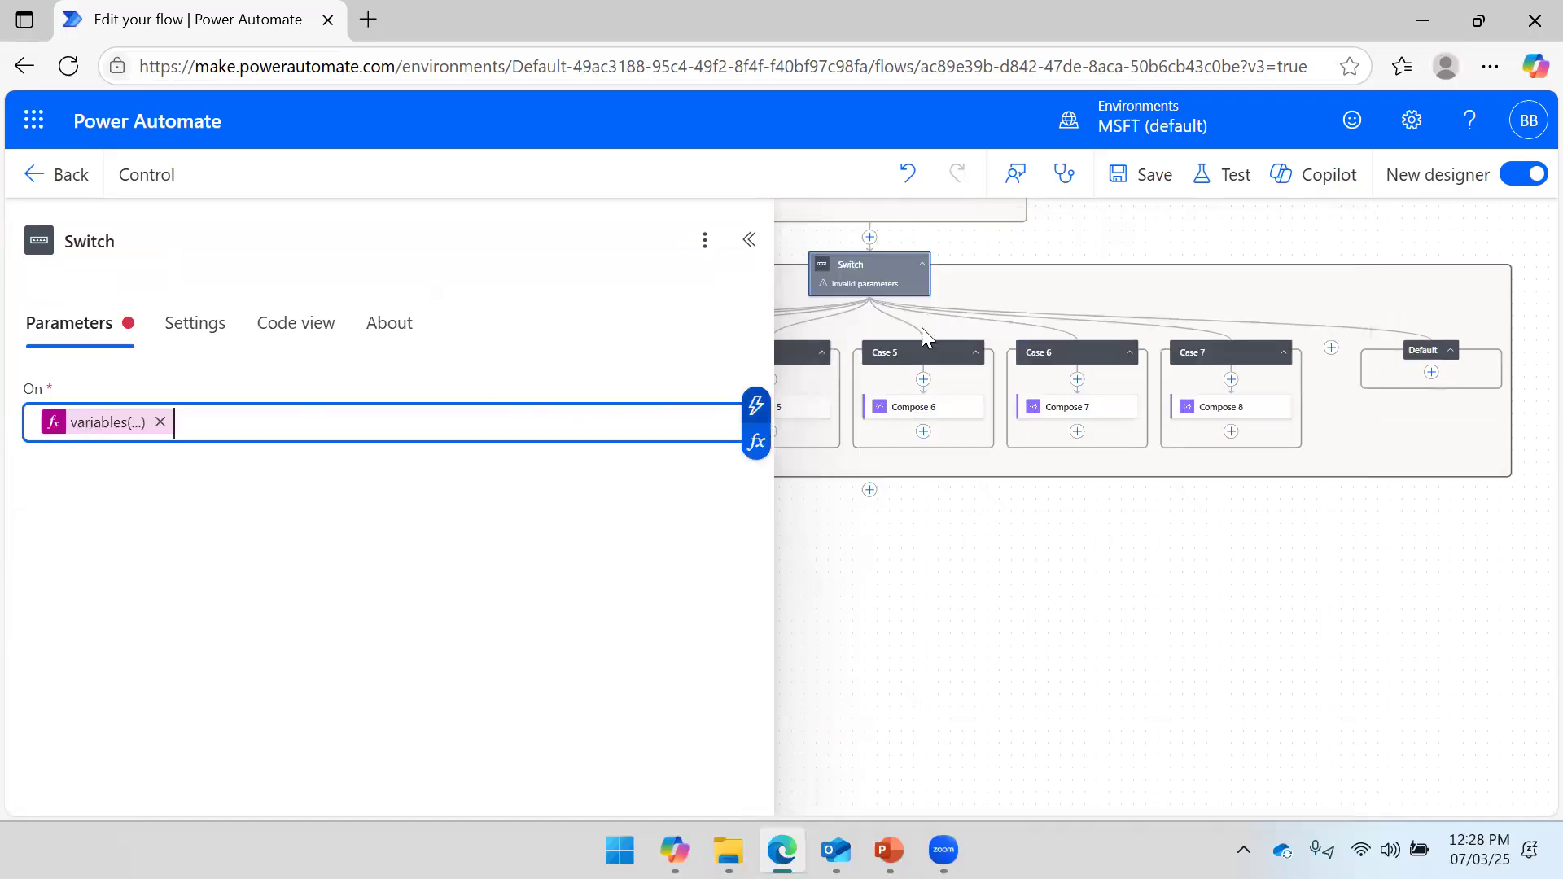
pyautogui.click(1164, 179)
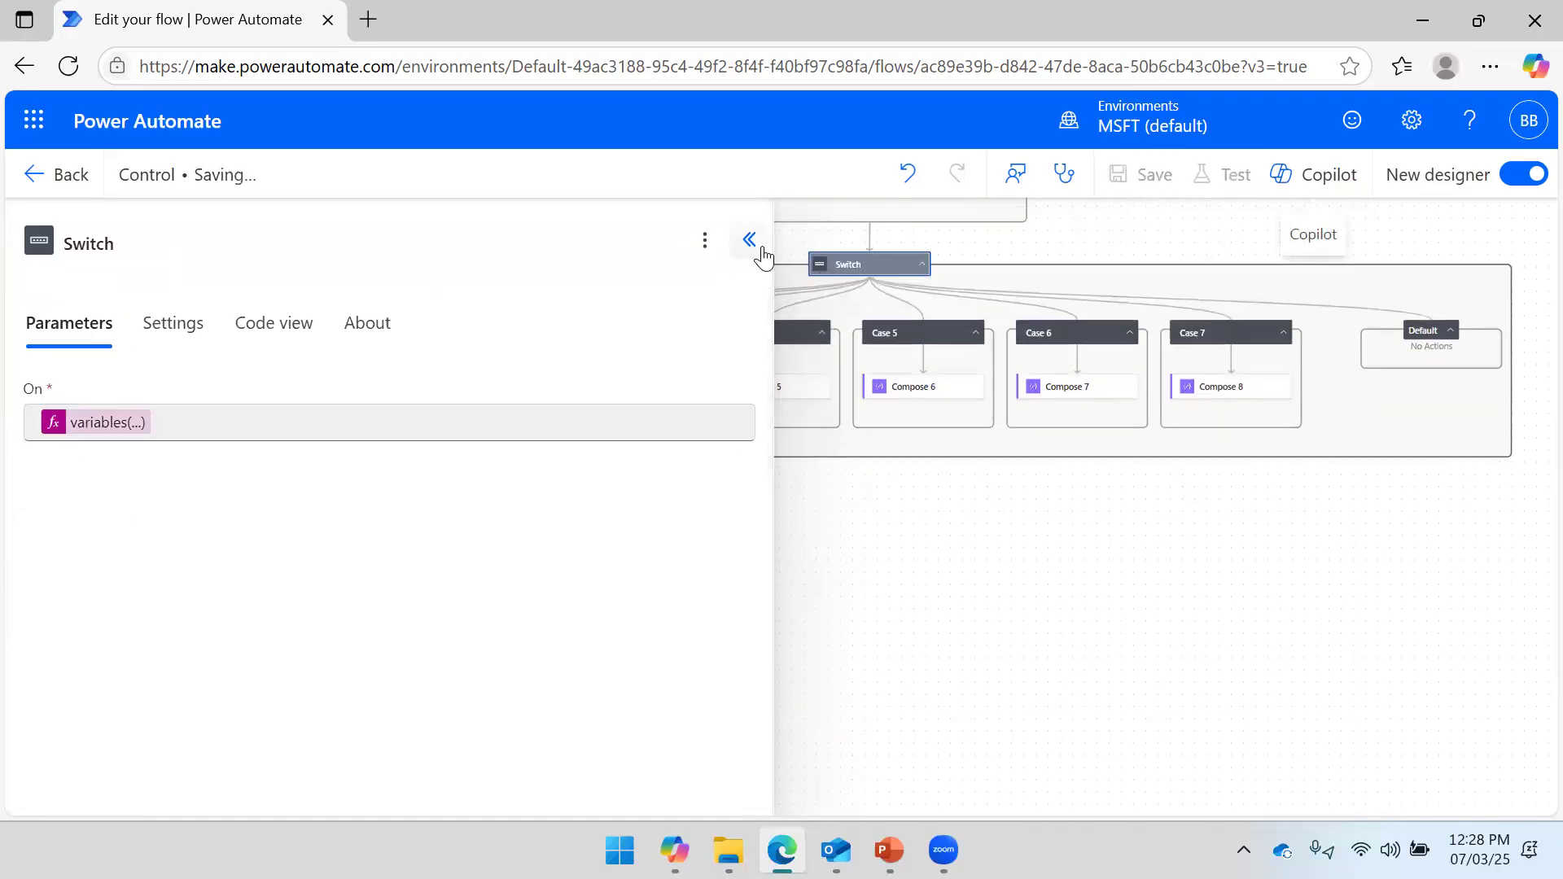
pyautogui.click(749, 239)
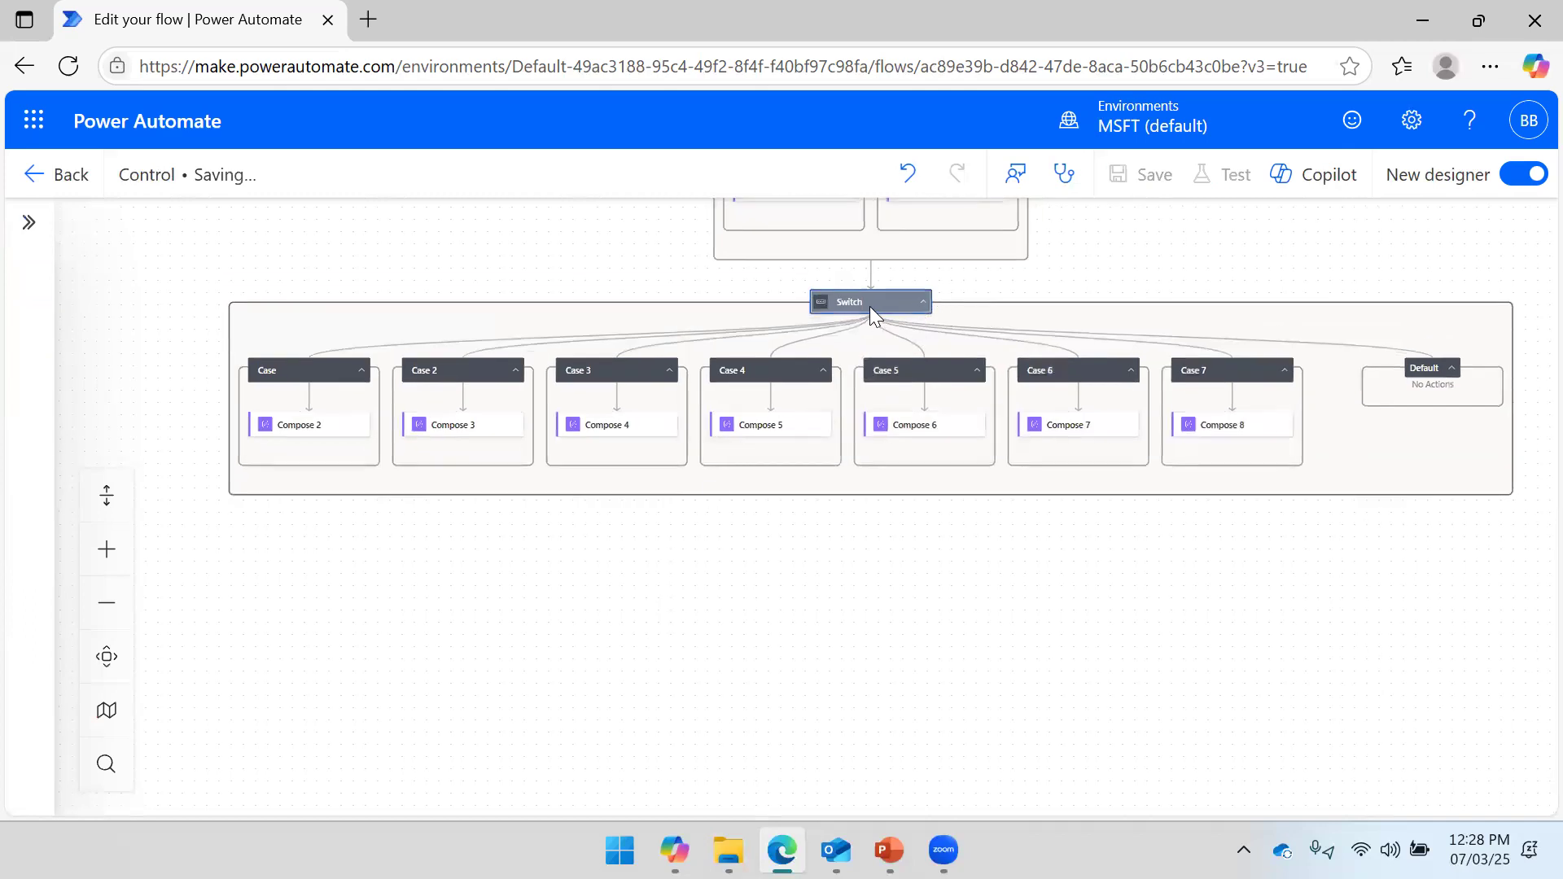
# Check the Switch's On expression and the Equals value of its first case.
pyautogui.click(855, 345)
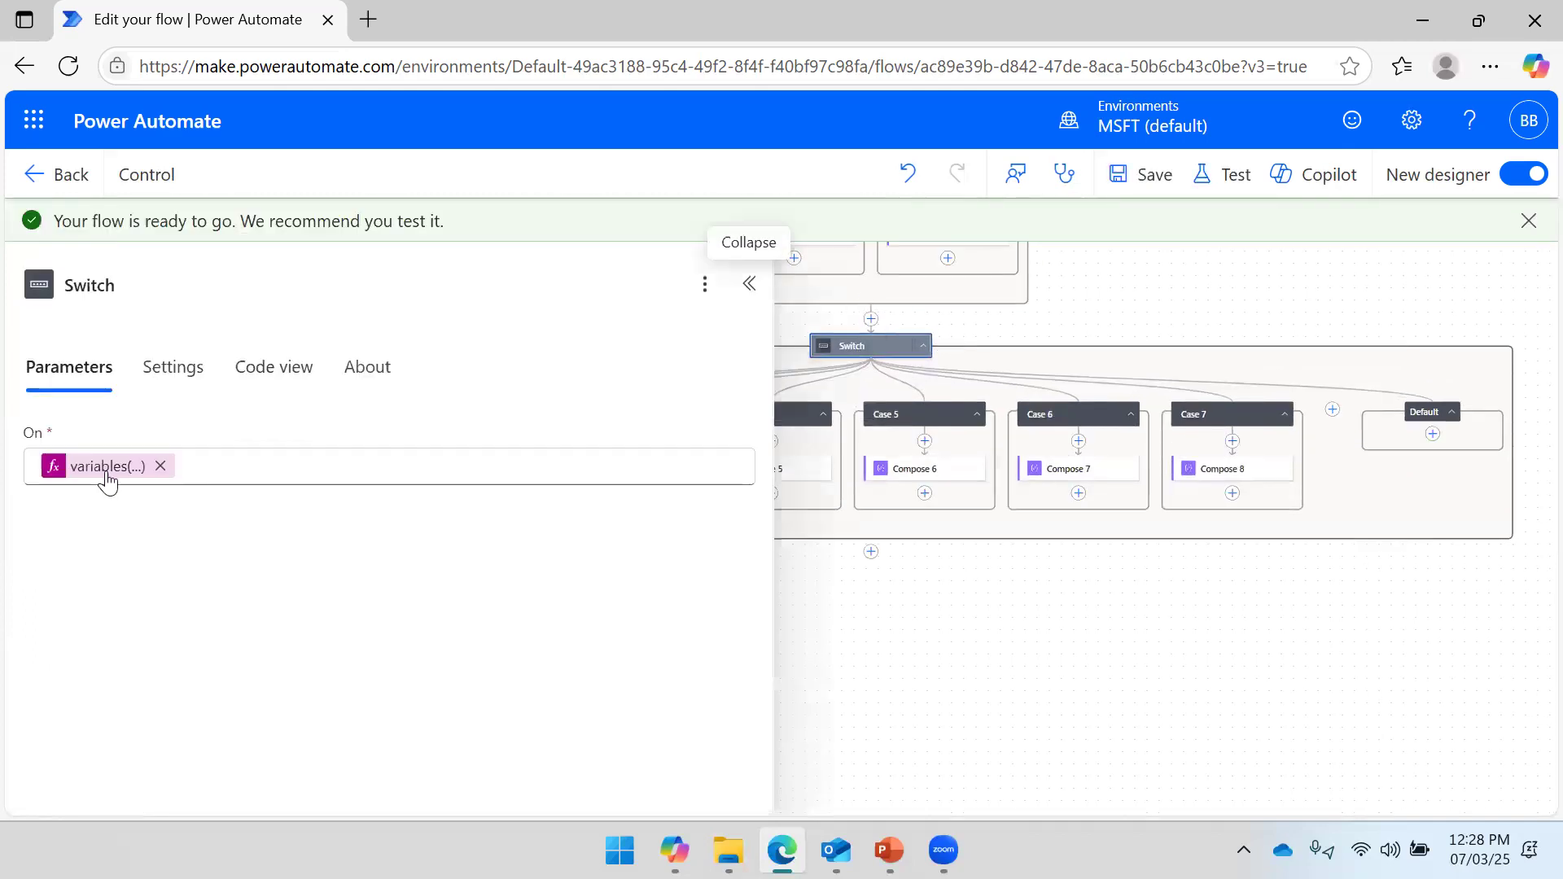
pyautogui.click(1092, 649)
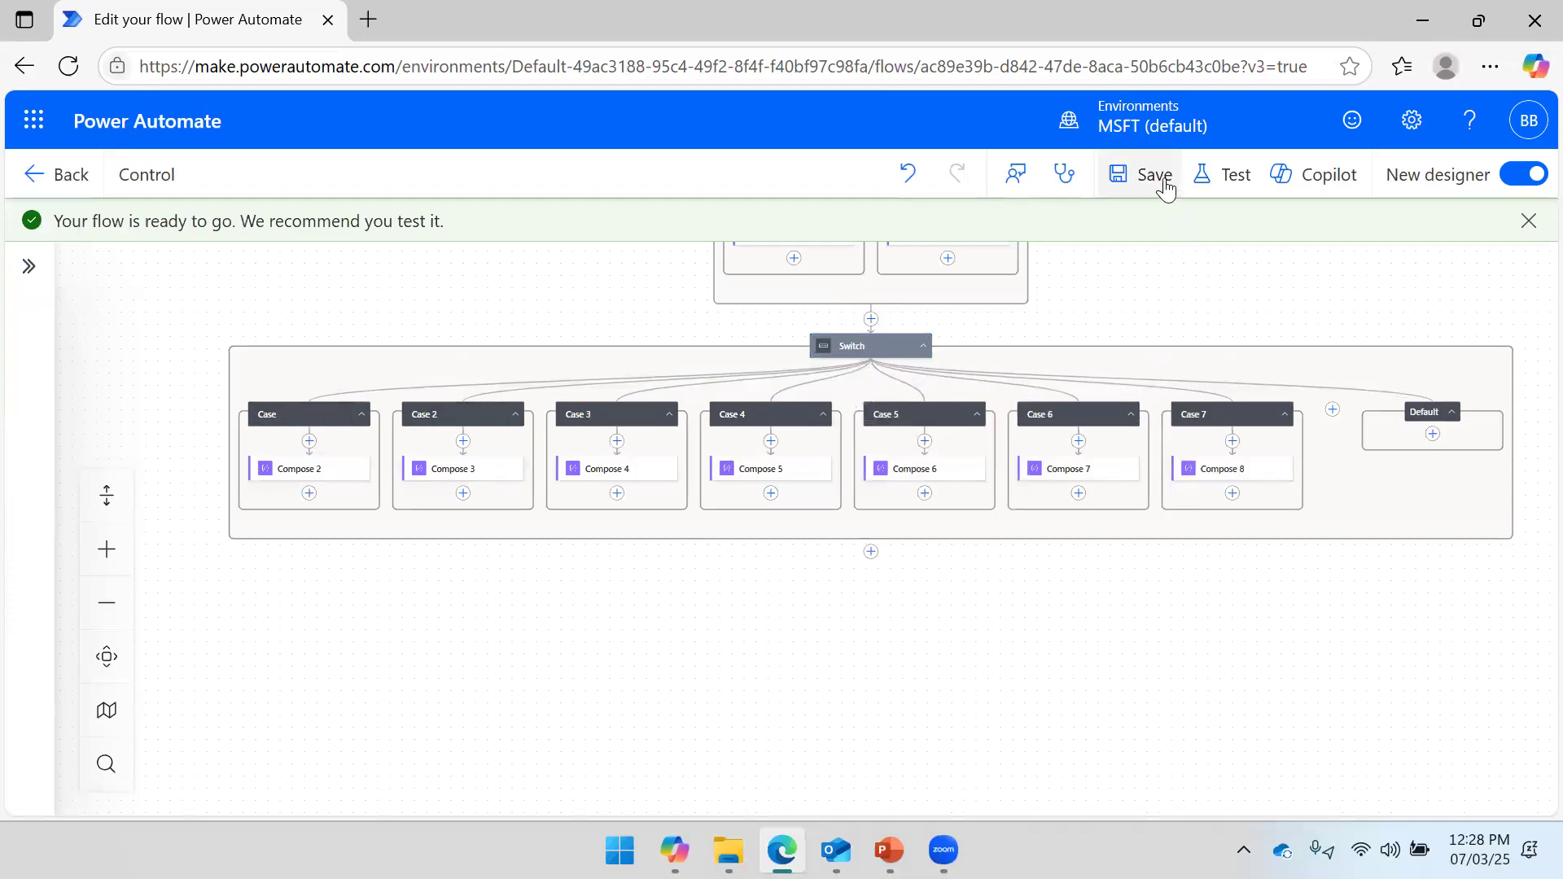
pyautogui.click(281, 417)
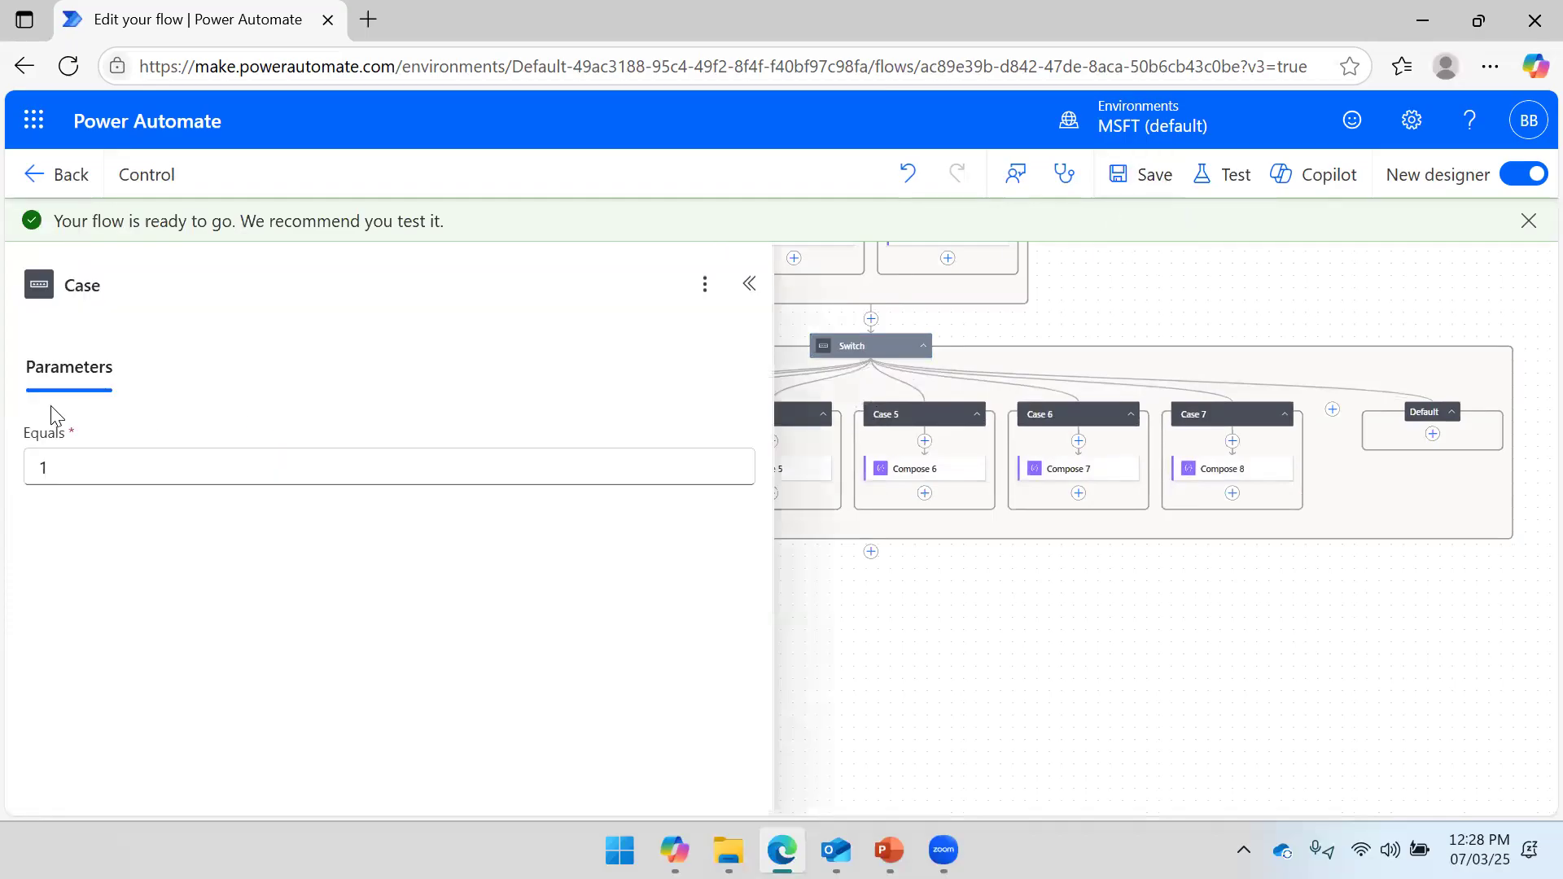
pyautogui.click(749, 283)
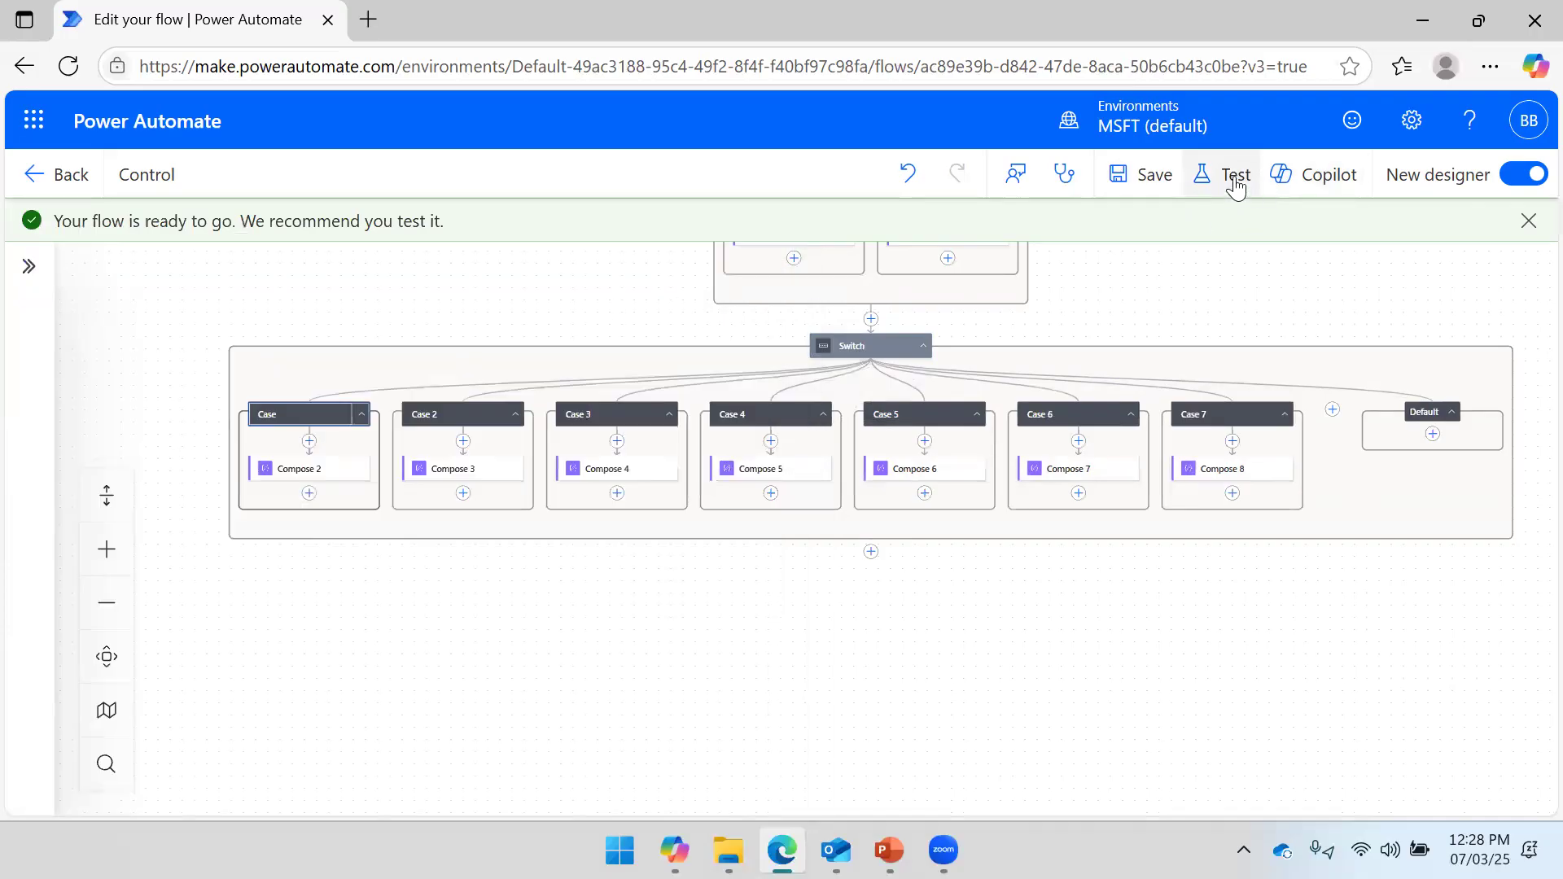
# Test the flow manually and run it.
pyautogui.click(1236, 181)
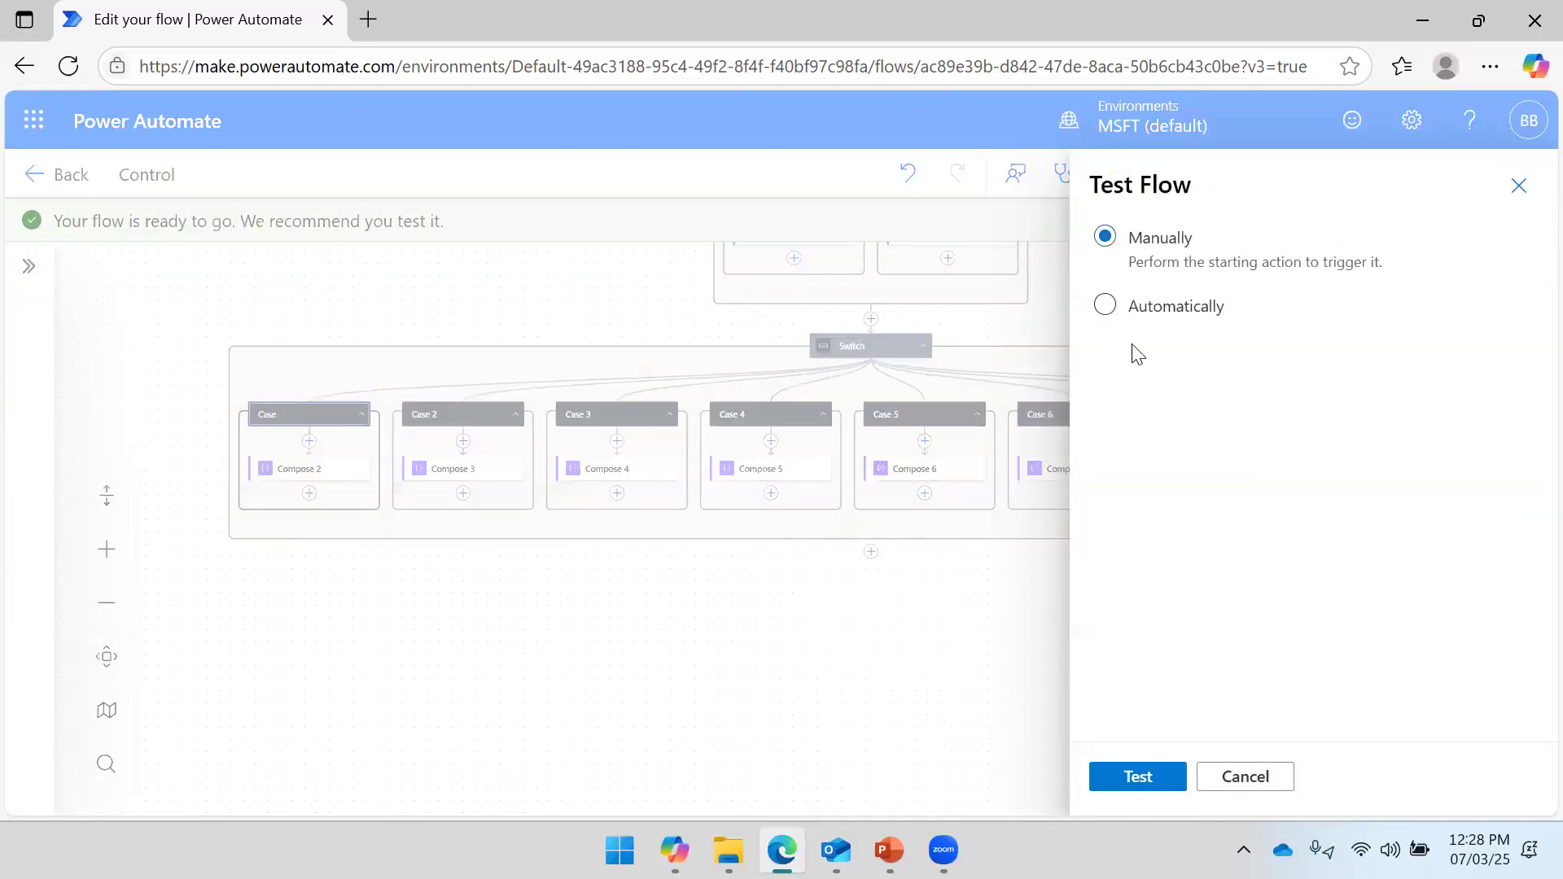
pyautogui.click(1159, 783)
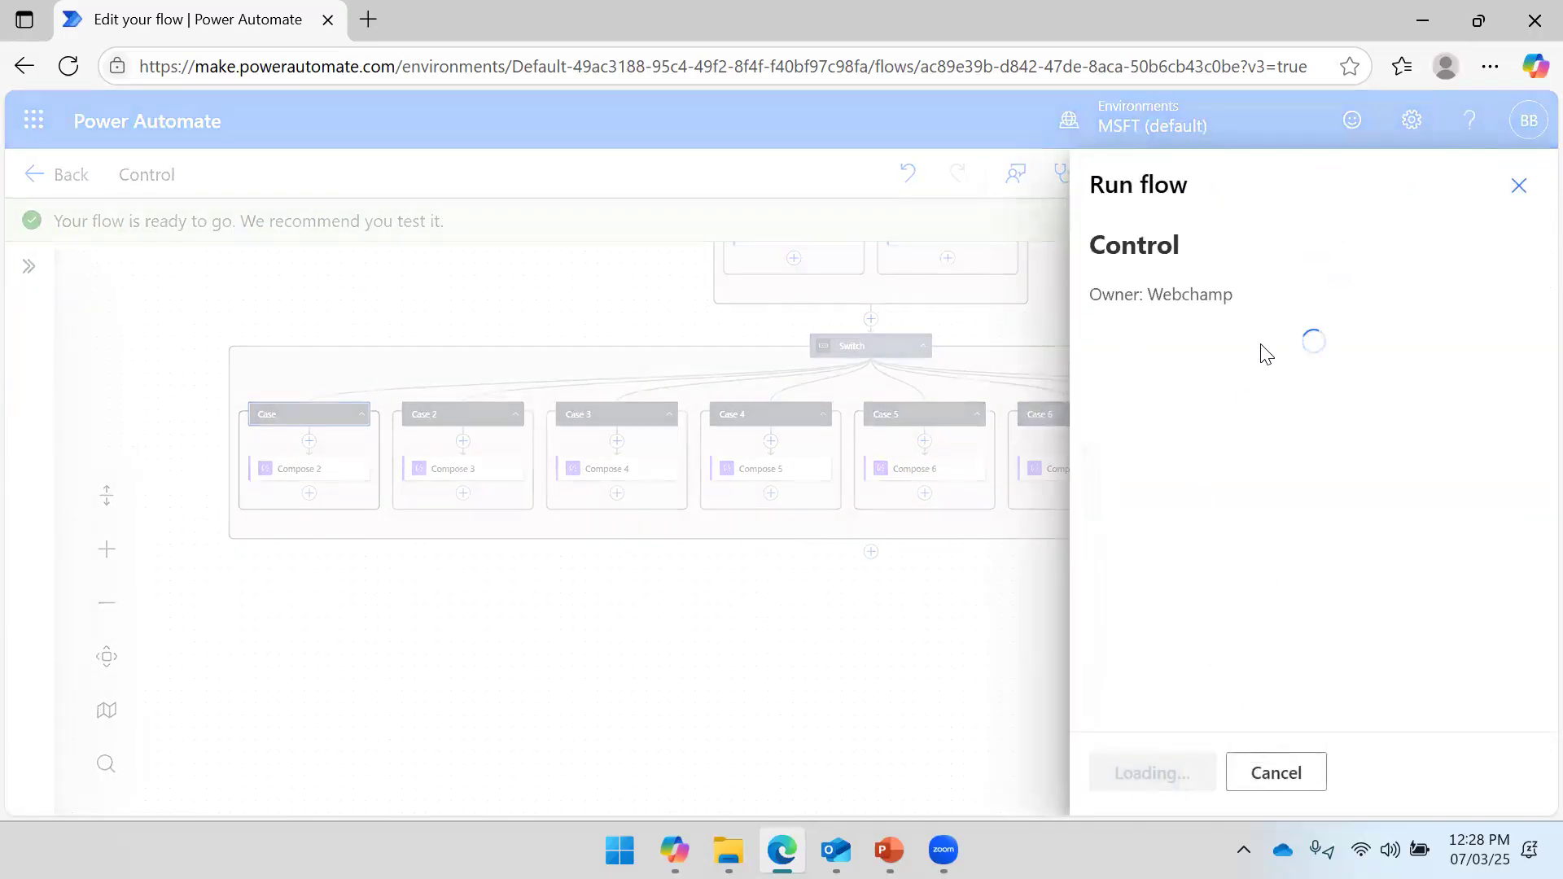
pyautogui.click(1140, 783)
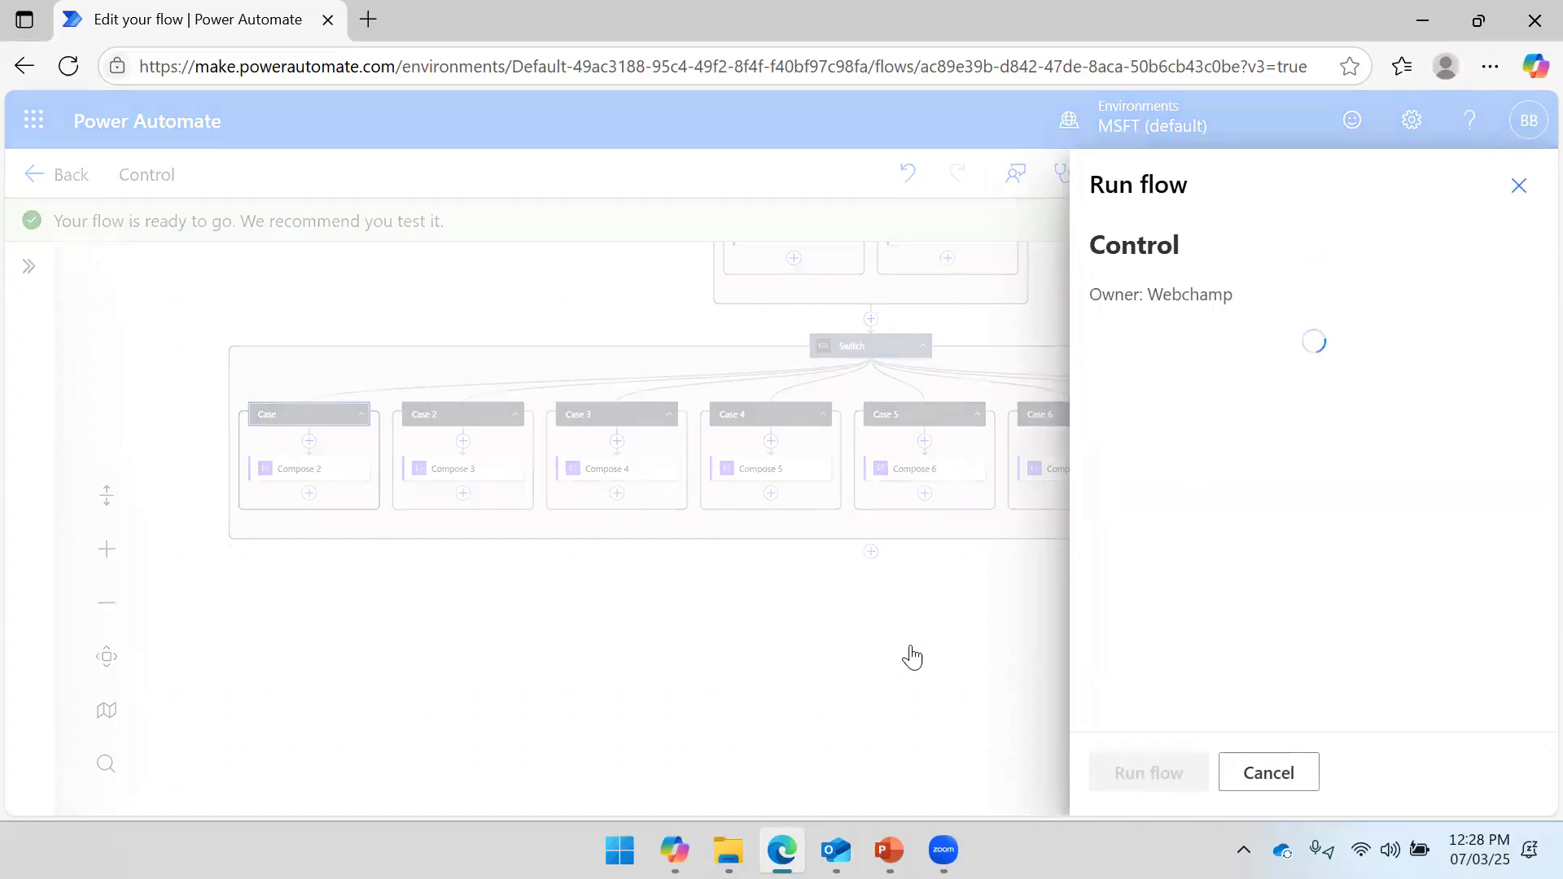
pyautogui.click(1132, 765)
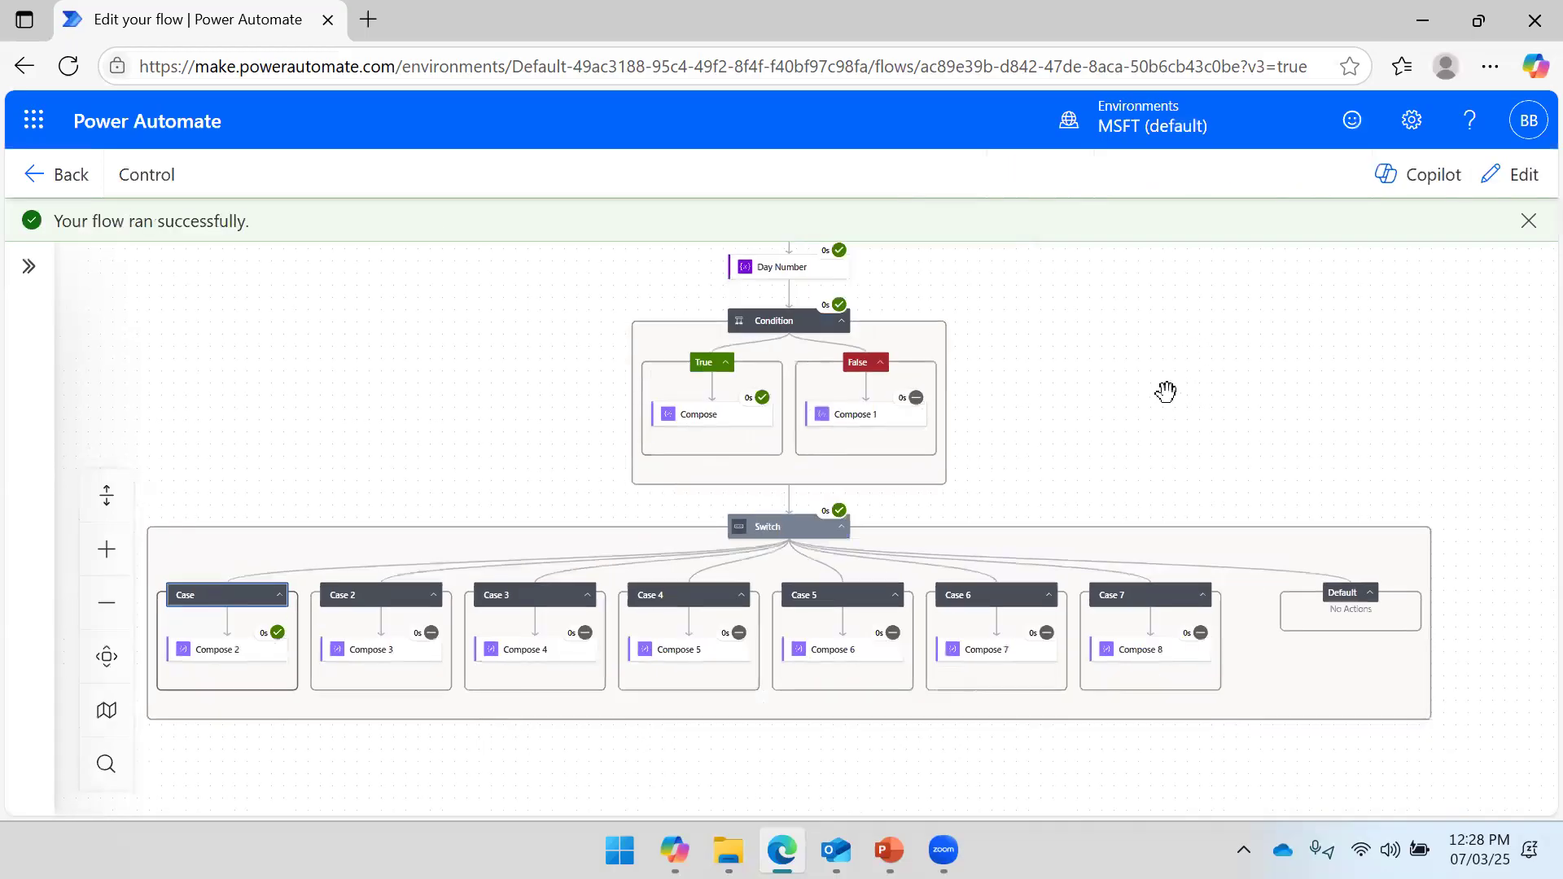
# Examine the Switch's run results, including the evaluated input expression, and collapse its details.
pyautogui.moveTo(1119, 426); pyautogui.dragTo(1188, 379)
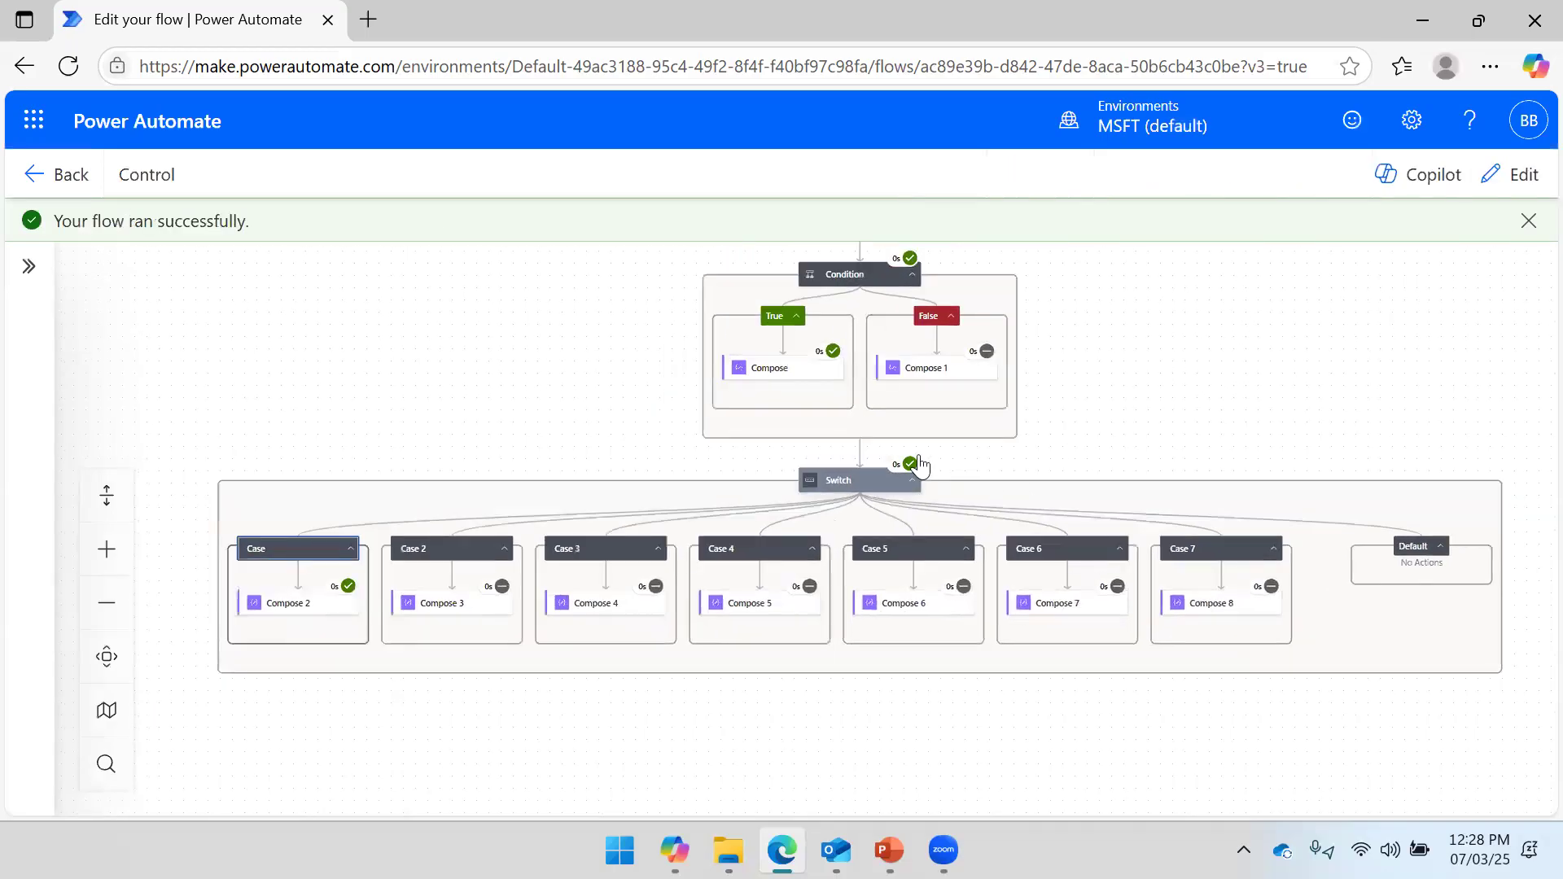
pyautogui.scroll(5, 922, 446)
pyautogui.scroll(3, 921, 446)
pyautogui.moveTo(819, 558); pyautogui.dragTo(1045, 485)
pyautogui.click(1012, 471)
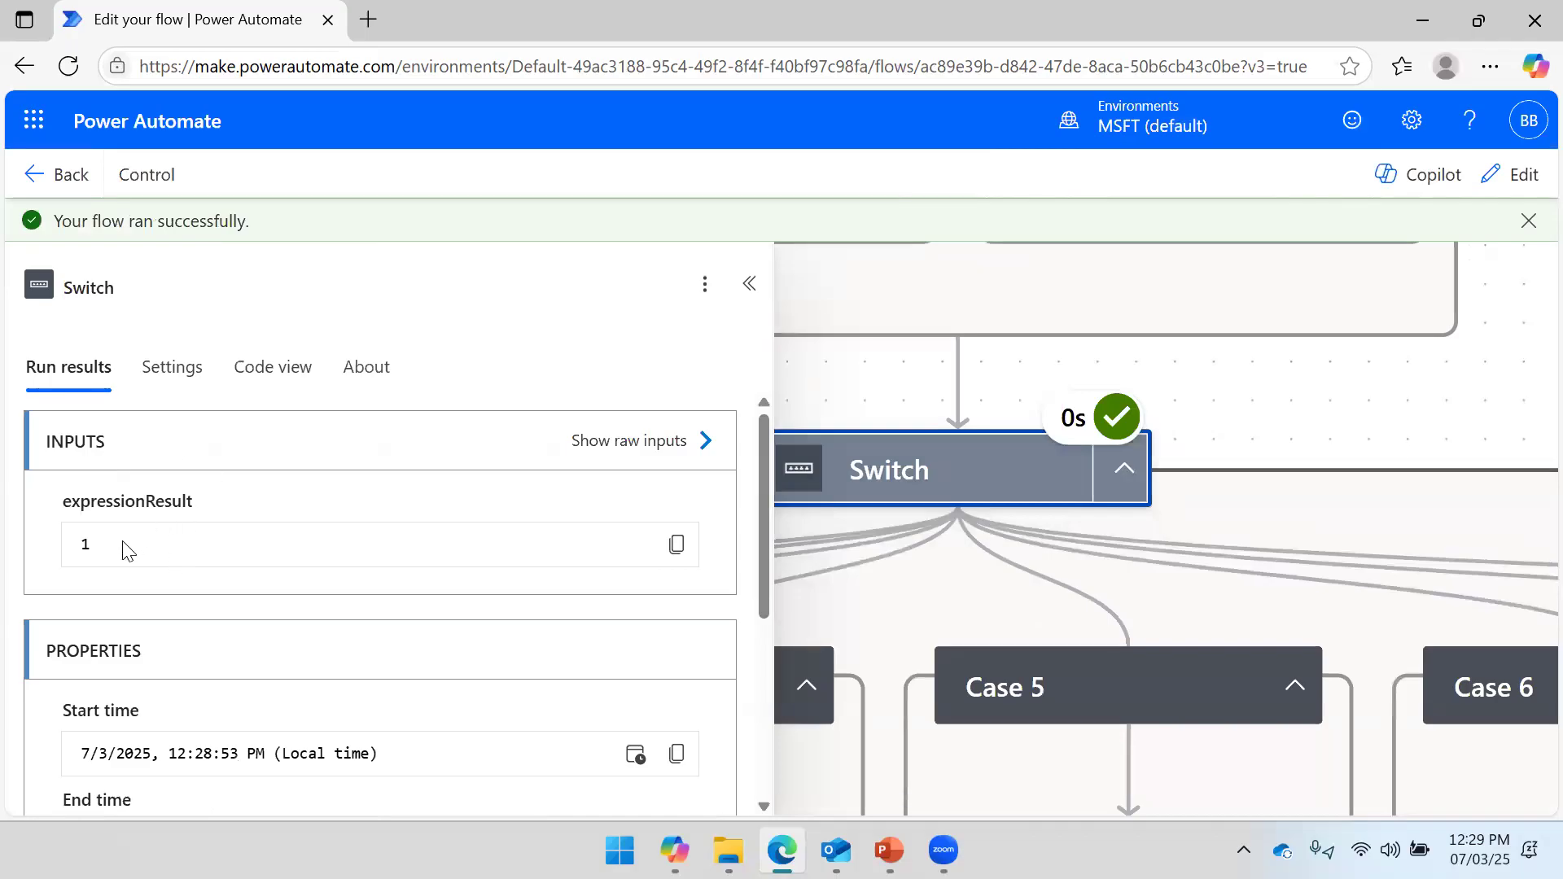
pyautogui.click(749, 283)
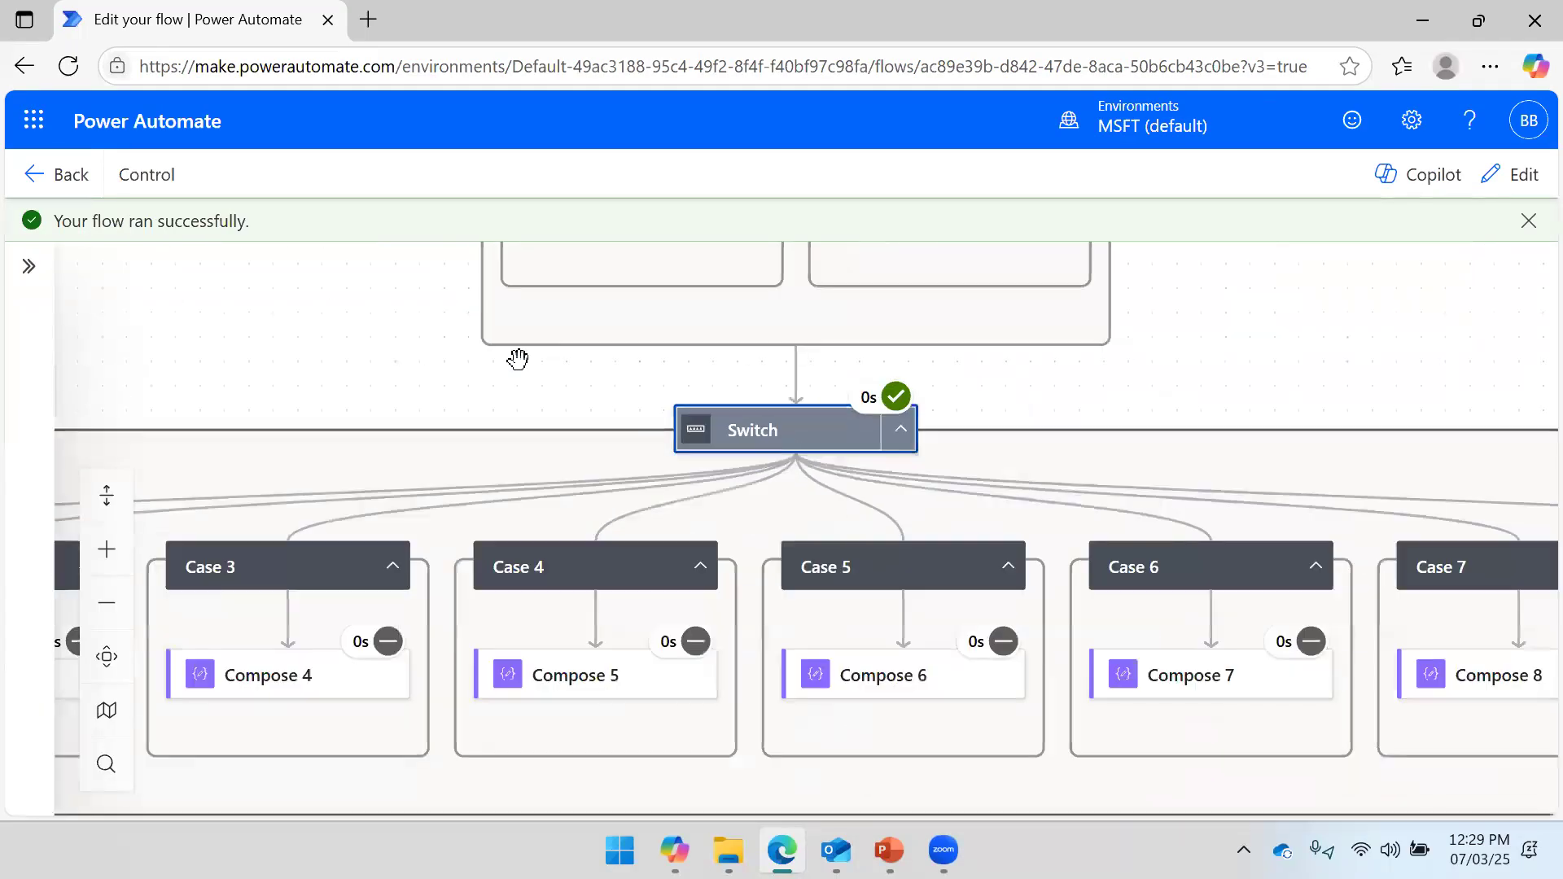
# Check the Equals value of the Switch's first case and compare it with the Switch's evaluated input expression.
pyautogui.scroll(-2, 519, 359)
pyautogui.moveTo(1187, 345); pyautogui.dragTo(1436, 283)
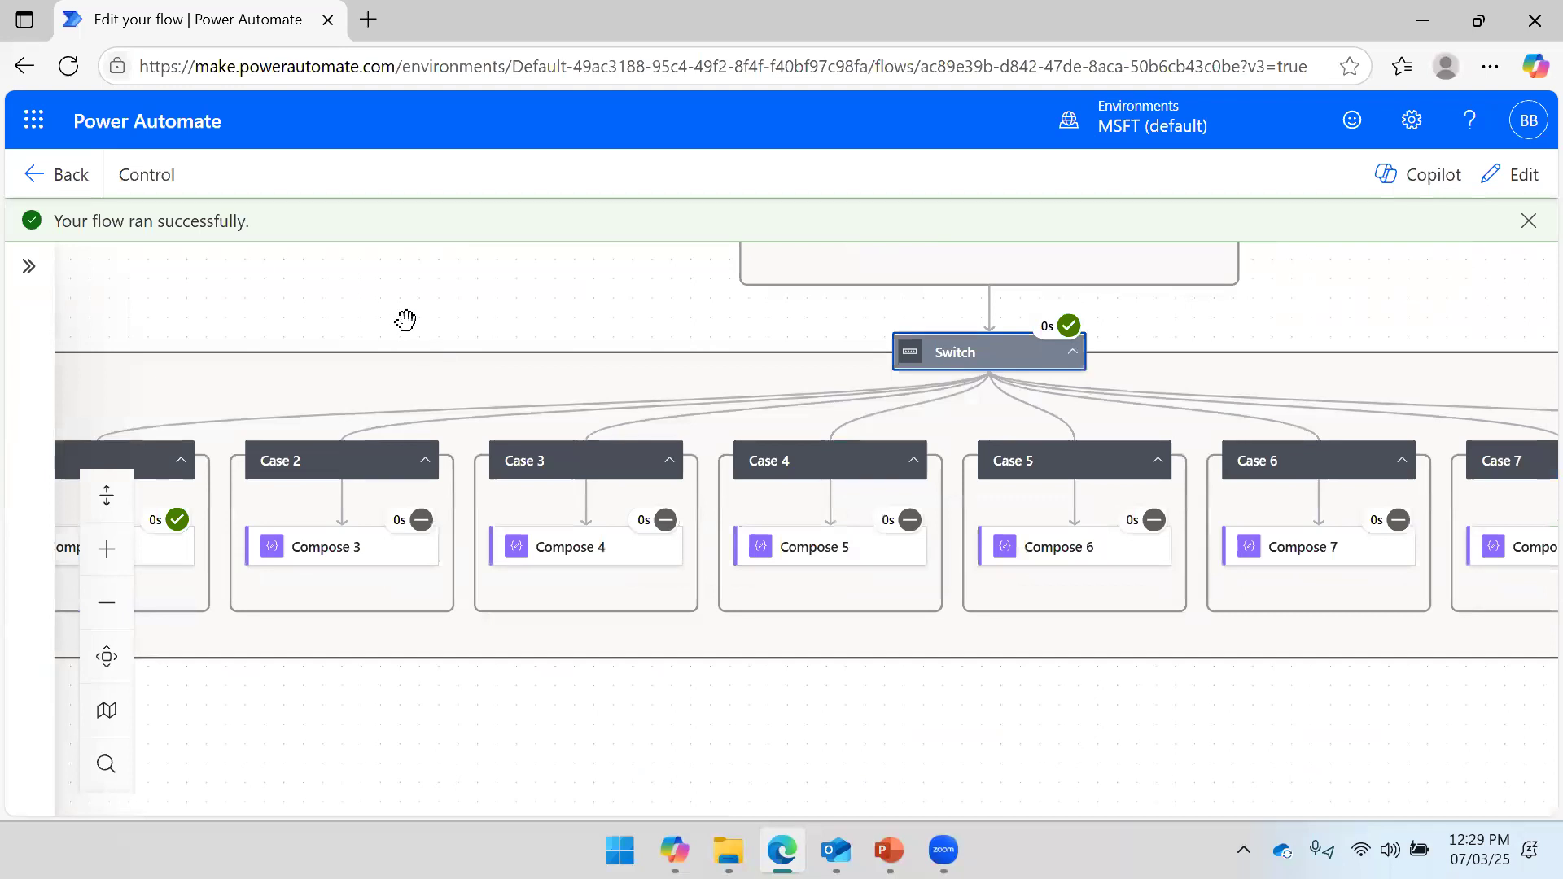
pyautogui.moveTo(405, 320); pyautogui.dragTo(627, 343)
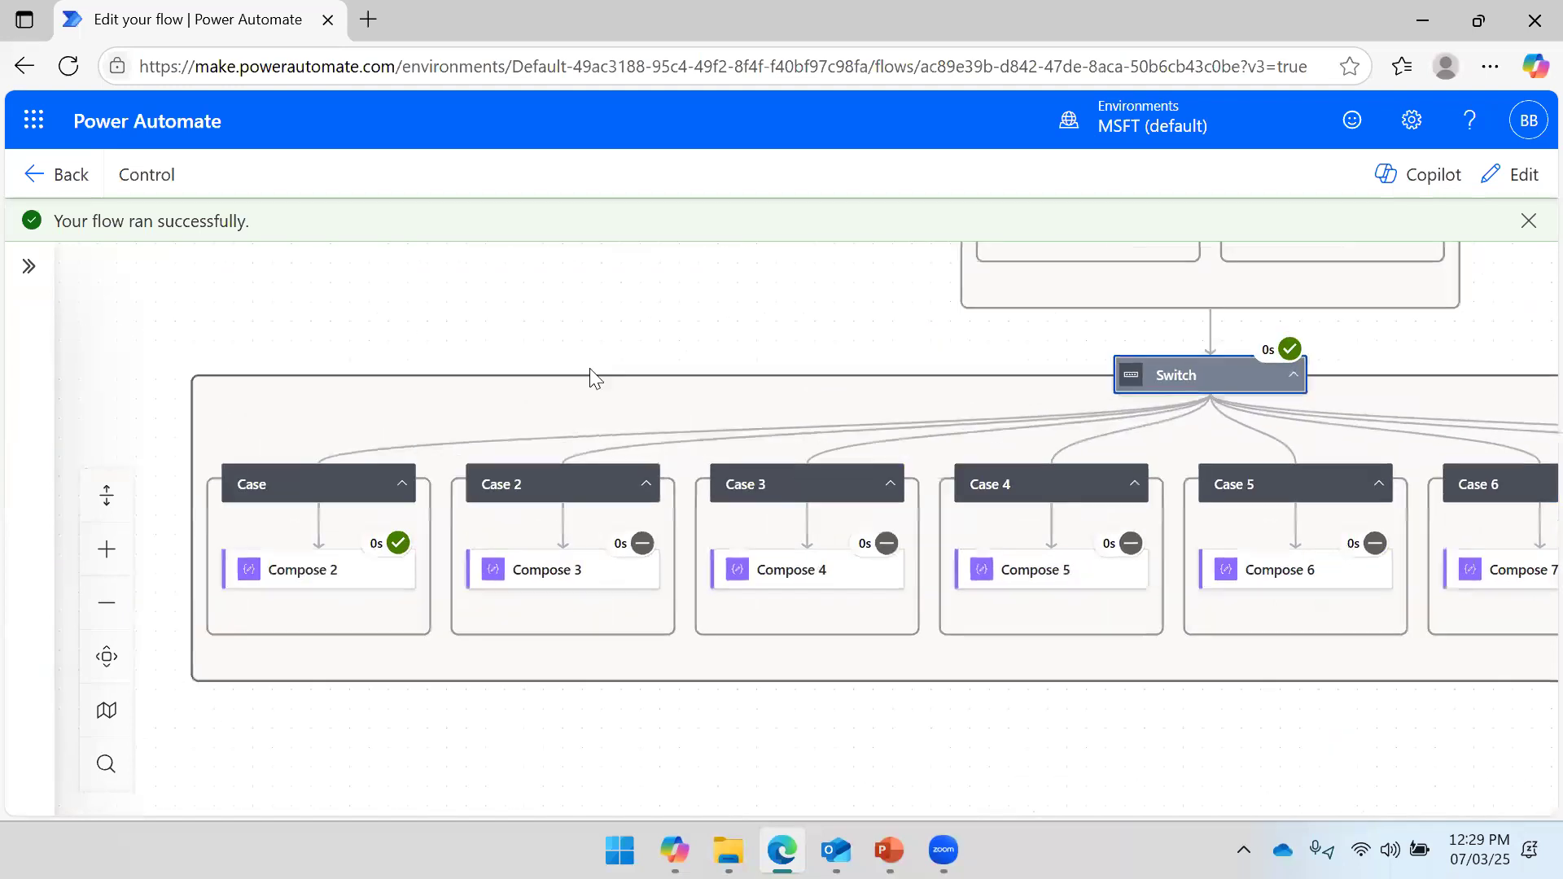
pyautogui.click(333, 482)
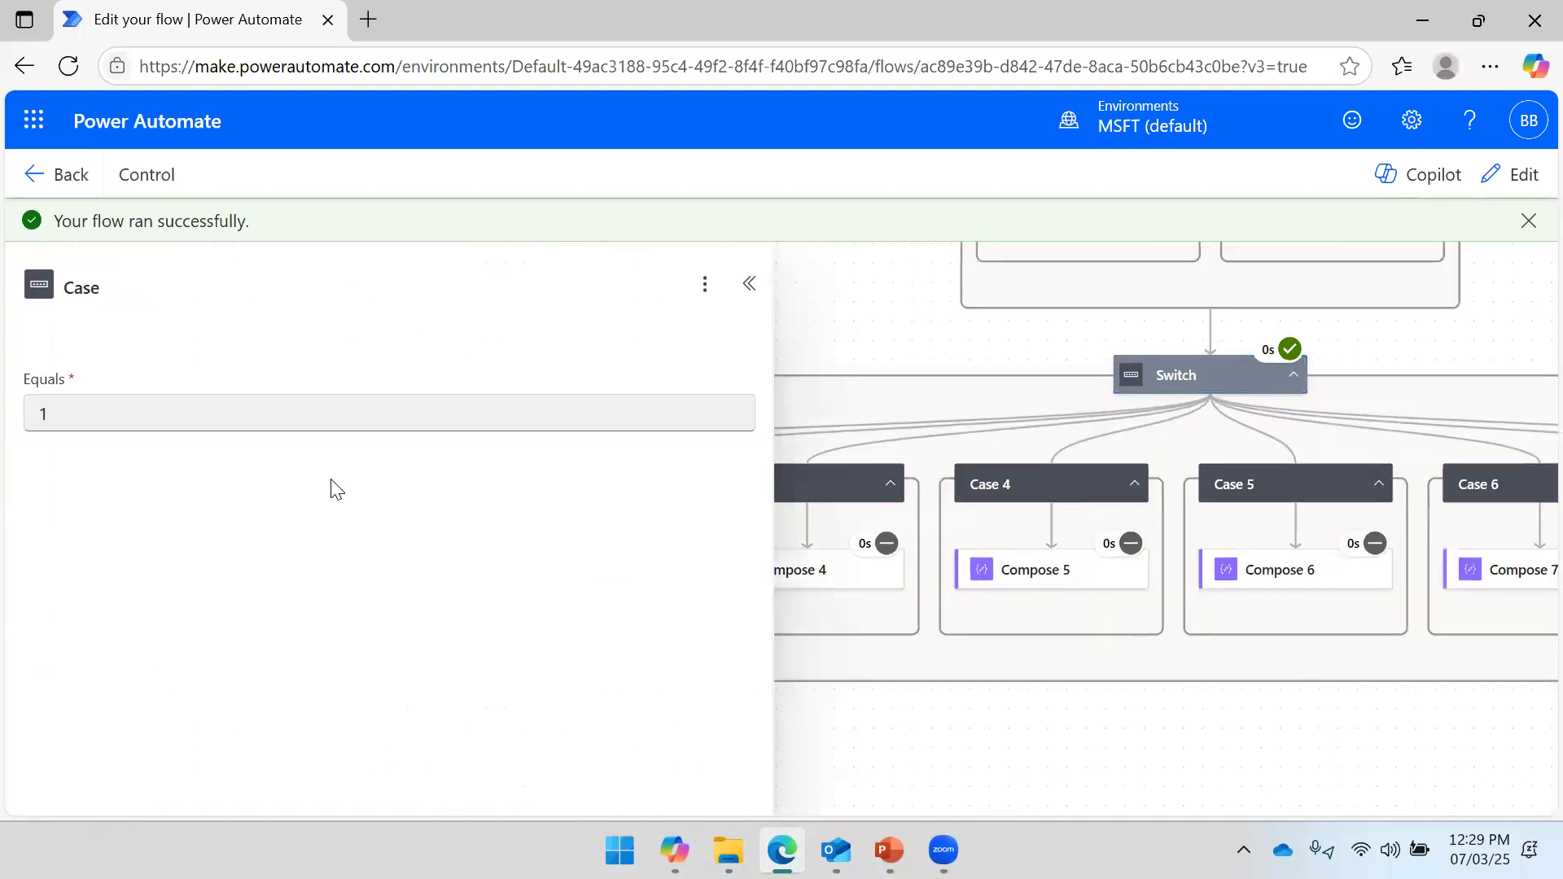
pyautogui.click(743, 293)
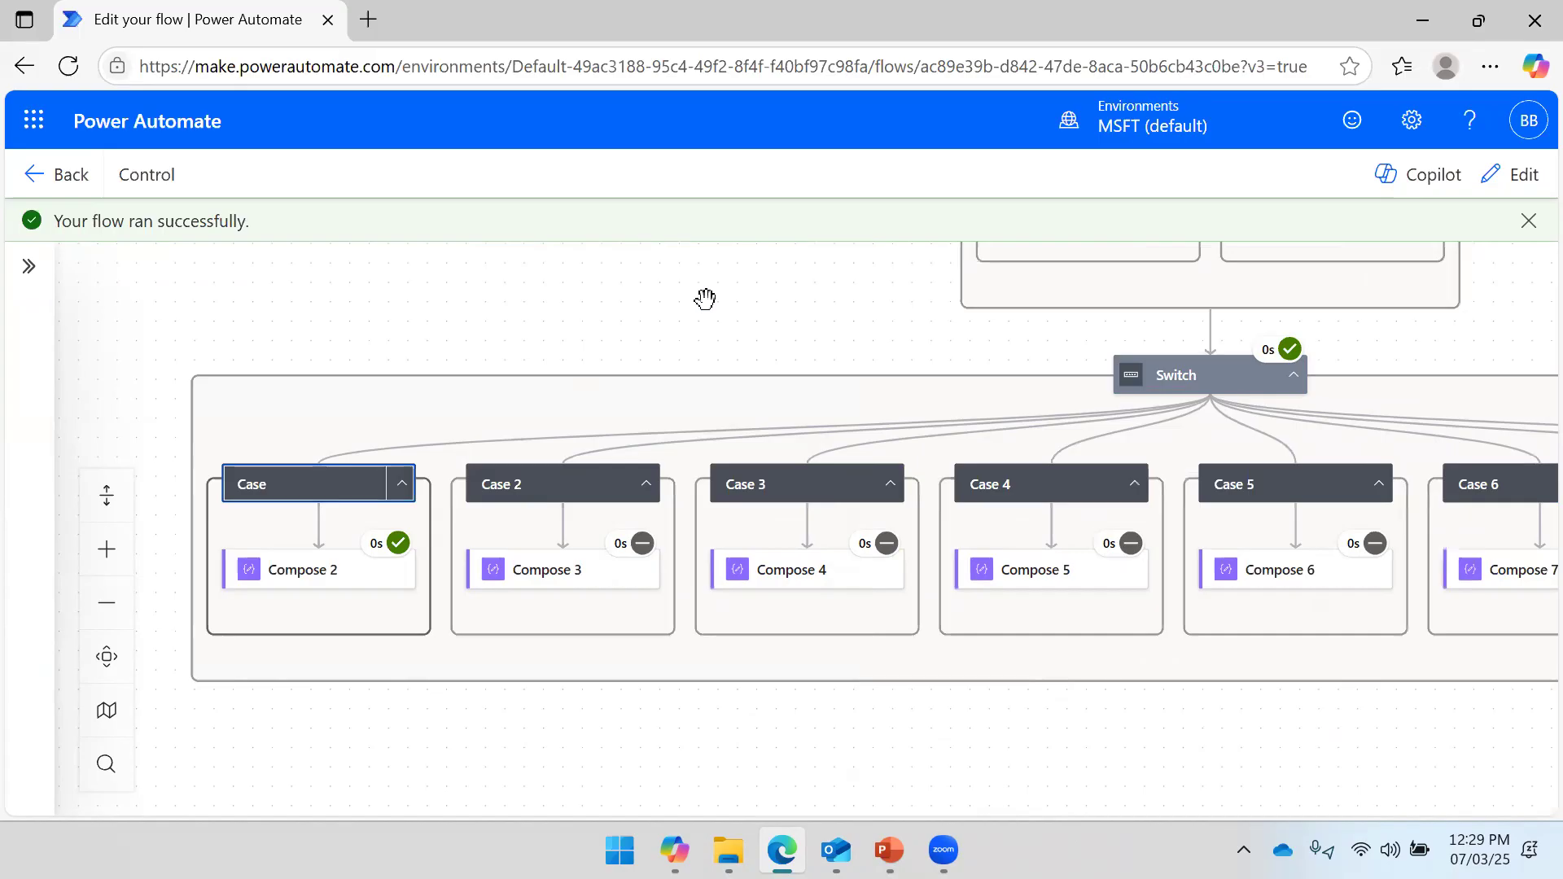
pyautogui.click(300, 472)
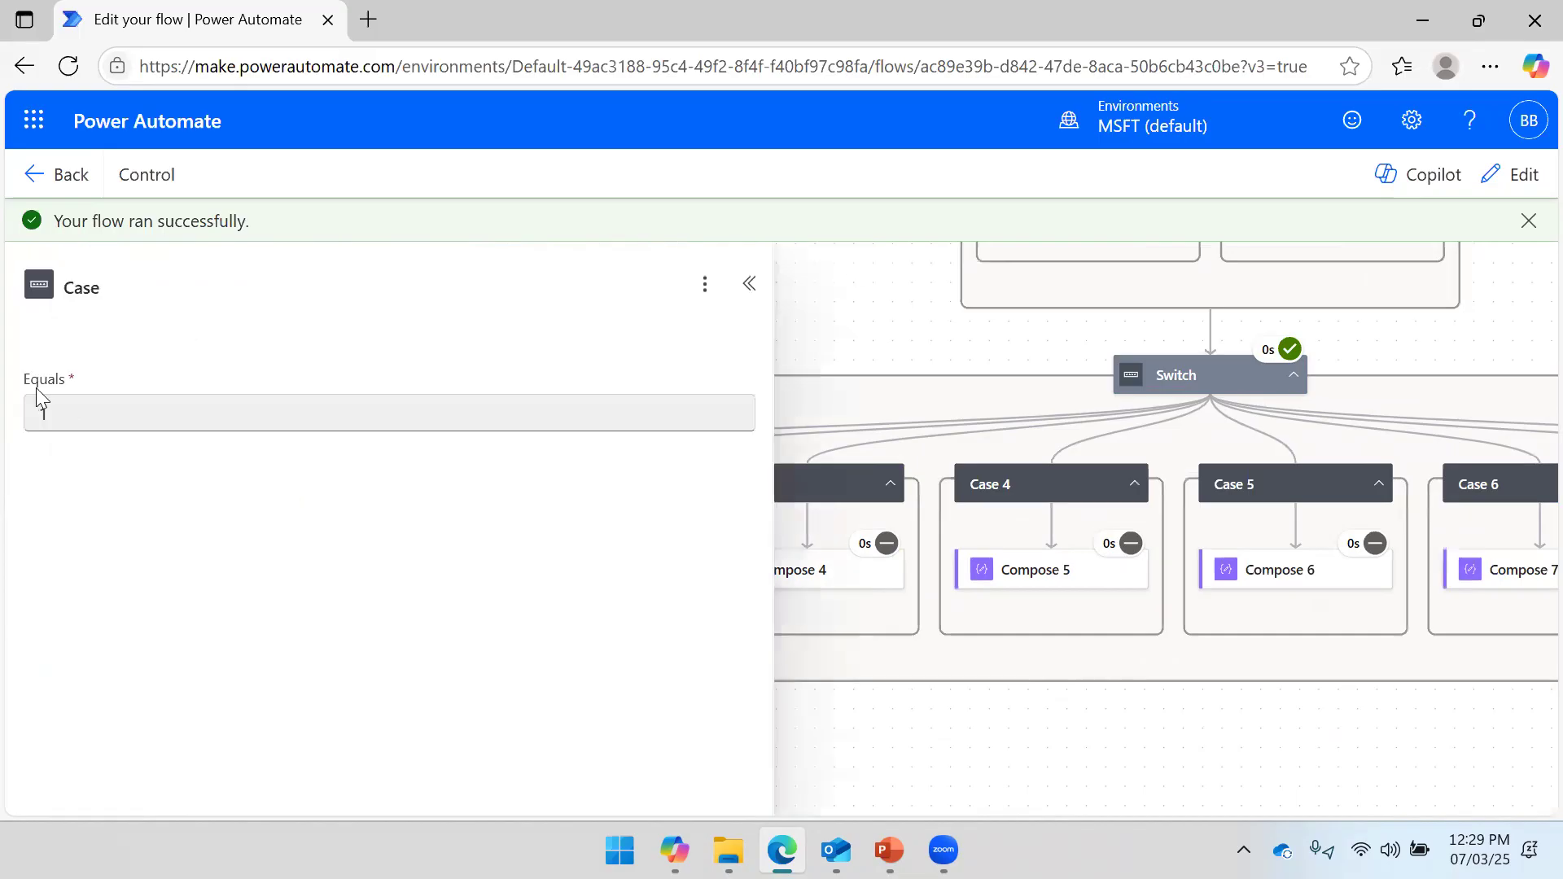
pyautogui.click(747, 285)
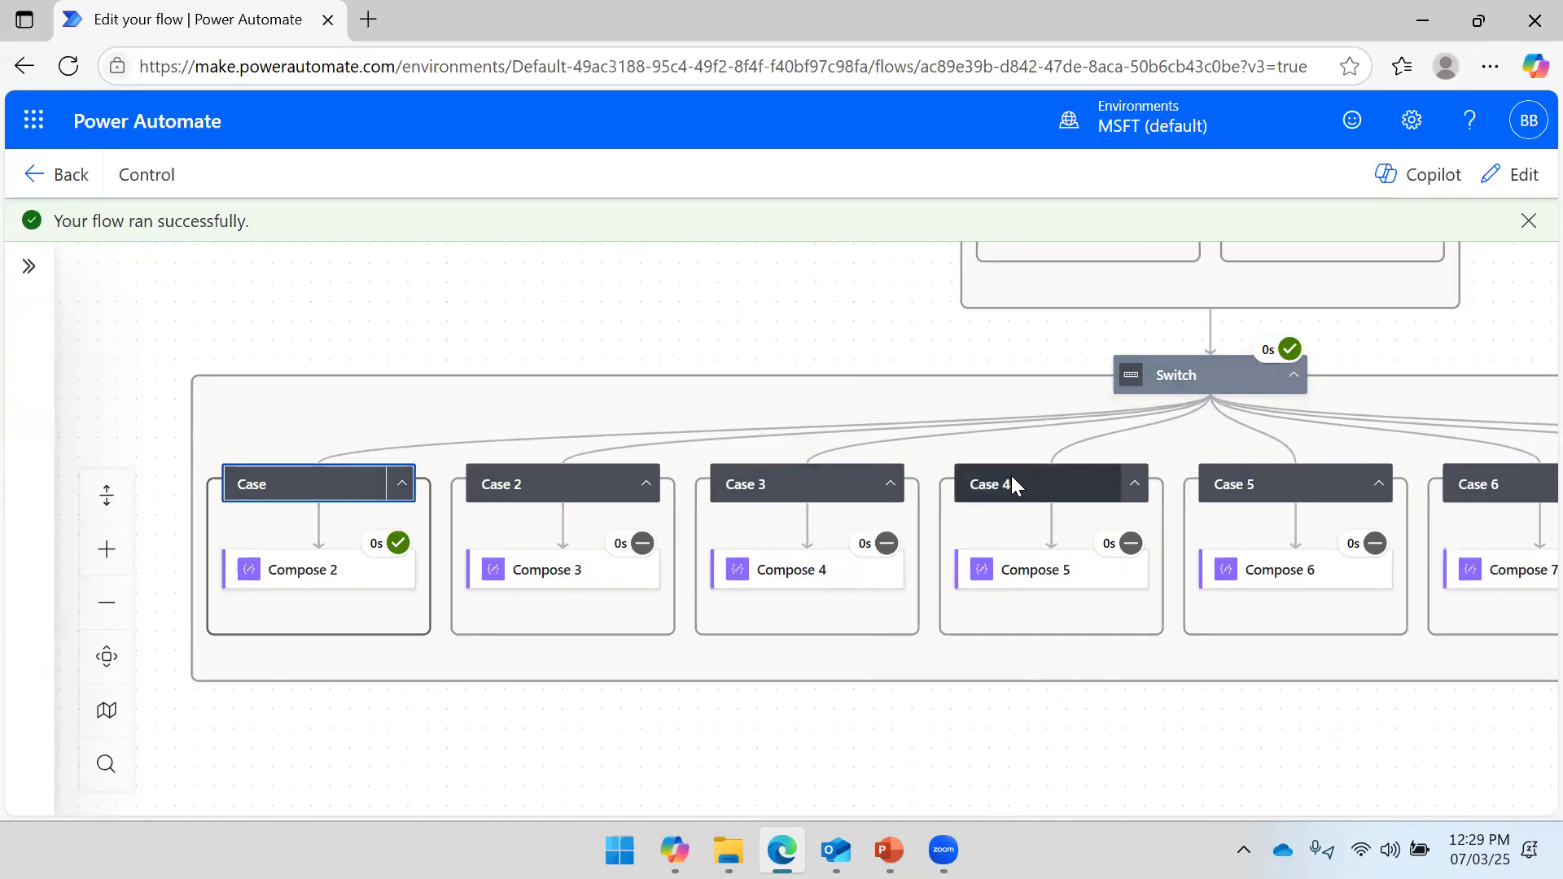
pyautogui.click(1197, 373)
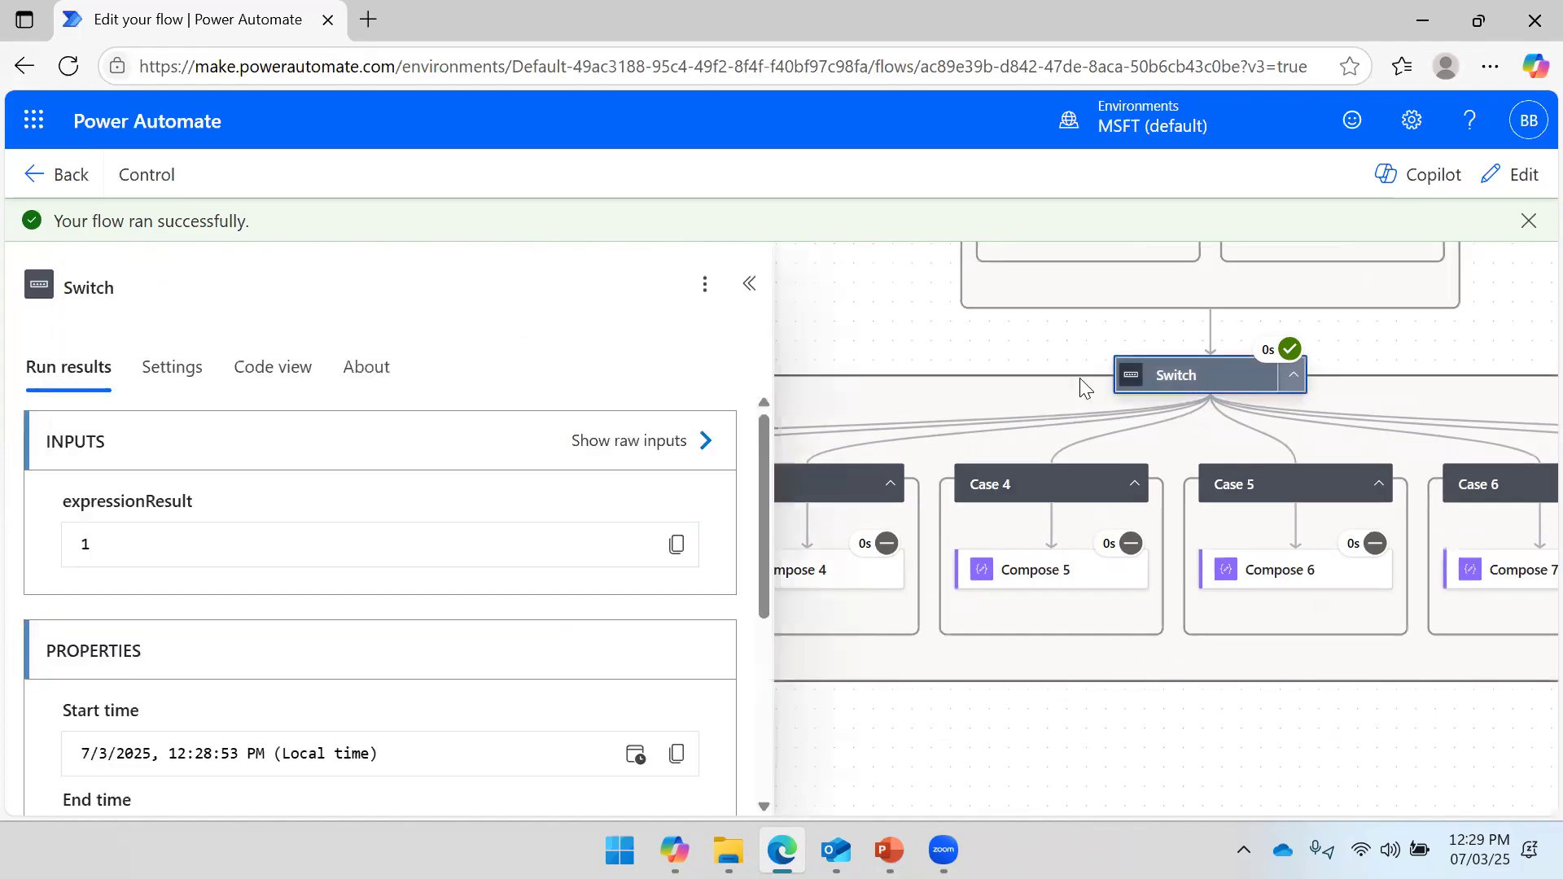
# Reopen the flow for editing, try to change the Switch's On expression to variables('Day Num')[7], and save.
pyautogui.click(1493, 181)
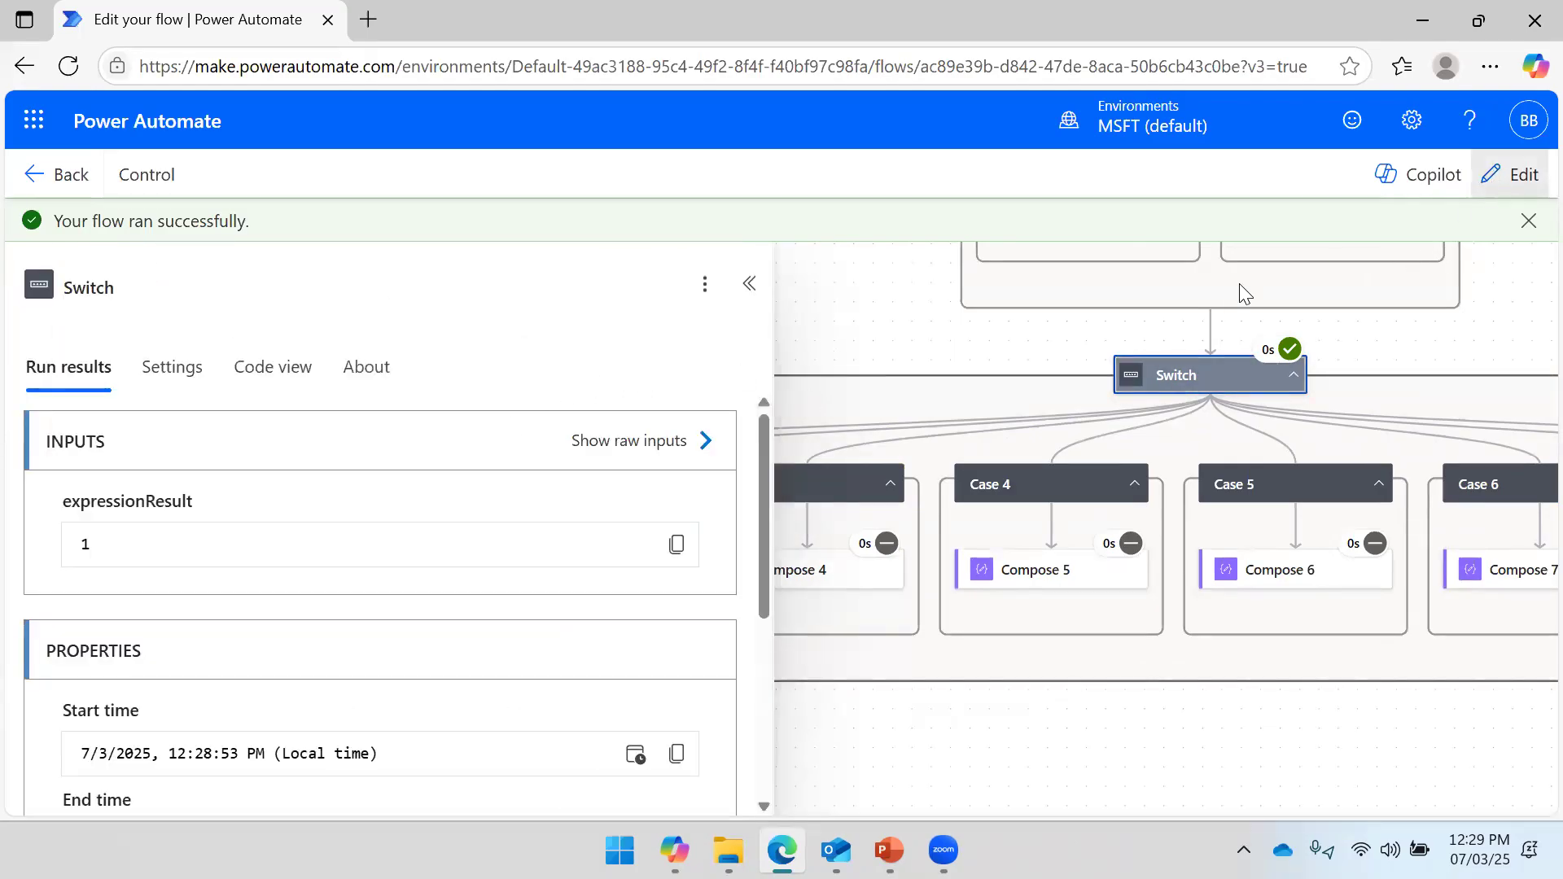
pyautogui.click(114, 424)
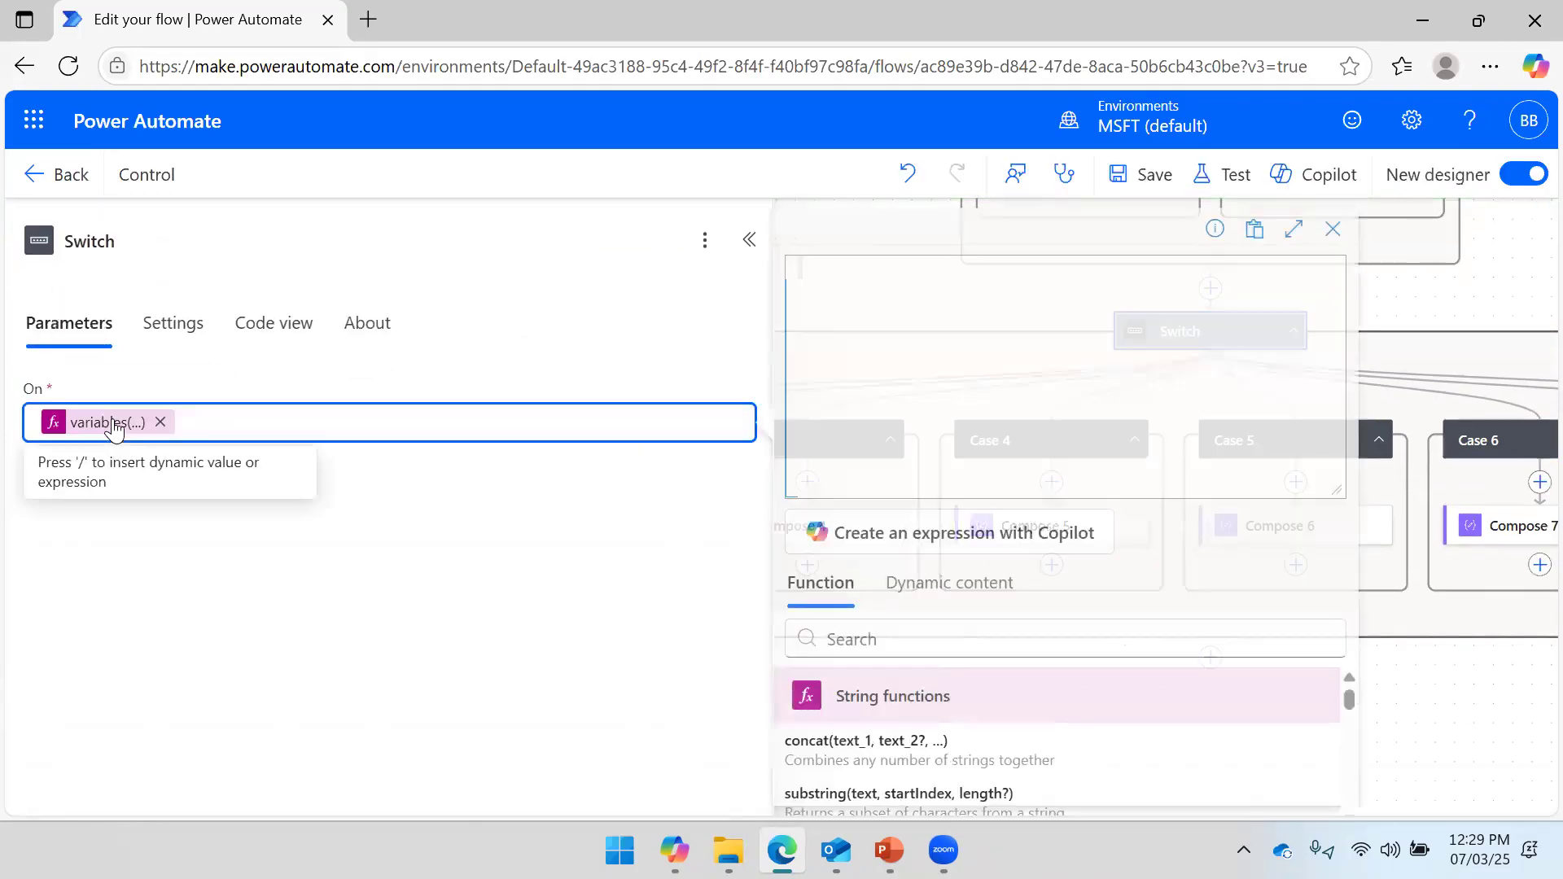
pyautogui.press('BackSpace')
pyautogui.write('7')
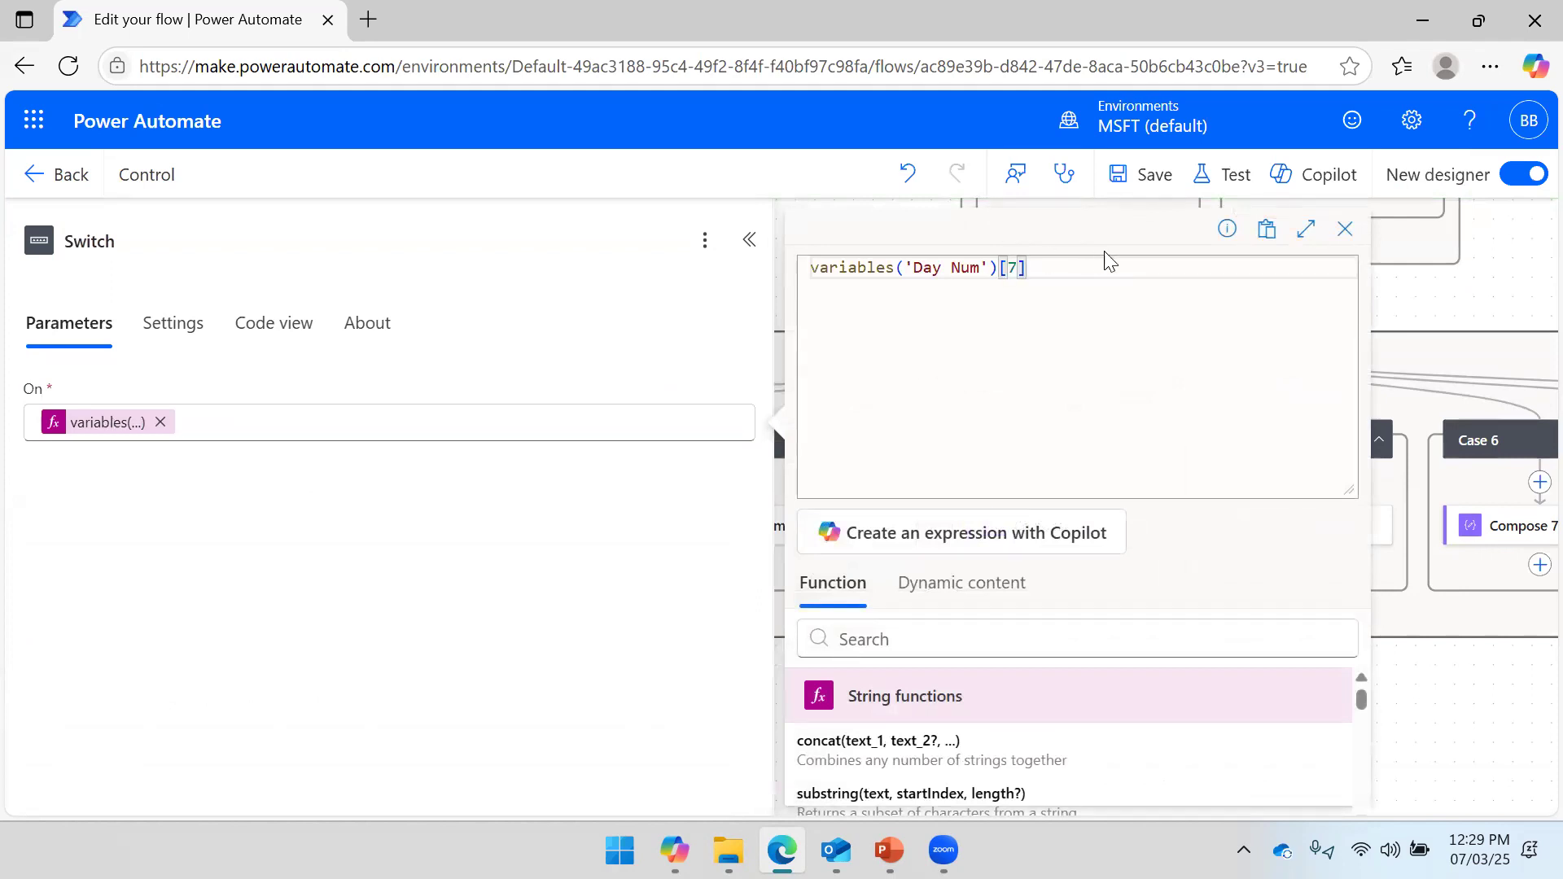
pyautogui.click(1138, 175)
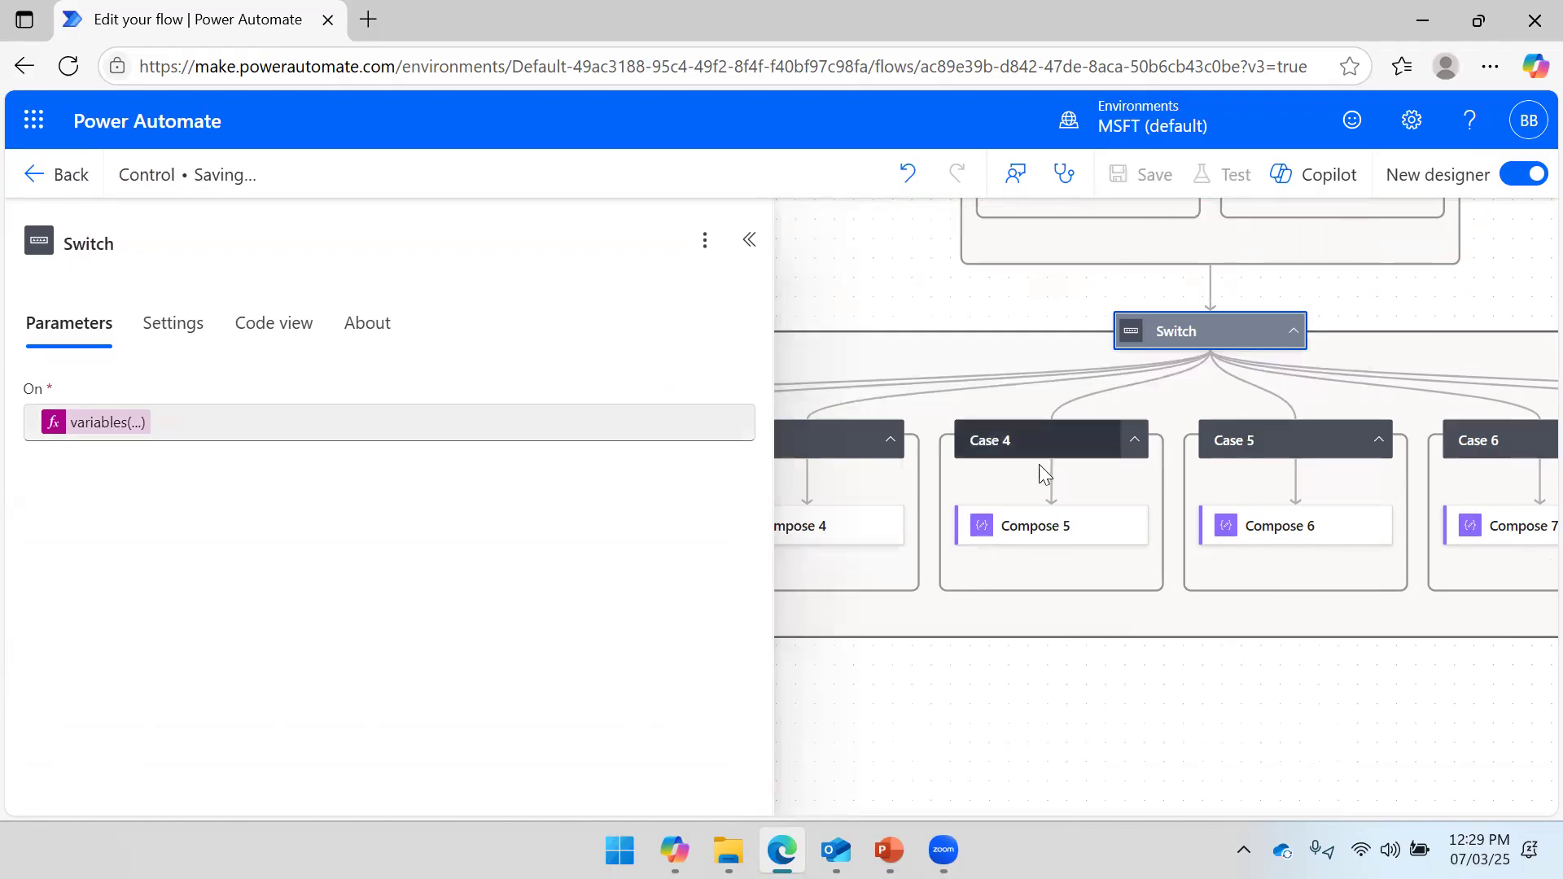
# Test the flow manually, run it and close the run confirmation.
pyautogui.moveTo(1263, 733); pyautogui.dragTo(953, 718)
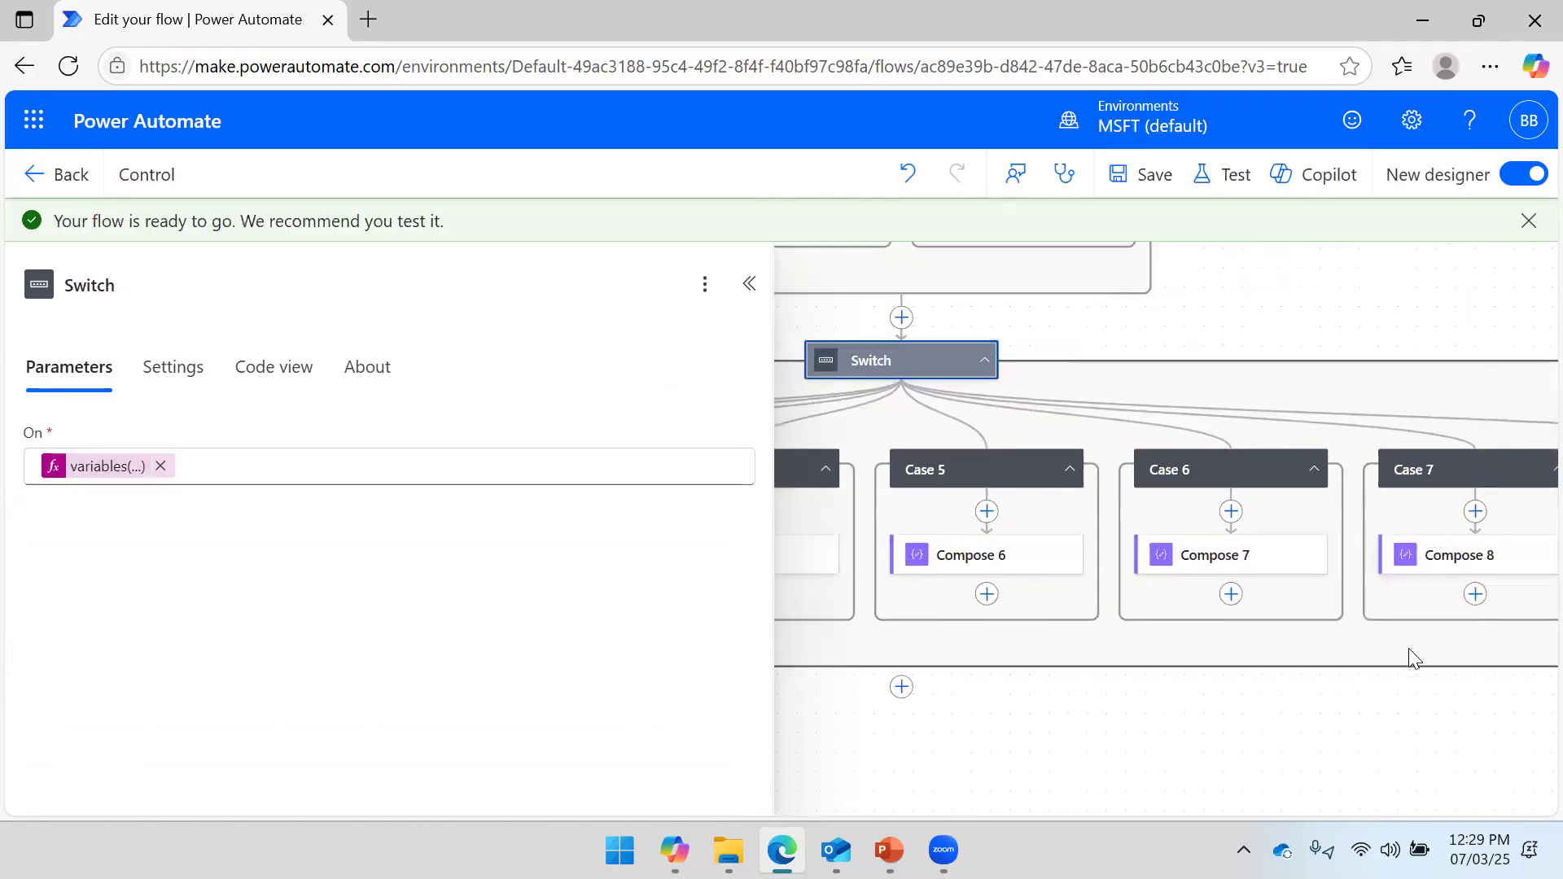
pyautogui.moveTo(1410, 700); pyautogui.dragTo(1284, 659)
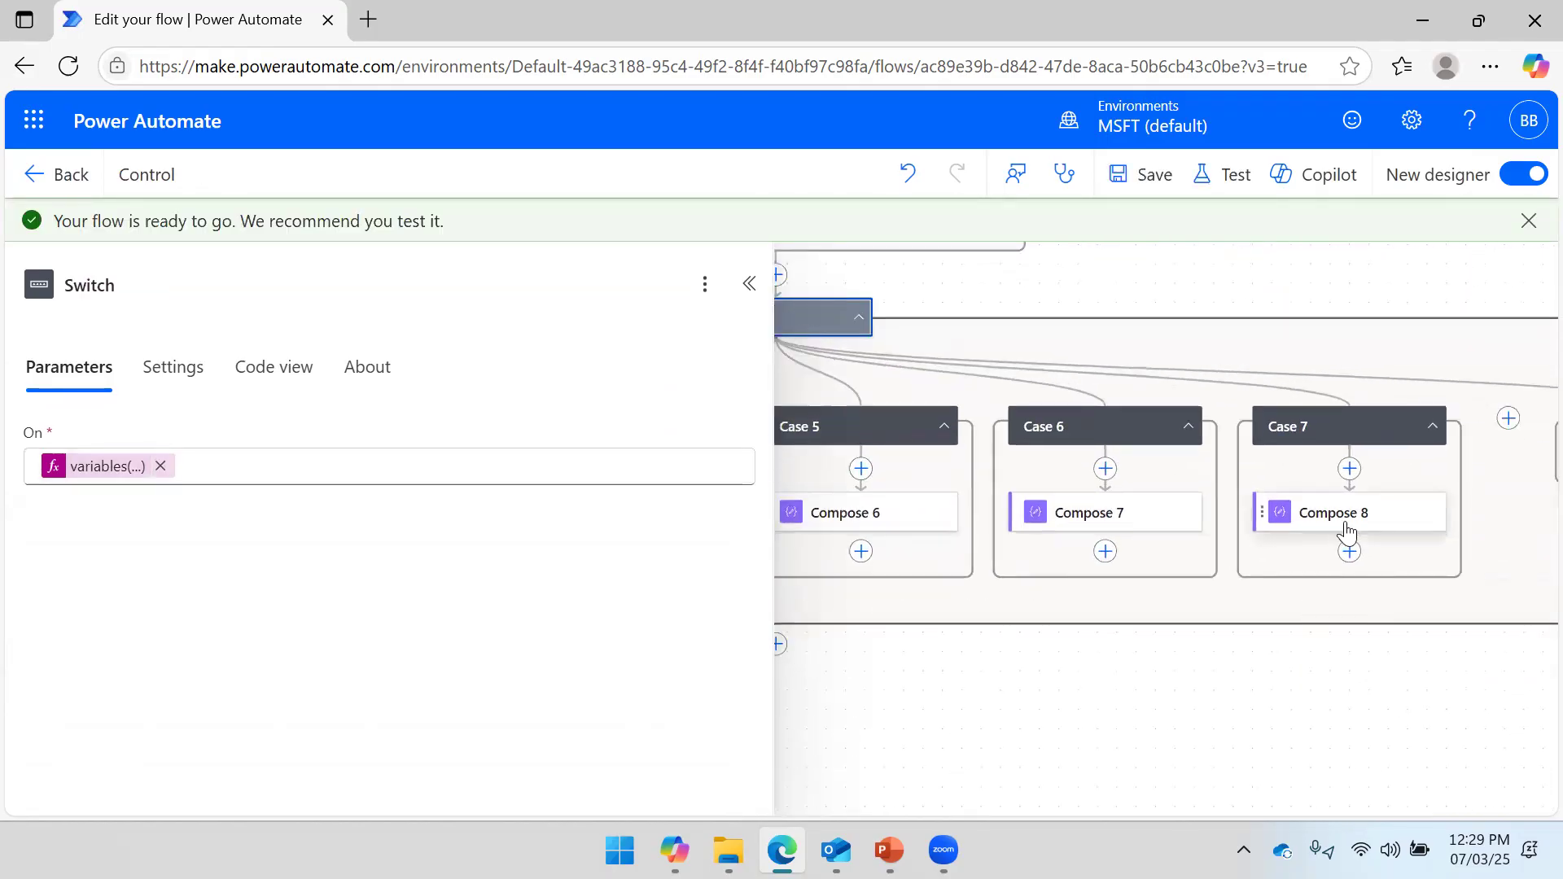
pyautogui.click(1215, 196)
pyautogui.click(1151, 267)
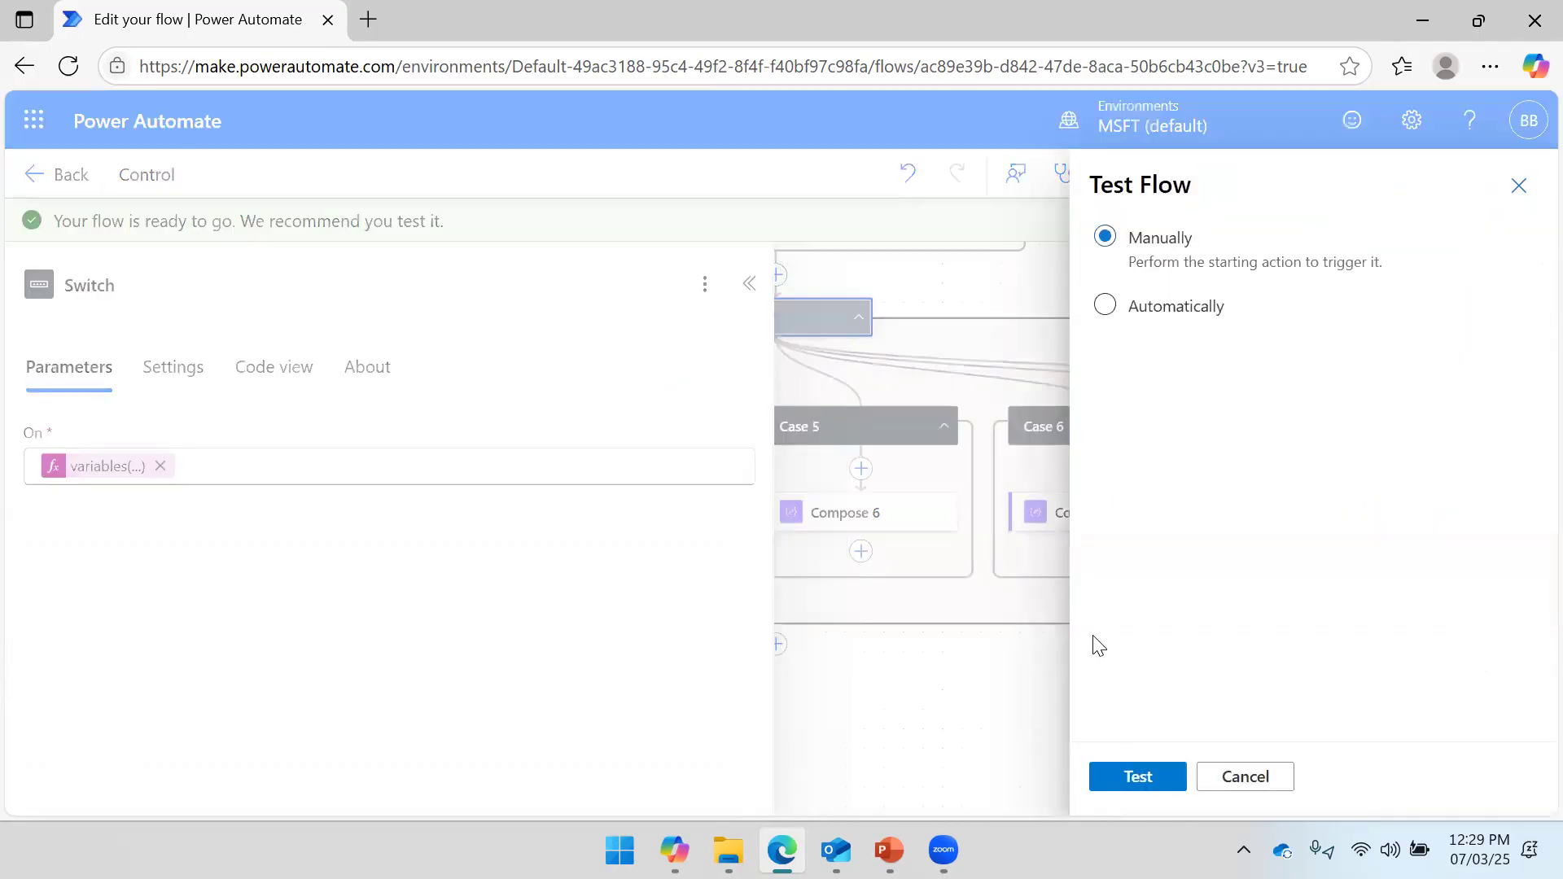
pyautogui.click(1138, 780)
pyautogui.click(1160, 774)
pyautogui.click(1140, 772)
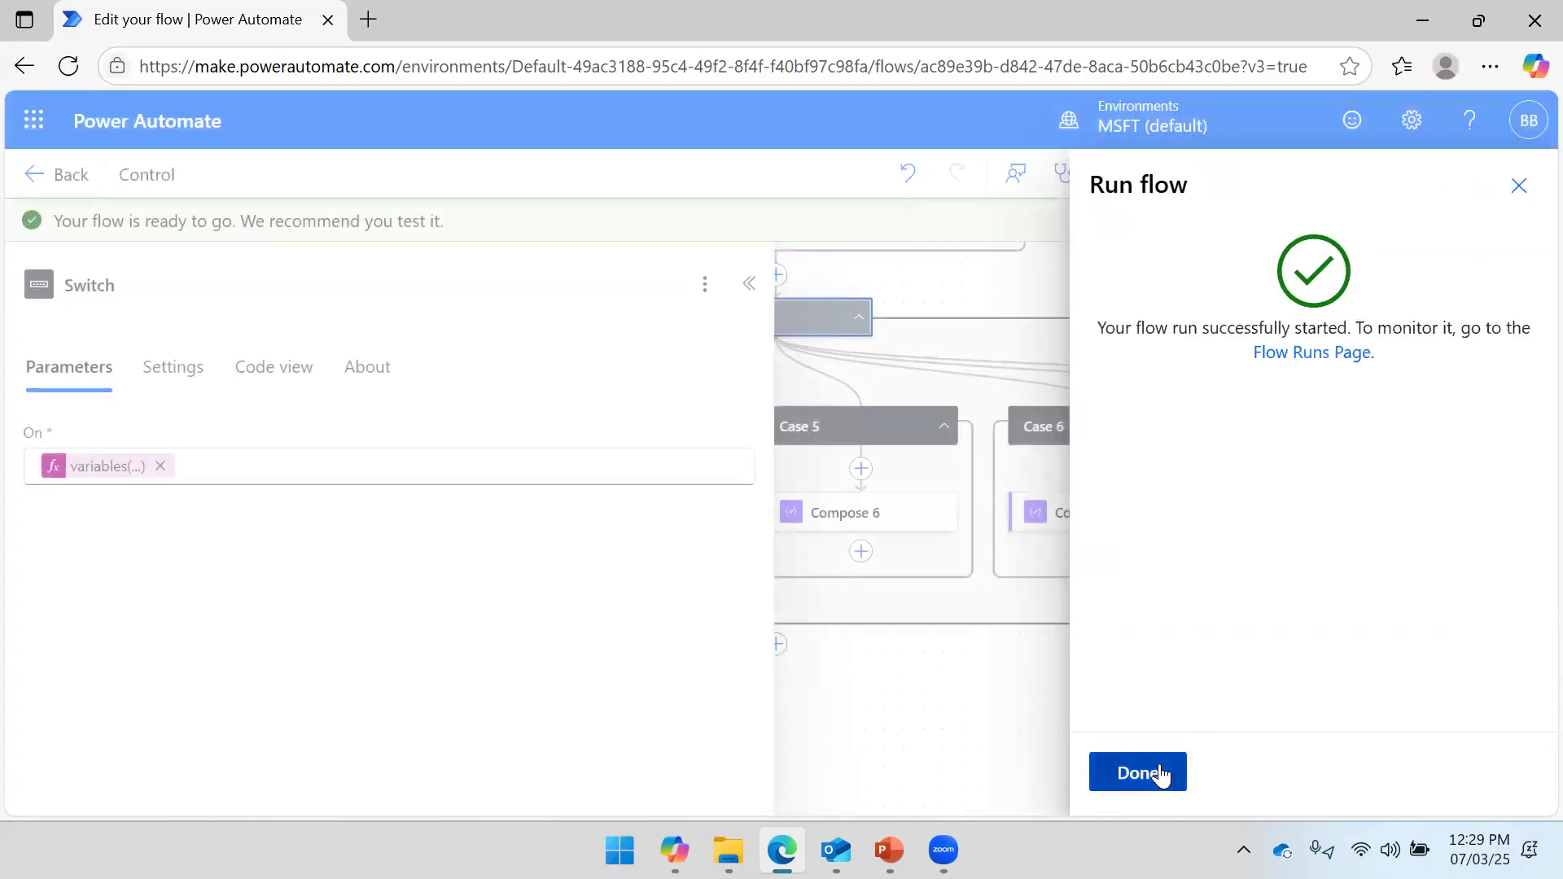
# Find which Switch case ran and examine the inputs and outputs of its Compose action.
pyautogui.click(743, 281)
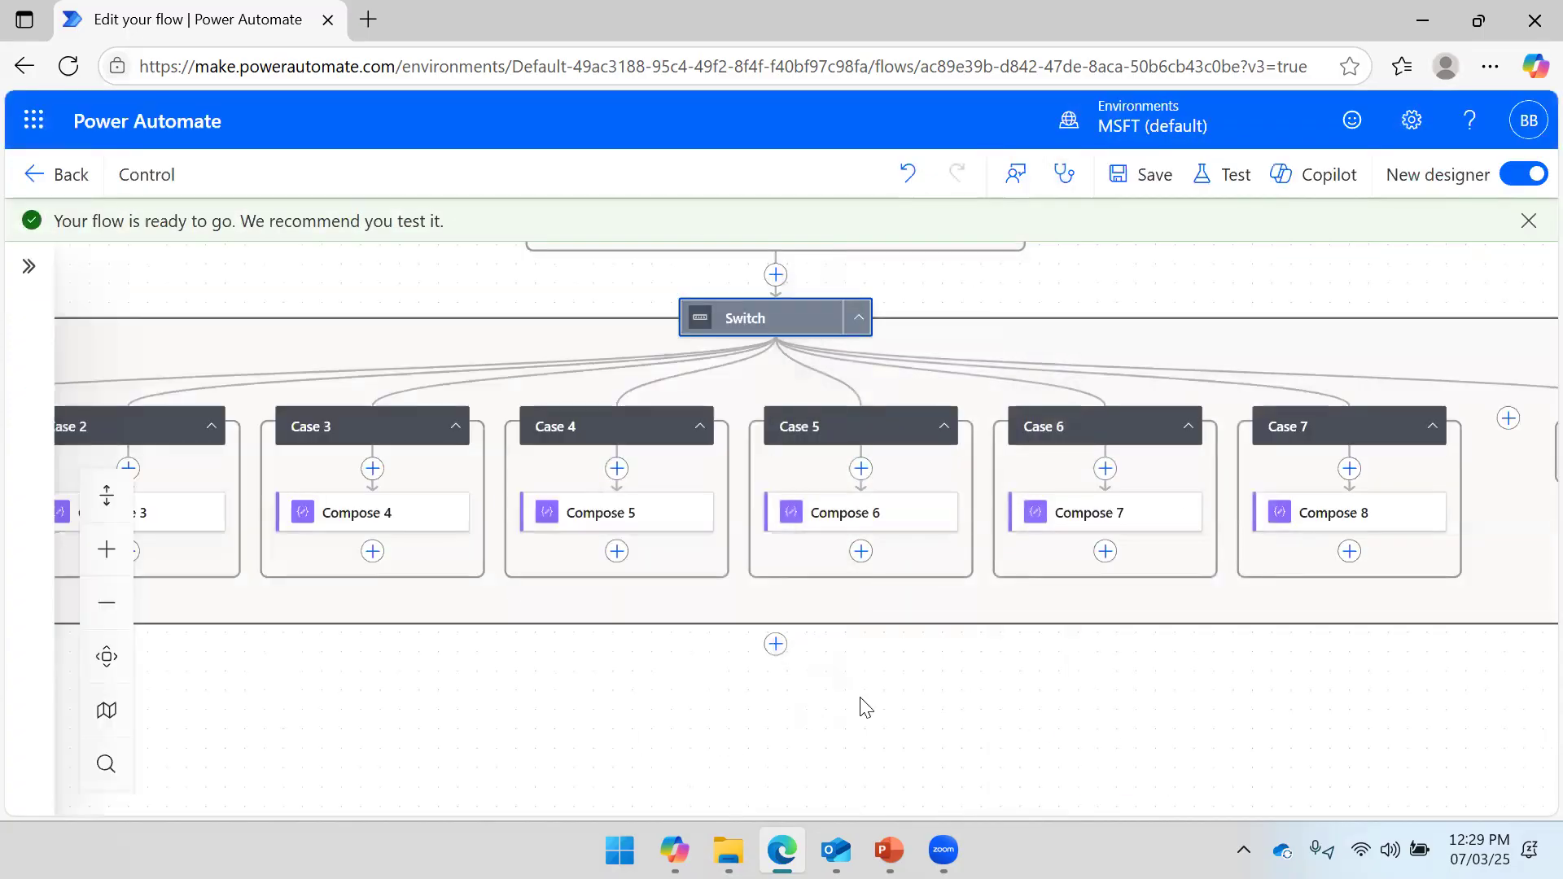
pyautogui.moveTo(896, 679); pyautogui.dragTo(849, 643)
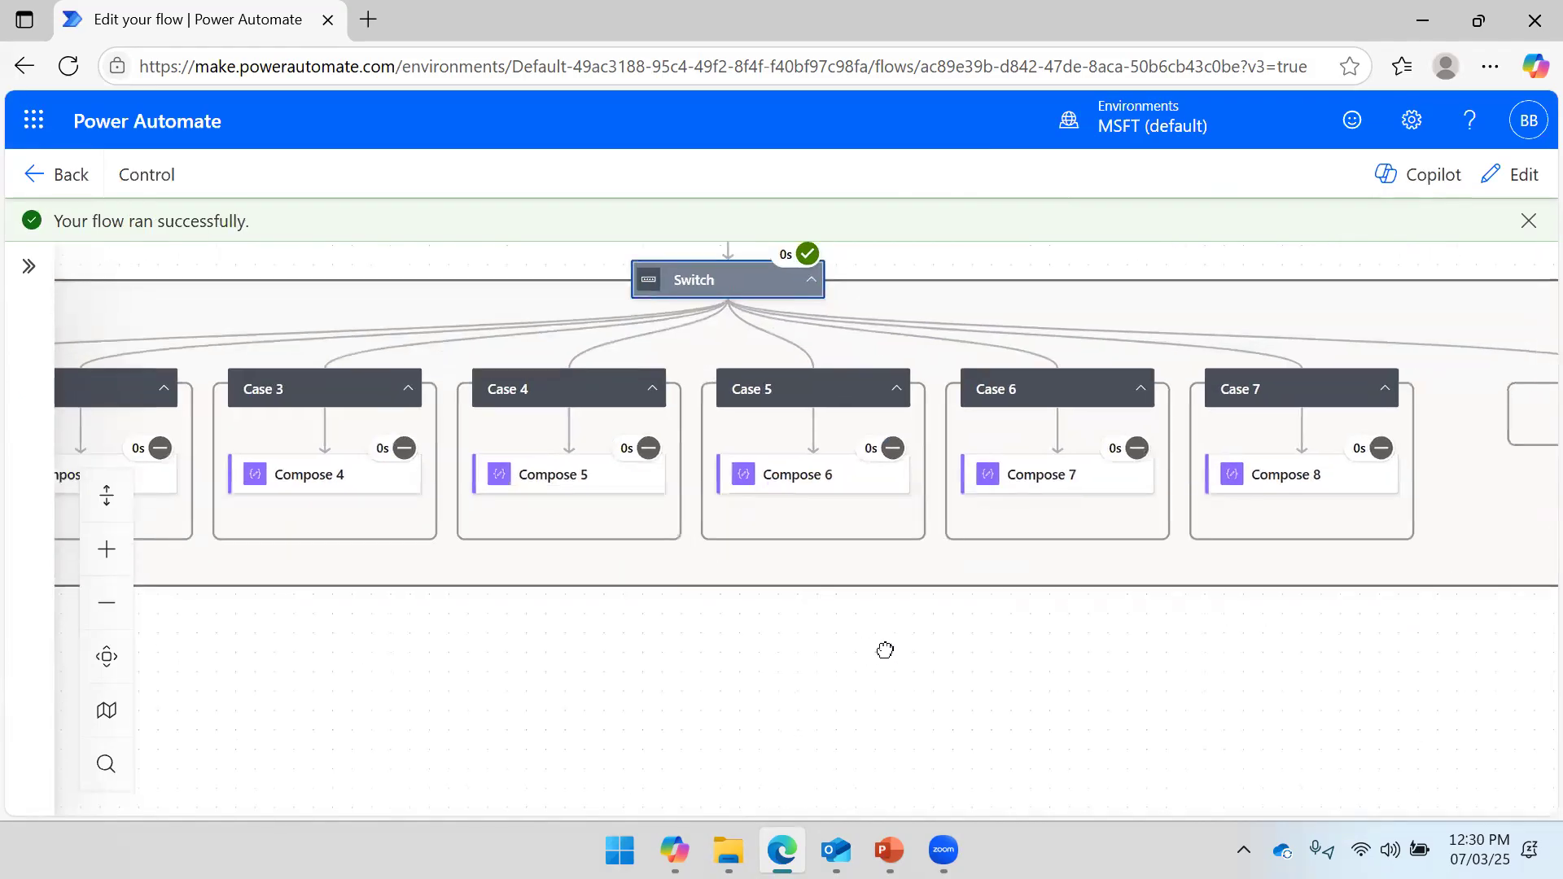
pyautogui.moveTo(841, 659); pyautogui.dragTo(1316, 705)
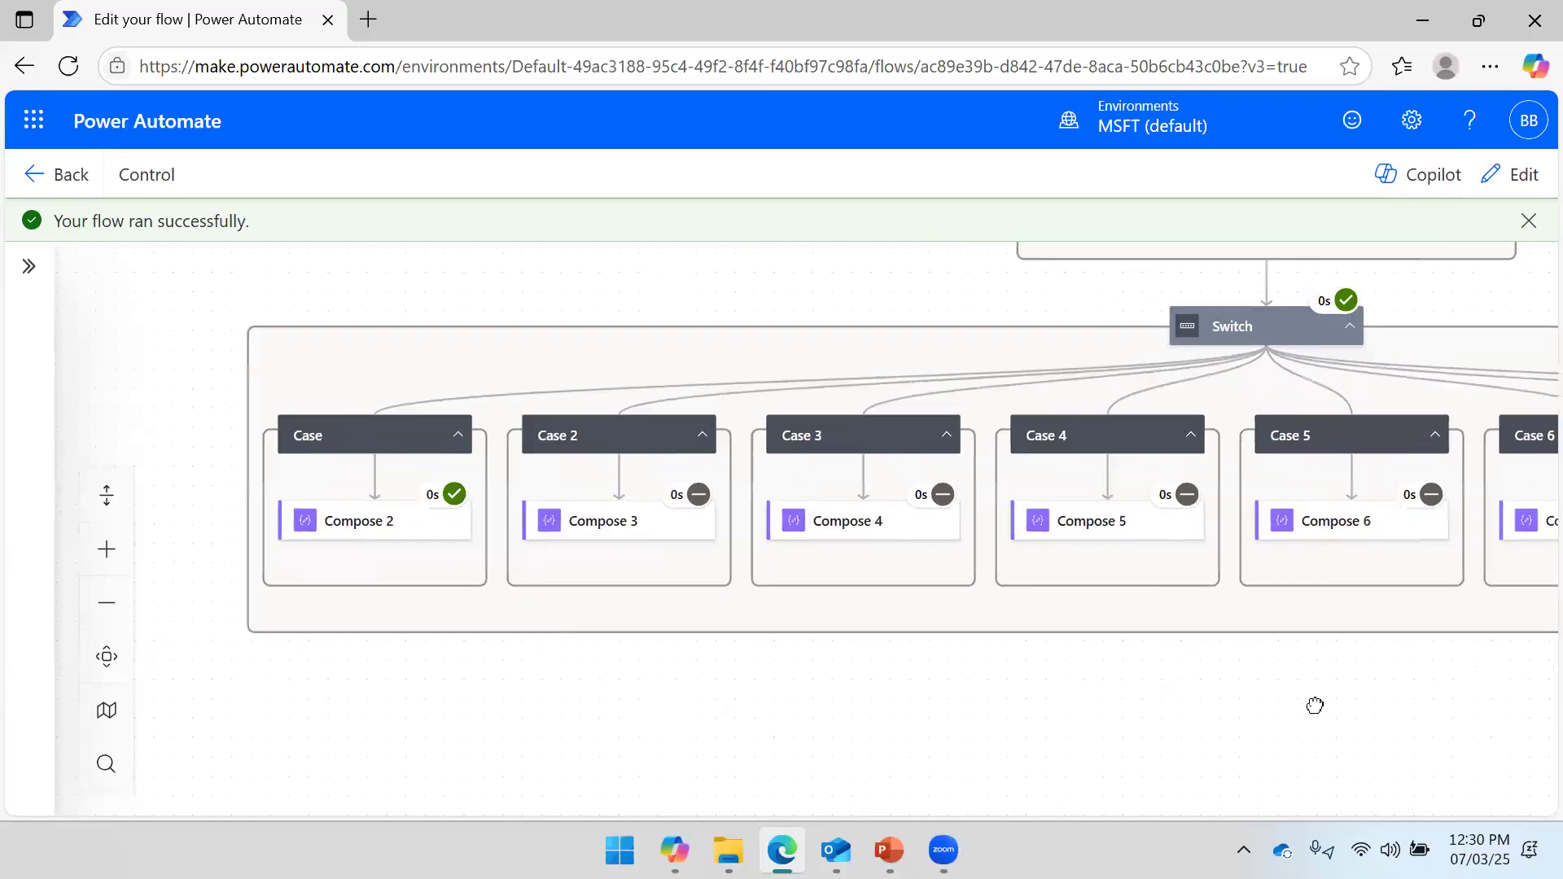
pyautogui.click(389, 534)
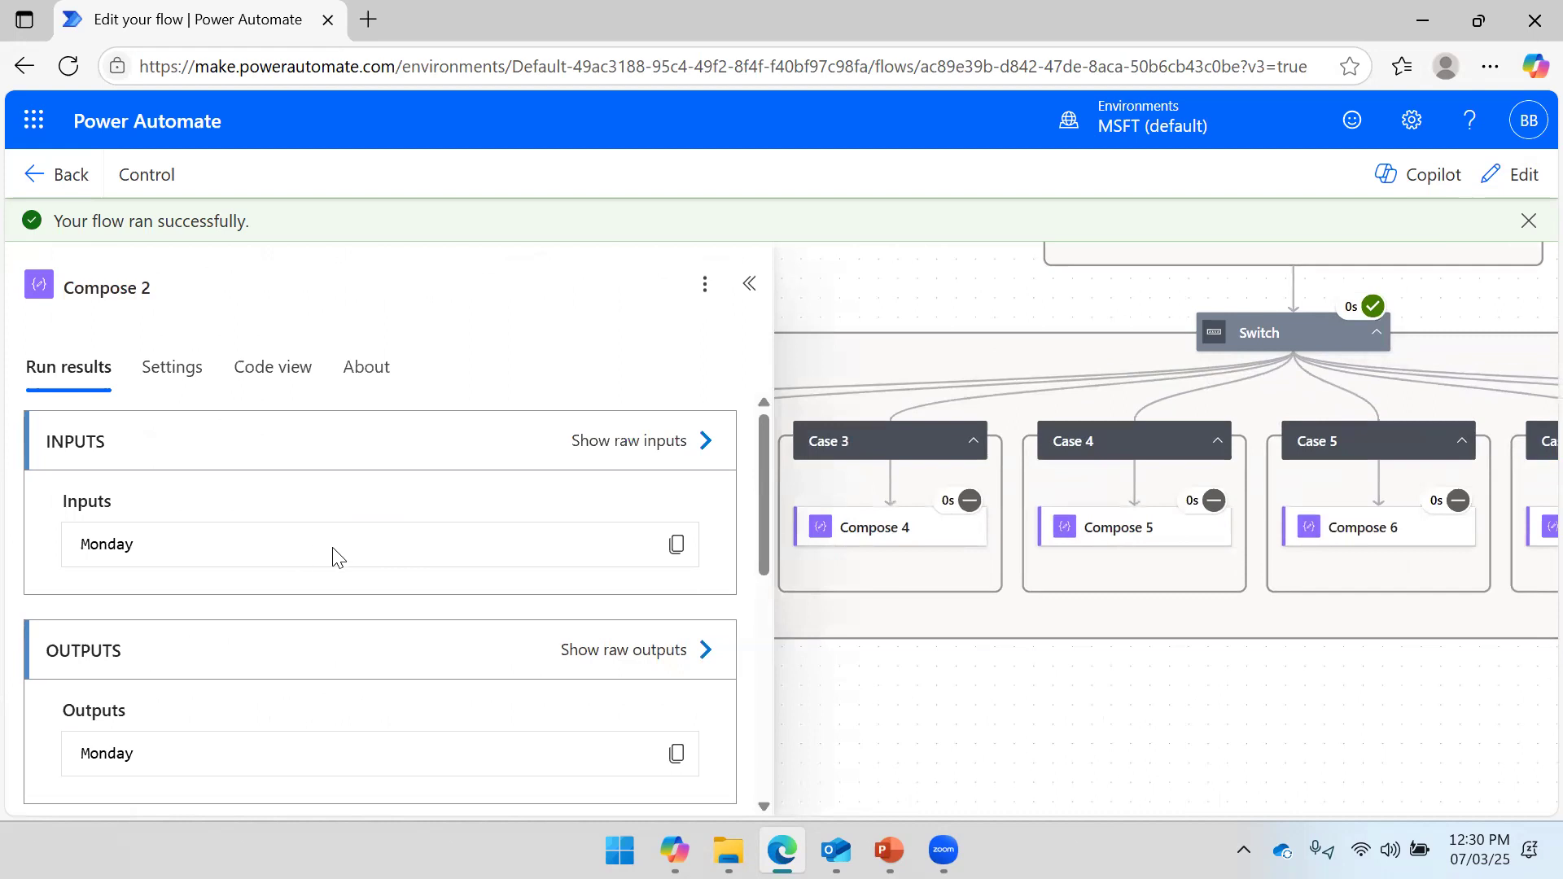
pyautogui.scroll(-5, 228, 603)
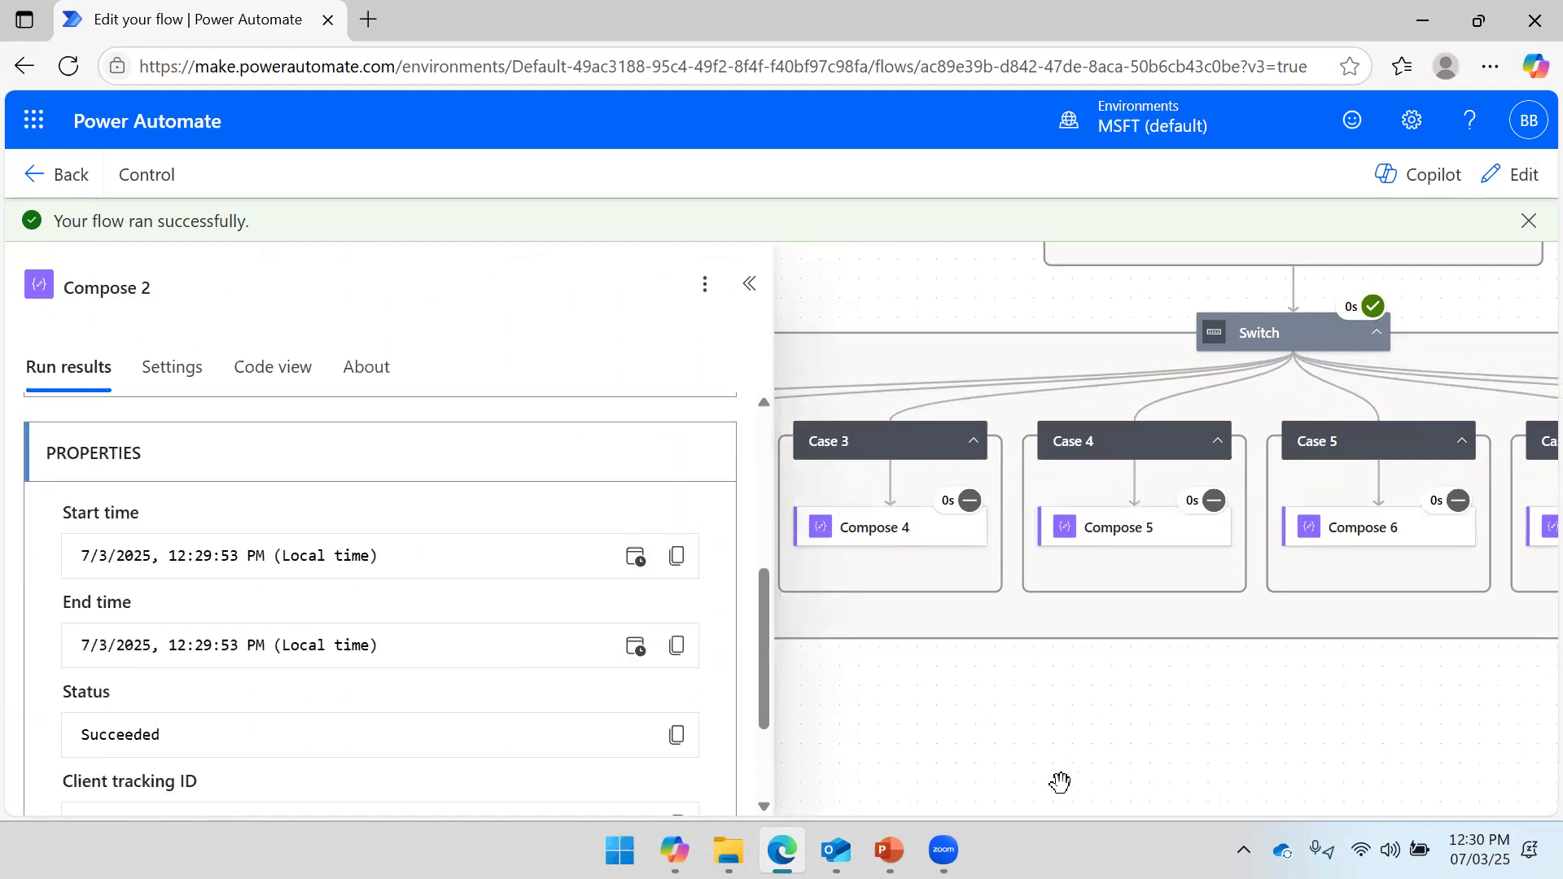
pyautogui.scroll(3, 1013, 753)
pyautogui.click(749, 283)
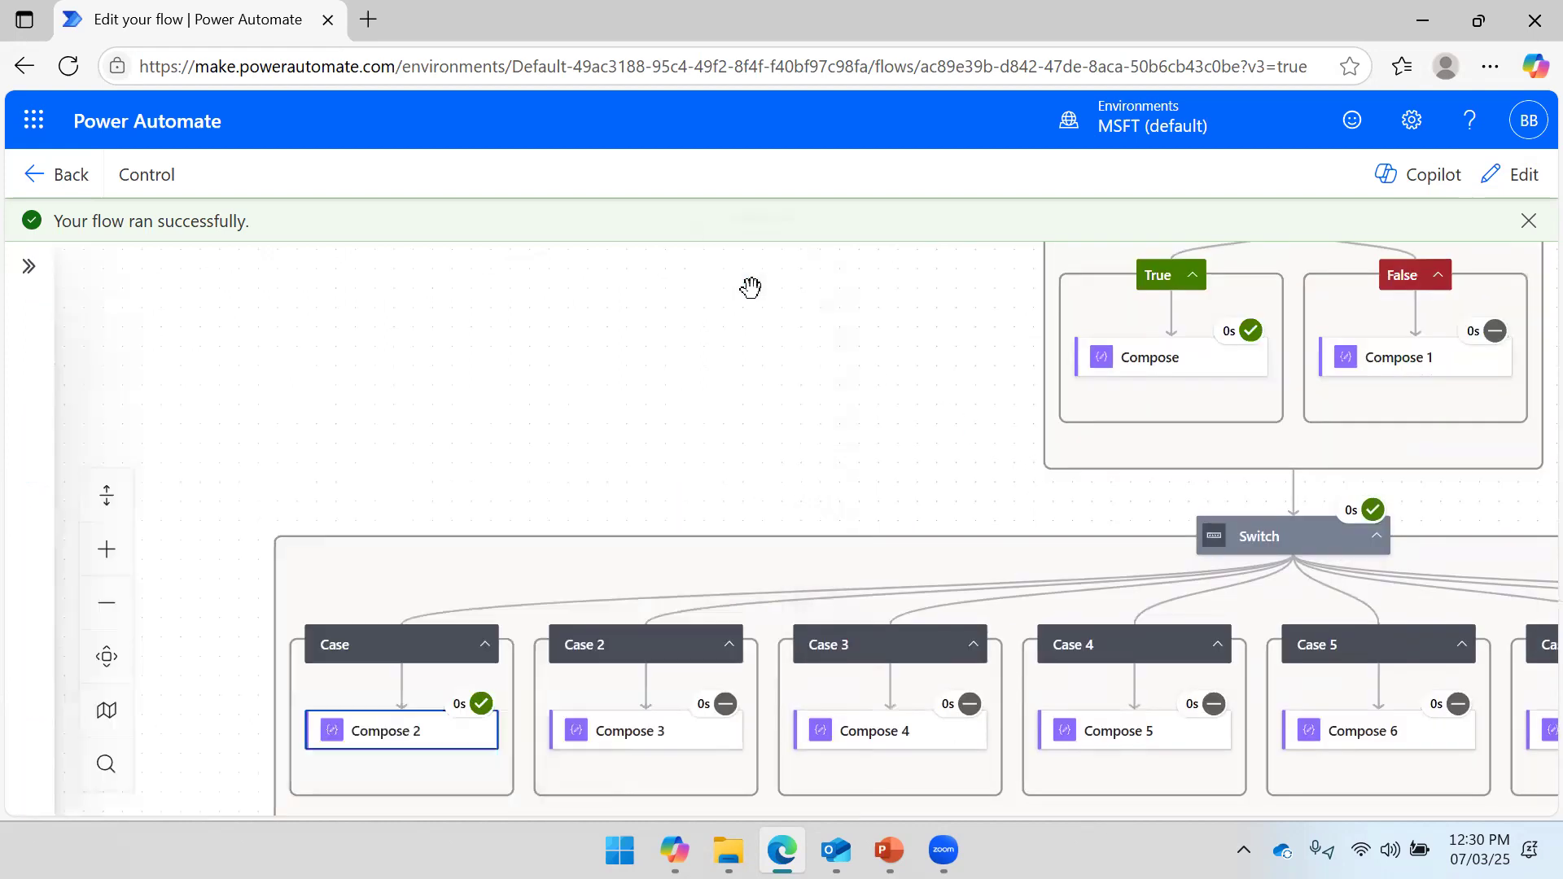
# Review the Switch's run results, including its expression result, and collapse the details.
pyautogui.click(1285, 539)
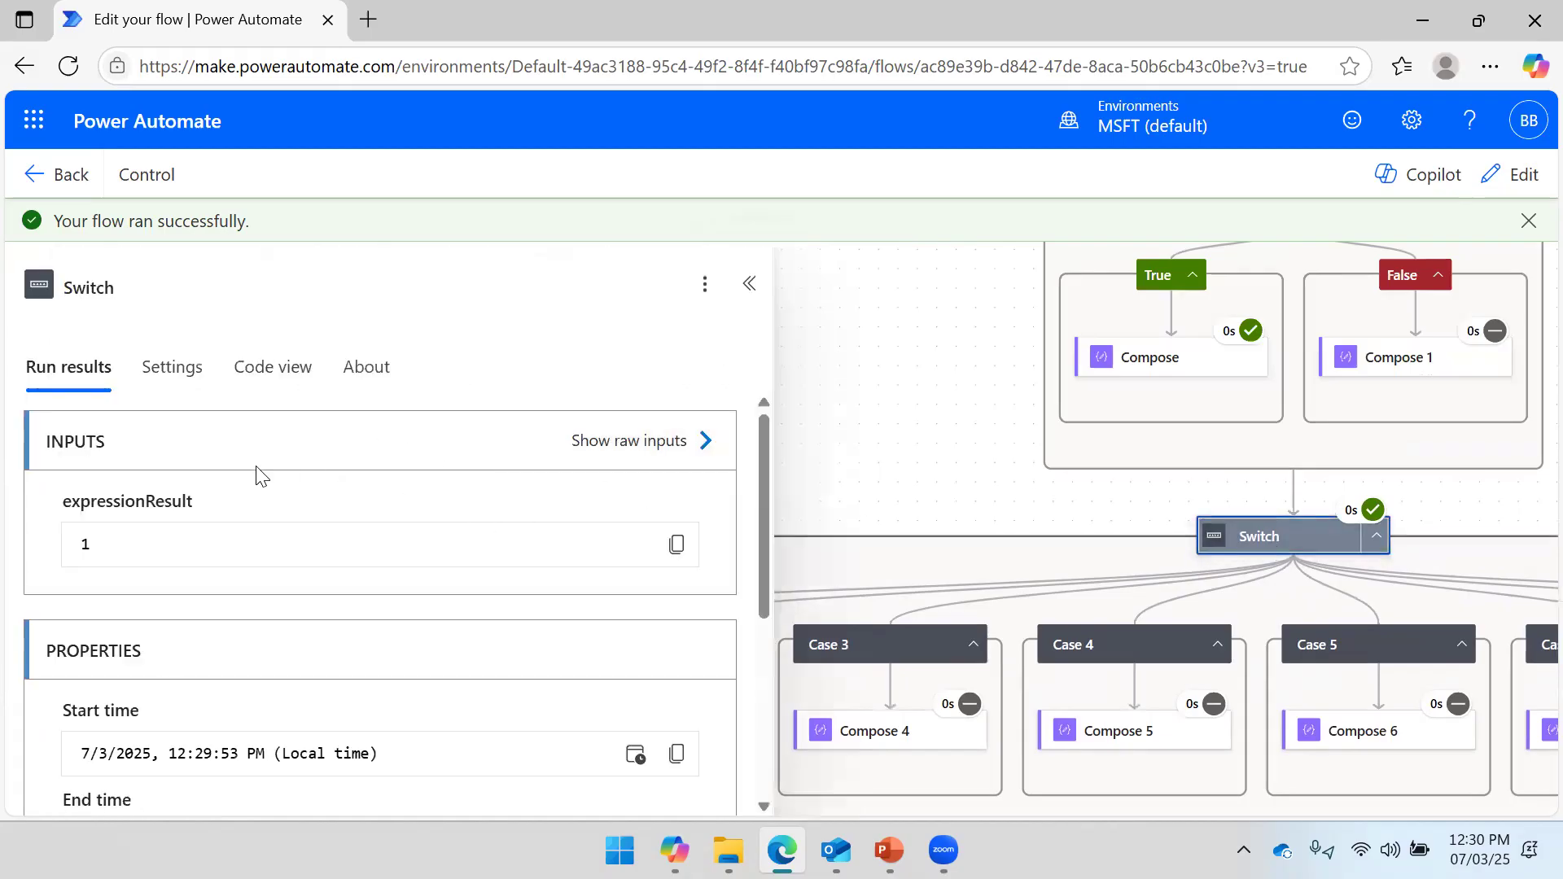
pyautogui.scroll(-5, 244, 473)
pyautogui.scroll(5, 216, 489)
pyautogui.click(934, 442)
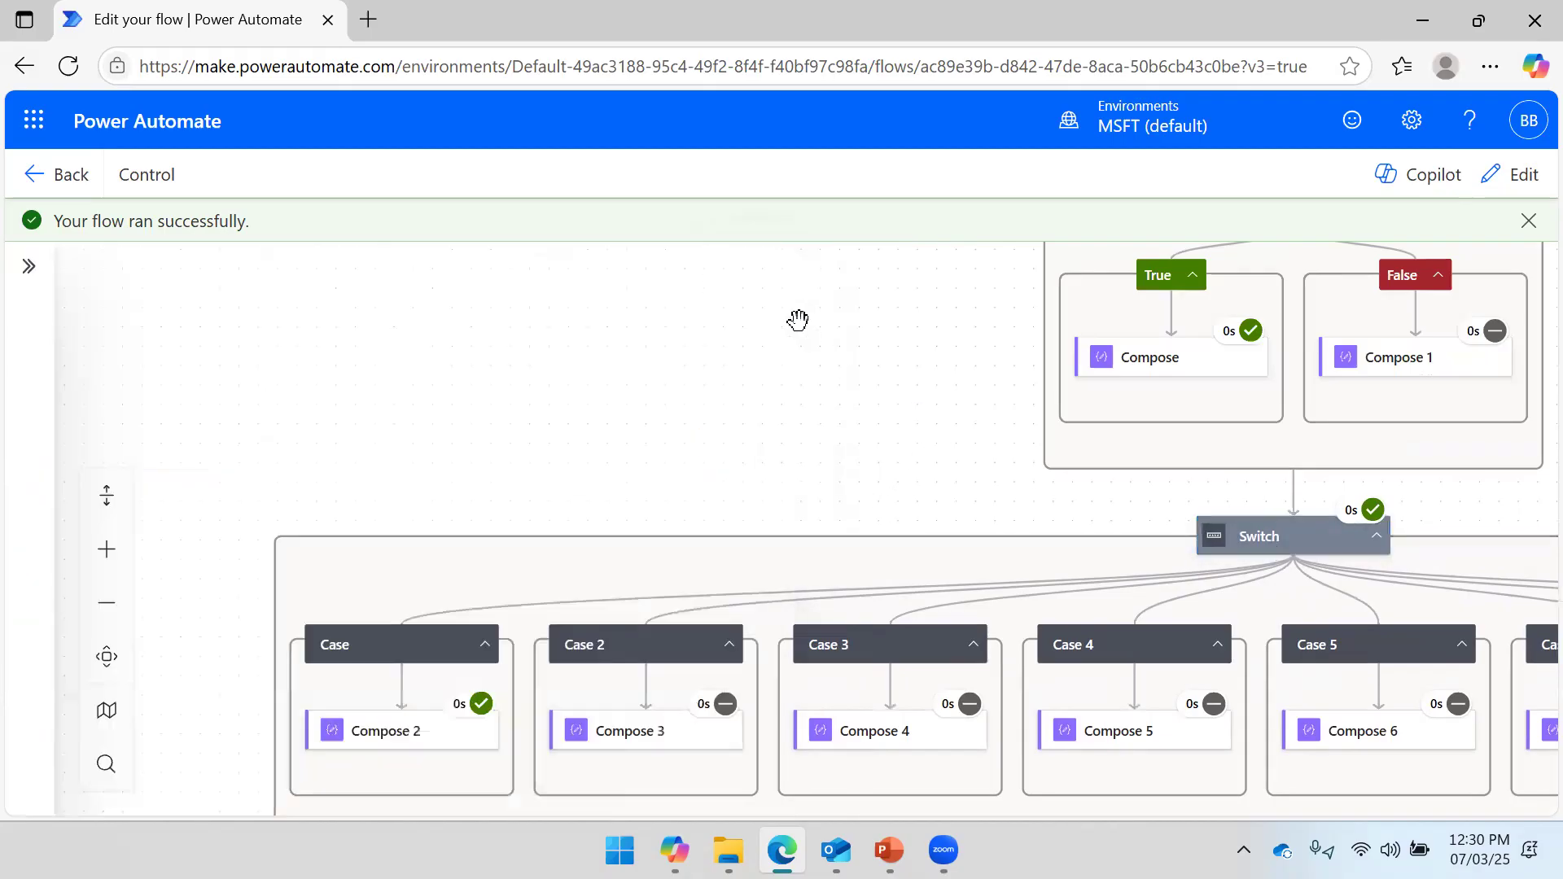
# Edit the flow, update the Switch's On expression to variables('Day Num')[7], save, and collapse the action details.
pyautogui.click(1524, 179)
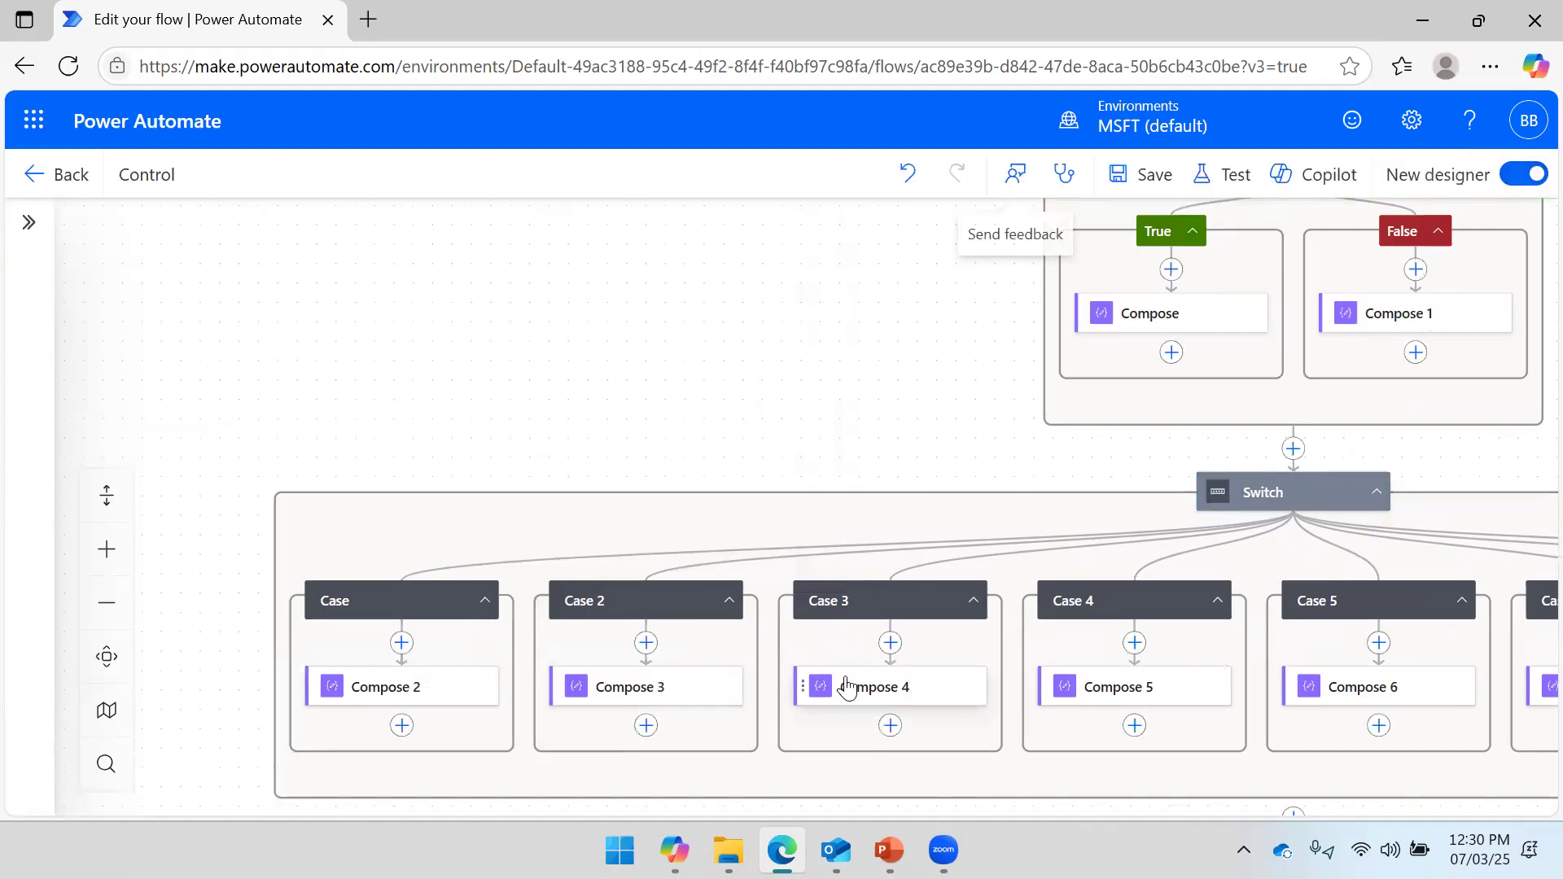
pyautogui.click(1260, 494)
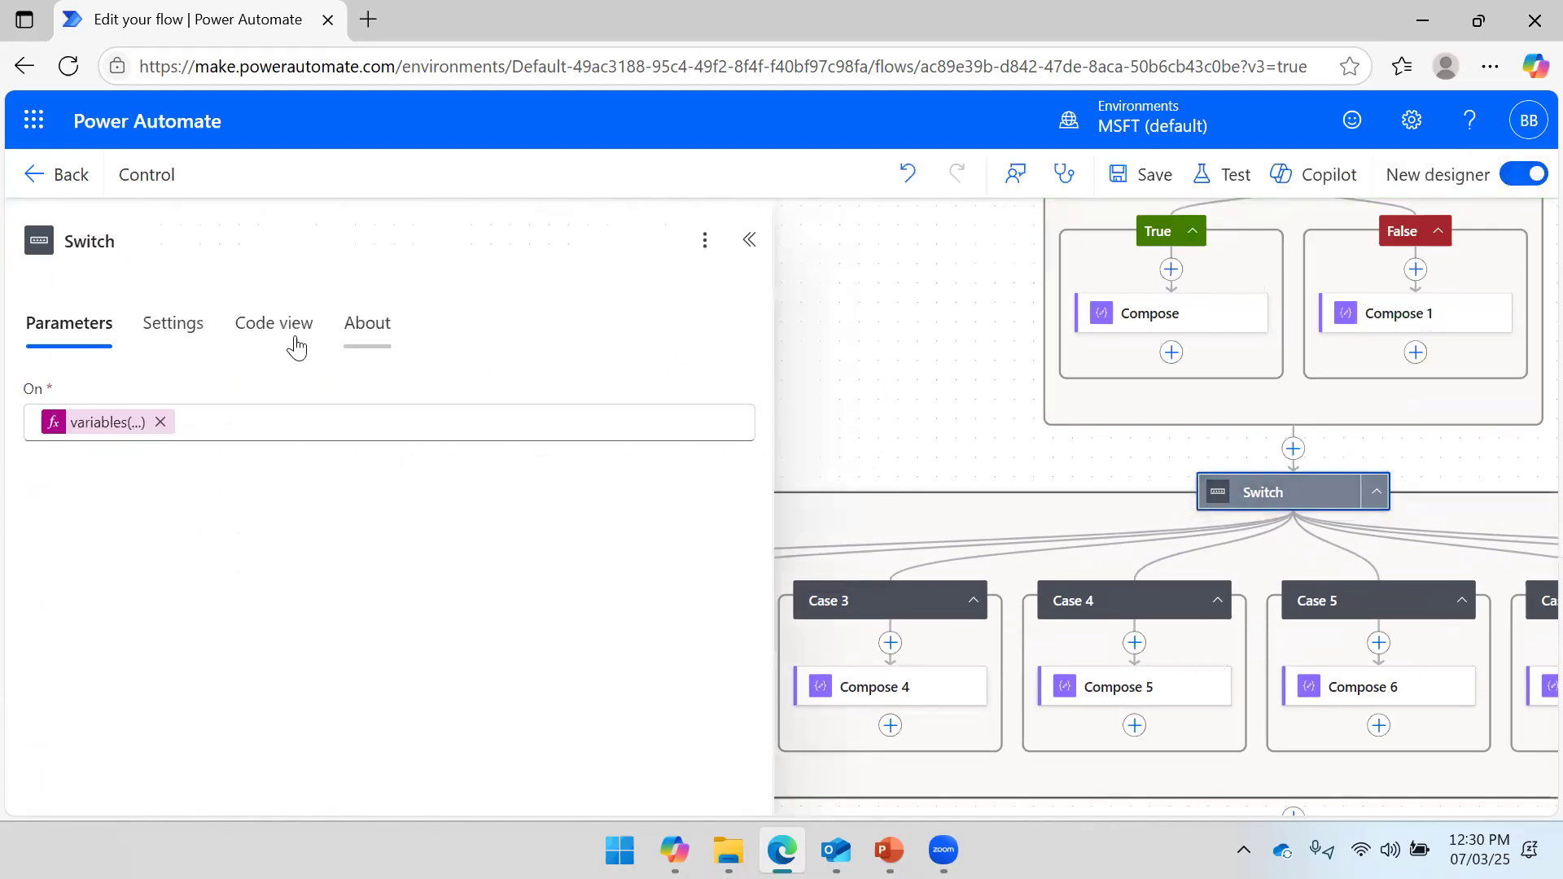
pyautogui.click(124, 424)
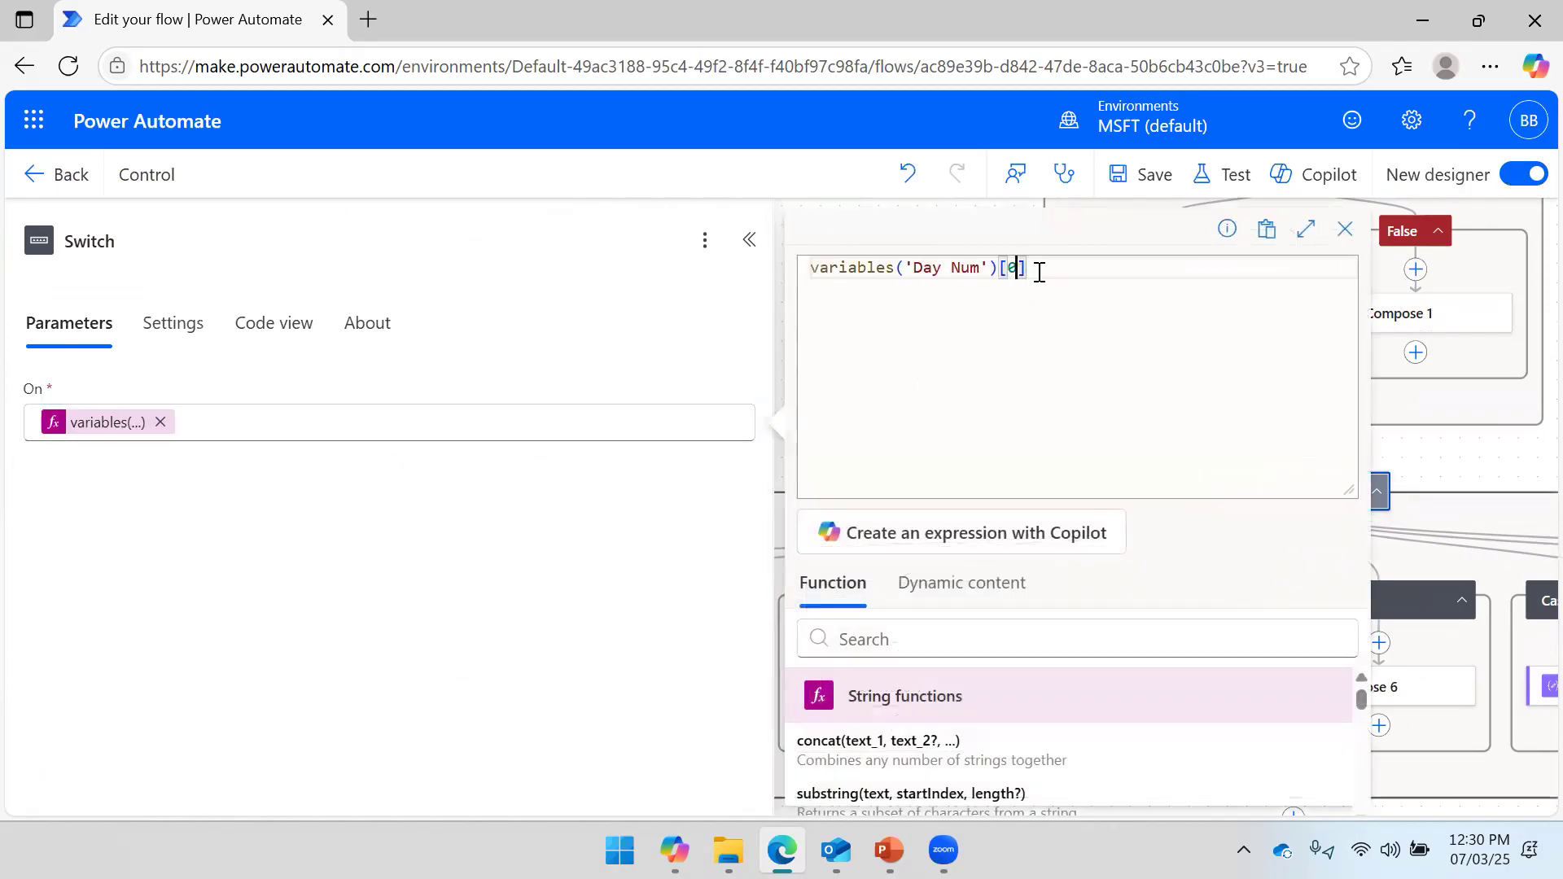
pyautogui.press('BackSpace')
pyautogui.write('7')
pyautogui.moveTo(1351, 491); pyautogui.dragTo(1322, 290)
pyautogui.click(882, 775)
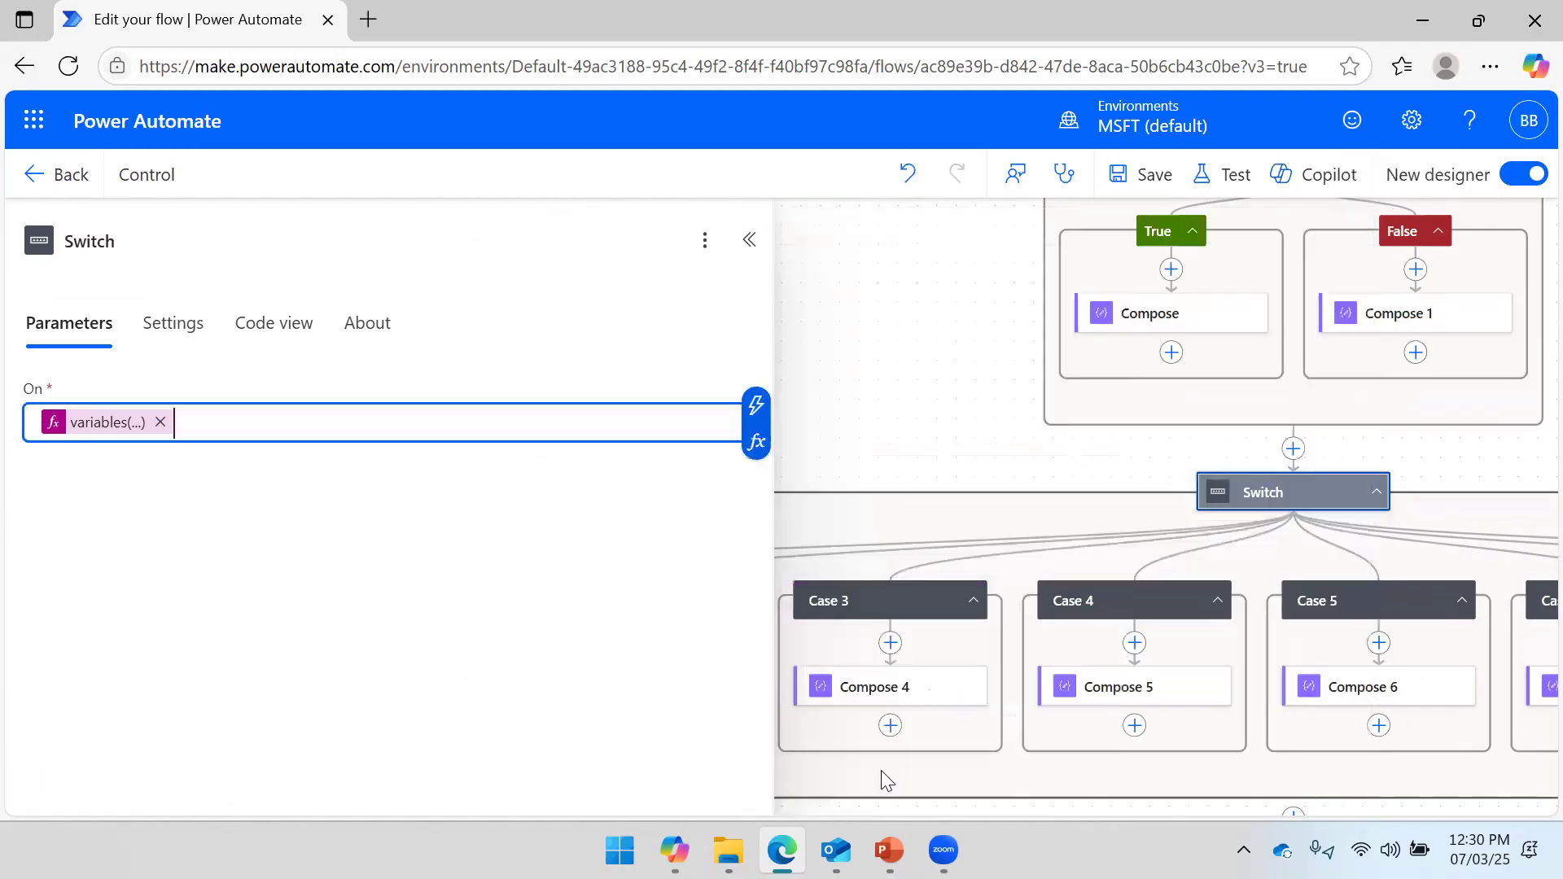
pyautogui.click(1119, 174)
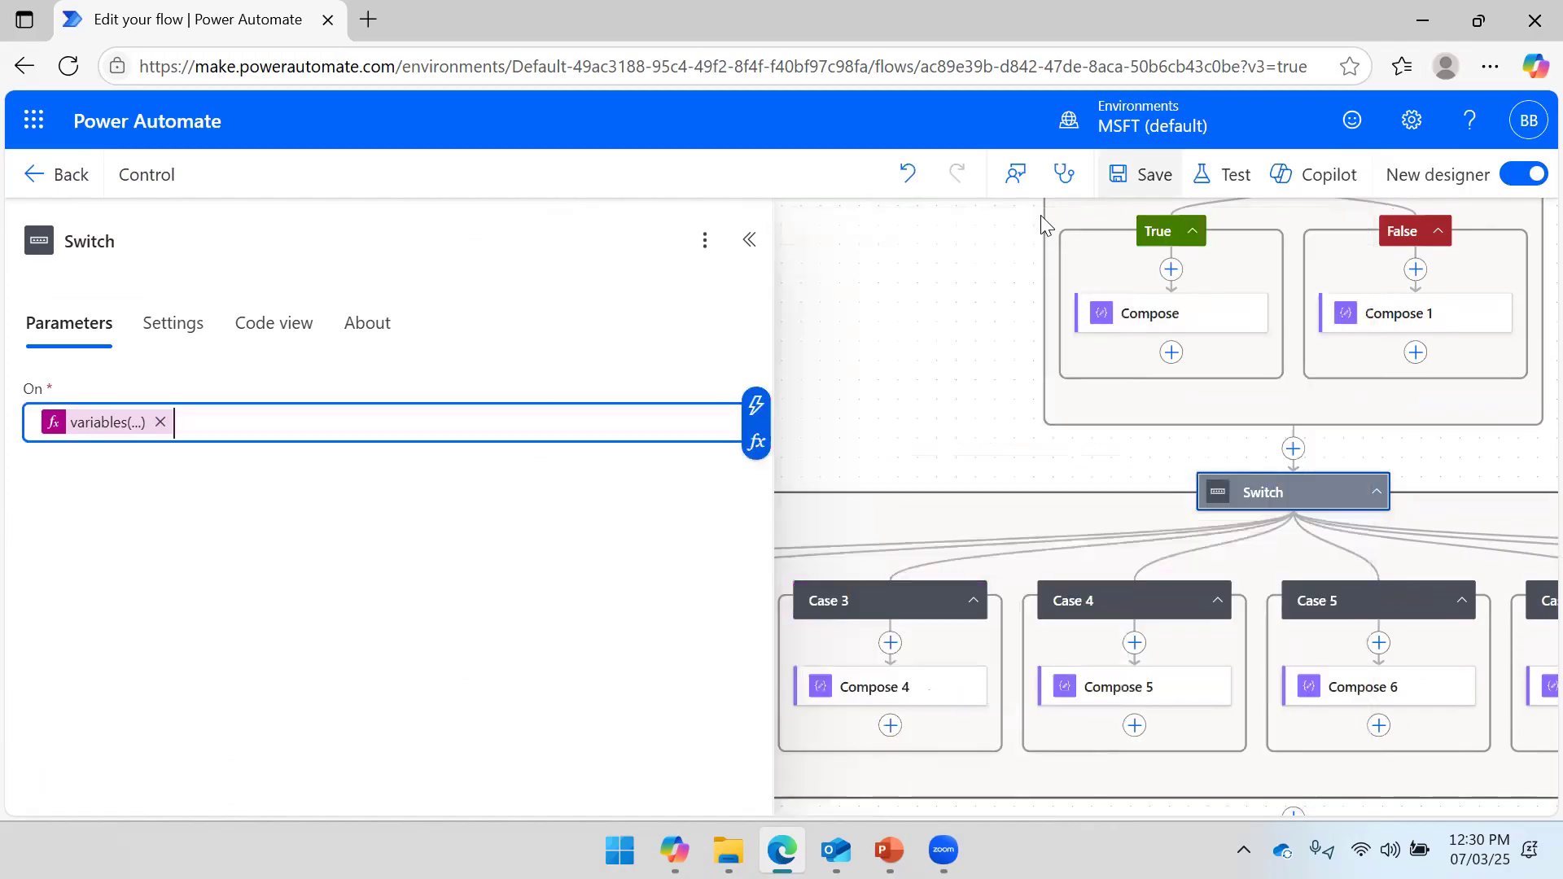
pyautogui.click(749, 241)
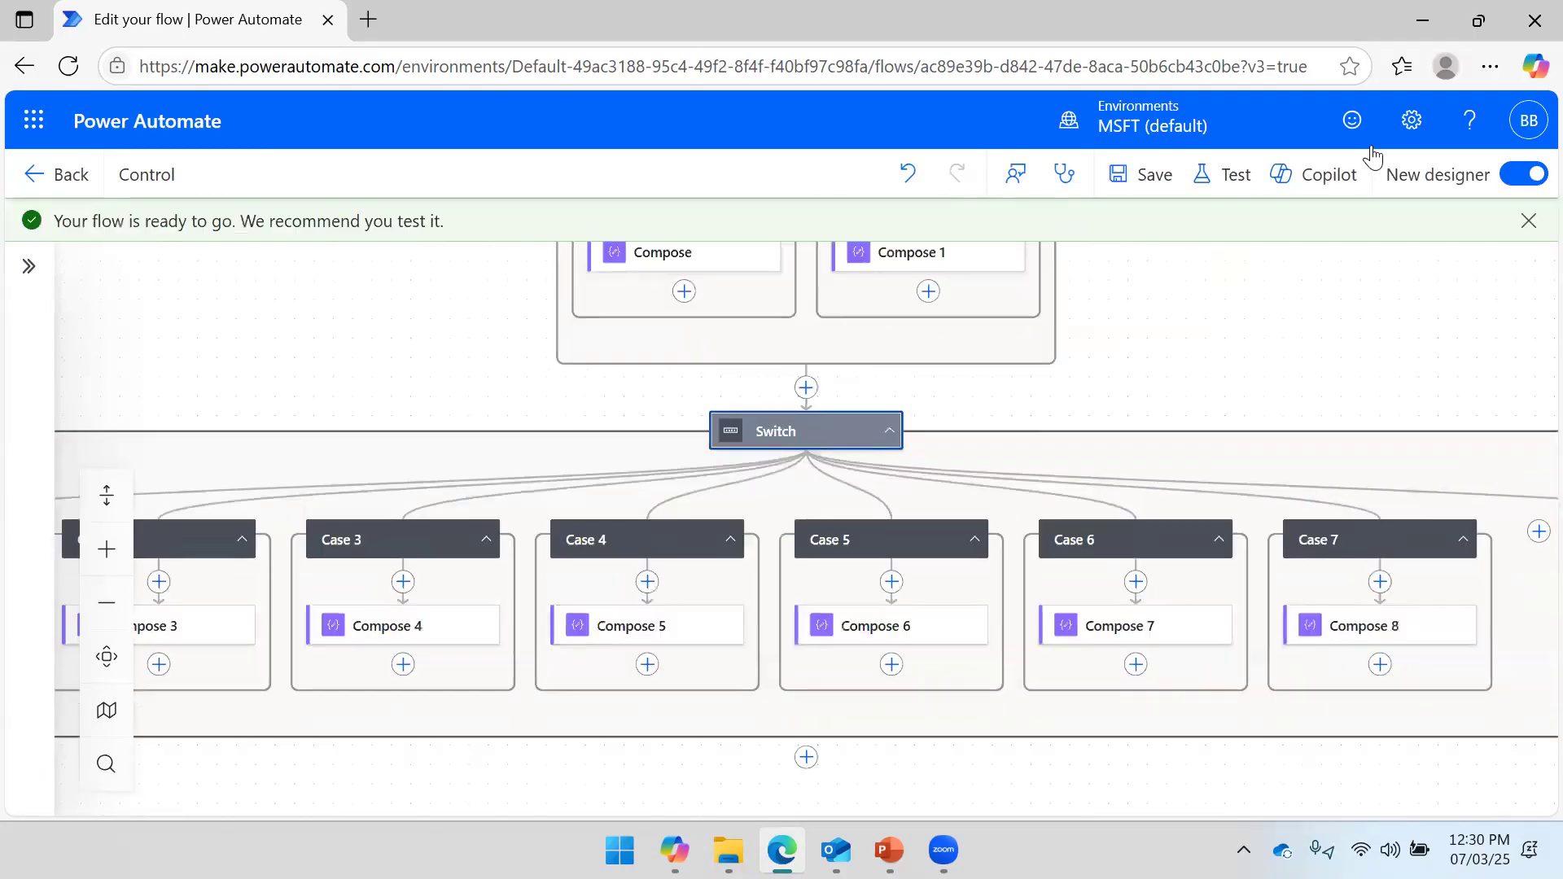
# Run another manual test of the flow with the updated Switch expression.
pyautogui.click(1226, 180)
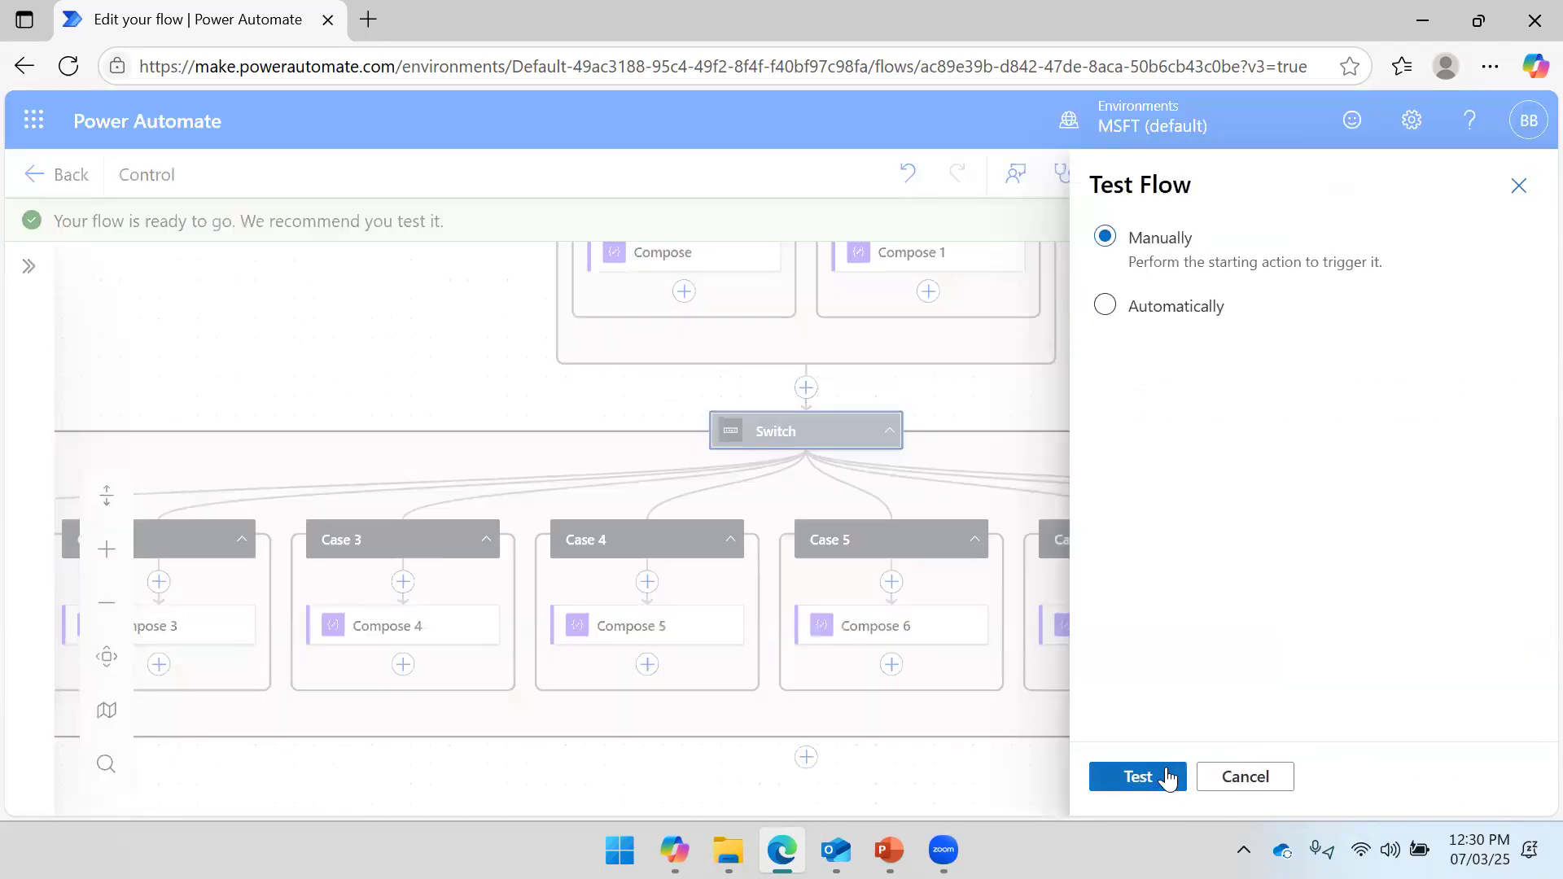
pyautogui.click(1173, 774)
pyautogui.click(1117, 778)
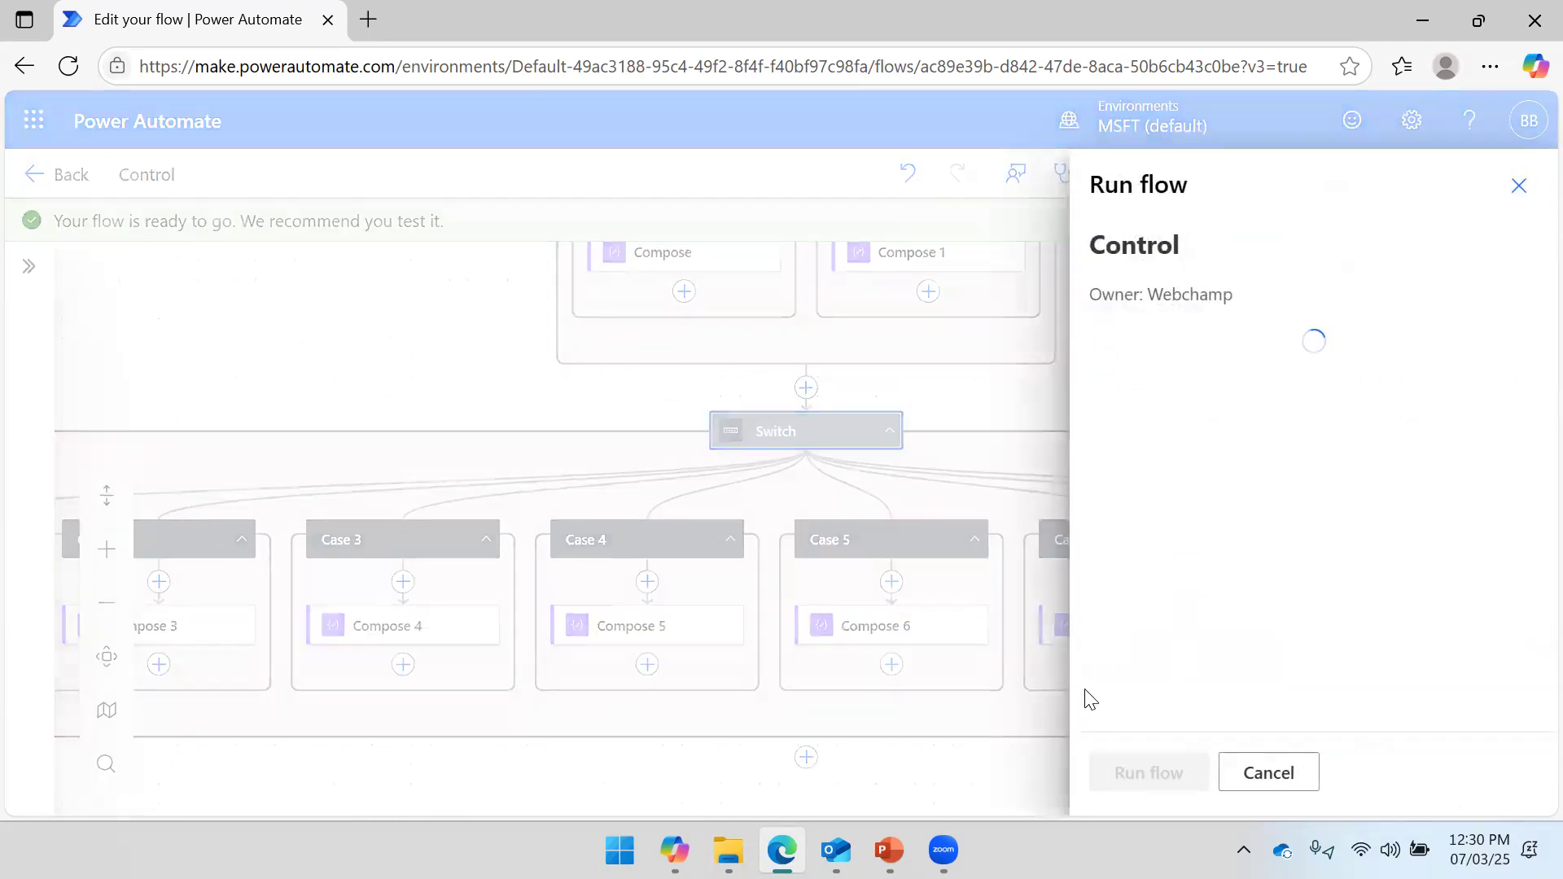
pyautogui.click(1173, 777)
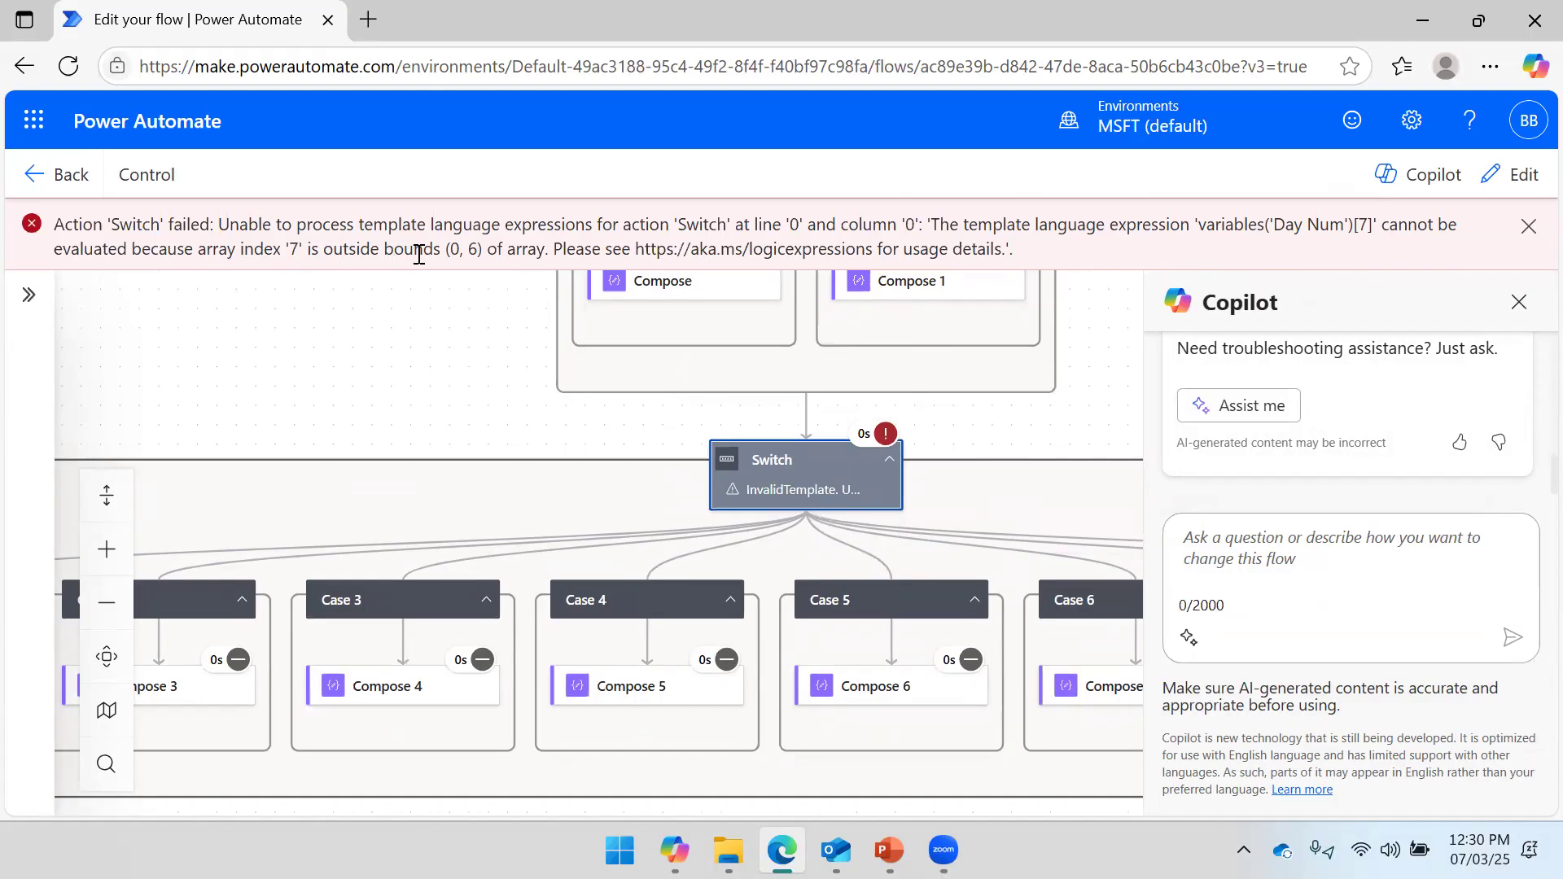
# Edit the flow, change the Switch's On expression to variables('Day Num')[6], save, and collapse the action details.
pyautogui.moveTo(447, 249); pyautogui.dragTo(483, 249)
pyautogui.click(1498, 184)
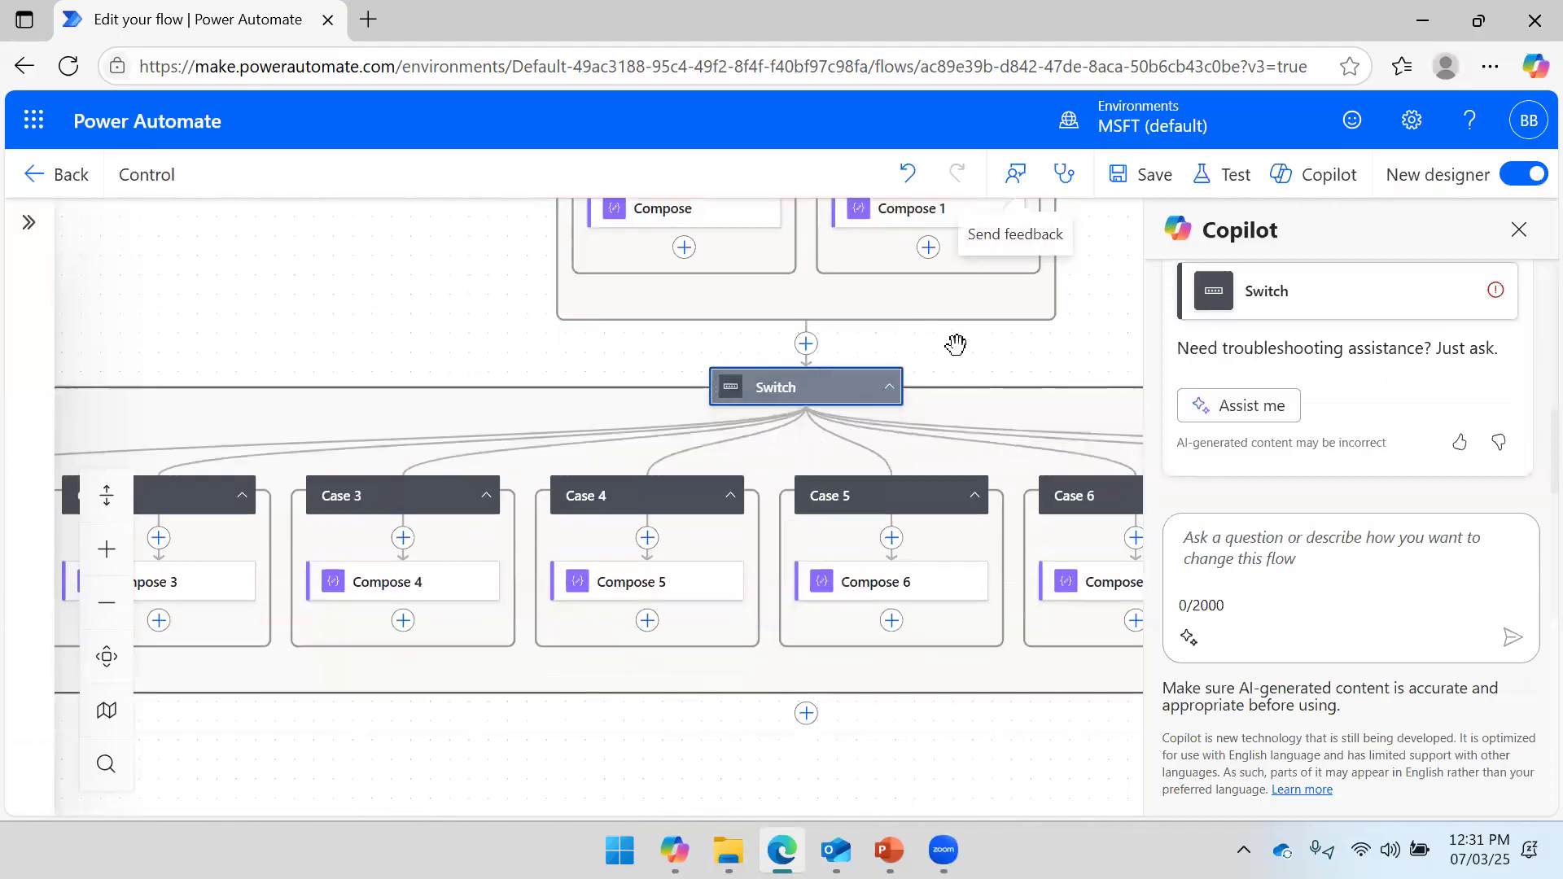
pyautogui.click(852, 394)
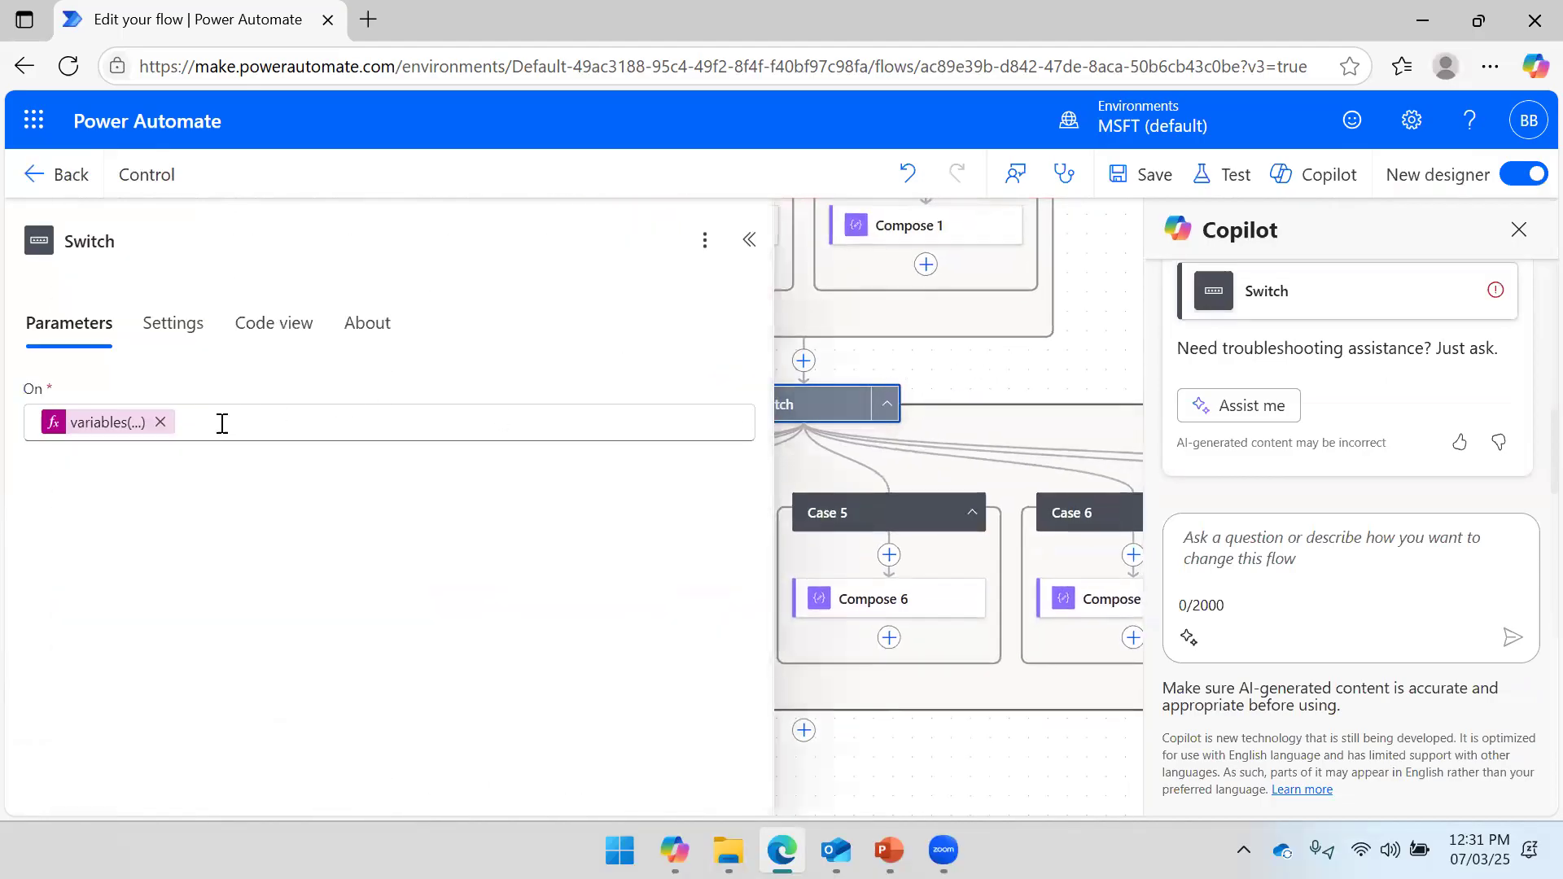
pyautogui.click(139, 423)
pyautogui.click(1008, 267)
pyautogui.click(1008, 268)
pyautogui.press('Delete')
pyautogui.write('6')
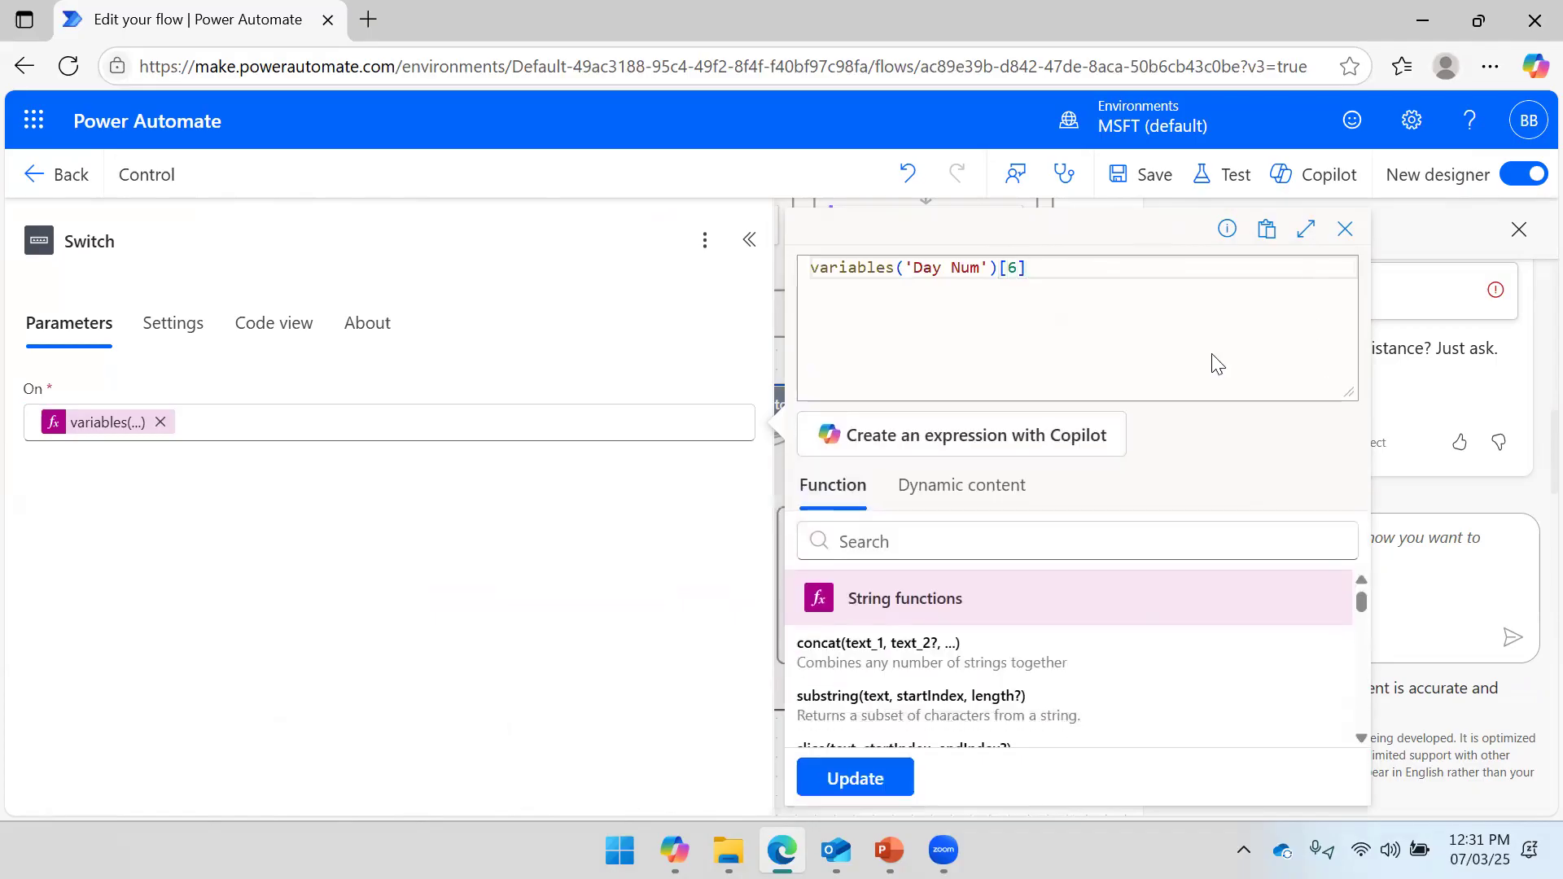
pyautogui.click(902, 778)
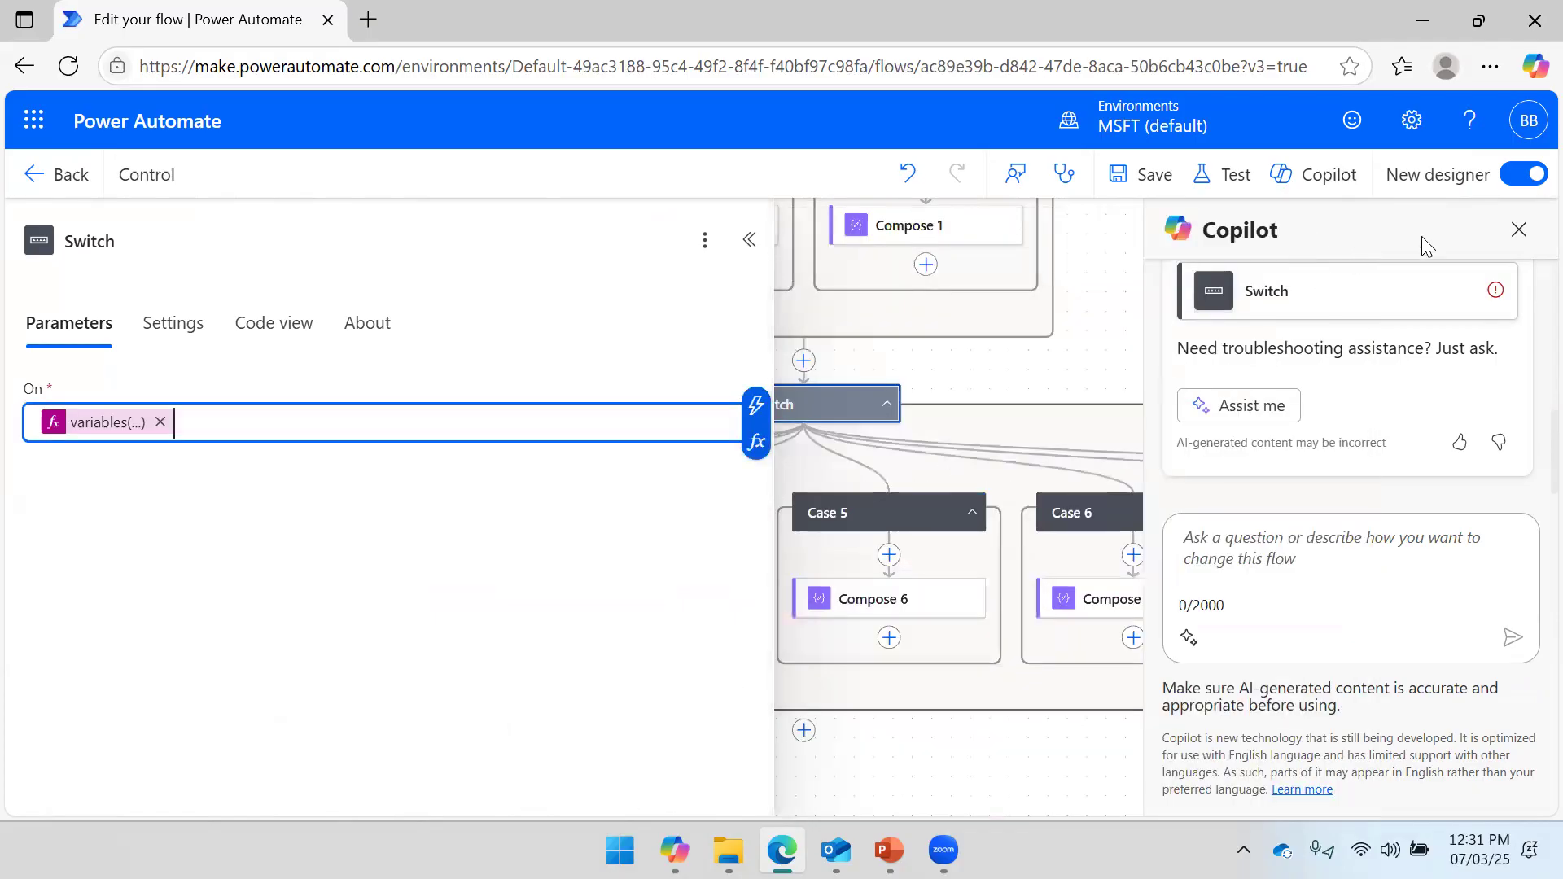
pyautogui.click(1148, 174)
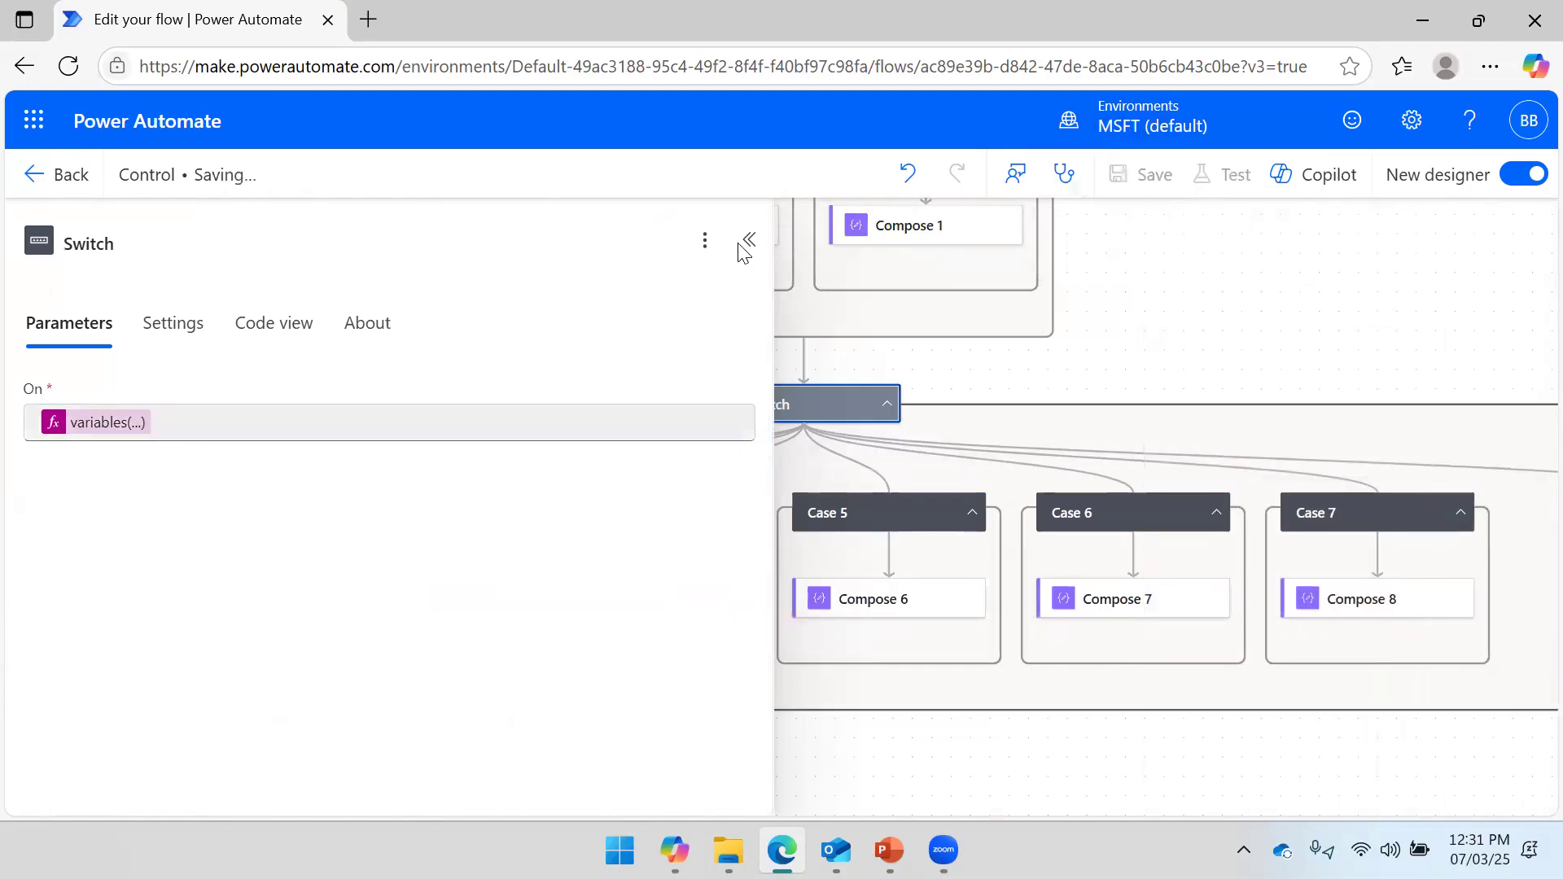
pyautogui.click(747, 285)
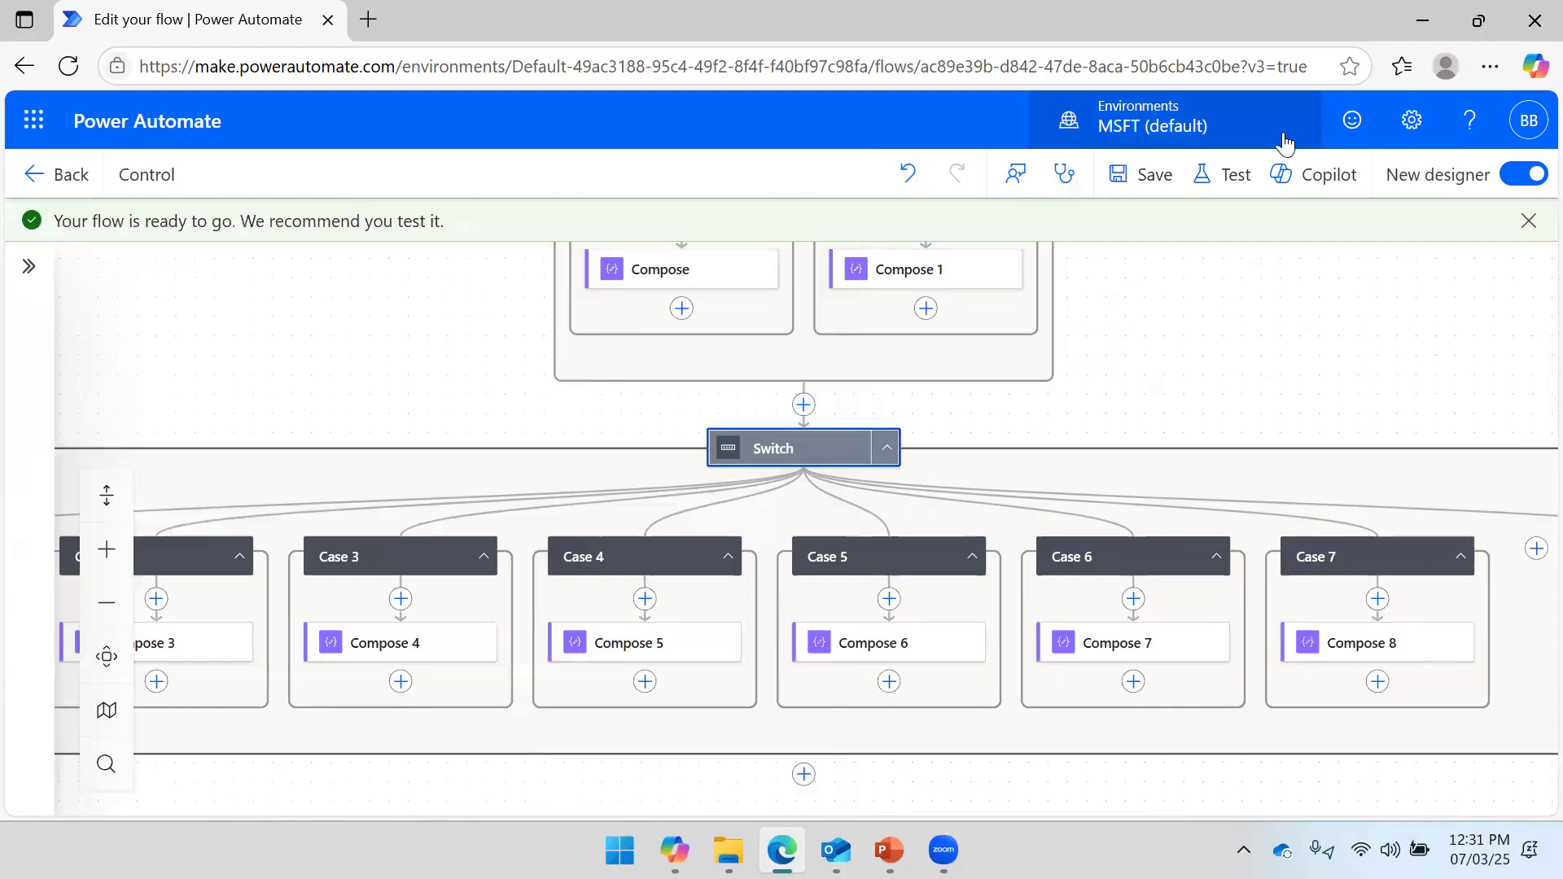
# Run a manual test of the flow with the Switch reading array index 6.
pyautogui.click(1255, 186)
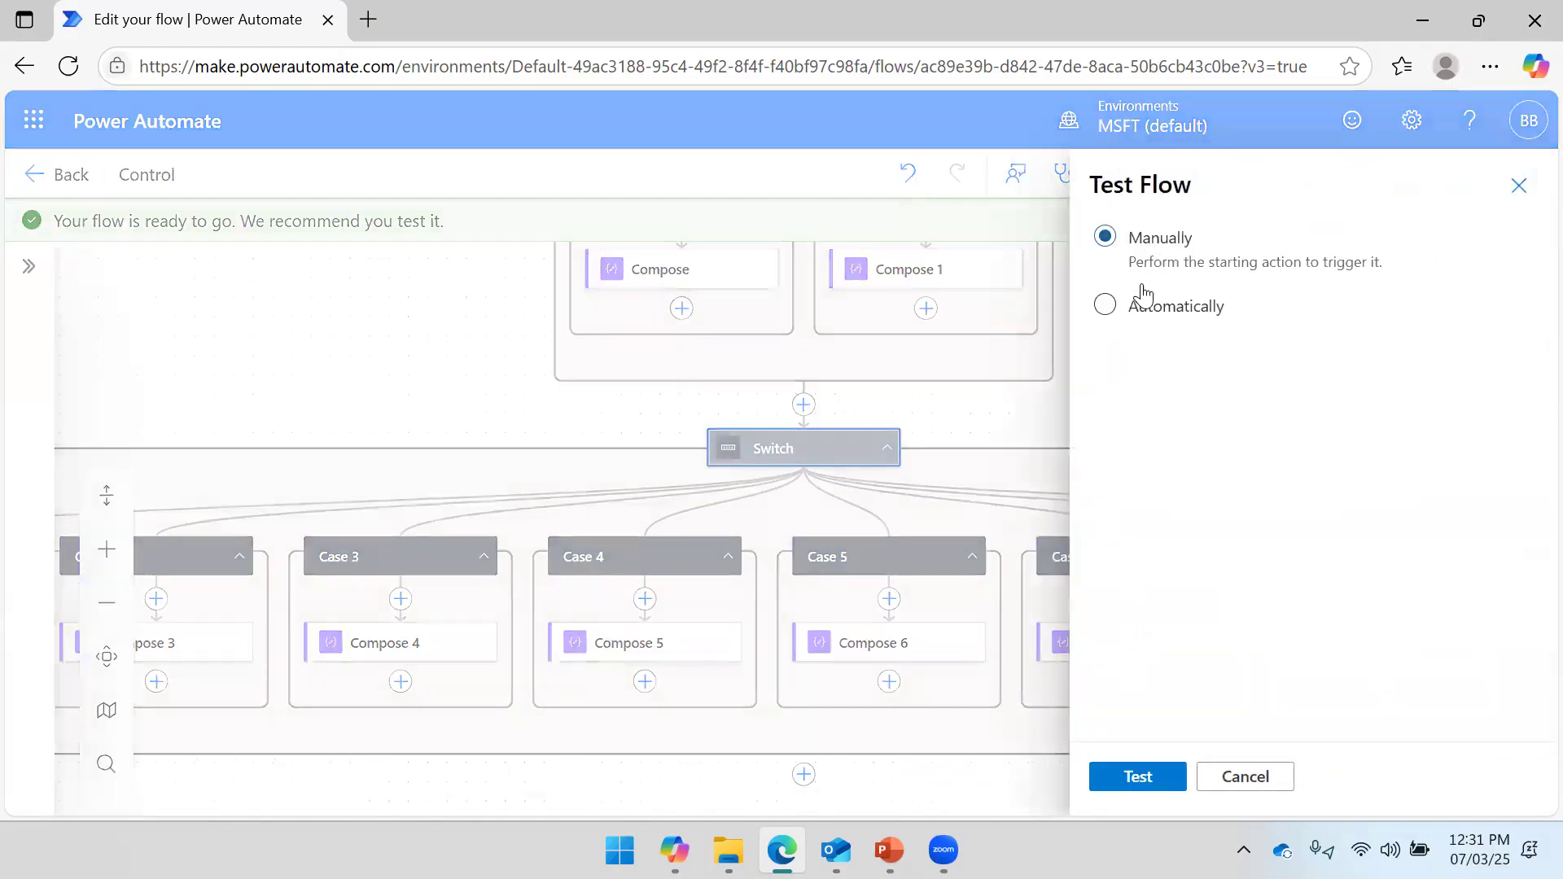
pyautogui.click(1163, 776)
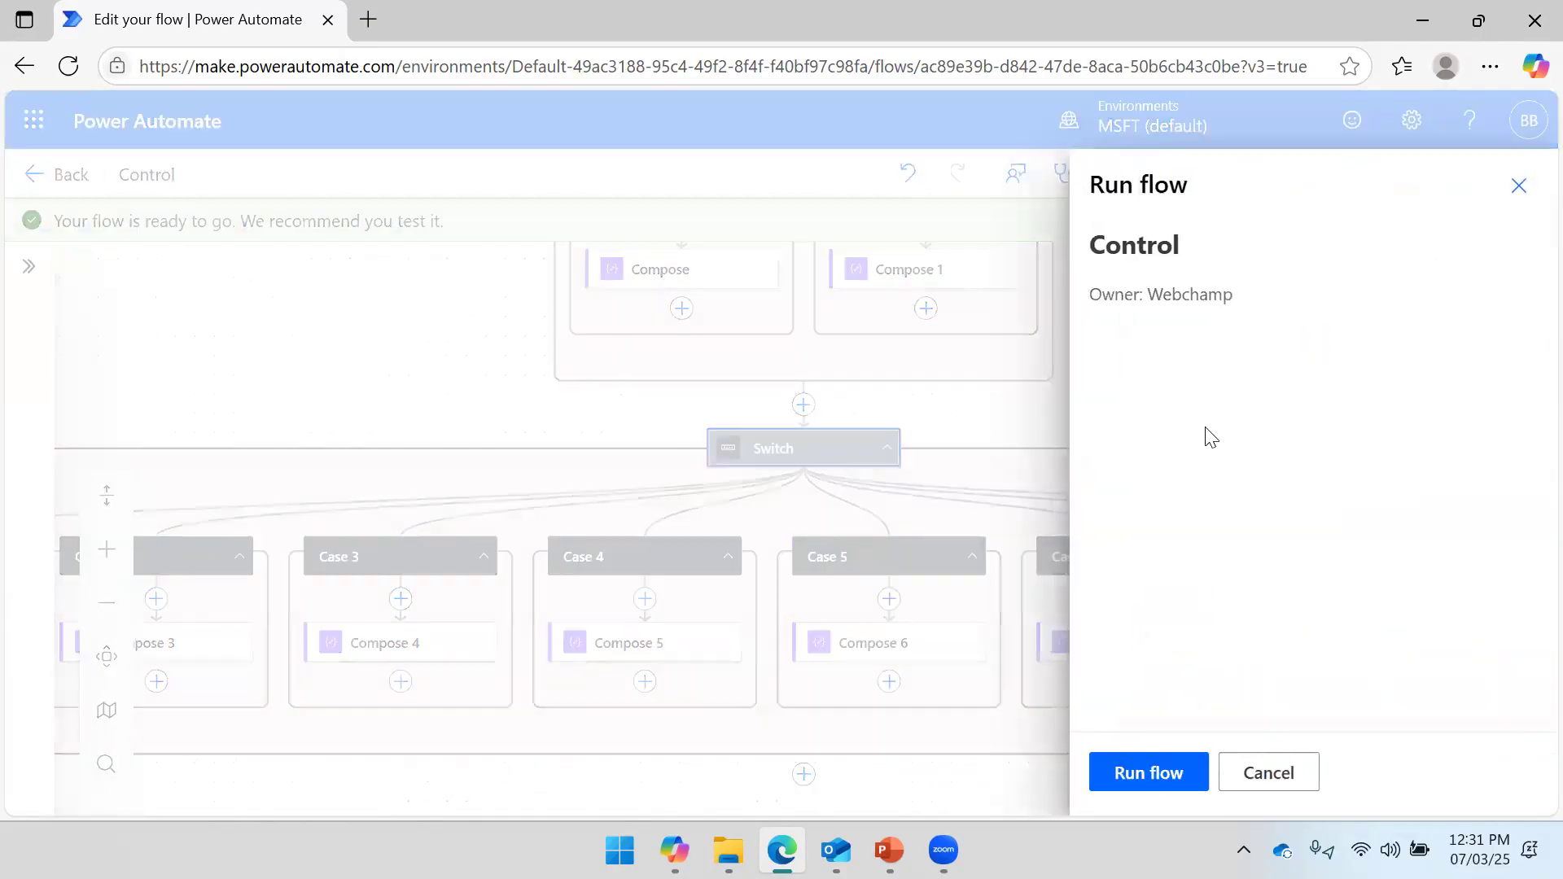
pyautogui.click(1181, 770)
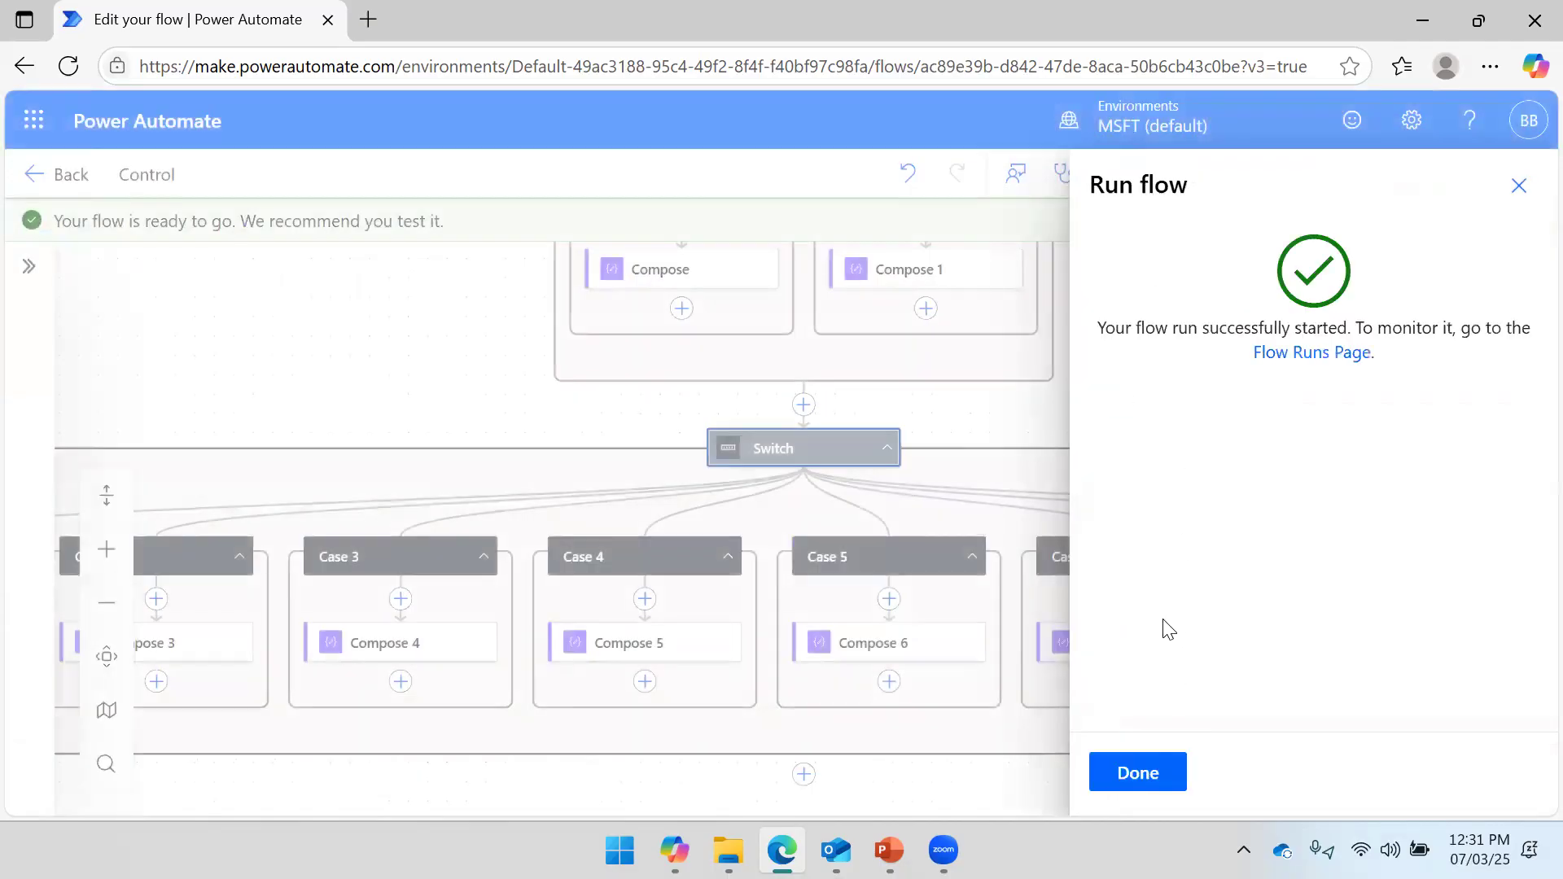
pyautogui.click(1173, 783)
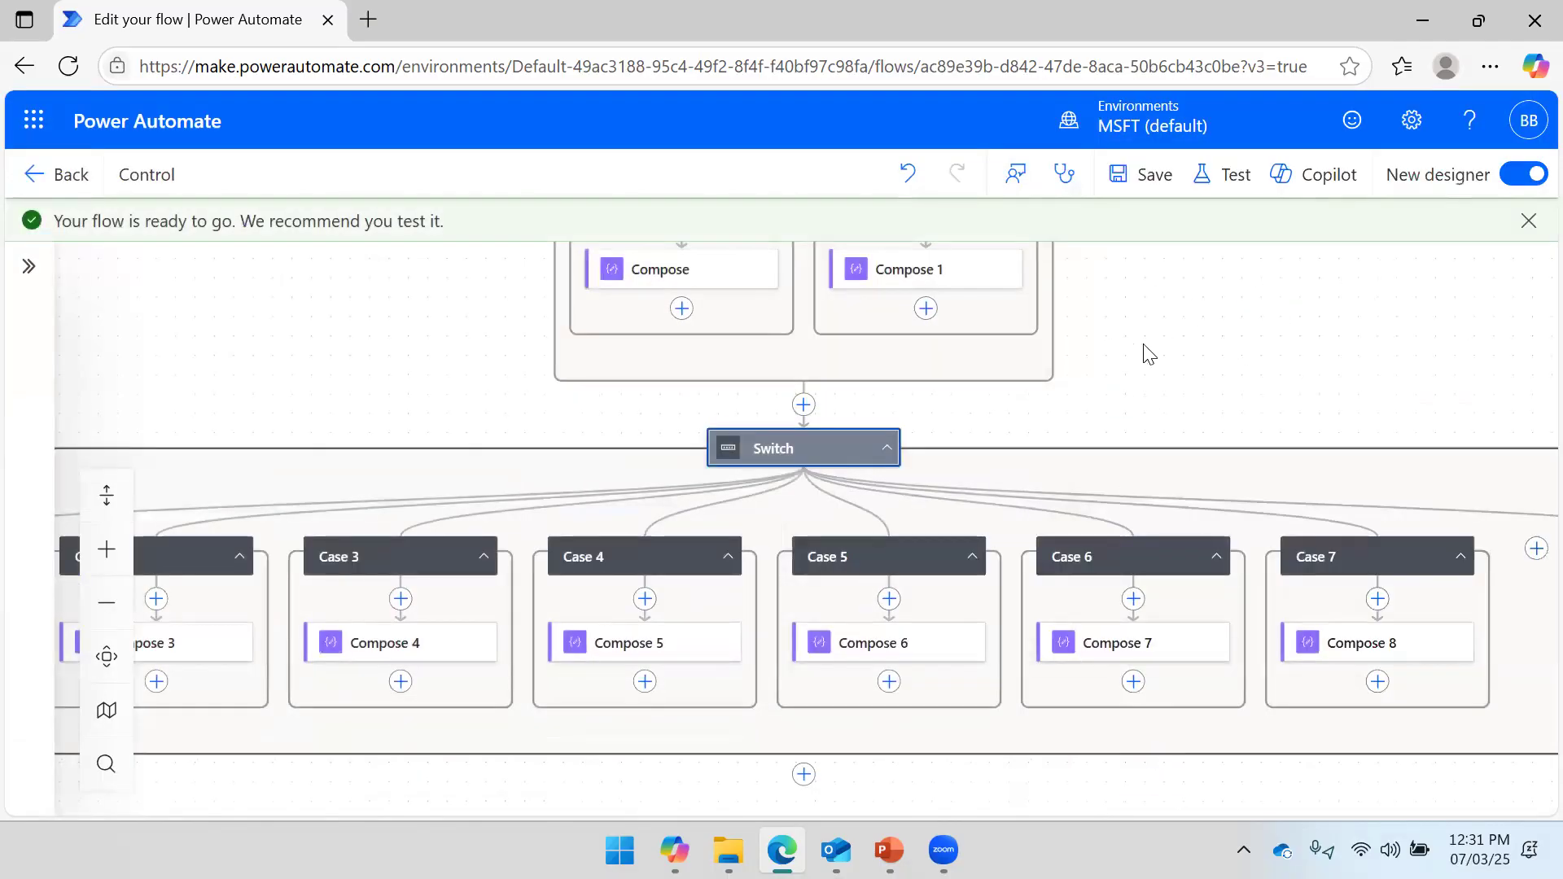
# Find the Switch case that ran and compare the Switch's expression result with Case 7's Equals value.
pyautogui.moveTo(1289, 341); pyautogui.dragTo(1043, 286)
pyautogui.scroll(4, 1014, 306)
pyautogui.scroll(3, 1014, 305)
pyautogui.scroll(-3, 997, 287)
pyautogui.moveTo(974, 317); pyautogui.dragTo(1011, 298)
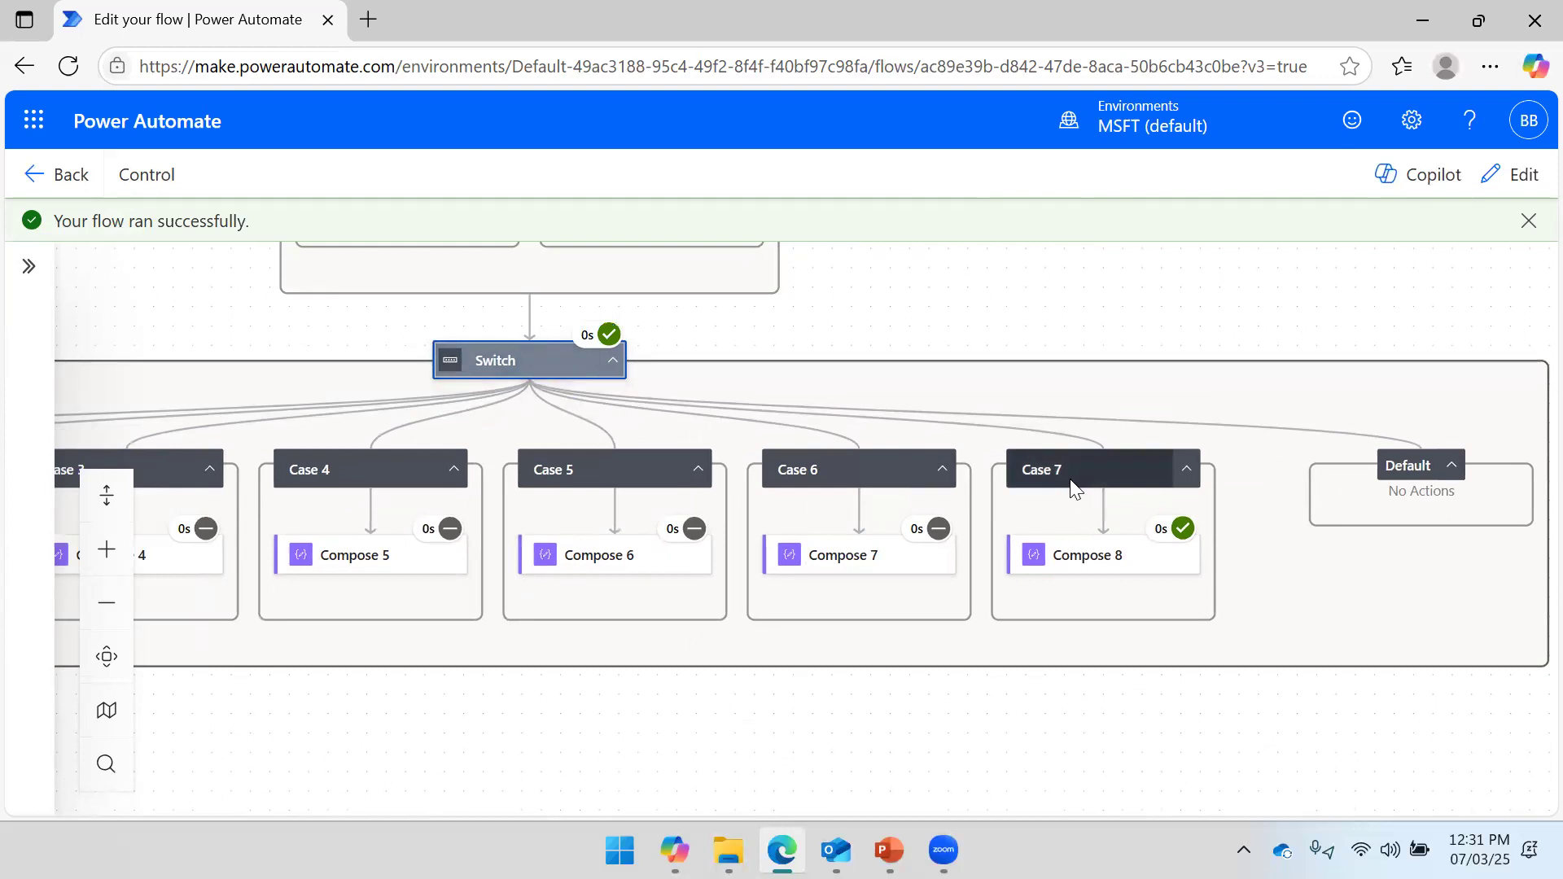
pyautogui.click(540, 361)
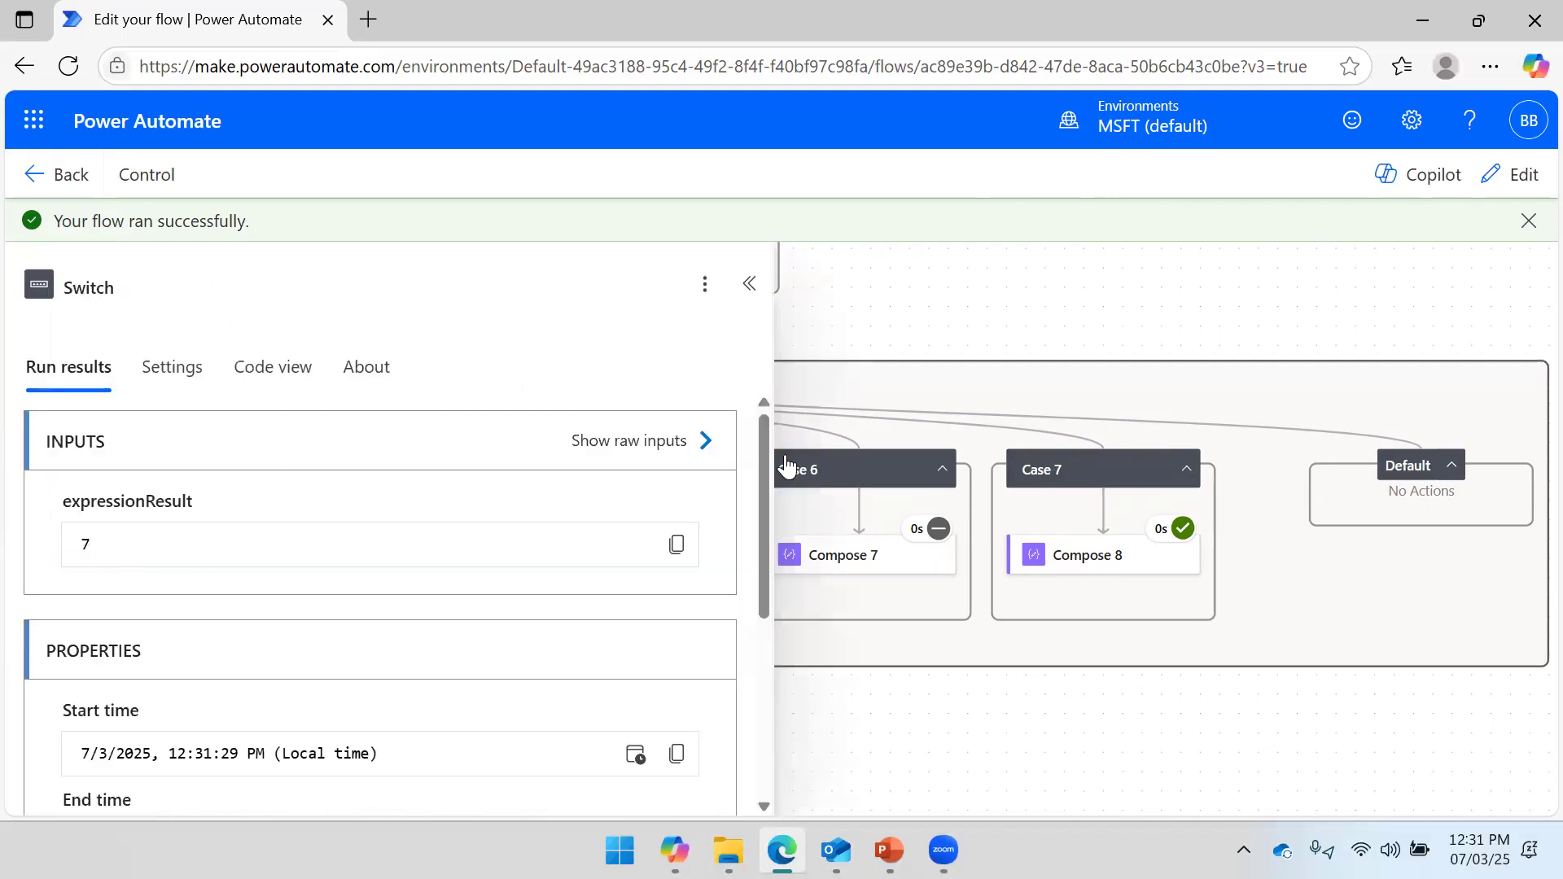
pyautogui.click(1249, 244)
pyautogui.click(1096, 469)
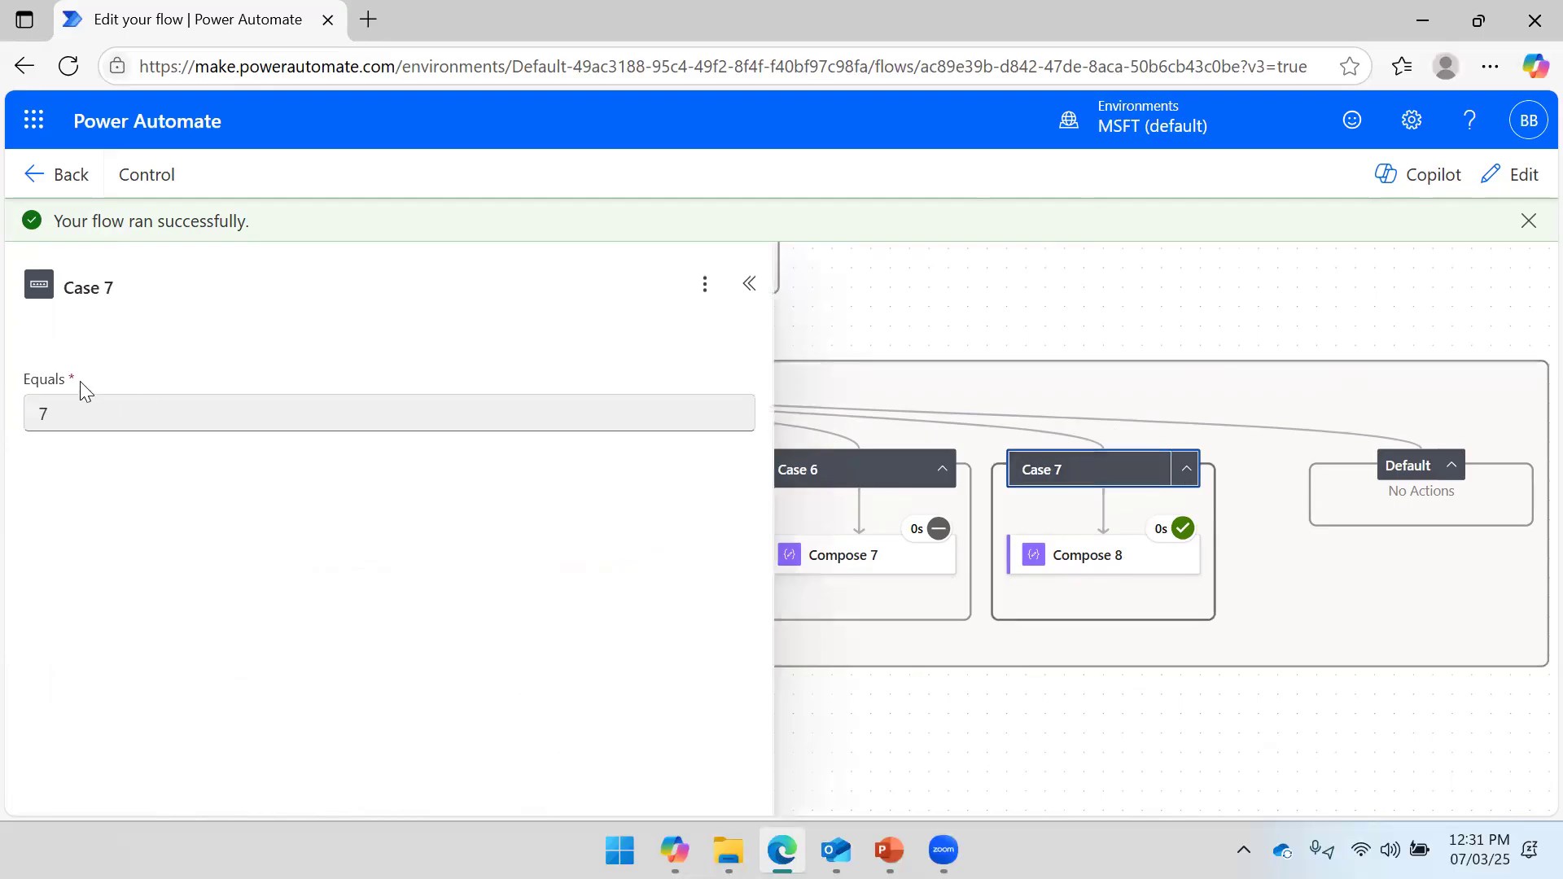
pyautogui.click(57, 422)
pyautogui.hotkey('ctrl', 'a')
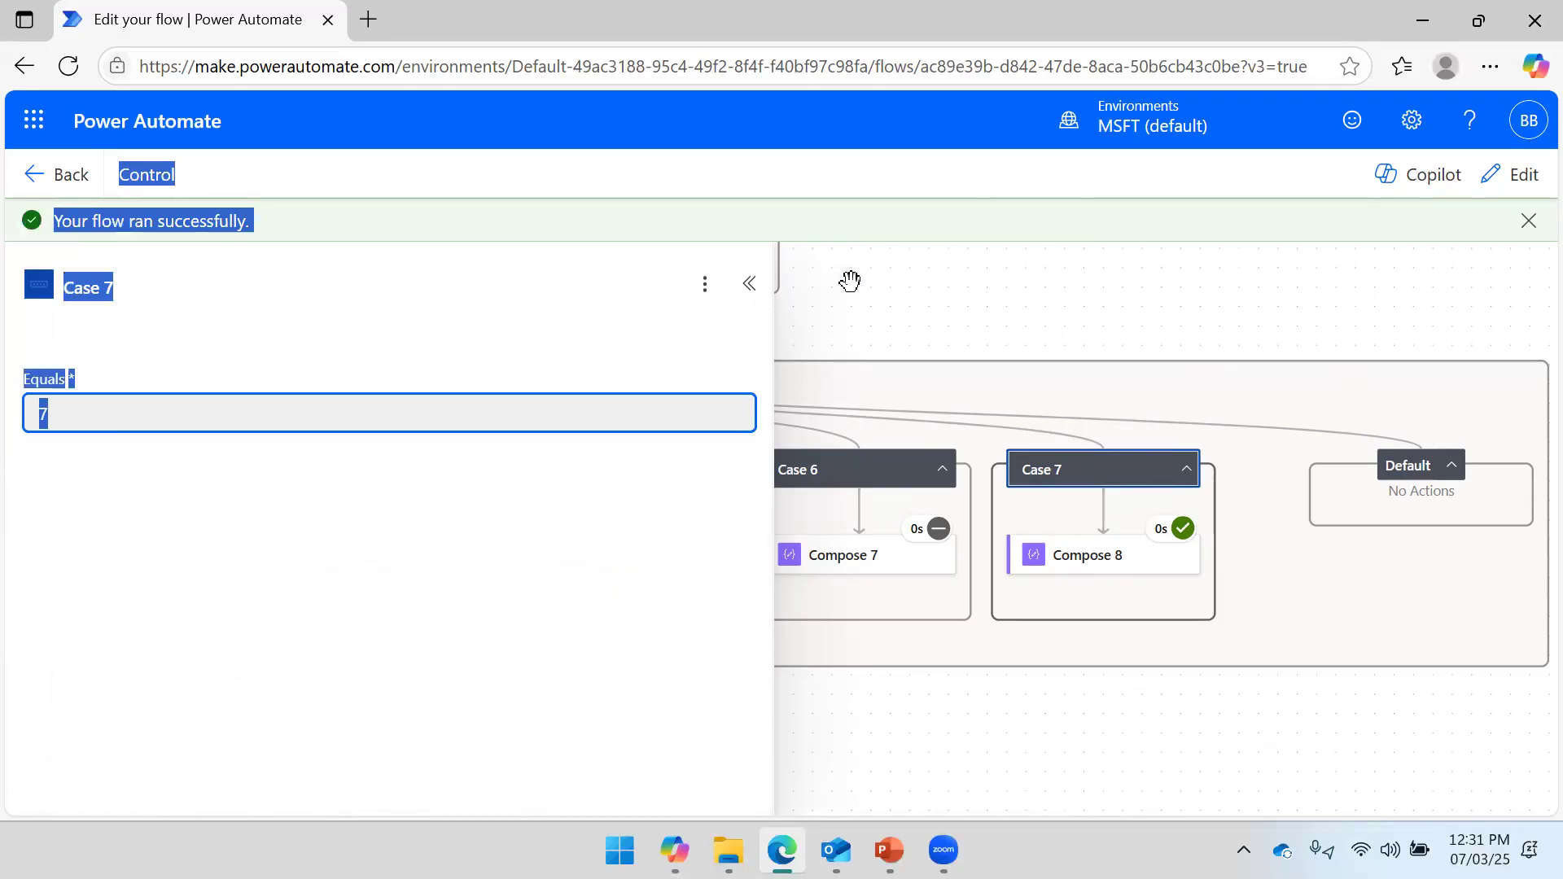
pyautogui.click(746, 287)
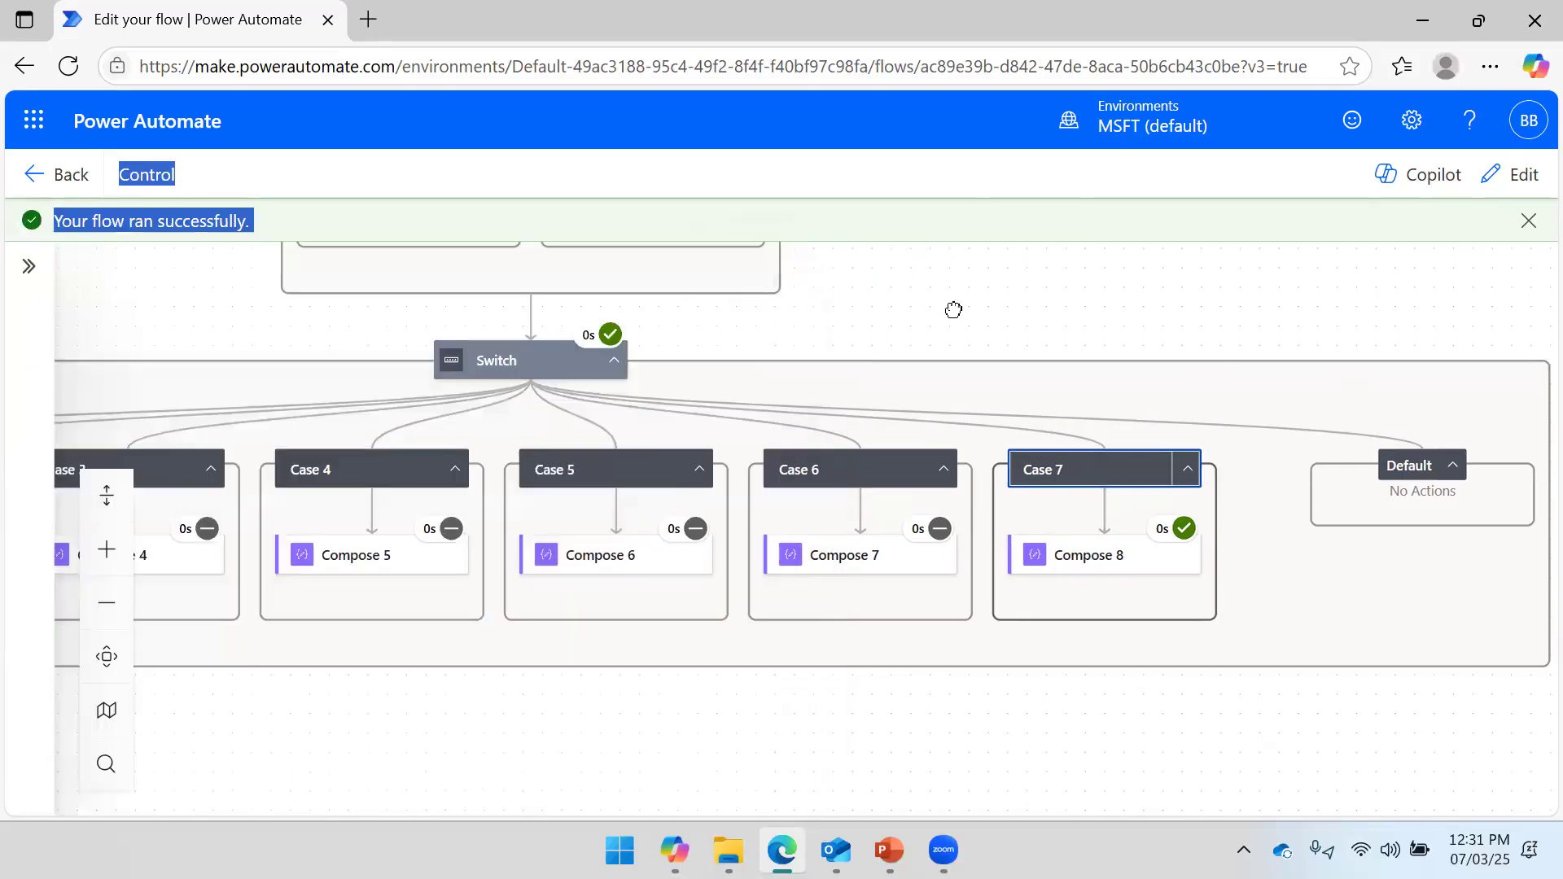
# Examine the run inputs and outputs of the Compose 8 action in Case 7, and collapse its details.
pyautogui.moveTo(1002, 342); pyautogui.dragTo(1062, 294)
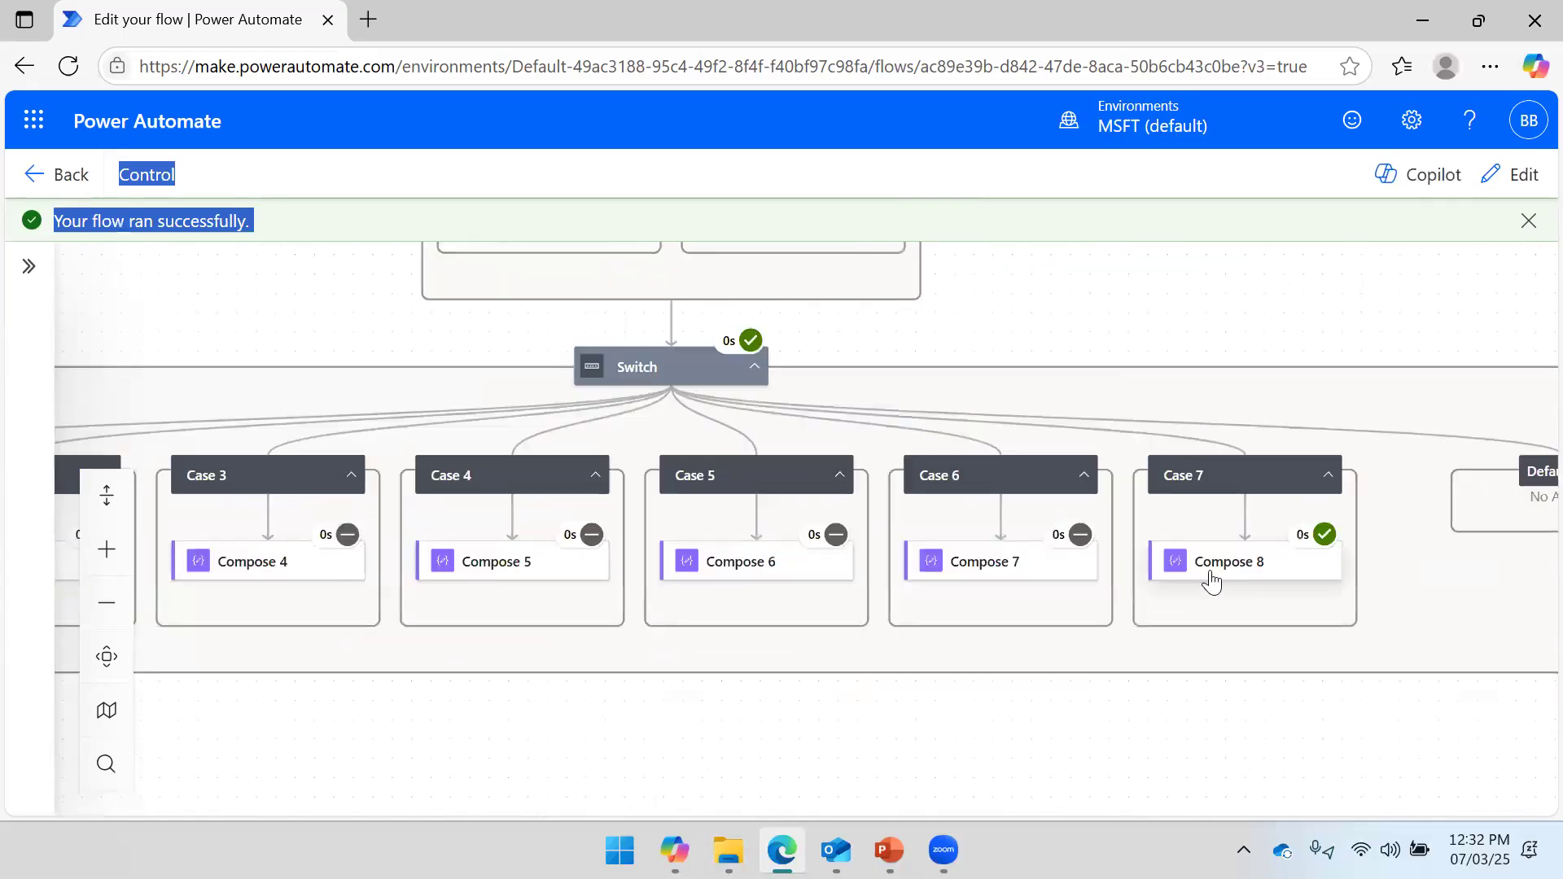
pyautogui.click(1212, 570)
pyautogui.scroll(-5, 256, 537)
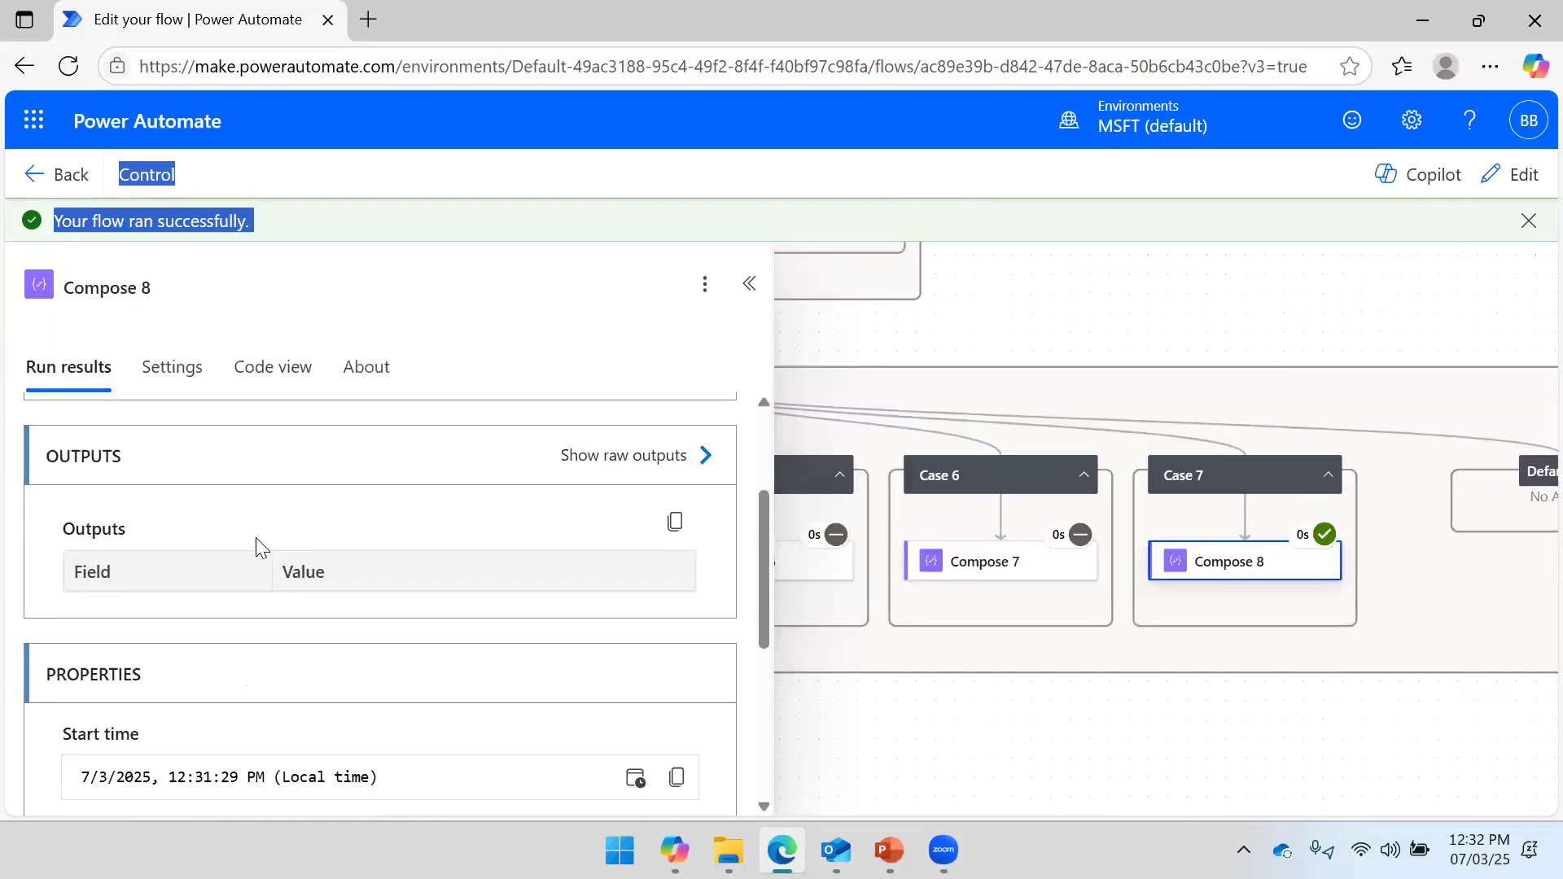
pyautogui.scroll(5, 226, 556)
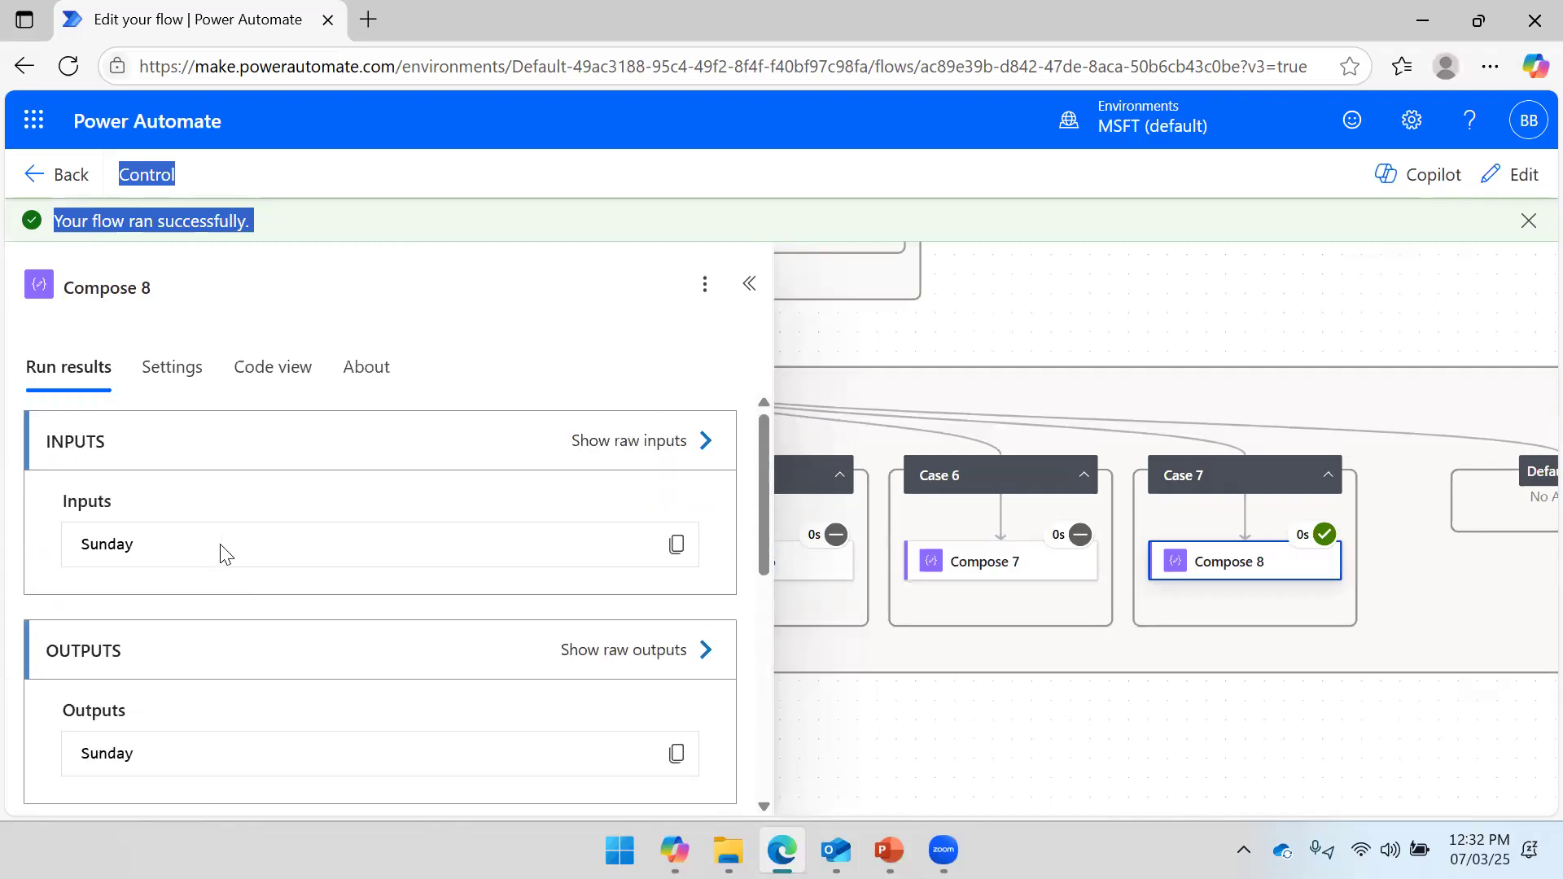
pyautogui.click(750, 285)
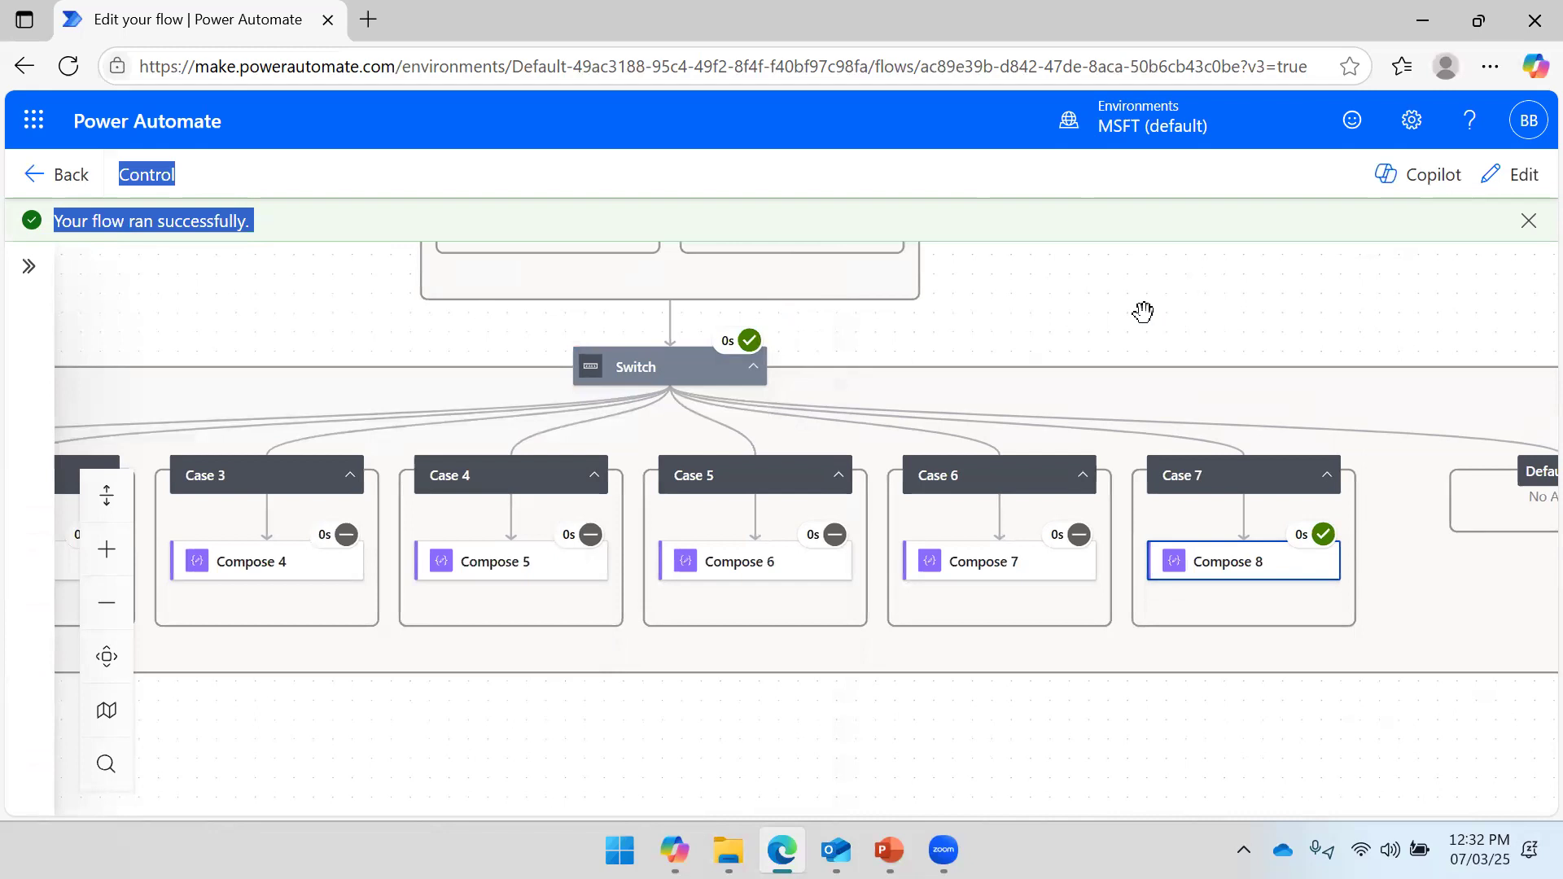
# Recheck the Switch's expression result and the Equals value of Case 7.
pyautogui.scroll(-2, 1142, 309)
pyautogui.moveTo(1200, 304); pyautogui.dragTo(1229, 394)
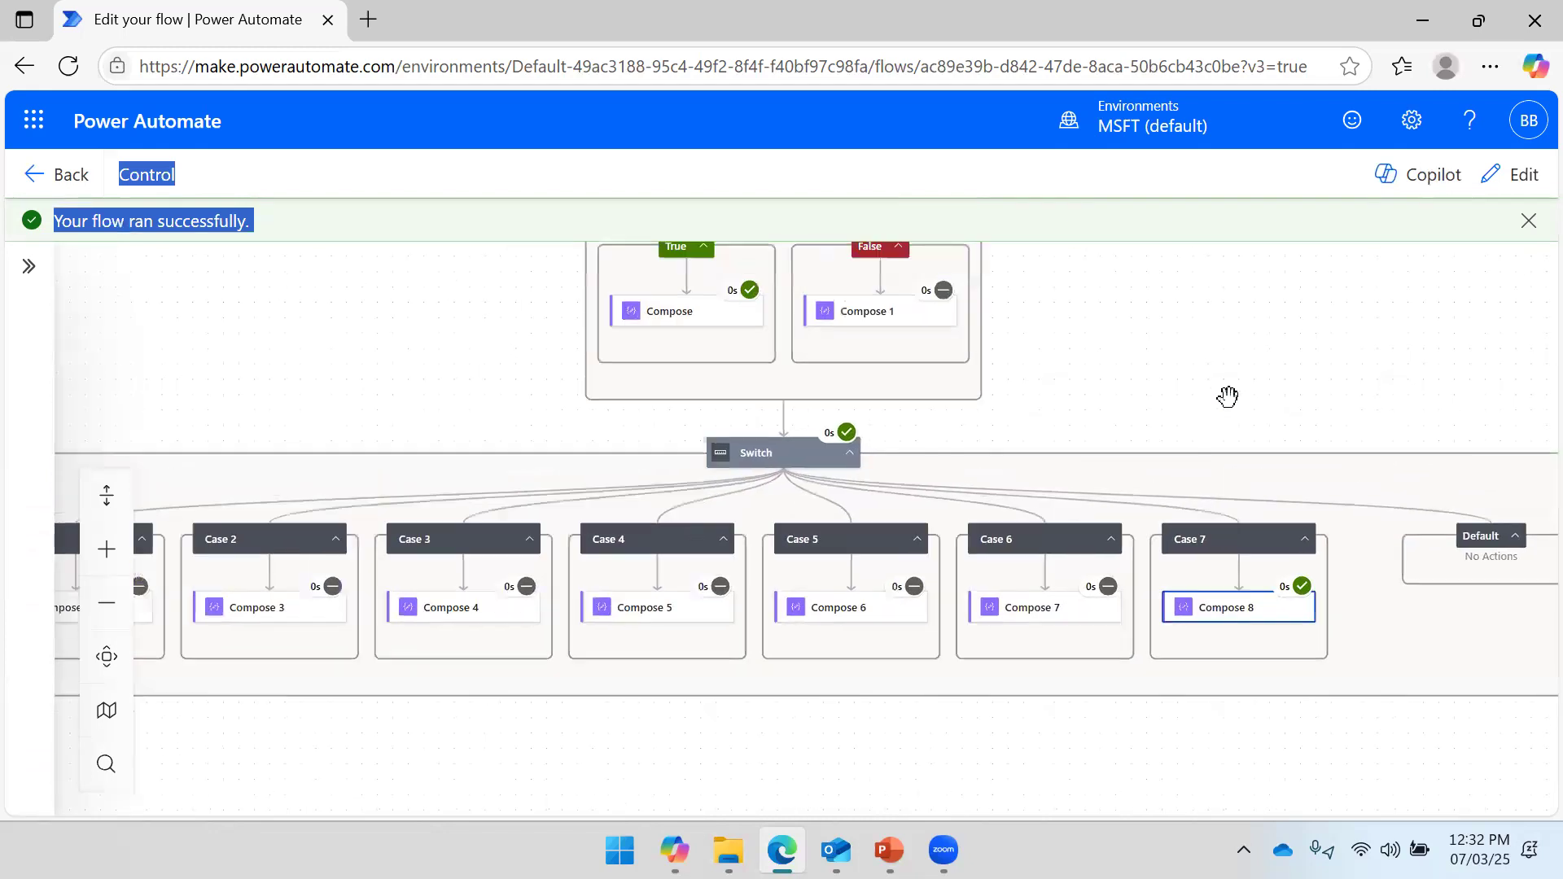
pyautogui.click(781, 456)
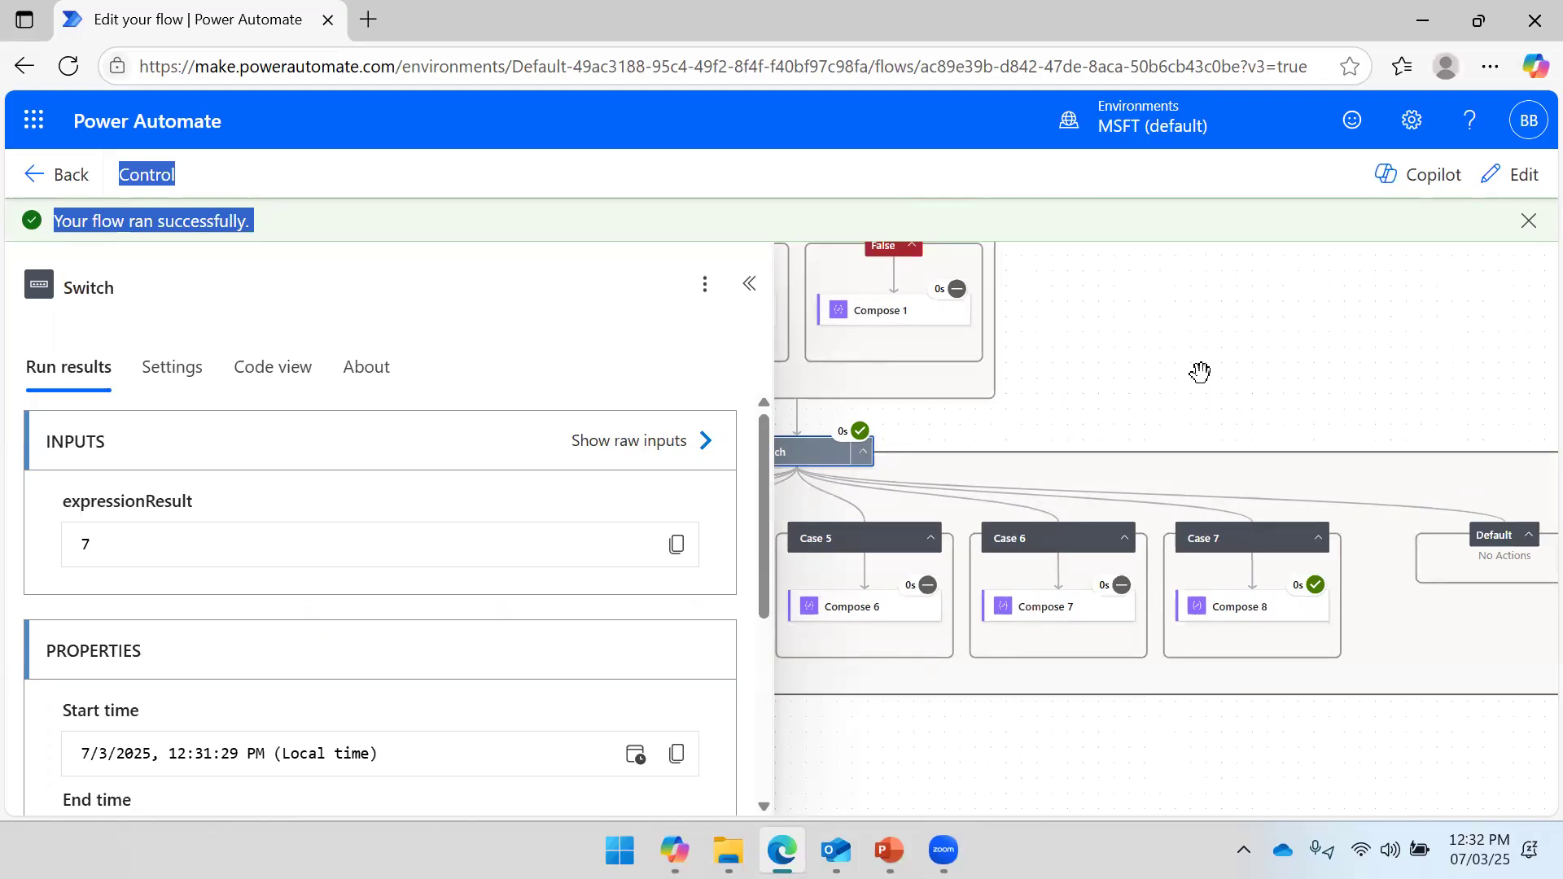
pyautogui.click(750, 284)
pyautogui.click(1270, 539)
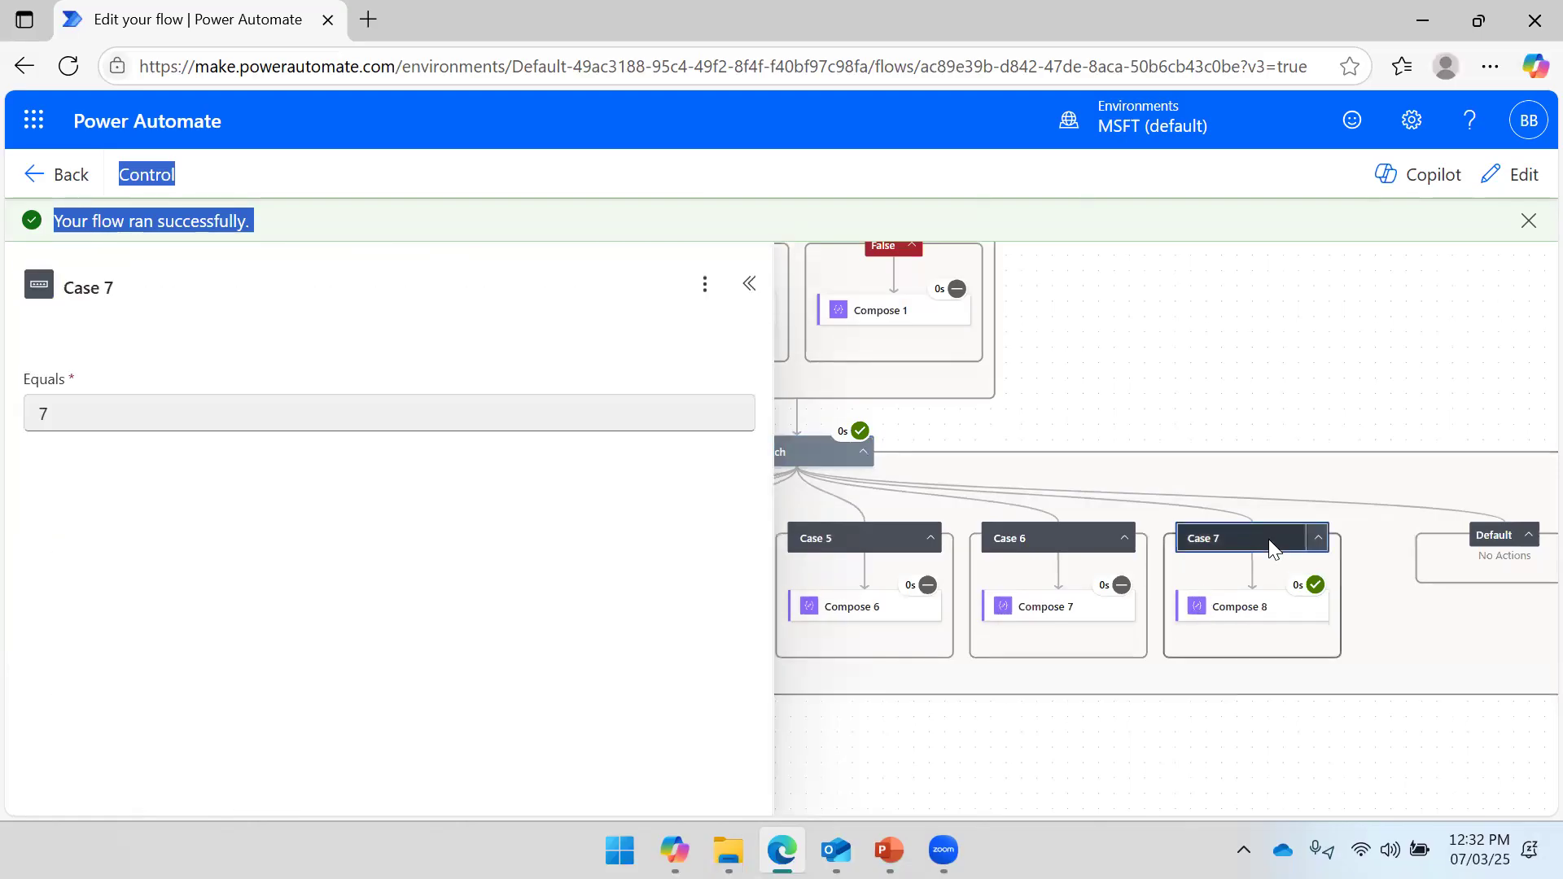
# Return the flow to editing and delete Case 7 with its child steps from the Switch.
pyautogui.rightClick(1270, 540)
pyautogui.click(1520, 178)
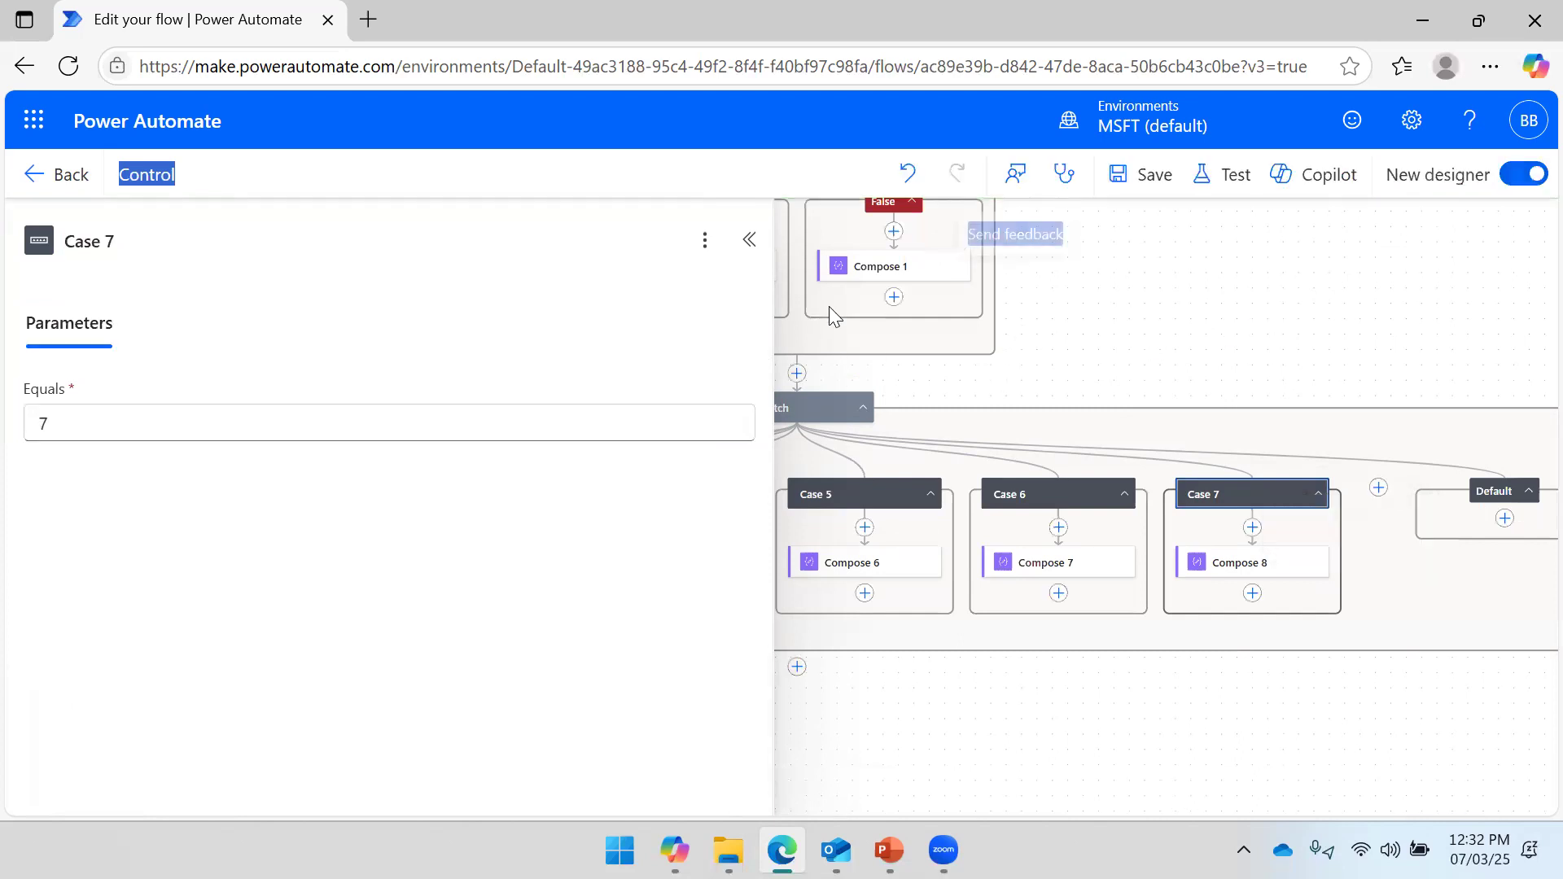
pyautogui.click(750, 239)
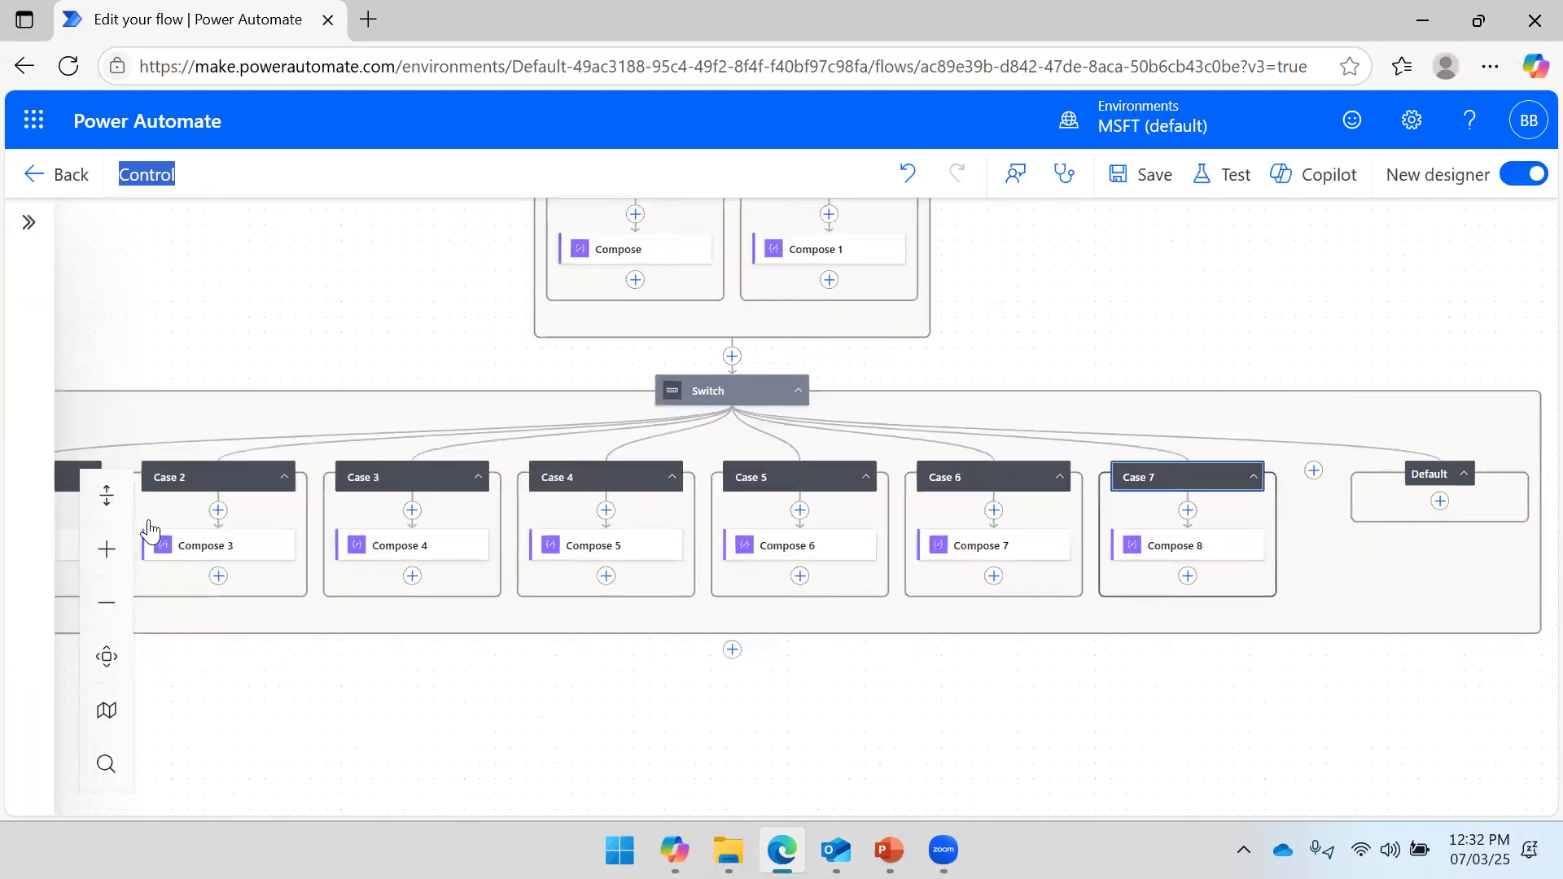
pyautogui.rightClick(1201, 487)
pyautogui.click(1237, 513)
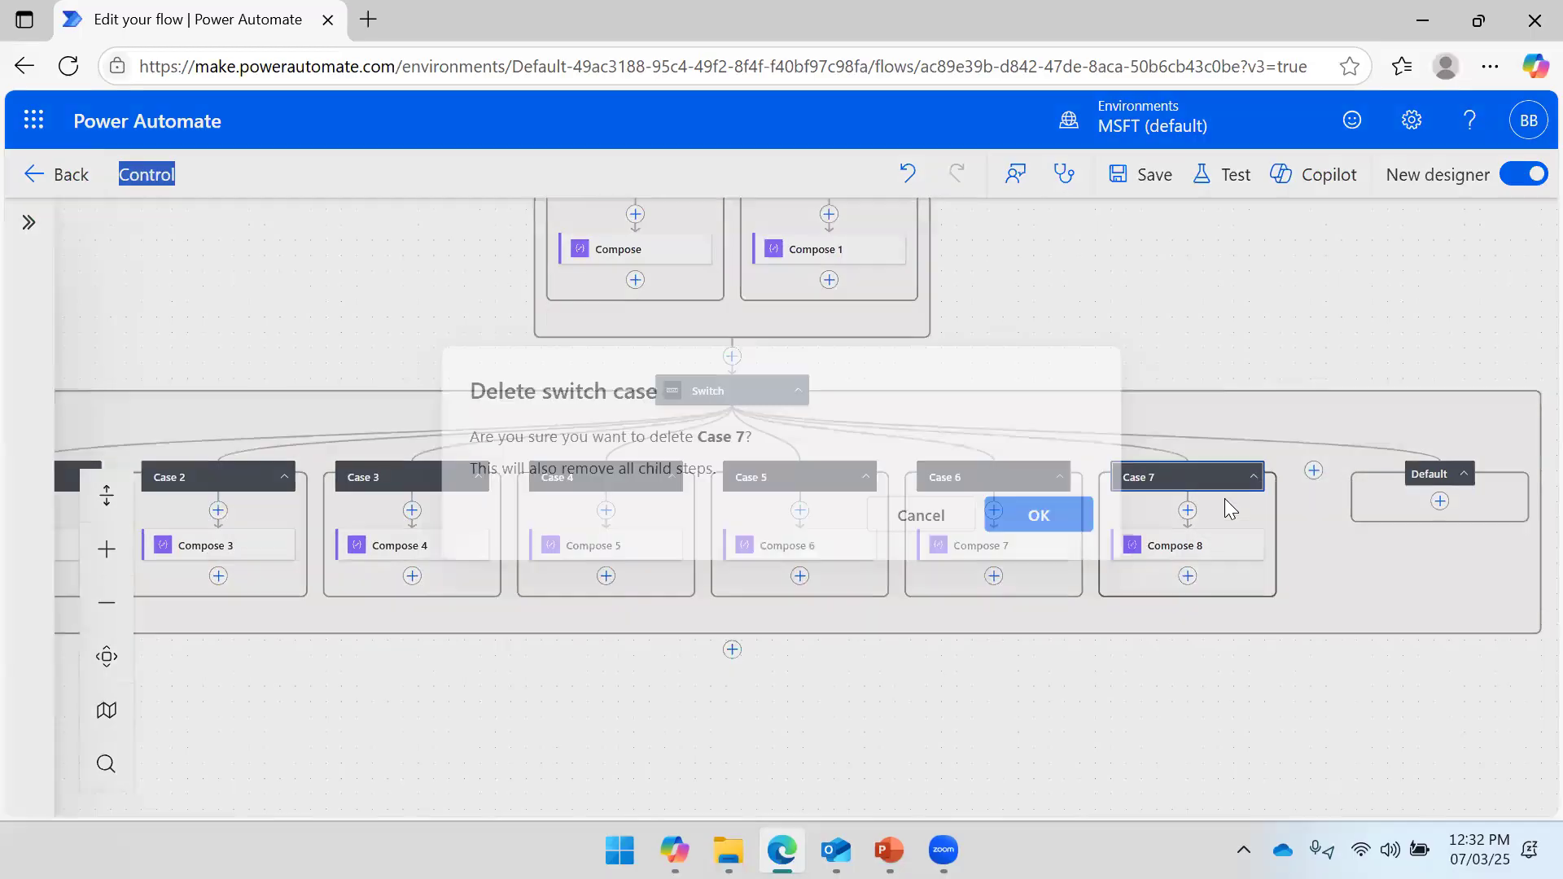
pyautogui.click(1058, 527)
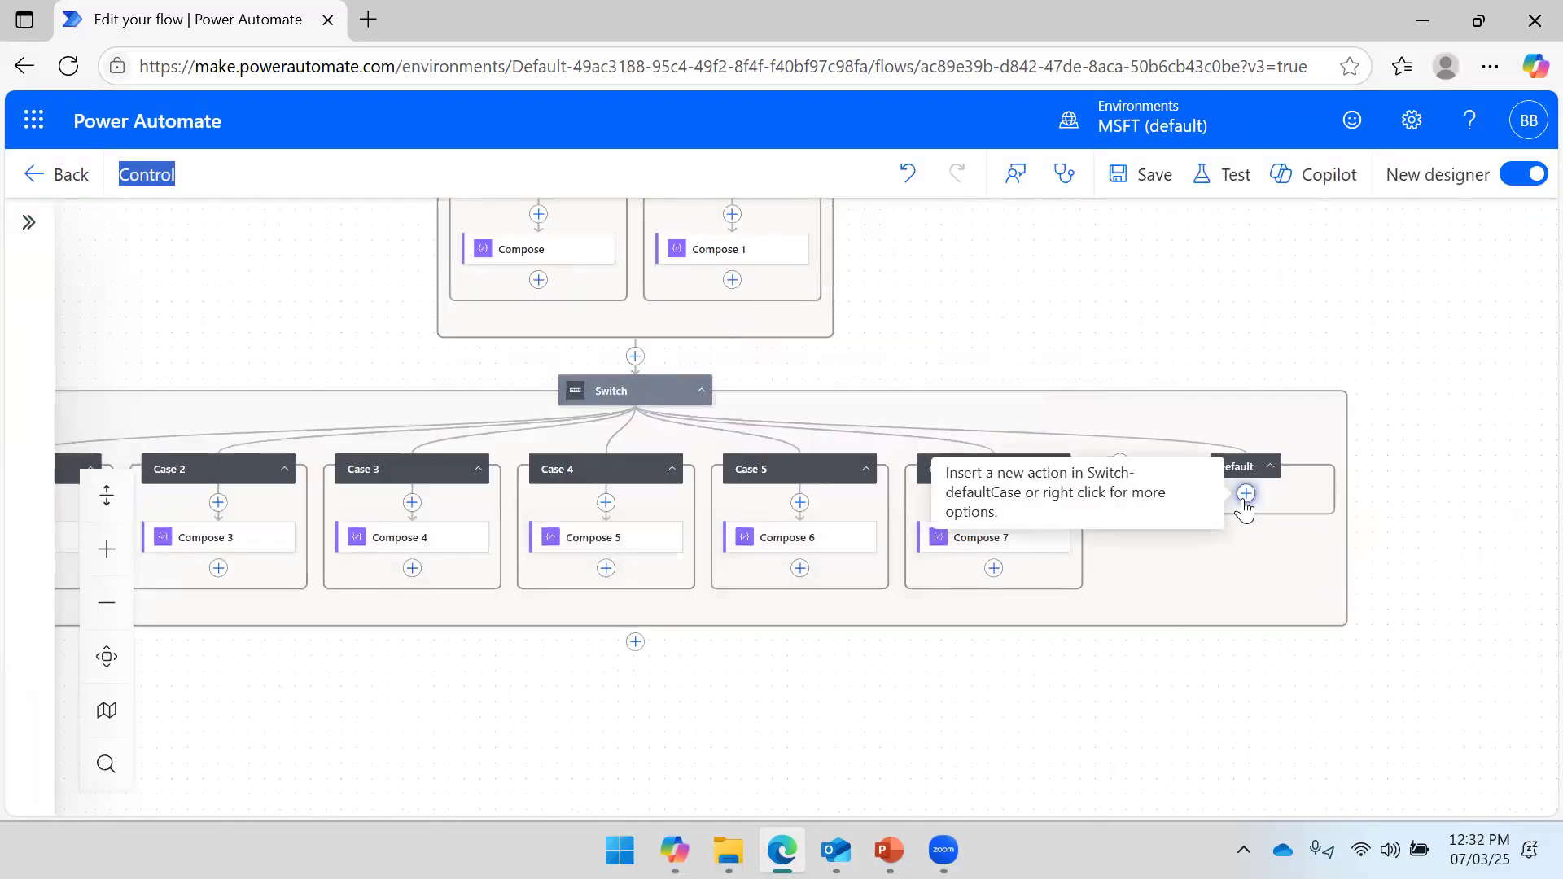
# Add a Compose action with the input Sunday to the Switch's Default branch, save the flow, and collapse the details.
pyautogui.click(1246, 494)
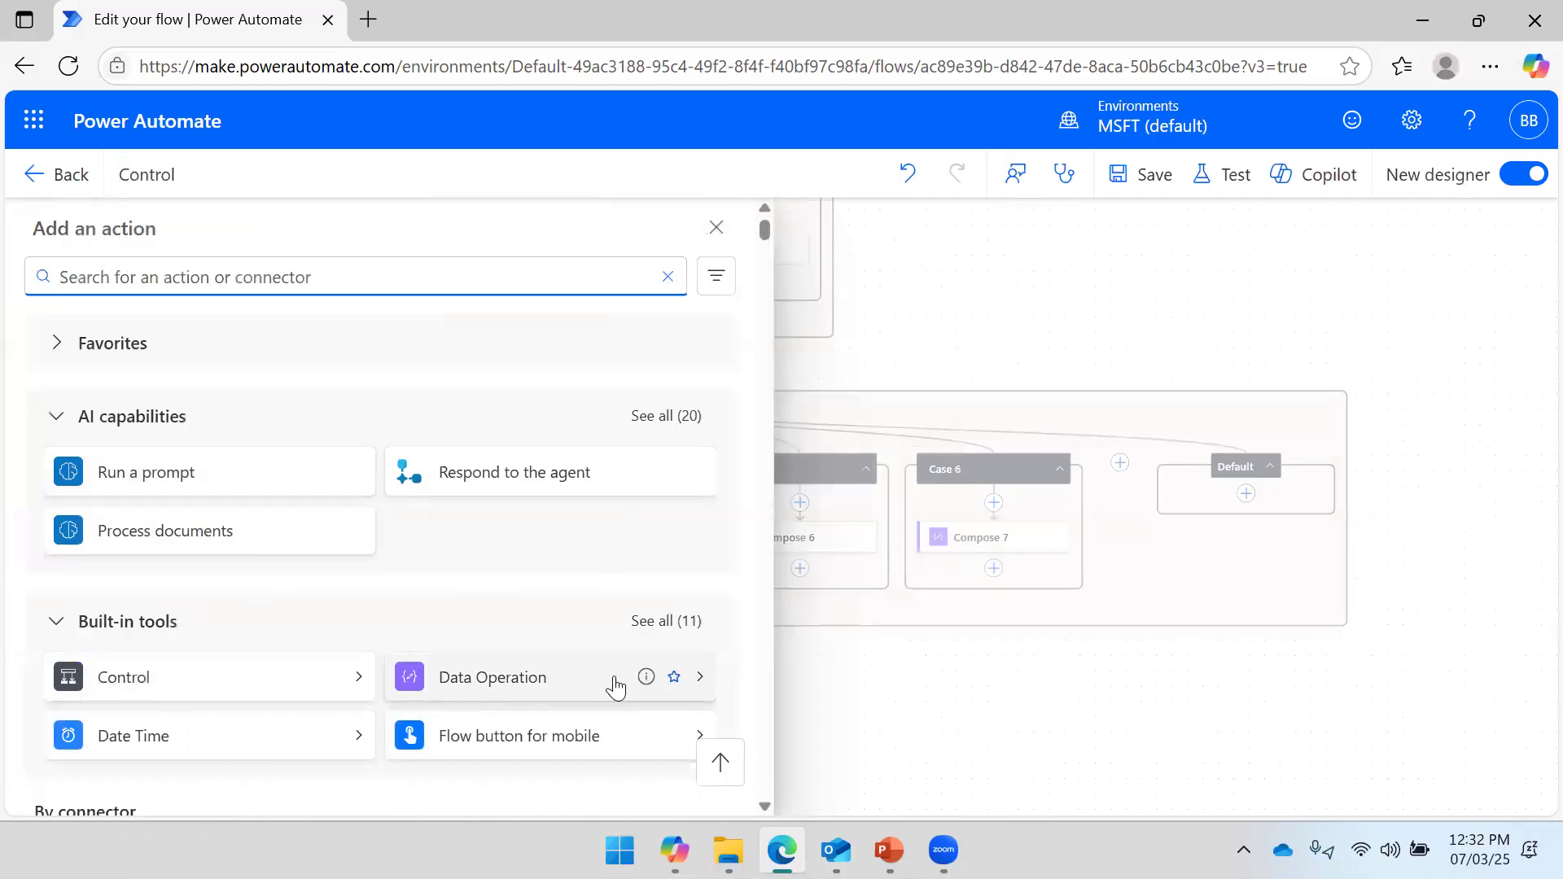
pyautogui.click(694, 681)
pyautogui.click(94, 333)
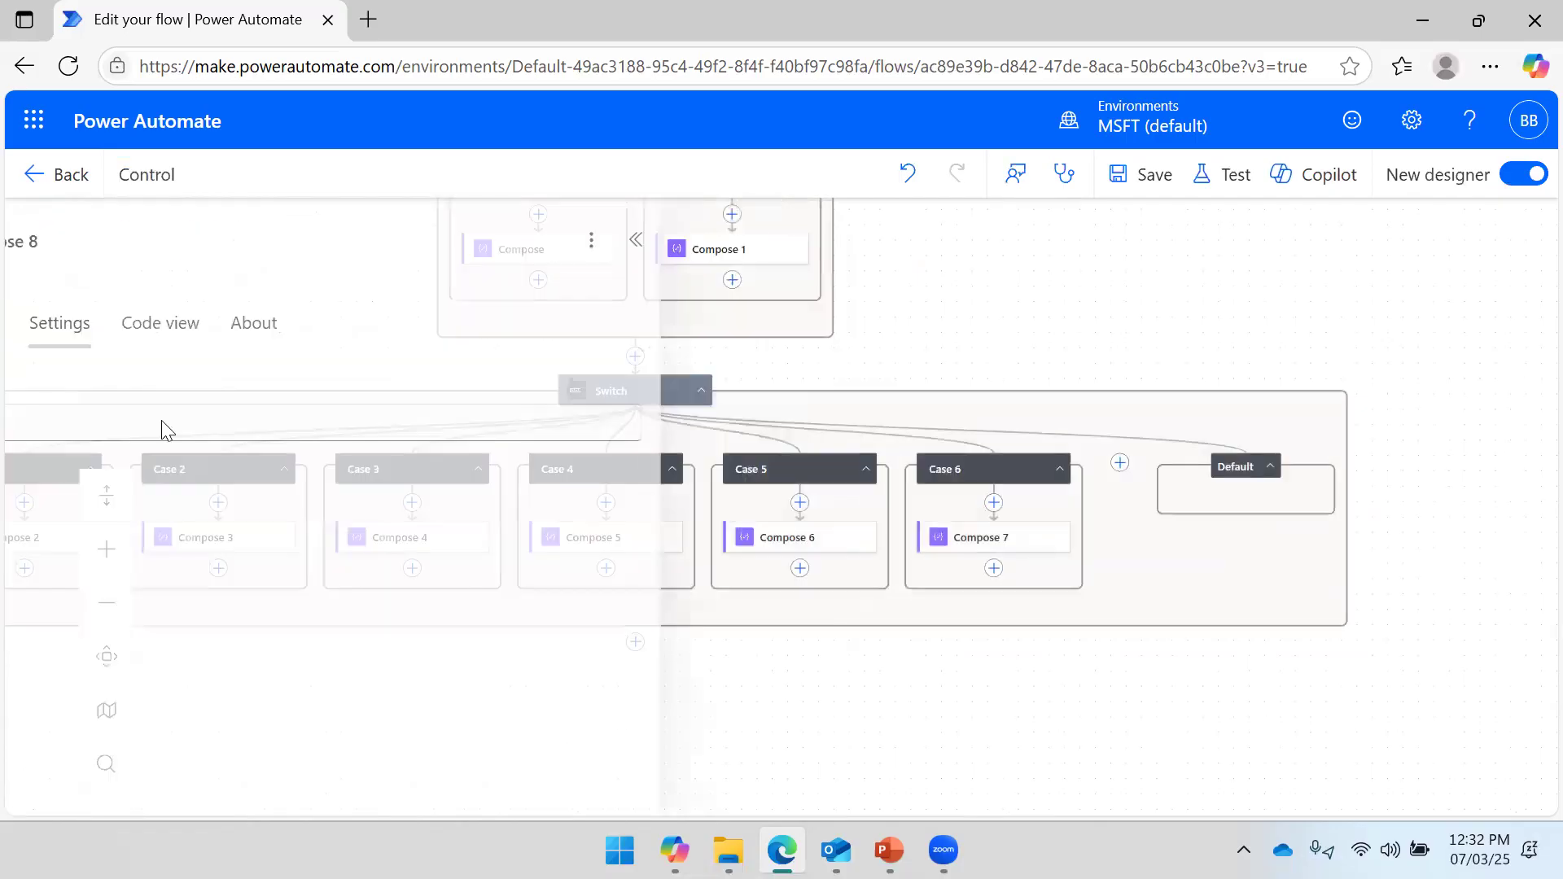
pyautogui.click(167, 421)
pyautogui.write('Sunday')
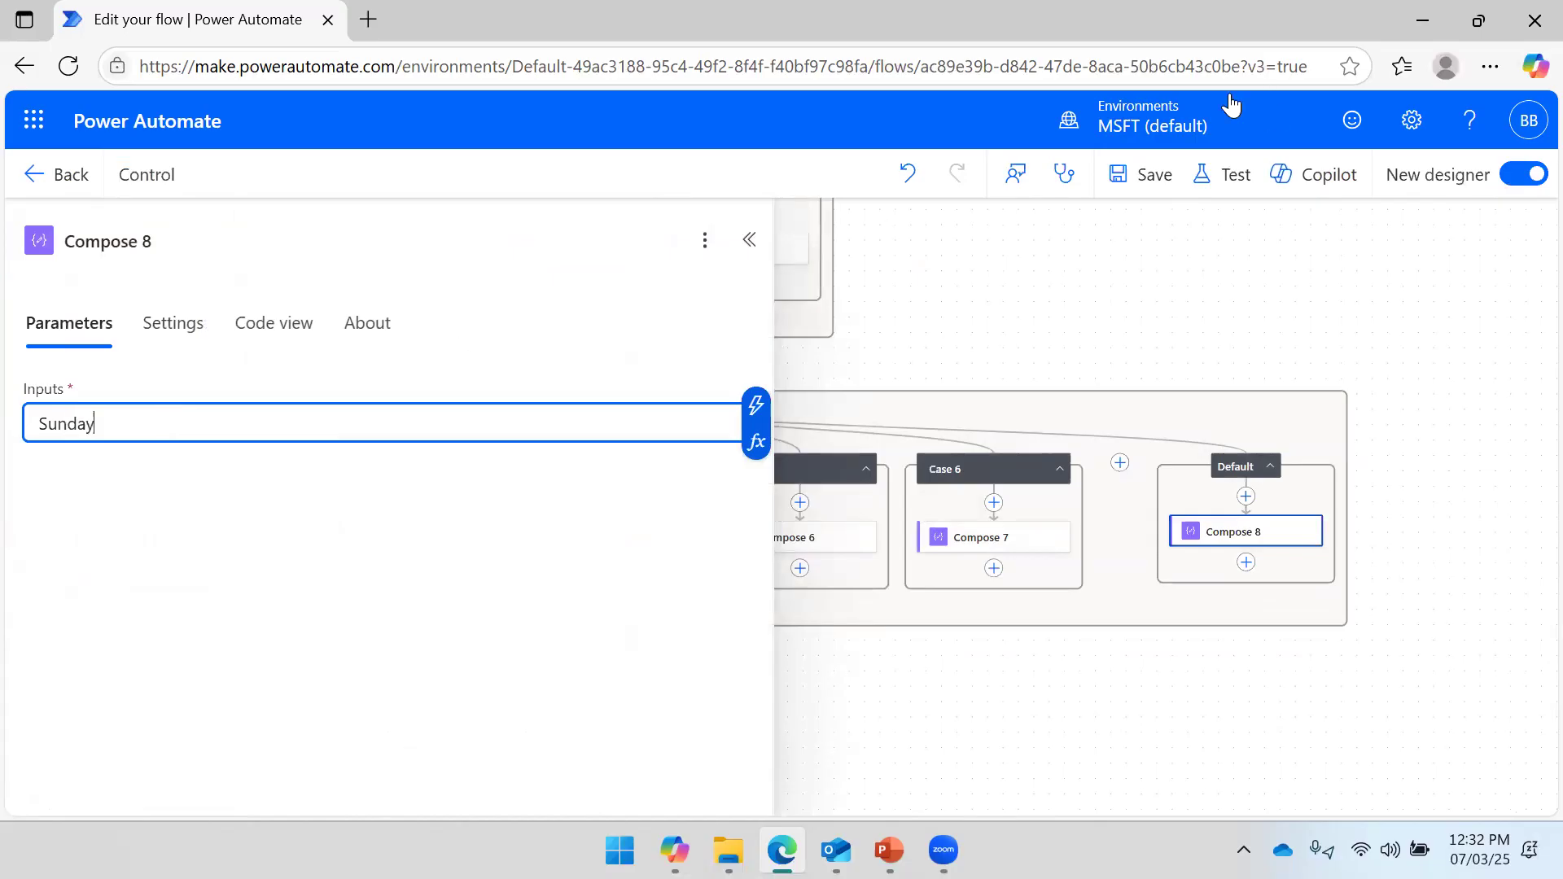
pyautogui.click(1155, 175)
pyautogui.click(749, 259)
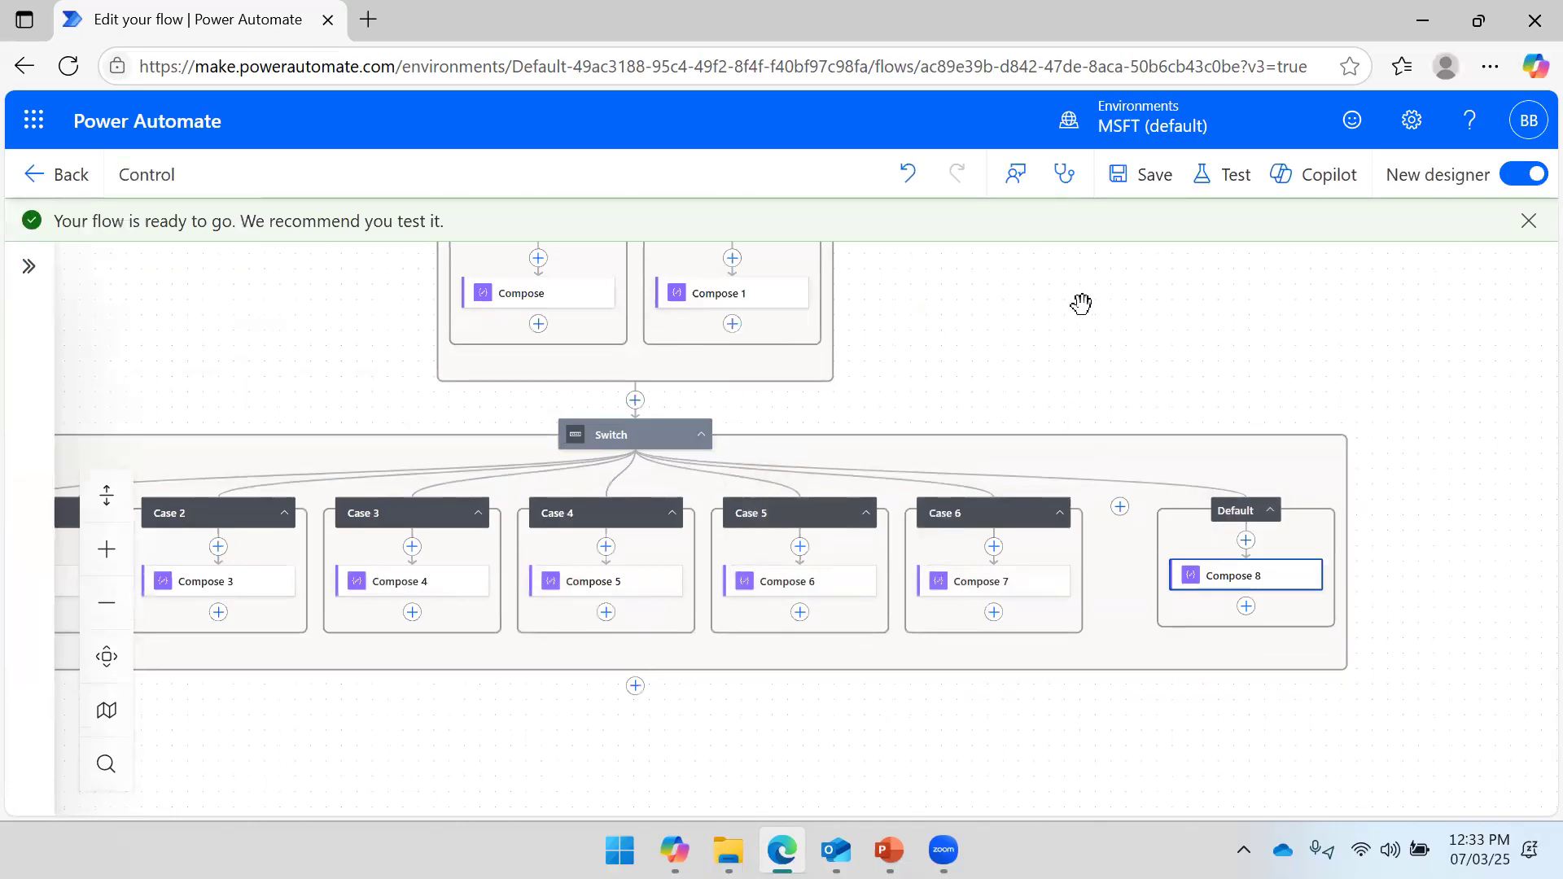
# Run a manual test of the edited flow and check which Switch branch ran.
pyautogui.click(1225, 176)
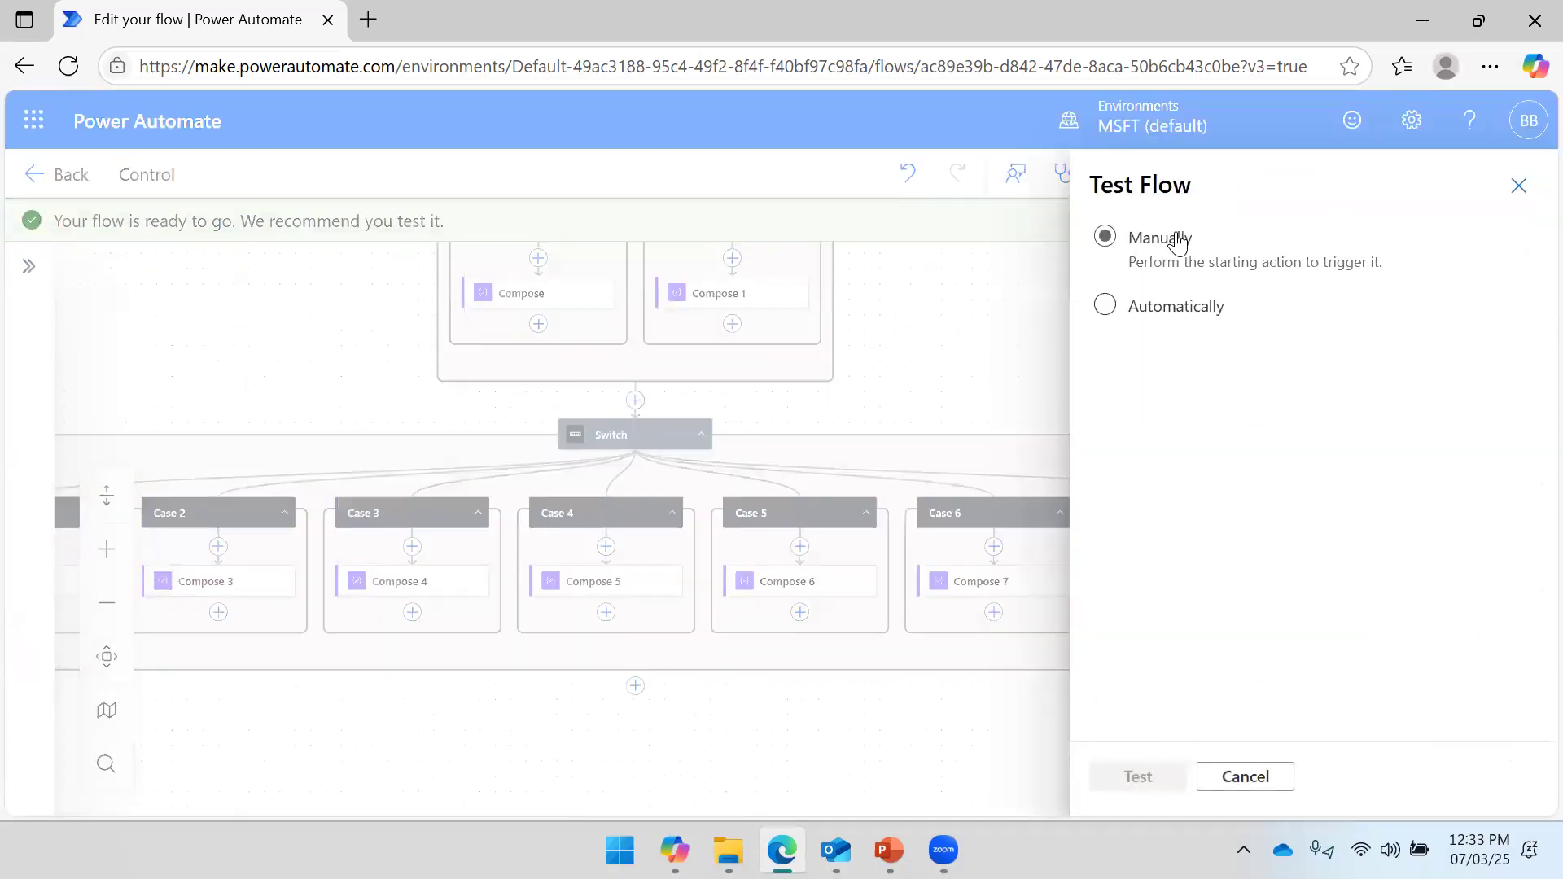
pyautogui.click(1155, 786)
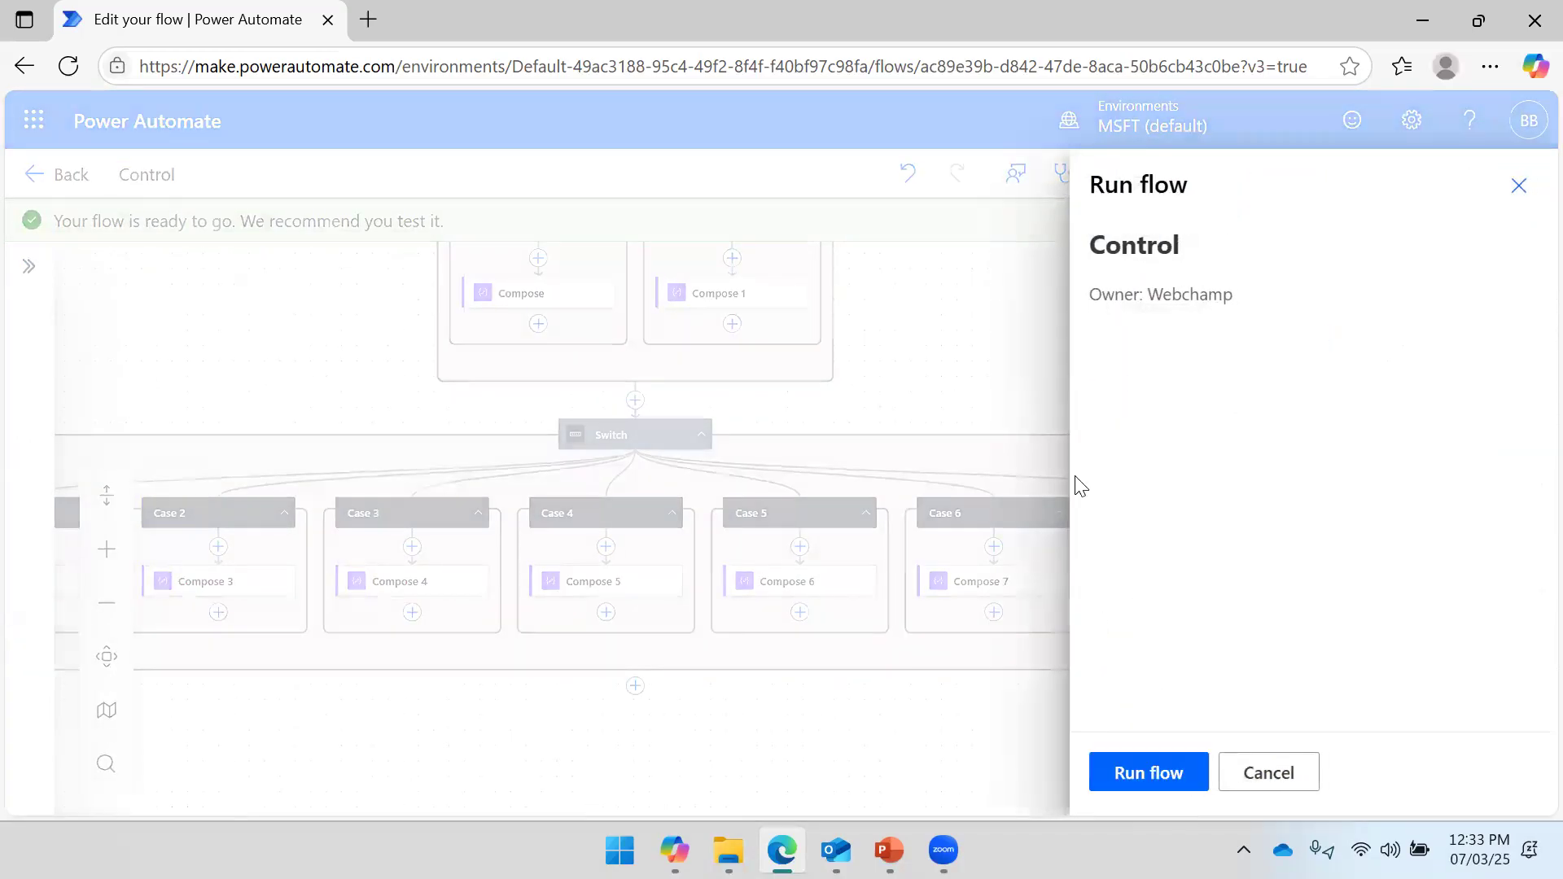
pyautogui.click(1144, 783)
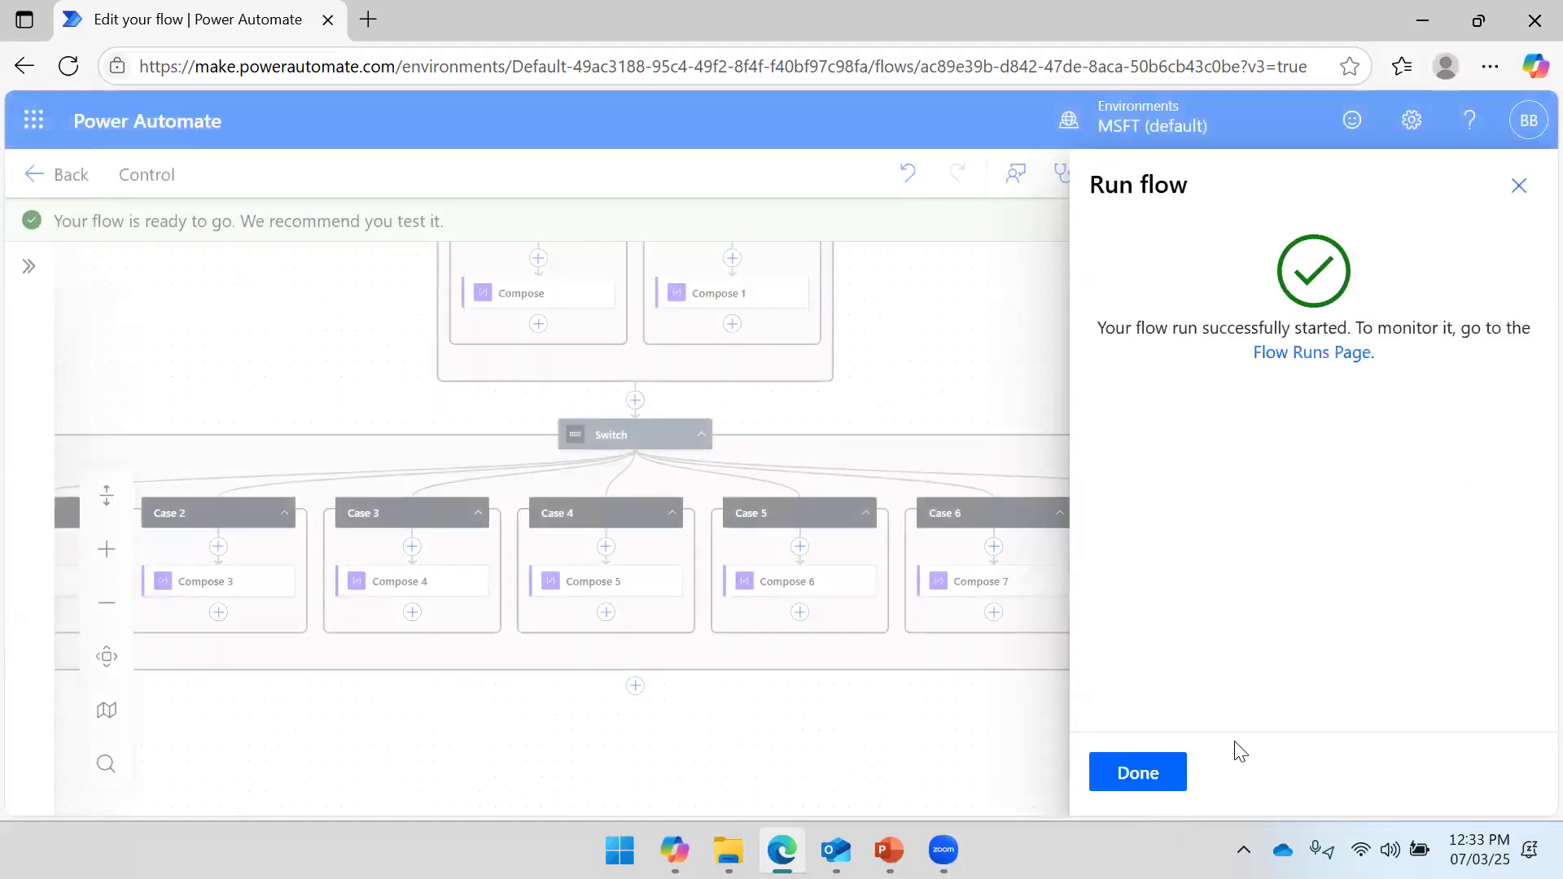
pyautogui.click(1140, 772)
pyautogui.click(1004, 325)
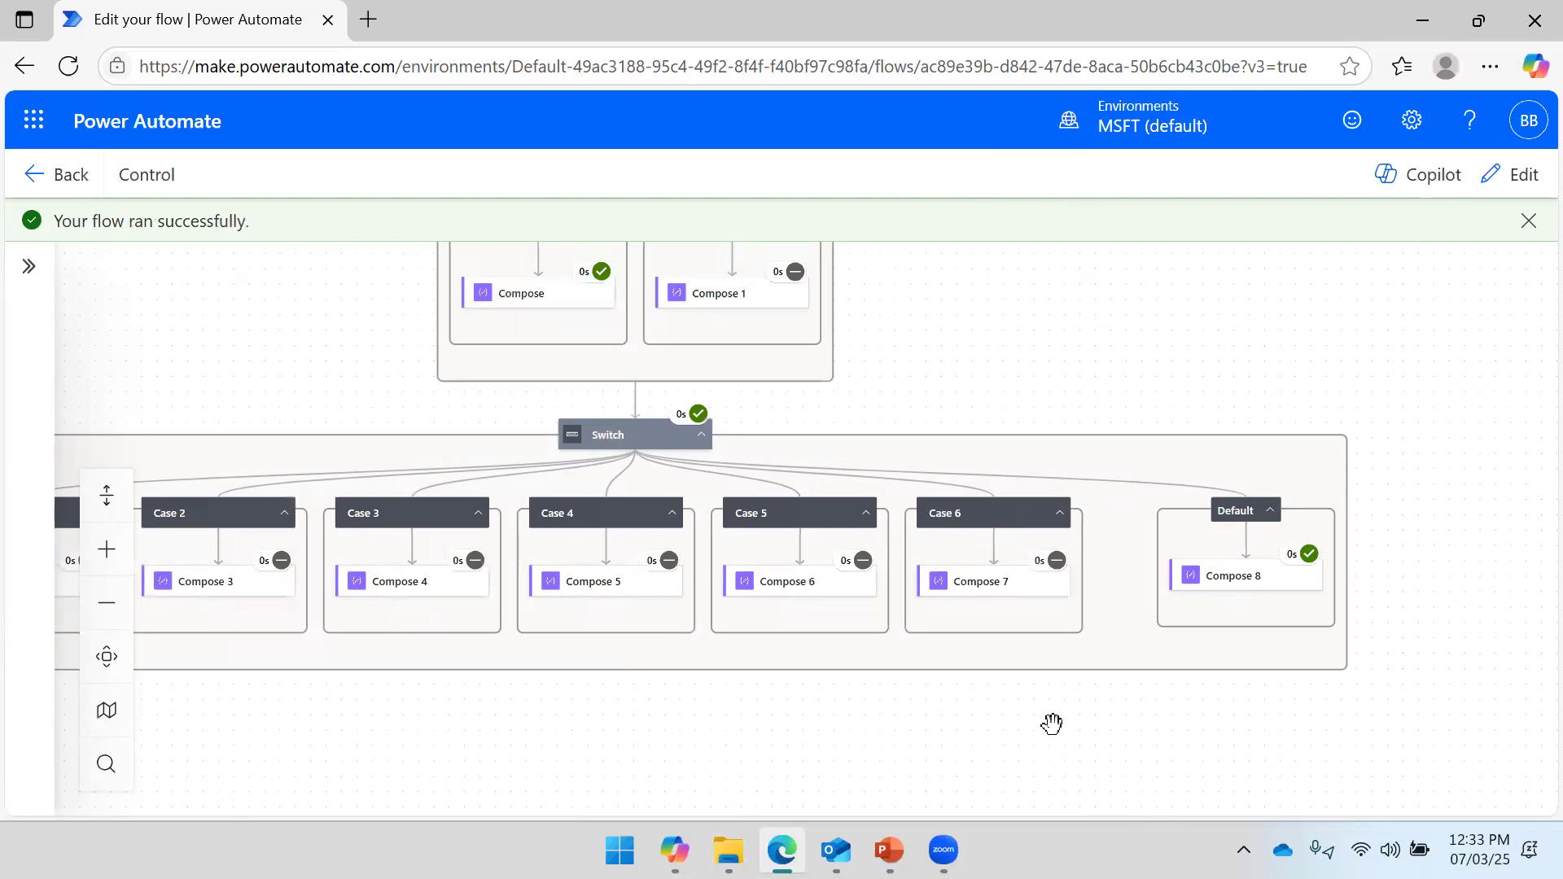
pyautogui.moveTo(1053, 724); pyautogui.dragTo(855, 779)
pyautogui.moveTo(501, 481)
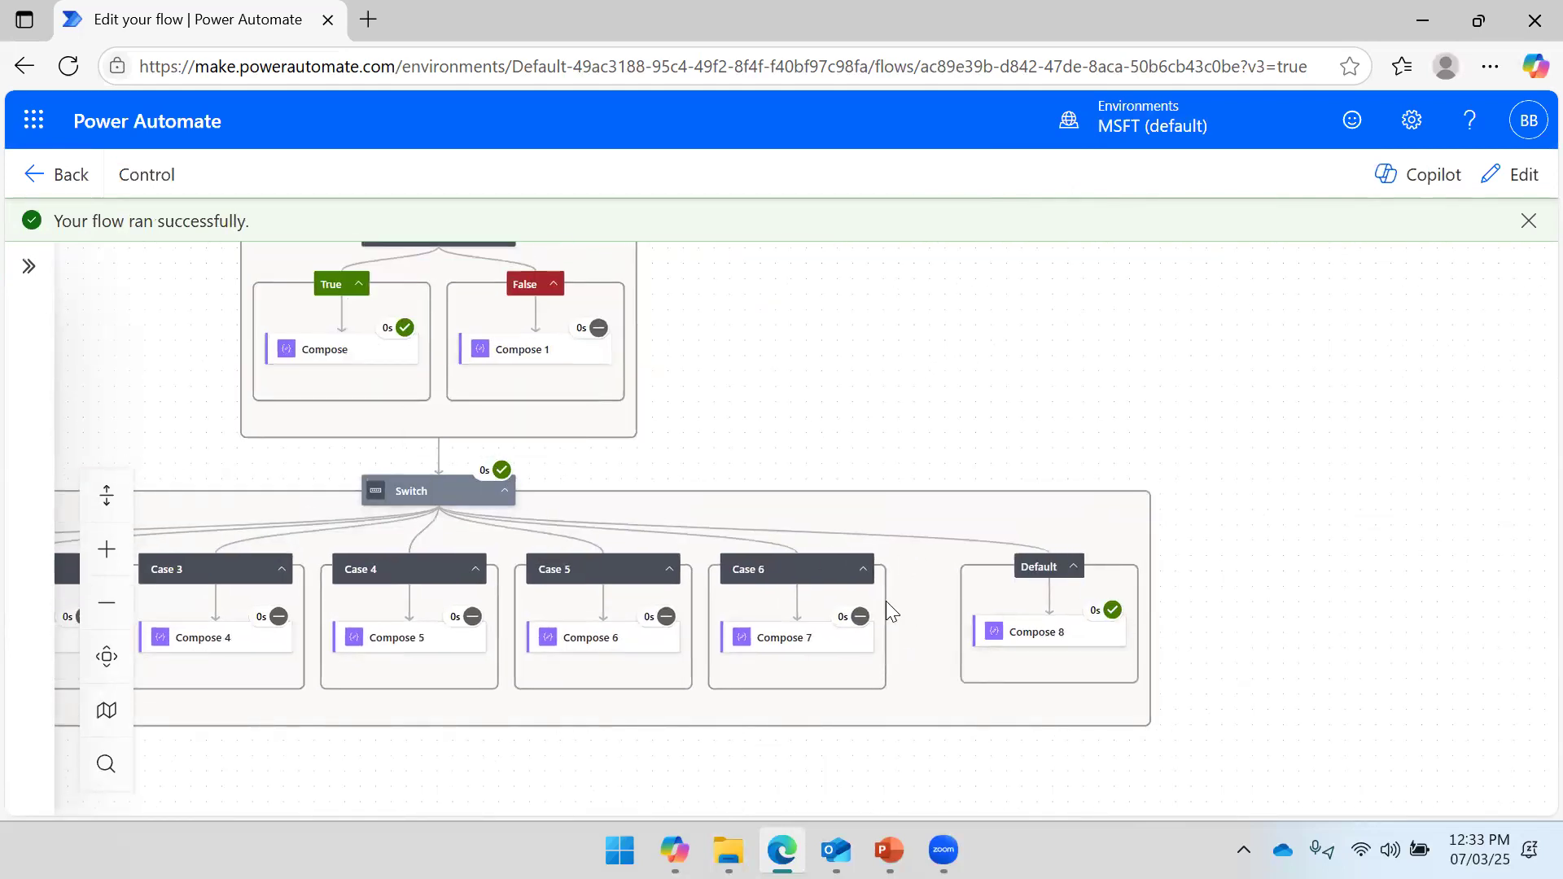
# Check the run status of the Switch's cases, then inspect the Switch's expression result and the Default branch.
pyautogui.moveTo(860, 617)
pyautogui.moveTo(666, 619)
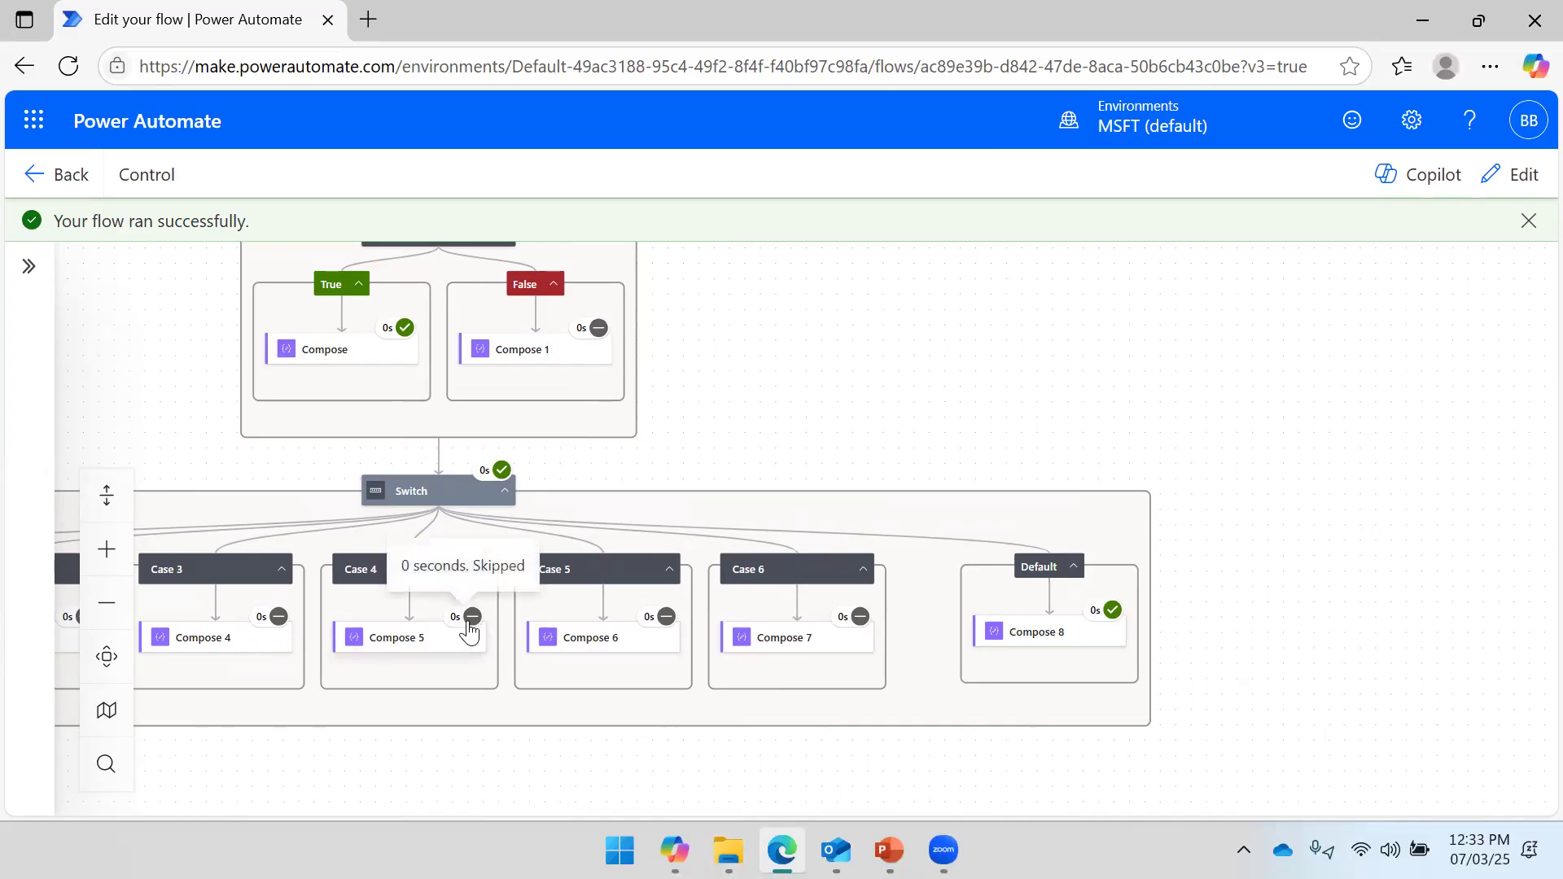
pyautogui.moveTo(429, 762); pyautogui.dragTo(474, 677)
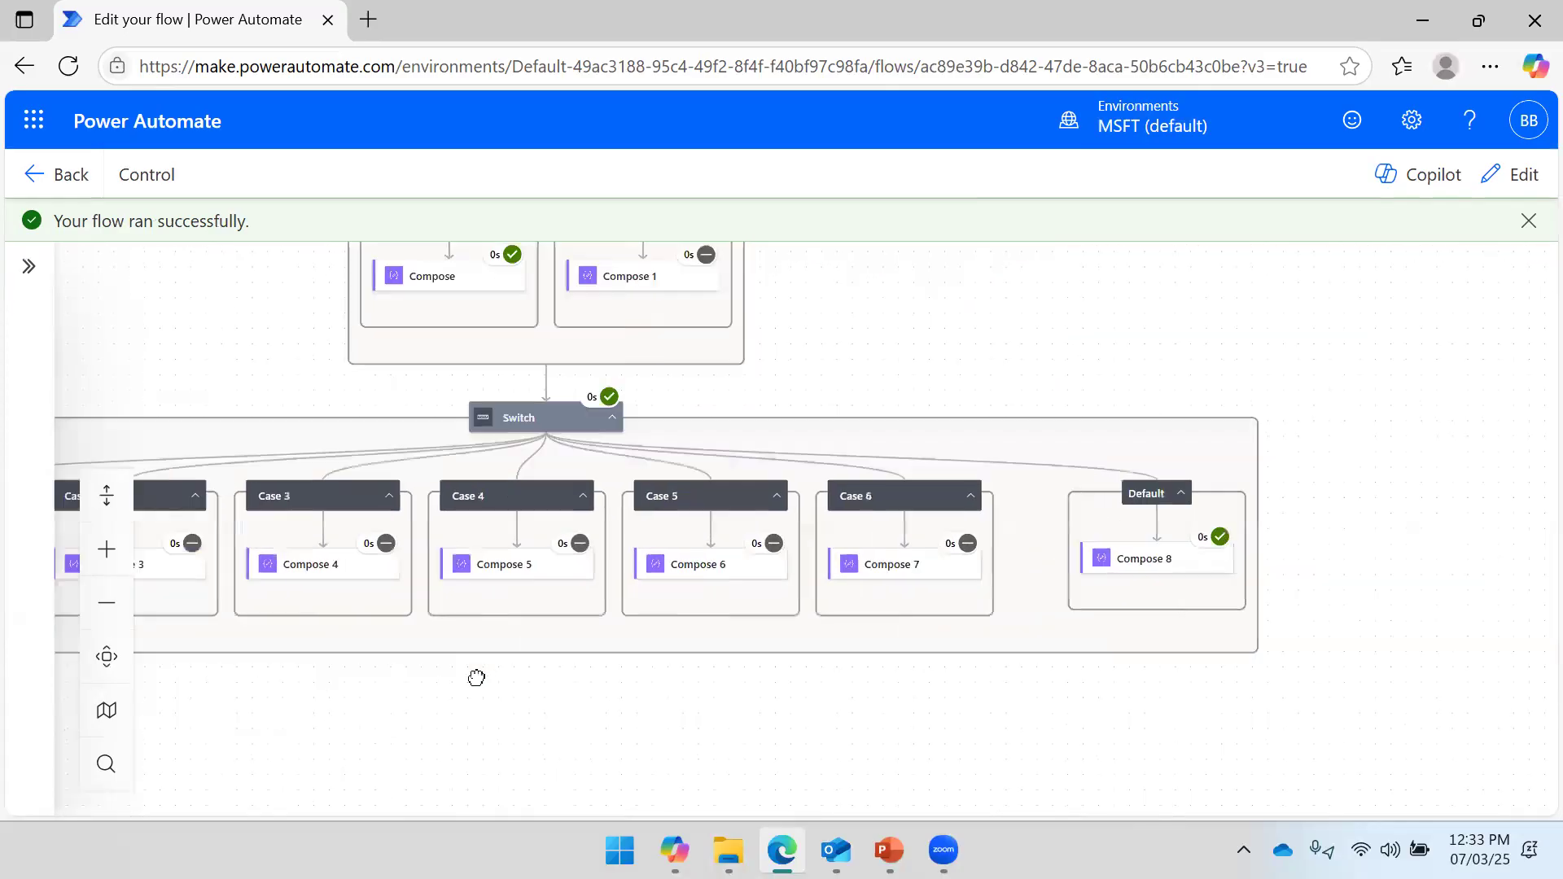
pyautogui.click(492, 425)
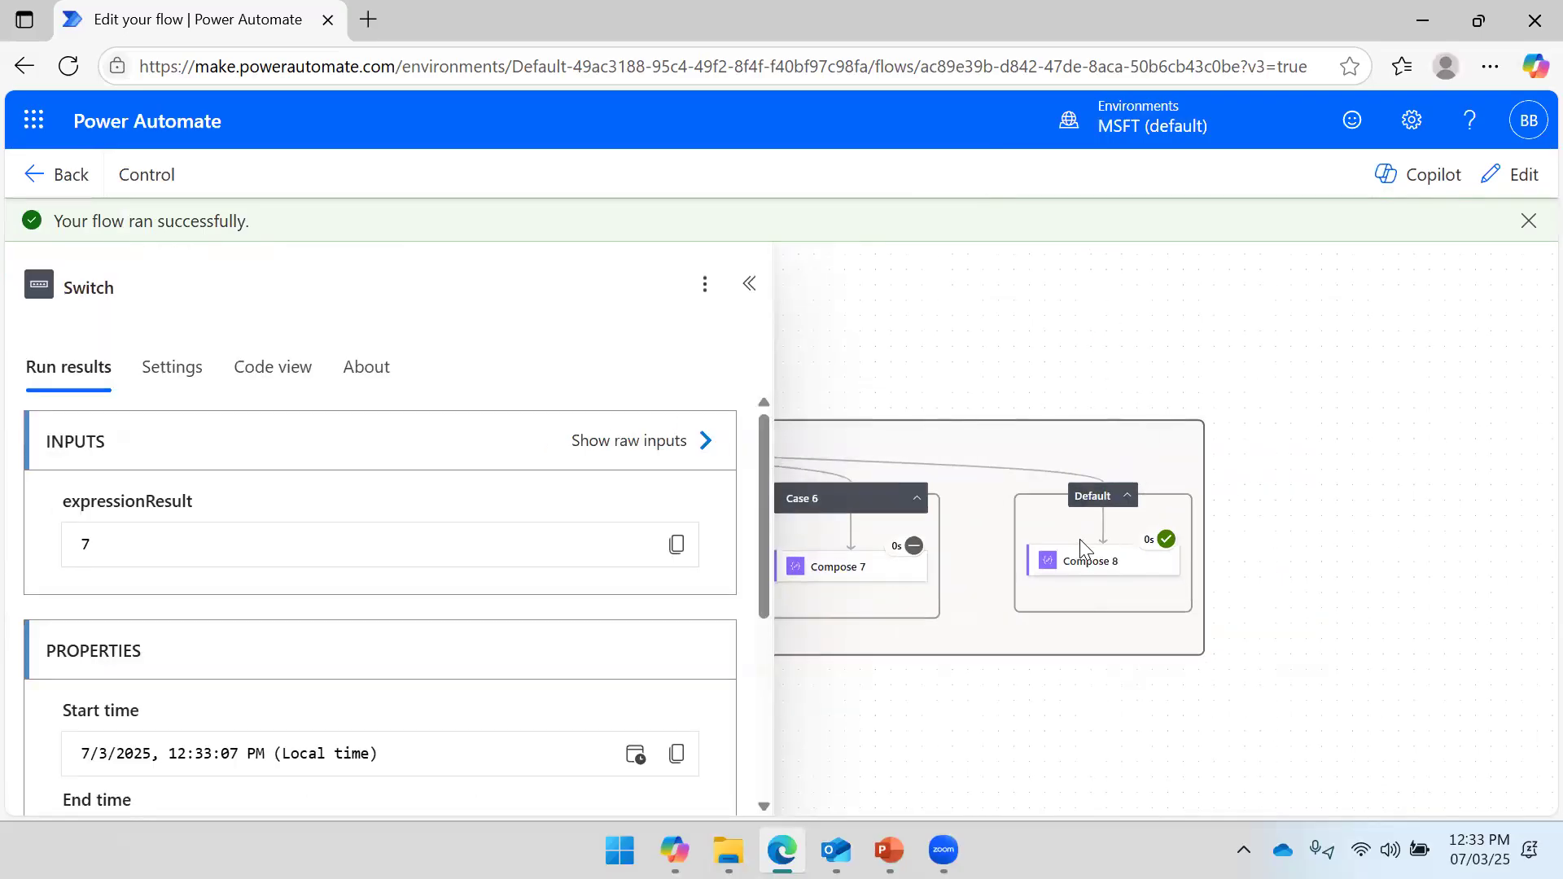
pyautogui.click(1096, 494)
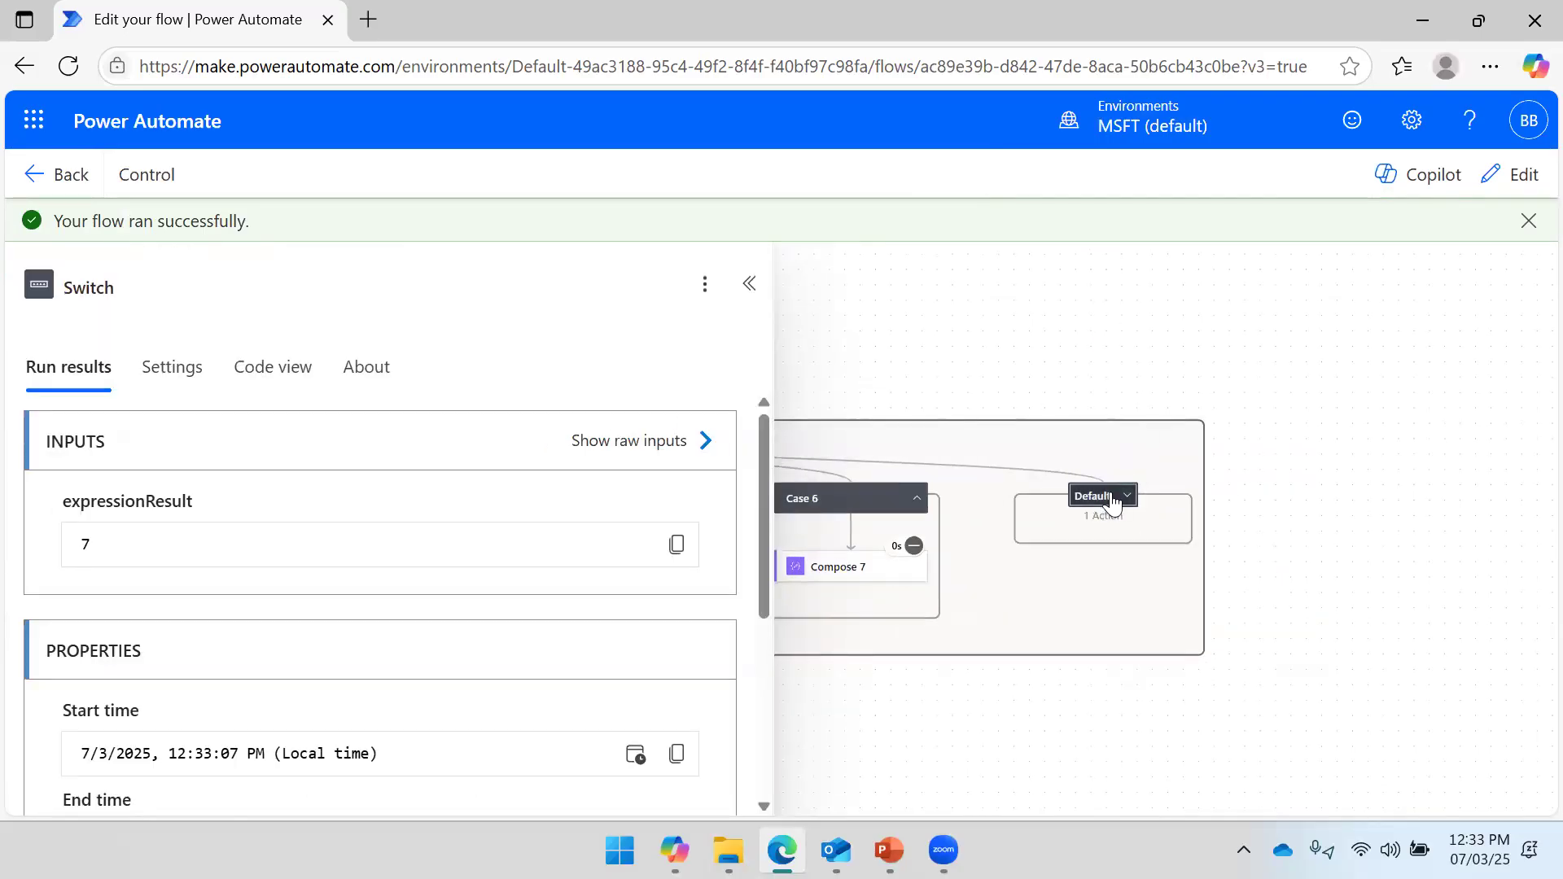
pyautogui.click(1132, 493)
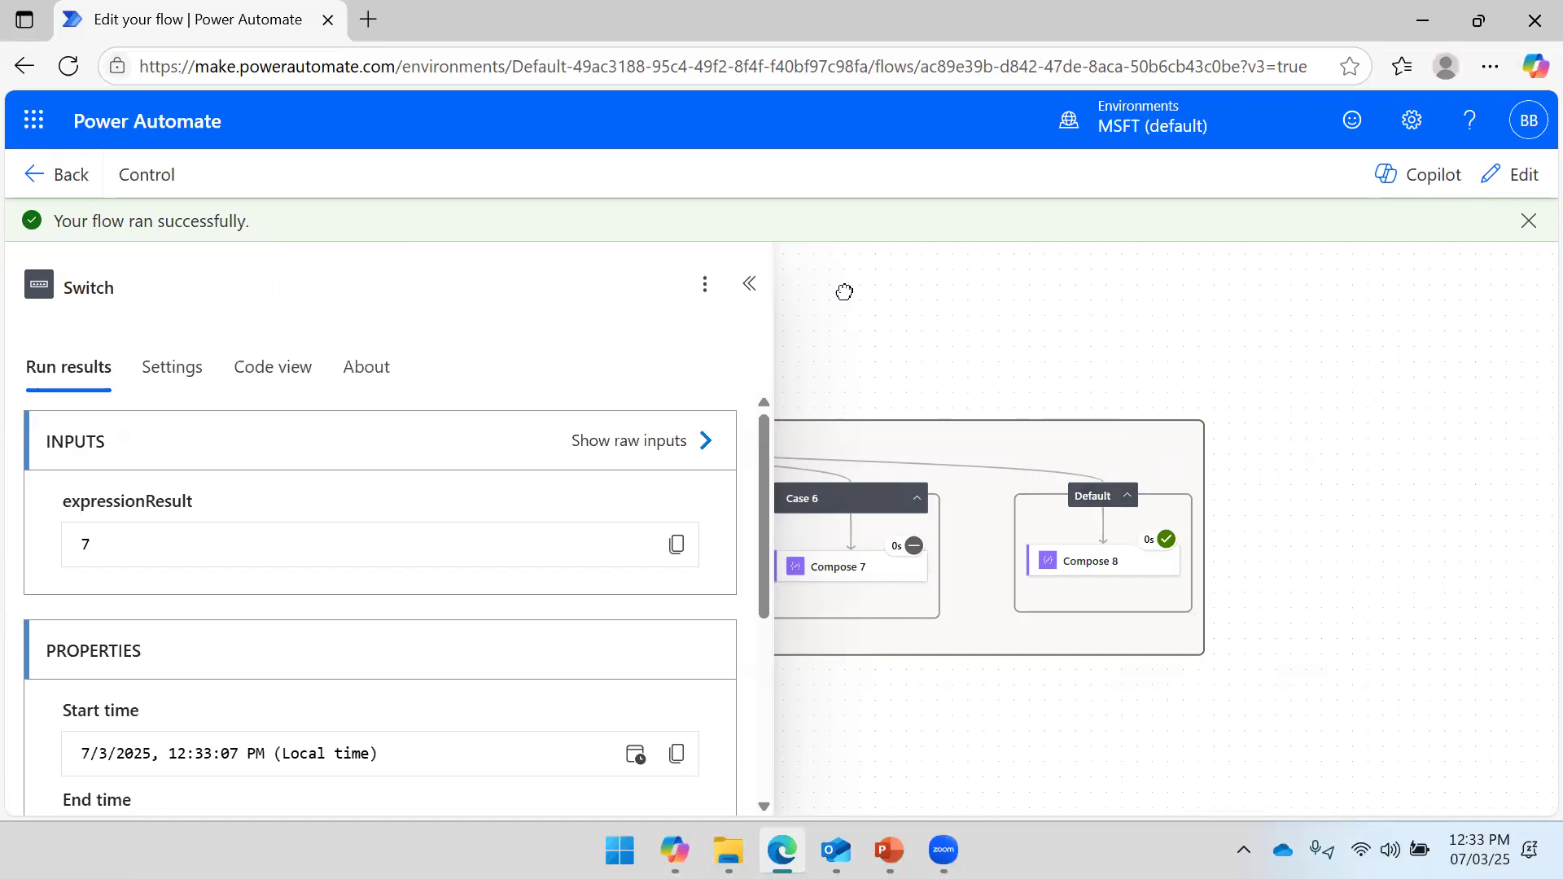
# Collapse the Switch's run details and review the run status across the Condition, all Switch cases and the Default branch.
pyautogui.click(749, 283)
pyautogui.moveTo(1182, 372); pyautogui.dragTo(1214, 553)
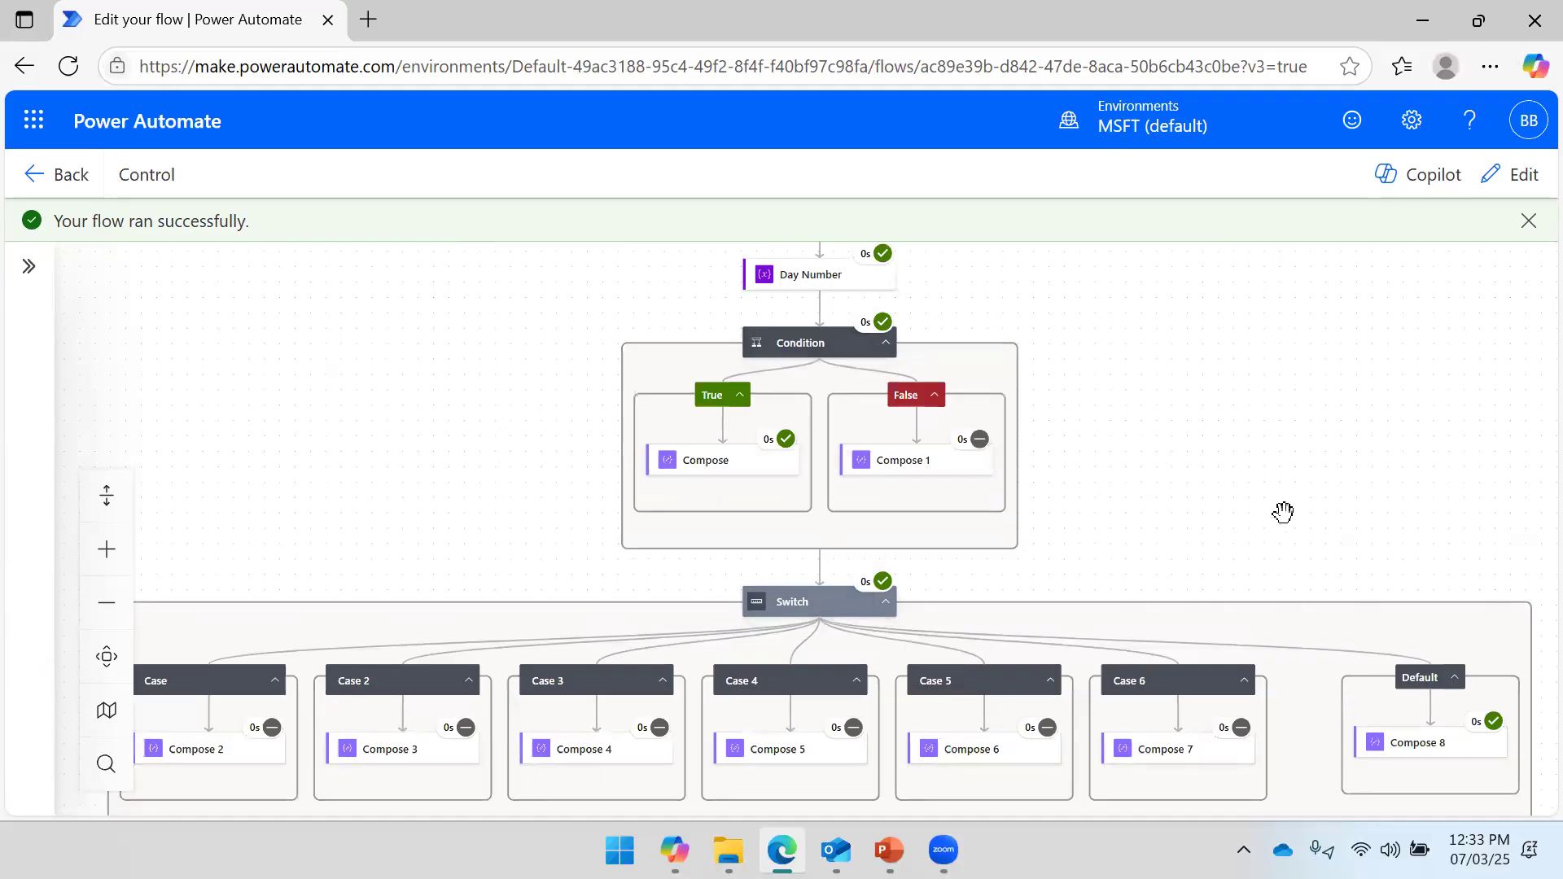
pyautogui.scroll(-3, 1283, 511)
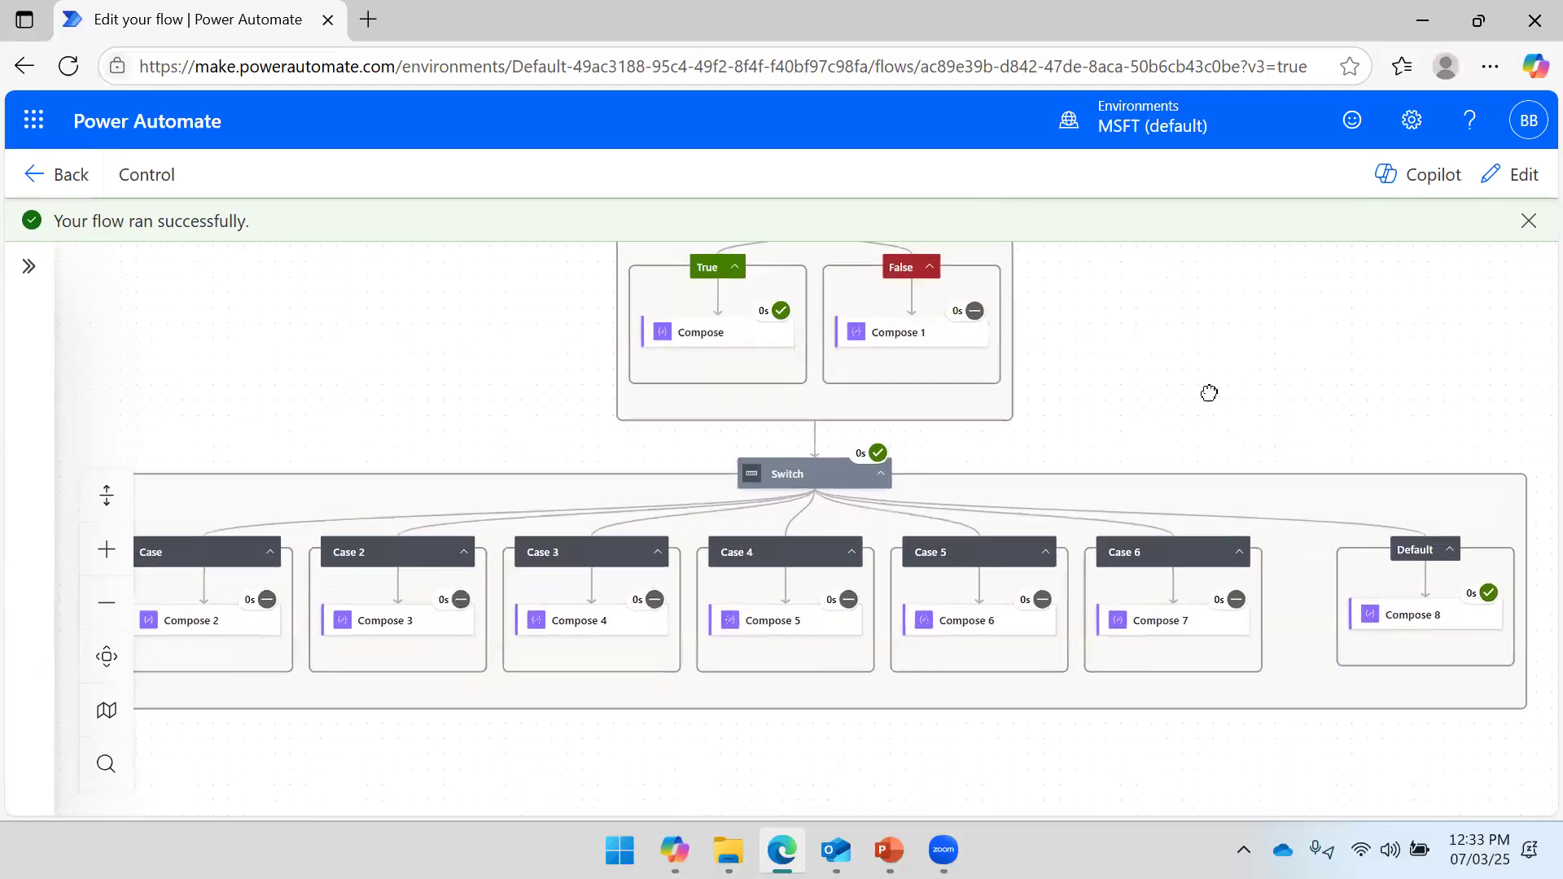
pyautogui.moveTo(1209, 394); pyautogui.dragTo(1234, 369)
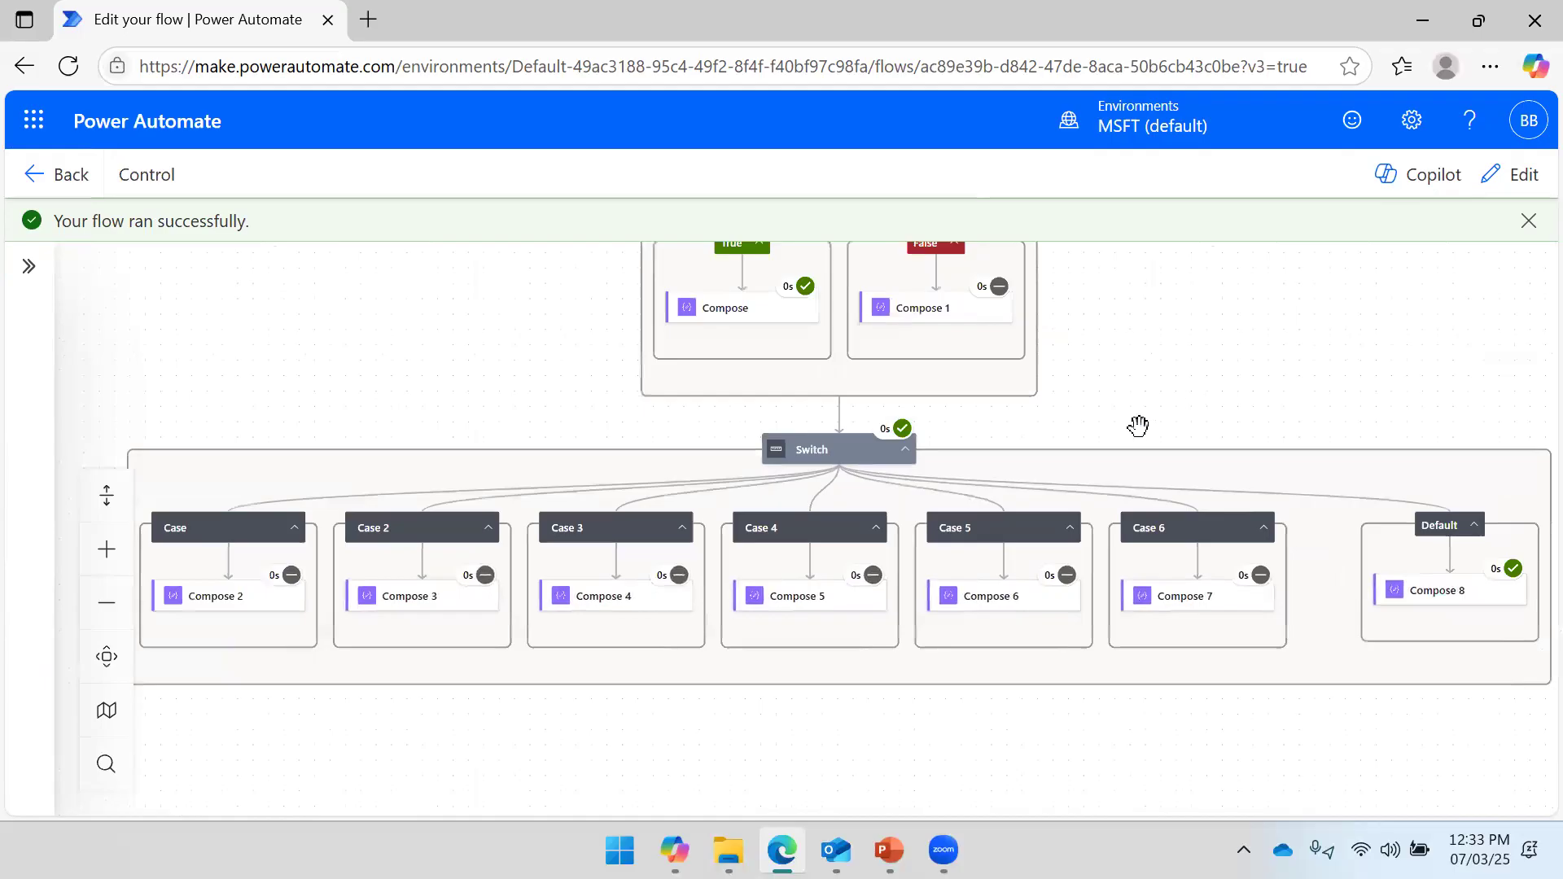
# Put the flow back into edit mode and delete the Switch action together with all its cases.
pyautogui.rightClick(833, 456)
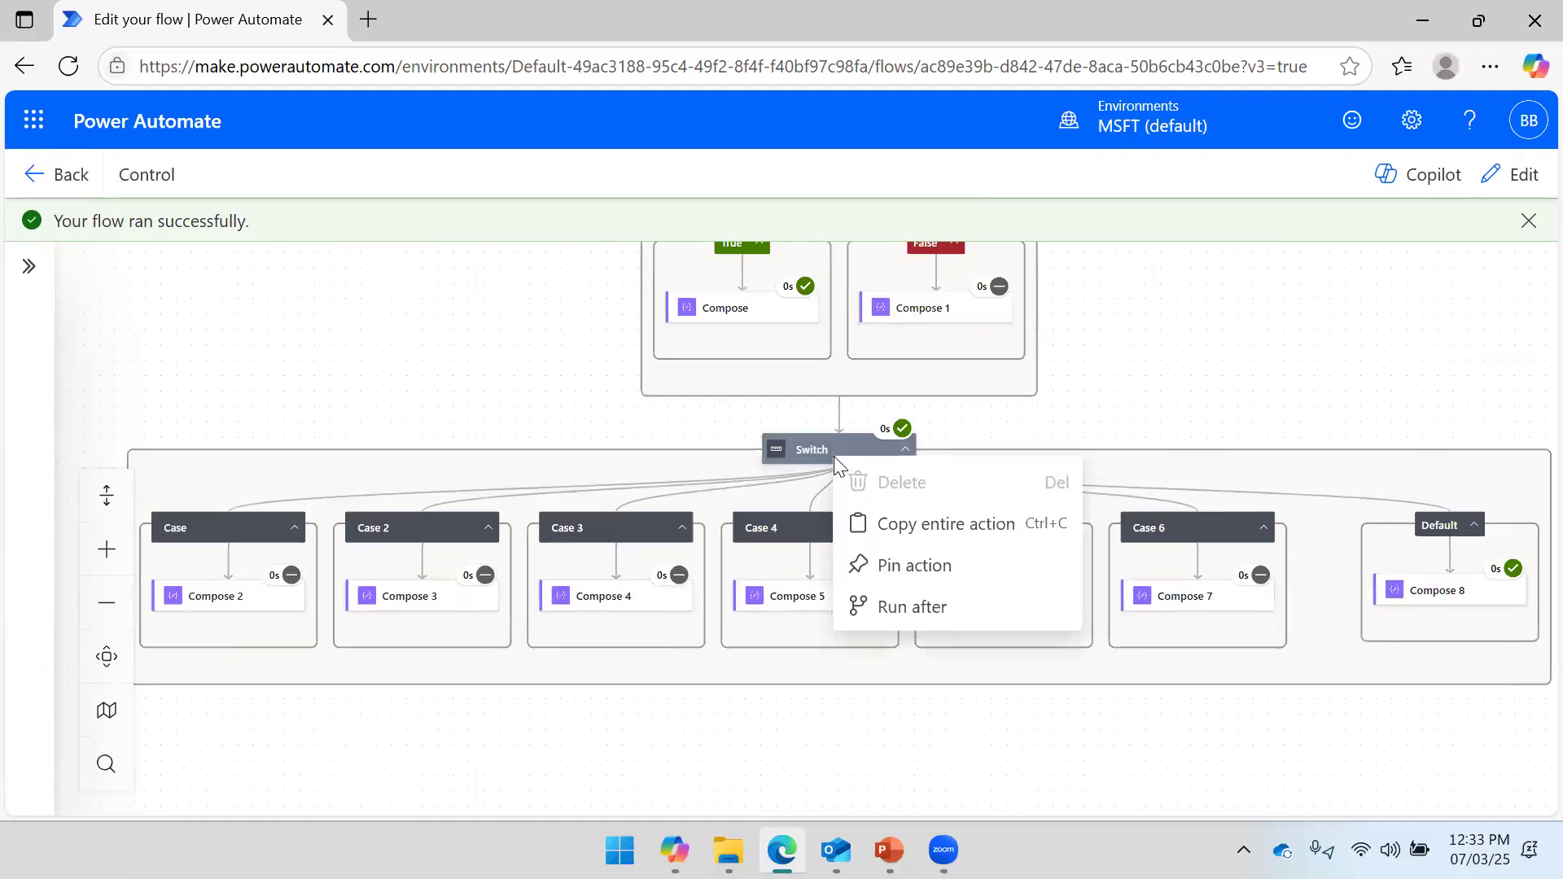
pyautogui.click(1430, 296)
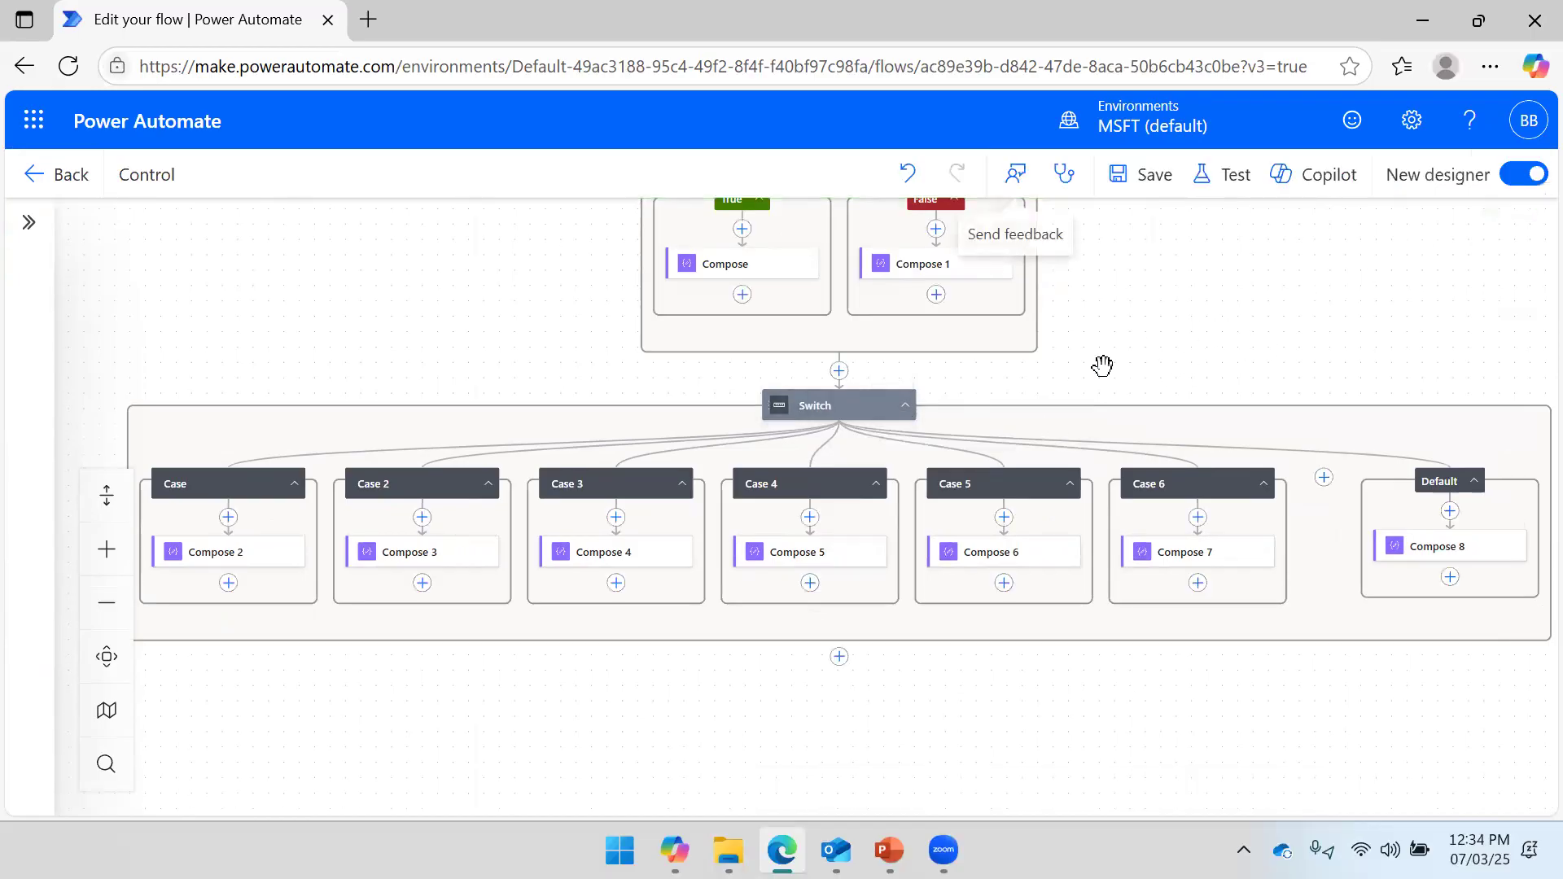
pyautogui.rightClick(786, 399)
pyautogui.click(839, 423)
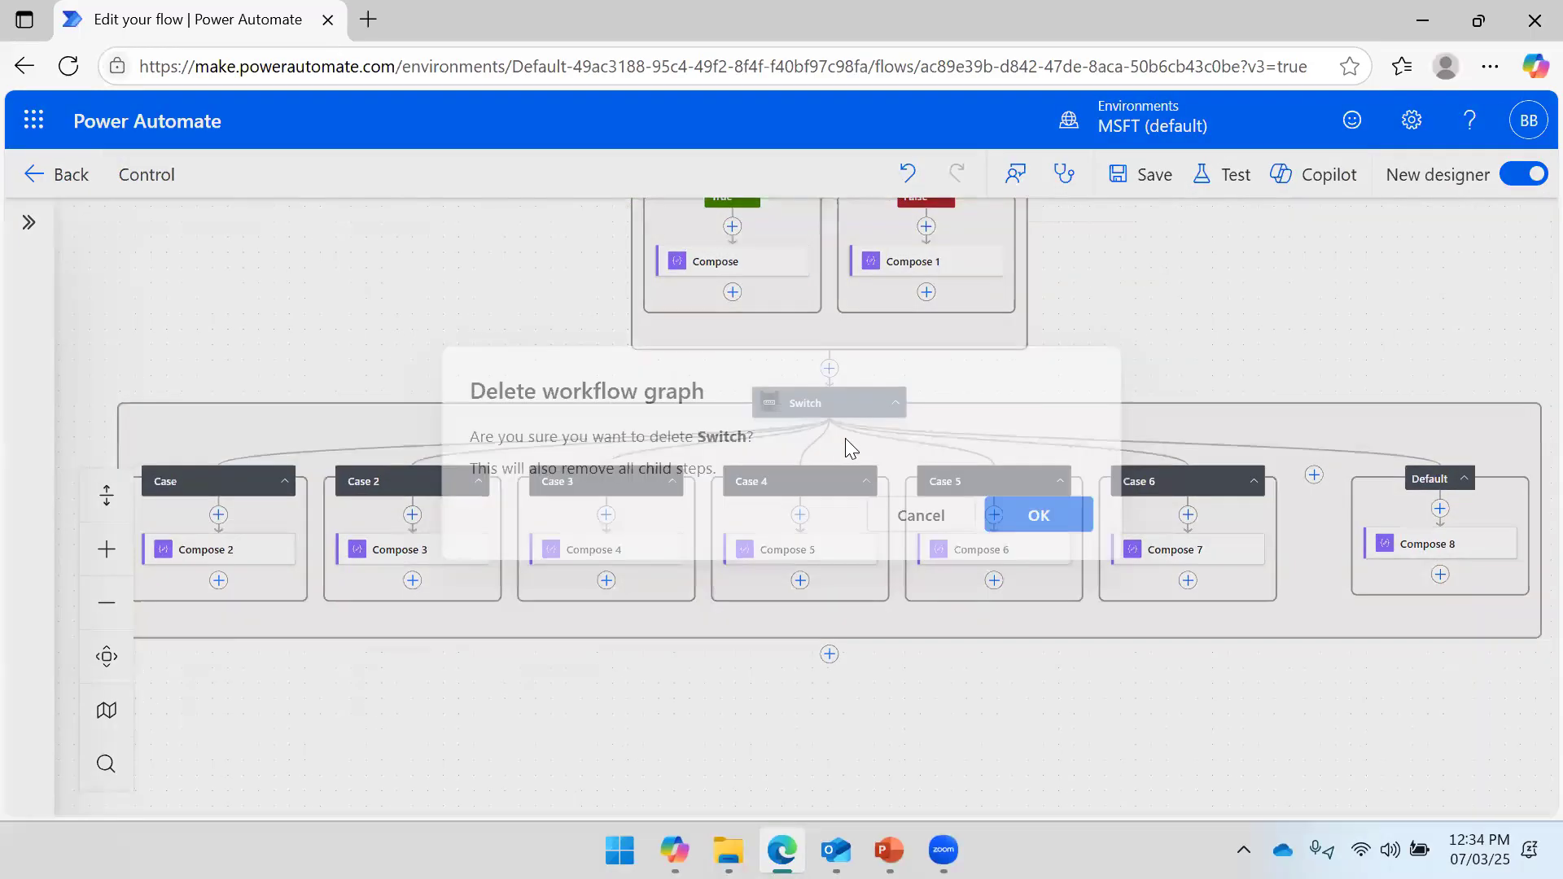
pyautogui.click(1030, 529)
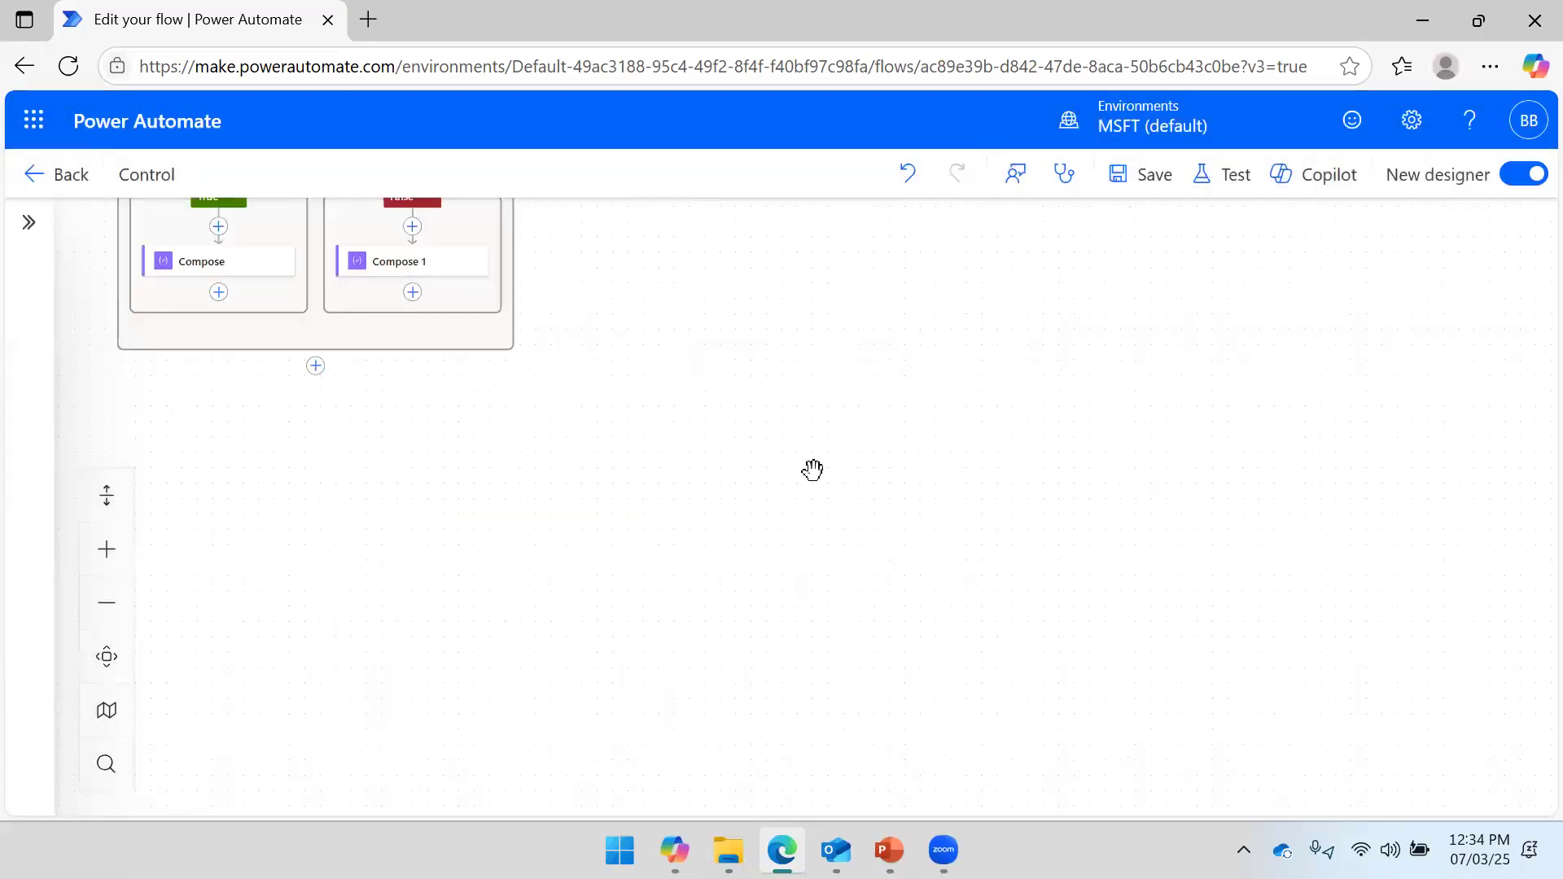
# Delete the Condition action together with its True and False branches.
pyautogui.click(609, 298)
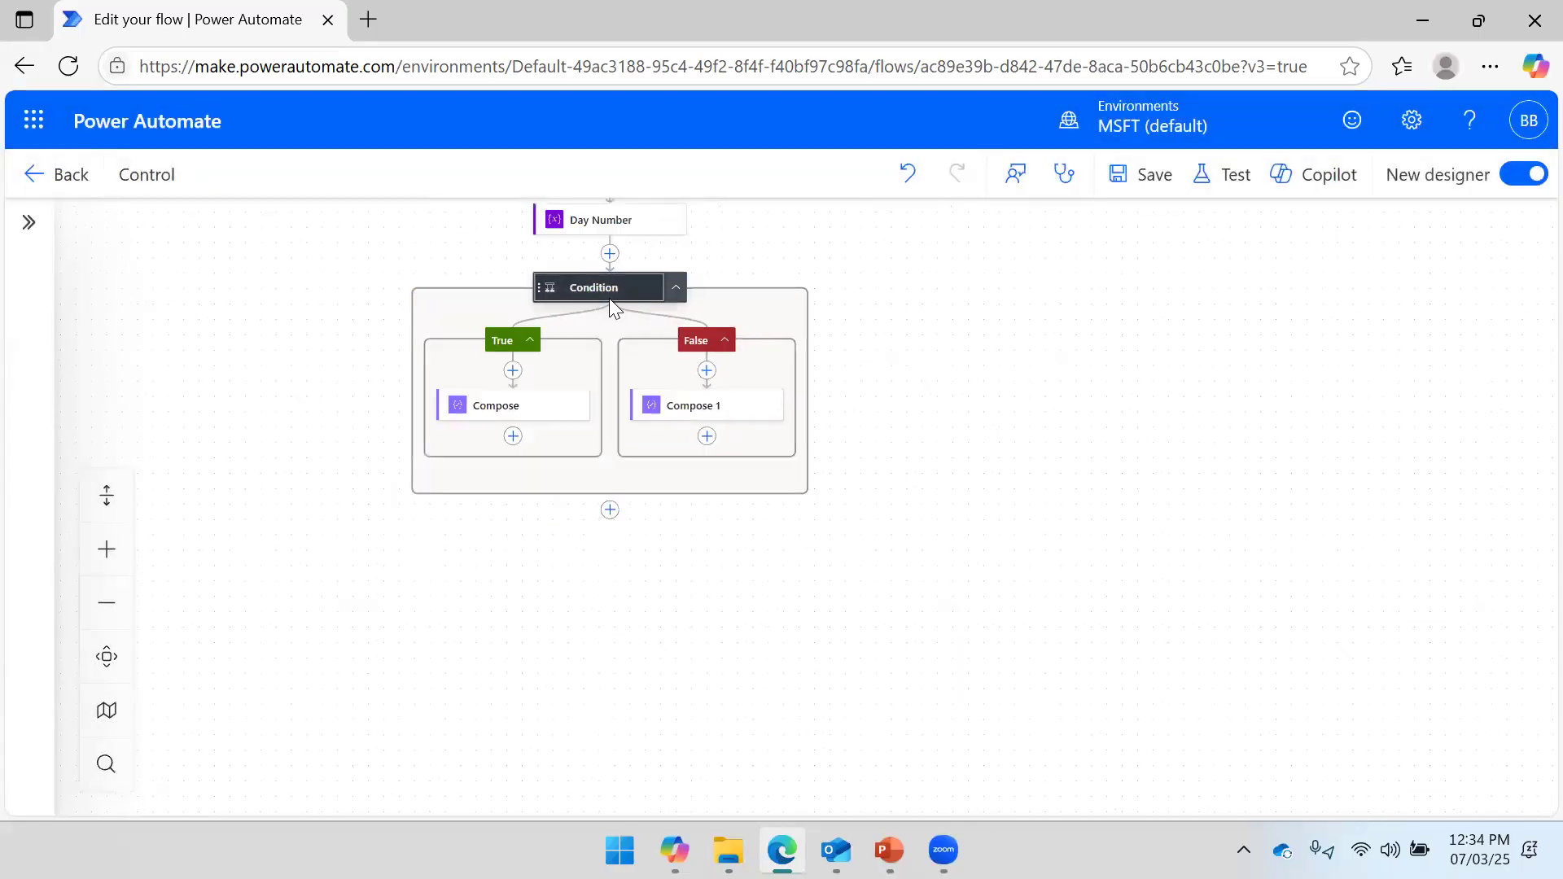
pyautogui.click(750, 239)
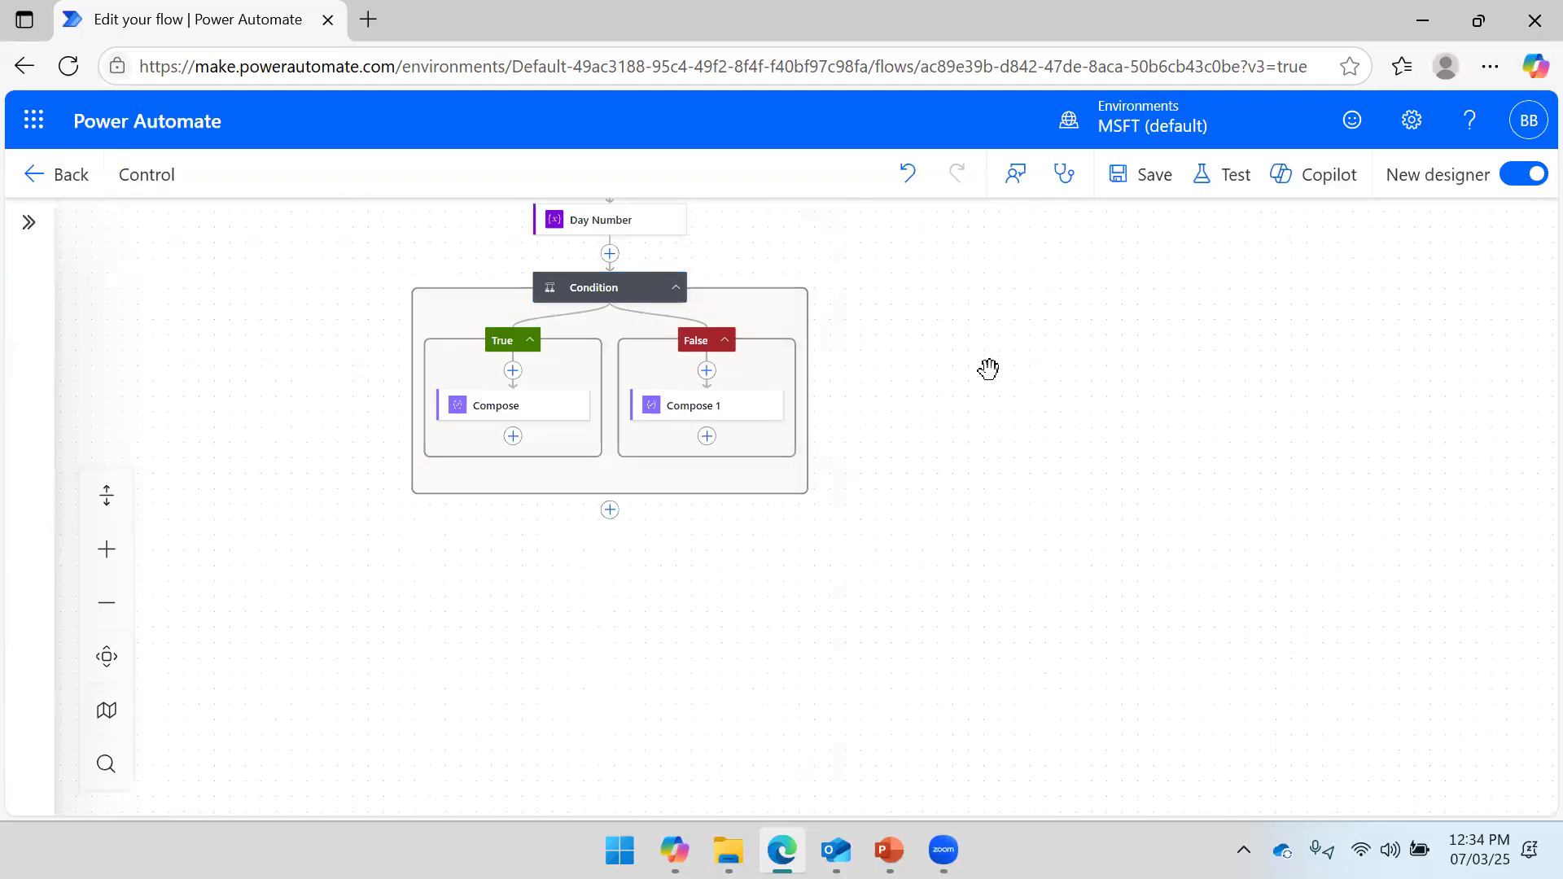
pyautogui.click(783, 397)
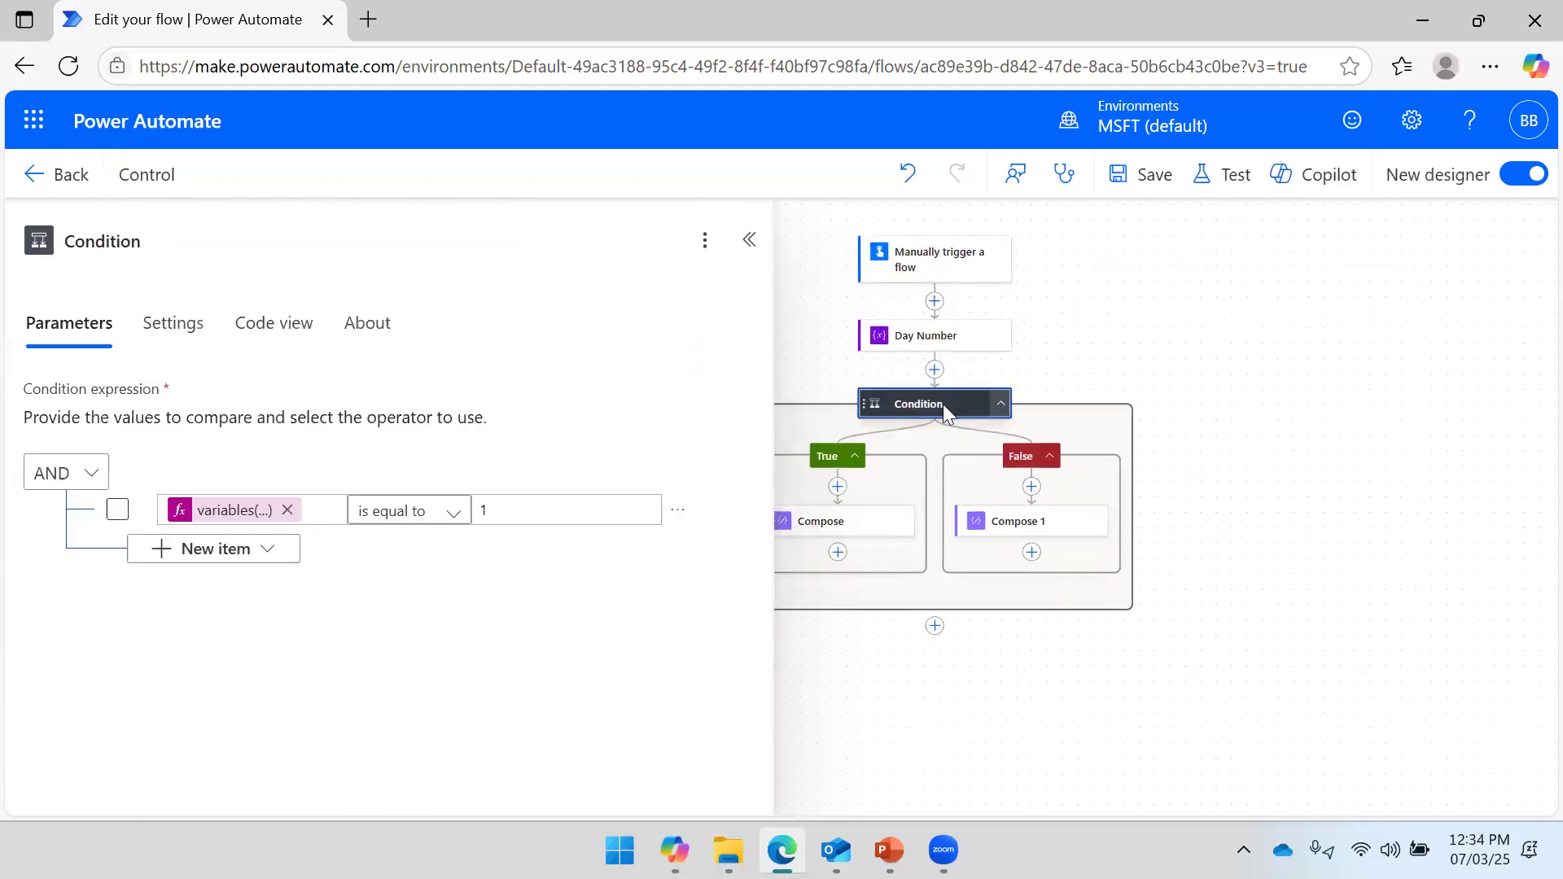
pyautogui.rightClick(943, 403)
pyautogui.click(984, 437)
pyautogui.click(1072, 523)
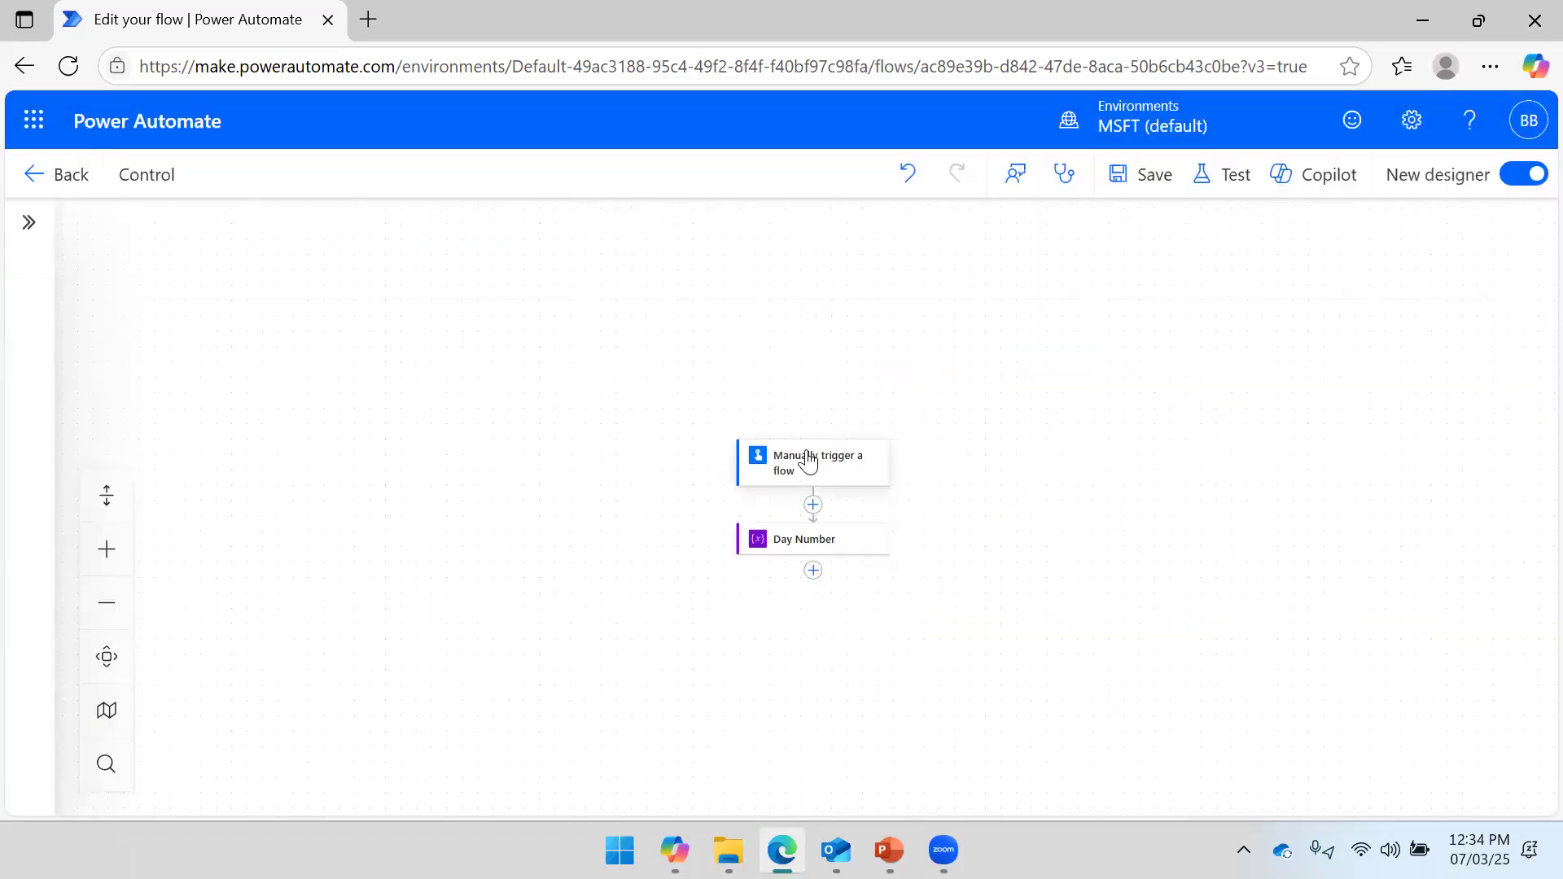
# Review the name, type and array value set in the Day Number variable action.
pyautogui.scroll(-4, 780, 453)
pyautogui.scroll(7, 850, 456)
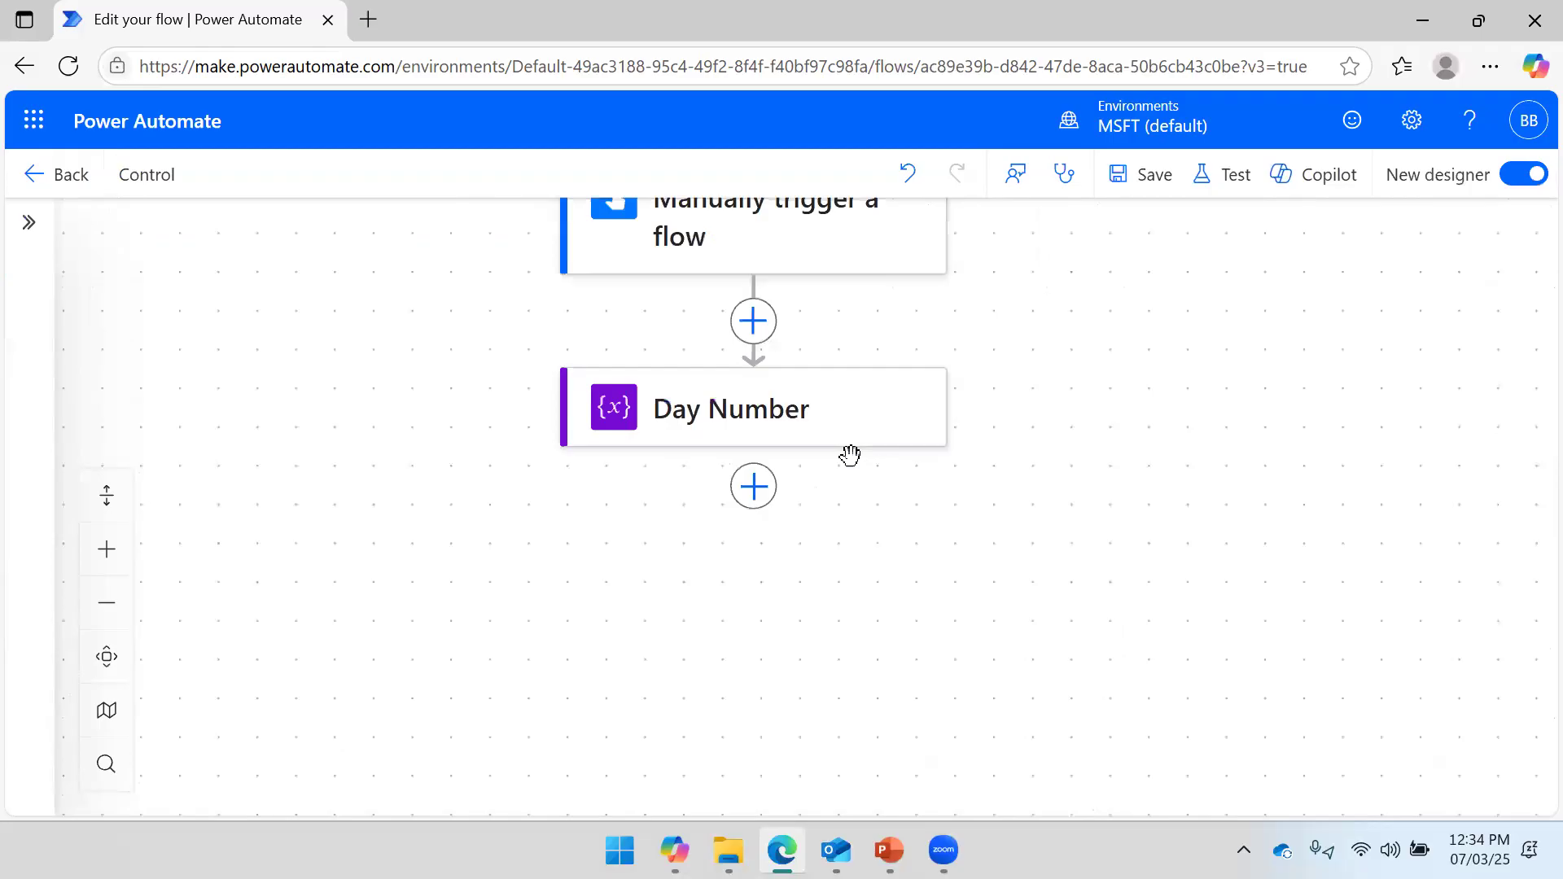
pyautogui.moveTo(871, 554); pyautogui.dragTo(889, 450)
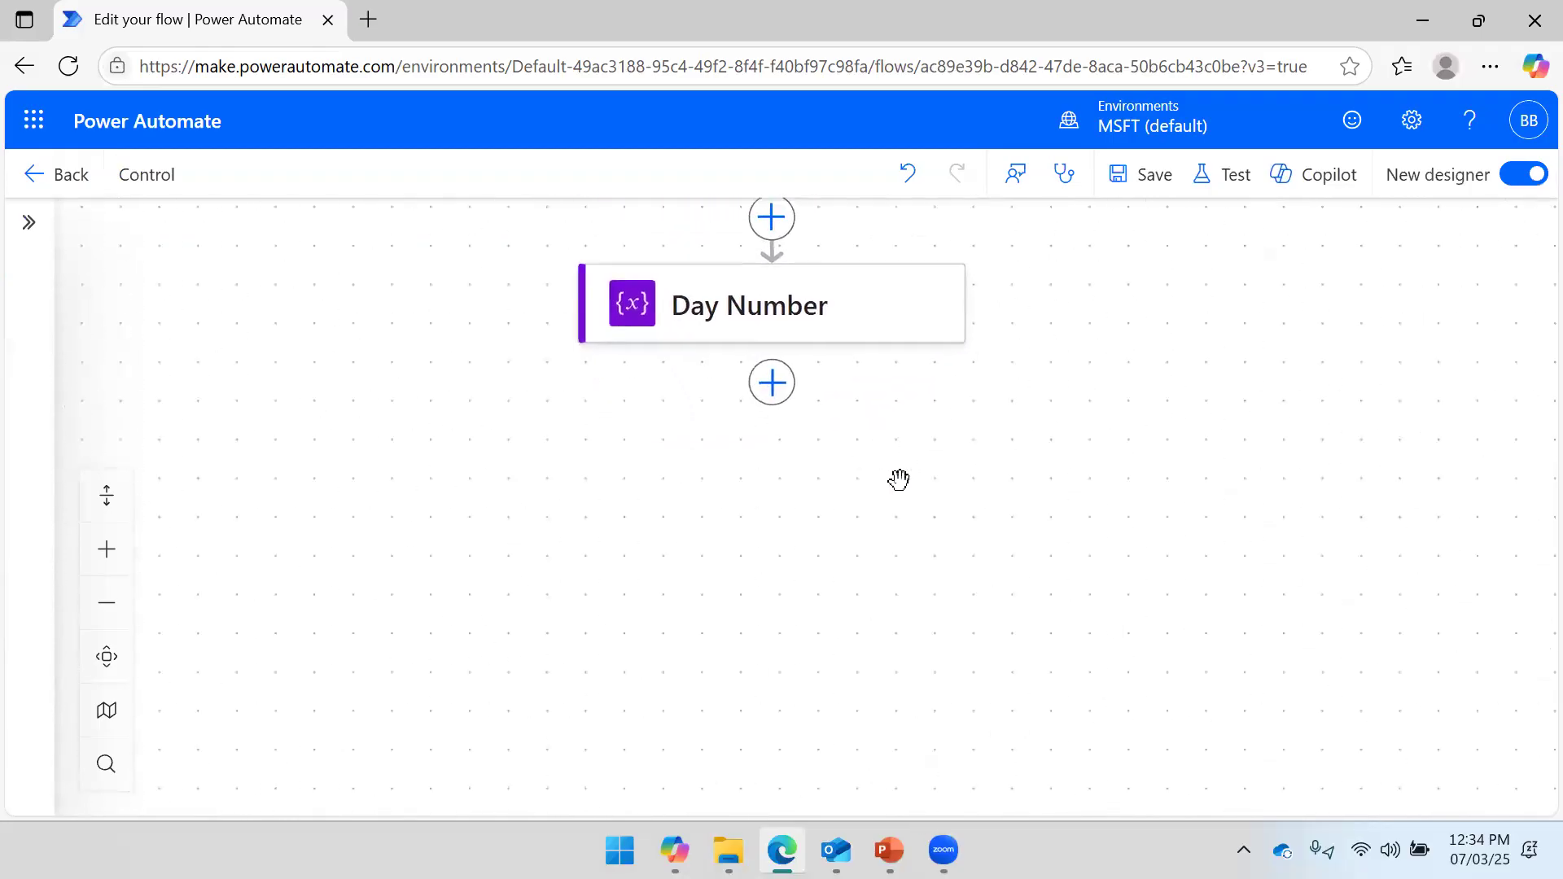
pyautogui.click(716, 336)
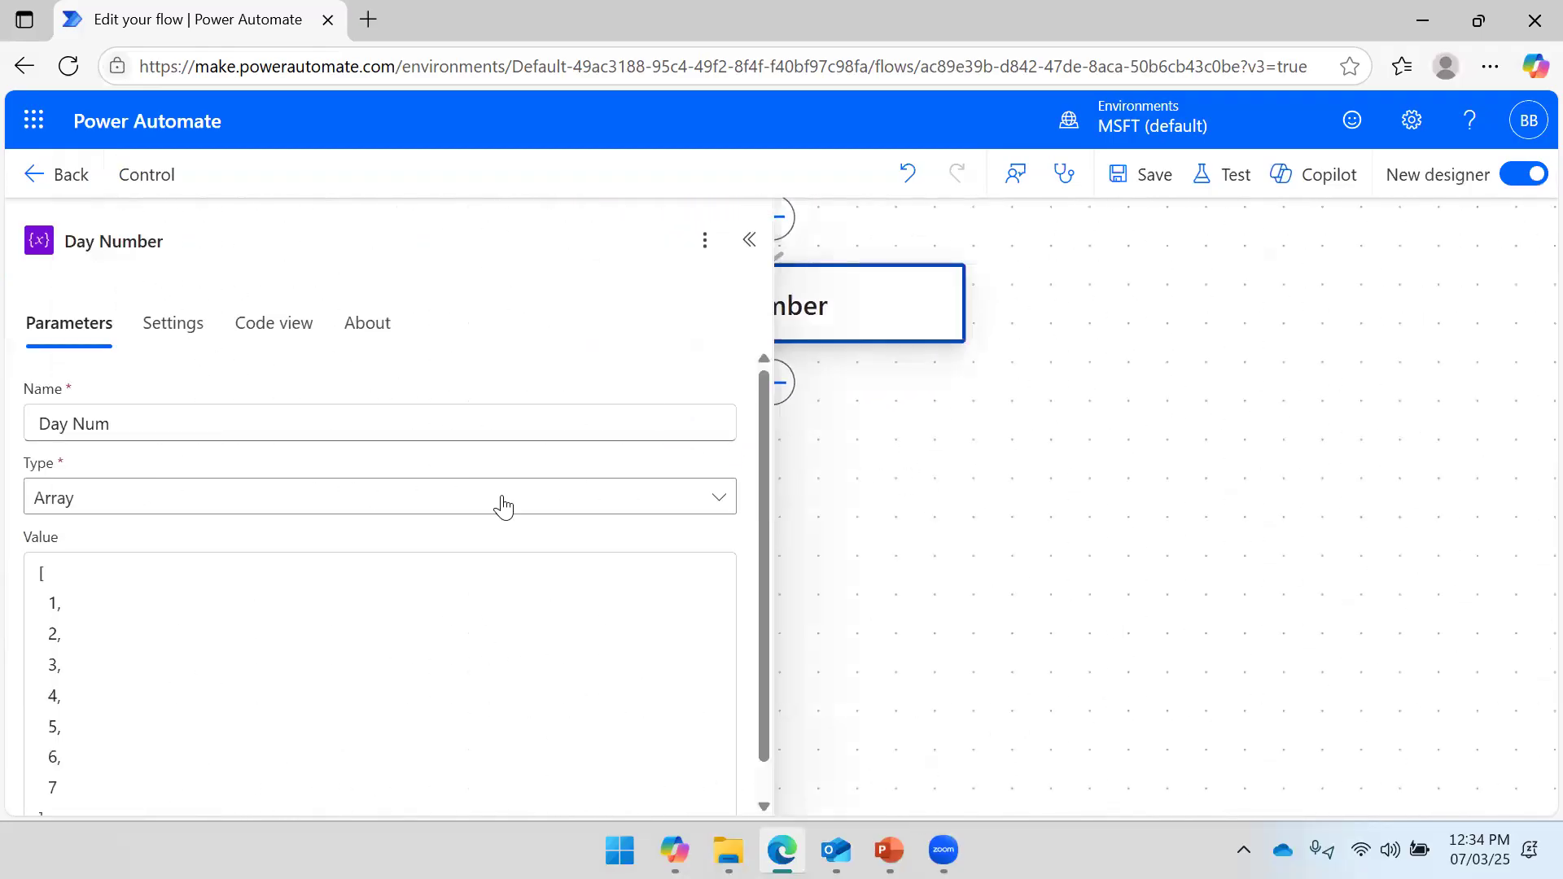
pyautogui.scroll(-1, 107, 624)
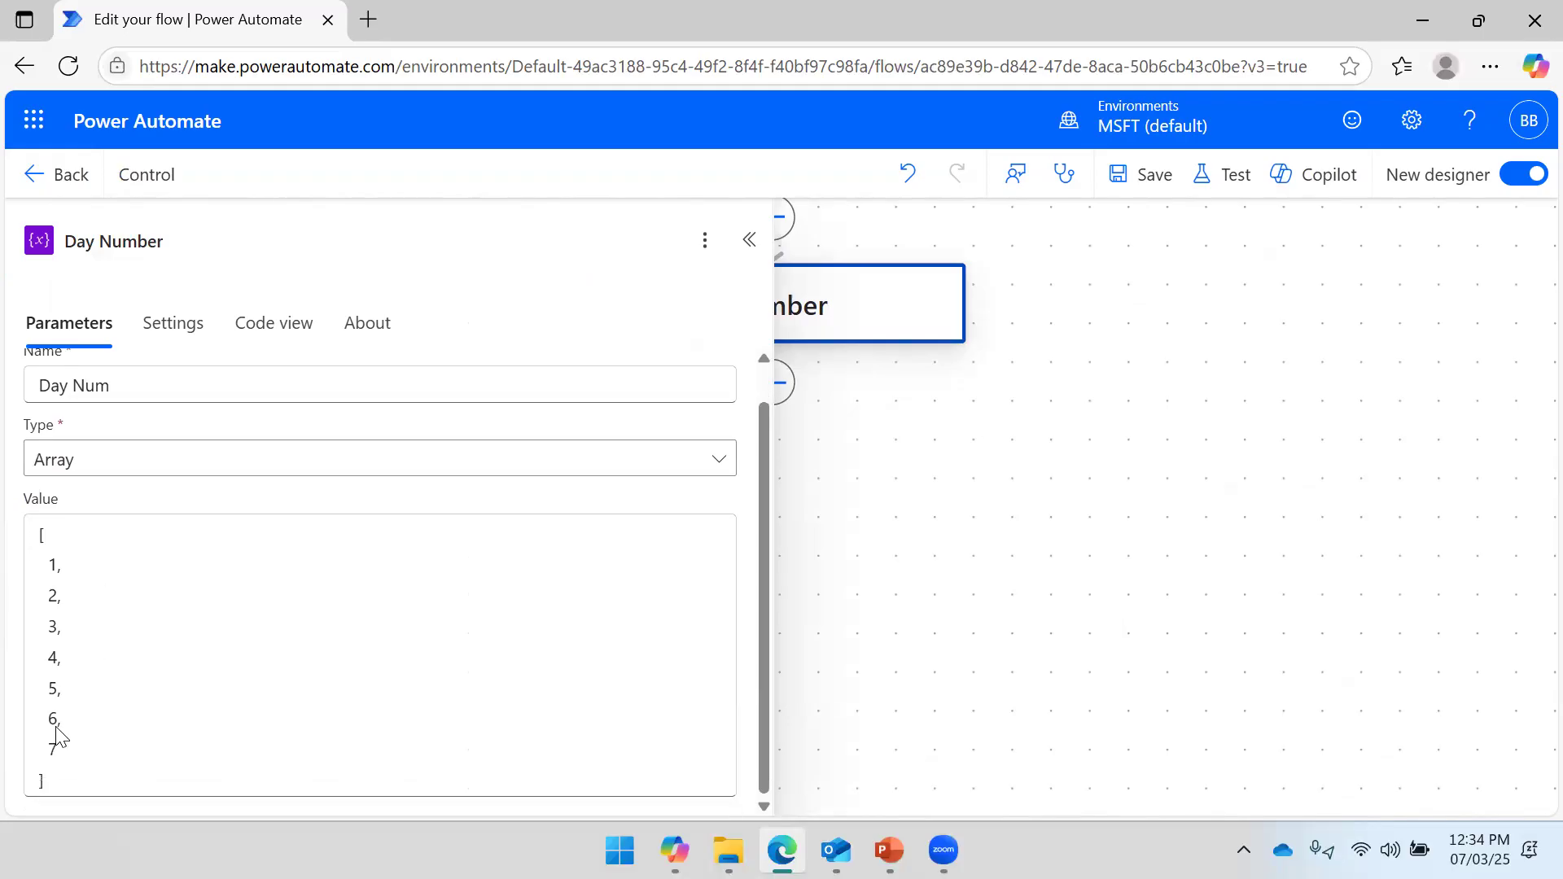
pyautogui.click(945, 440)
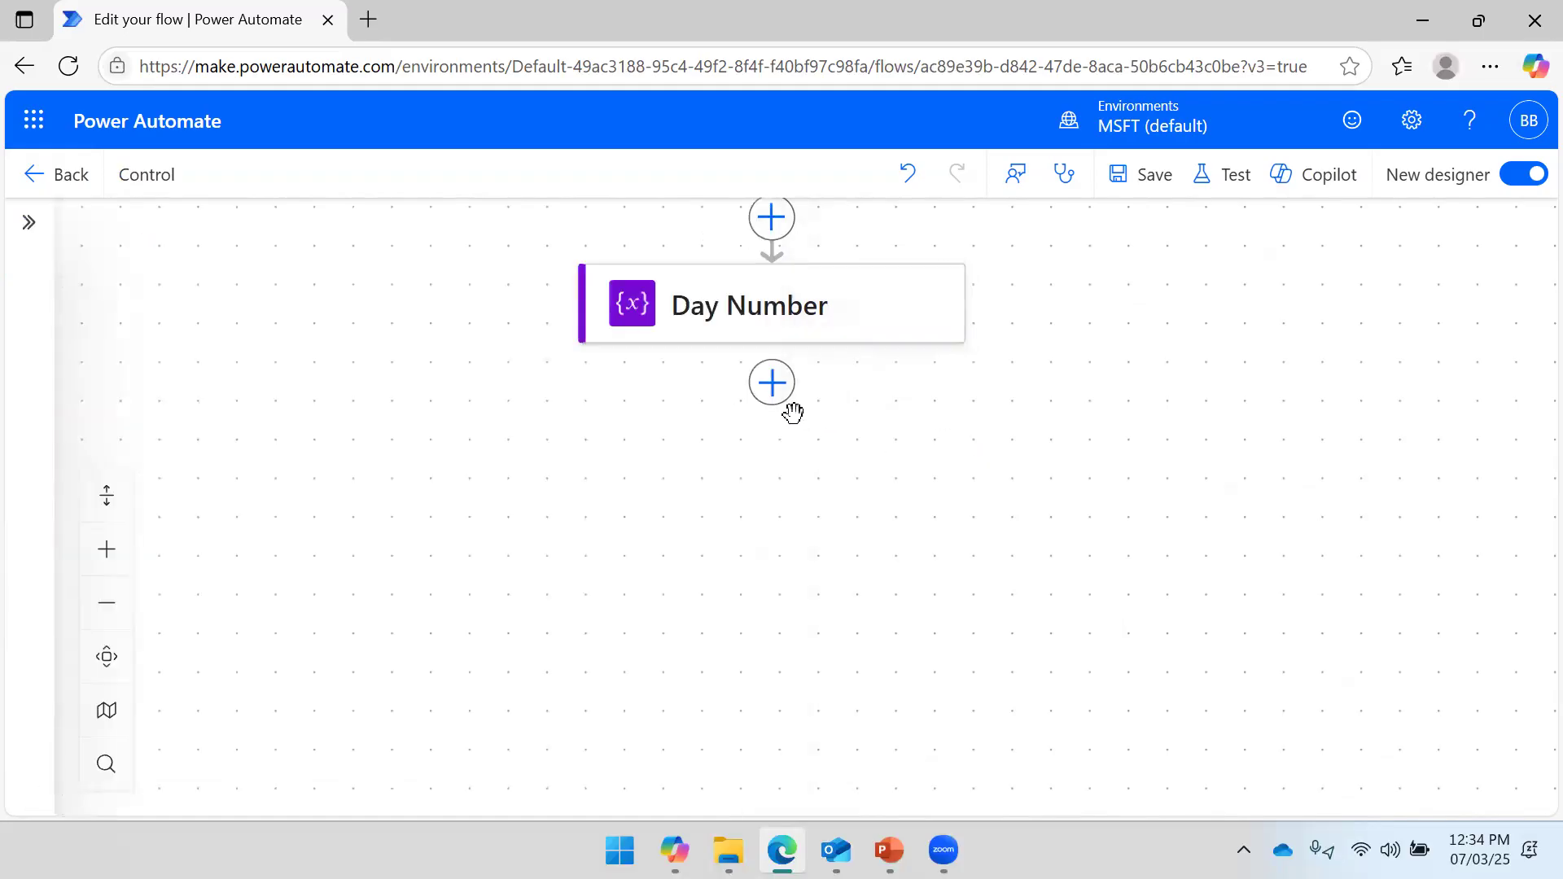
pyautogui.click(775, 394)
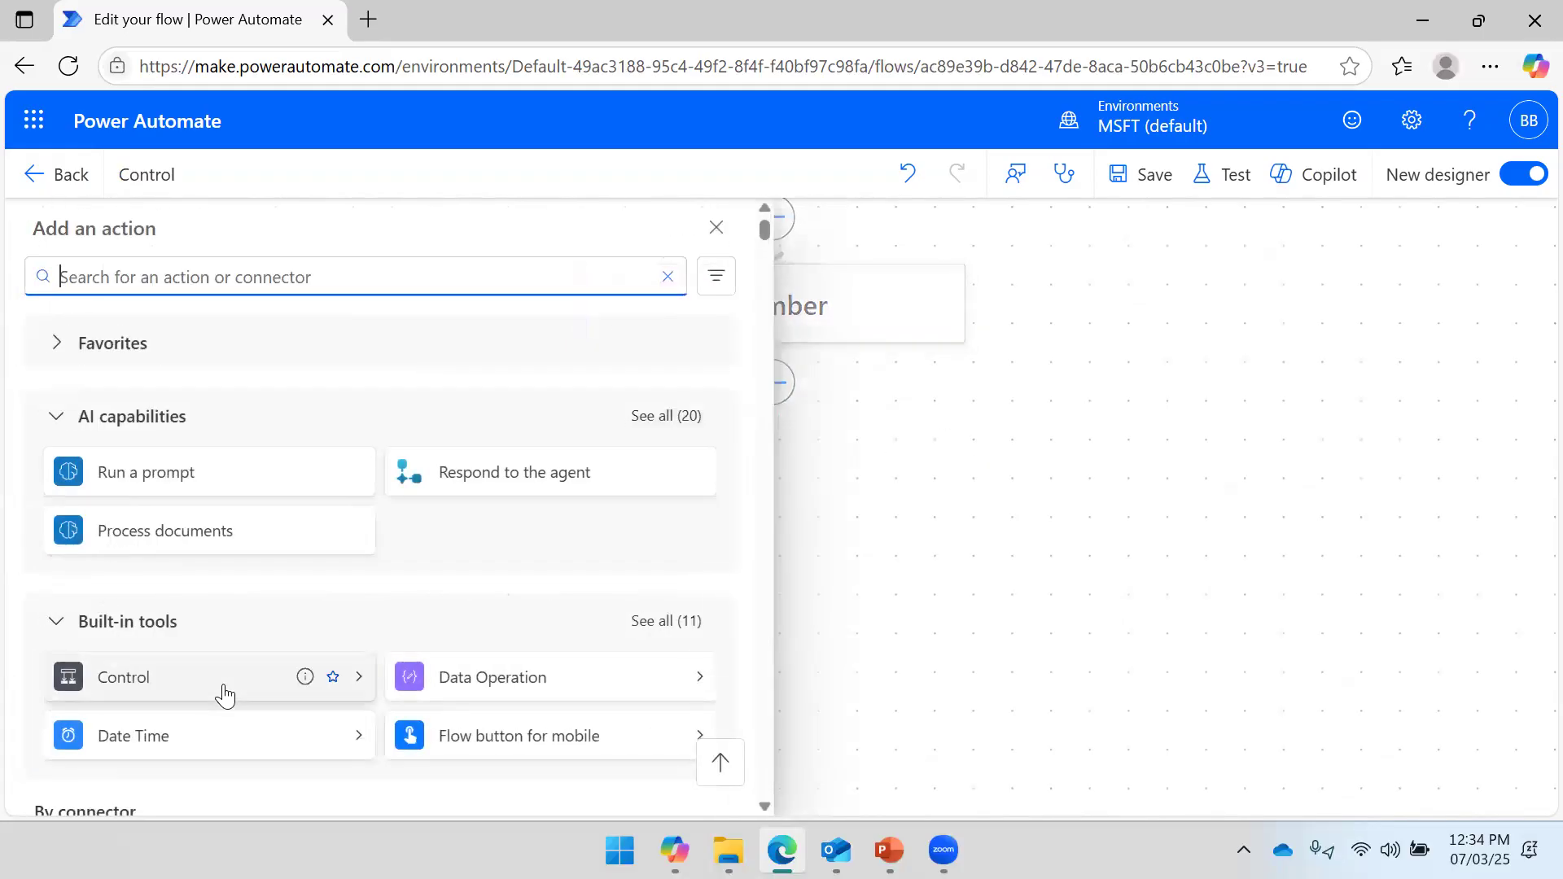
pyautogui.click(1172, 496)
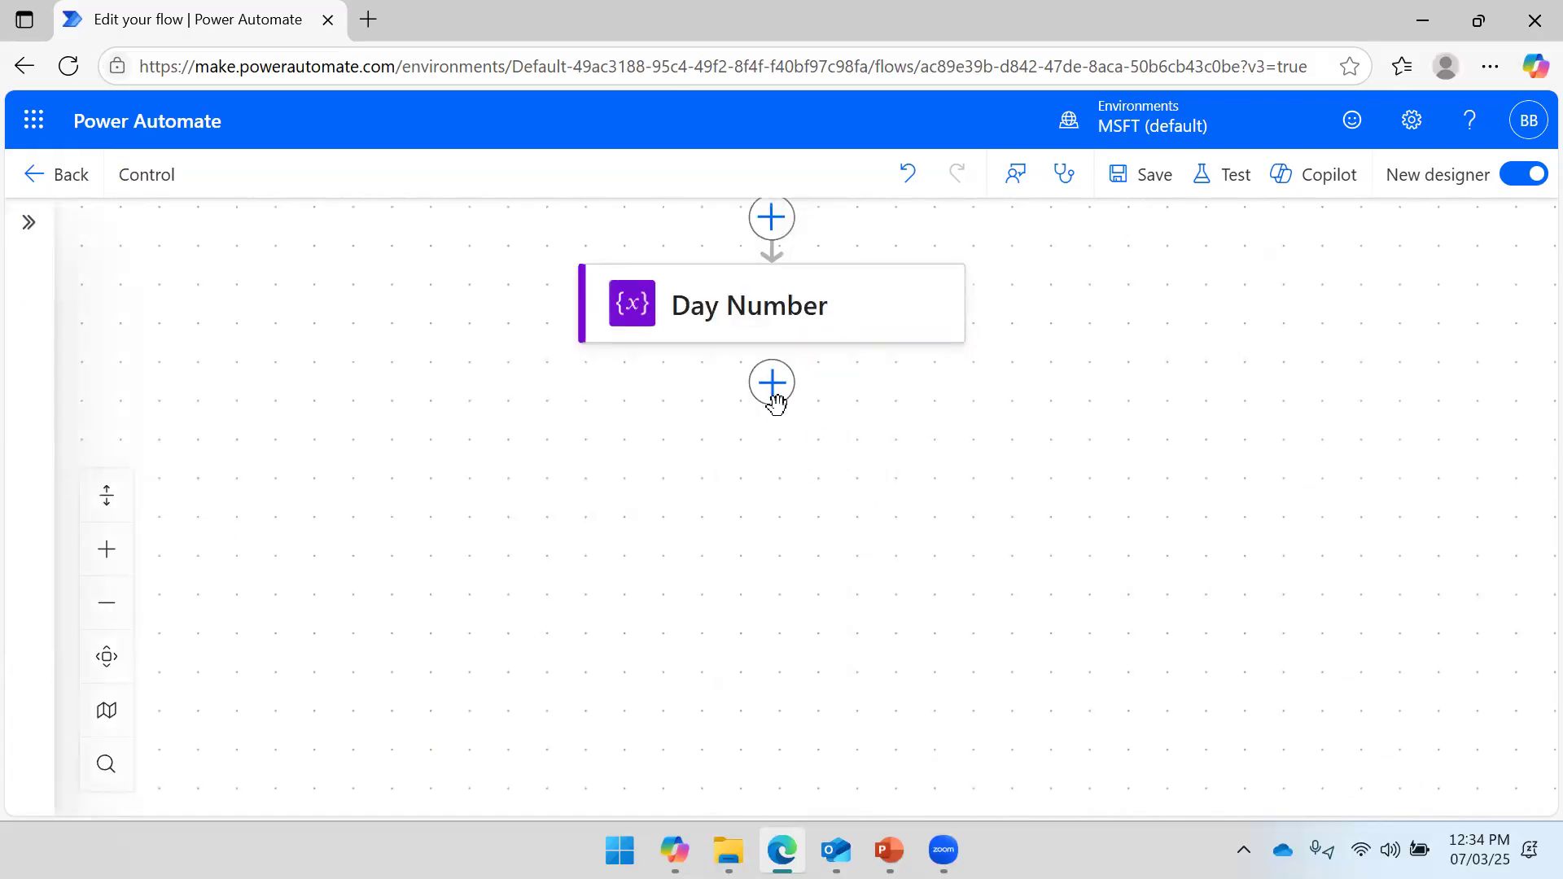
pyautogui.moveTo(901, 457); pyautogui.dragTo(942, 440)
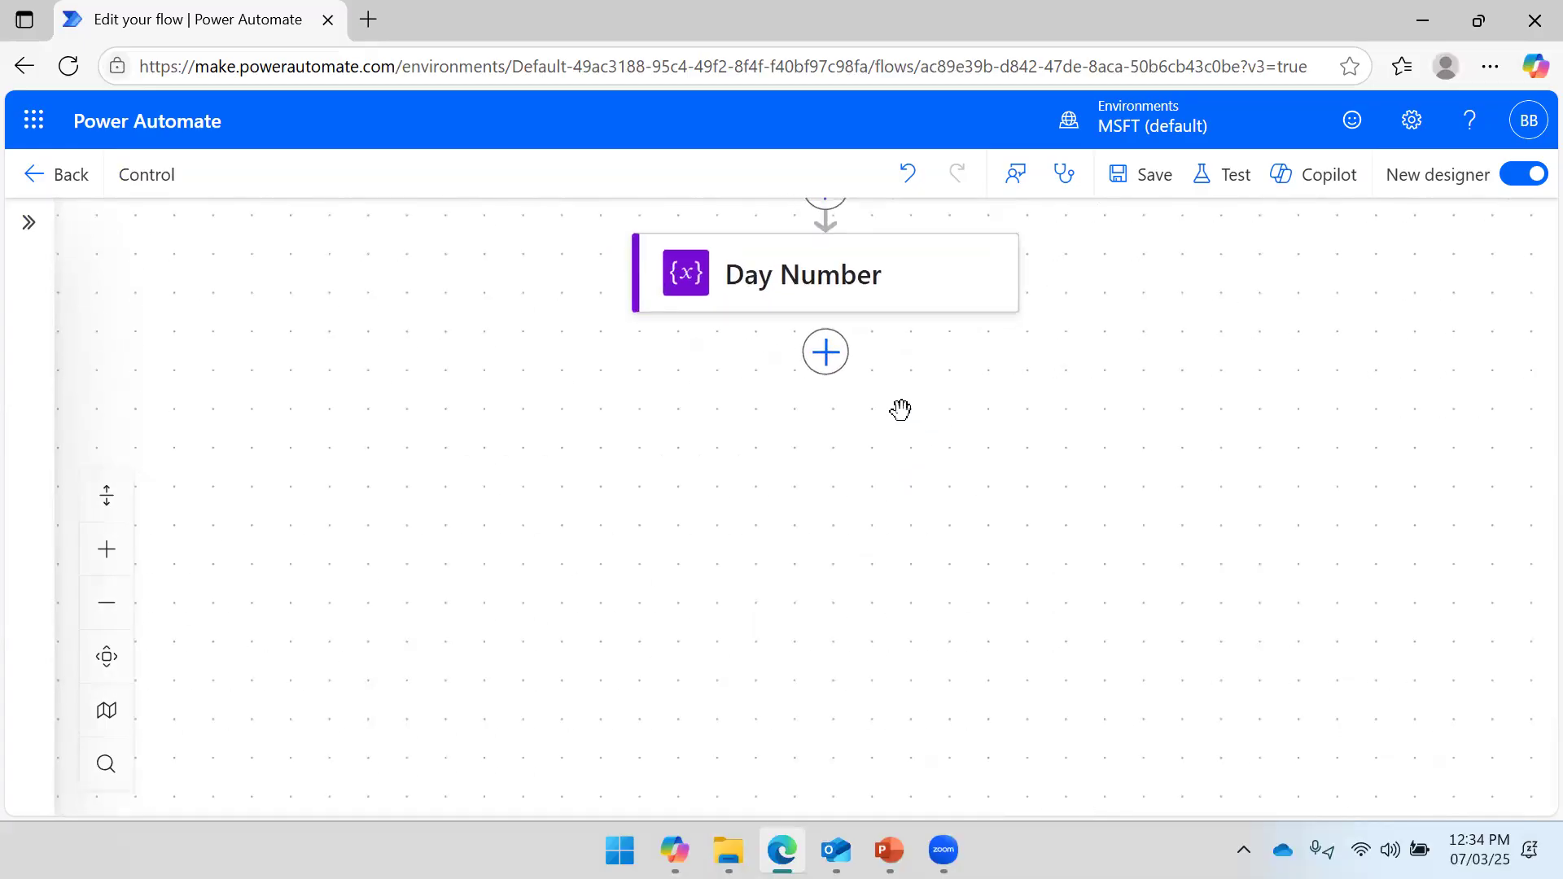
pyautogui.click(827, 373)
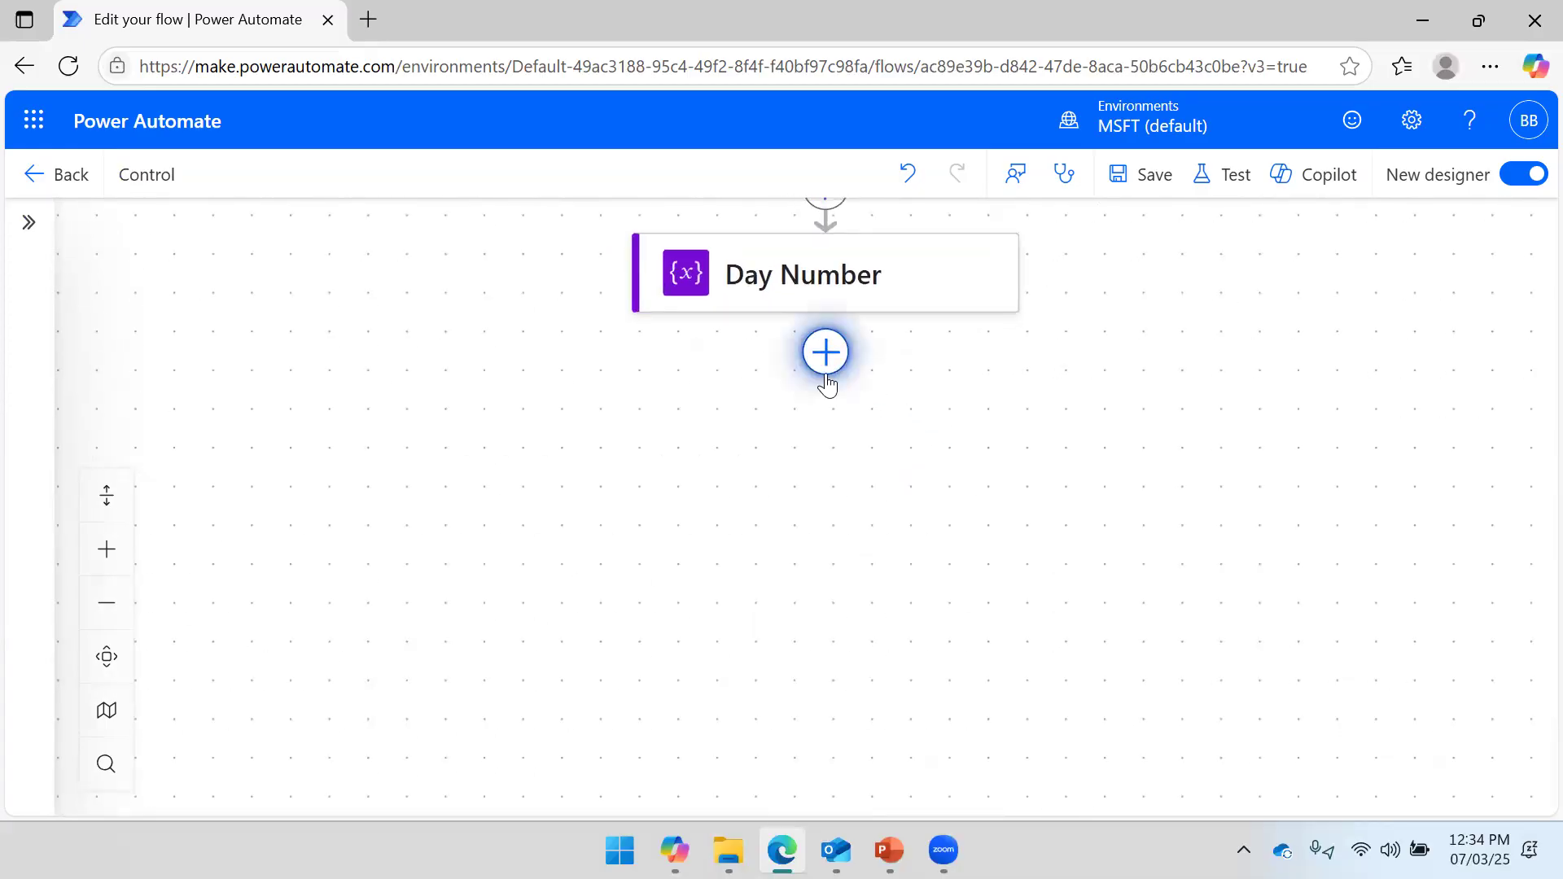
pyautogui.click(945, 444)
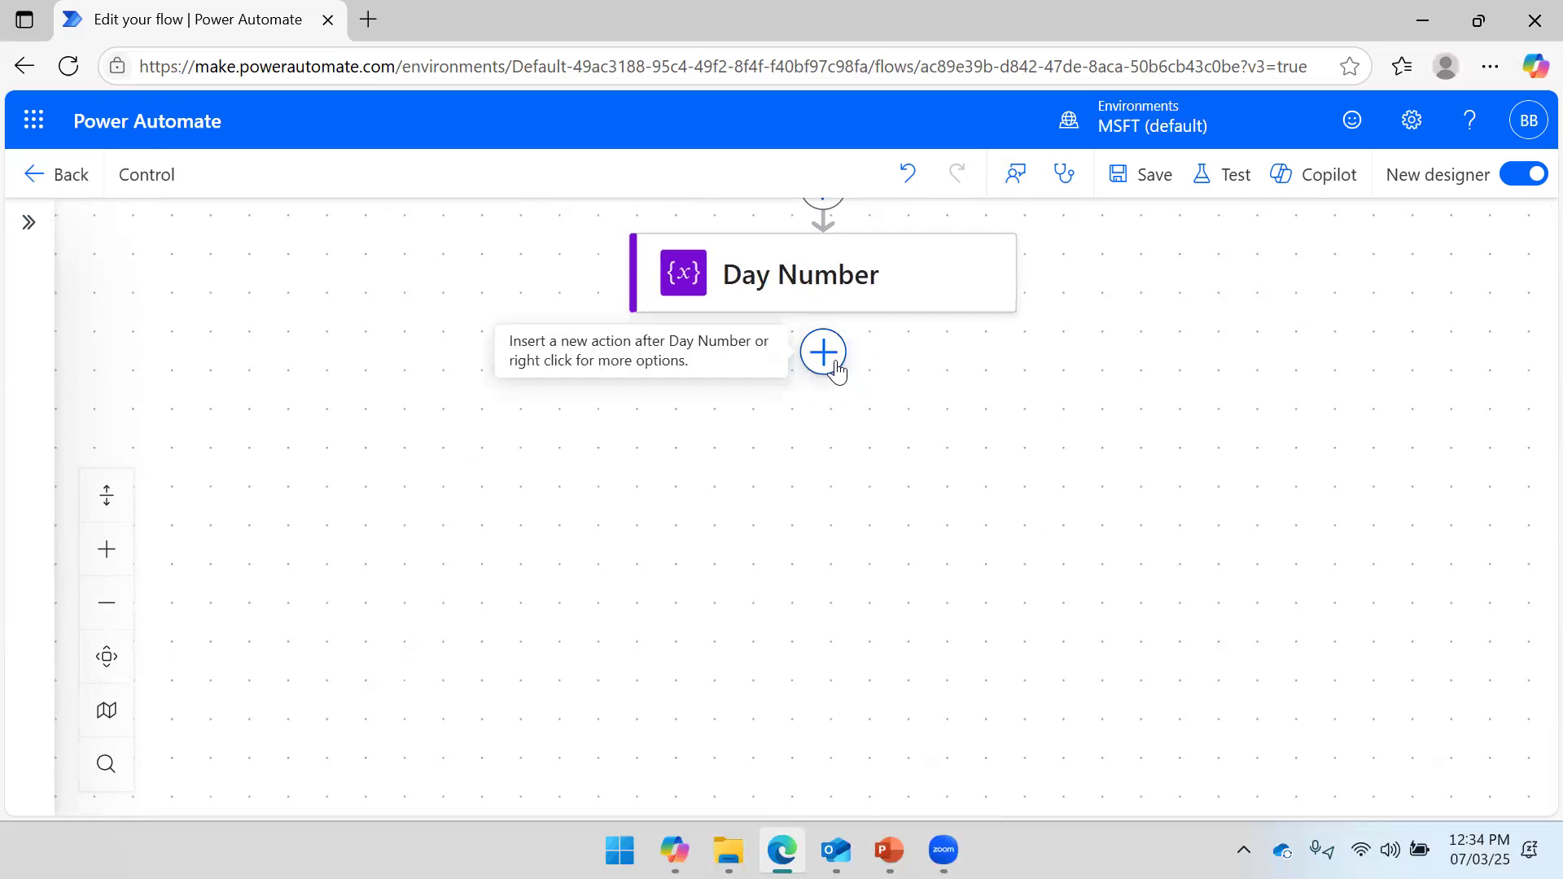
# Add an Apply to each control after Day Number and set the Day Num variable as its input.
pyautogui.click(823, 352)
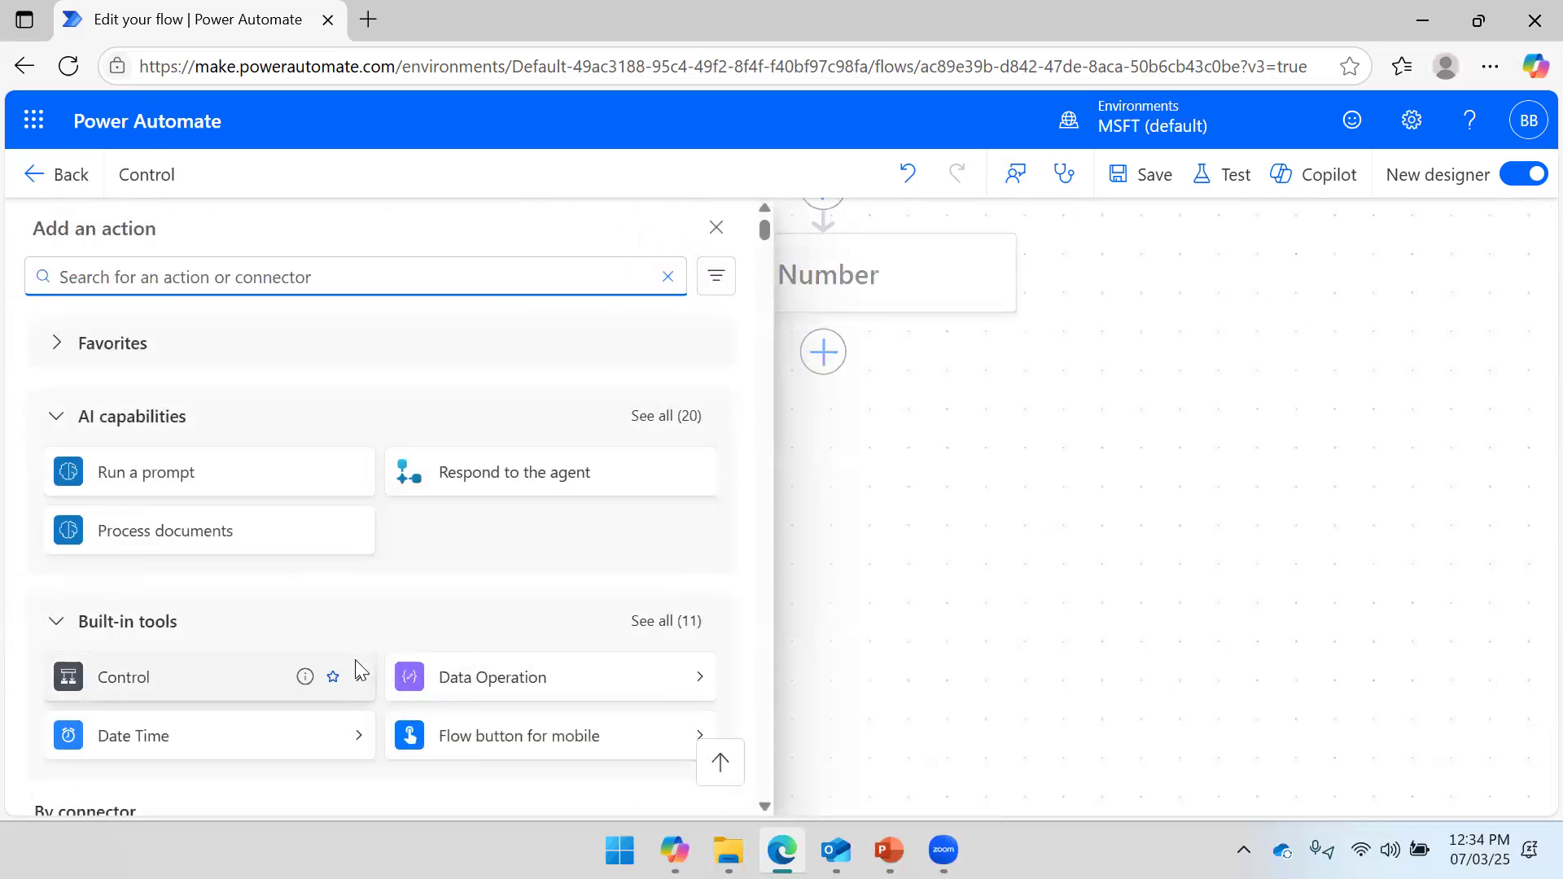
pyautogui.click(365, 679)
pyautogui.click(541, 348)
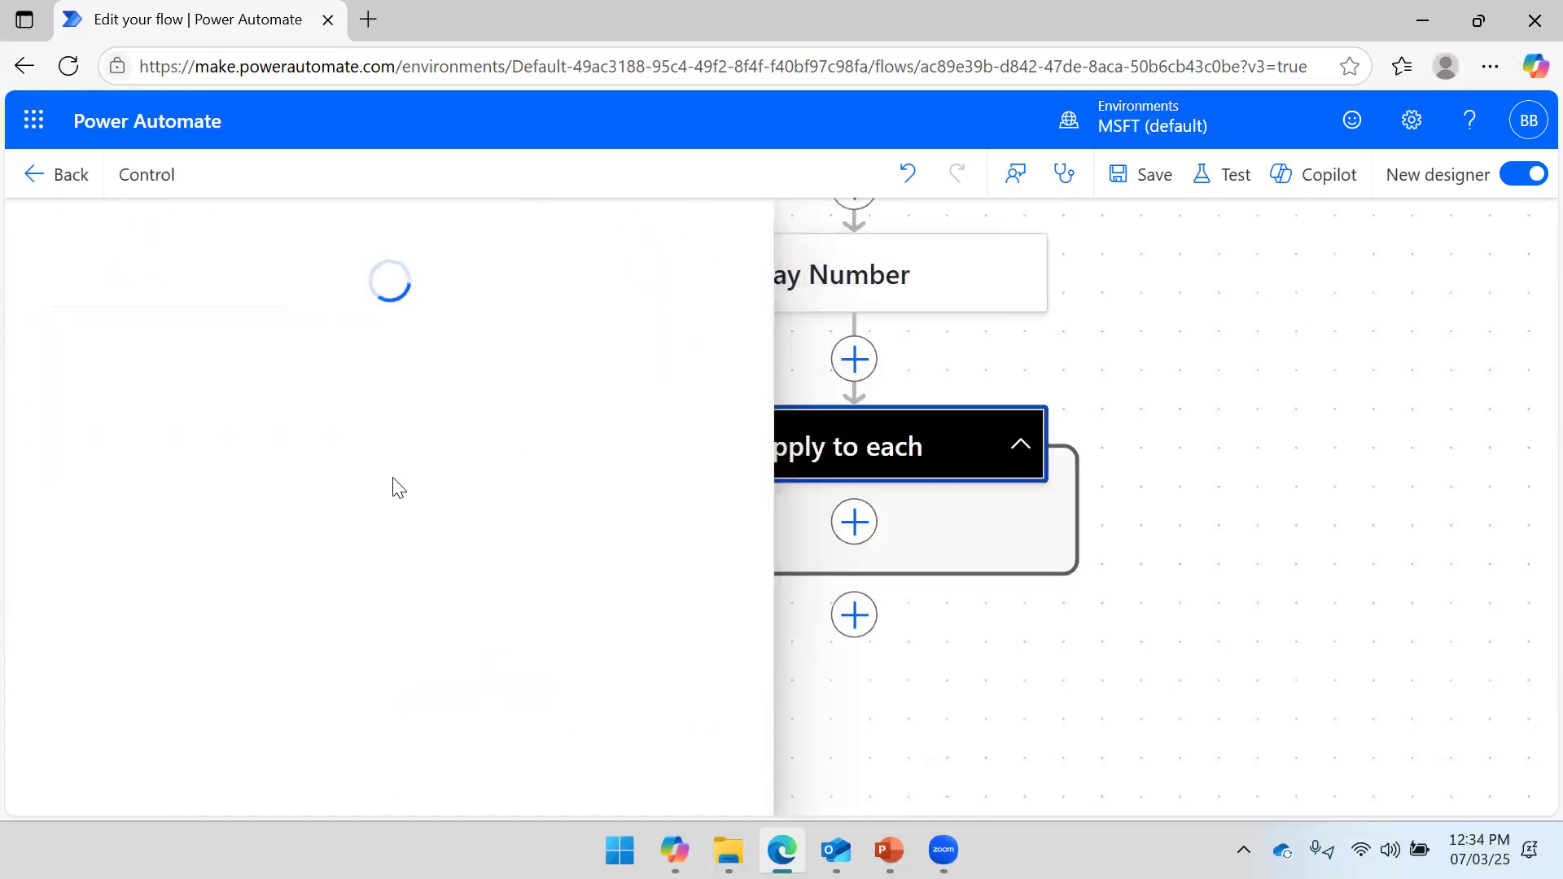
pyautogui.click(335, 407)
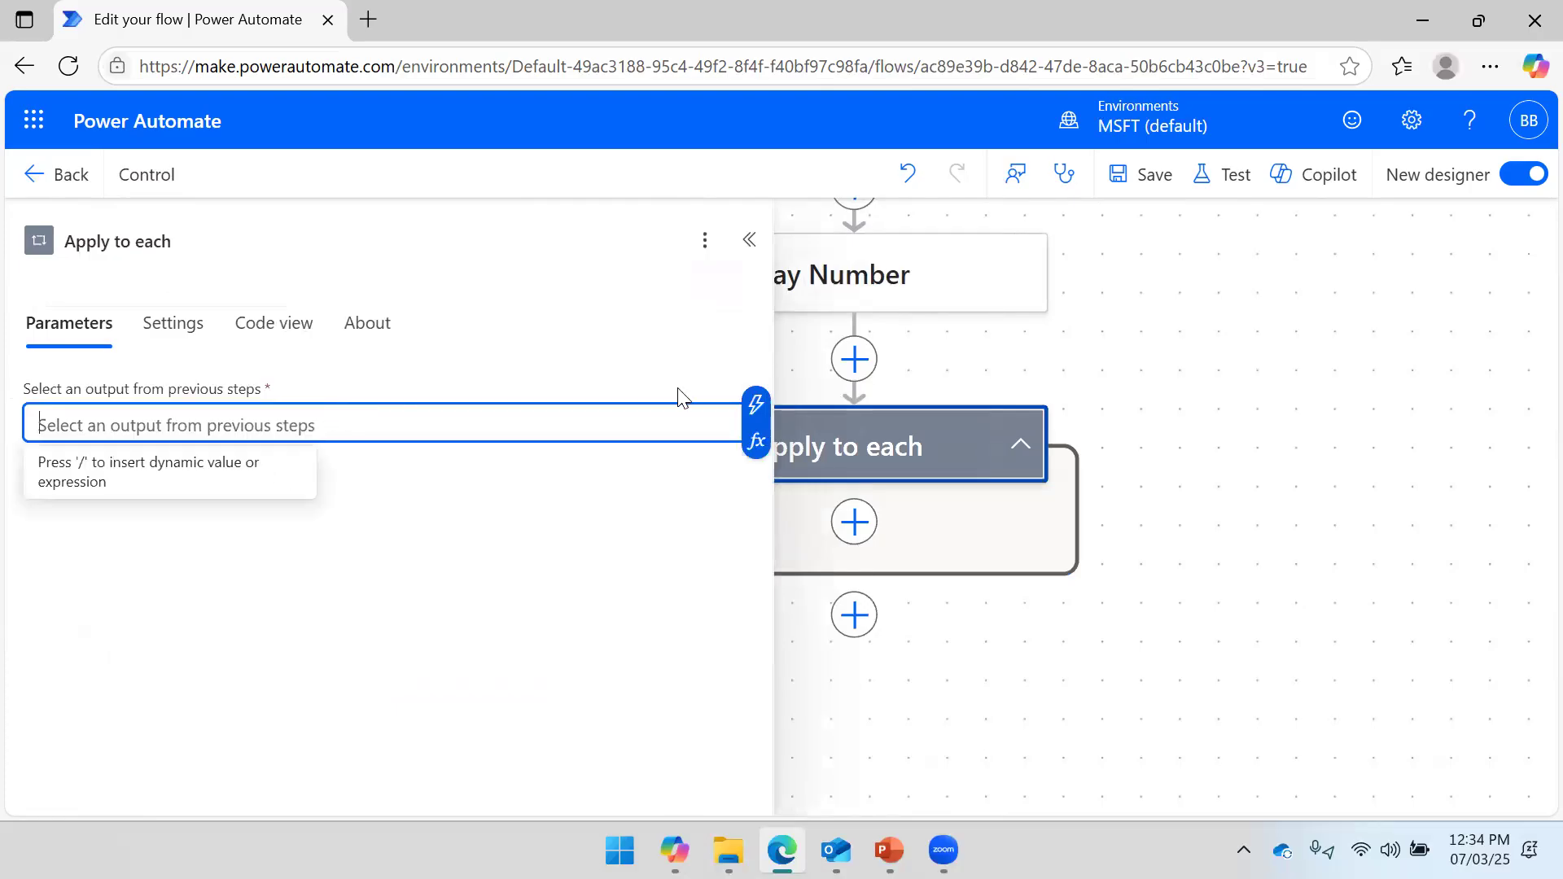
pyautogui.click(745, 401)
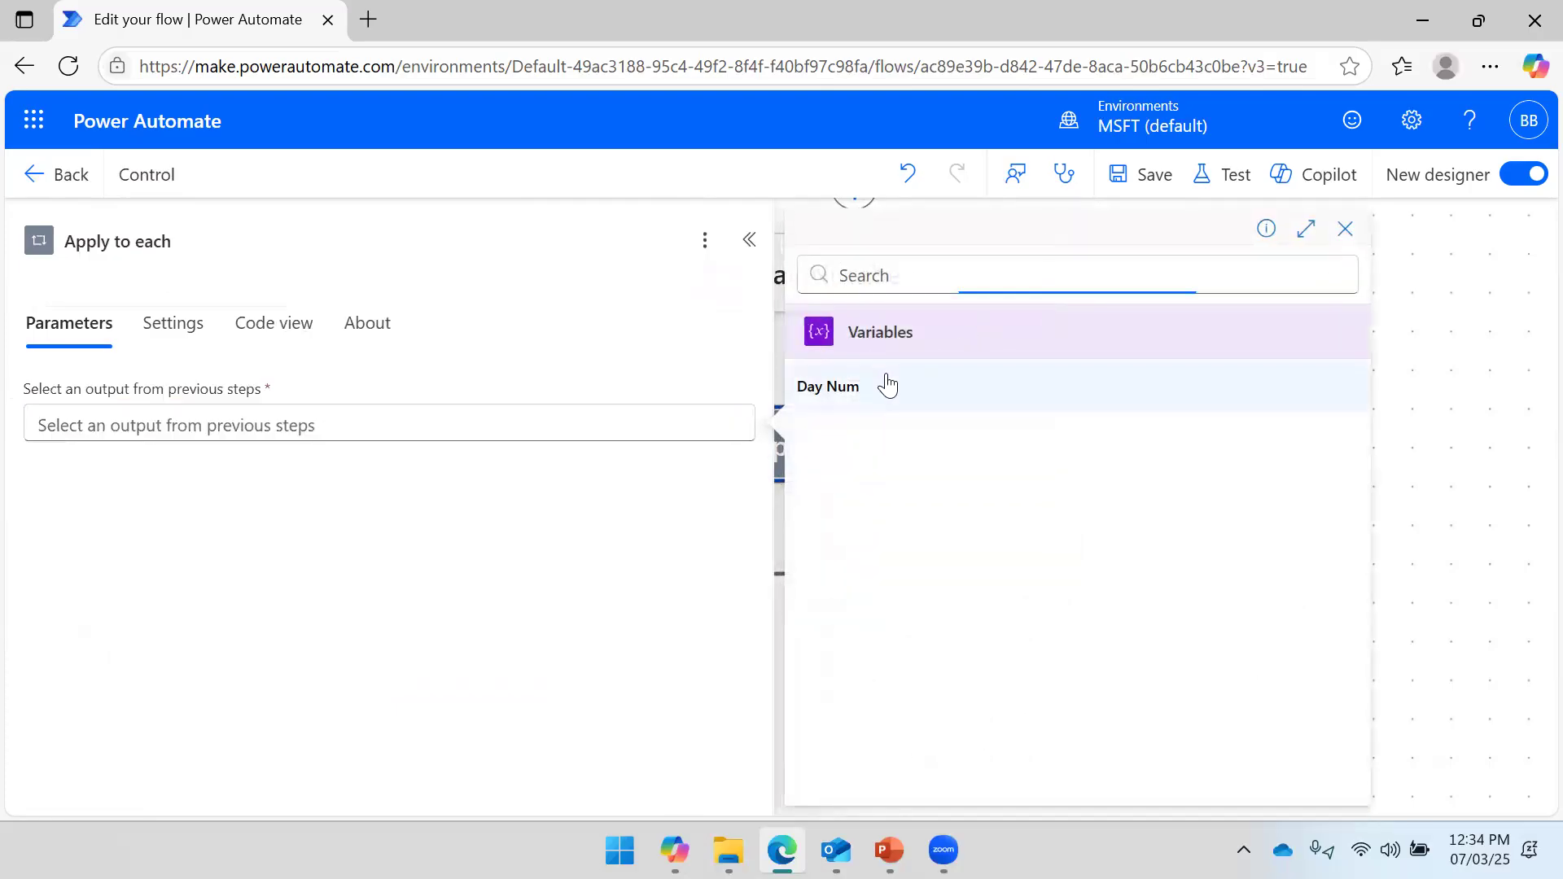
pyautogui.click(887, 383)
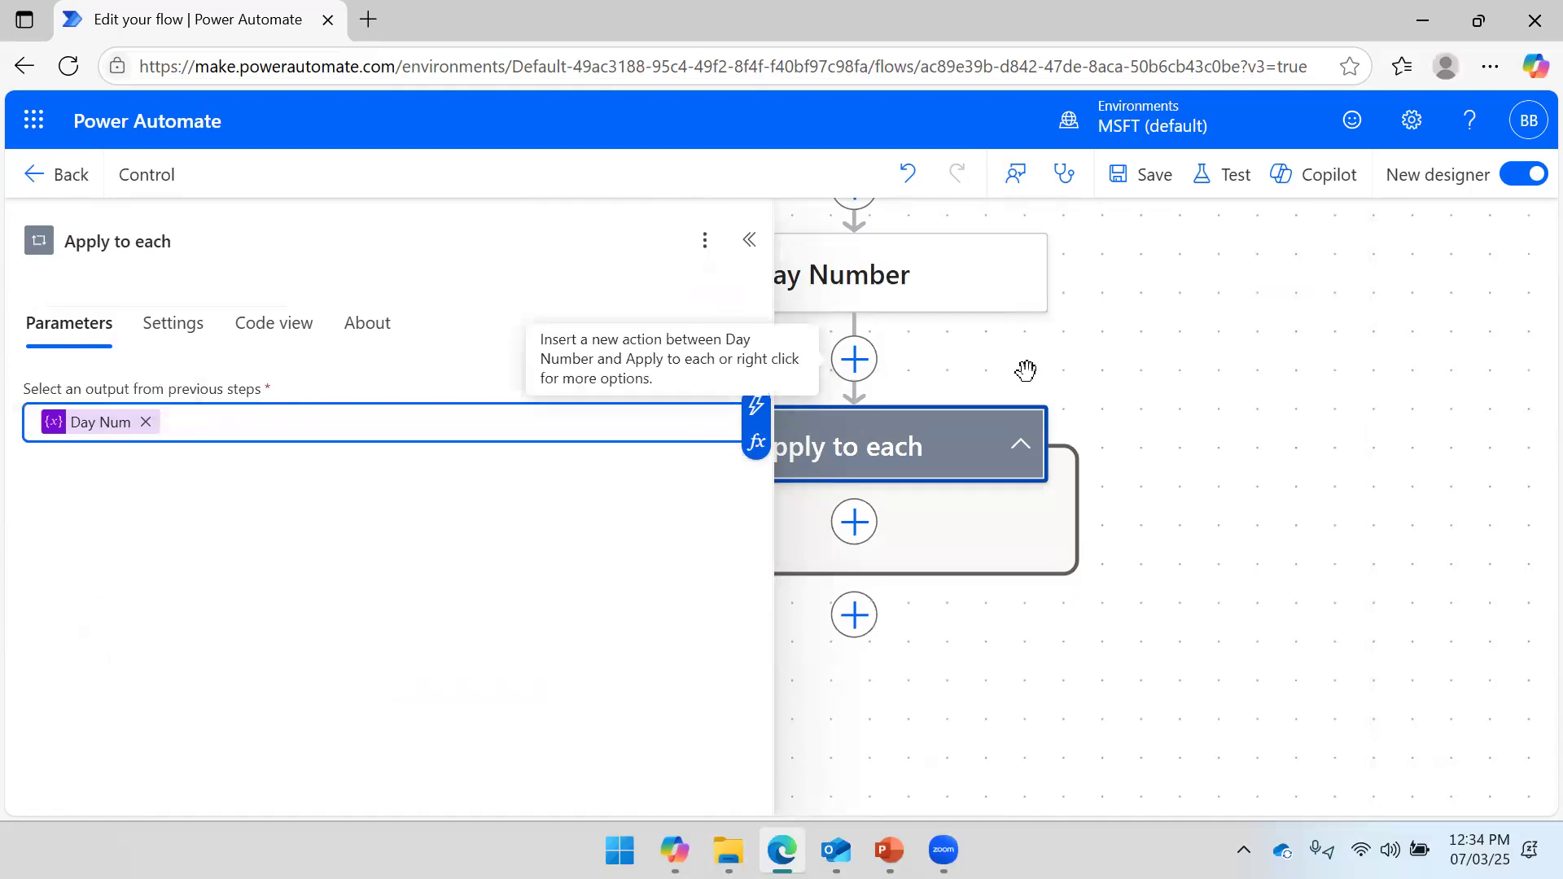
pyautogui.click(1122, 373)
pyautogui.click(749, 239)
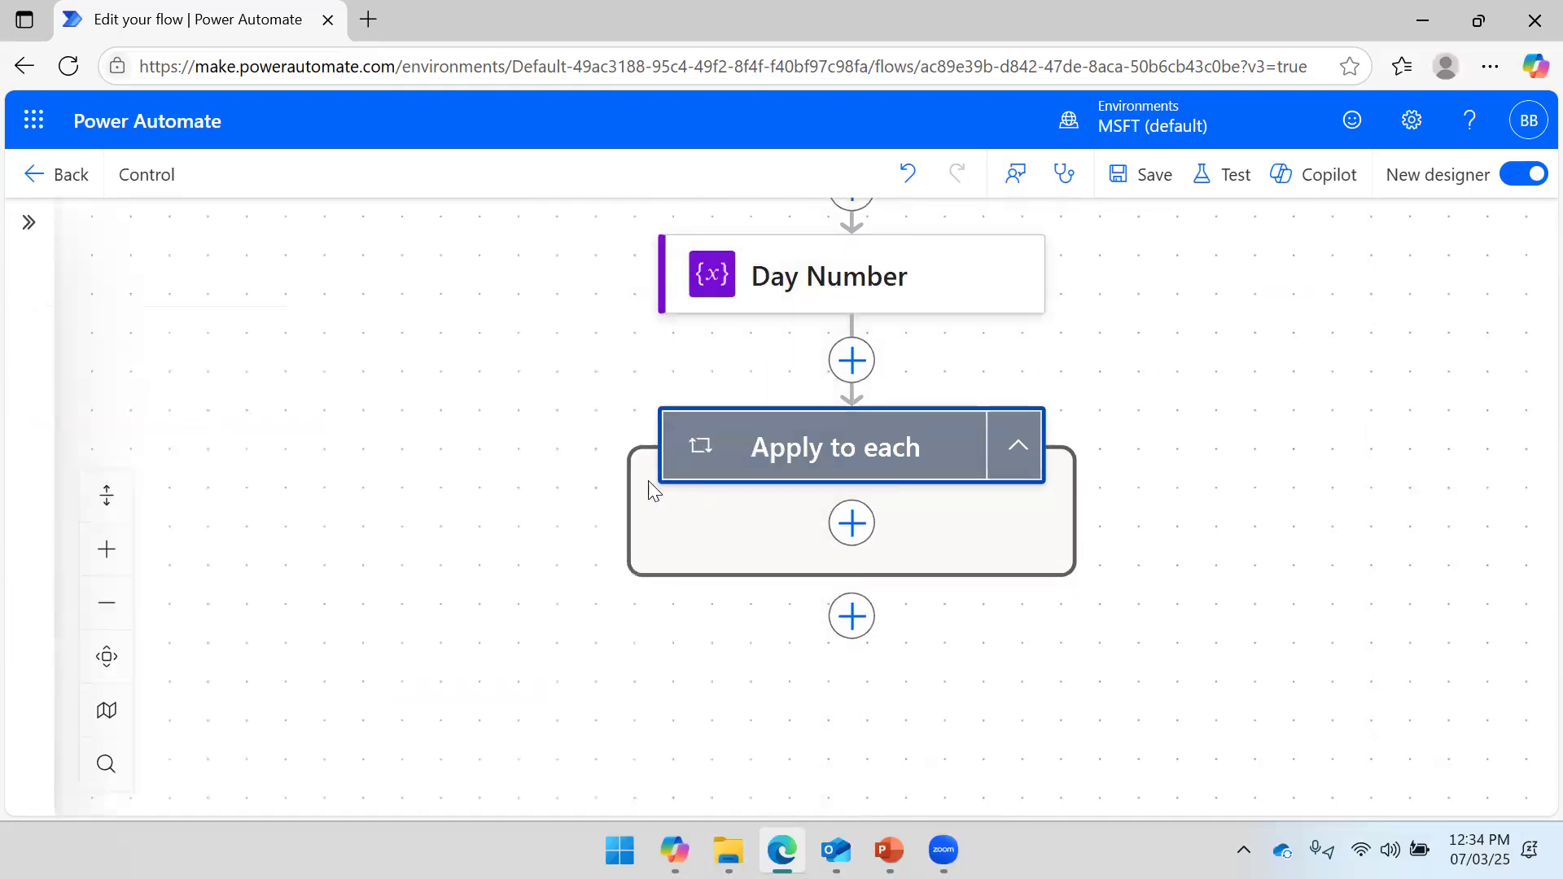
# Rename the Apply to each action as For Loop.
pyautogui.click(915, 461)
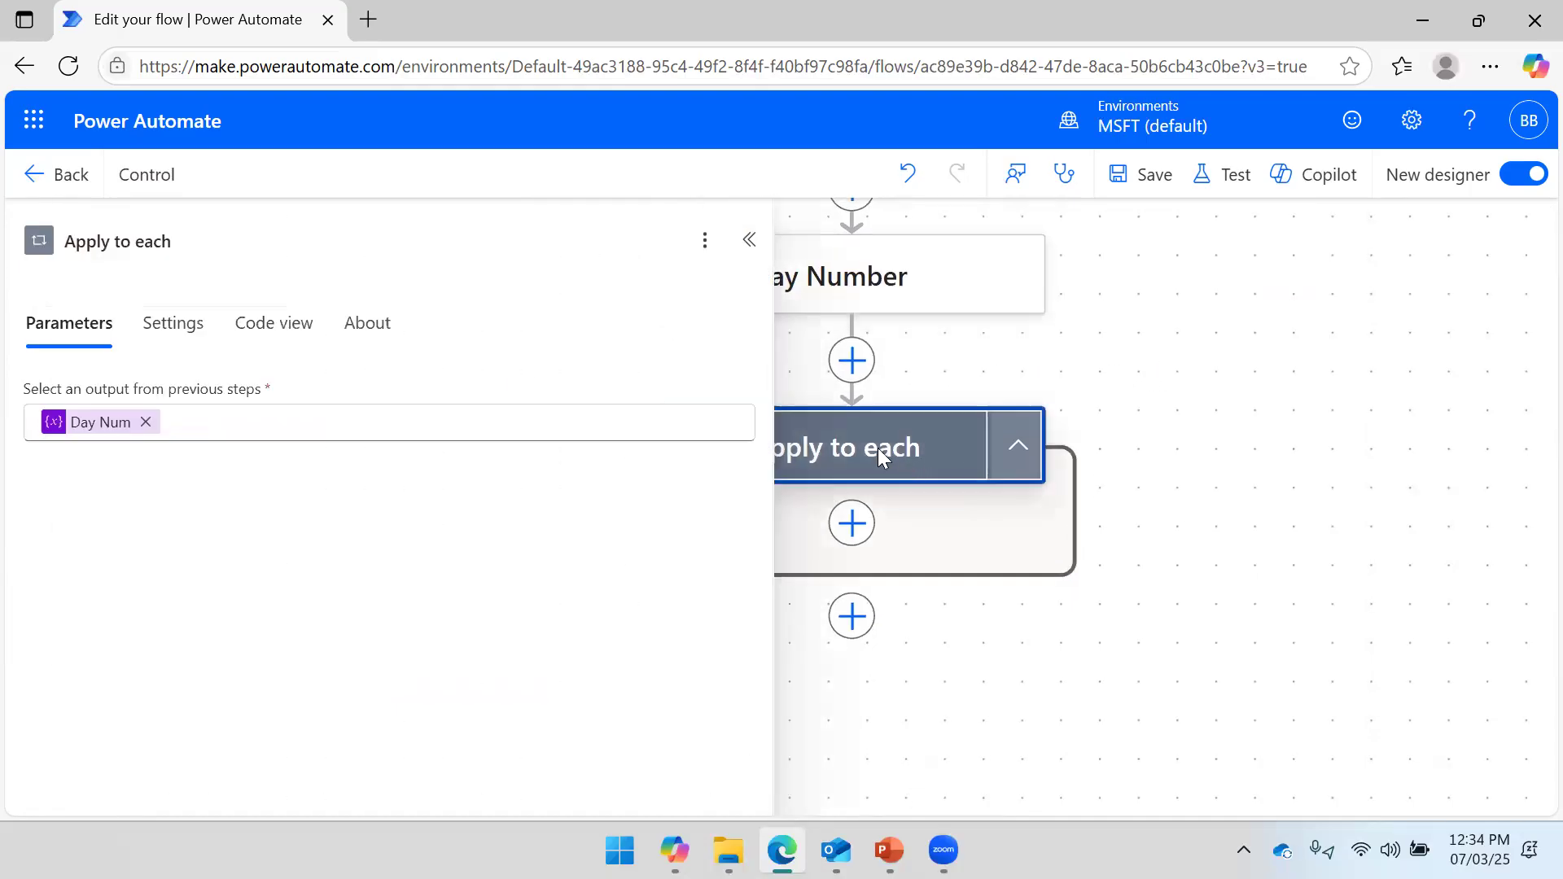
pyautogui.click(193, 233)
pyautogui.moveTo(221, 241); pyautogui.dragTo(3, 249)
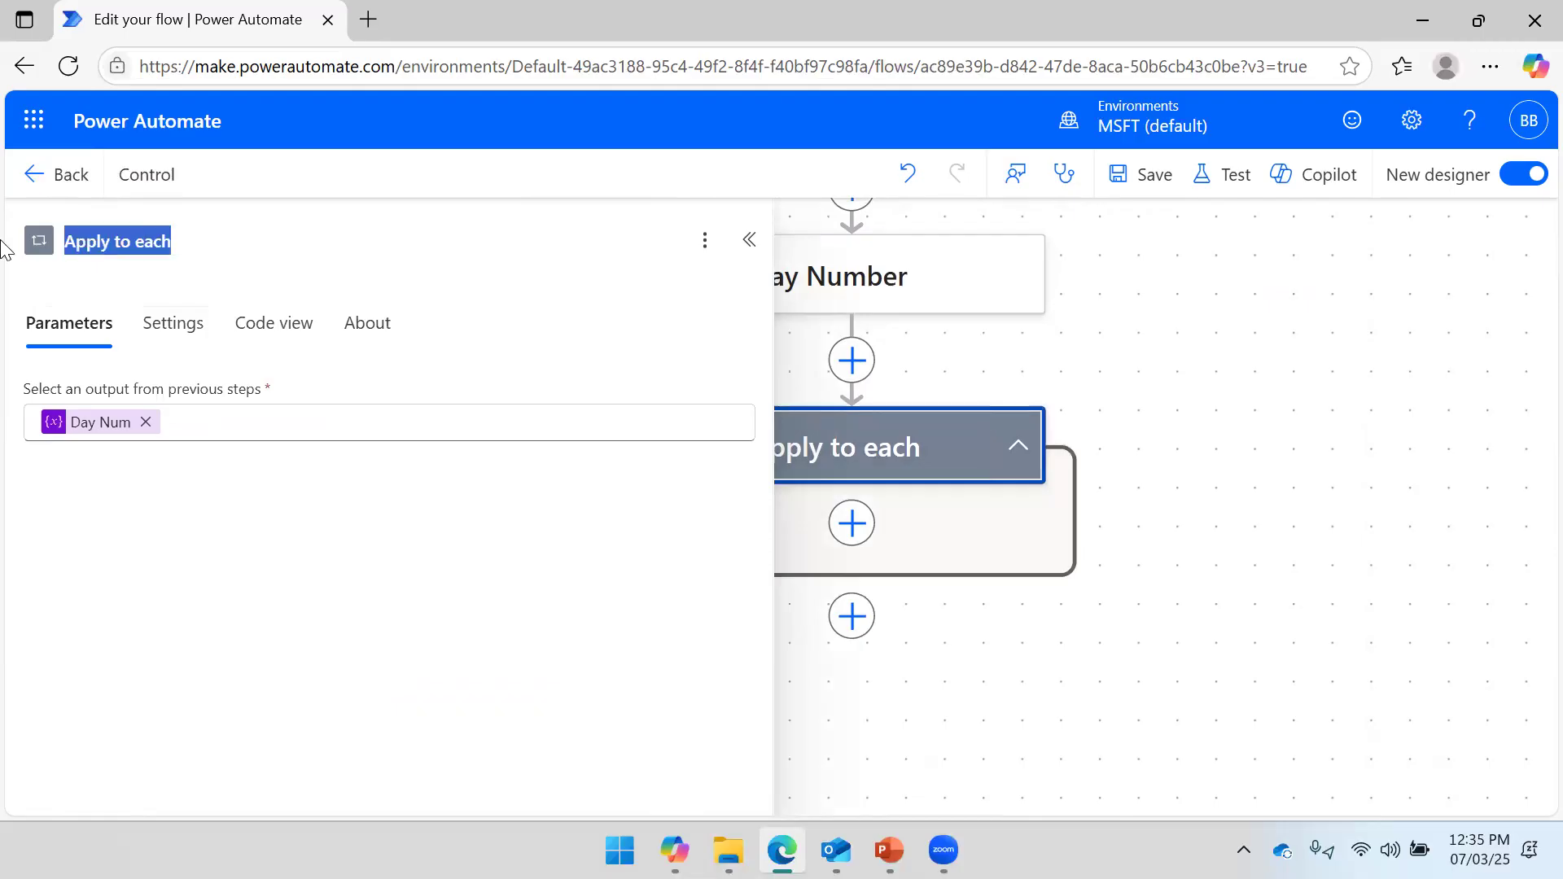
pyautogui.write('For Loop')
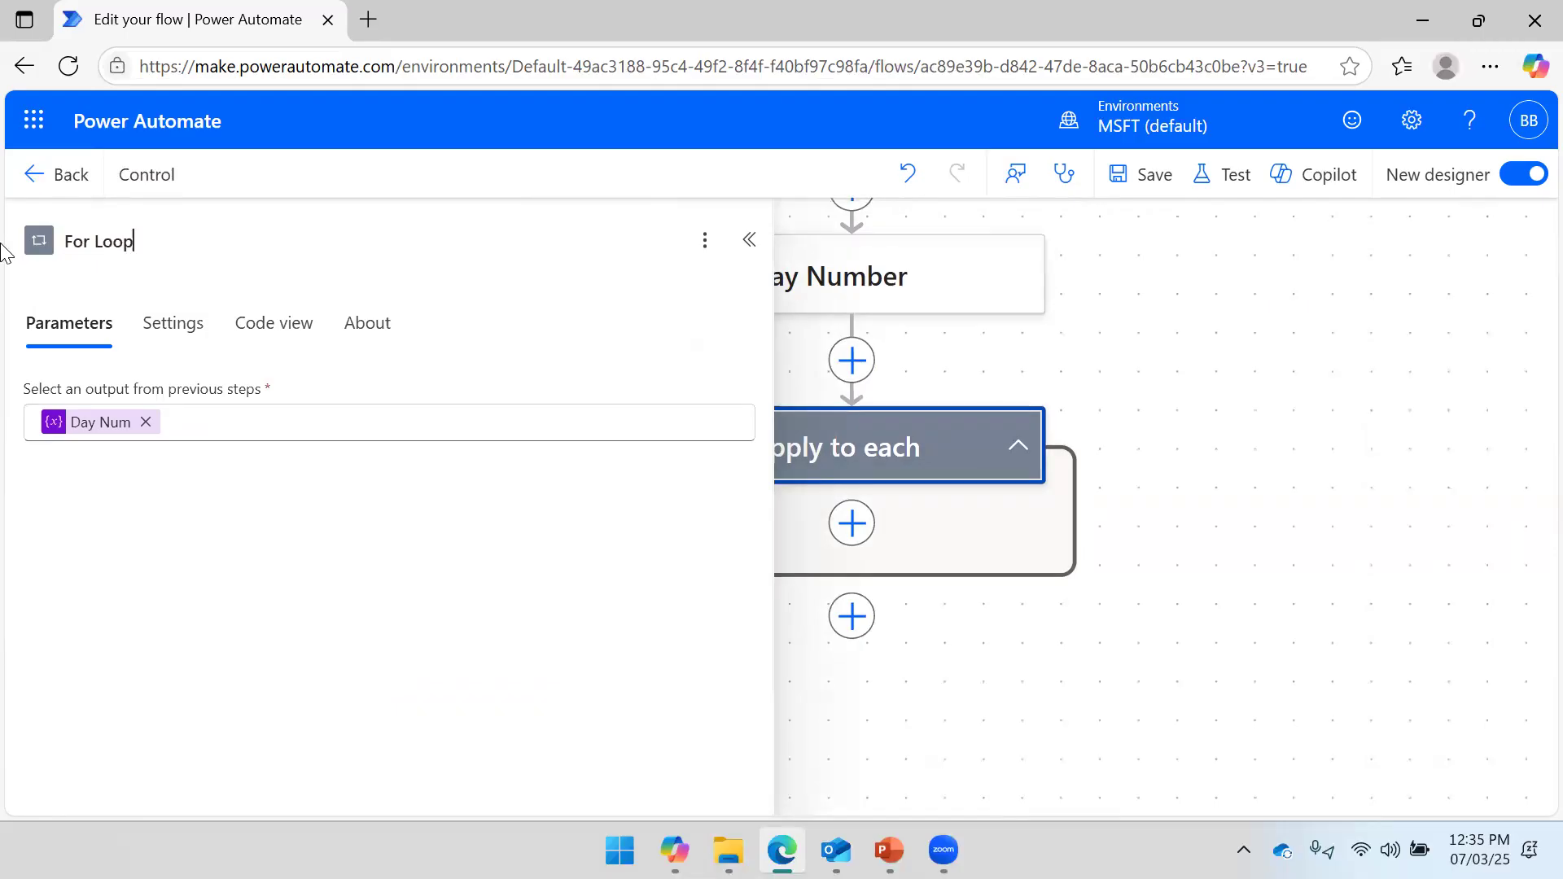
pyautogui.click(1221, 321)
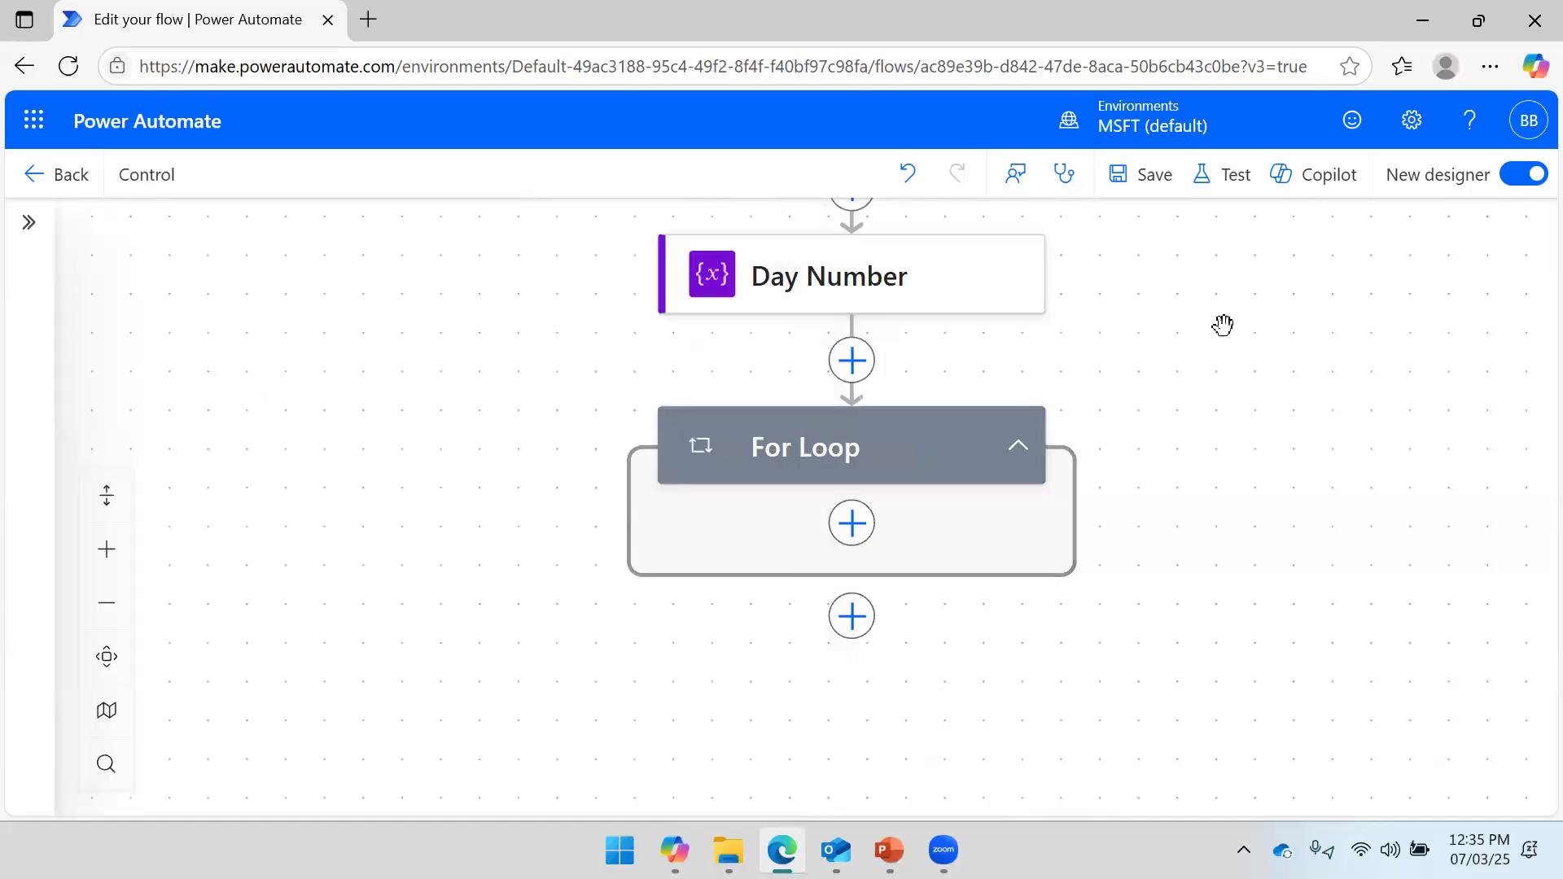
pyautogui.click(805, 462)
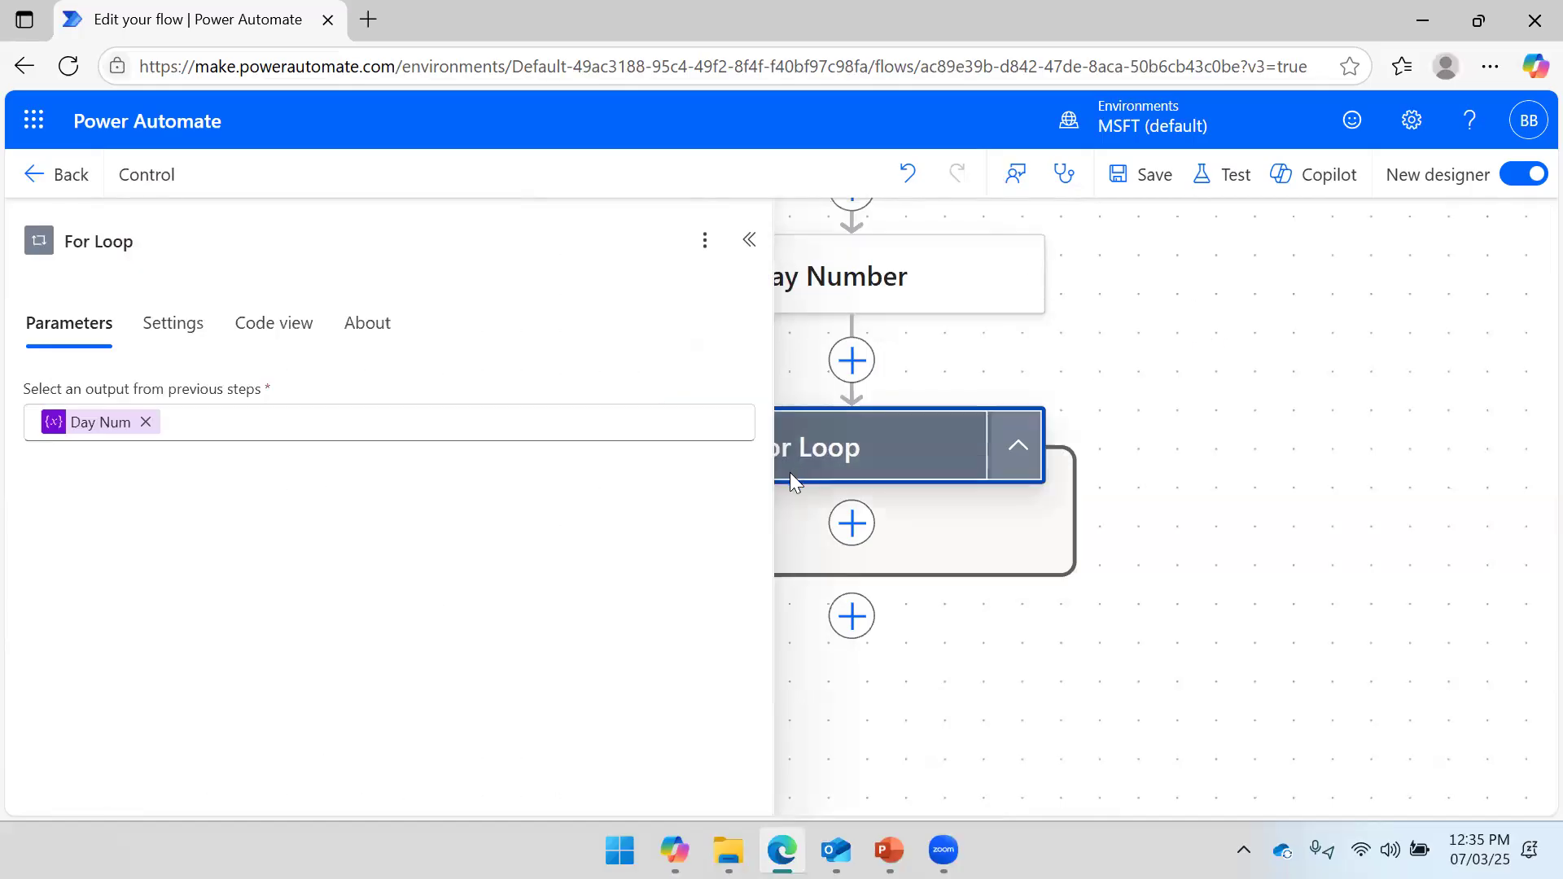
pyautogui.click(1243, 330)
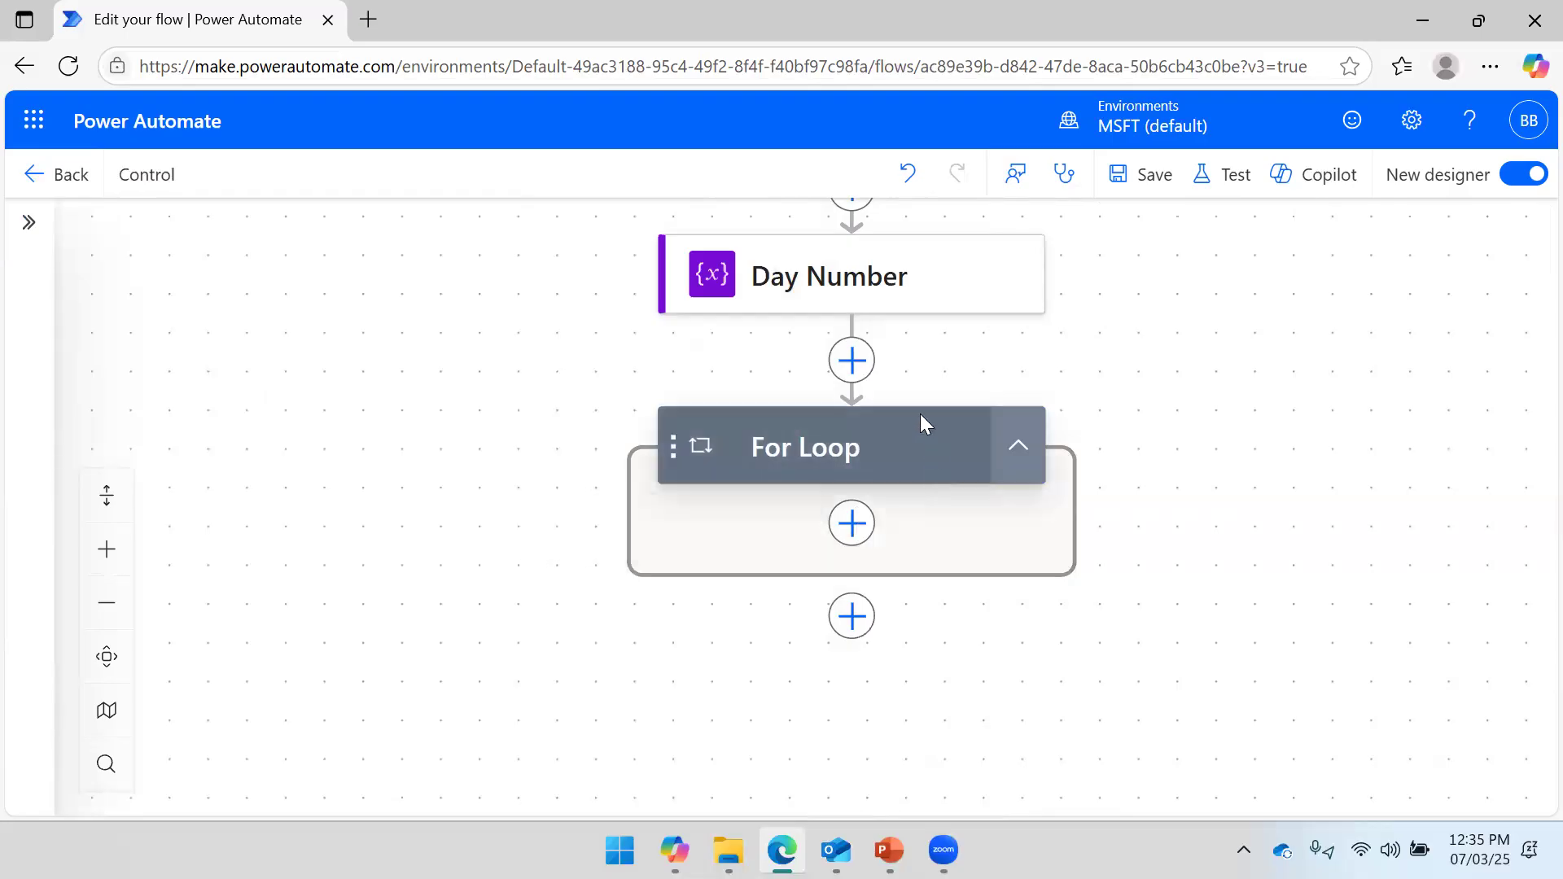
# Add a Compose data operation inside the For Loop.
pyautogui.scroll(-2, 906, 407)
pyautogui.moveTo(1090, 491); pyautogui.dragTo(1064, 421)
pyautogui.scroll(-2, 903, 422)
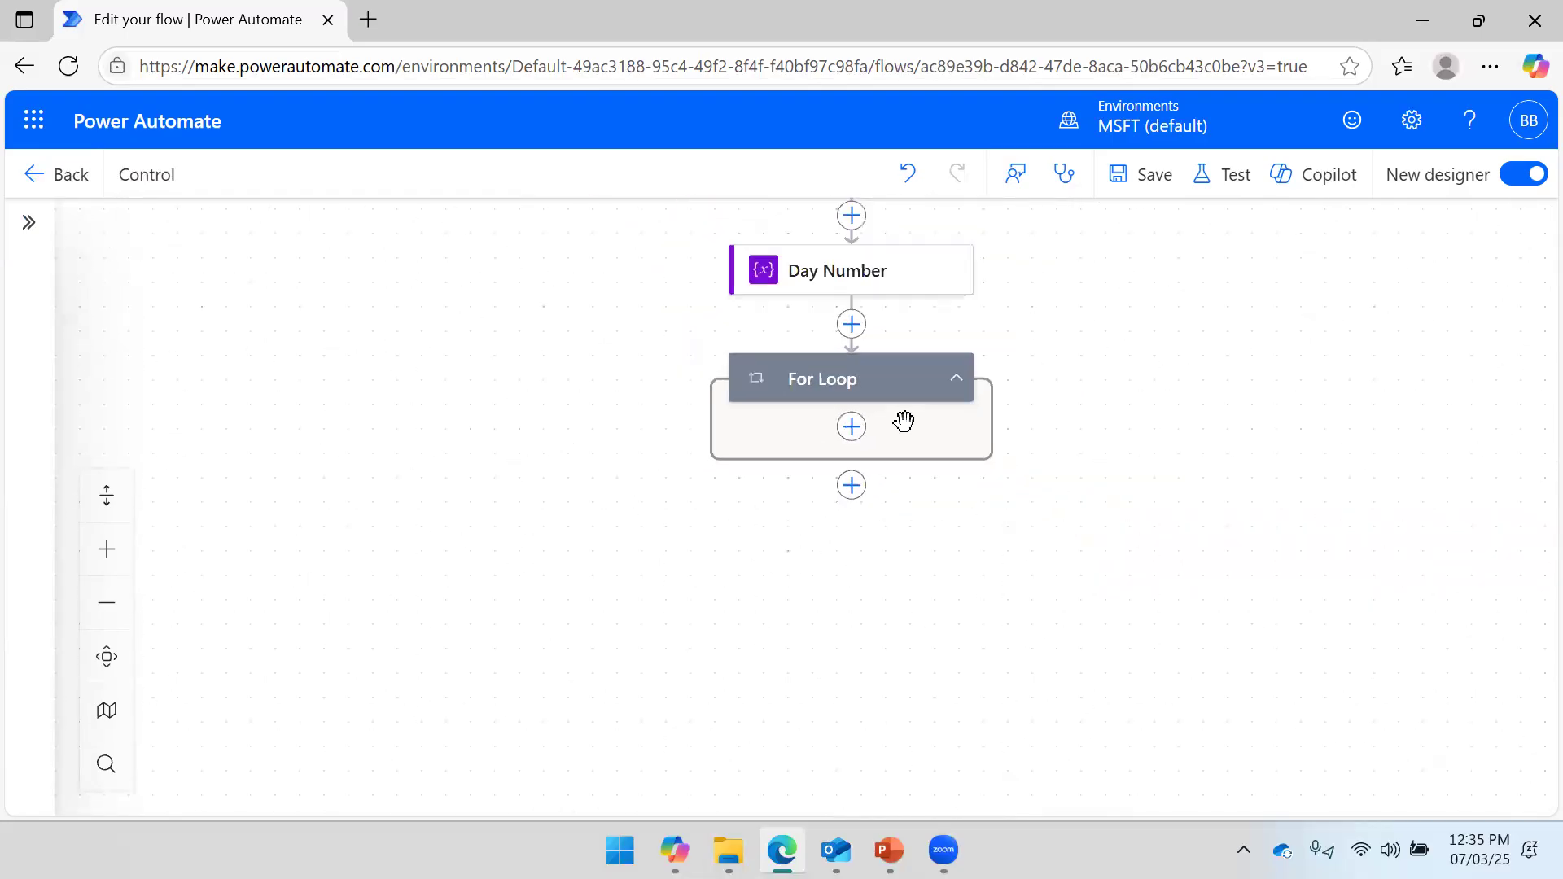
pyautogui.click(864, 435)
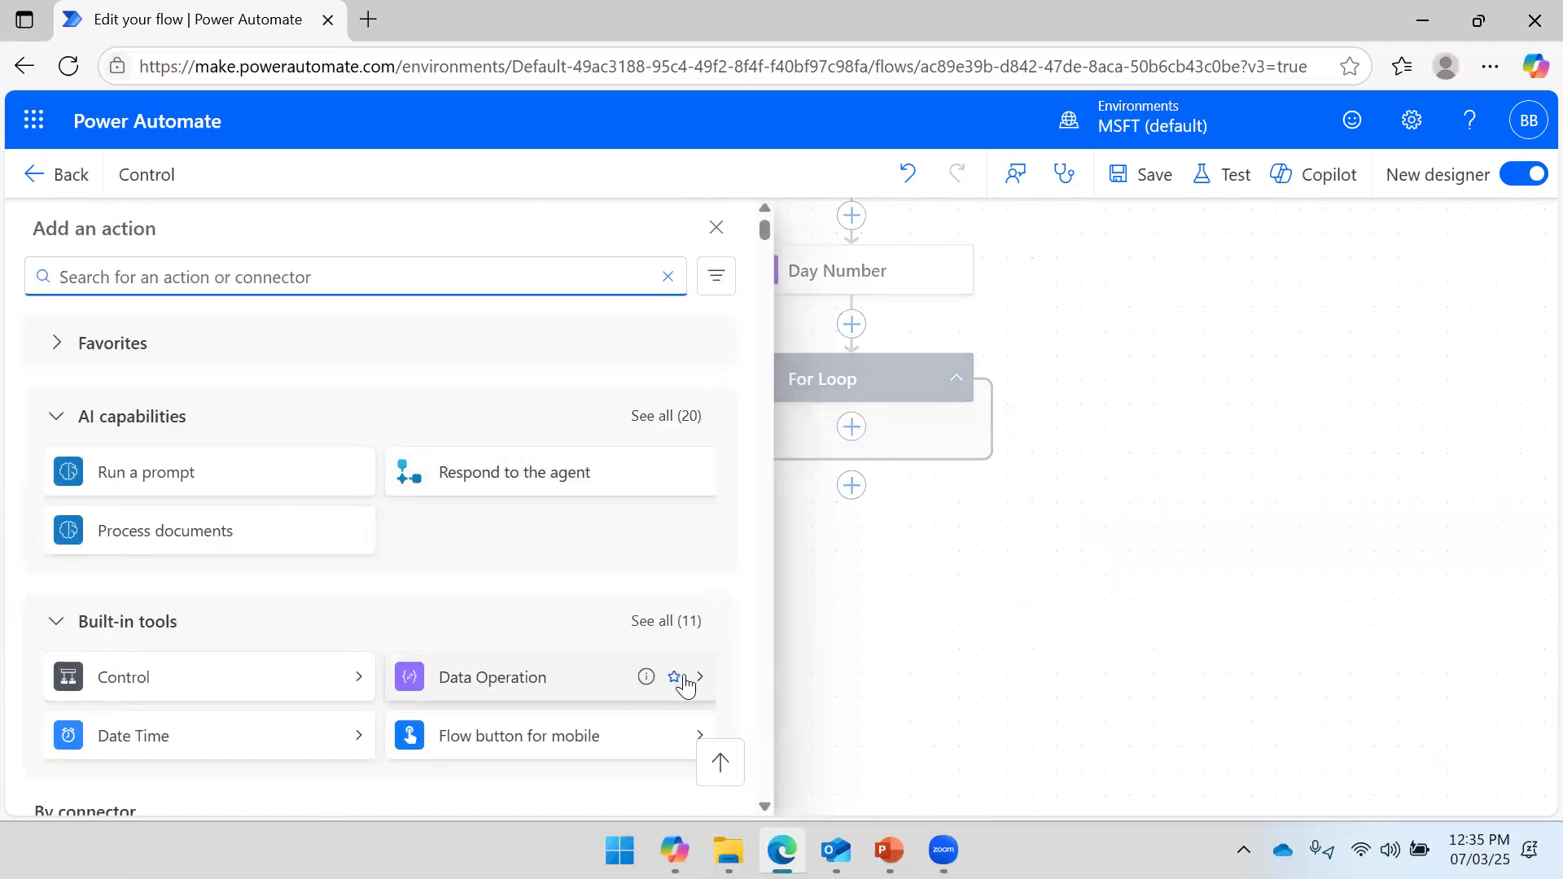
pyautogui.click(697, 681)
pyautogui.click(209, 328)
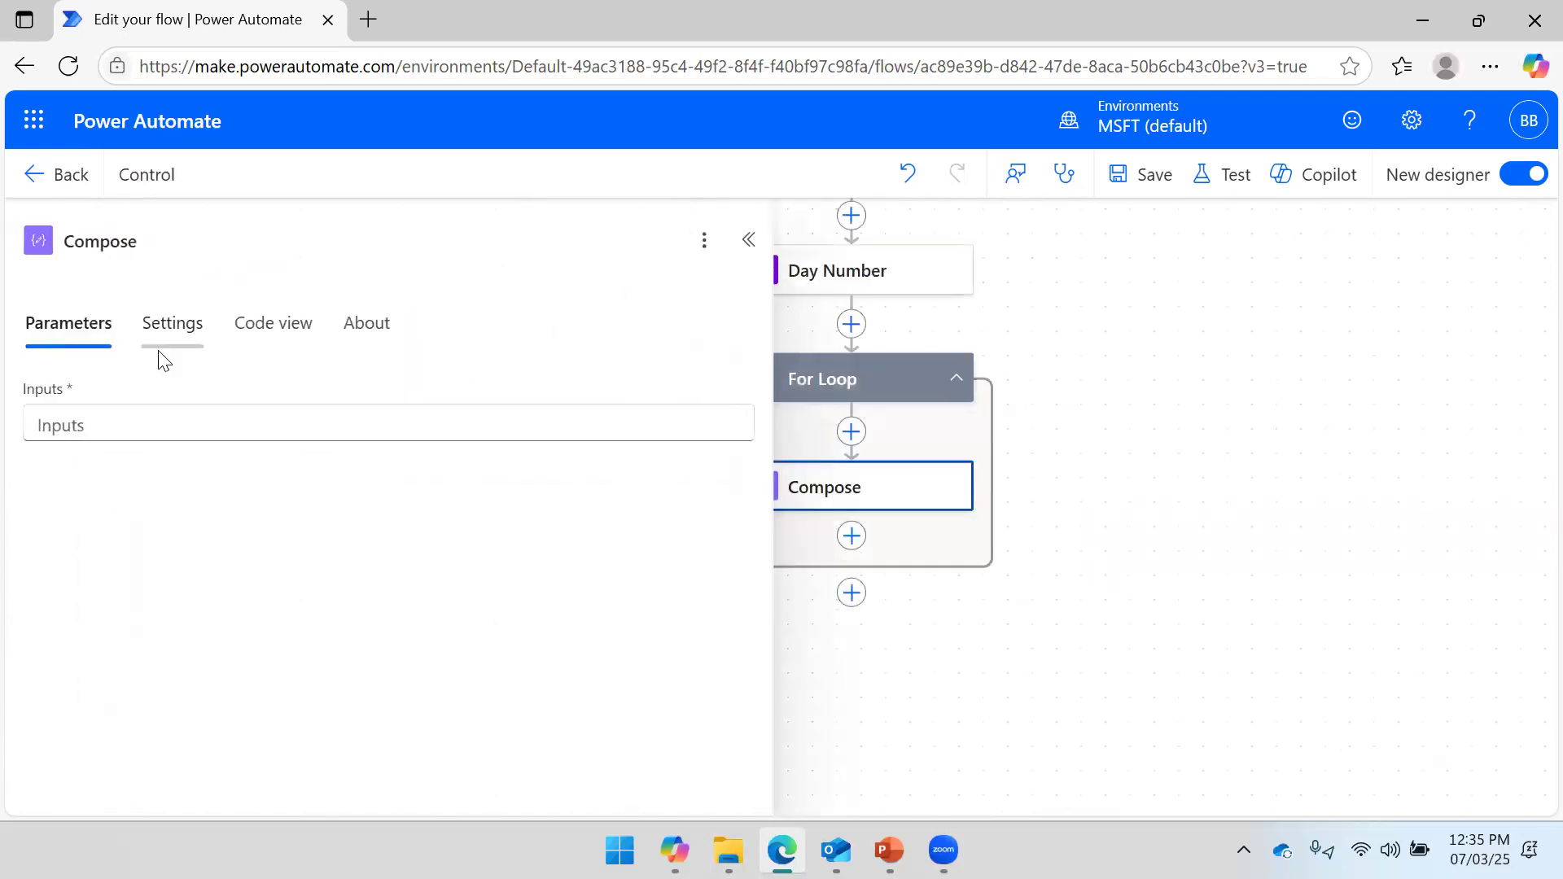
# Set the Compose inputs to the For Loop's Current item followed by *2 and save the flow.
pyautogui.click(83, 422)
pyautogui.click(747, 407)
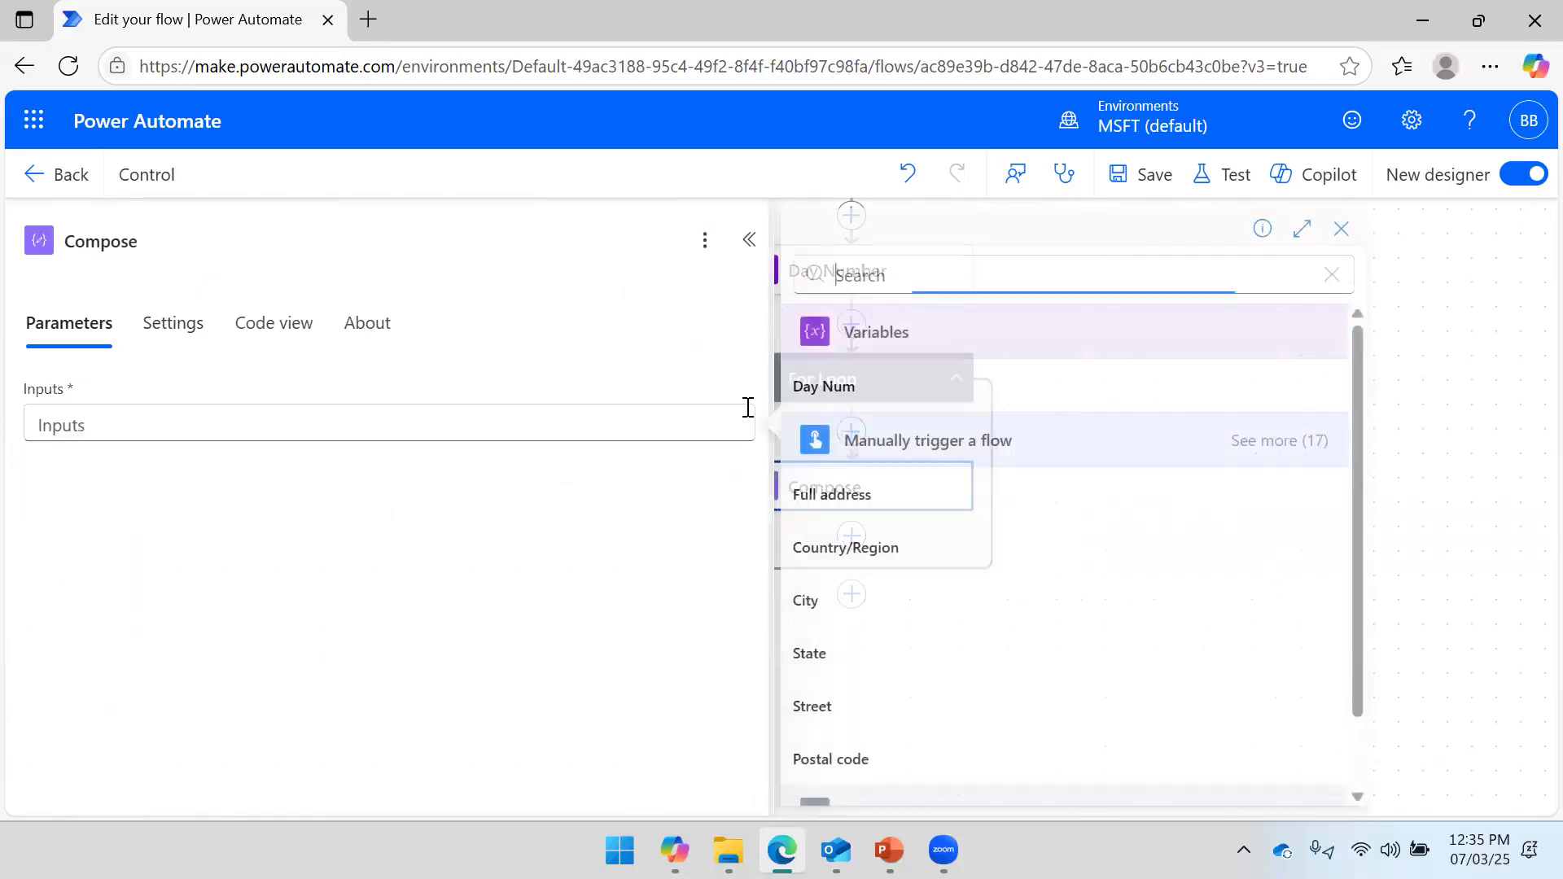
pyautogui.scroll(-1, 879, 391)
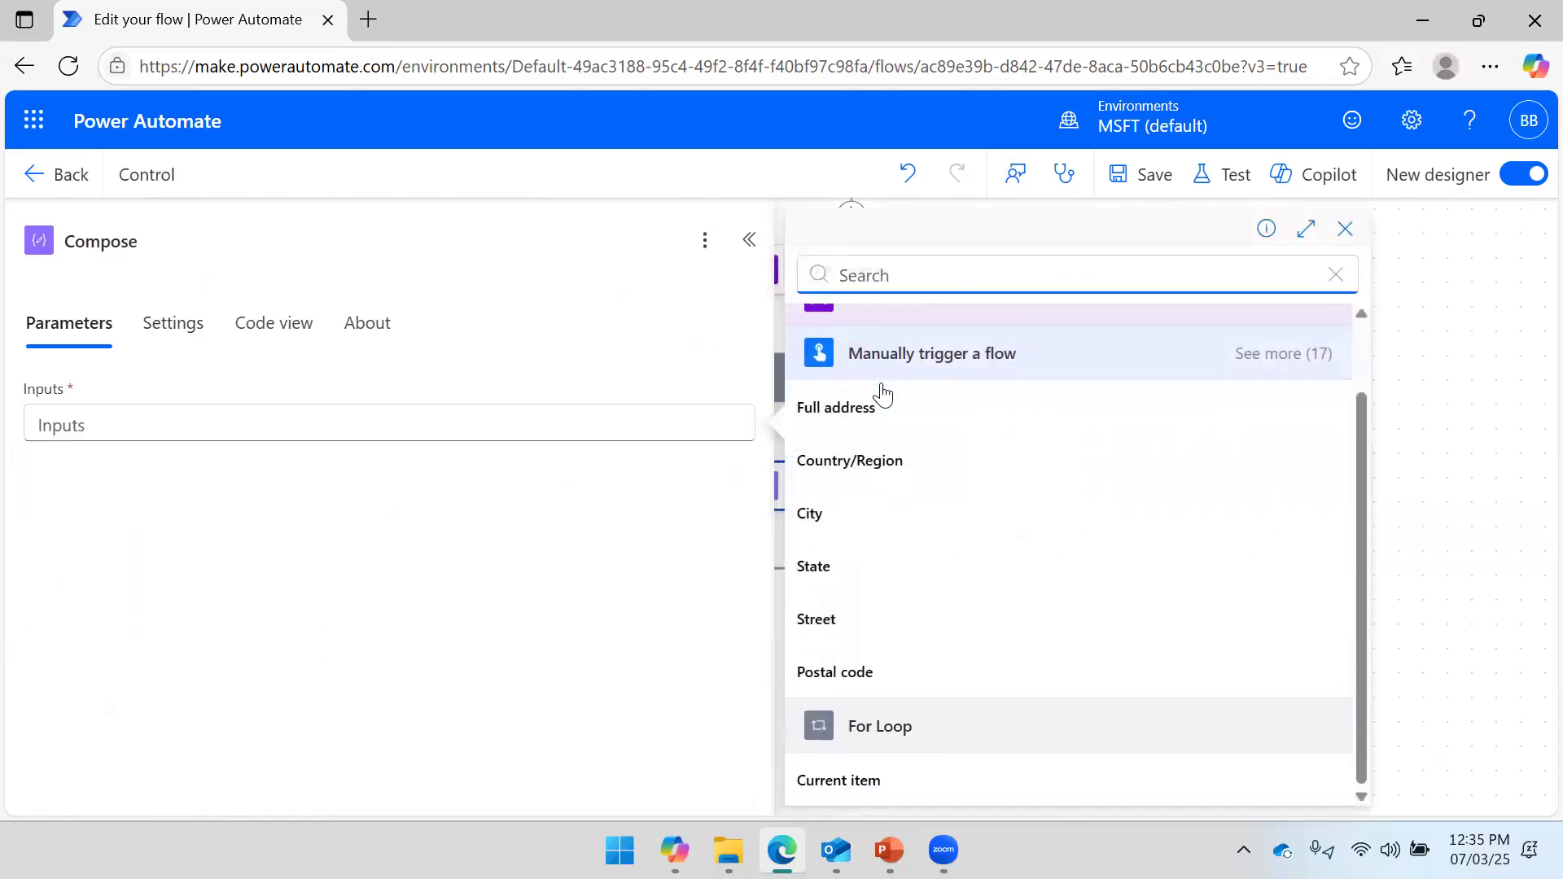
pyautogui.click(875, 794)
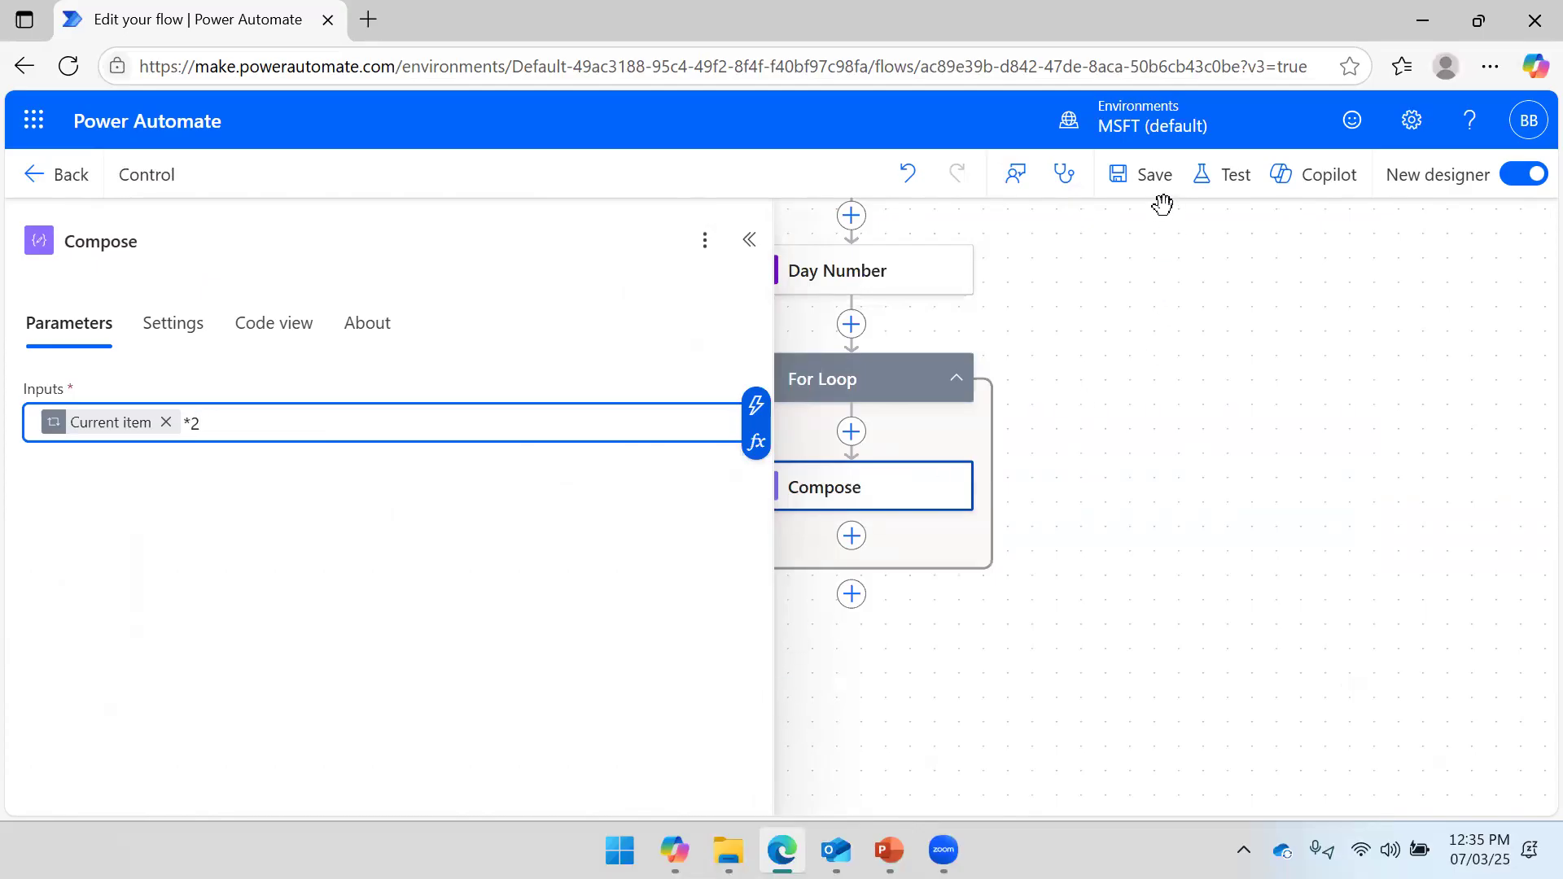
pyautogui.click(1141, 175)
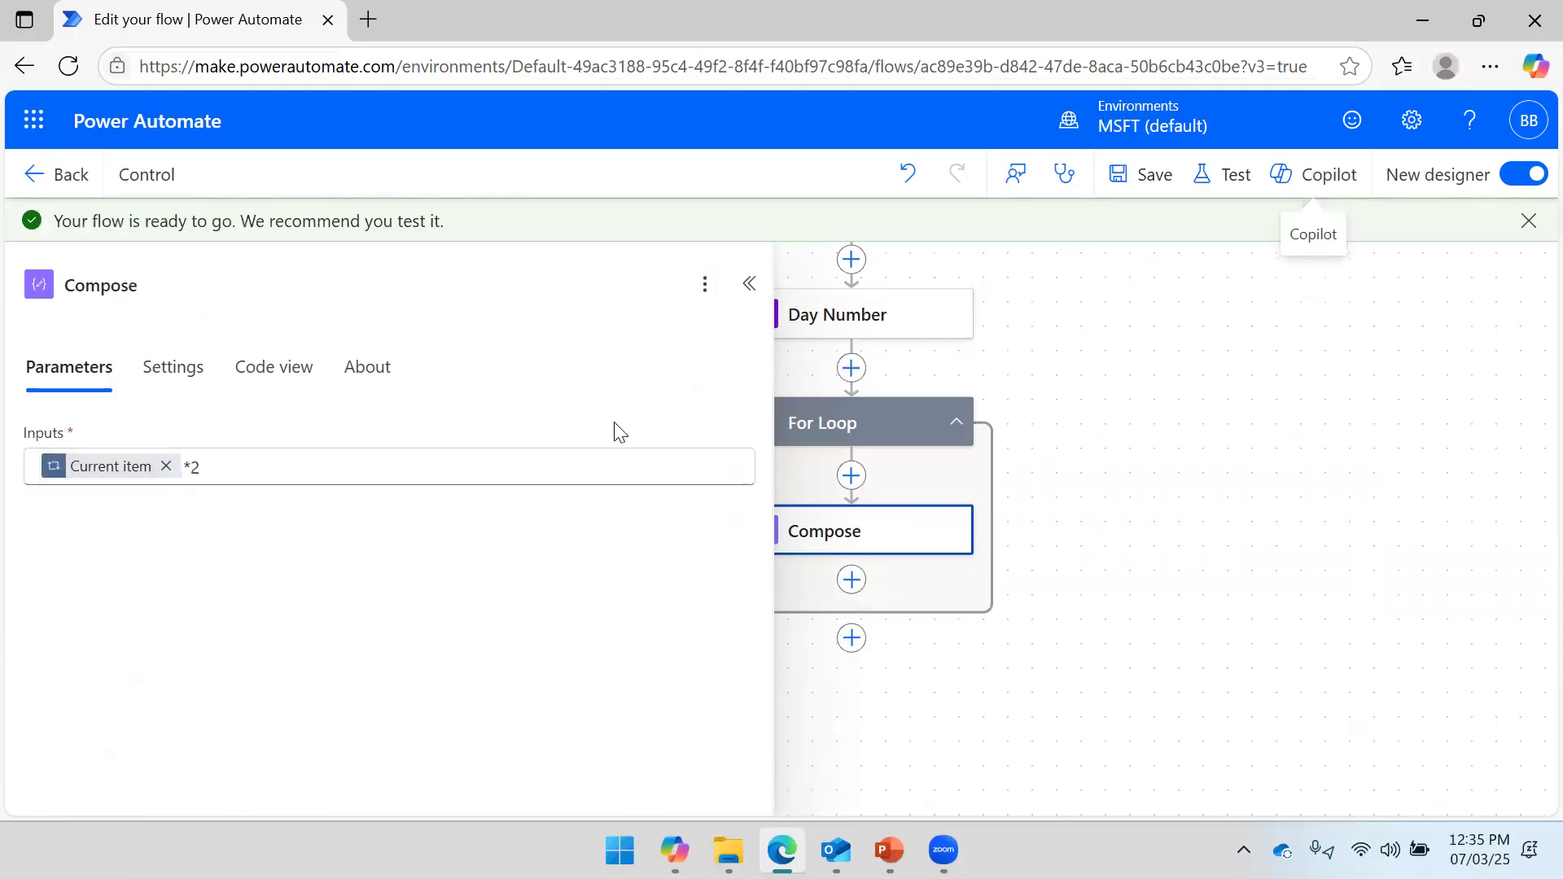
pyautogui.click(750, 284)
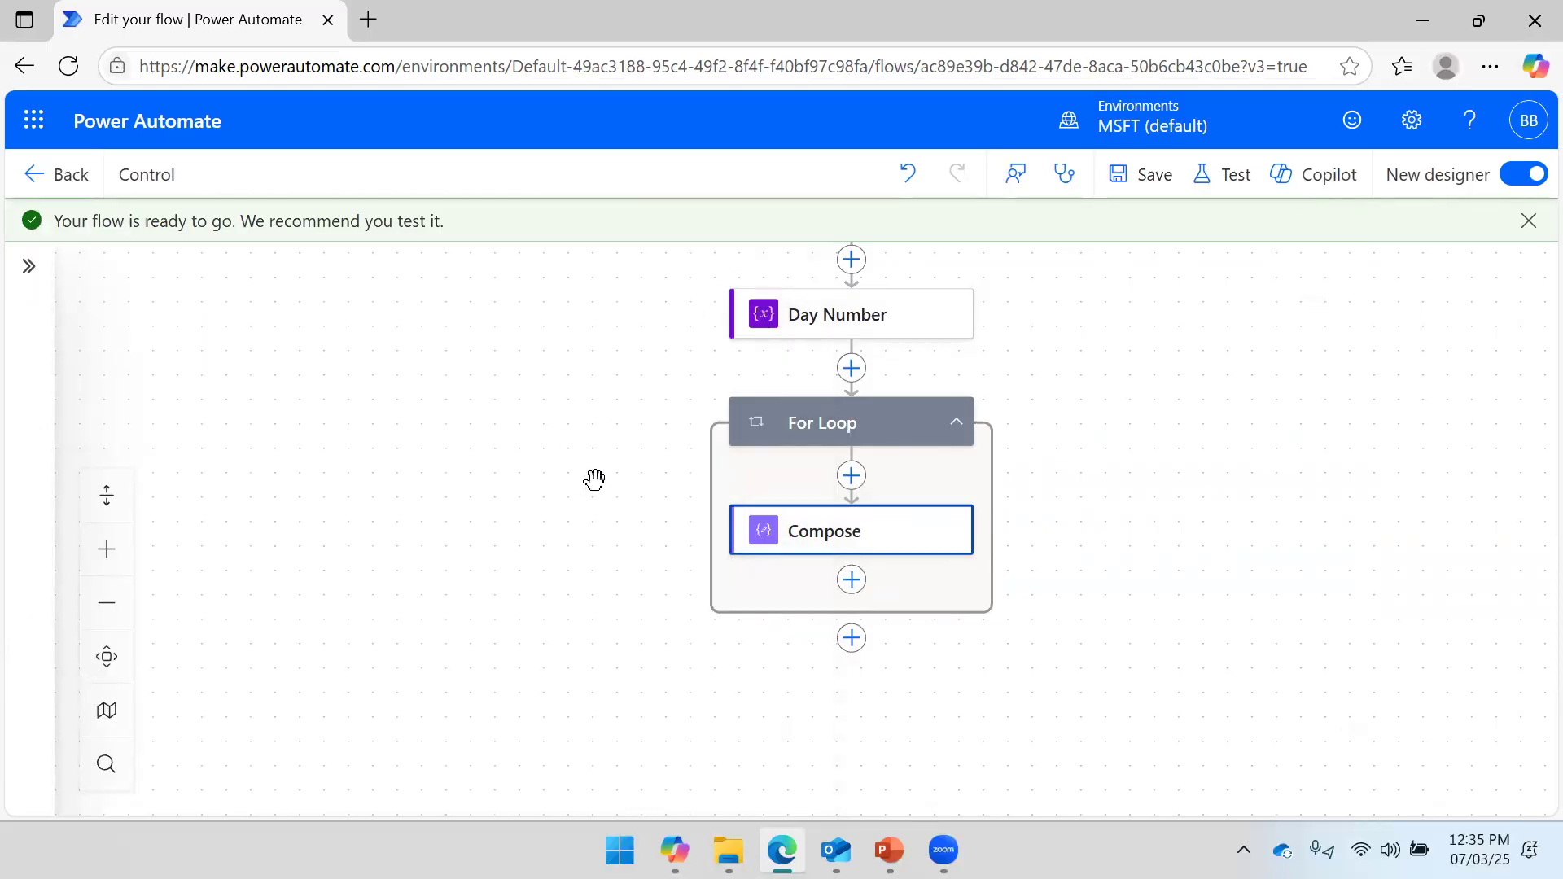
# Change the Compose inputs to Current item * Current item and save the flow.
pyautogui.click(847, 521)
pyautogui.click(258, 461)
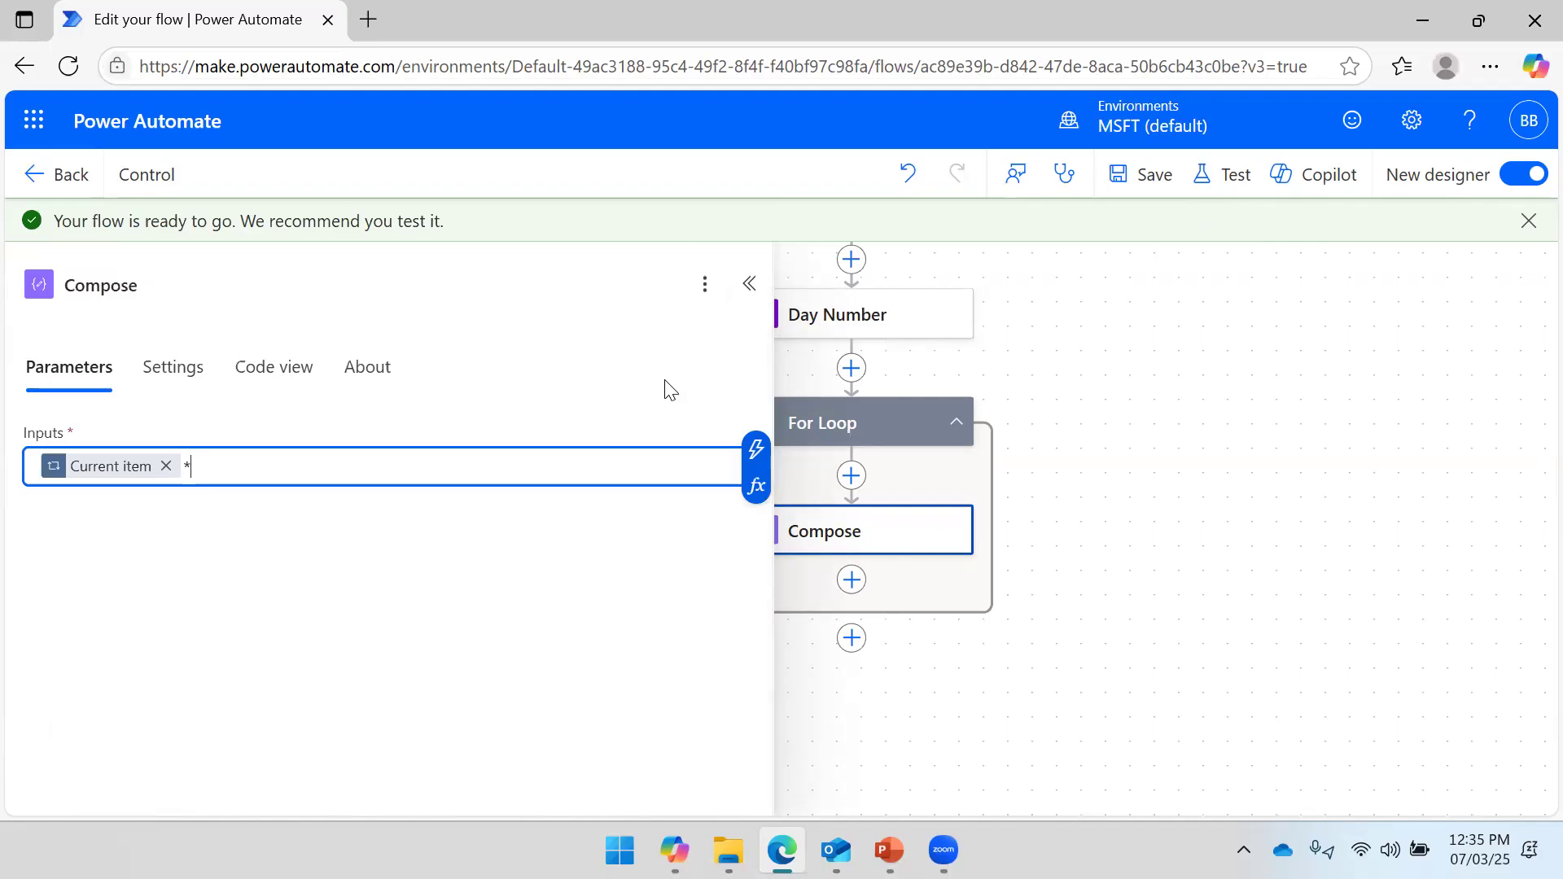
pyautogui.click(756, 449)
pyautogui.scroll(-2, 929, 530)
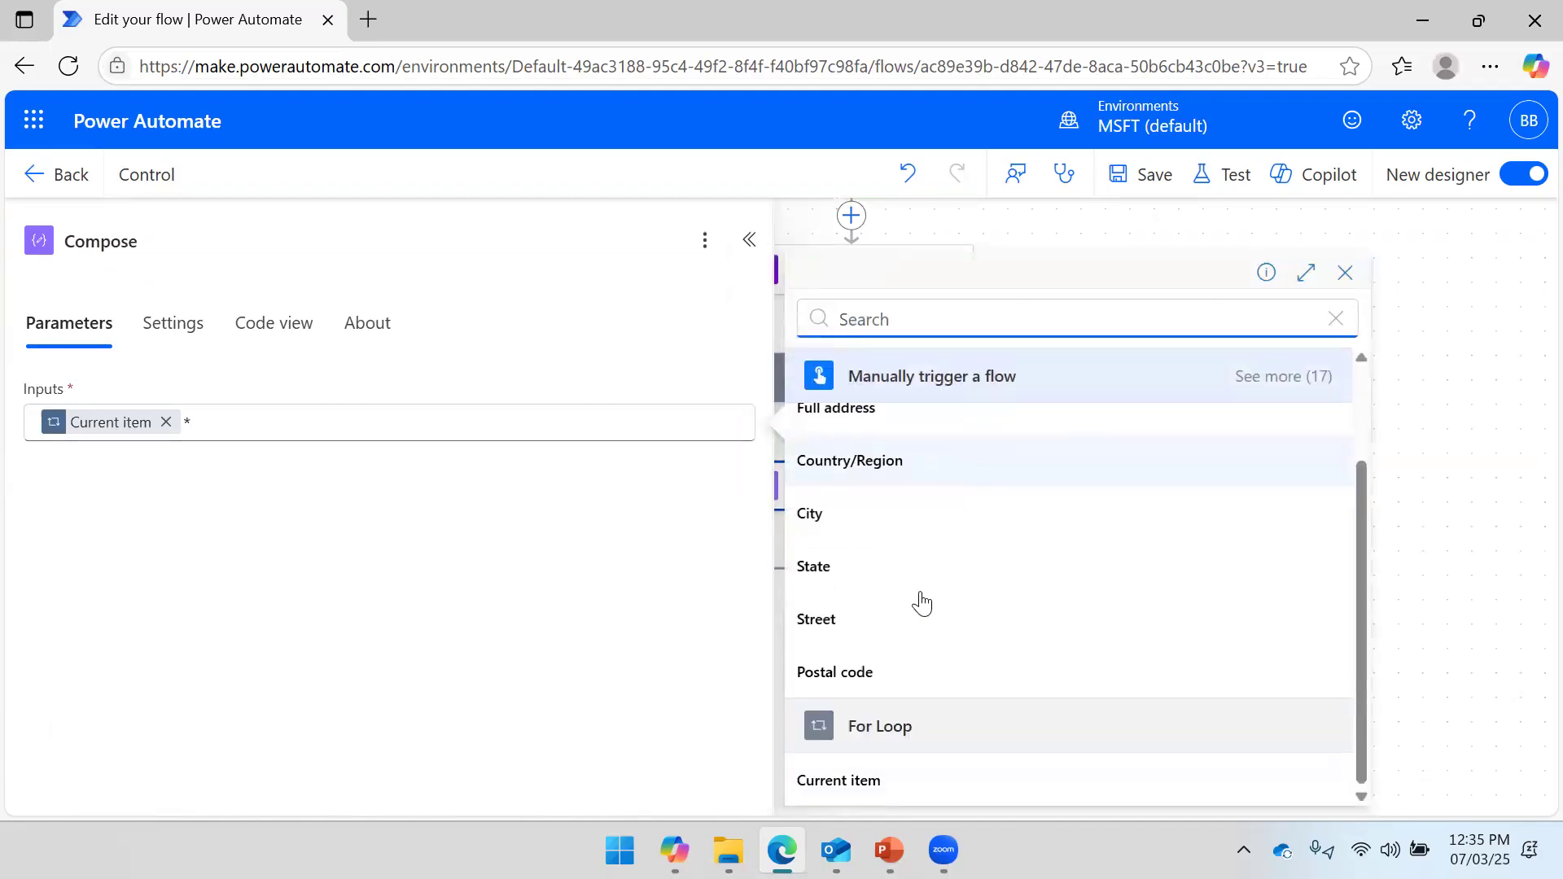
pyautogui.click(941, 788)
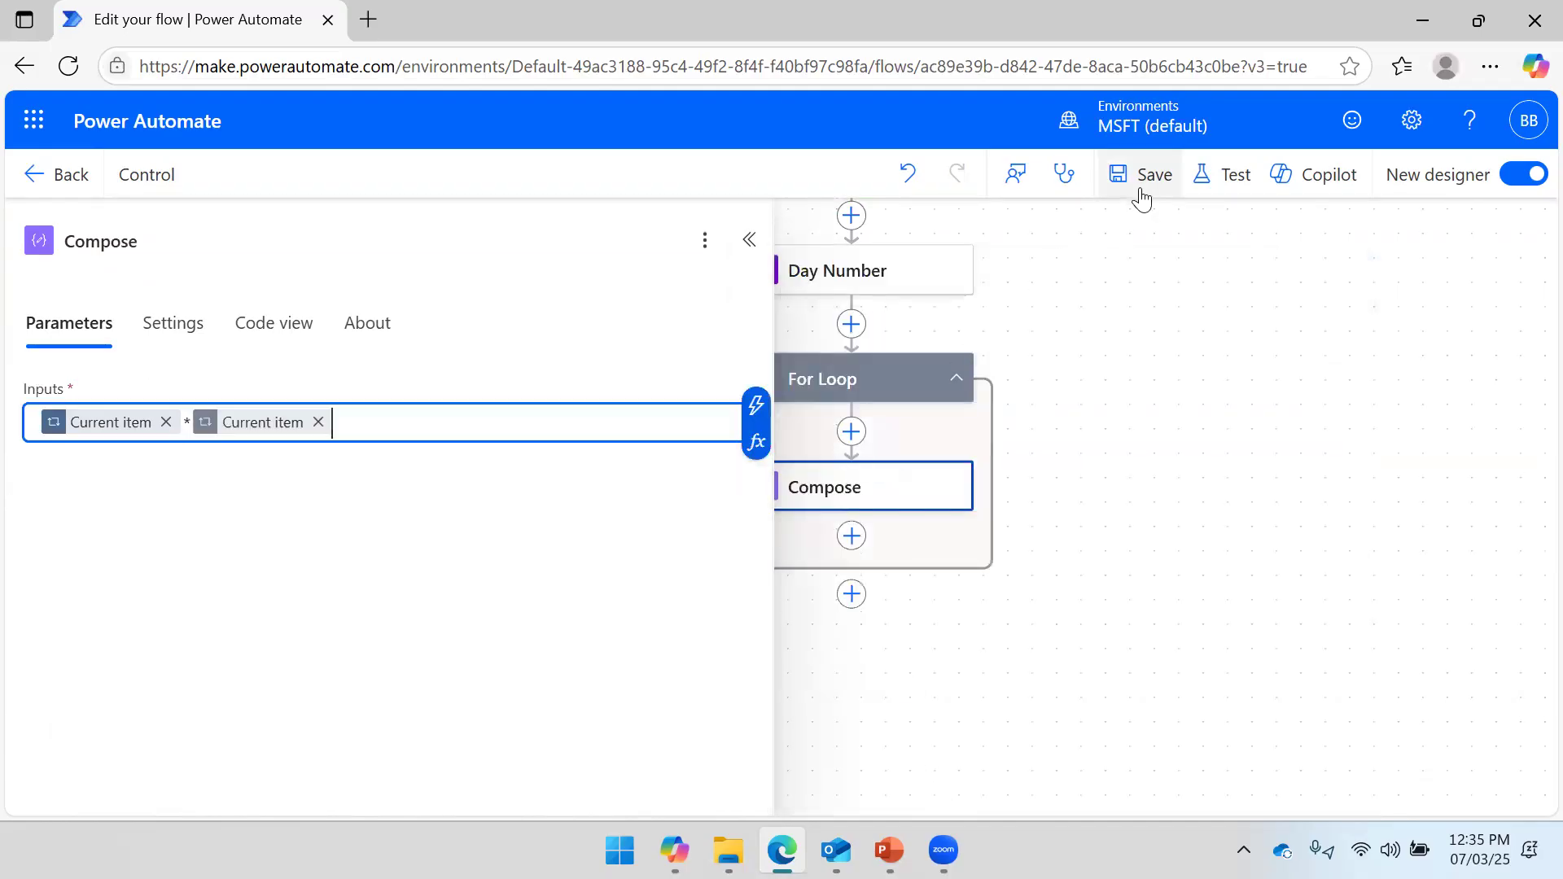
pyautogui.click(1141, 194)
pyautogui.click(750, 240)
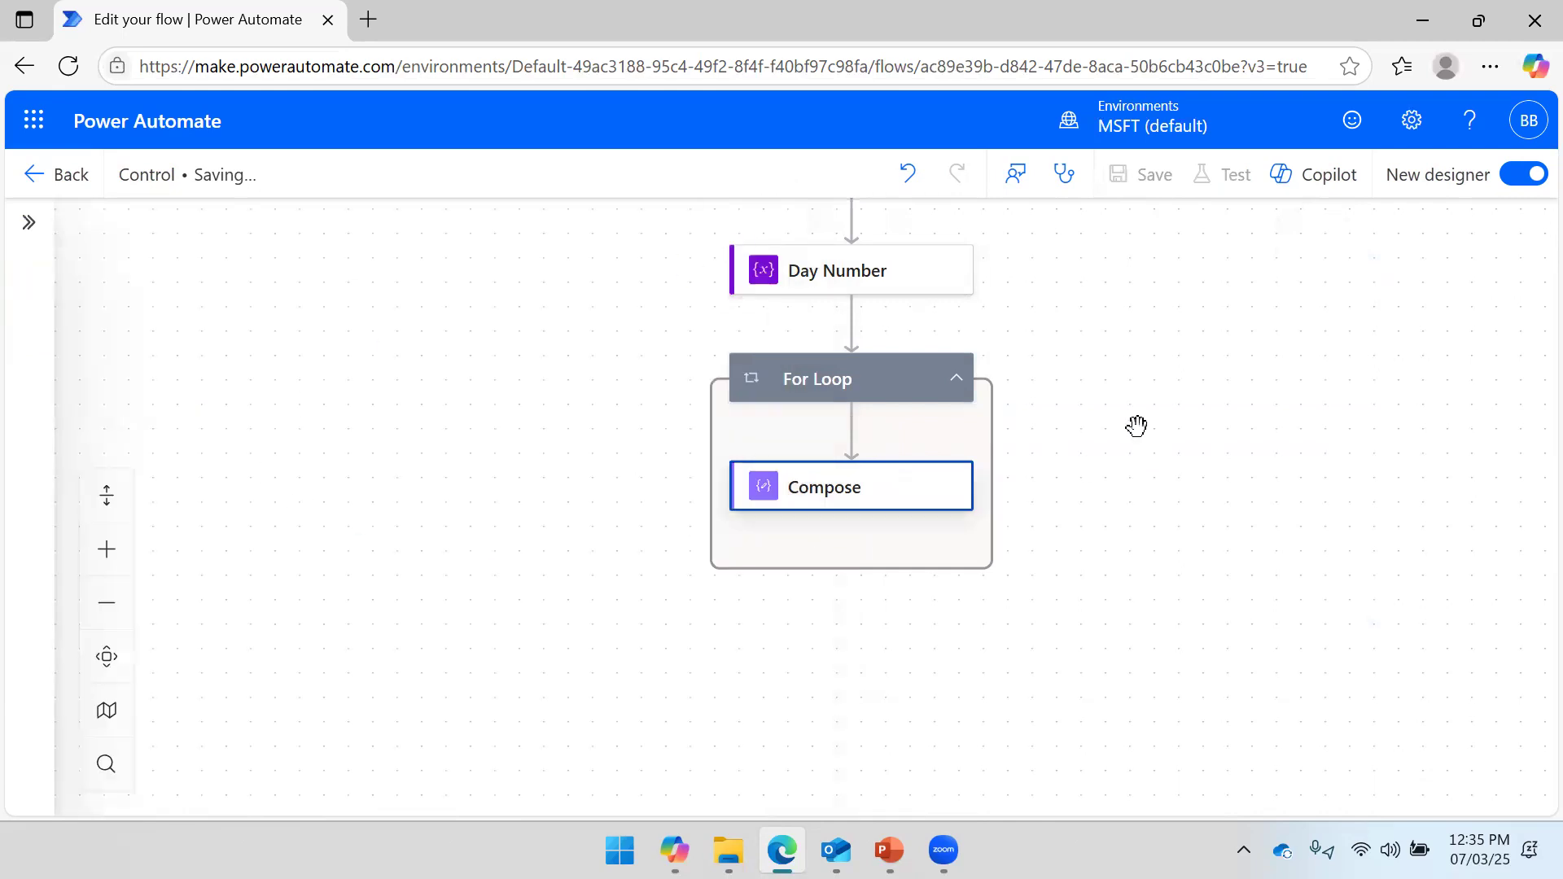
# Test the flow manually by starting a run.
pyautogui.click(1228, 187)
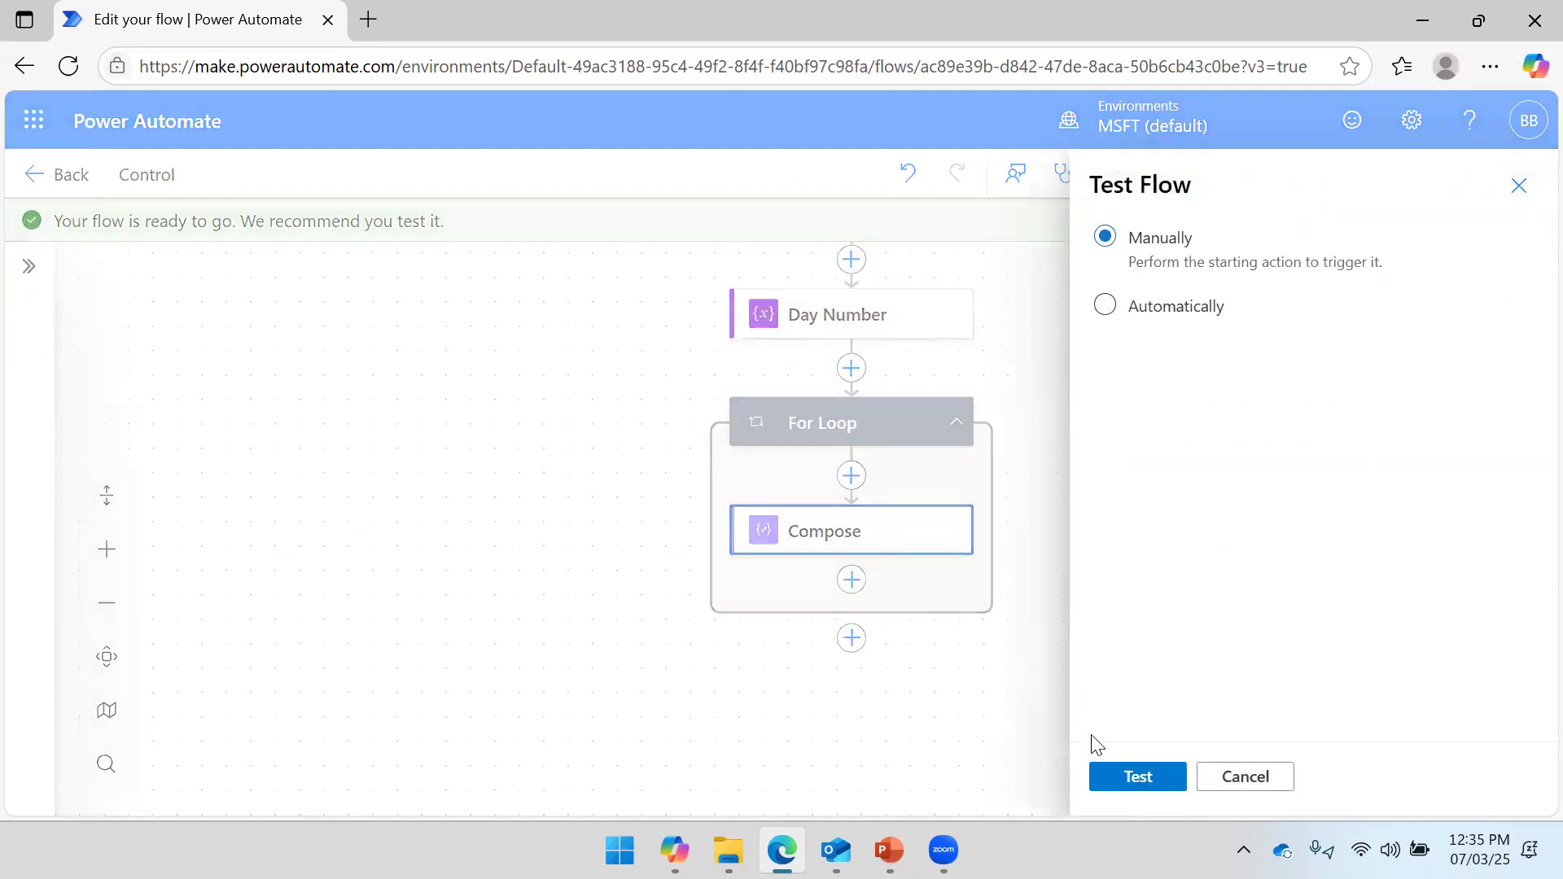
pyautogui.click(1125, 777)
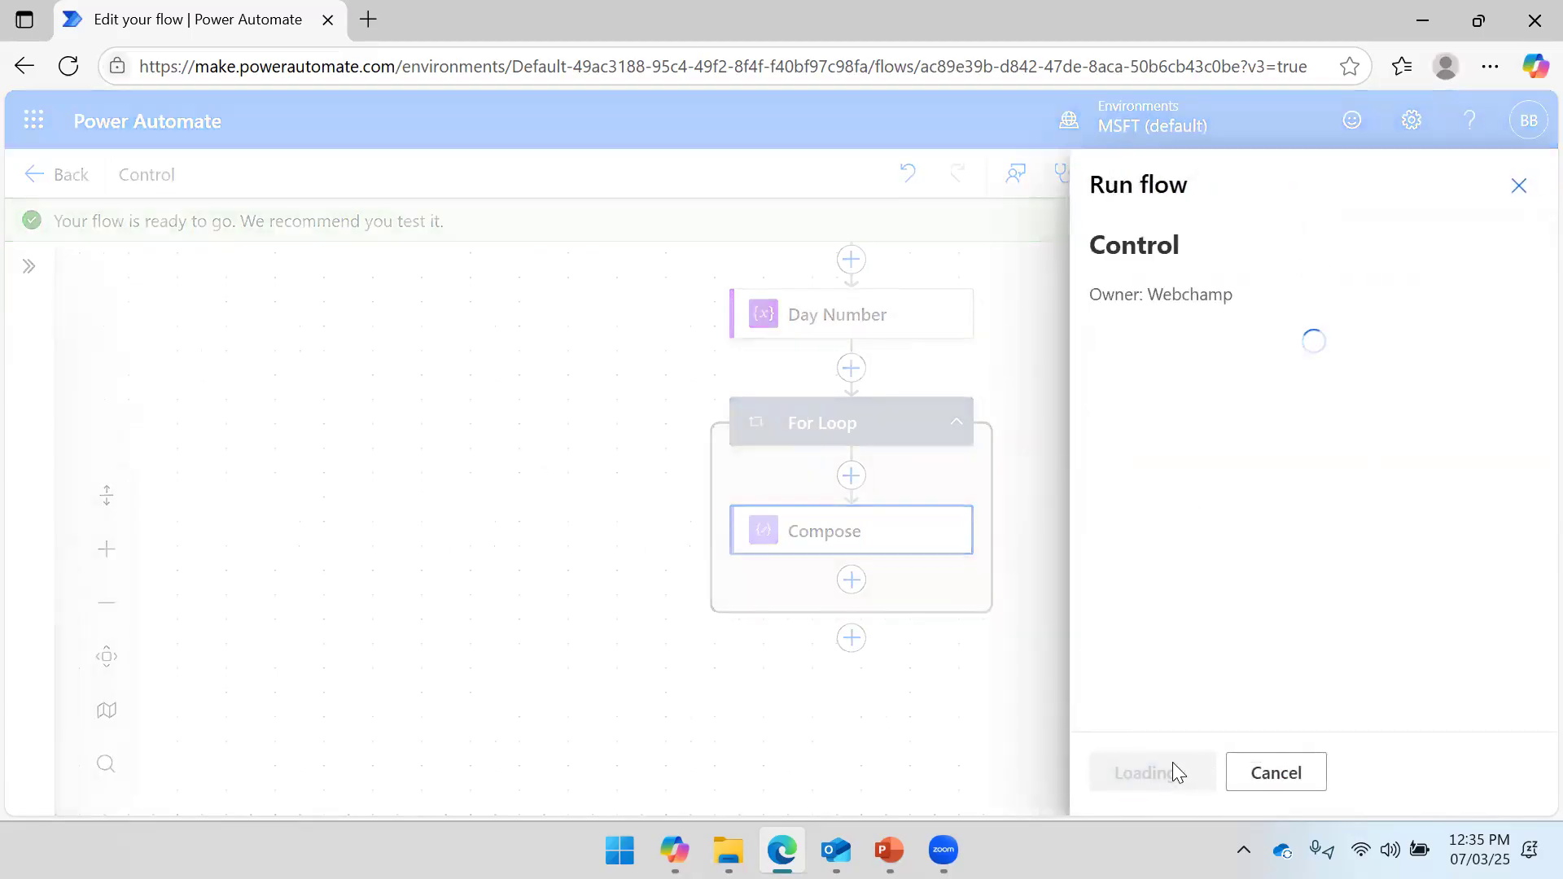
pyautogui.click(1136, 780)
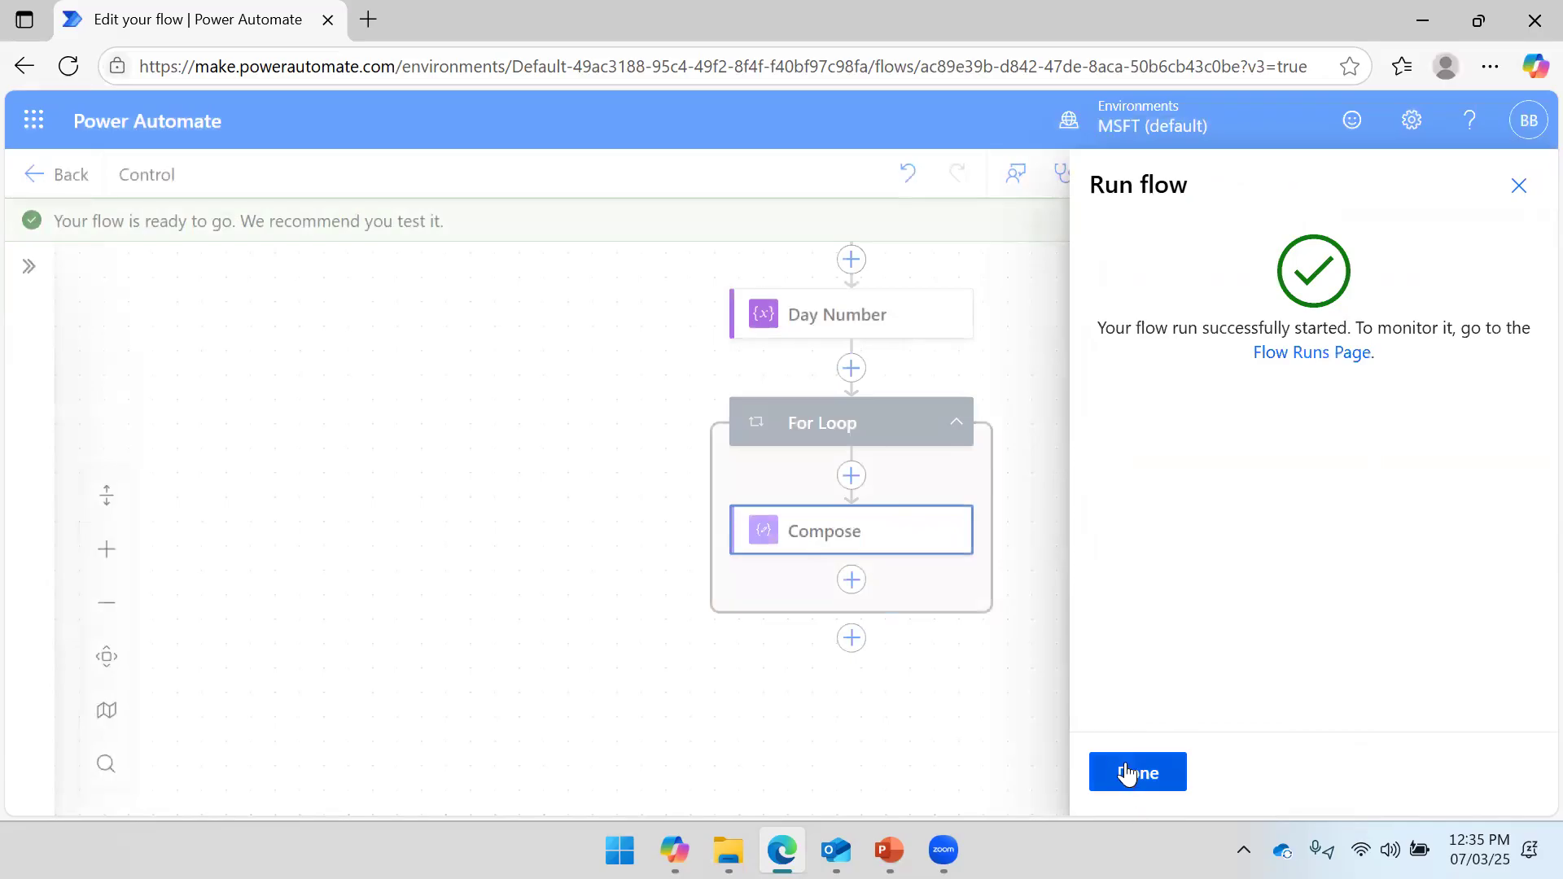
pyautogui.click(1128, 774)
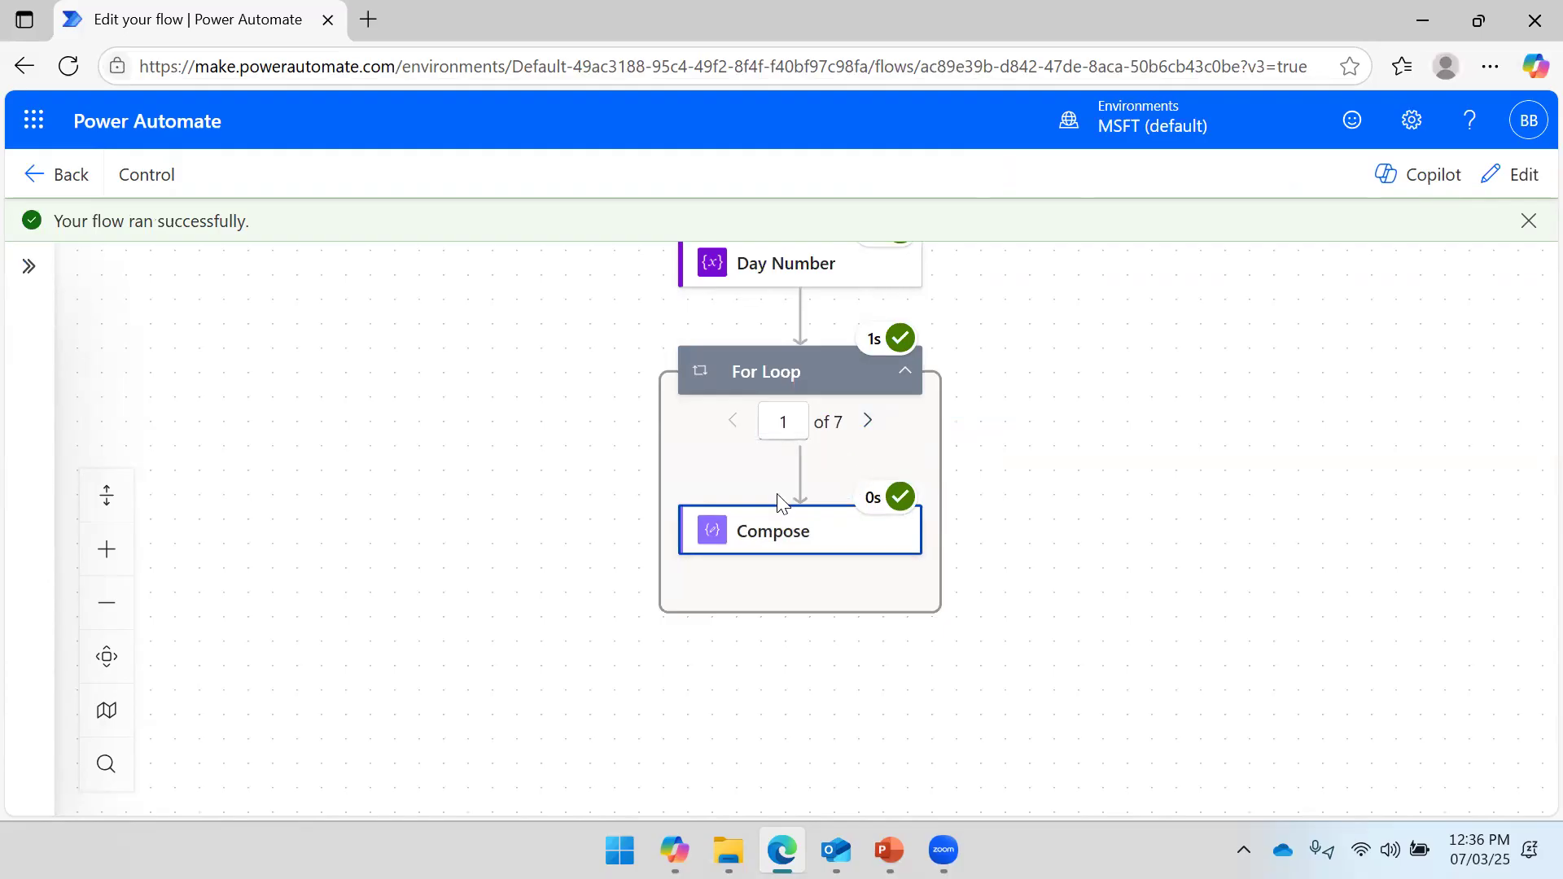
# Examine the inputs, outputs and properties in the Compose action's run results for the first loop iteration.
pyautogui.click(785, 531)
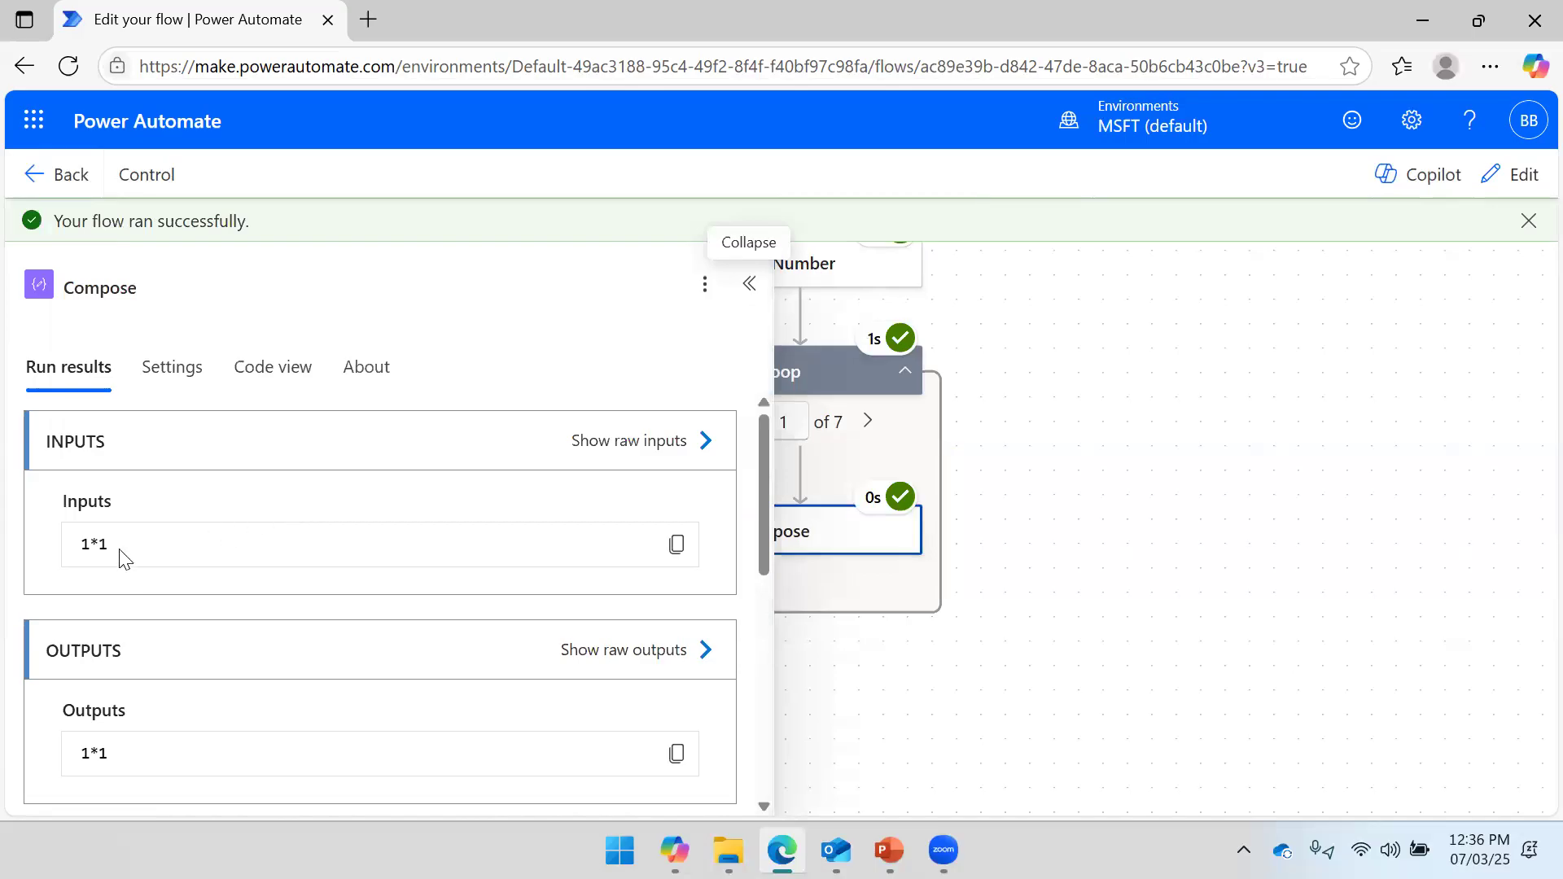
pyautogui.scroll(-5, 235, 571)
pyautogui.scroll(5, 199, 570)
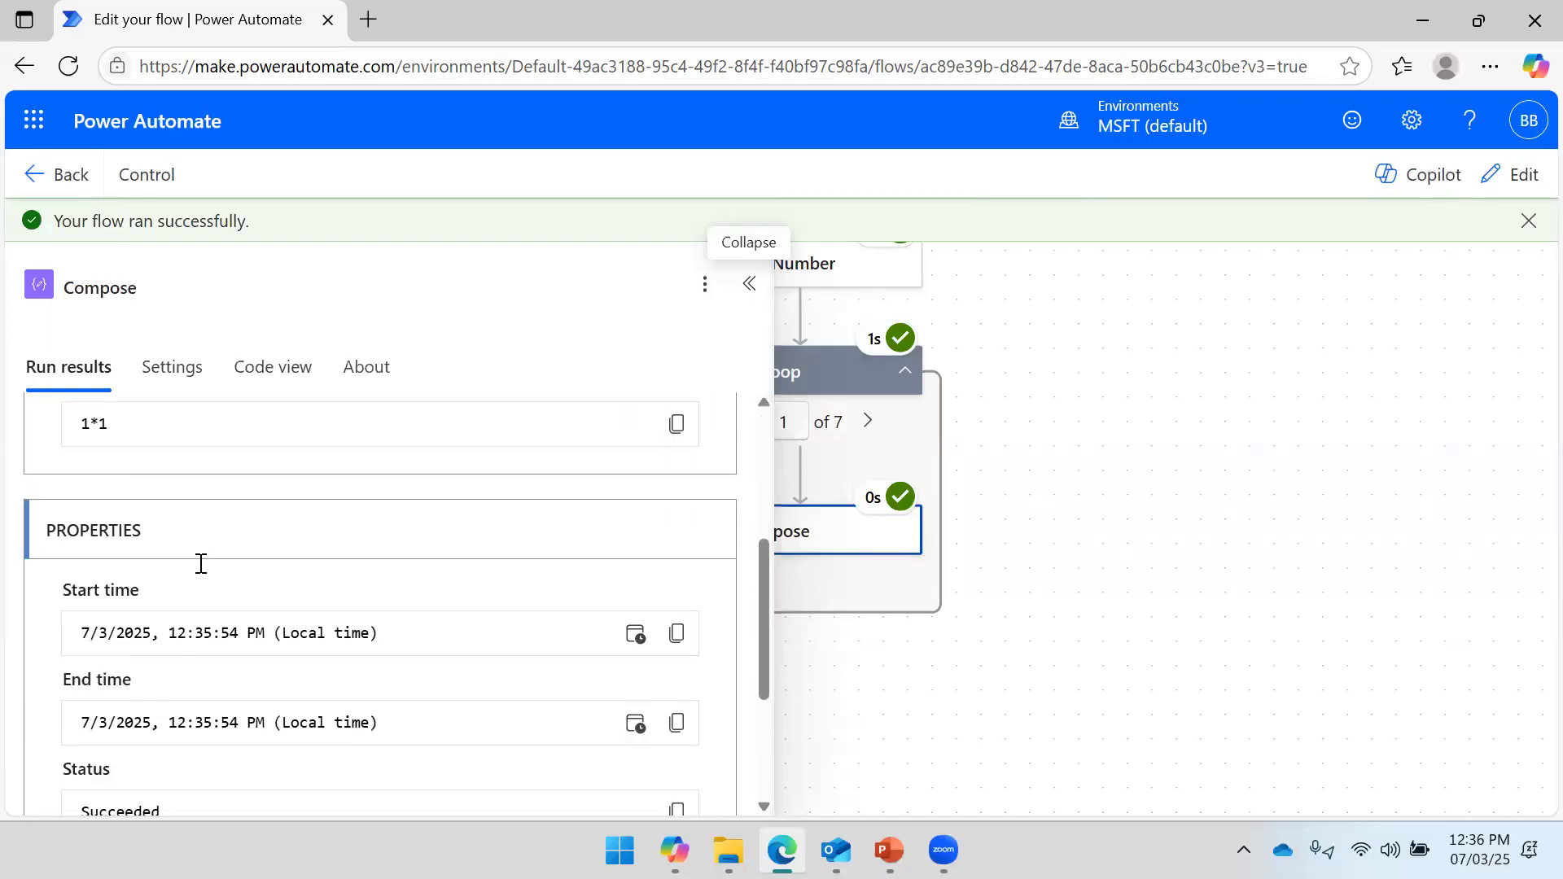
pyautogui.scroll(1, 242, 532)
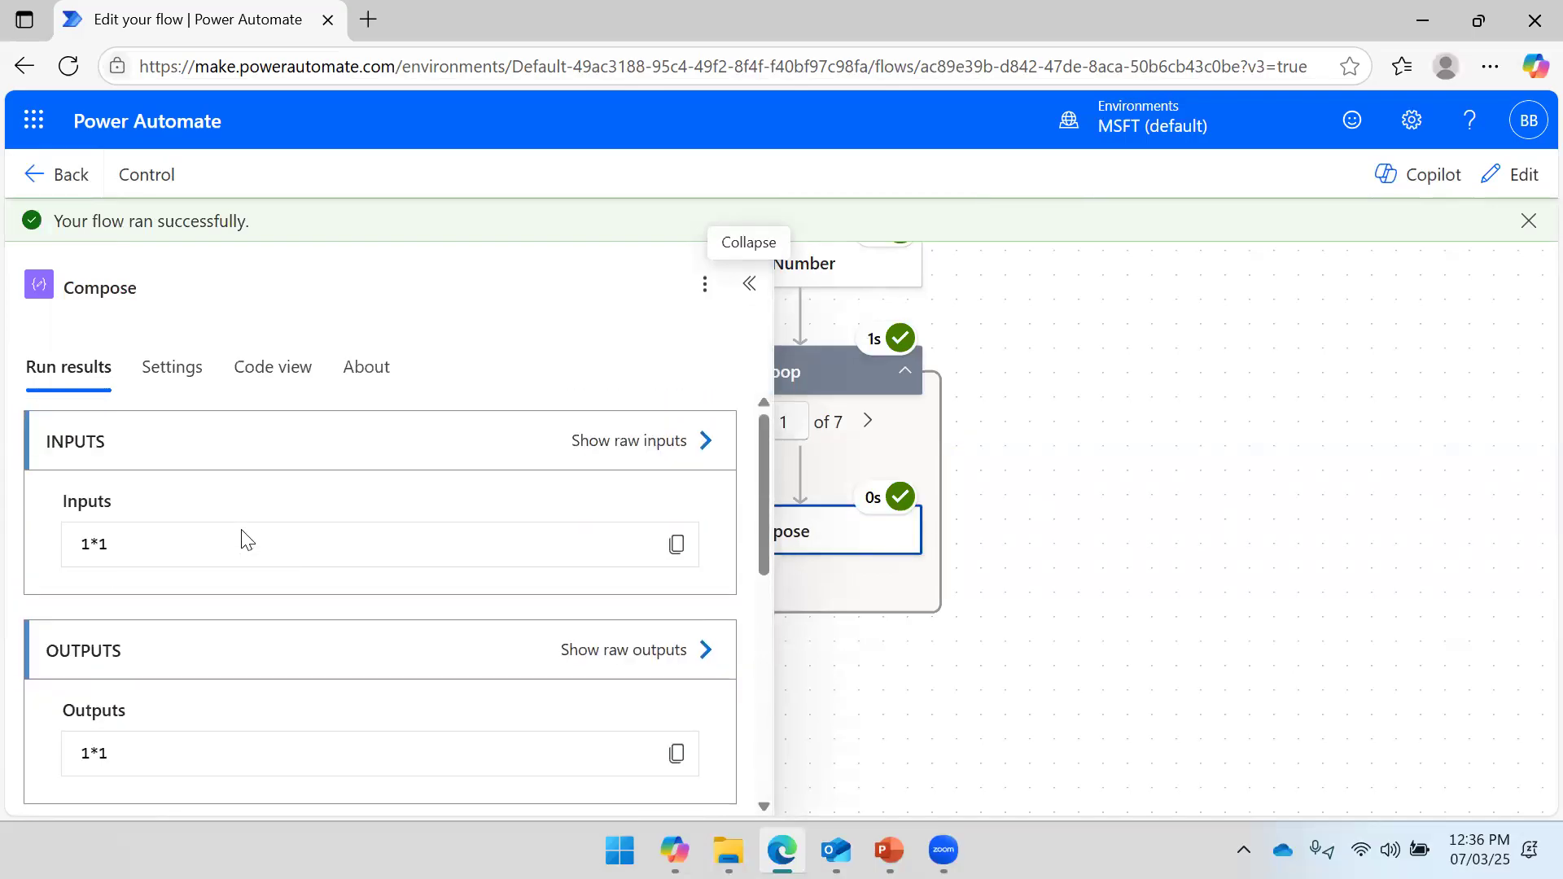
pyautogui.scroll(-3, 180, 609)
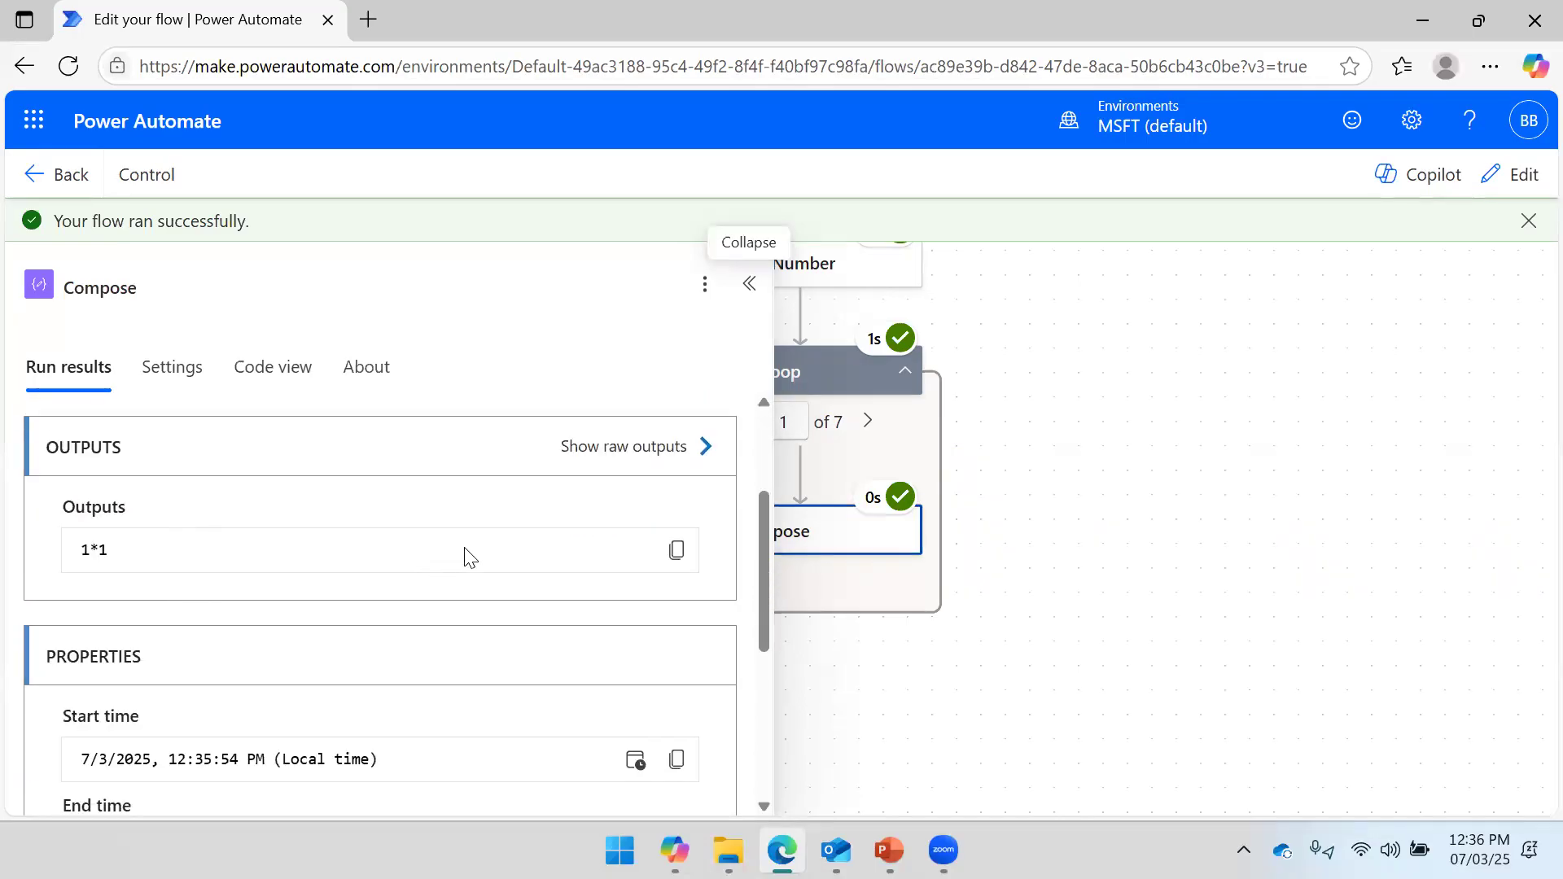
pyautogui.click(750, 285)
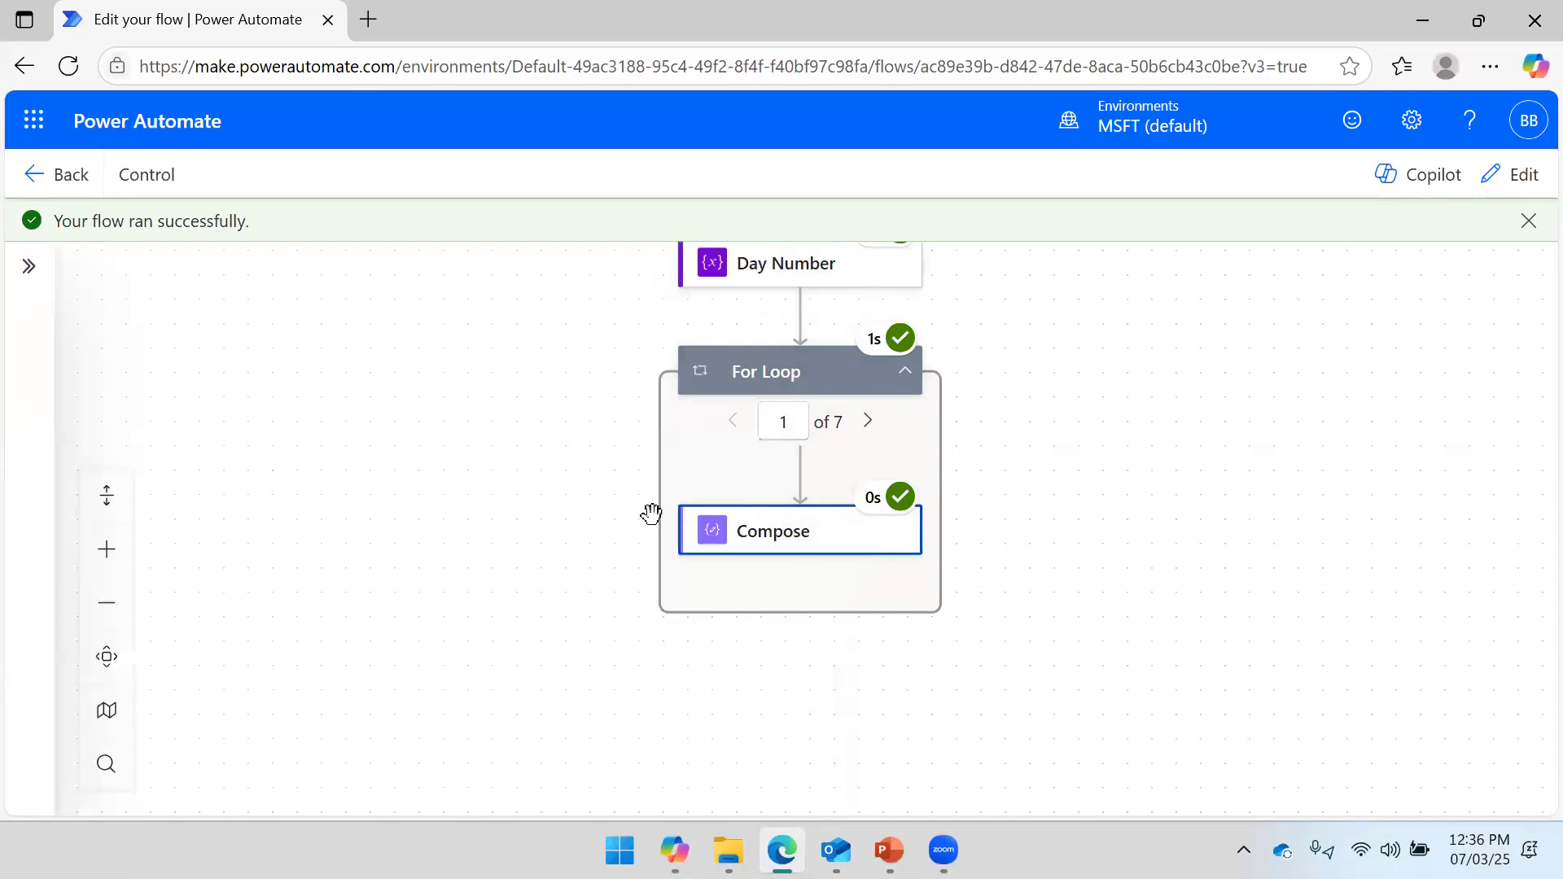
pyautogui.click(1006, 485)
pyautogui.click(798, 543)
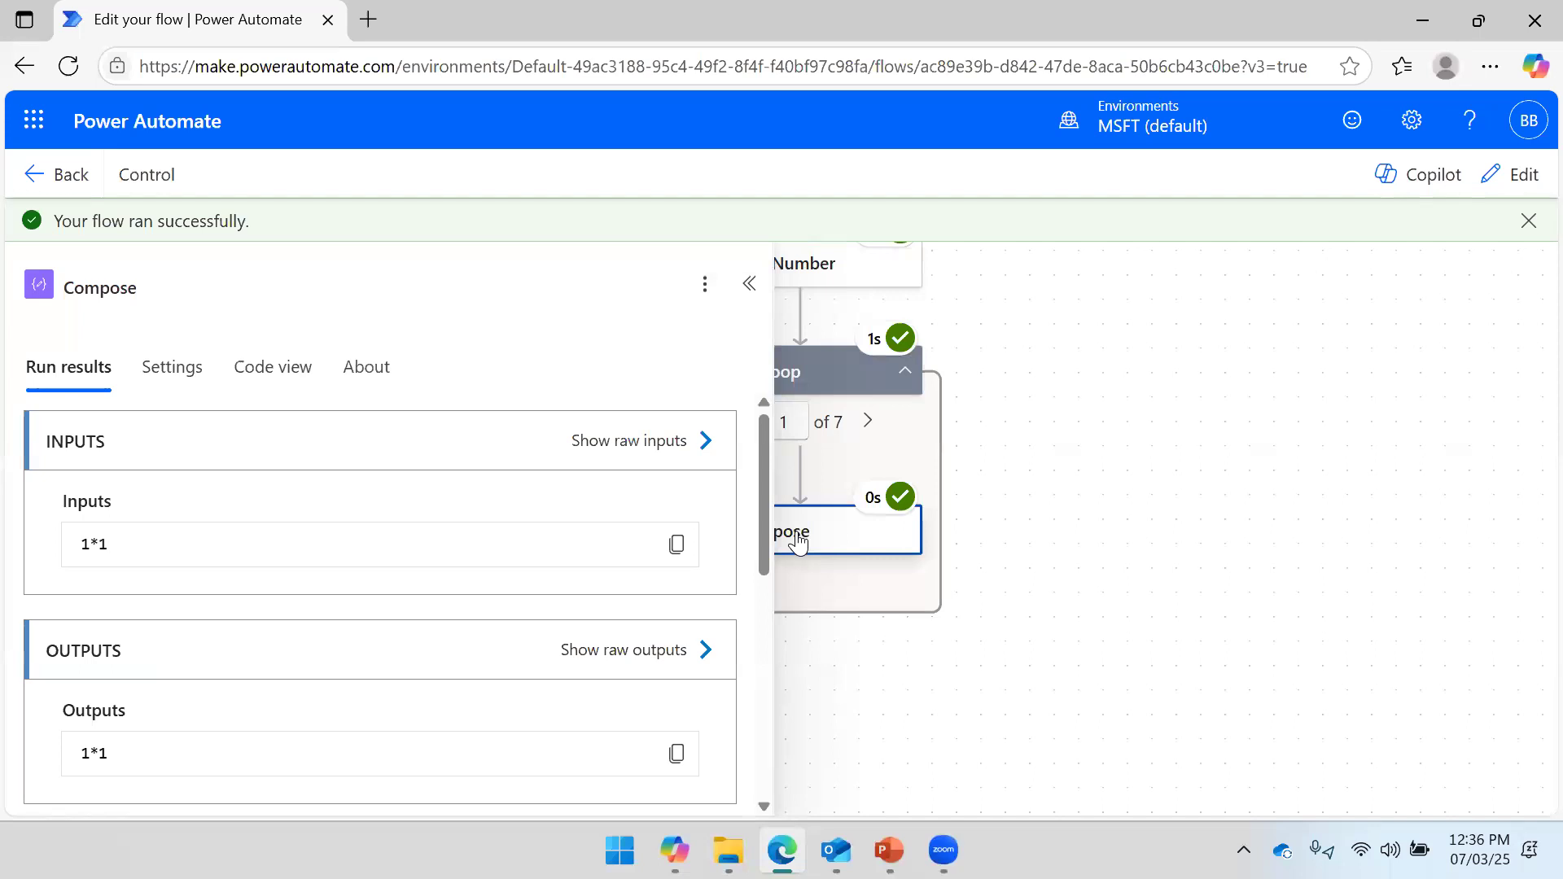
pyautogui.click(977, 544)
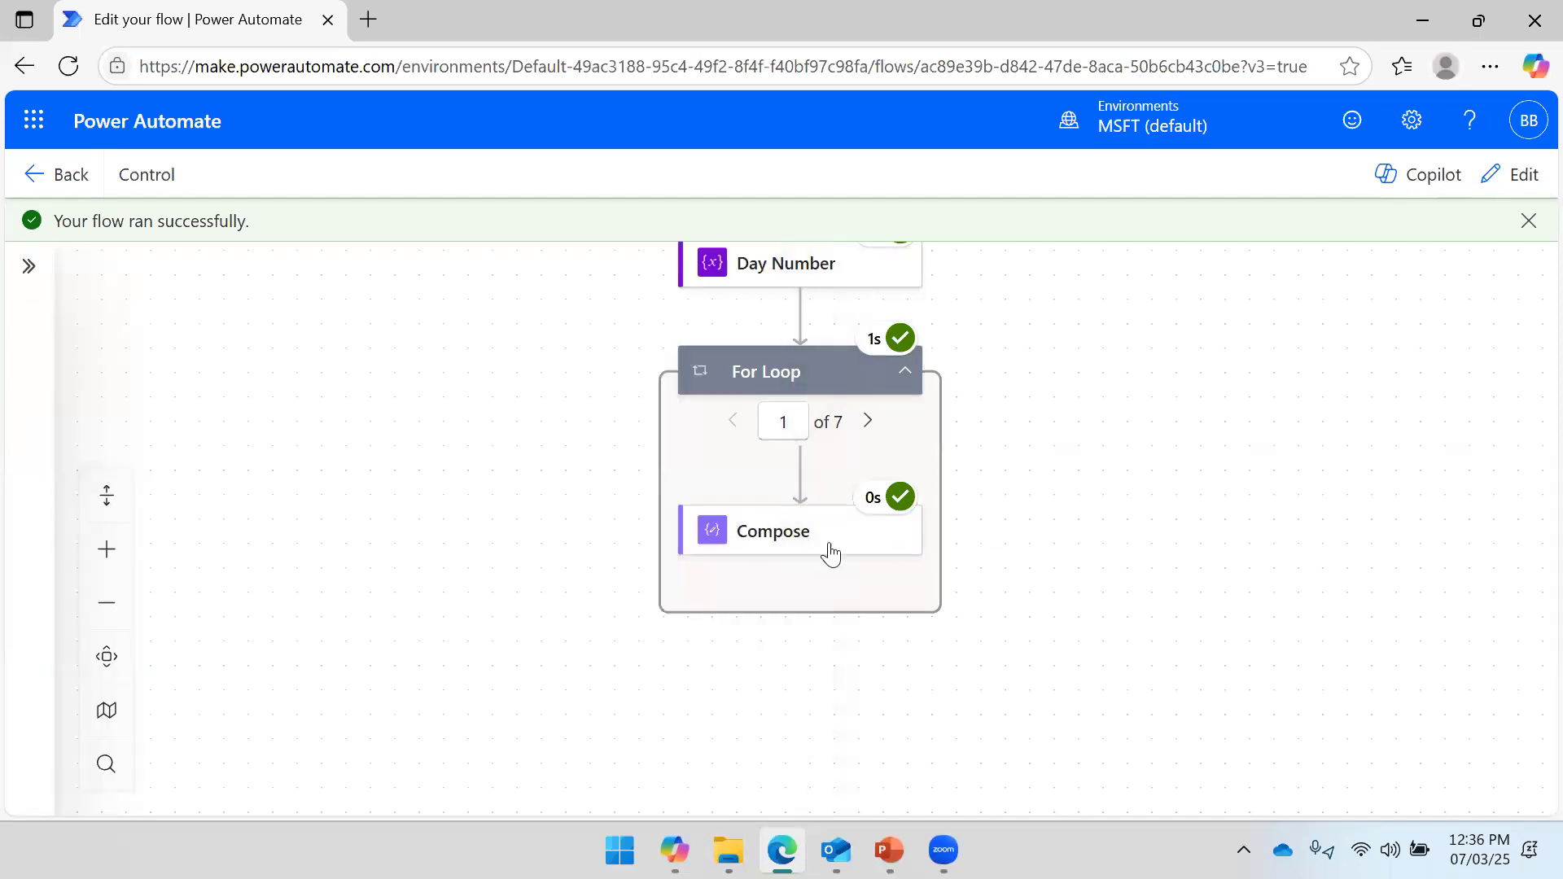
pyautogui.click(775, 551)
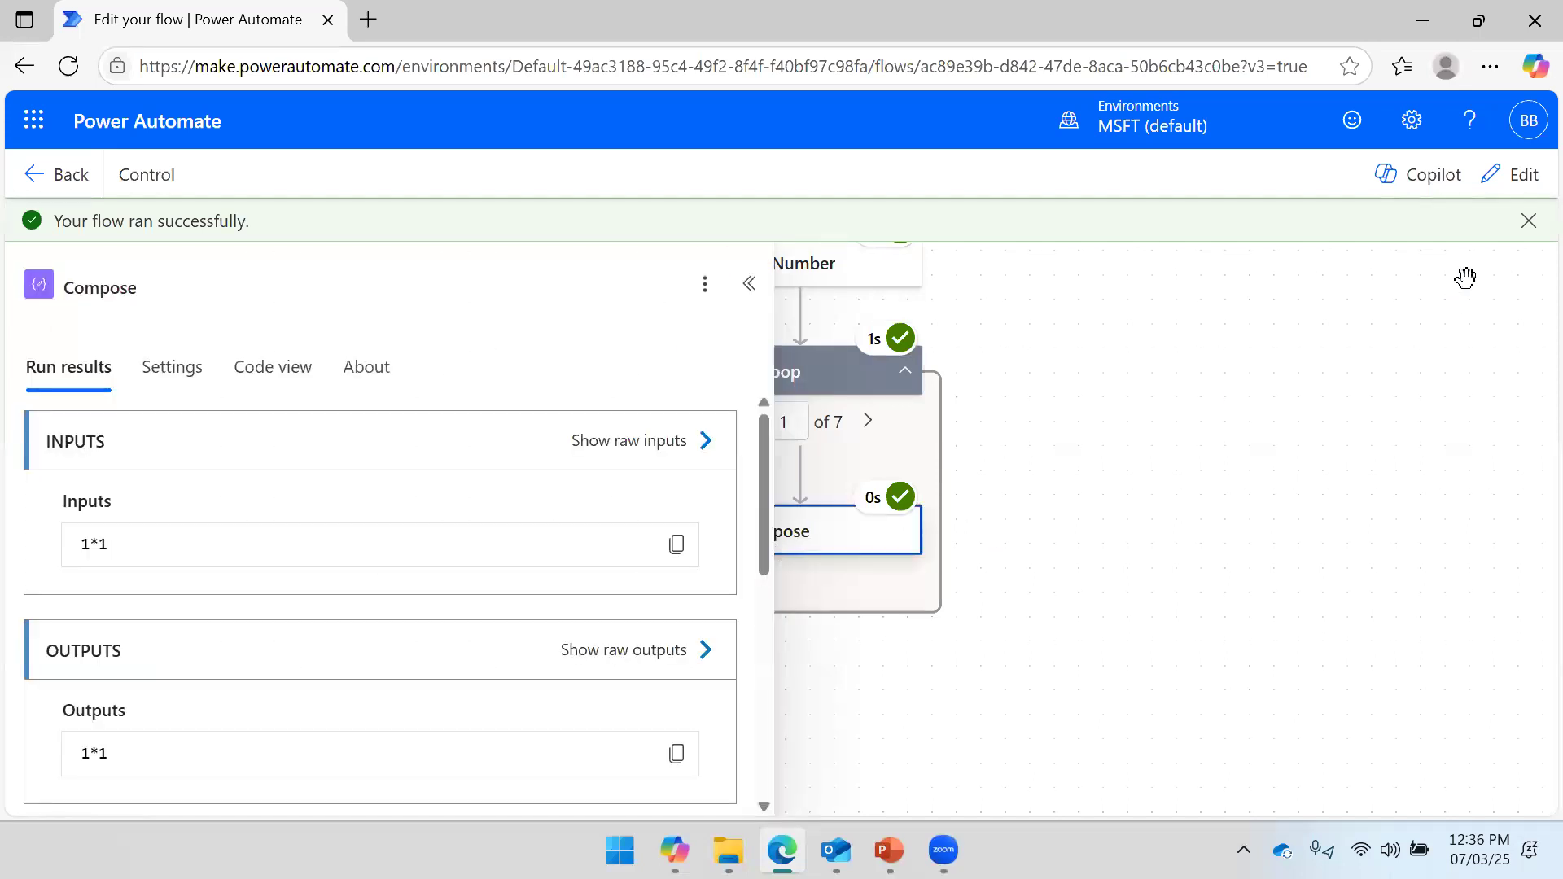
# Return the flow to editing, clear the Compose inputs and start a new expression for them.
pyautogui.click(1531, 178)
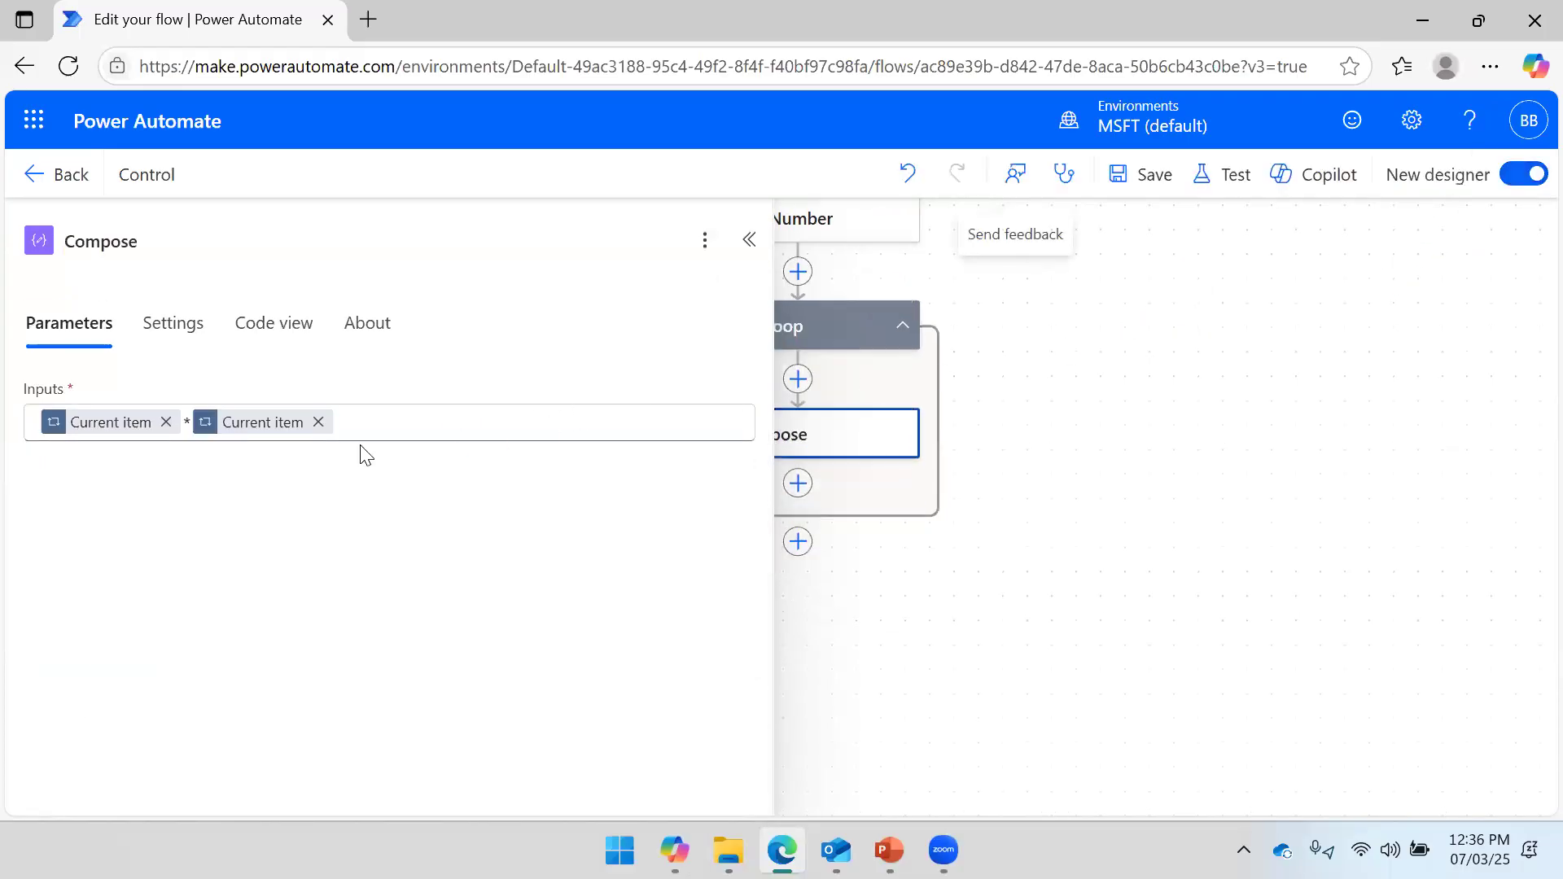
pyautogui.click(317, 422)
pyautogui.moveTo(209, 419); pyautogui.dragTo(152, 405)
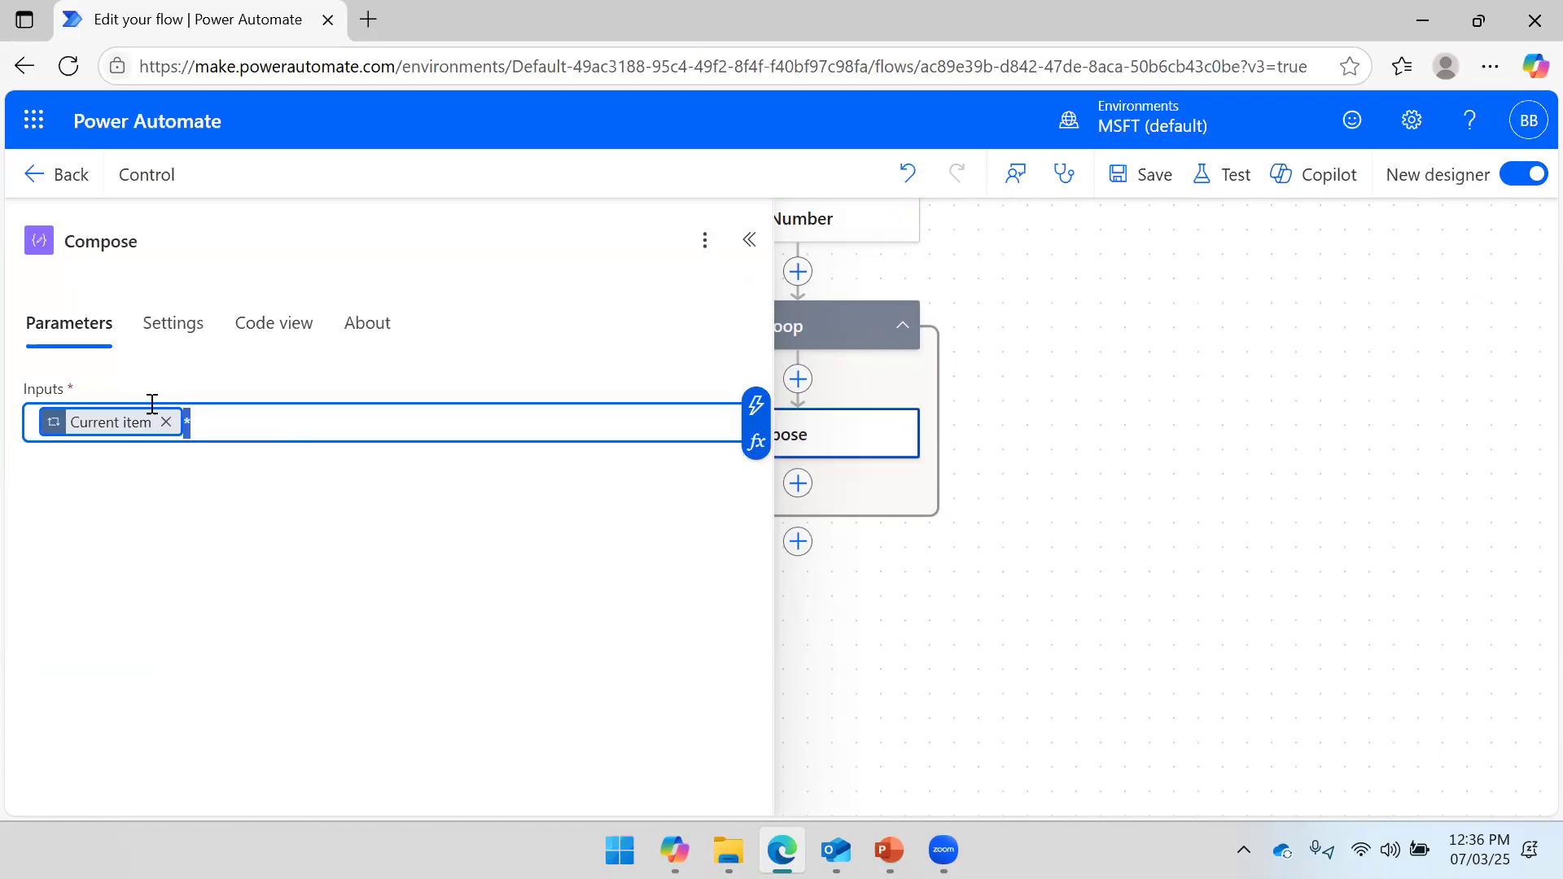
pyautogui.press('BackSpace')
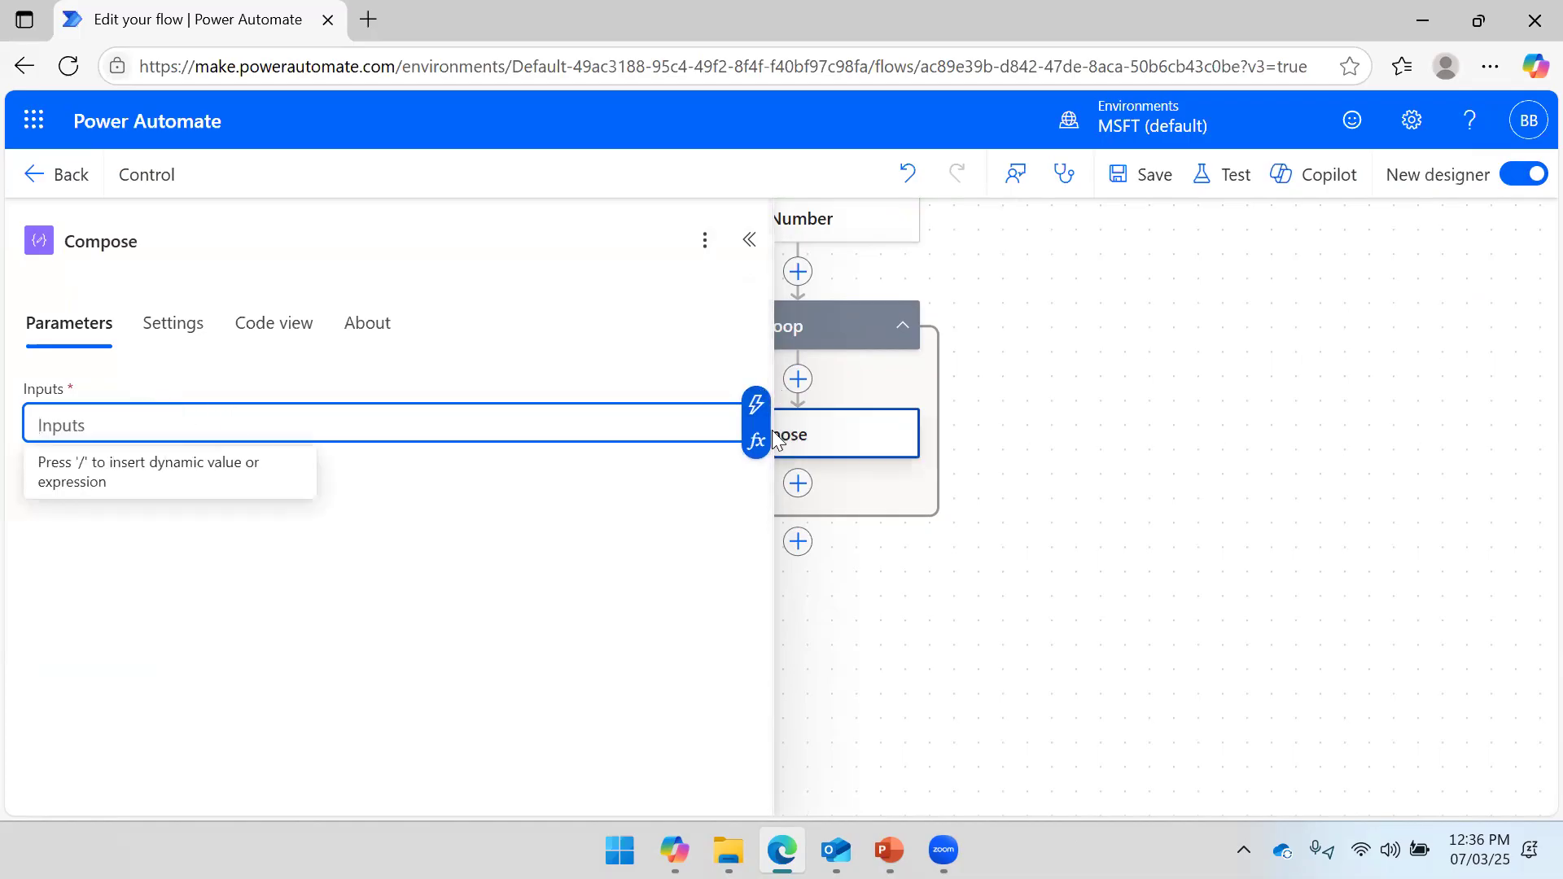
pyautogui.click(757, 454)
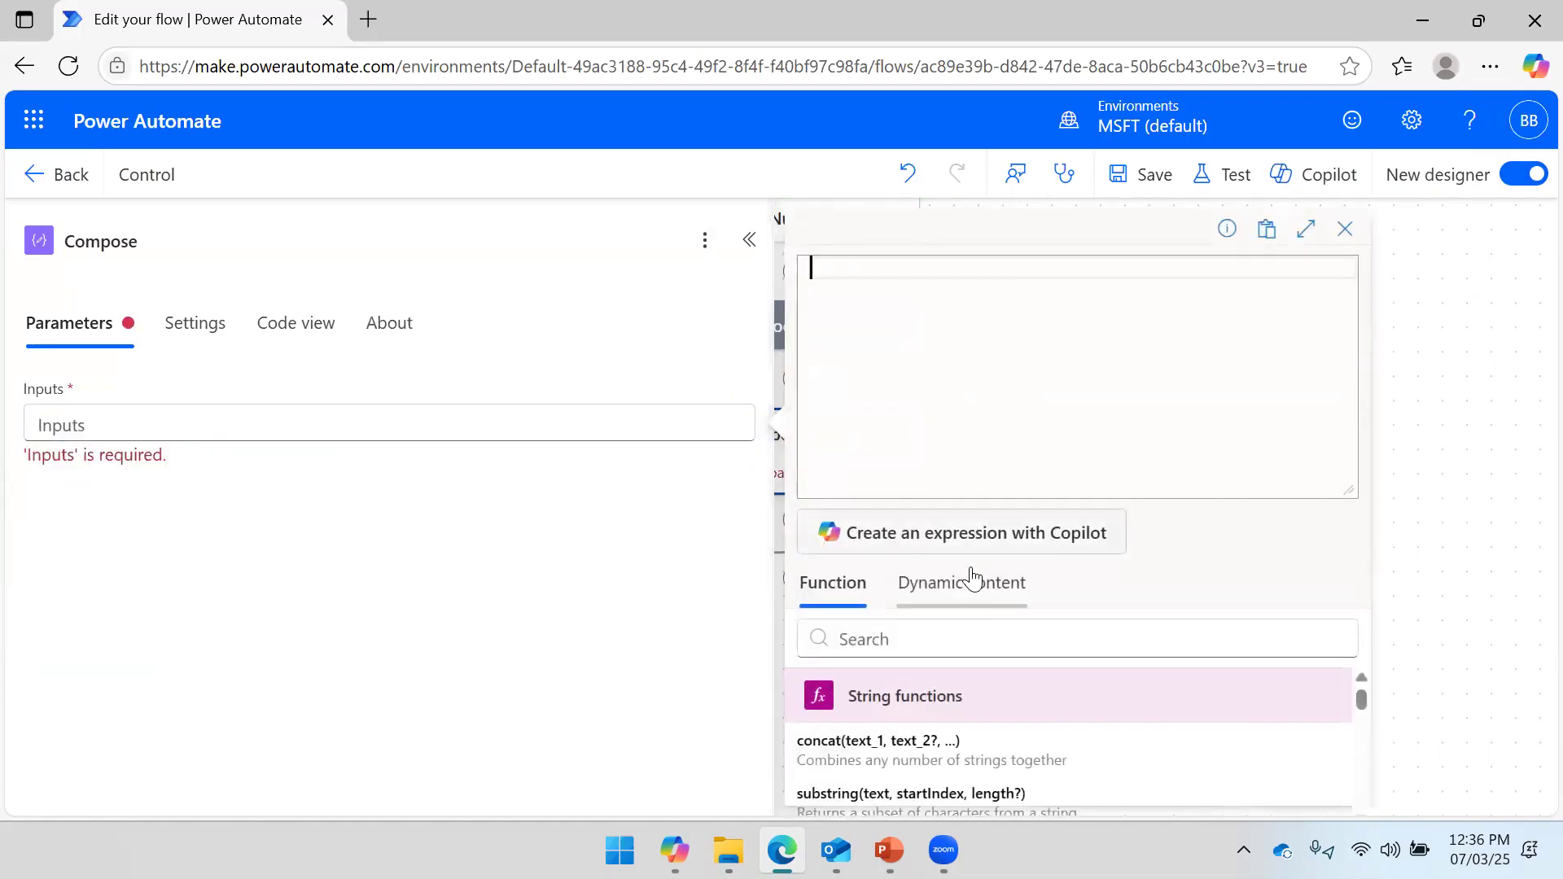
pyautogui.write('mul')
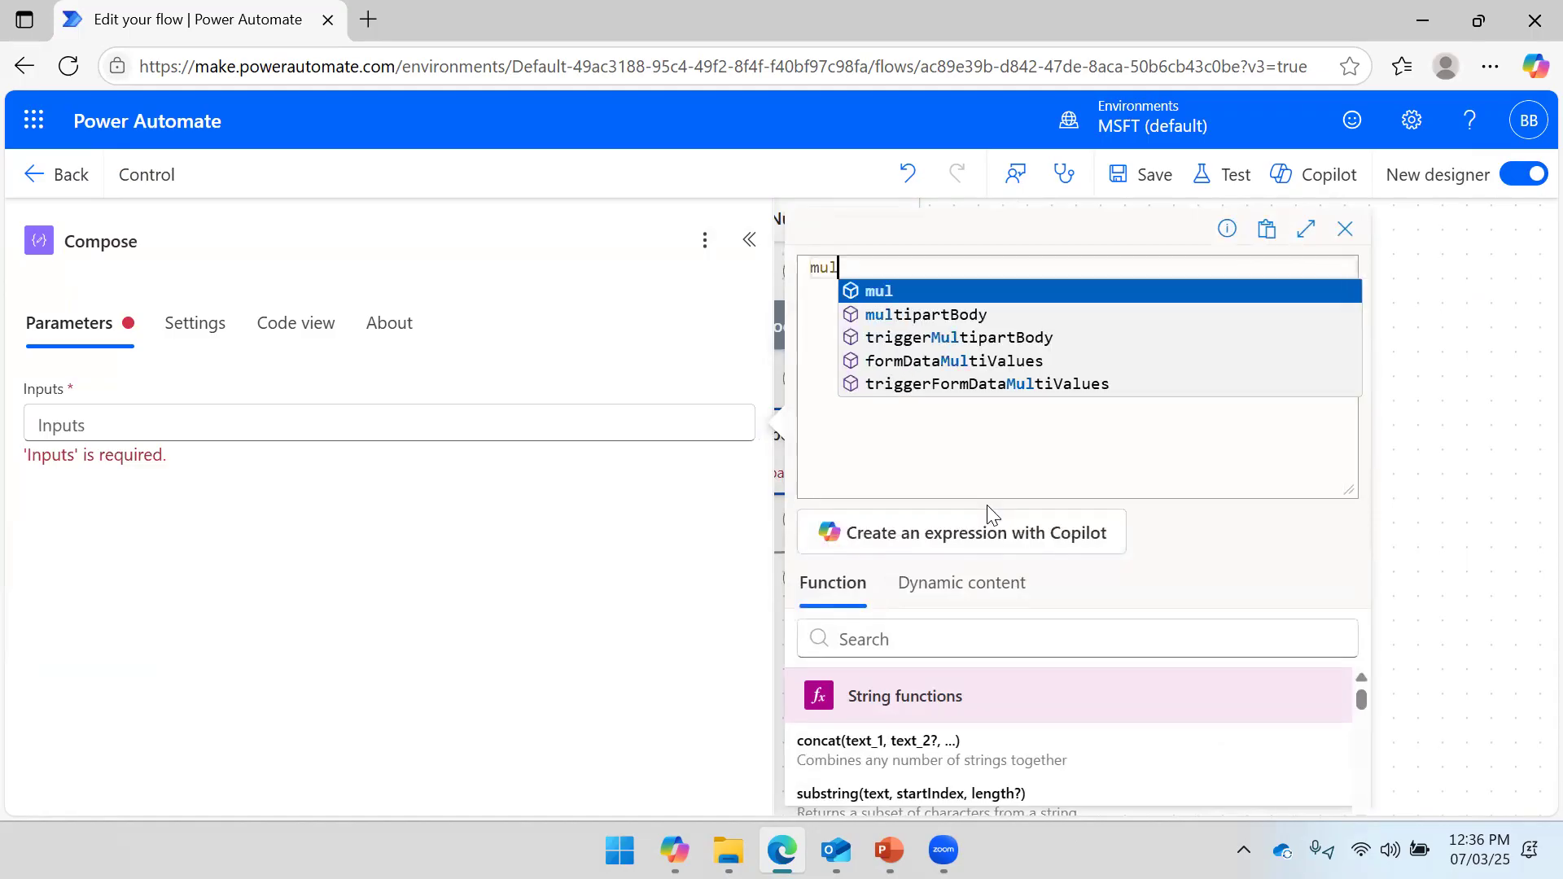
pyautogui.press('BackSpace')
pyautogui.press('BackSpace')
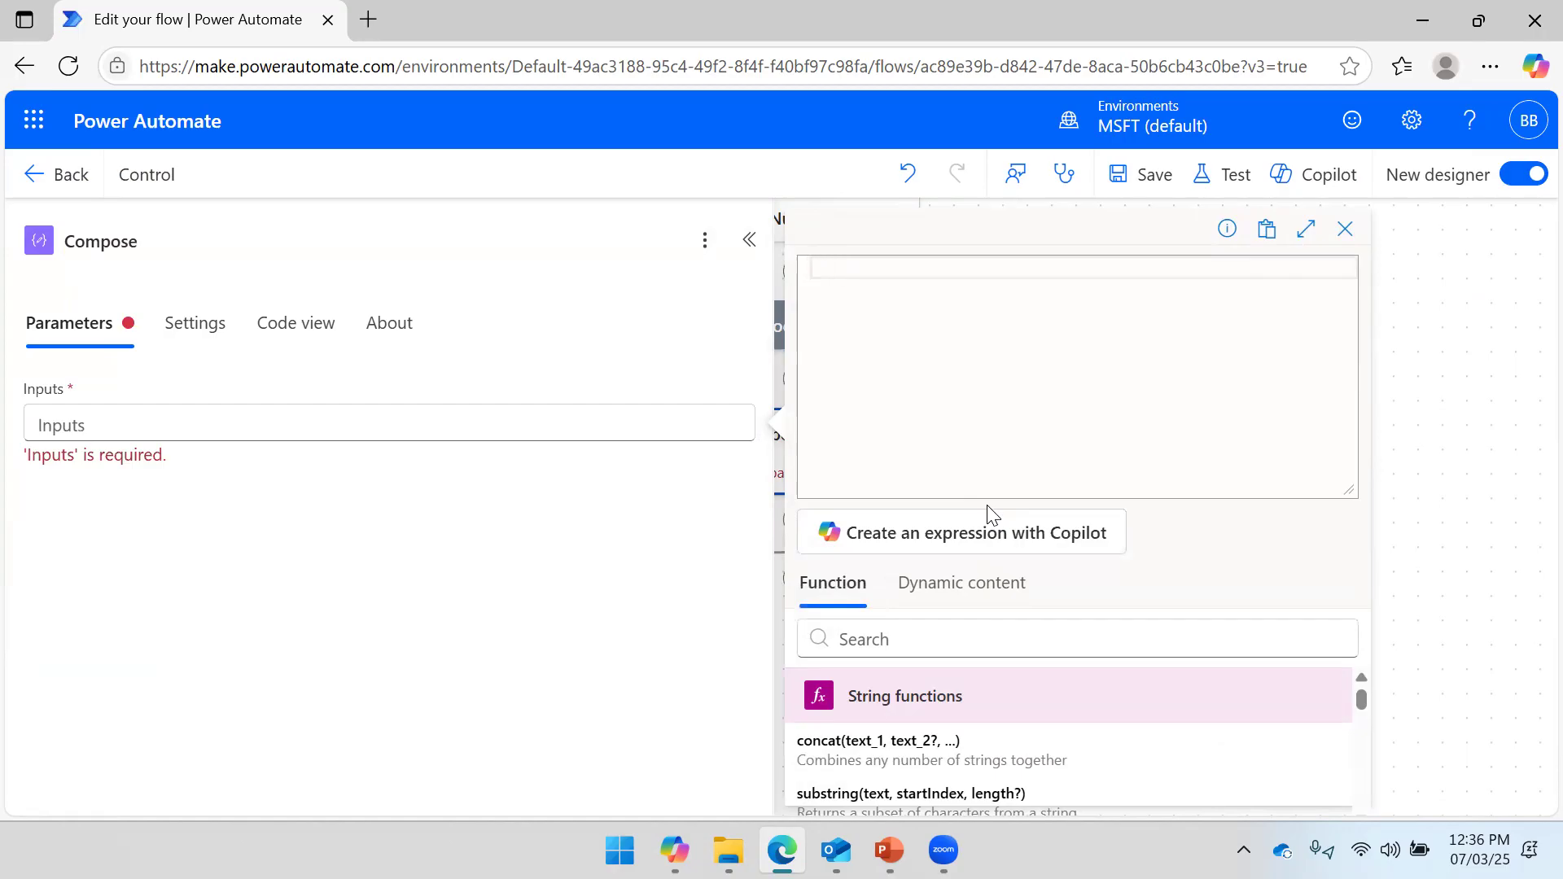
pyautogui.write('Di')
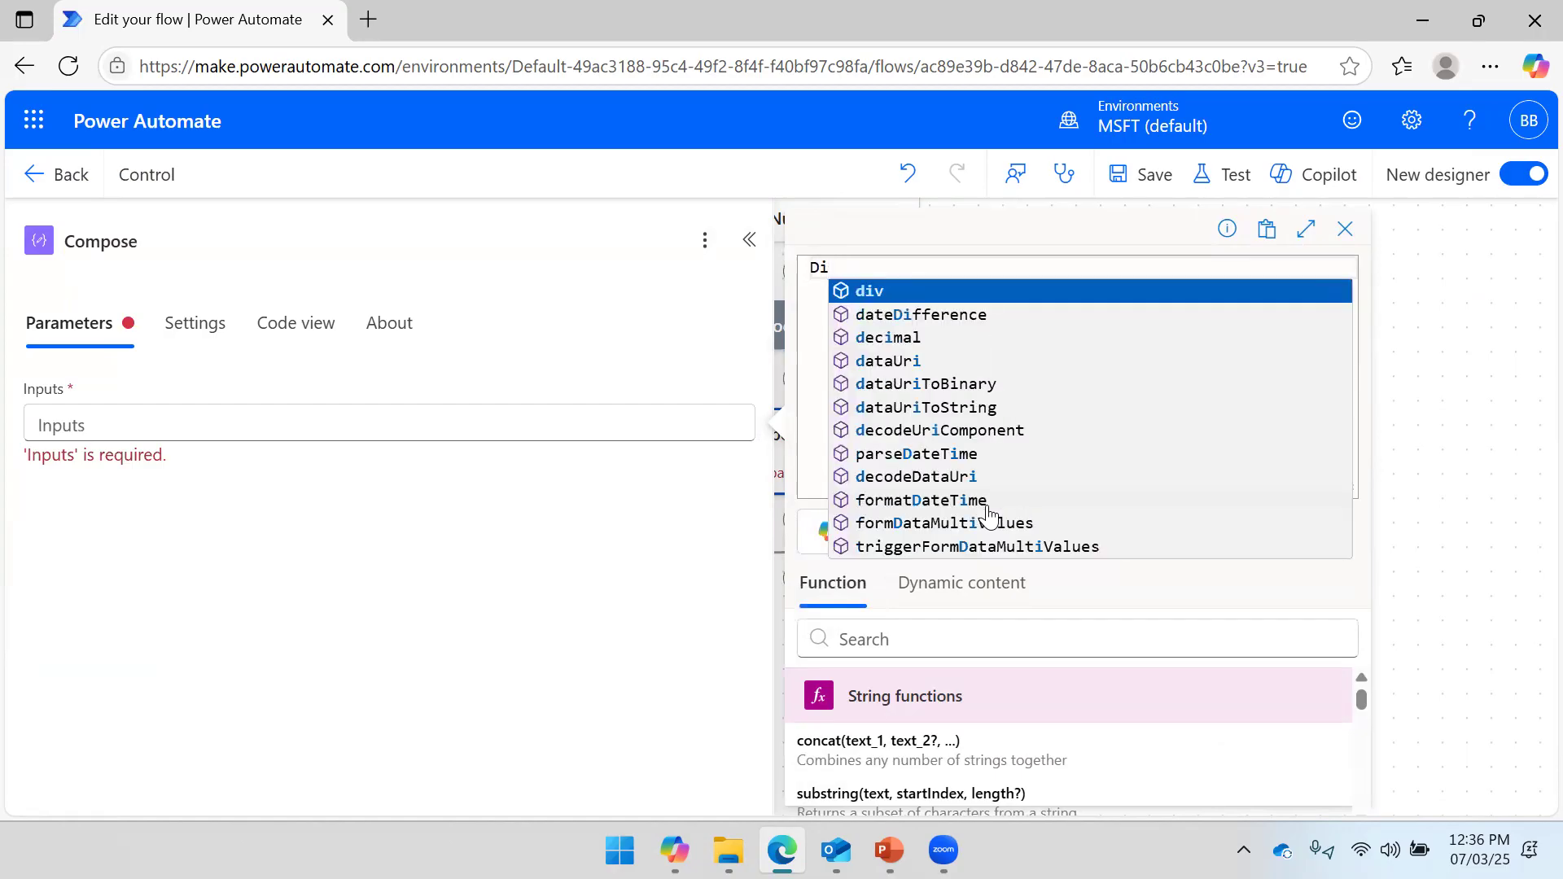
pyautogui.press('BackSpace')
pyautogui.write('e')
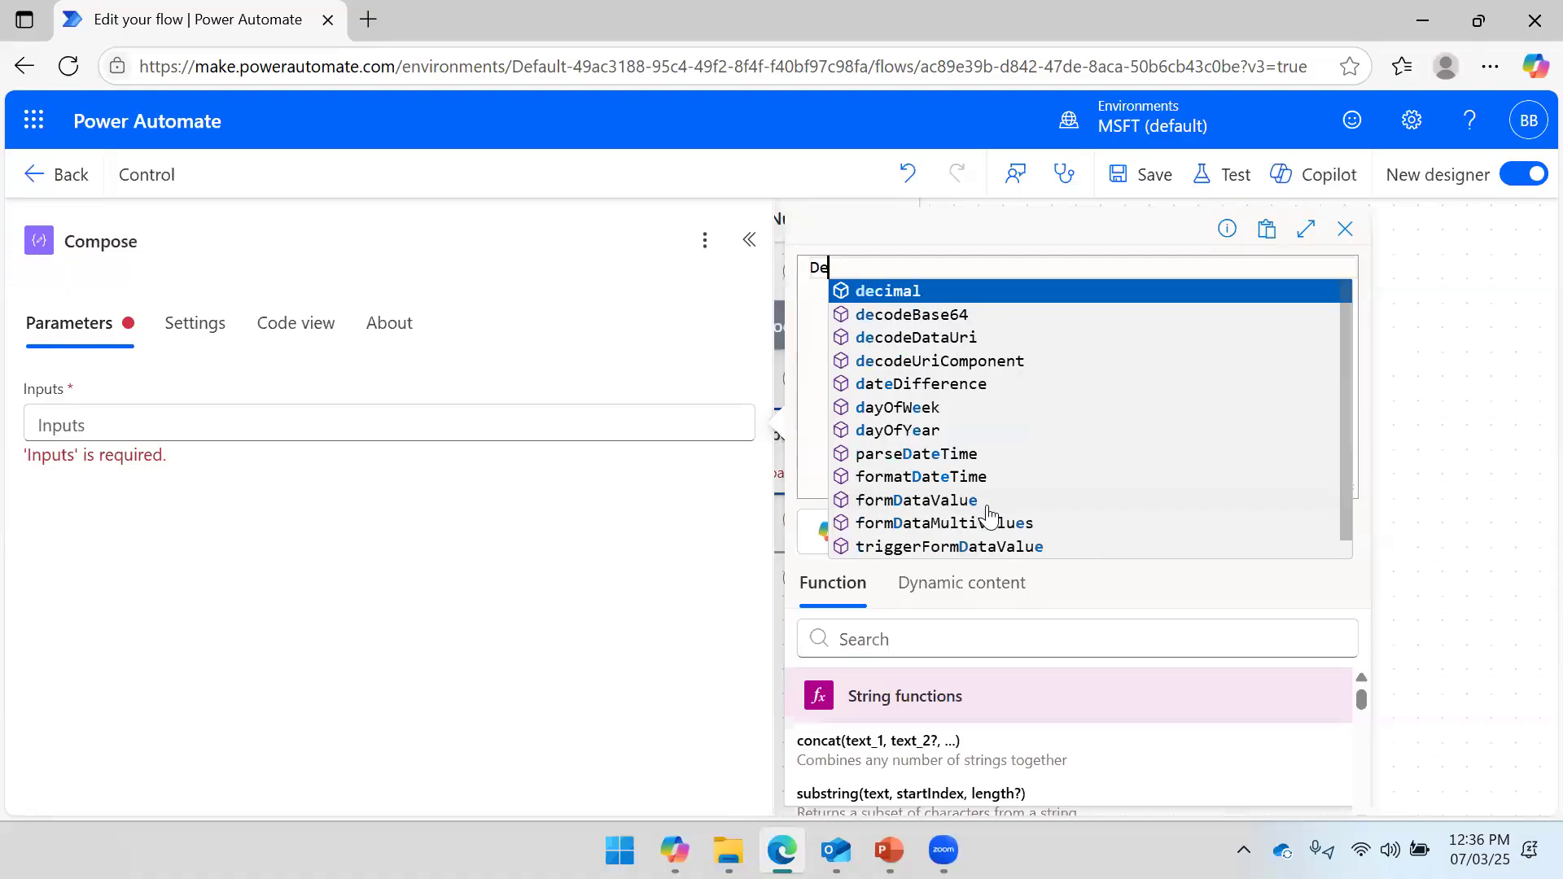
pyautogui.write('viiv')
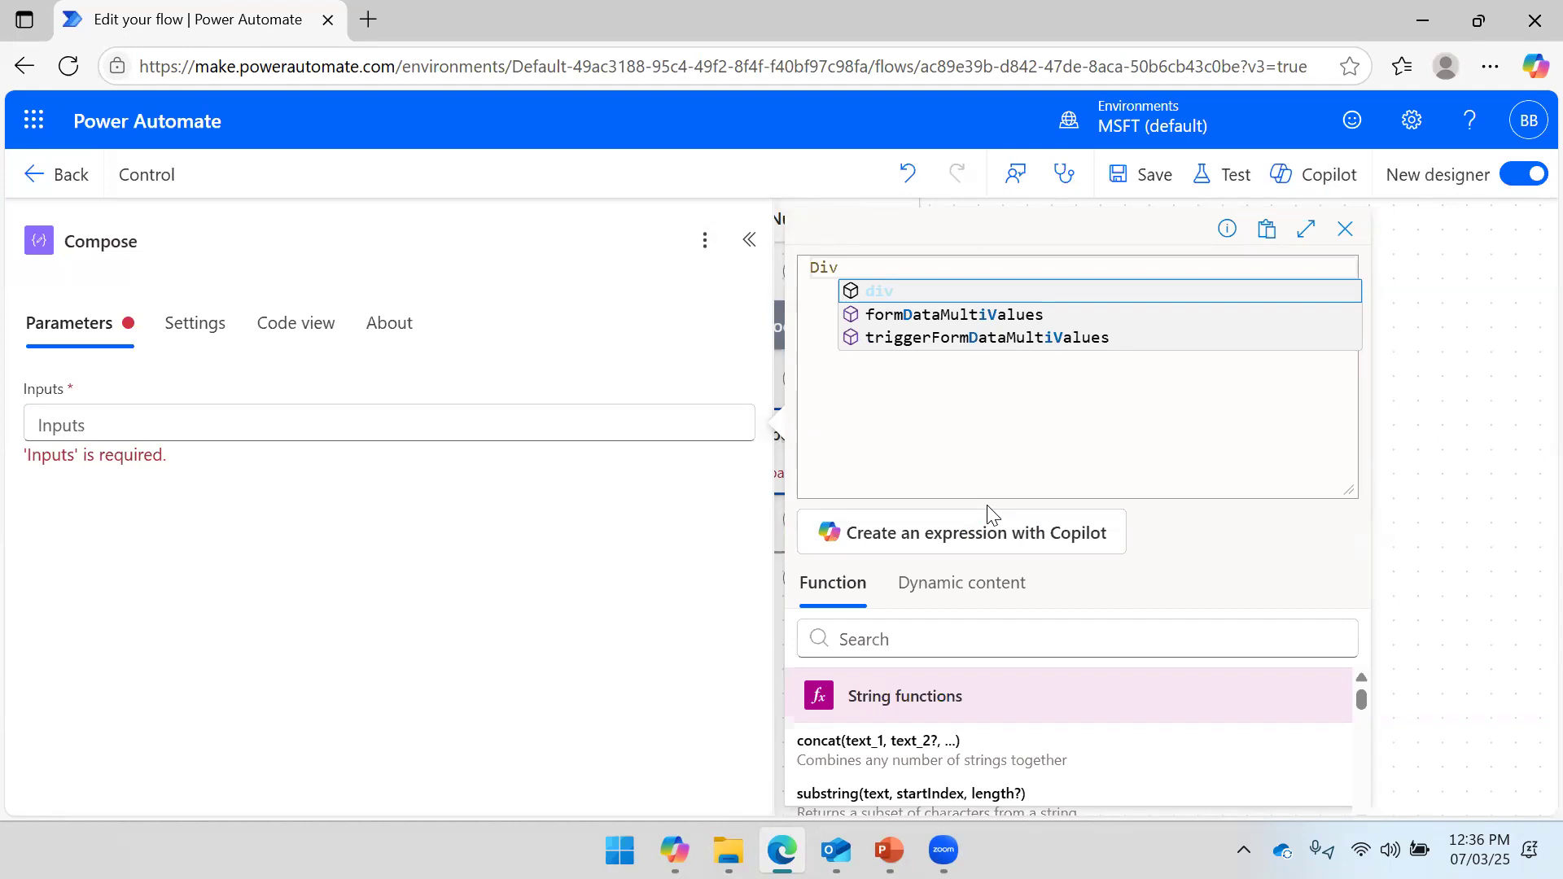
pyautogui.moveTo(892, 266); pyautogui.dragTo(792, 287)
pyautogui.press('BackSpace')
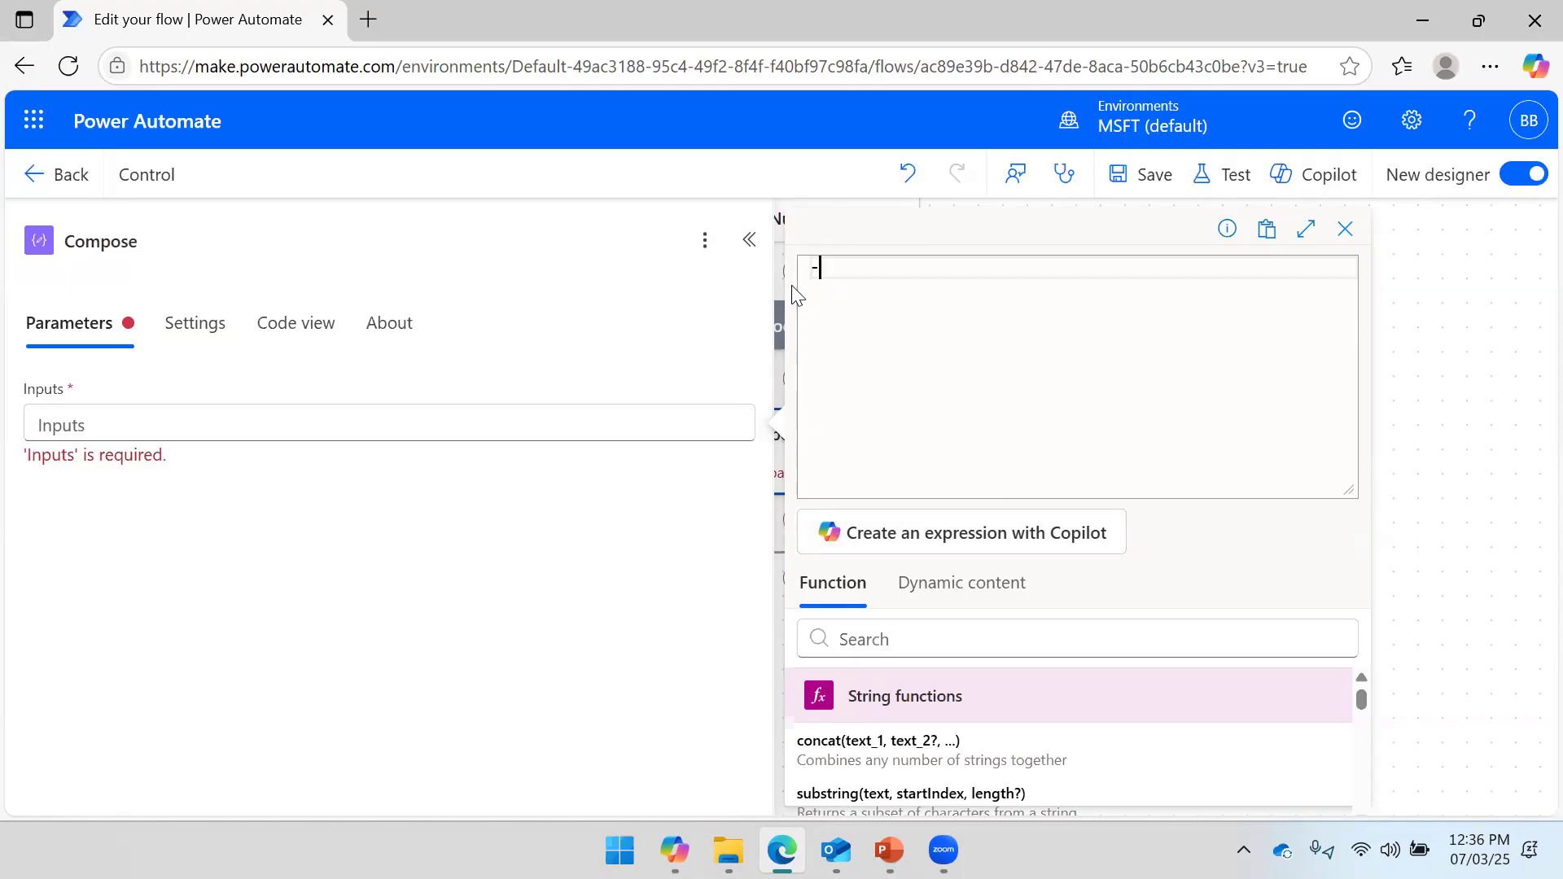
# Try to add the expression = items('For_Loop') * items('For_Loop') to the Compose inputs.
pyautogui.click(961, 583)
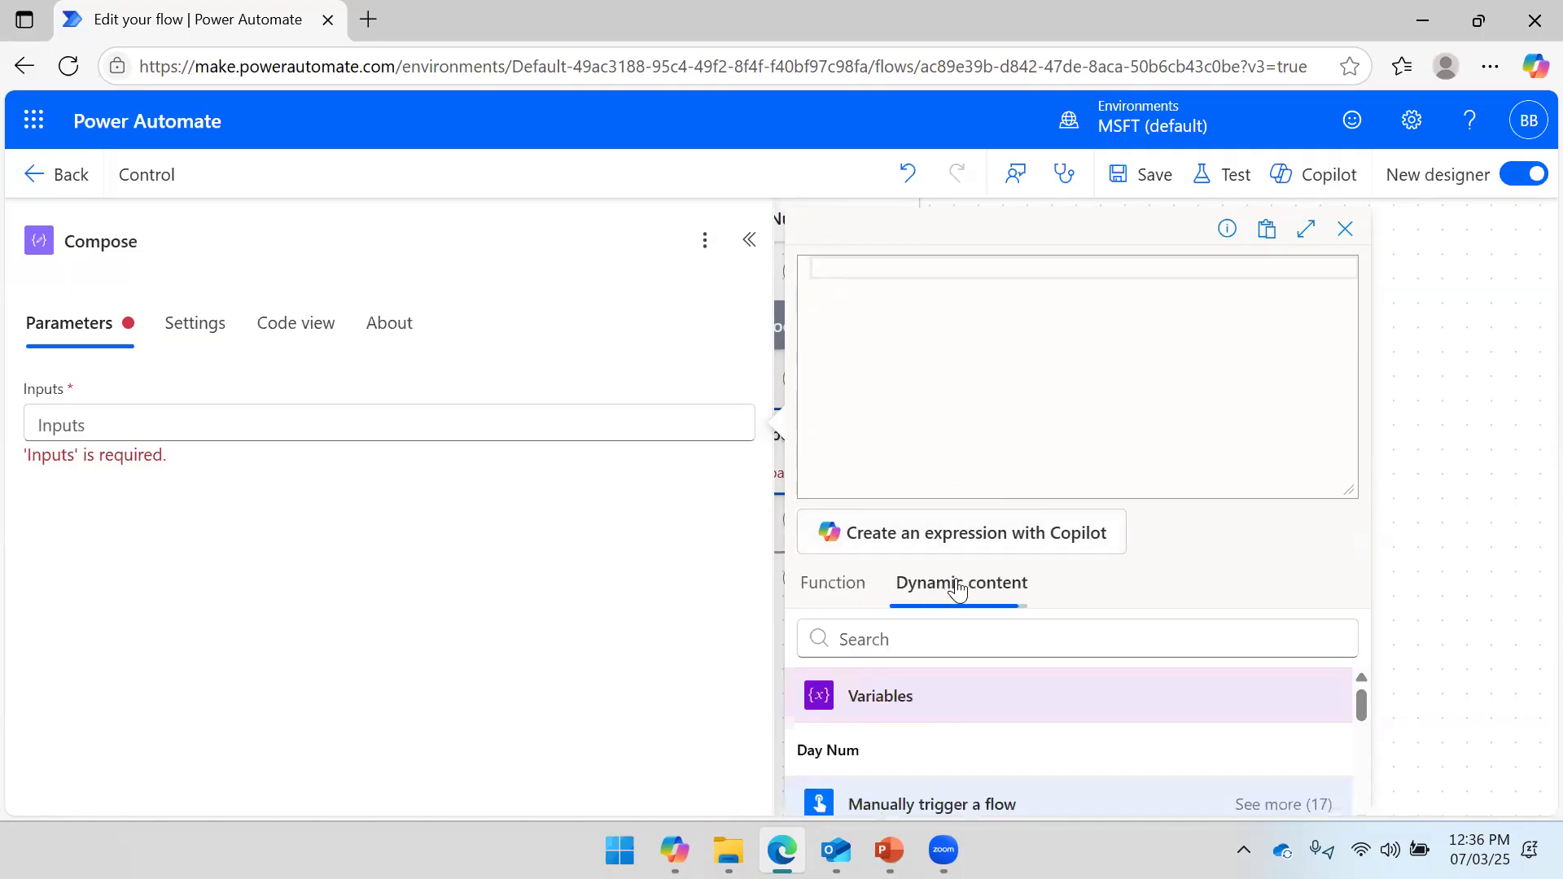
pyautogui.scroll(-3, 935, 701)
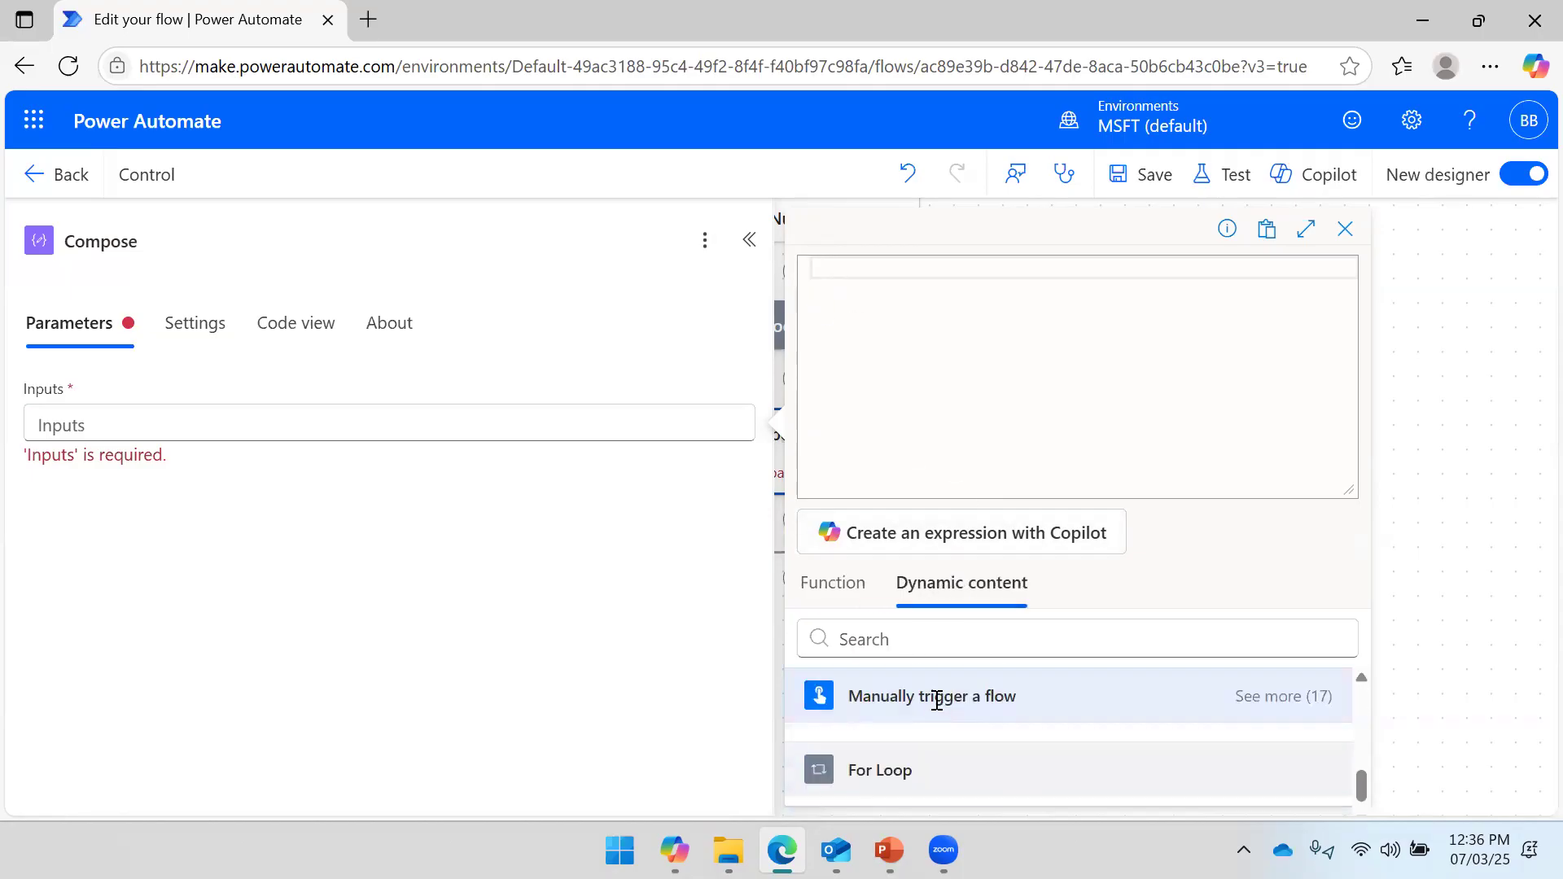
pyautogui.click(879, 804)
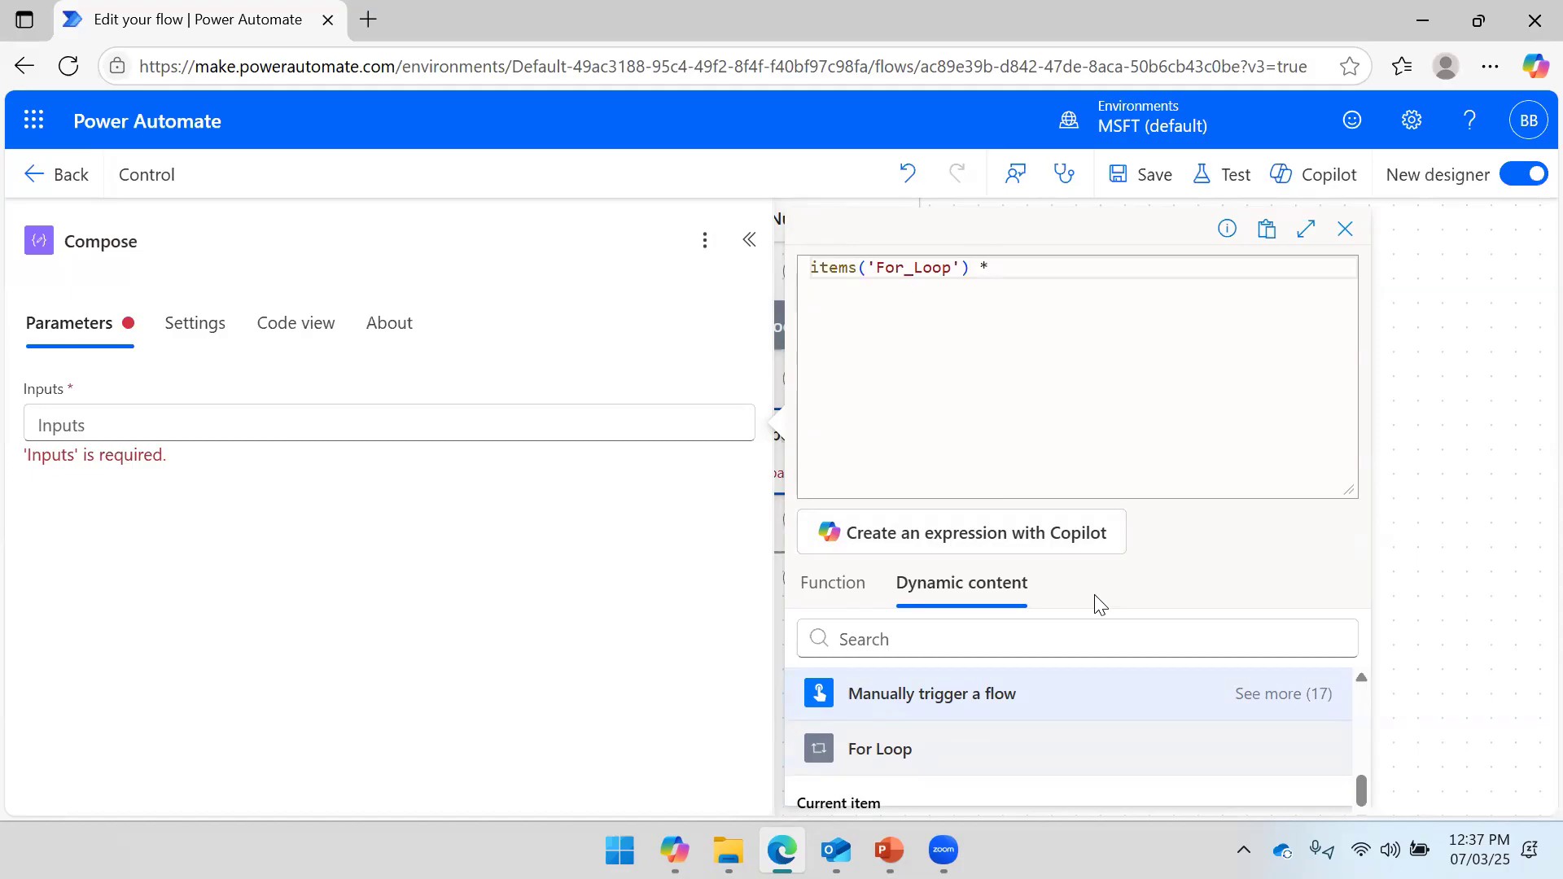
pyautogui.click(896, 805)
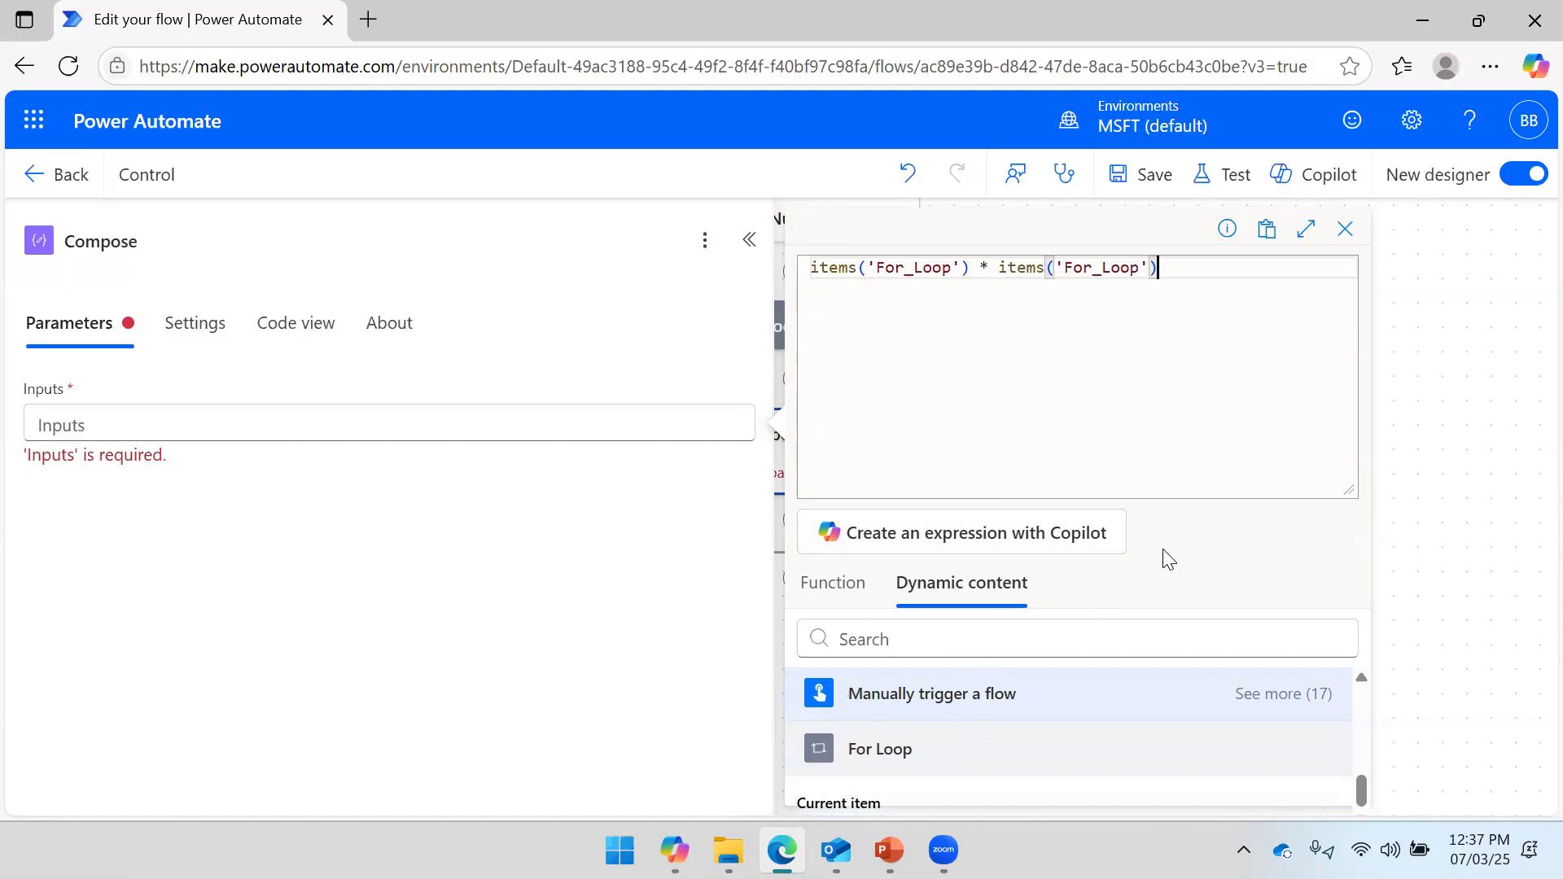
pyautogui.moveTo(1348, 490); pyautogui.dragTo(1301, 318)
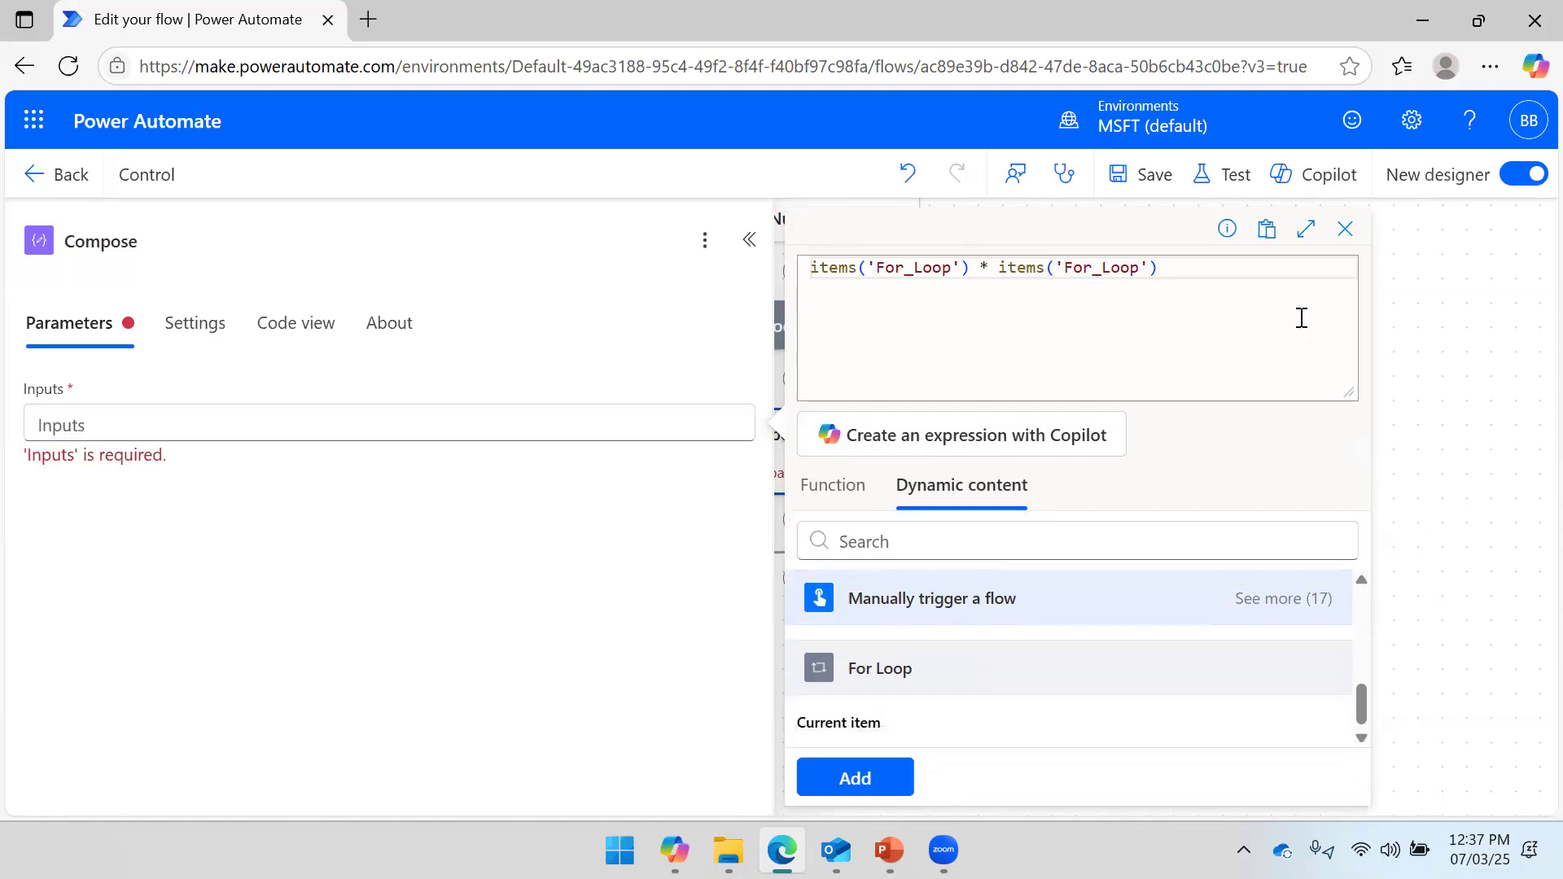
pyautogui.click(813, 269)
pyautogui.write('=')
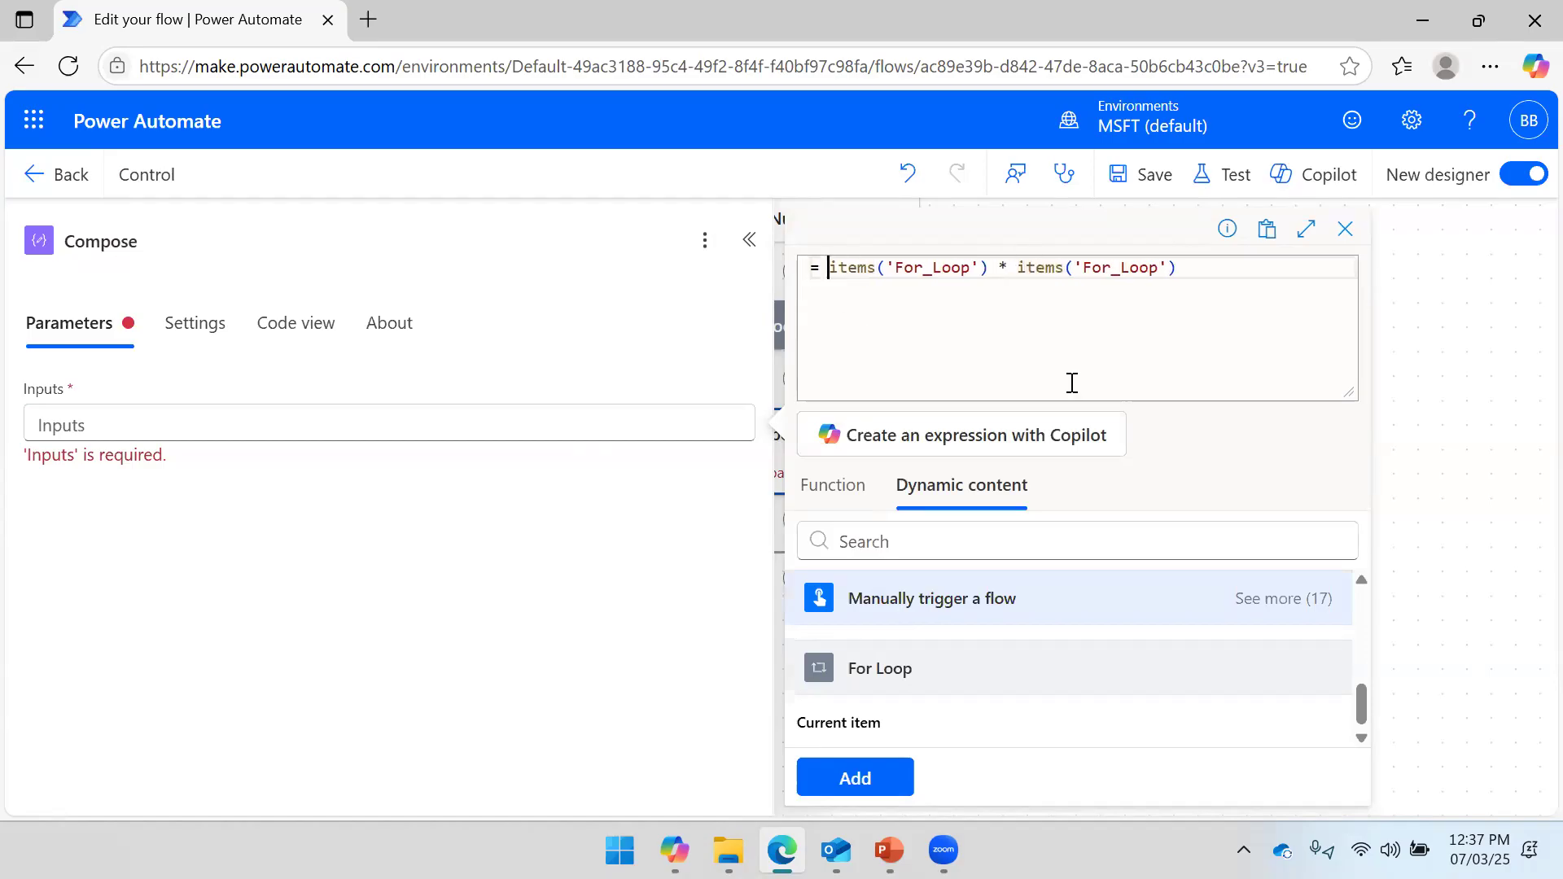
pyautogui.click(857, 778)
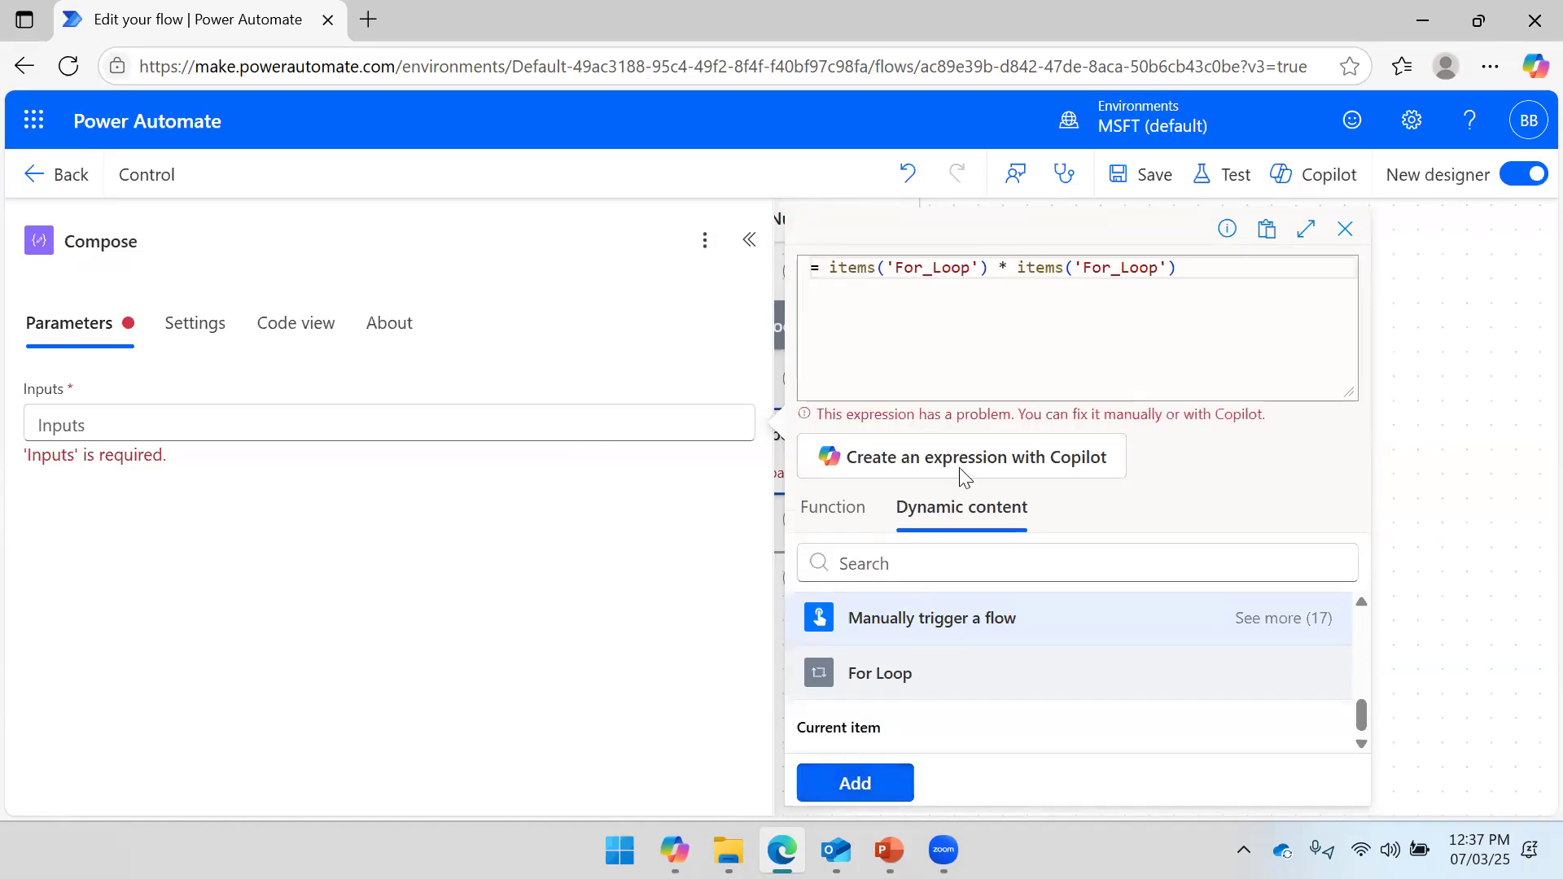
# Ask Copilot to fix the multiplication expression, clear the prompt text and close the expression editor.
pyautogui.click(1068, 456)
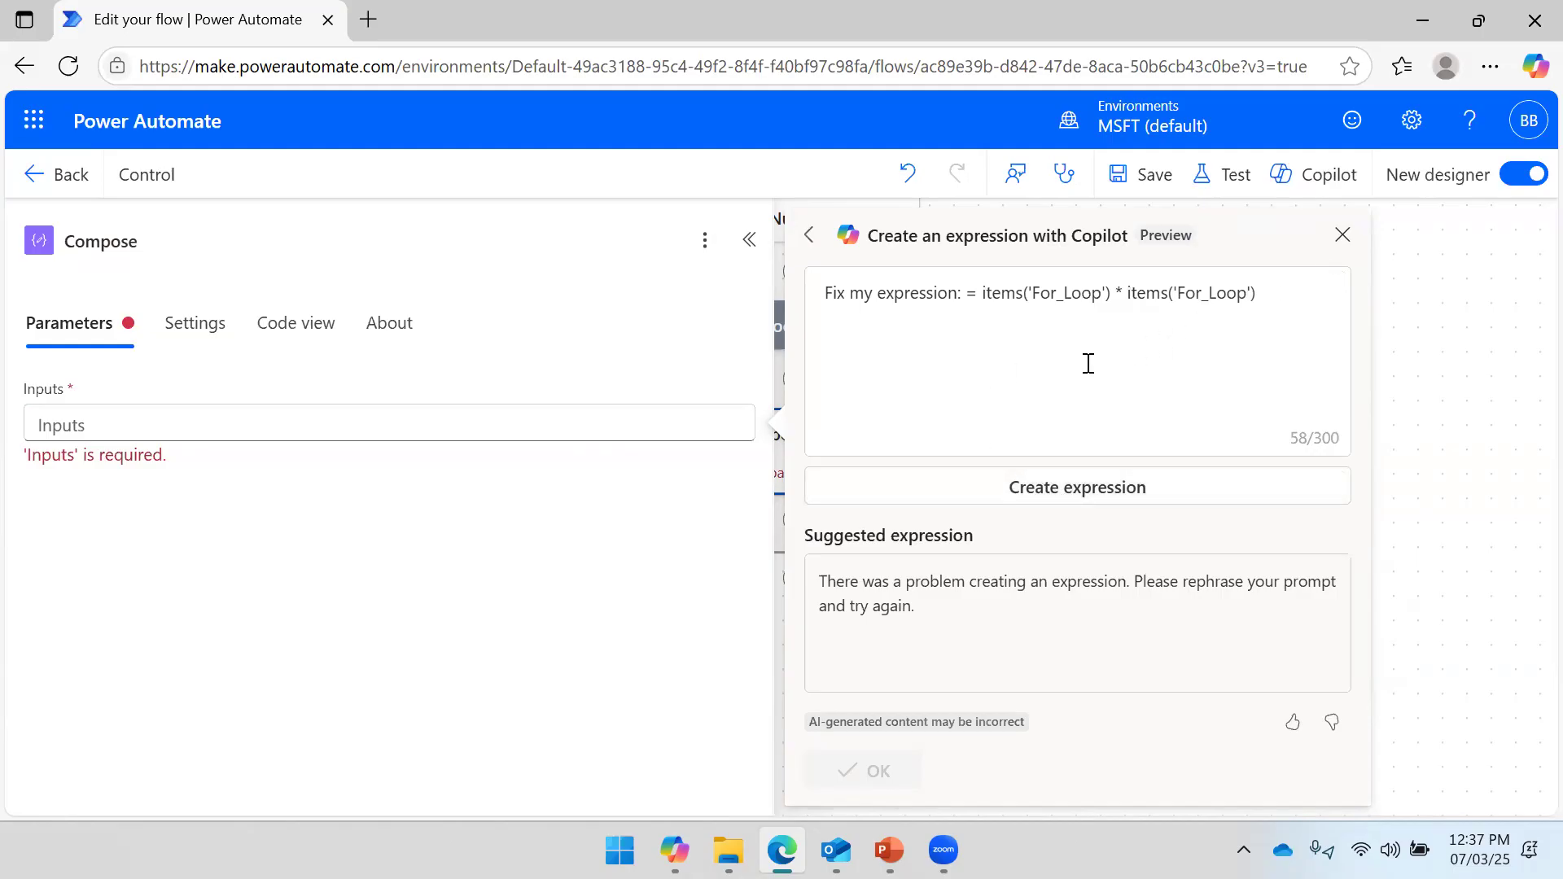
pyautogui.click(989, 293)
pyautogui.moveTo(982, 294); pyautogui.dragTo(735, 308)
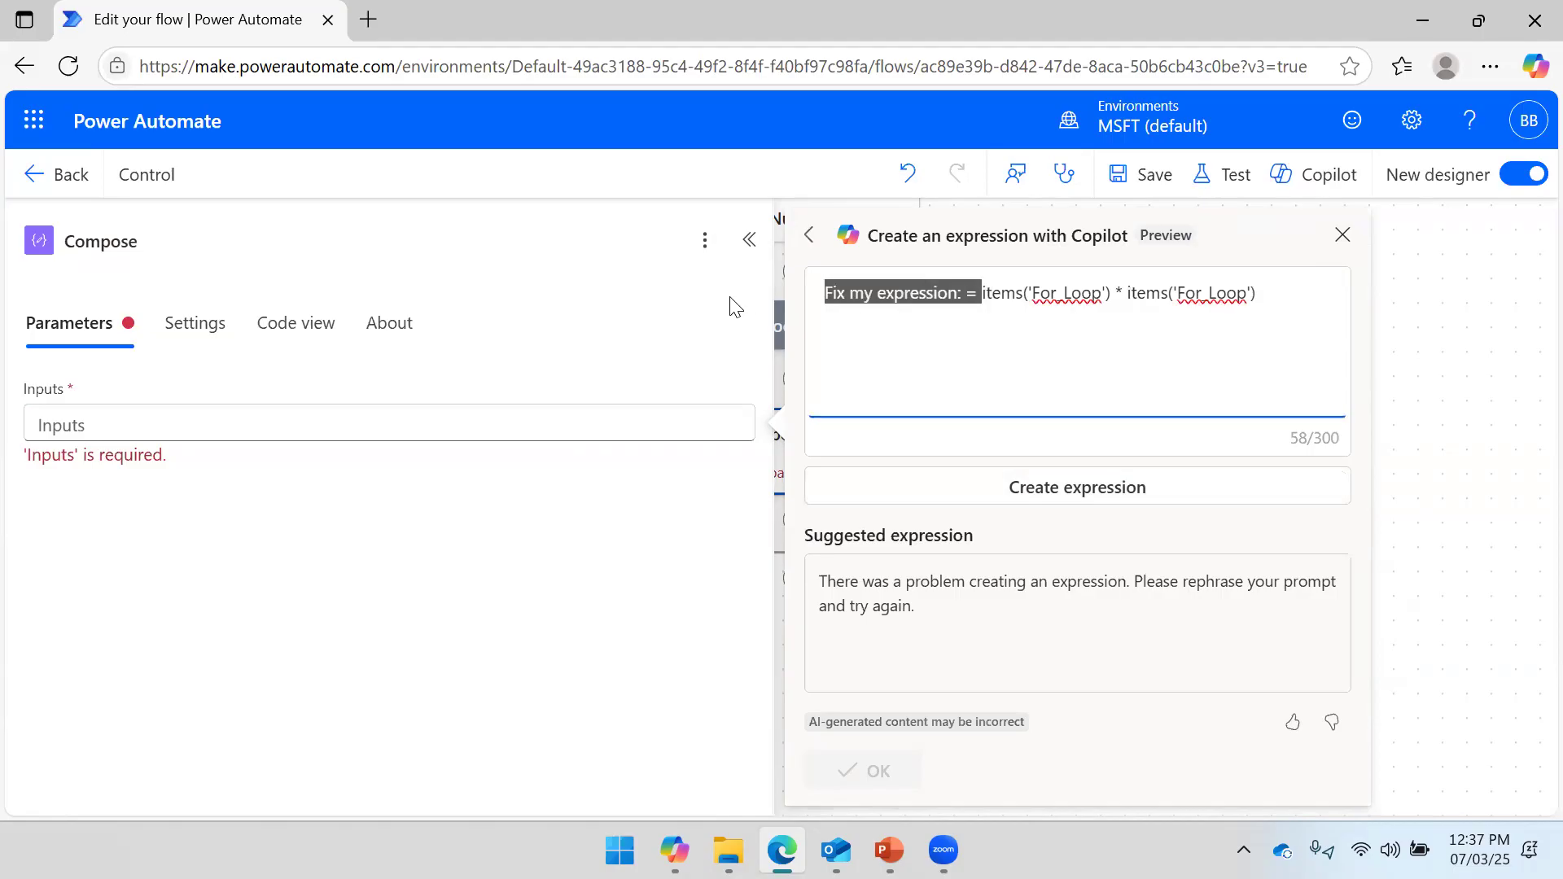
pyautogui.press('BackSpace')
pyautogui.click(955, 333)
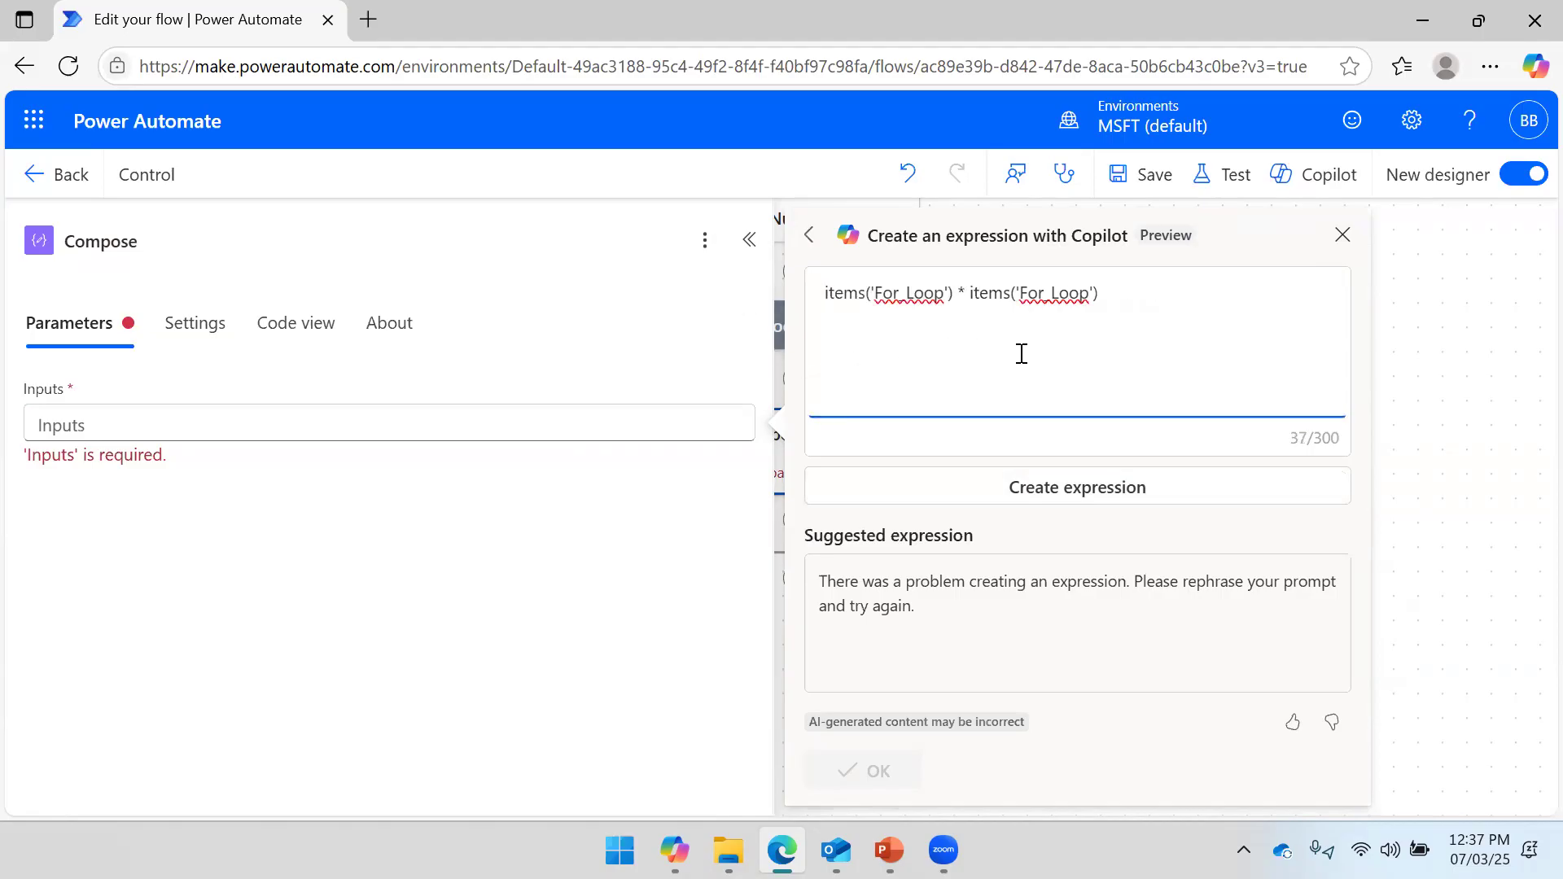
pyautogui.moveTo(1162, 301); pyautogui.dragTo(757, 277)
pyautogui.press('BackSpace')
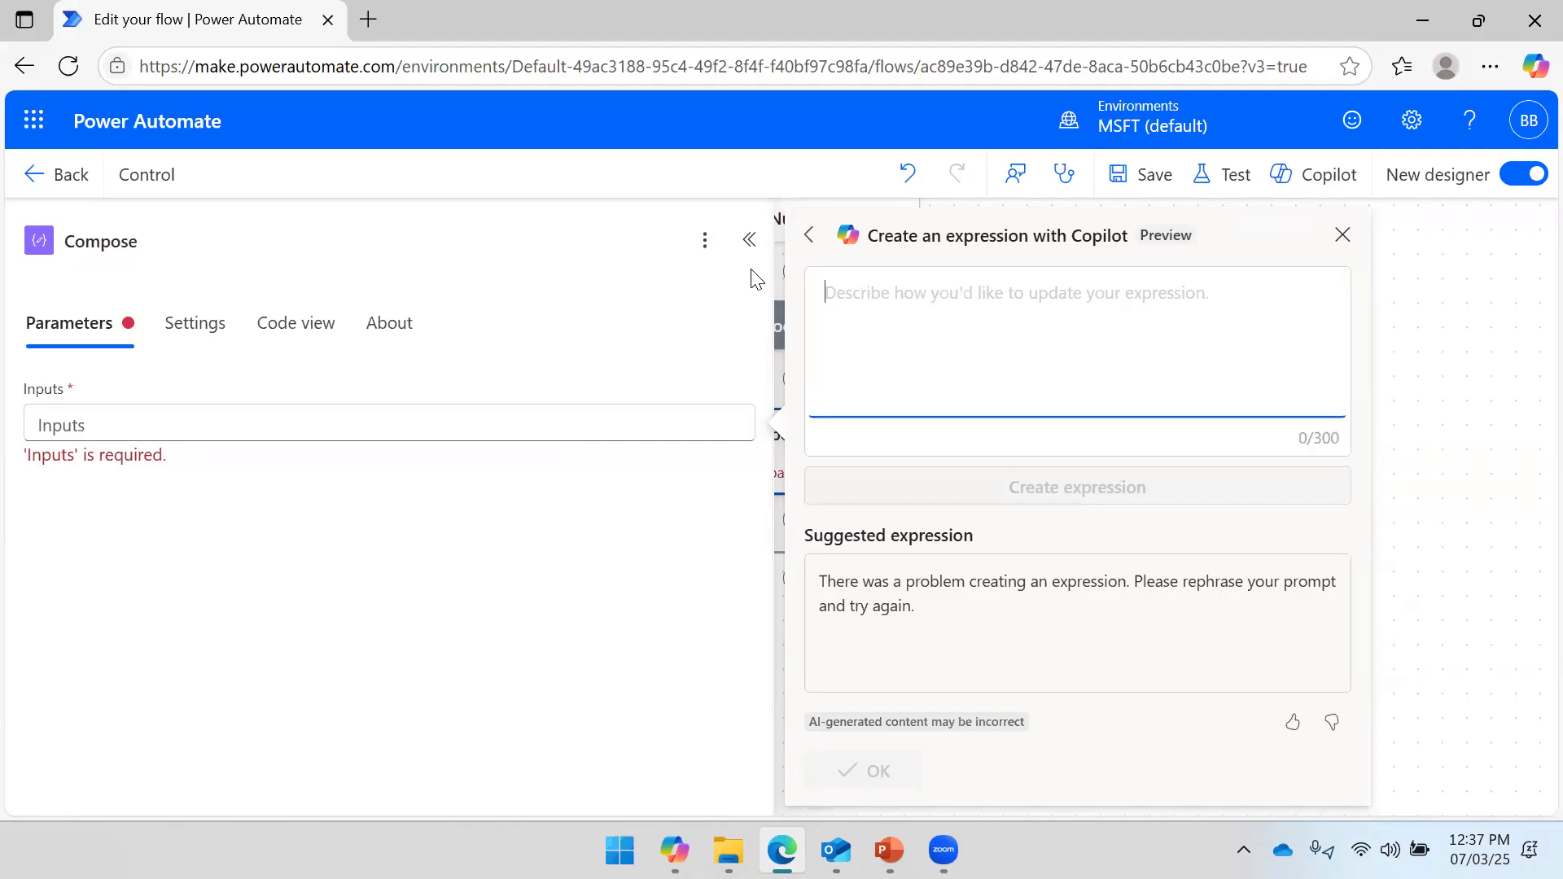
pyautogui.click(1343, 235)
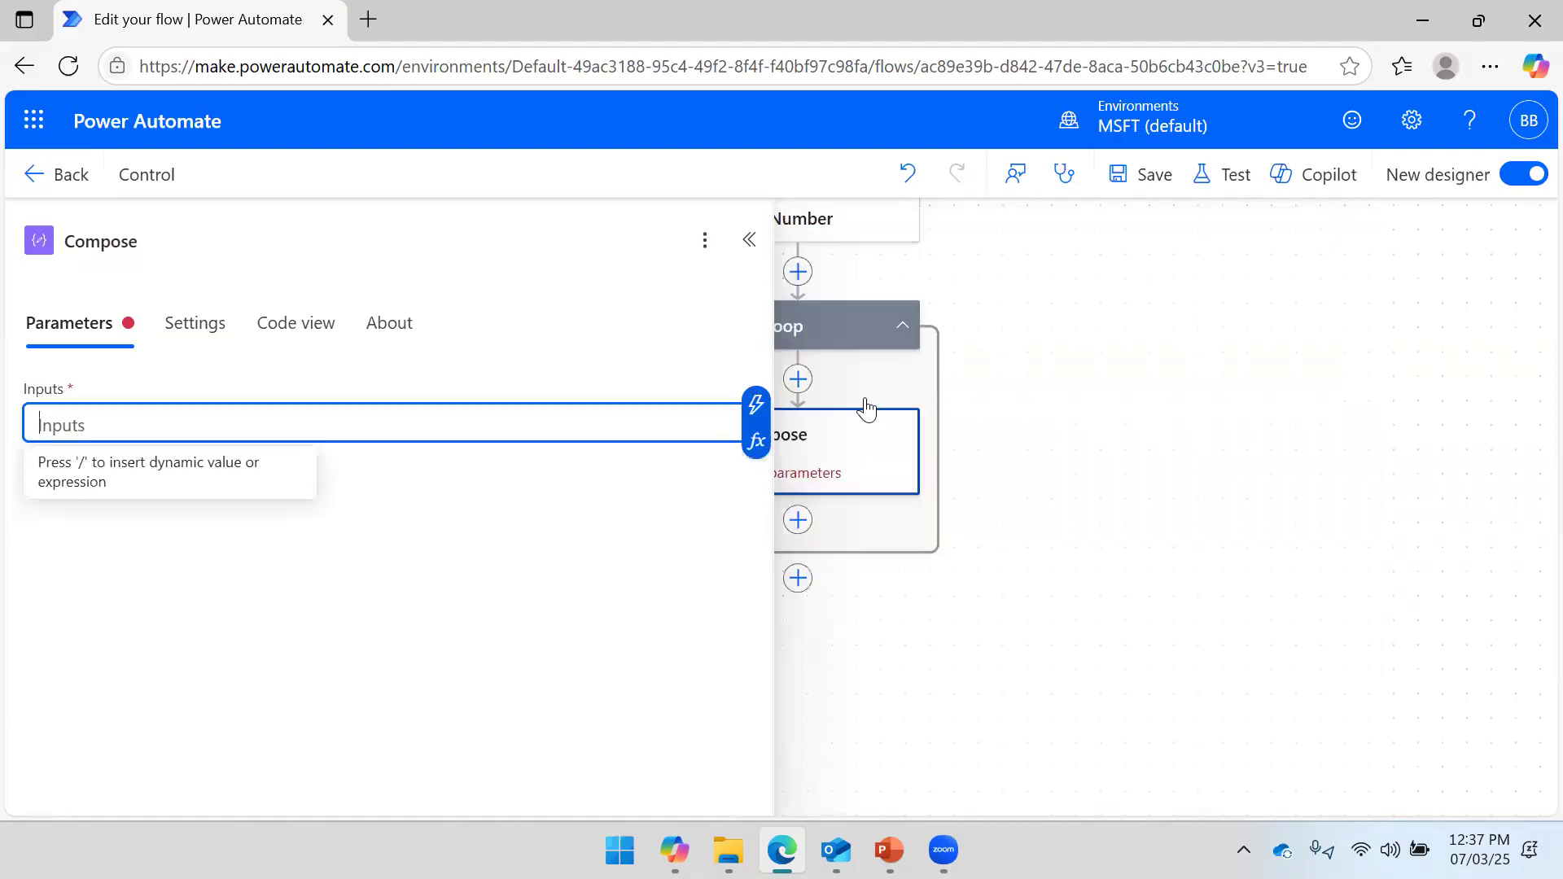
# Set the Compose inputs to the expression items('For_Loop') * items('For_Loop') and try to save the flow.
pyautogui.click(757, 440)
pyautogui.click(955, 580)
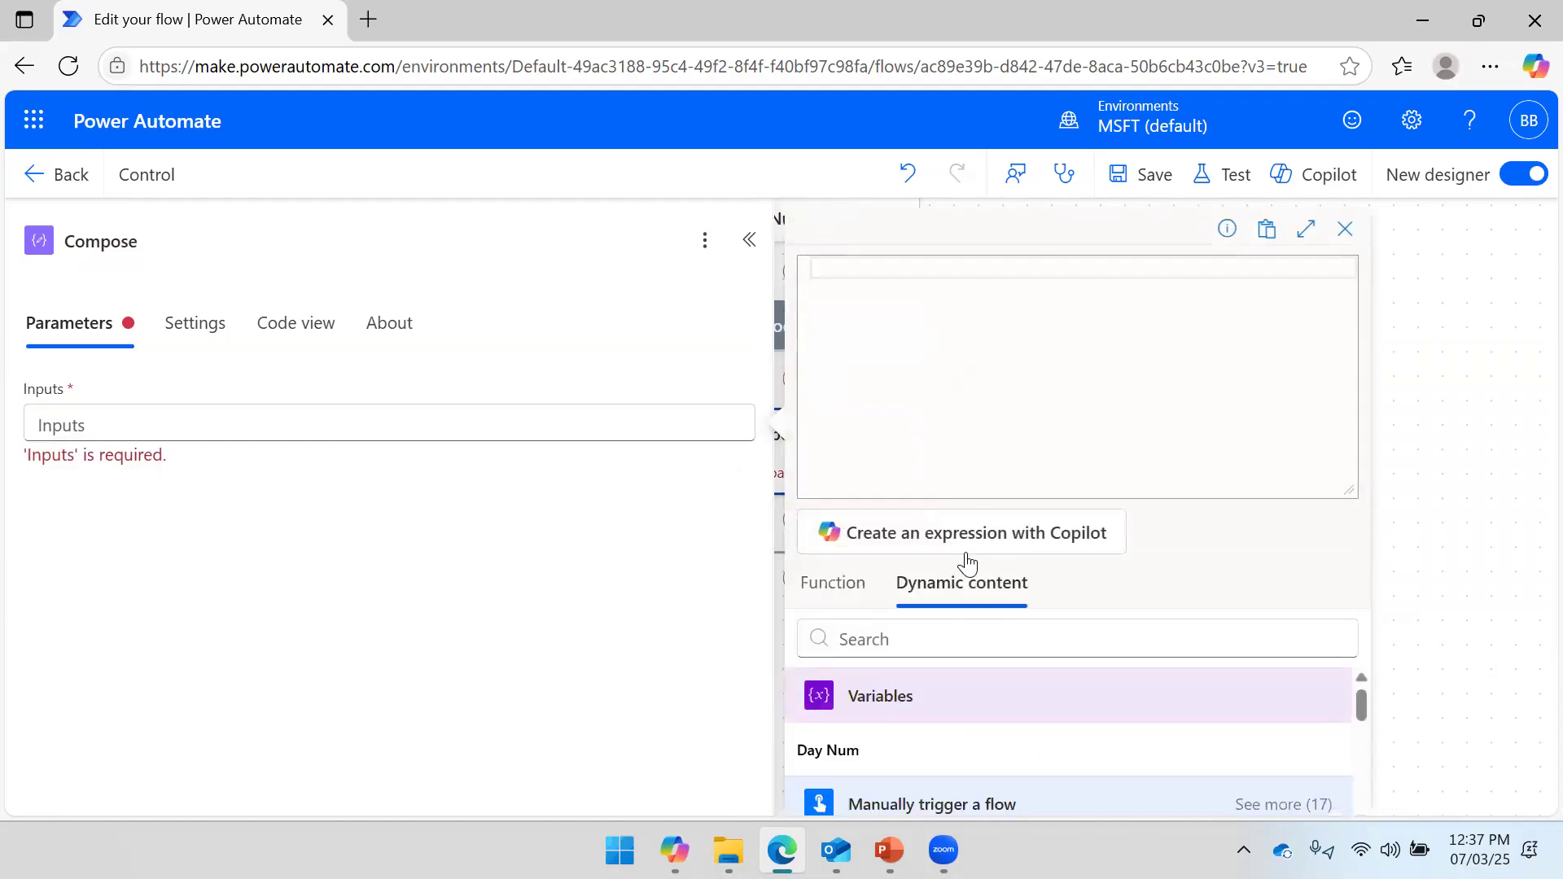
pyautogui.scroll(-3, 870, 671)
pyautogui.scroll(-3, 904, 794)
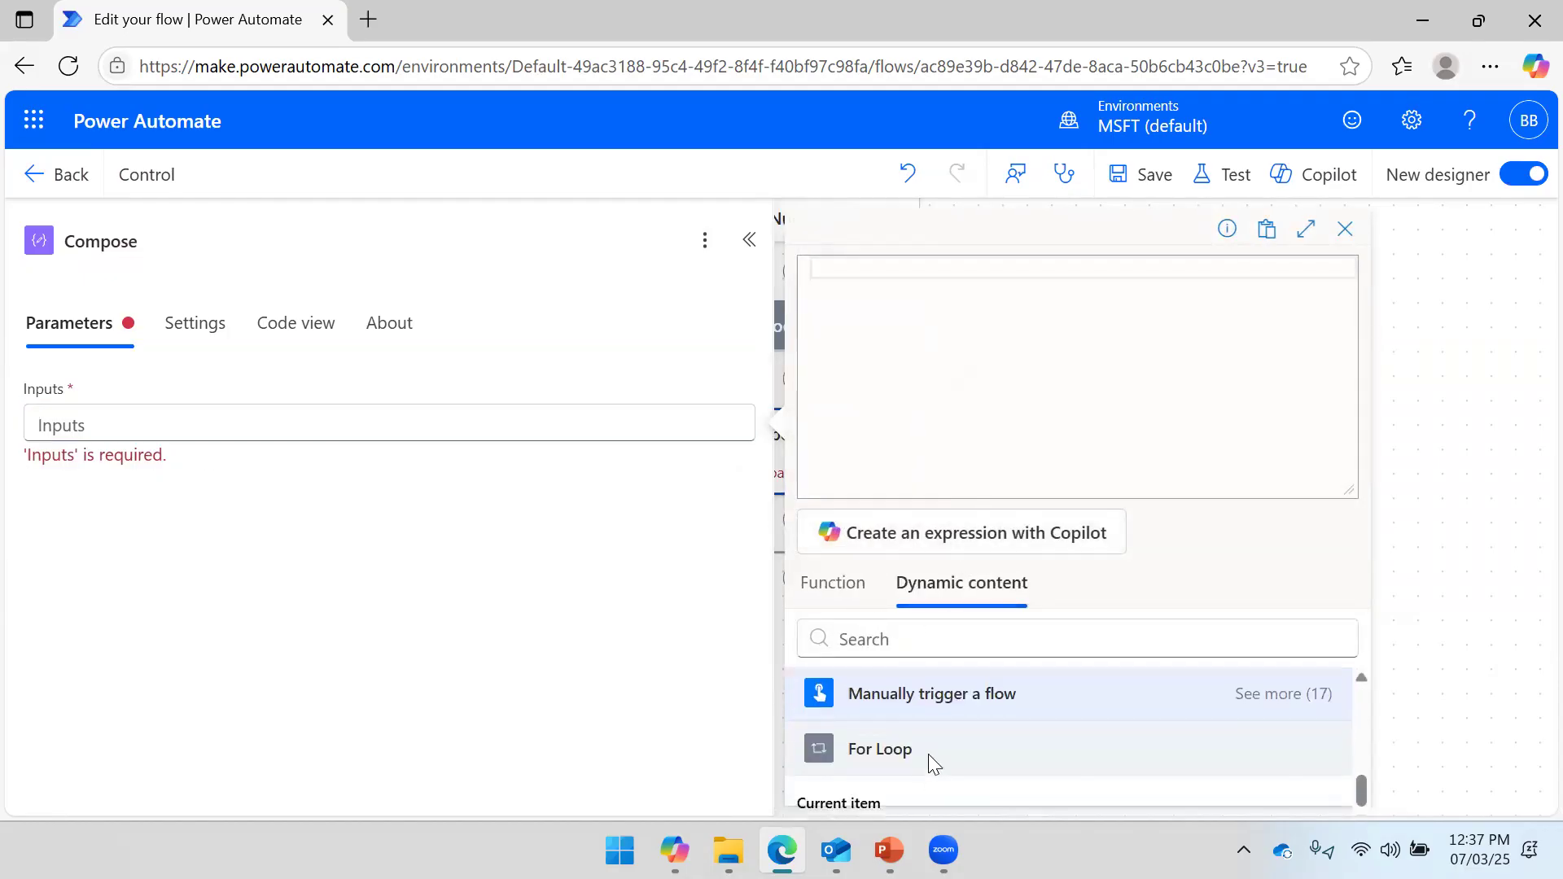
pyautogui.click(911, 800)
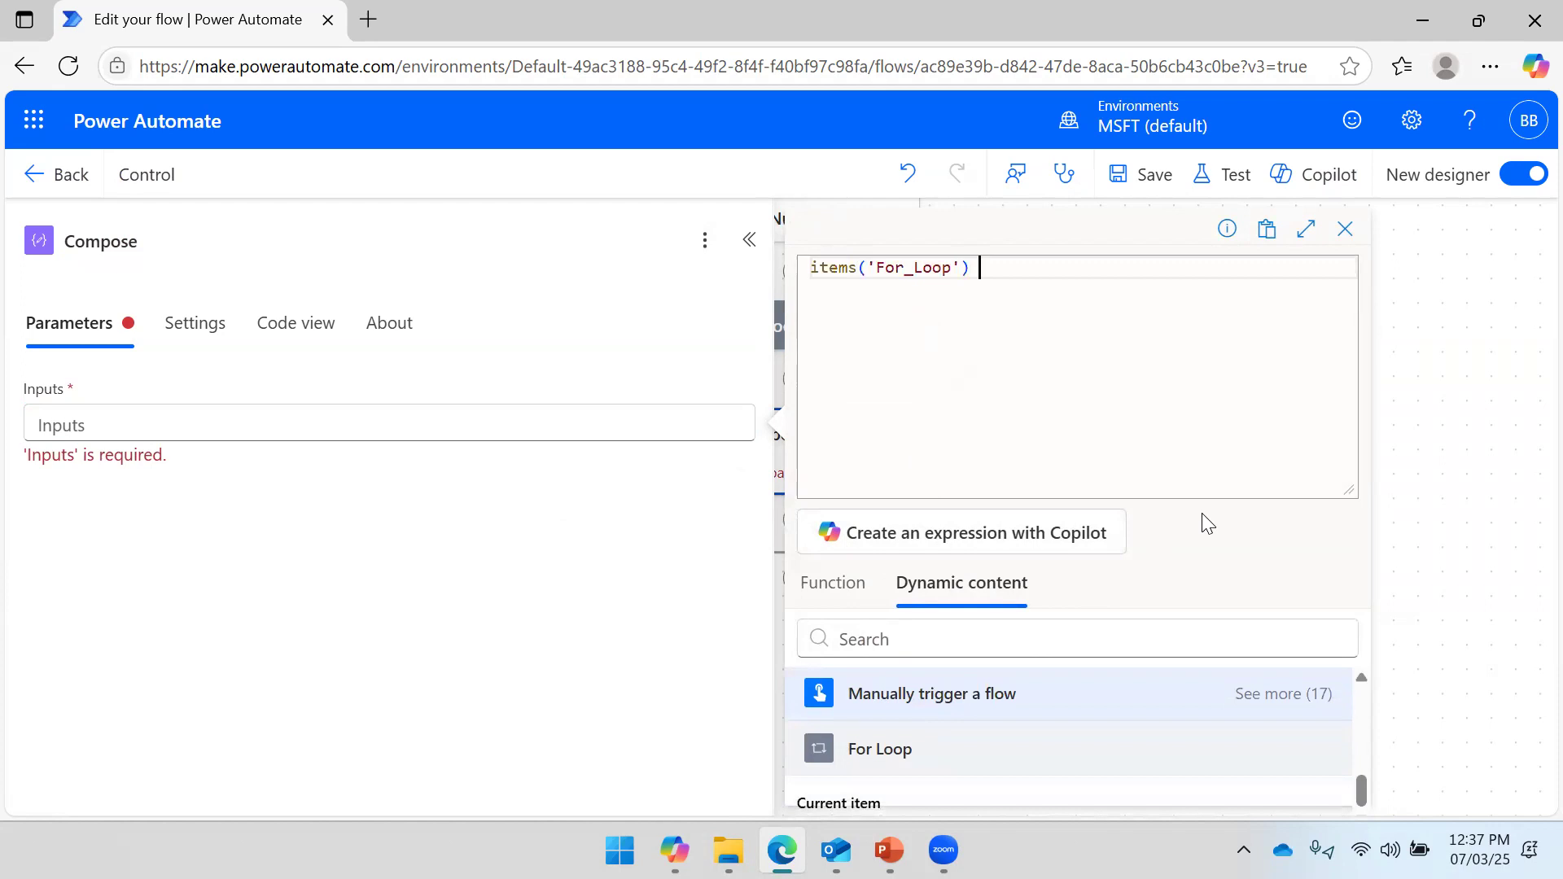
pyautogui.write('*')
pyautogui.click(883, 800)
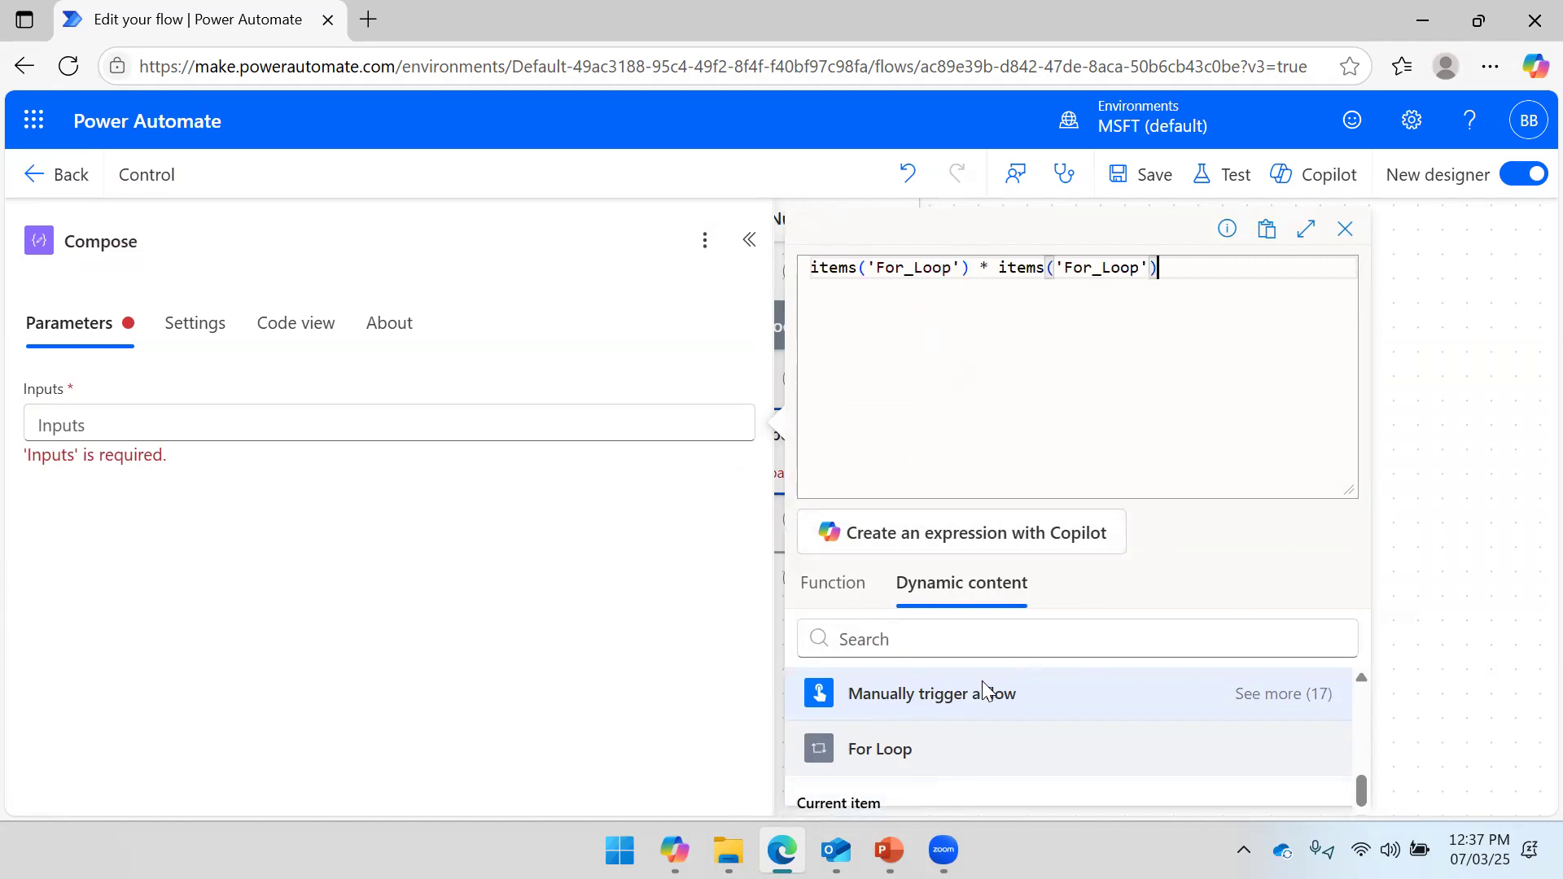
pyautogui.moveTo(1350, 488); pyautogui.dragTo(1345, 242)
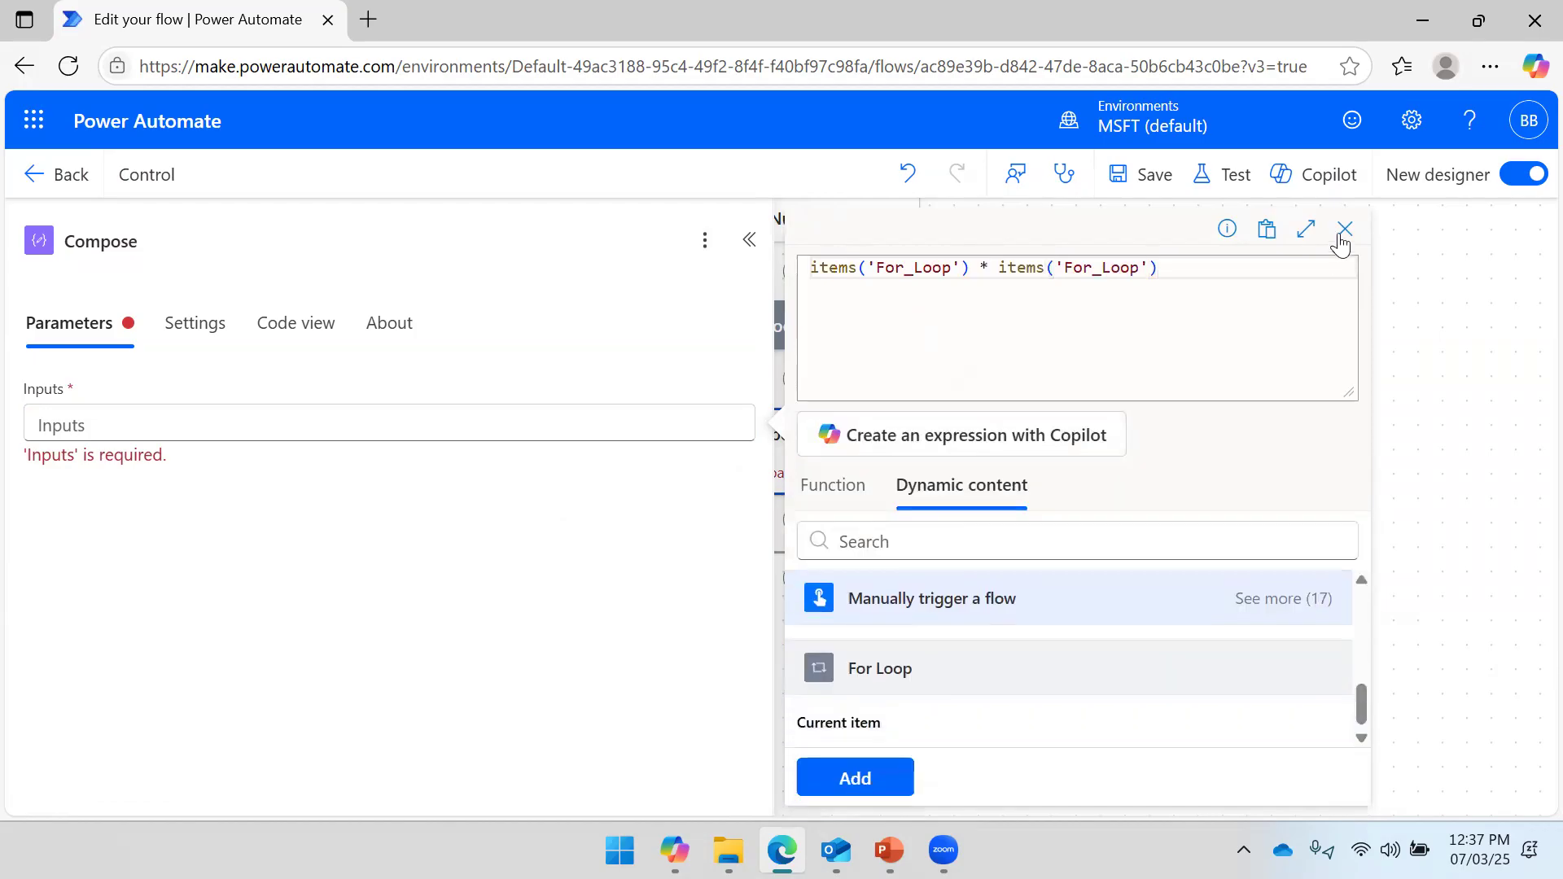
pyautogui.click(841, 785)
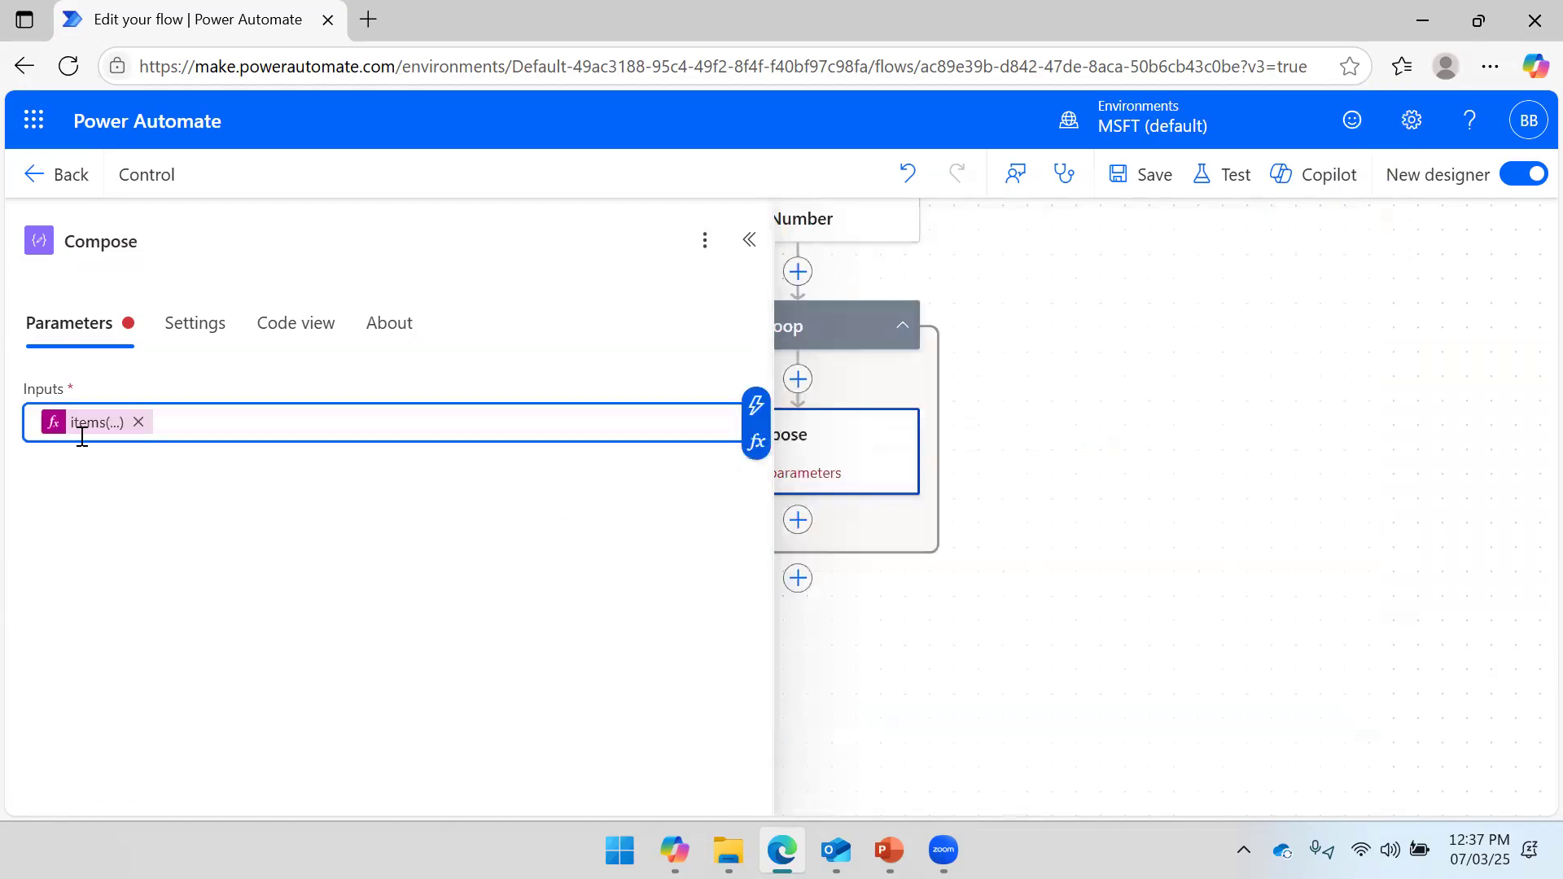
pyautogui.click(1132, 178)
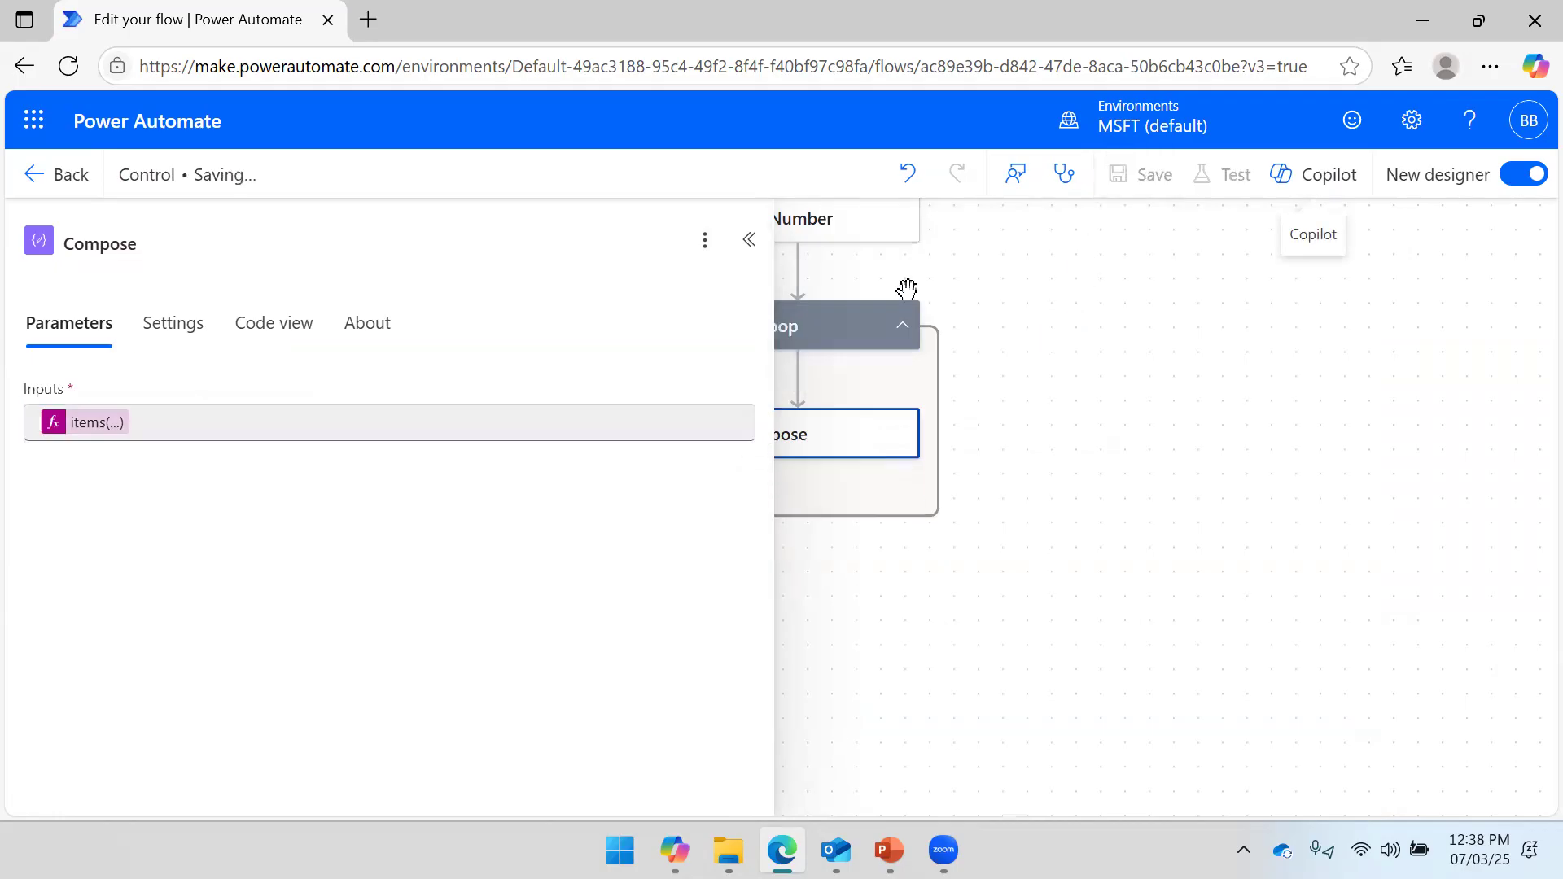
pyautogui.click(747, 241)
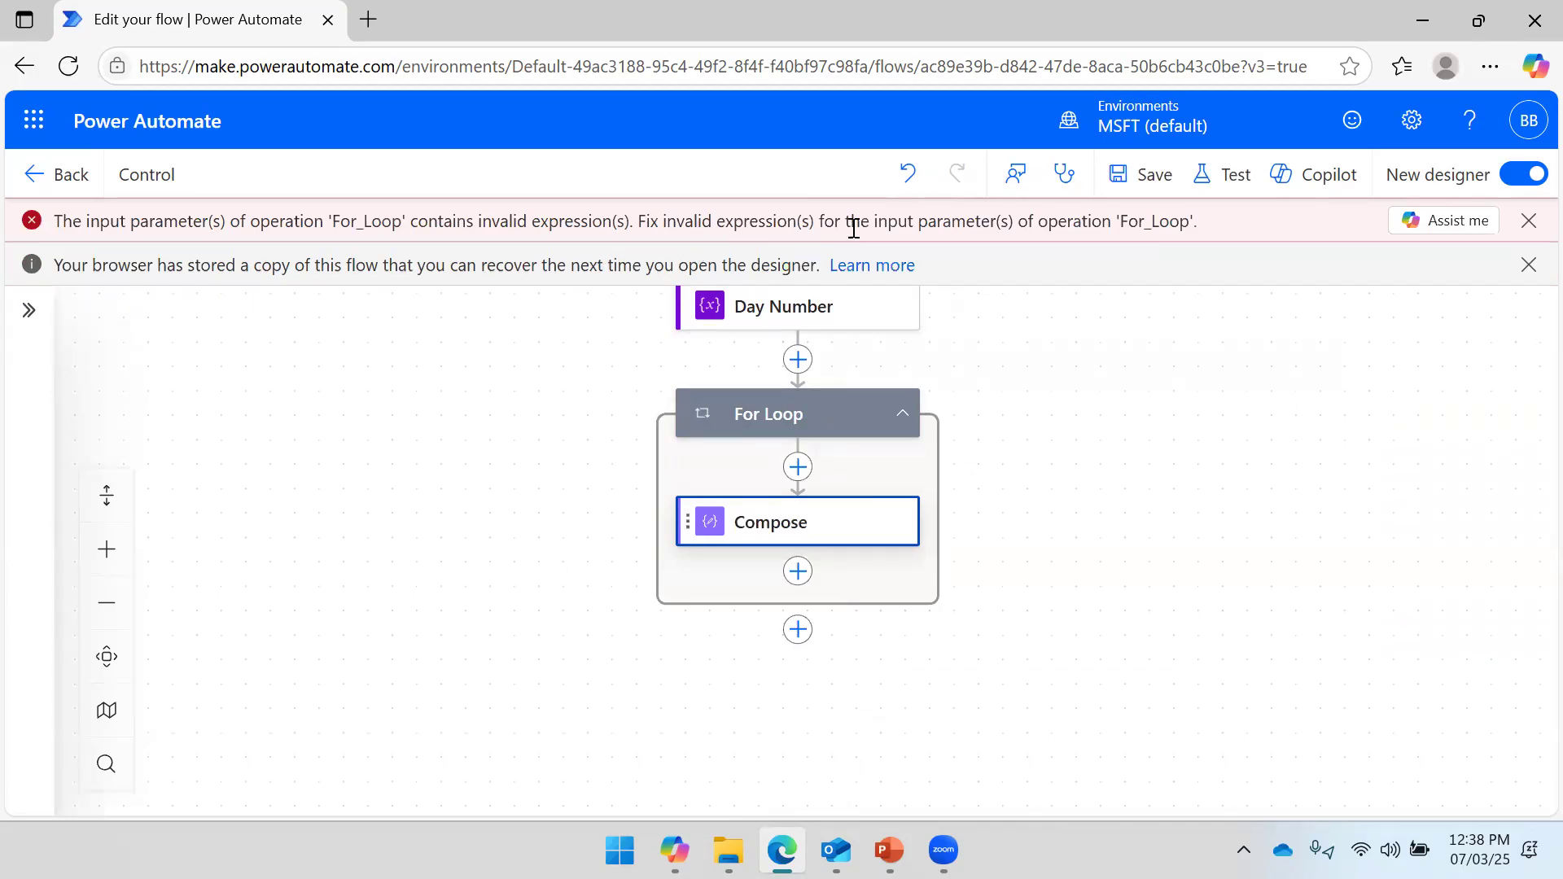
# Check the For Loop's input, remove the multiplication expression from the Compose inputs and start a new expression.
pyautogui.click(811, 418)
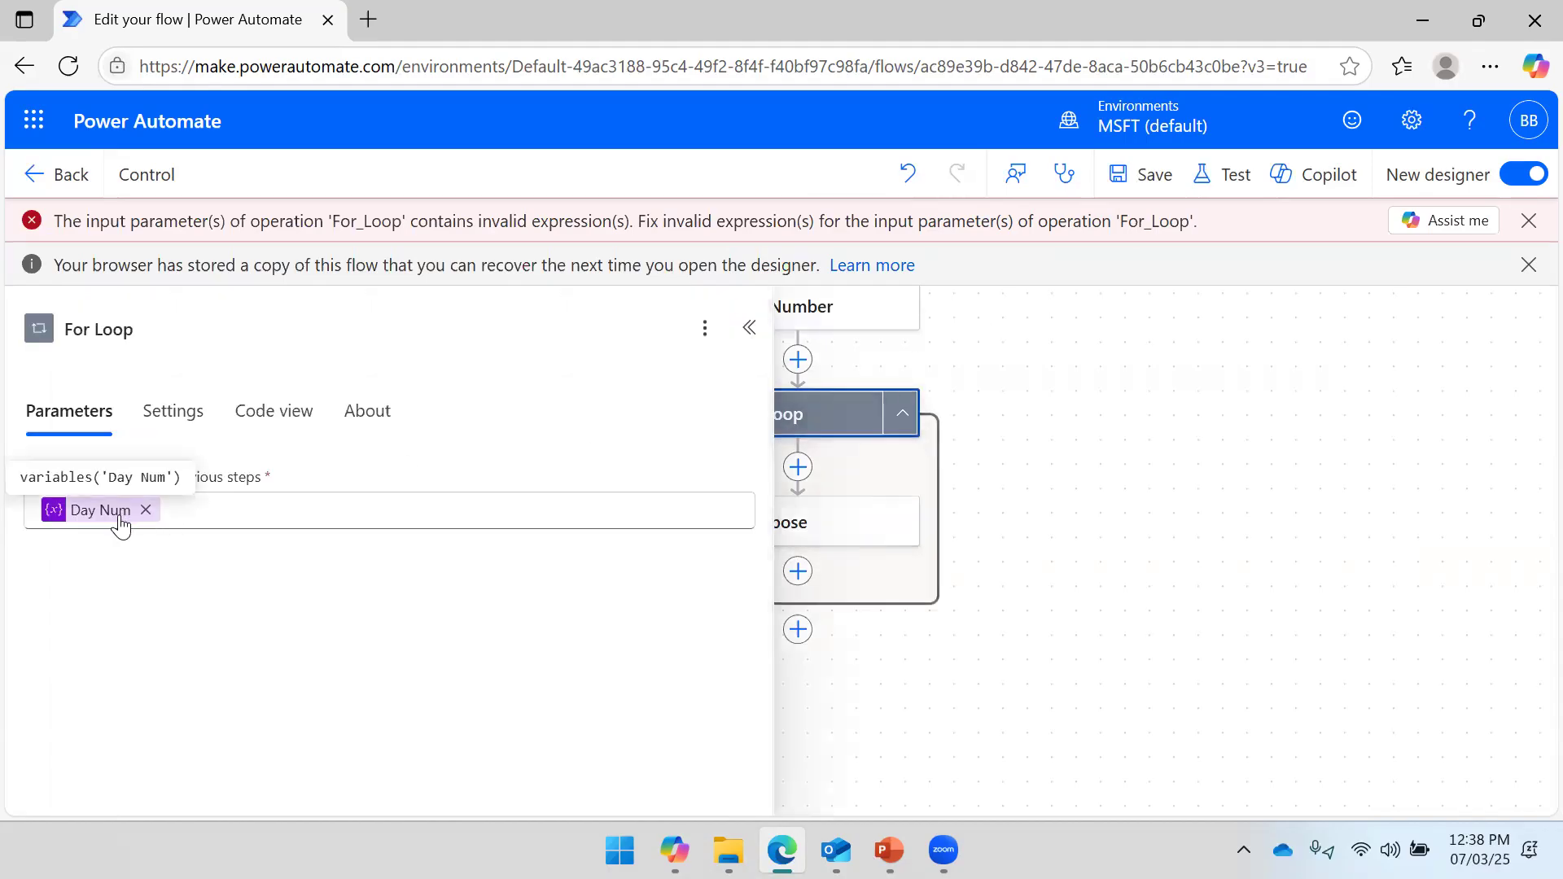
pyautogui.click(1170, 386)
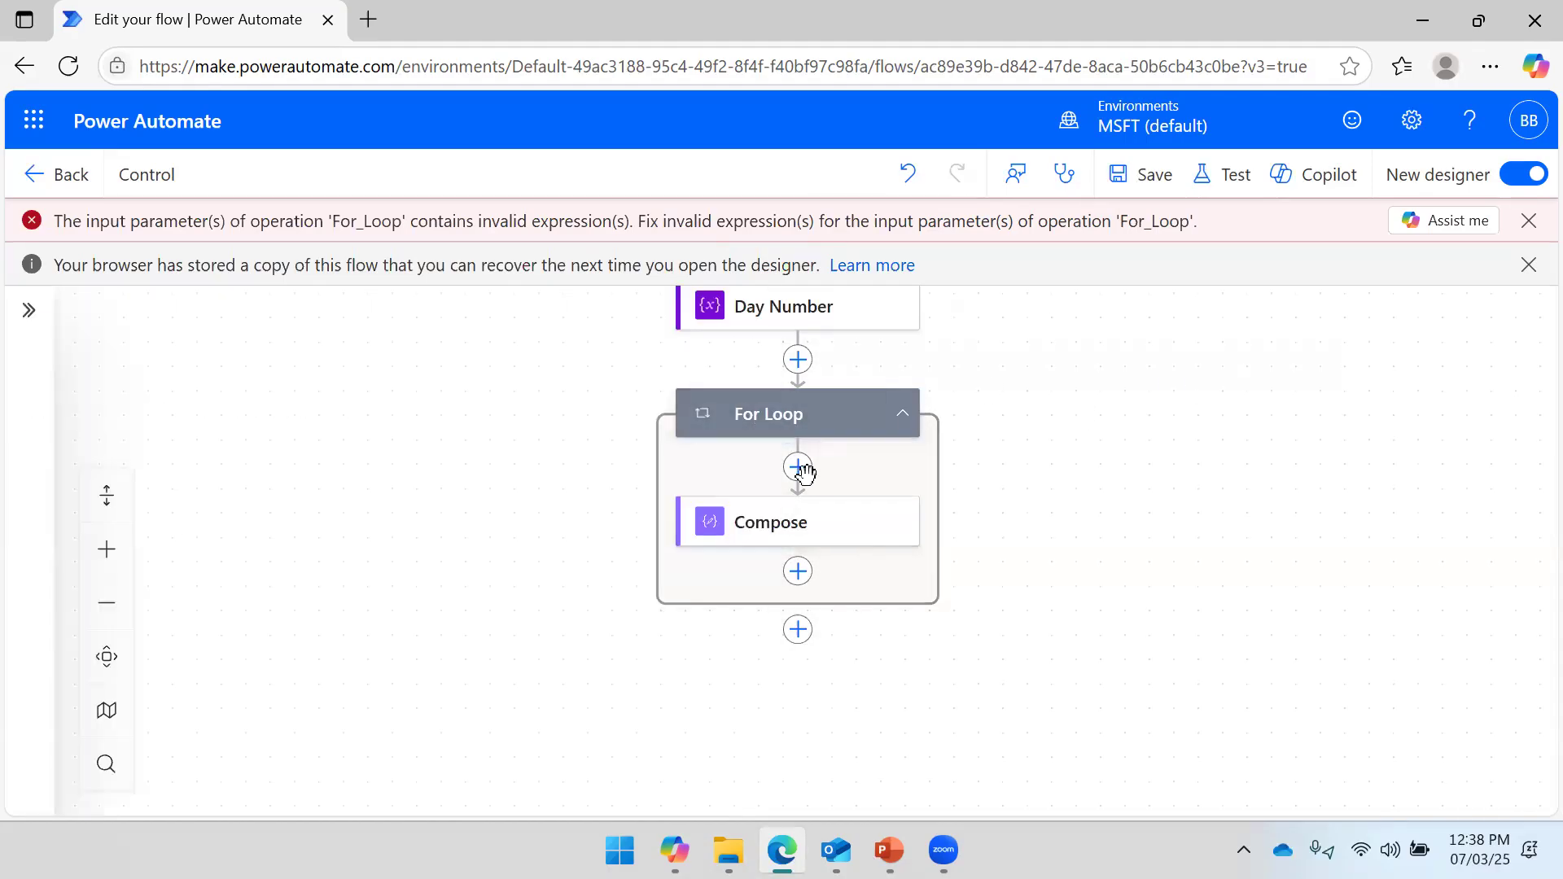
pyautogui.click(792, 526)
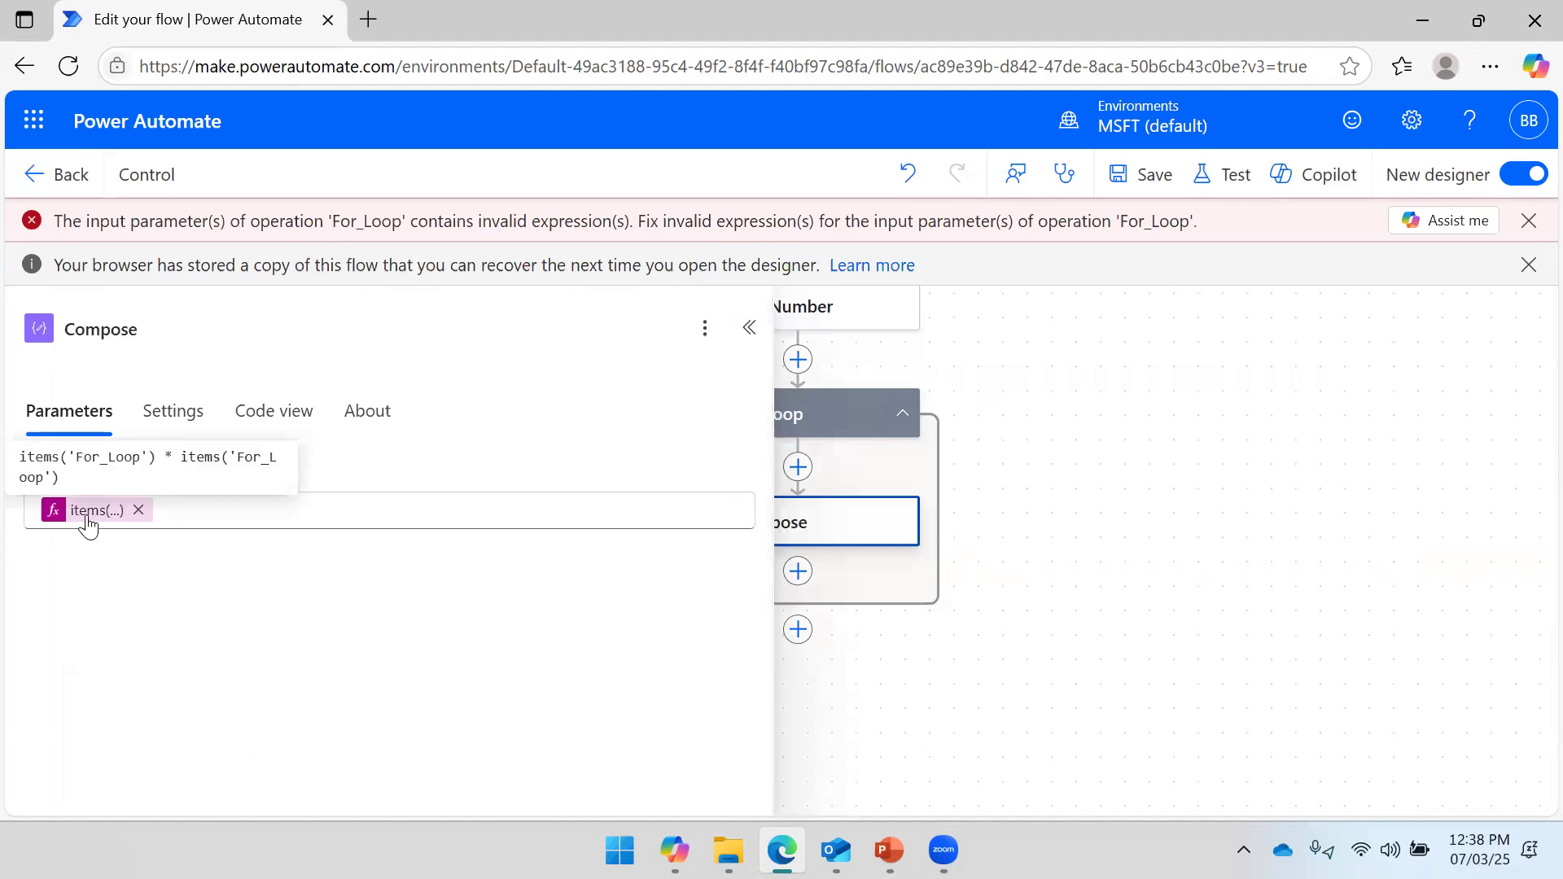
pyautogui.click(139, 510)
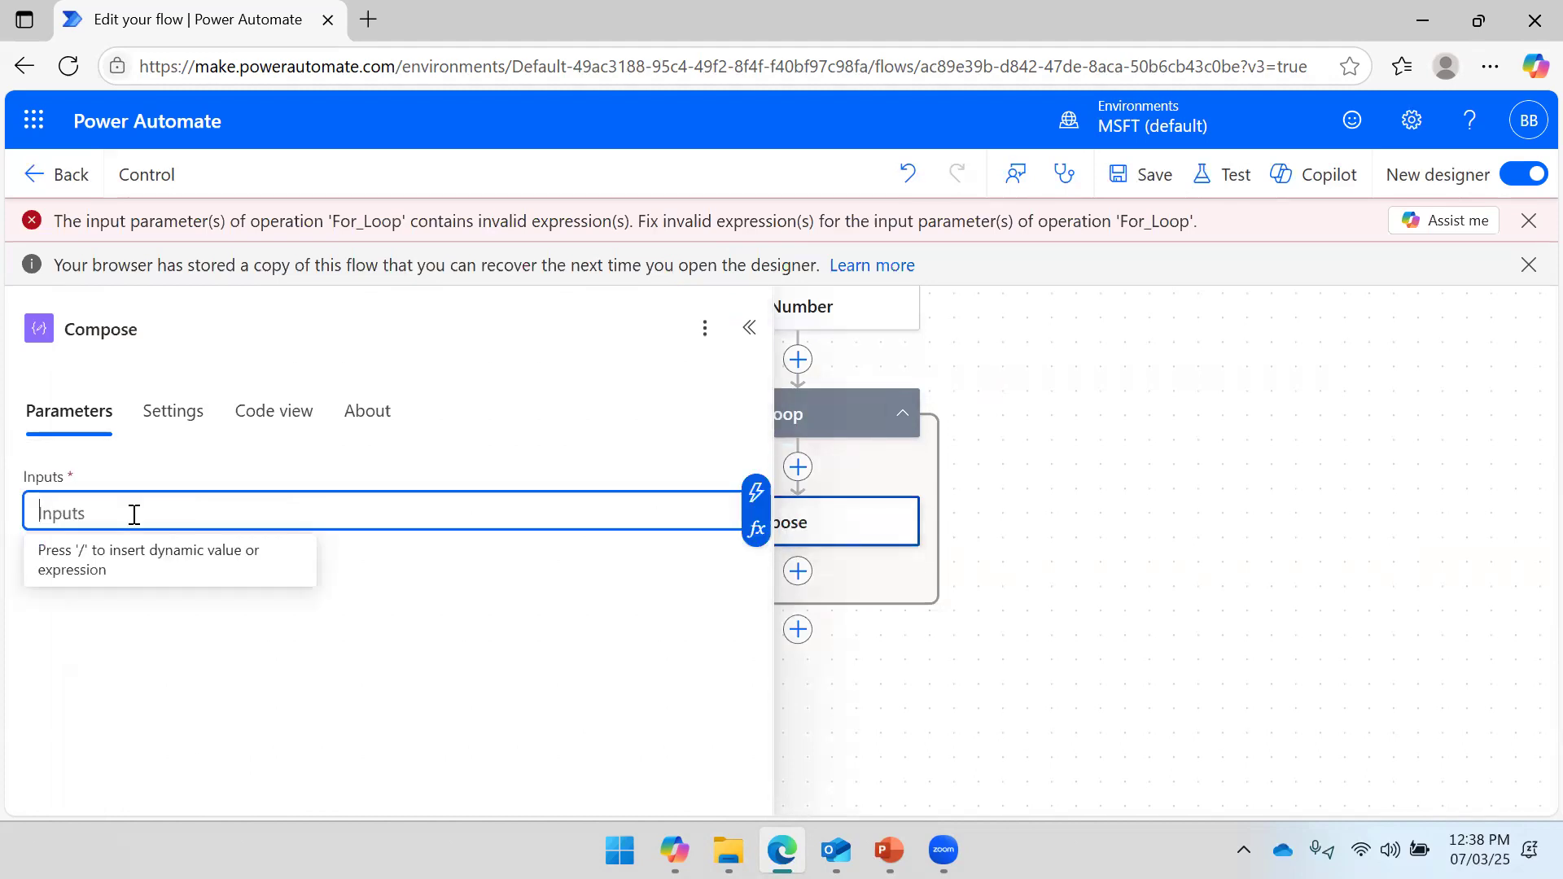
pyautogui.click(756, 528)
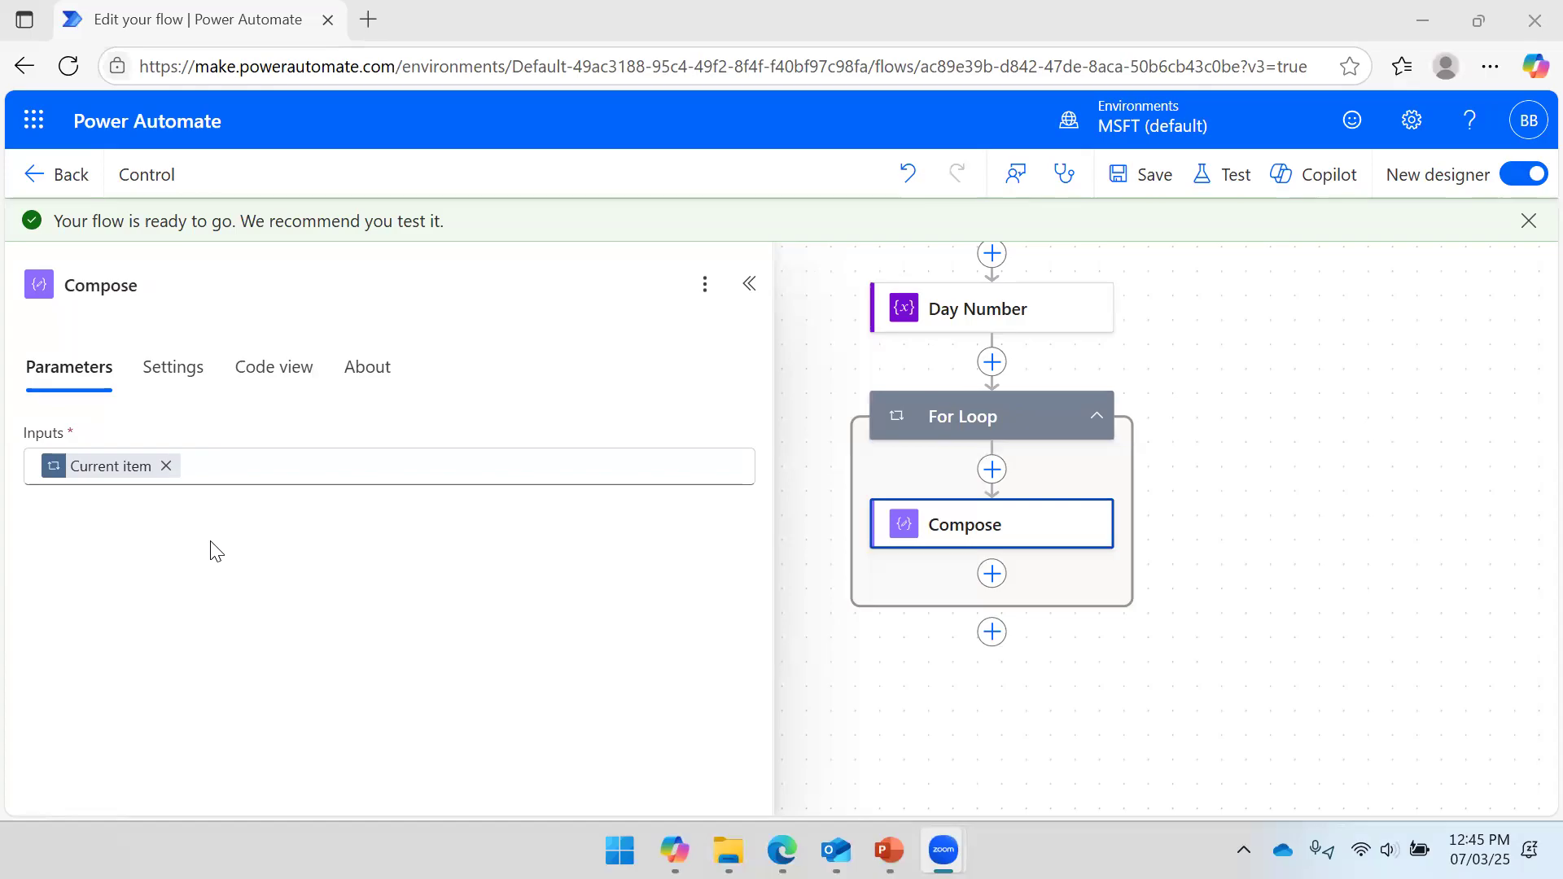
# Review the Current item token in the Compose action's inputs inside the For Loop.
pyautogui.click(210, 460)
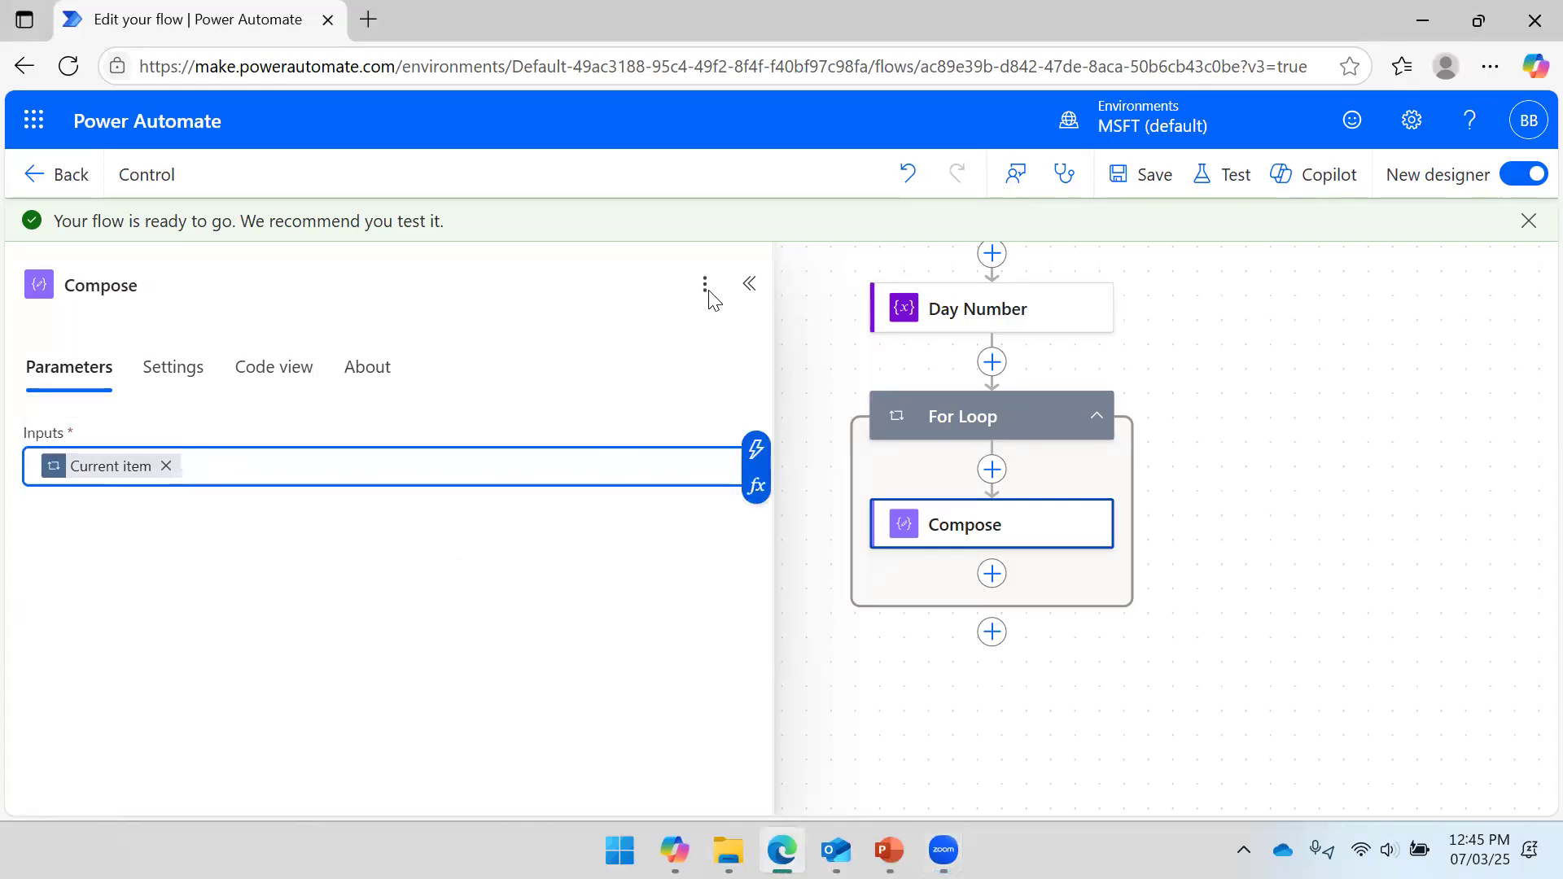
pyautogui.click(749, 283)
pyautogui.moveTo(618, 534); pyautogui.dragTo(559, 506)
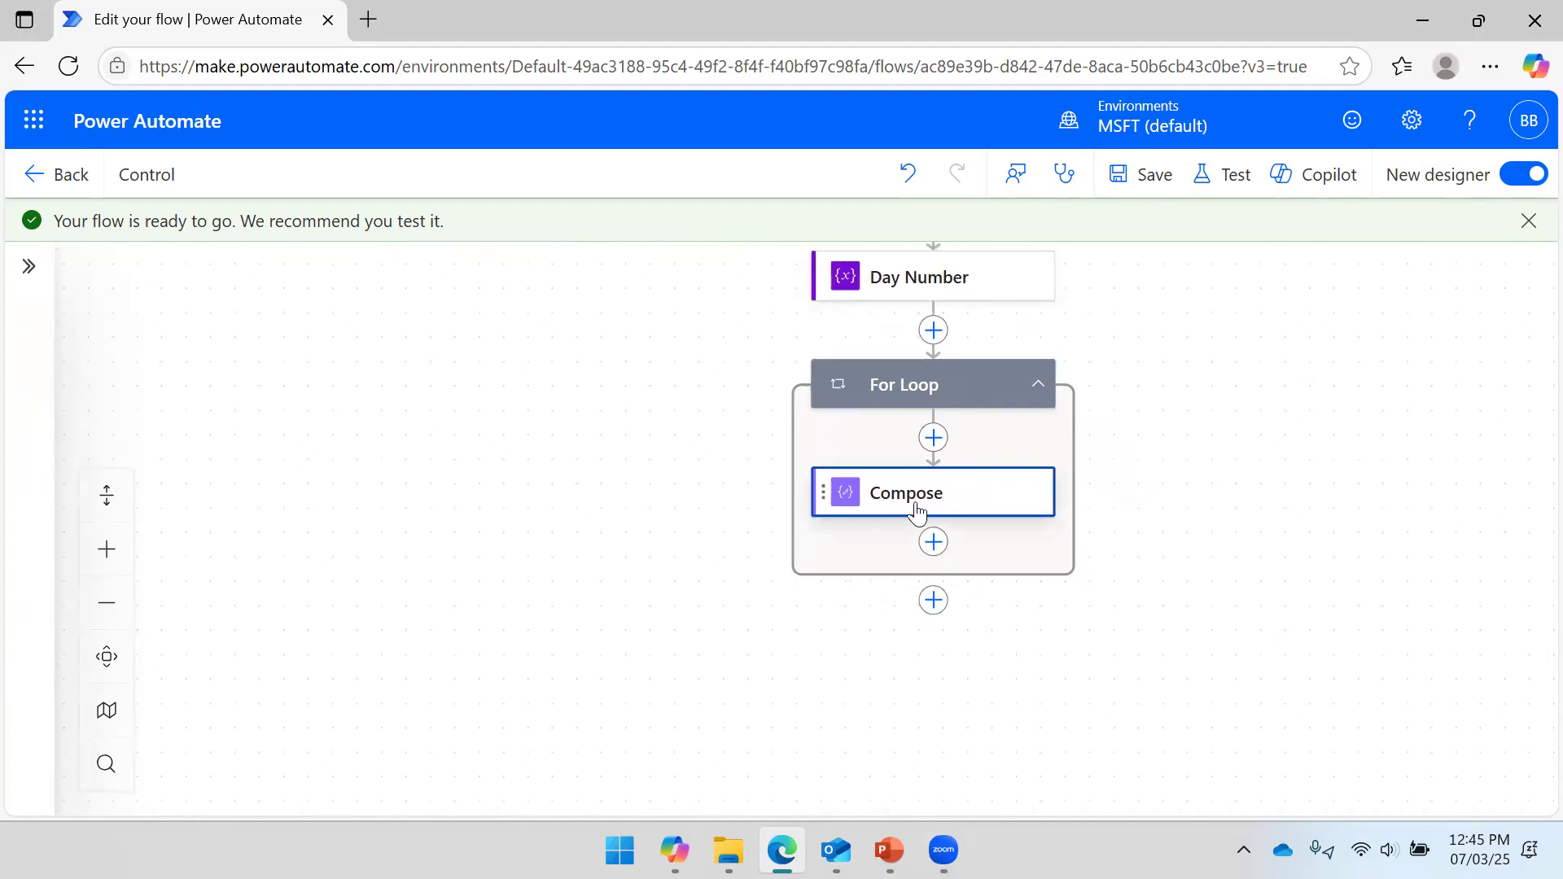
pyautogui.click(1027, 505)
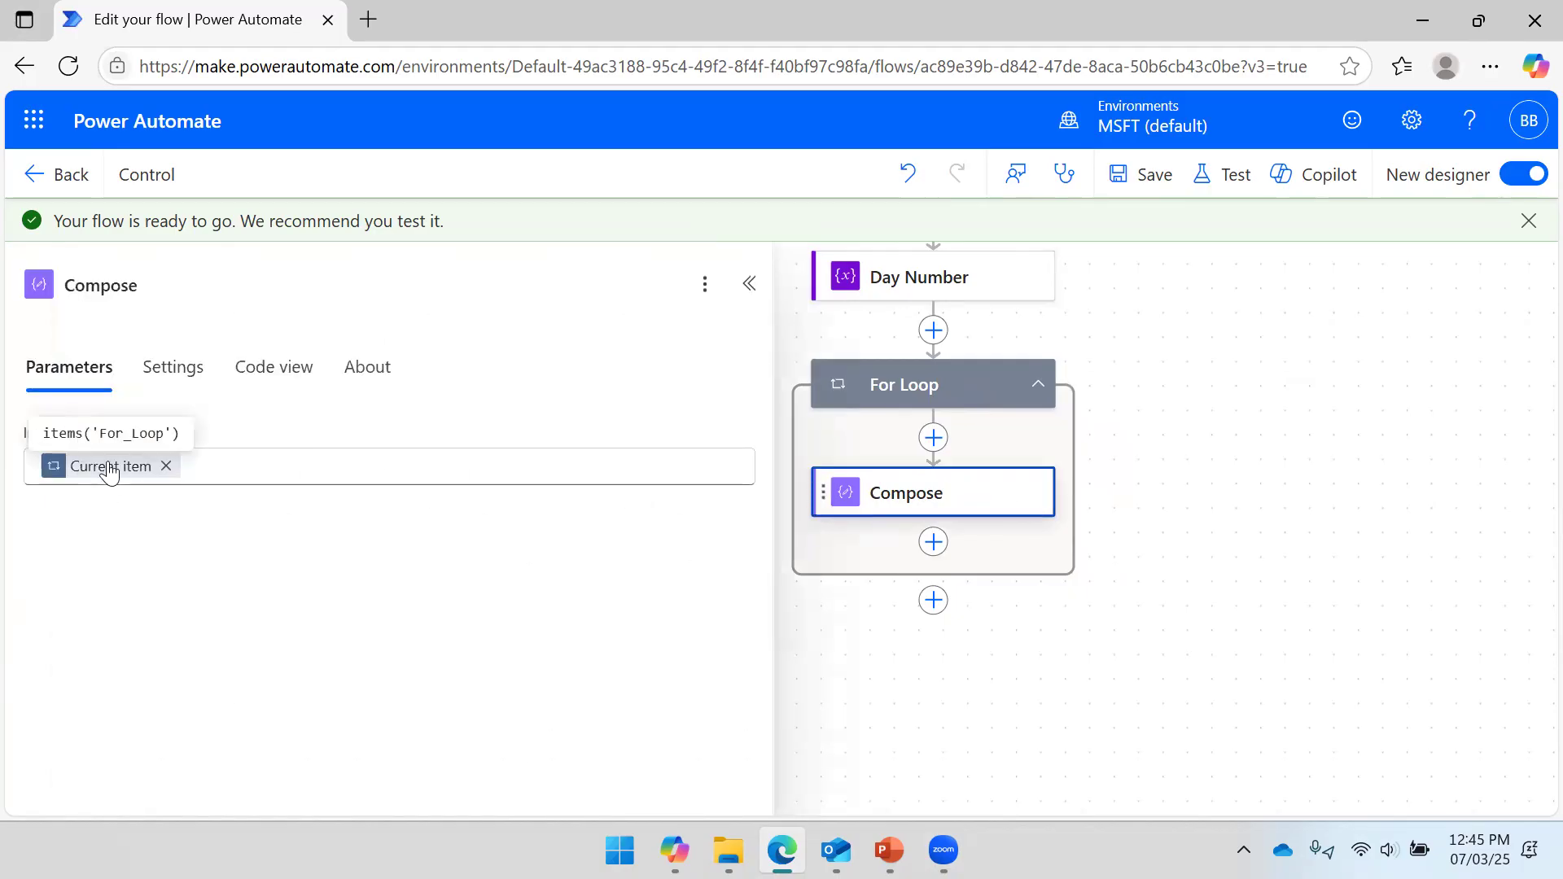
pyautogui.click(1222, 383)
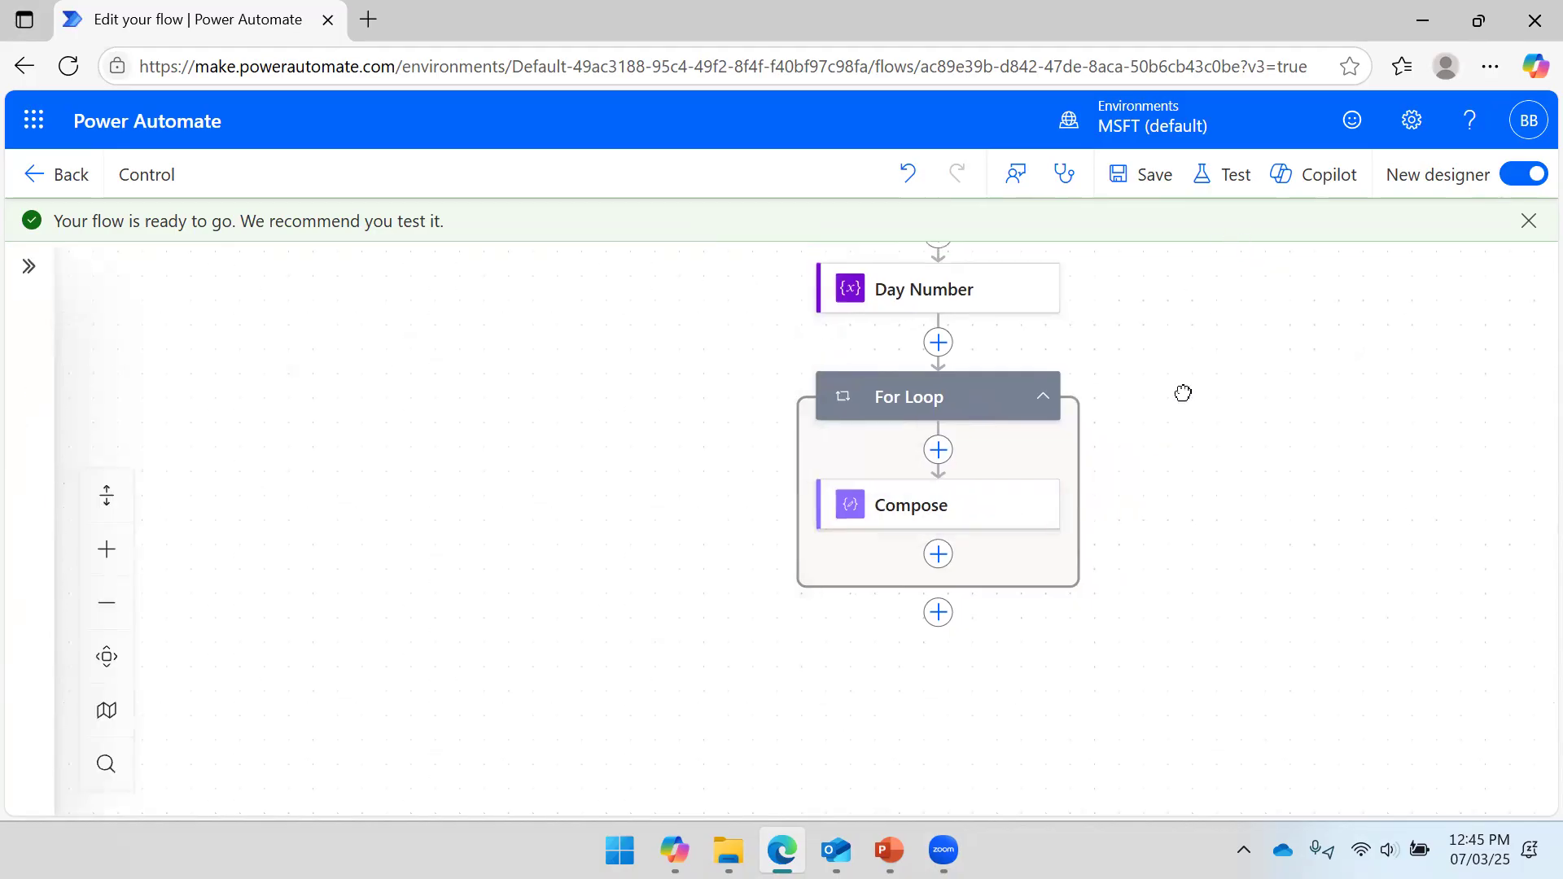
# Test the flow manually by running it and open the run's results.
pyautogui.click(1225, 174)
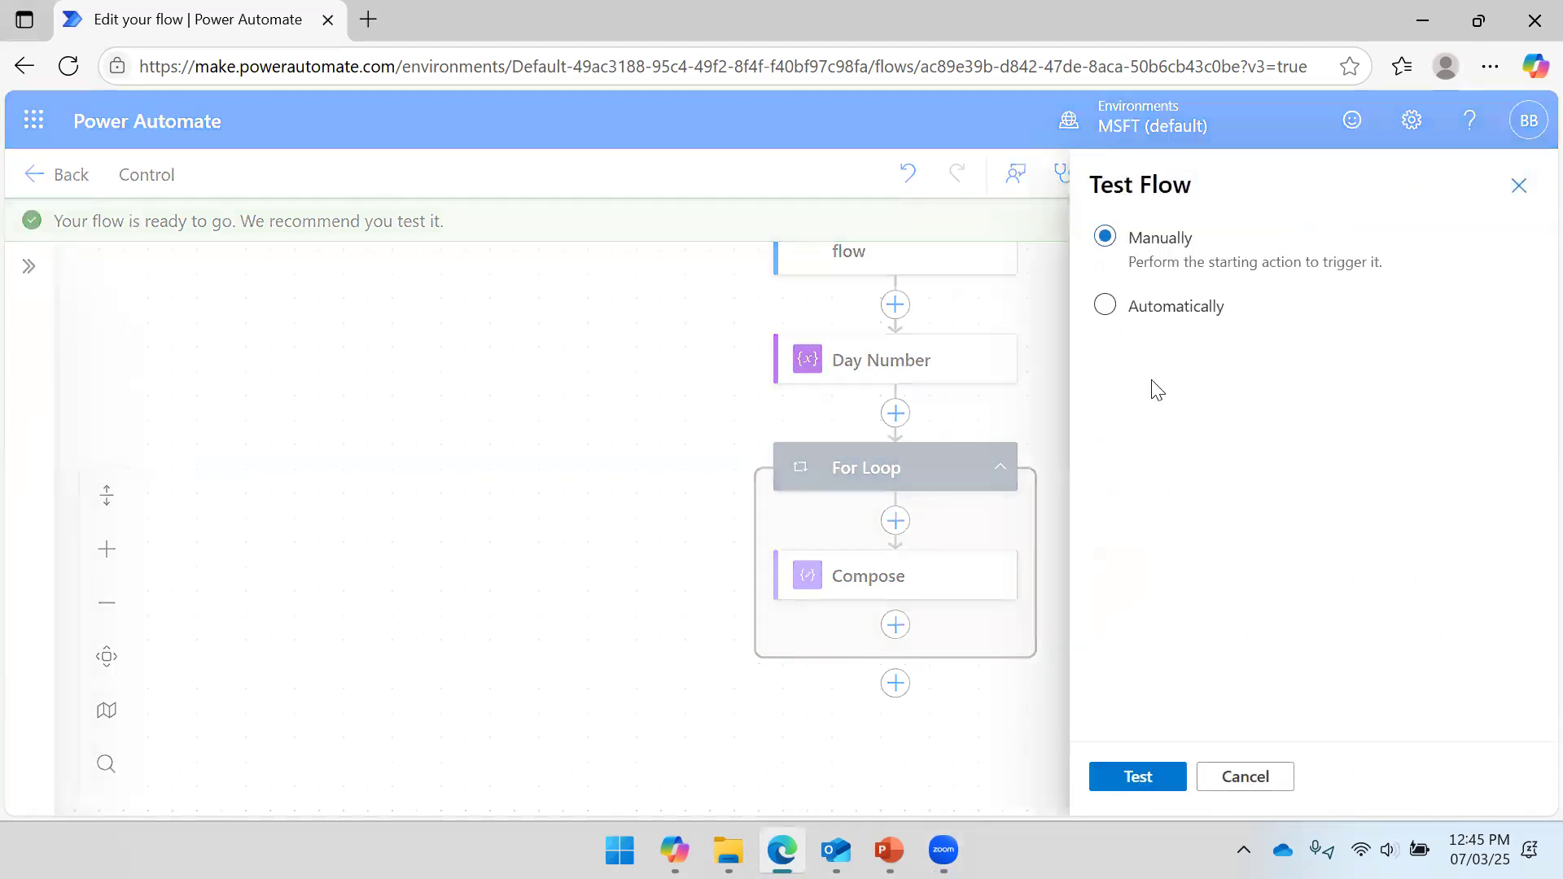
pyautogui.click(1127, 776)
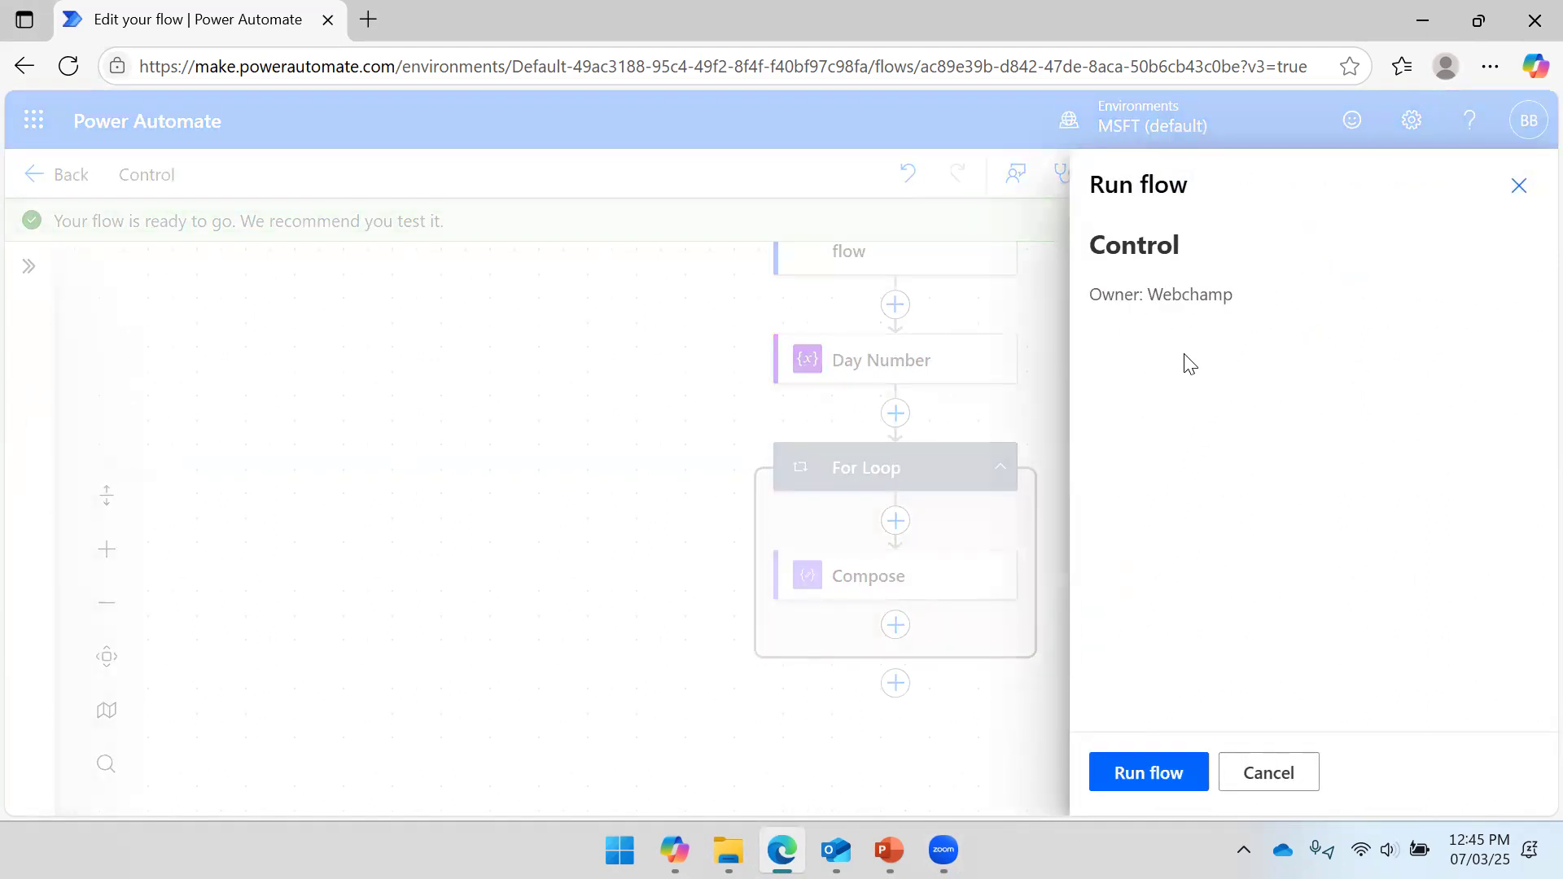
pyautogui.click(1159, 774)
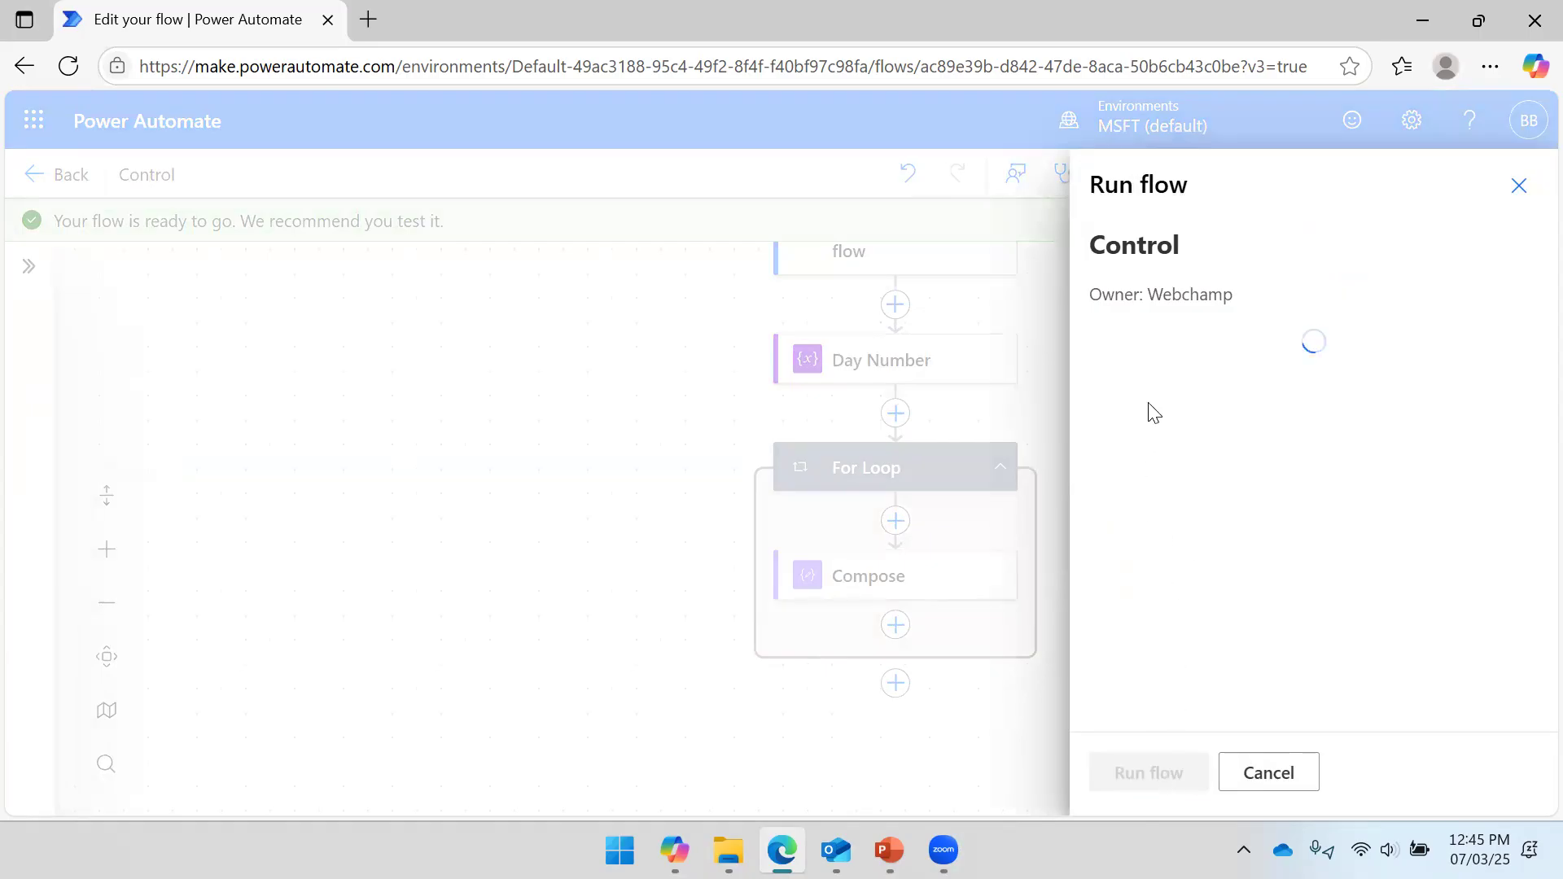
pyautogui.click(1136, 769)
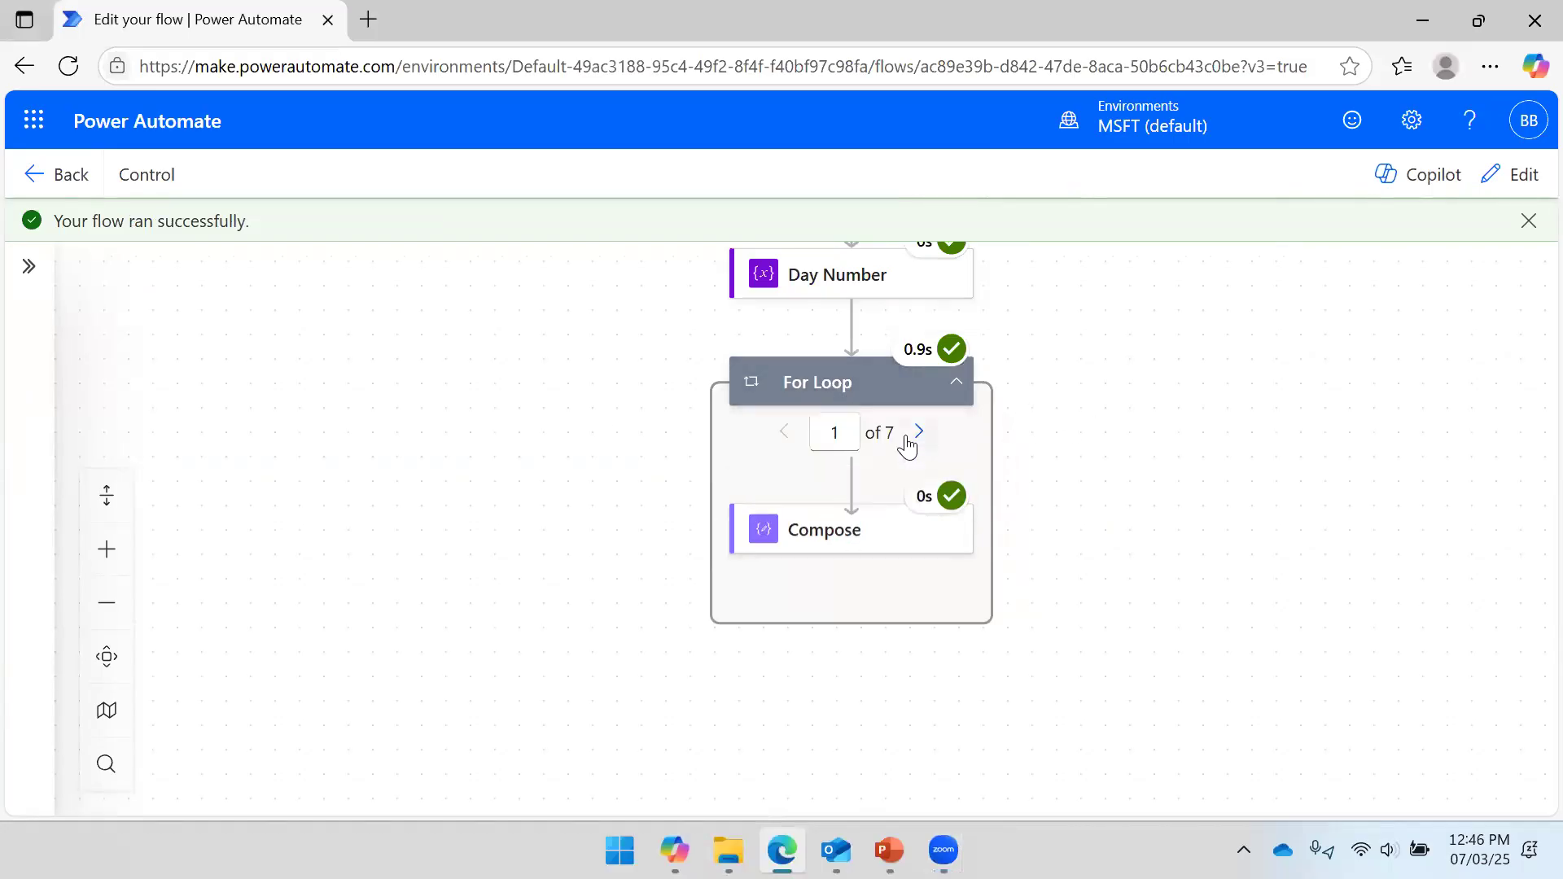
# Examine the inputs and outputs of the Compose action for the first For Loop iteration.
pyautogui.click(872, 541)
pyautogui.scroll(-5, 228, 561)
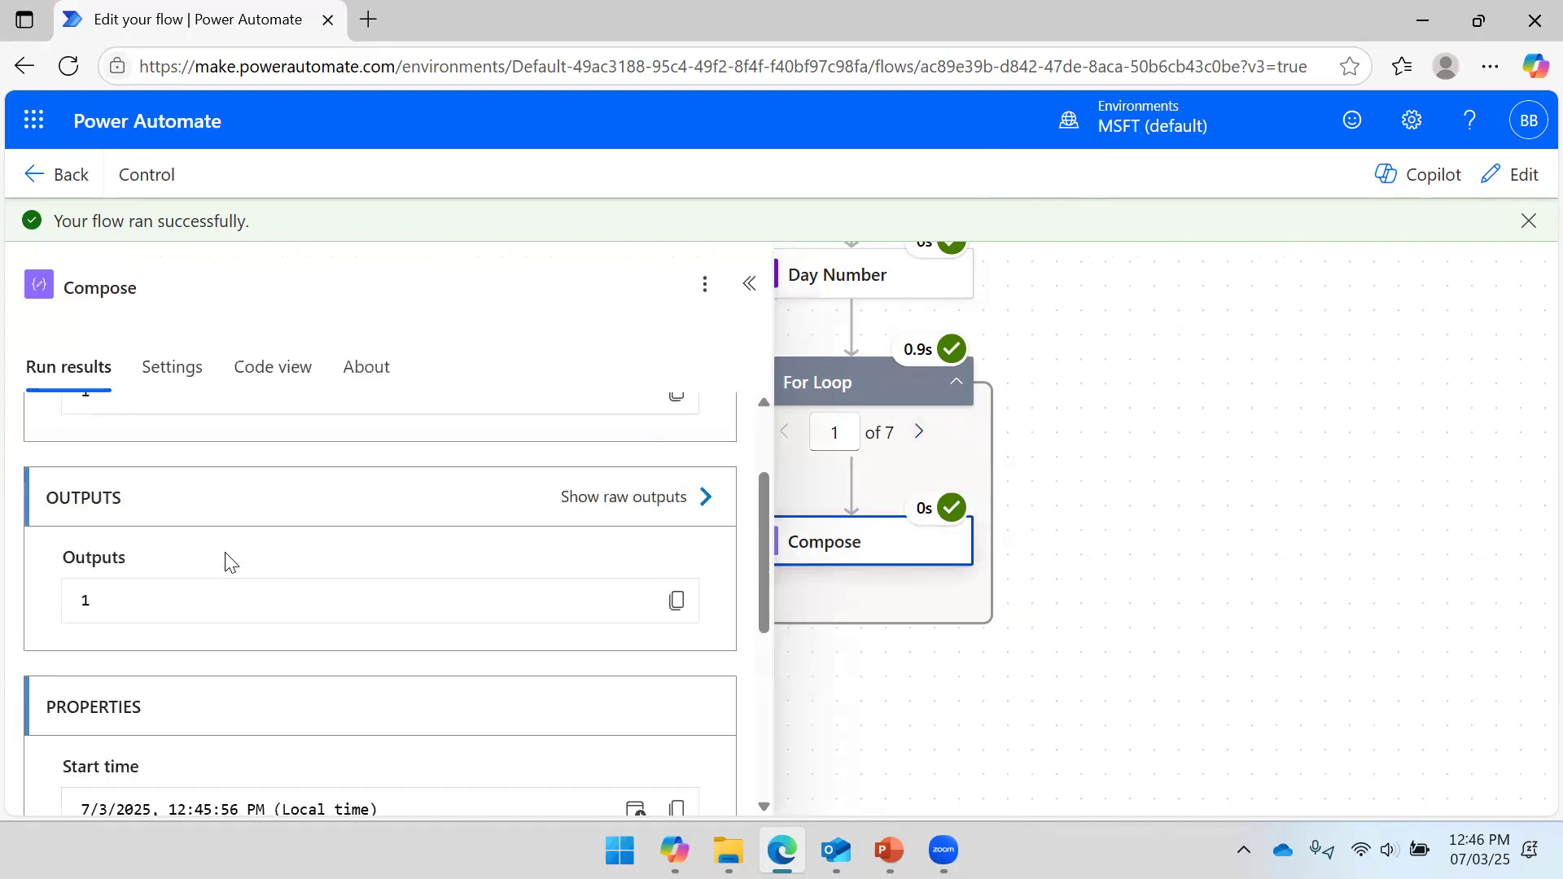
pyautogui.scroll(5, 227, 554)
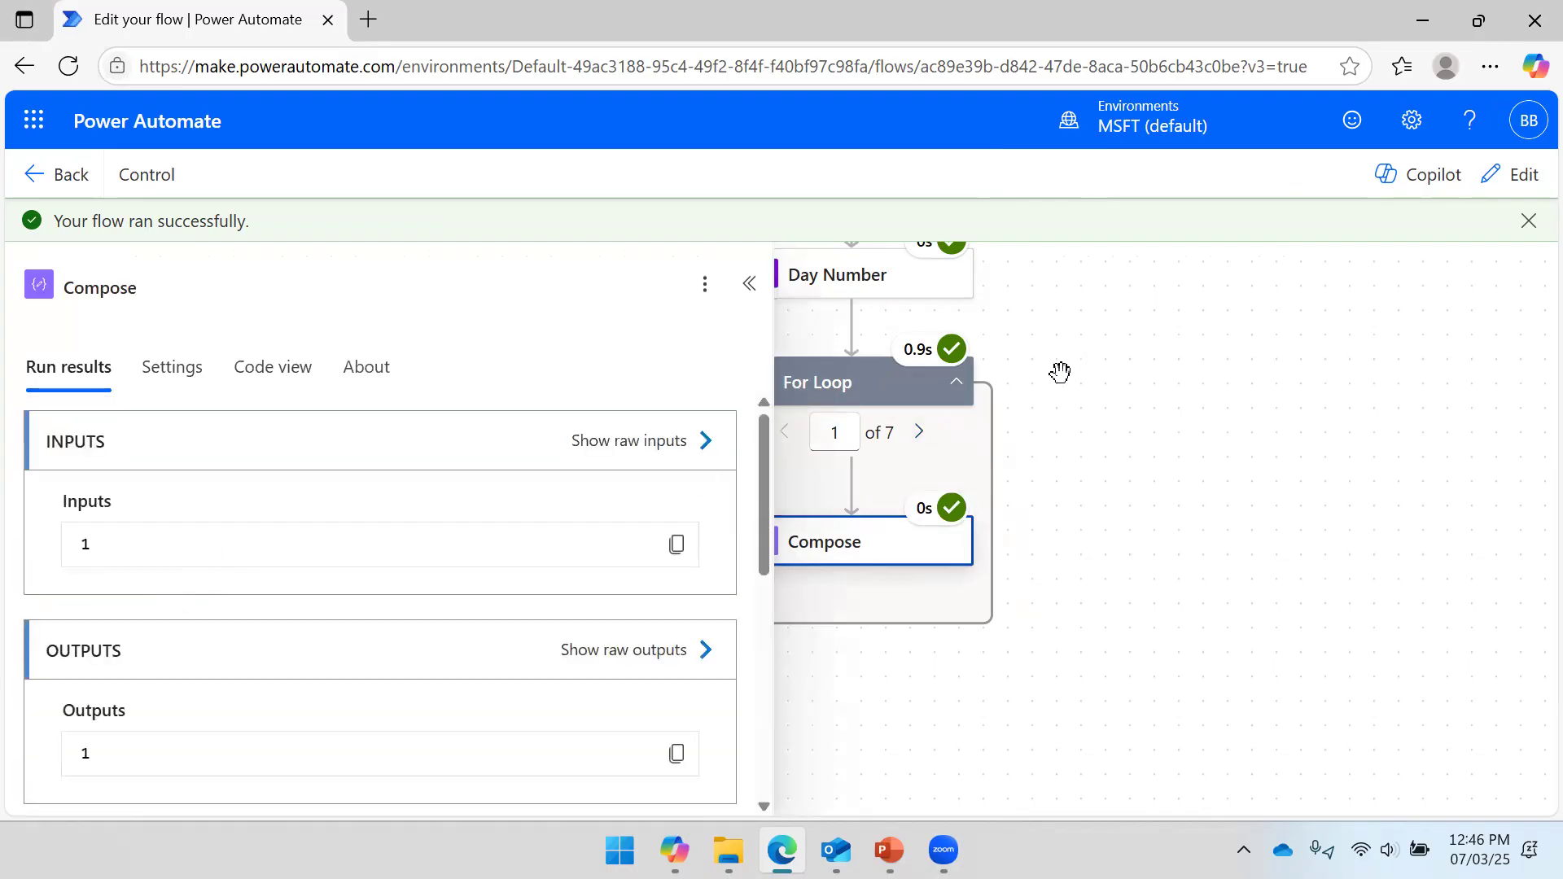
# Step through the For Loop iterations from the second to the seventh, examining the Compose action's inputs and outputs.
pyautogui.click(921, 433)
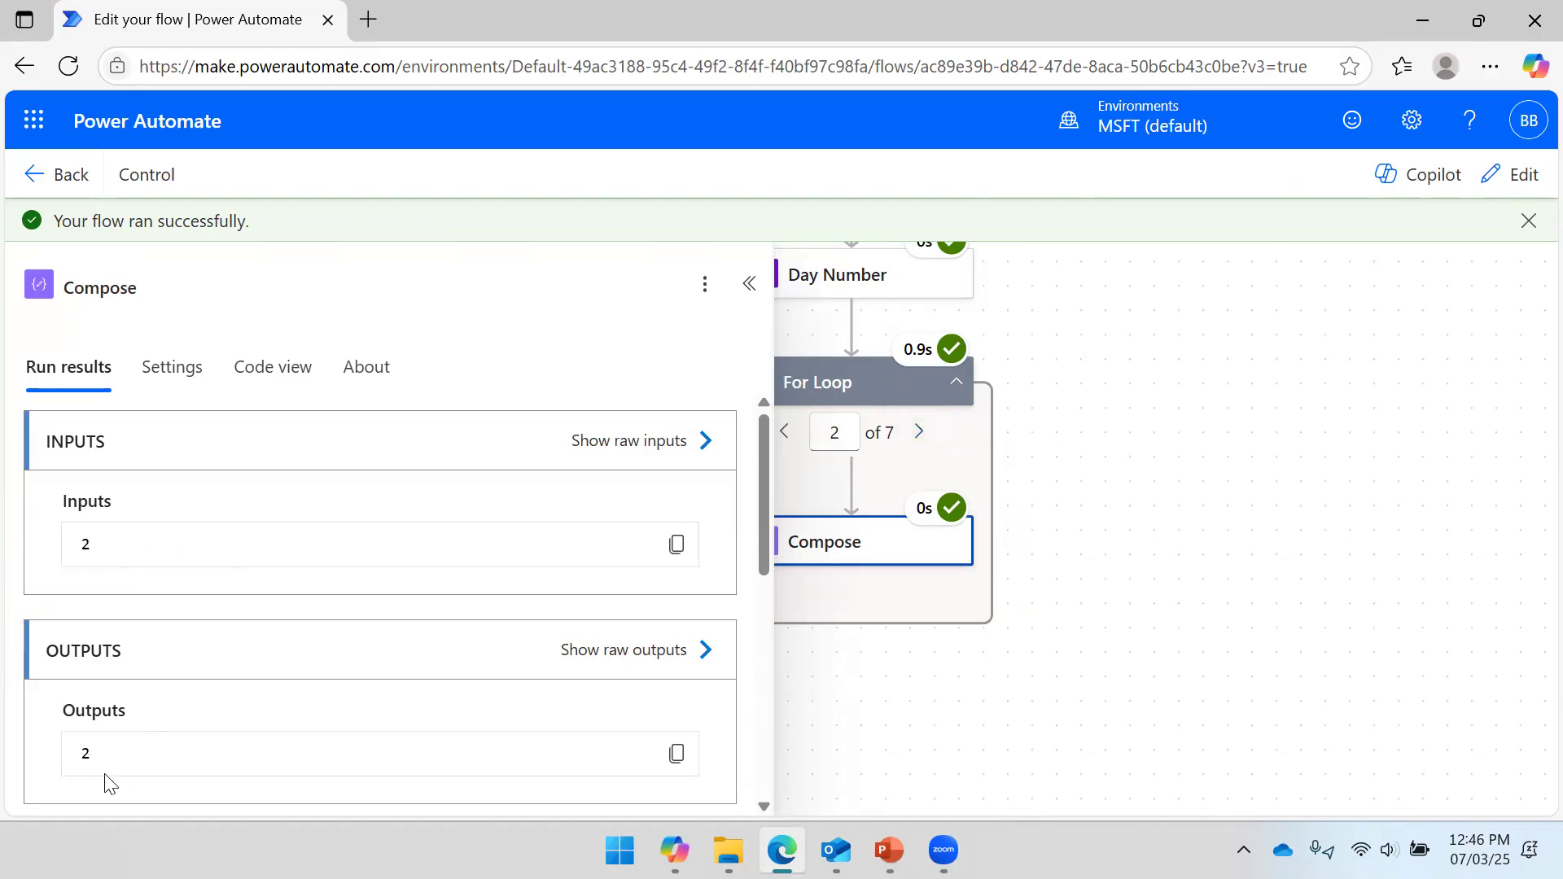
pyautogui.click(917, 434)
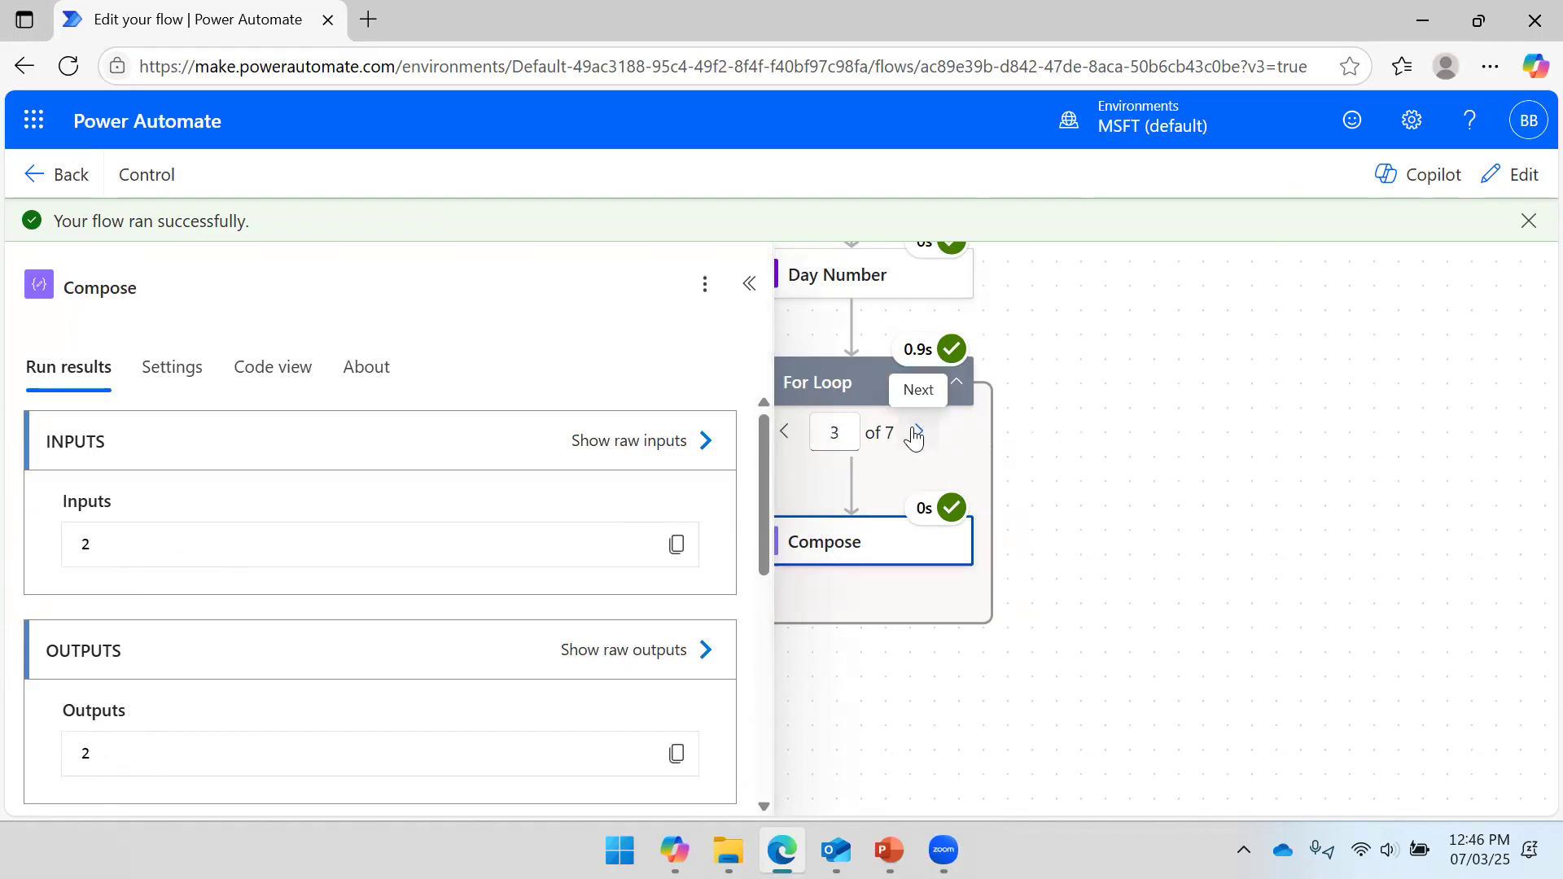
pyautogui.click(917, 434)
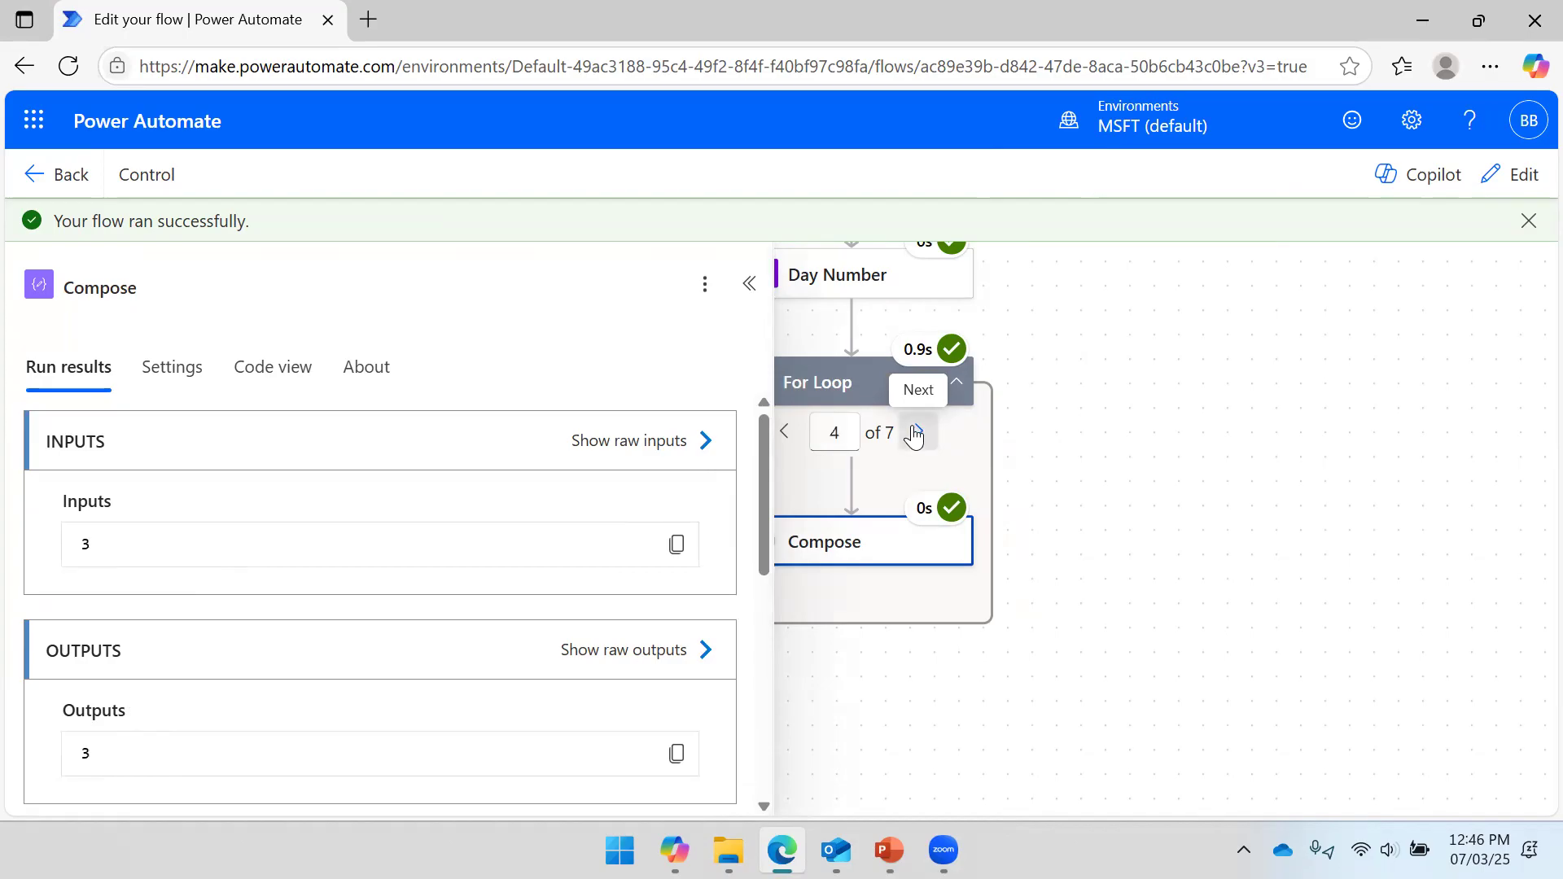
pyautogui.click(917, 434)
pyautogui.click(917, 434)
pyautogui.click(917, 434)
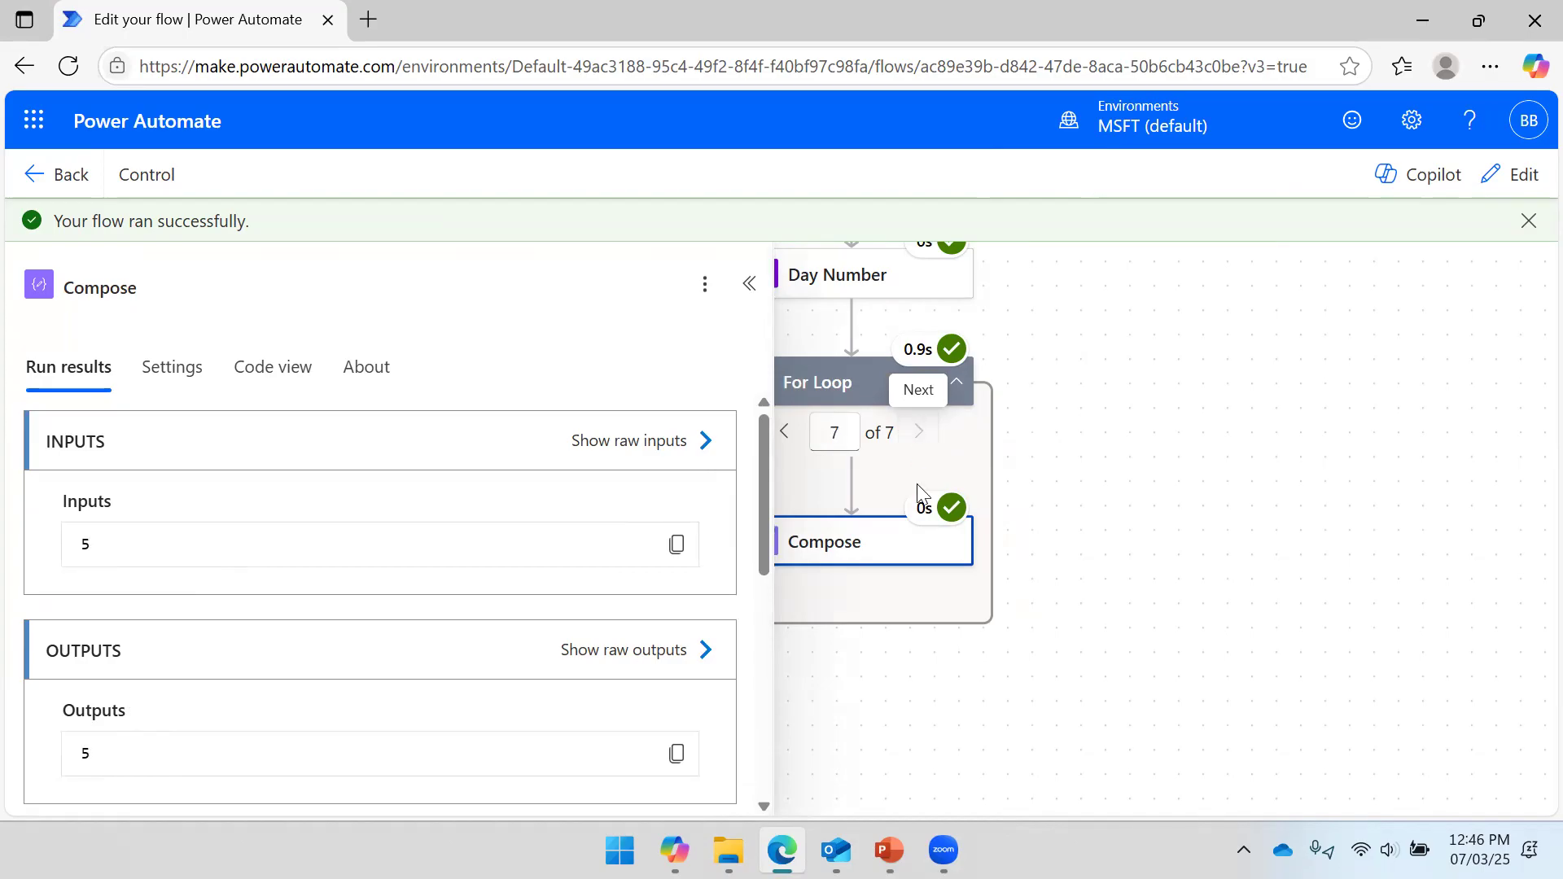
pyautogui.click(1328, 409)
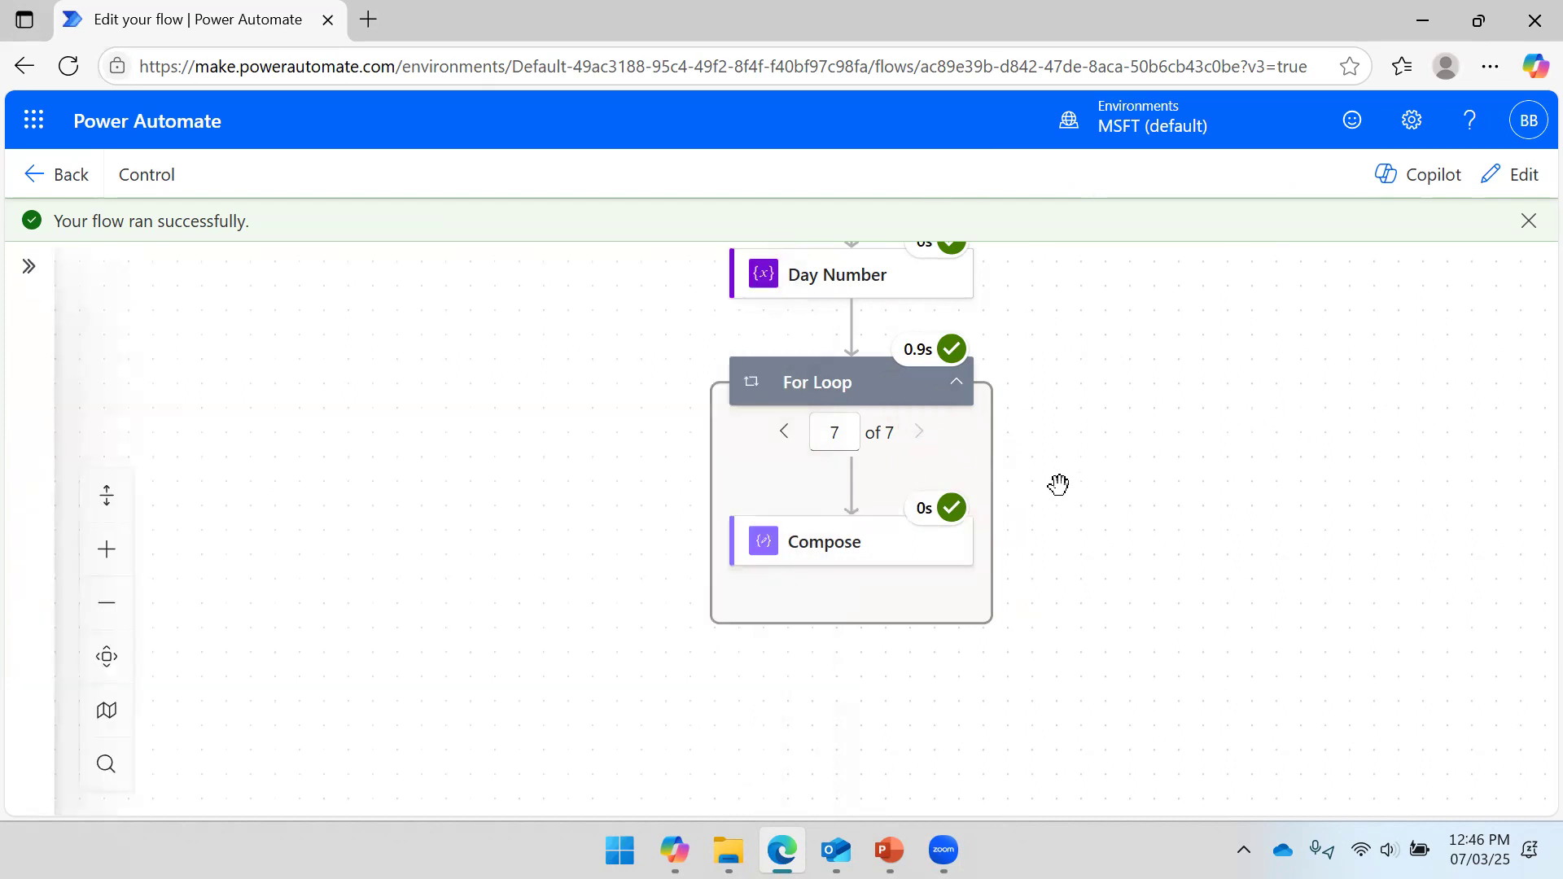
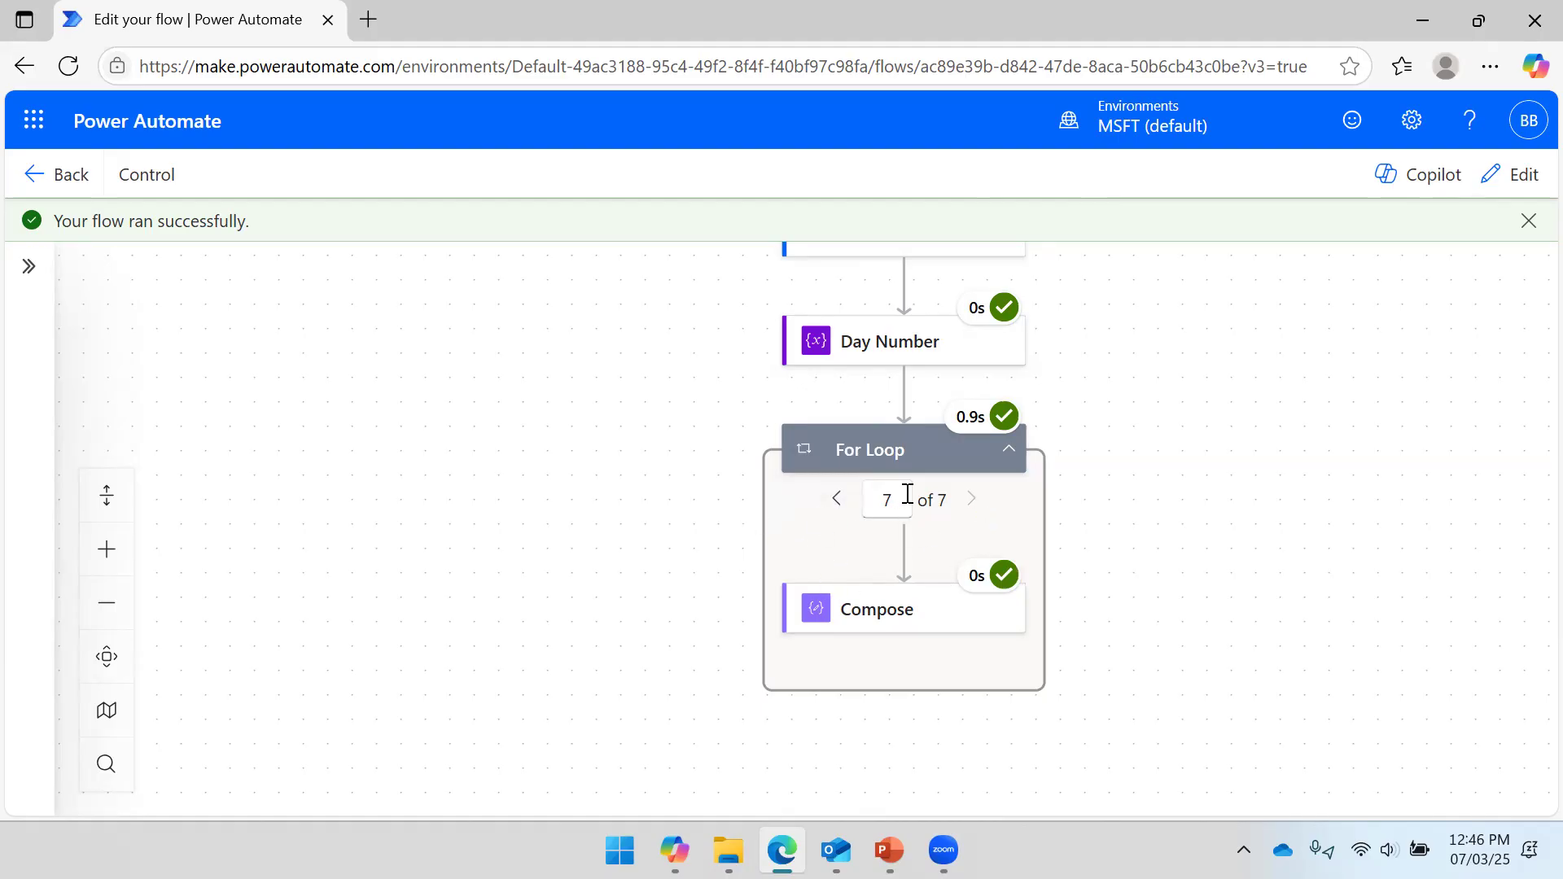
# Check the run results of the Day Number action and return the flow to edit mode.
pyautogui.moveTo(1249, 541); pyautogui.dragTo(1183, 552)
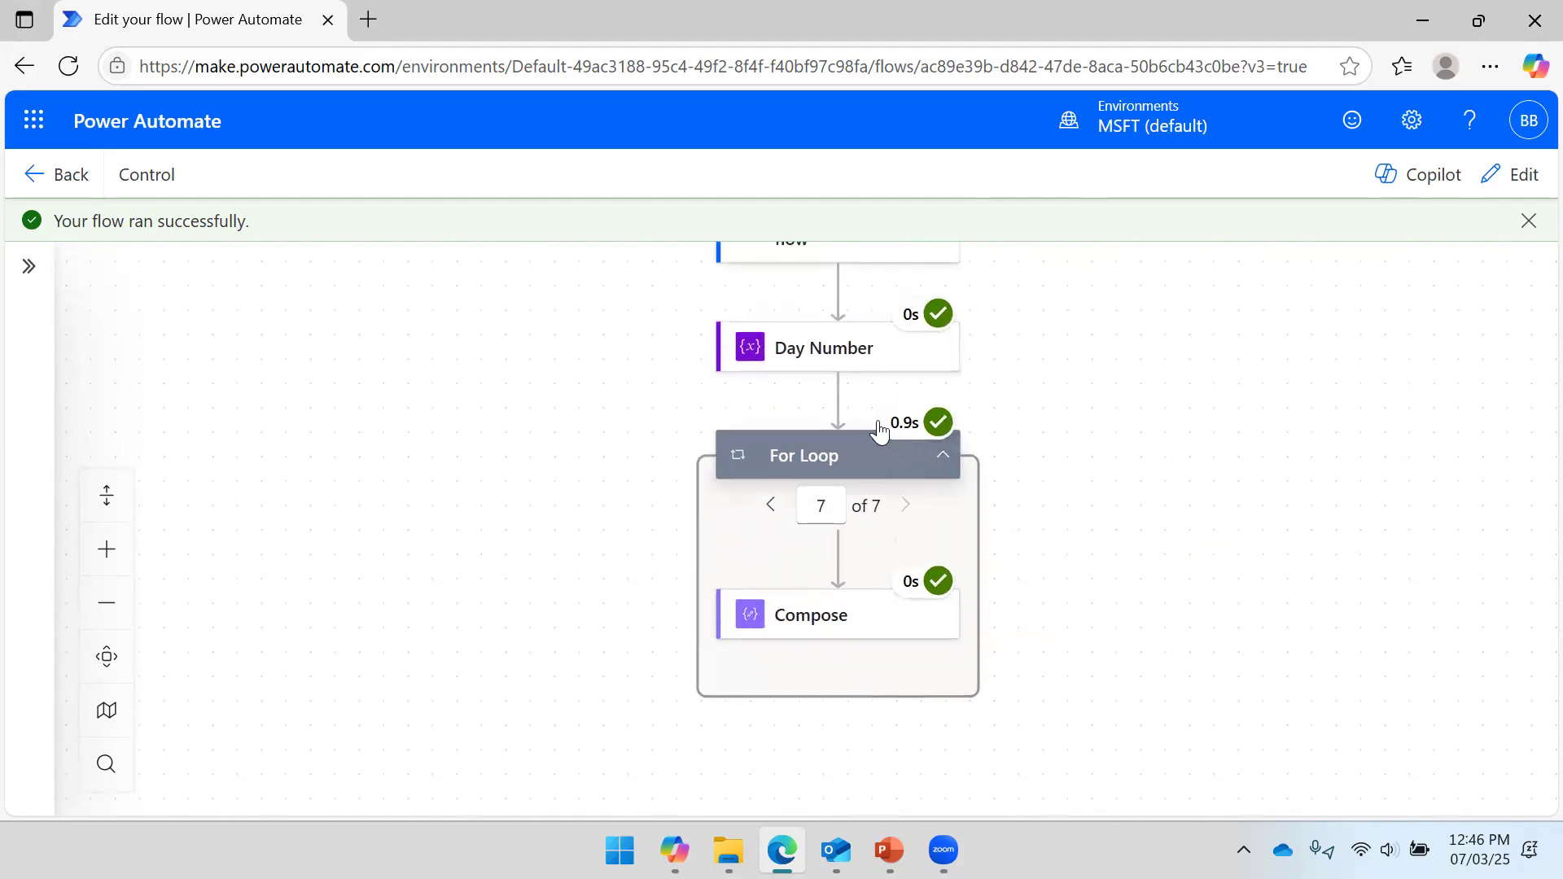
pyautogui.click(824, 368)
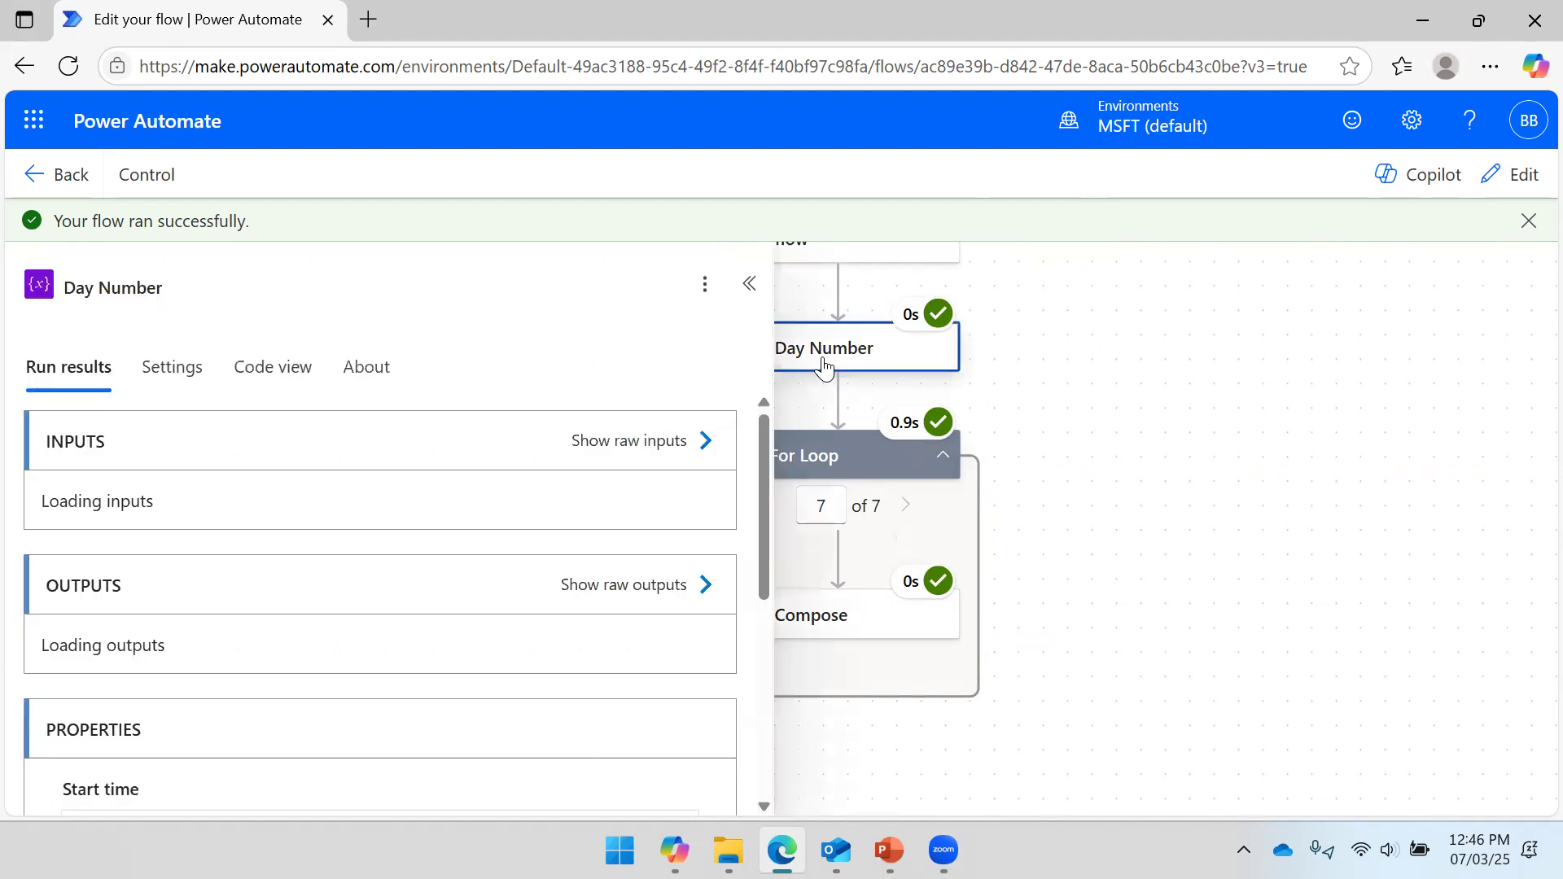
pyautogui.click(1183, 404)
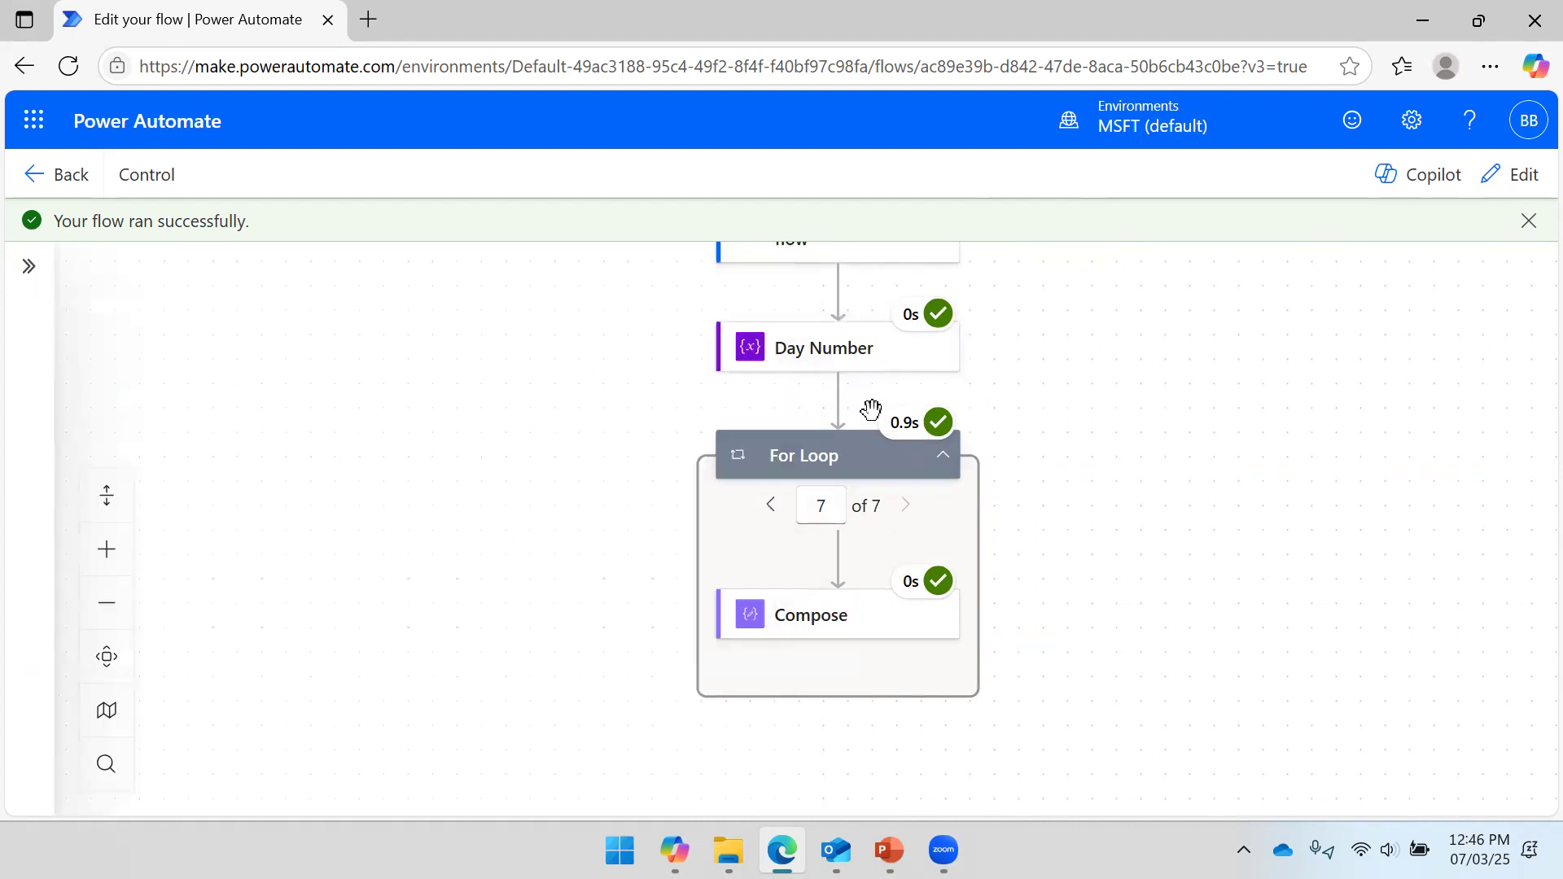
pyautogui.click(1509, 173)
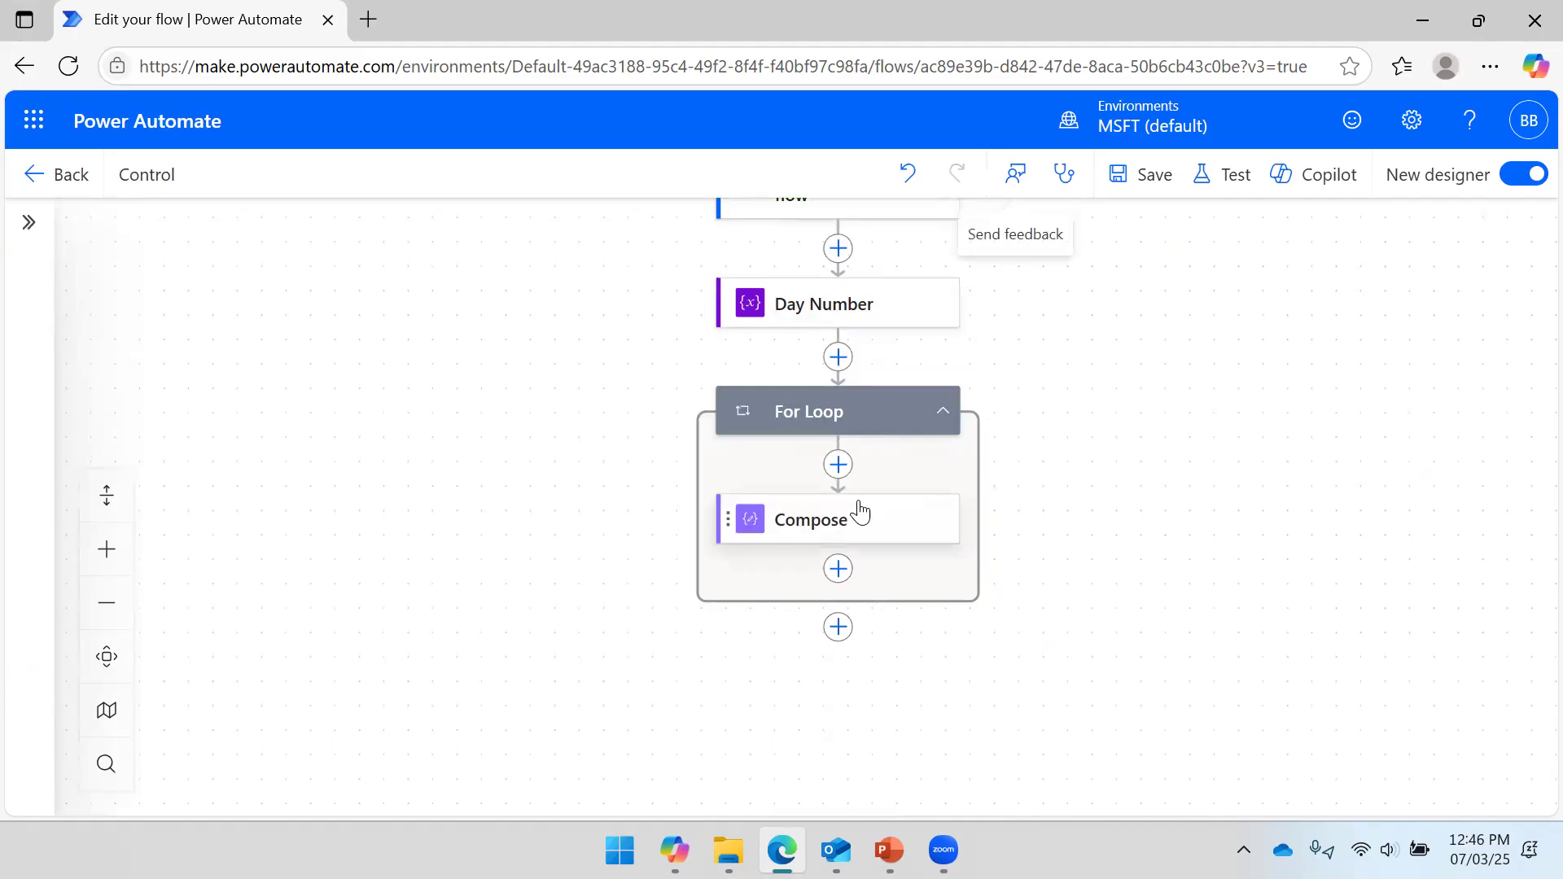
pyautogui.click(839, 627)
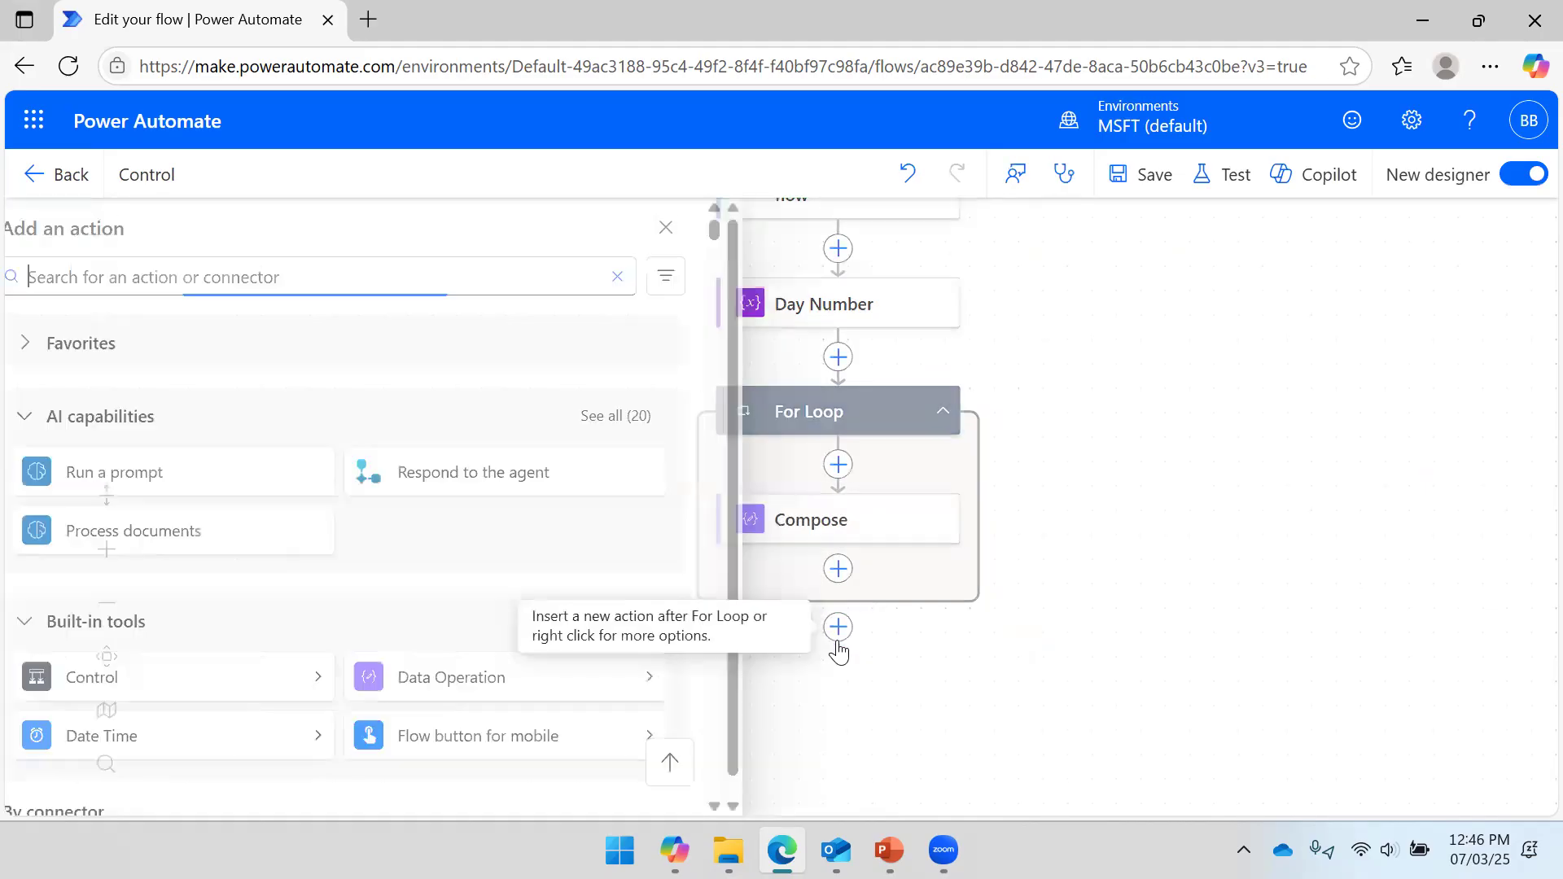
pyautogui.click(1247, 426)
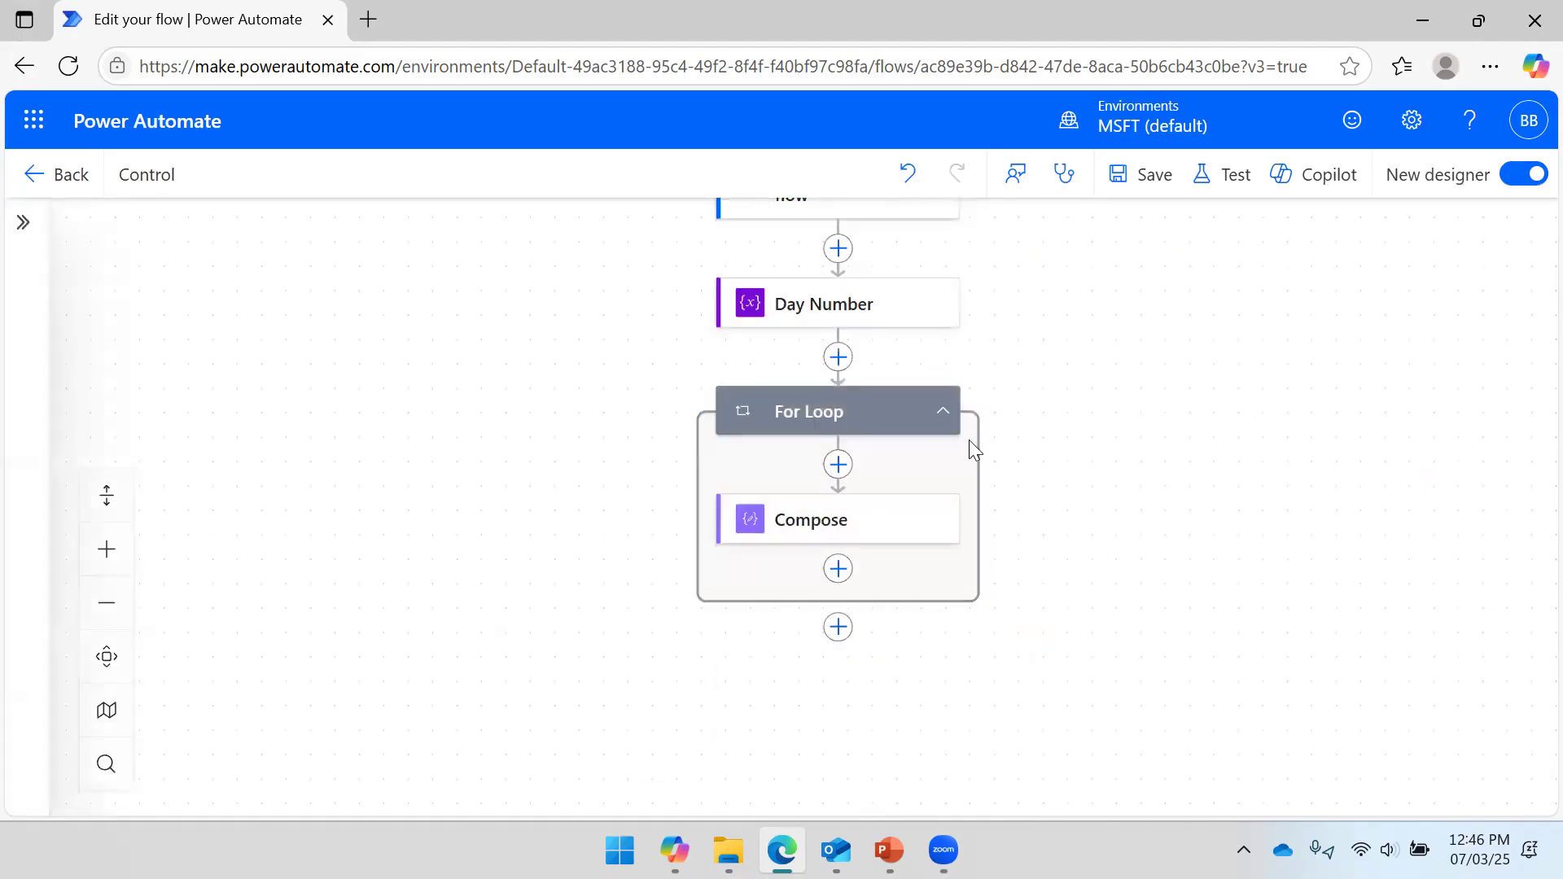
pyautogui.click(866, 530)
pyautogui.click(1221, 464)
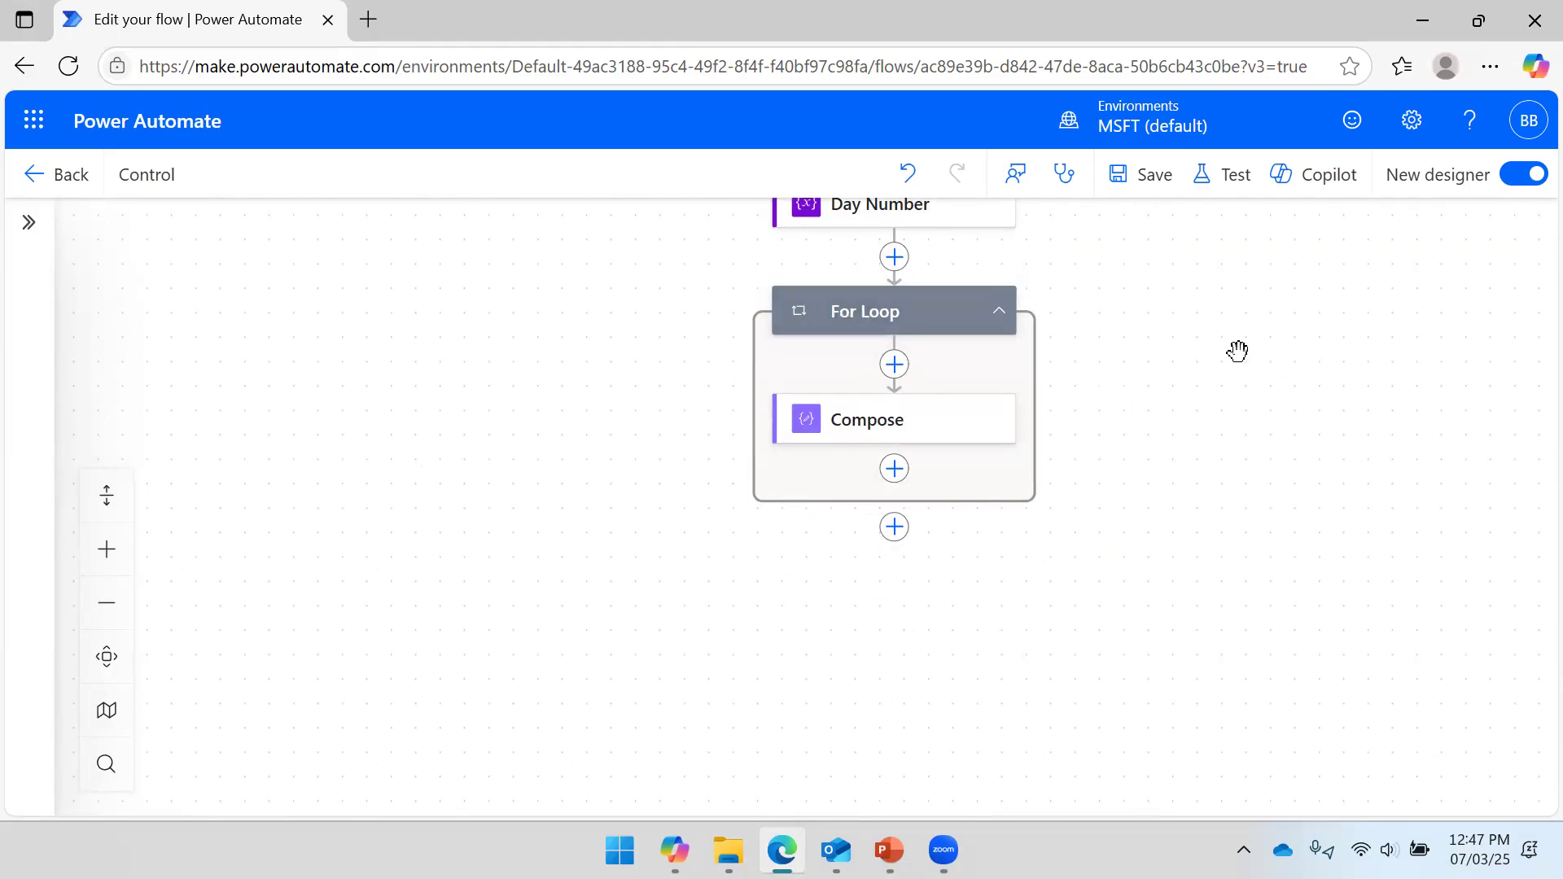
pyautogui.moveTo(1237, 354); pyautogui.dragTo(1225, 437)
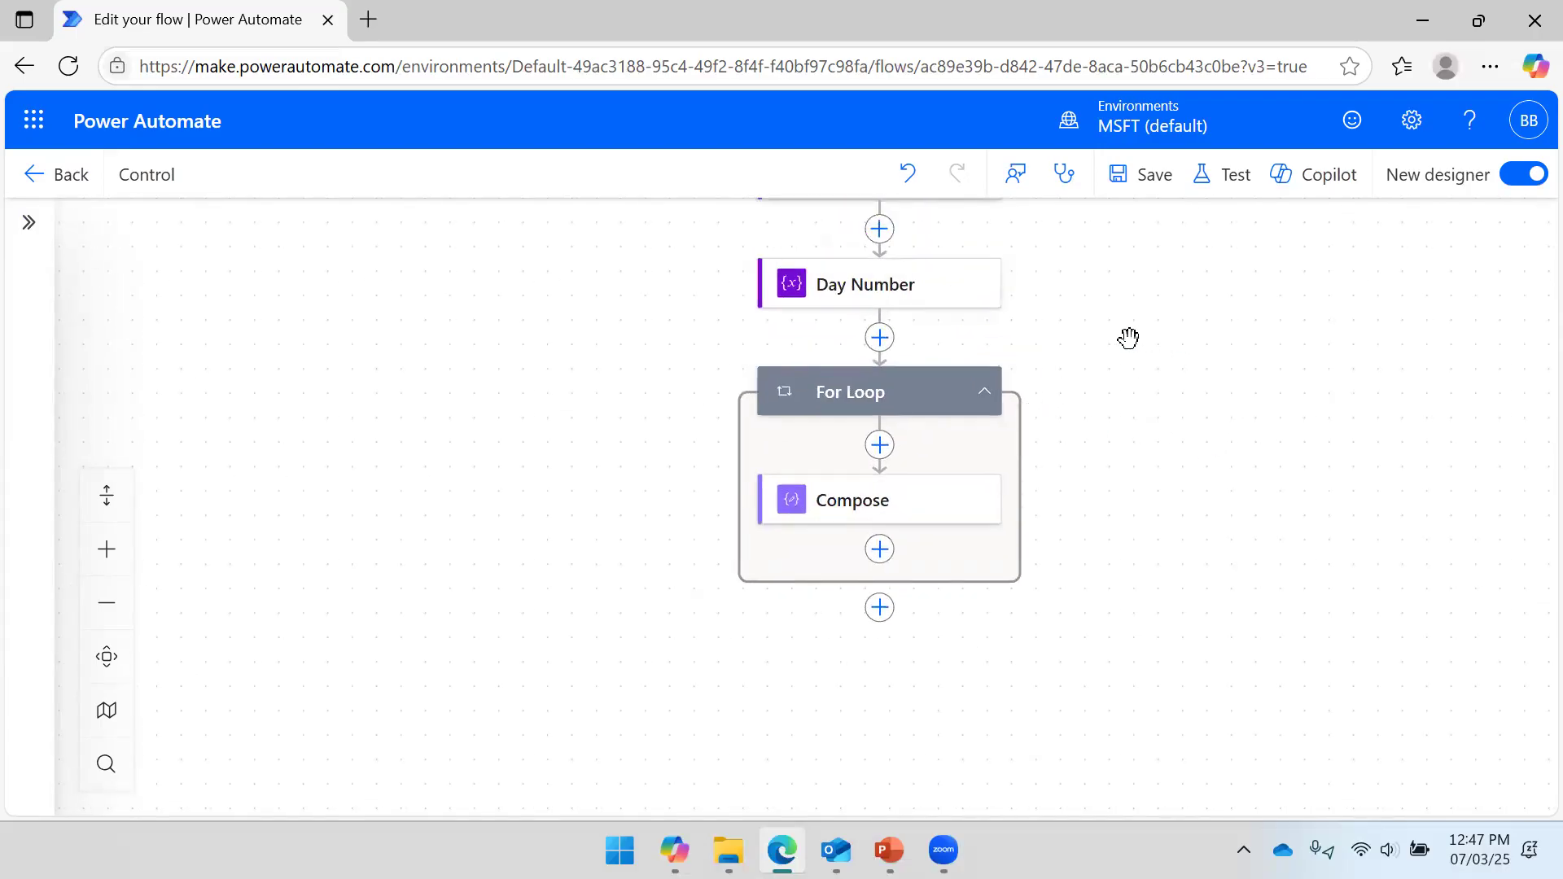
# Review the Day Num array's values in the Day Number action and the For Loop's input.
pyautogui.click(908, 303)
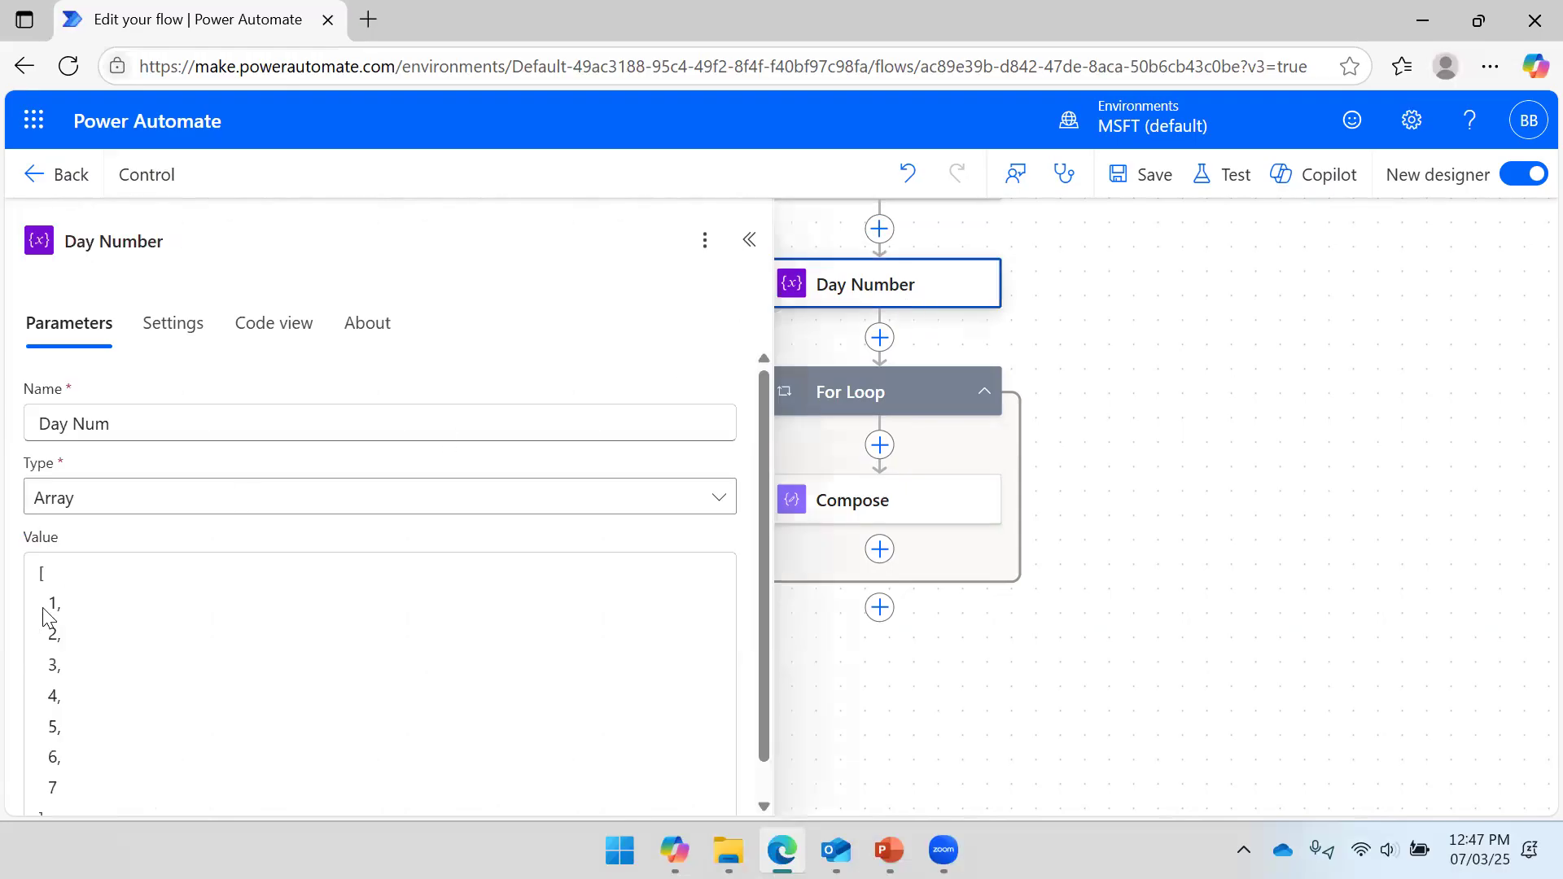
pyautogui.scroll(-1, 110, 576)
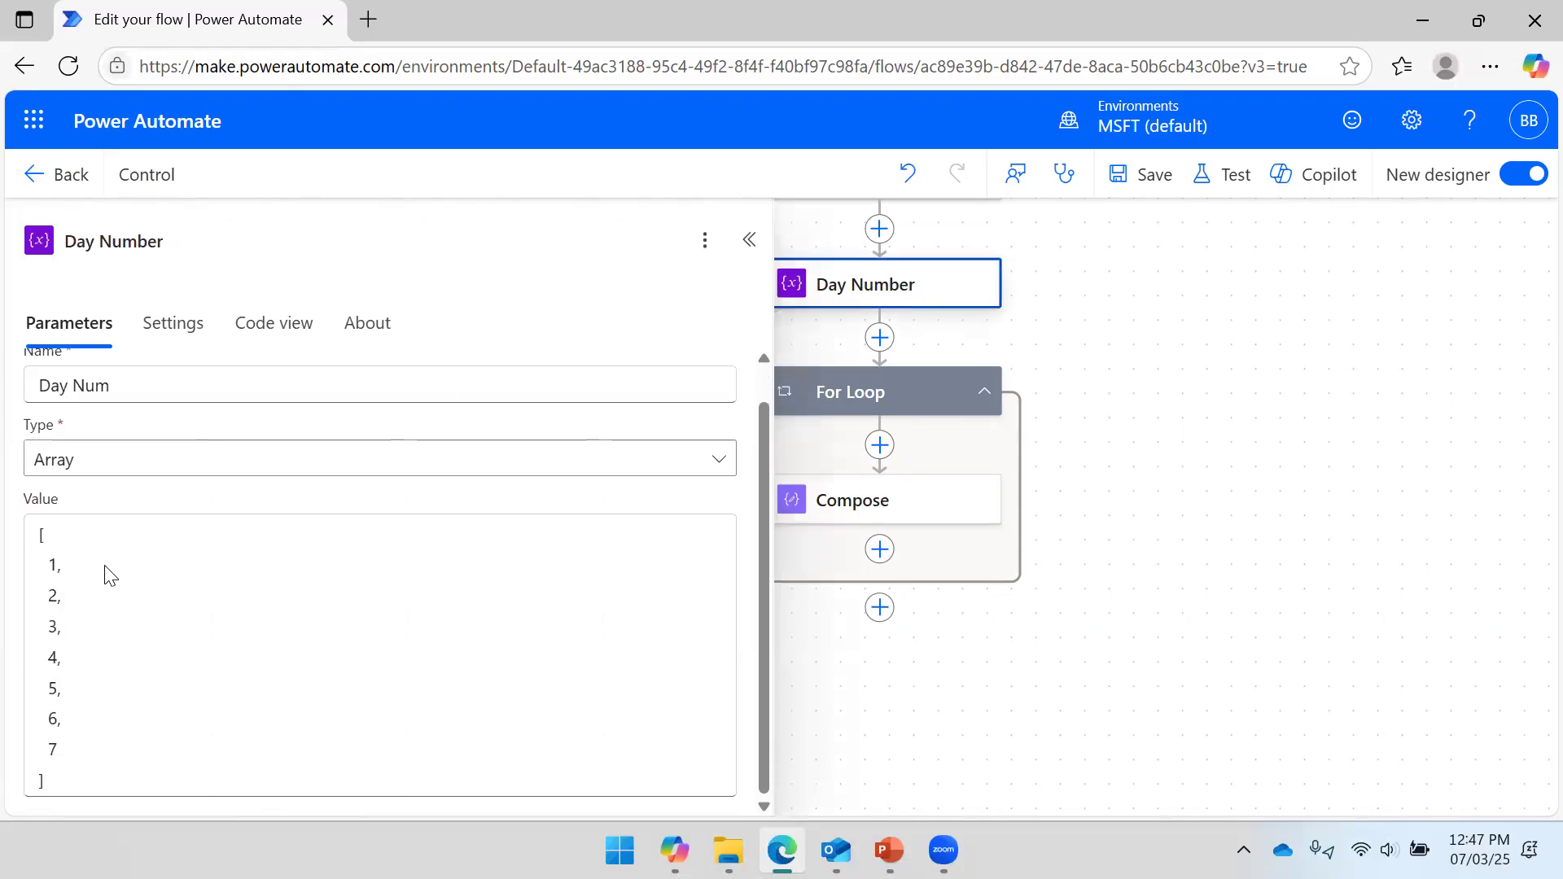
pyautogui.scroll(1, 111, 575)
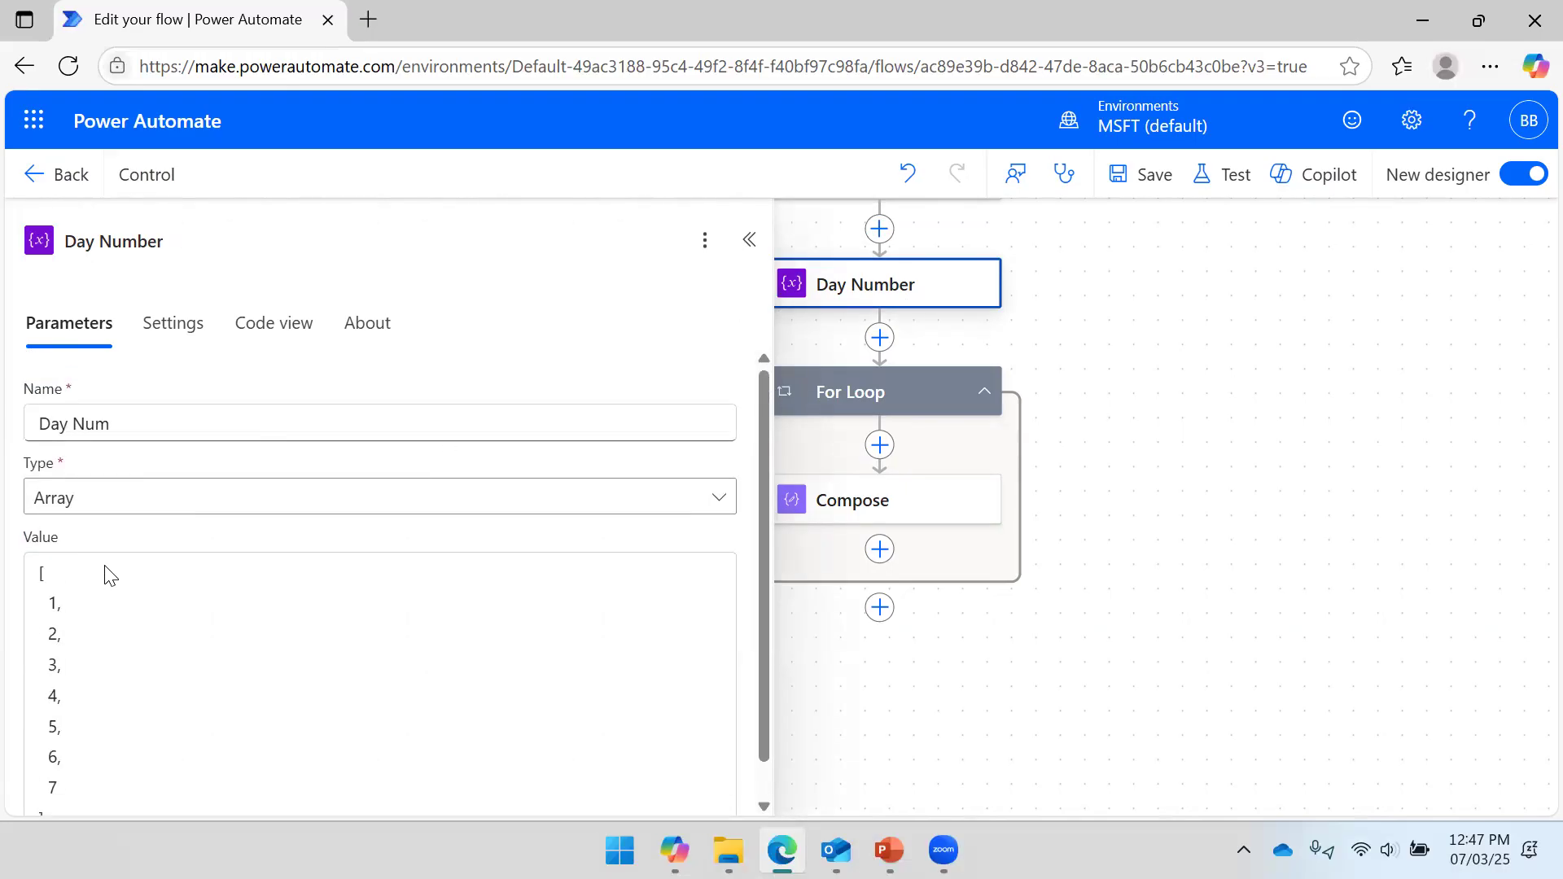
pyautogui.click(748, 241)
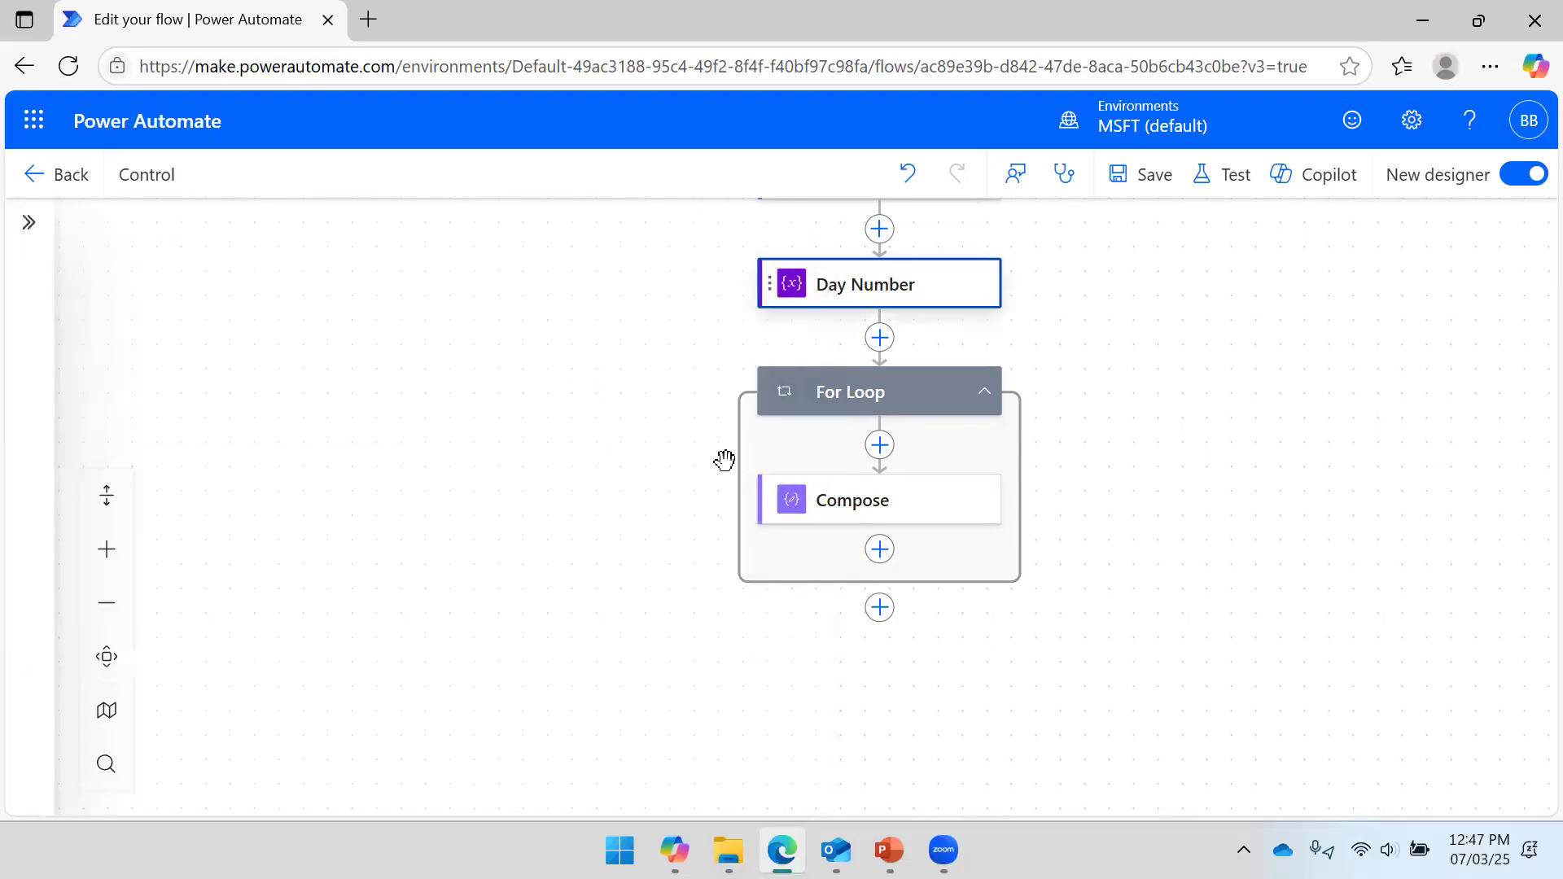
pyautogui.click(862, 400)
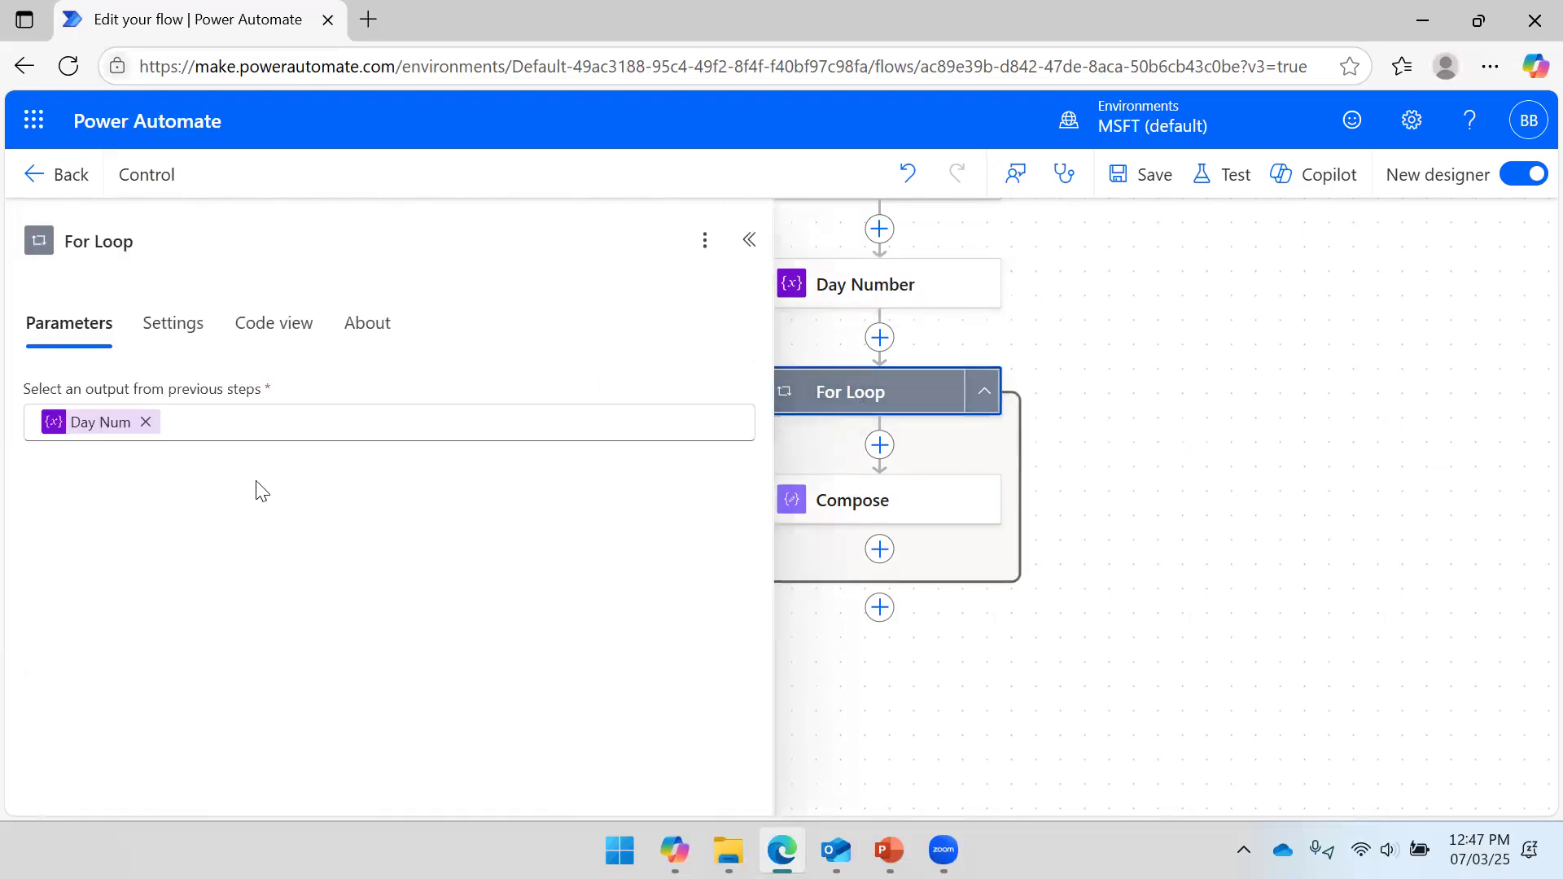
pyautogui.click(1212, 452)
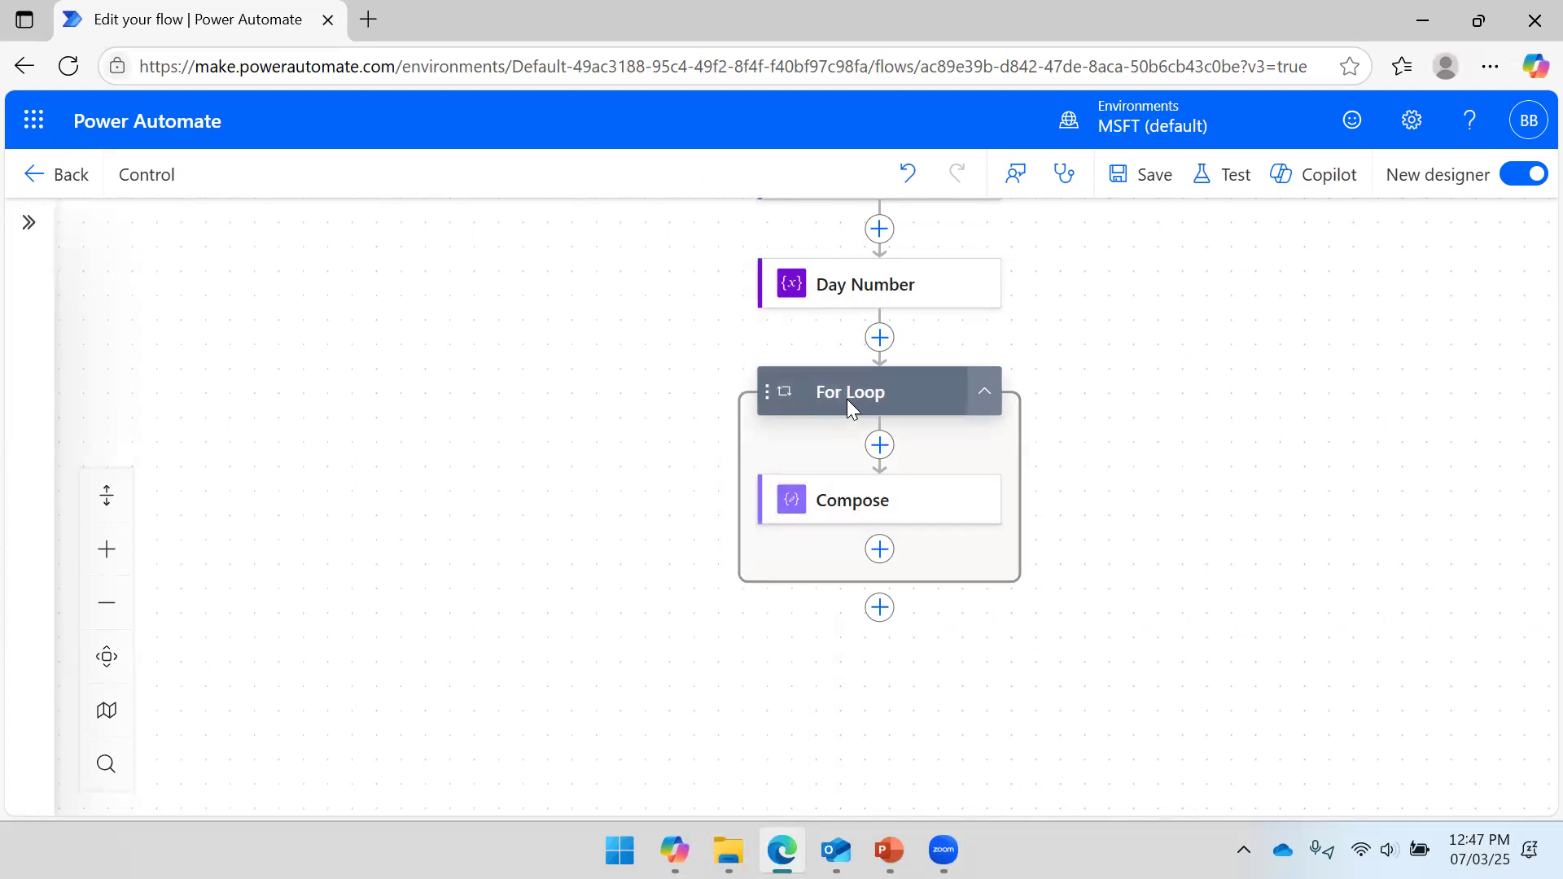
pyautogui.moveTo(1267, 529); pyautogui.dragTo(1263, 457)
pyautogui.moveTo(1200, 383); pyautogui.dragTo(1199, 429)
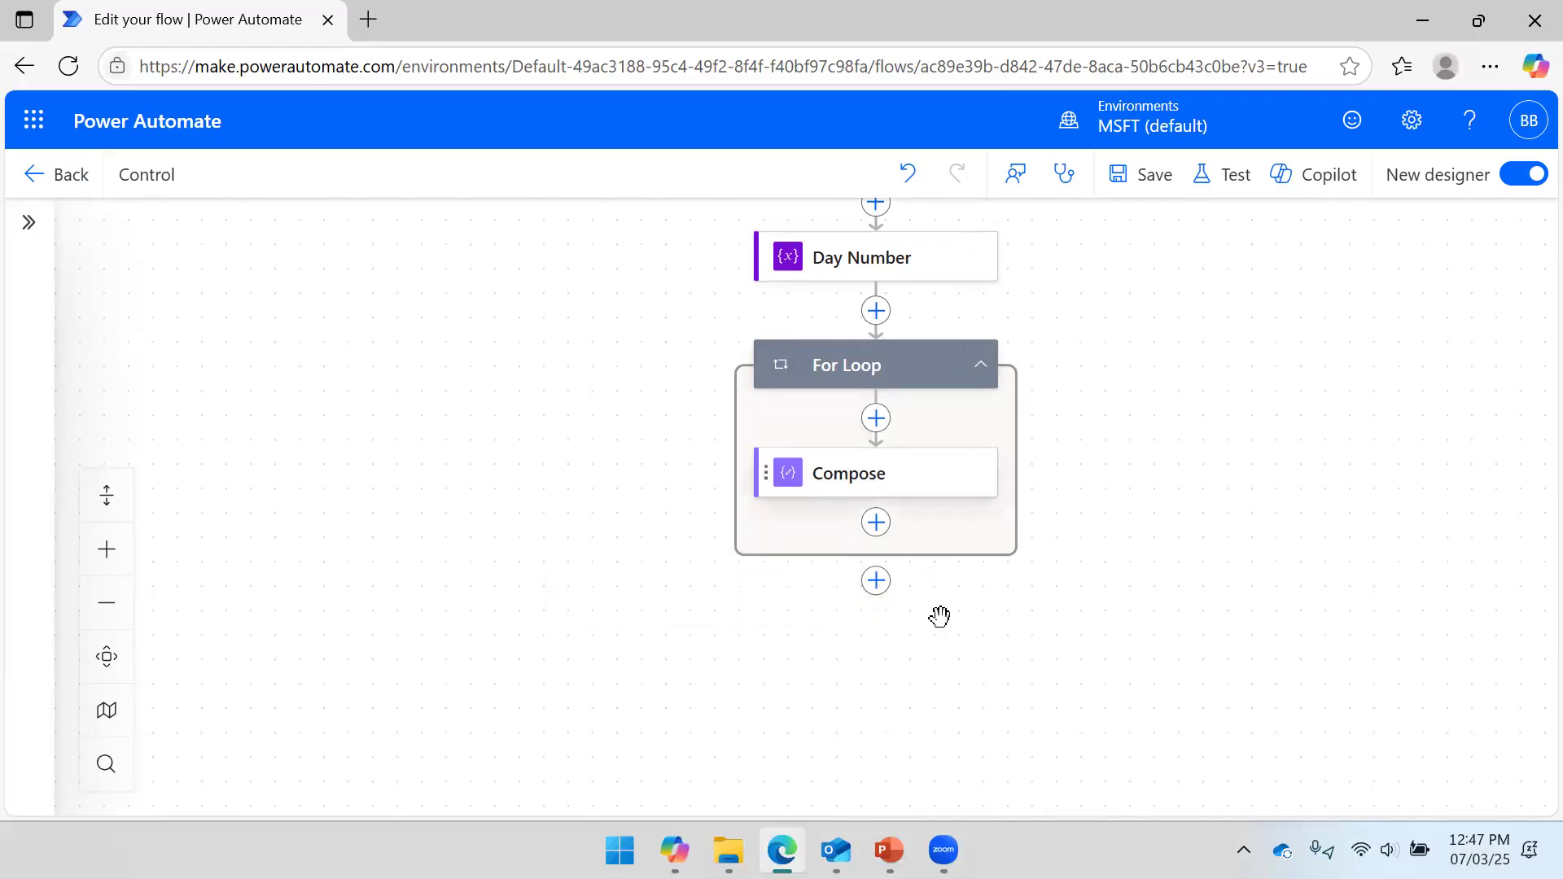
# Check the control actions on the PowerPoint slide and add a Do until control after the For Loop.
pyautogui.click(889, 850)
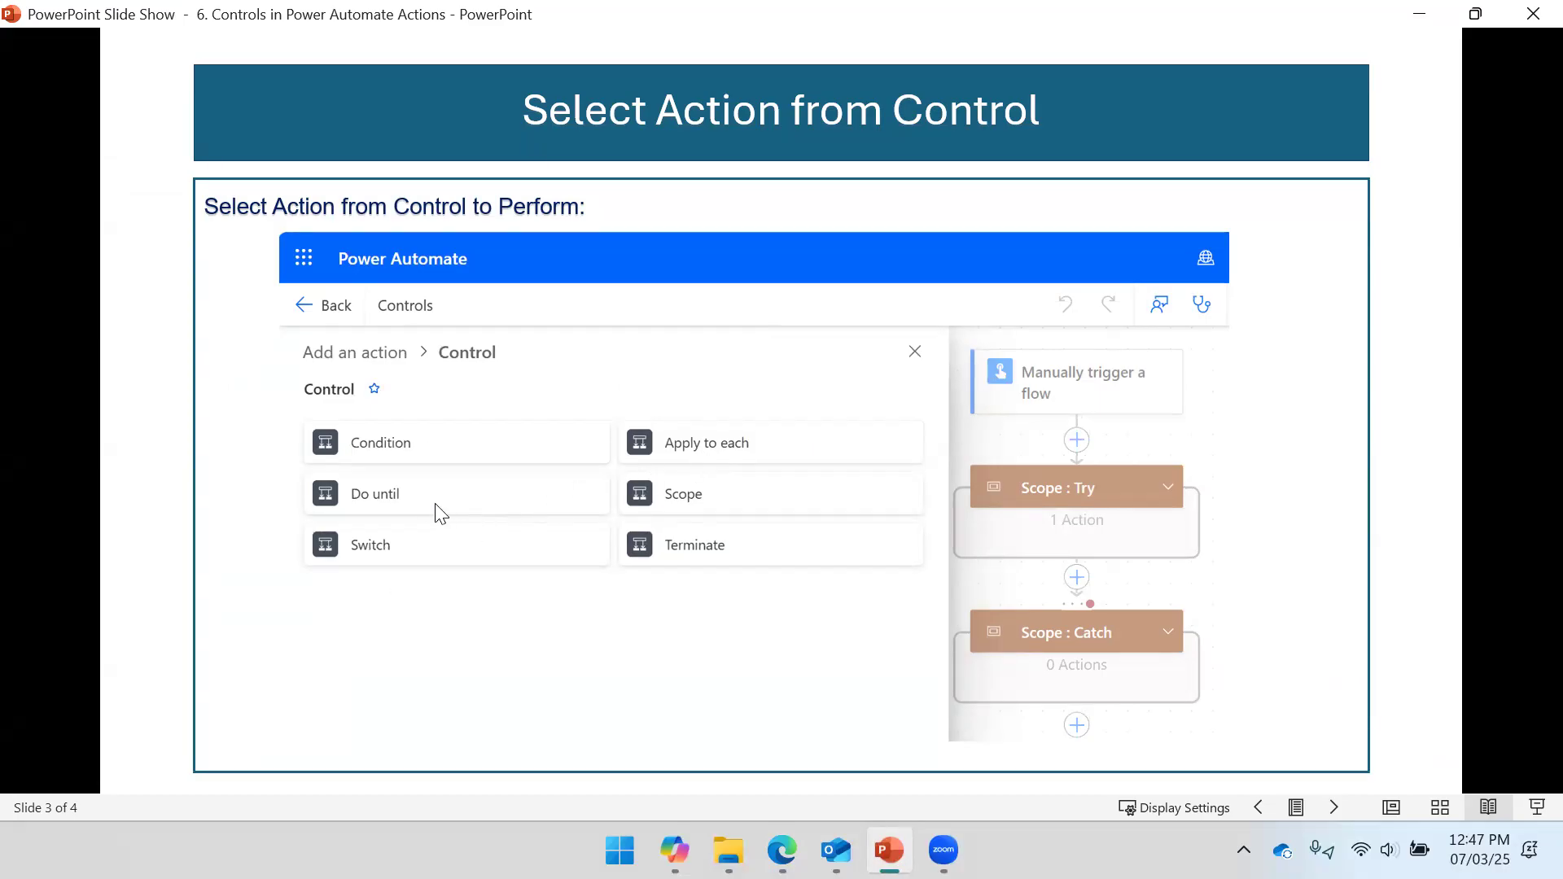
pyautogui.click(1421, 14)
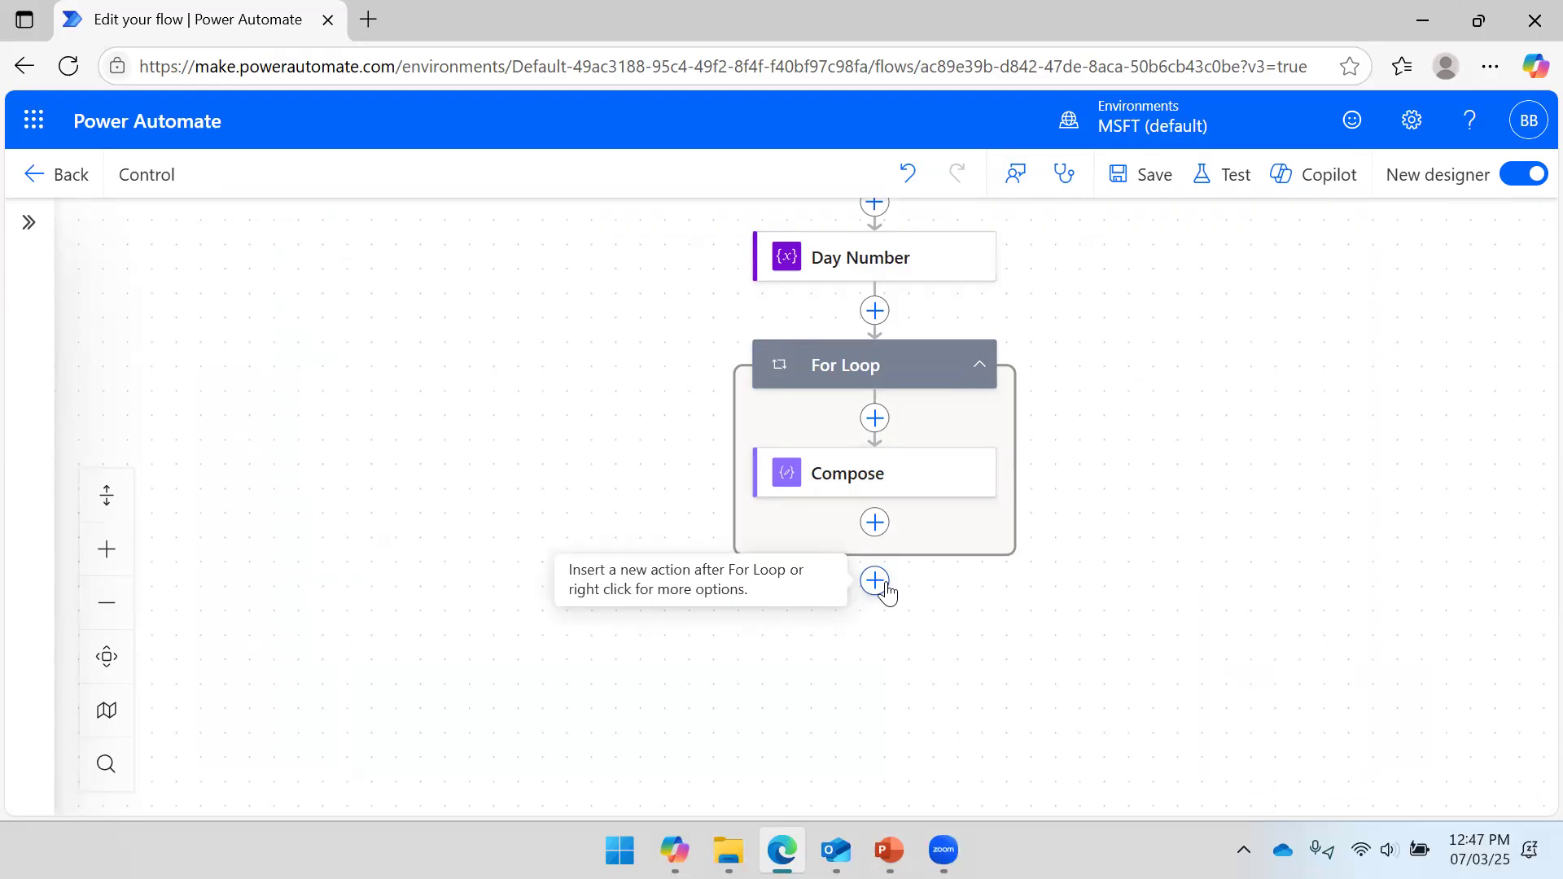
pyautogui.click(881, 585)
pyautogui.click(362, 674)
pyautogui.click(261, 408)
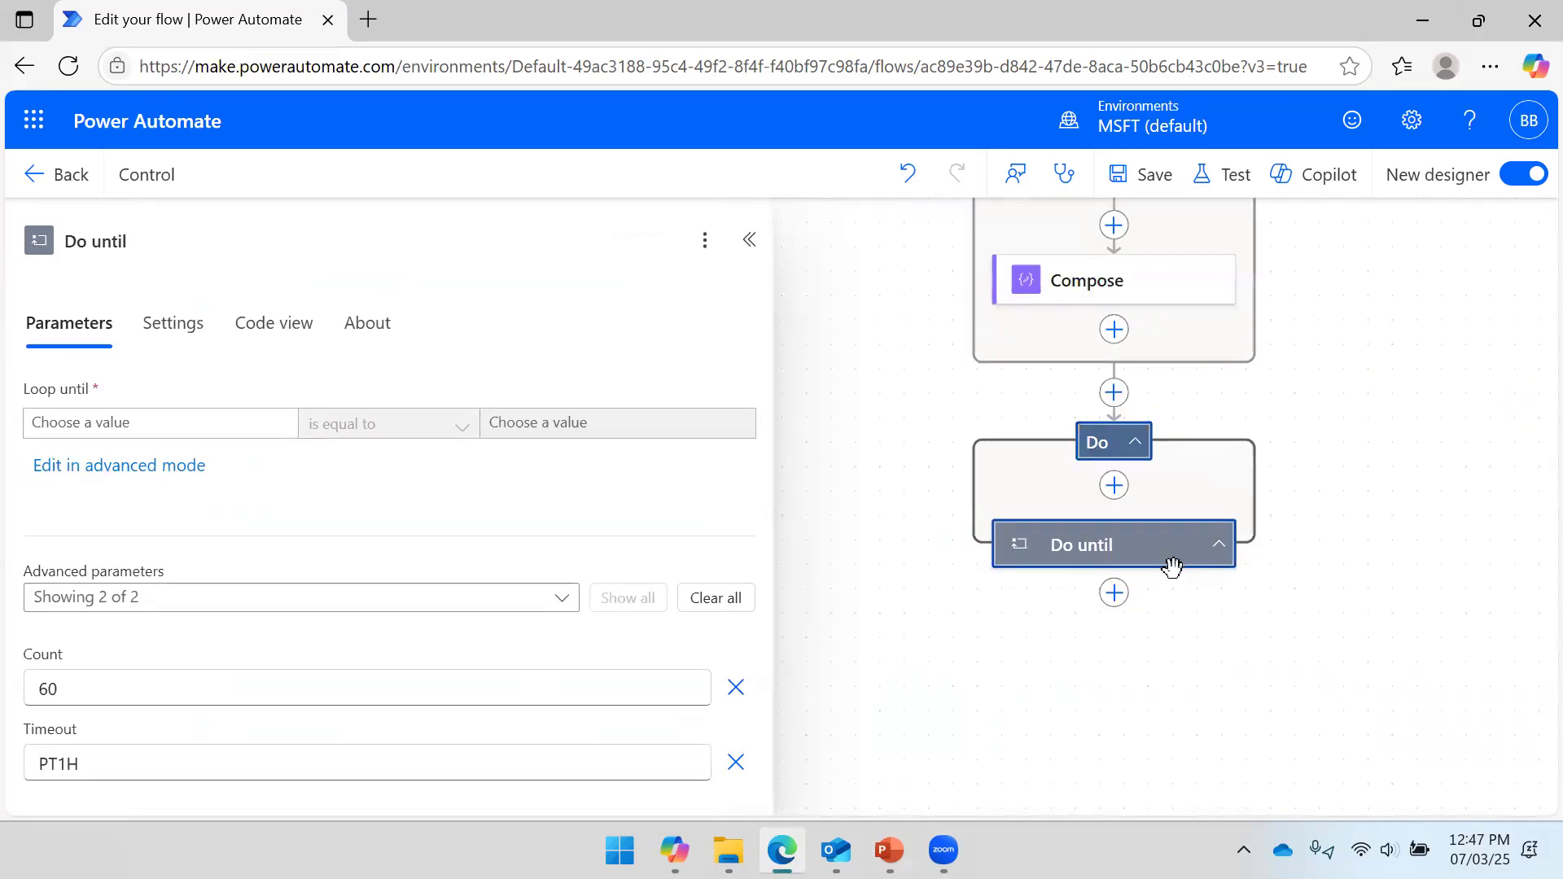
pyautogui.click(155, 425)
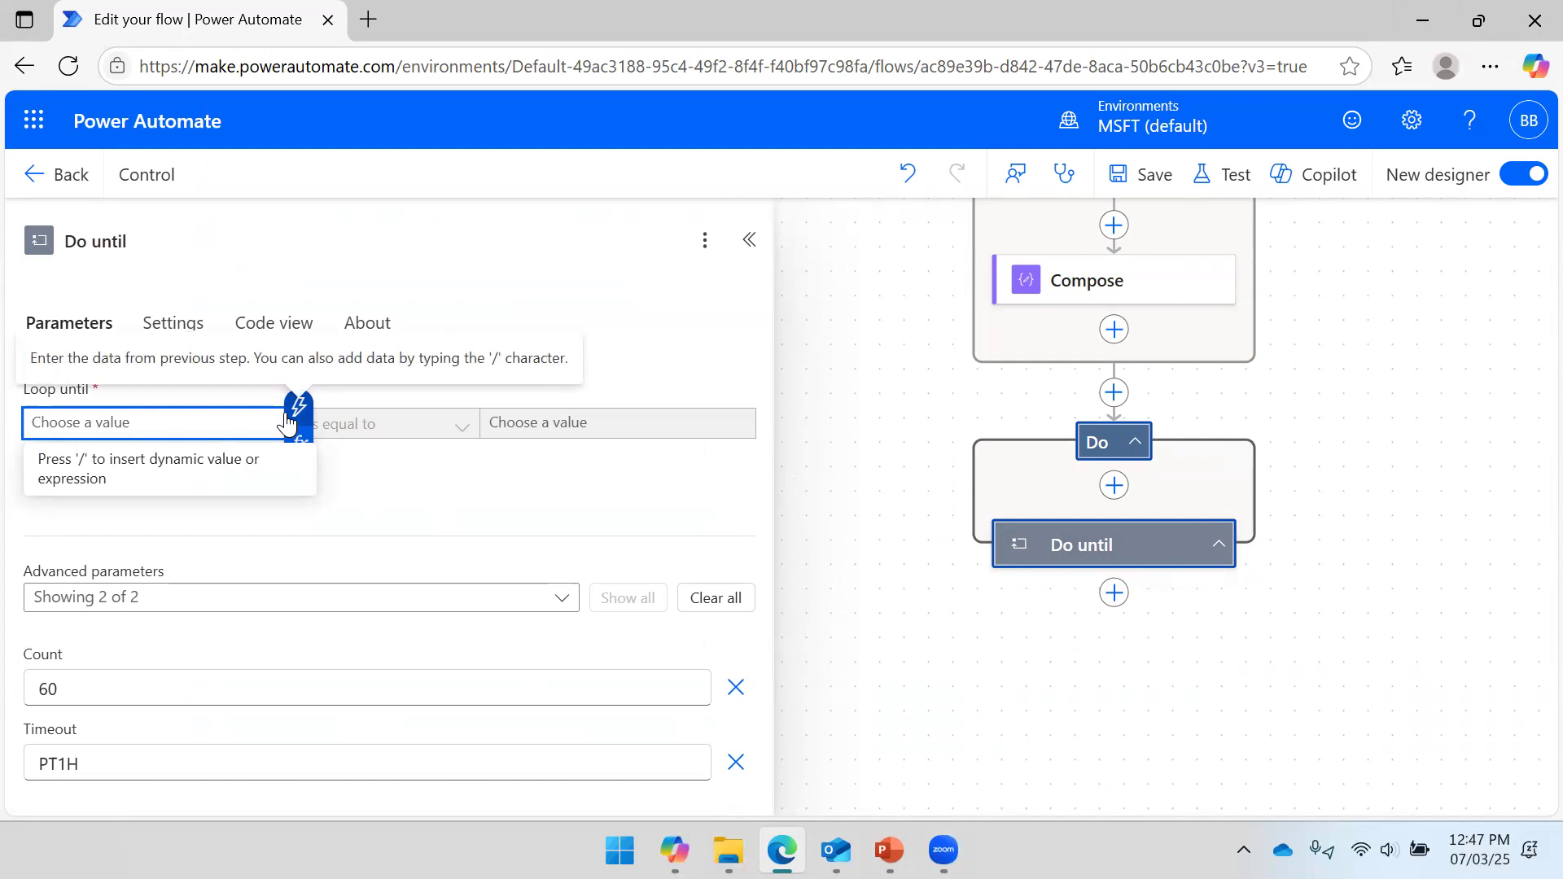
pyautogui.click(750, 241)
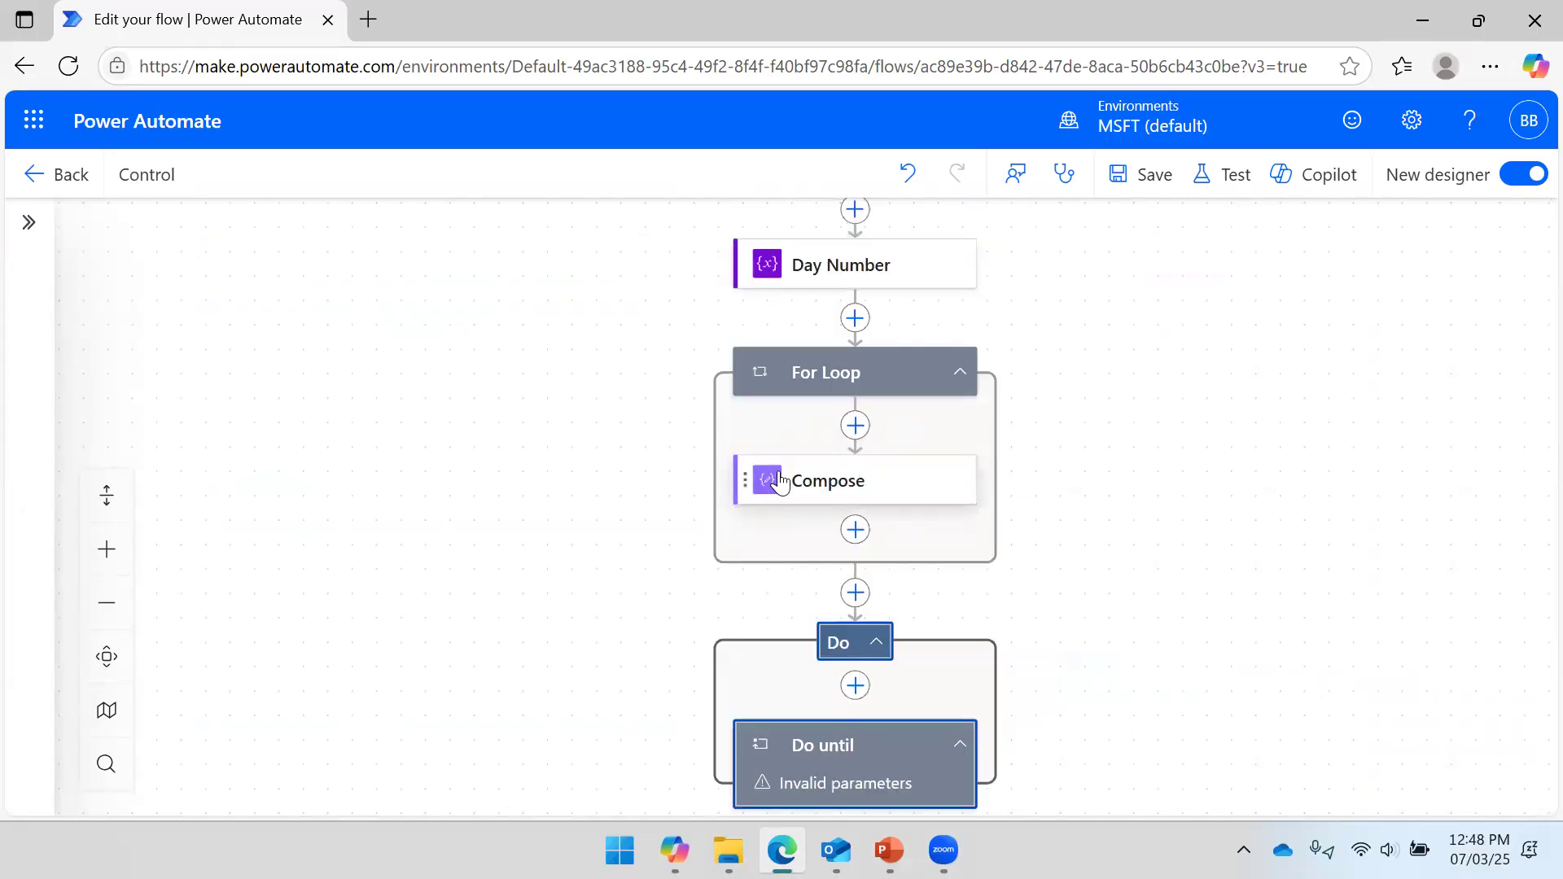
# Delete the Compose action from the For Loop and move the Do until control inside the loop.
pyautogui.click(855, 485)
pyautogui.rightClick(859, 489)
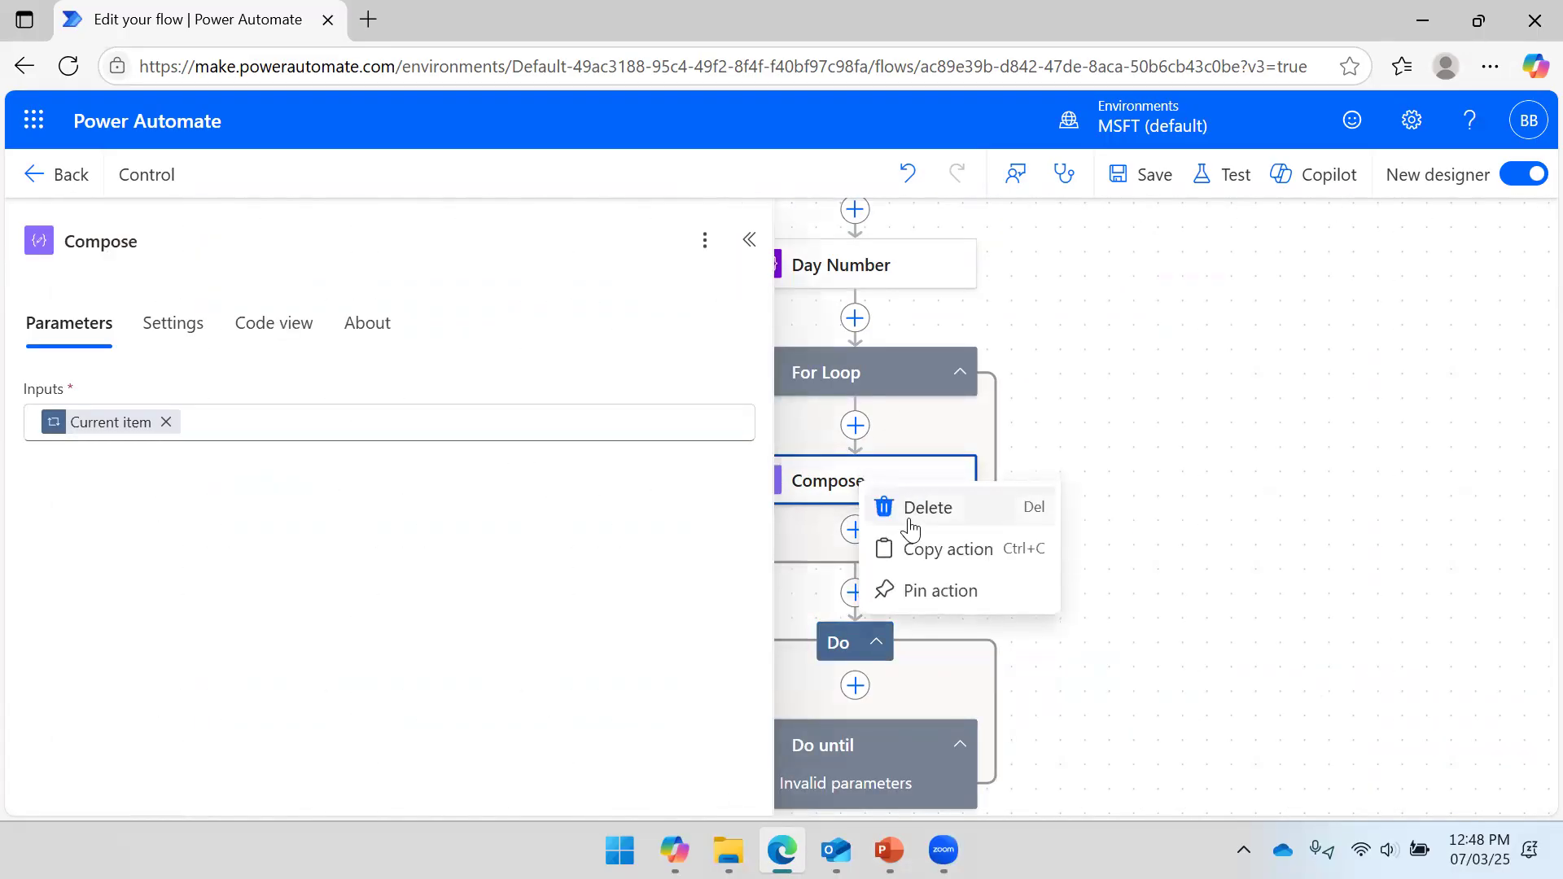
pyautogui.click(910, 528)
pyautogui.click(1042, 518)
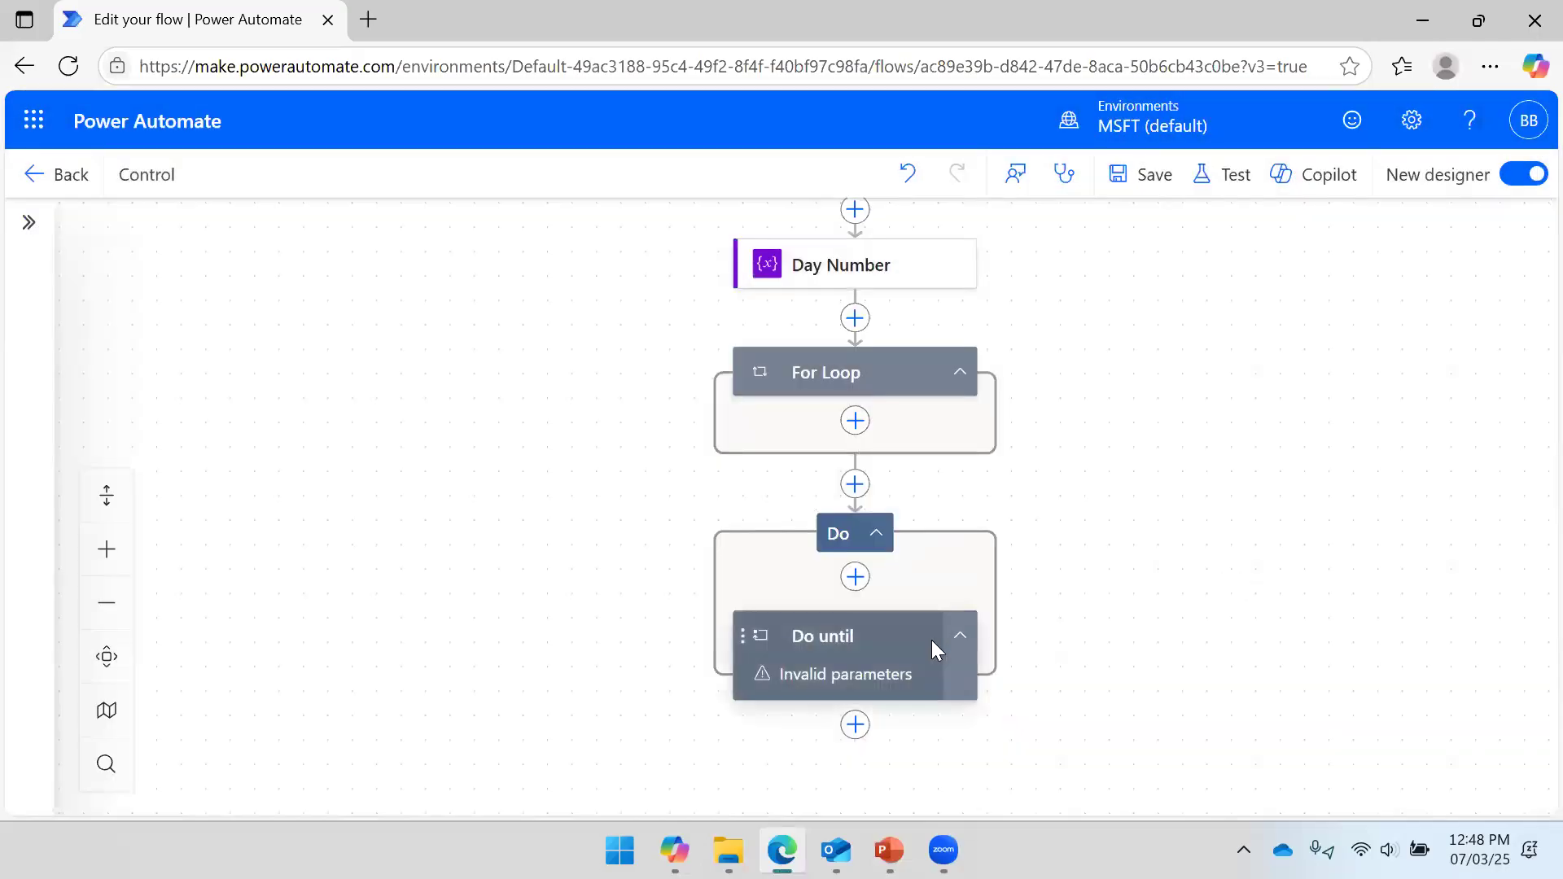
pyautogui.moveTo(854, 586); pyautogui.dragTo(871, 352)
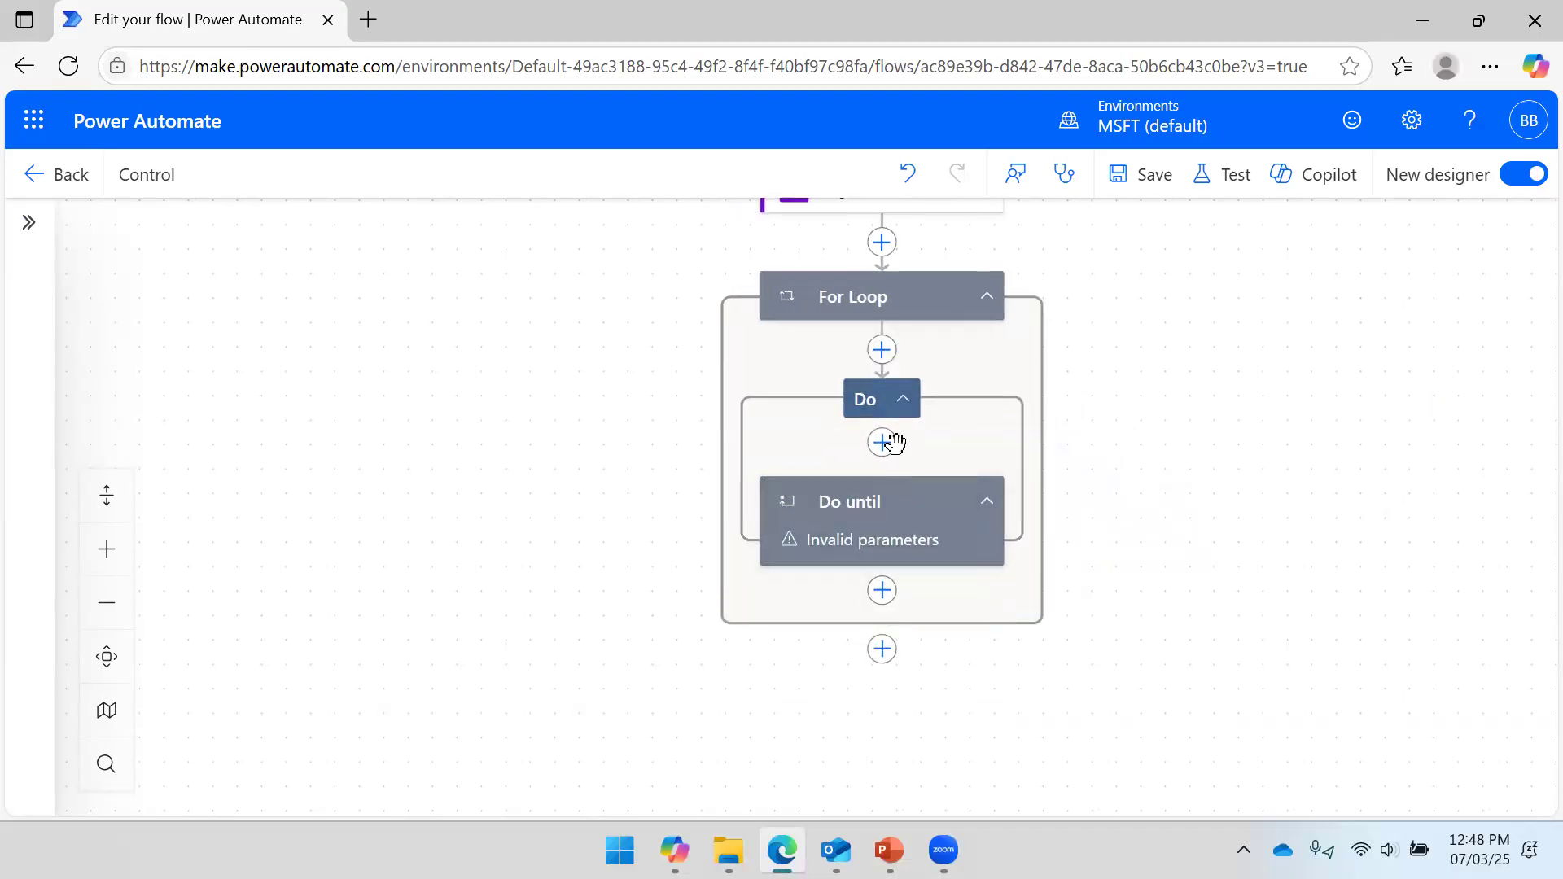
# Set the Do until condition to loop until the For Loop's Current item is equal to 3.
pyautogui.click(835, 514)
pyautogui.click(65, 423)
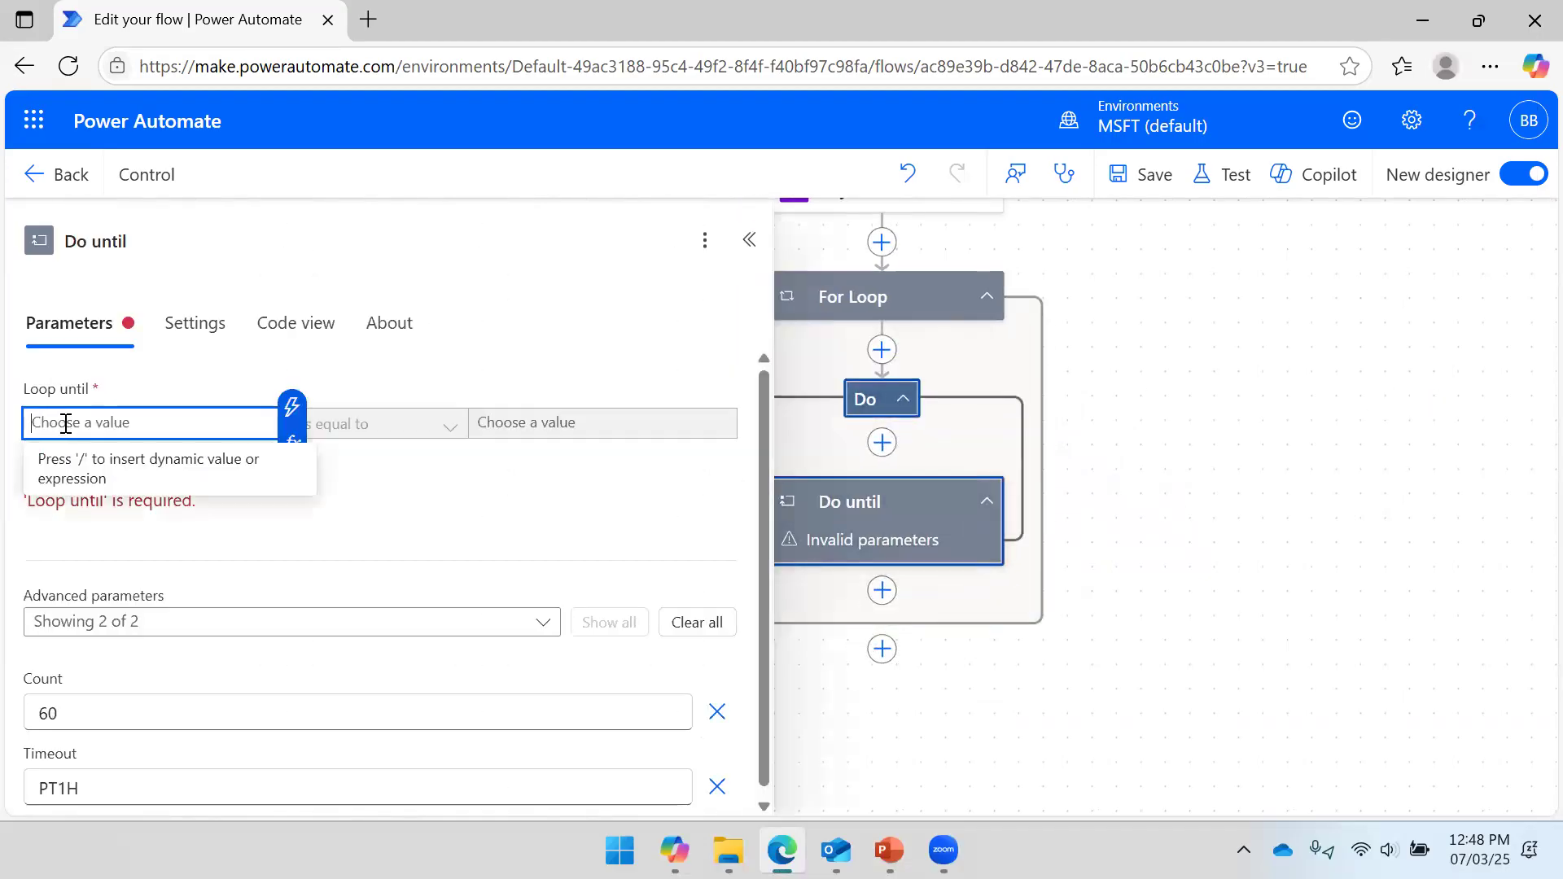
pyautogui.click(293, 441)
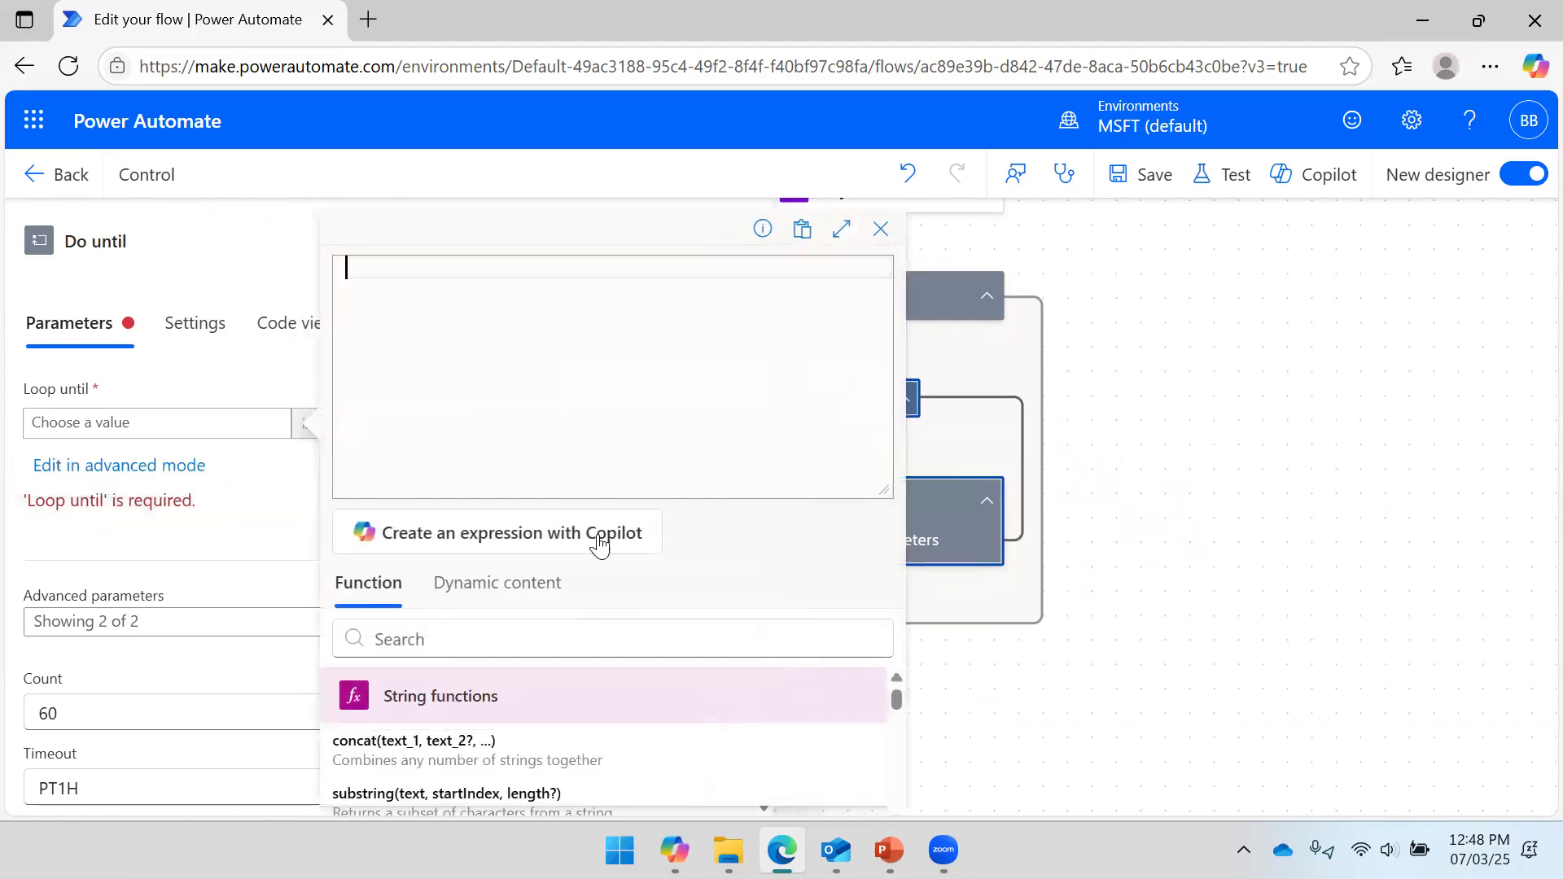
pyautogui.click(482, 593)
pyautogui.scroll(-3, 412, 741)
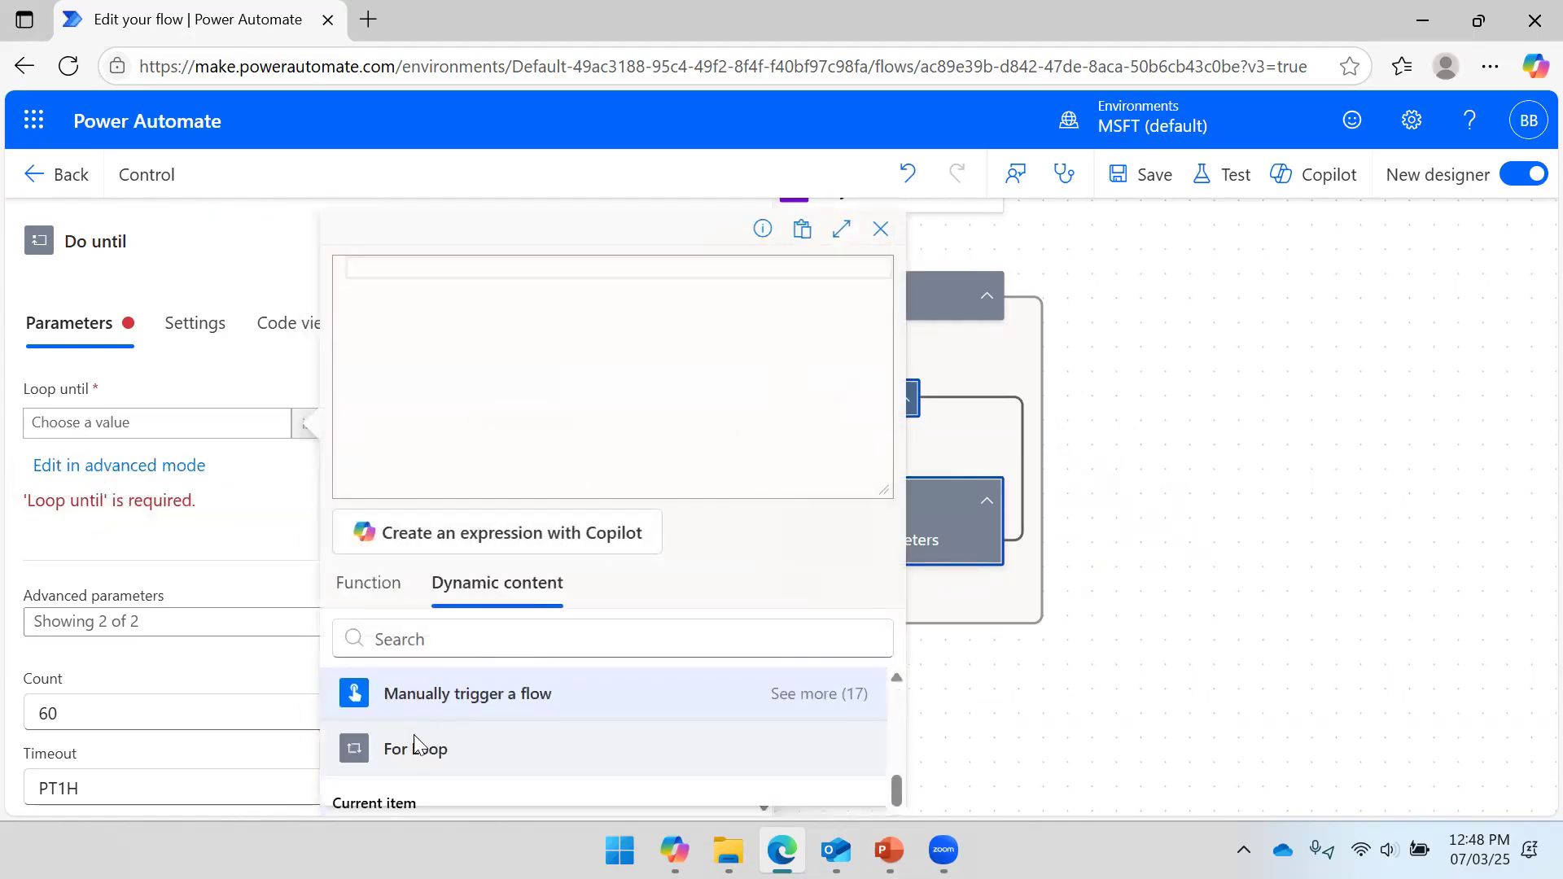
pyautogui.click(407, 796)
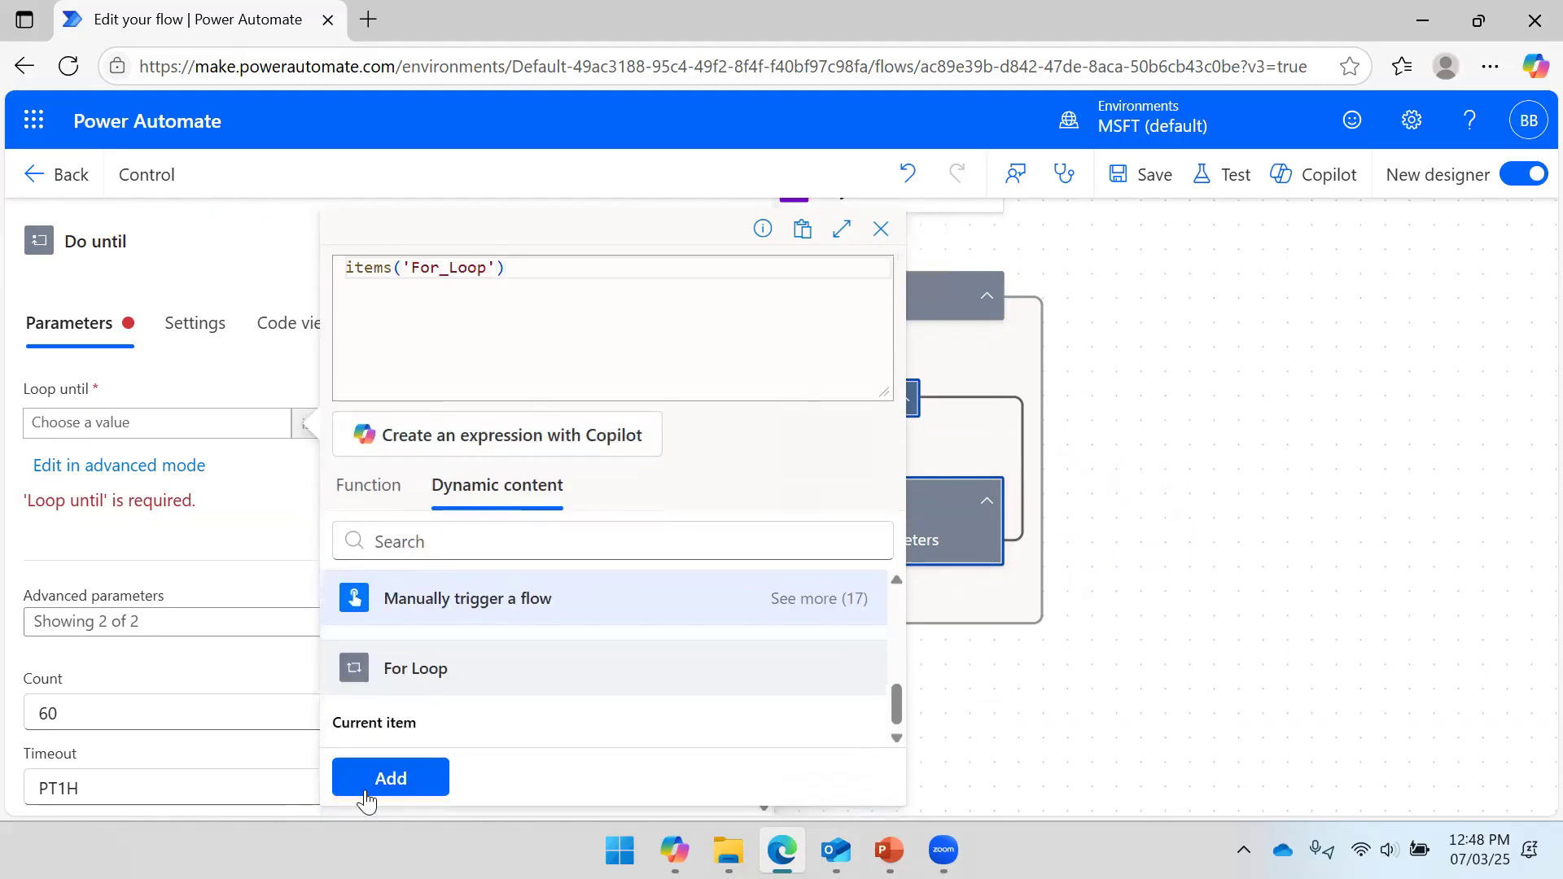
pyautogui.click(366, 782)
pyautogui.click(550, 422)
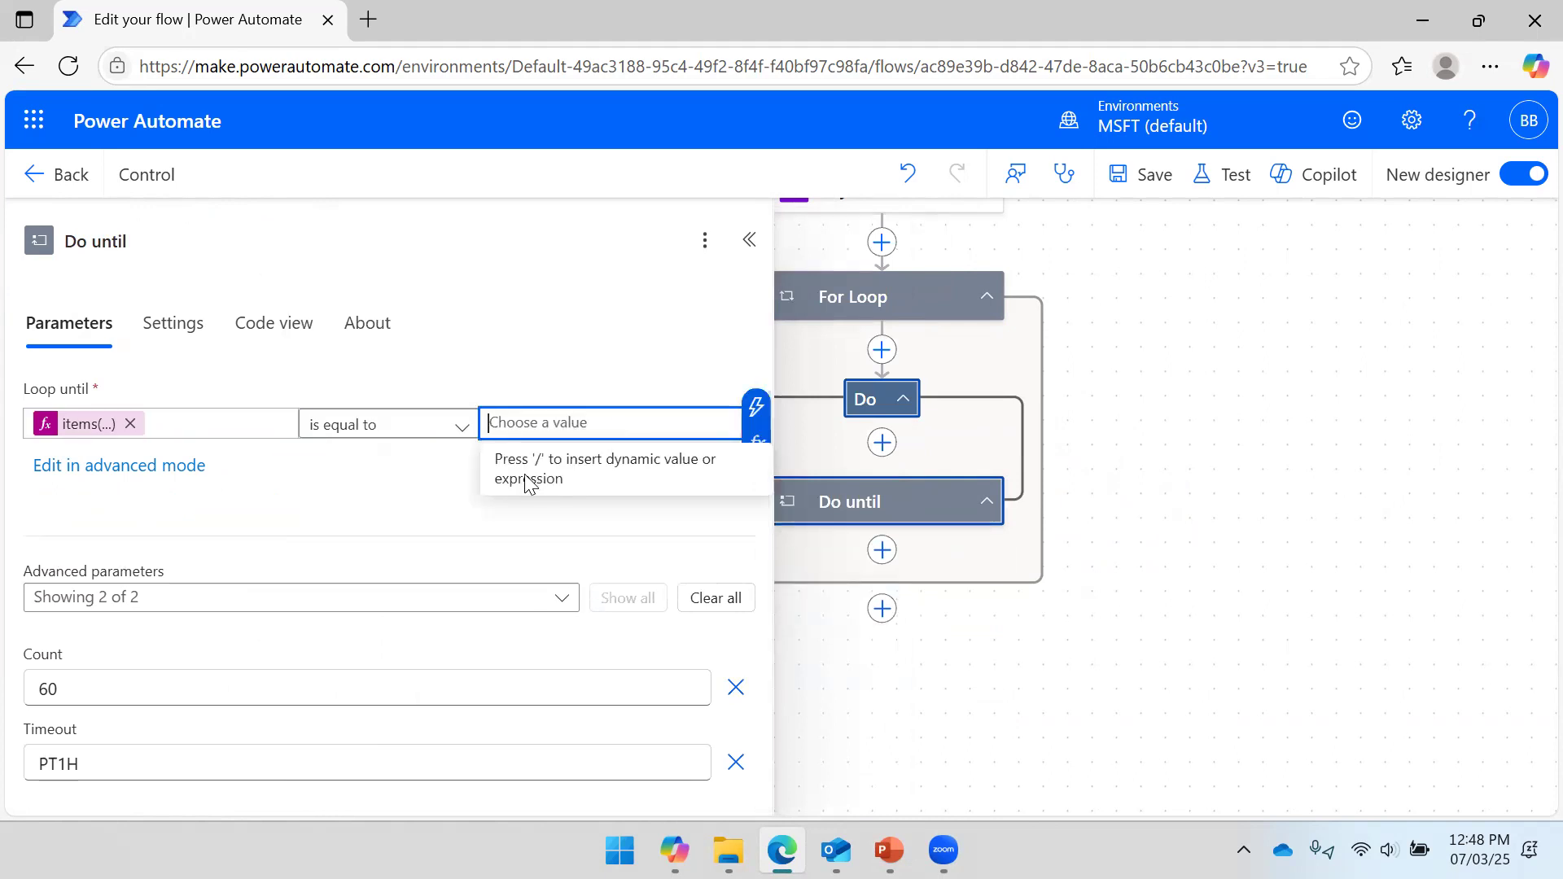
pyautogui.write('3')
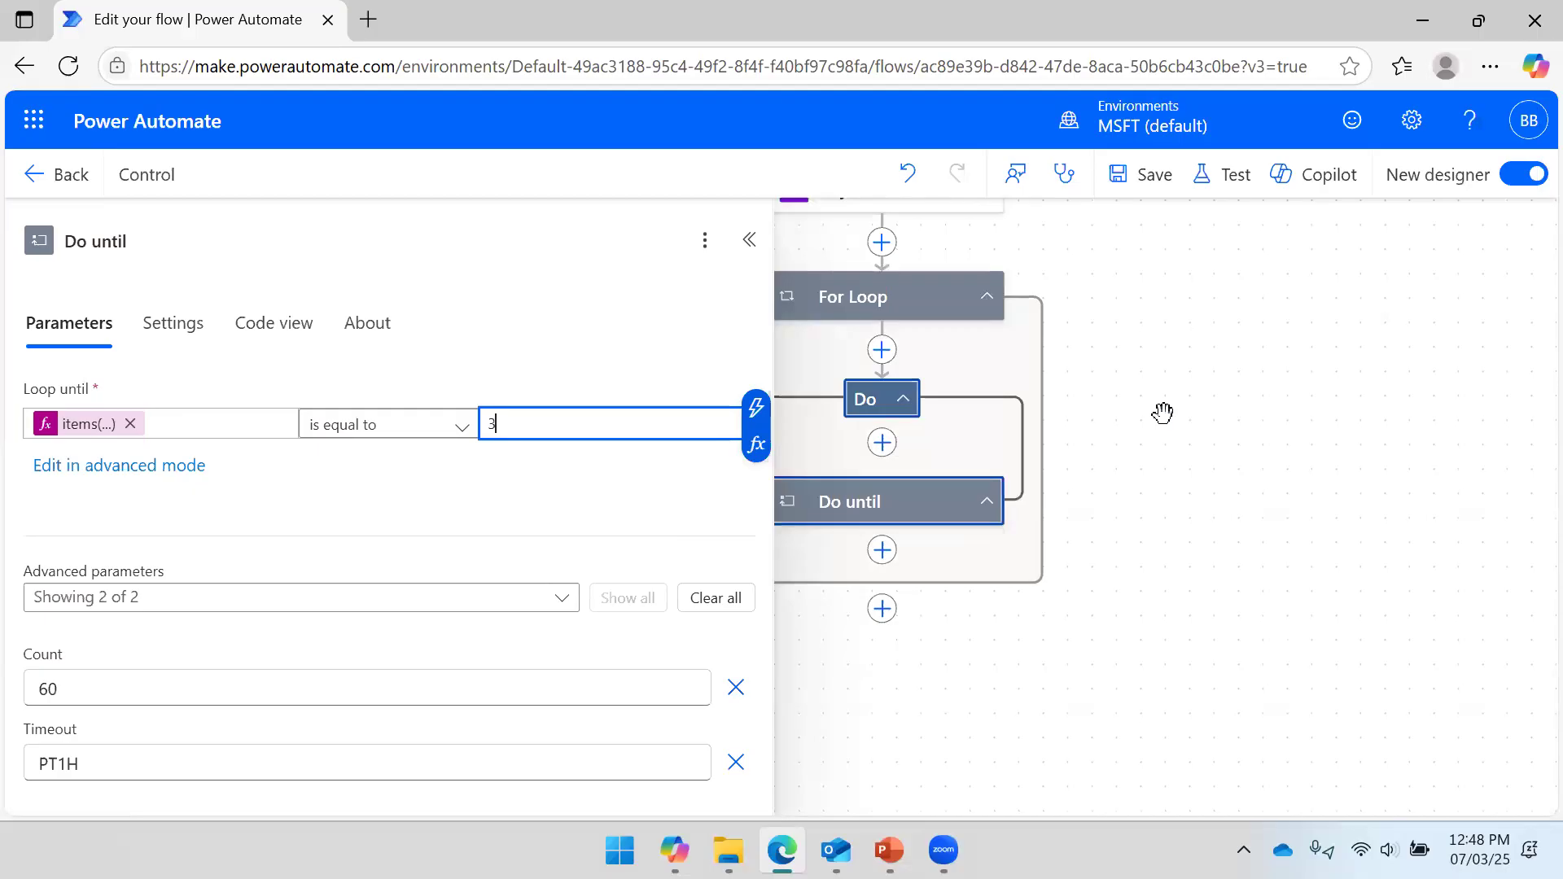
# Save the flow and review the Do until condition.
pyautogui.click(1141, 193)
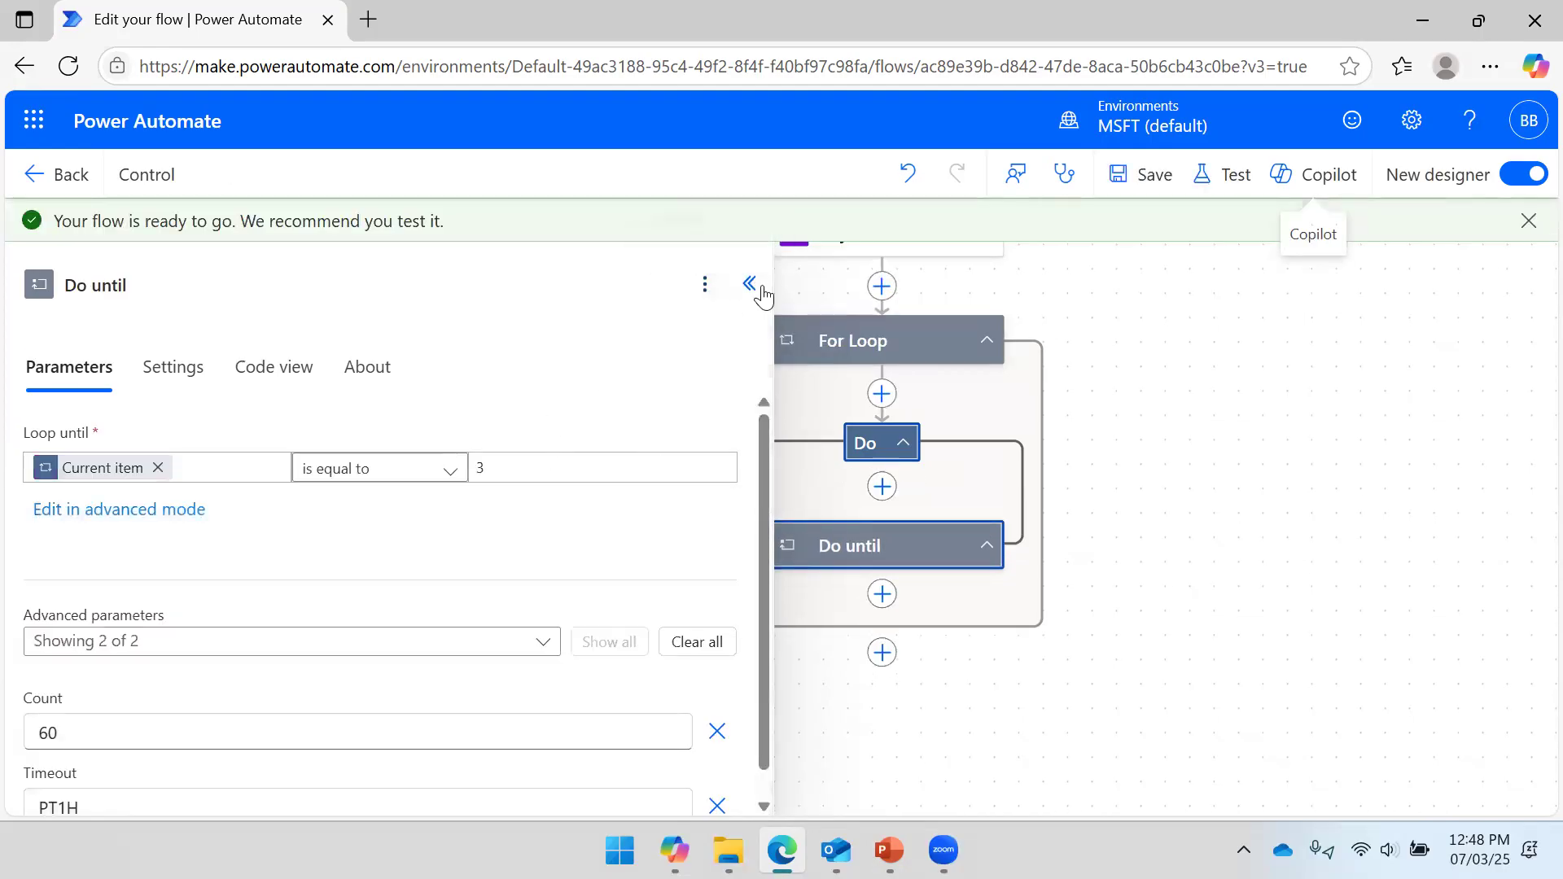
pyautogui.click(750, 284)
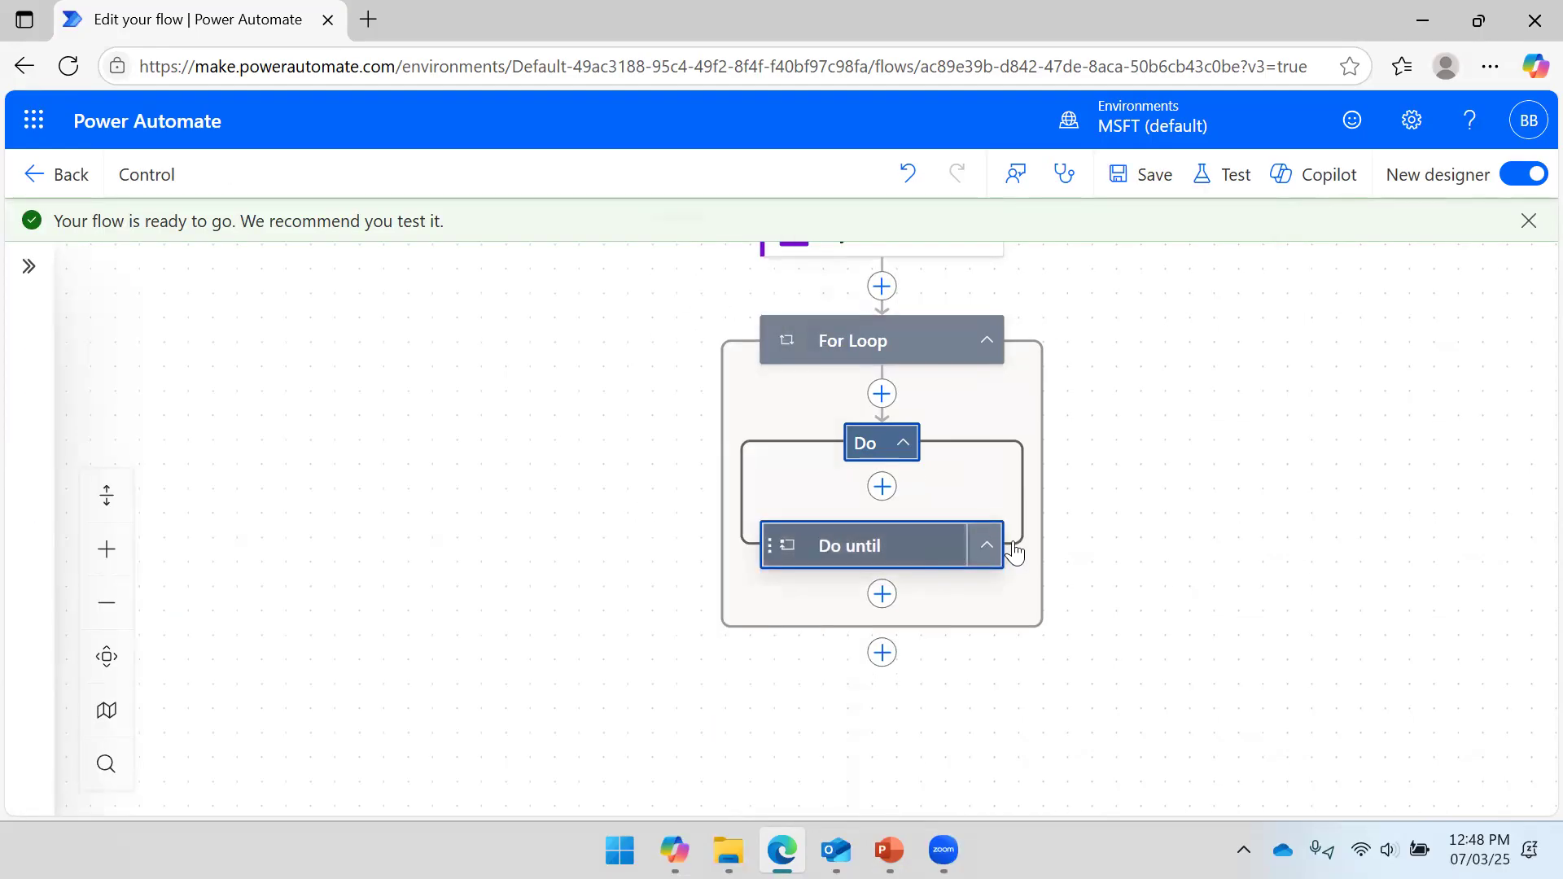
pyautogui.click(910, 553)
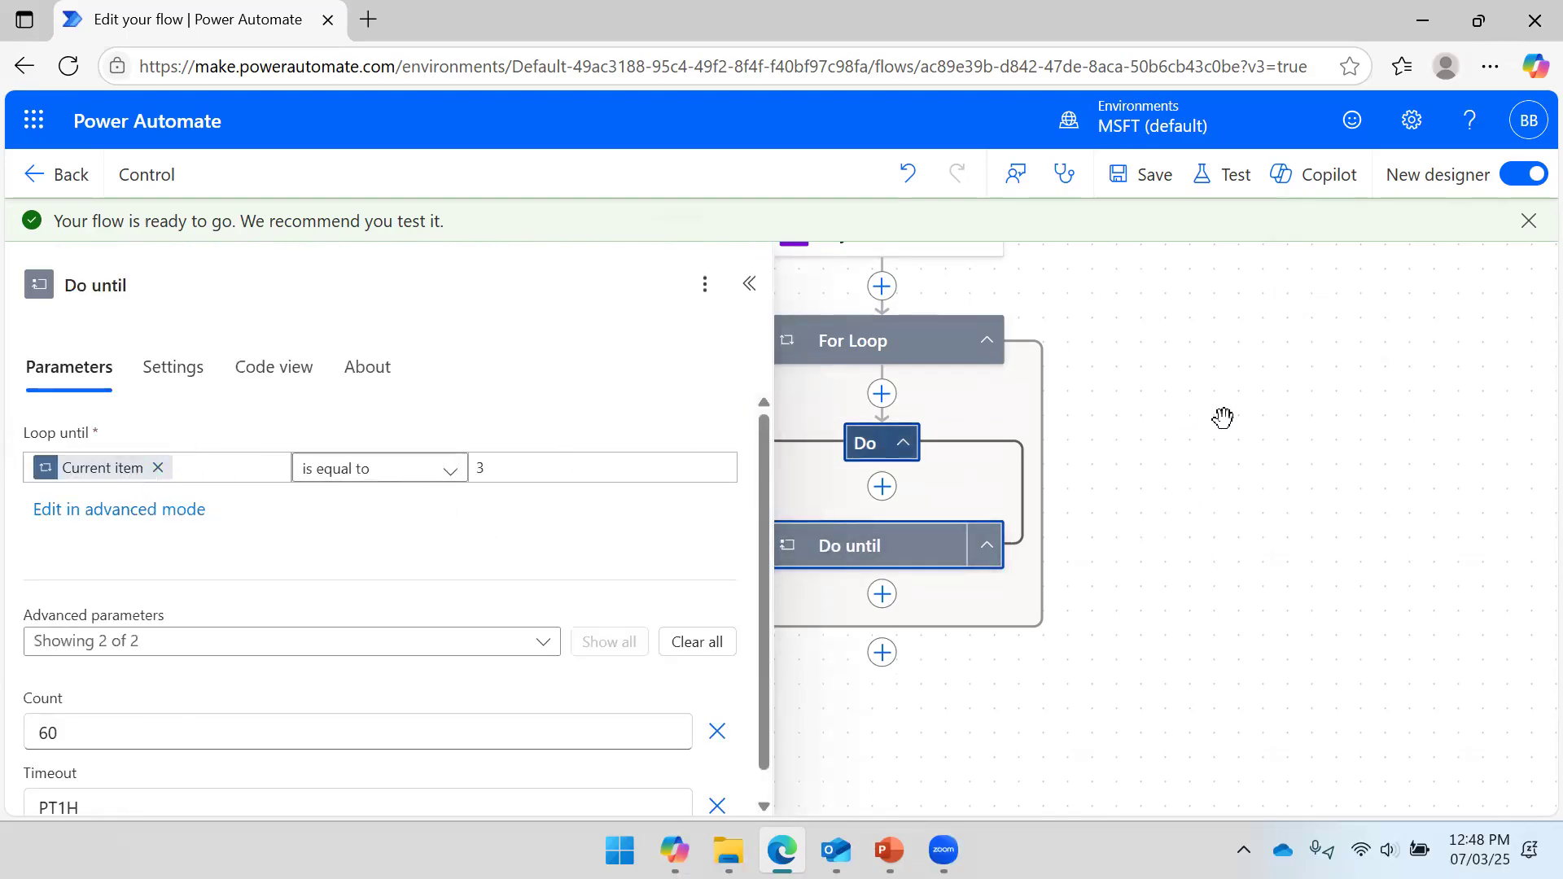
pyautogui.click(1205, 457)
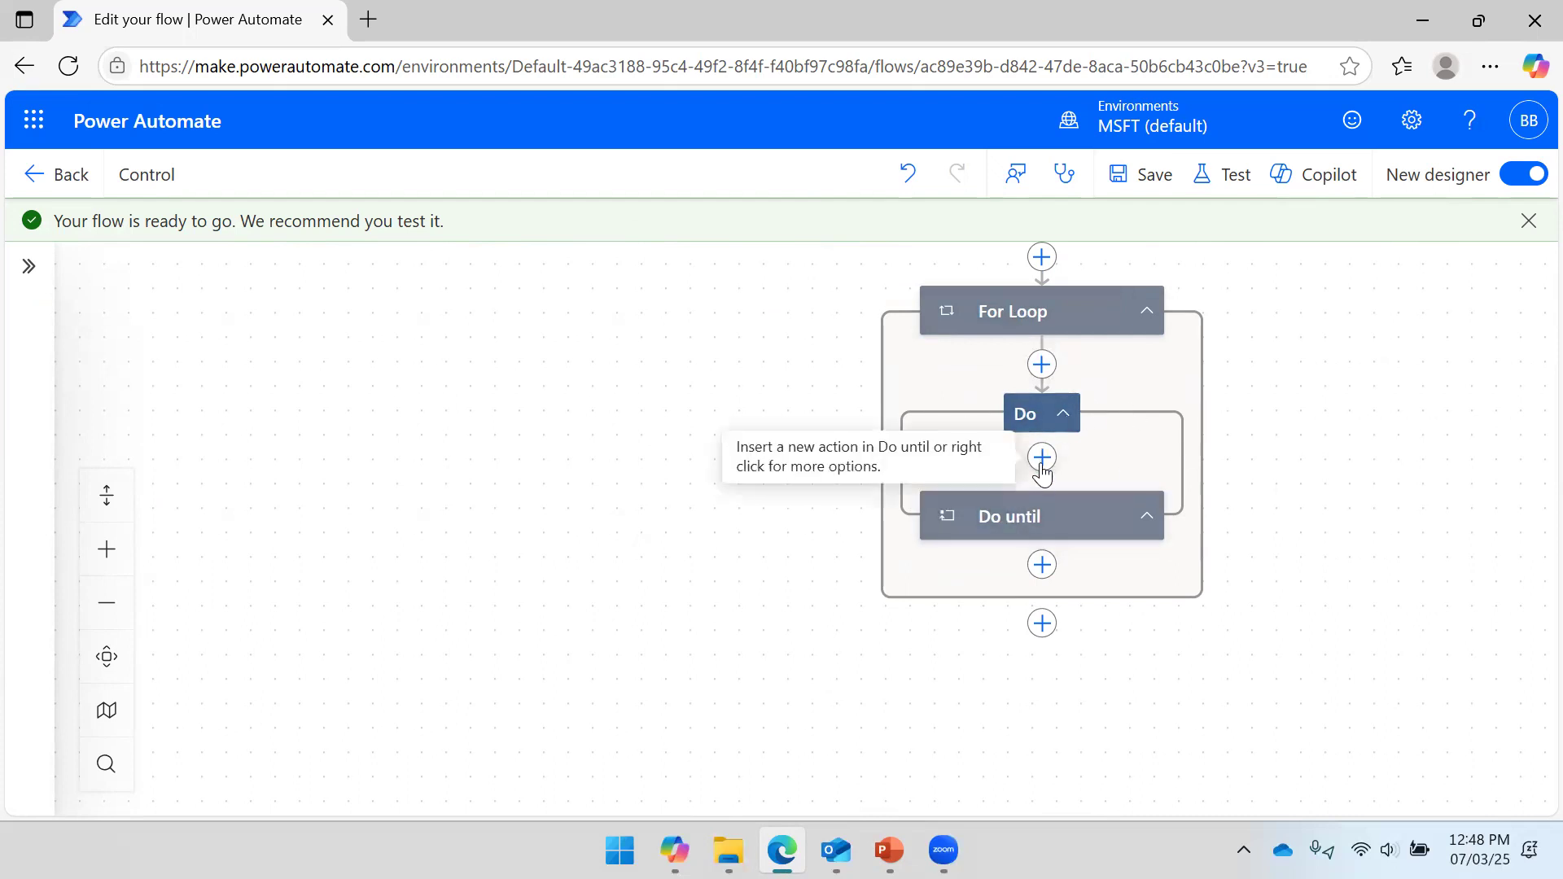
# Add a Compose action inside the Do until with the For Loop's Current item as its input, and save the flow.
pyautogui.click(1032, 471)
pyautogui.scroll(-2, 511, 579)
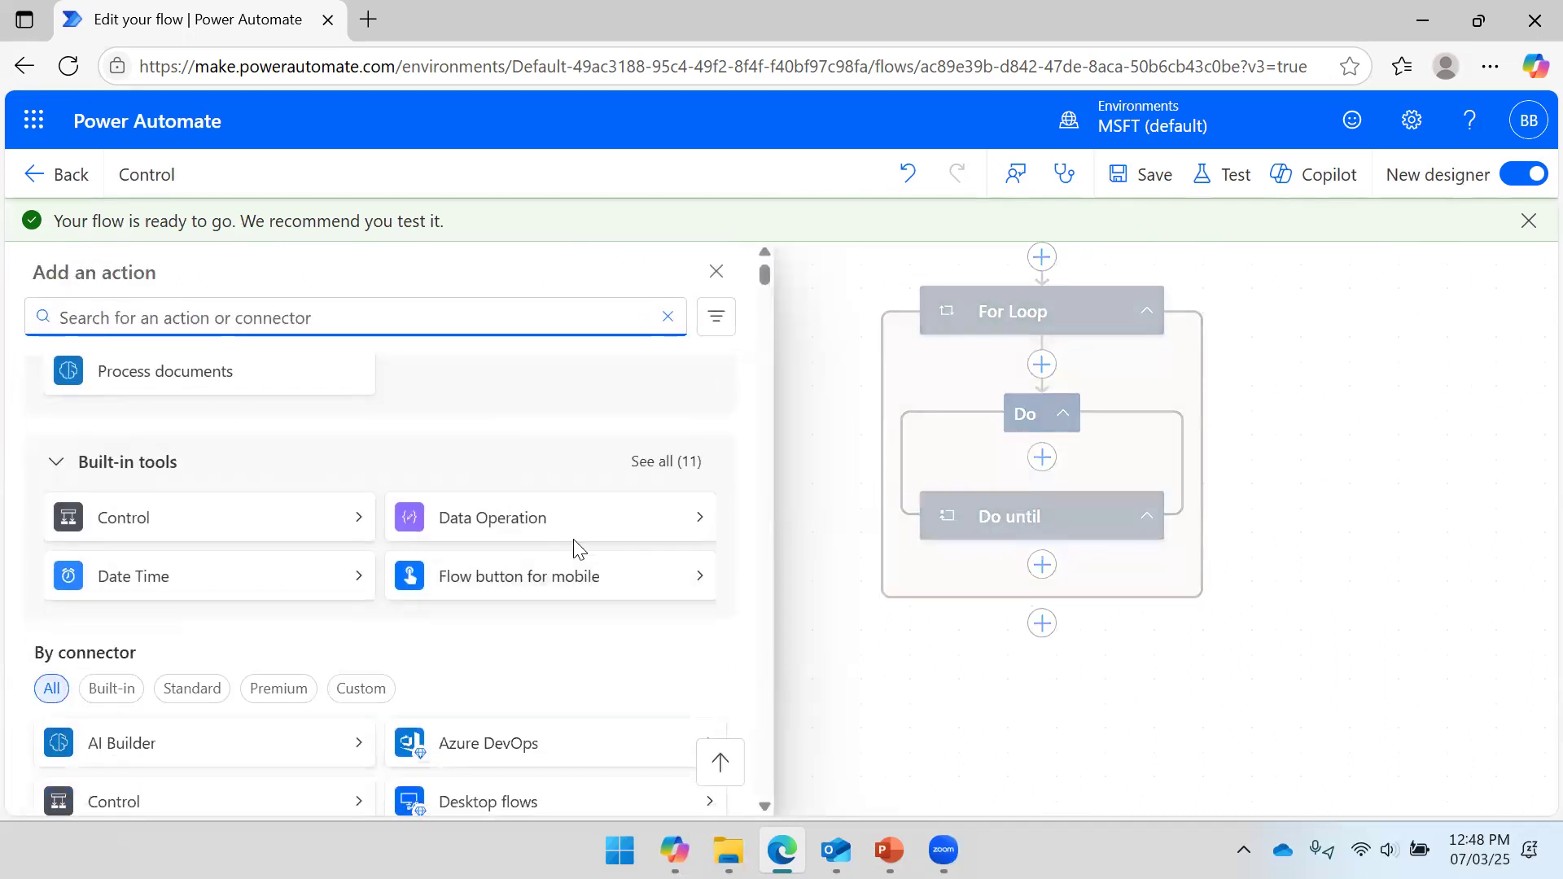
pyautogui.click(689, 521)
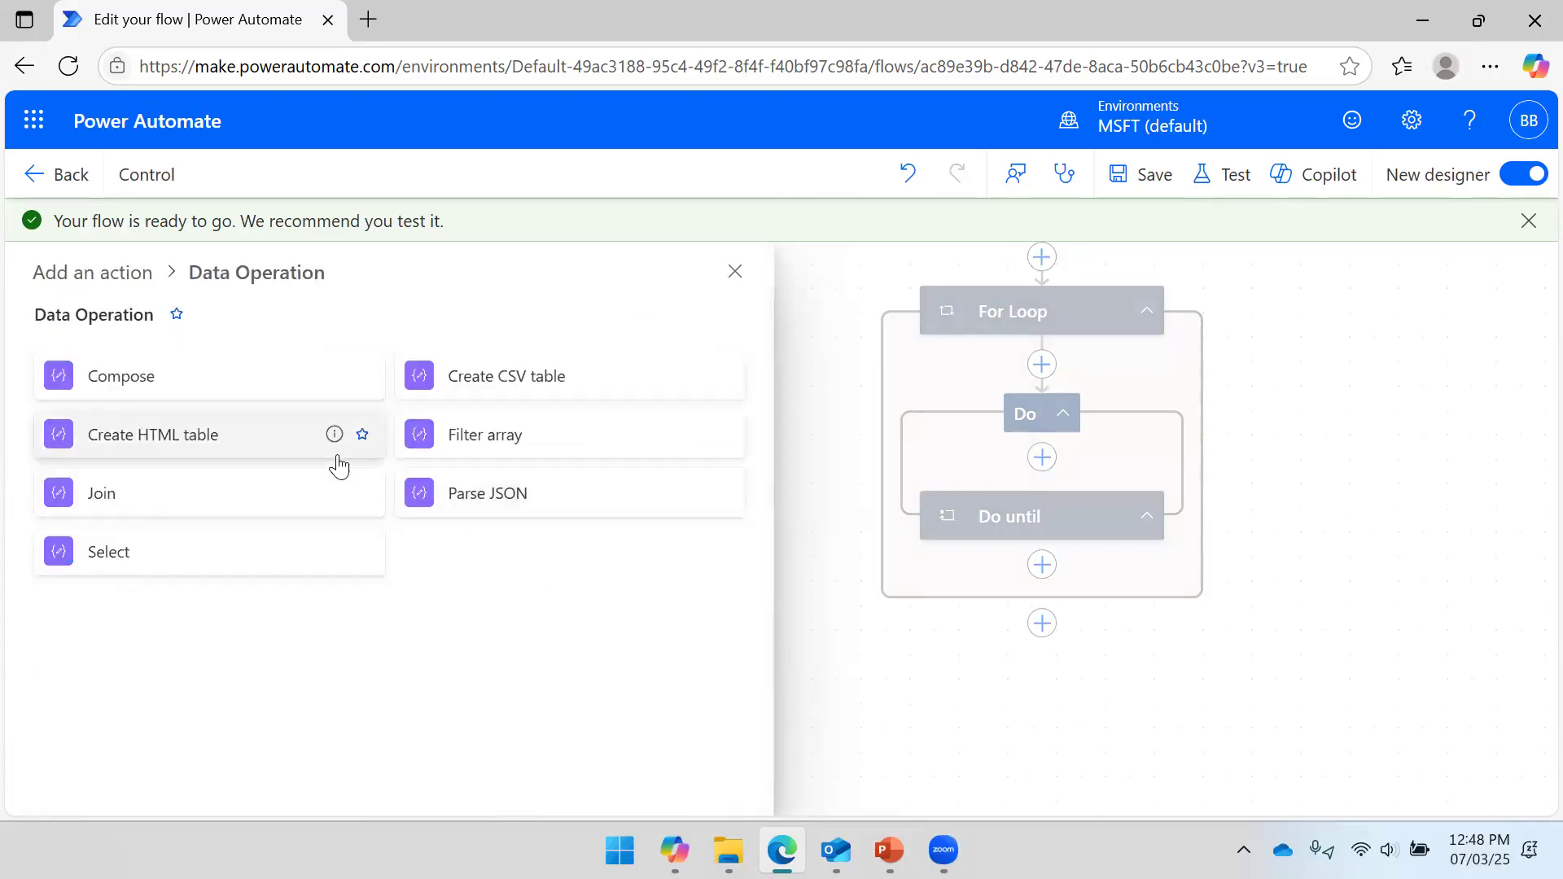
pyautogui.click(208, 400)
pyautogui.click(354, 423)
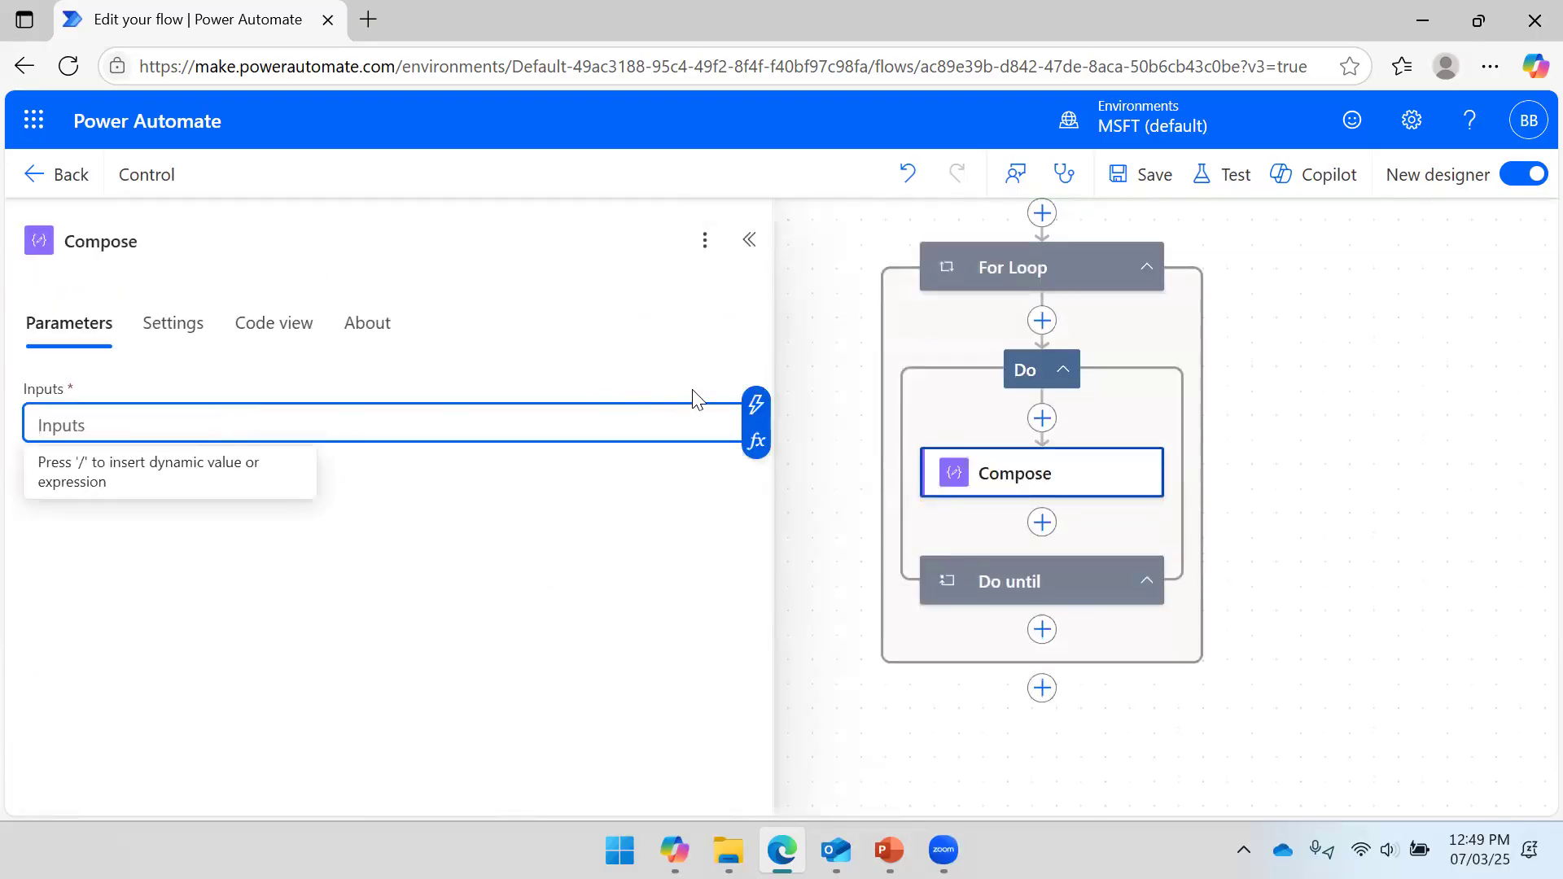
pyautogui.click(755, 404)
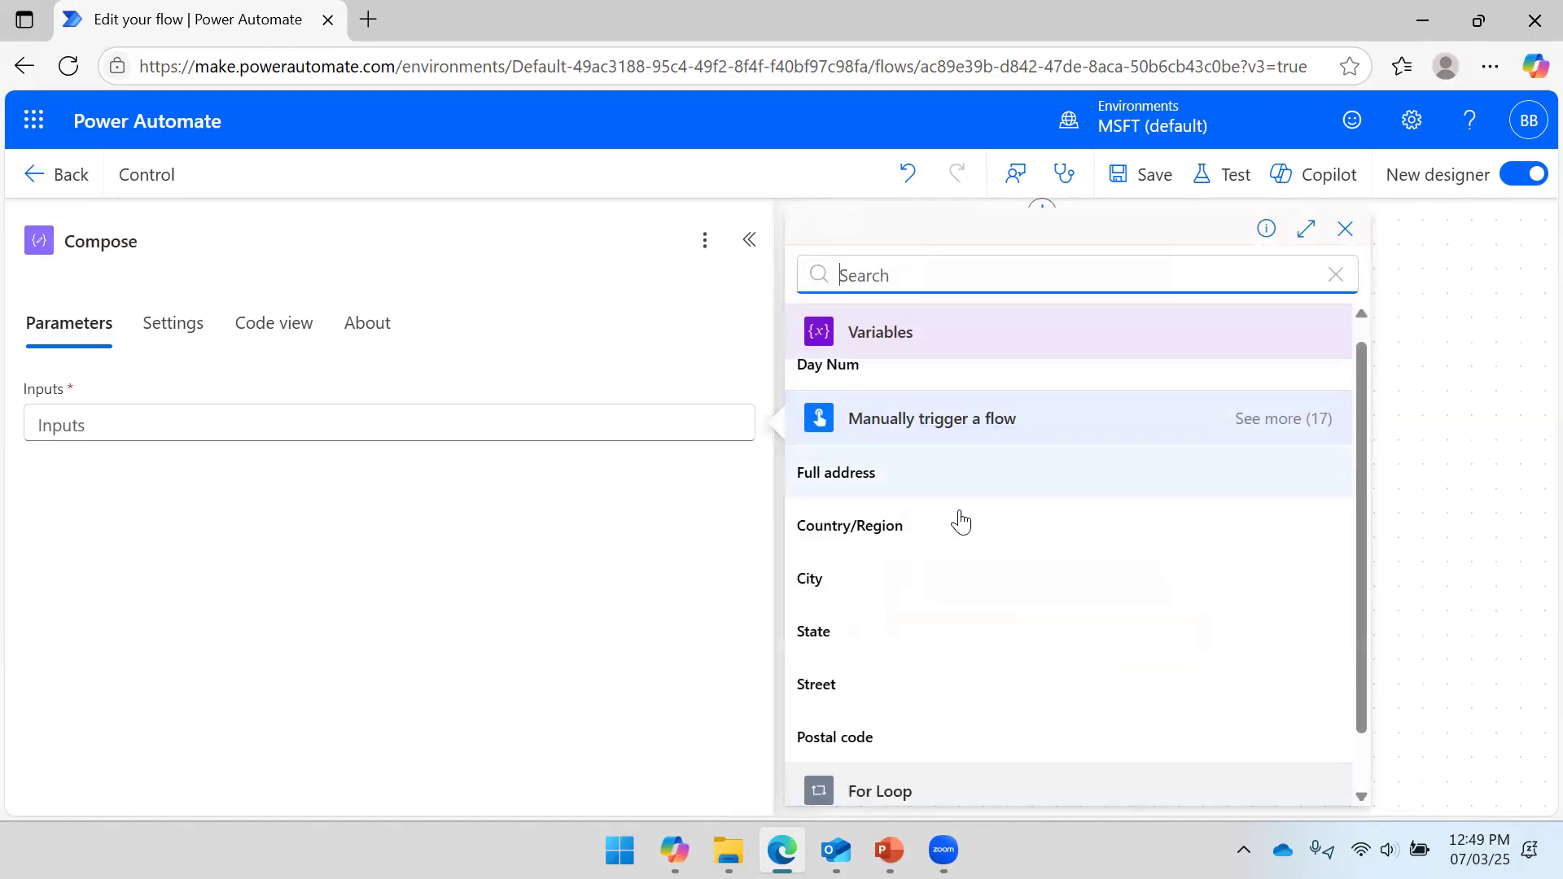
pyautogui.scroll(-1, 880, 761)
pyautogui.click(879, 777)
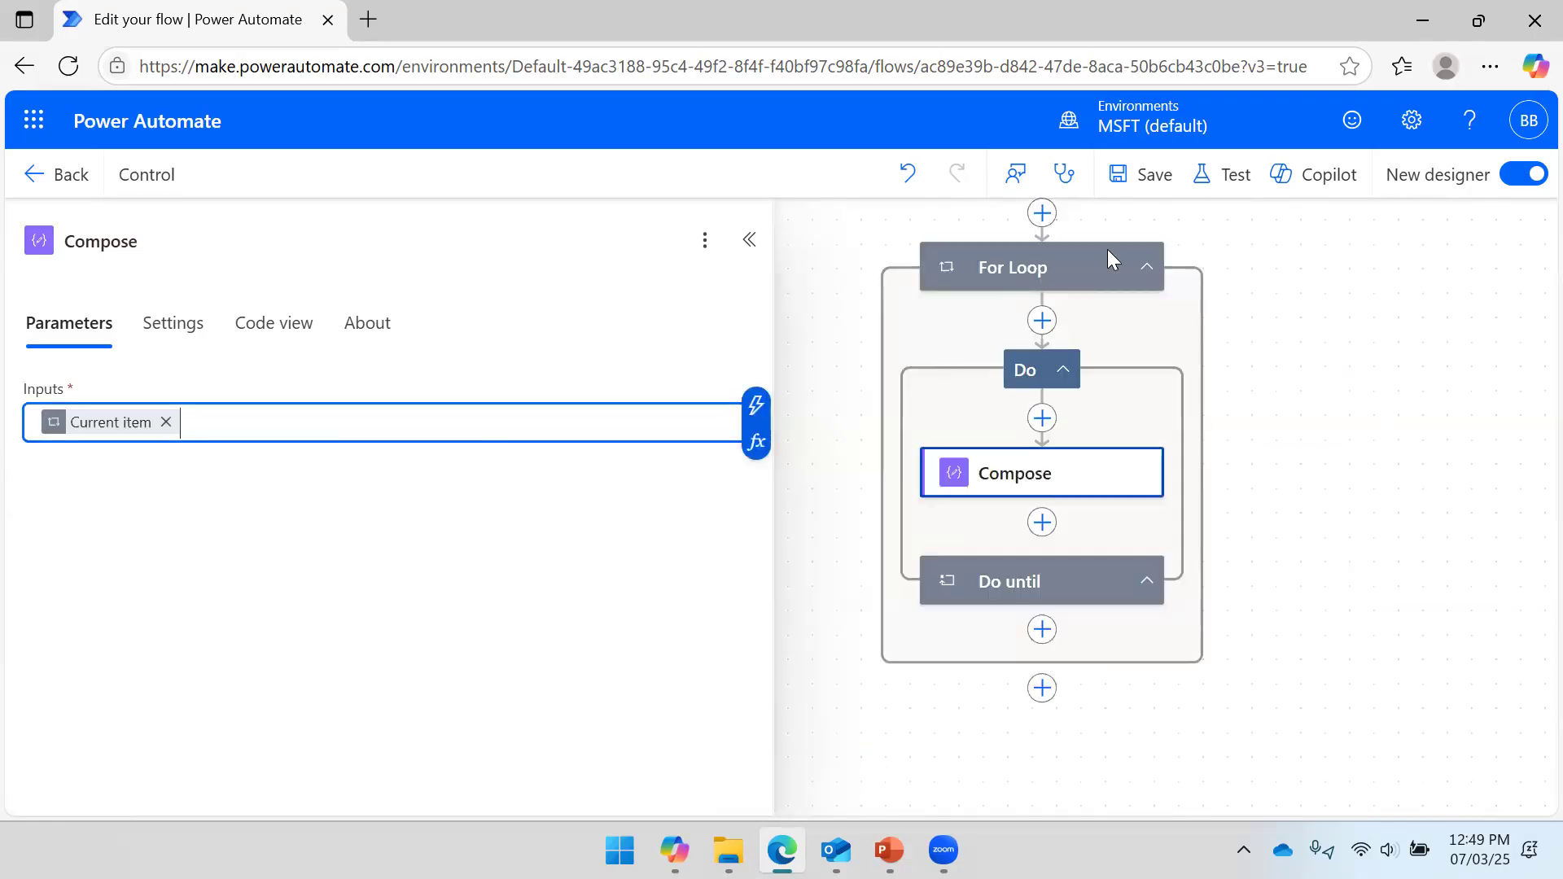
pyautogui.click(1169, 180)
pyautogui.click(748, 239)
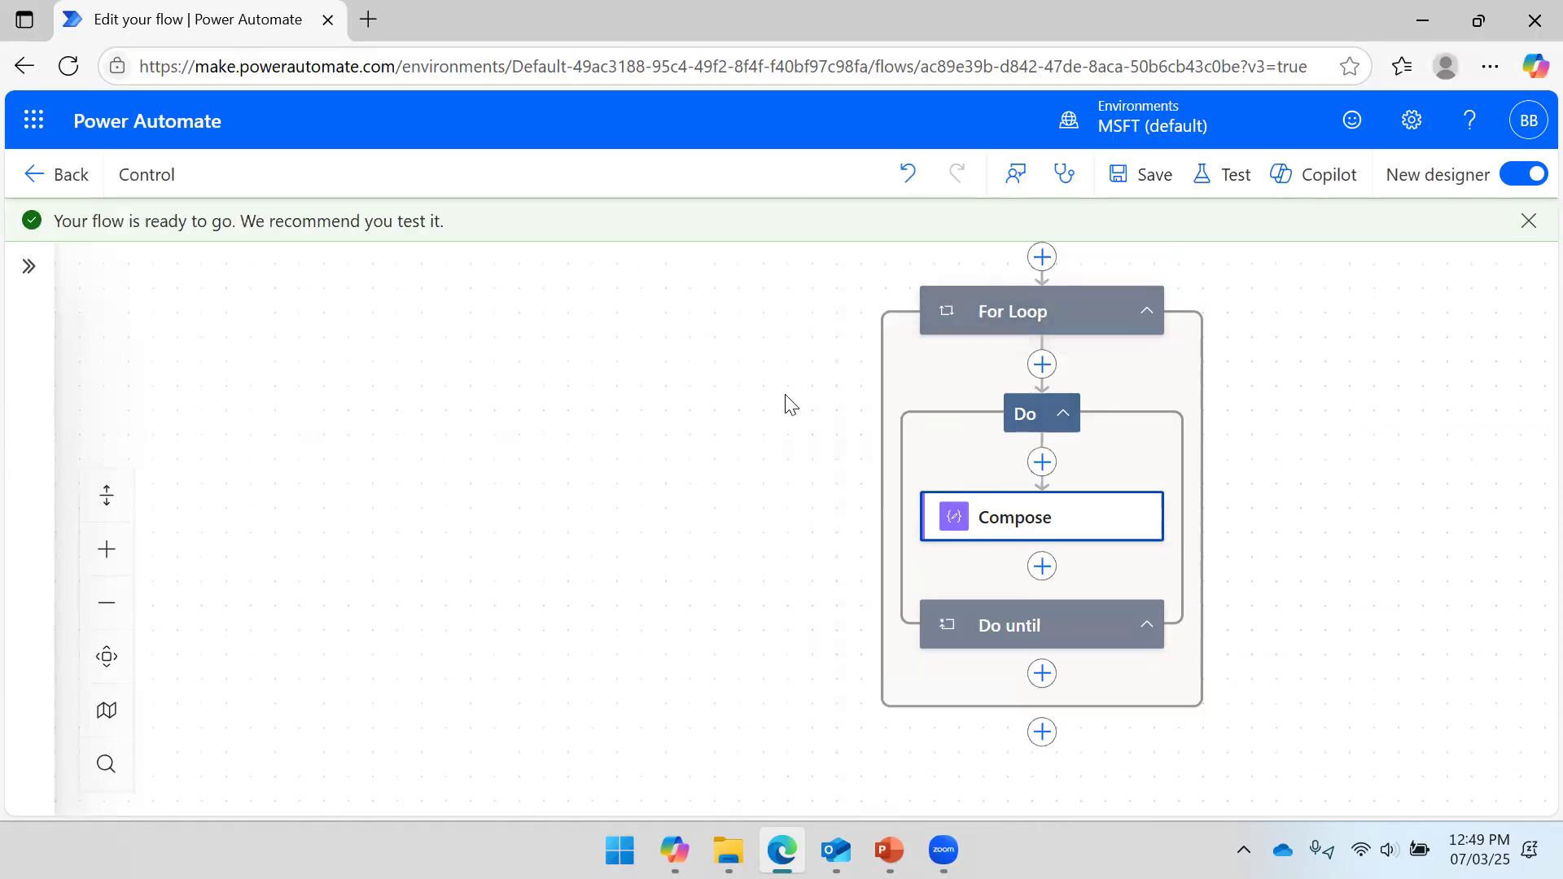
pyautogui.moveTo(1358, 400); pyautogui.dragTo(1079, 440)
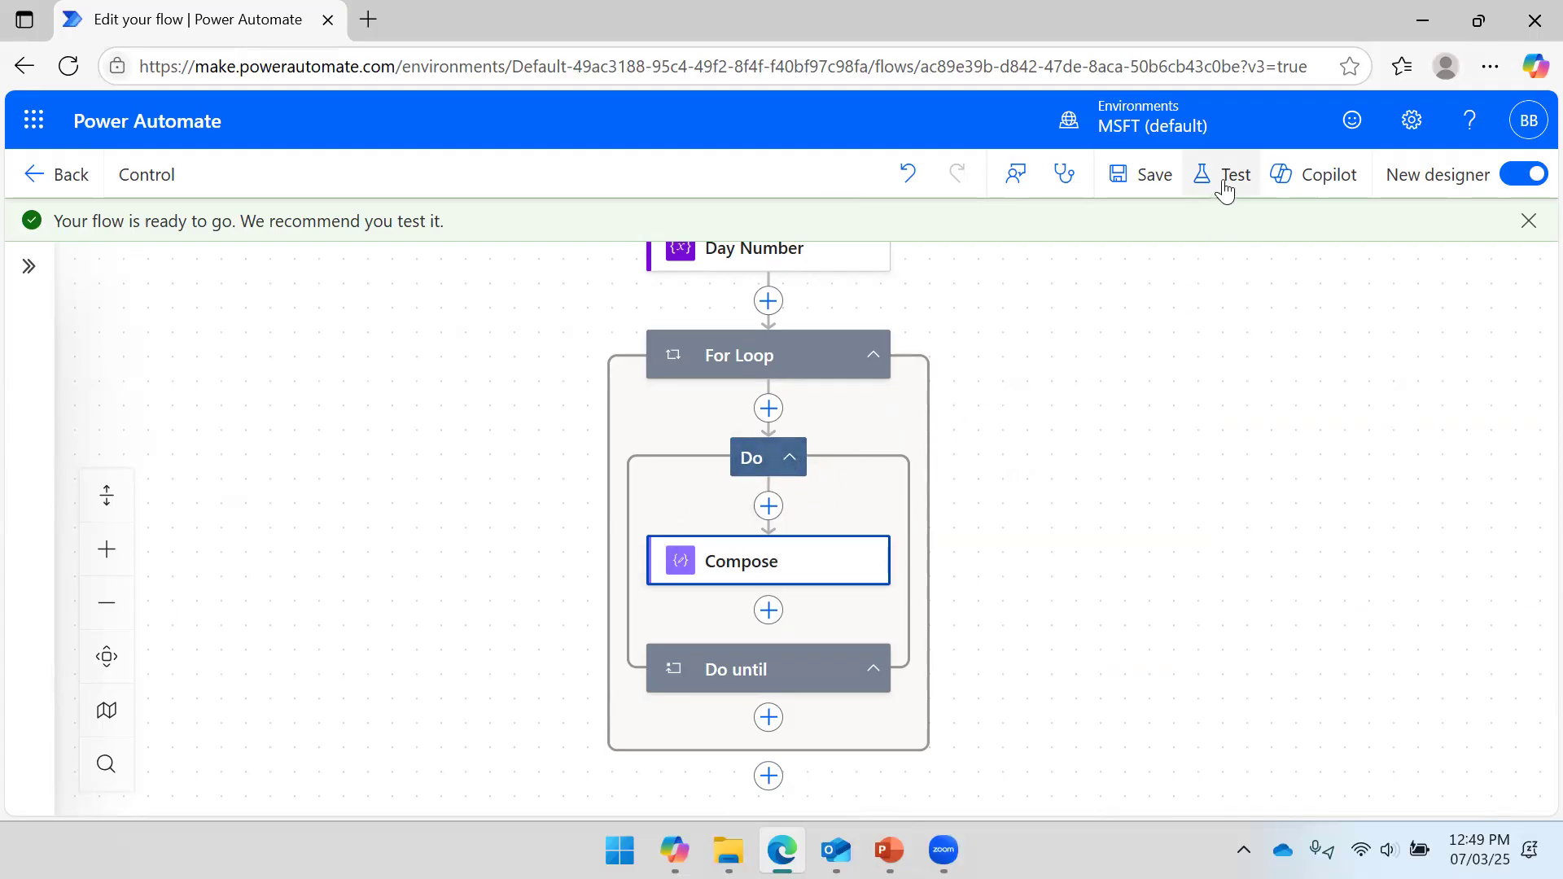
pyautogui.click(803, 355)
pyautogui.click(1093, 396)
pyautogui.moveTo(1075, 487); pyautogui.dragTo(1186, 495)
pyautogui.moveTo(877, 463); pyautogui.dragTo(776, 450)
pyautogui.click(1260, 343)
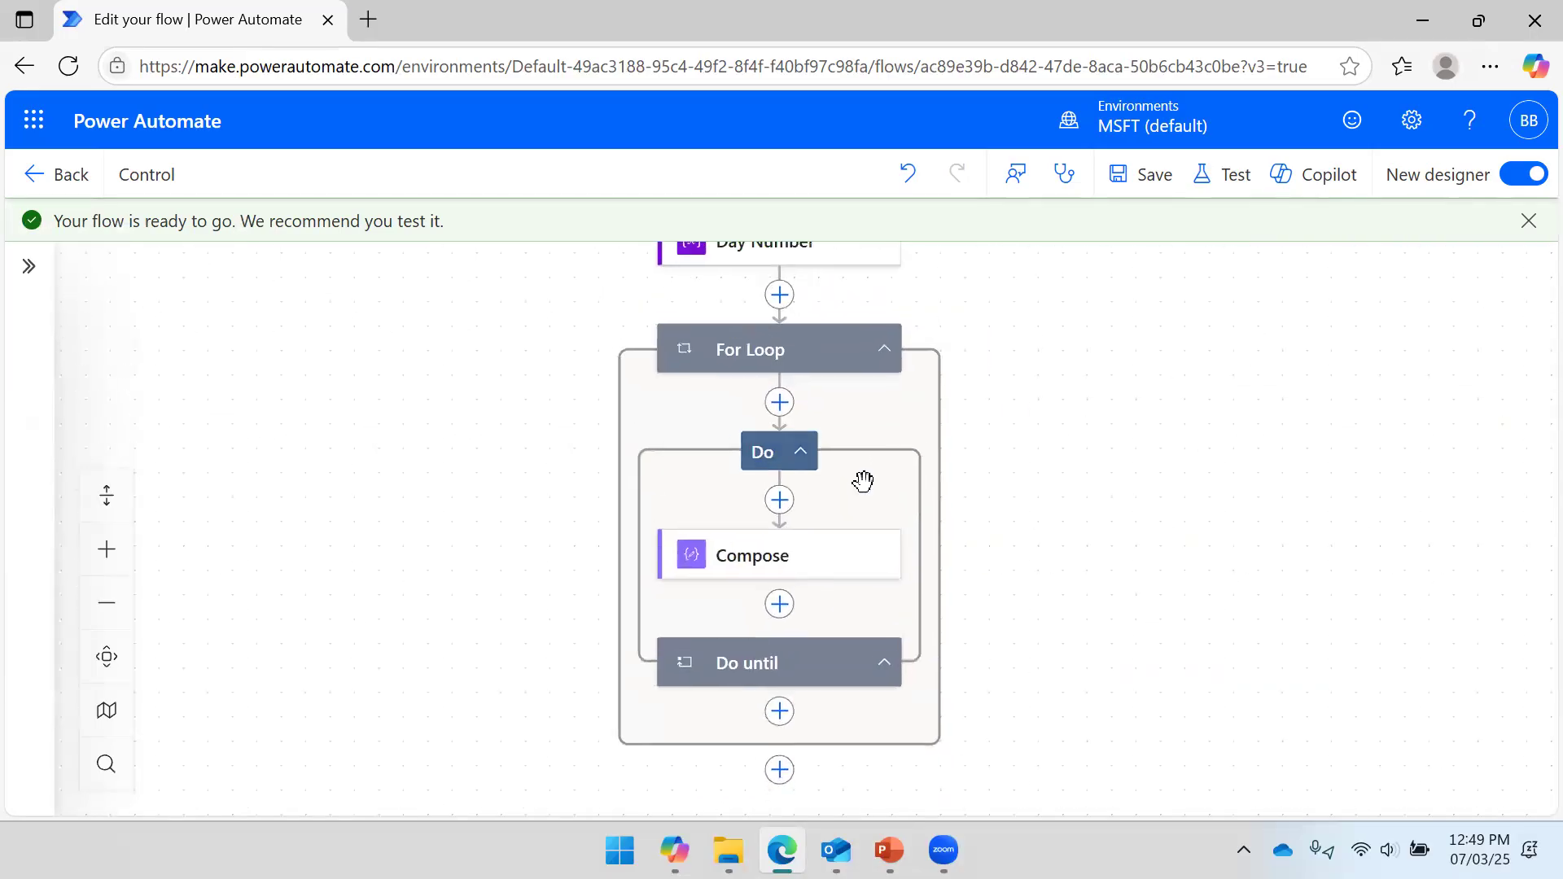
# Move the Do until out of the For Loop to directly after Day Number, and delete the For Loop.
pyautogui.click(800, 453)
pyautogui.moveTo(761, 533); pyautogui.dragTo(777, 299)
pyautogui.click(766, 525)
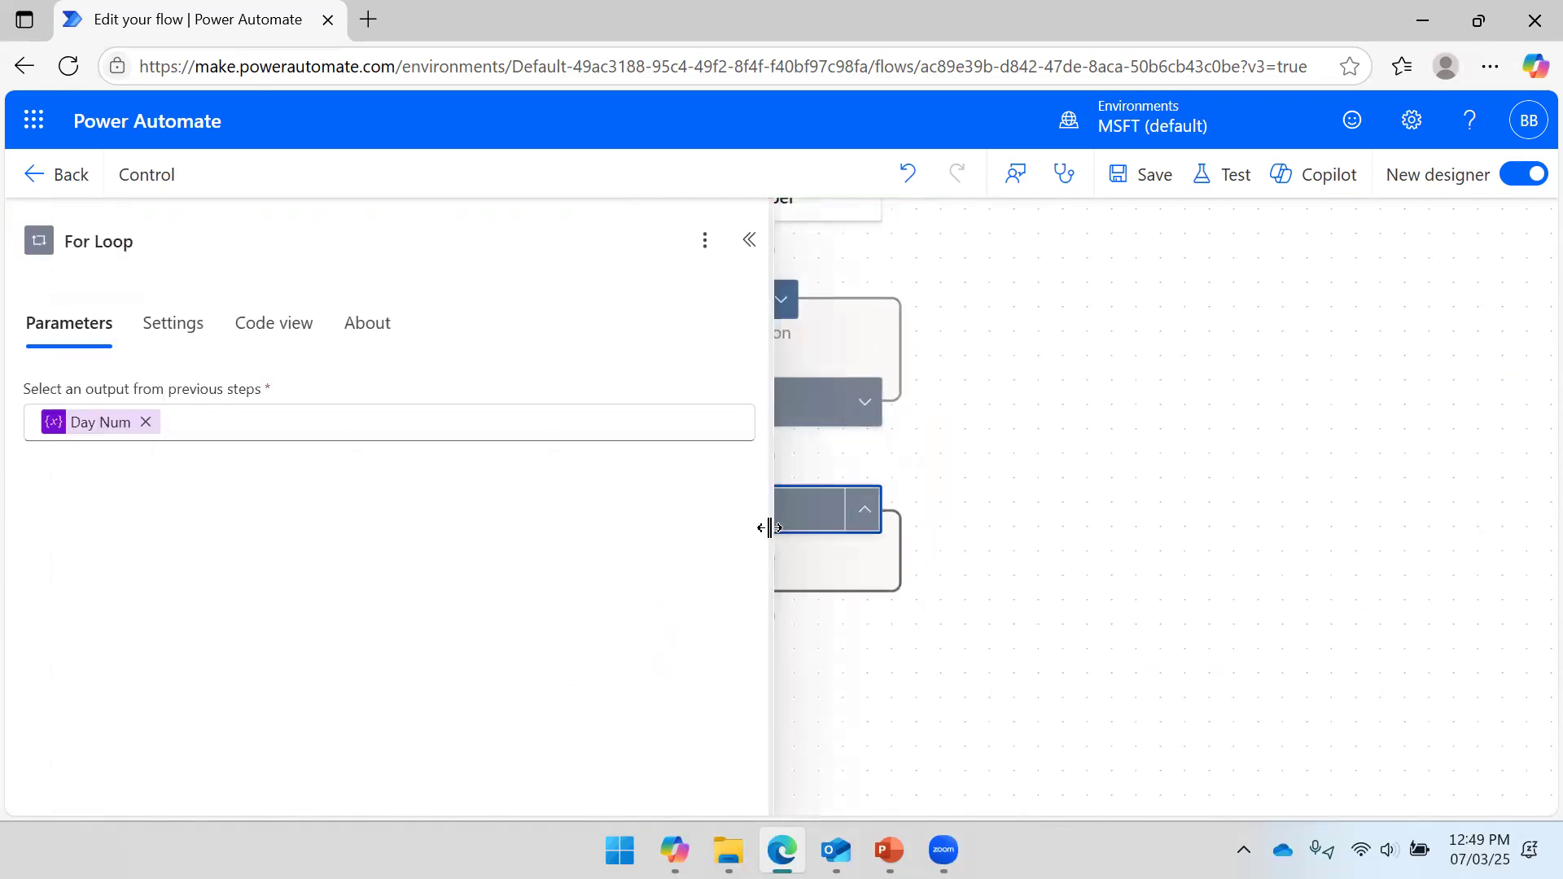
pyautogui.moveTo(1275, 469); pyautogui.dragTo(1441, 447)
pyautogui.rightClick(925, 485)
pyautogui.click(977, 504)
pyautogui.click(1023, 517)
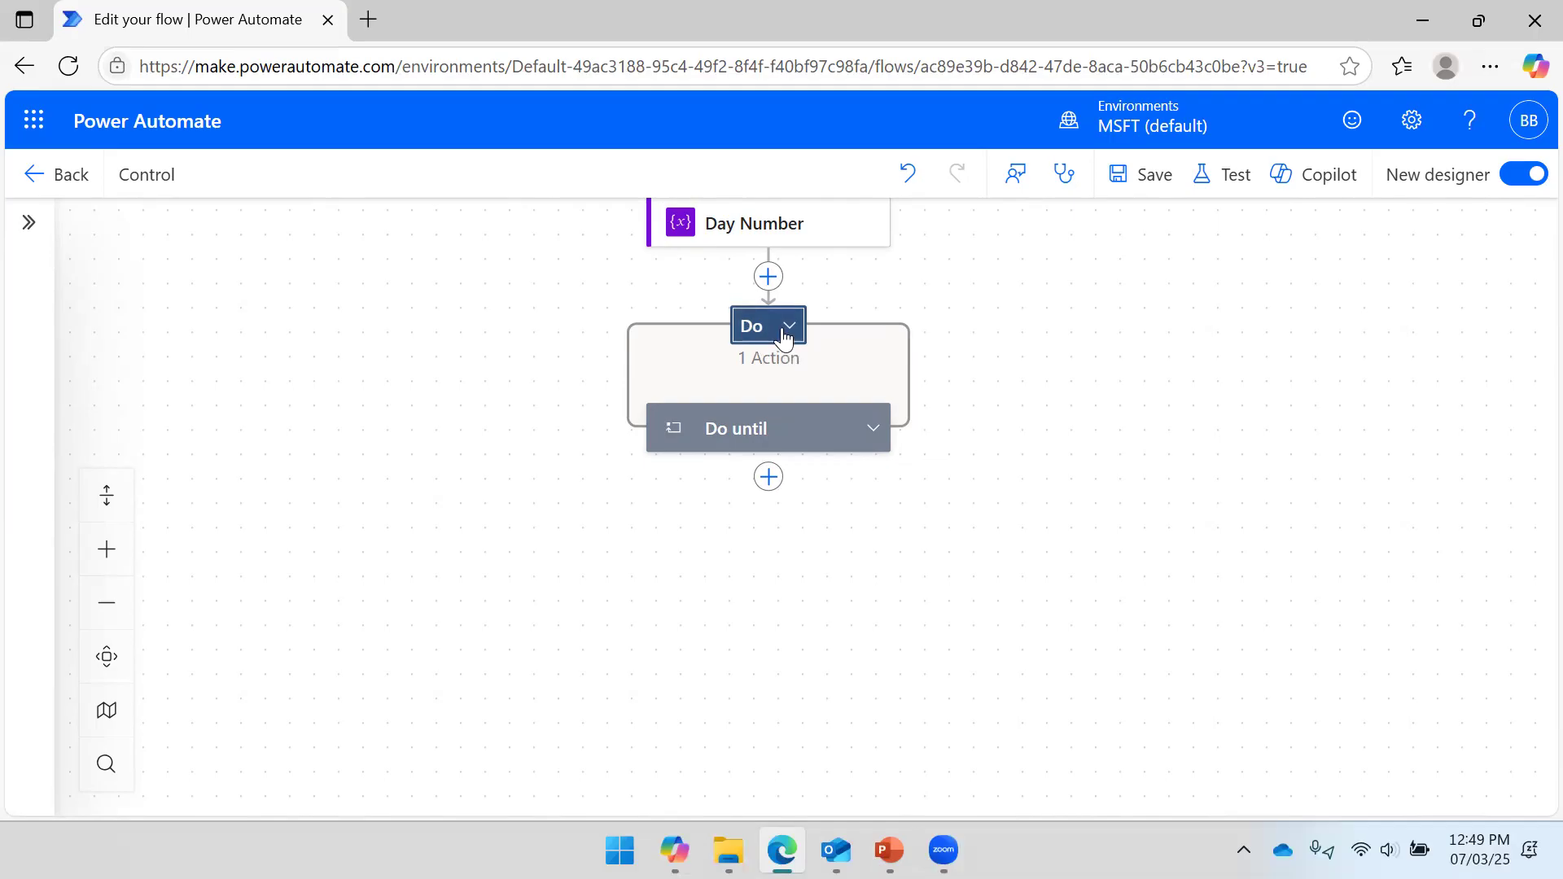
# Review the input of the Compose action and the condition of the Do until without the surrounding loop.
pyautogui.click(783, 329)
pyautogui.click(740, 427)
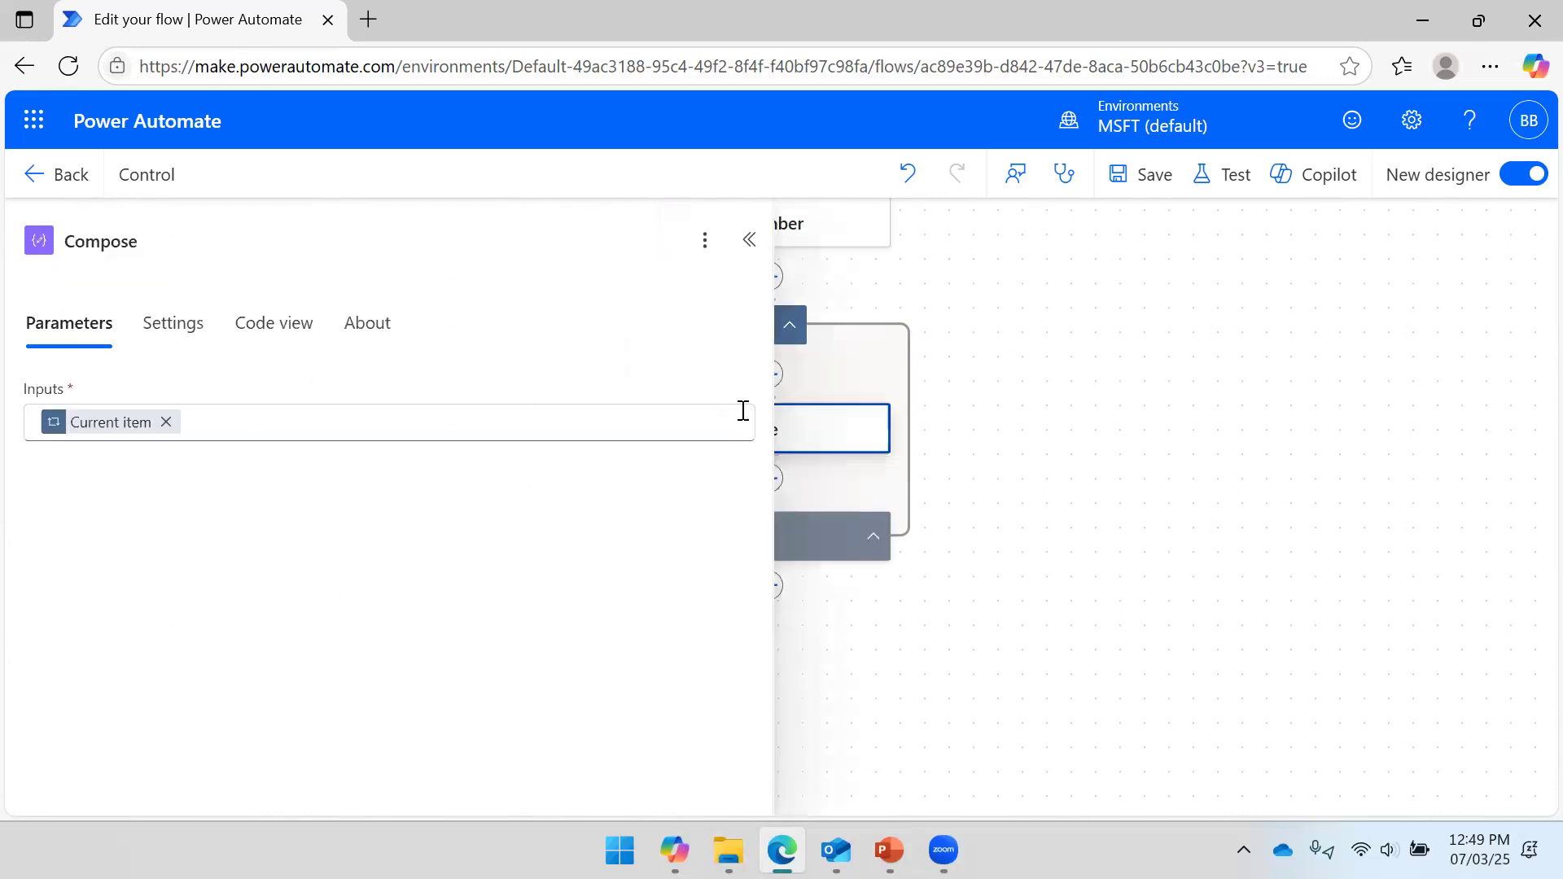
pyautogui.click(1086, 357)
pyautogui.click(772, 528)
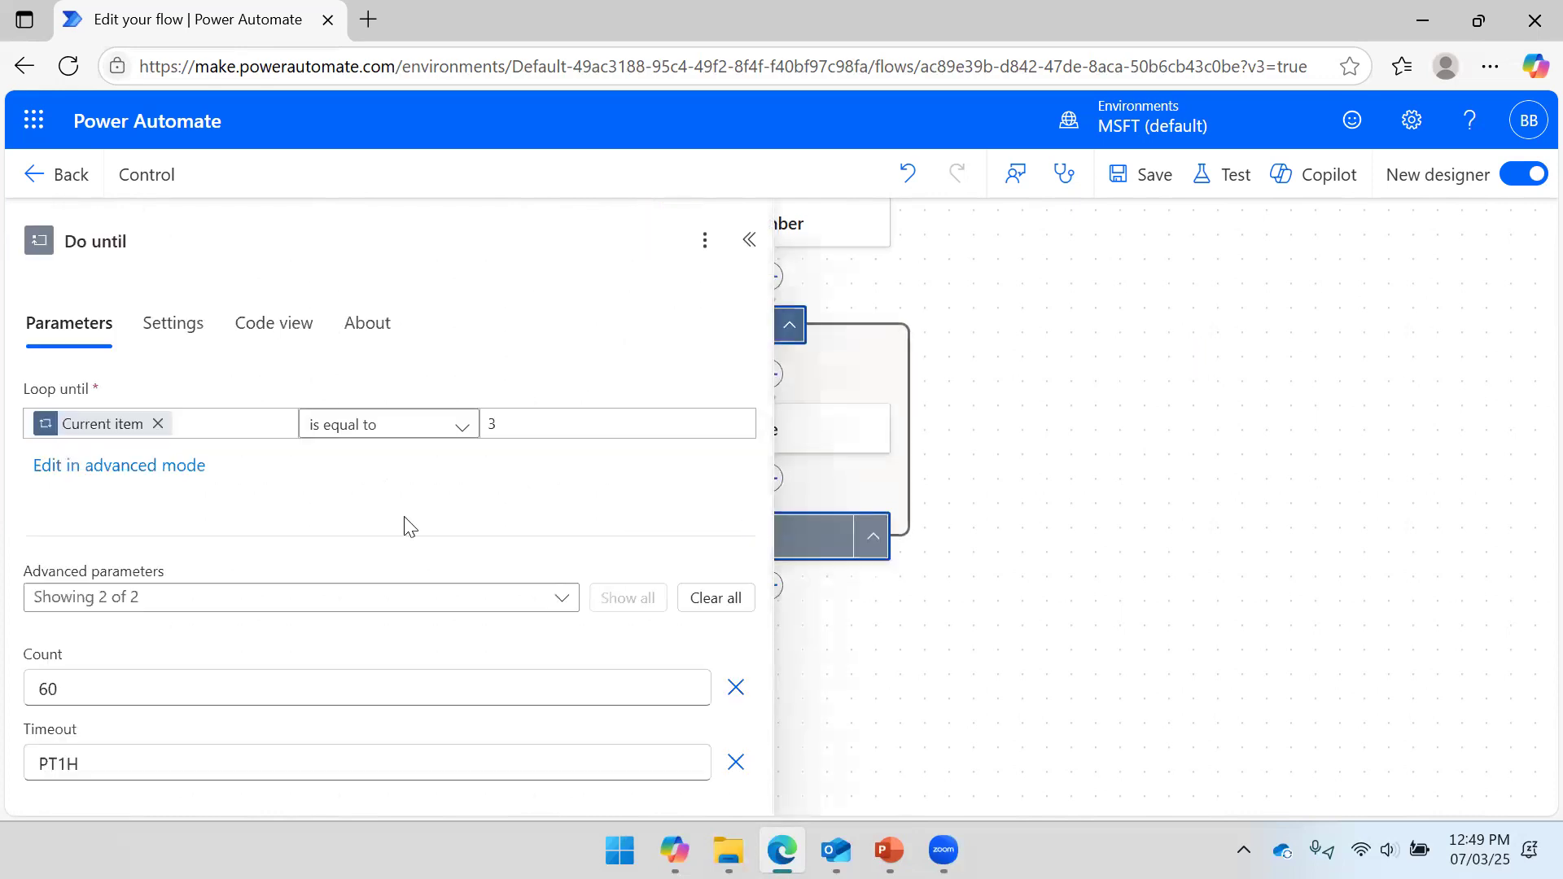
# Remove Current item from the Do until condition and check the dynamic content available for its value.
pyautogui.moveTo(95, 438)
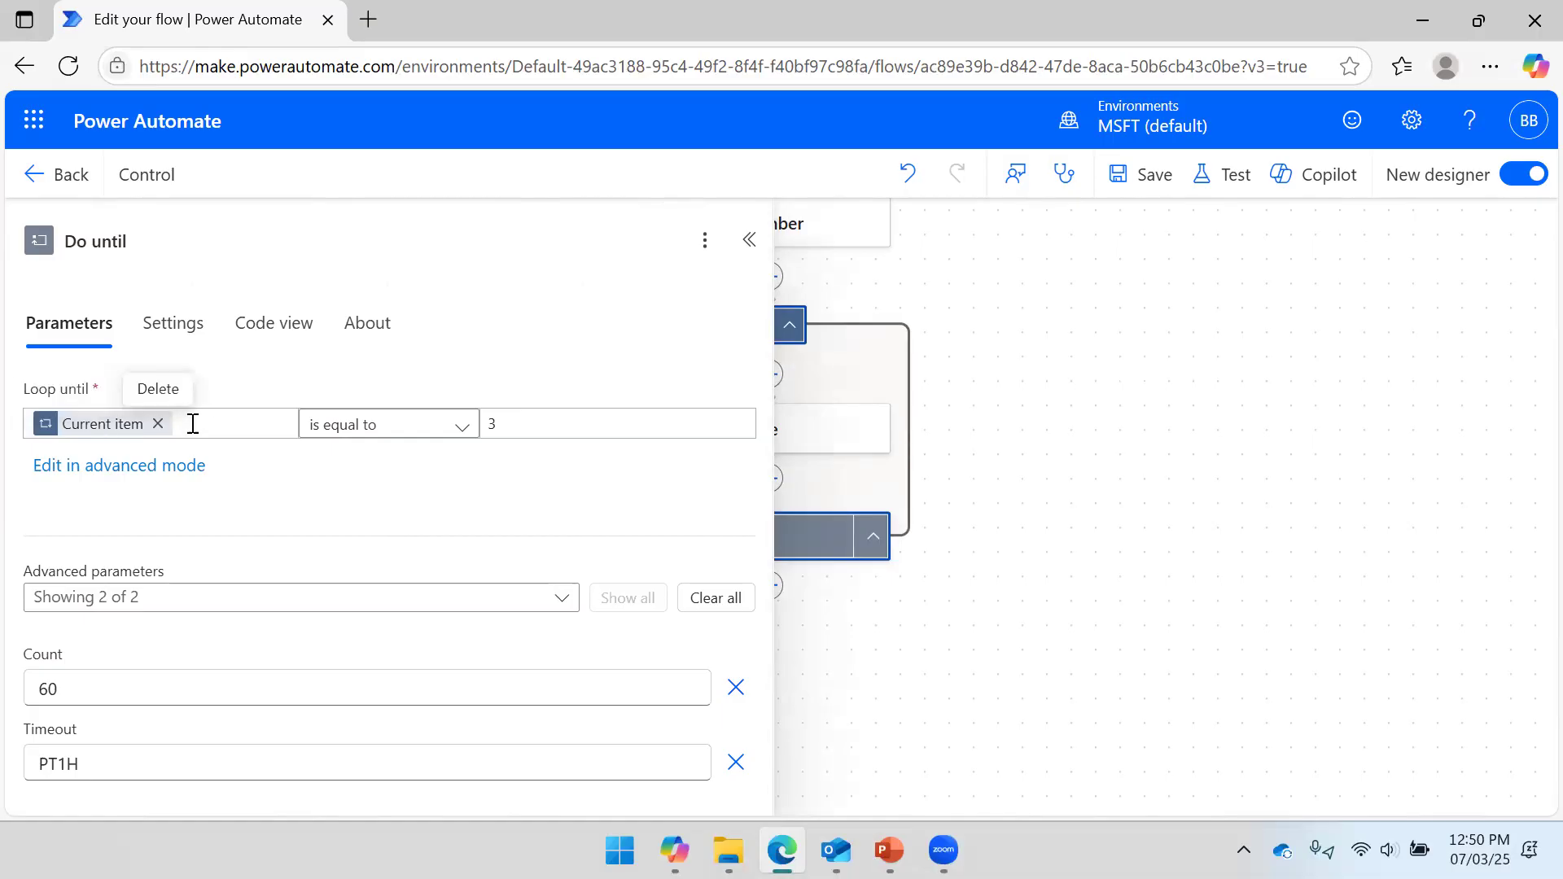
pyautogui.click(158, 424)
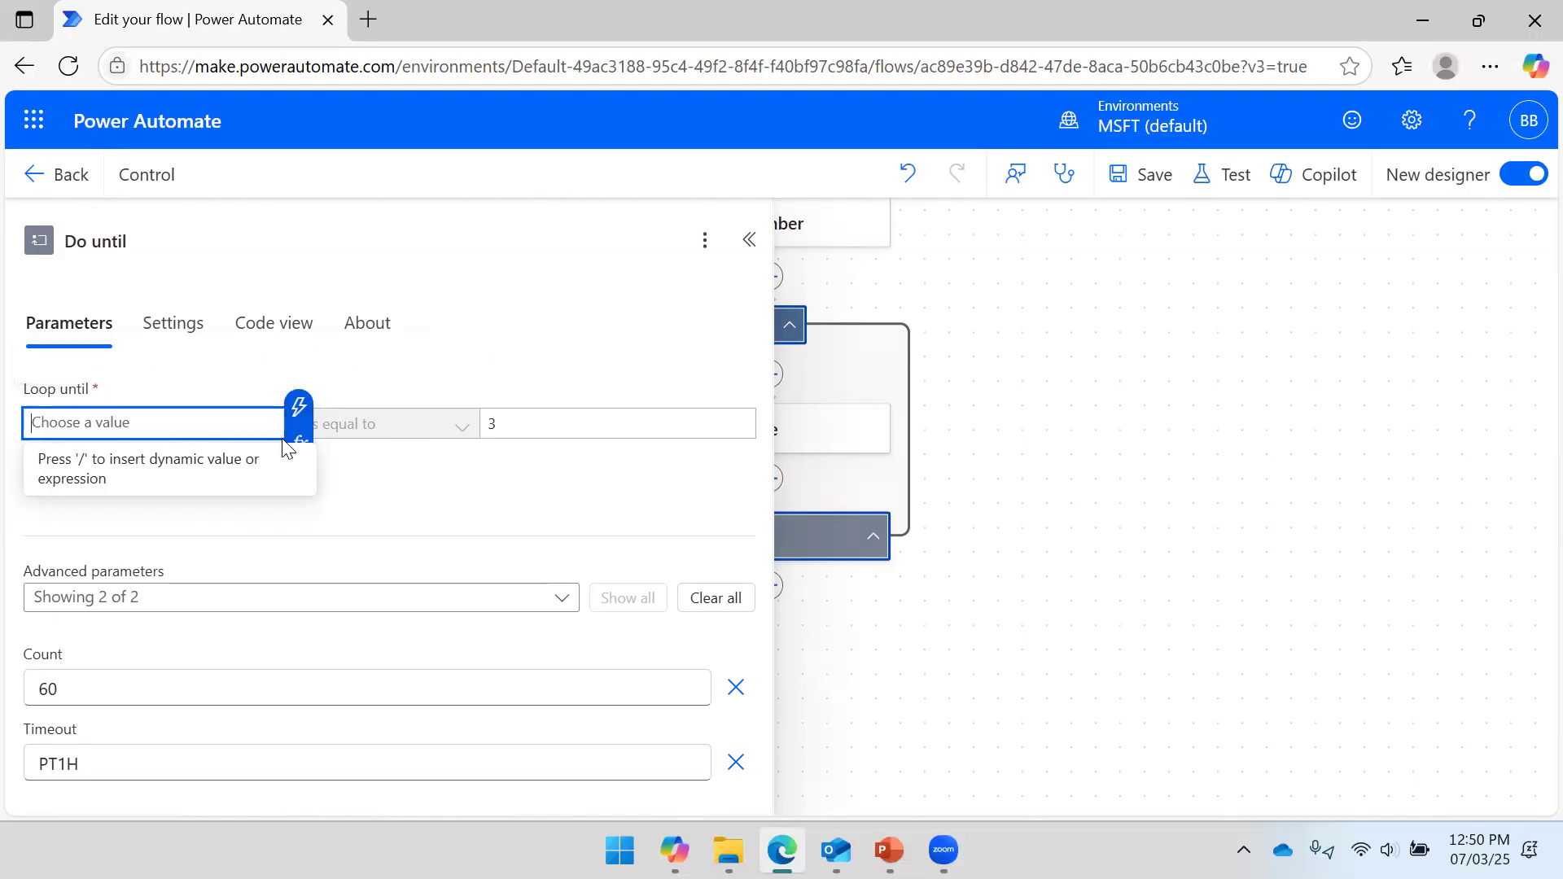
pyautogui.press('/')
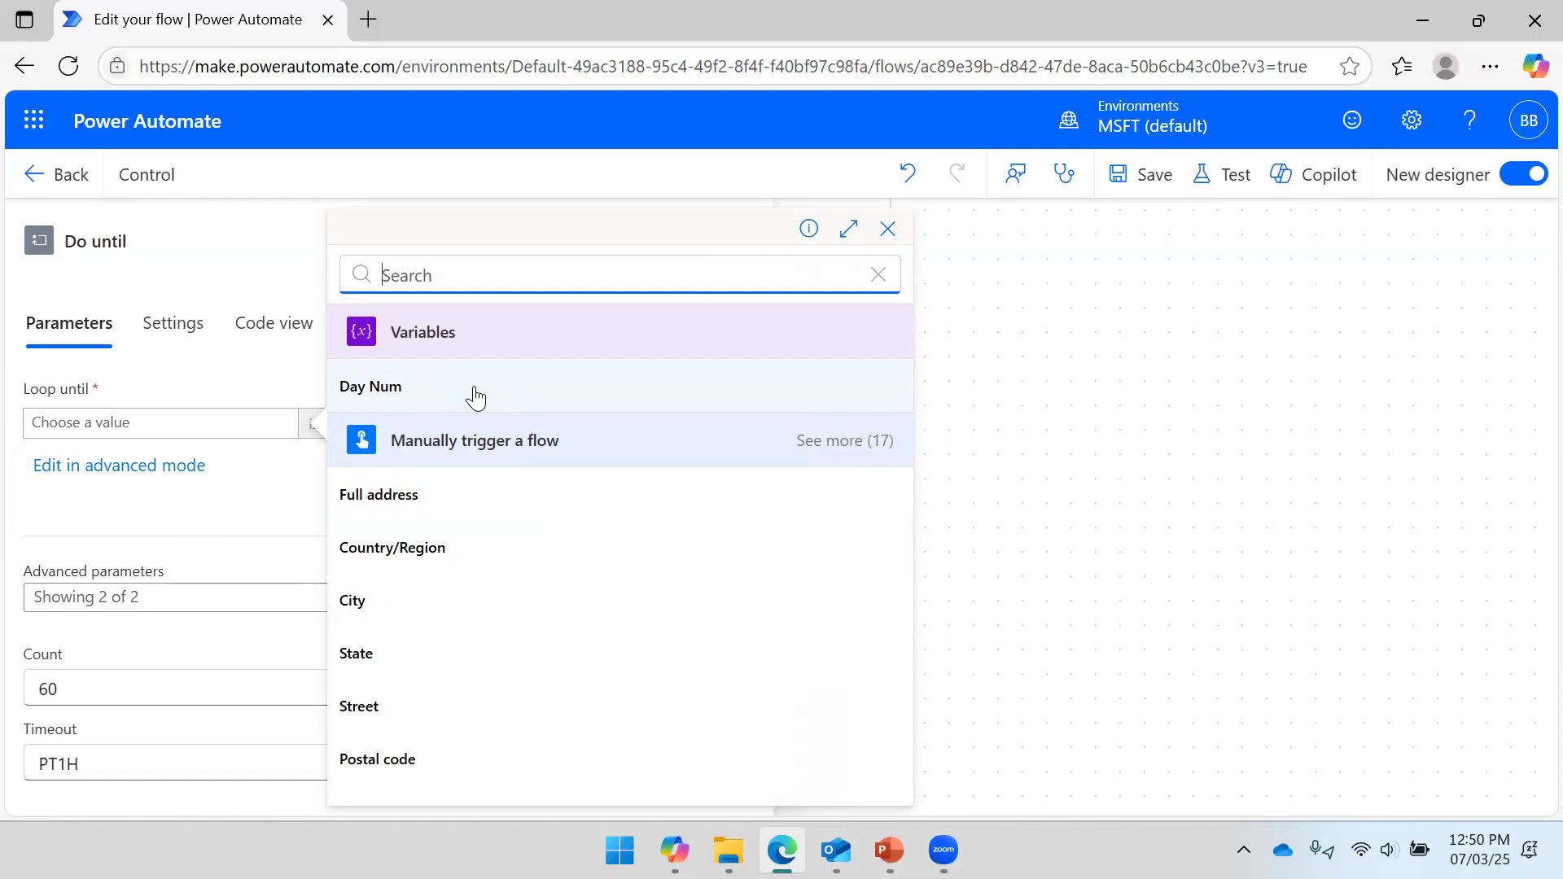
pyautogui.click(886, 236)
pyautogui.click(745, 242)
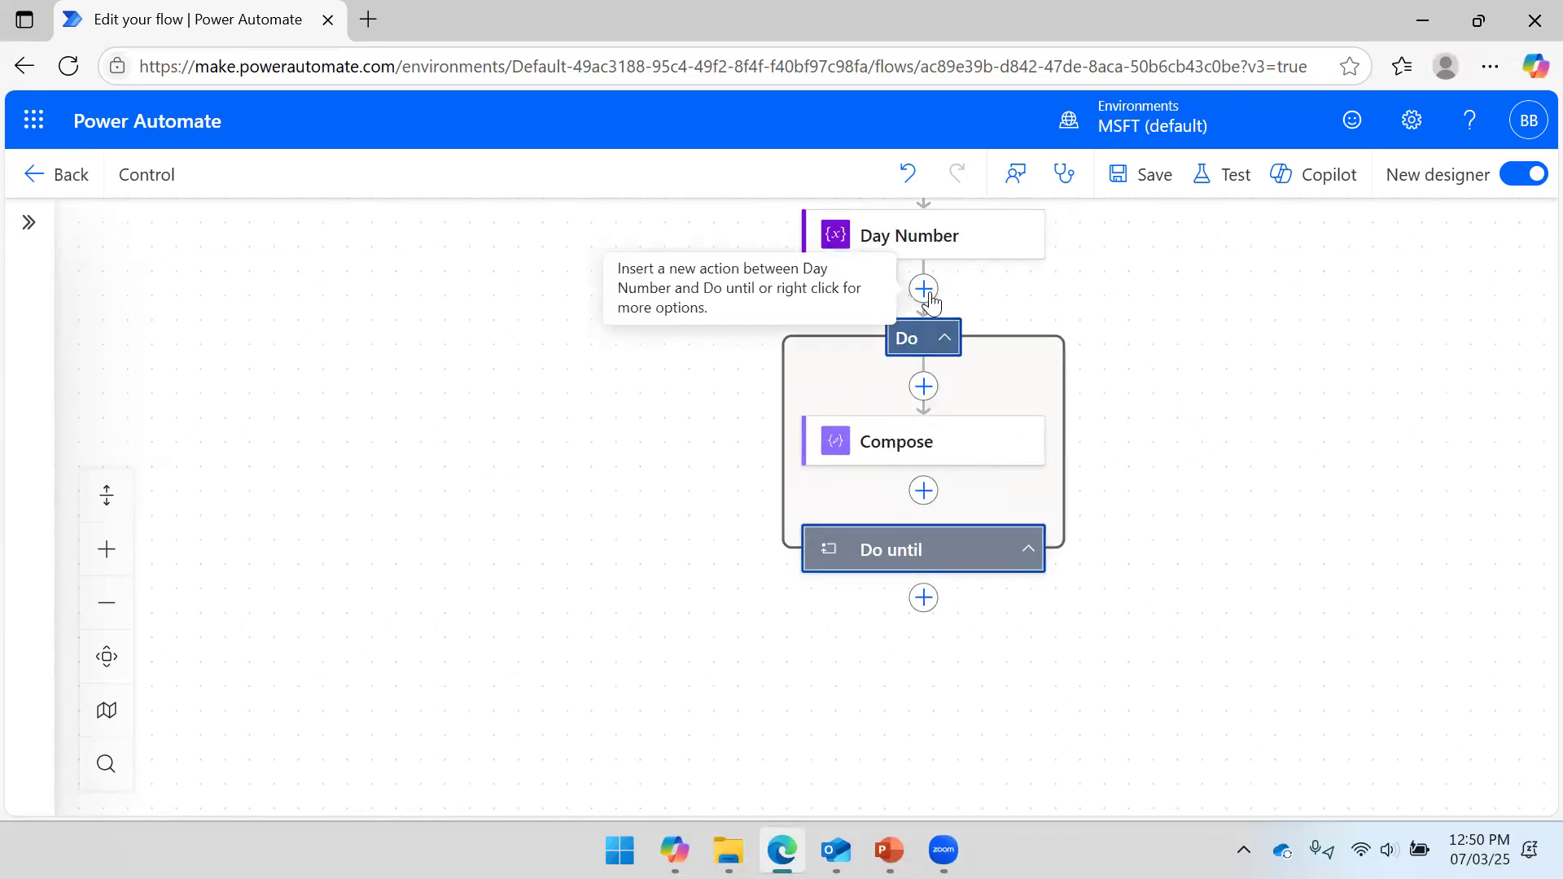
# Examine the functions and dynamic content offered in the expression editor for the Do until condition's value.
pyautogui.click(920, 342)
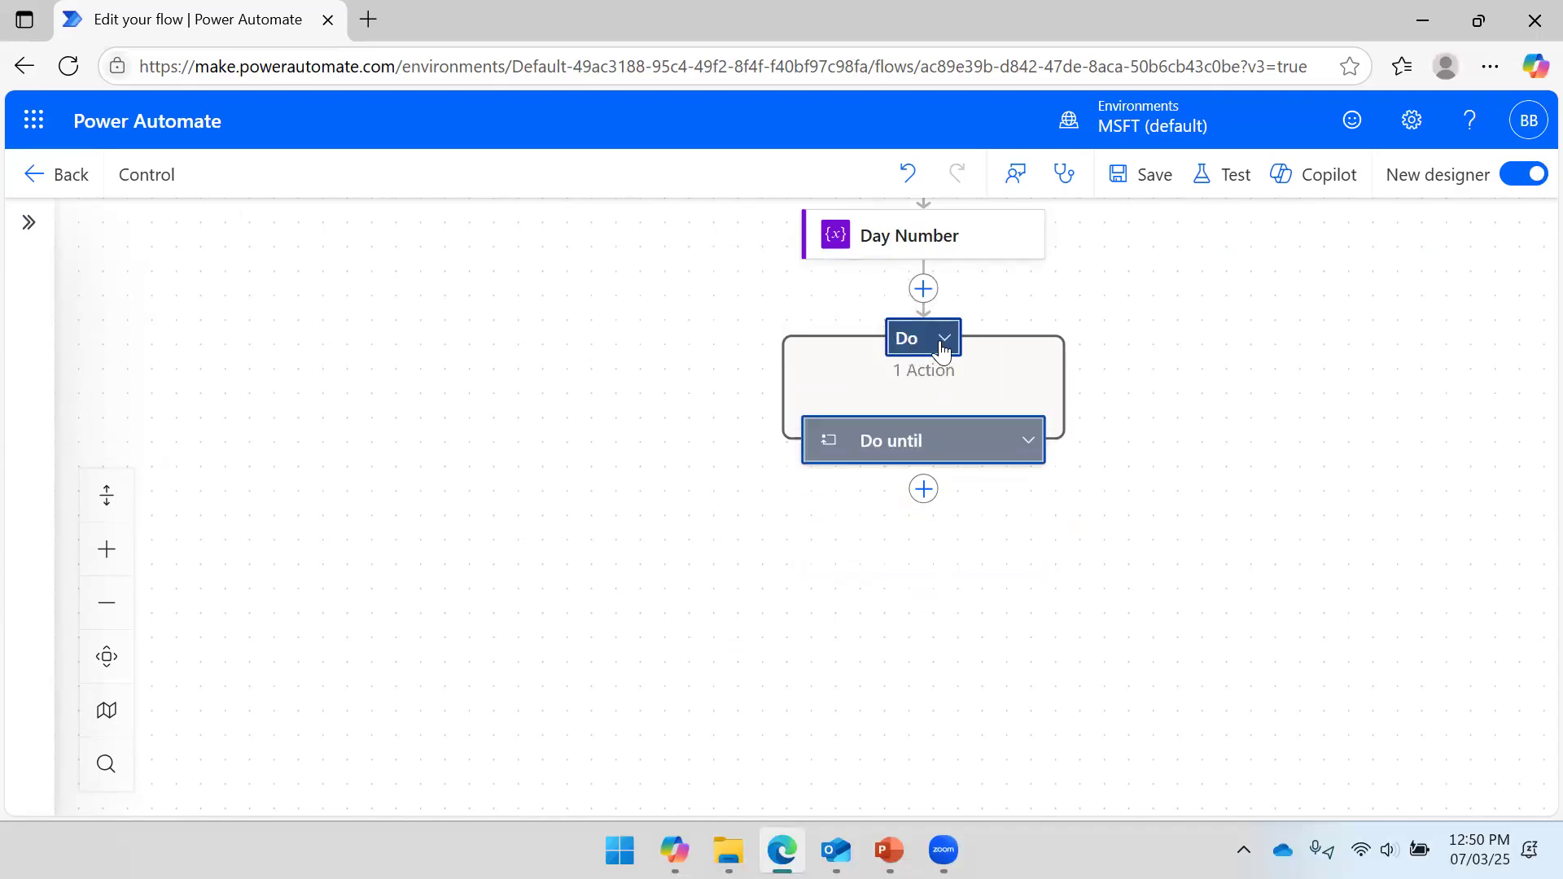
pyautogui.click(945, 432)
pyautogui.click(225, 418)
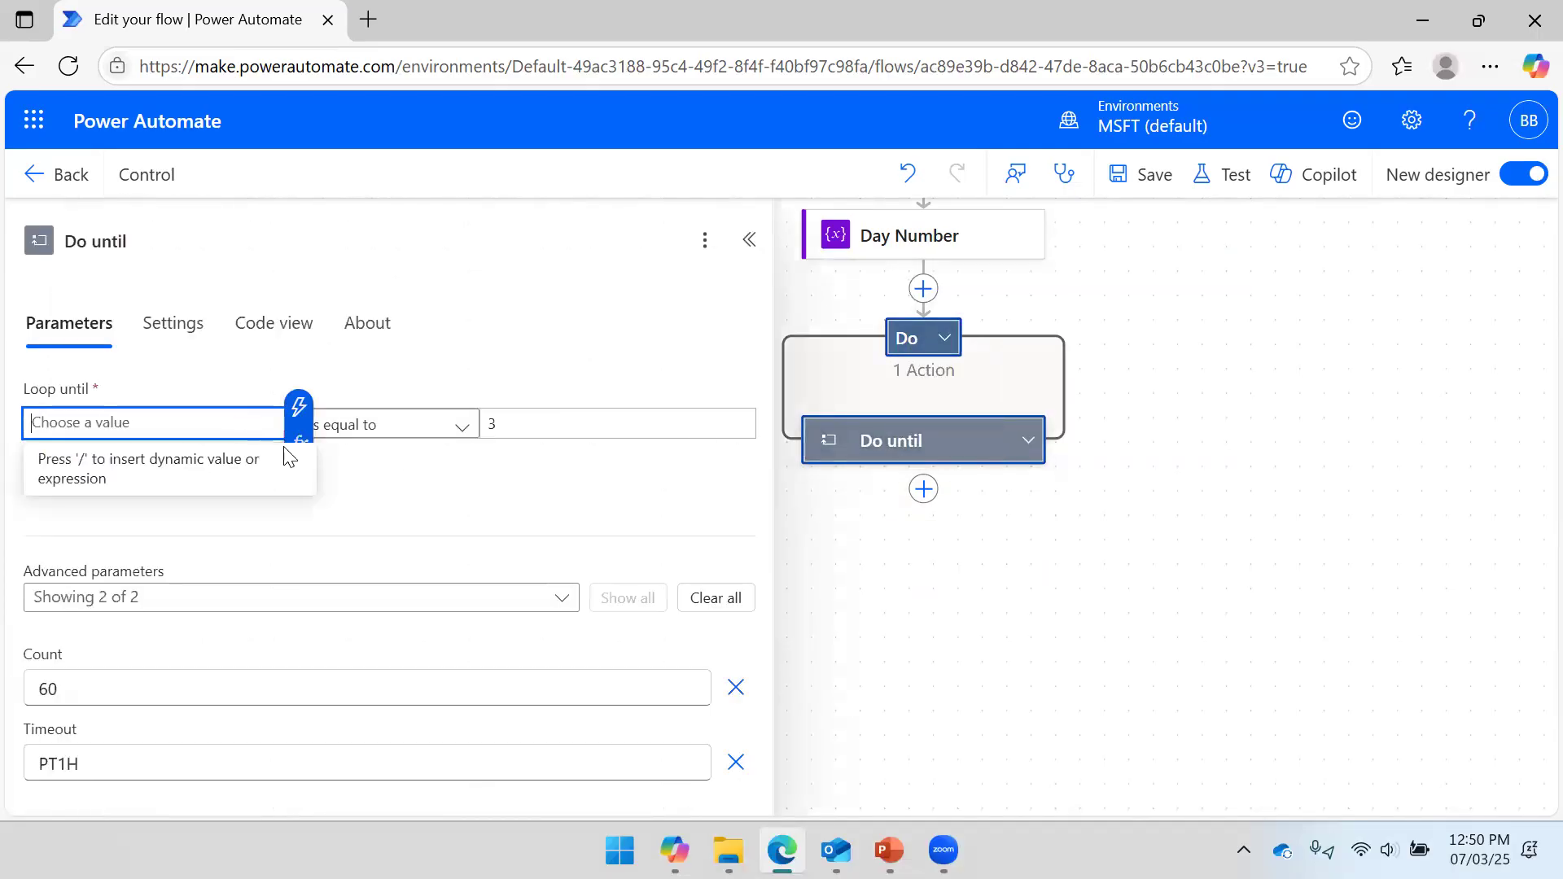
pyautogui.click(295, 444)
pyautogui.click(505, 582)
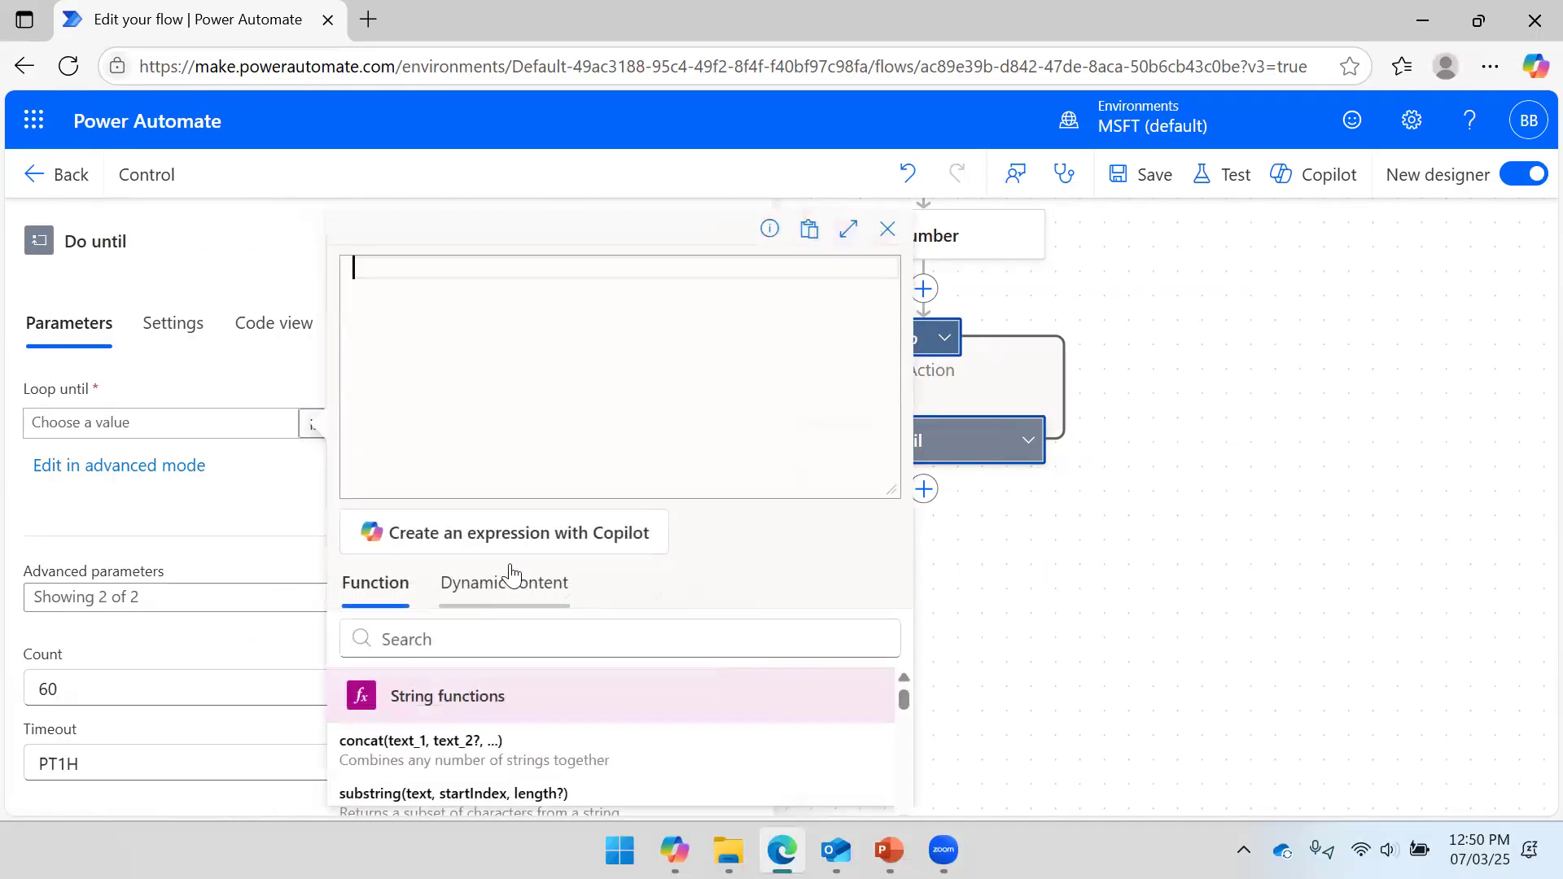
pyautogui.scroll(-2, 460, 729)
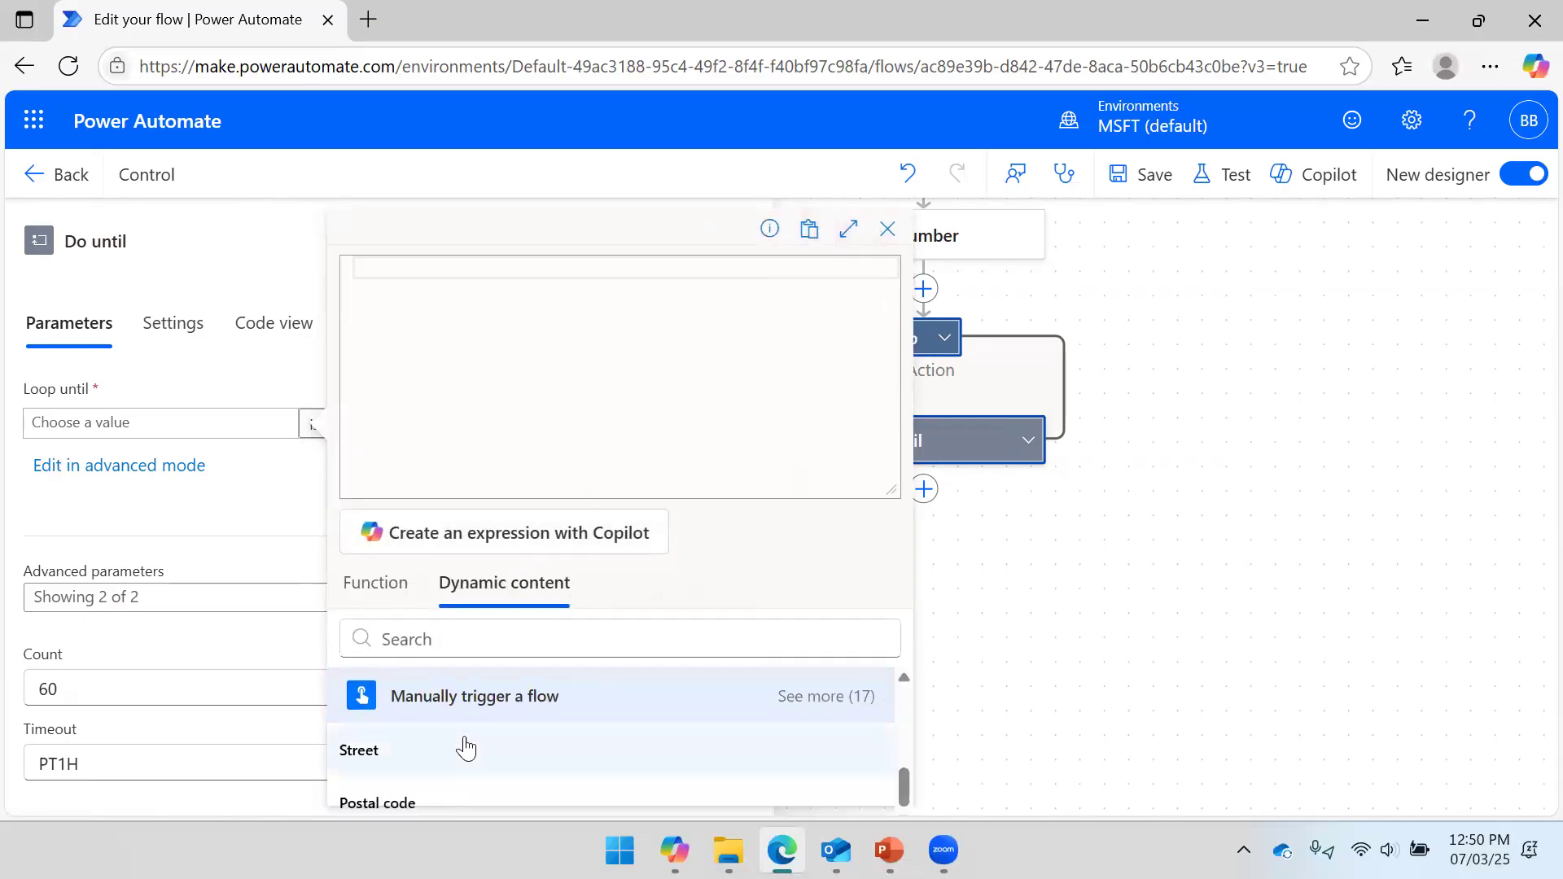
pyautogui.scroll(2, 478, 743)
pyautogui.click(434, 289)
pyautogui.click(399, 593)
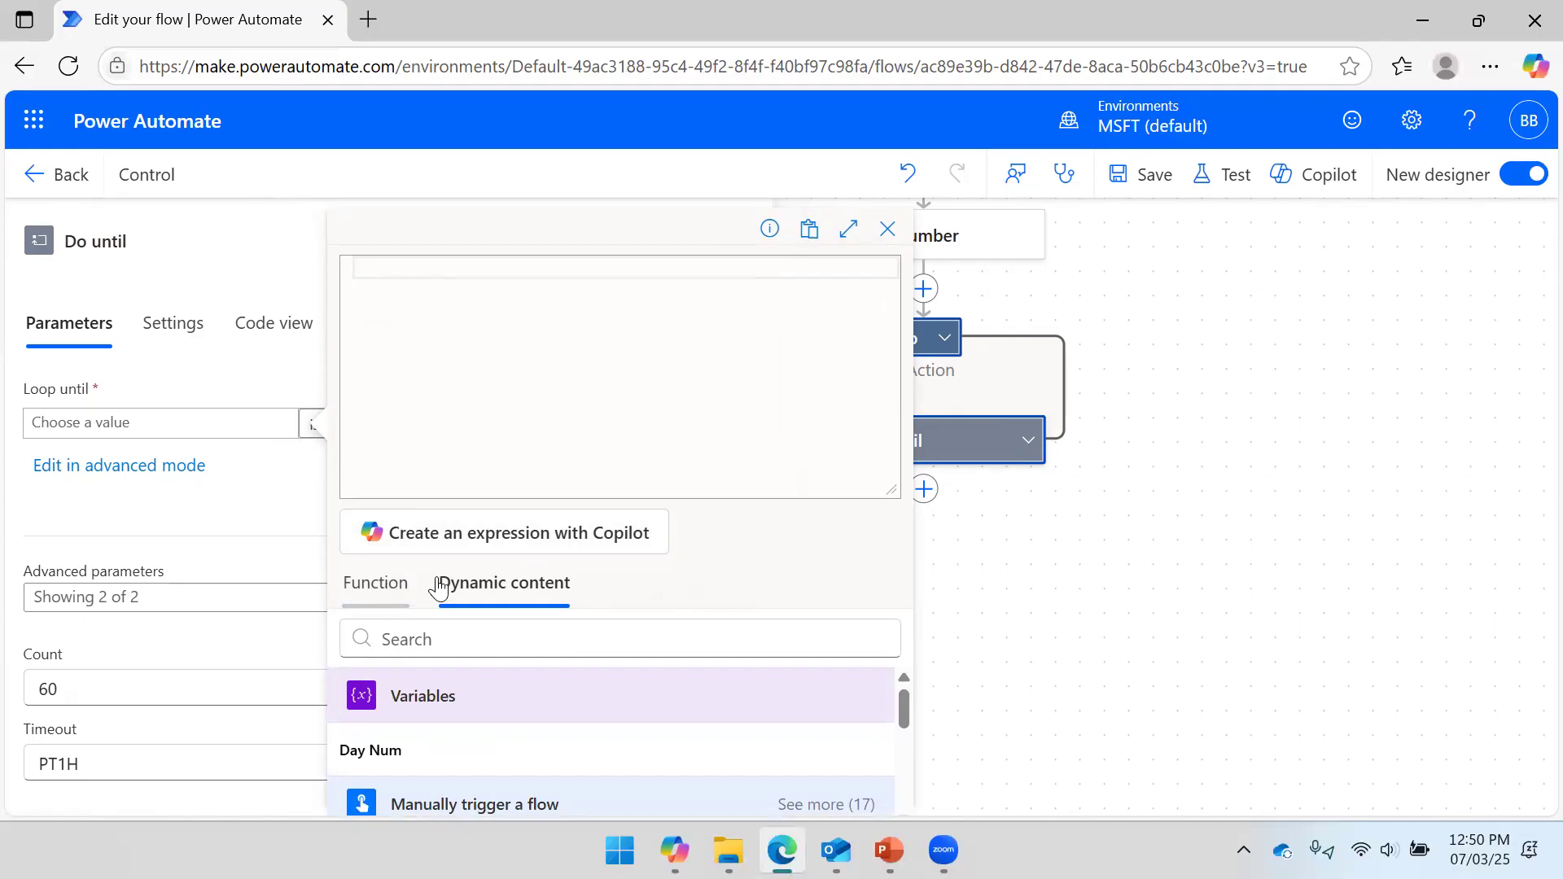
pyautogui.click(507, 592)
pyautogui.click(1208, 456)
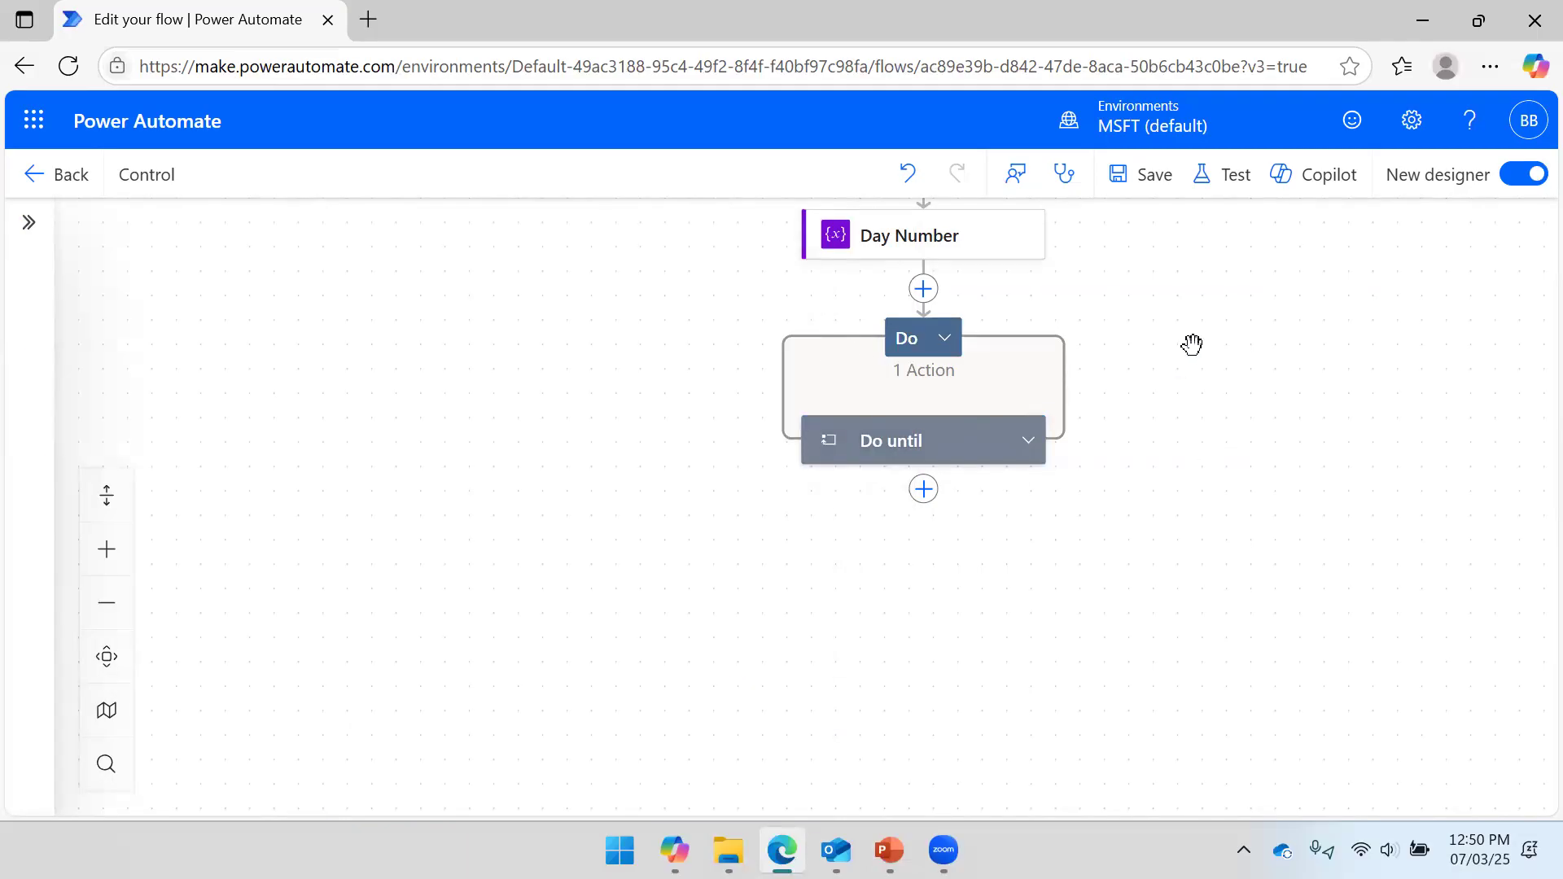
# Add a For Loop over Day Num between Day Number and the Do until, and move the Do until inside it.
pyautogui.click(923, 289)
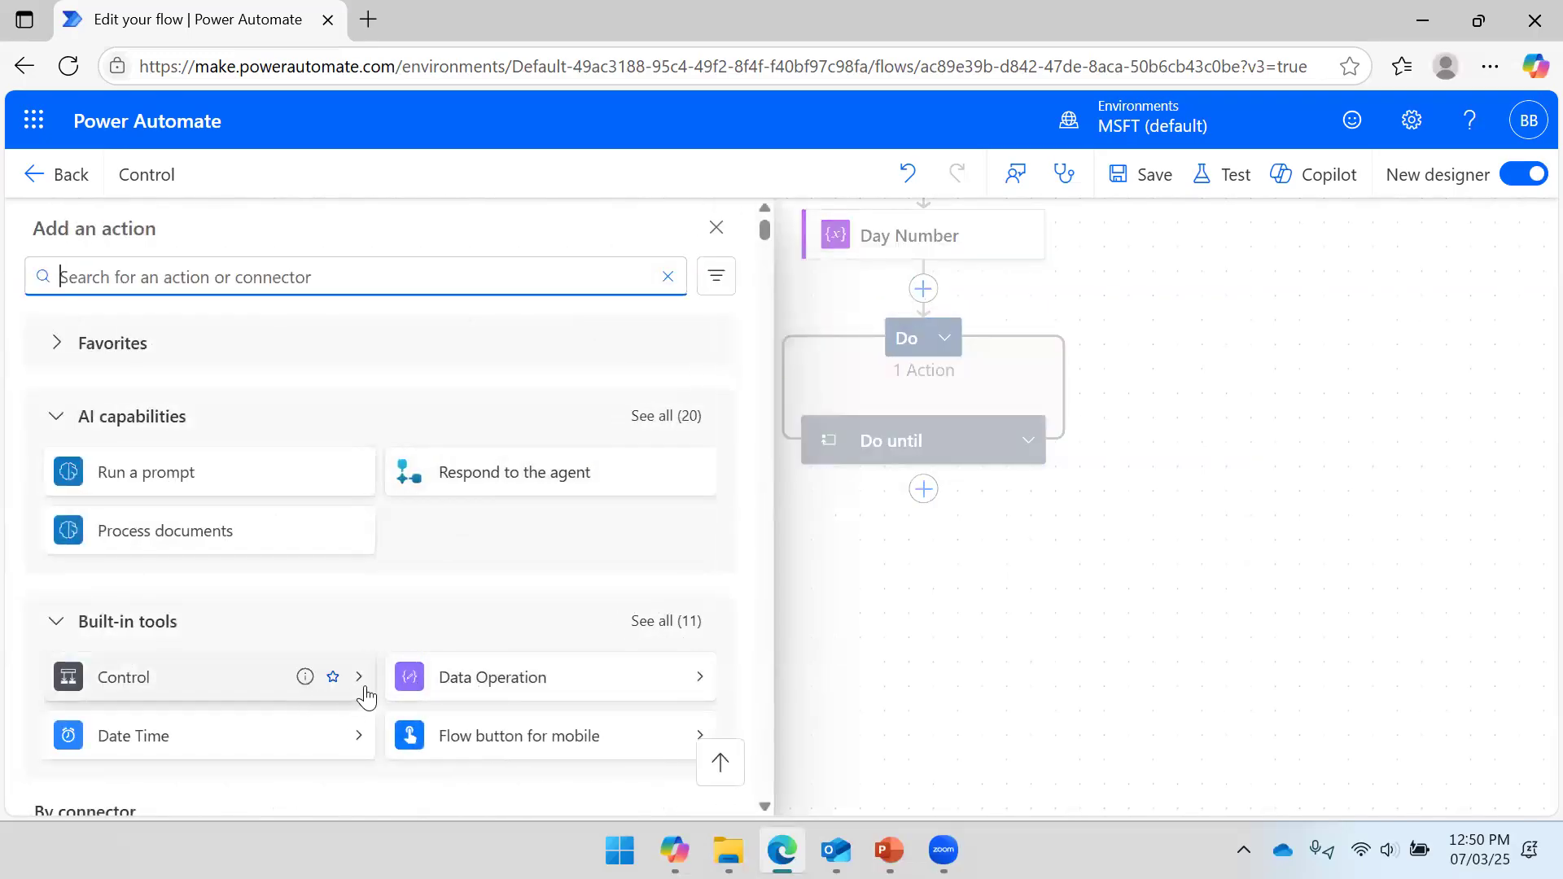
pyautogui.click(363, 694)
pyautogui.click(530, 342)
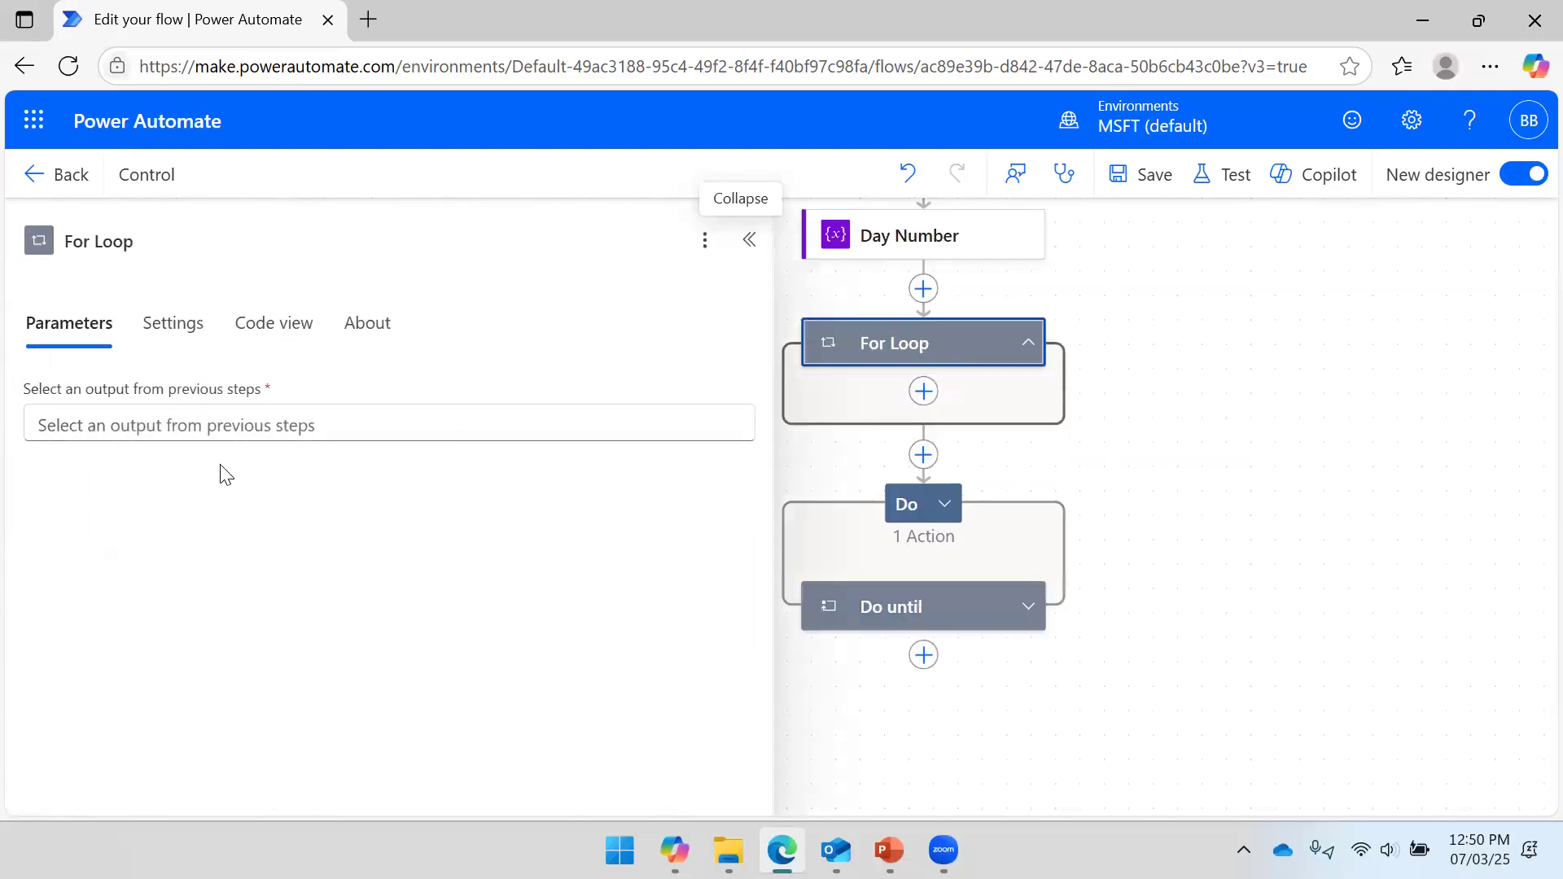
pyautogui.click(219, 430)
pyautogui.click(756, 404)
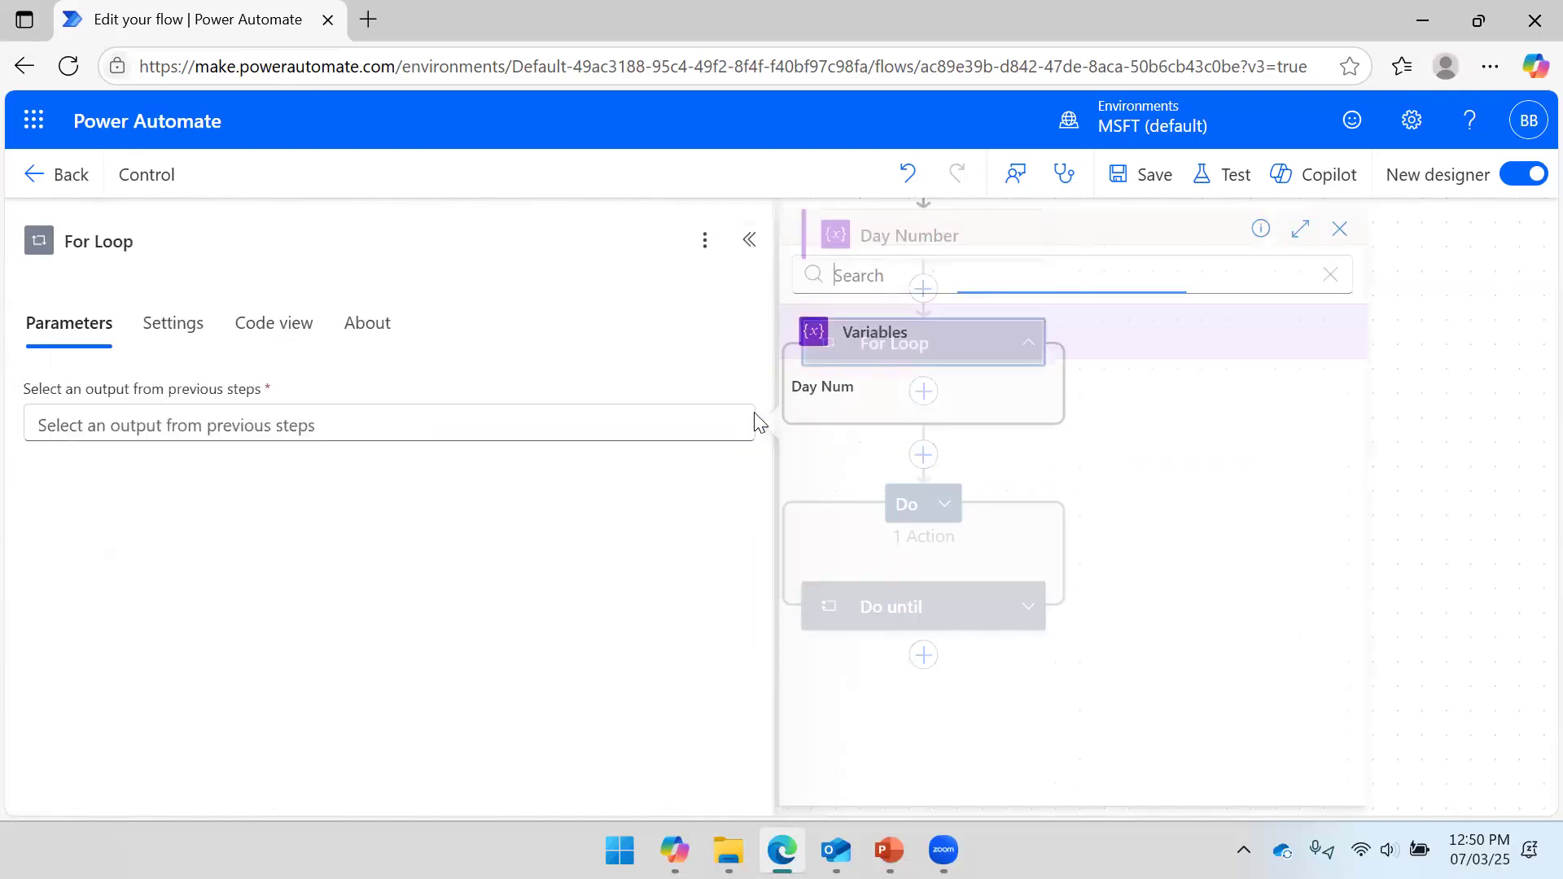
pyautogui.click(862, 406)
pyautogui.click(749, 240)
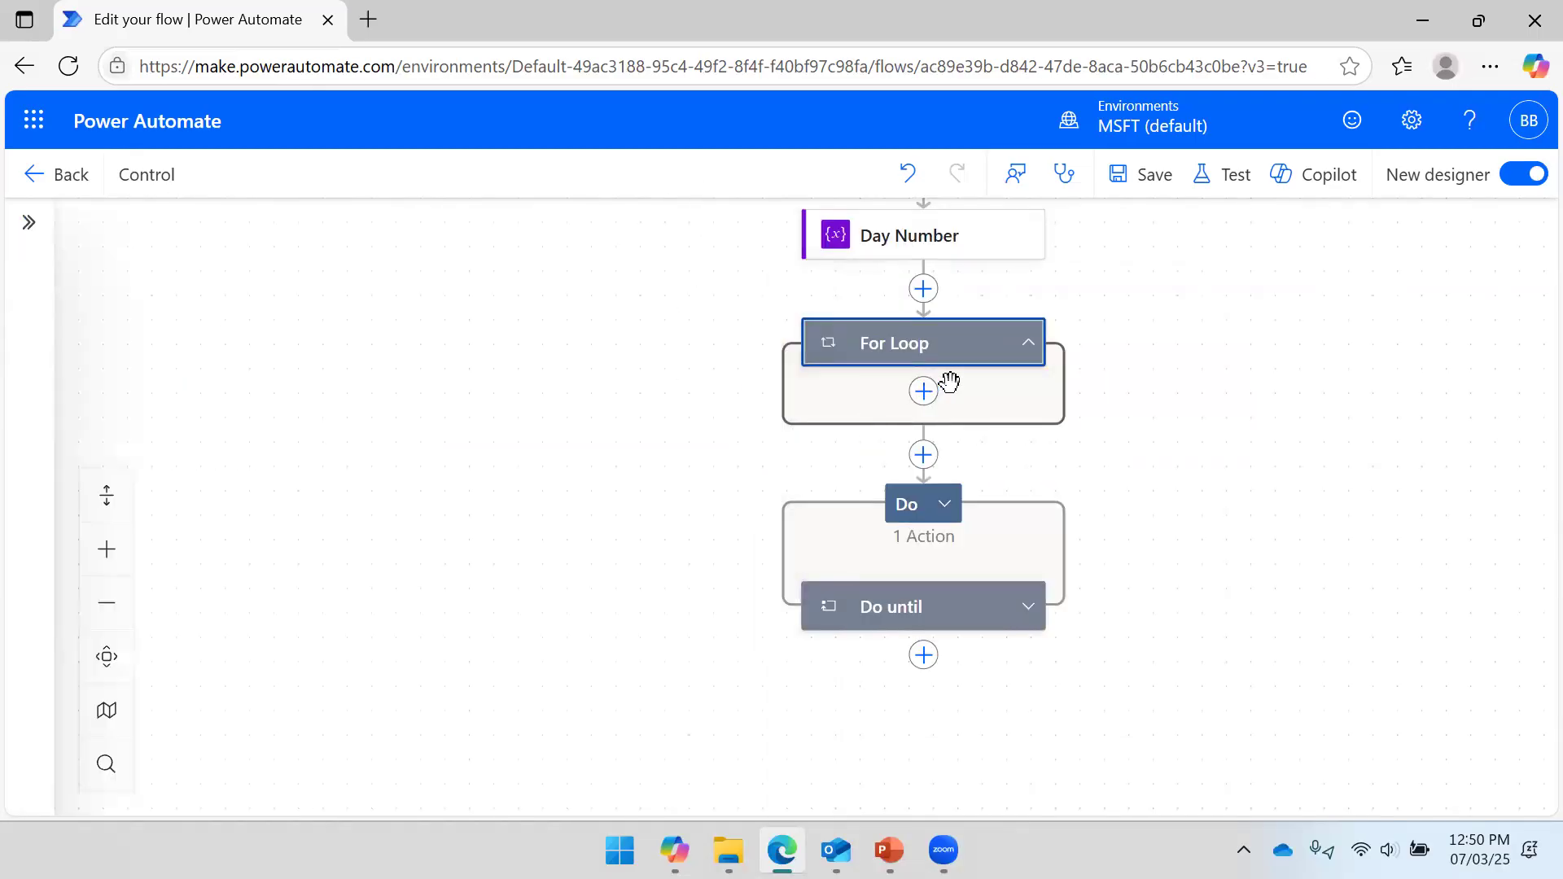
pyautogui.moveTo(935, 694); pyautogui.dragTo(951, 507)
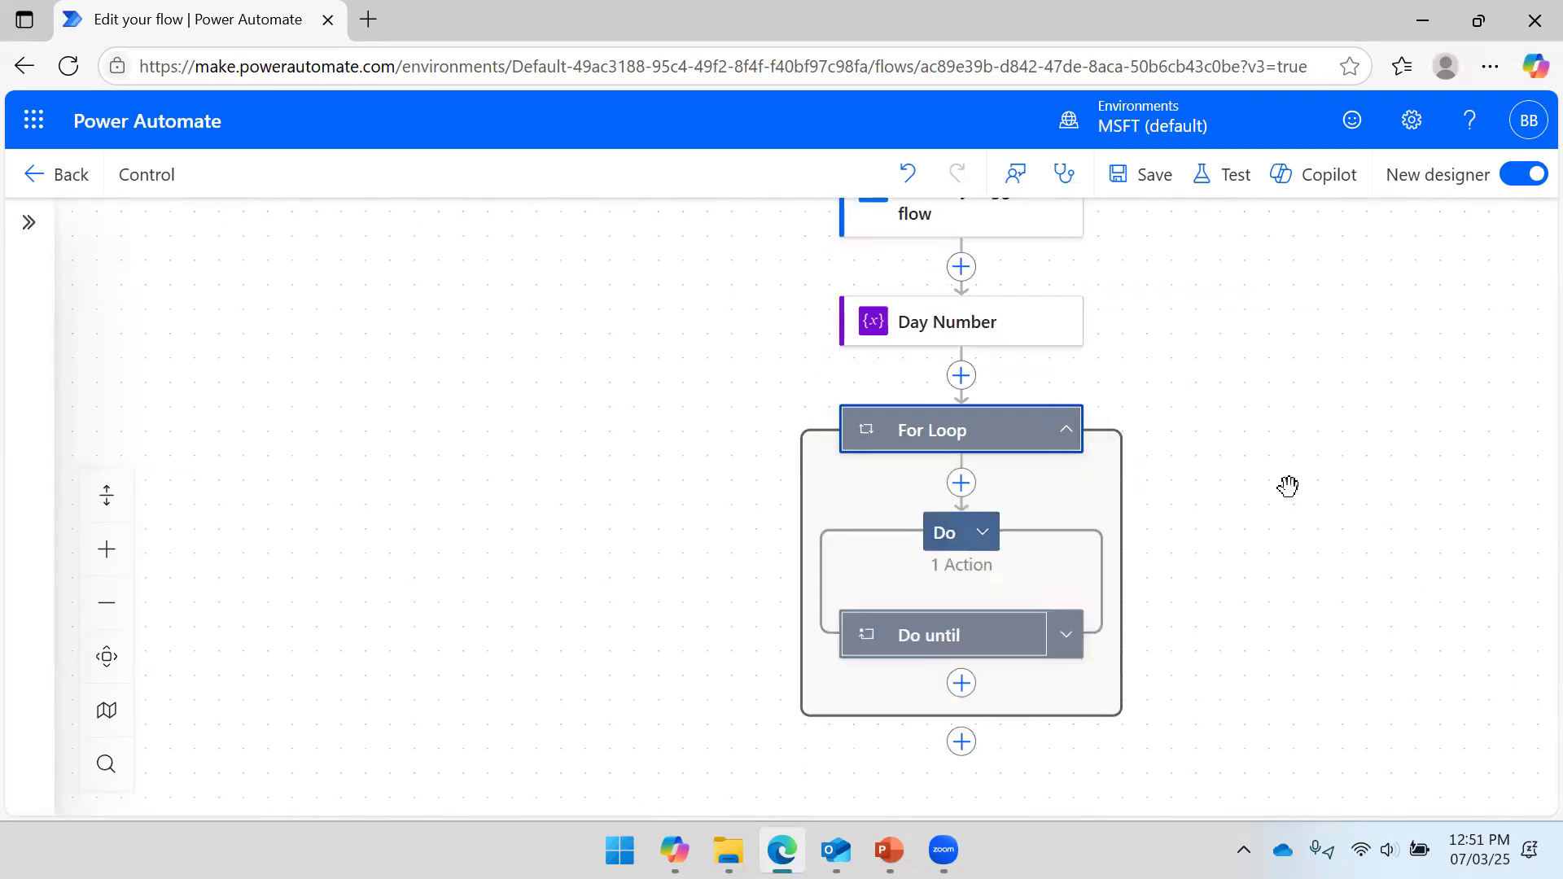
# Use the For Loop's Current item as the compared value in the Do until condition and save the flow.
pyautogui.click(875, 637)
pyautogui.click(137, 420)
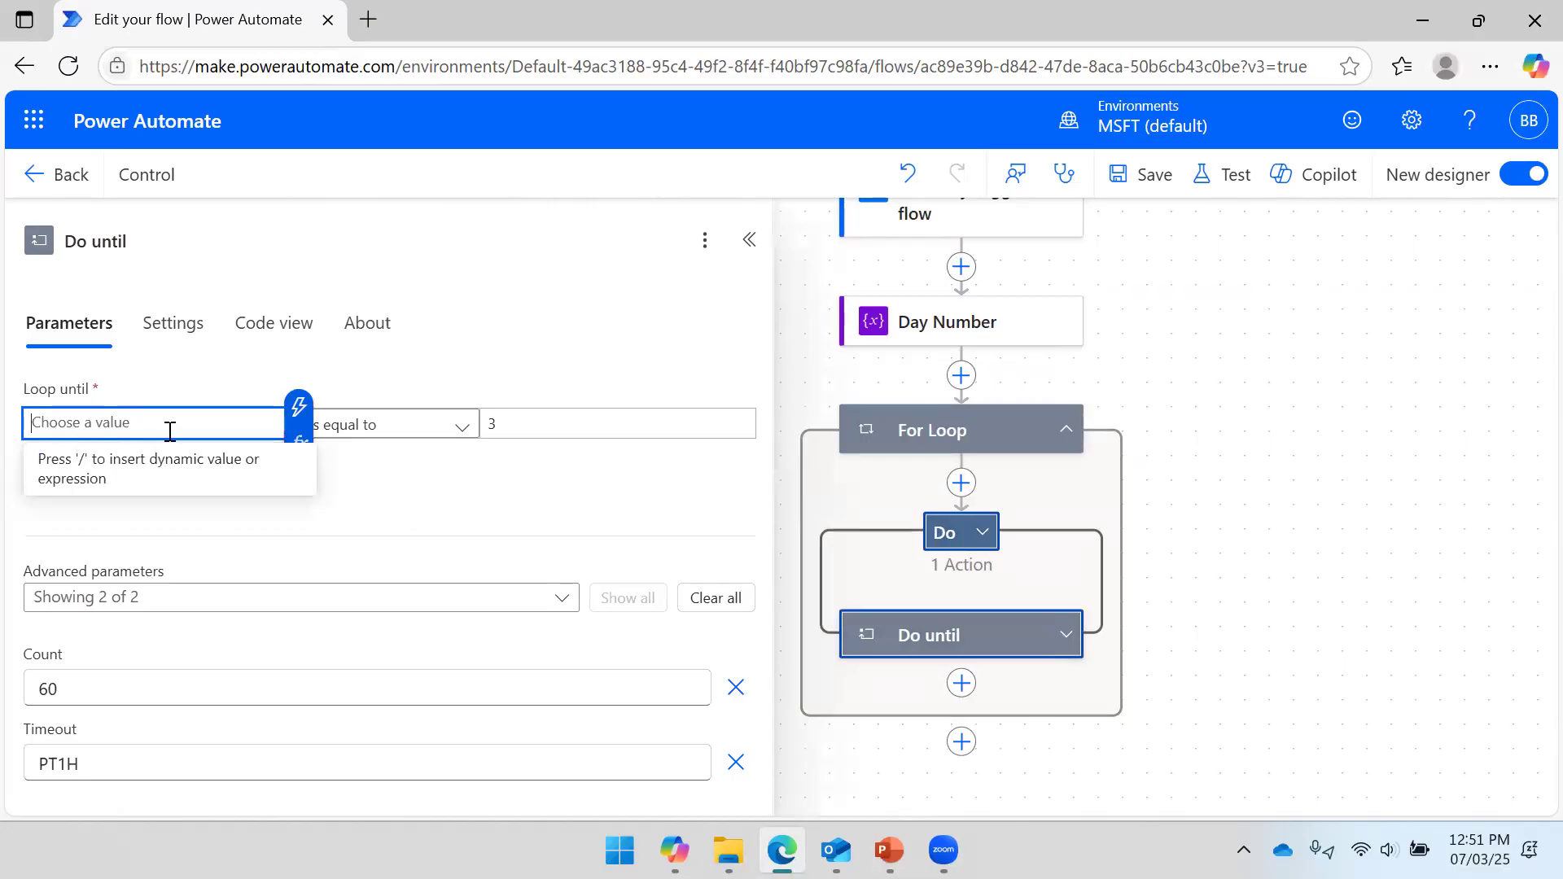
pyautogui.click(299, 413)
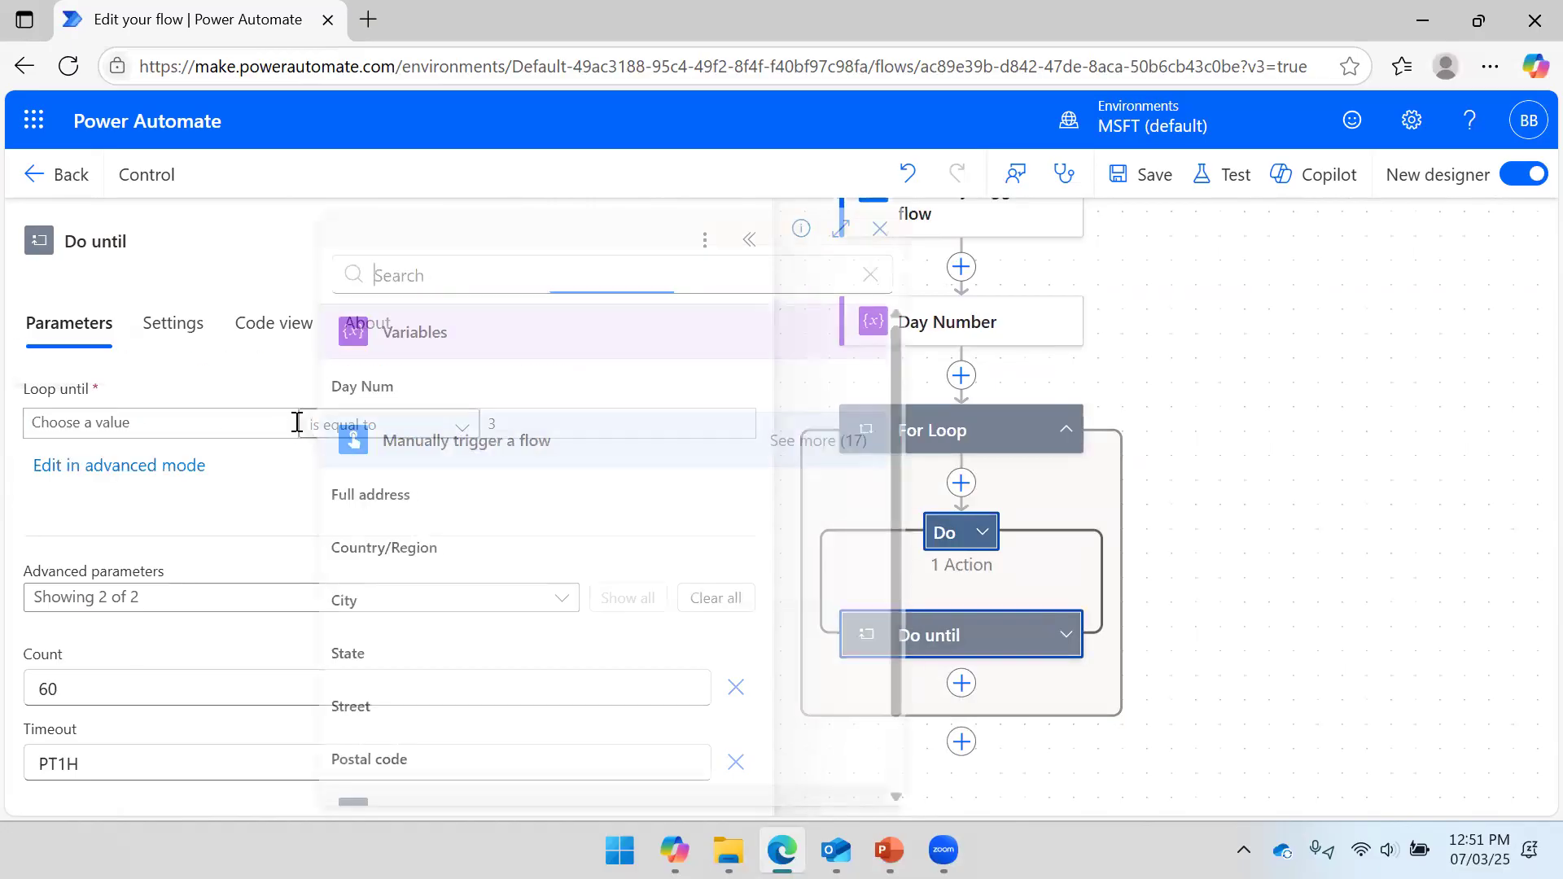
pyautogui.click(414, 395)
pyautogui.click(137, 424)
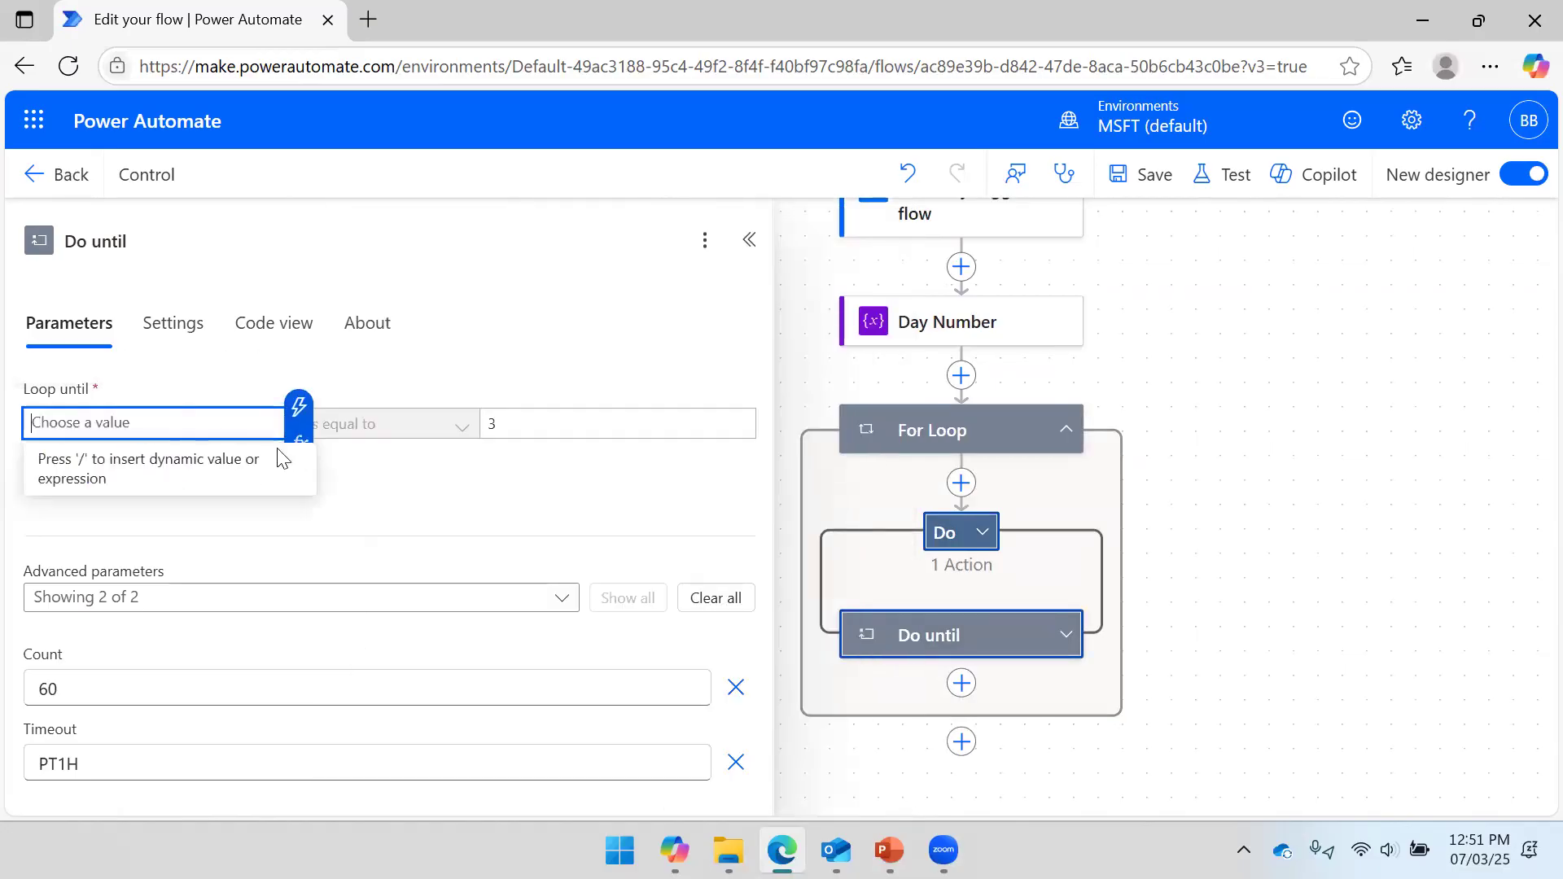
pyautogui.press('/')
pyautogui.scroll(-3, 399, 529)
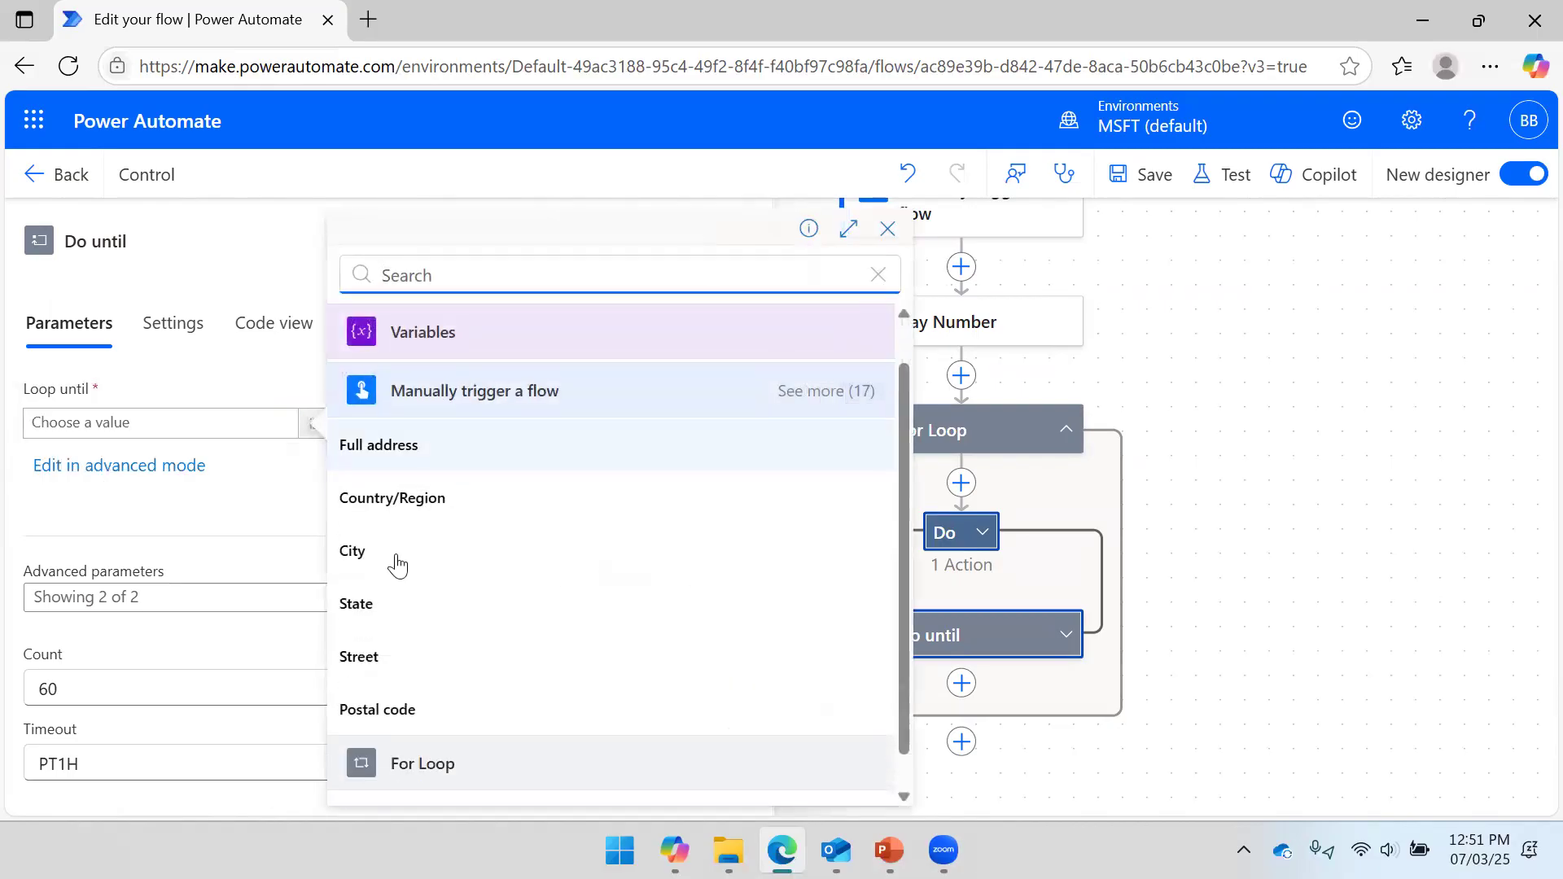
pyautogui.click(402, 802)
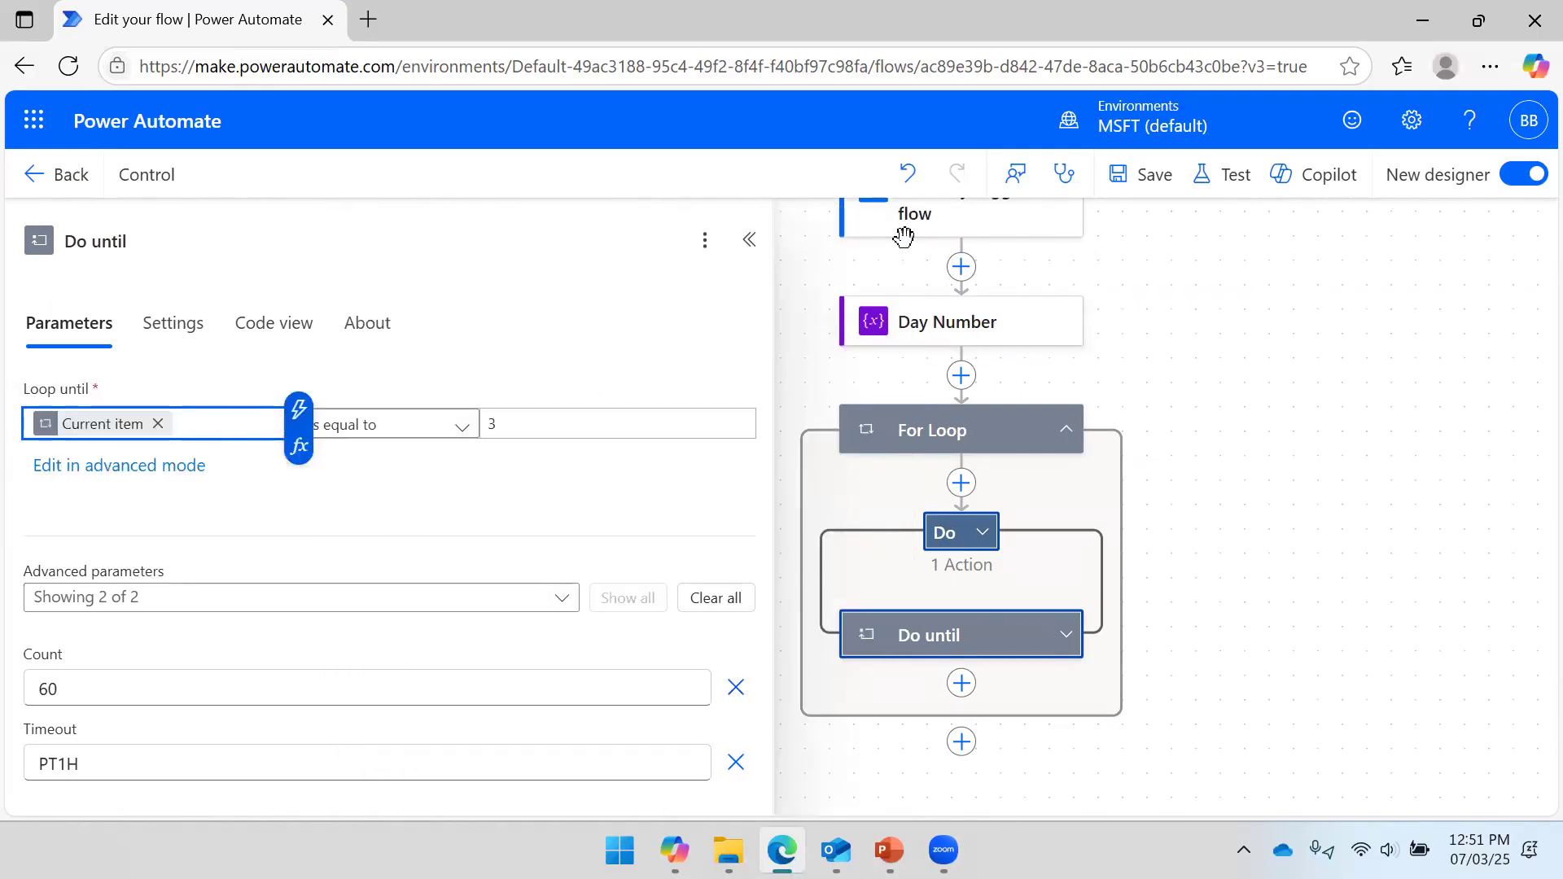
pyautogui.click(750, 242)
pyautogui.click(1133, 179)
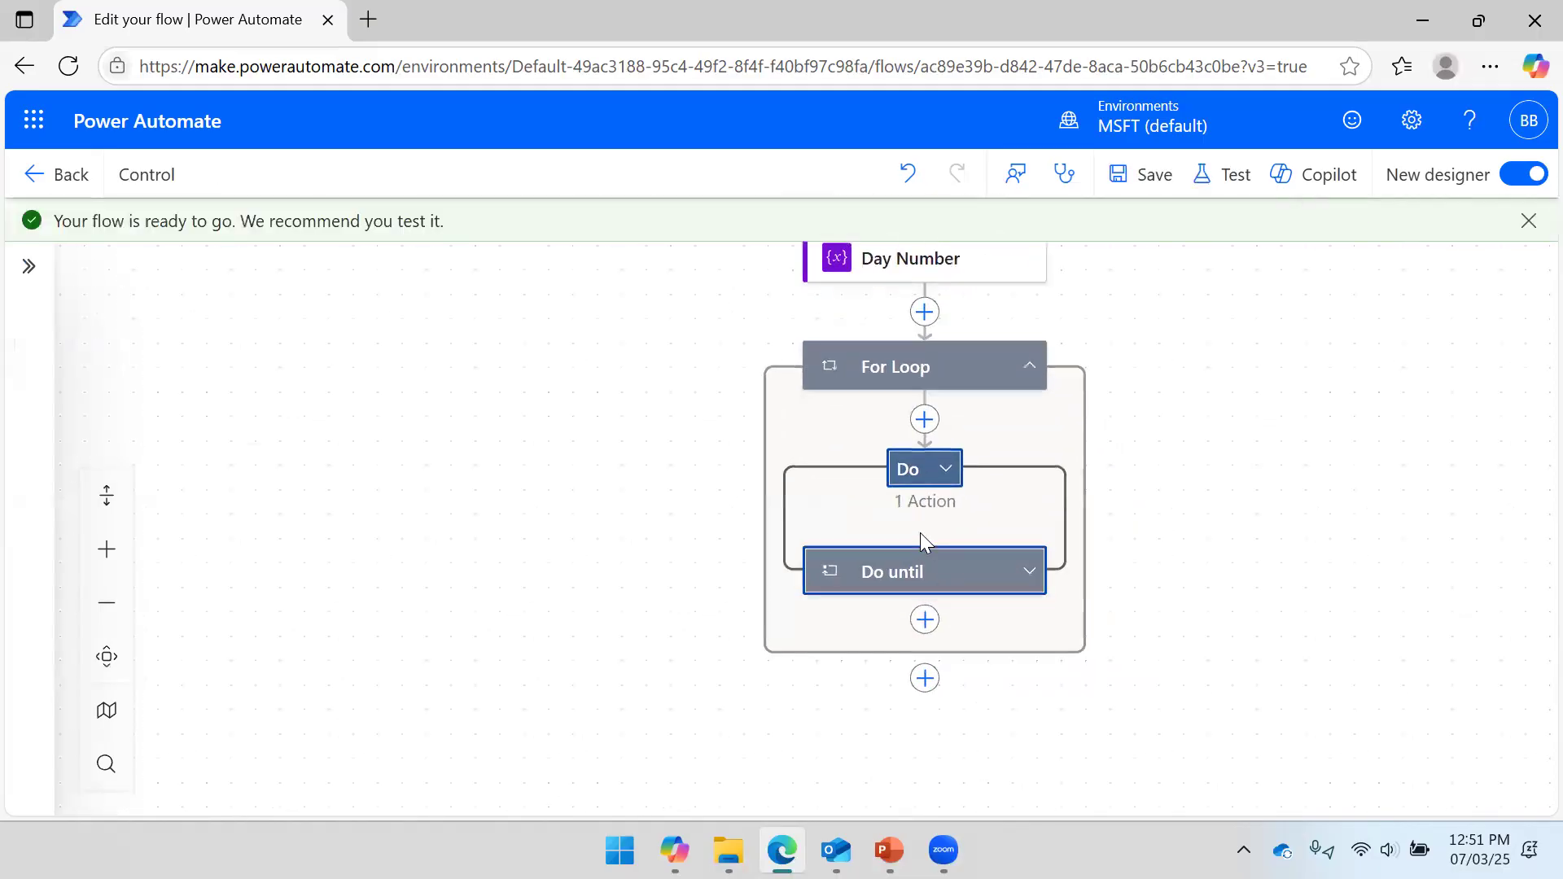
# Expand the Do until to show its Compose action and run a manual test of the flow.
pyautogui.click(914, 486)
pyautogui.click(924, 575)
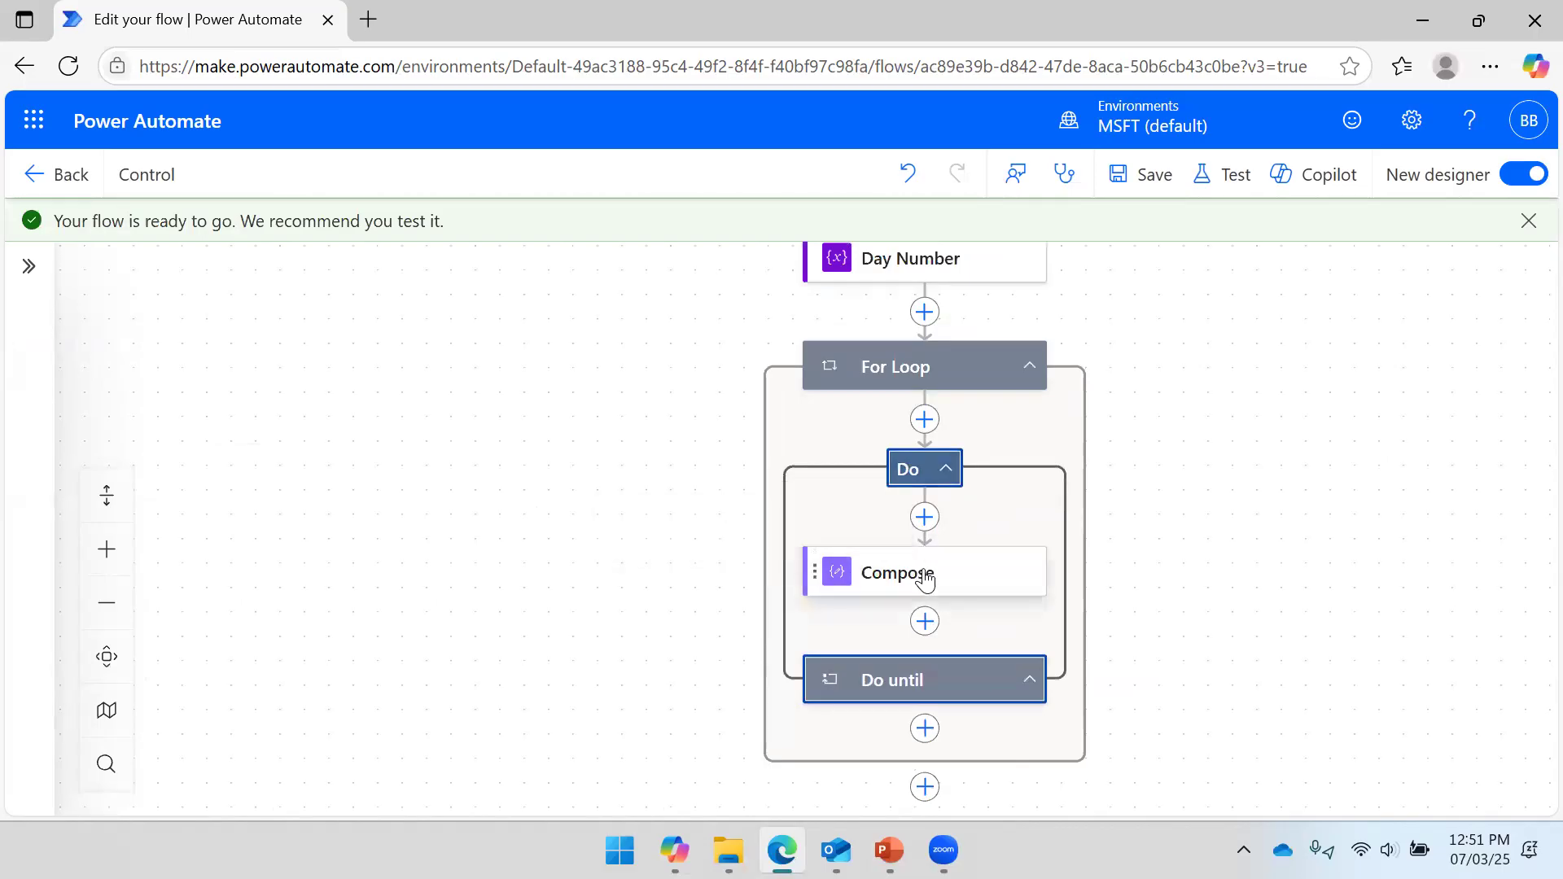
pyautogui.click(1341, 444)
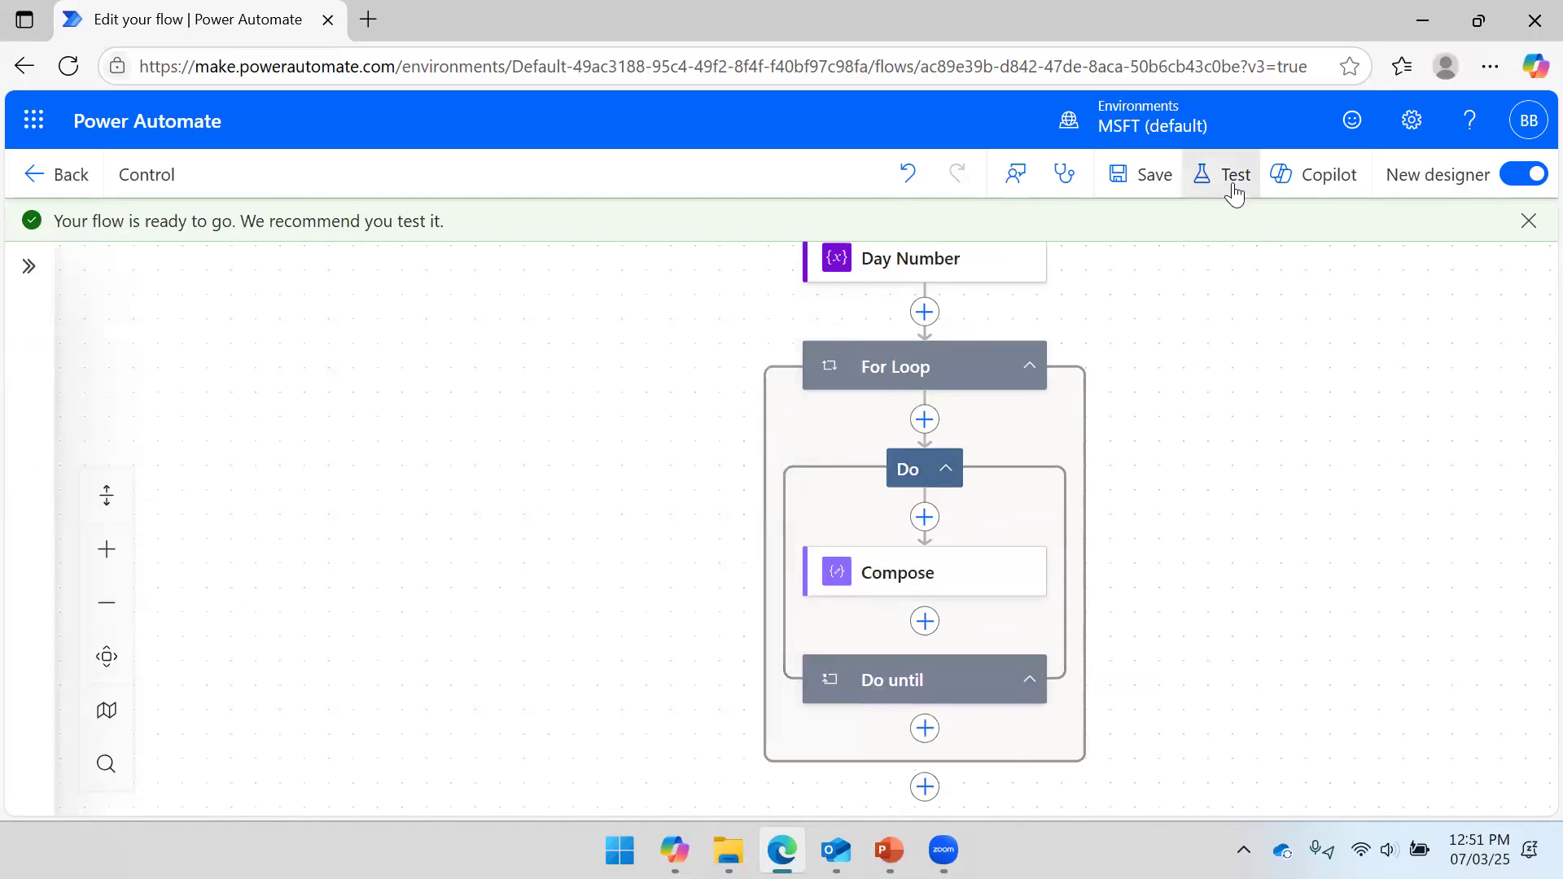
pyautogui.click(1231, 180)
pyautogui.click(1172, 241)
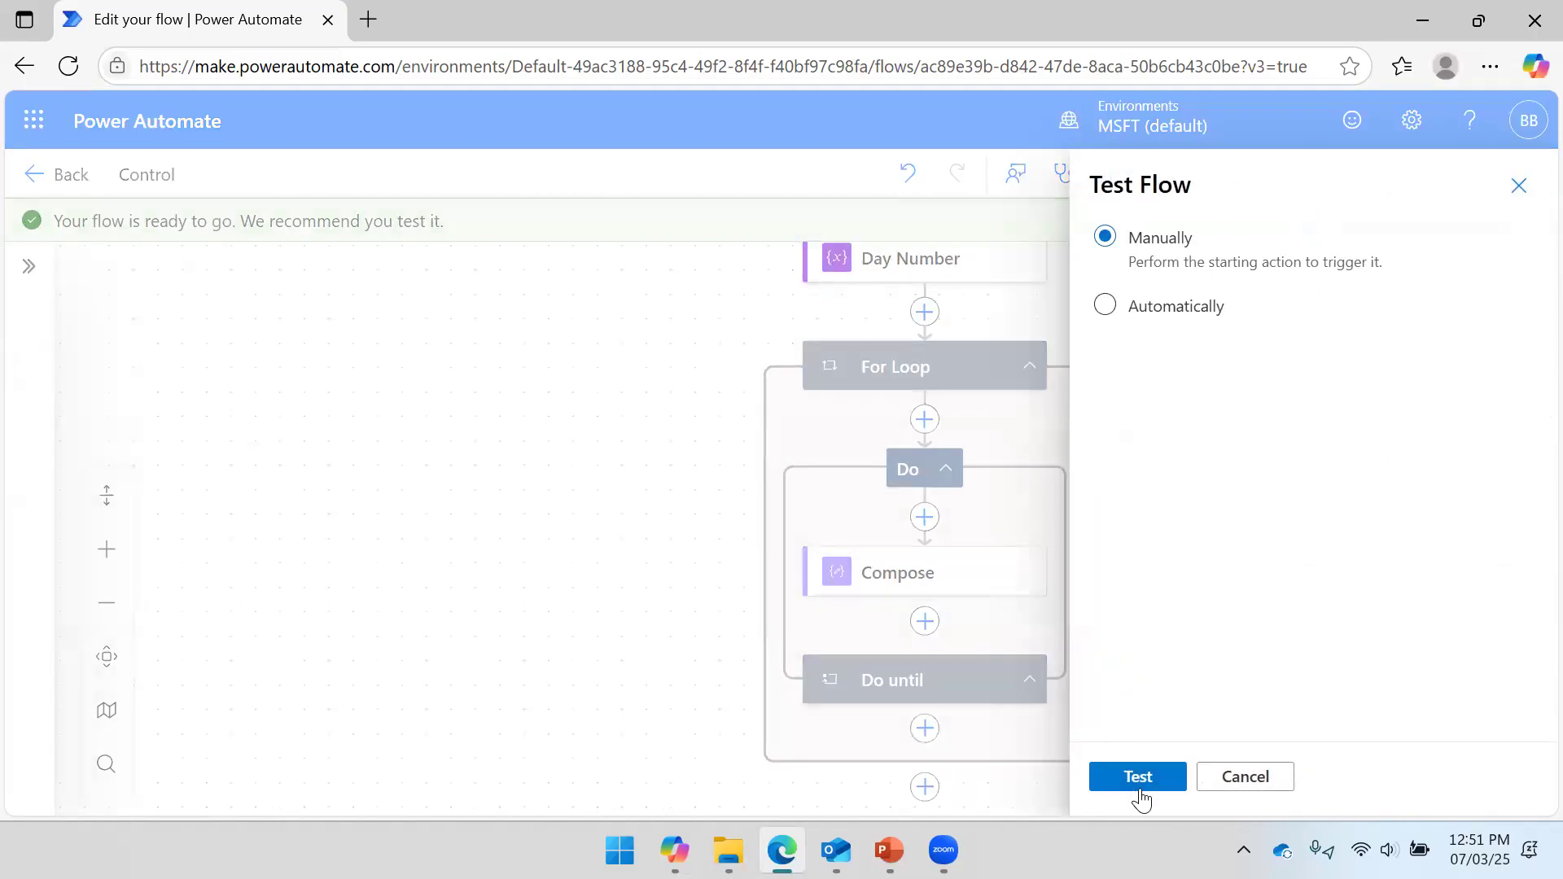
pyautogui.click(1138, 776)
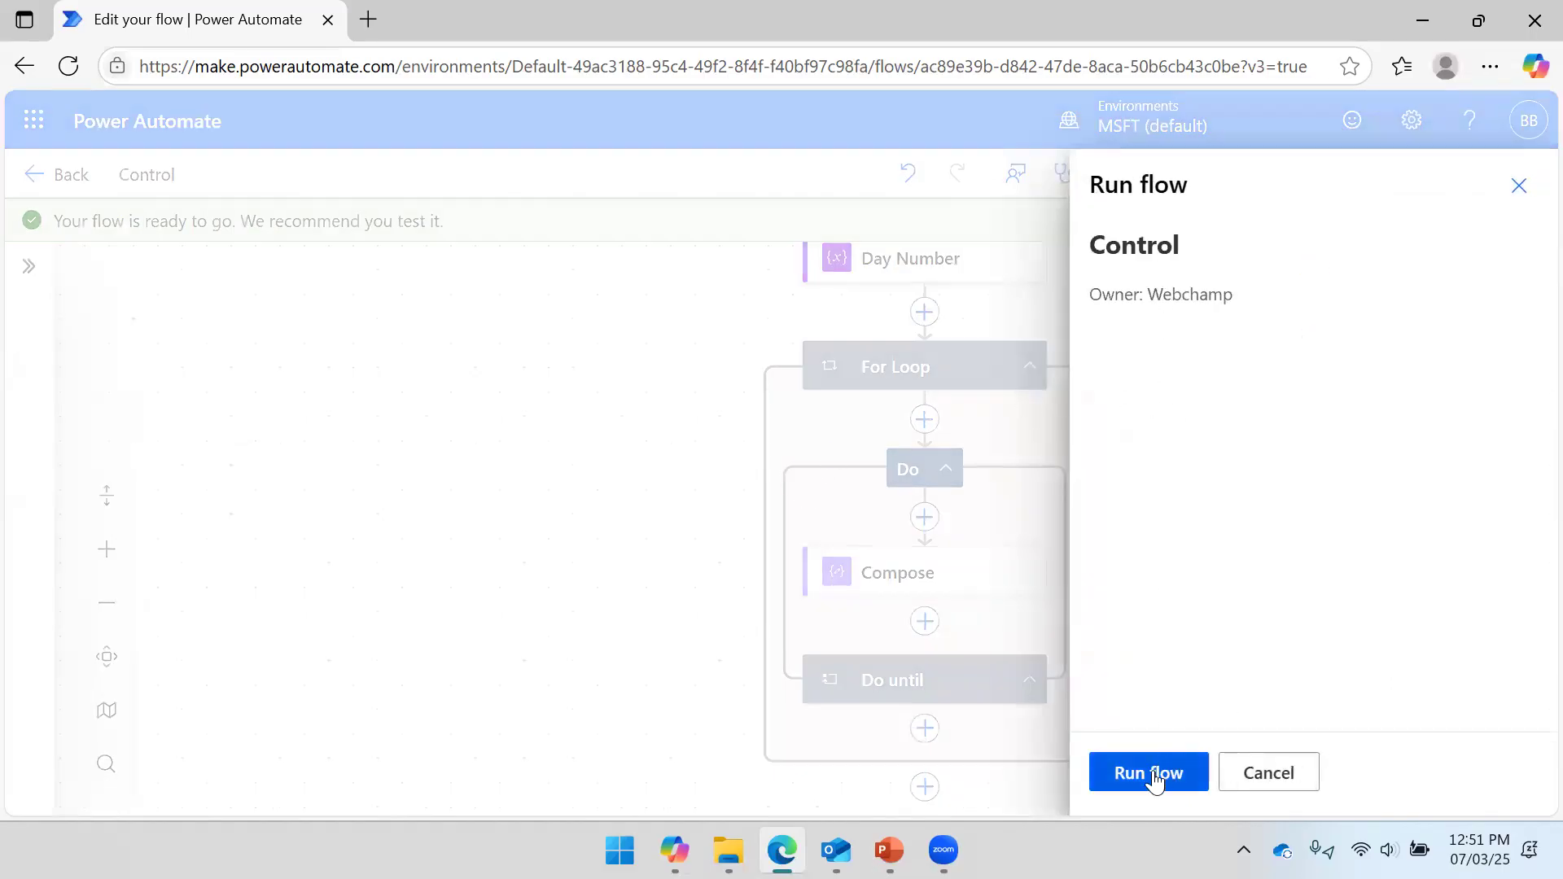
pyautogui.click(1153, 774)
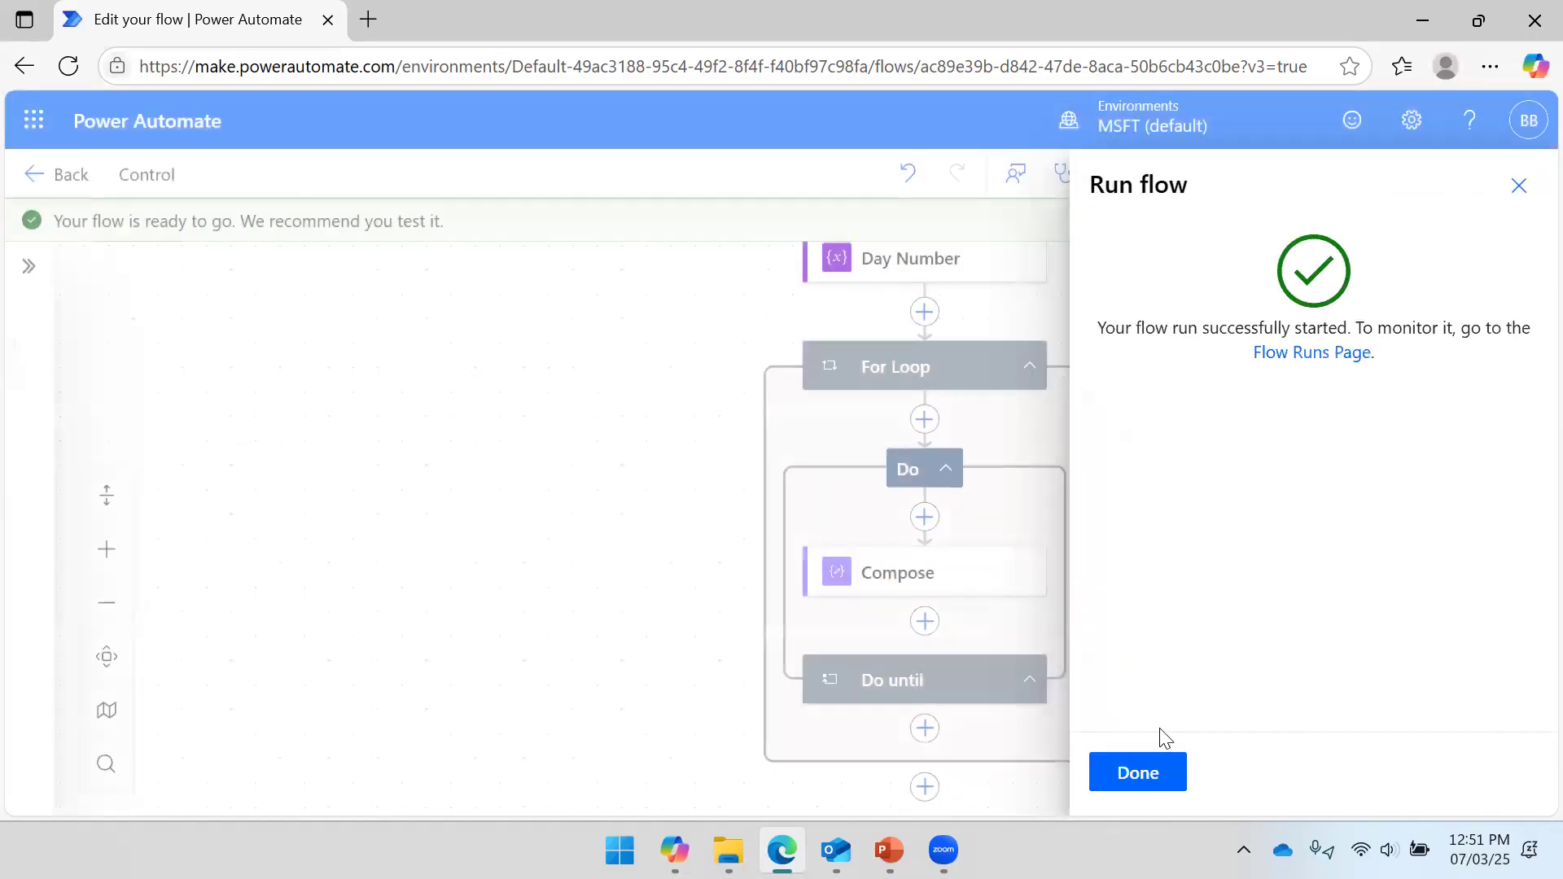
pyautogui.click(1140, 772)
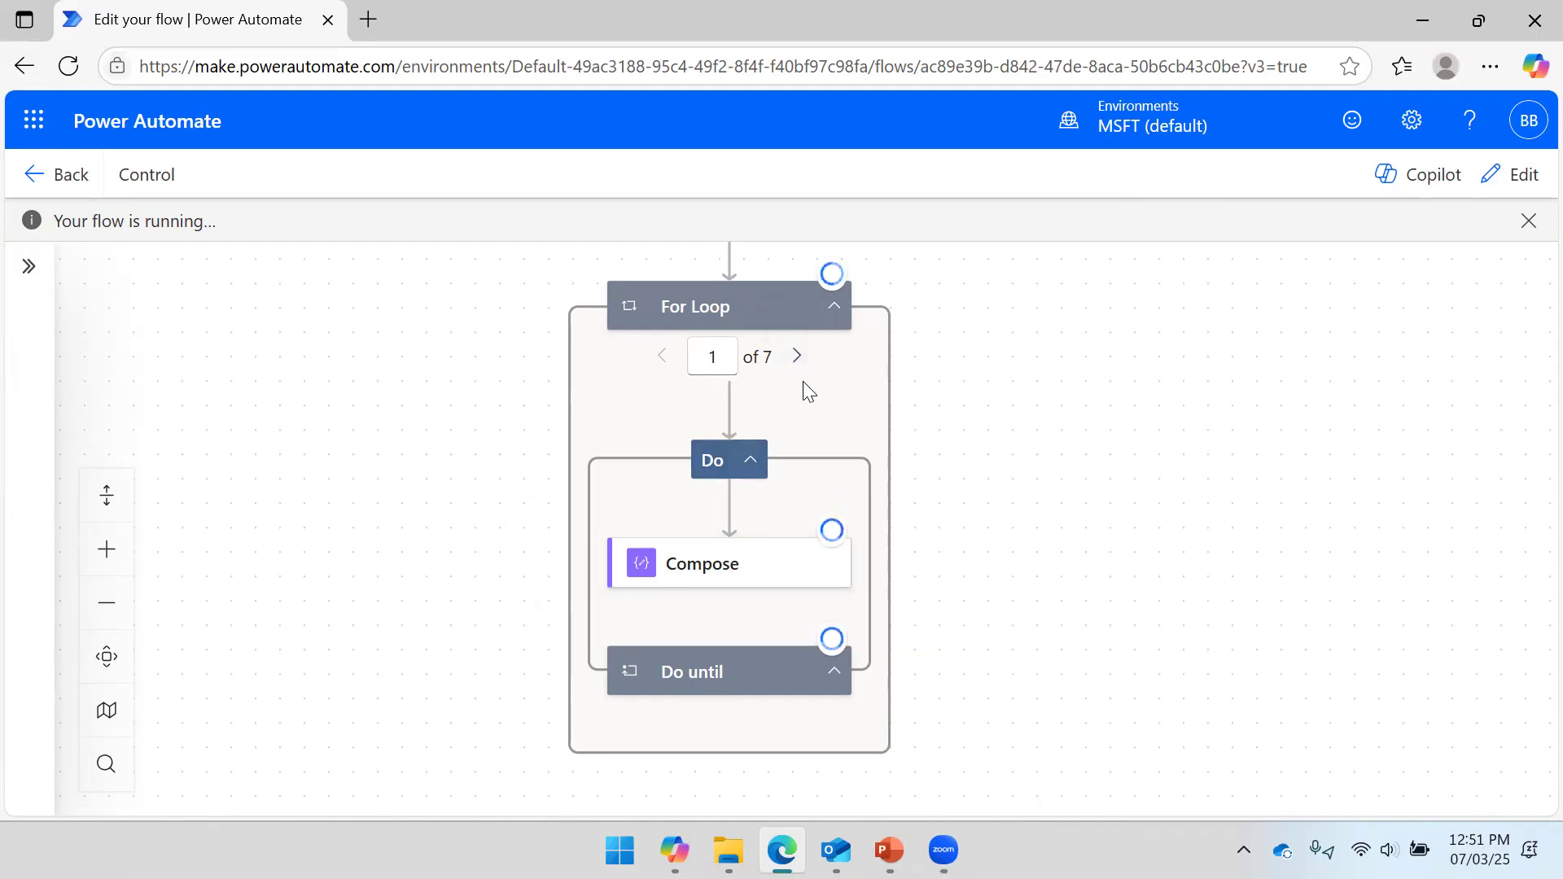
# Check the first two For Loop iterations and examine the Do until's run properties for iteration 1.
pyautogui.moveTo(1073, 373)
pyautogui.mouseDown()
pyautogui.moveTo(1064, 638)
pyautogui.moveTo(1044, 681)
pyautogui.moveTo(1002, 412)
pyautogui.moveTo(1043, 377)
pyautogui.mouseUp()
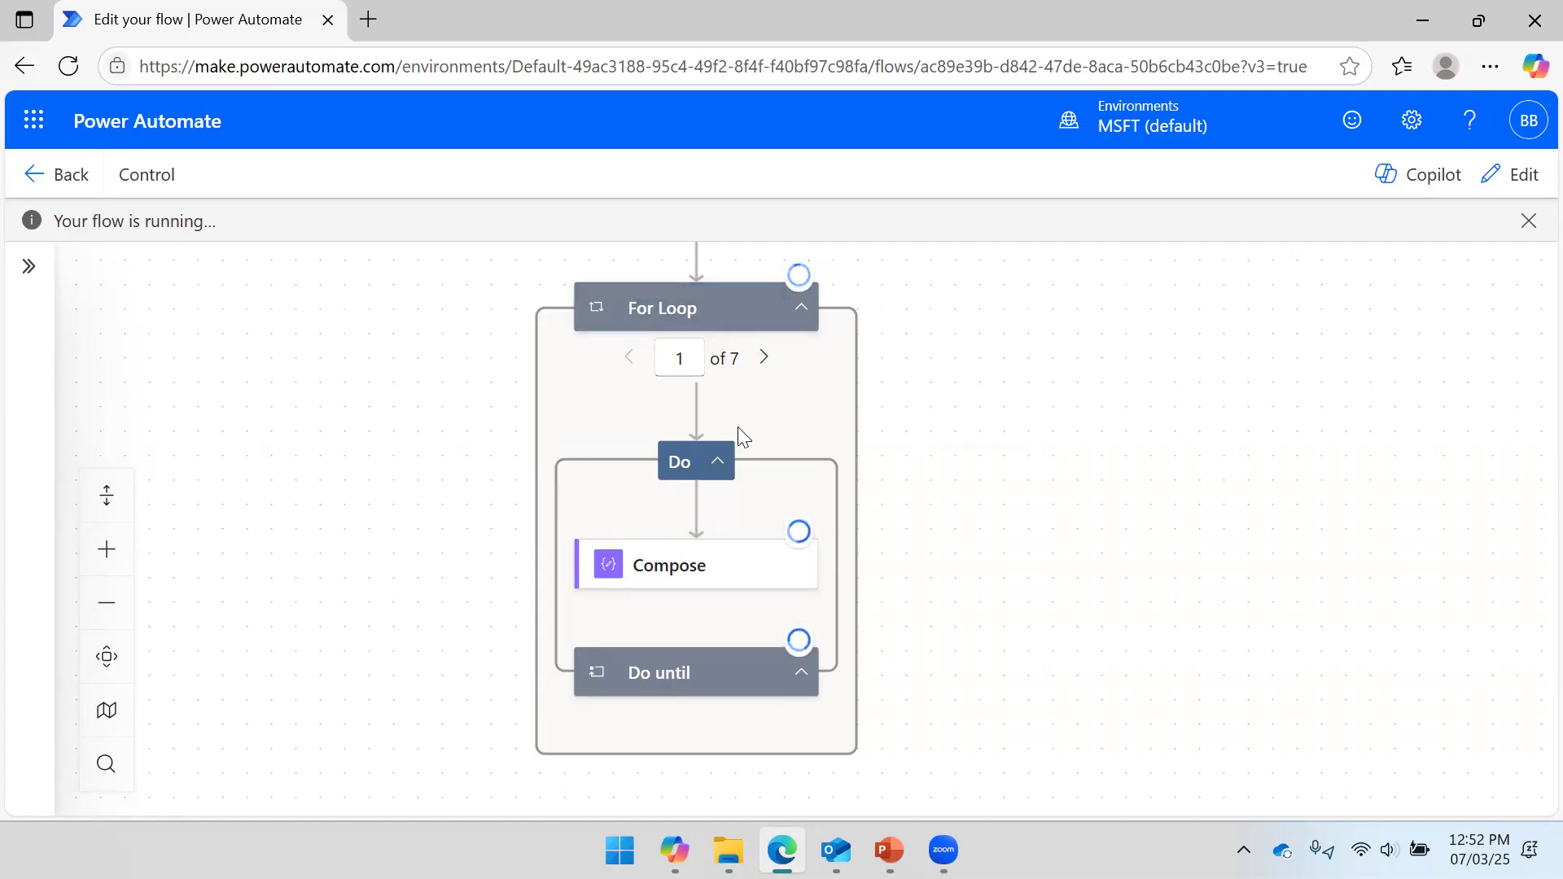
pyautogui.click(764, 359)
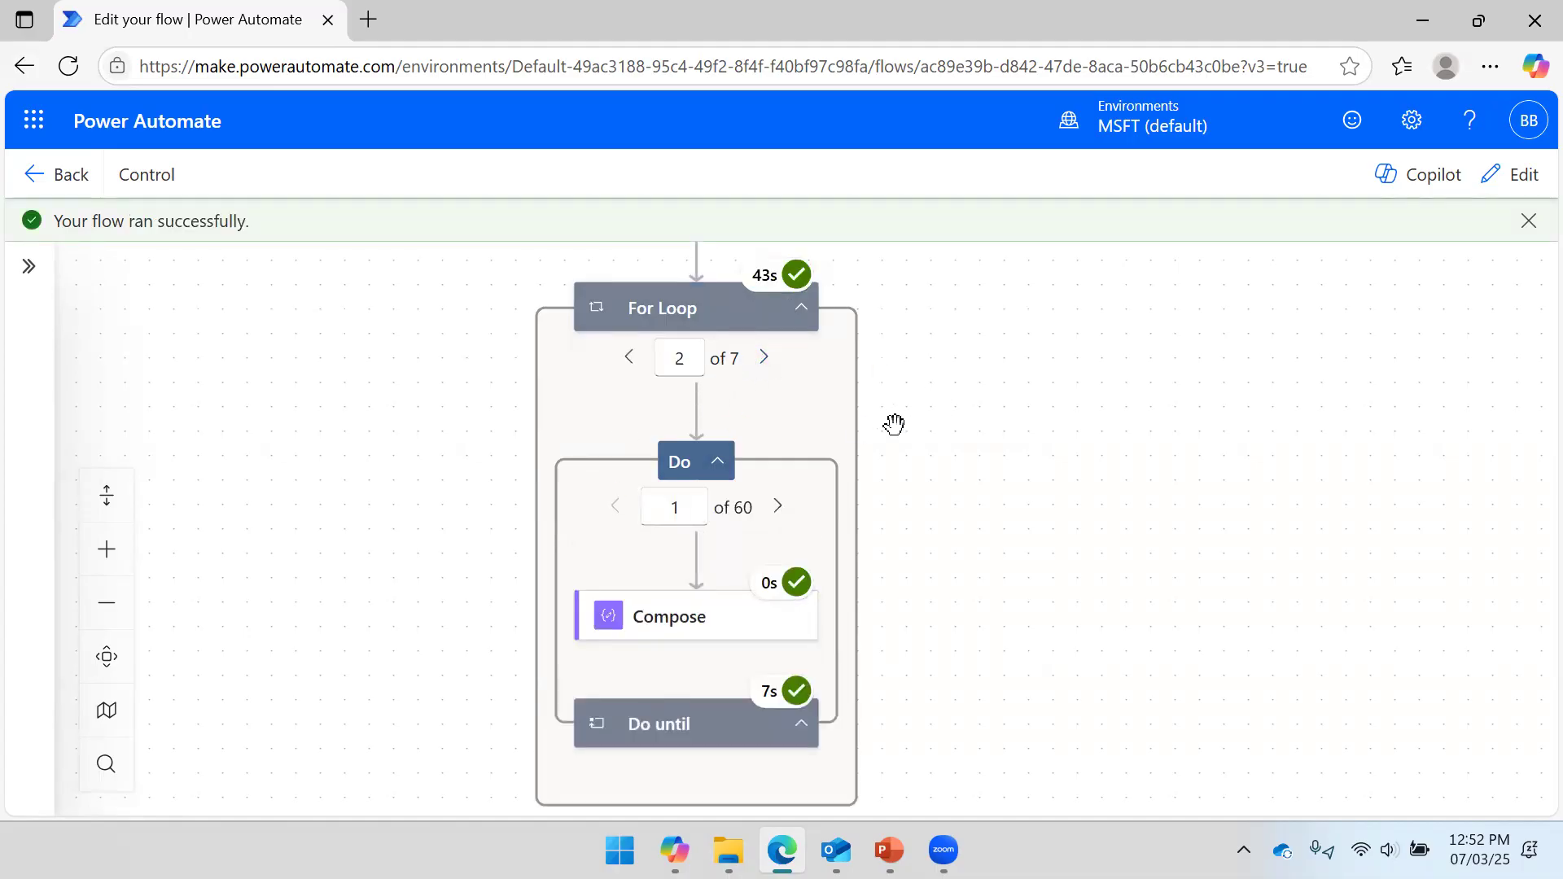
pyautogui.moveTo(993, 464); pyautogui.dragTo(997, 435)
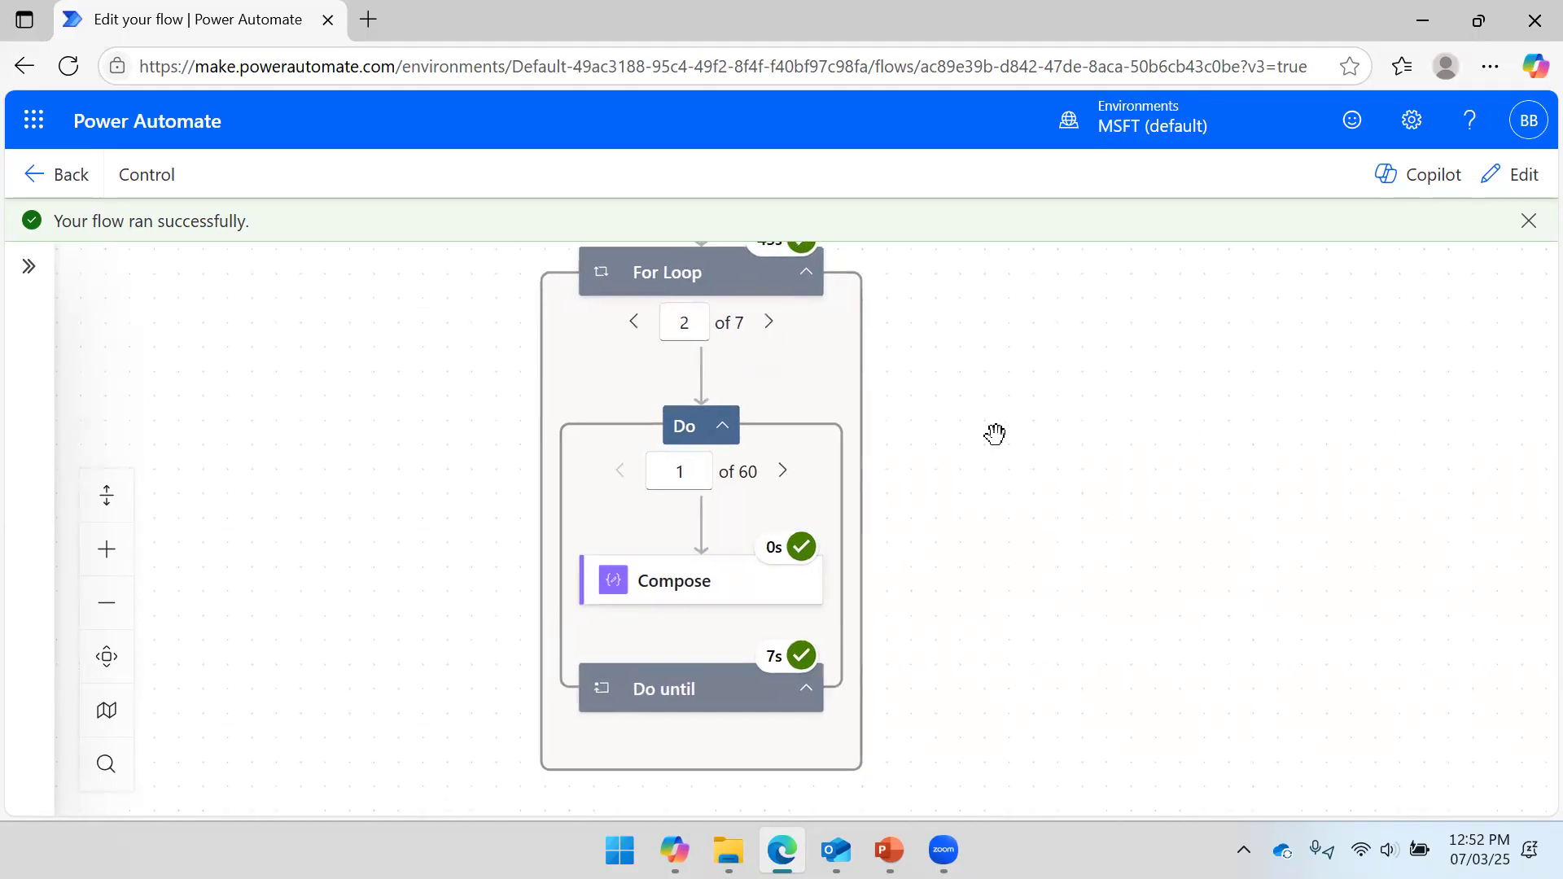
pyautogui.click(632, 320)
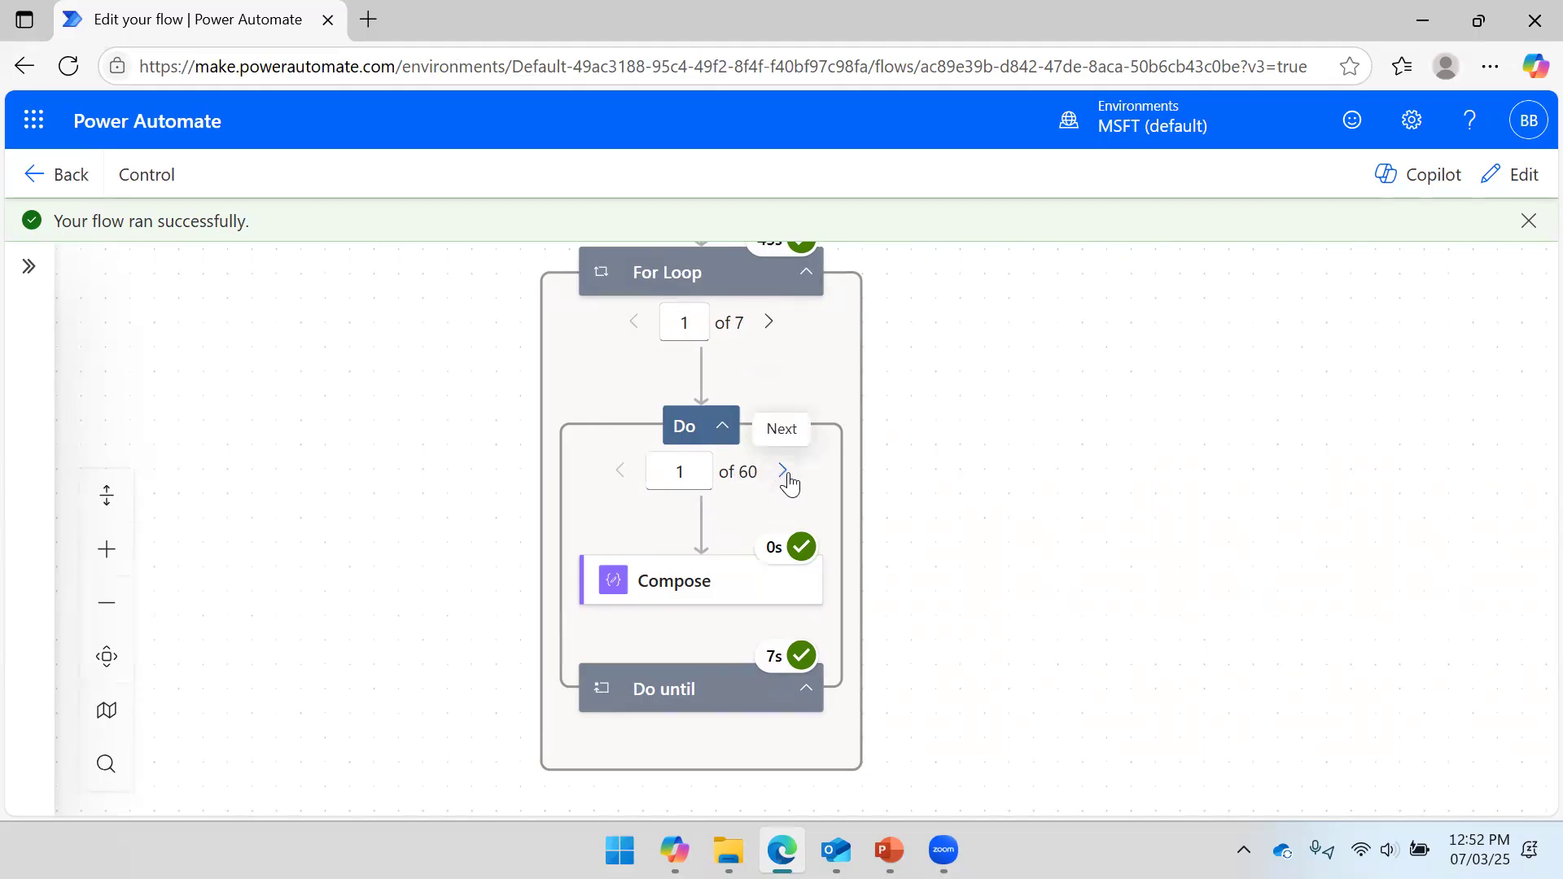
pyautogui.click(679, 684)
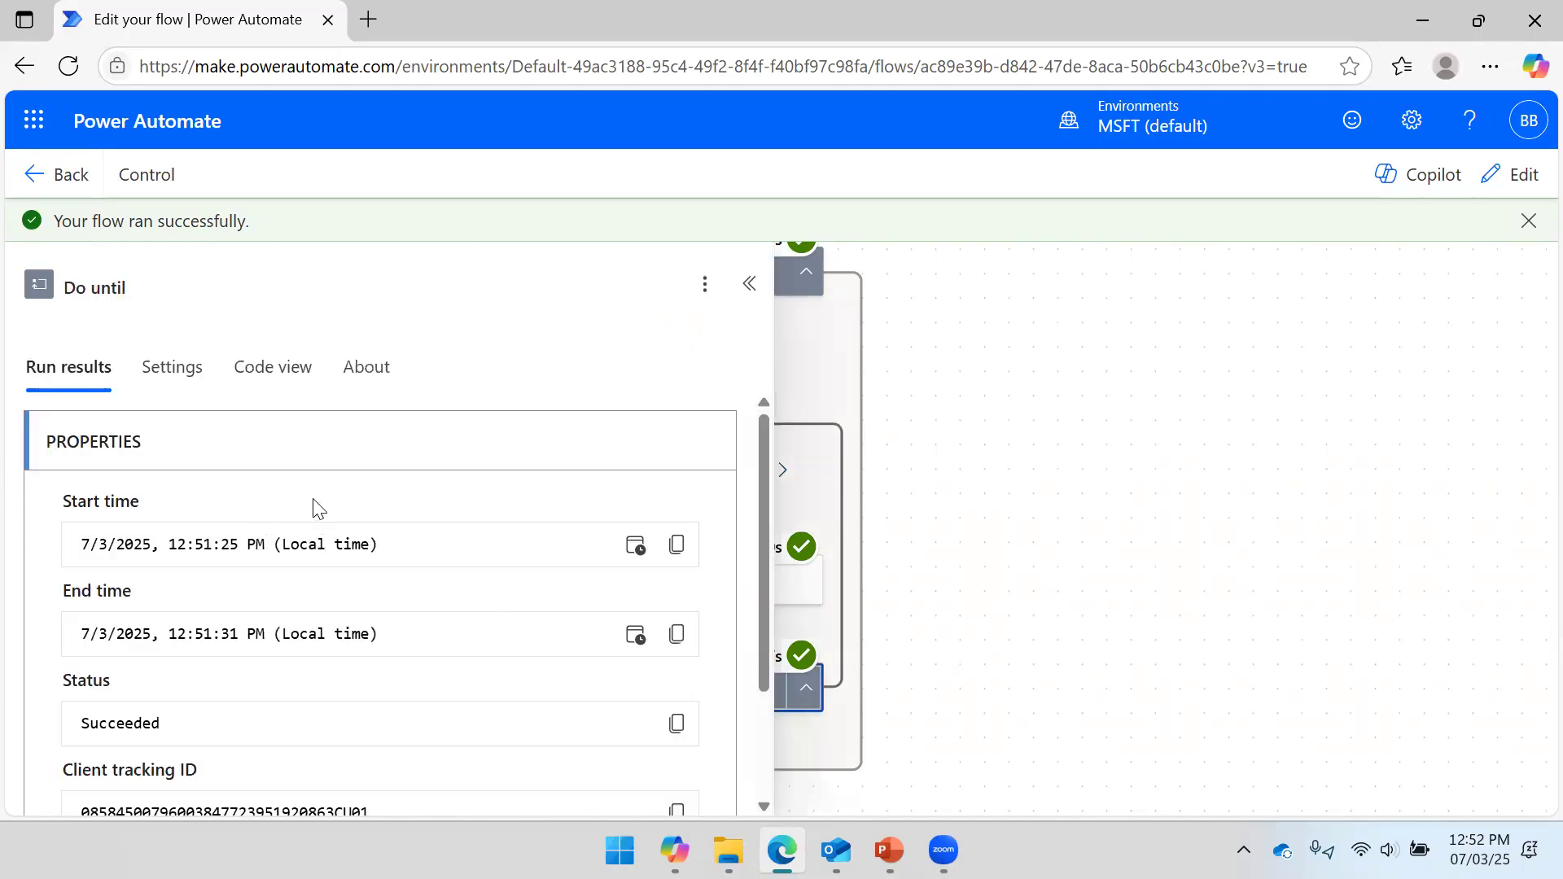
pyautogui.scroll(-3, 315, 505)
pyautogui.scroll(3, 292, 498)
pyautogui.scroll(-3, 475, 530)
pyautogui.click(749, 284)
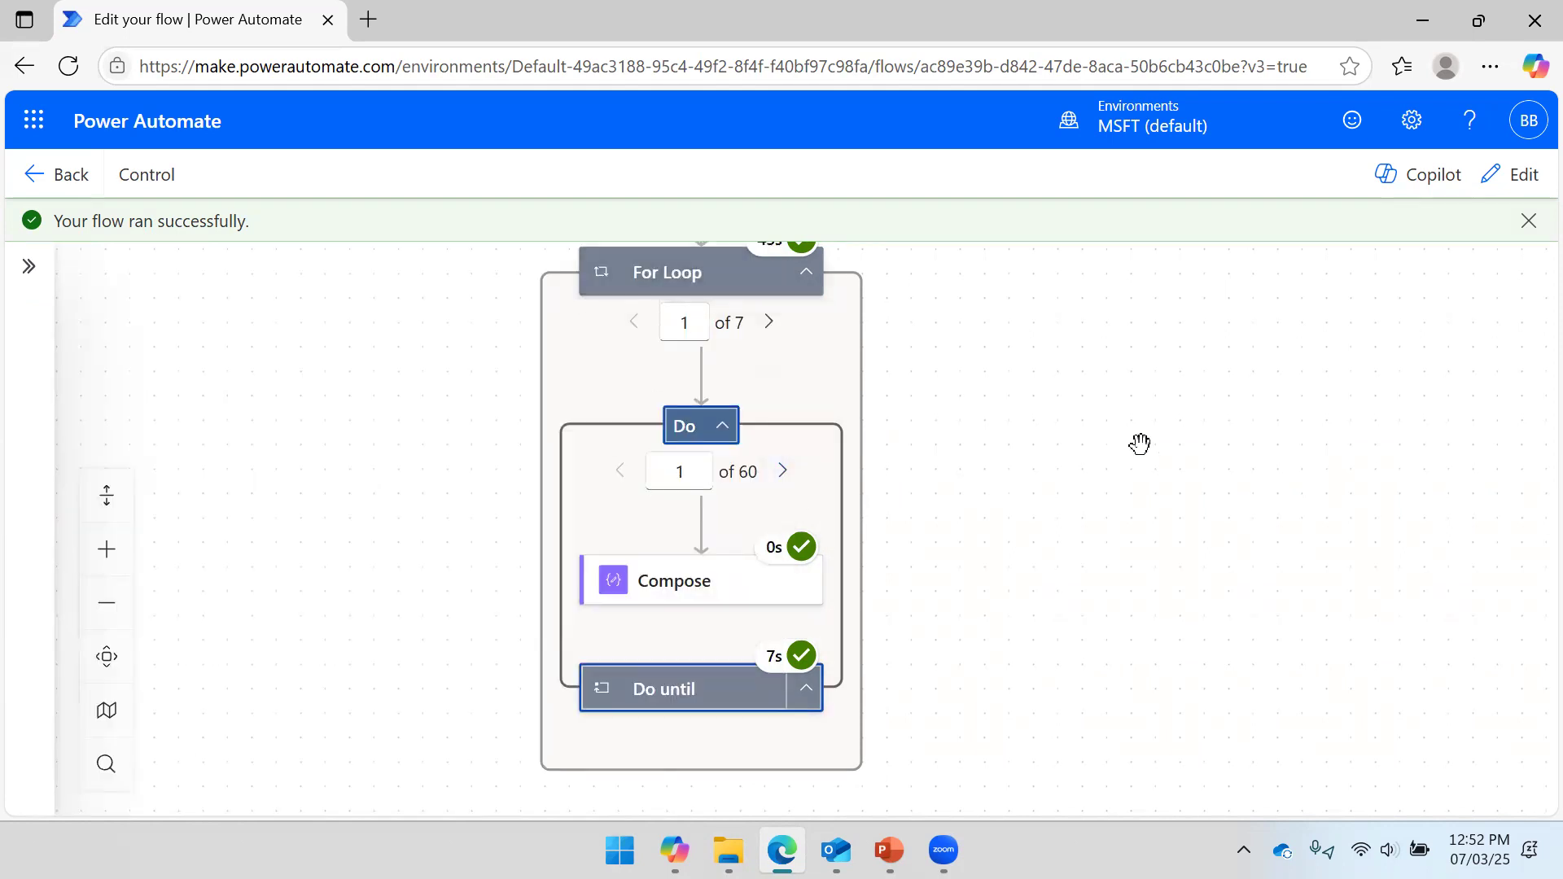
# Step through the Do until iterations up to number 13 within For Loop iteration 1, checking the Compose inputs and outputs.
pyautogui.click(781, 472)
pyautogui.click(646, 575)
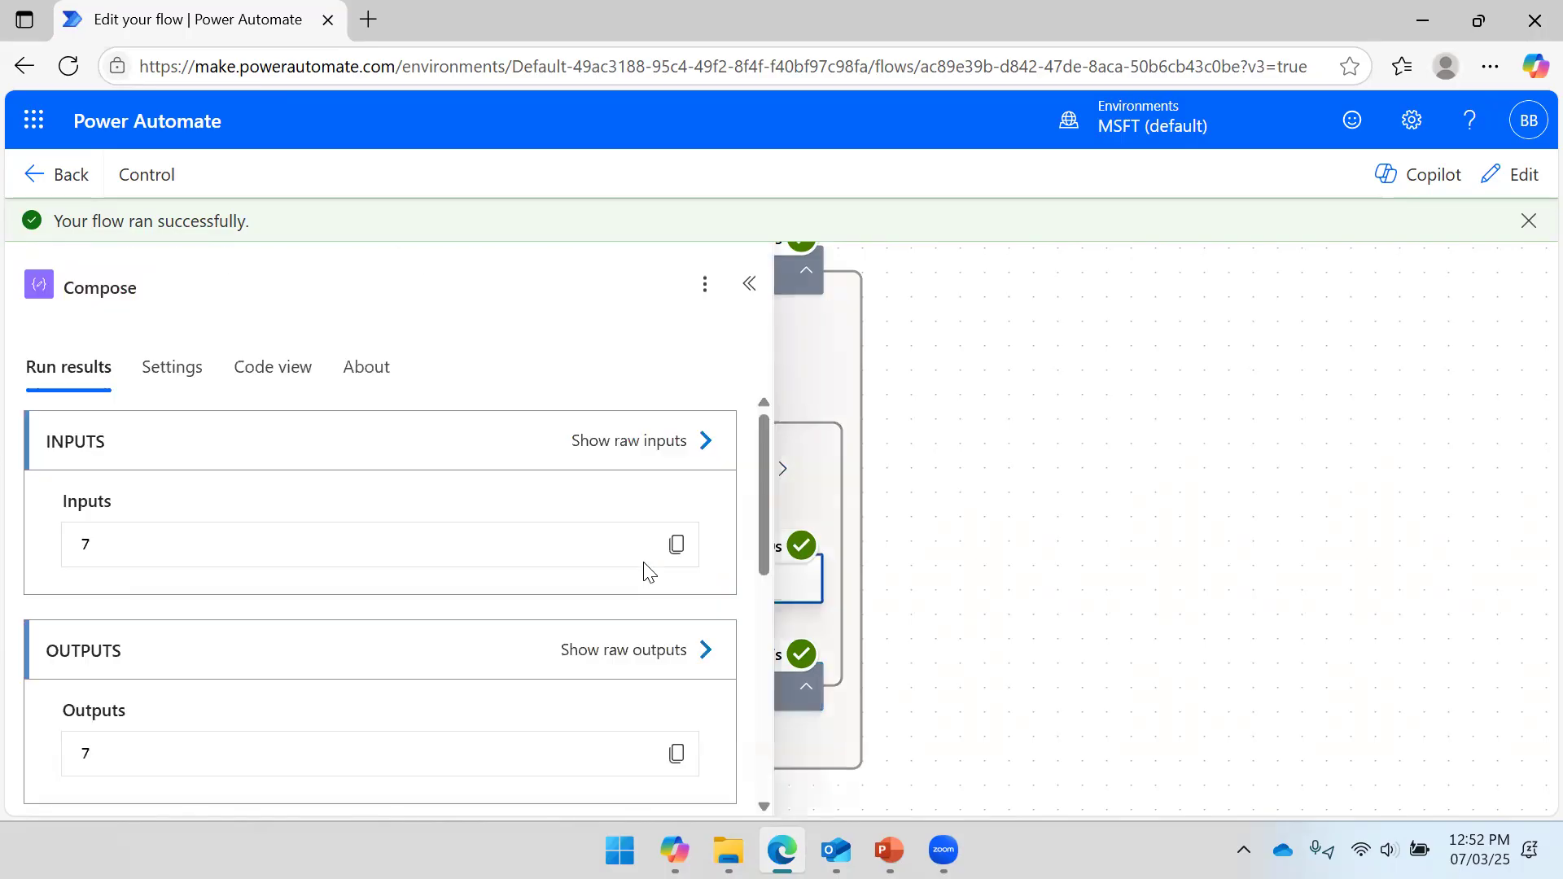
pyautogui.click(1185, 455)
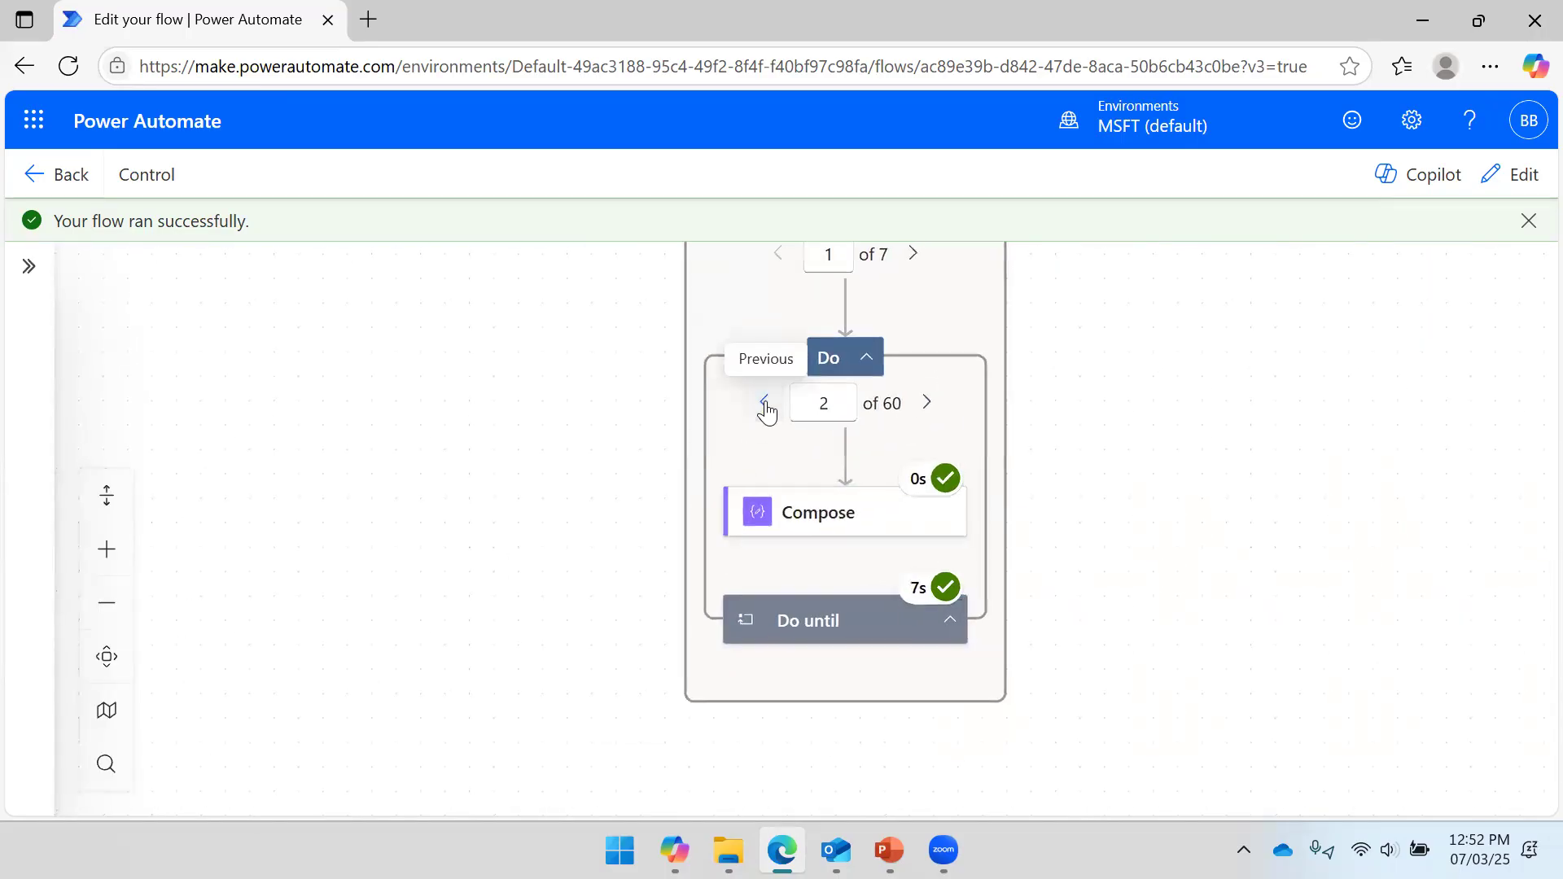
pyautogui.click(802, 506)
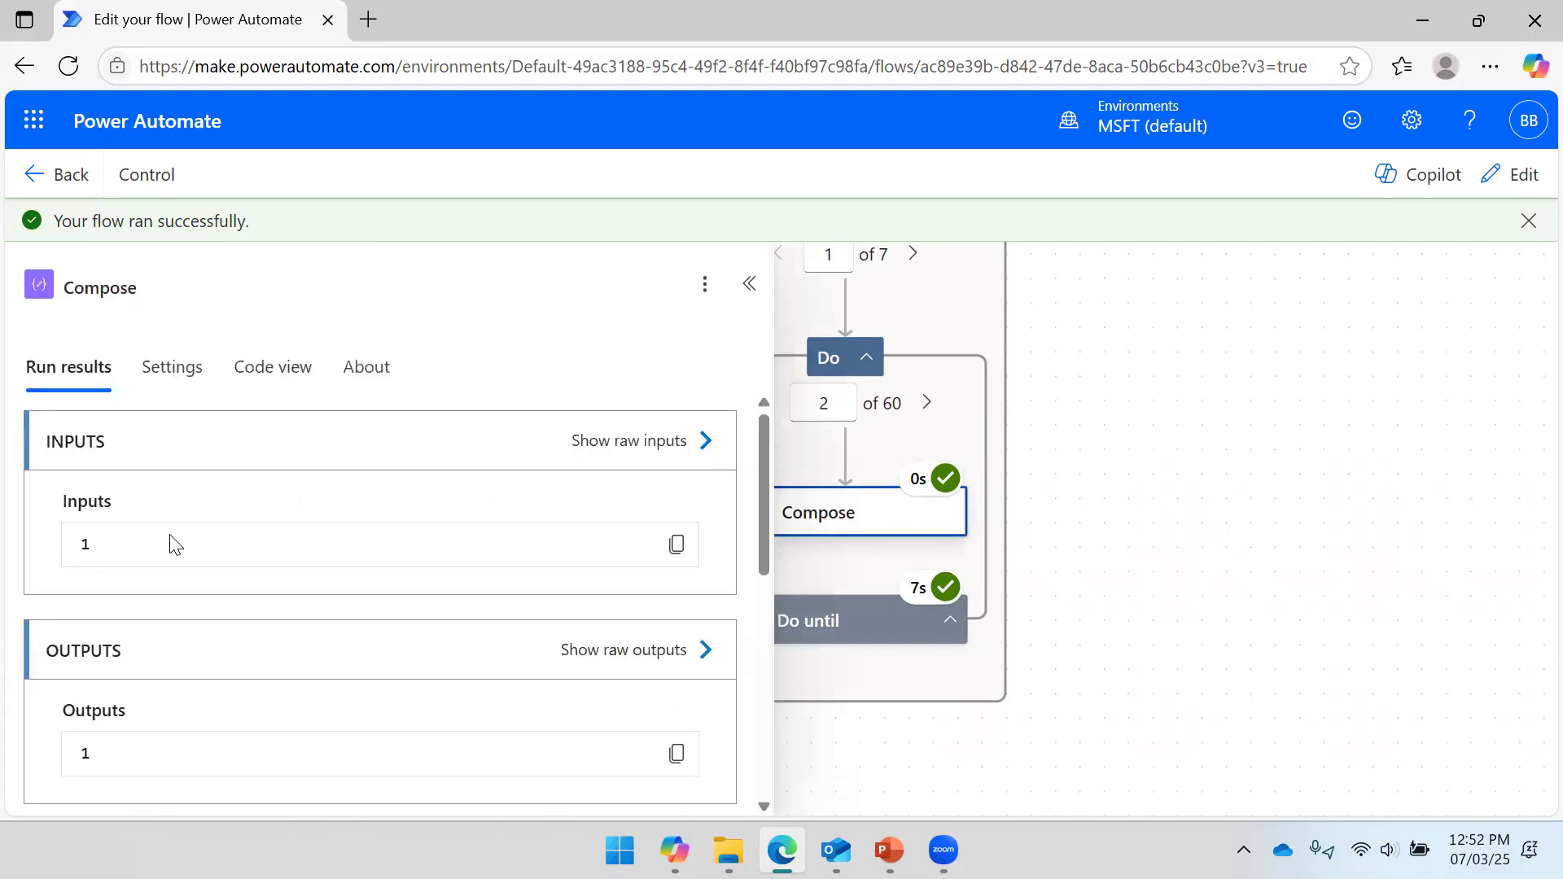
pyautogui.click(926, 411)
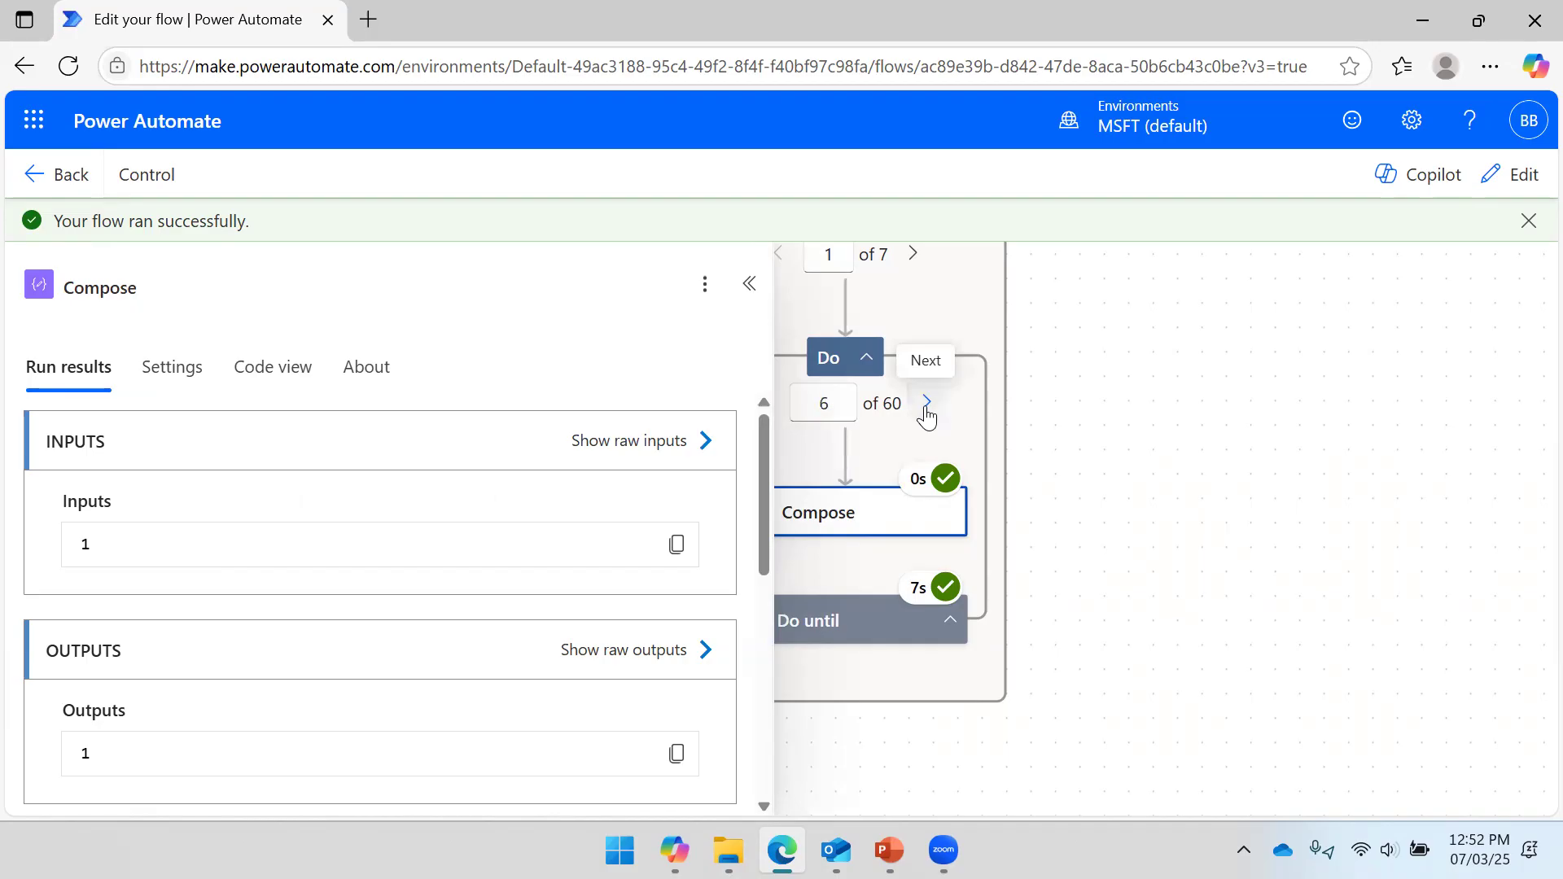
pyautogui.click(927, 405)
pyautogui.click(926, 404)
pyautogui.click(927, 404)
pyautogui.click(926, 405)
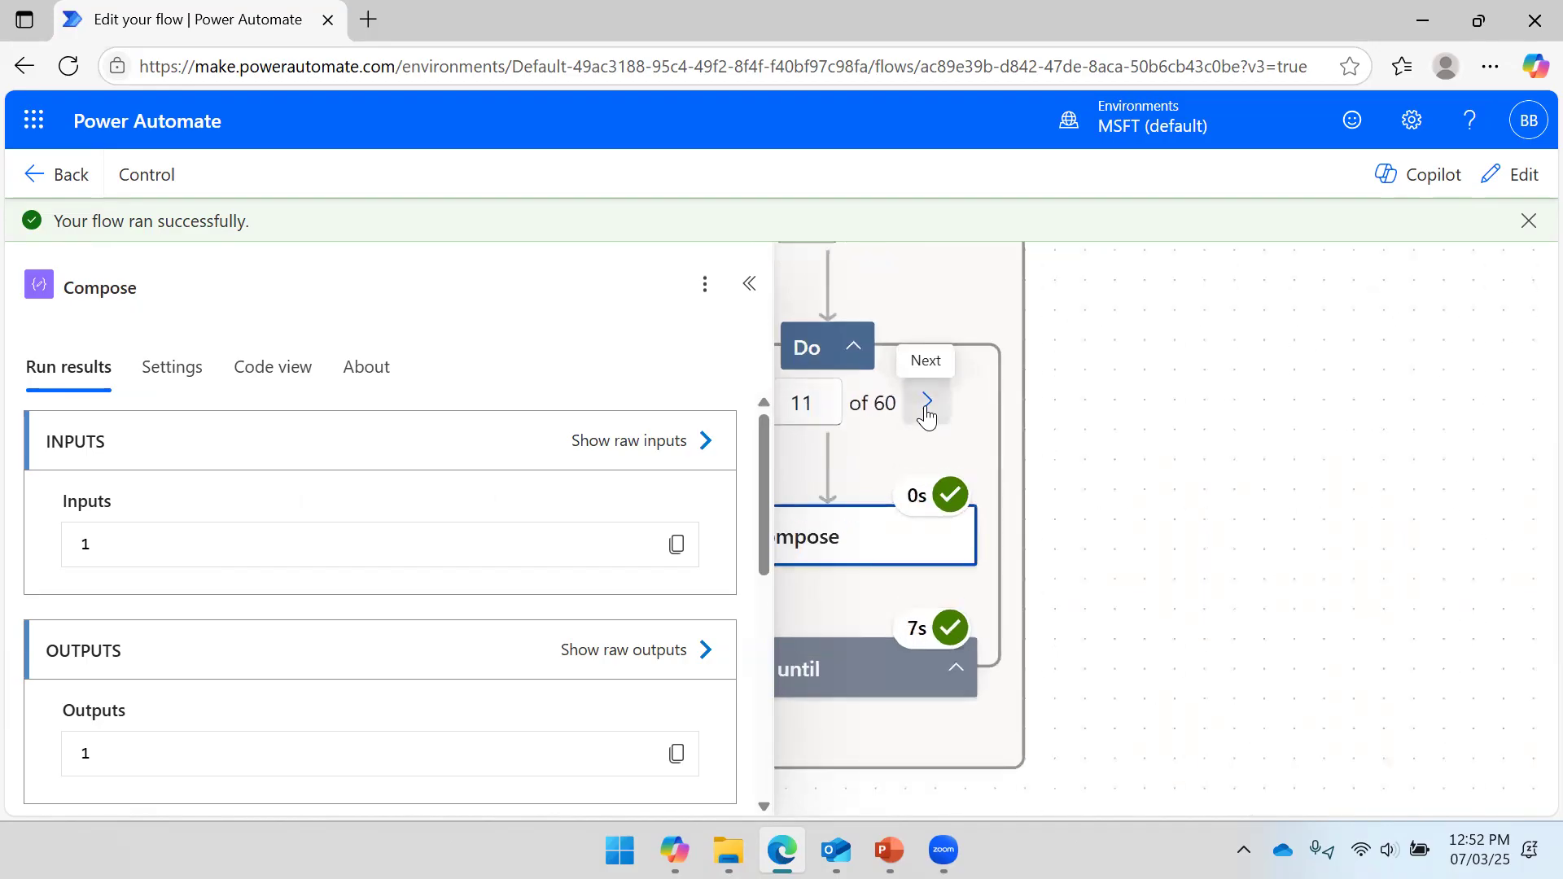
pyautogui.click(926, 404)
pyautogui.click(927, 404)
pyautogui.scroll(-2, 1257, 391)
pyautogui.scroll(2, 1329, 372)
pyautogui.click(749, 284)
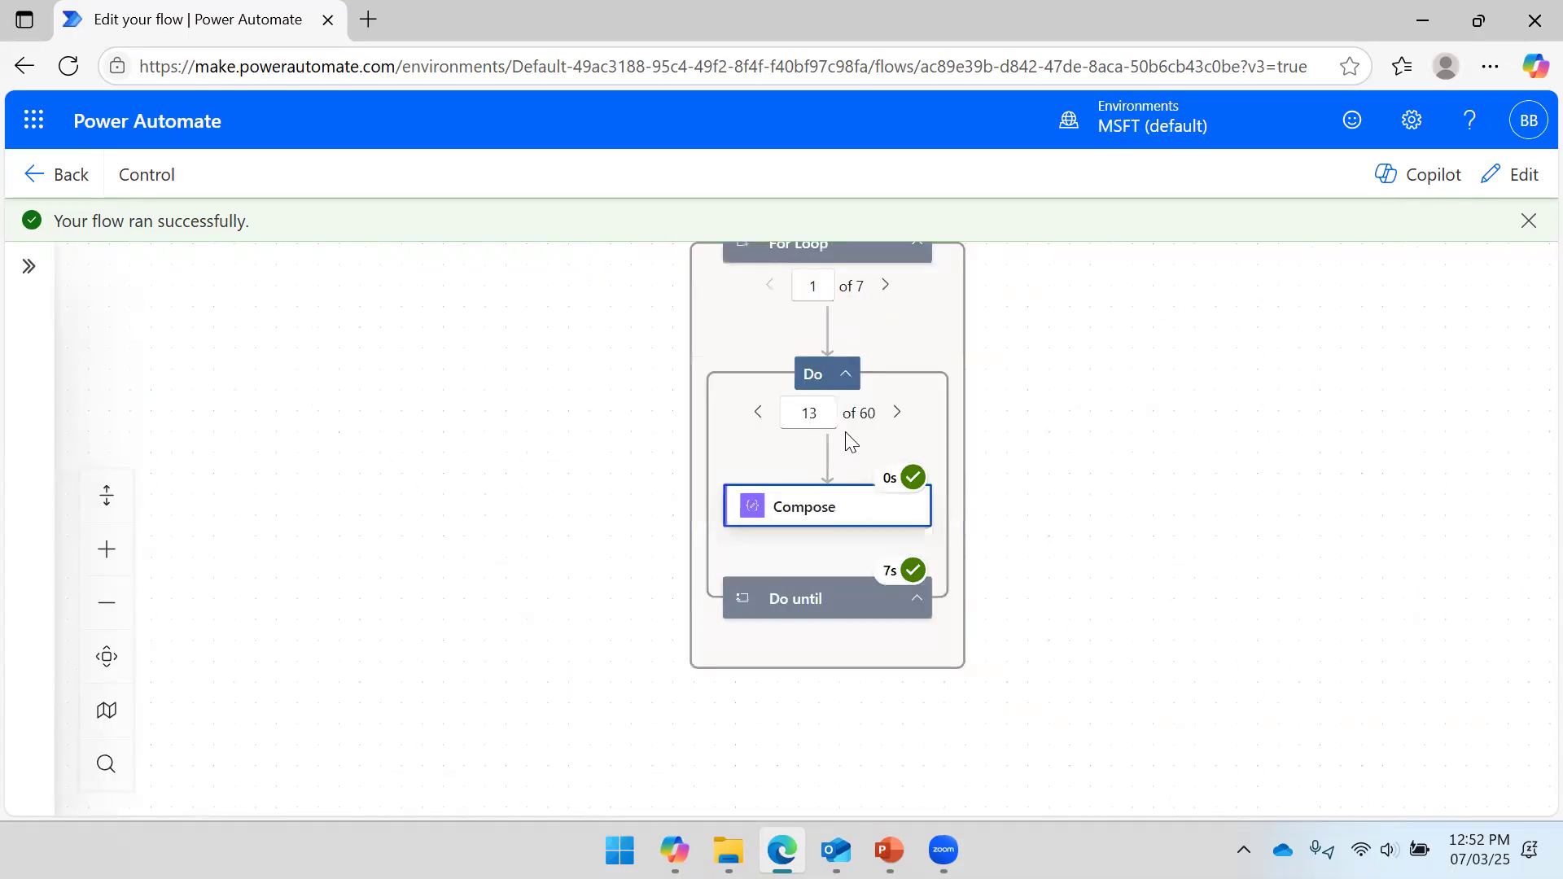
# Return to editing the flow, set the Do until's Count to 1, and save the flow.
pyautogui.click(797, 593)
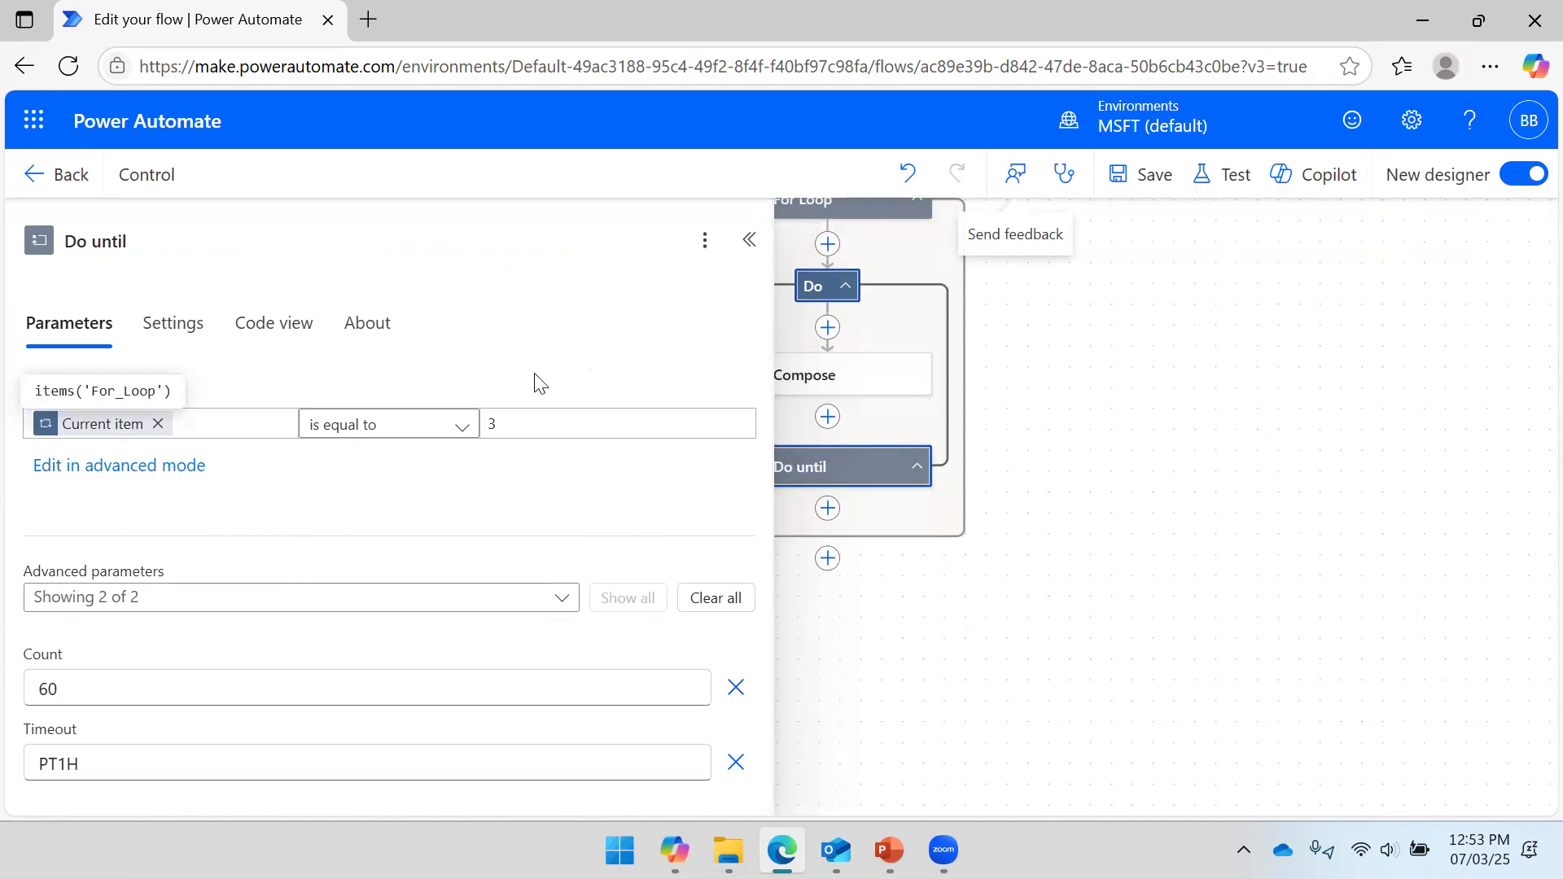
pyautogui.moveTo(1194, 383); pyautogui.dragTo(1298, 404)
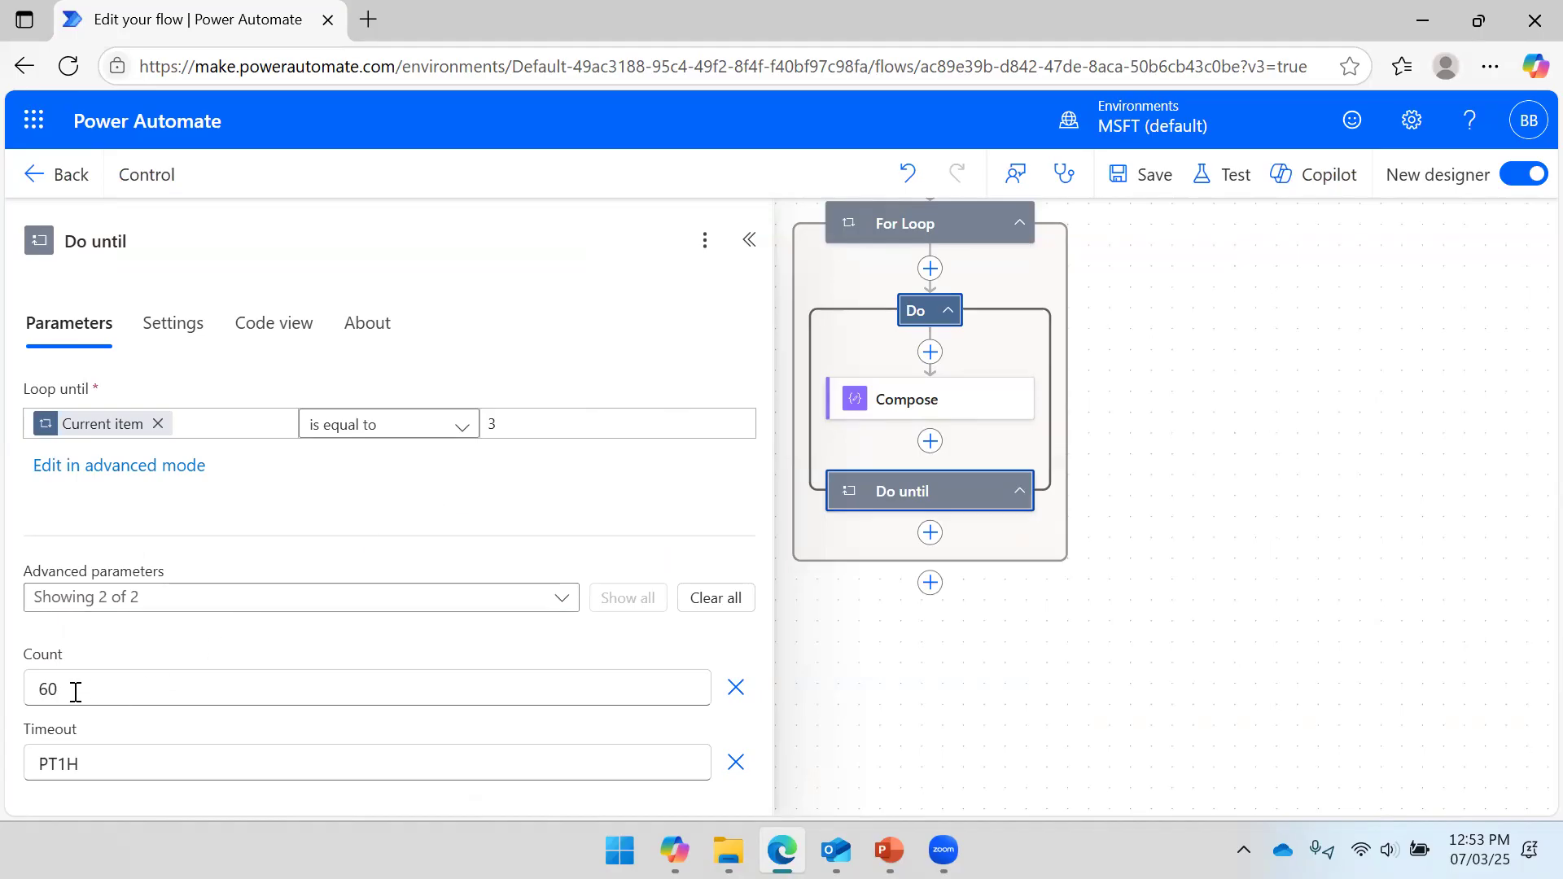
pyautogui.moveTo(75, 692); pyautogui.dragTo(4, 699)
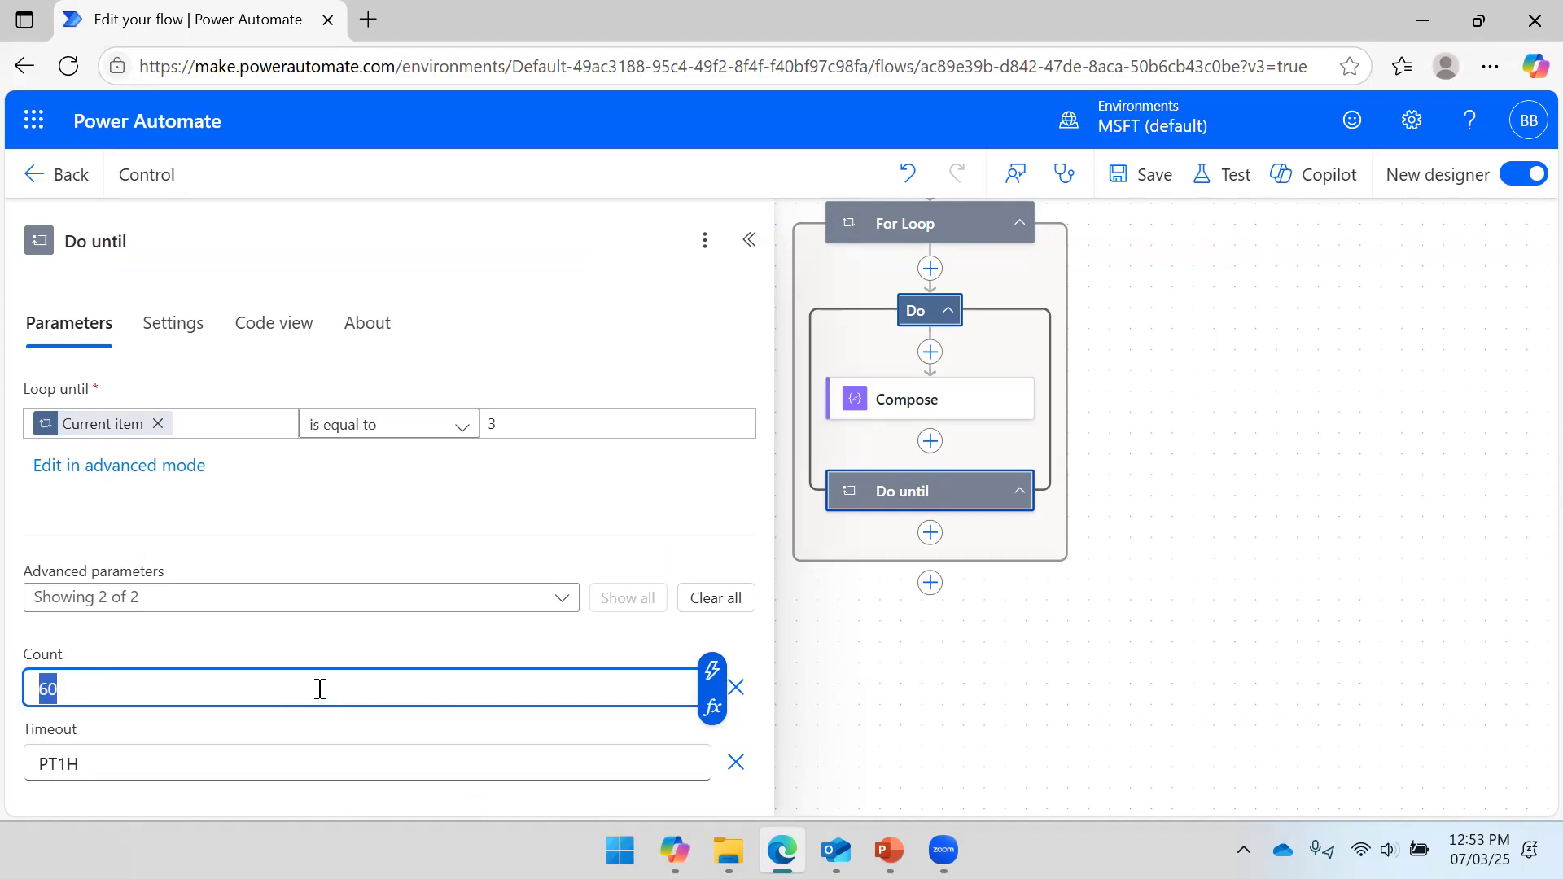
pyautogui.write('1')
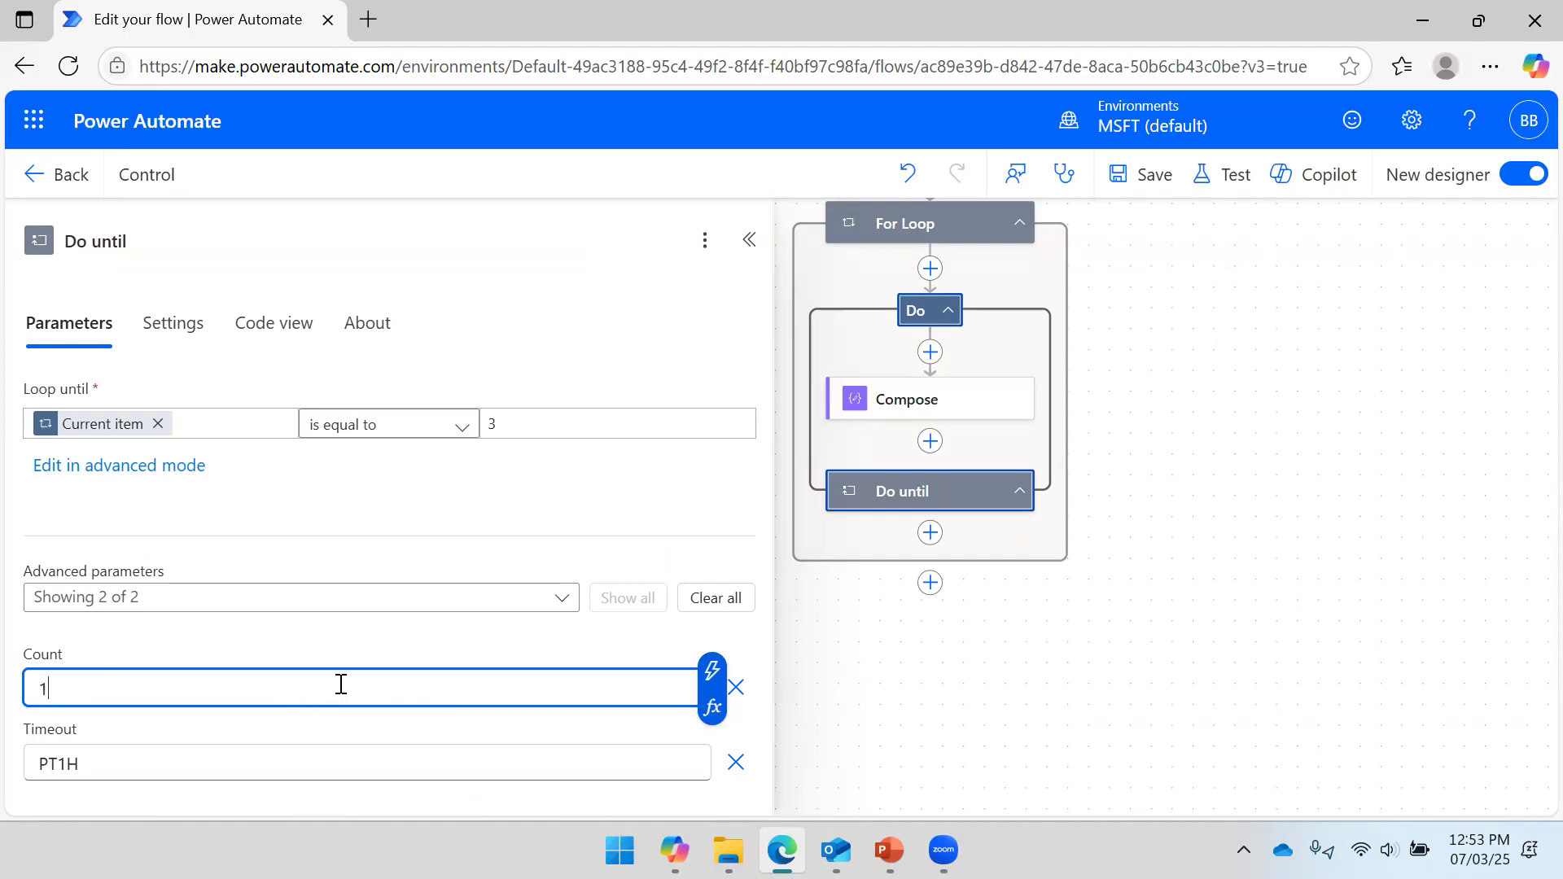
pyautogui.click(1135, 174)
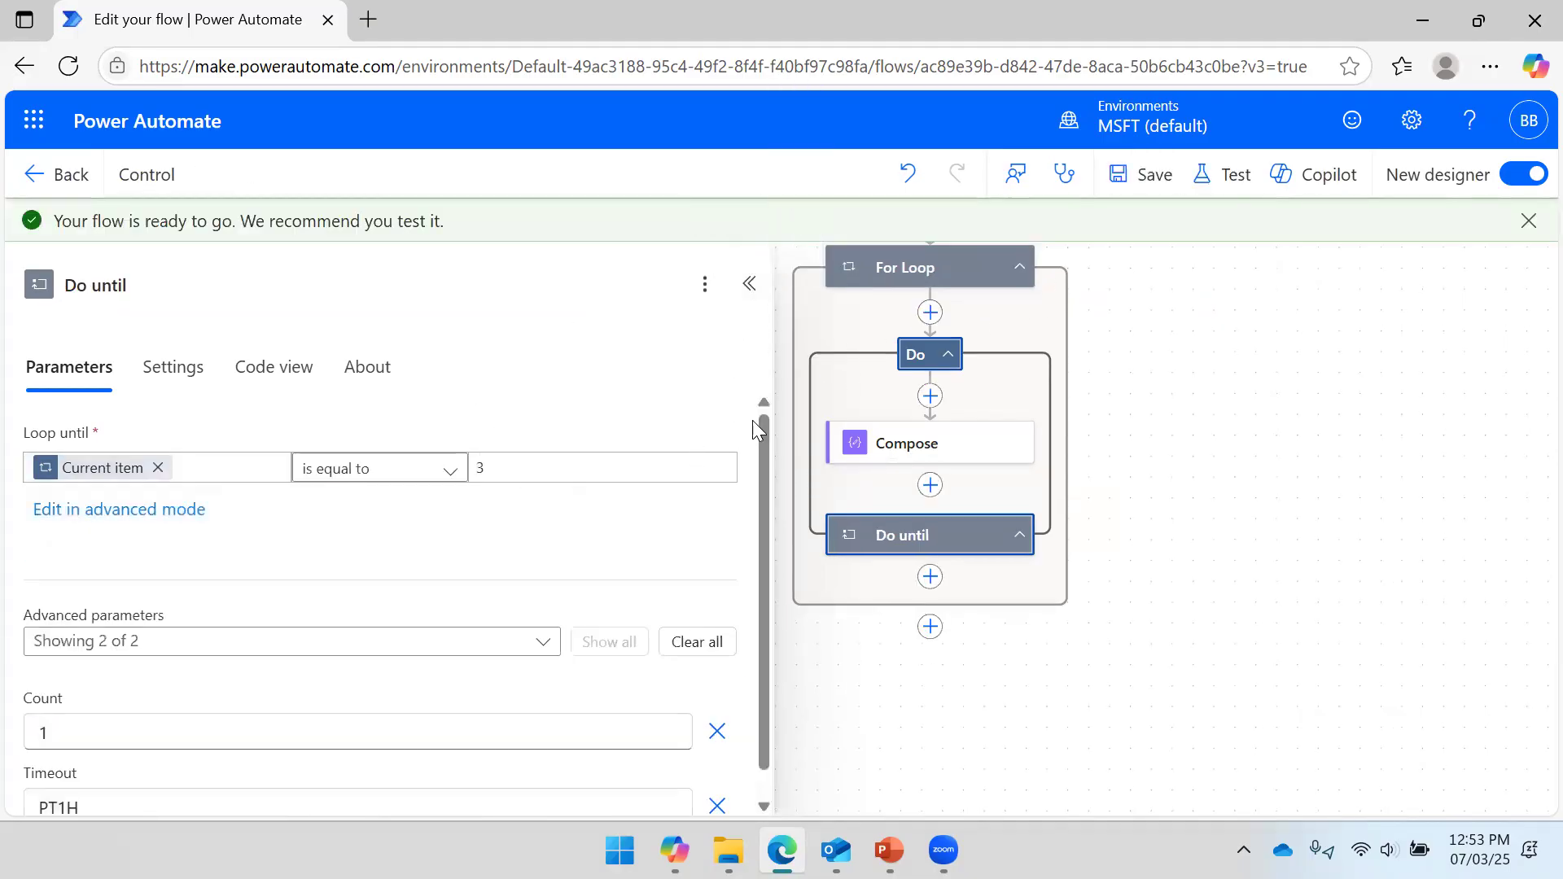
pyautogui.click(748, 284)
# Run the flow again as a manual test with the reduced Do until count.
pyautogui.click(1226, 174)
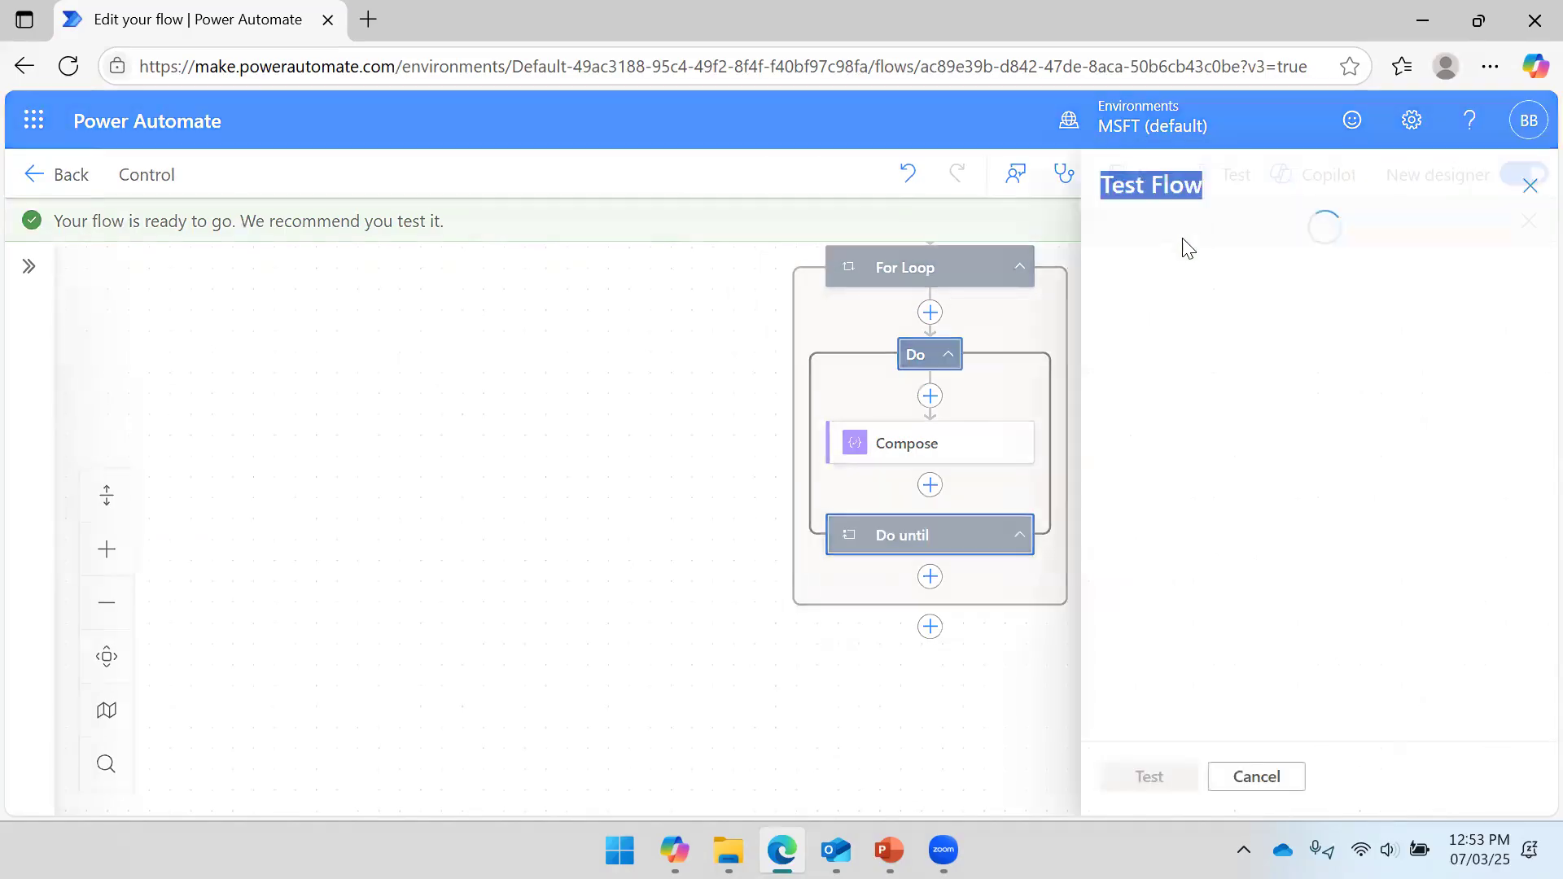
pyautogui.click(1171, 270)
pyautogui.click(1151, 783)
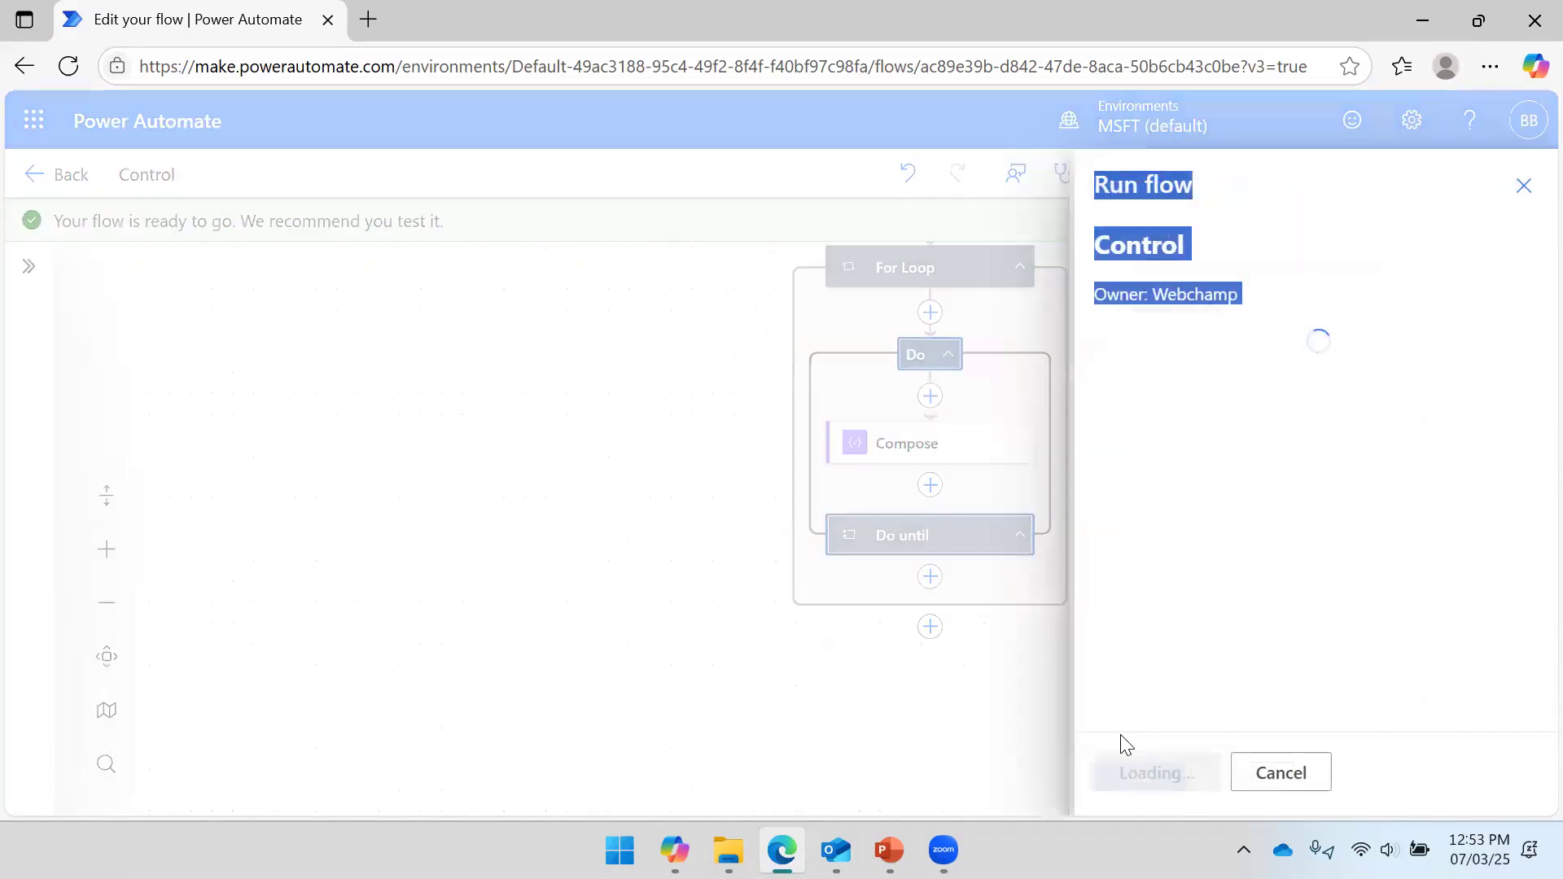
pyautogui.click(1149, 775)
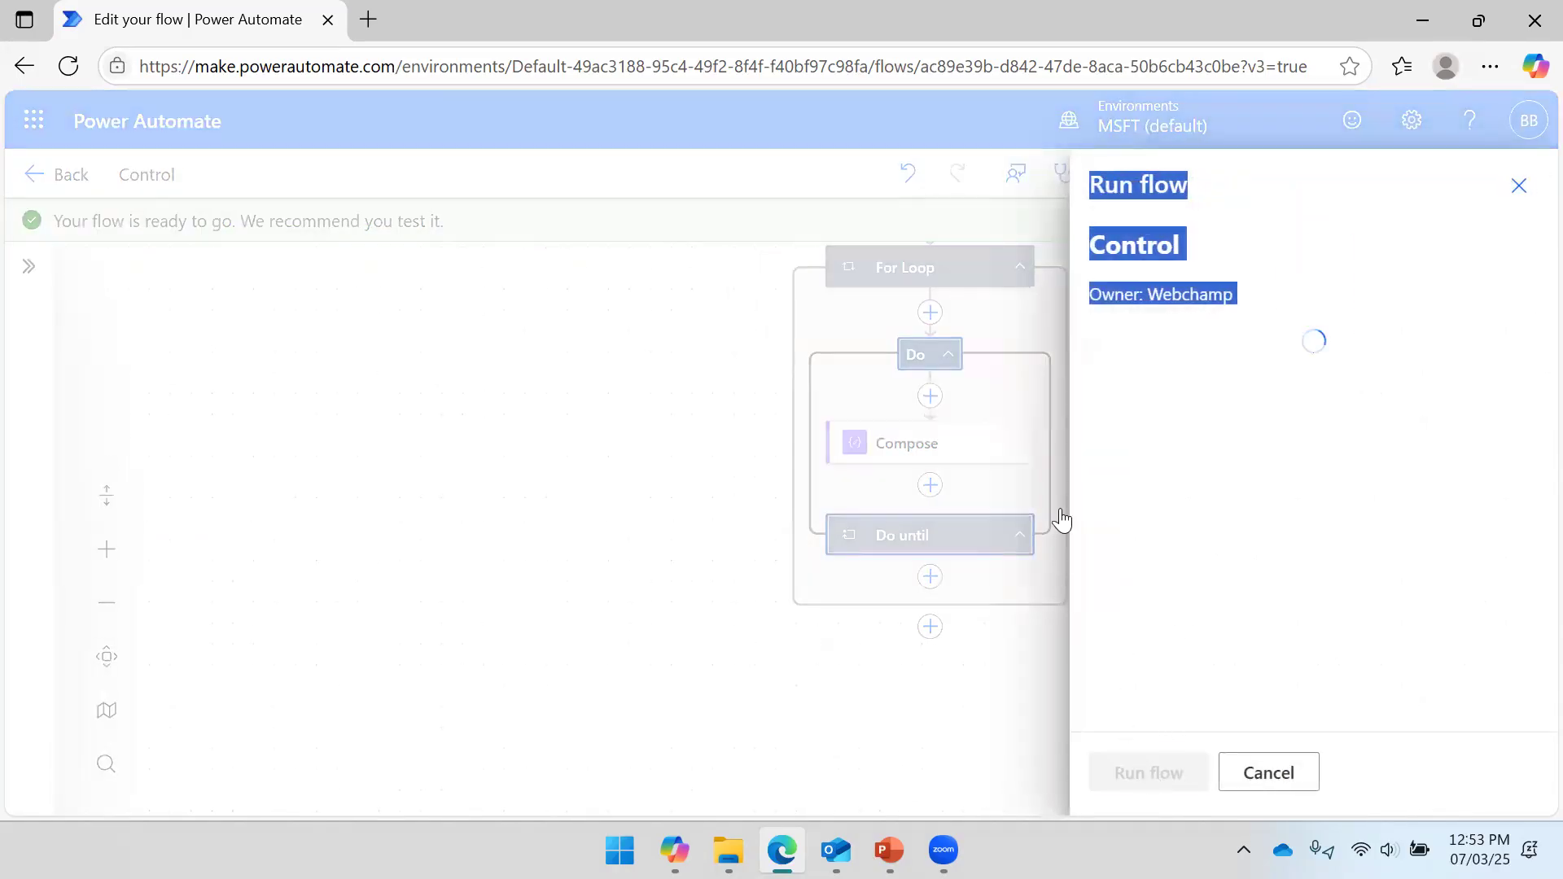
pyautogui.click(1118, 781)
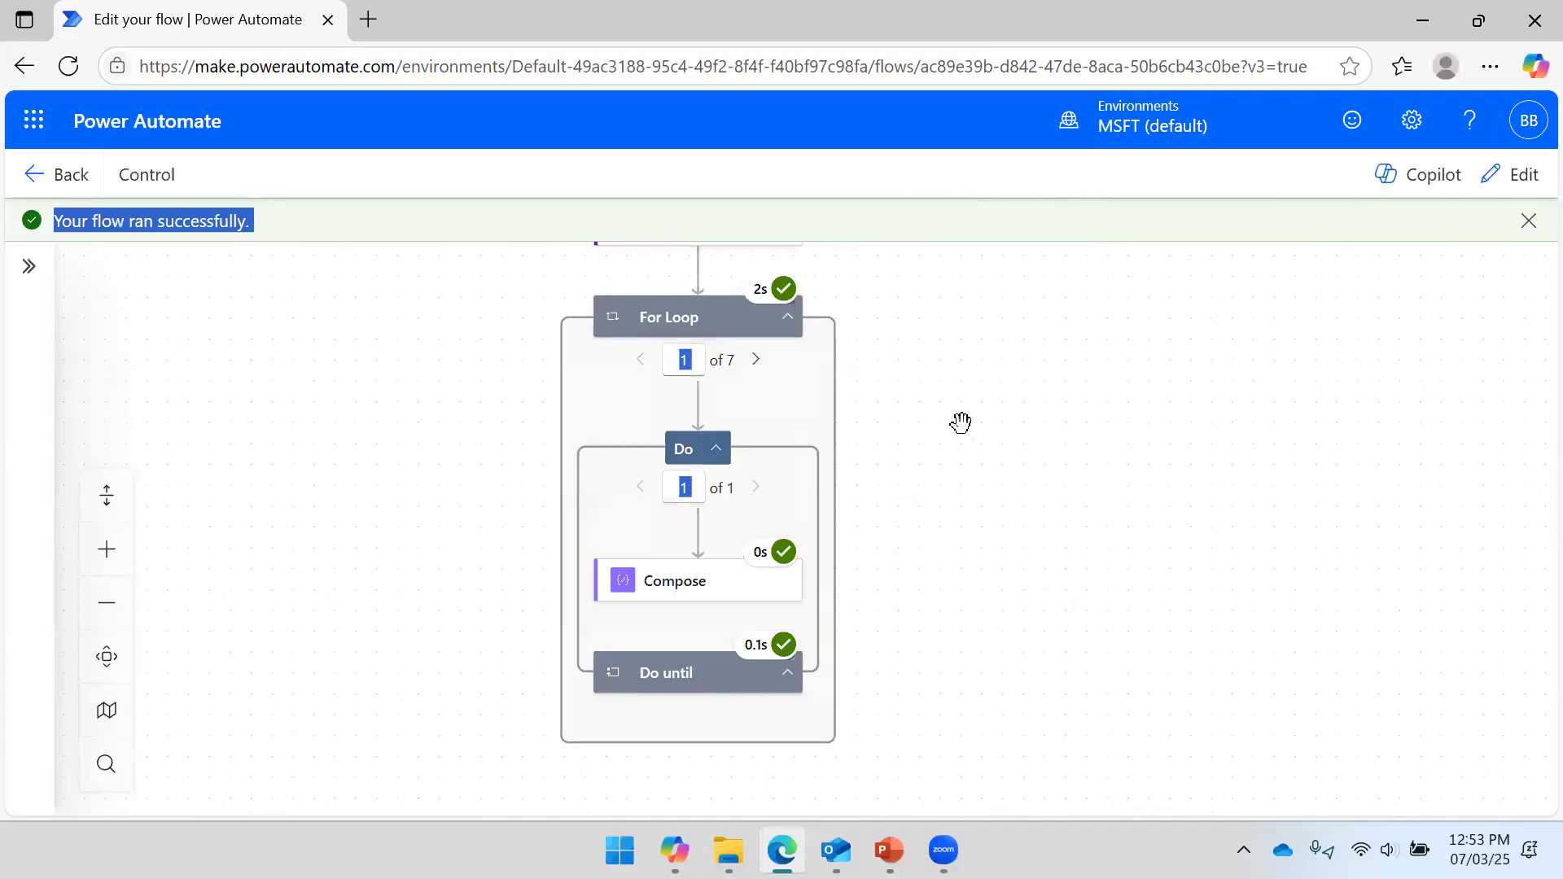
# Step through the For Loop iterations from 1 to 4, checking the Compose inputs and outputs.
pyautogui.moveTo(960, 422); pyautogui.dragTo(1183, 426)
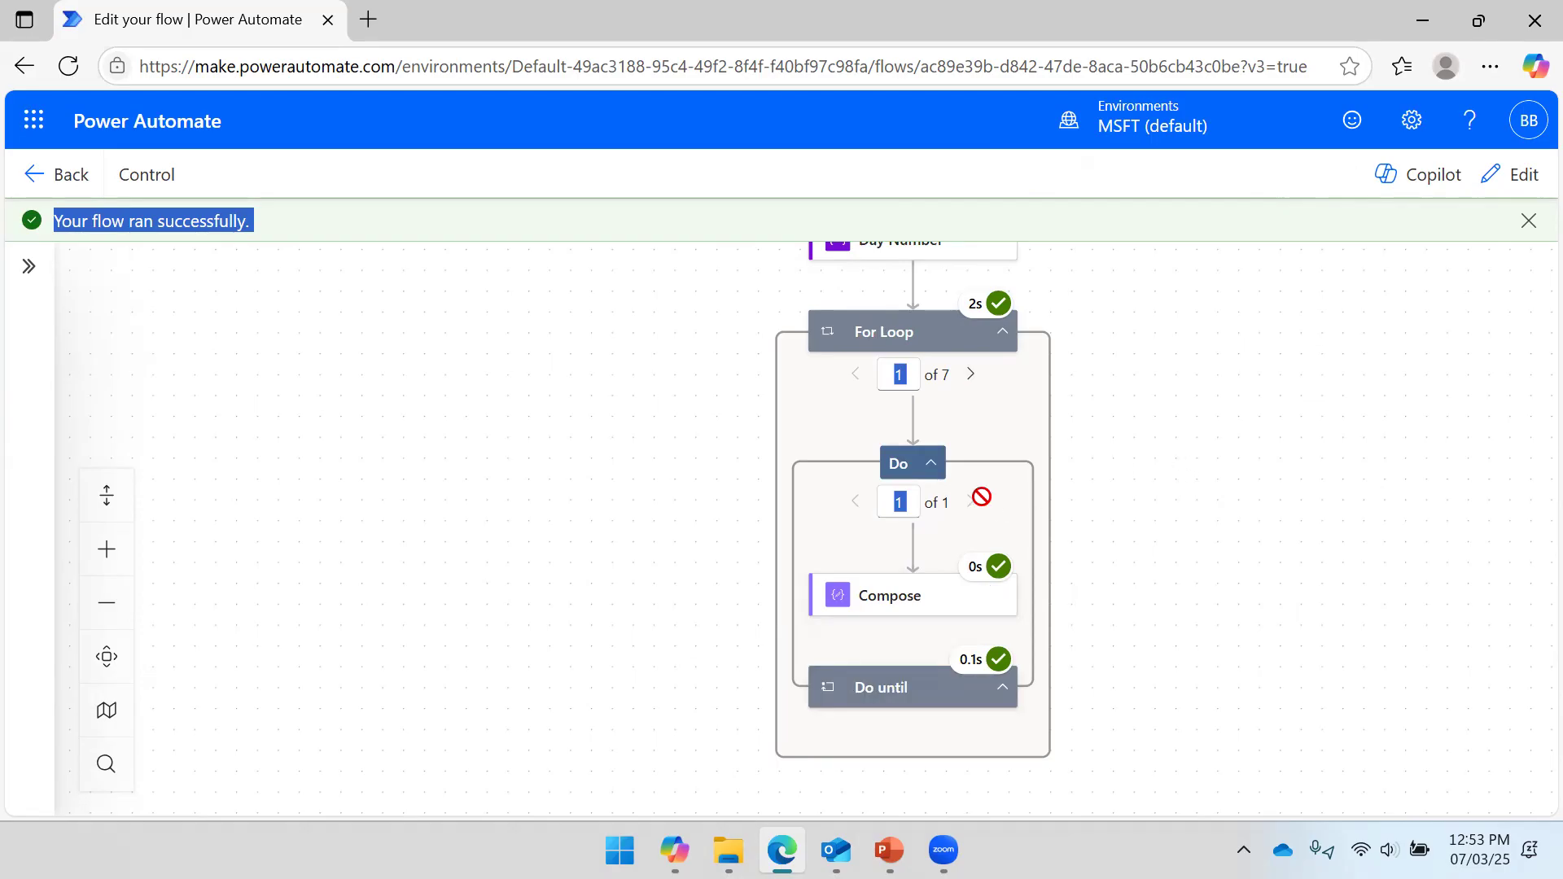
pyautogui.click(970, 377)
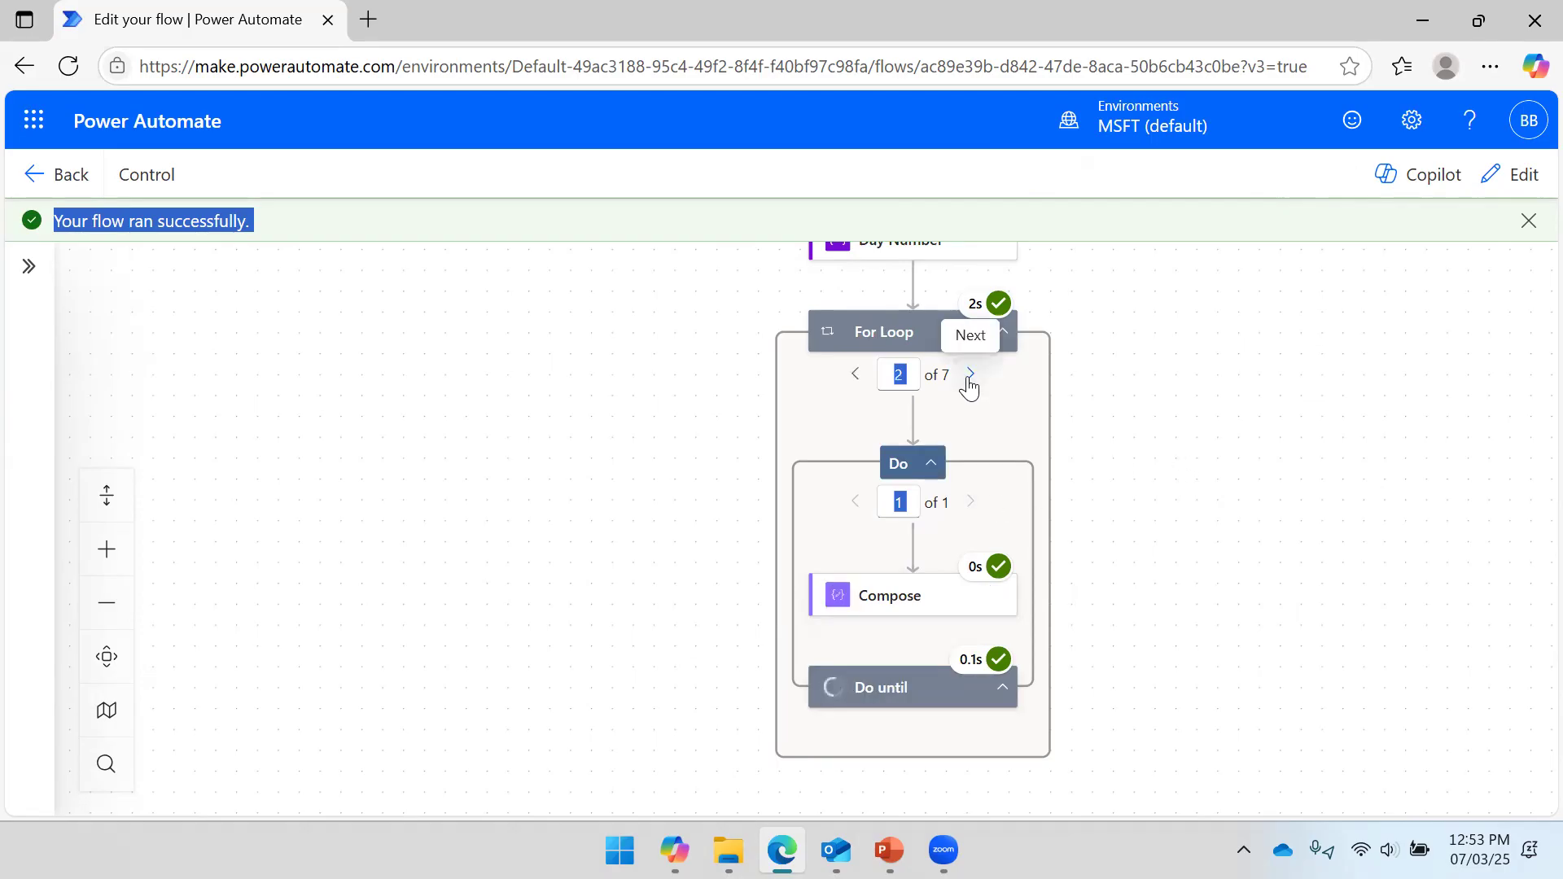
pyautogui.click(857, 380)
pyautogui.click(876, 607)
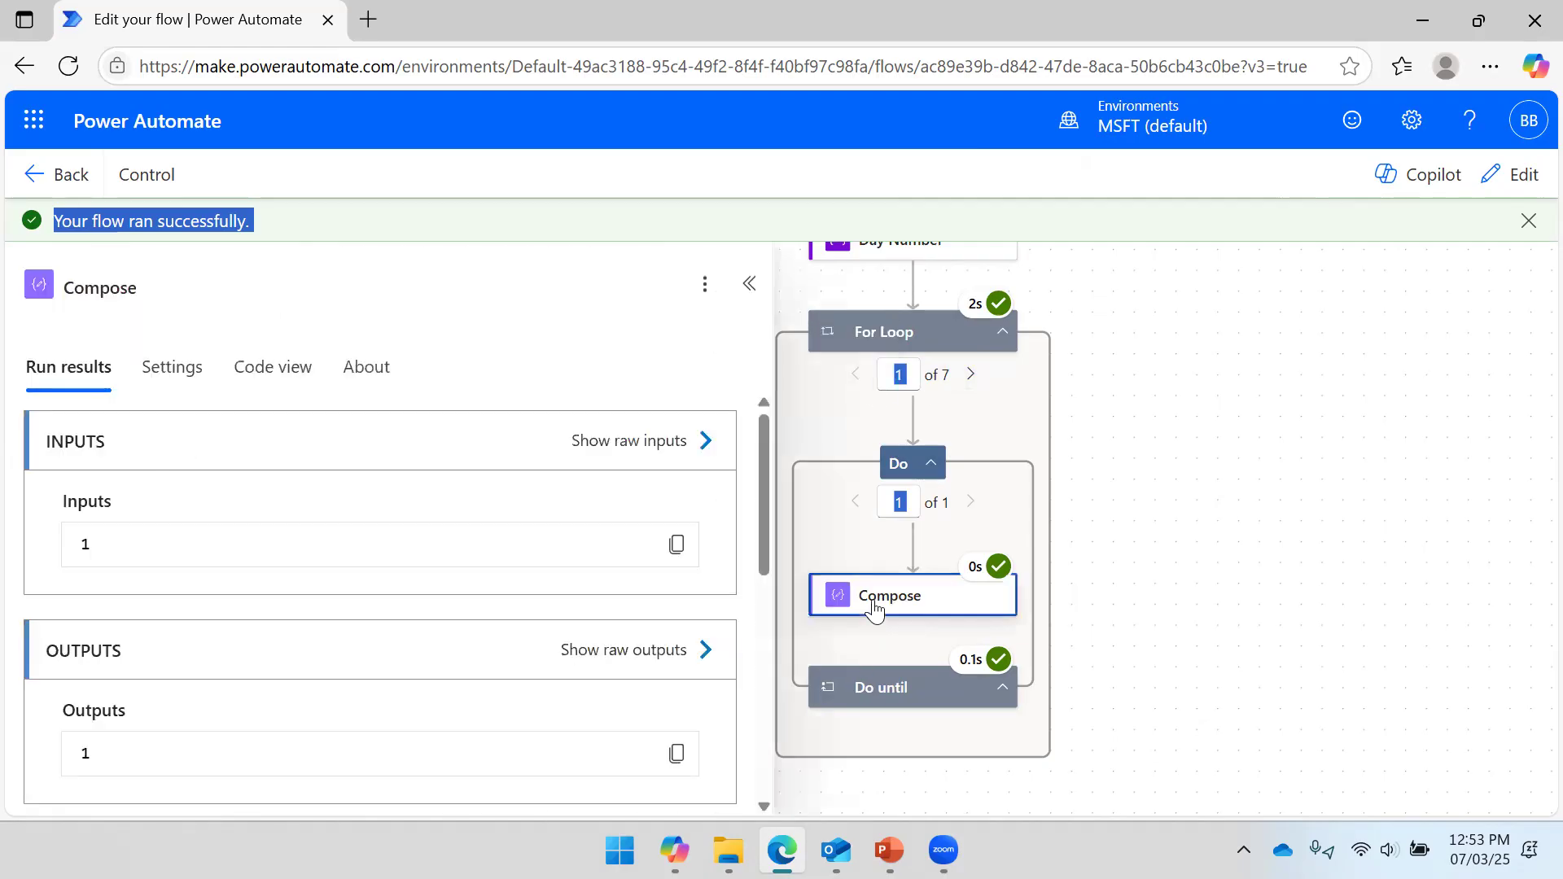
pyautogui.click(969, 381)
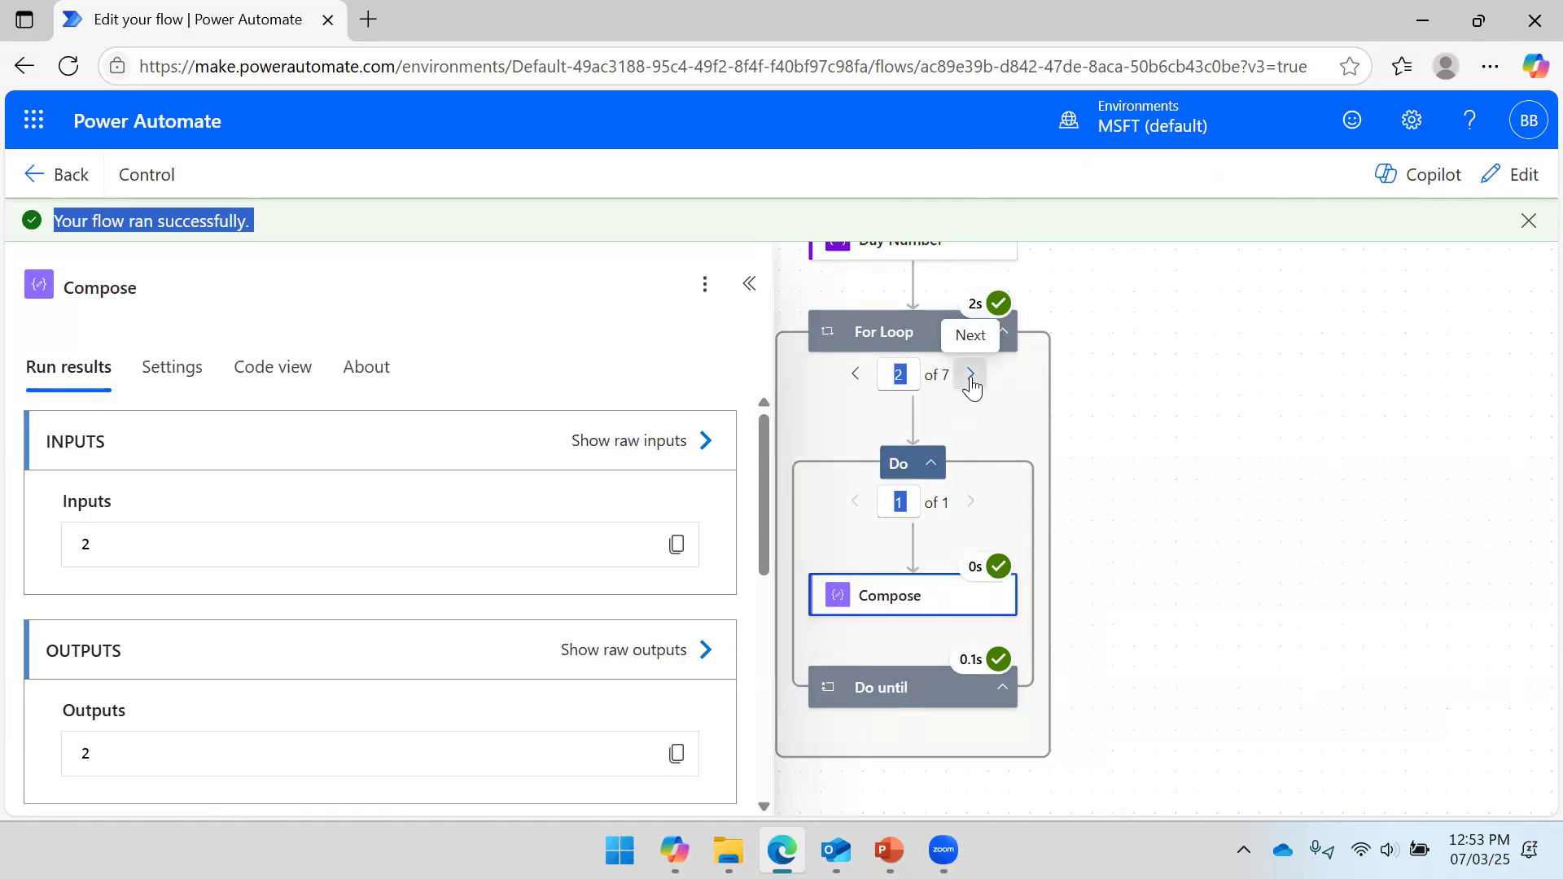
pyautogui.click(970, 380)
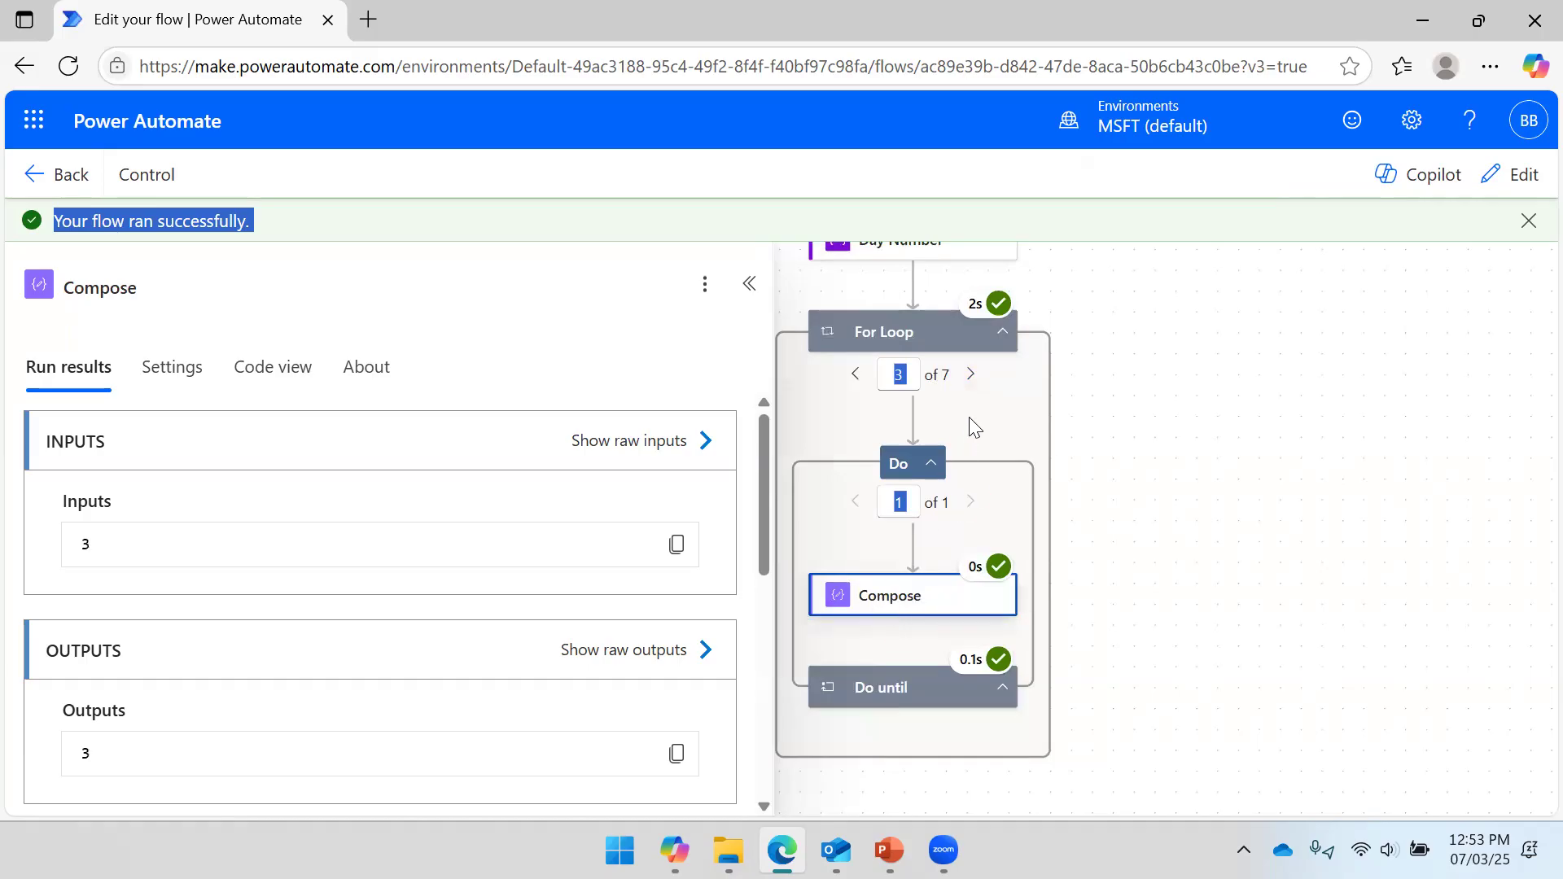
pyautogui.click(971, 379)
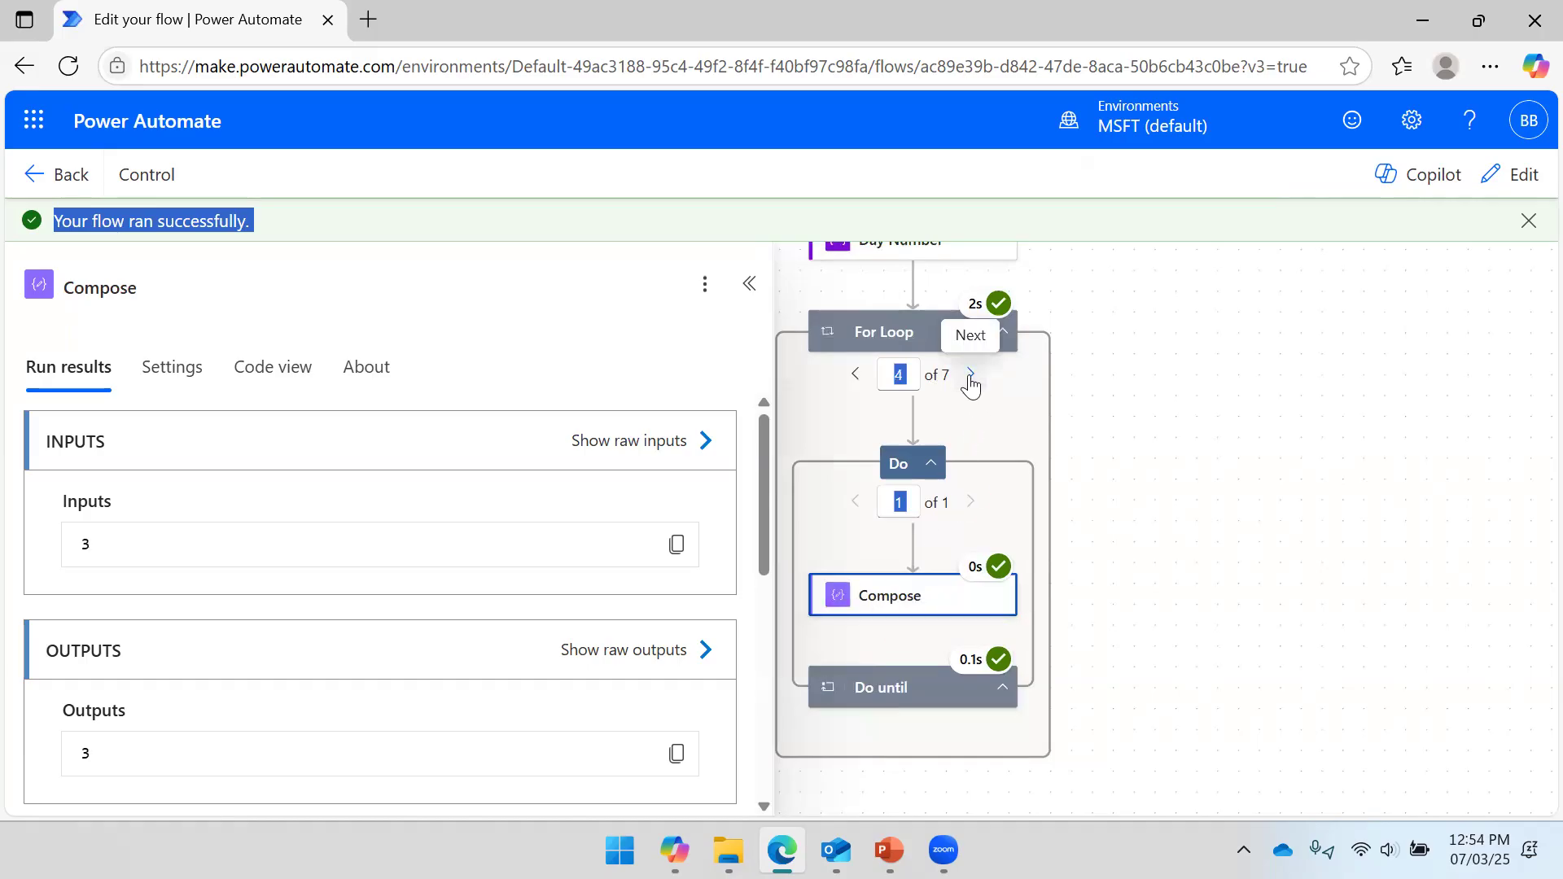
# Examine the Do until's run properties within For Loop iteration 4, and return to editing the flow.
pyautogui.click(890, 694)
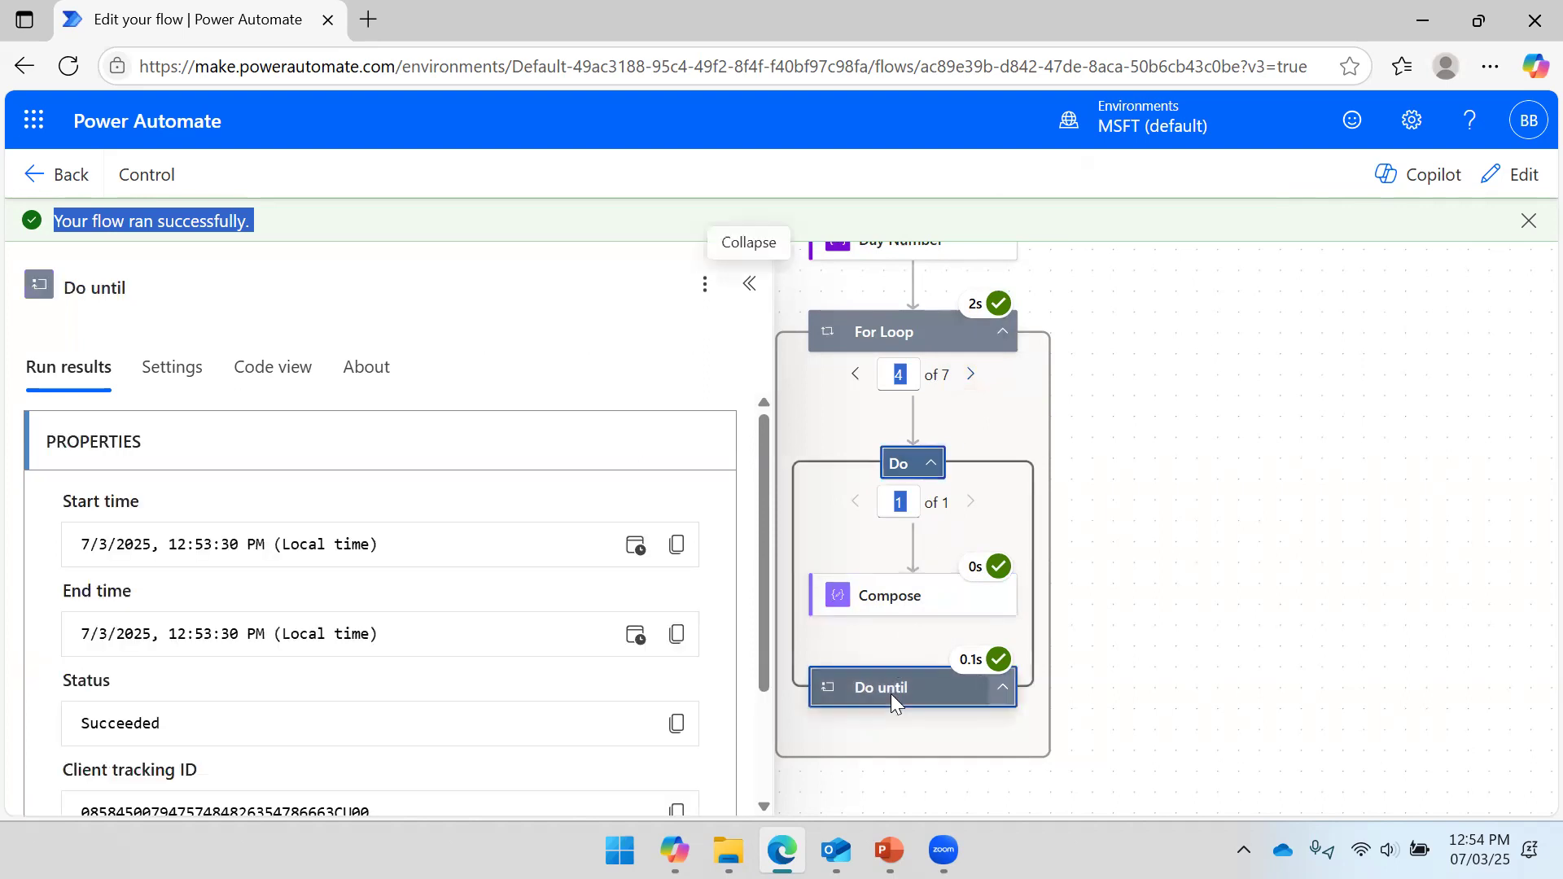
pyautogui.click(749, 284)
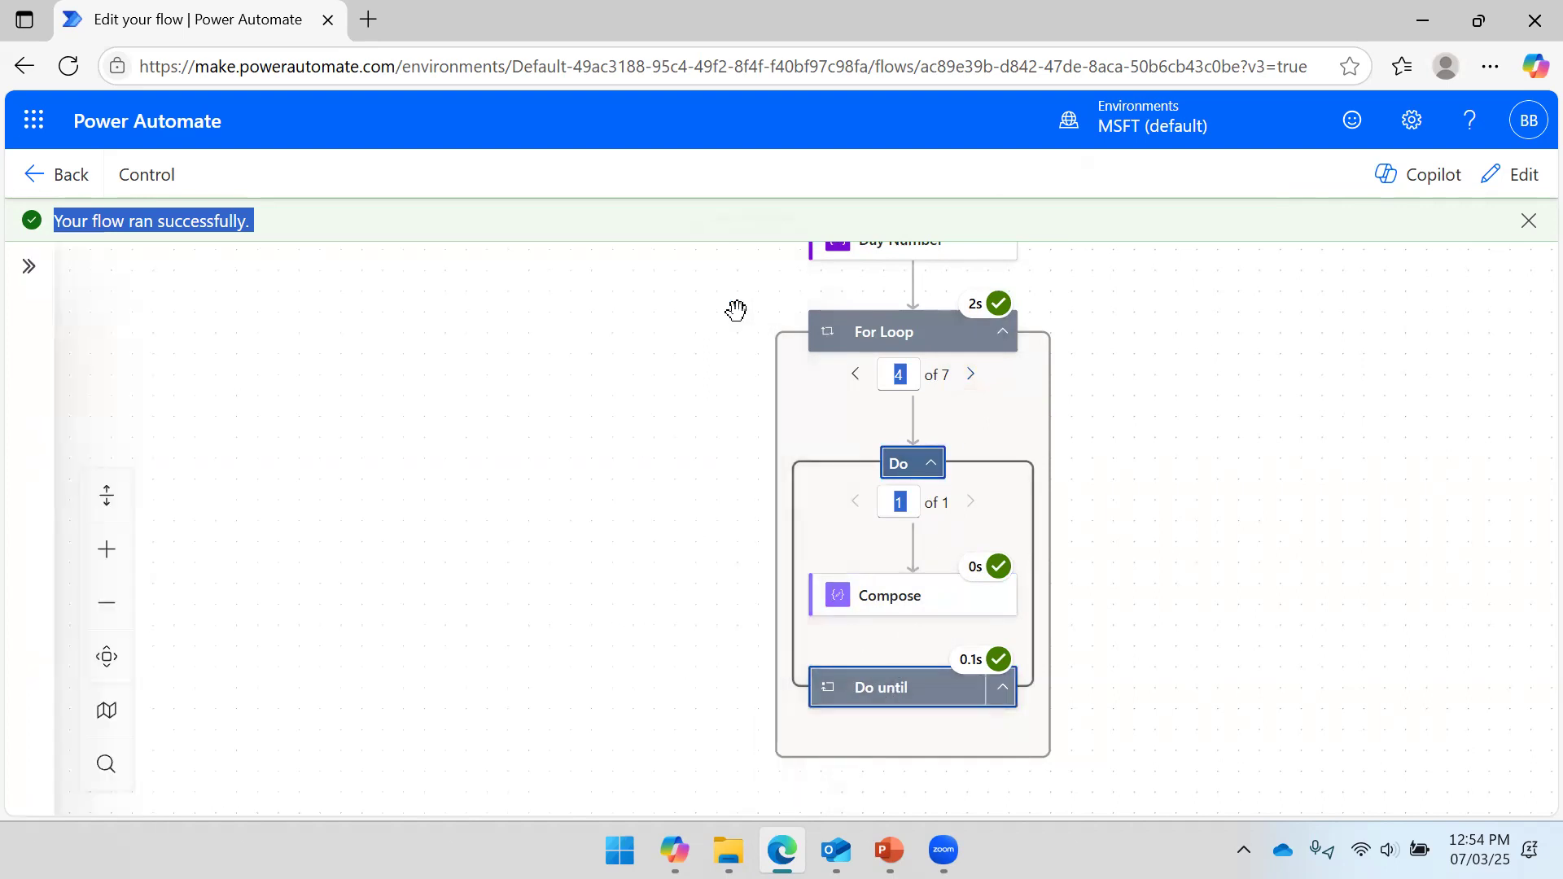
pyautogui.click(871, 690)
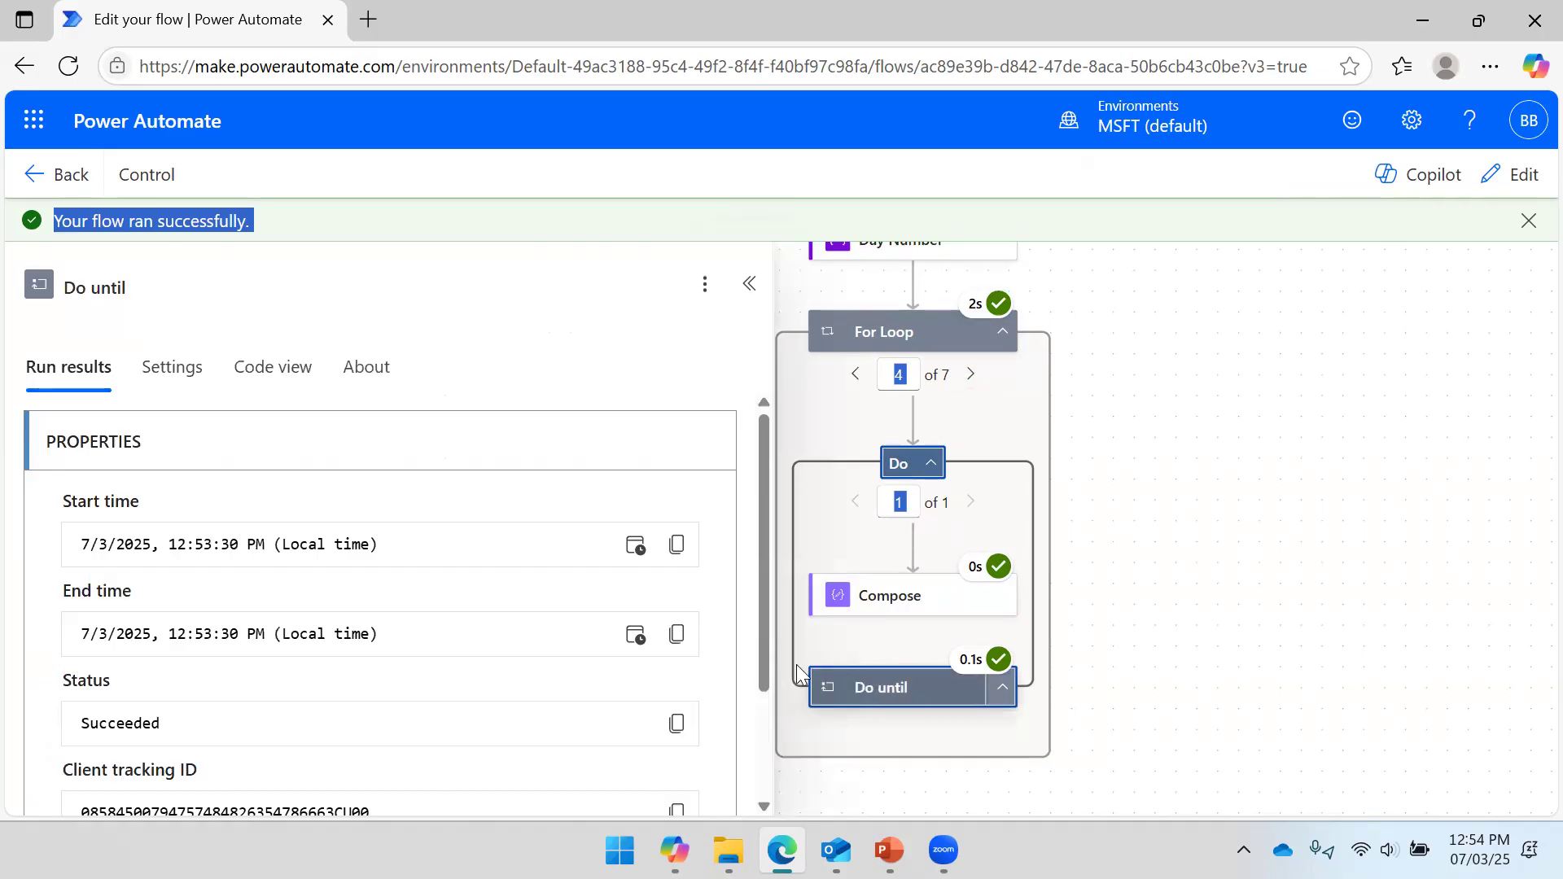
pyautogui.scroll(-2, 261, 687)
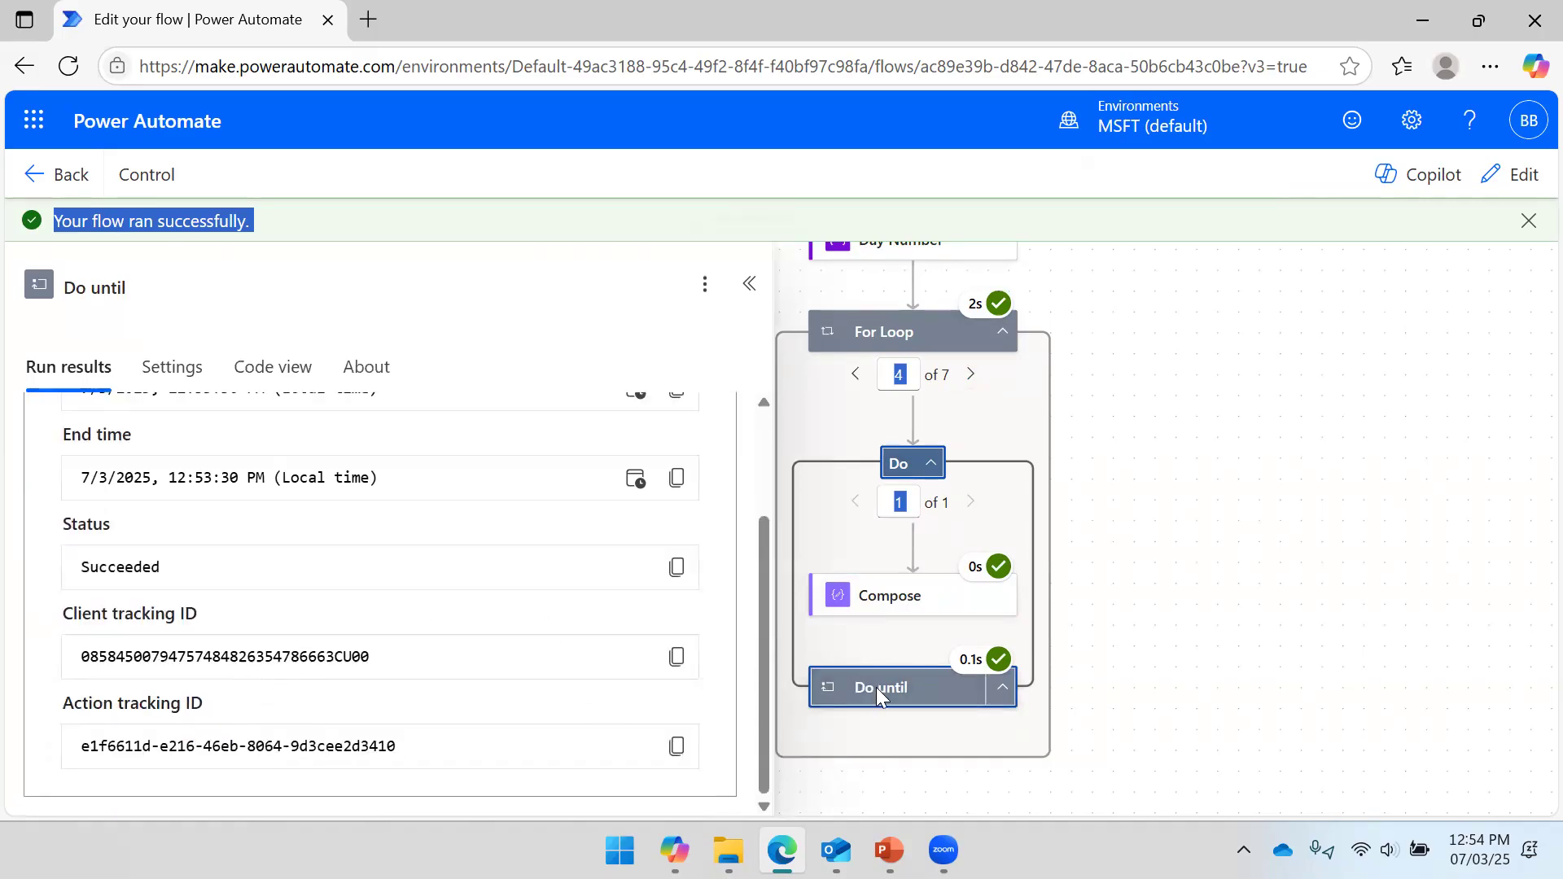
pyautogui.click(1188, 632)
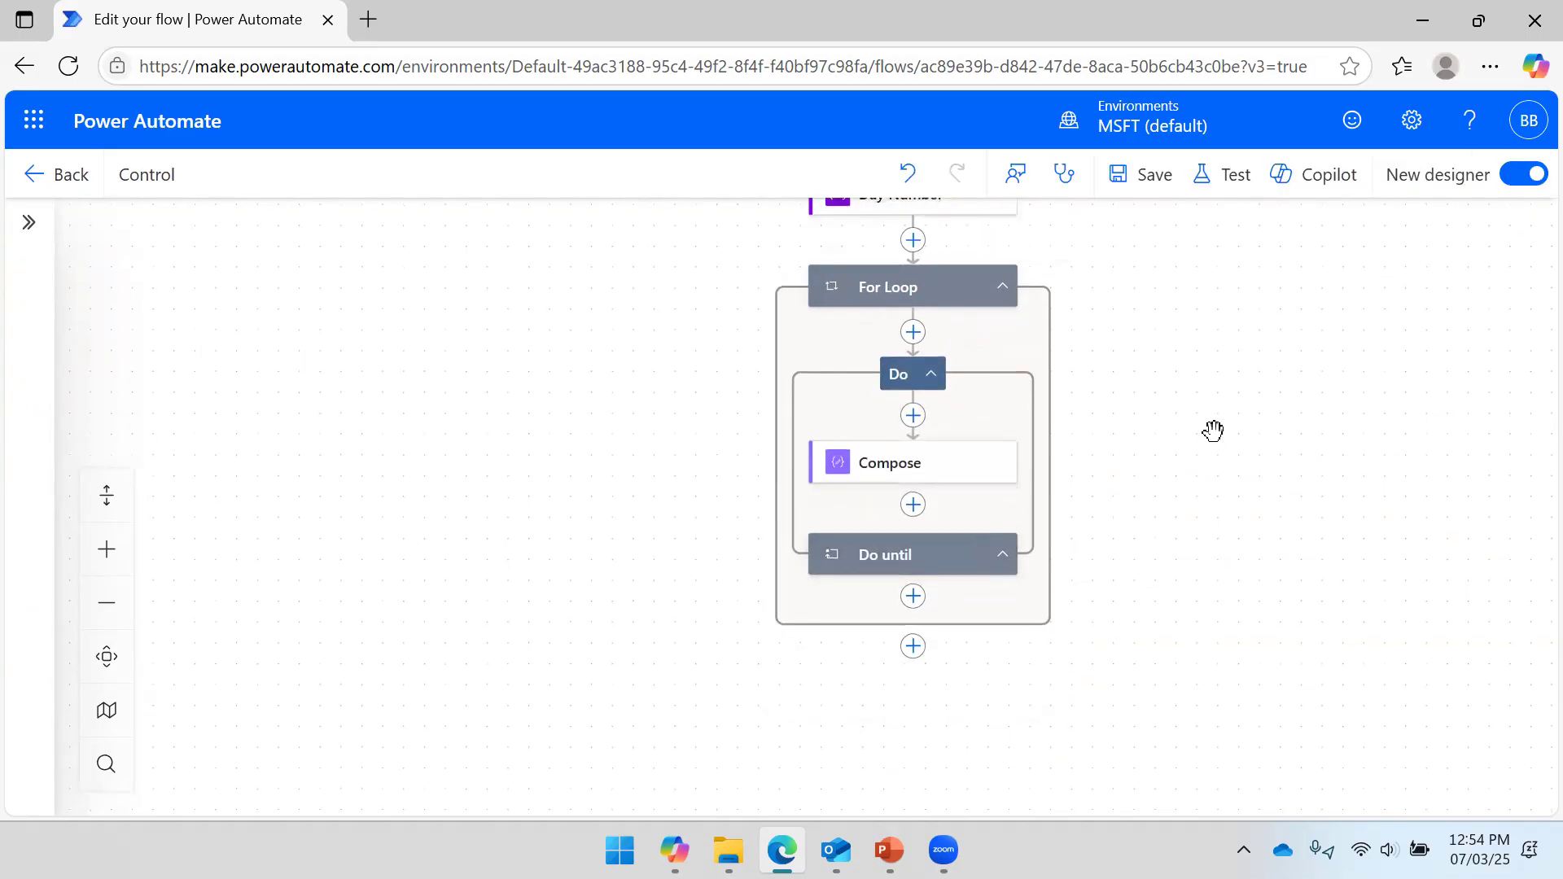
# Check the output from previous steps that the For Loop iterates over.
pyautogui.moveTo(1189, 353); pyautogui.dragTo(1174, 438)
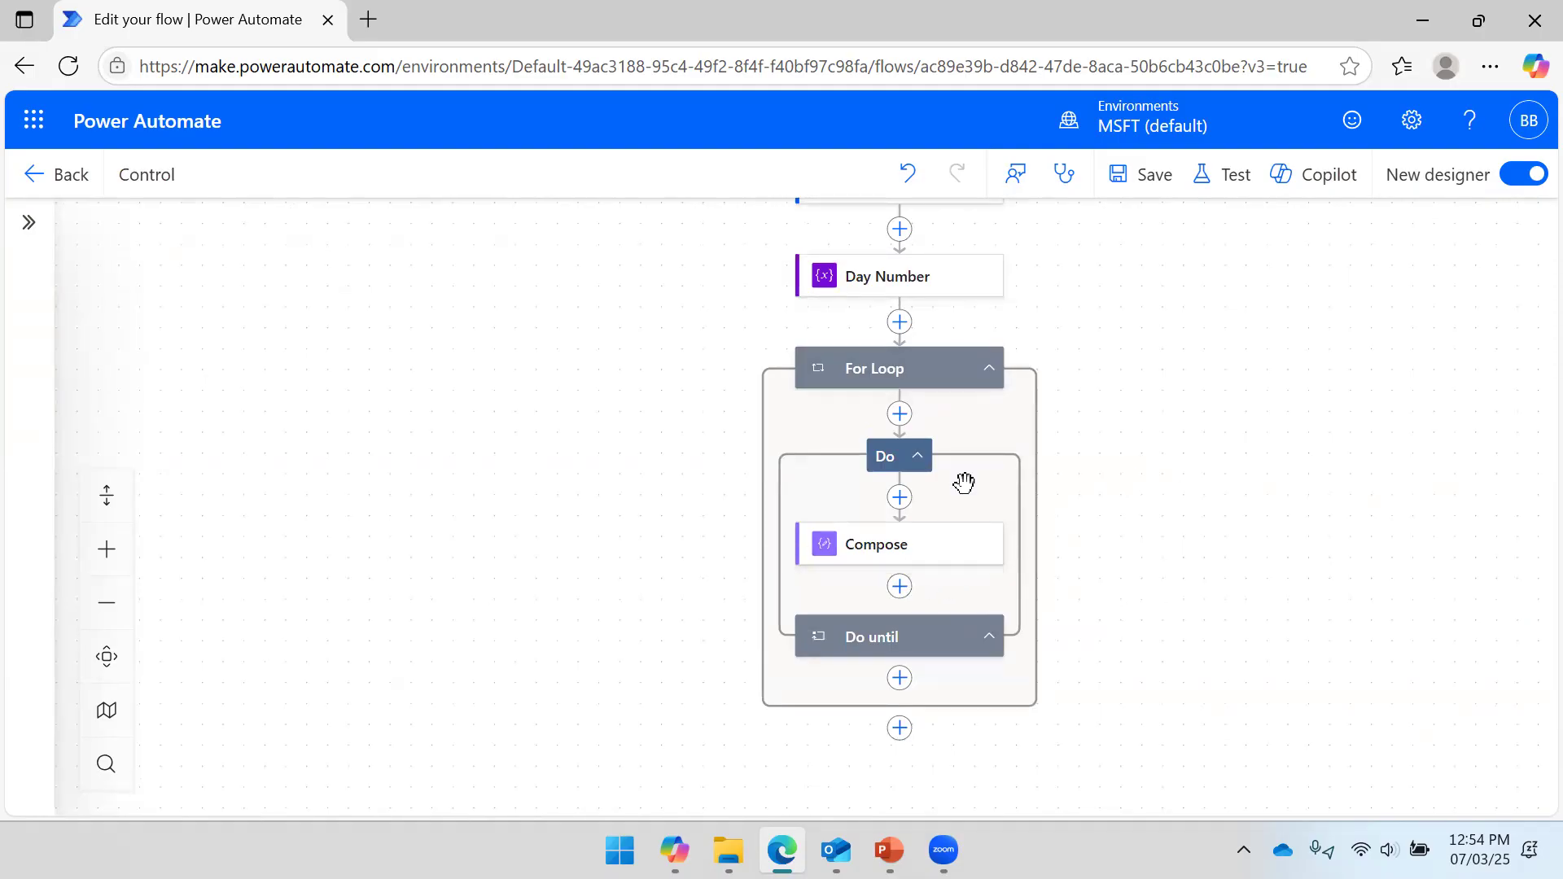
pyautogui.click(898, 363)
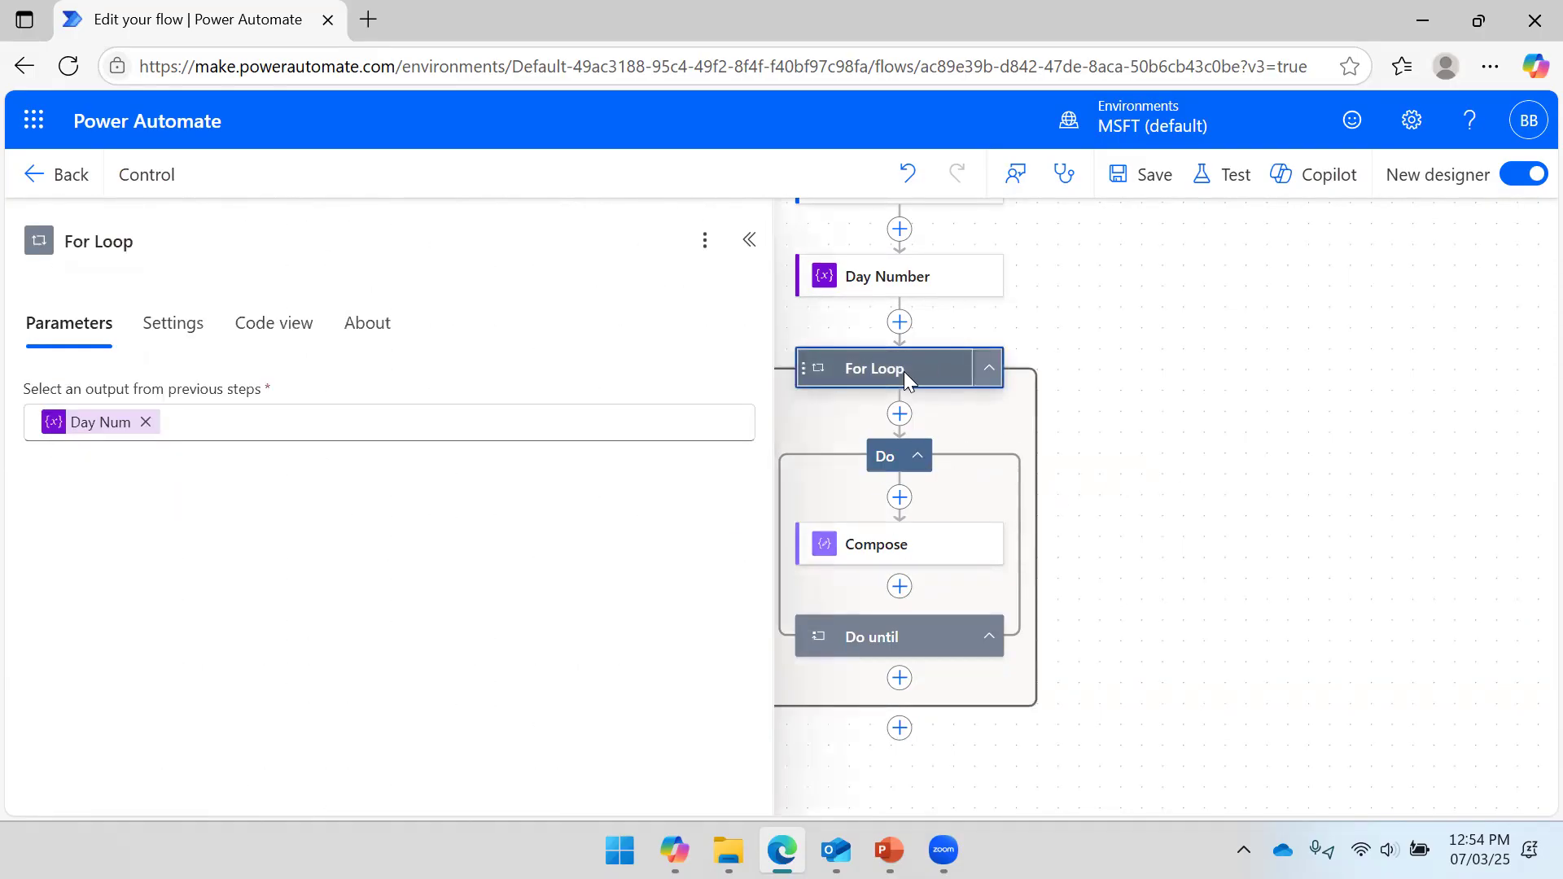
pyautogui.click(1236, 436)
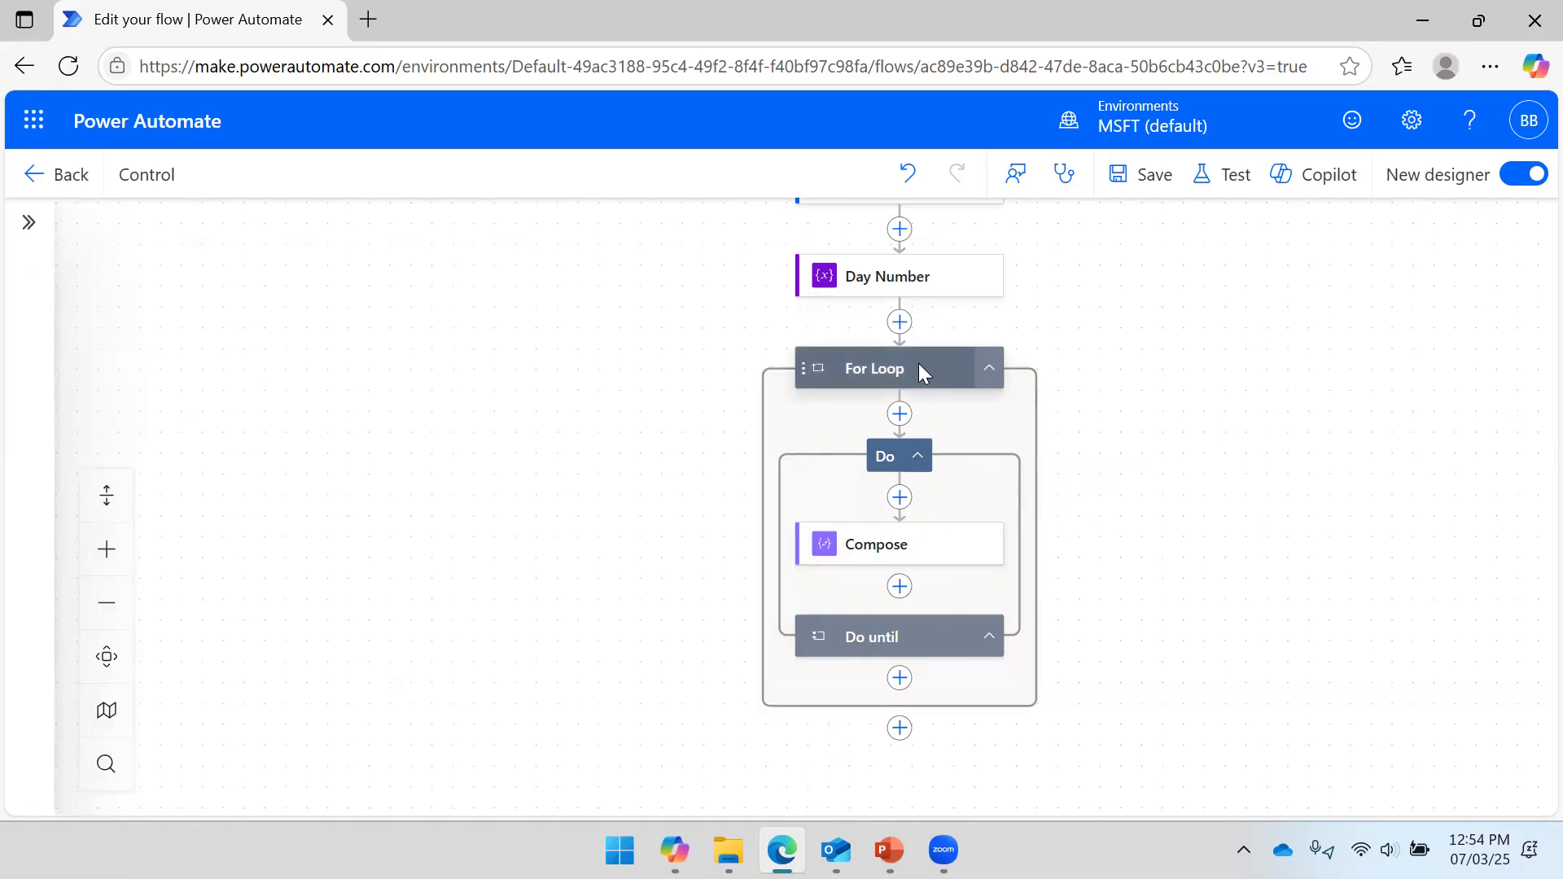
# Delete the Do until loop together with its nested Compose action from the For Loop.
pyautogui.scroll(1, 1149, 371)
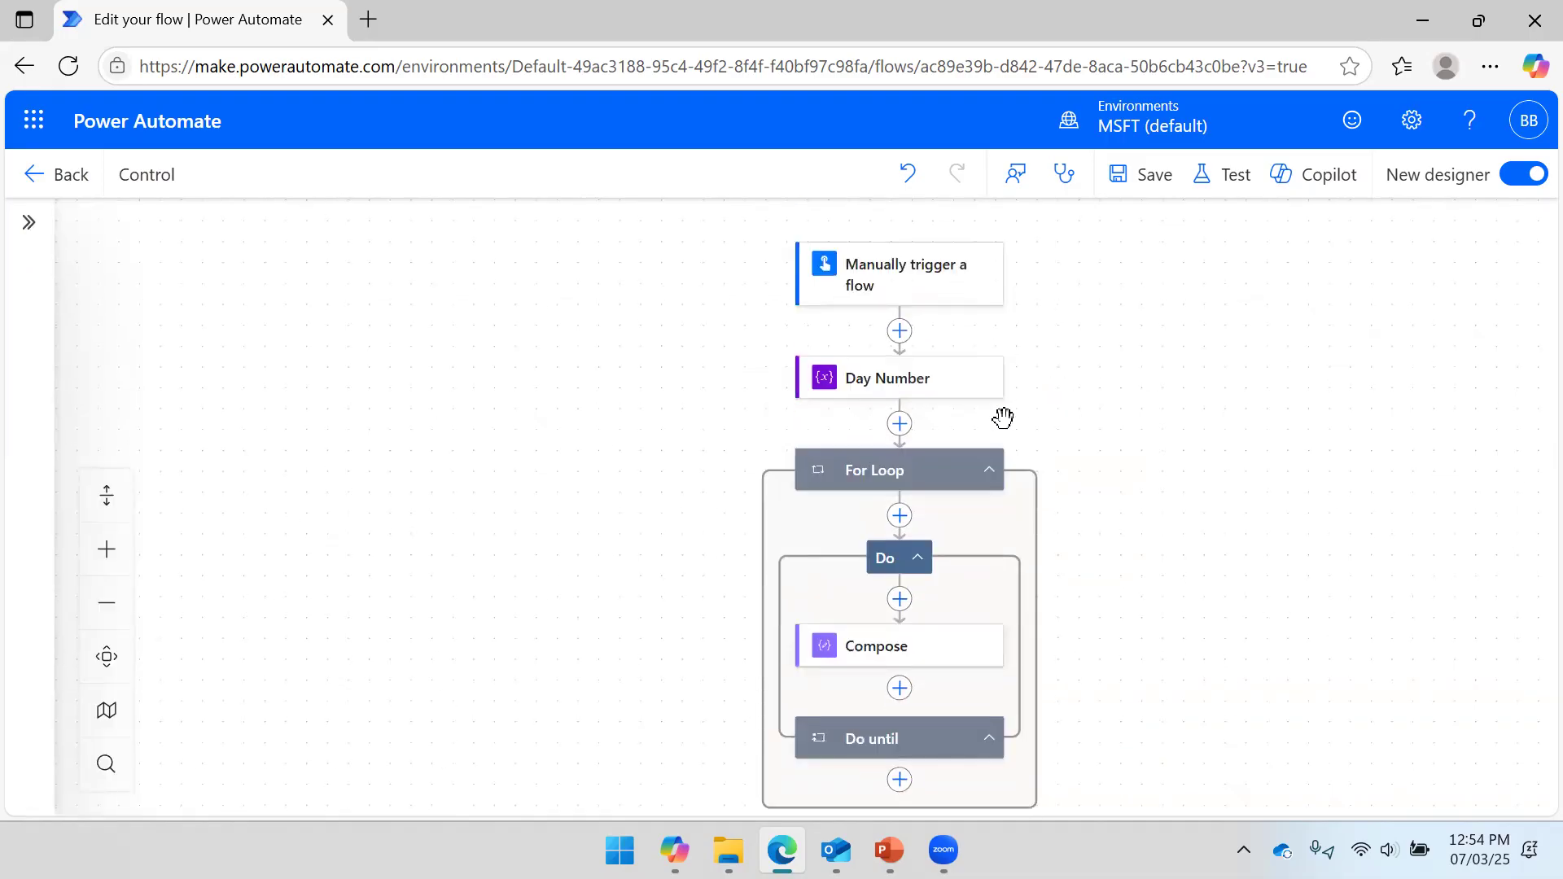
pyautogui.click(894, 739)
pyautogui.rightClick(894, 738)
pyautogui.click(936, 753)
pyautogui.click(1049, 541)
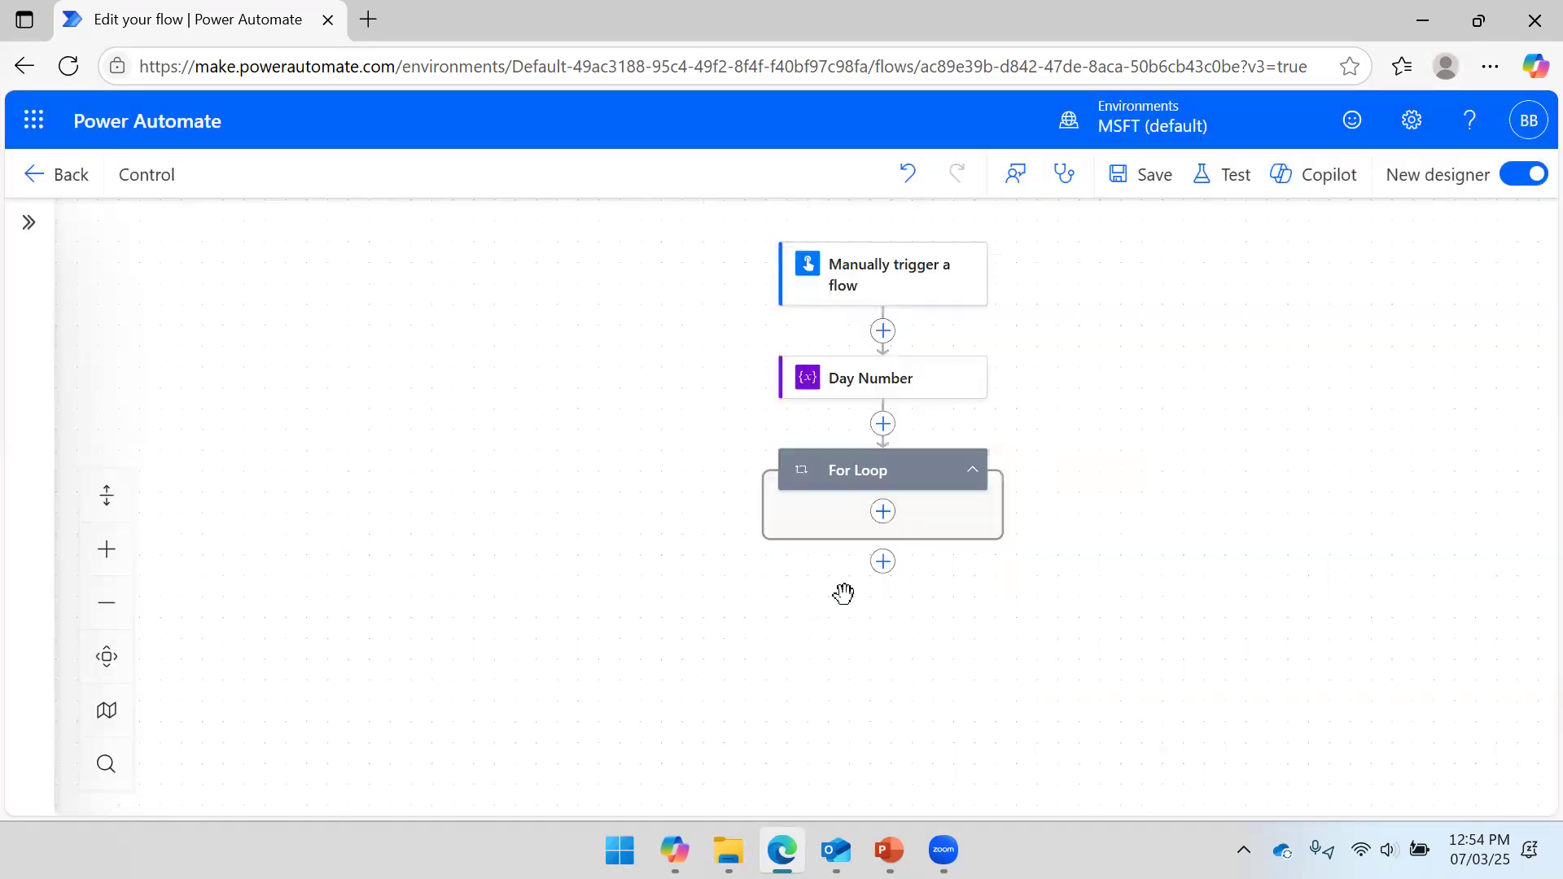
# Delete the emptied For Loop from the flow.
pyautogui.rightClick(911, 475)
pyautogui.click(970, 501)
pyautogui.click(1057, 528)
# Review the parameters of the Day Number action.
pyautogui.click(912, 389)
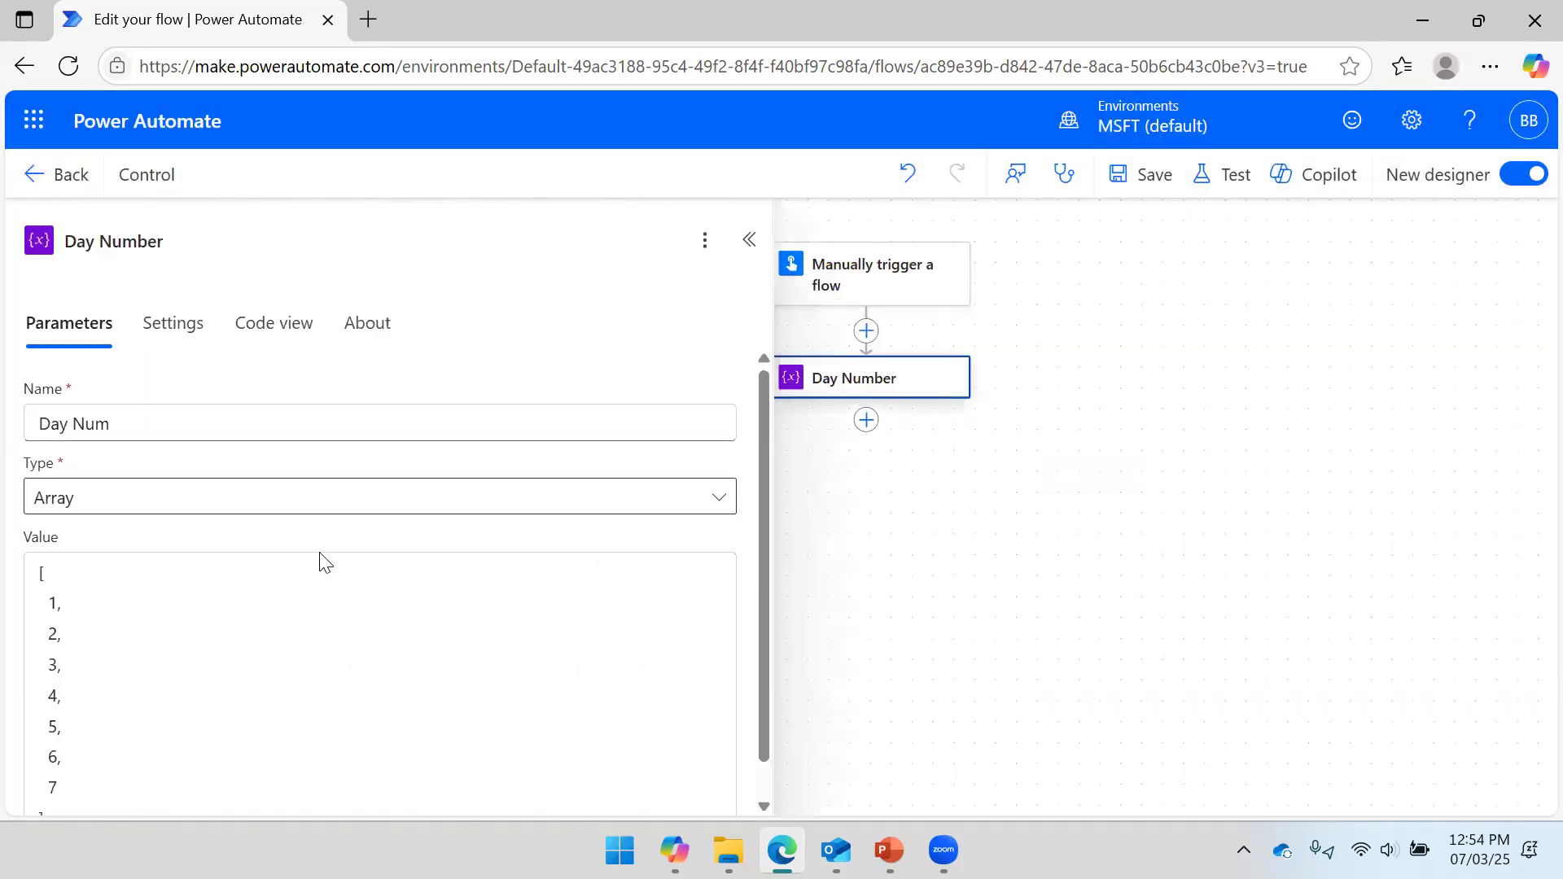
pyautogui.click(750, 239)
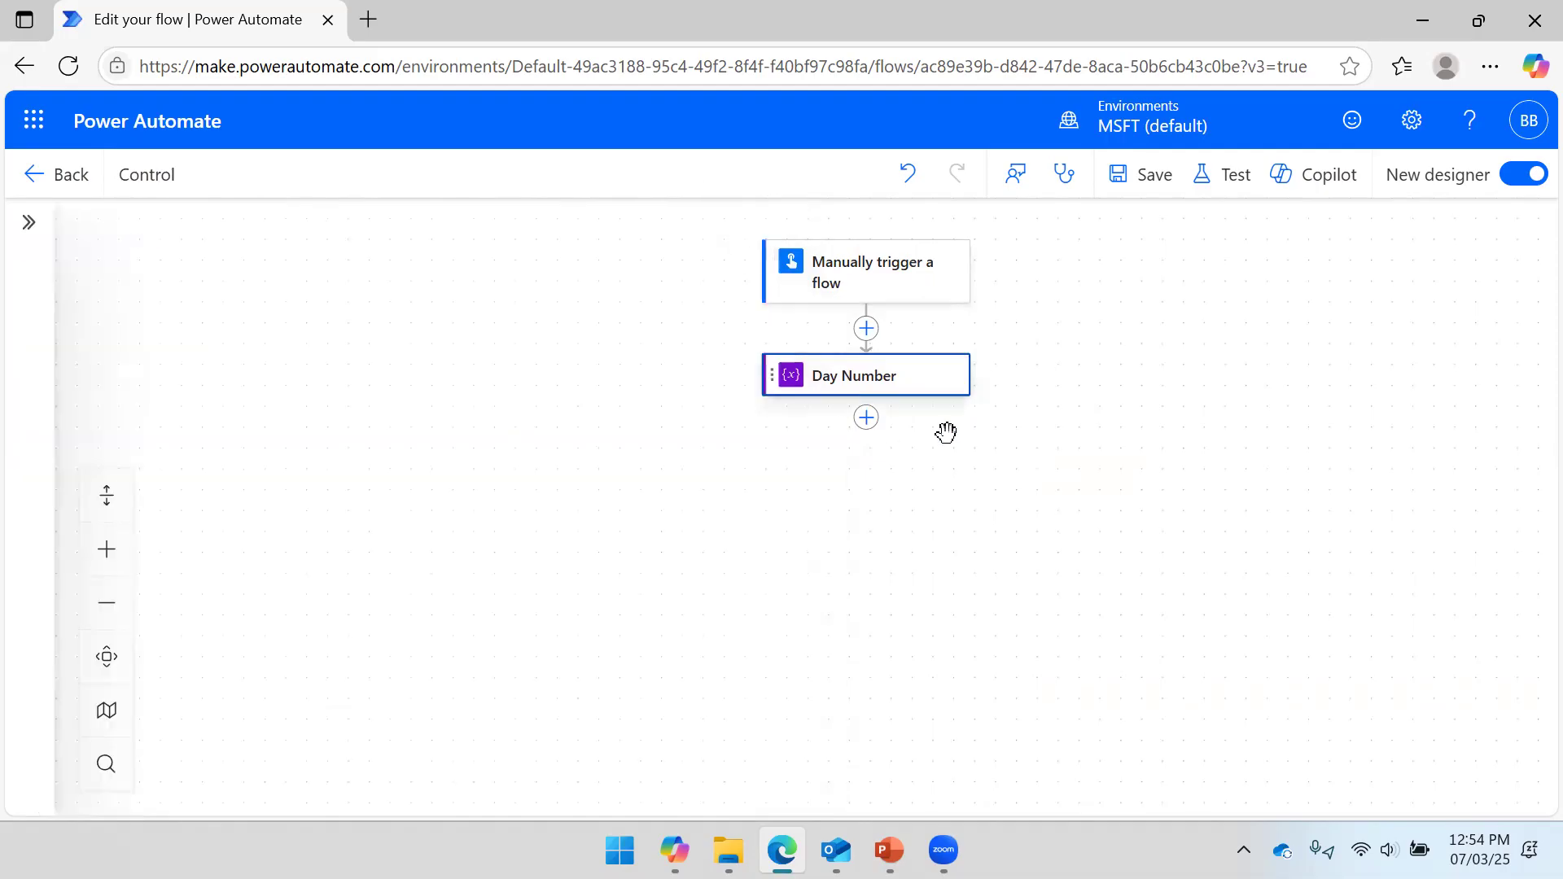
pyautogui.click(867, 422)
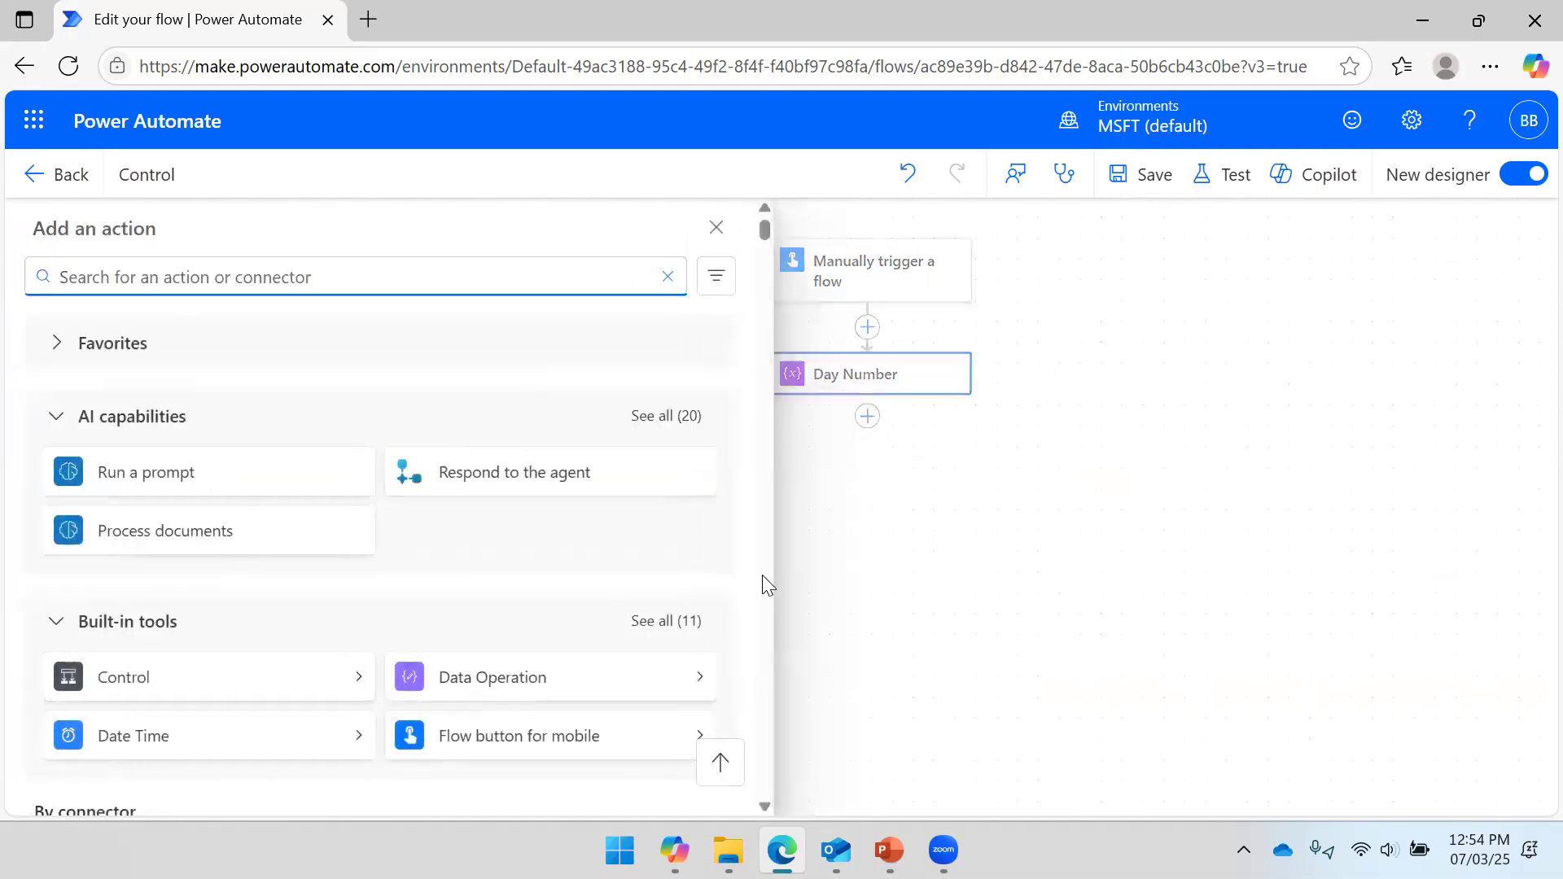
pyautogui.click(696, 688)
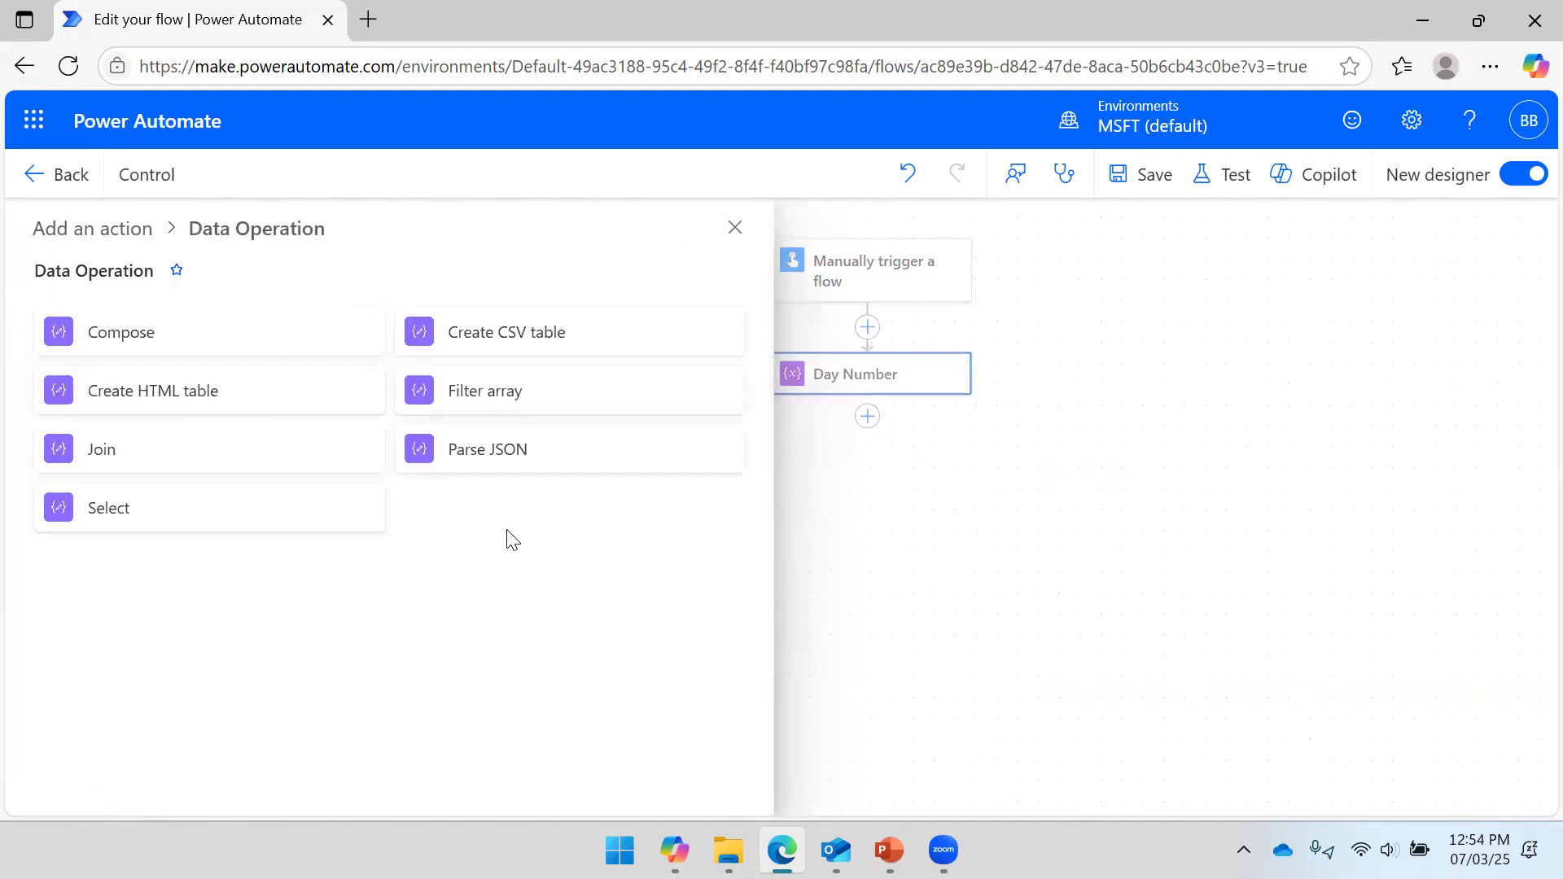
pyautogui.click(1249, 510)
pyautogui.click(868, 419)
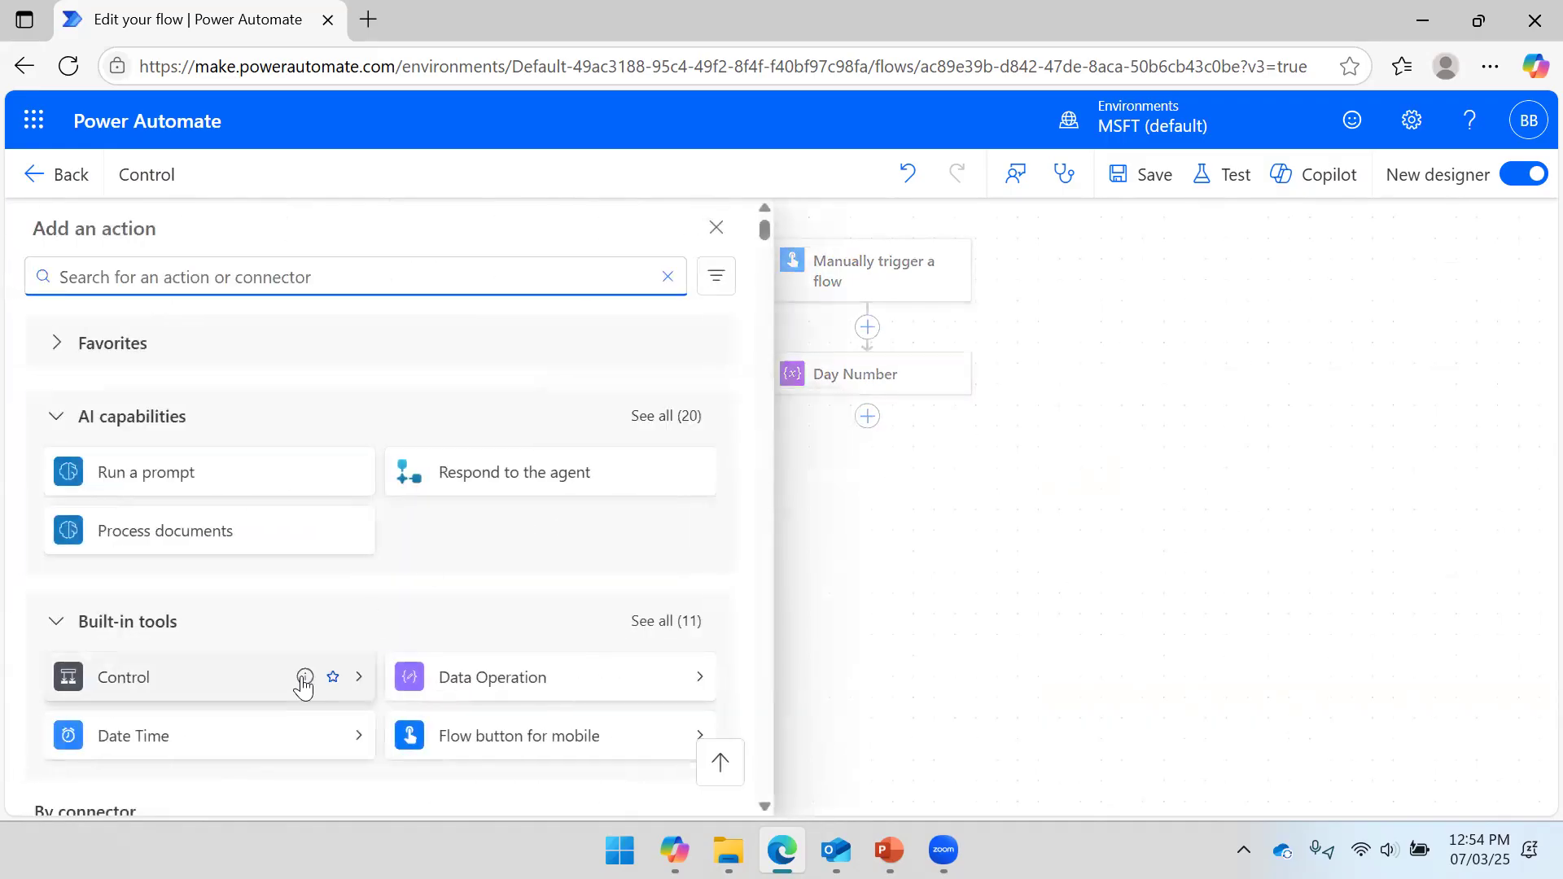
pyautogui.scroll(-5, 255, 652)
pyautogui.scroll(2, 254, 647)
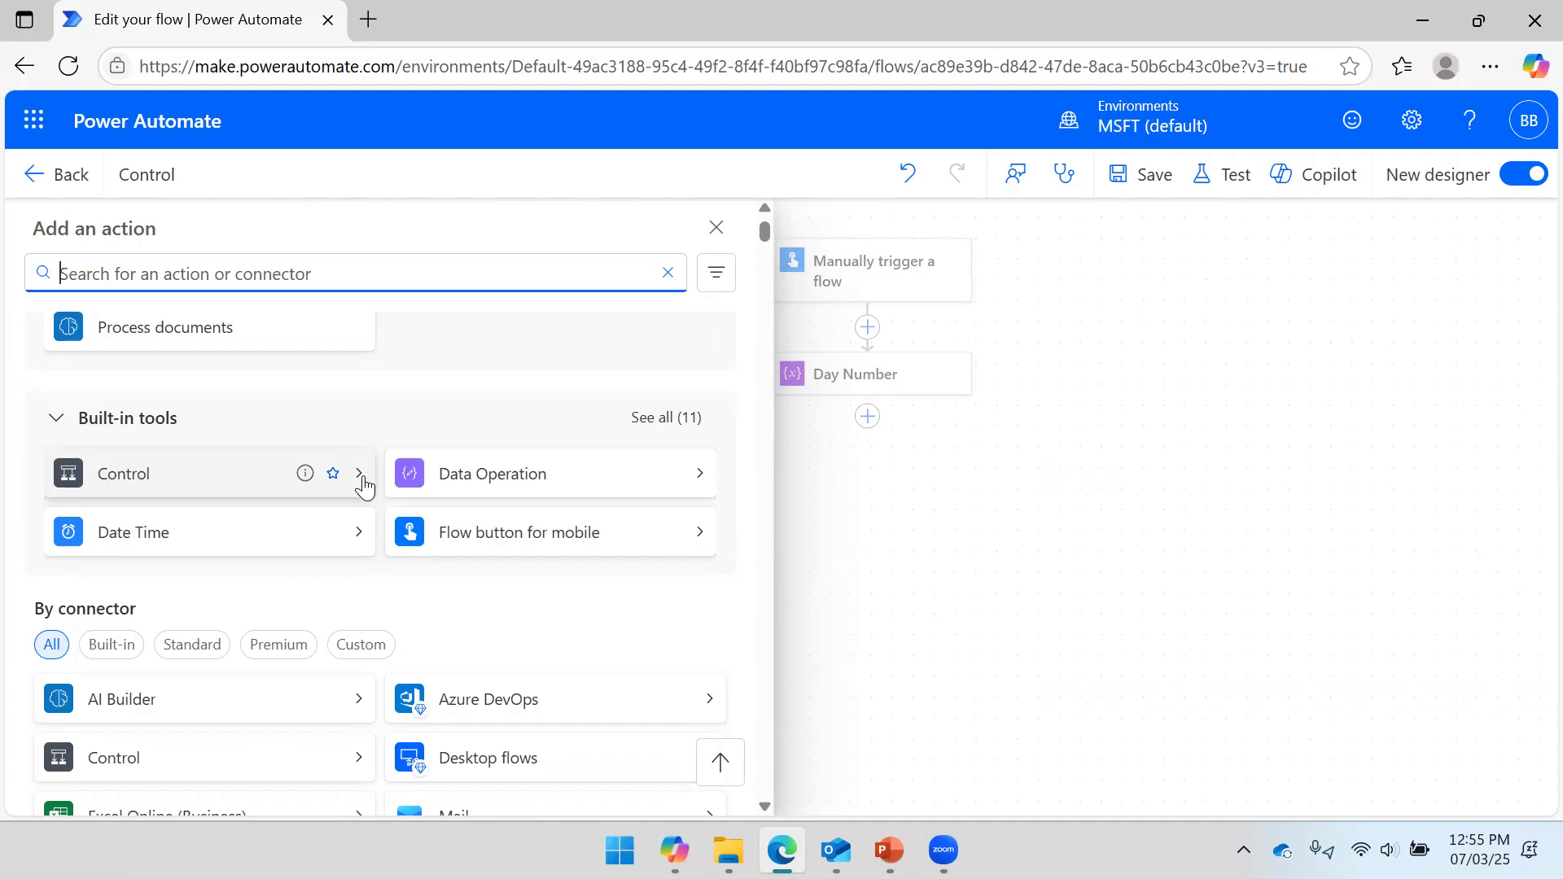
pyautogui.click(1214, 448)
# Examine the full array value of the Day Number variable.
pyautogui.click(859, 390)
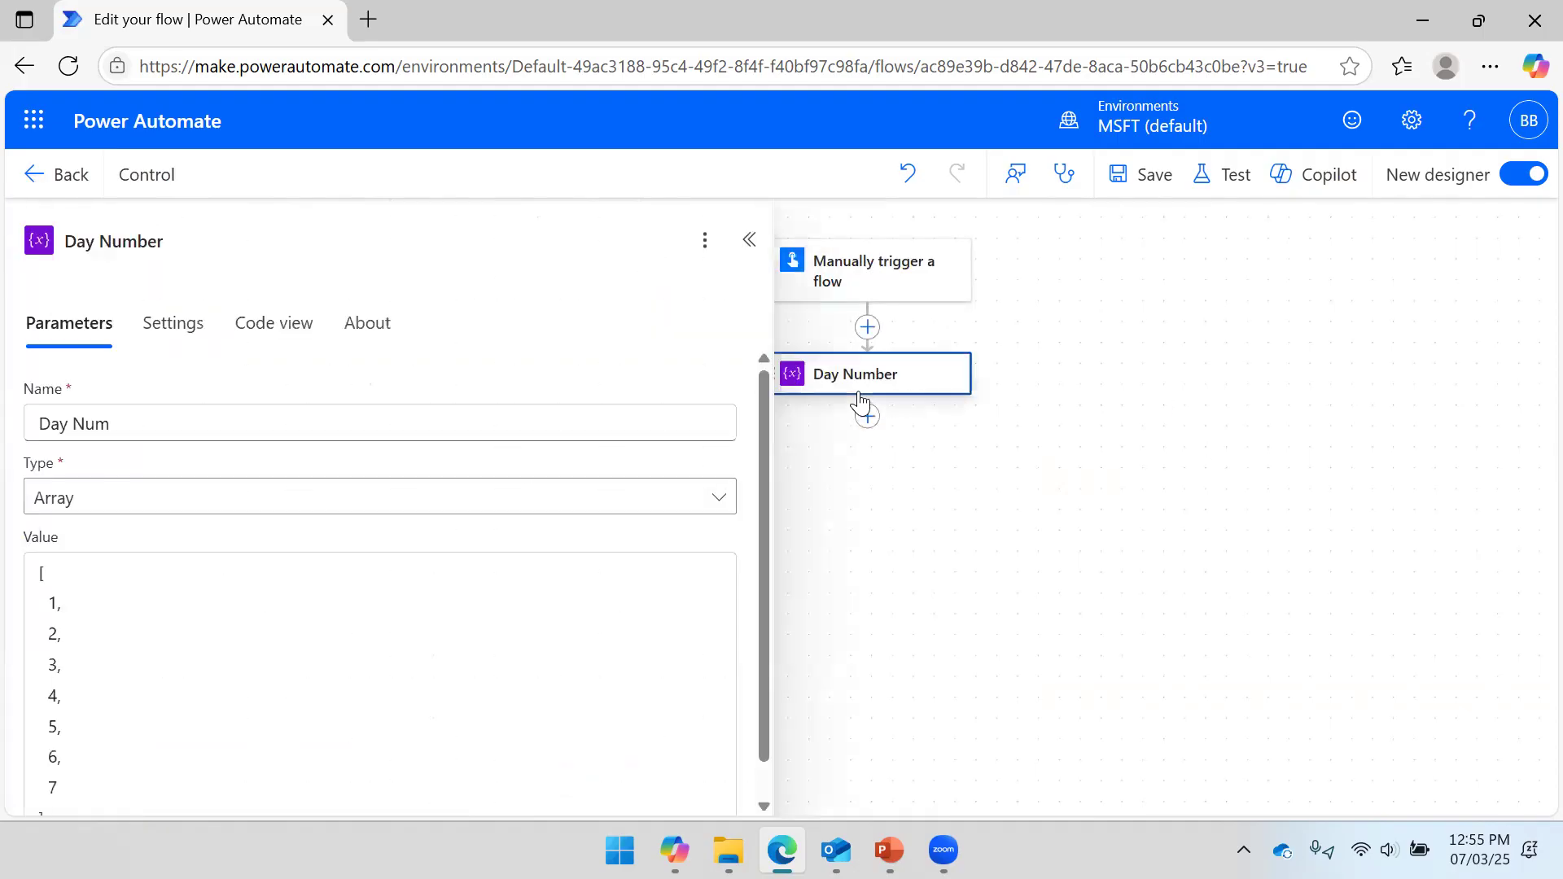
pyautogui.scroll(-1, 120, 585)
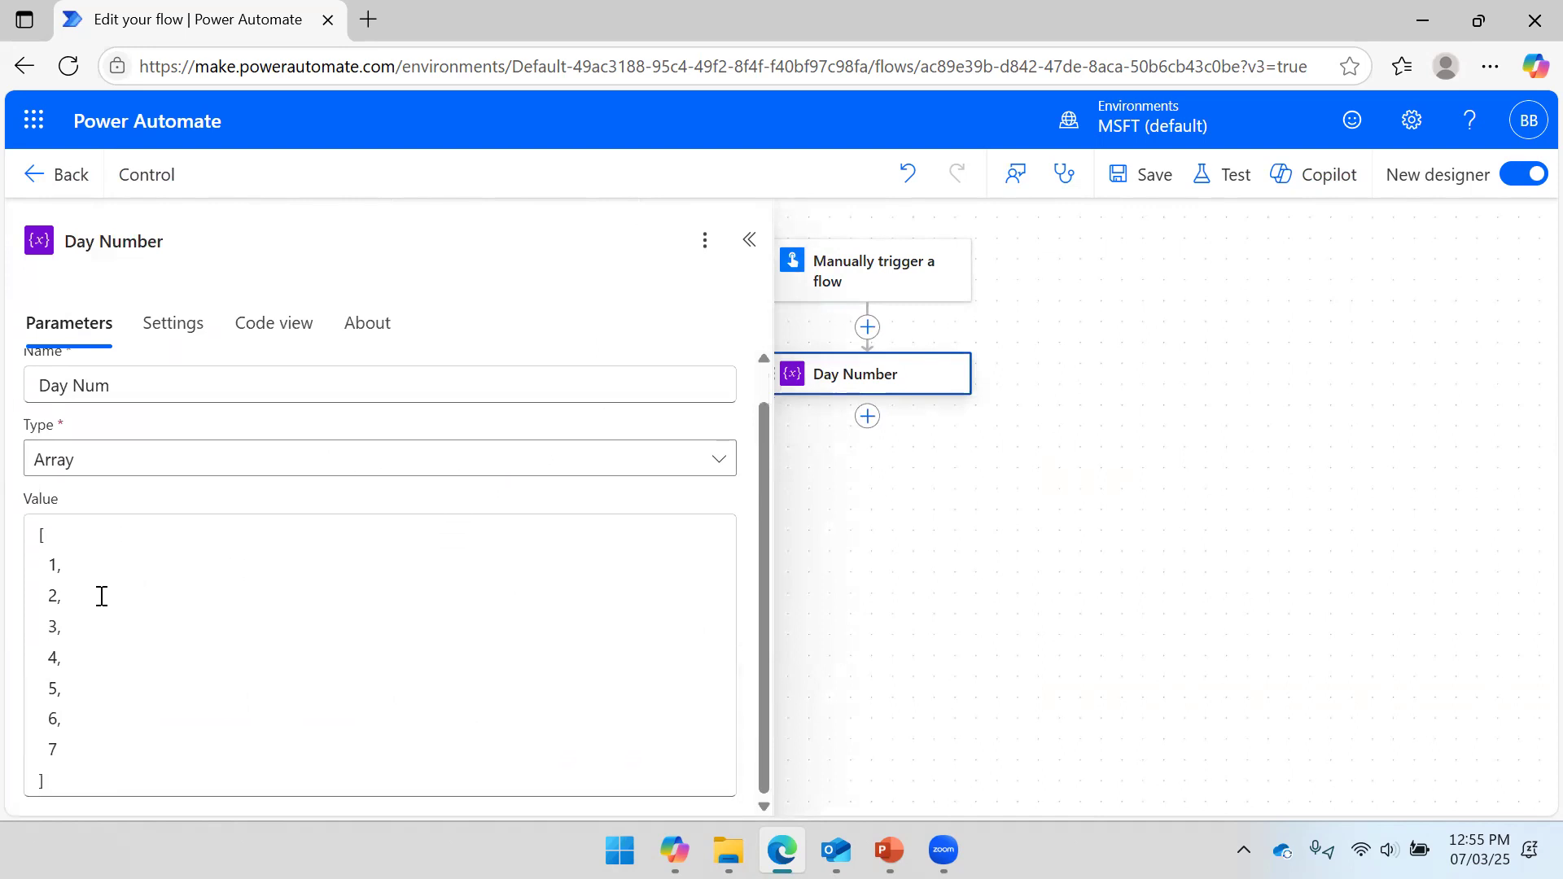
pyautogui.moveTo(70, 777); pyautogui.dragTo(16, 530)
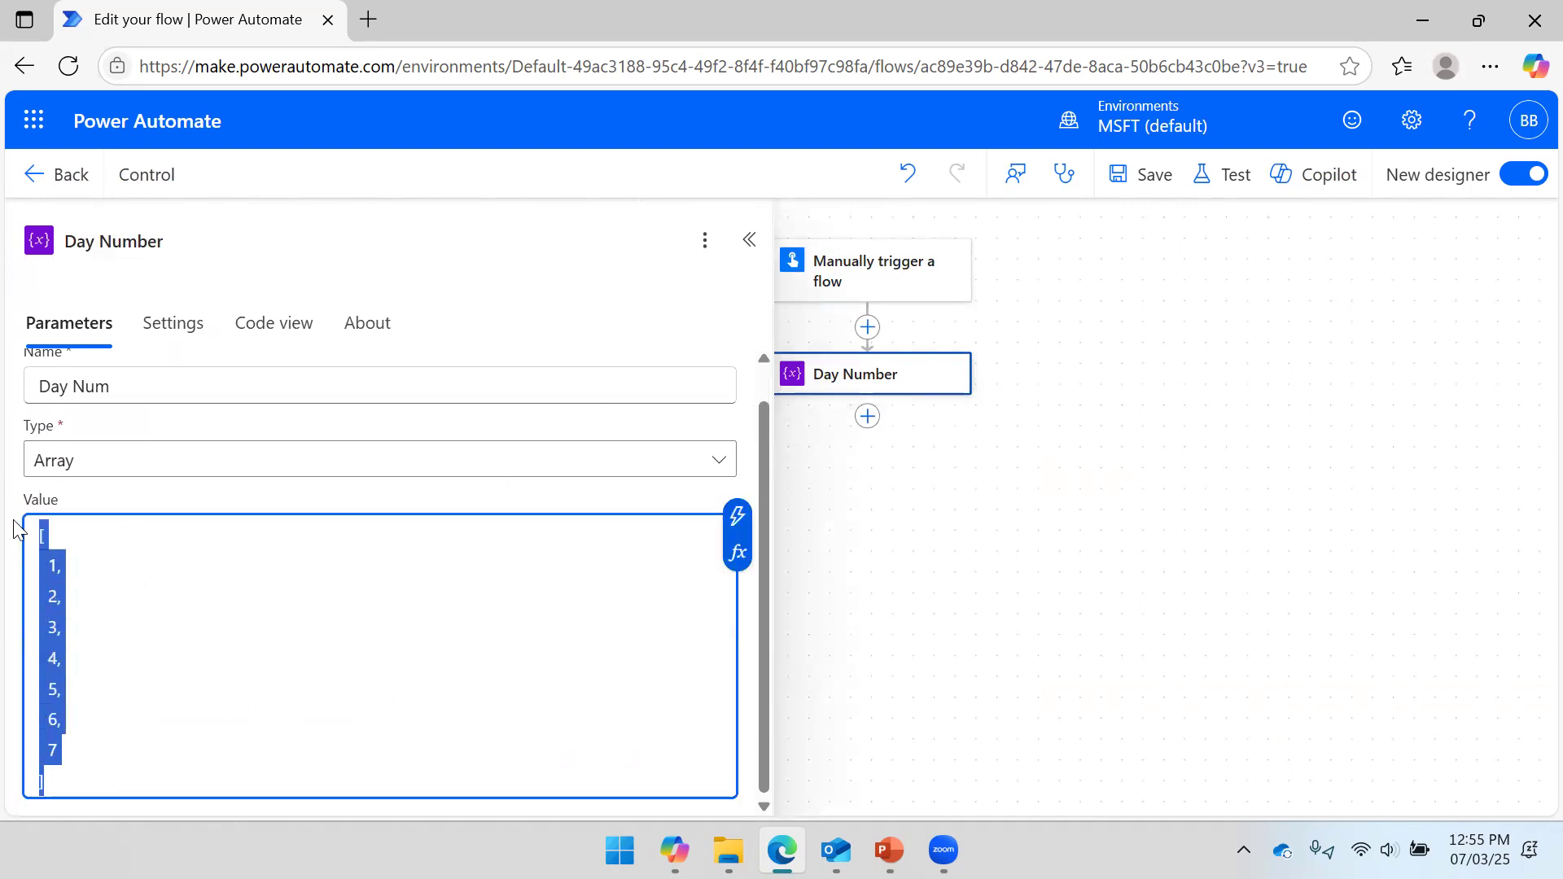
pyautogui.click(749, 240)
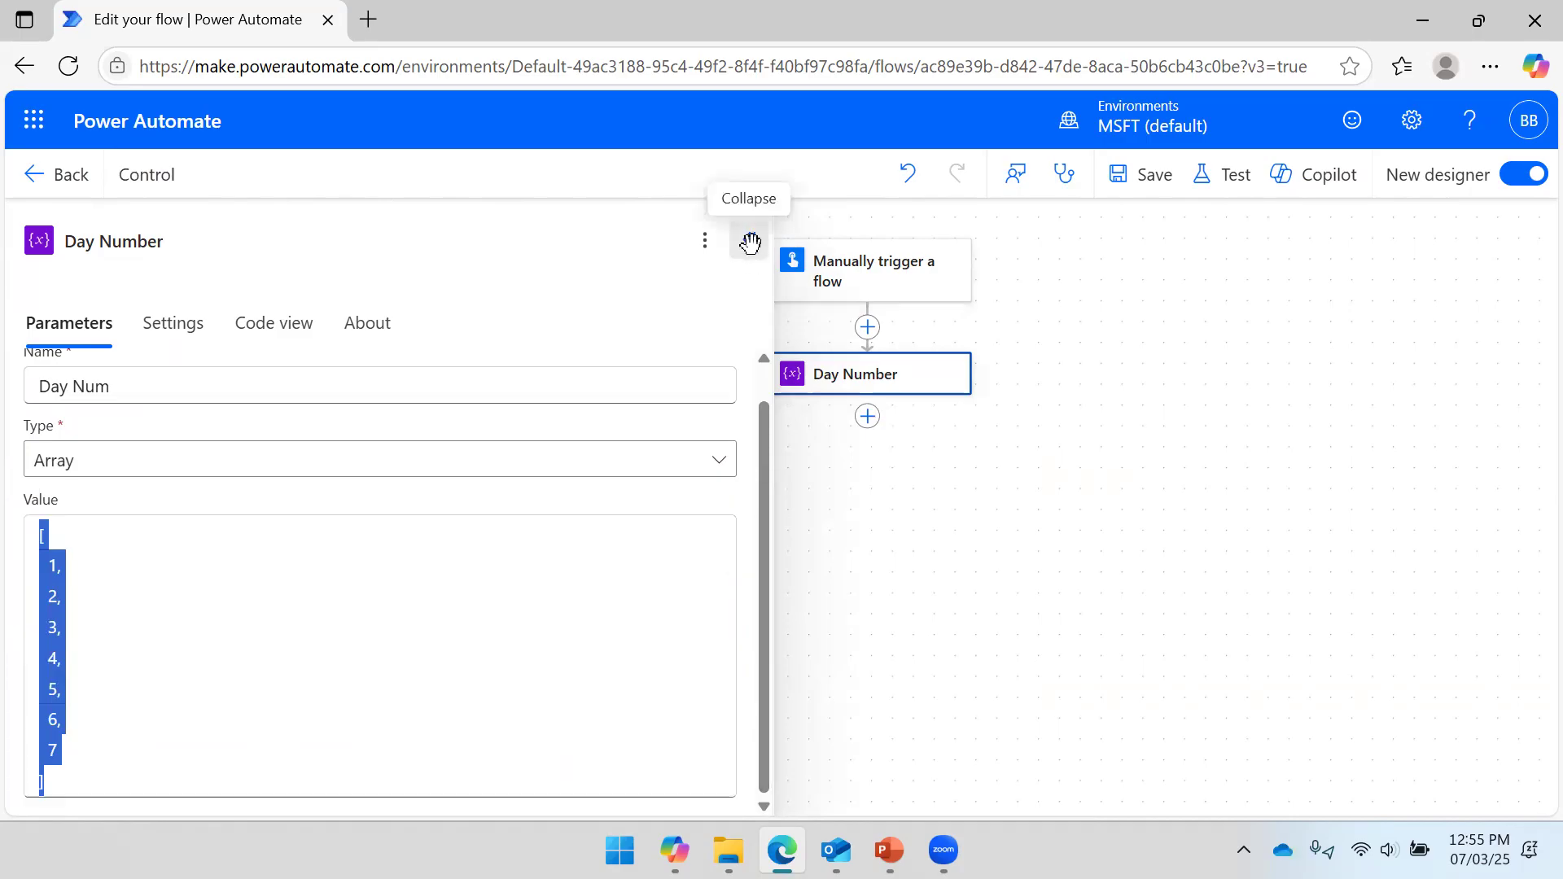
# Delete the Day Number action, leaving only the manual trigger in the flow.
pyautogui.click(895, 371)
pyautogui.rightClick(896, 371)
pyautogui.click(961, 395)
pyautogui.click(1039, 516)
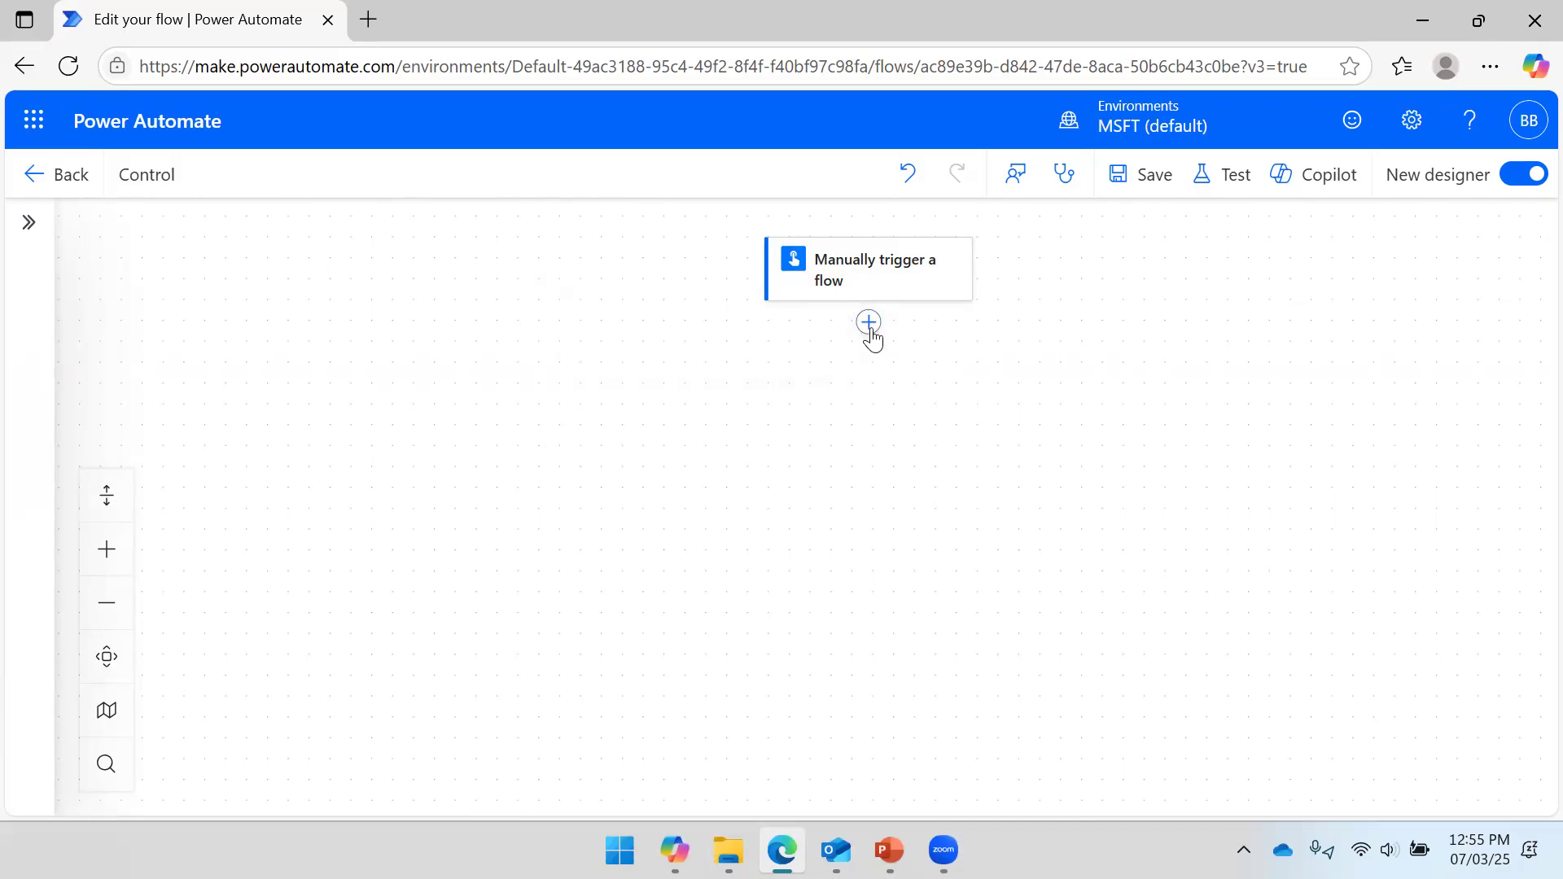
# Add an Initialize variable action below the manual trigger.
pyautogui.click(869, 325)
pyautogui.scroll(-3, 427, 623)
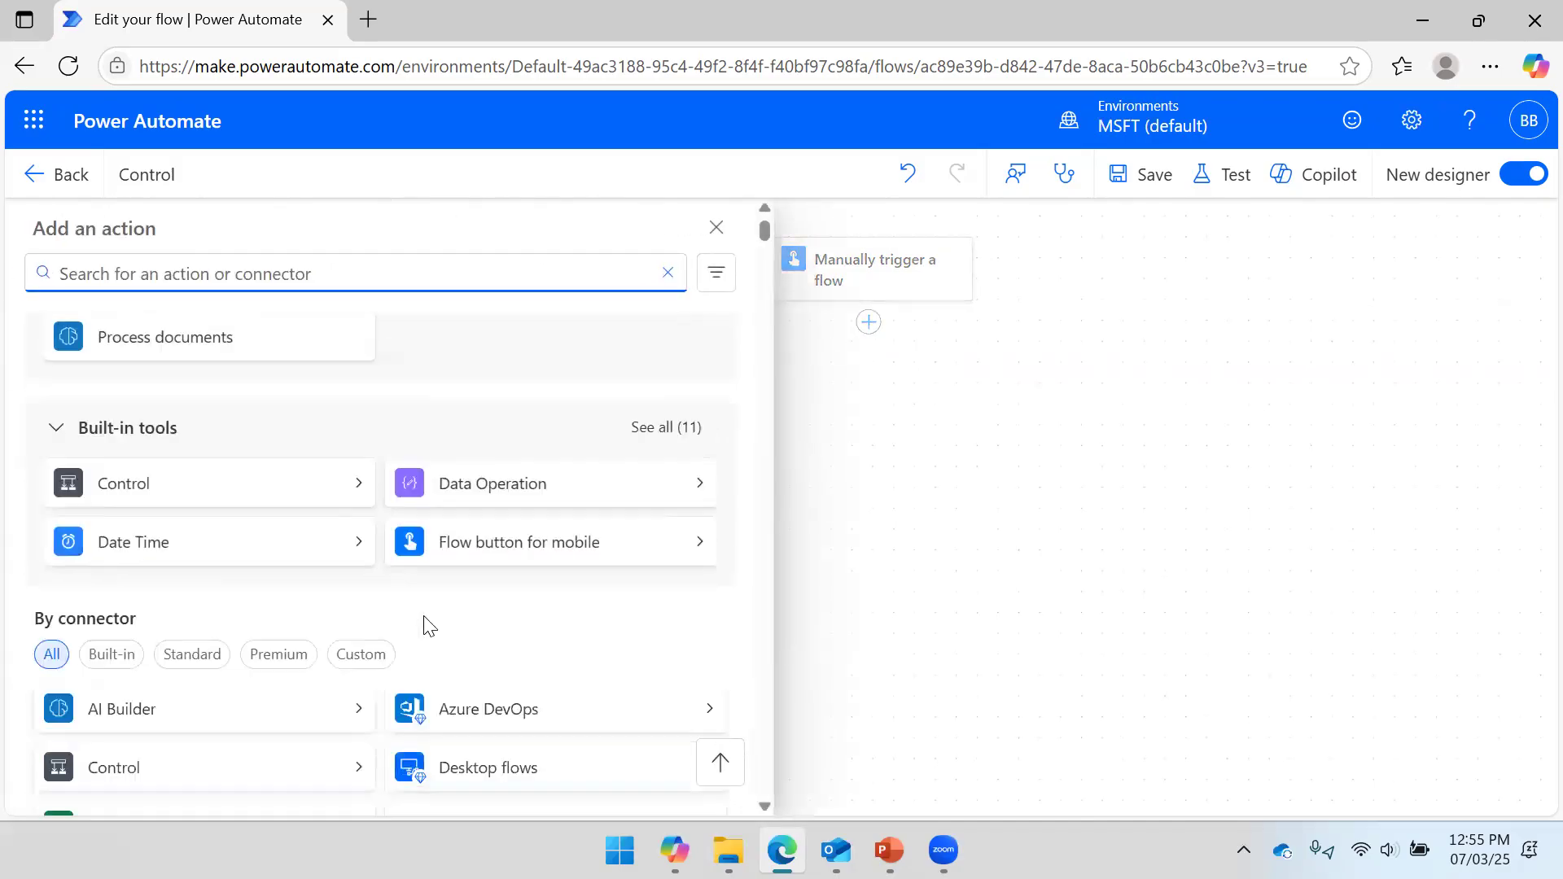
pyautogui.click(666, 418)
pyautogui.scroll(-3, 216, 618)
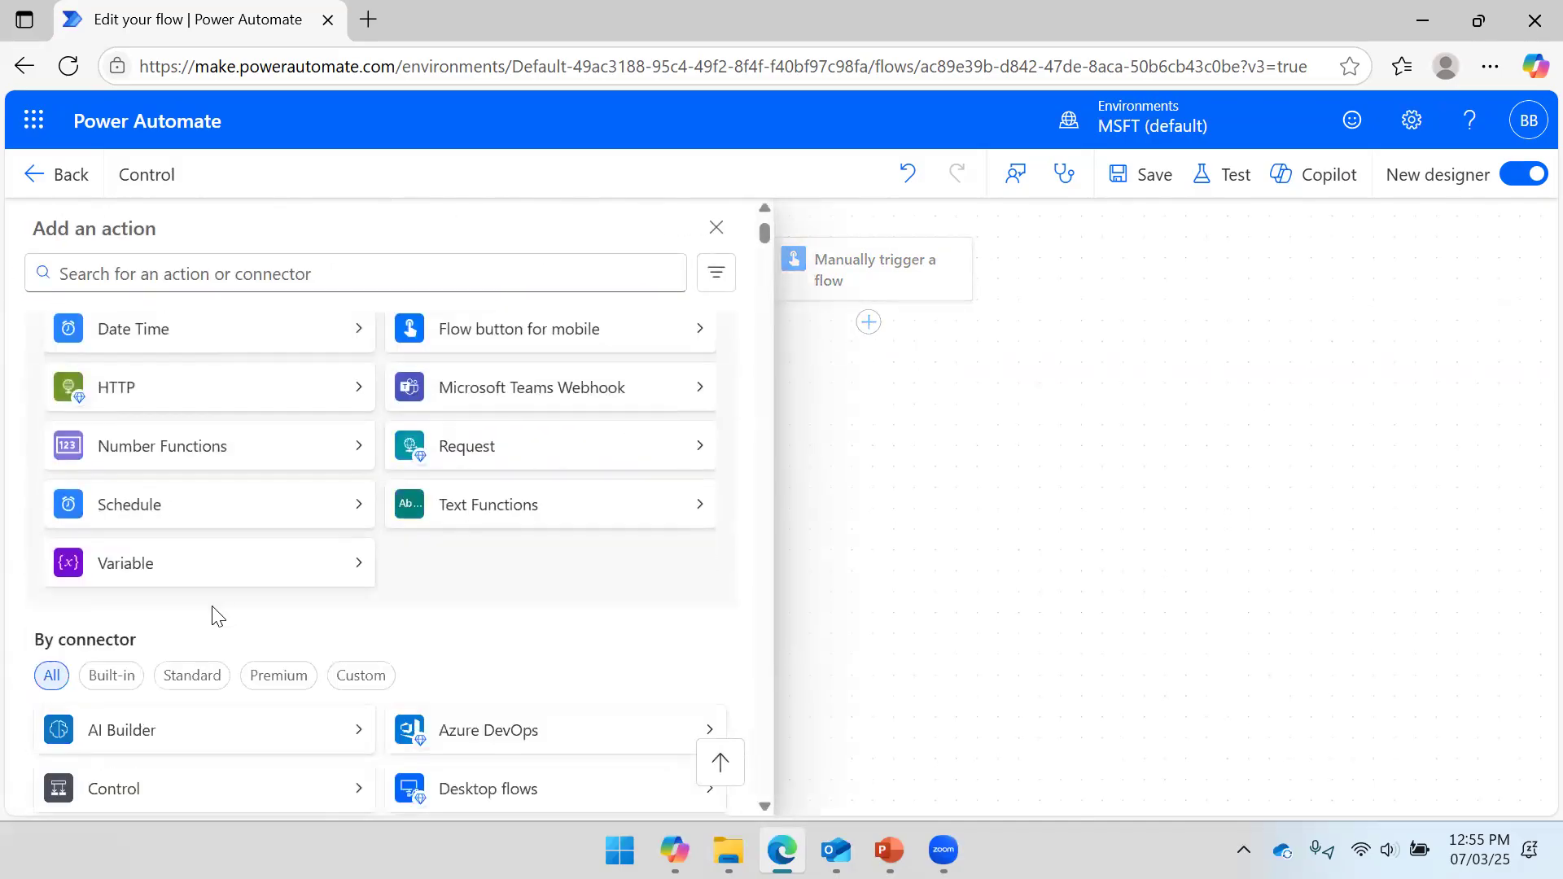
pyautogui.click(356, 568)
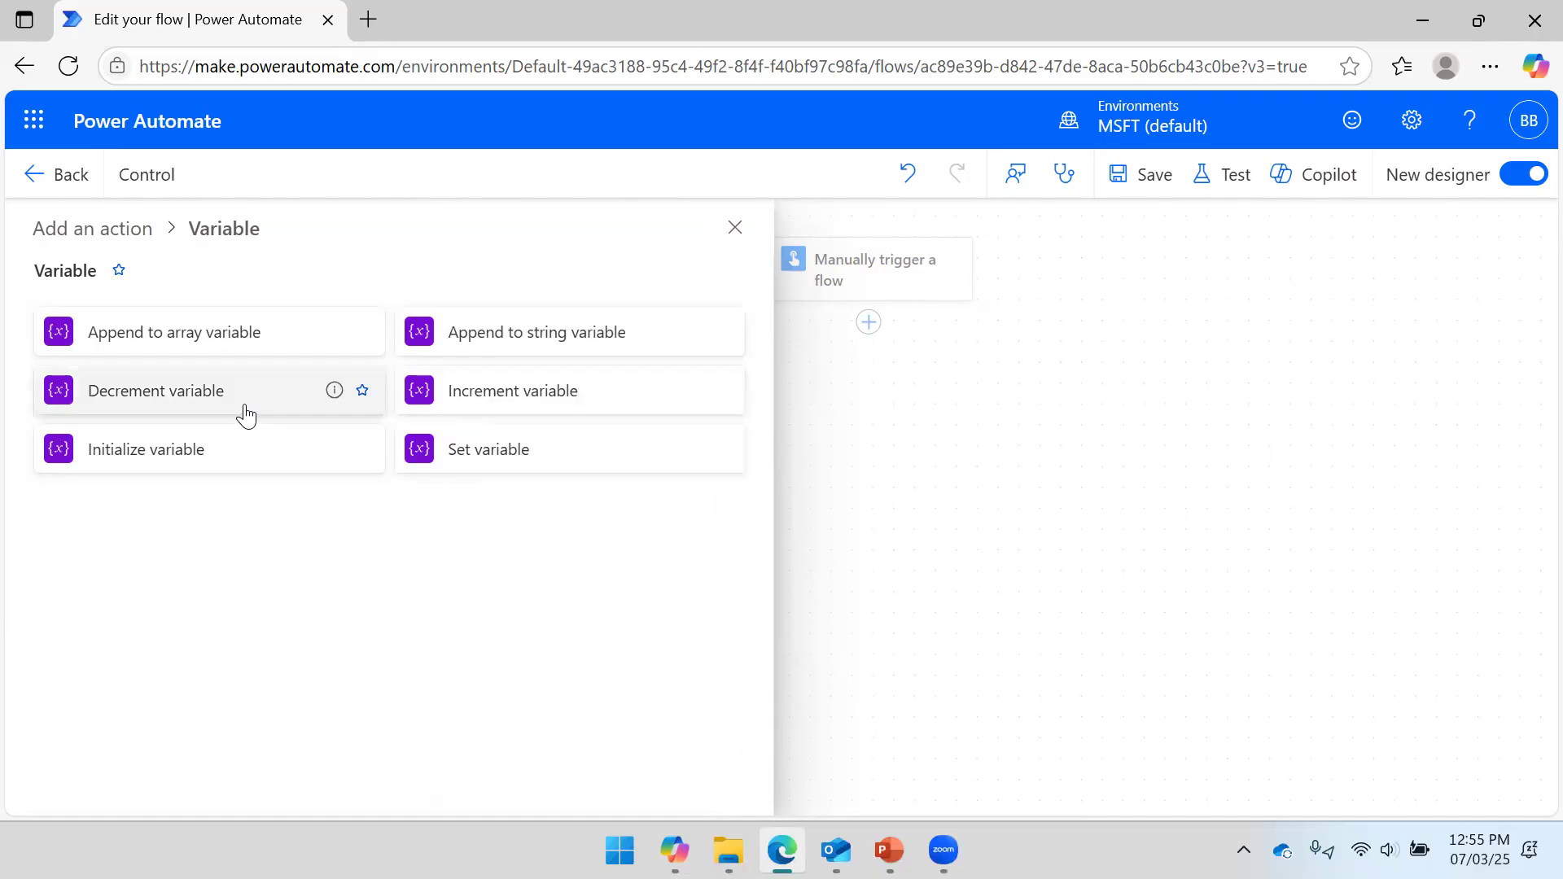
pyautogui.click(186, 457)
# Name the variable x, set its type to Integer and its value to 1, and save the flow.
pyautogui.click(231, 413)
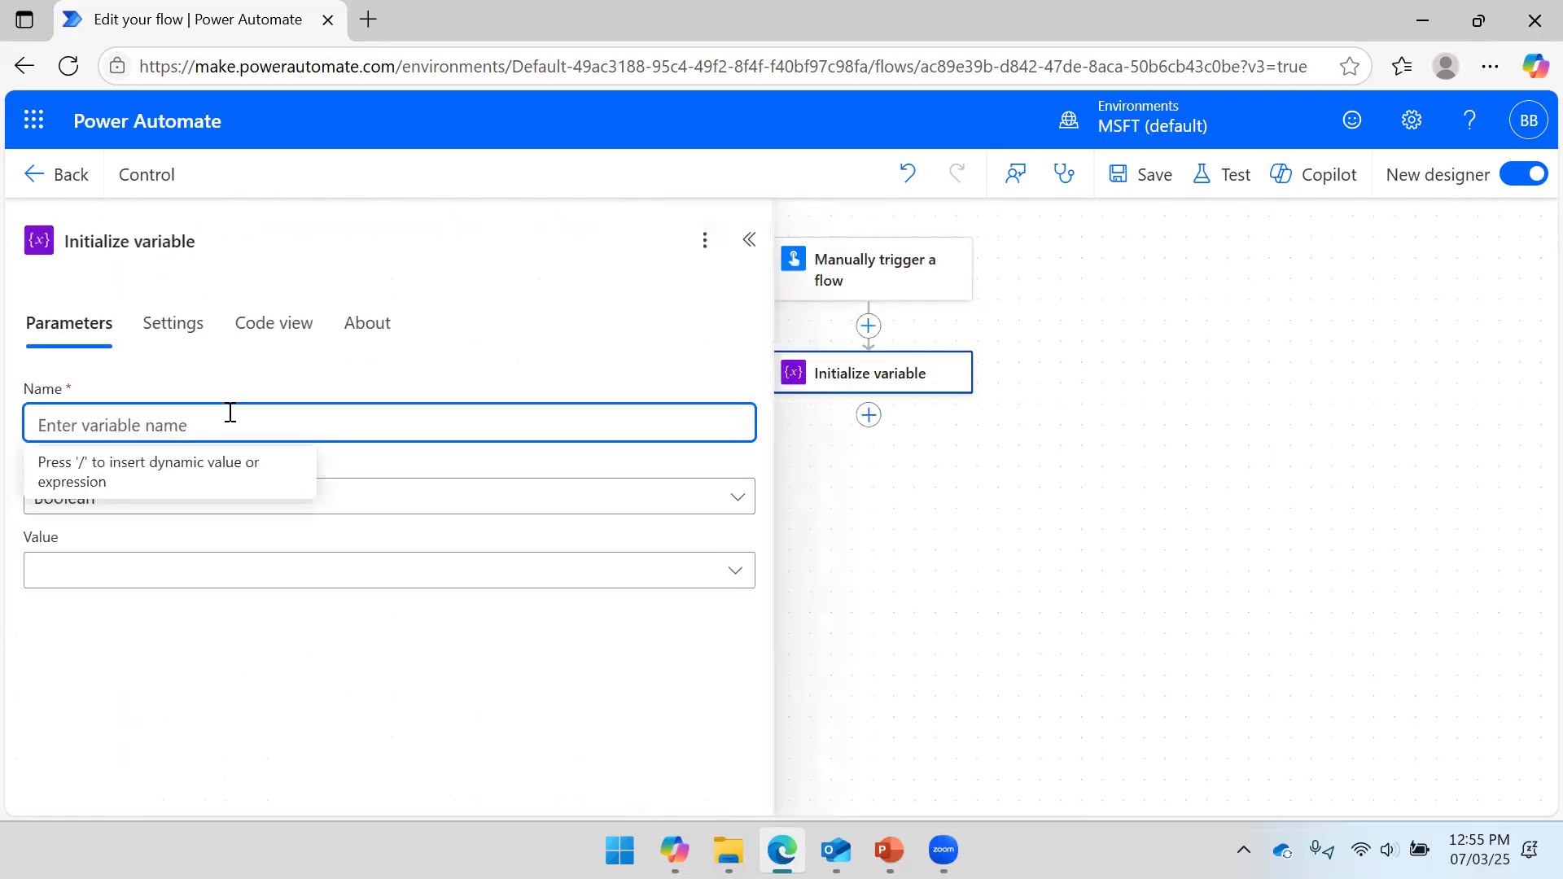
pyautogui.write('X')
pyautogui.press('BackSpace')
pyautogui.write('x')
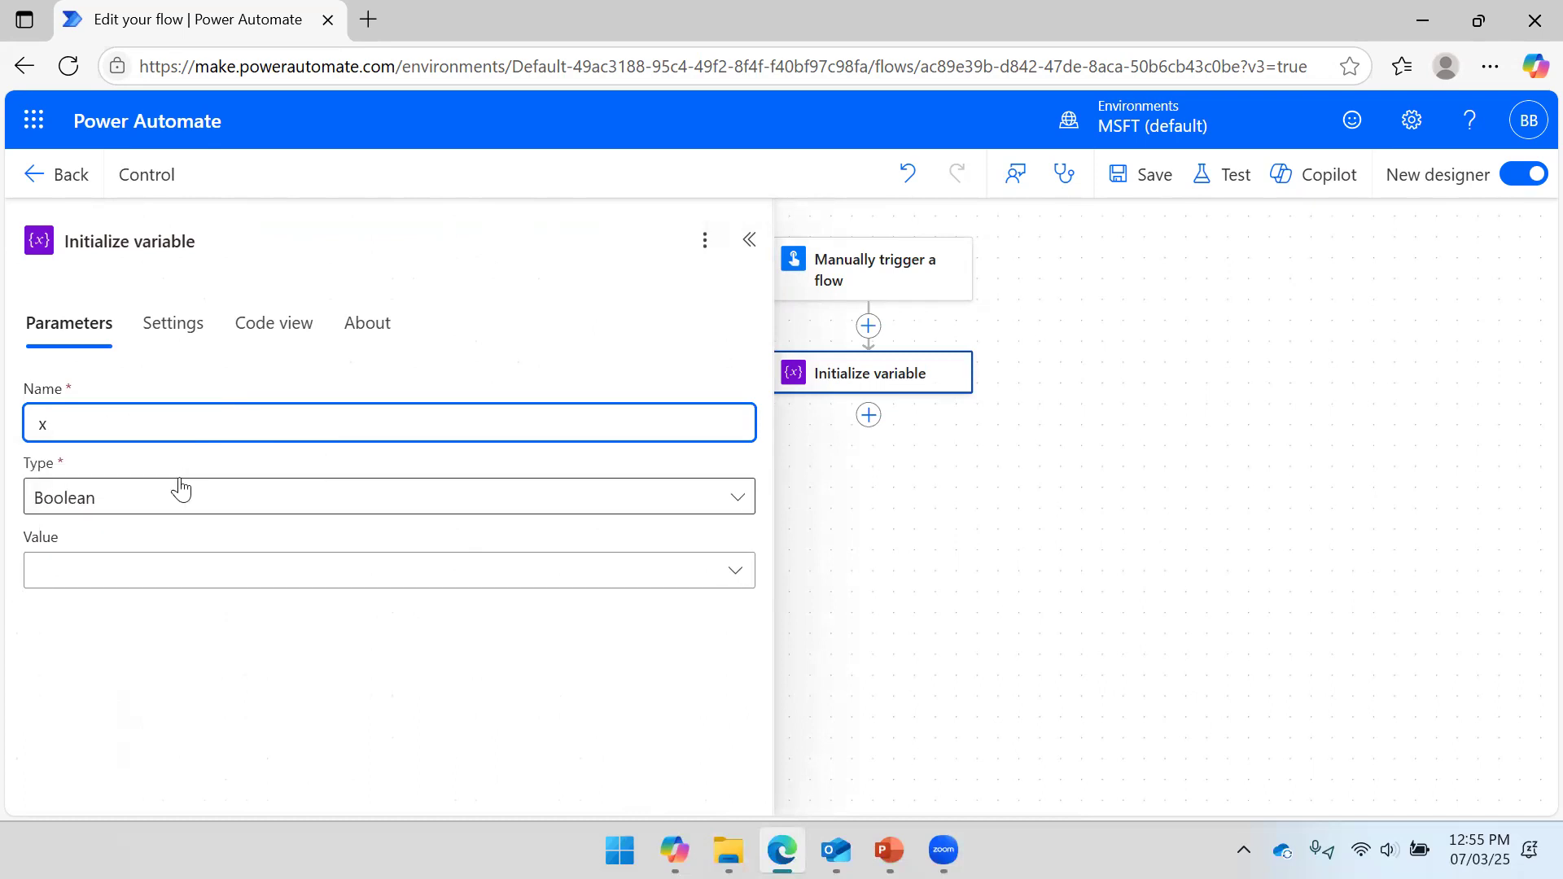
pyautogui.click(155, 502)
pyautogui.click(71, 588)
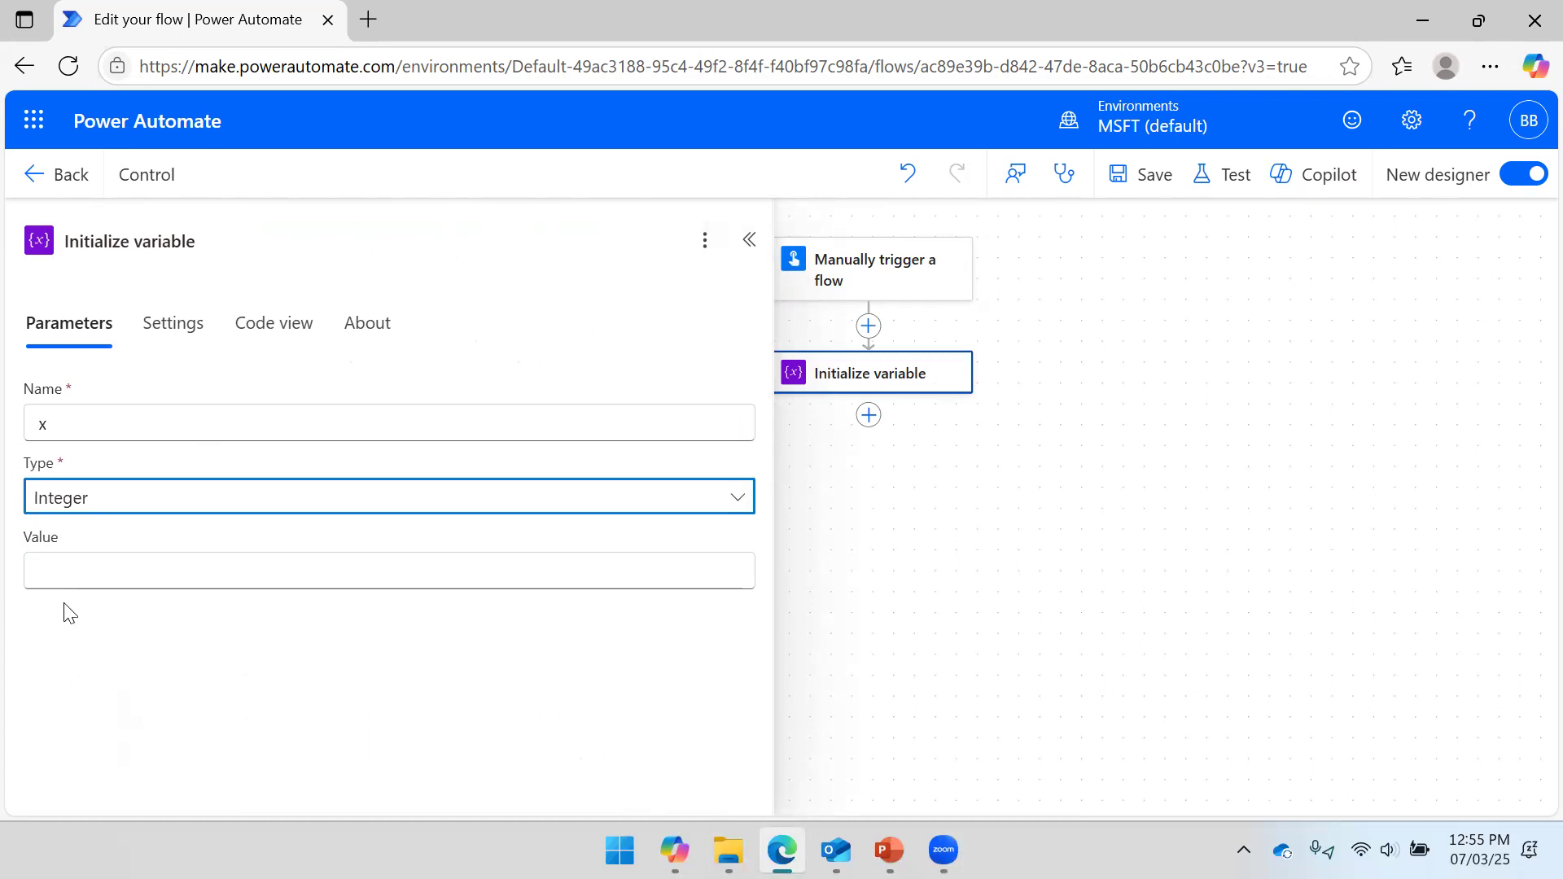
pyautogui.click(90, 567)
pyautogui.write('1')
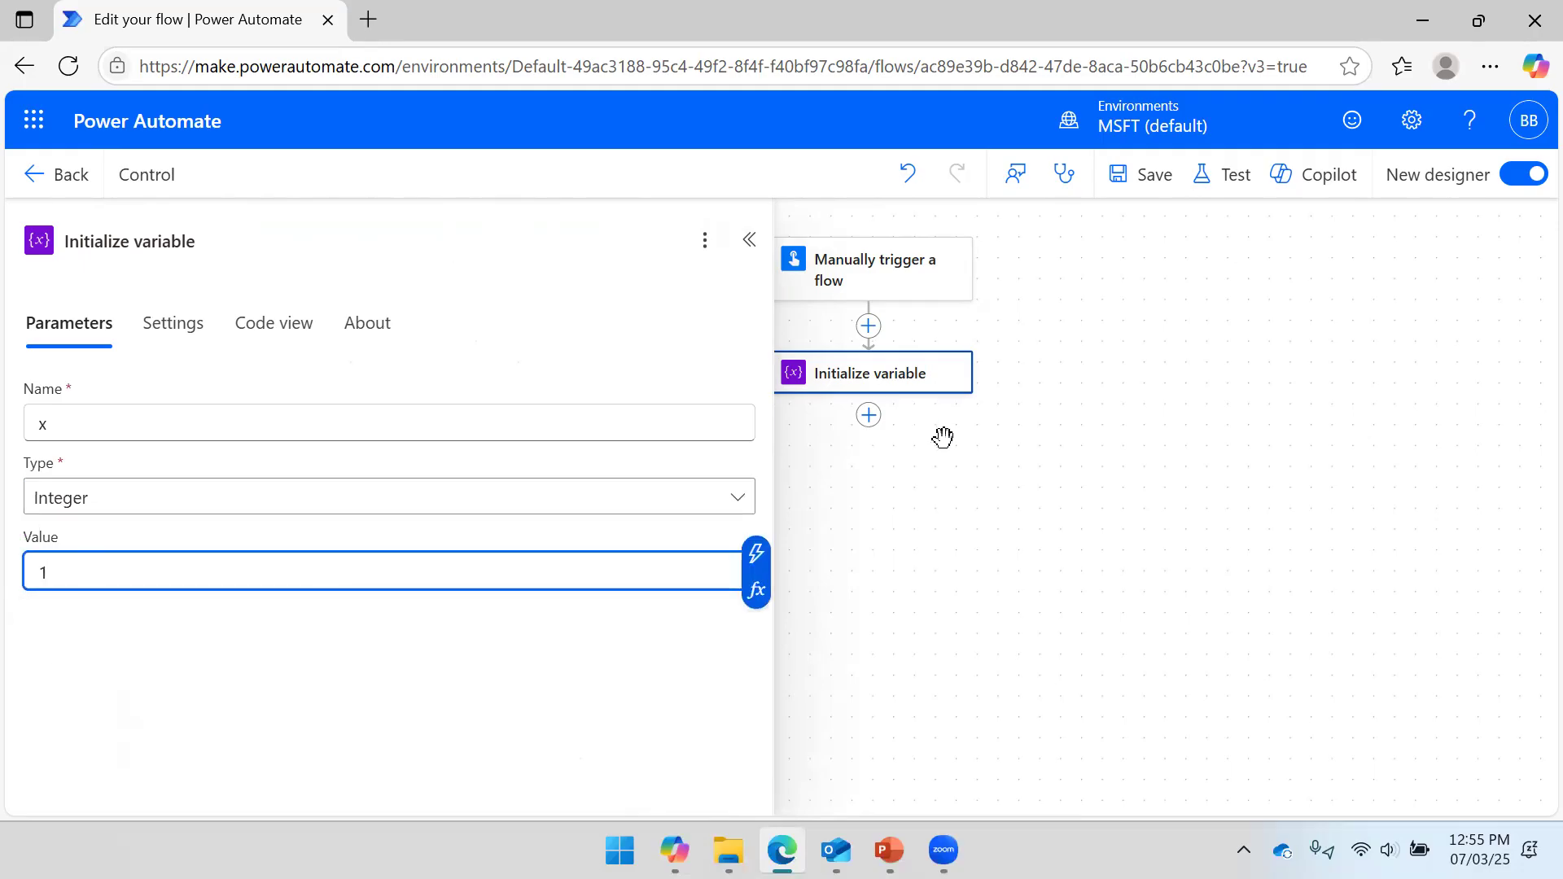
pyautogui.click(1148, 196)
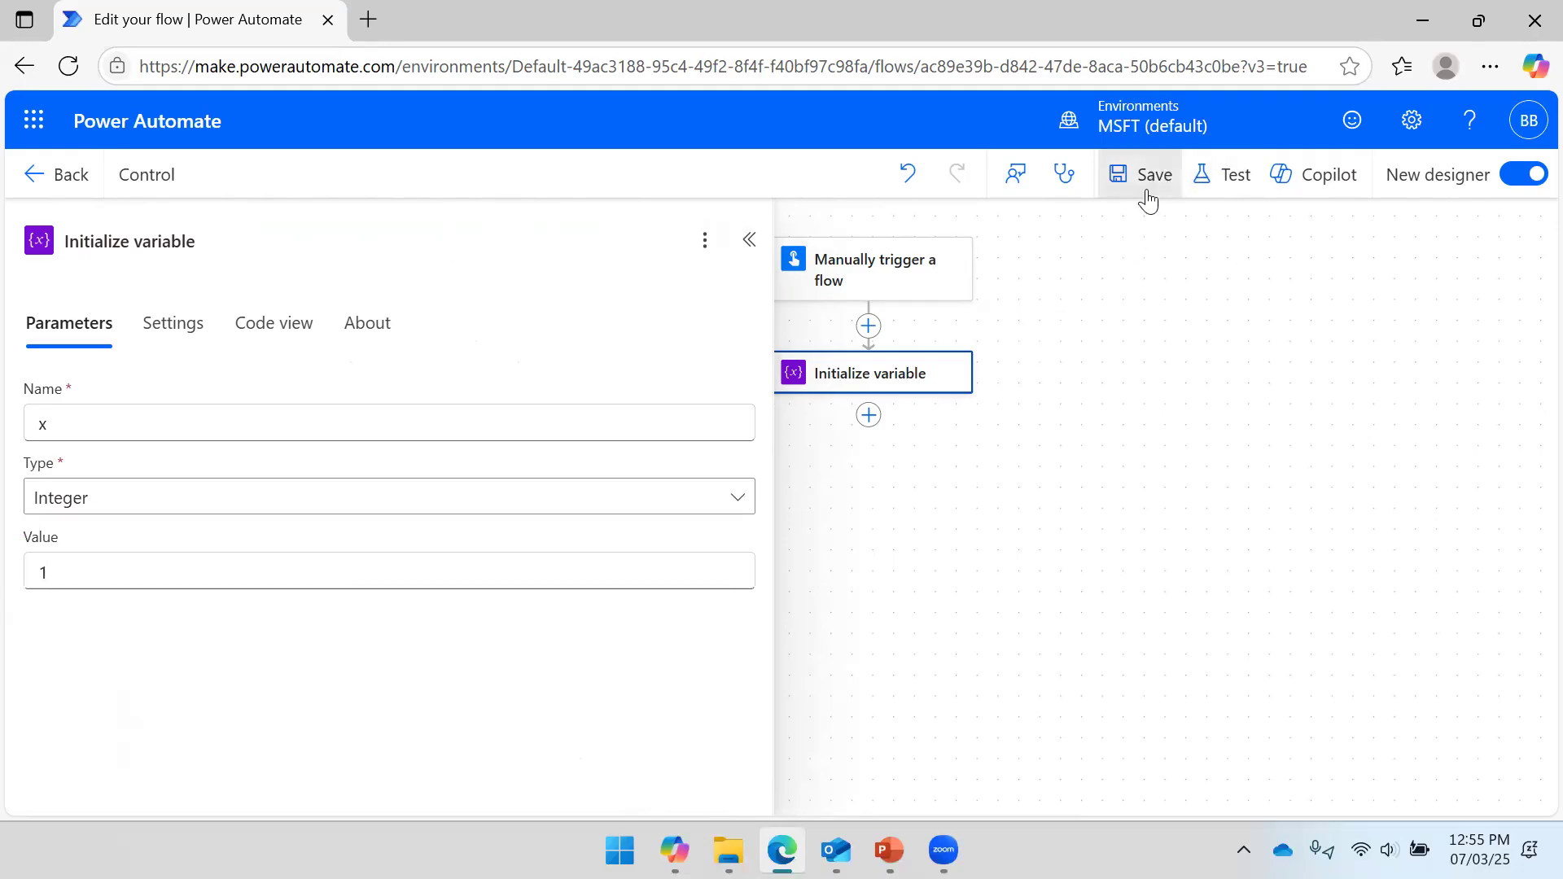
# Add a Do until loop from the Control actions below the Initialize variable action.
pyautogui.click(747, 239)
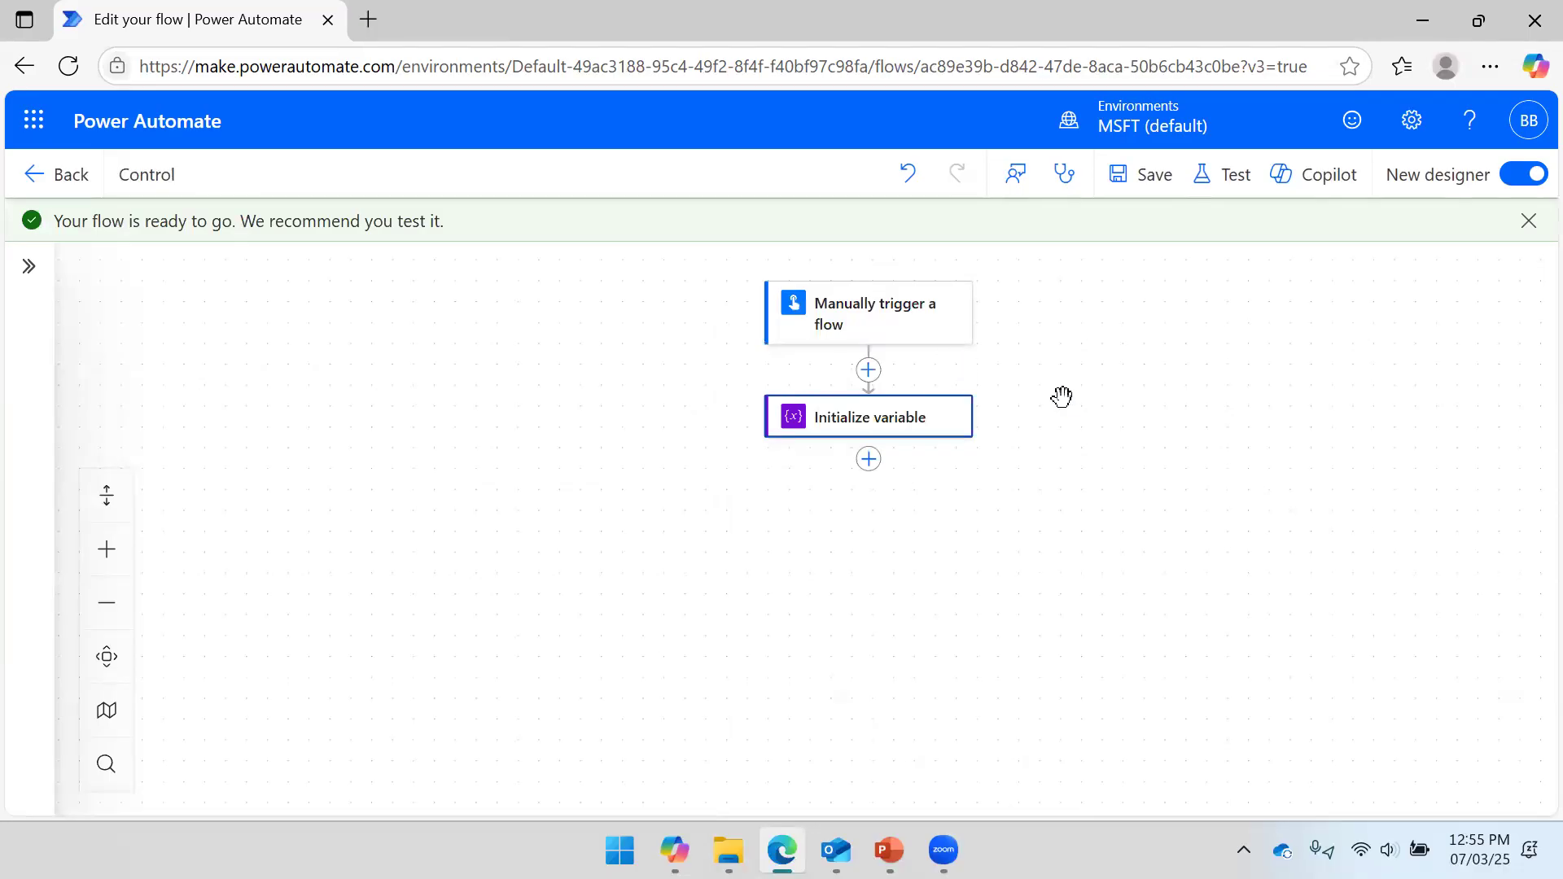
pyautogui.click(869, 459)
pyautogui.scroll(-3, 500, 587)
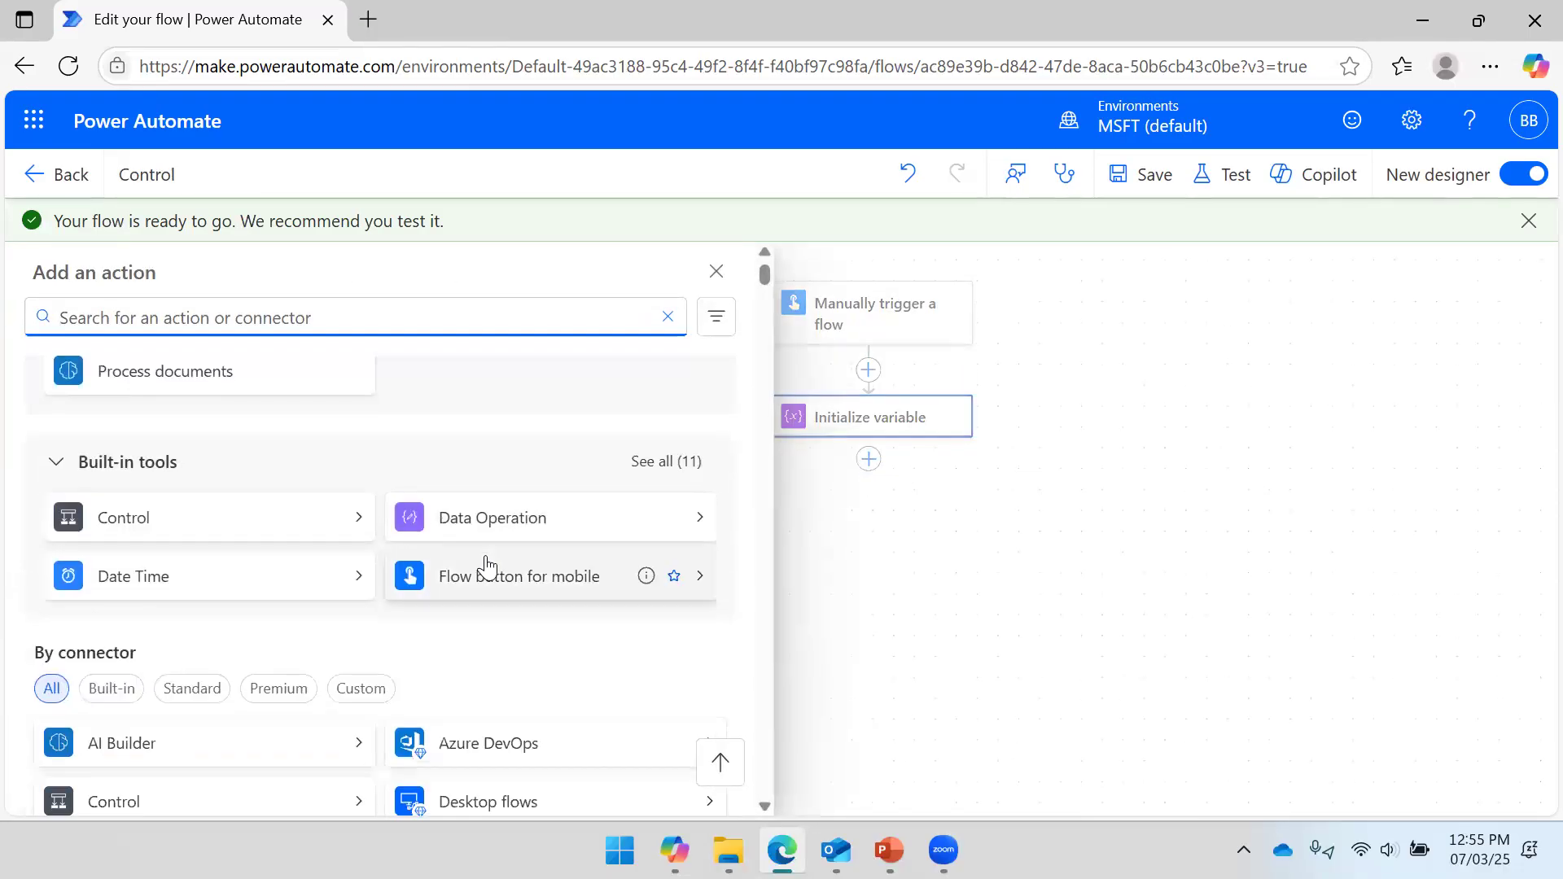
pyautogui.click(358, 540)
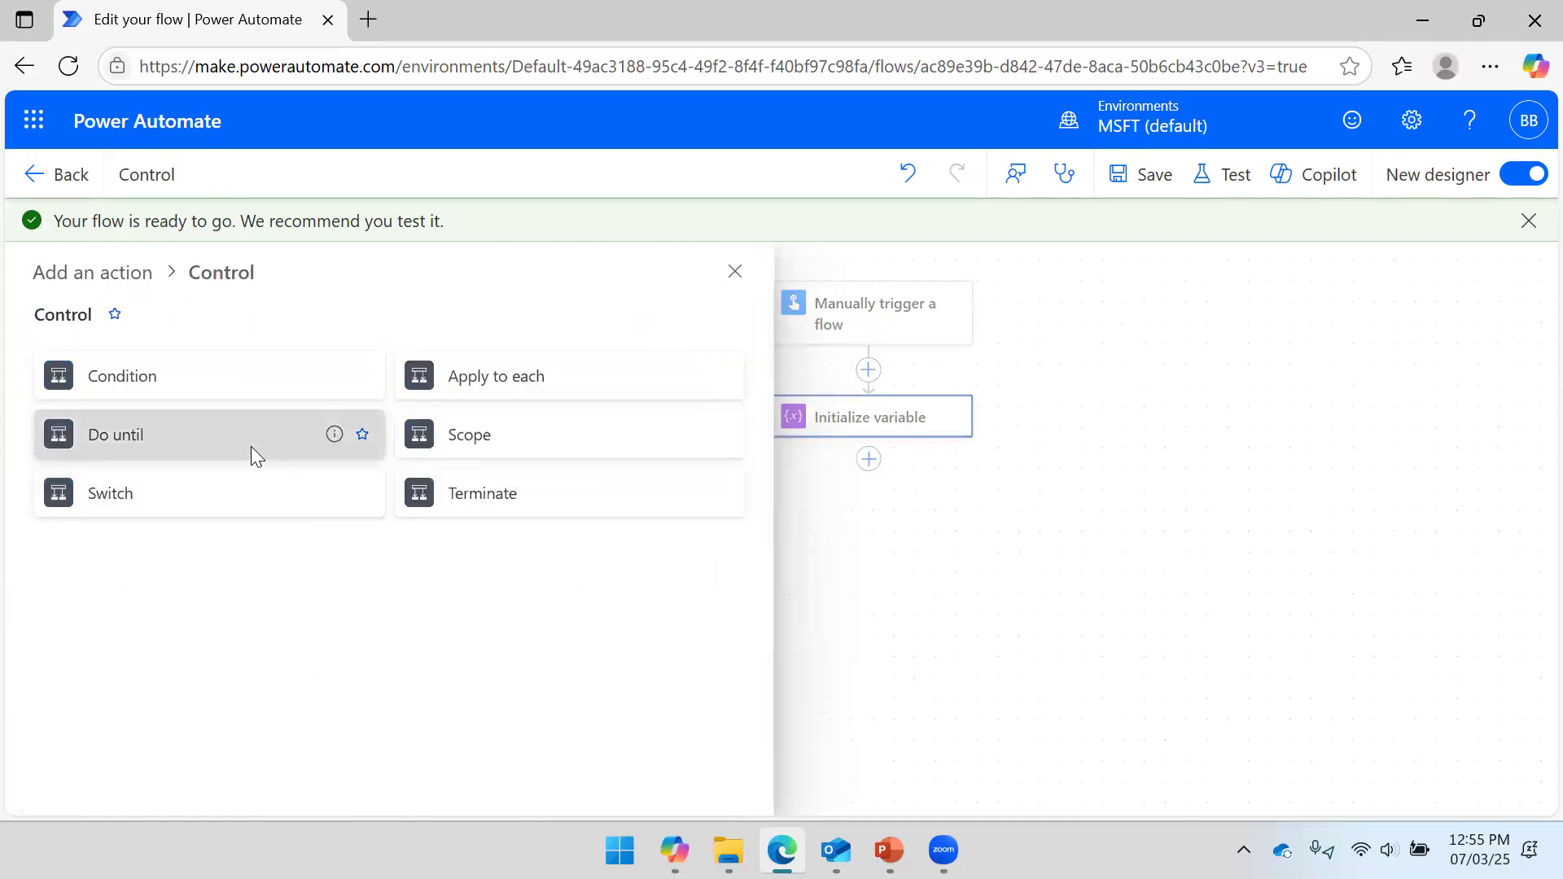
pyautogui.click(251, 448)
# Set the Do until condition to loop until the variable x is equal to 5.
pyautogui.click(200, 430)
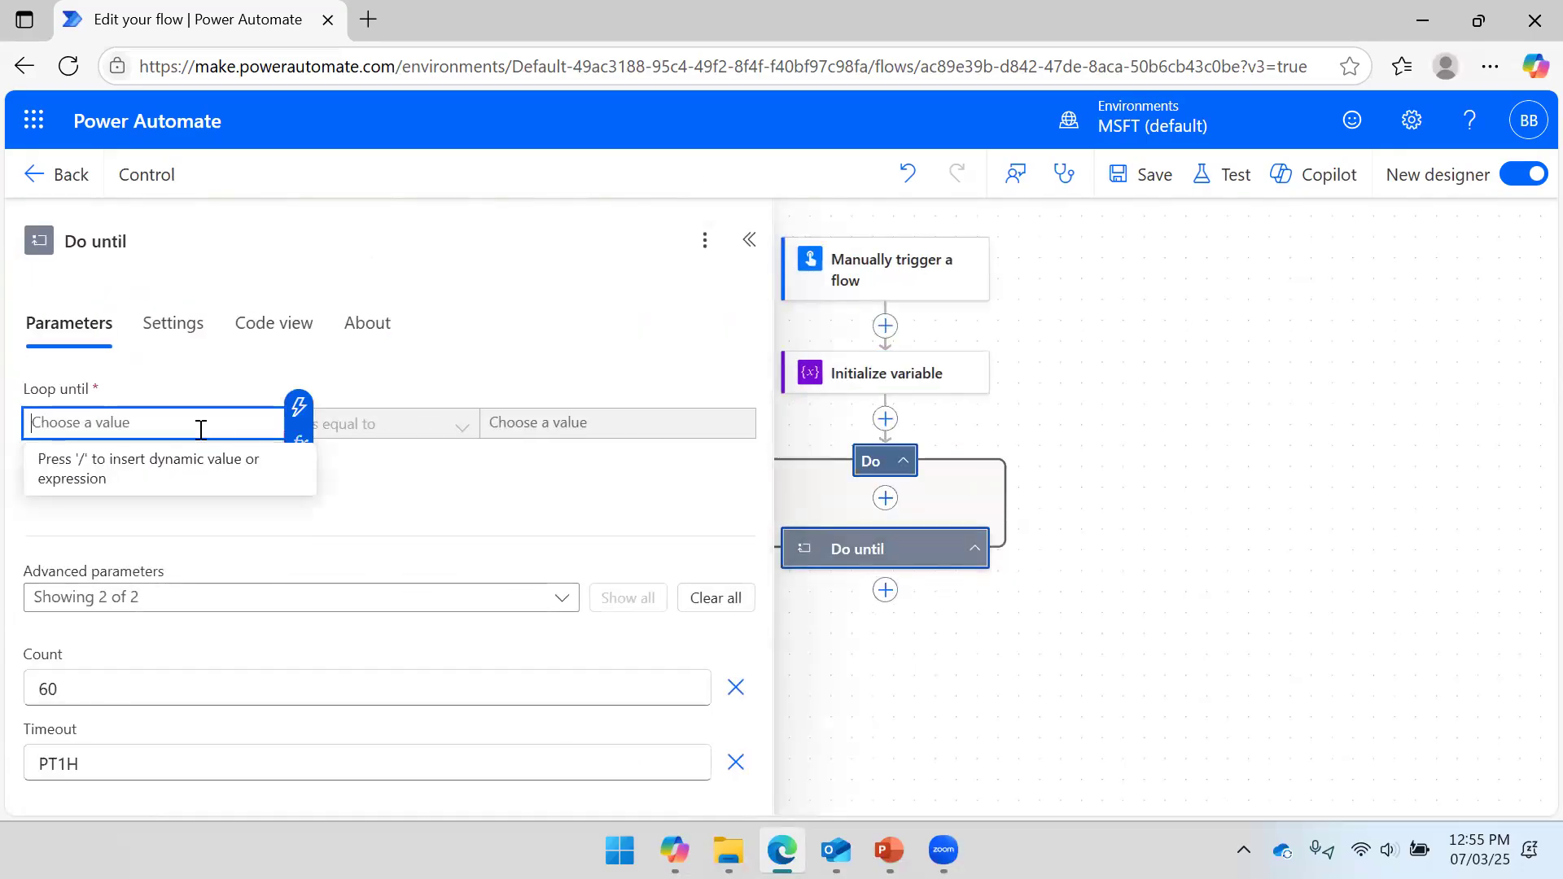
pyautogui.click(300, 406)
pyautogui.click(277, 425)
pyautogui.click(298, 407)
pyautogui.click(440, 410)
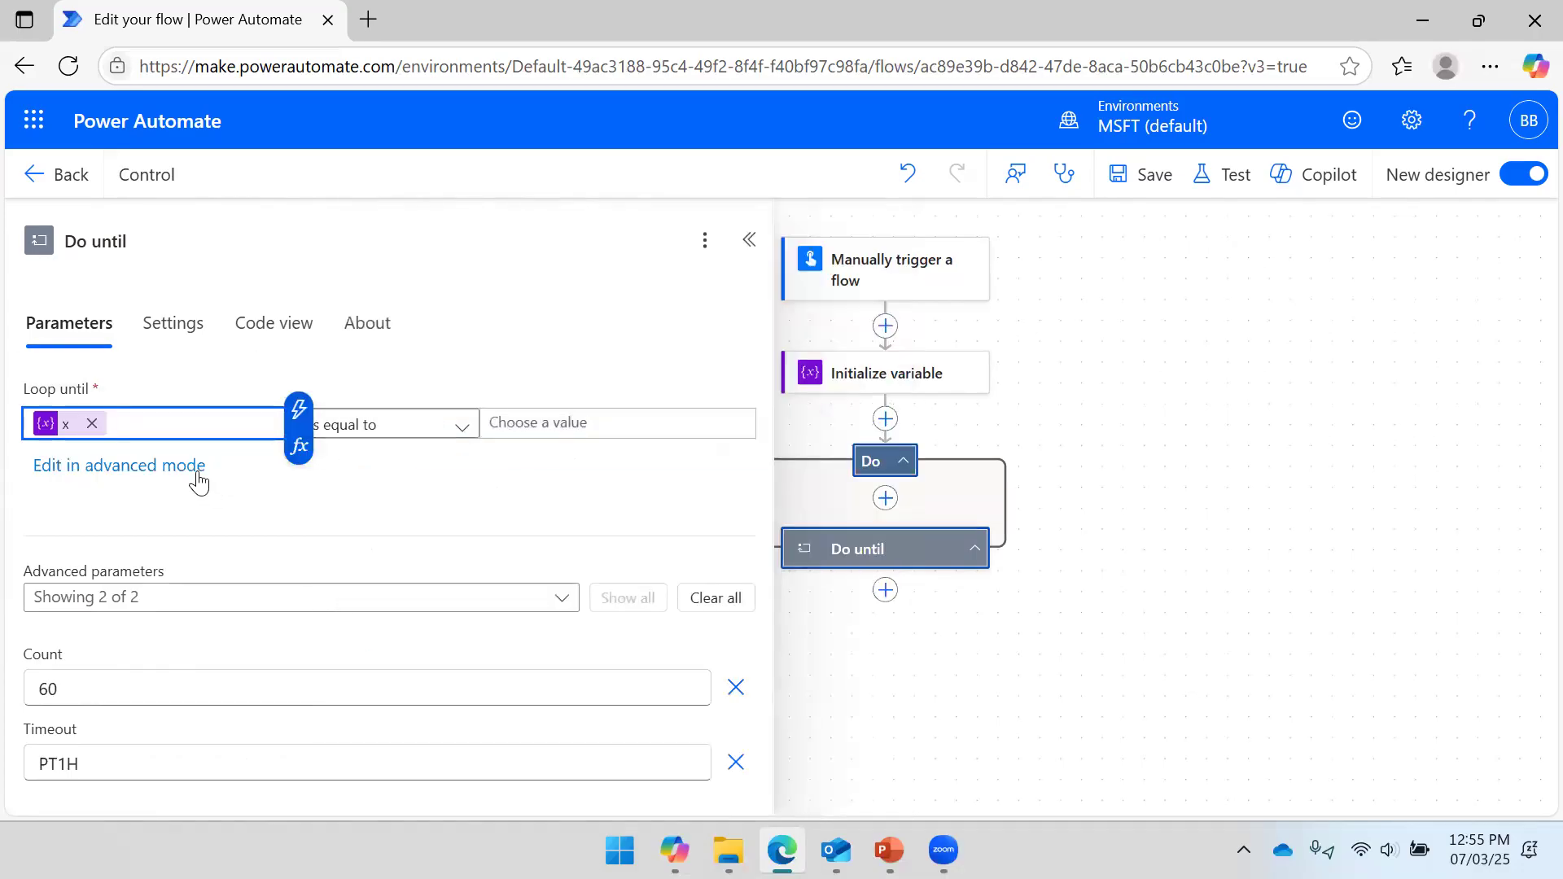
pyautogui.click(573, 424)
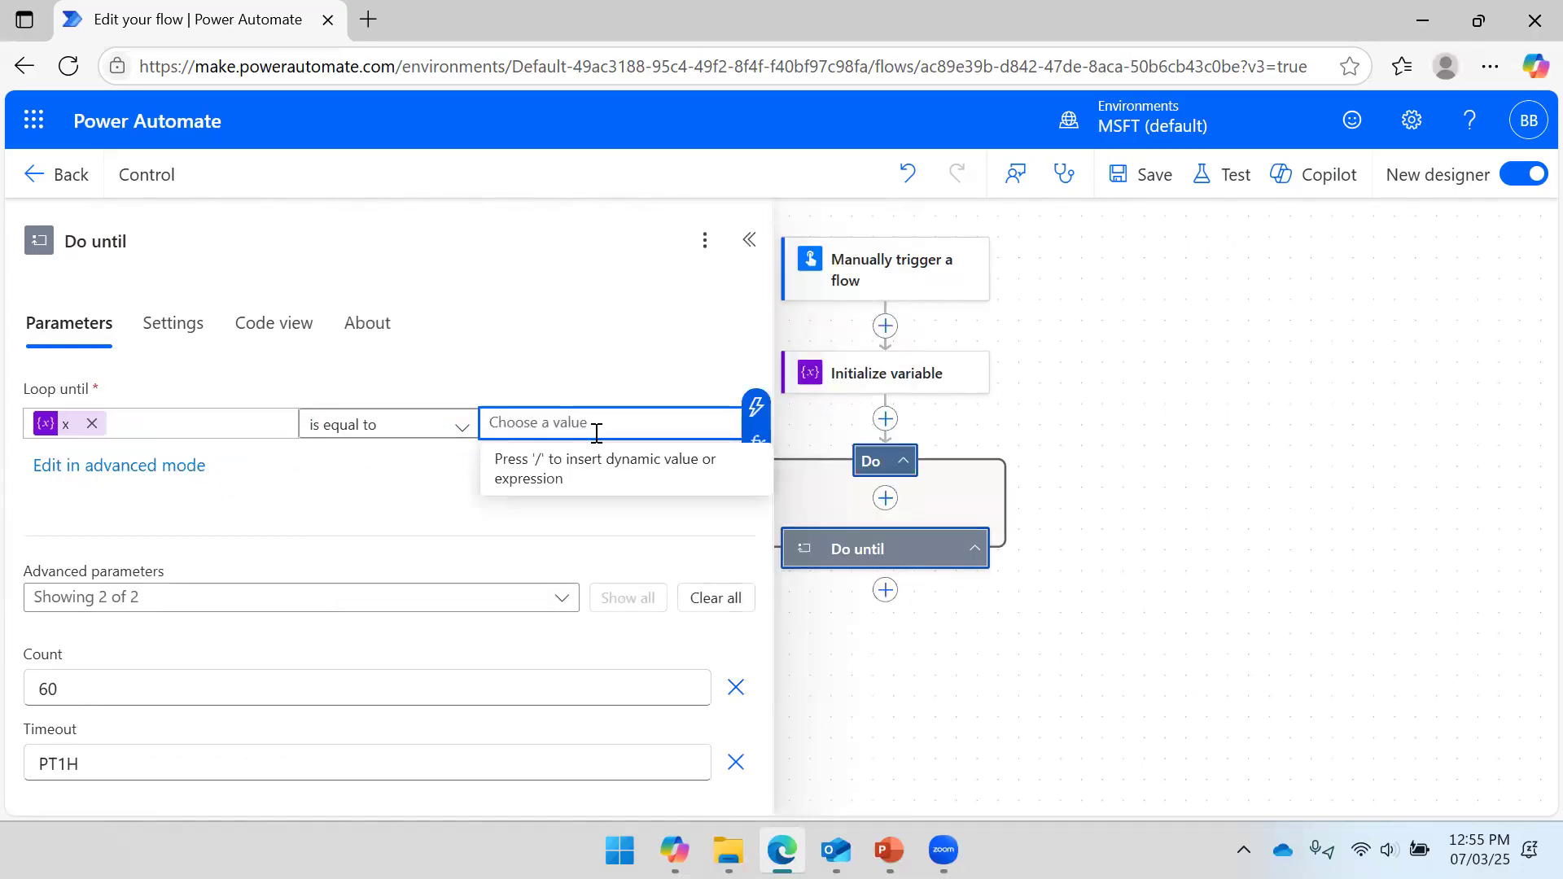
pyautogui.write('5')
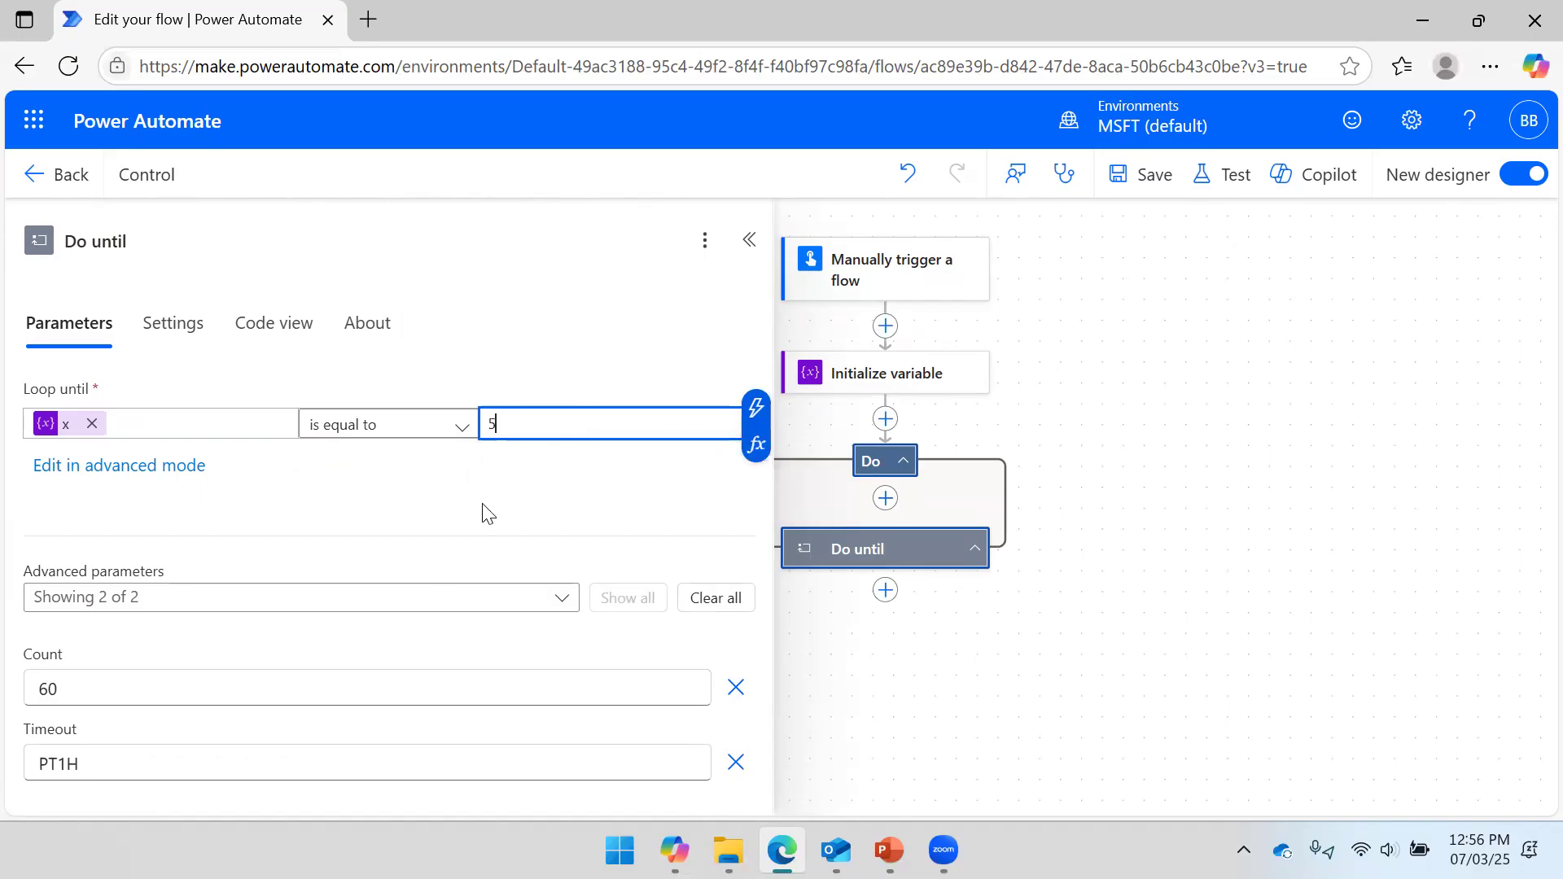
pyautogui.click(1159, 389)
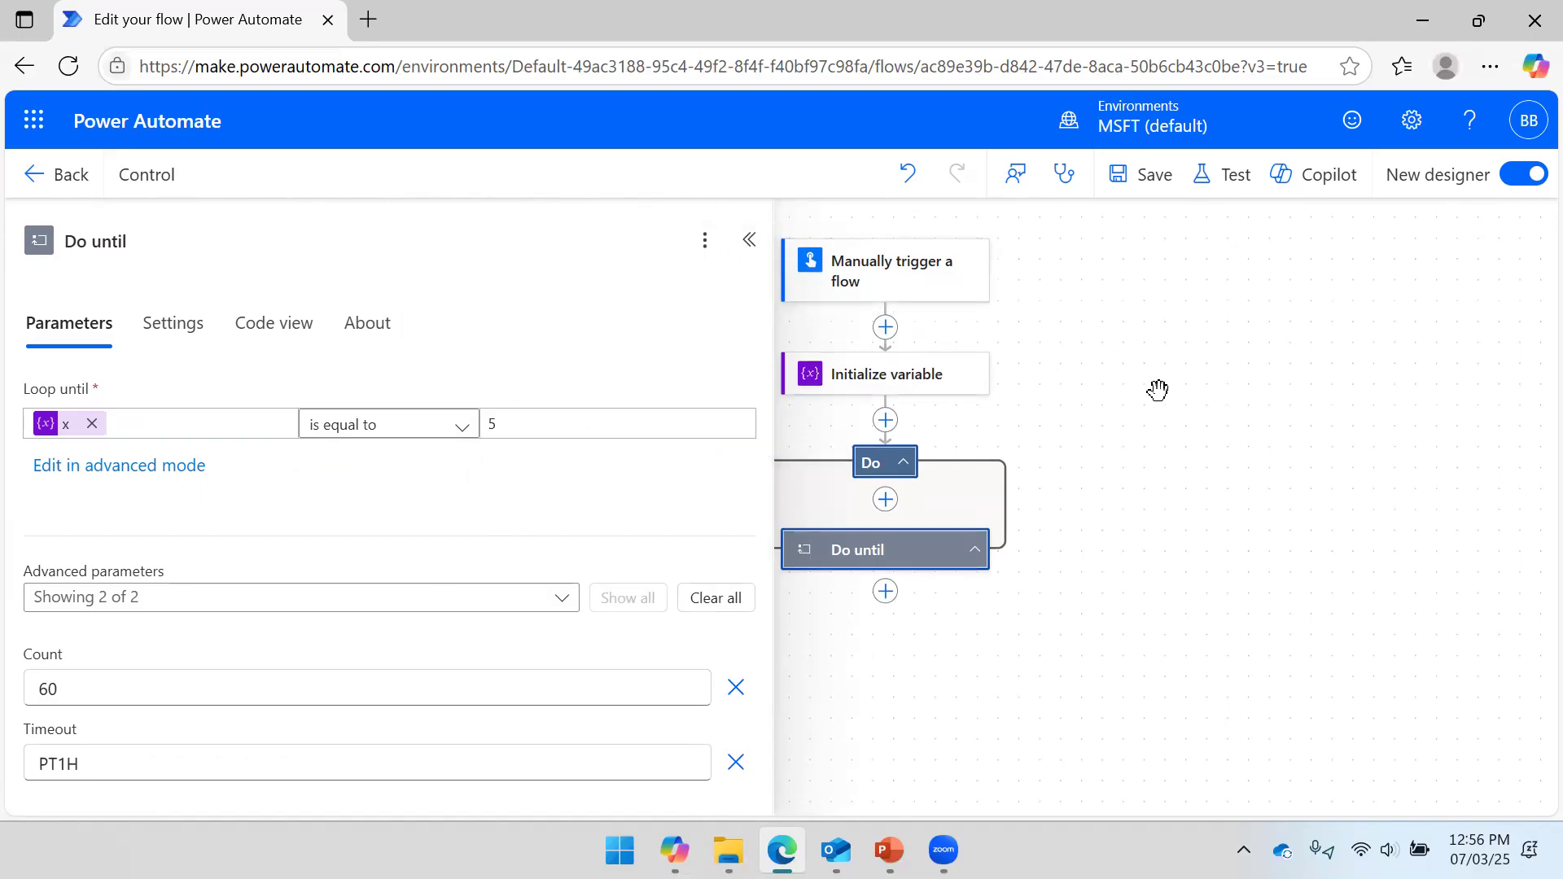
pyautogui.moveTo(1148, 451); pyautogui.dragTo(1296, 351)
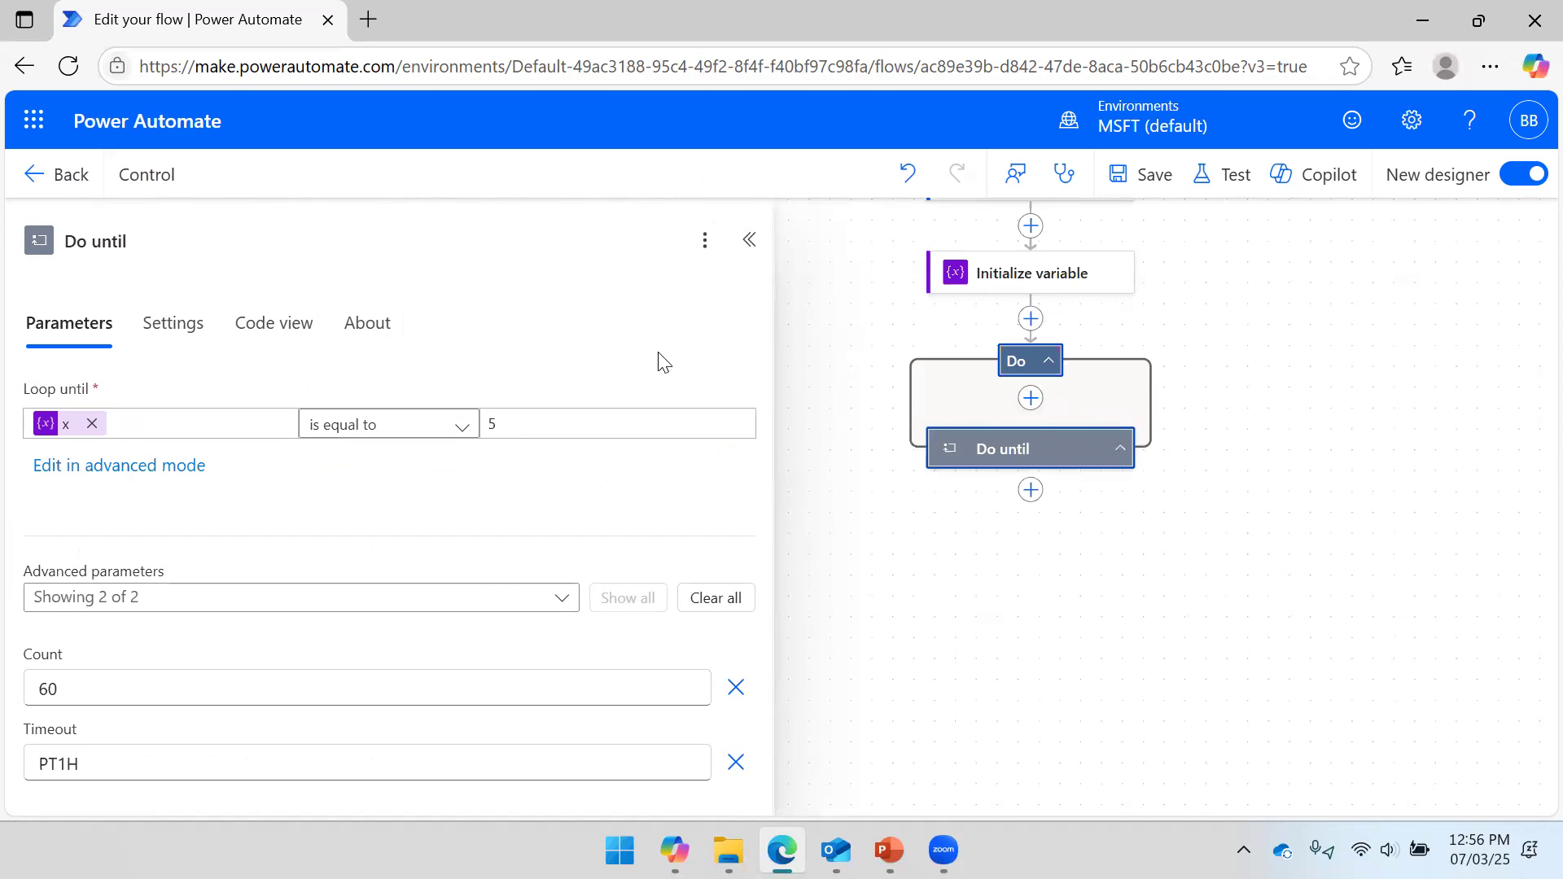
pyautogui.click(749, 240)
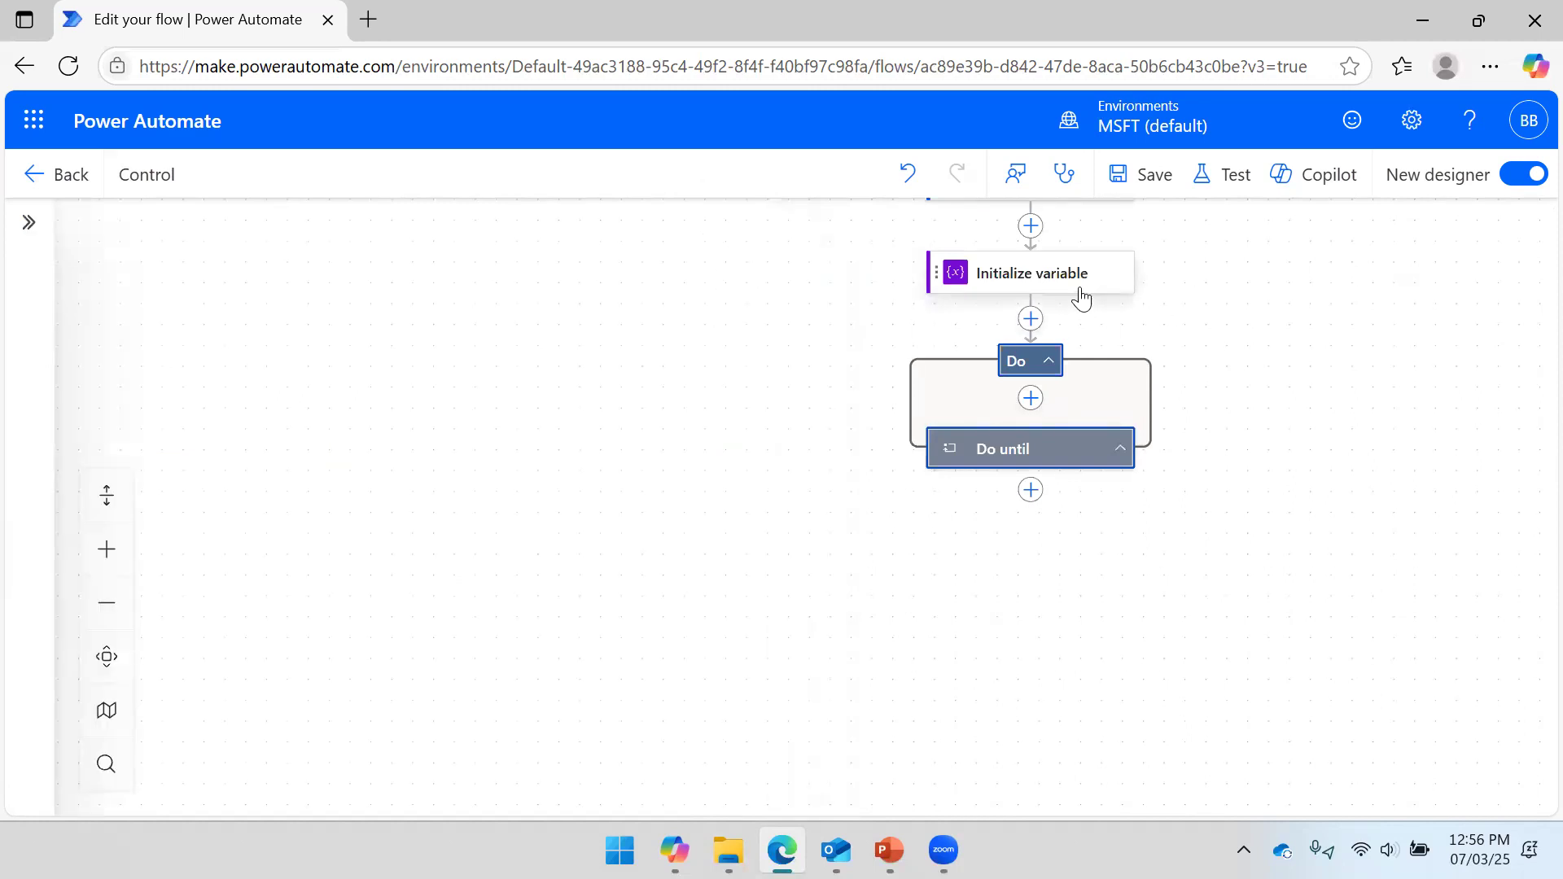
pyautogui.click(1030, 400)
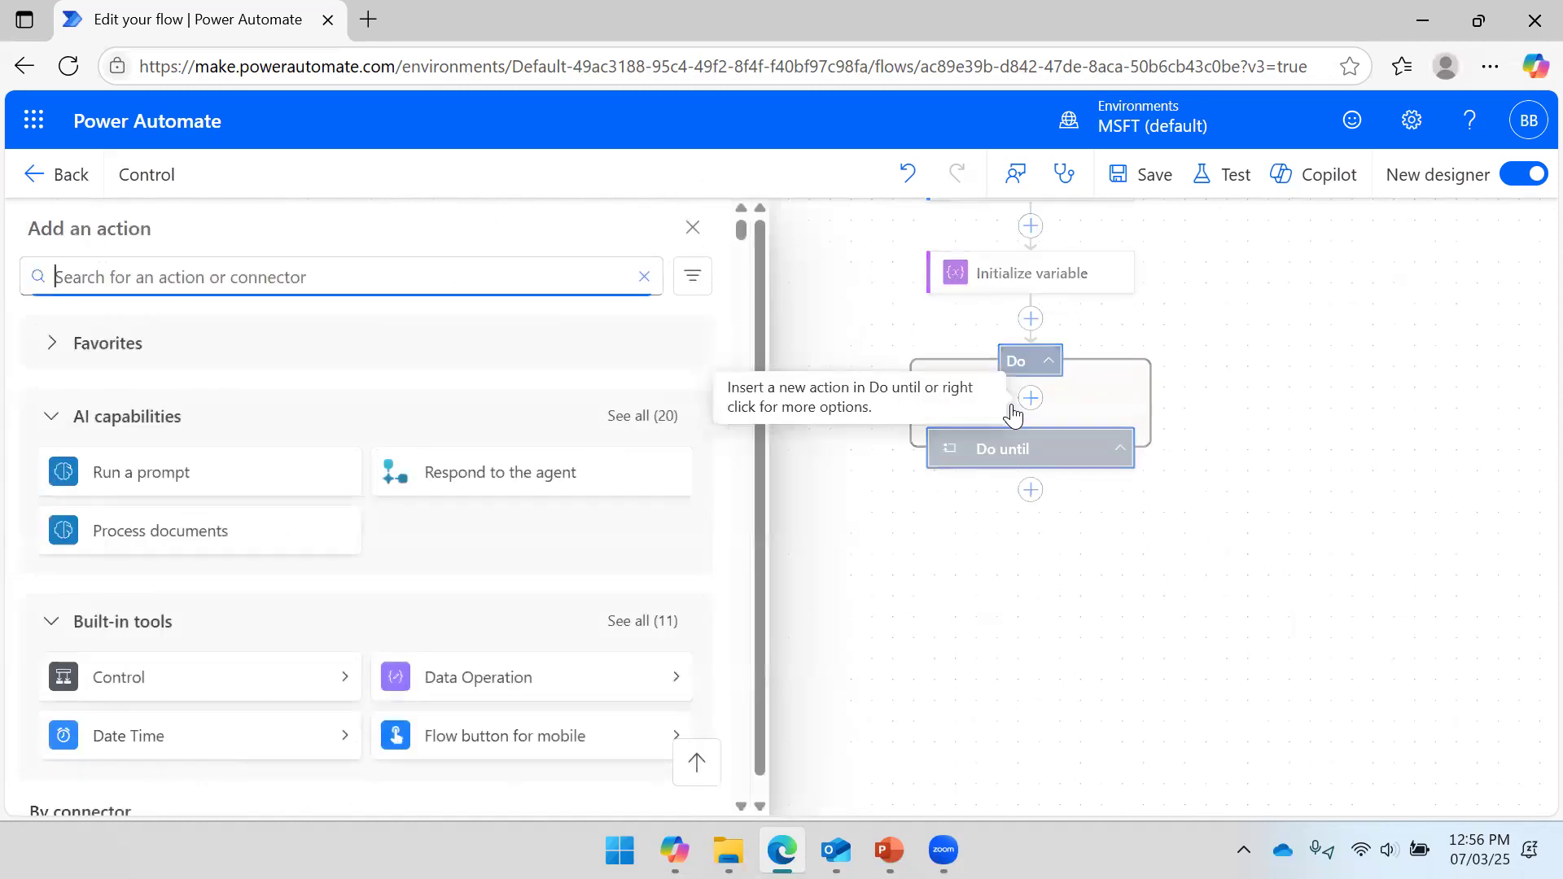
pyautogui.click(353, 689)
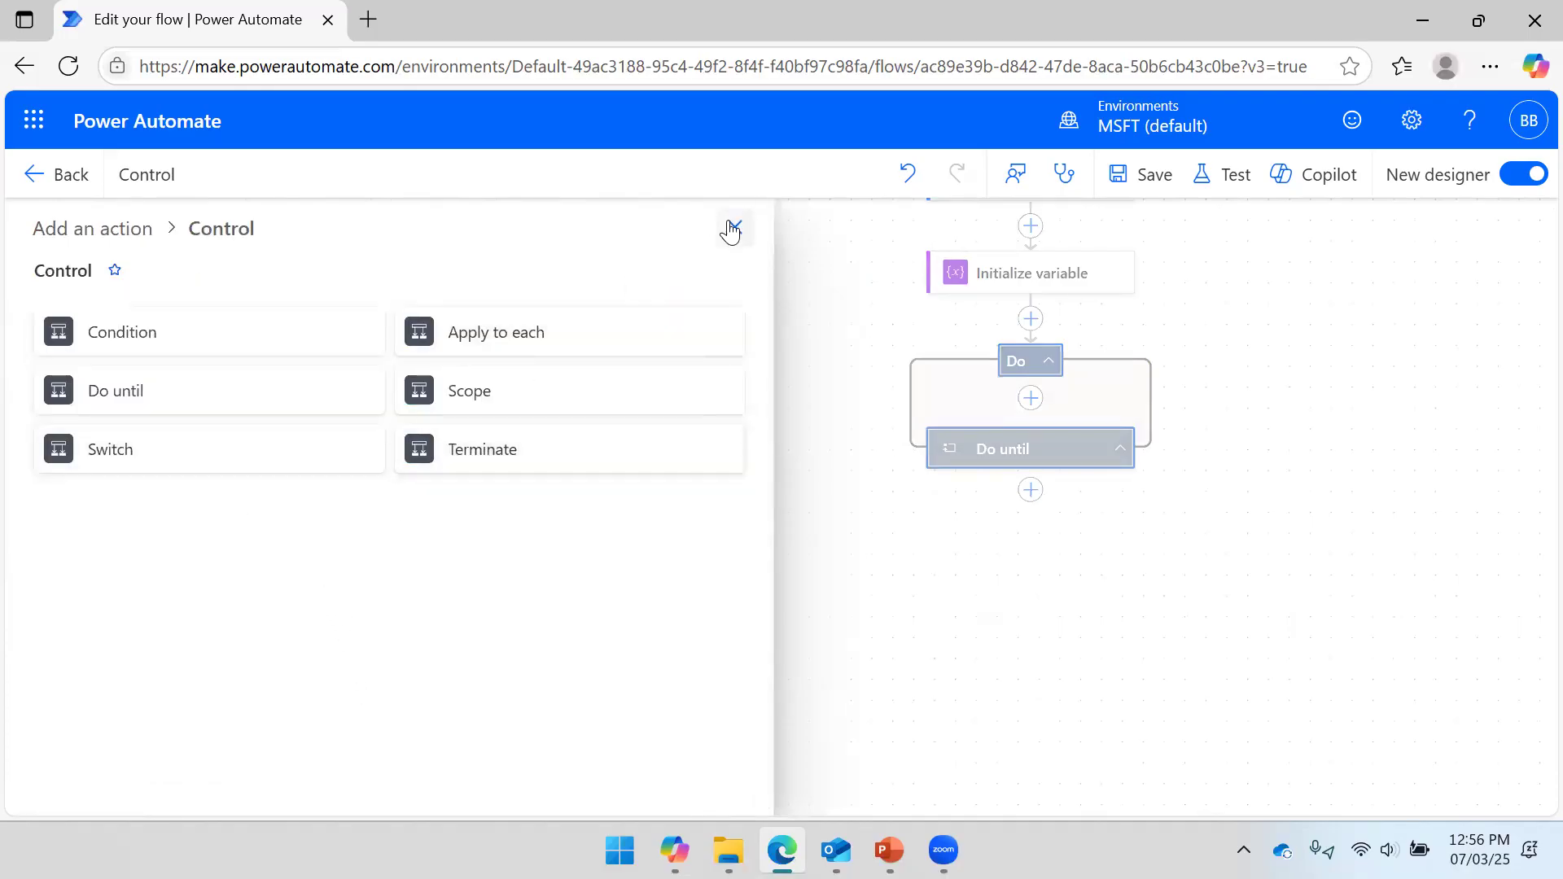
pyautogui.click(70, 177)
pyautogui.click(994, 267)
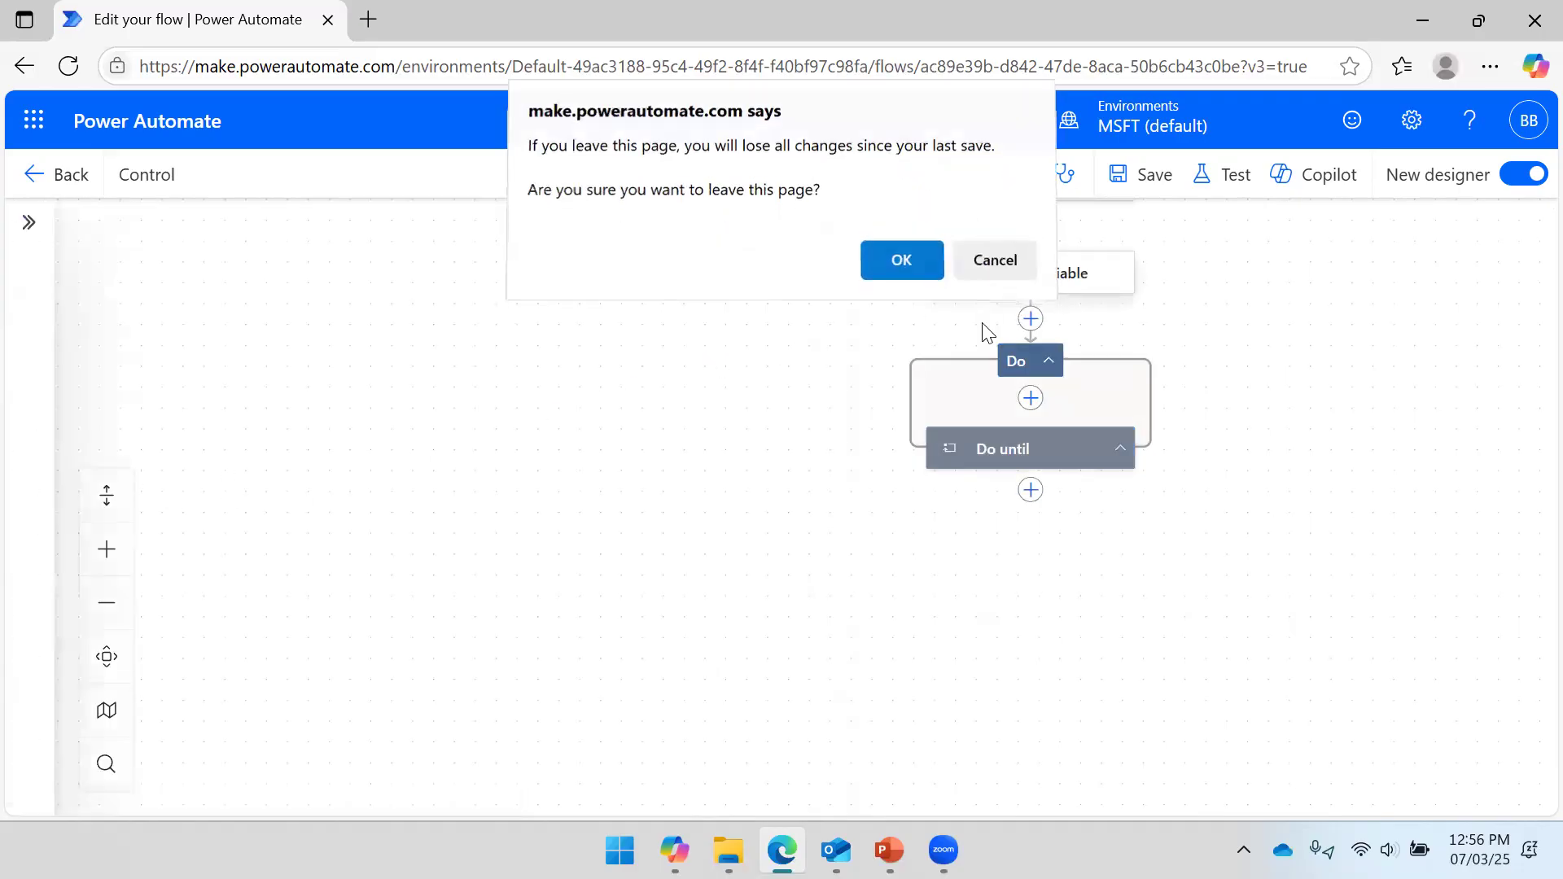
# Add an Increment variable action inside the Do until loop.
pyautogui.click(1031, 396)
pyautogui.scroll(-5, 333, 553)
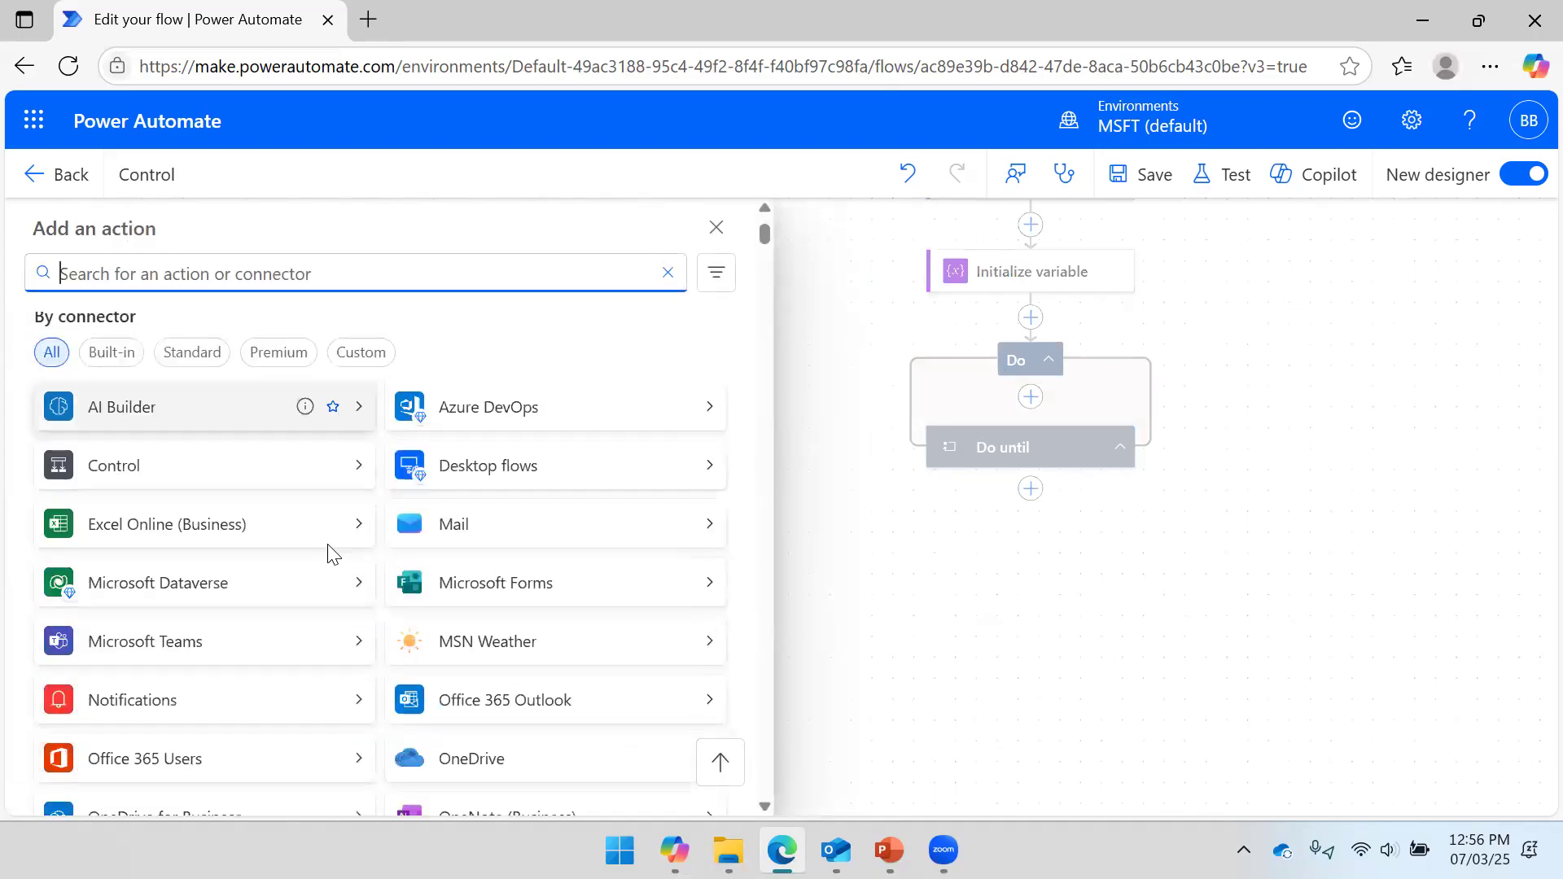
pyautogui.scroll(5, 410, 468)
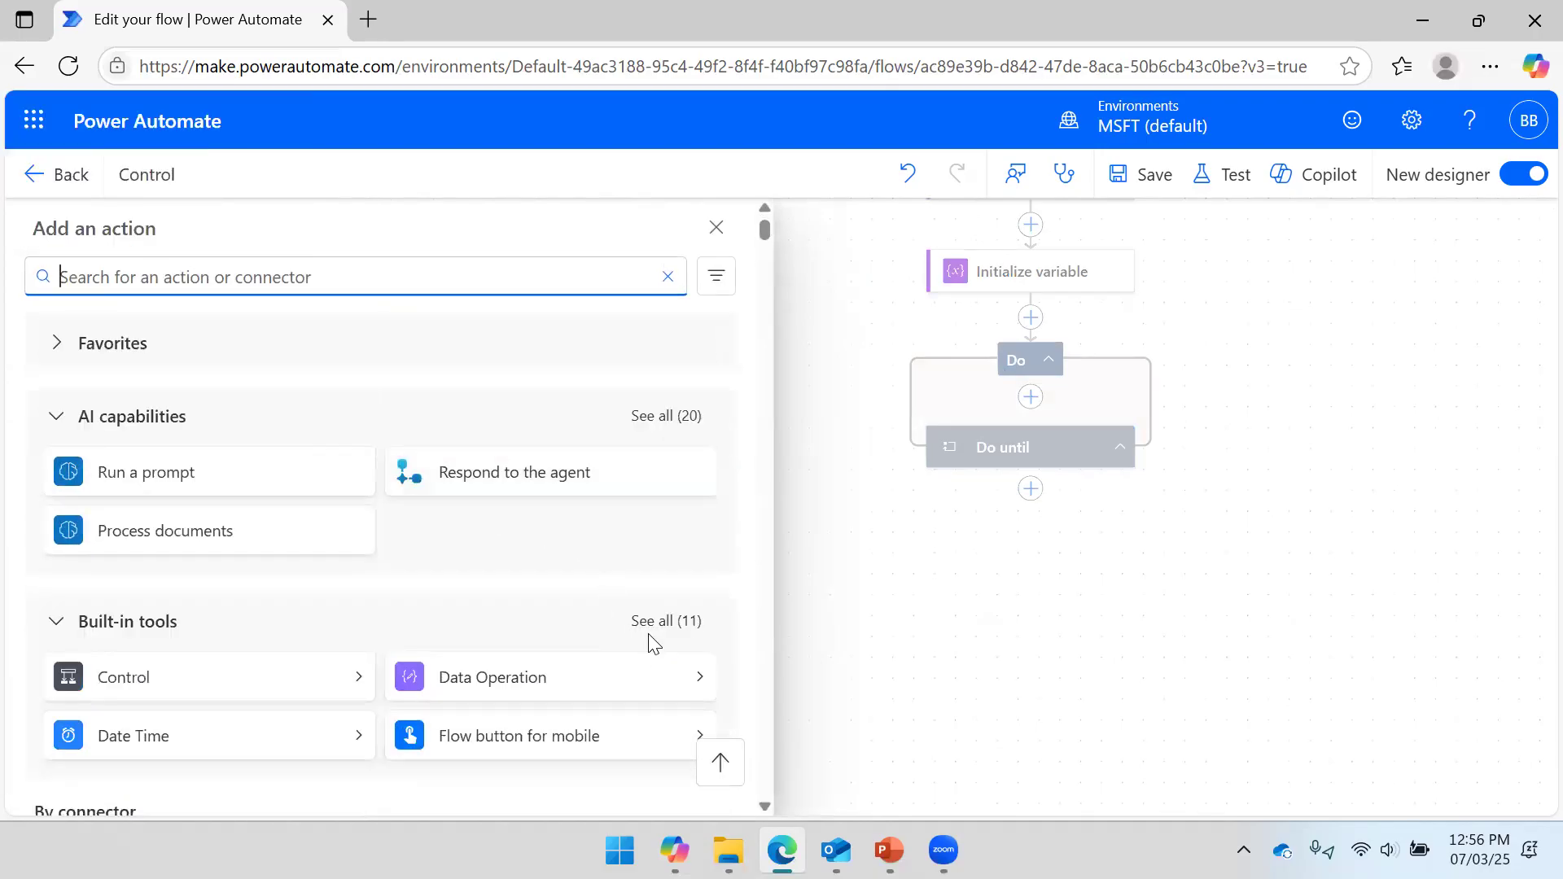
pyautogui.click(660, 623)
pyautogui.scroll(-5, 163, 586)
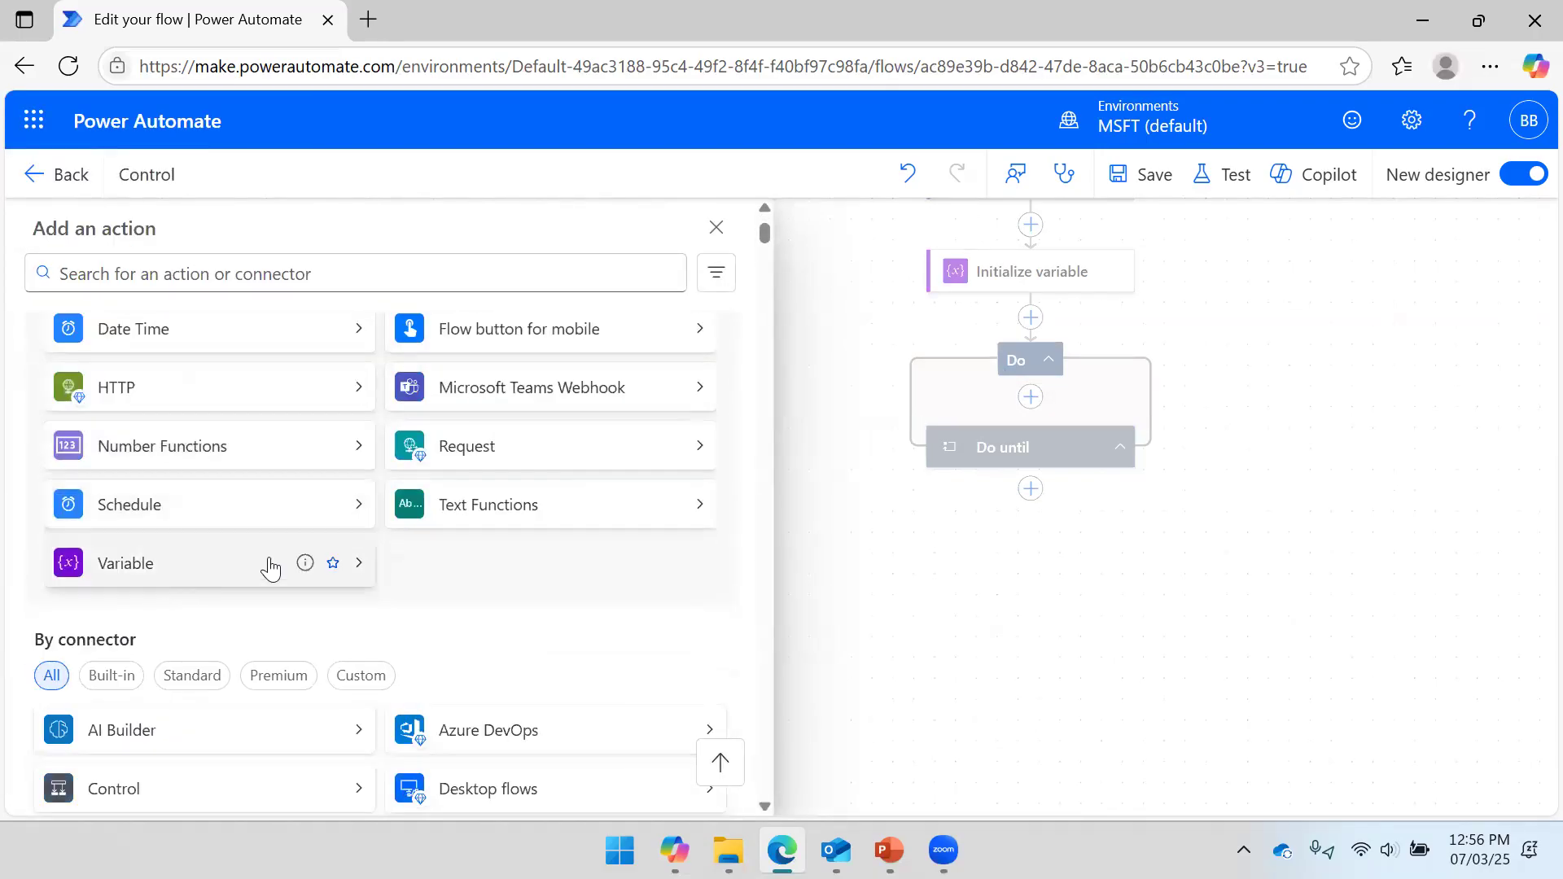
pyautogui.click(356, 570)
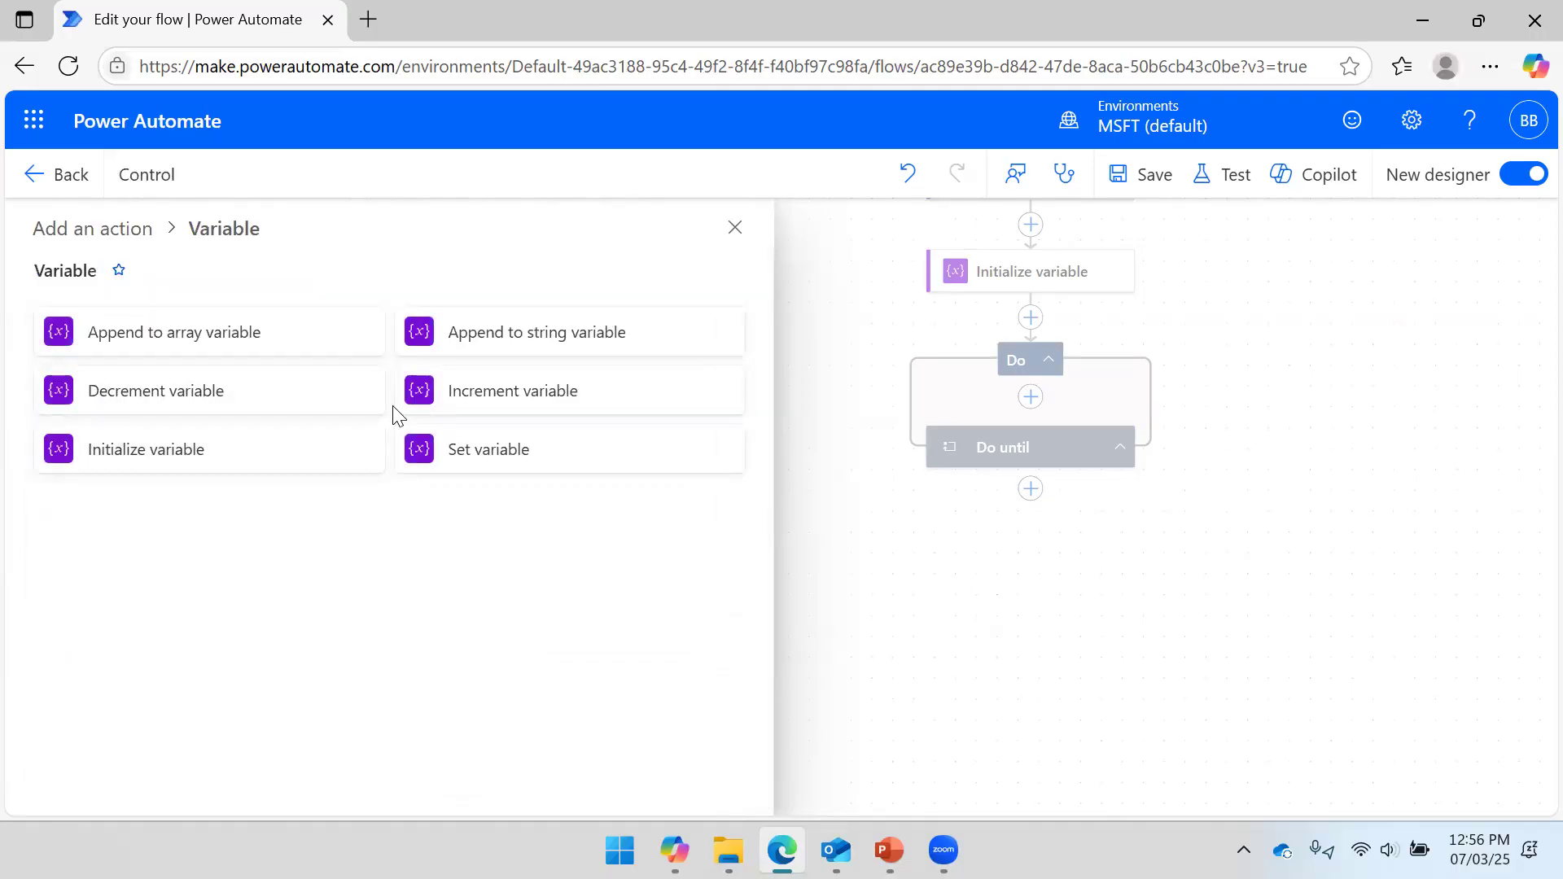
pyautogui.click(542, 389)
# Configure the Increment variable action to increase x by 1 and save the flow.
pyautogui.click(196, 429)
pyautogui.click(122, 478)
pyautogui.click(121, 486)
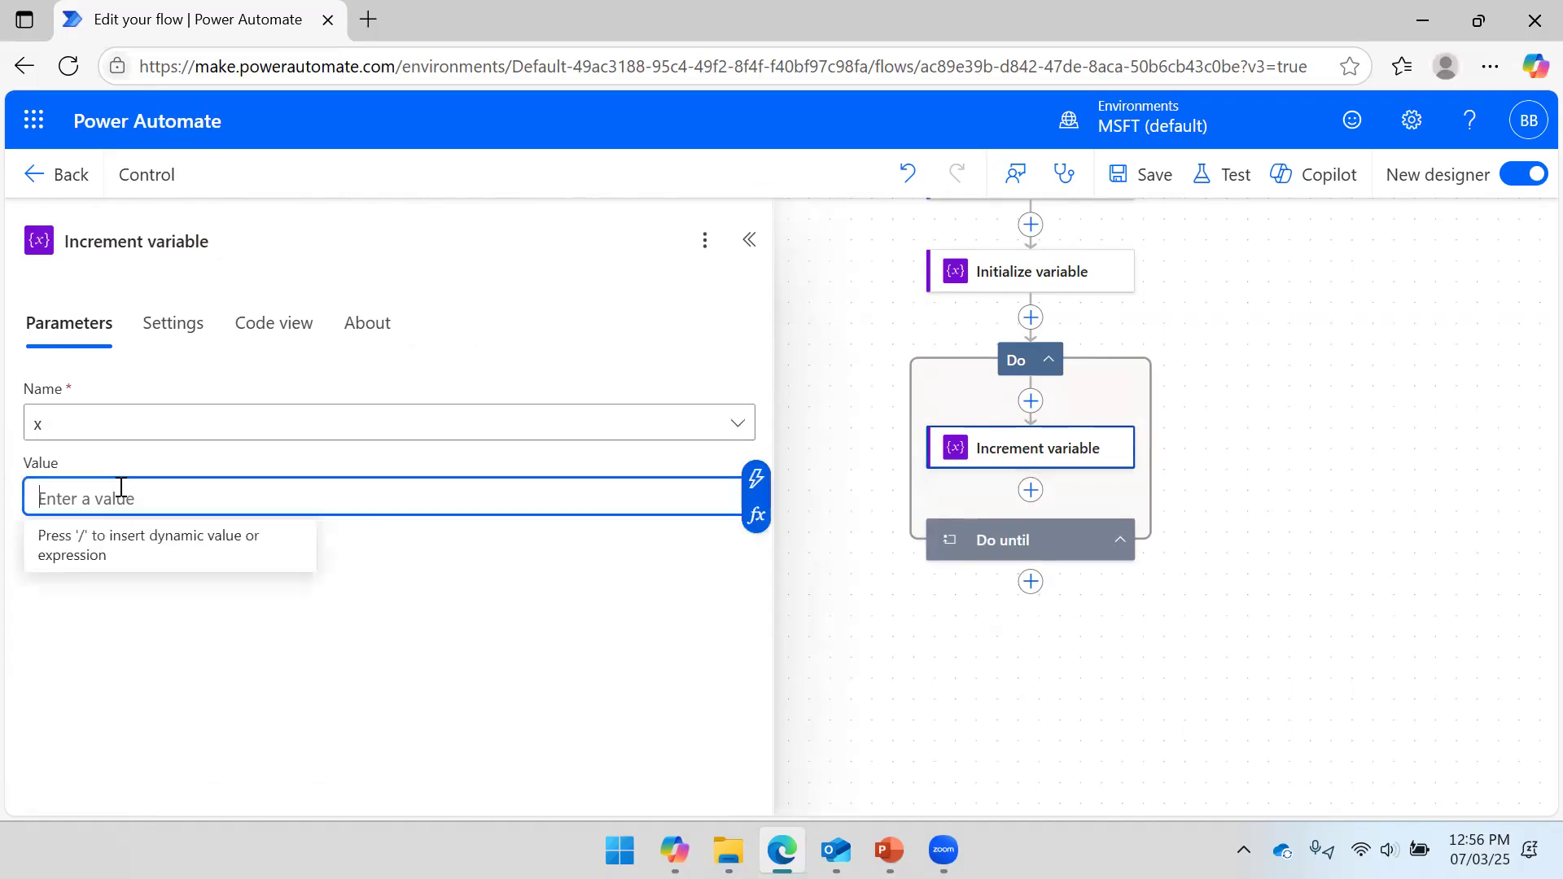
pyautogui.write('1')
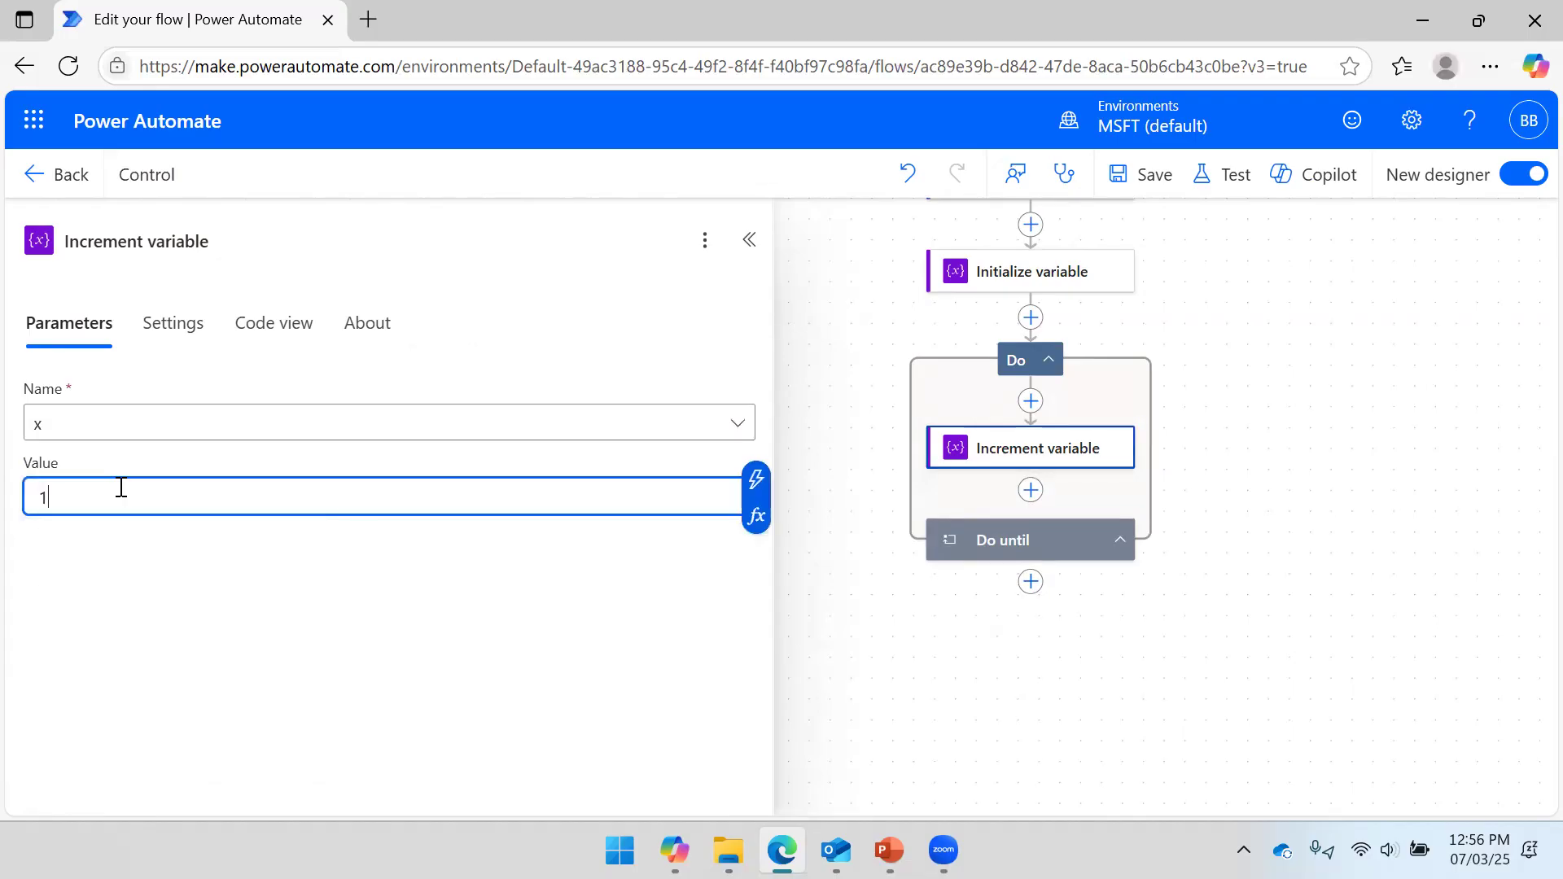
pyautogui.click(750, 243)
pyautogui.click(1133, 193)
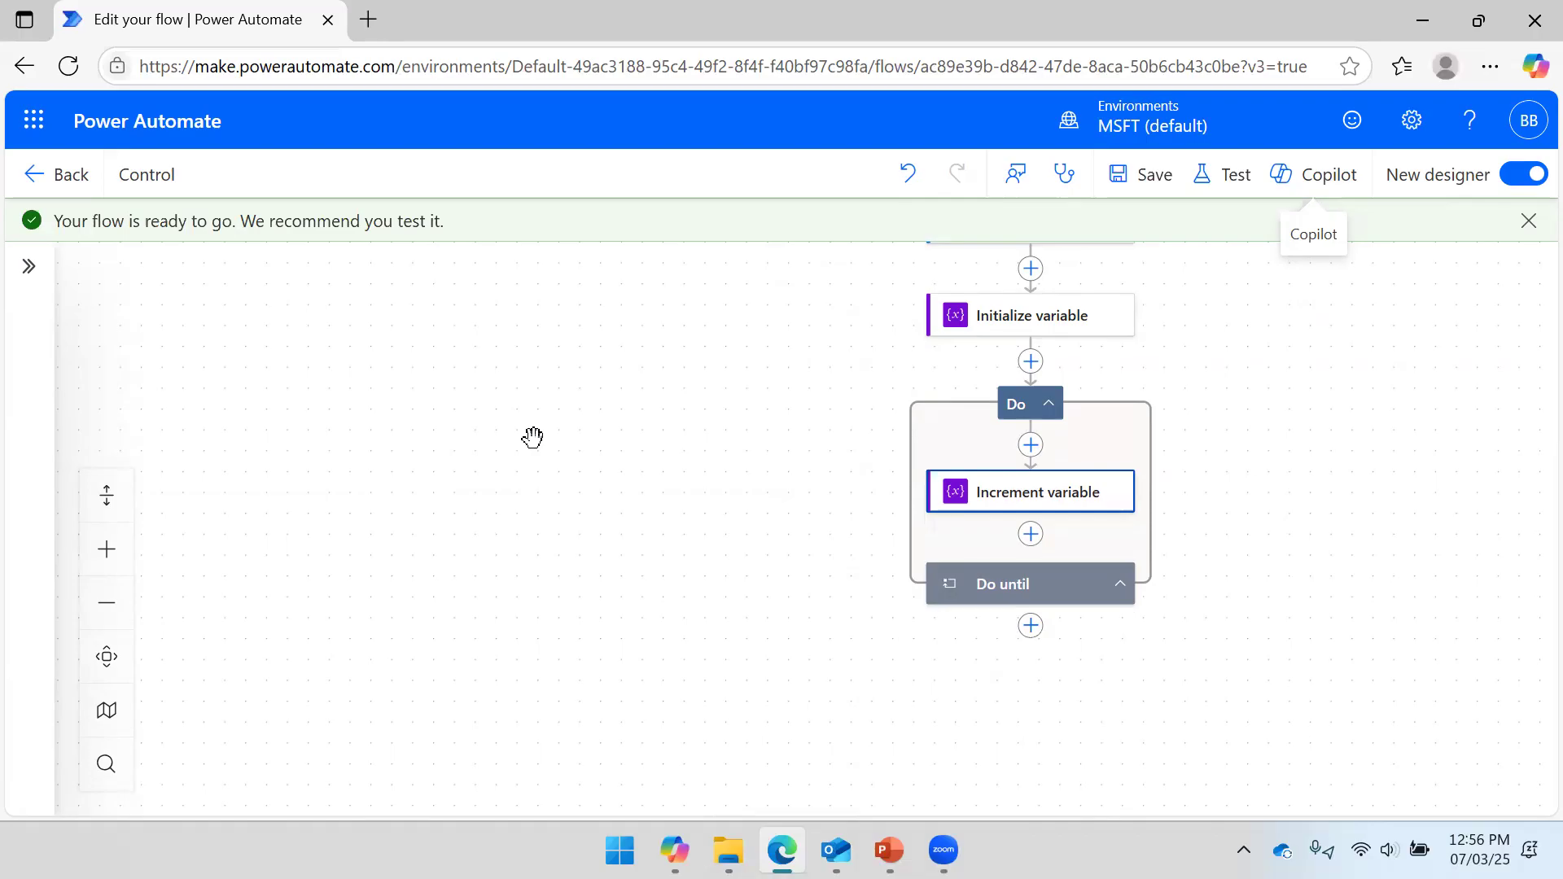
# Search for "send an email" and insert the Office 365 Outlook Send an email (V2) action before Increment variable in the loop.
pyautogui.click(1186, 414)
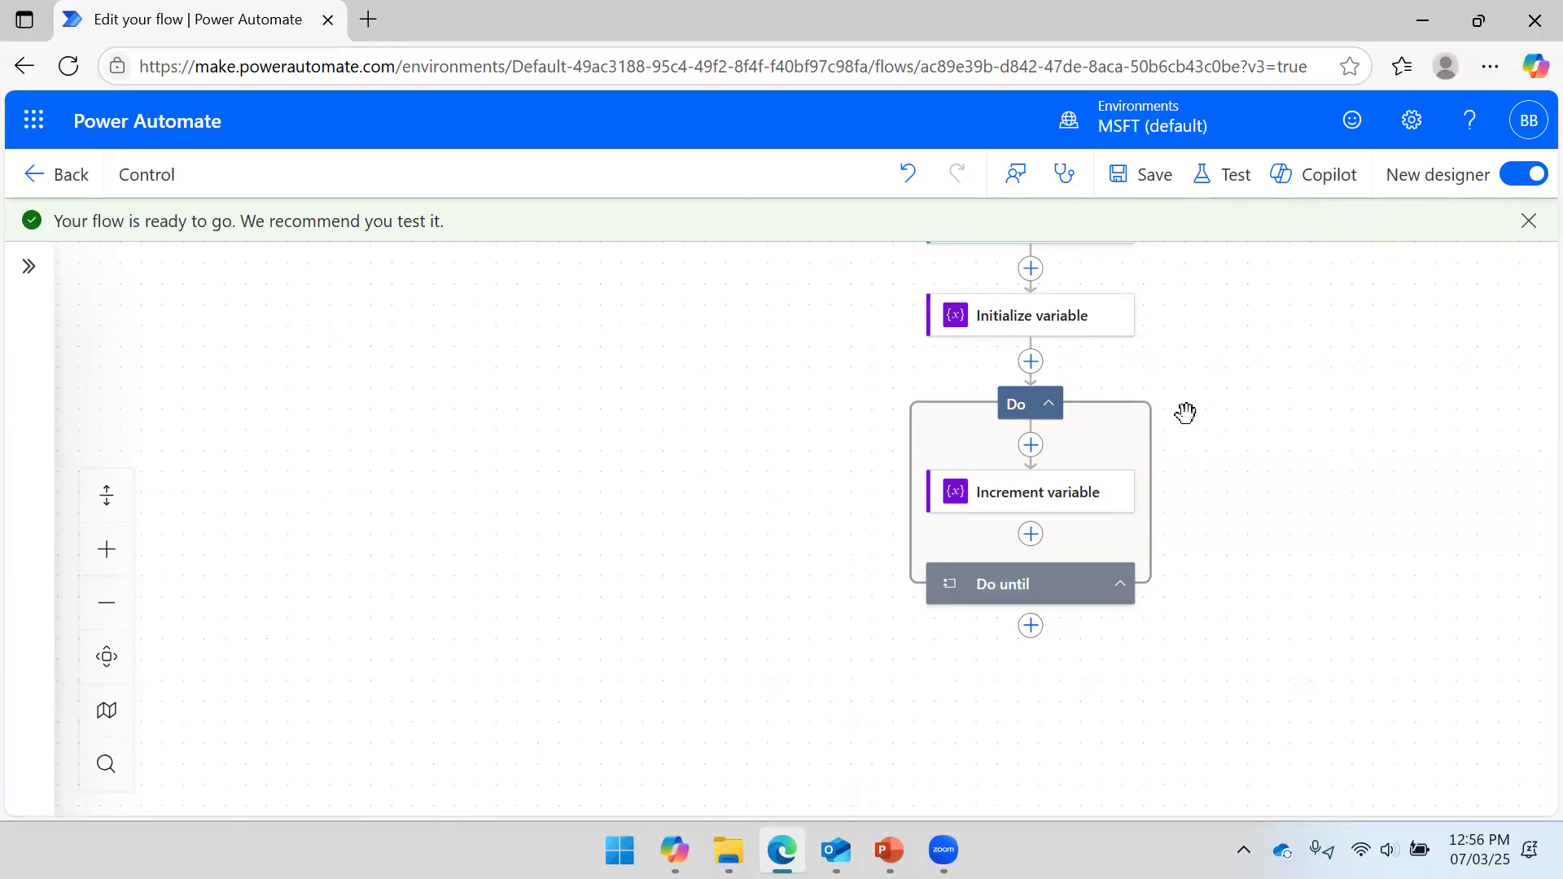
pyautogui.click(1031, 445)
pyautogui.scroll(-2, 154, 480)
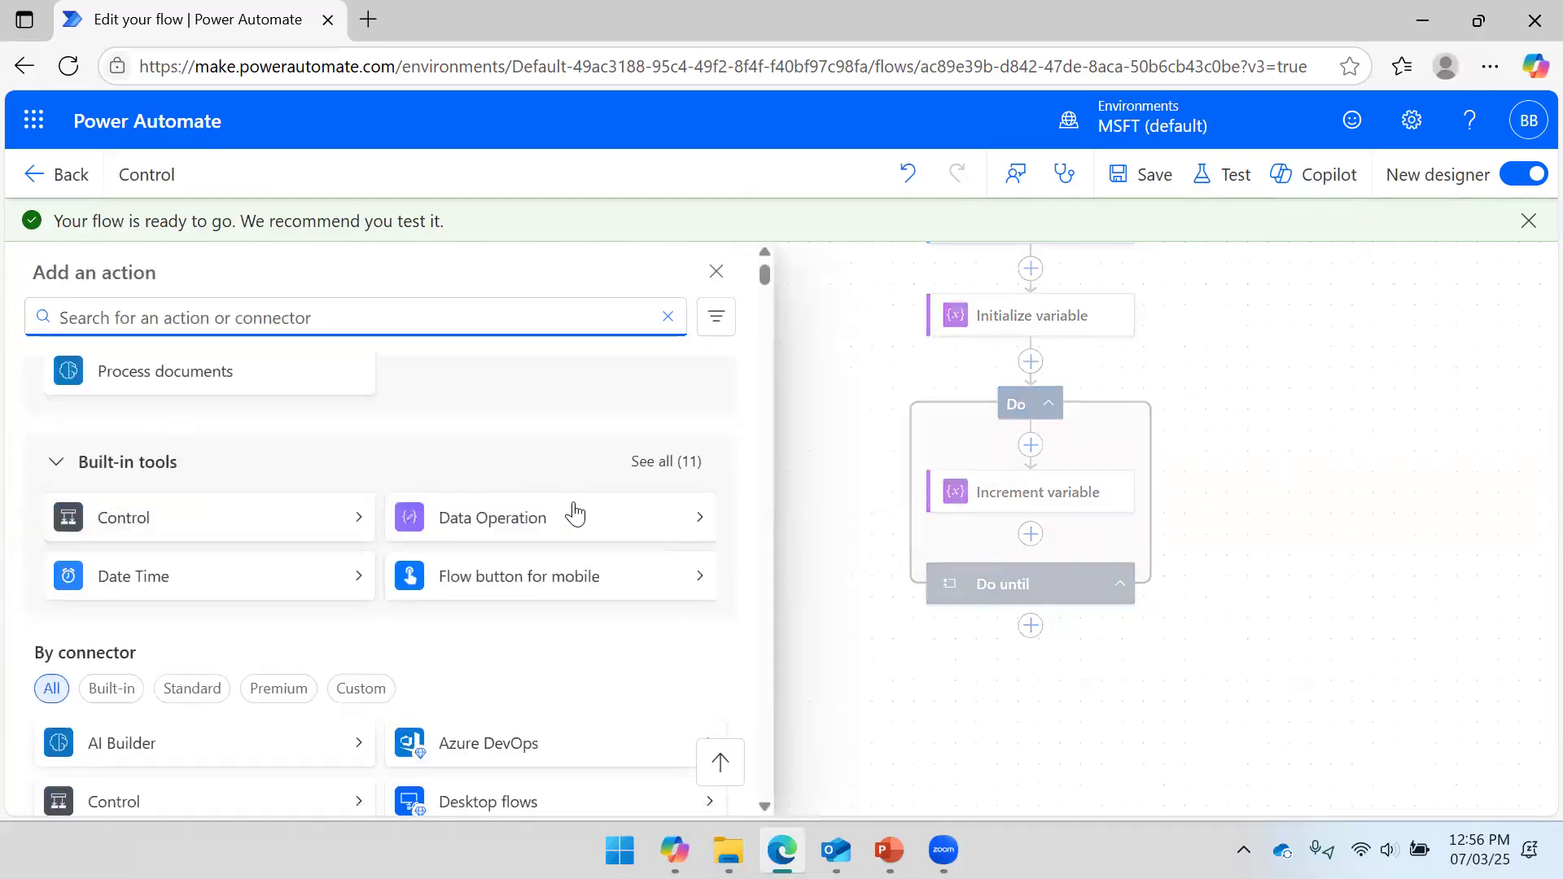
pyautogui.scroll(-5, 412, 429)
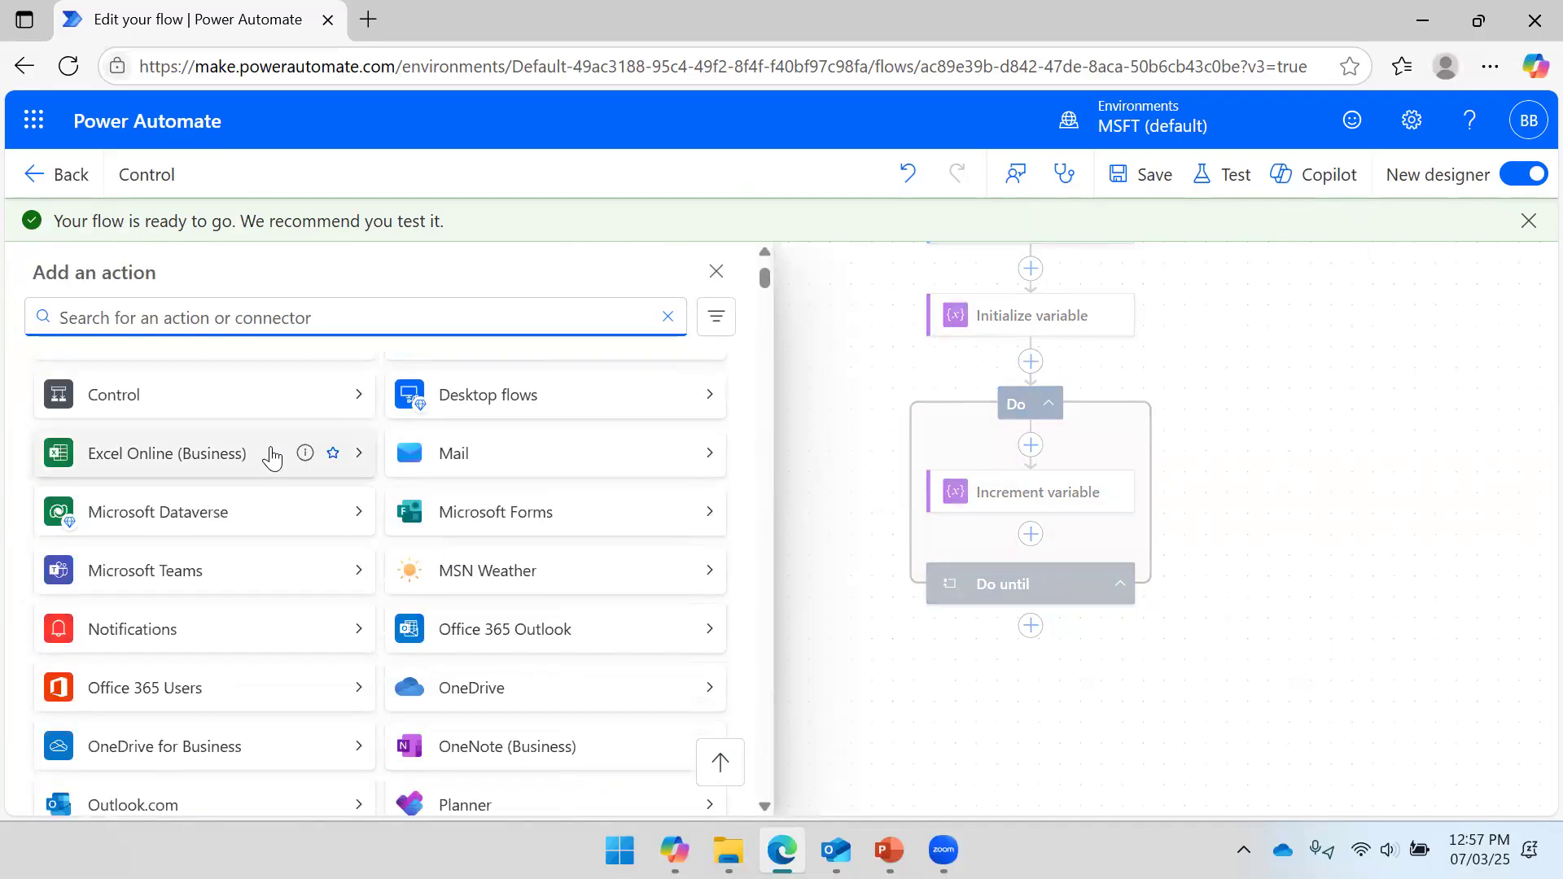
pyautogui.scroll(-3, 168, 500)
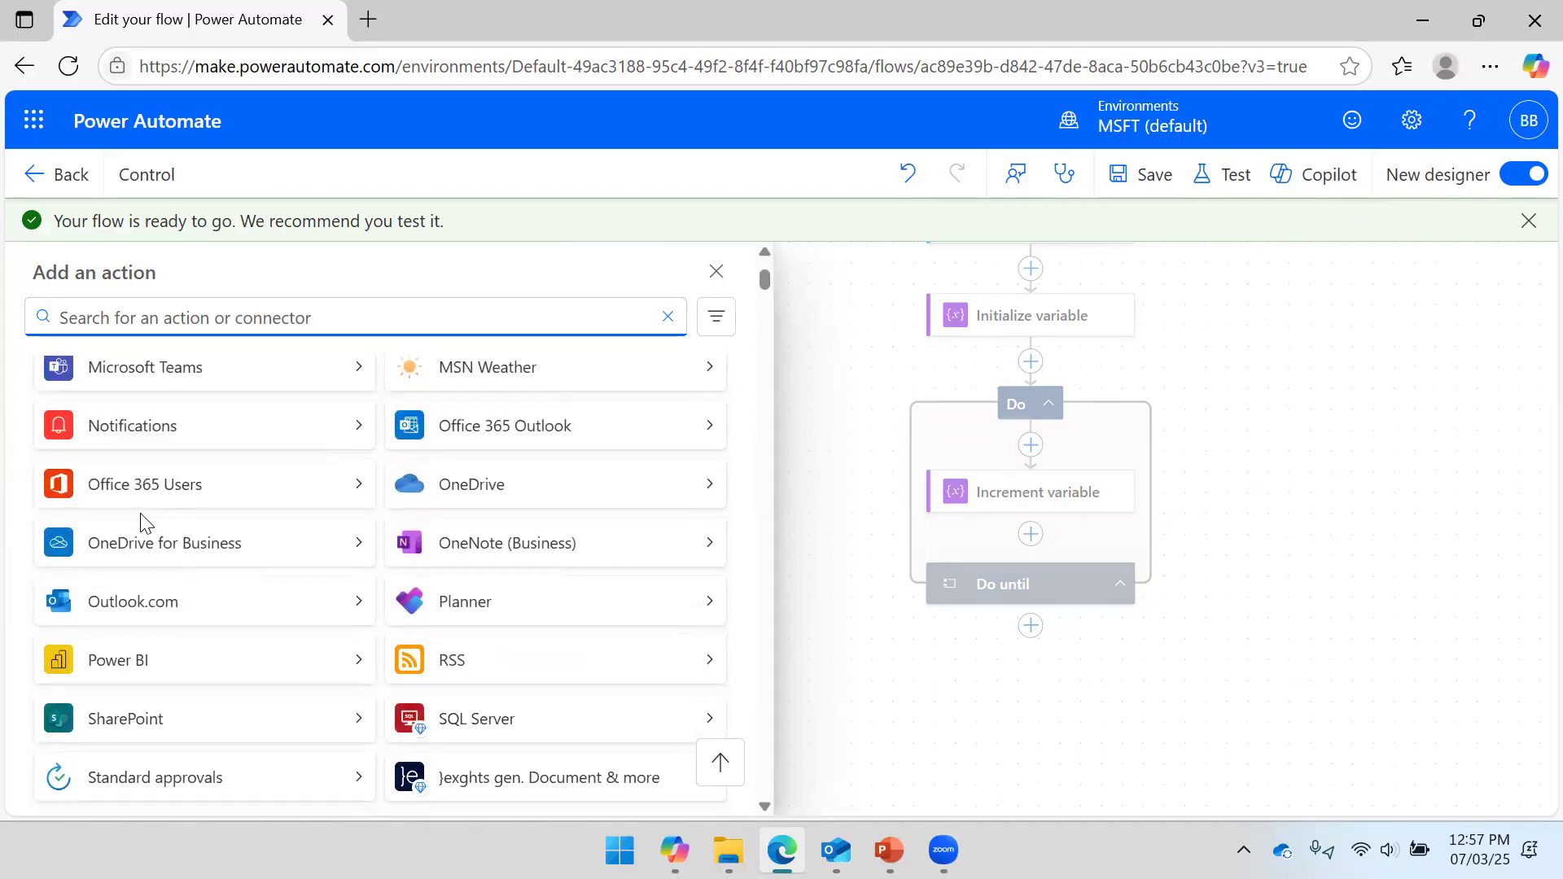
pyautogui.scroll(10, 570, 490)
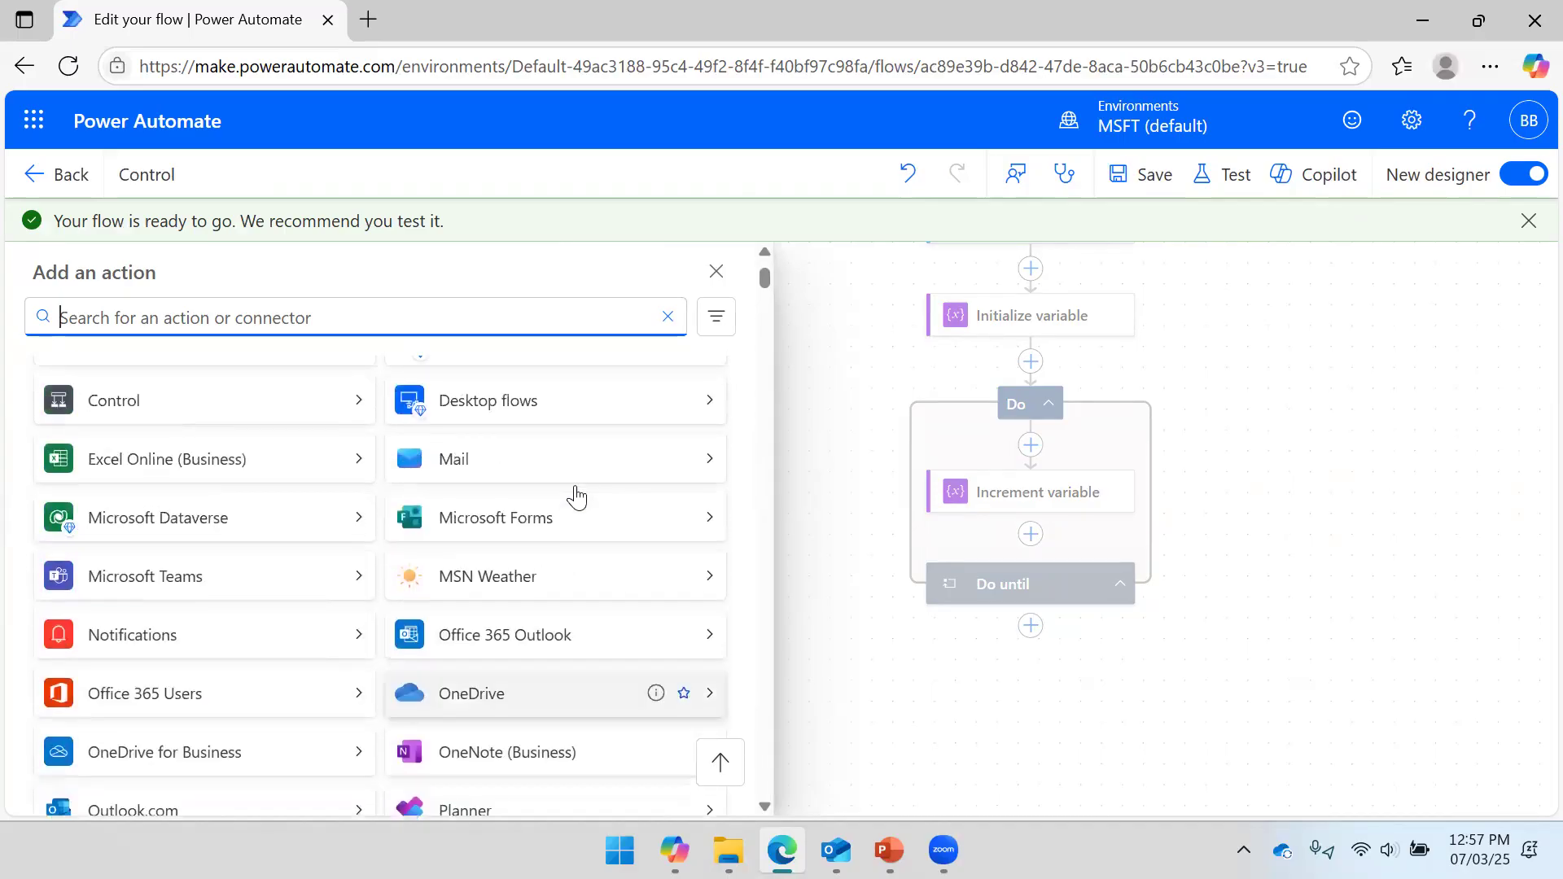
pyautogui.scroll(-3, 569, 513)
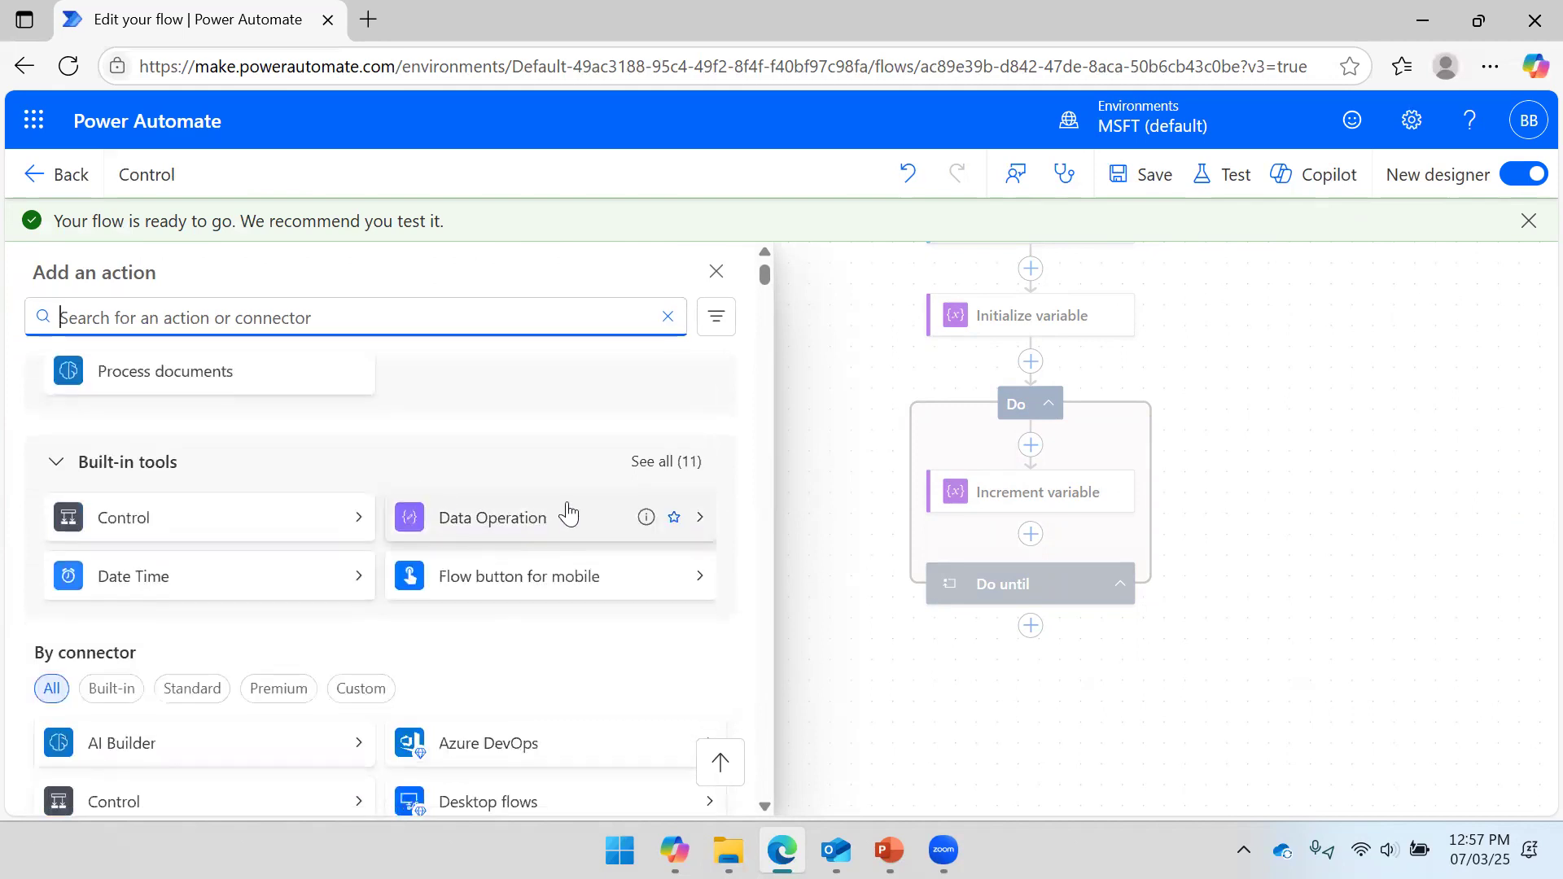
pyautogui.scroll(-5, 489, 513)
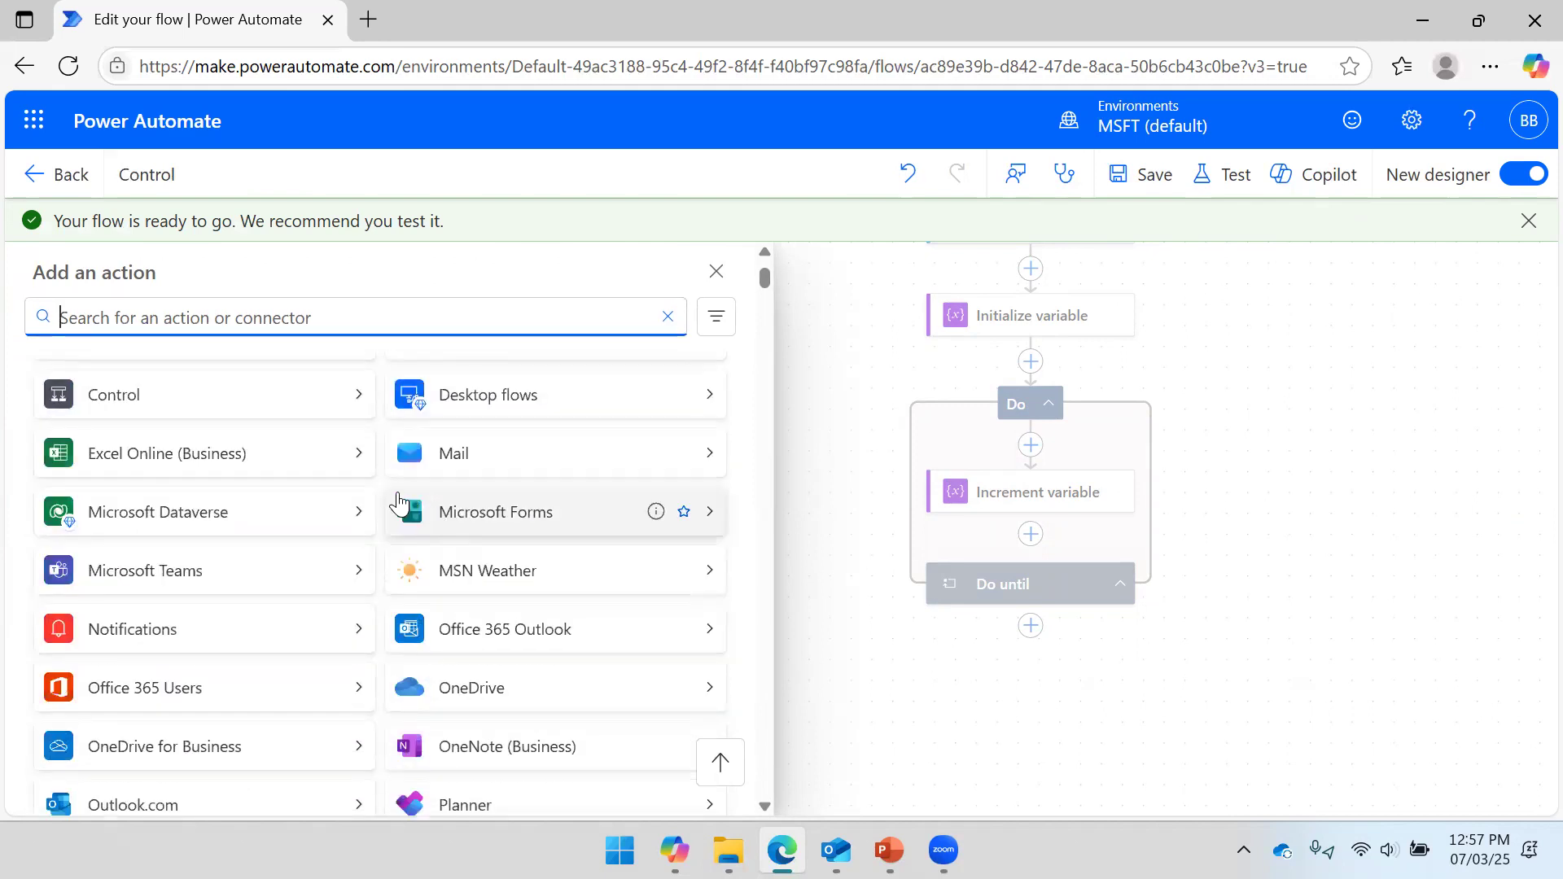
pyautogui.scroll(5, 340, 441)
pyautogui.write('send ')
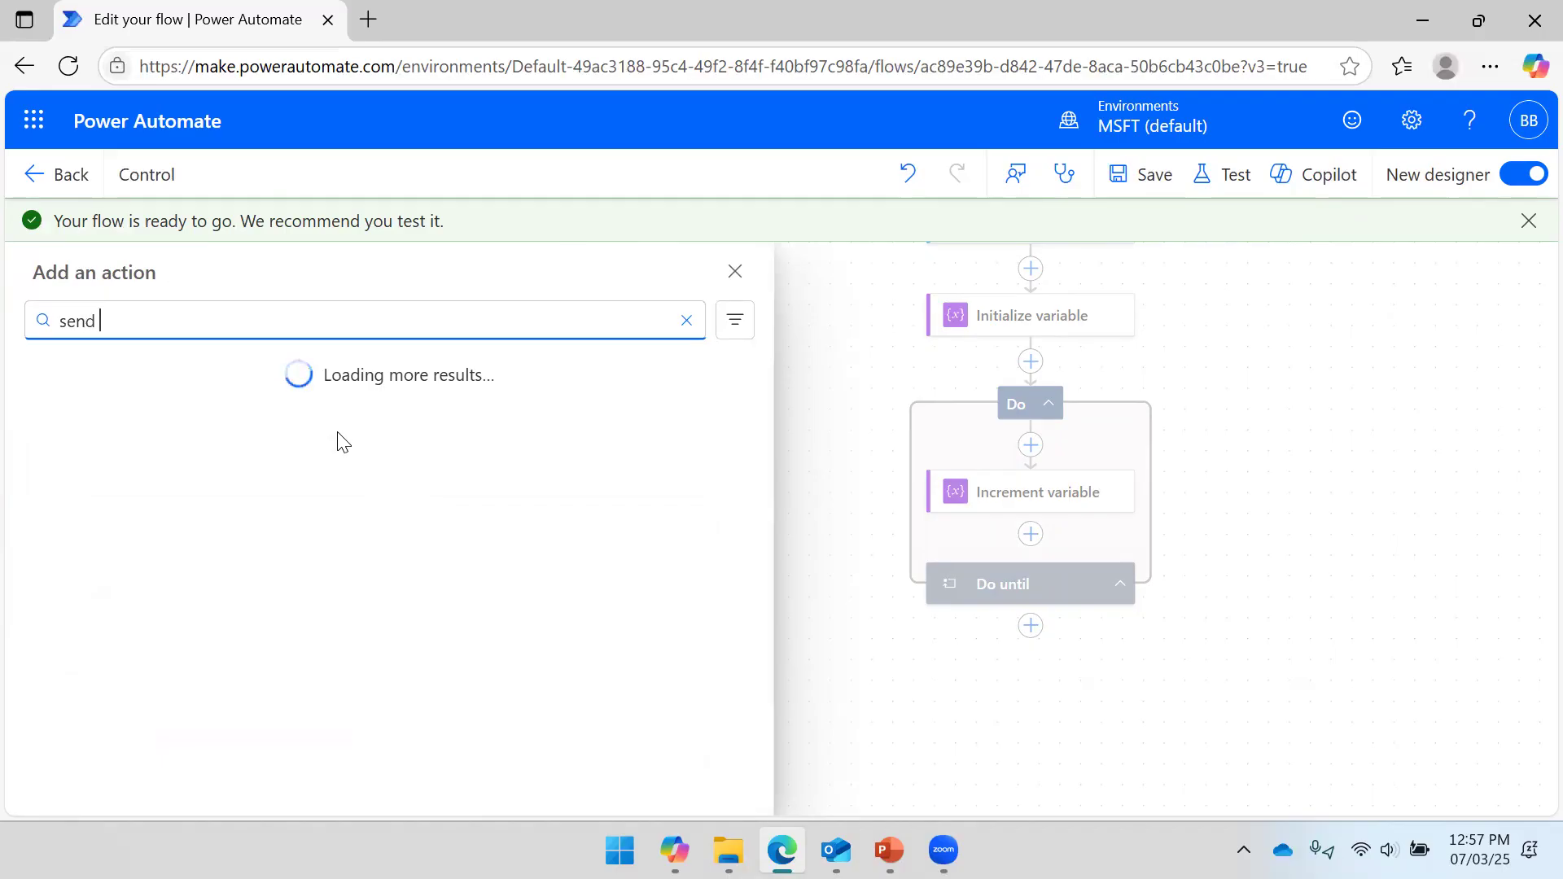
pyautogui.write('an email')
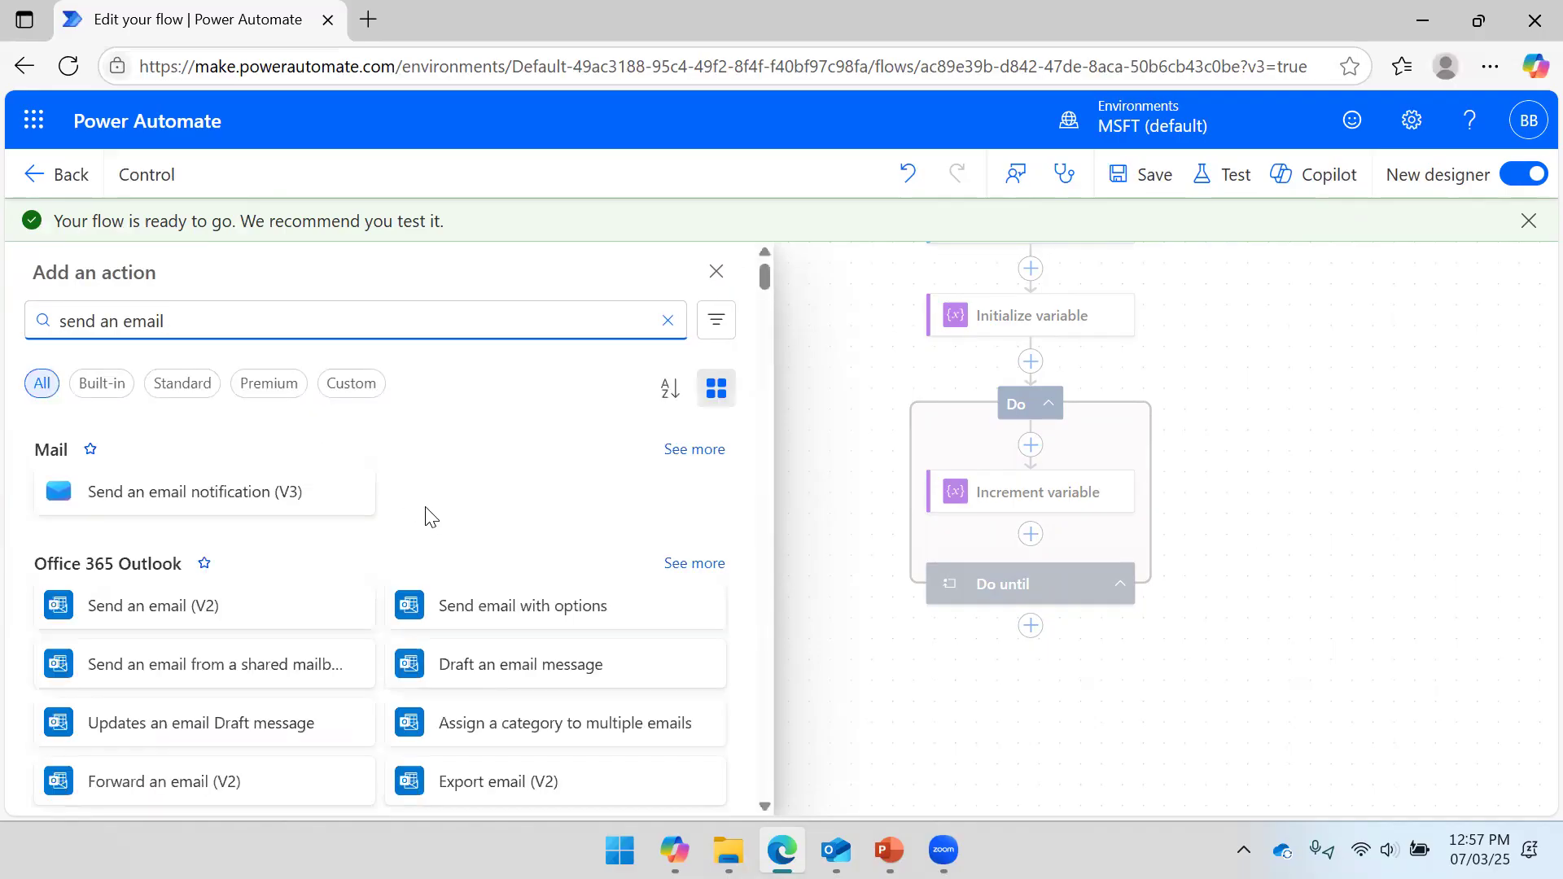
pyautogui.click(185, 606)
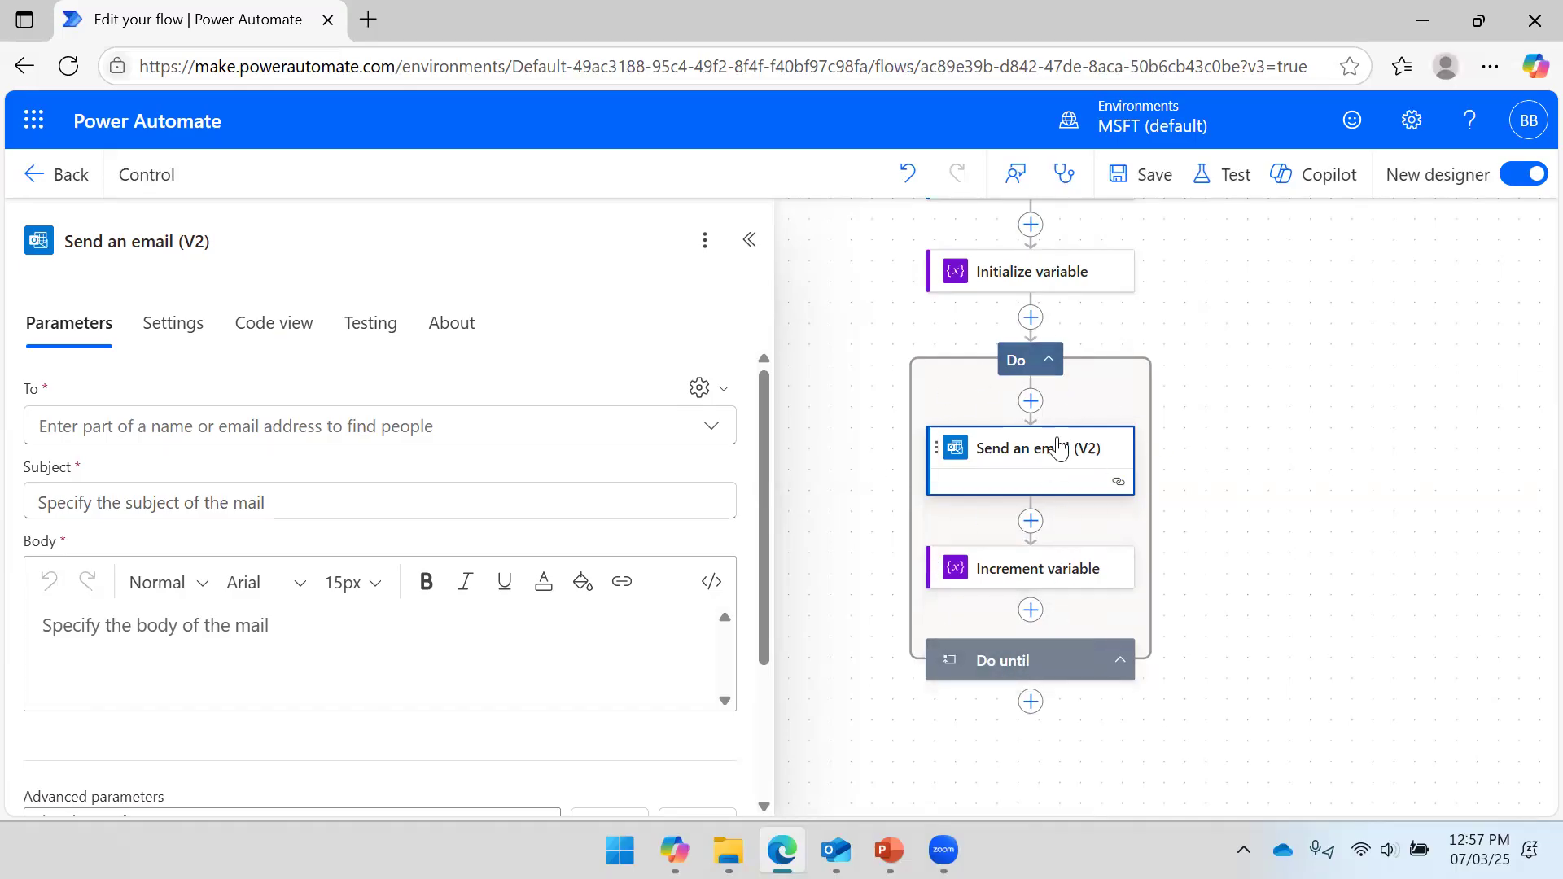
# Address the email to the Webchamp account and insert the variable x as its subject.
pyautogui.click(288, 426)
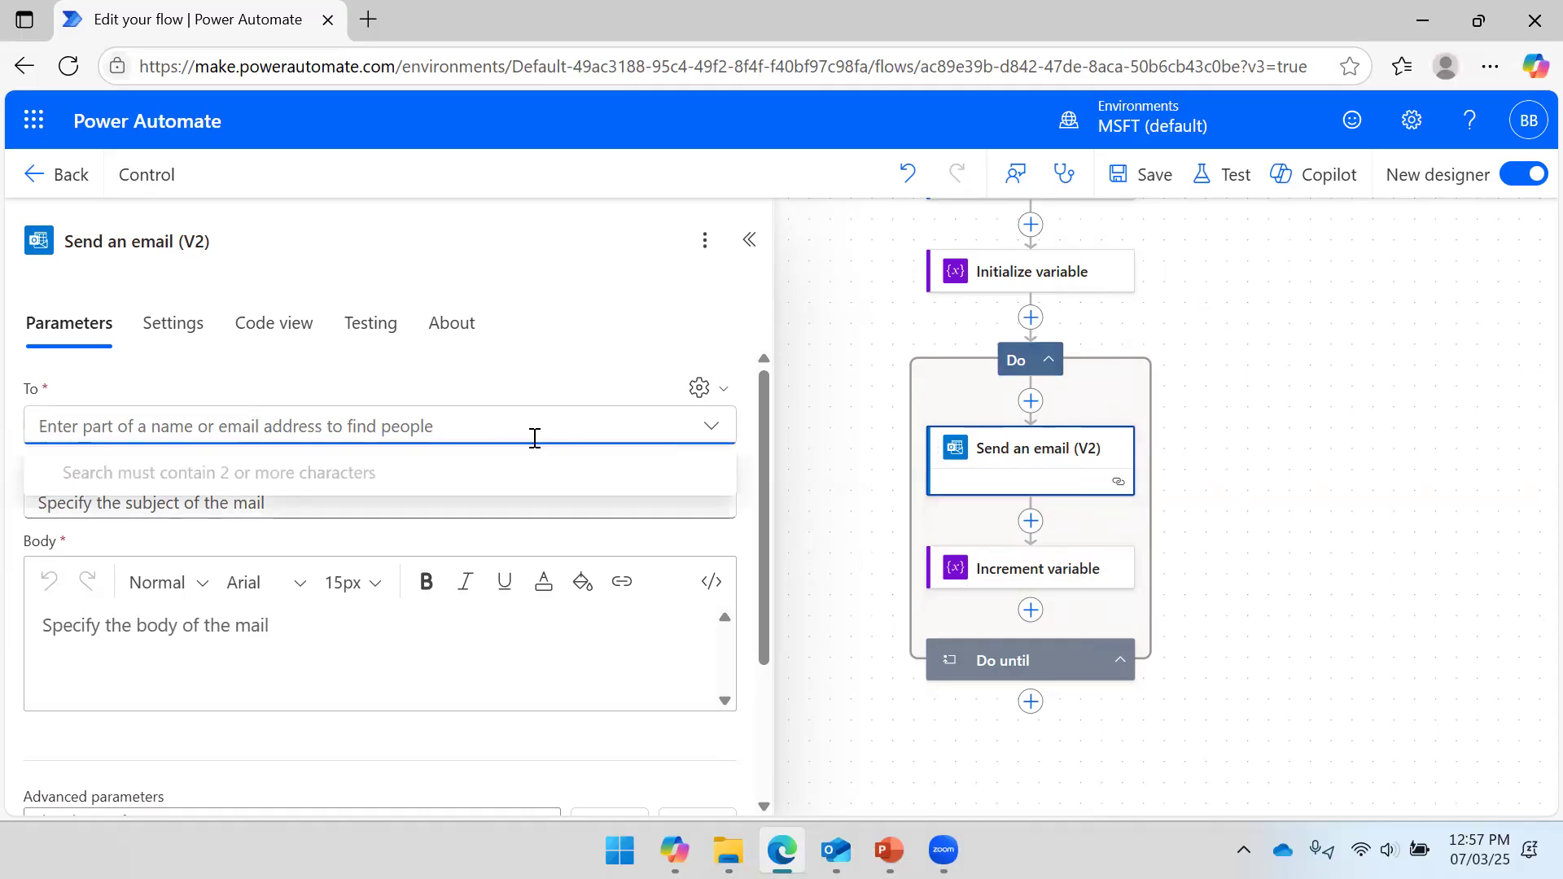
pyautogui.write('bramh')
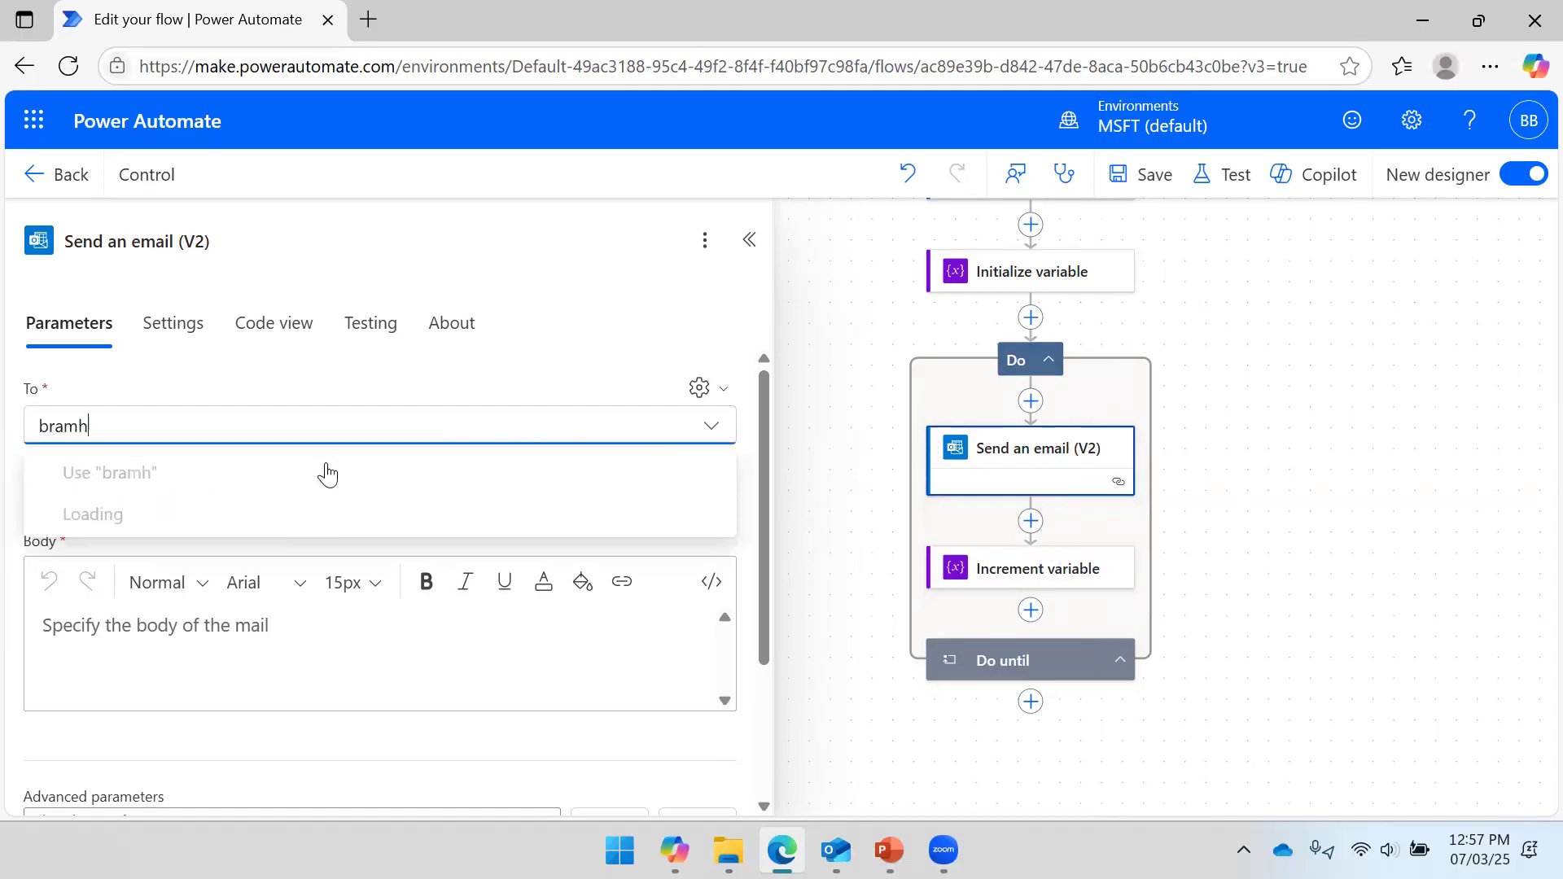
pyautogui.write('abachute')
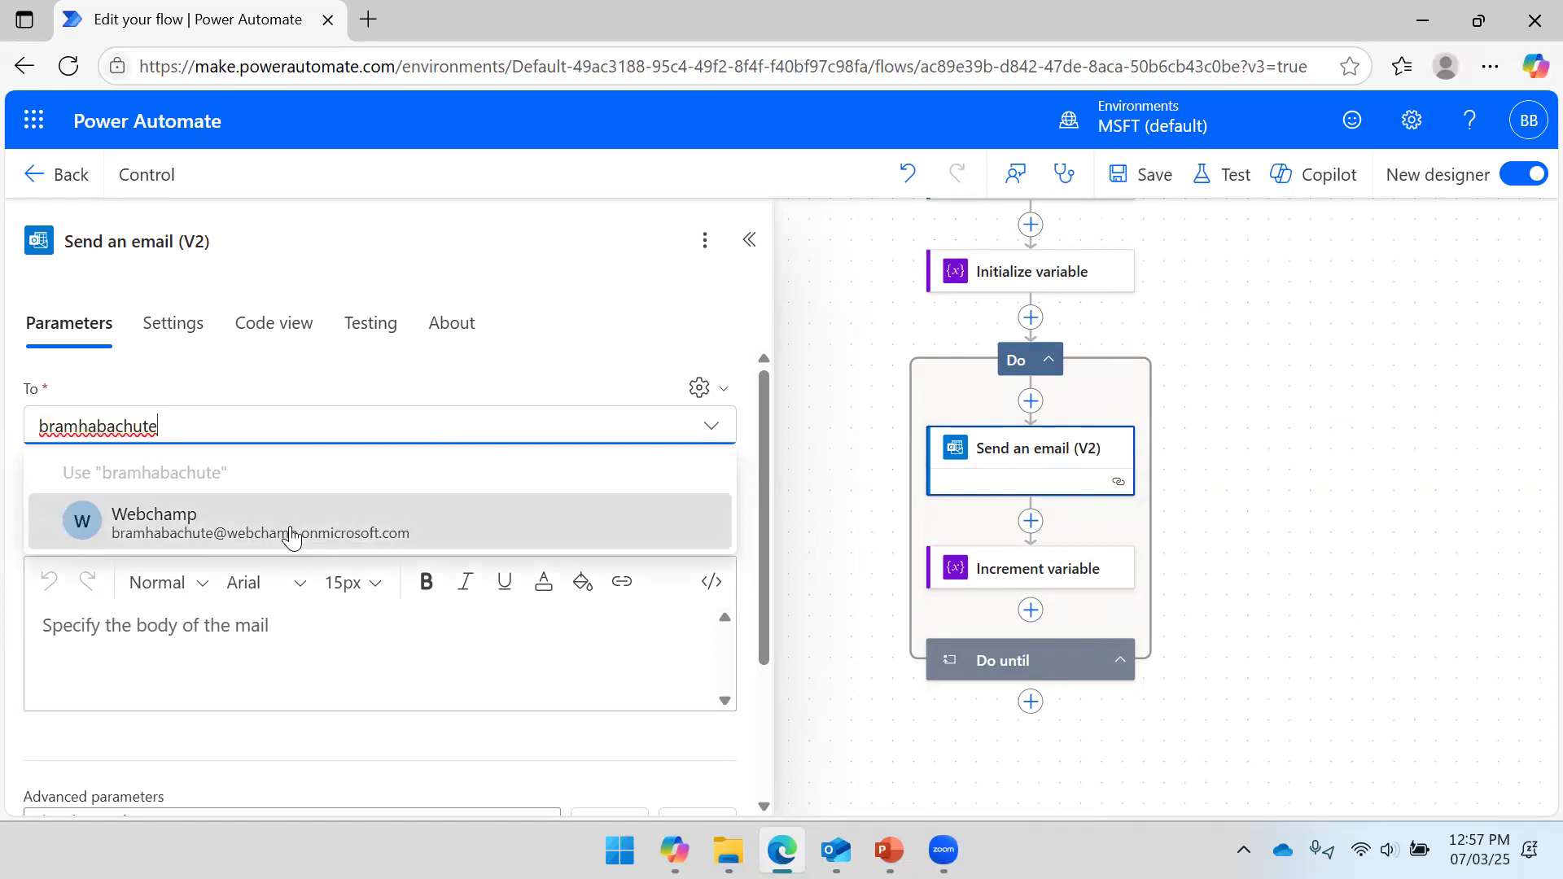
pyautogui.click(324, 521)
pyautogui.click(218, 547)
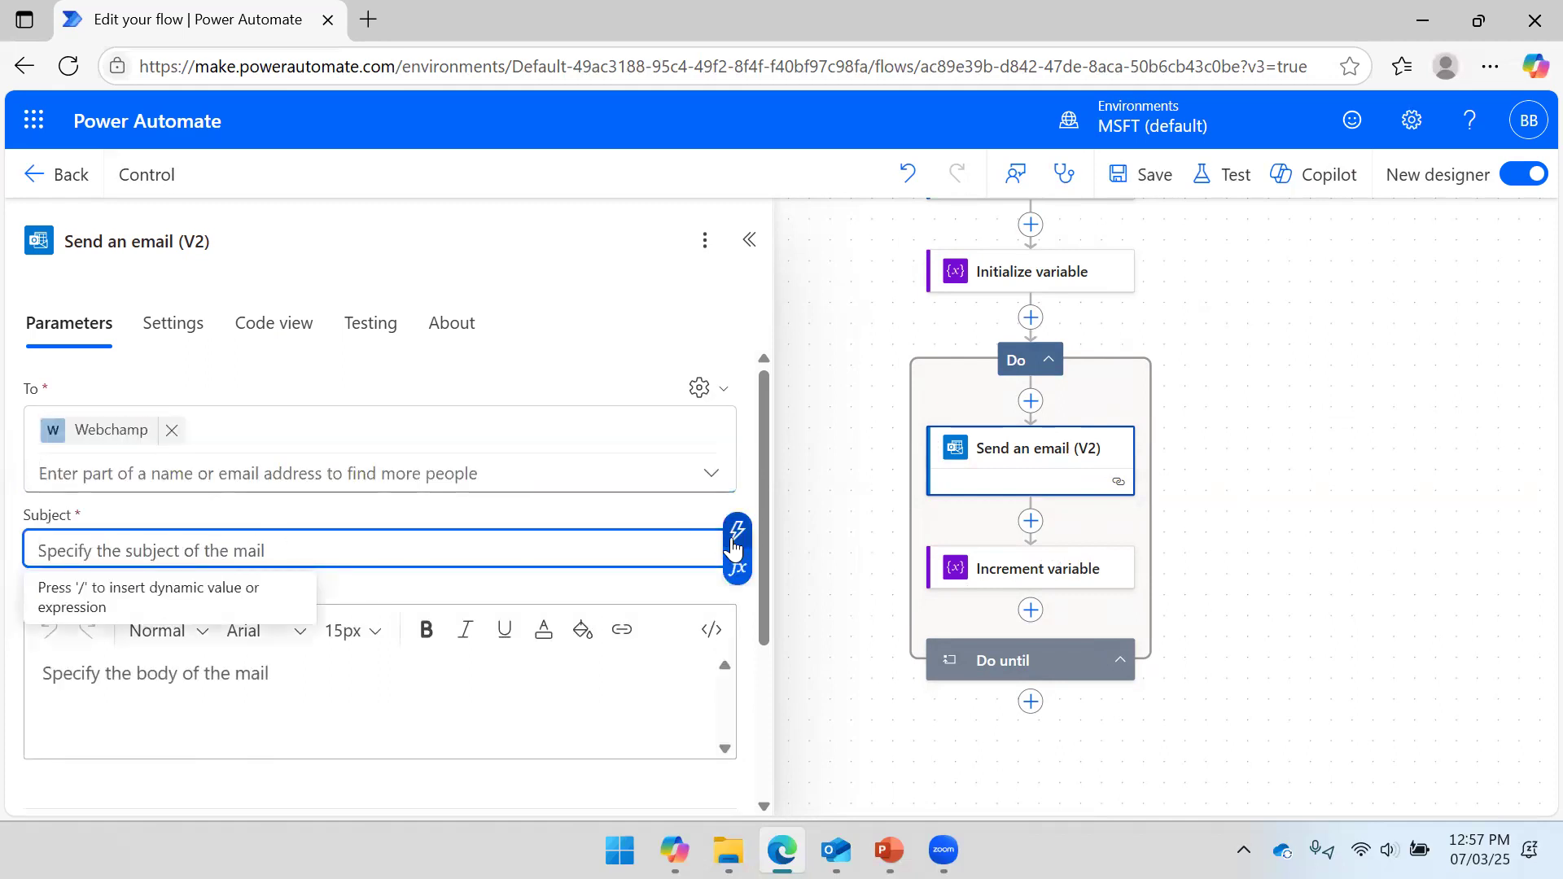
pyautogui.click(734, 537)
pyautogui.click(830, 391)
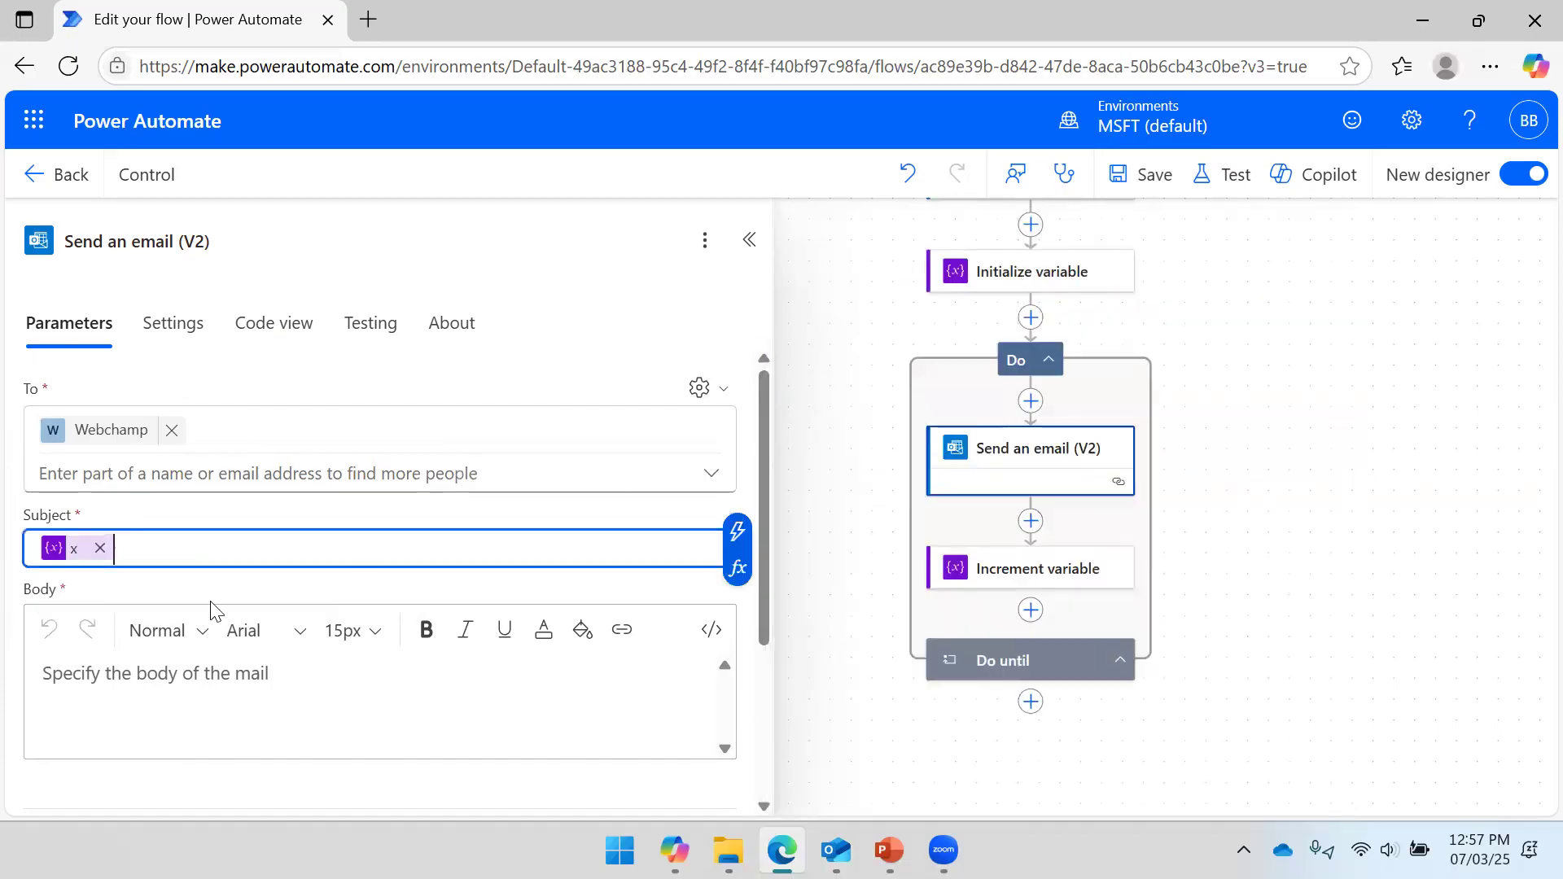
# Insert the variable x as the body of the Send an email (V2) action and save the flow.
pyautogui.click(117, 667)
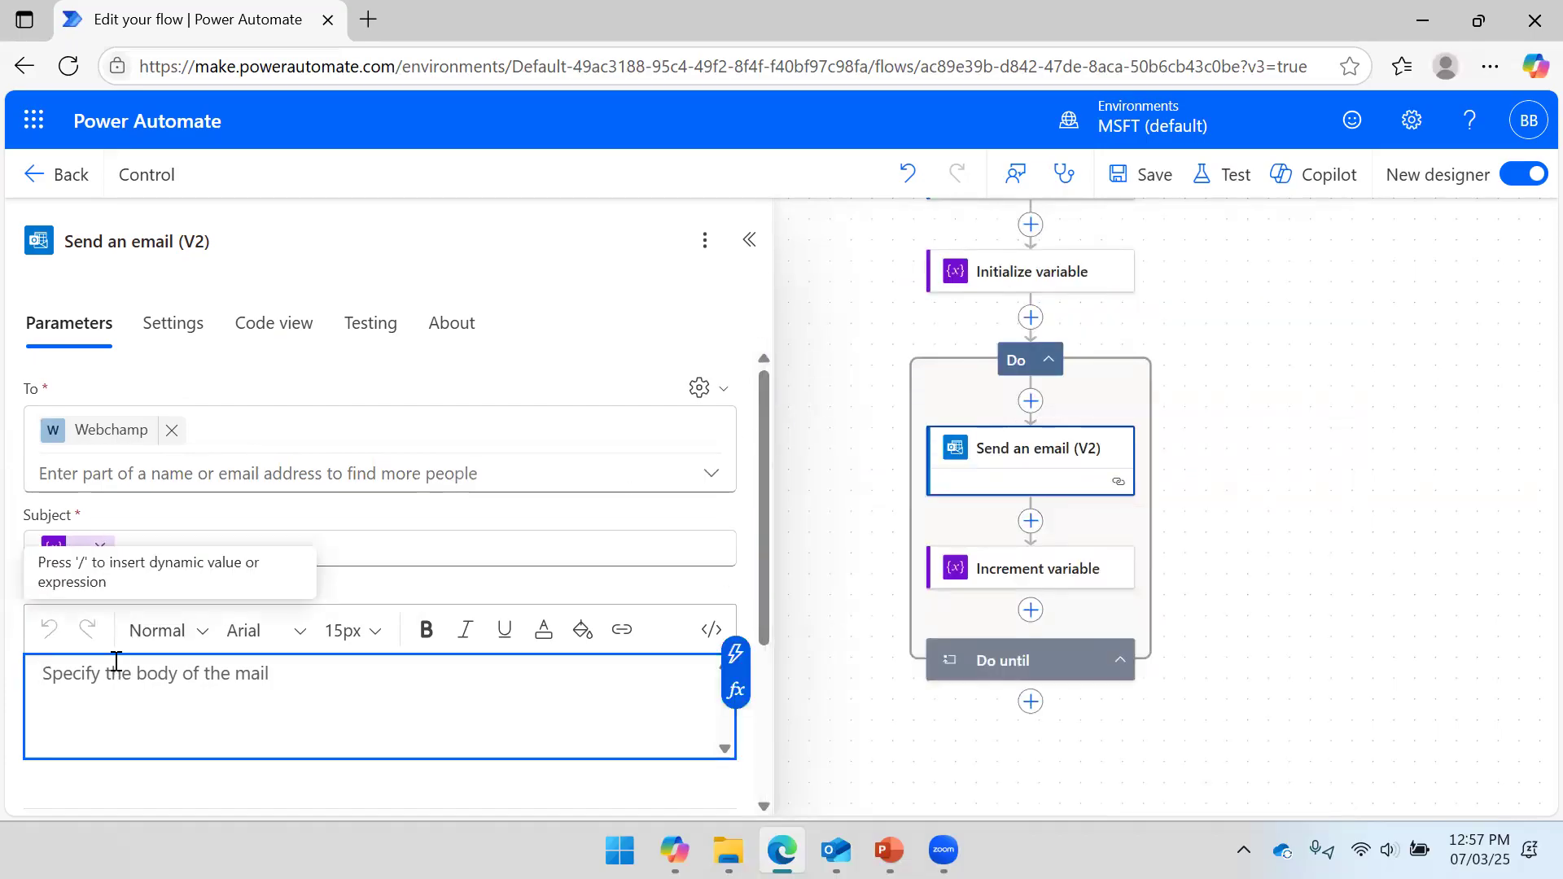
pyautogui.click(735, 654)
pyautogui.click(902, 396)
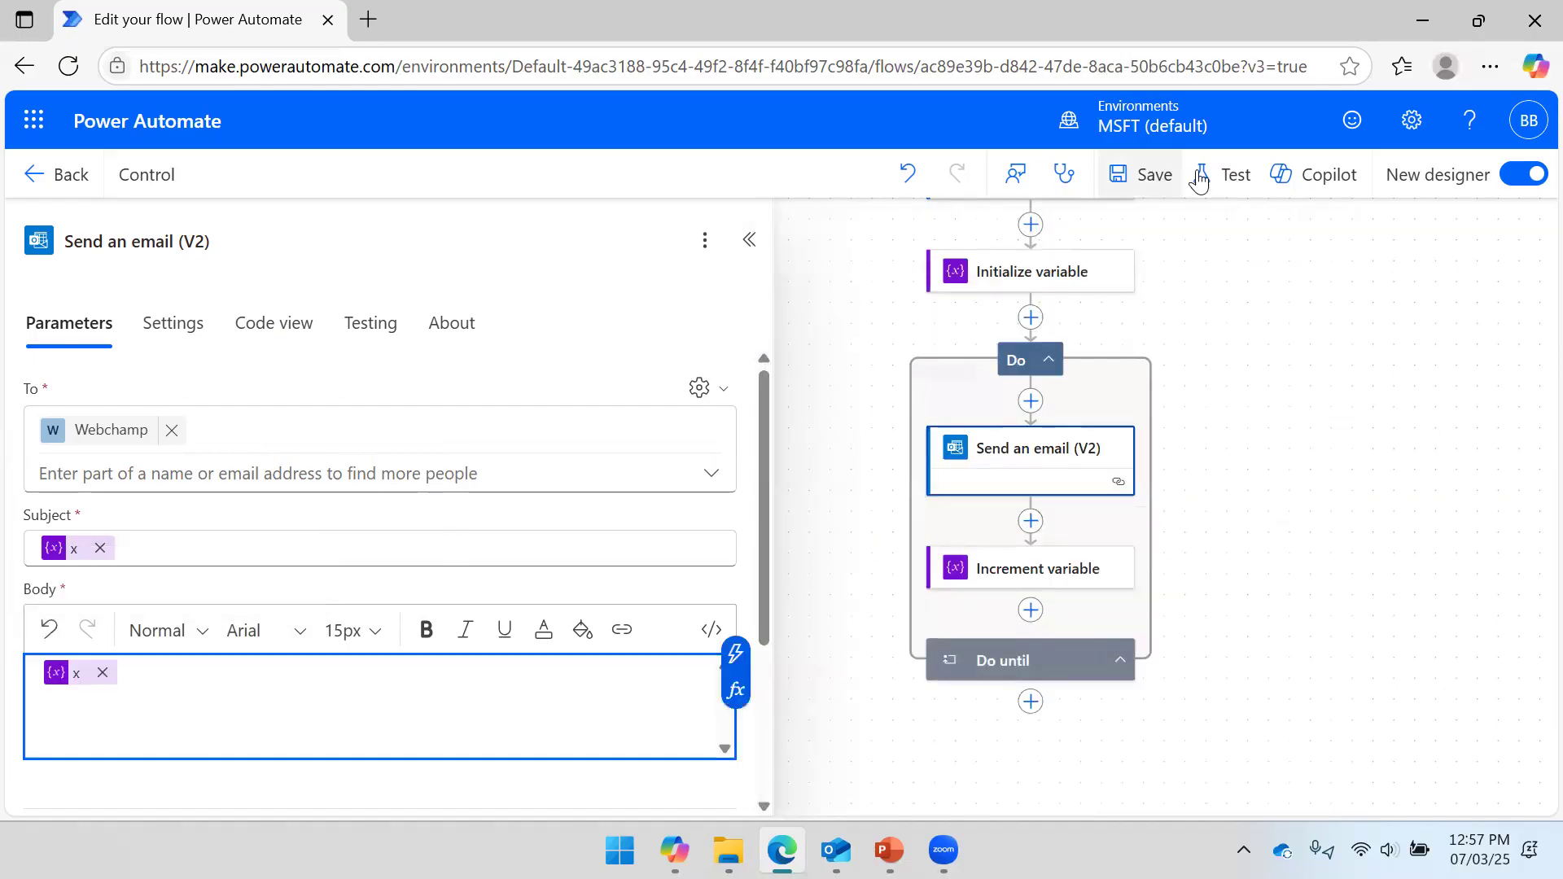
pyautogui.click(1141, 181)
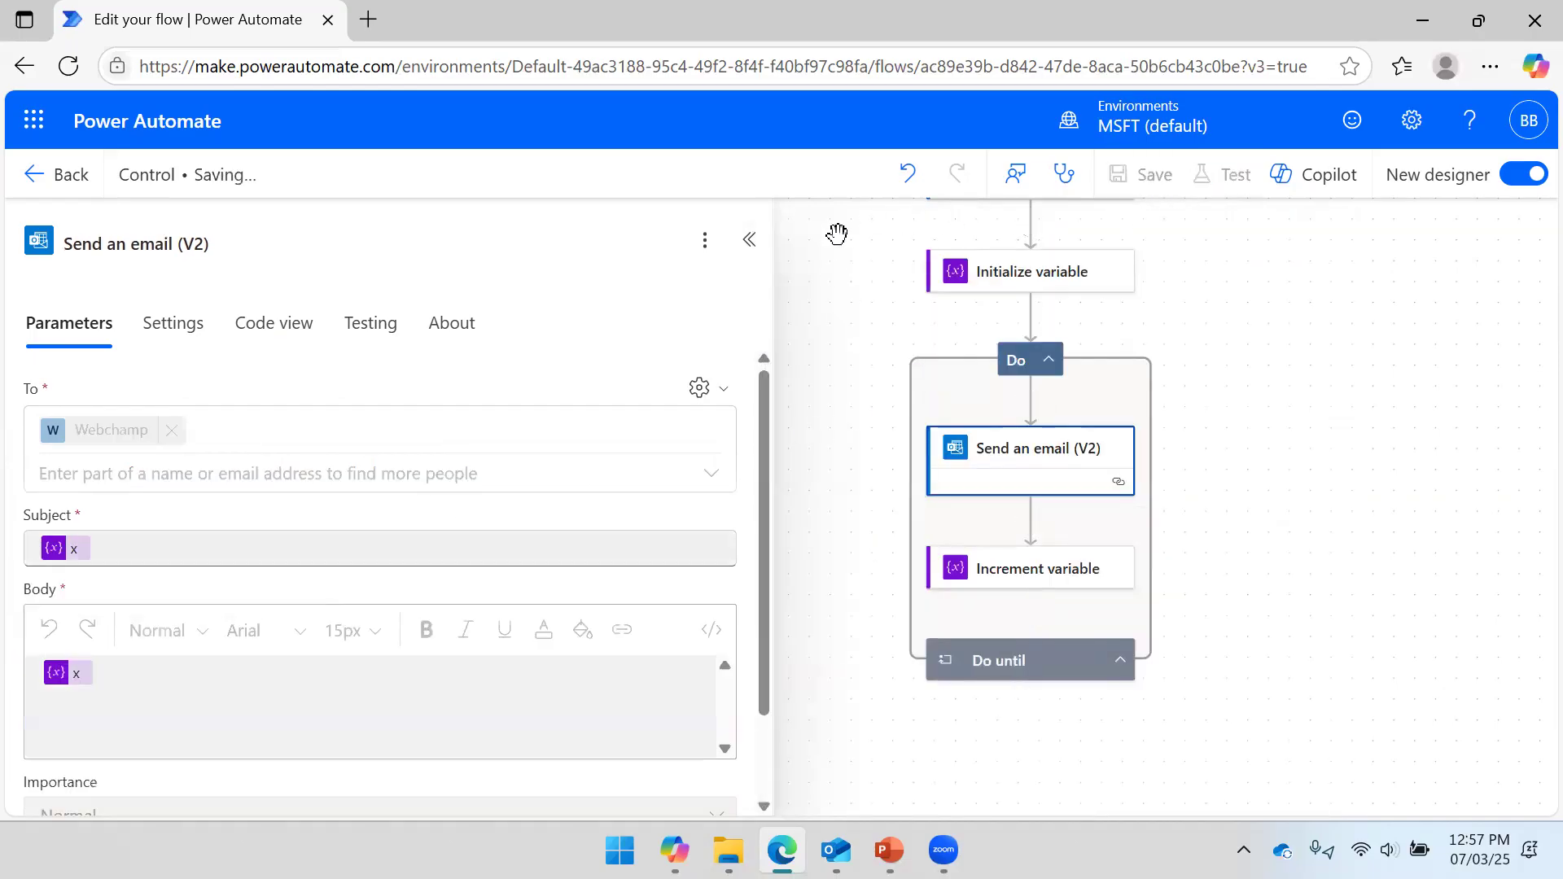
pyautogui.click(749, 239)
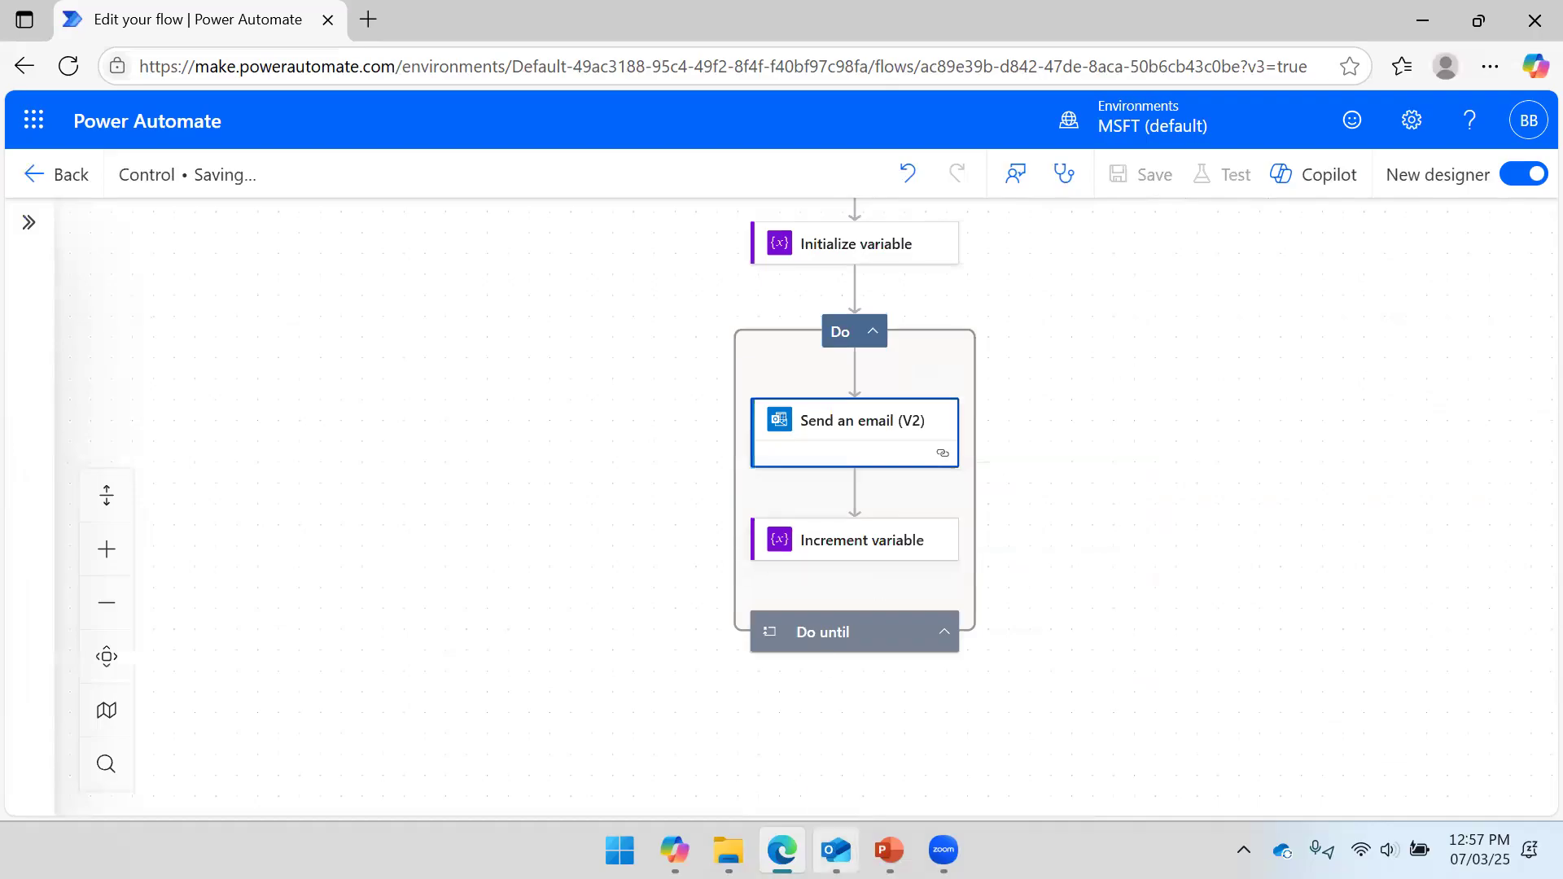
# Switch to Outlook to check the Sent Items folder and return to Power Automate.
pyautogui.click(837, 851)
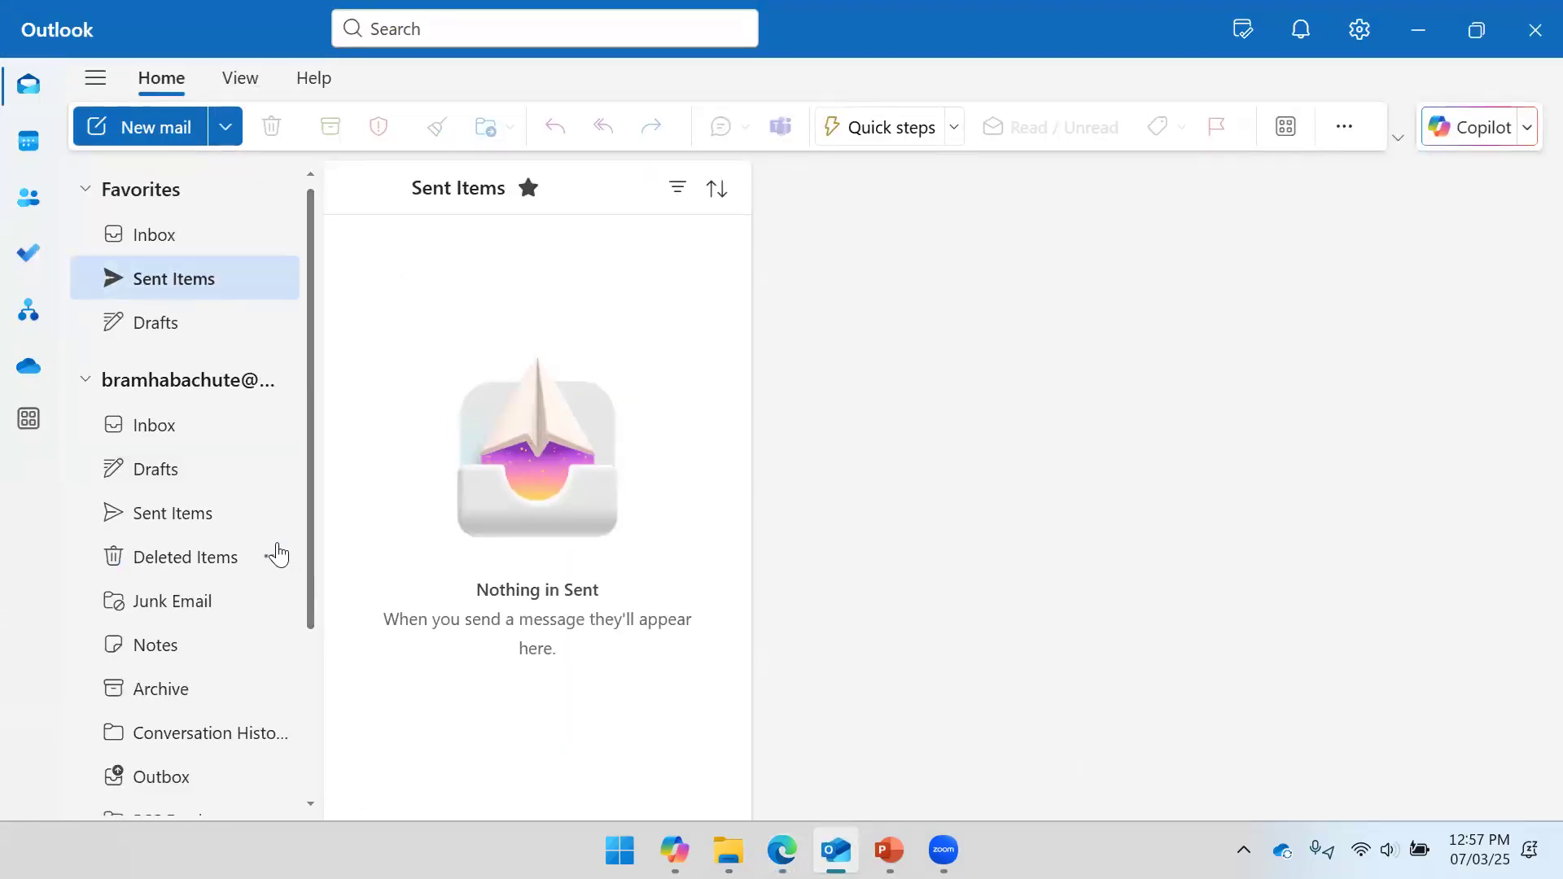
pyautogui.click(1419, 35)
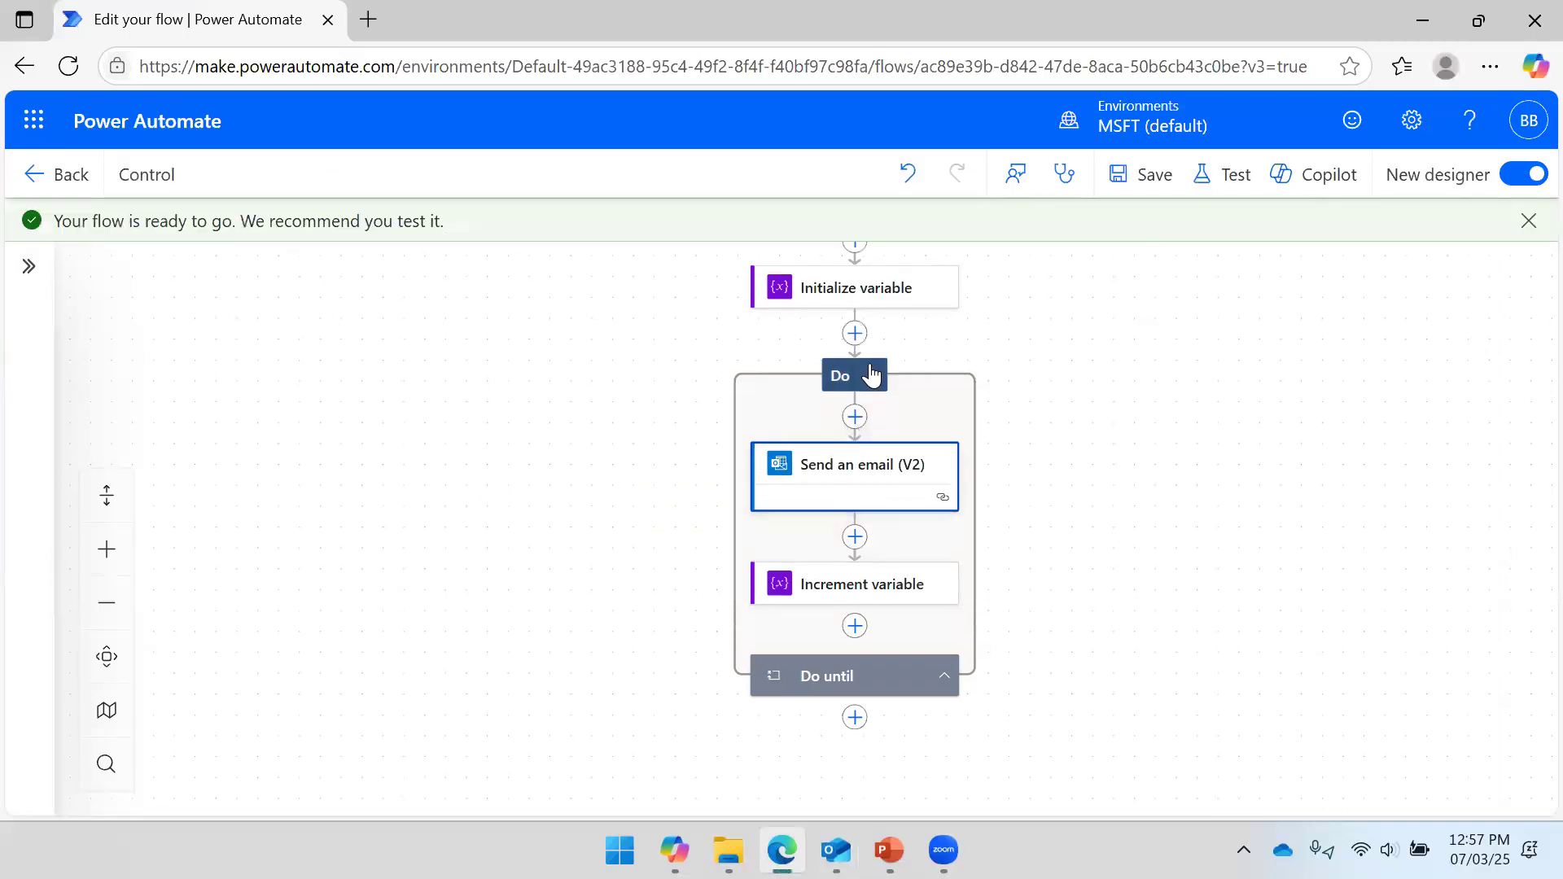
# Change the Do until condition so the loop runs until x is equal to 3, and save the flow.
pyautogui.click(801, 679)
pyautogui.click(544, 468)
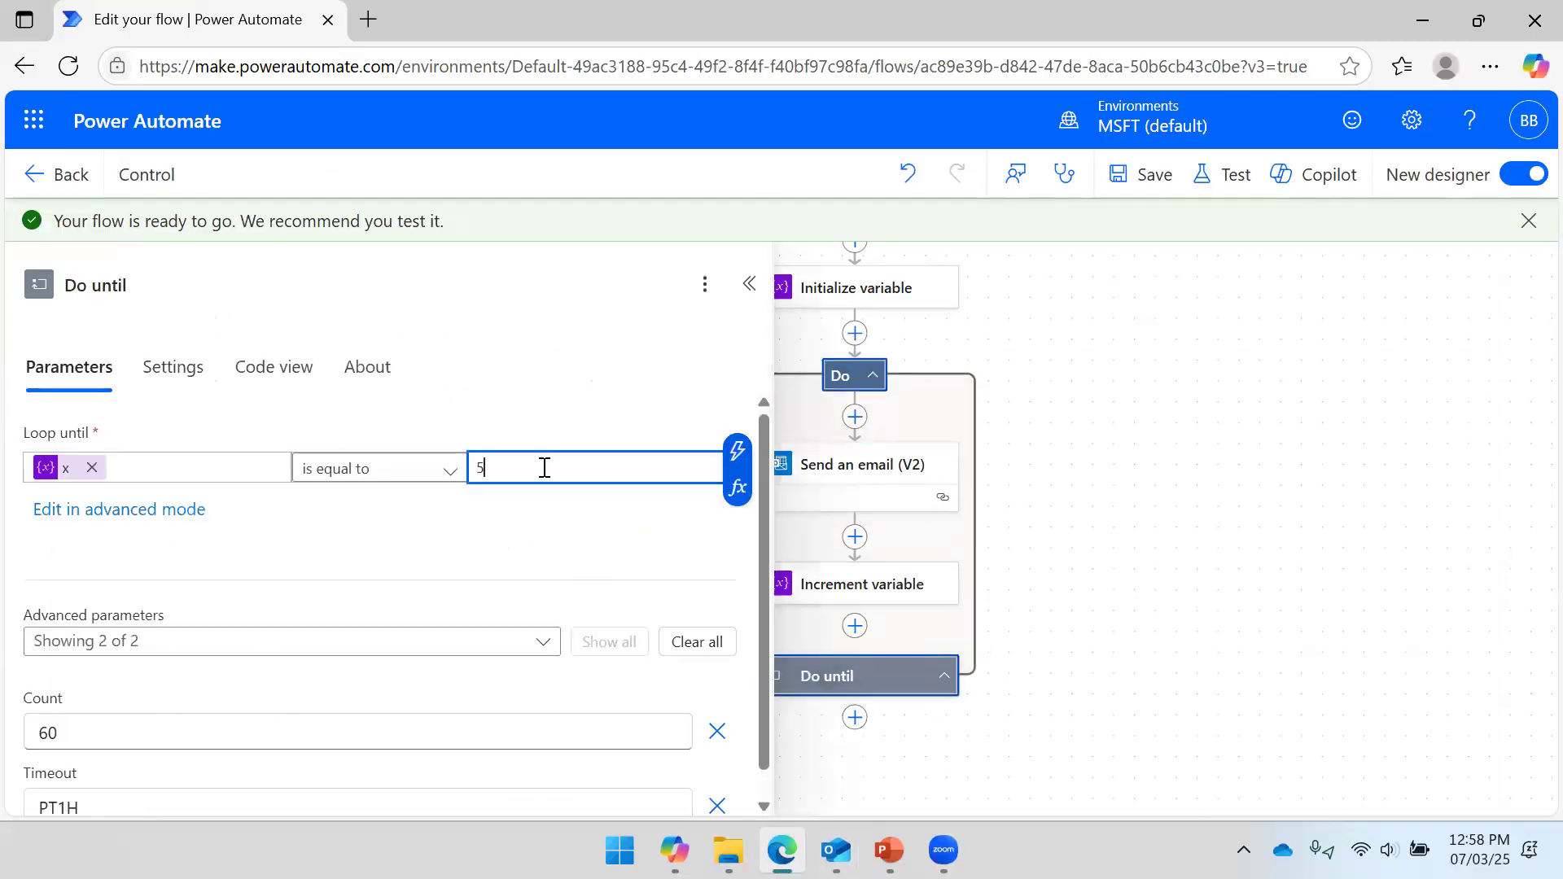
pyautogui.press('BackSpace')
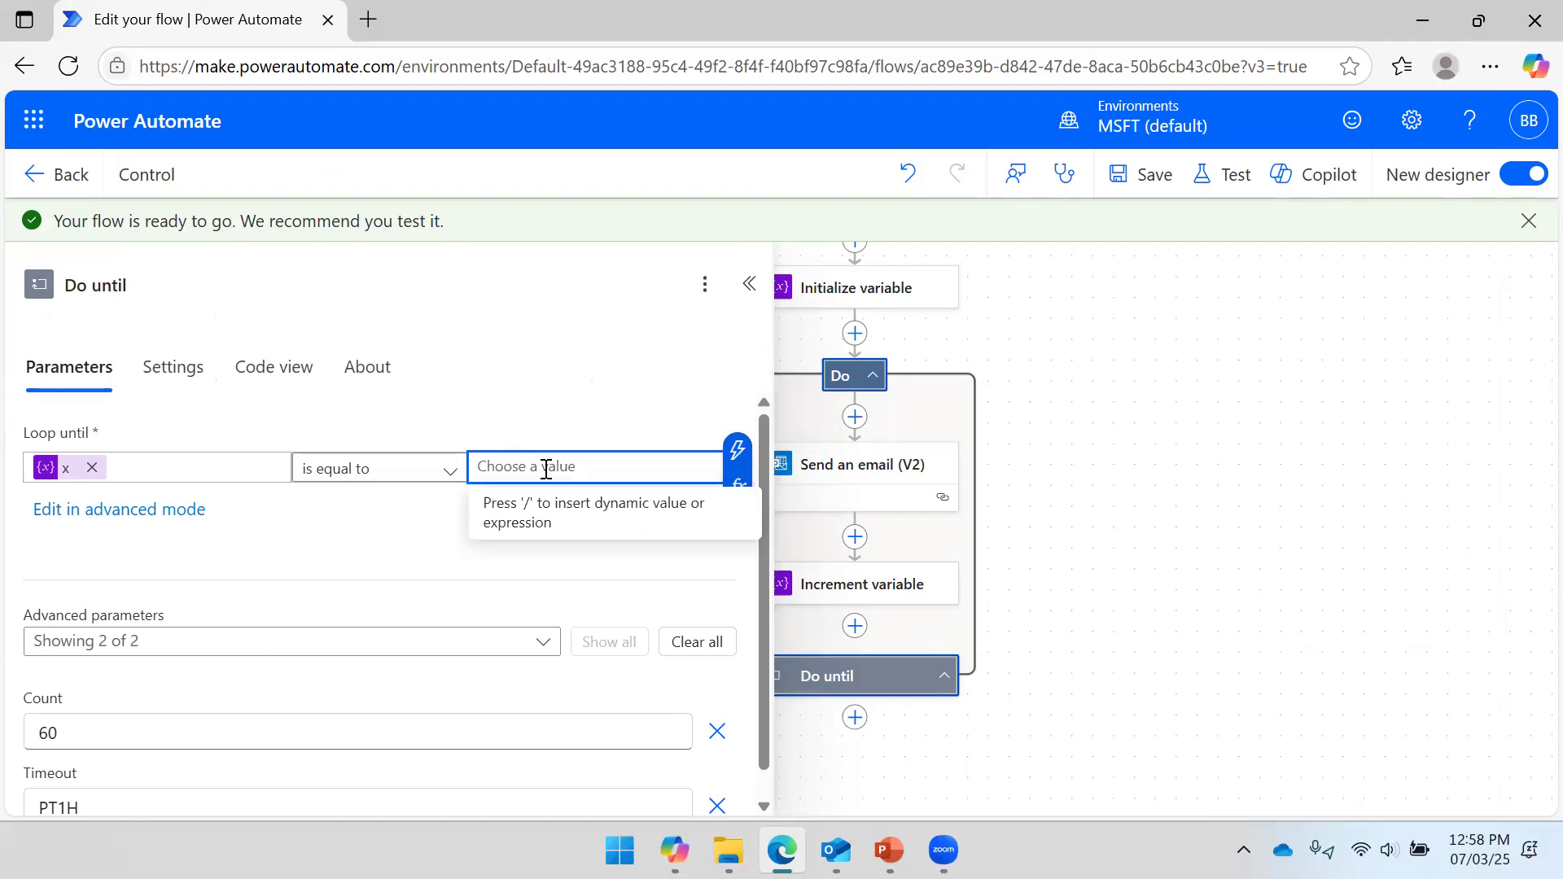
pyautogui.write('3')
pyautogui.click(1148, 174)
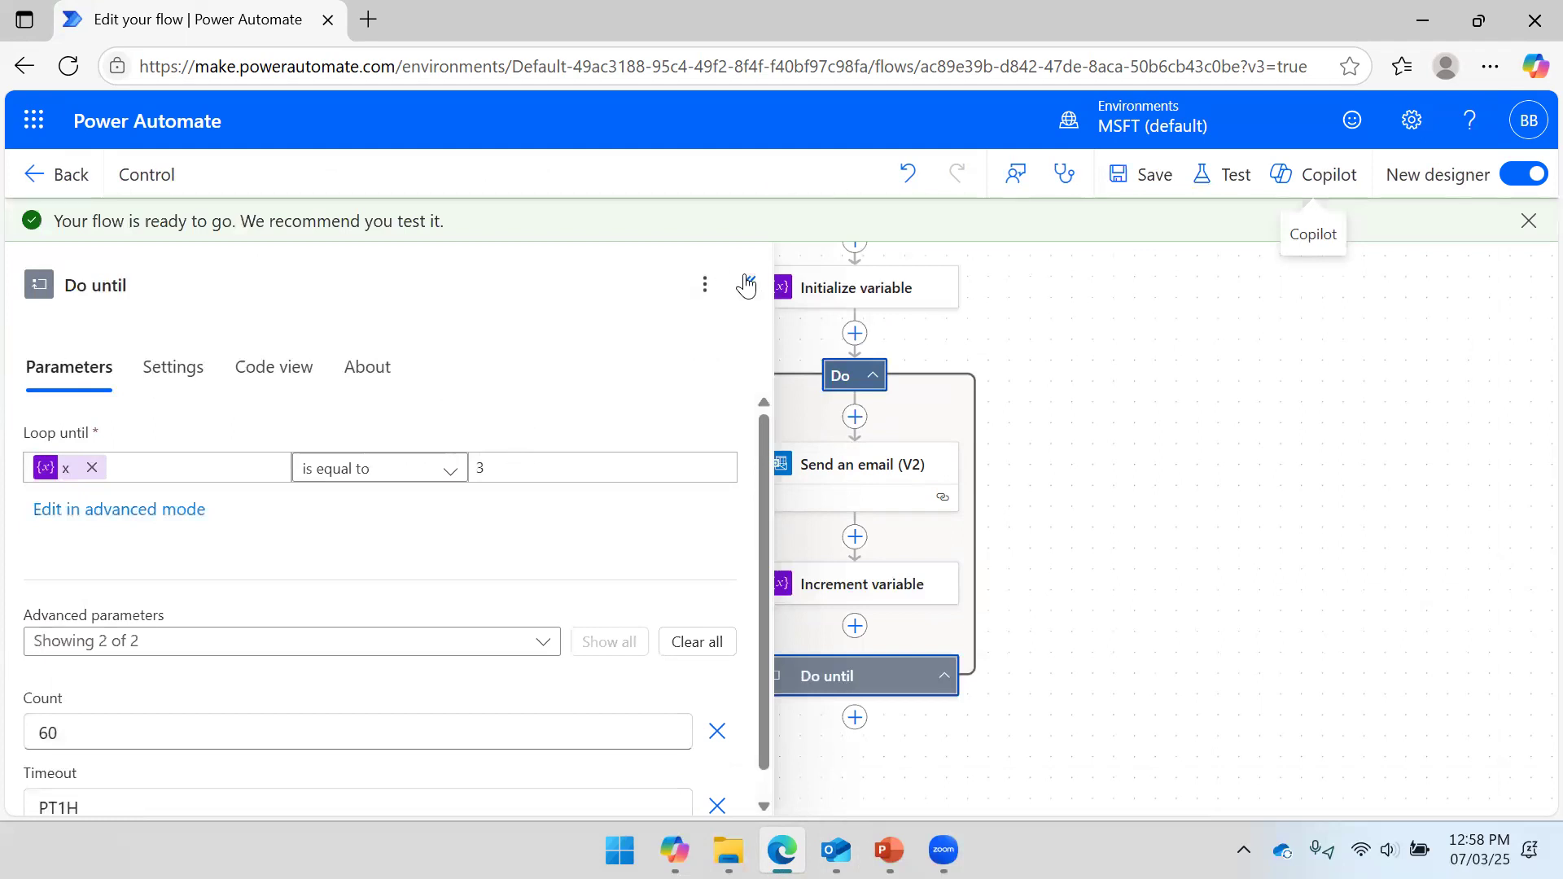
pyautogui.click(746, 283)
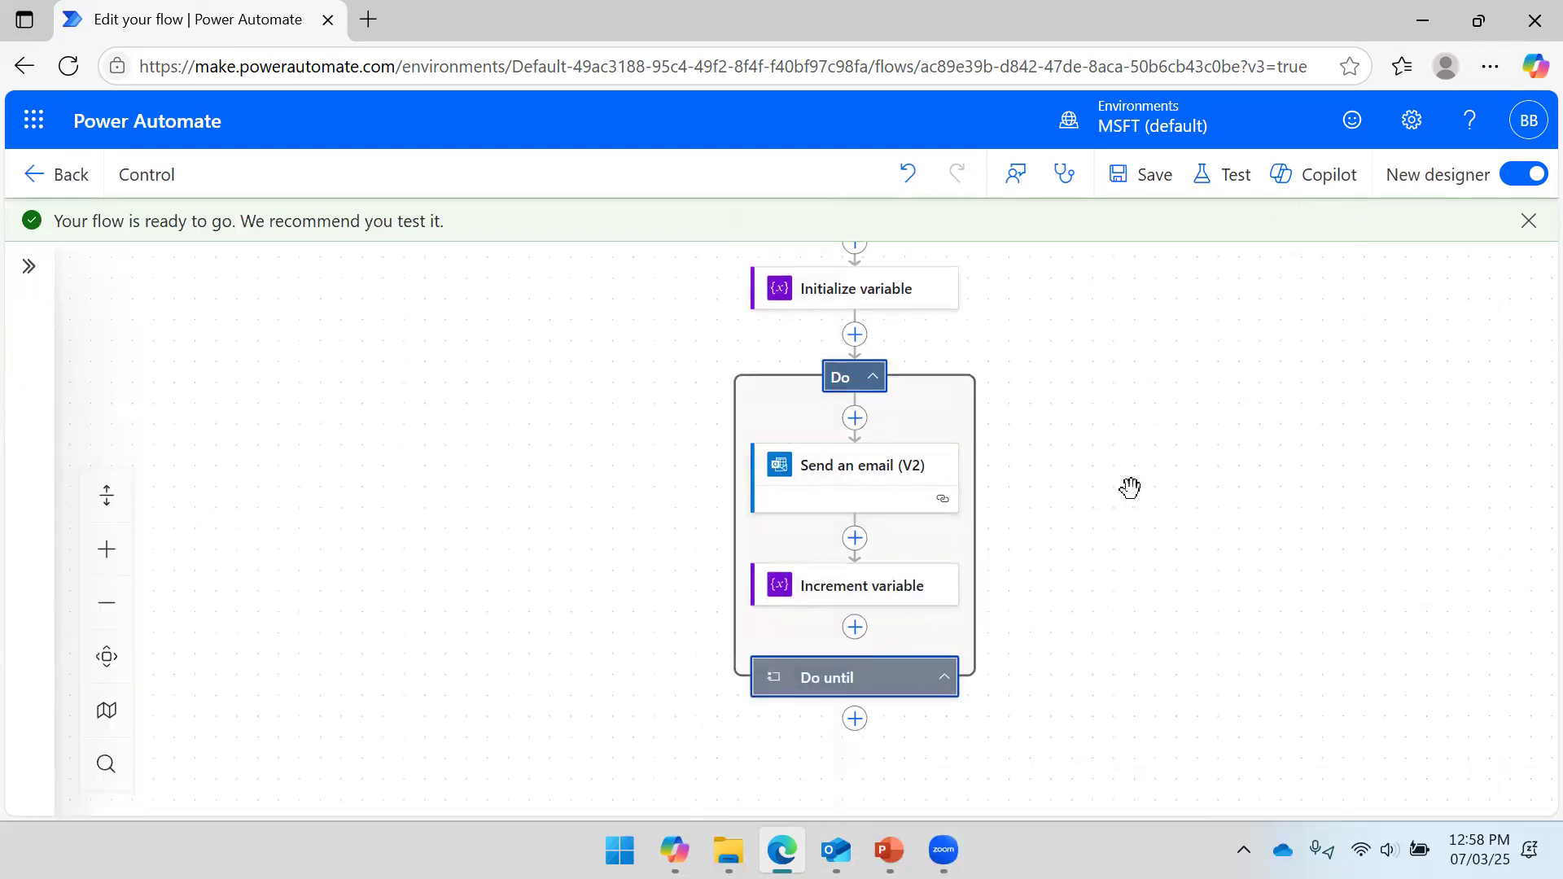
# Review the Do until loop's condition and its Count and Timeout parameters.
pyautogui.scroll(-1, 959, 446)
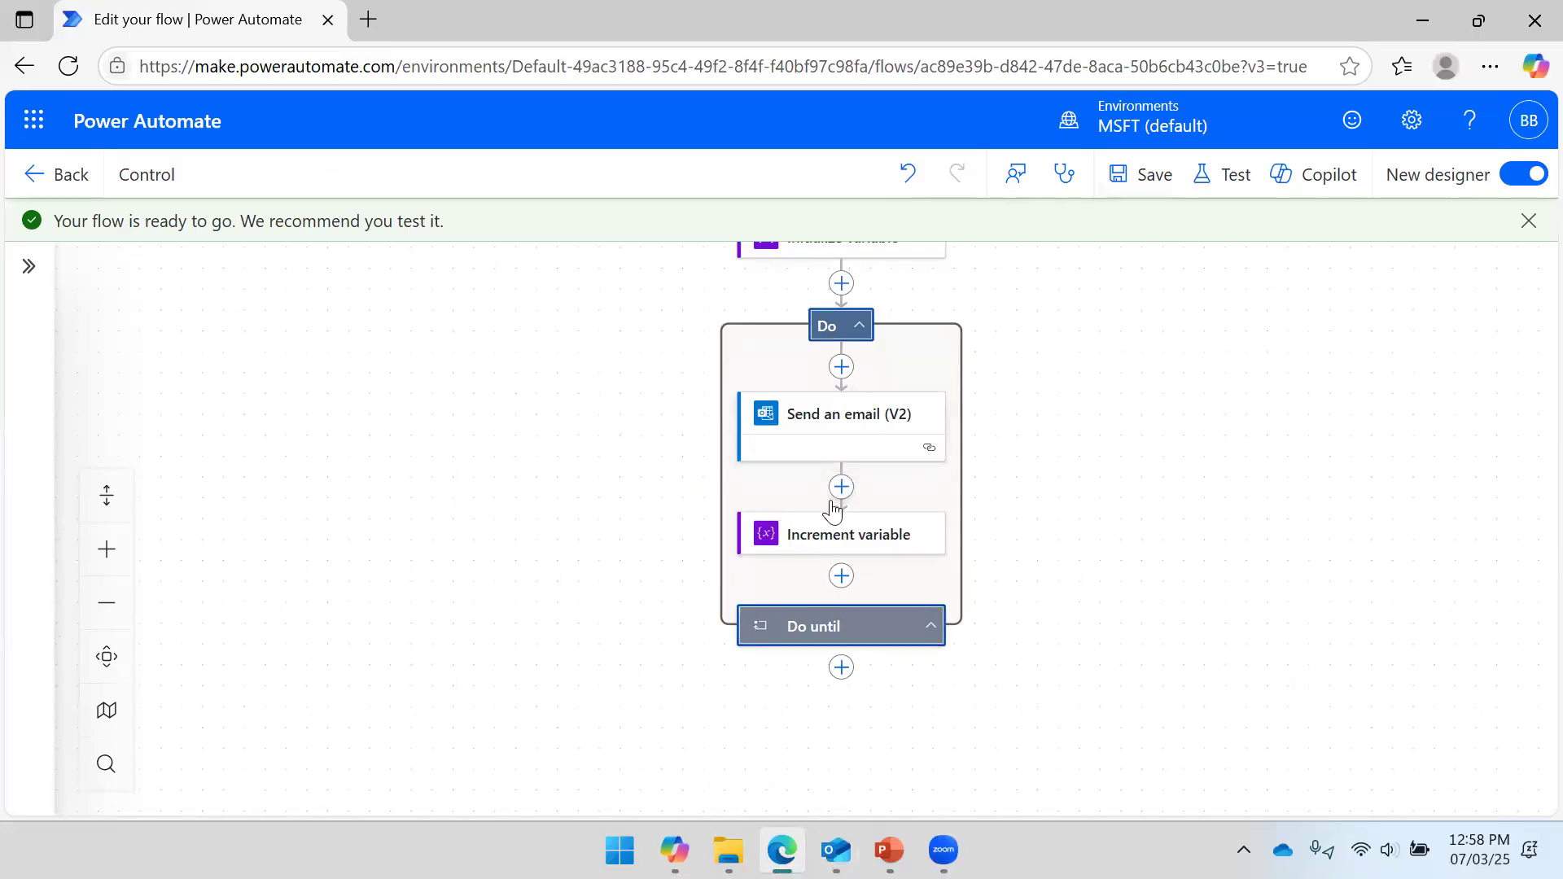
pyautogui.click(831, 533)
pyautogui.click(806, 621)
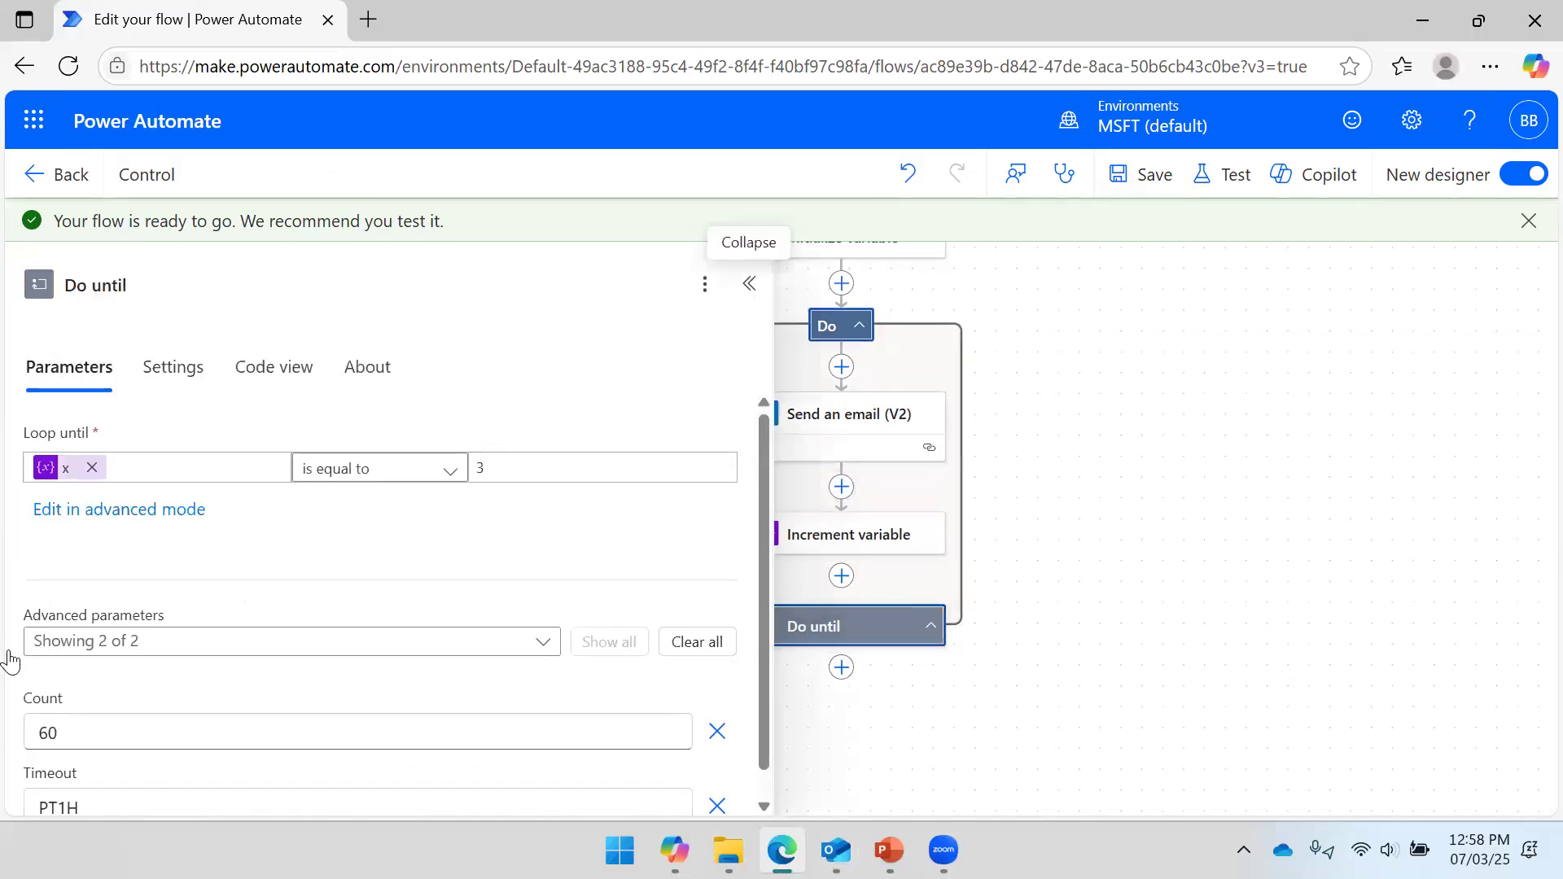
pyautogui.scroll(-1, 71, 670)
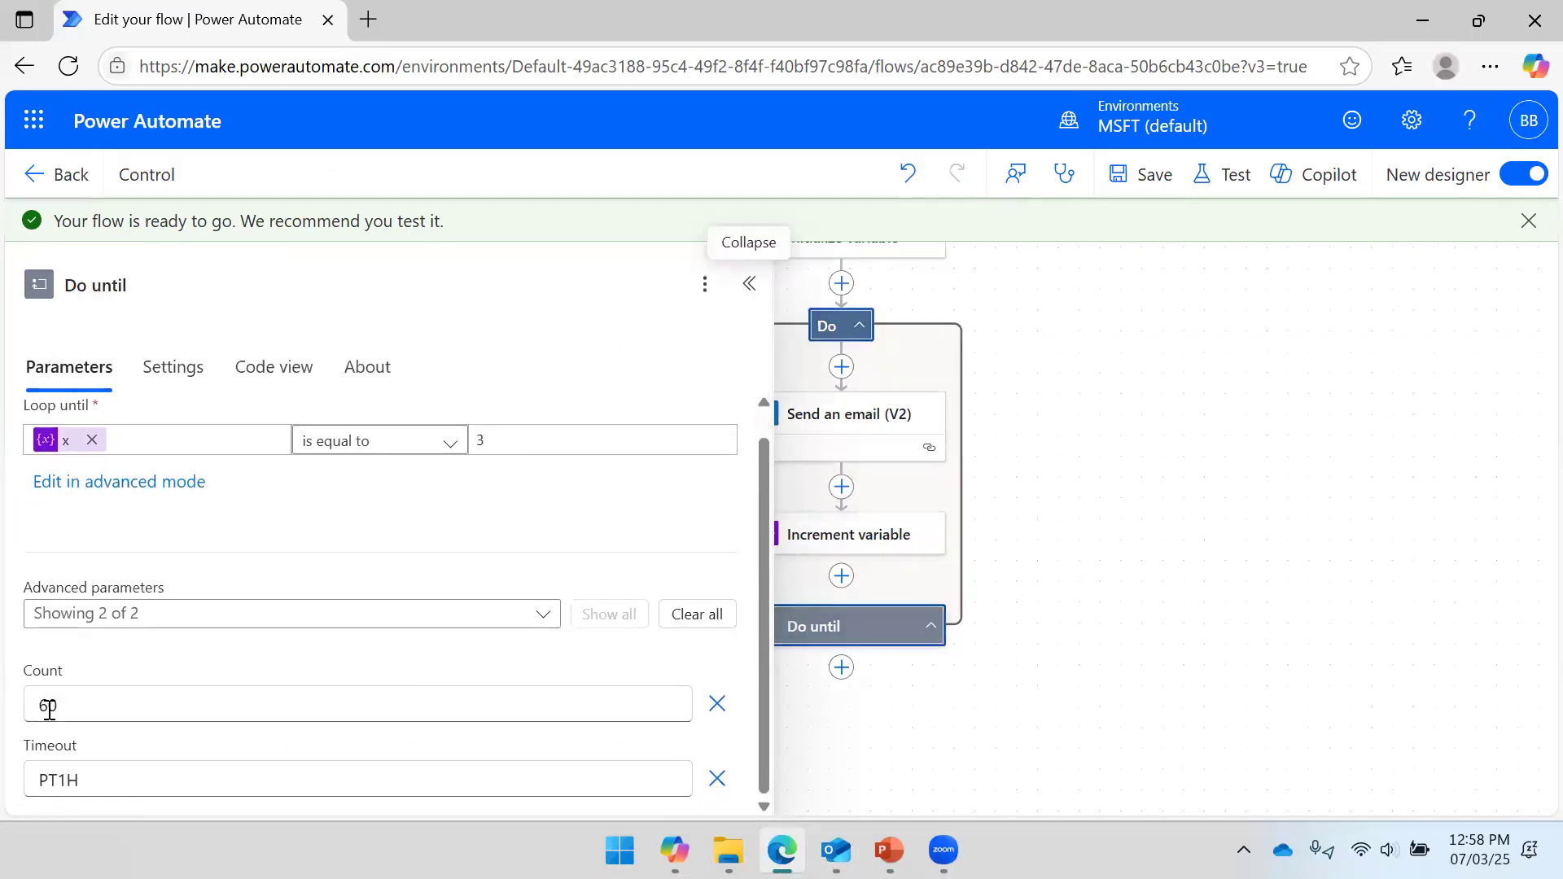
pyautogui.click(748, 283)
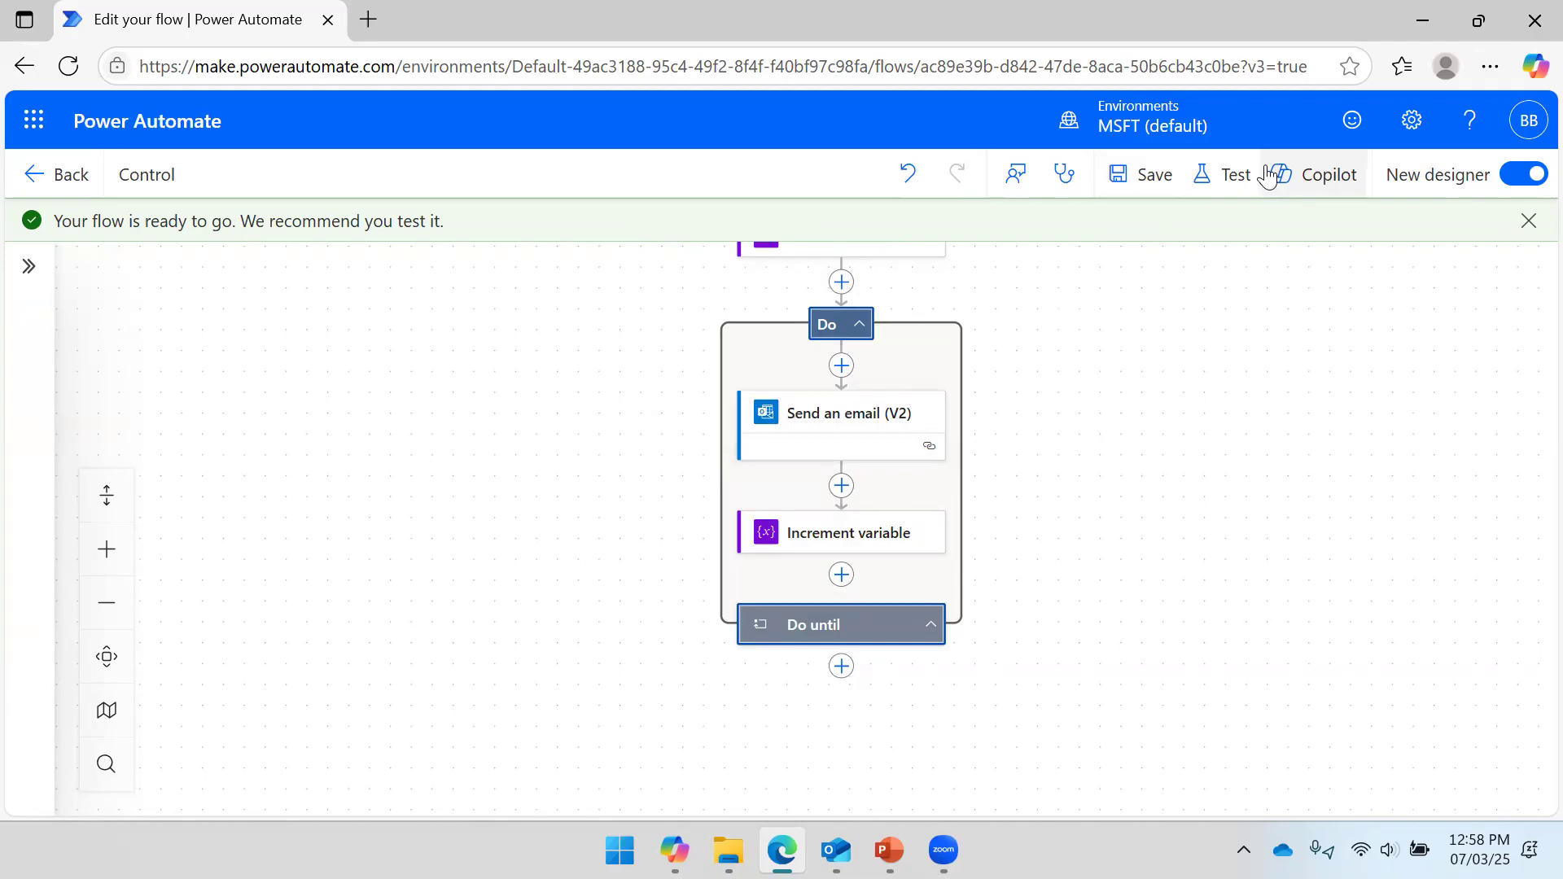
# Test the Control flow manually using the Office 365 Outlook connection.
pyautogui.click(1225, 178)
pyautogui.click(1132, 236)
pyautogui.click(1149, 774)
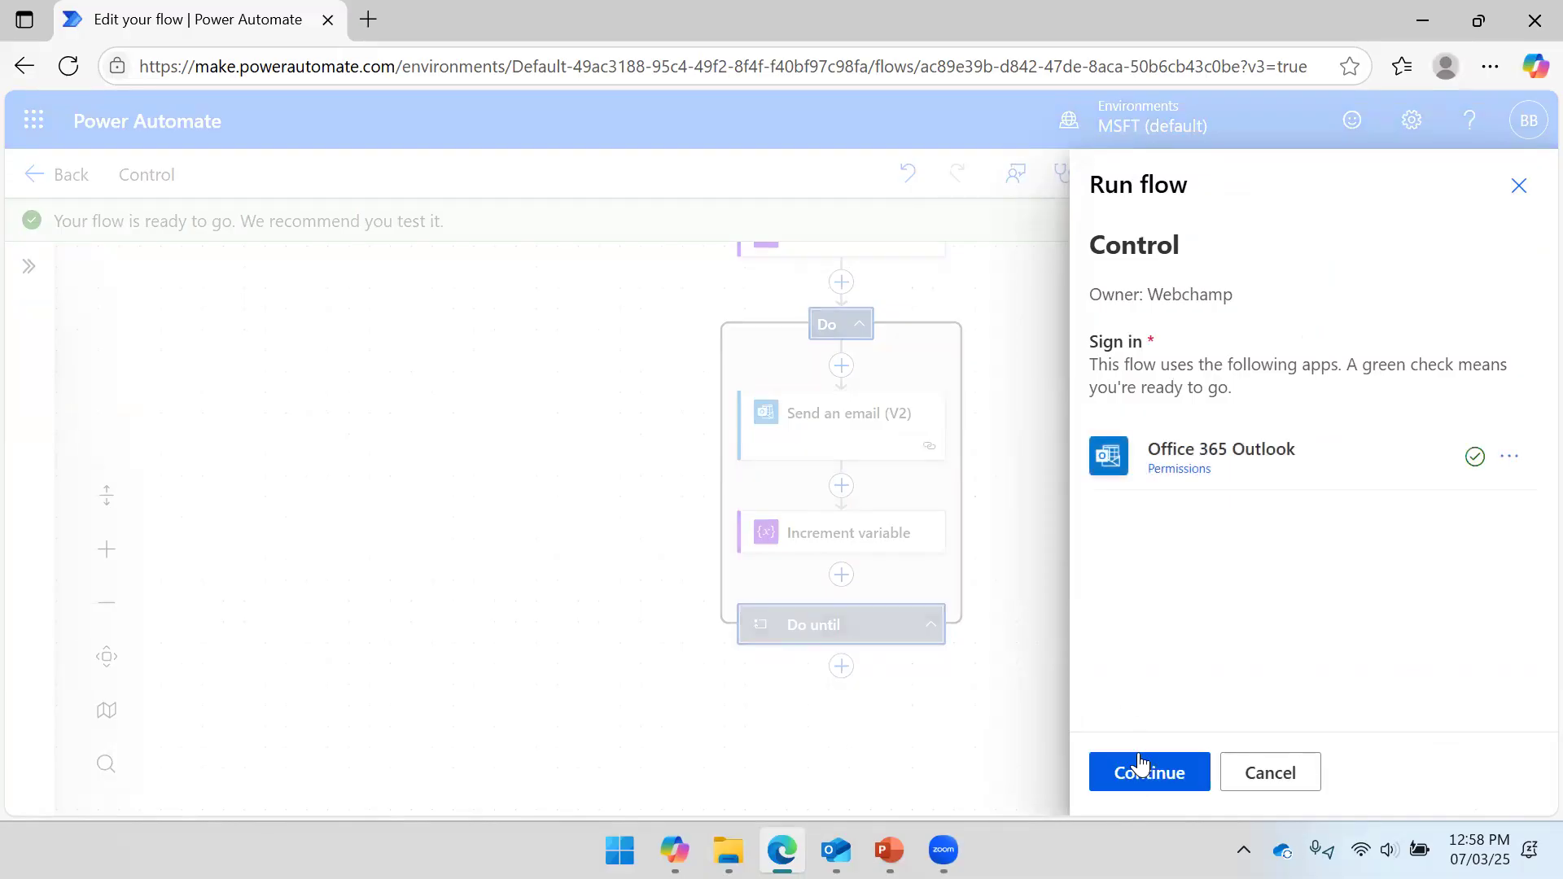
pyautogui.click(1124, 761)
pyautogui.click(1126, 768)
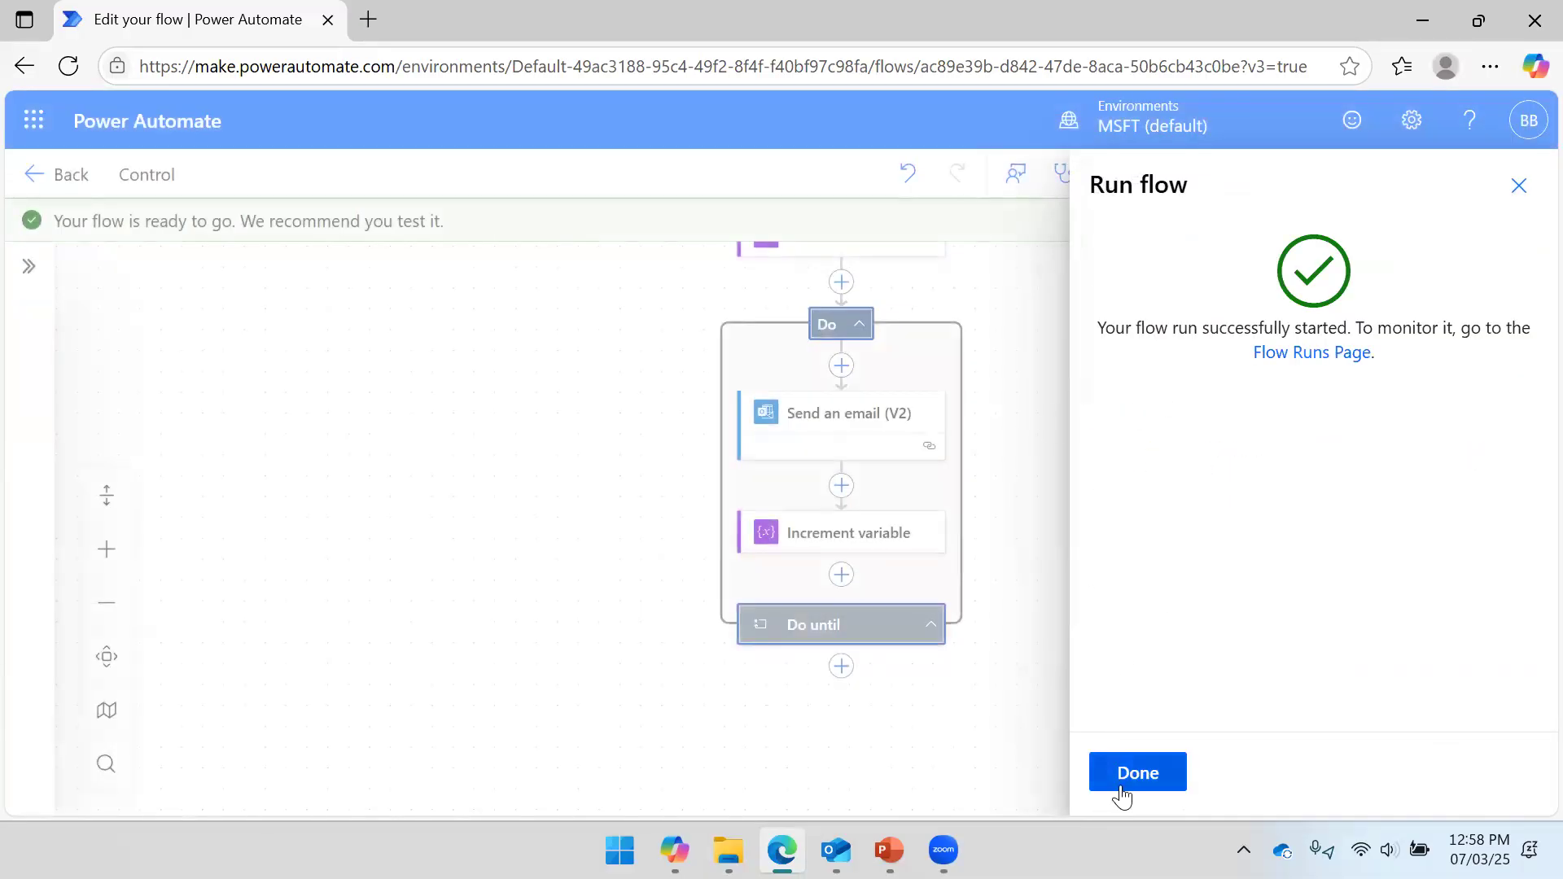
pyautogui.click(1122, 792)
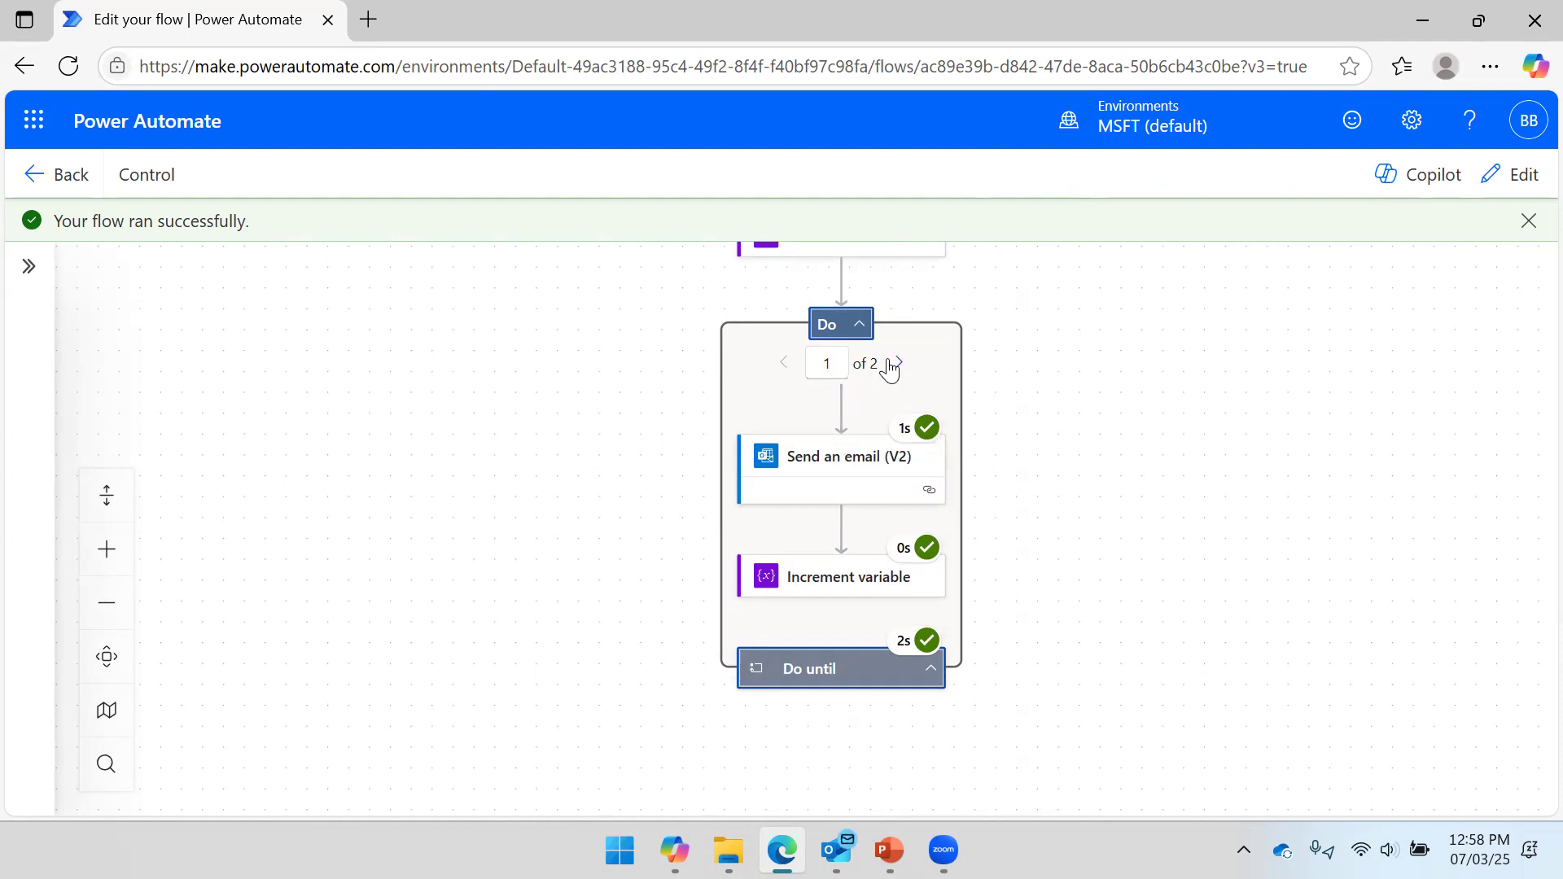
# Switch to Outlook and read the sent emails with subjects 1 and 2.
pyautogui.click(837, 850)
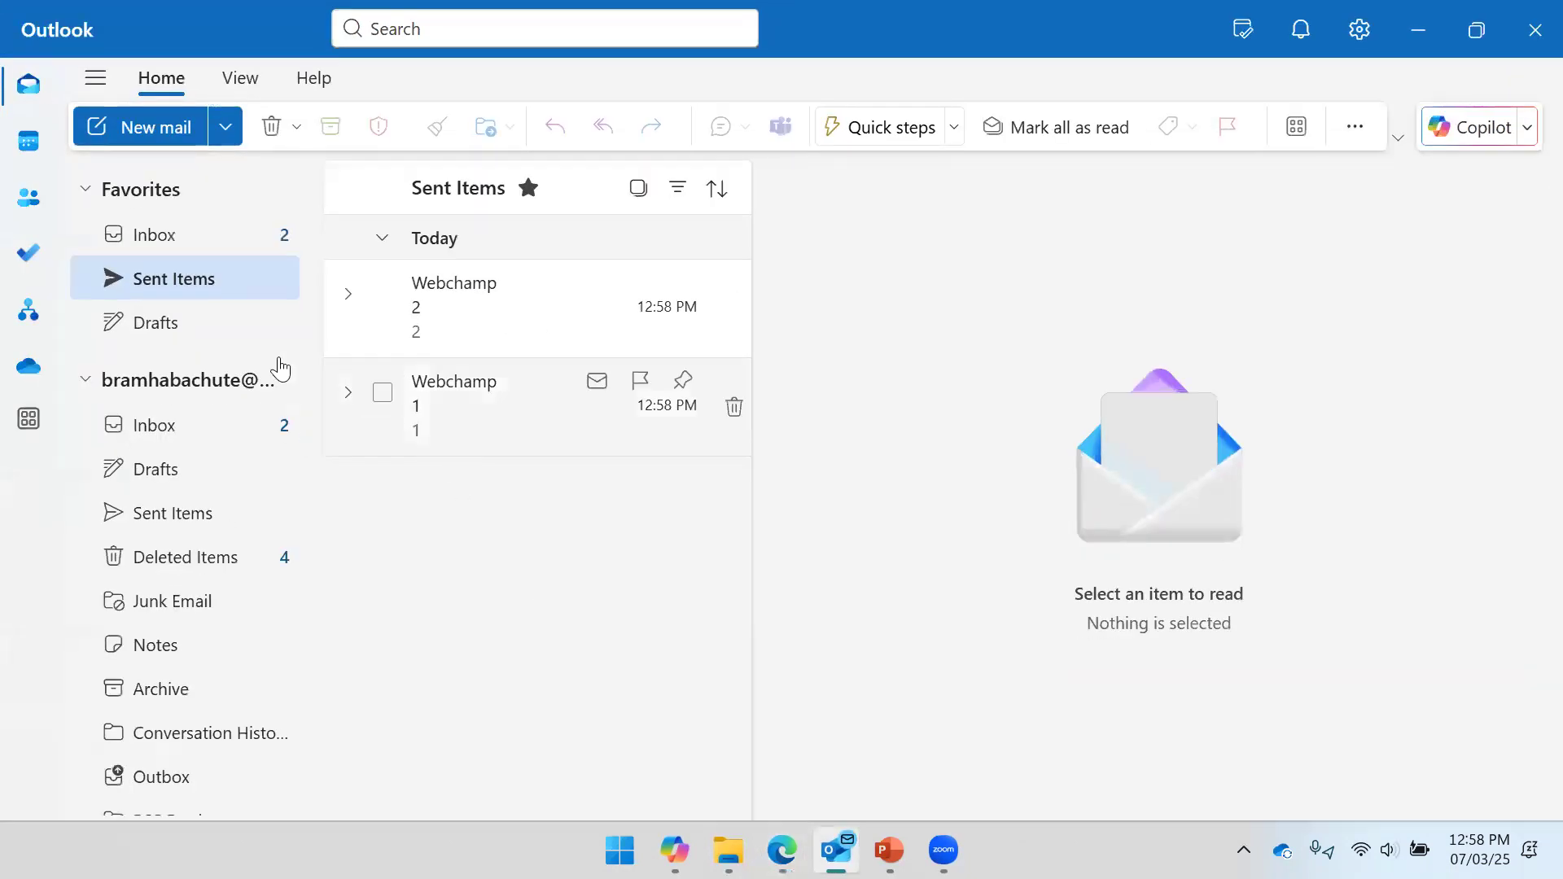
pyautogui.click(425, 410)
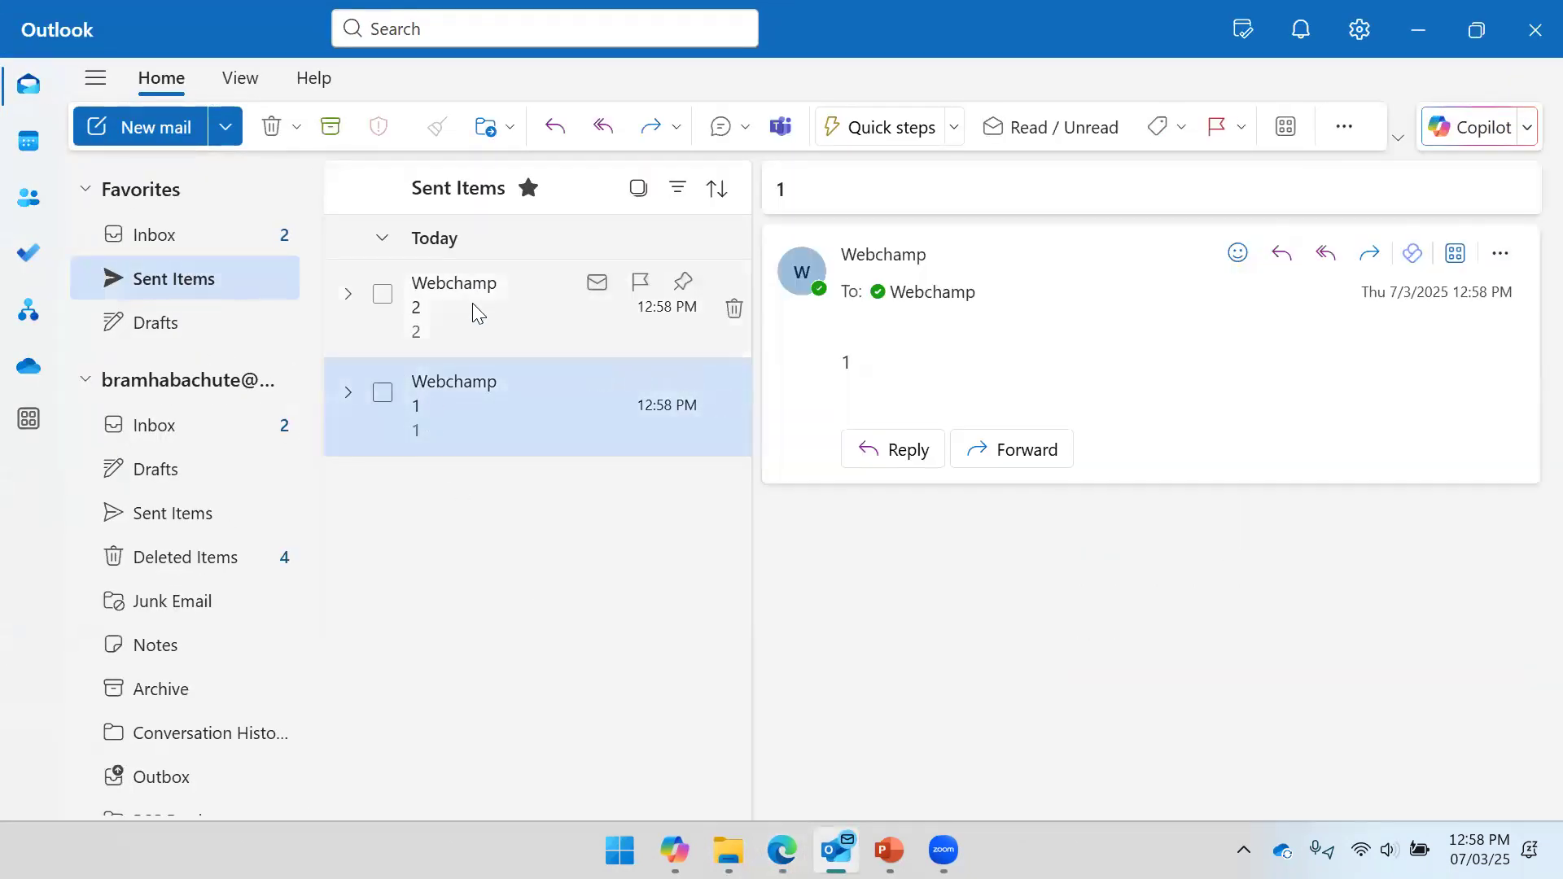
pyautogui.click(473, 305)
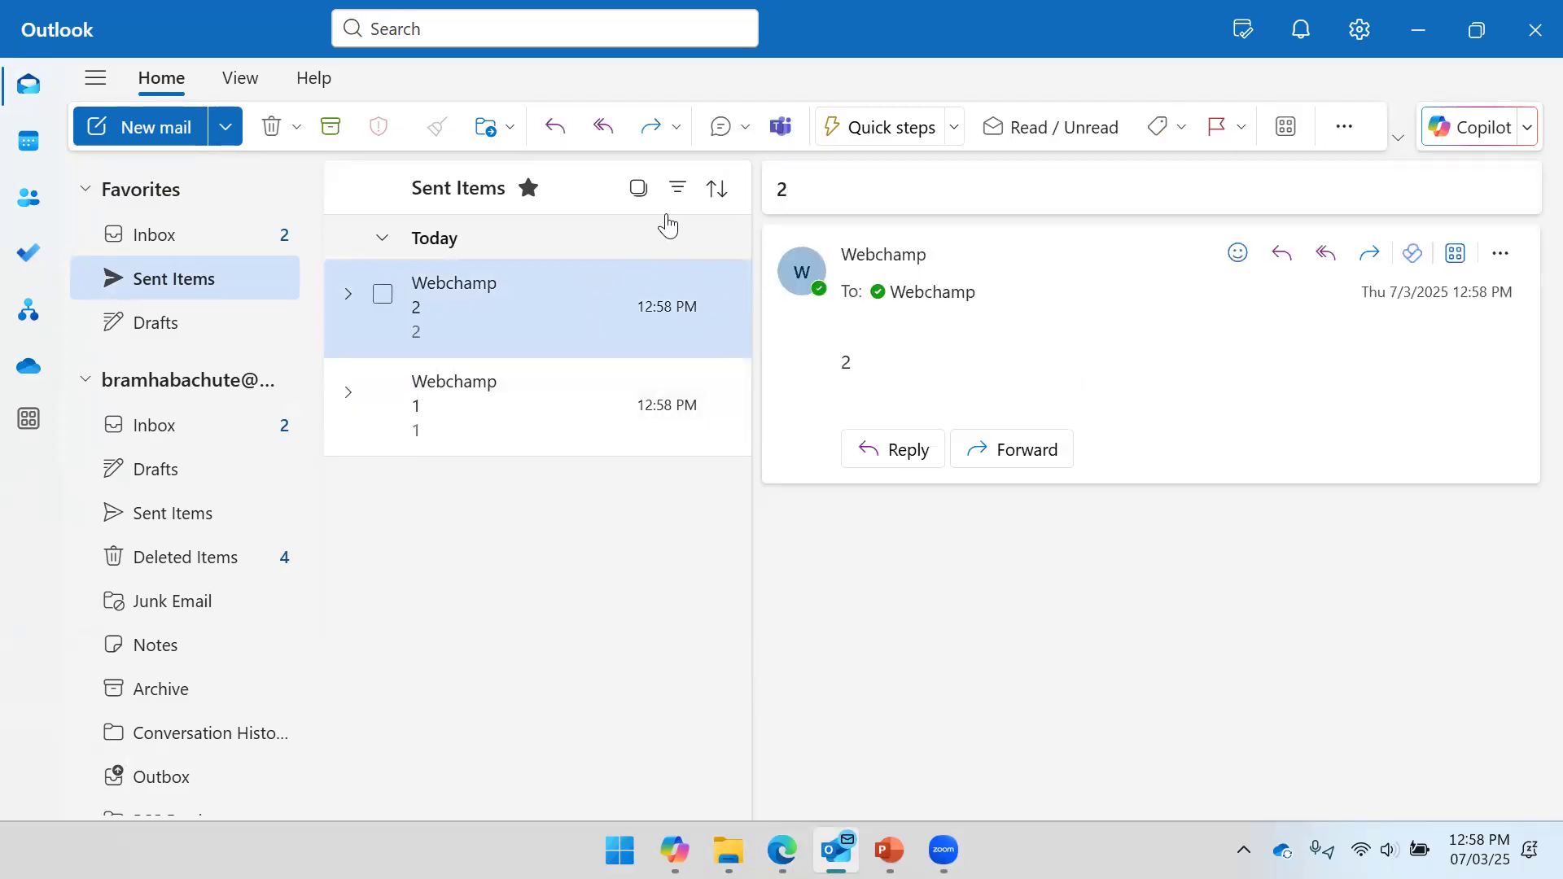
# Delete all messages in the Sent Items folder.
pyautogui.click(383, 188)
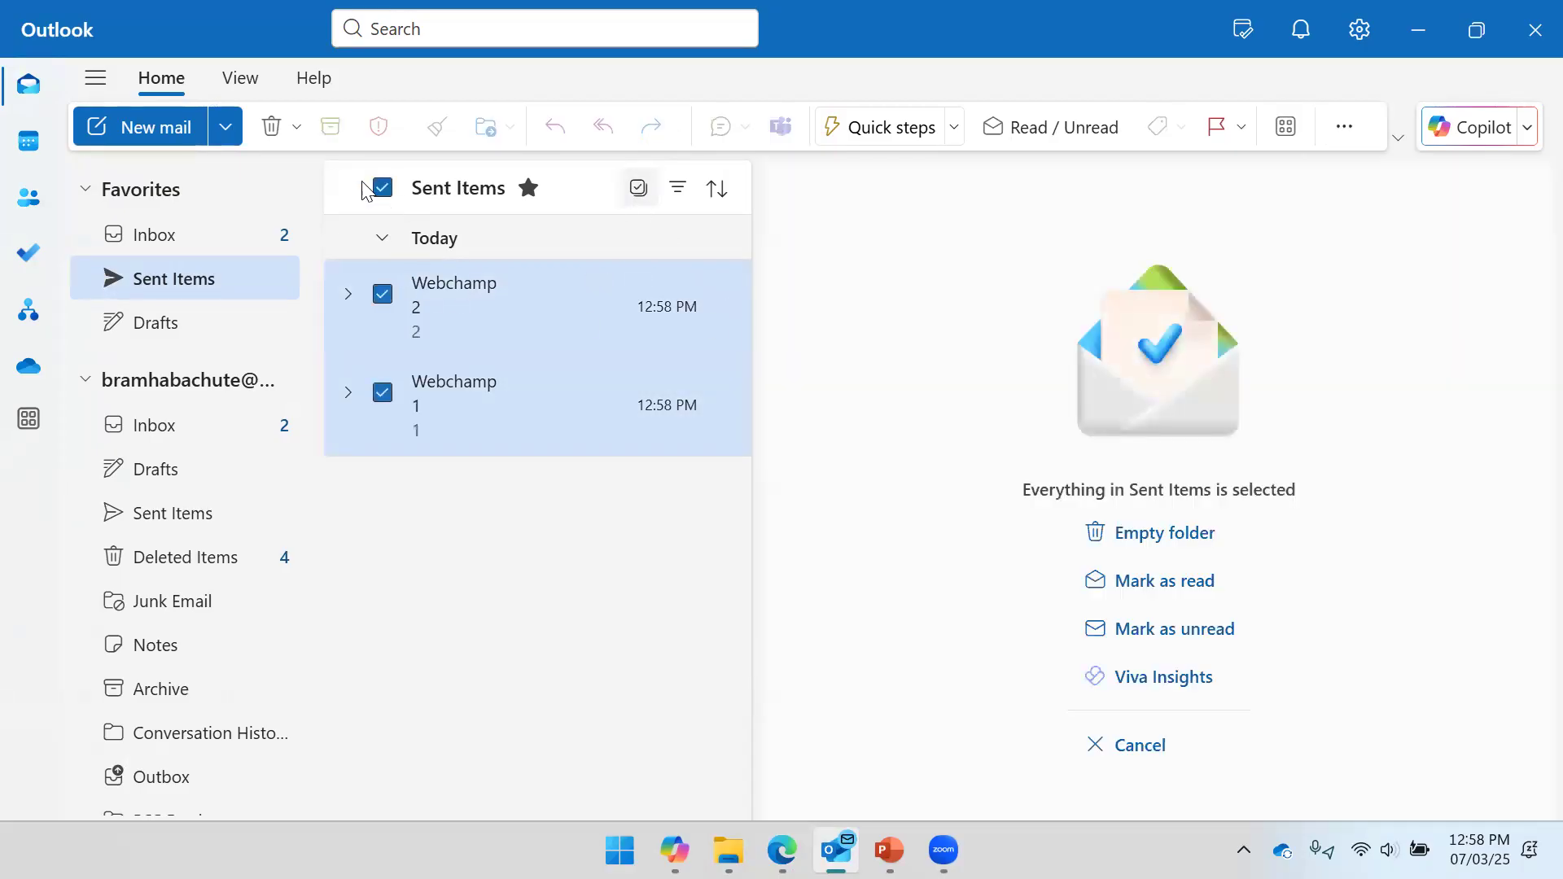
pyautogui.click(282, 135)
pyautogui.click(921, 470)
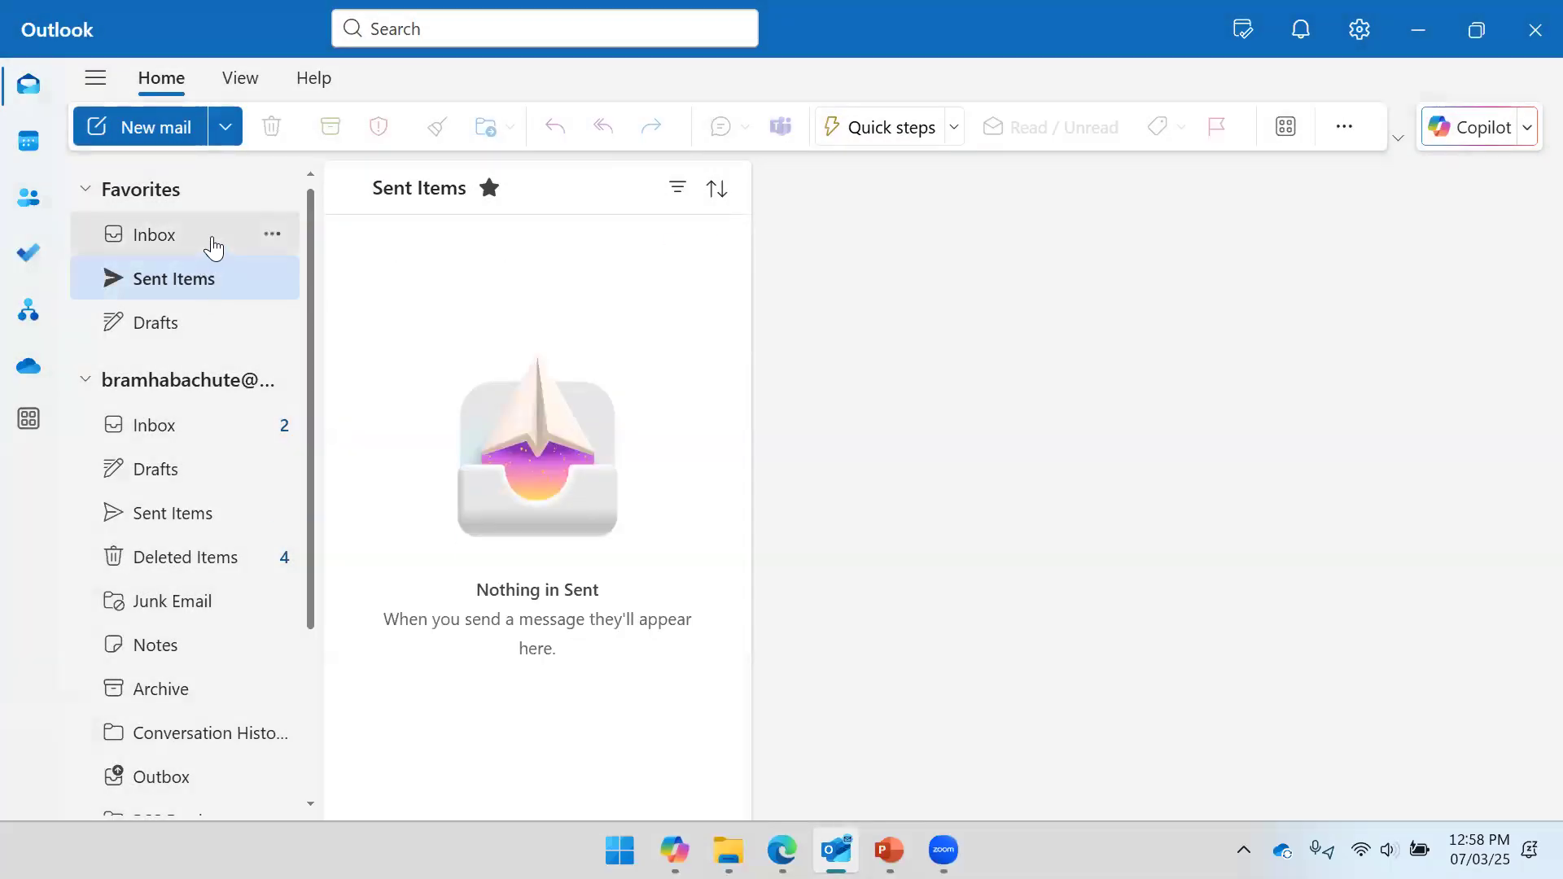
# Select and delete all Focused messages in the Inbox.
pyautogui.click(216, 241)
pyautogui.click(639, 188)
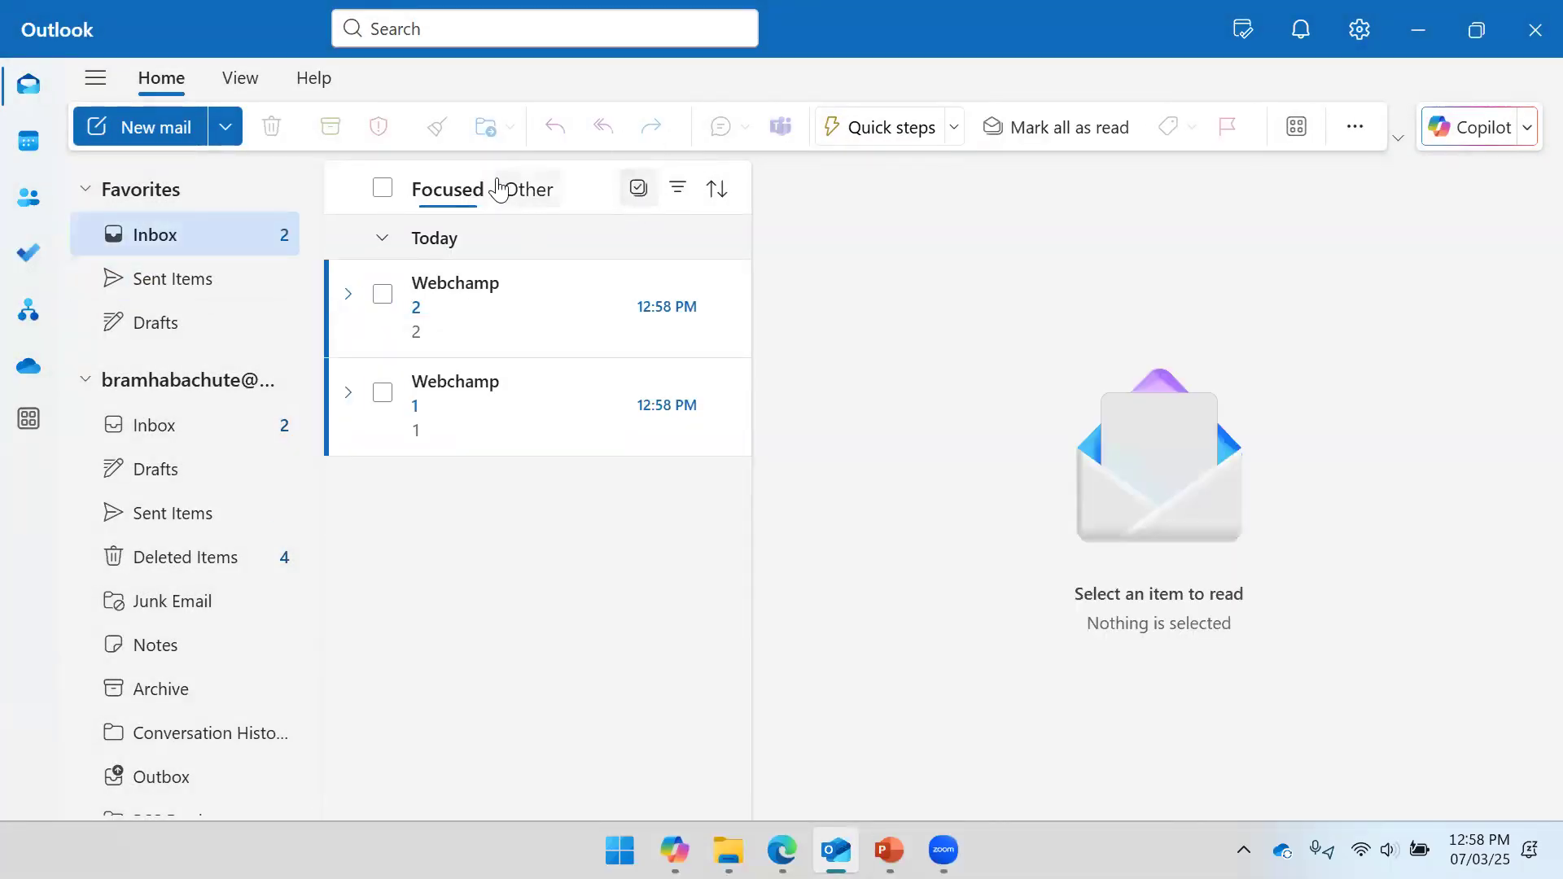
pyautogui.click(382, 190)
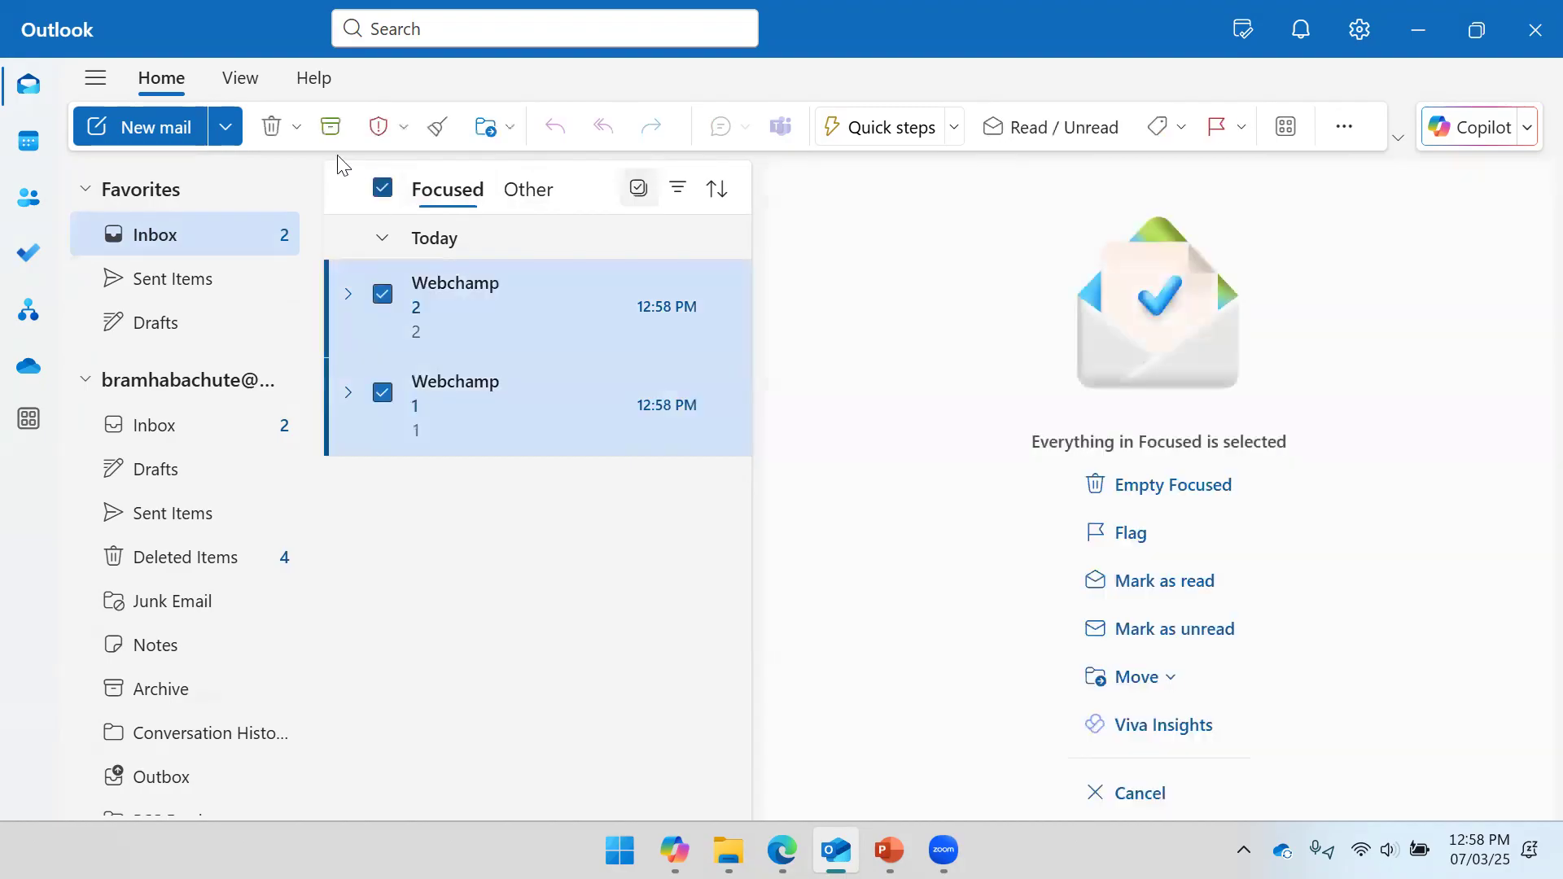
pyautogui.click(272, 128)
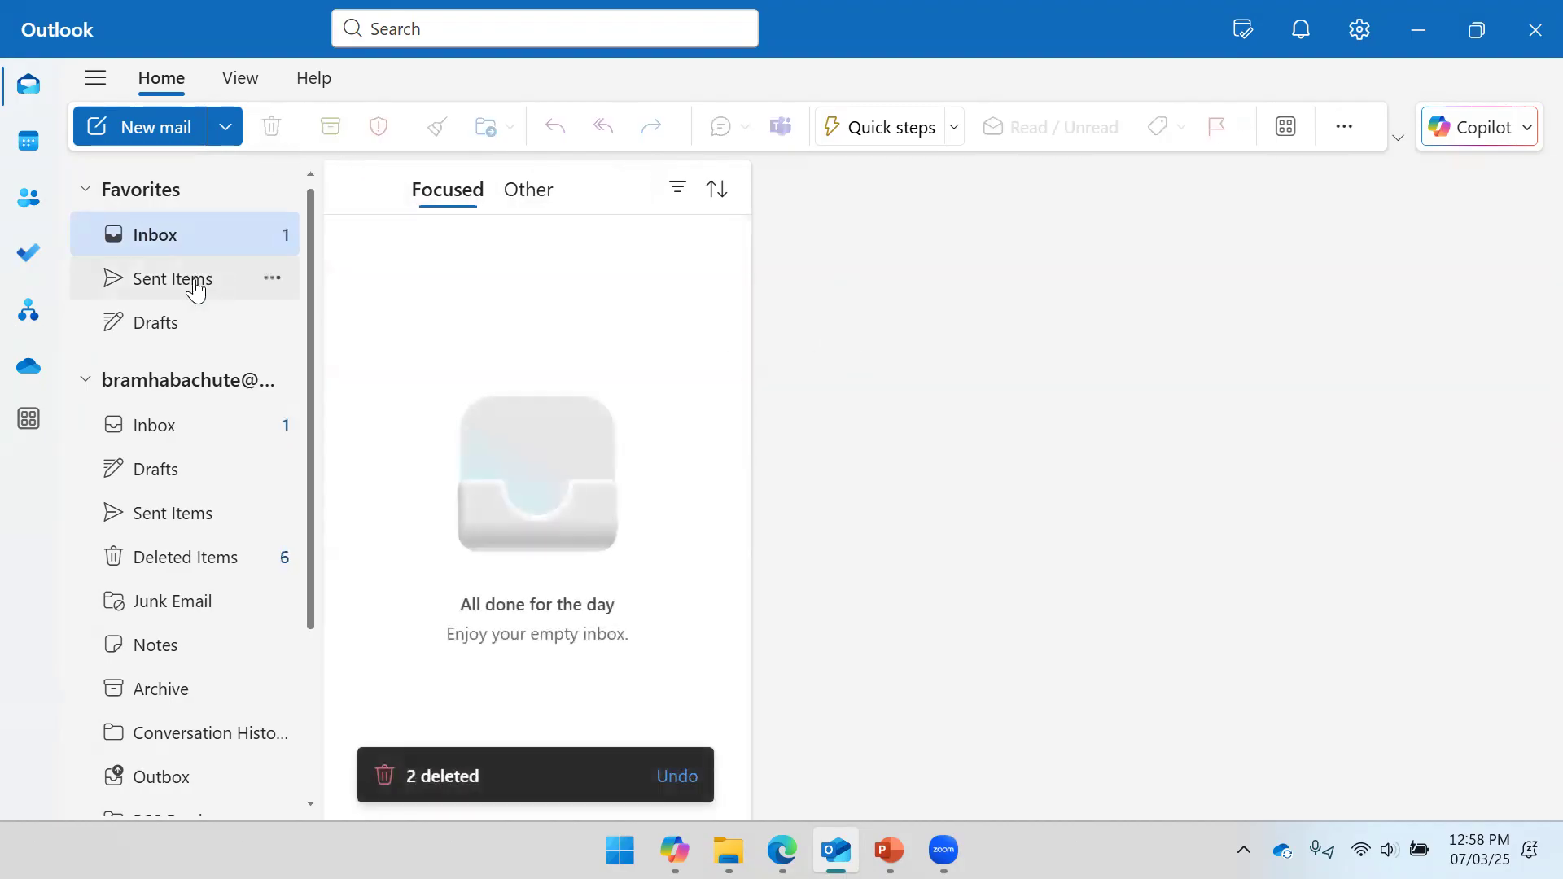
# Check the Sent Items and Inbox folders for leftover messages and switch back to Power Automate.
pyautogui.click(195, 290)
pyautogui.click(195, 230)
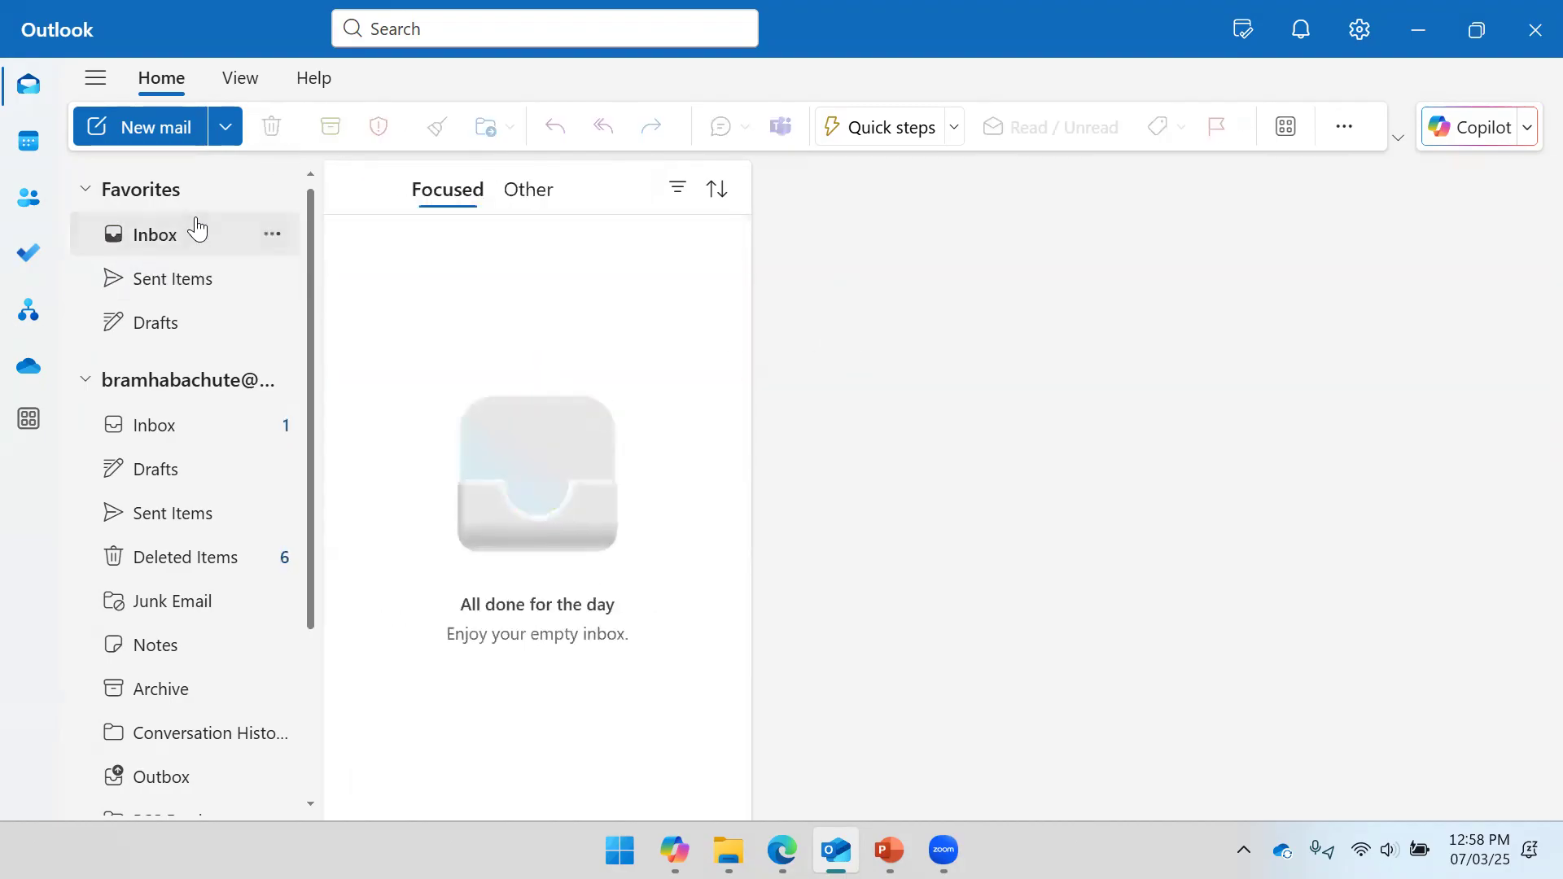
pyautogui.click(224, 428)
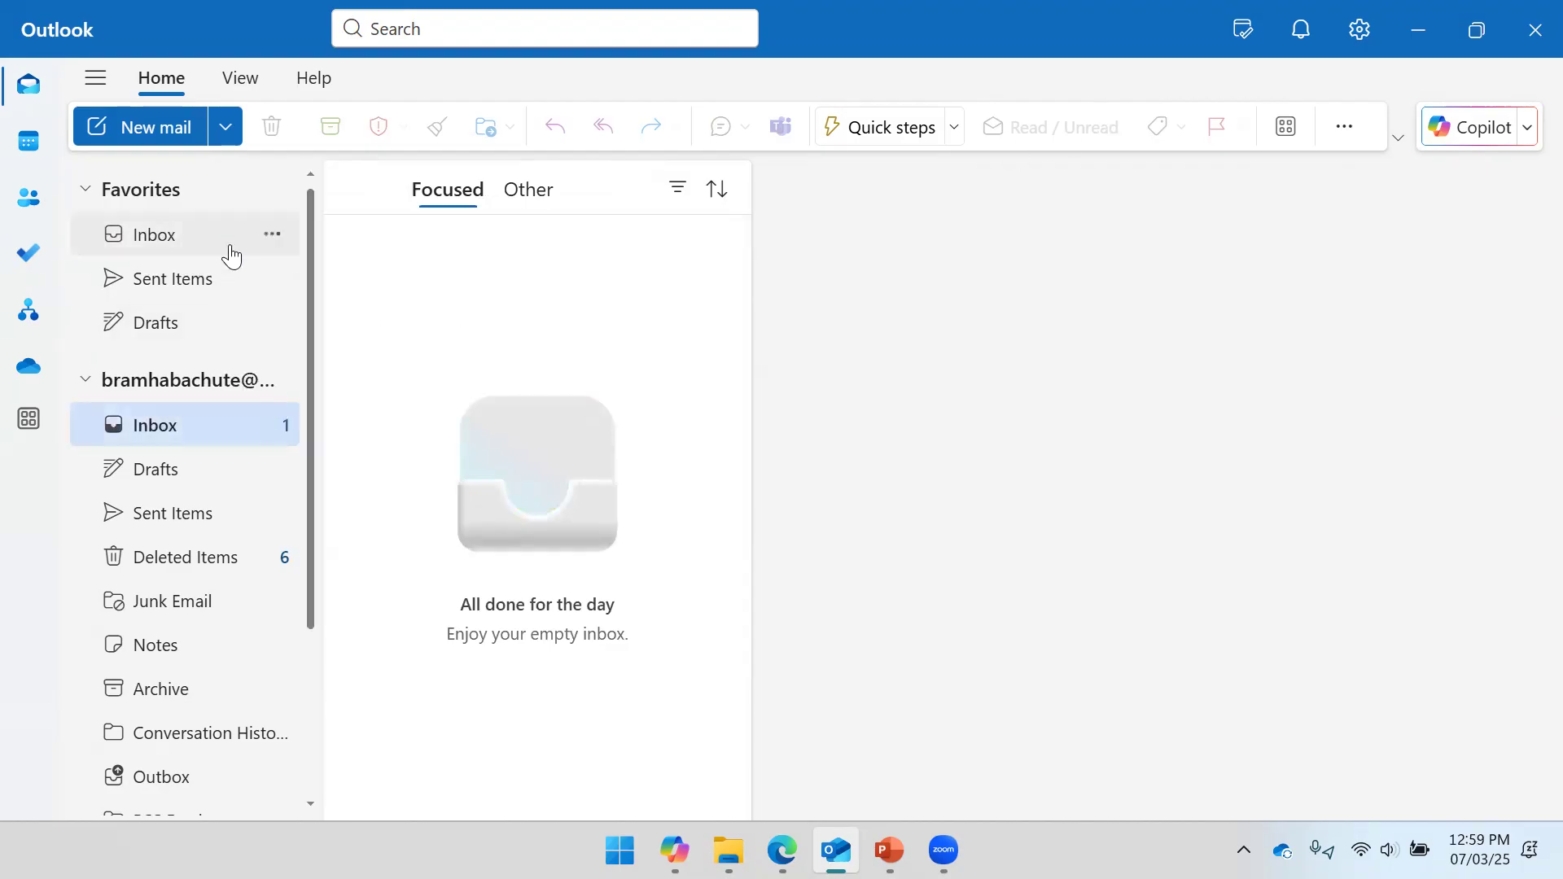
pyautogui.click(1427, 15)
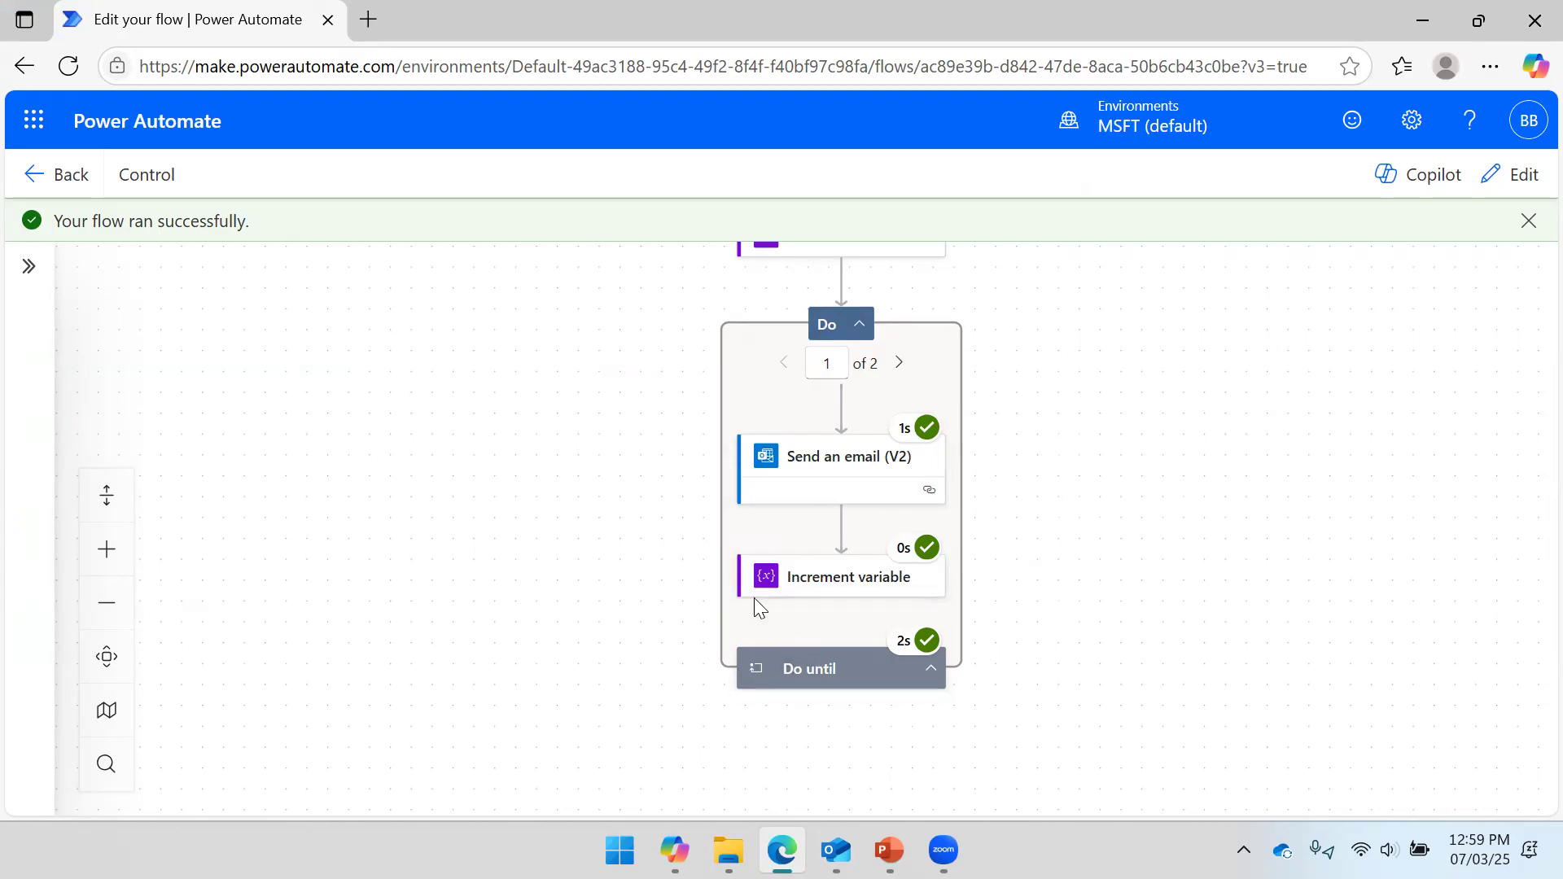
# Examine the flow run from the trigger down and open the Do until loop's run results.
pyautogui.moveTo(1088, 412); pyautogui.dragTo(980, 600)
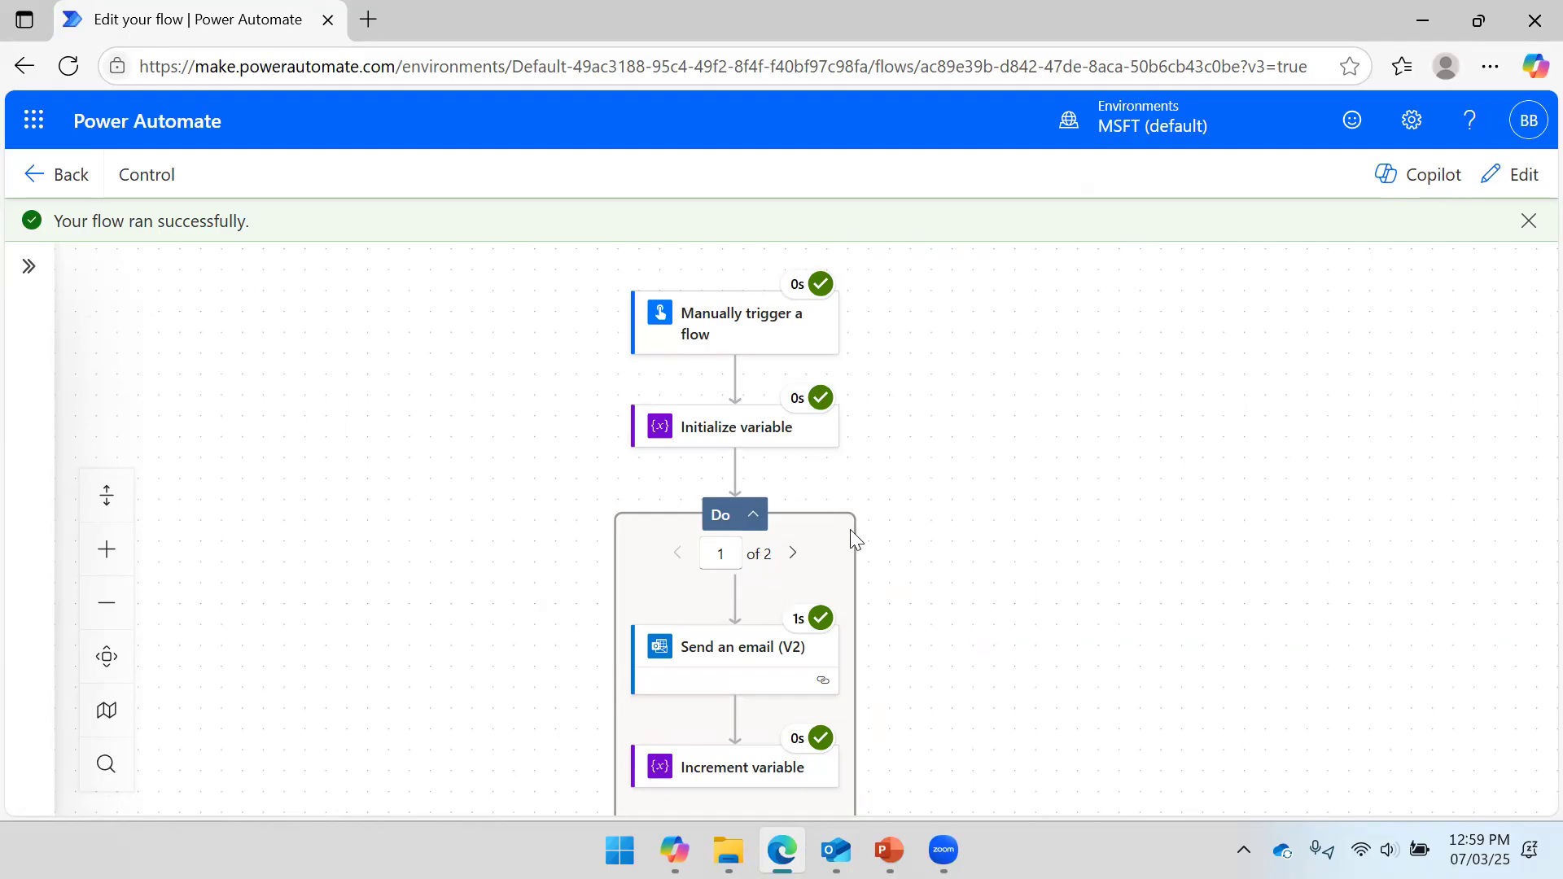
pyautogui.scroll(-3, 896, 529)
pyautogui.click(728, 557)
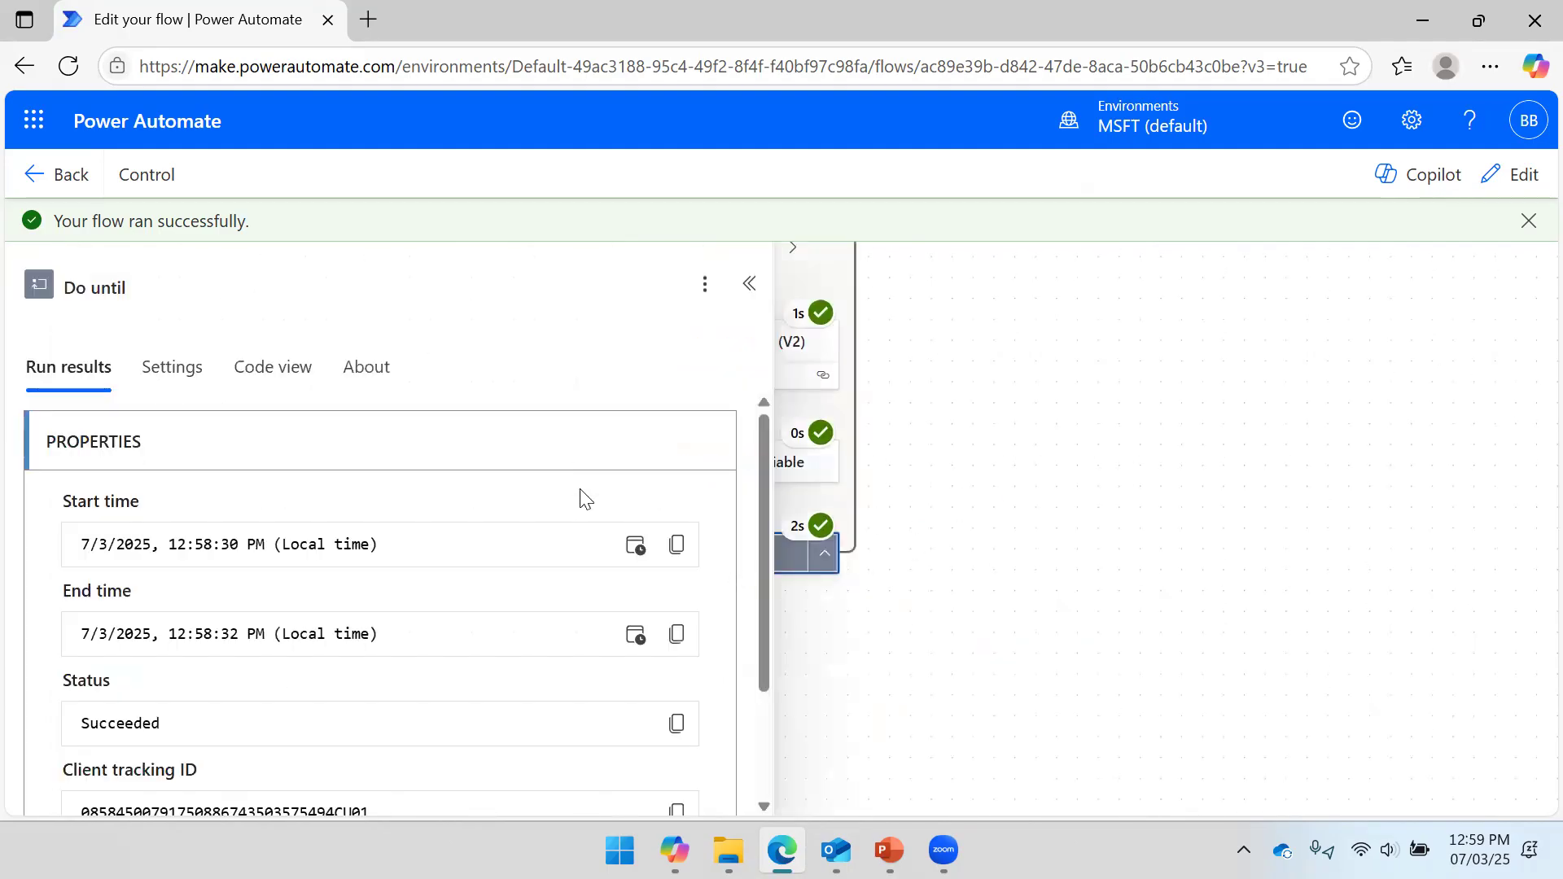
# Return the flow to edit mode and review the Initialize variable action's name, type and value.
pyautogui.click(1511, 174)
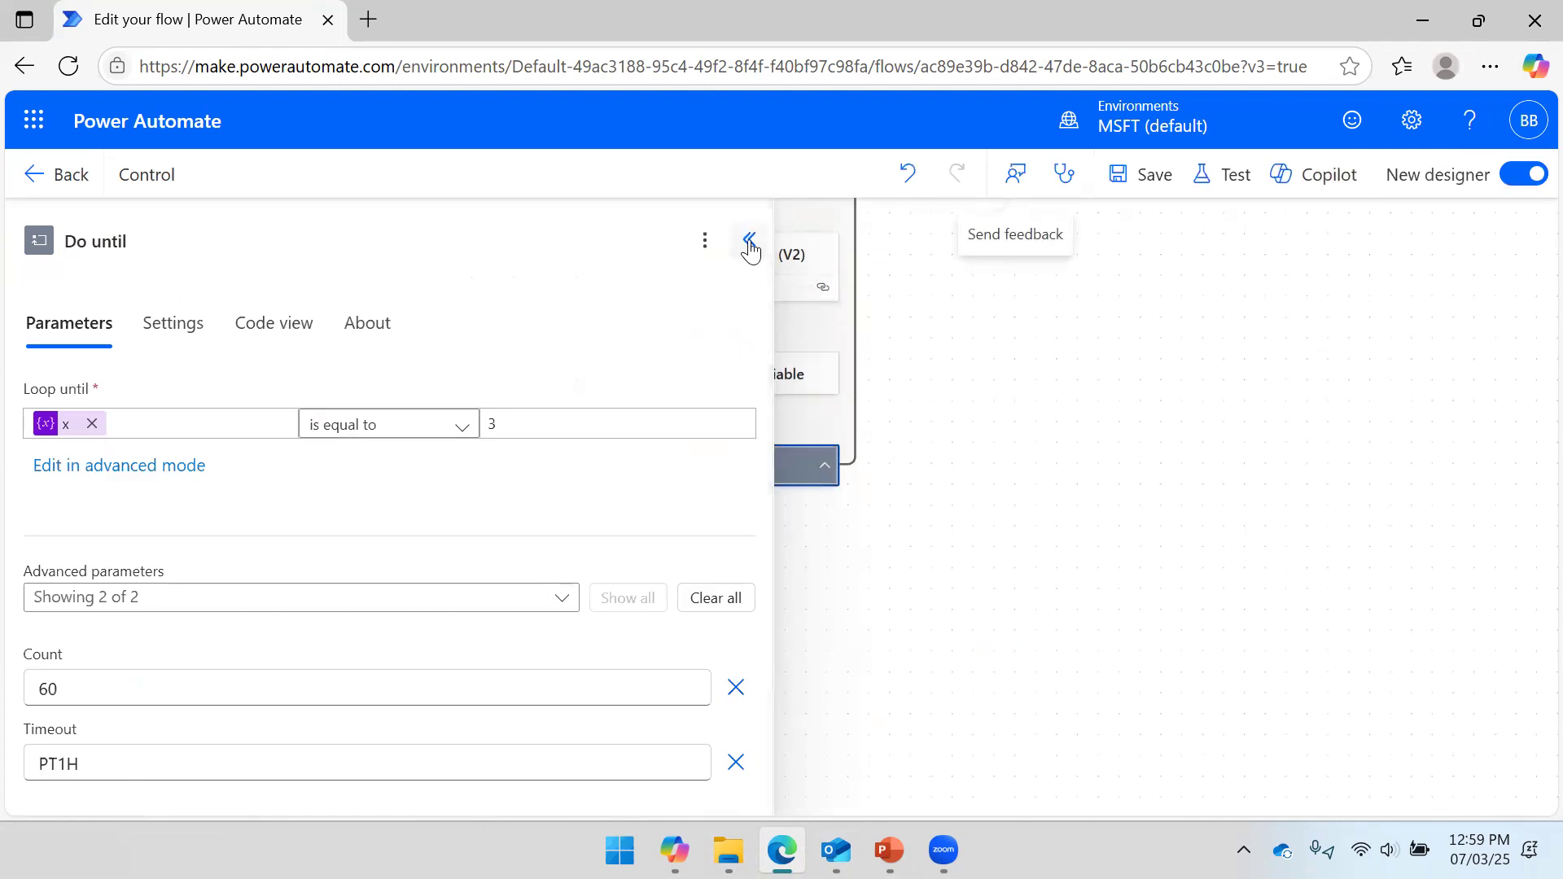
pyautogui.click(749, 240)
pyautogui.scroll(5, 958, 373)
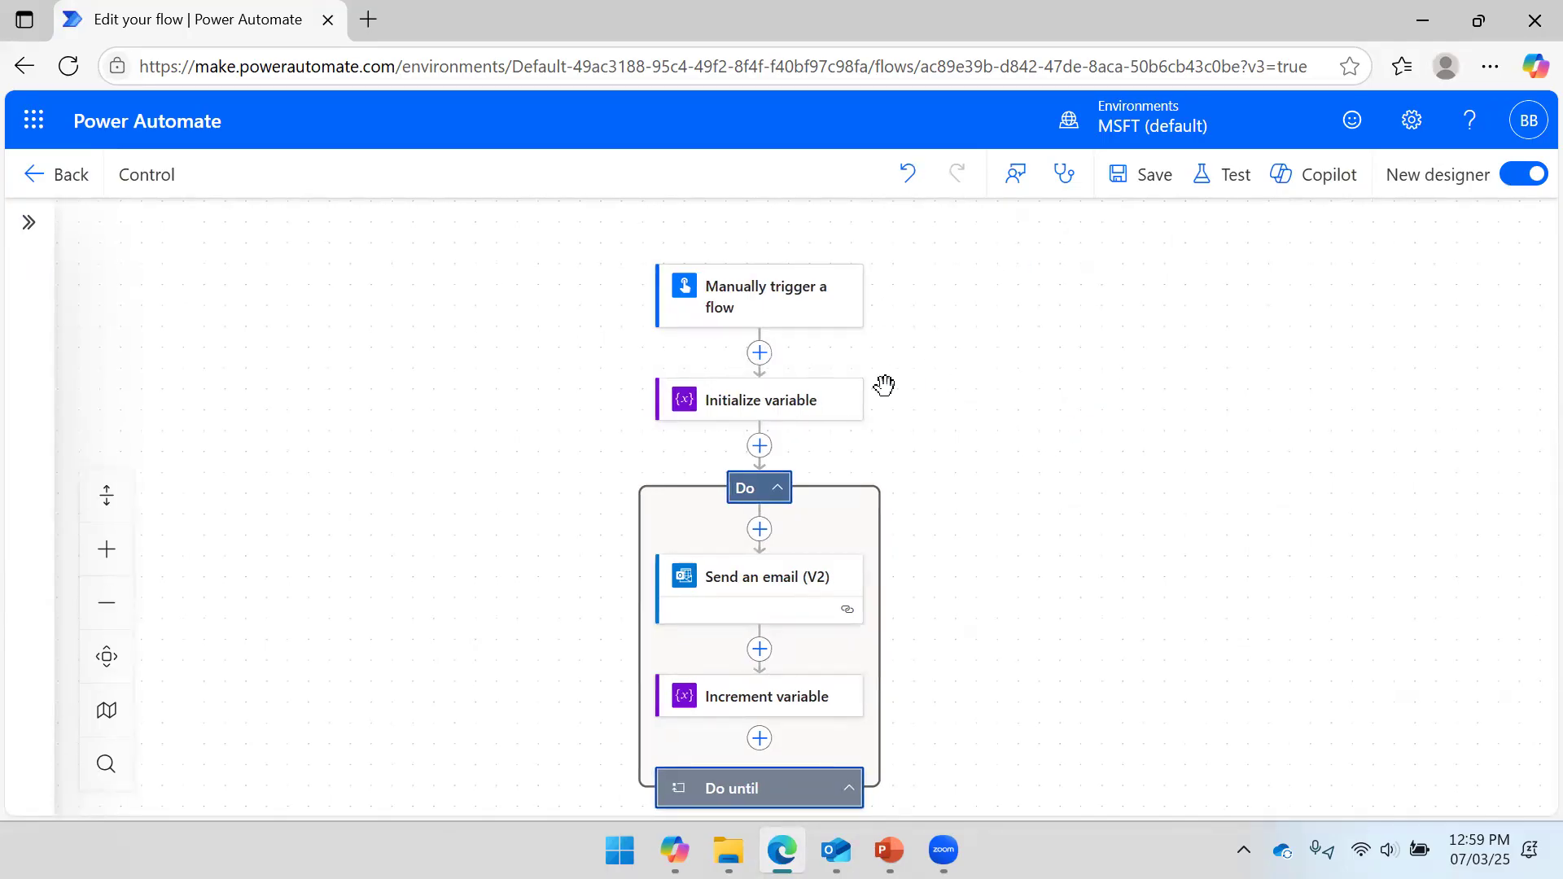
pyautogui.click(755, 406)
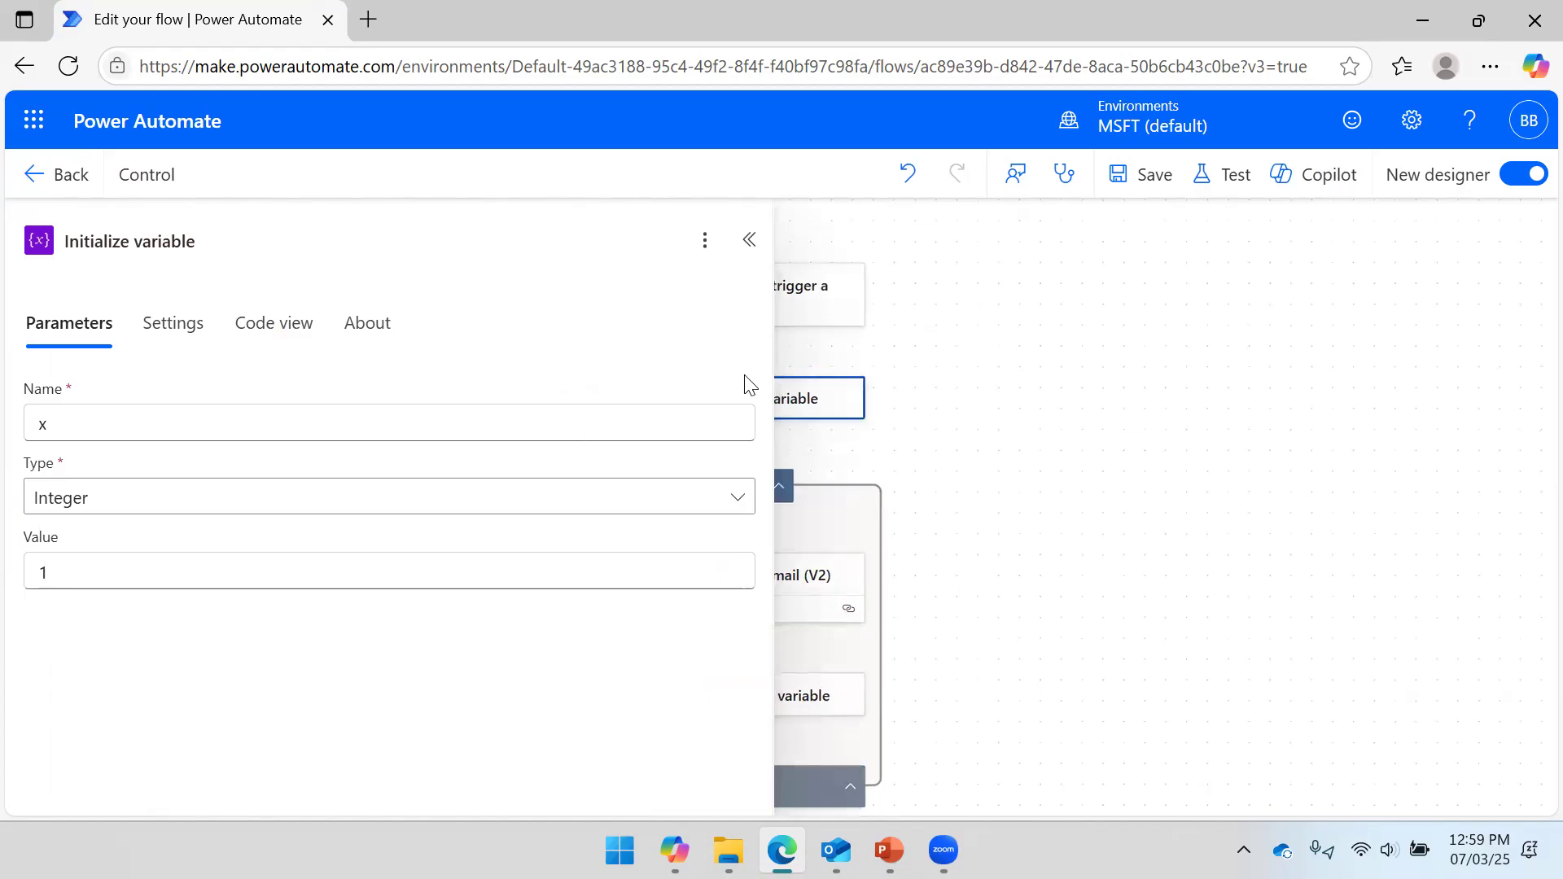
pyautogui.click(743, 244)
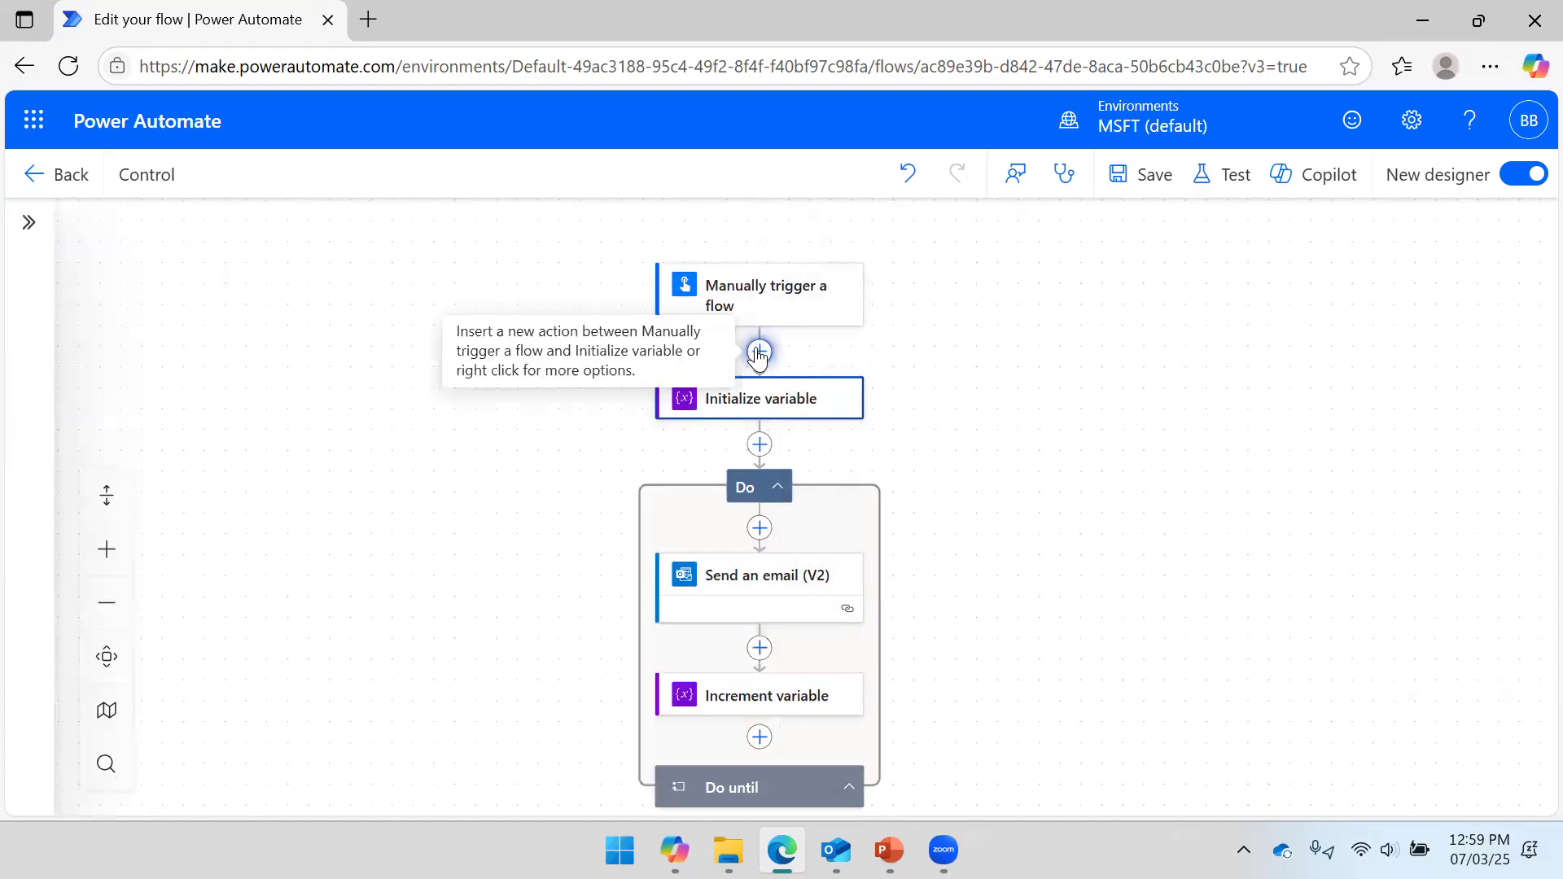
# Insert an Initialize variable action between the manual trigger and the existing Initialize variable action.
pyautogui.click(757, 352)
pyautogui.scroll(-3, 228, 570)
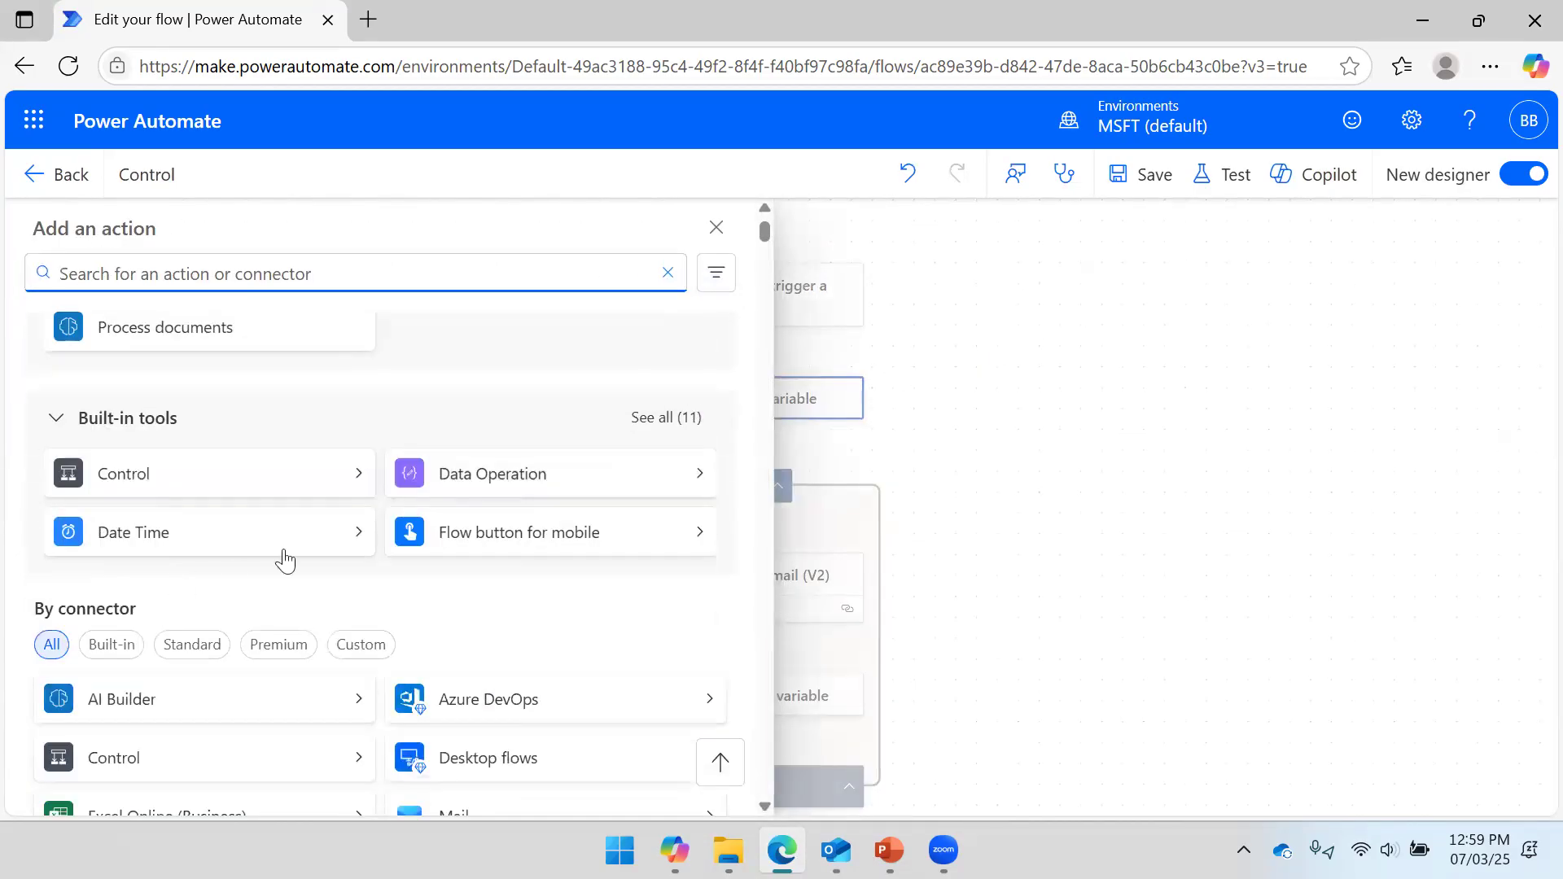
pyautogui.click(684, 417)
pyautogui.scroll(-5, 214, 578)
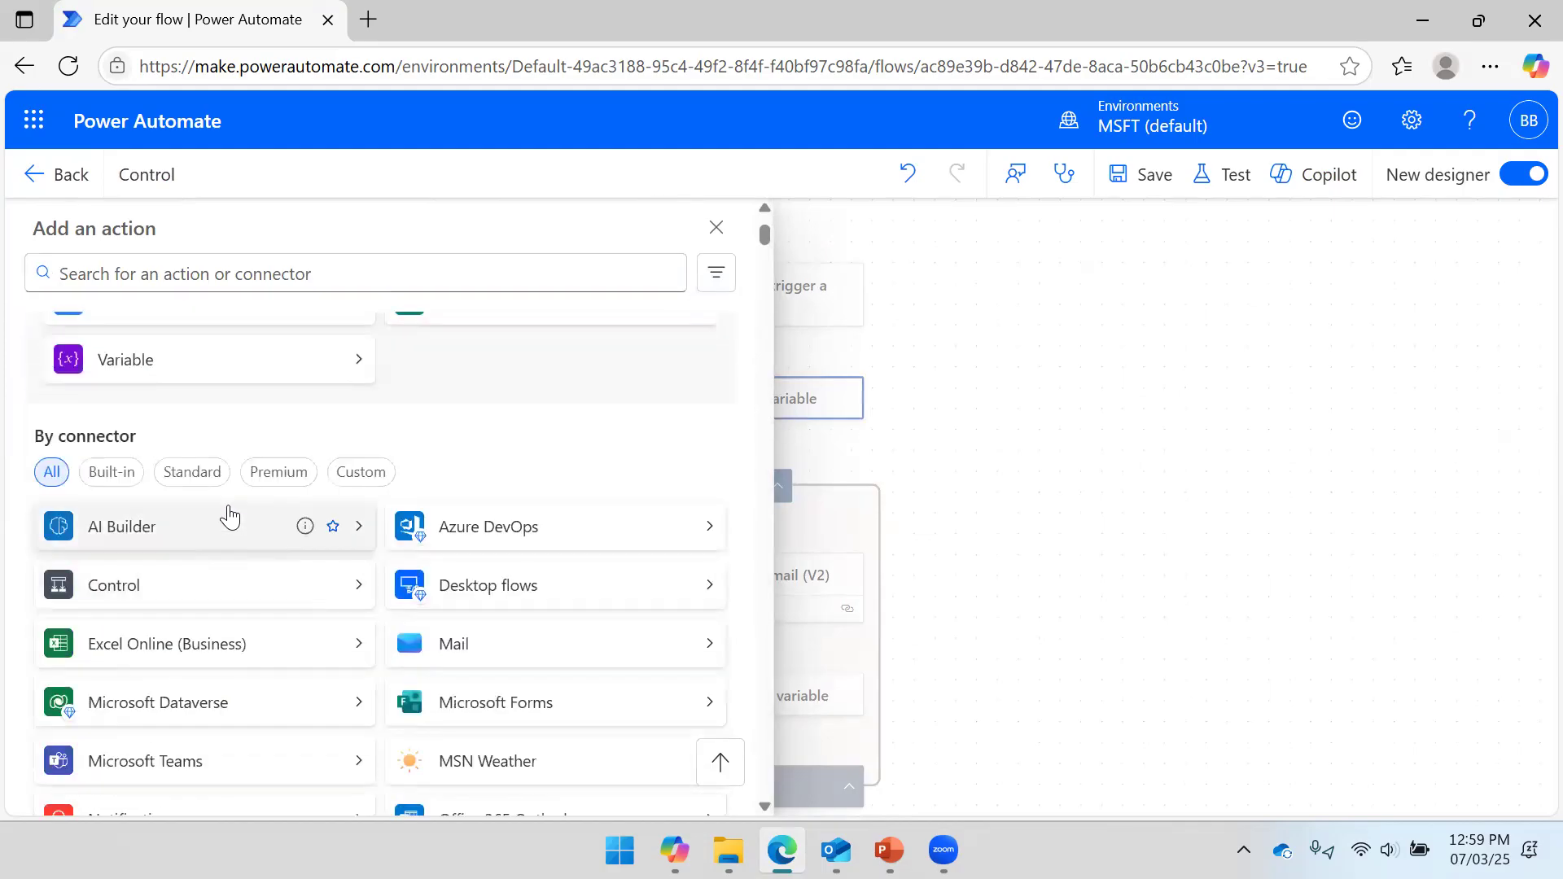
pyautogui.click(350, 370)
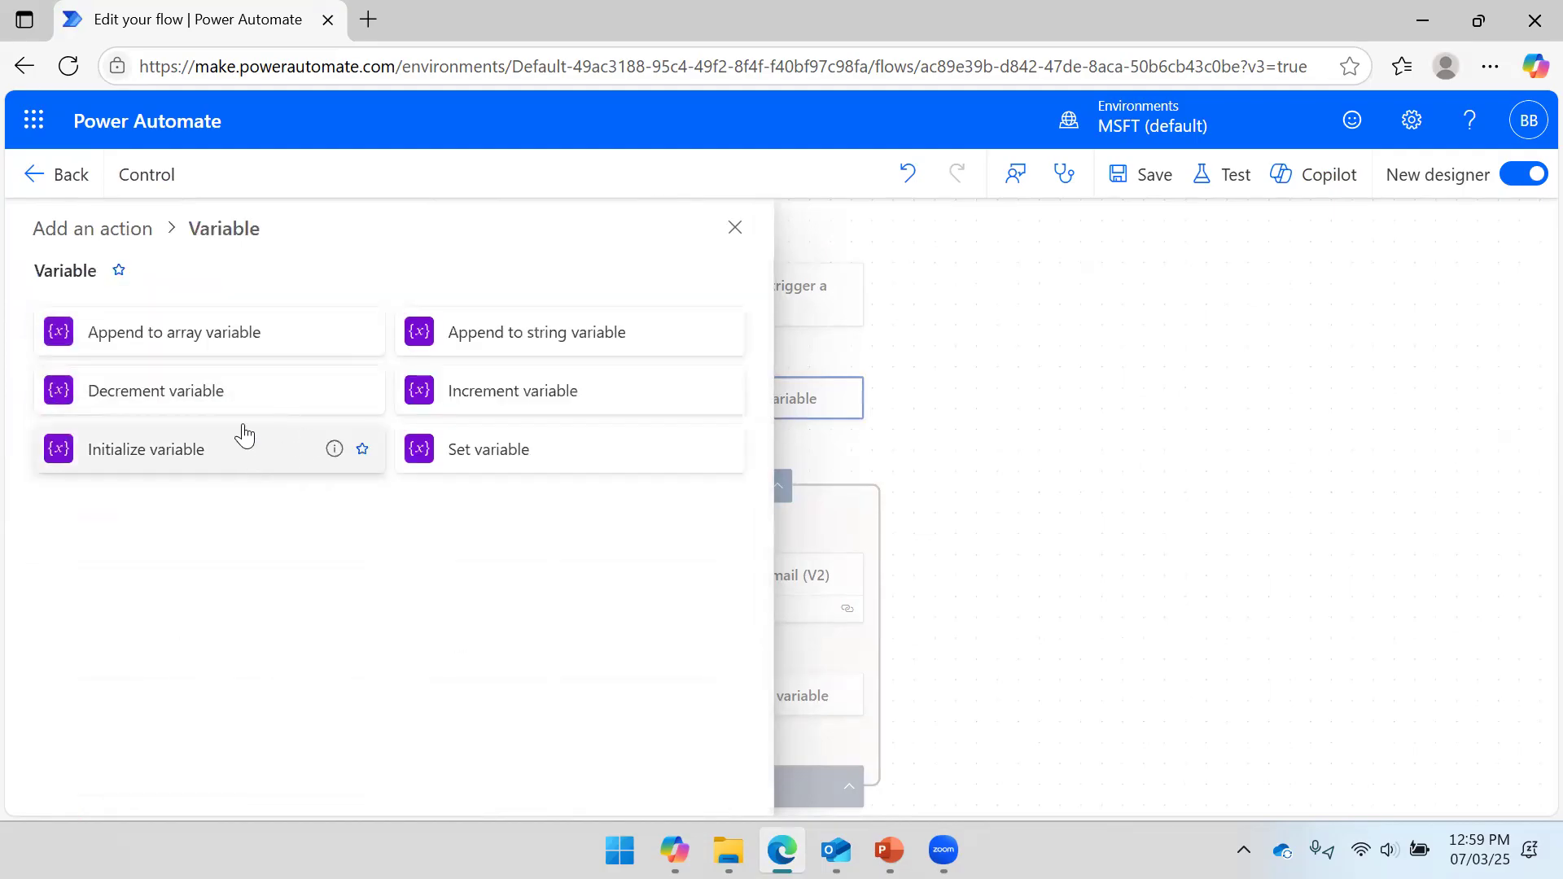
pyautogui.click(181, 473)
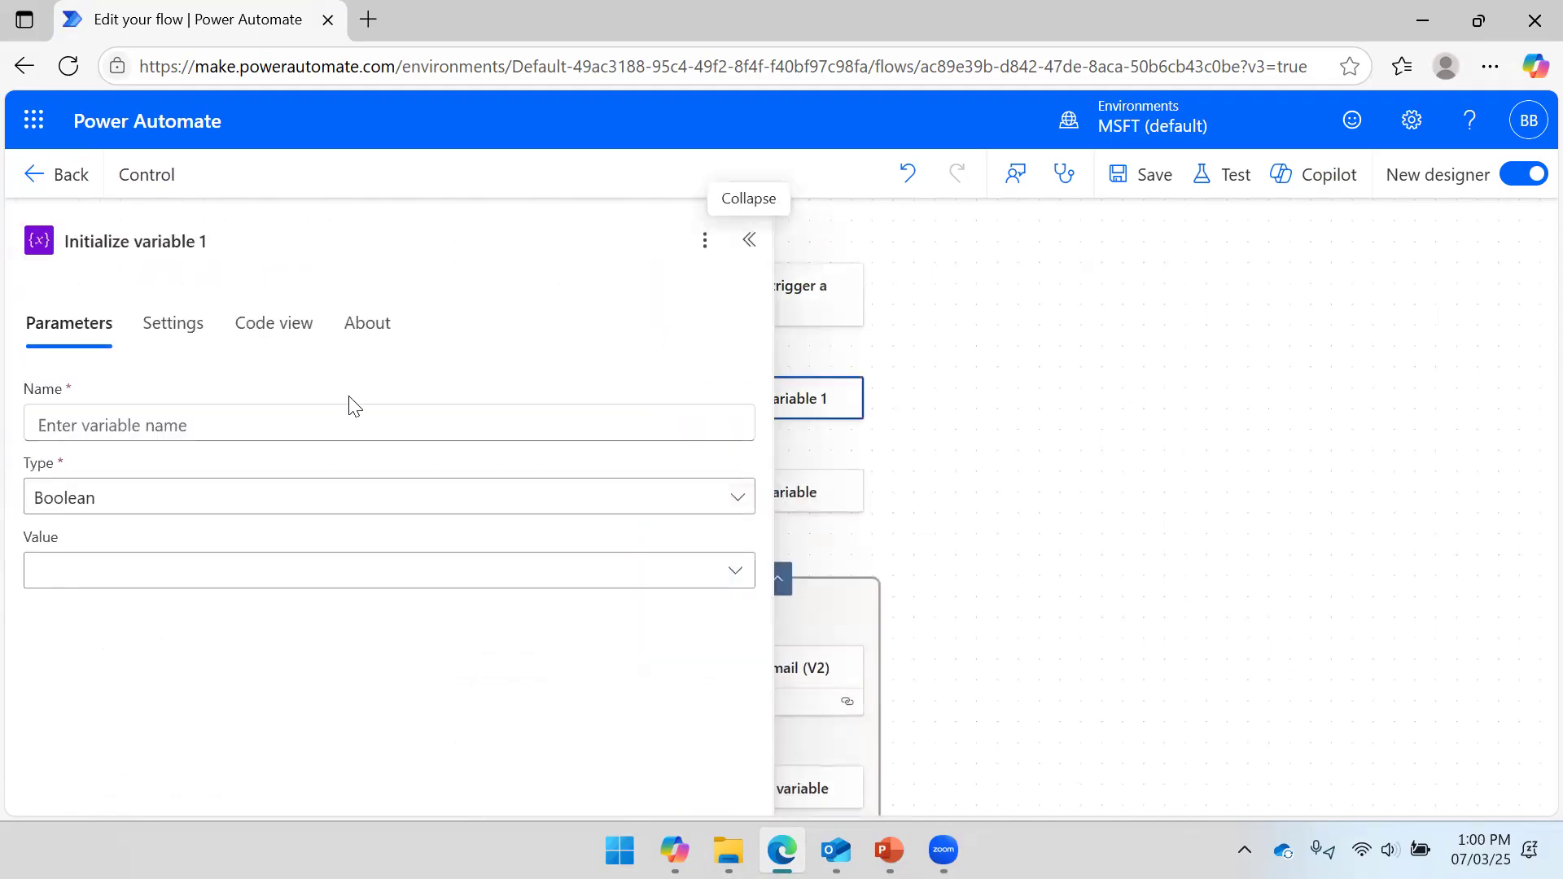
# Name the new variable Day Name and set its type to Array.
pyautogui.click(332, 424)
pyautogui.write('Day Name')
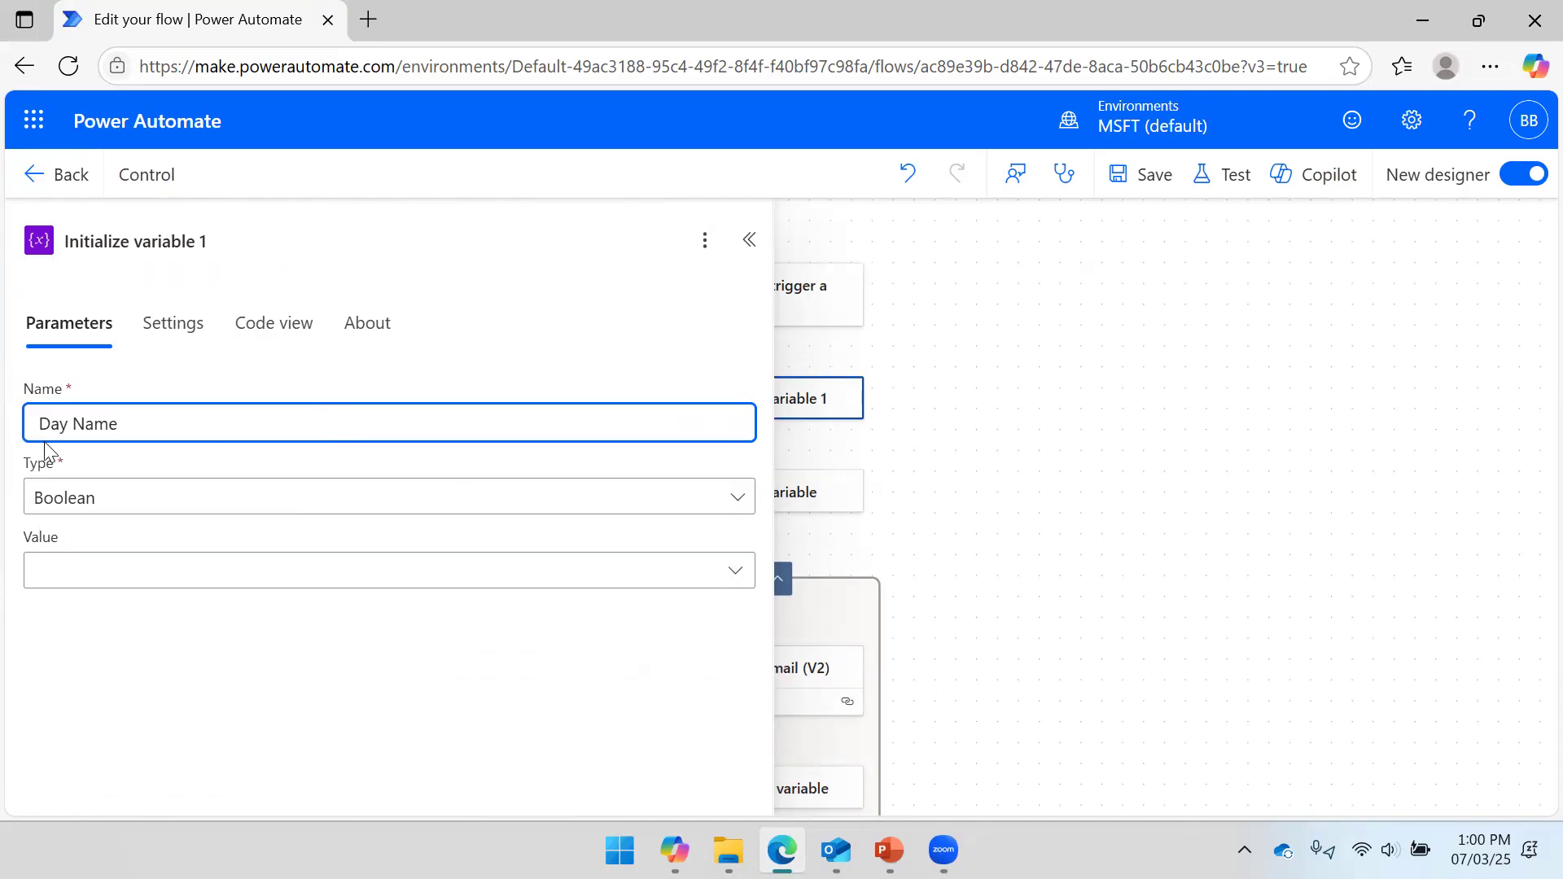
pyautogui.click(74, 423)
pyautogui.press('BackSpace')
pyautogui.click(132, 503)
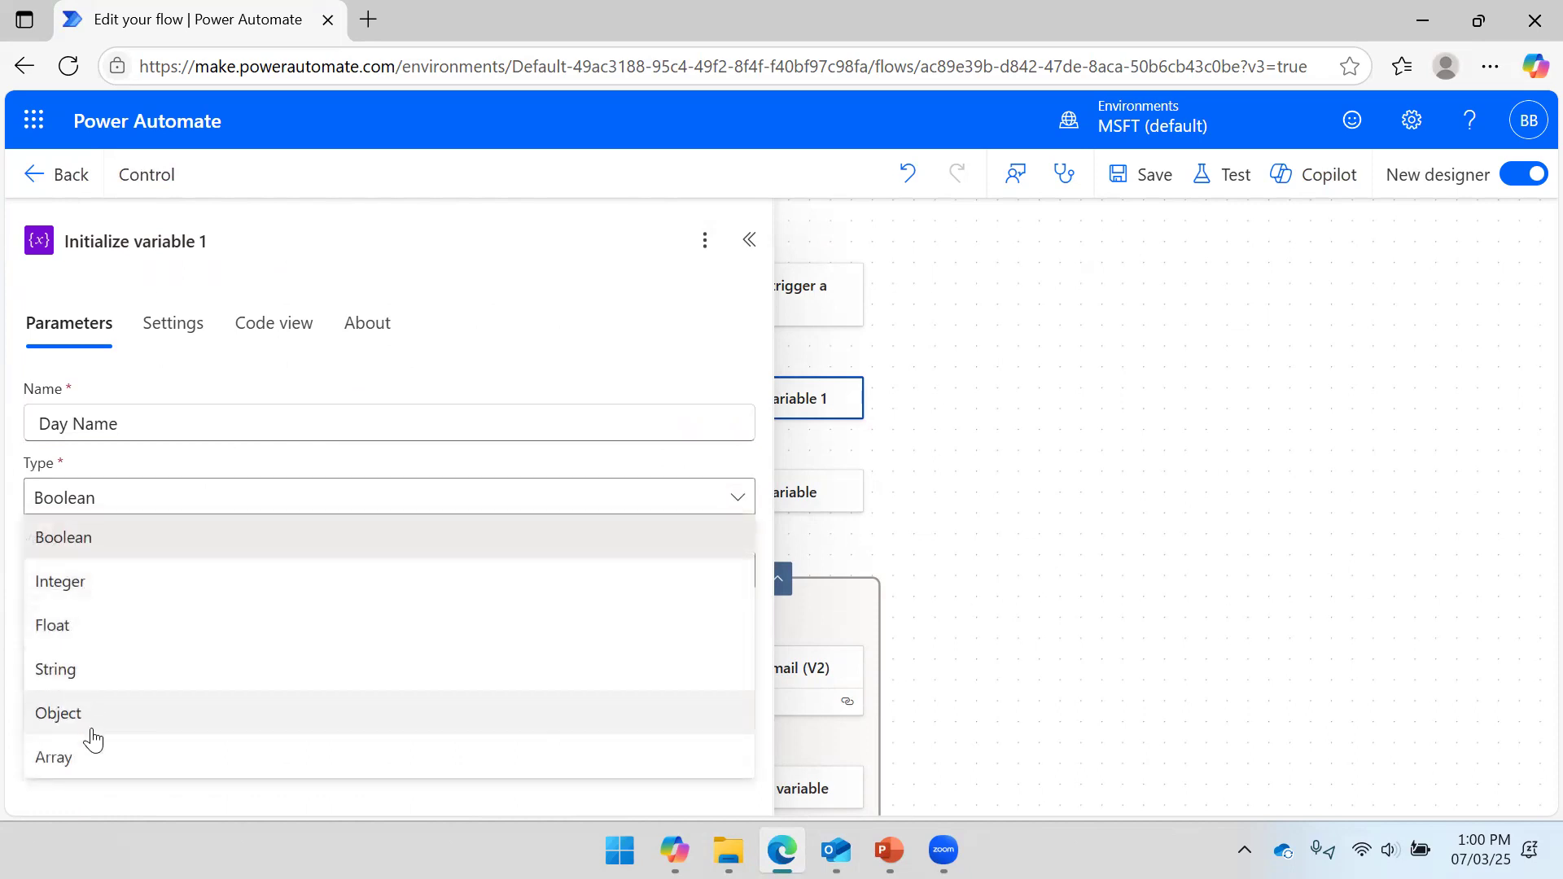
pyautogui.click(115, 741)
# Set the Day Name value to ['Mon','Tue','Wed','Thu','Fri','Sat','Sun'] and save the flow.
pyautogui.click(95, 562)
pyautogui.write('[]')
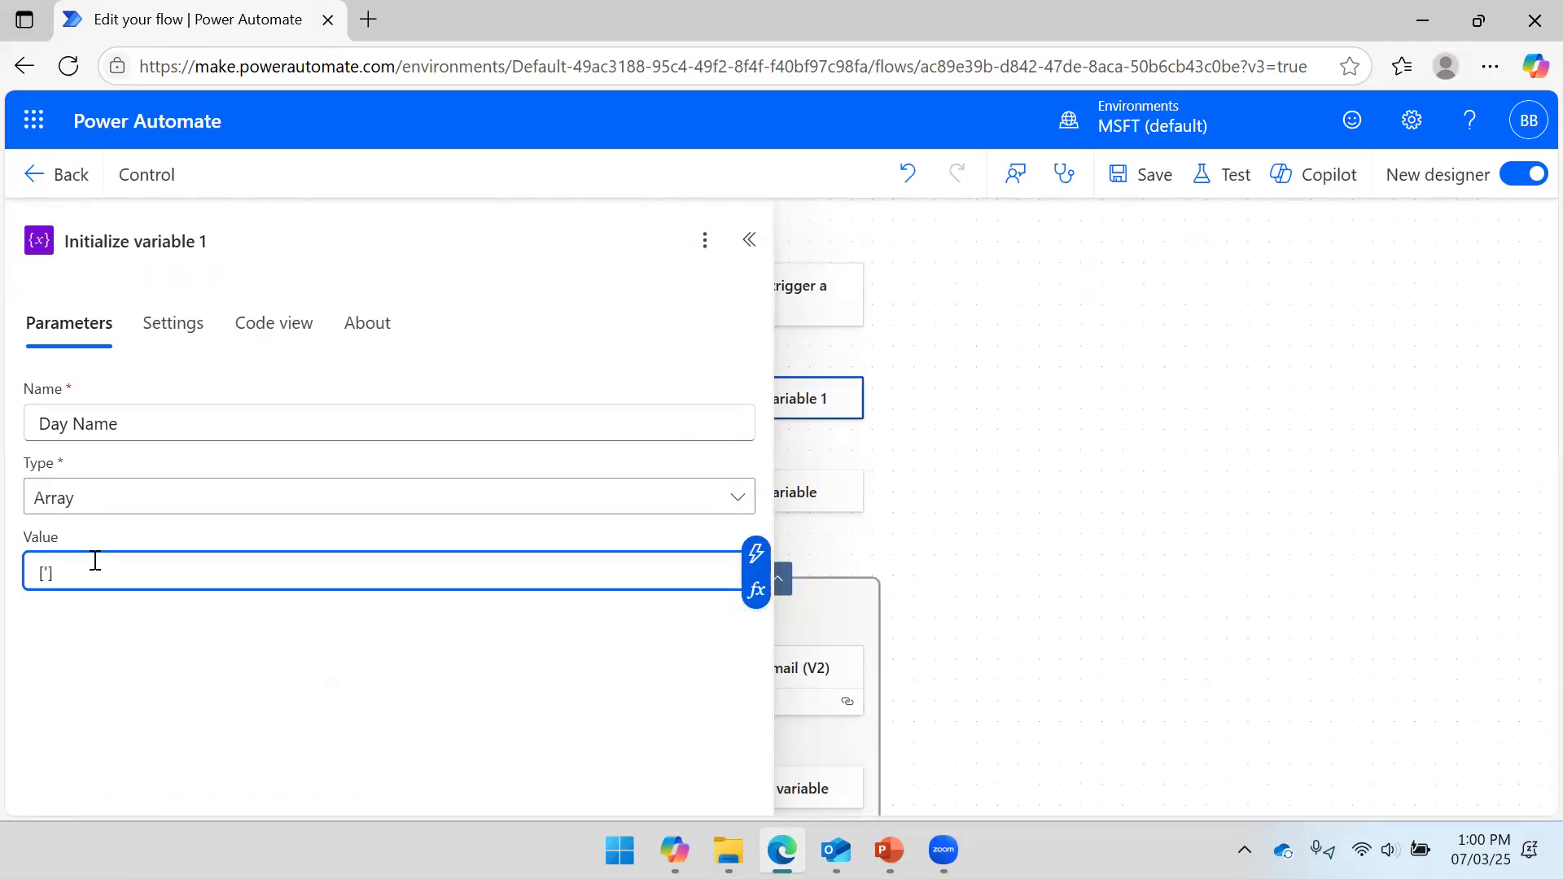
pyautogui.write("'Mo")
pyautogui.write("hu','Fri',")
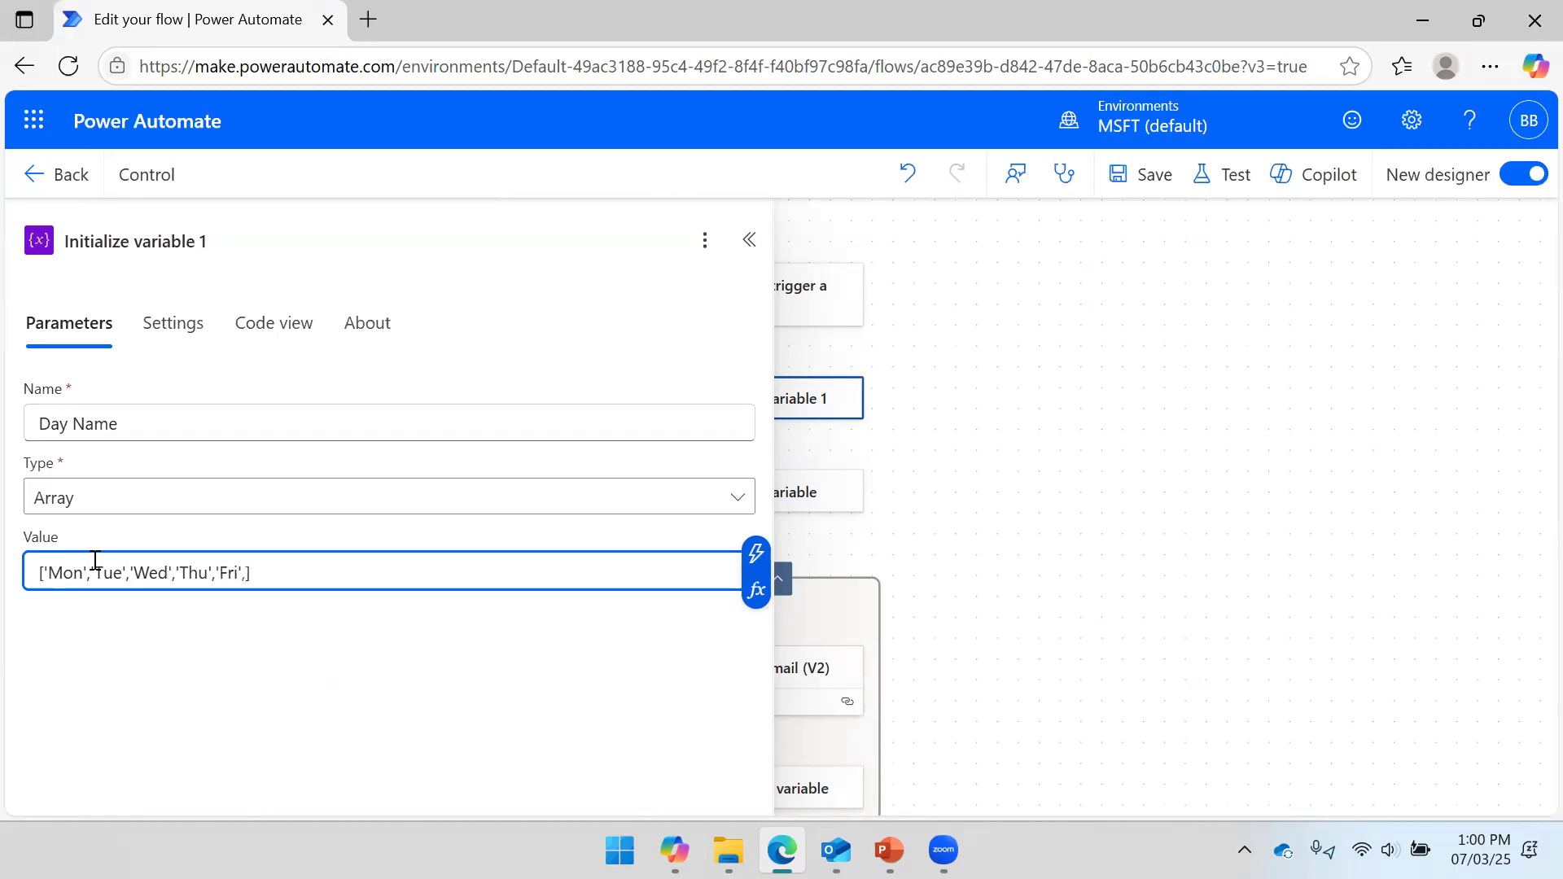
pyautogui.write('D')
pyautogui.press('BackSpace')
pyautogui.press('BackSpace')
pyautogui.write('Sun')
pyautogui.click(1129, 194)
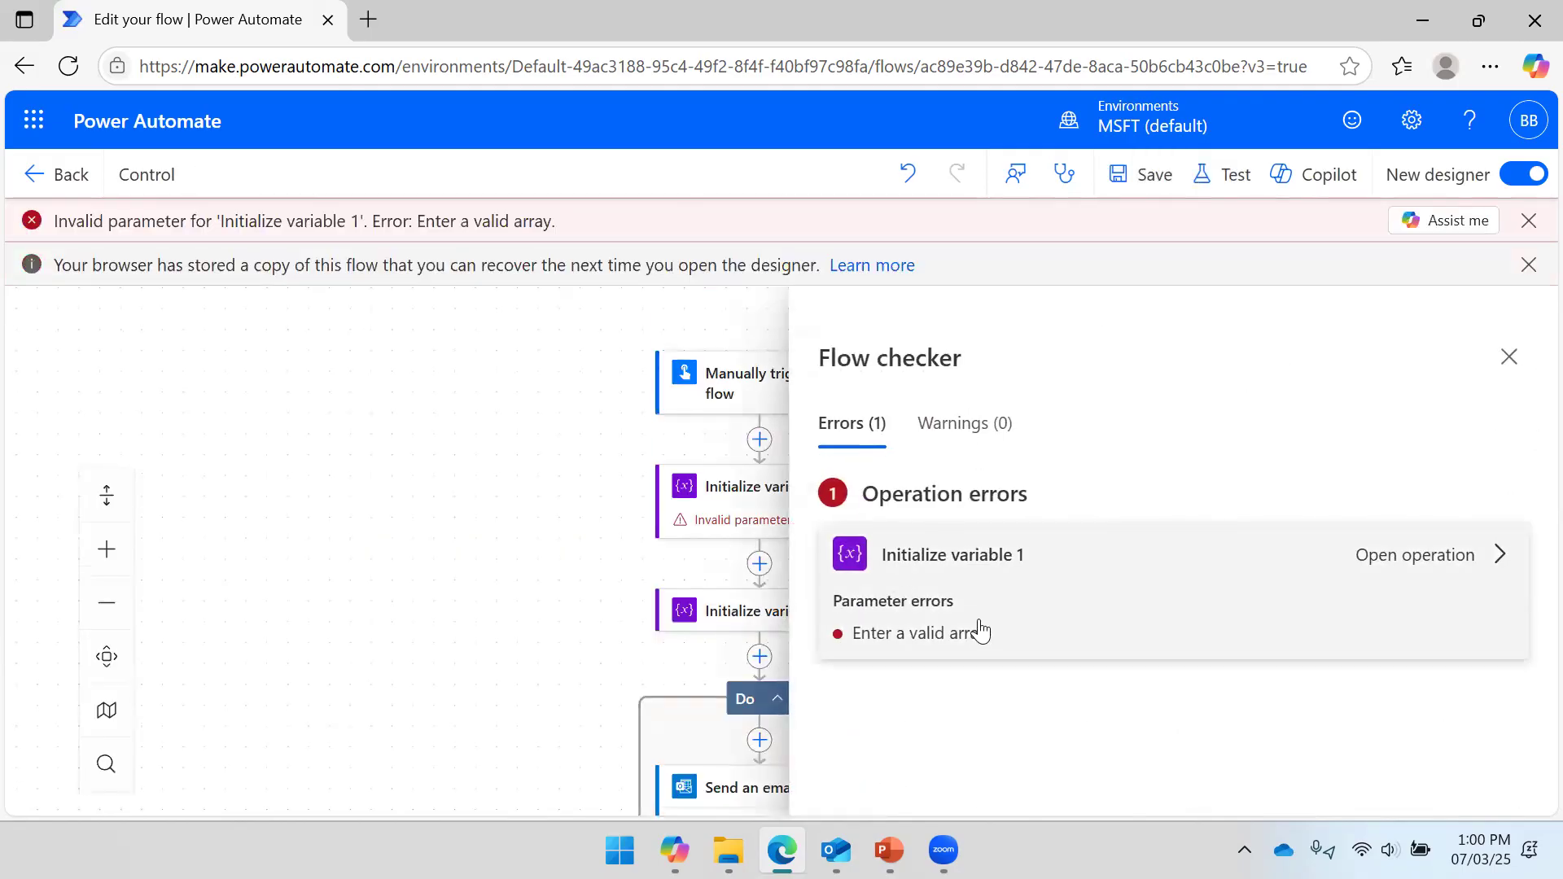
# Reopen the Day Name variable, replace the single quotes around every day with double quotes, save the flow and check the array.
pyautogui.click(980, 631)
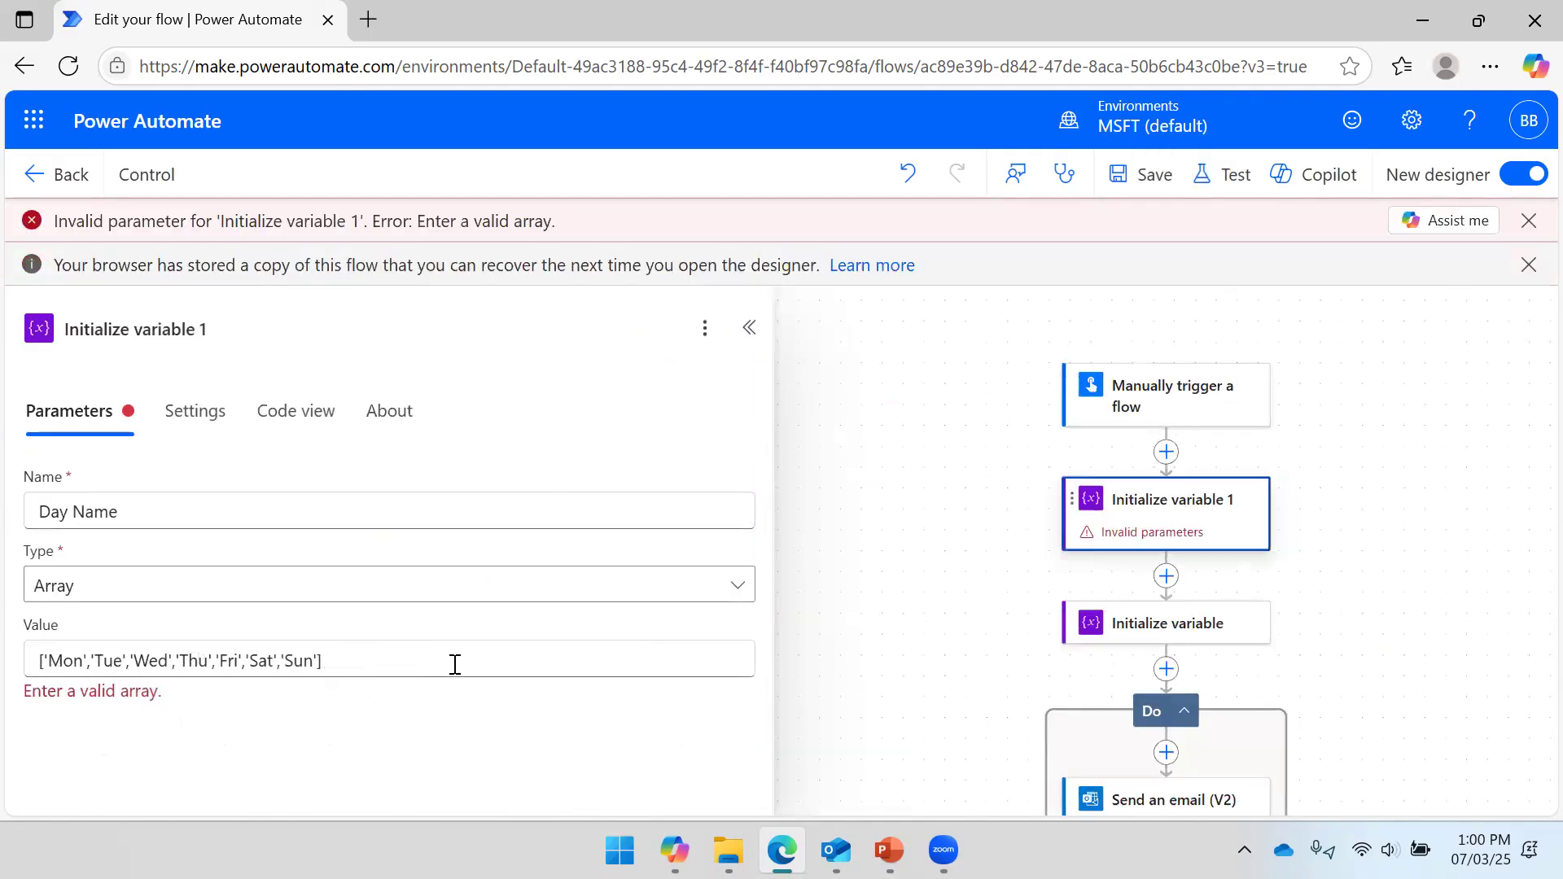
pyautogui.click(49, 660)
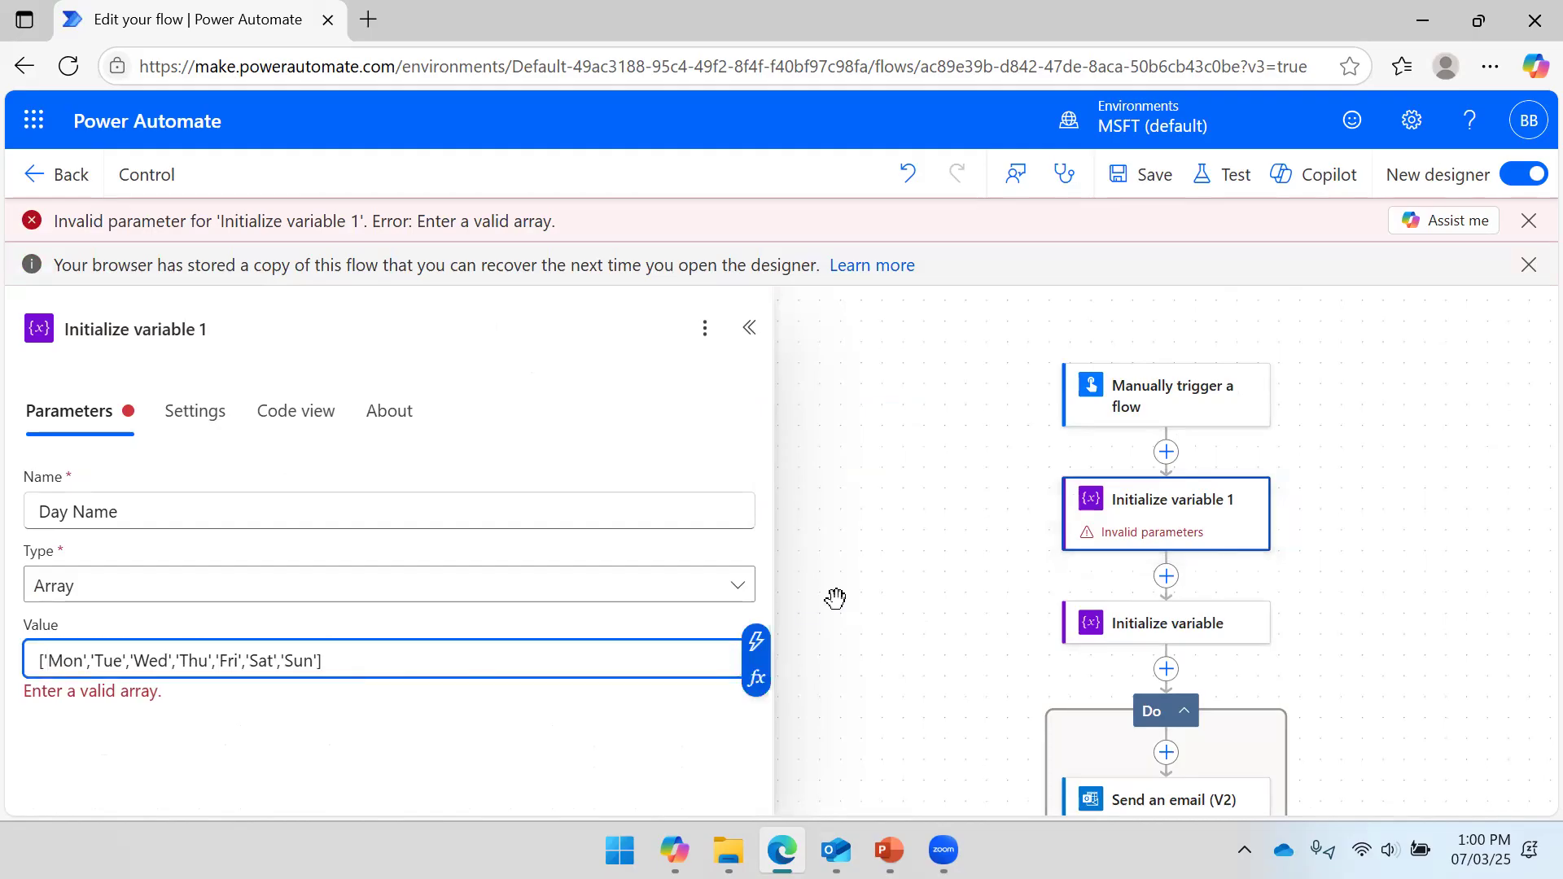
pyautogui.press('BackSpace')
pyautogui.write('"')
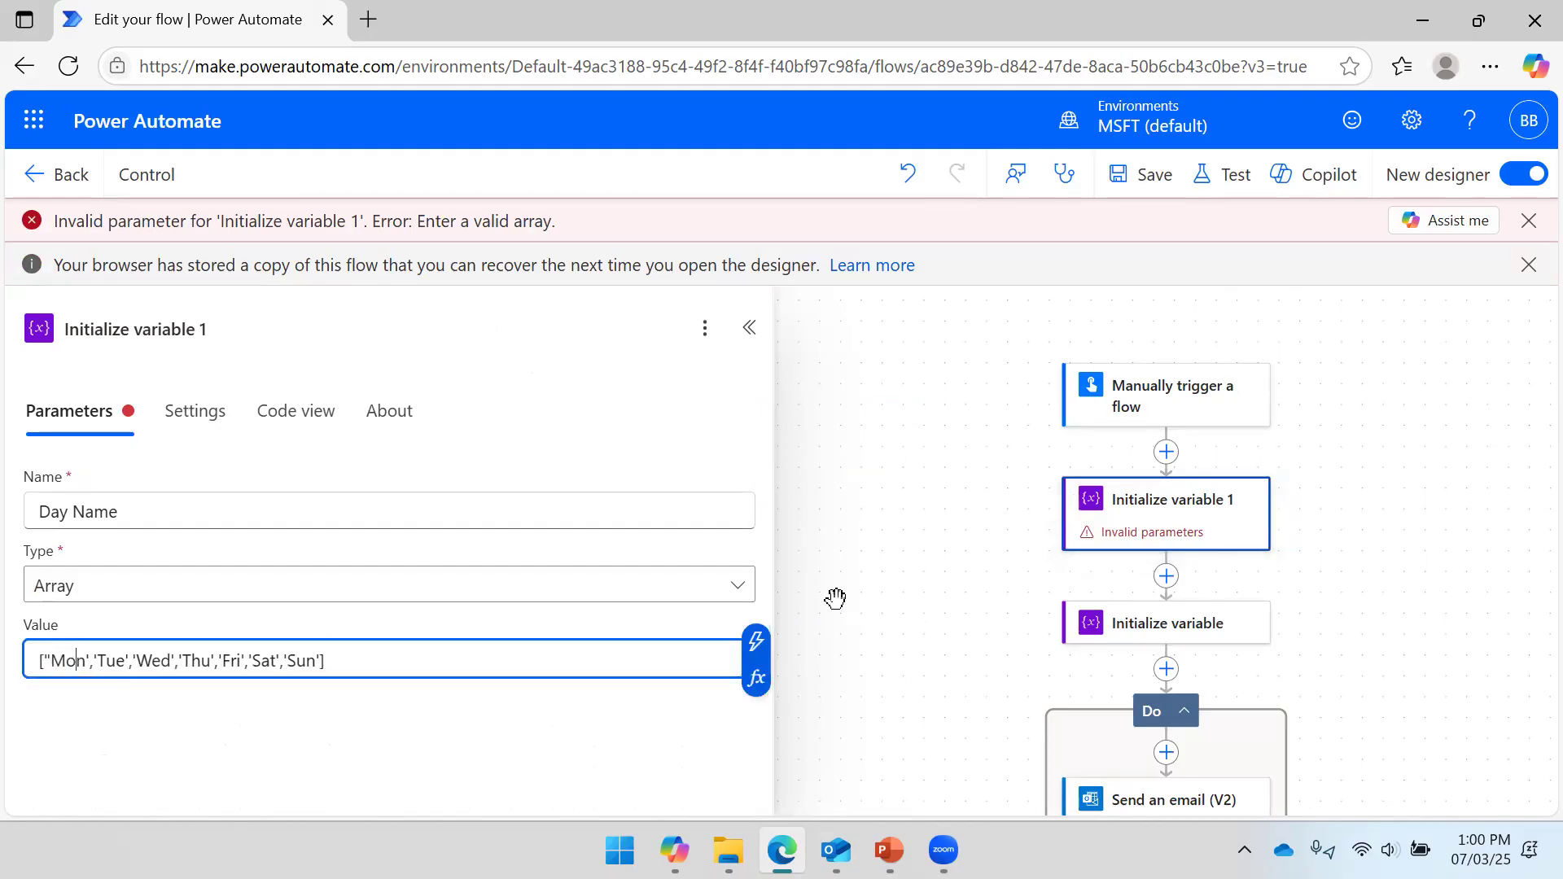
pyautogui.press('BackSpace')
pyautogui.write('"')
pyautogui.press('Right')
pyautogui.press('Right')
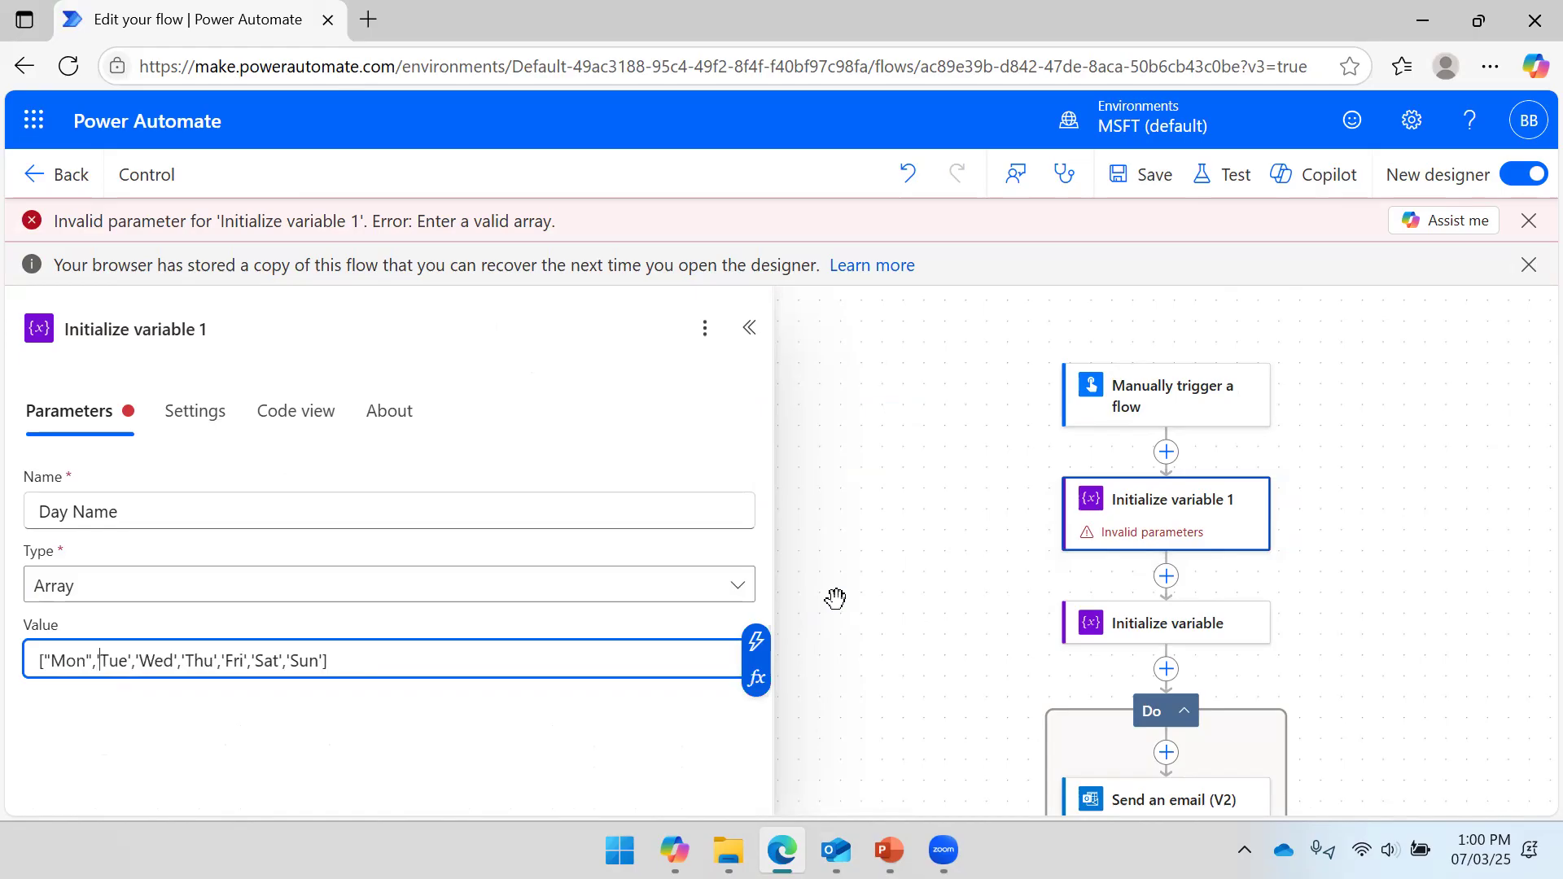
pyautogui.press('BackSpace')
pyautogui.write('",')
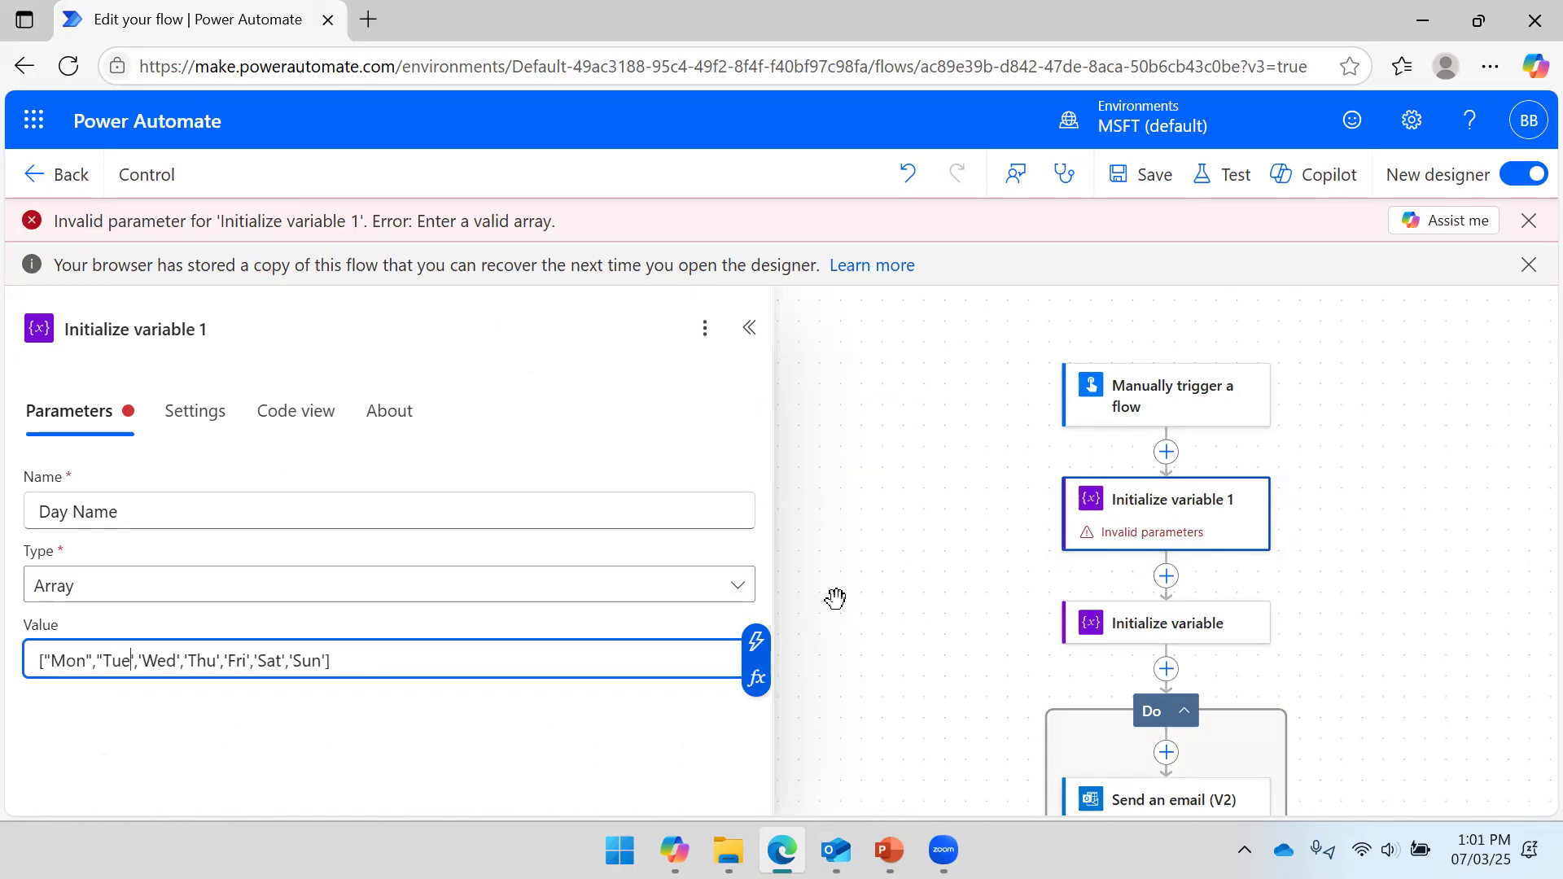
pyautogui.write('"')
pyautogui.press('Right')
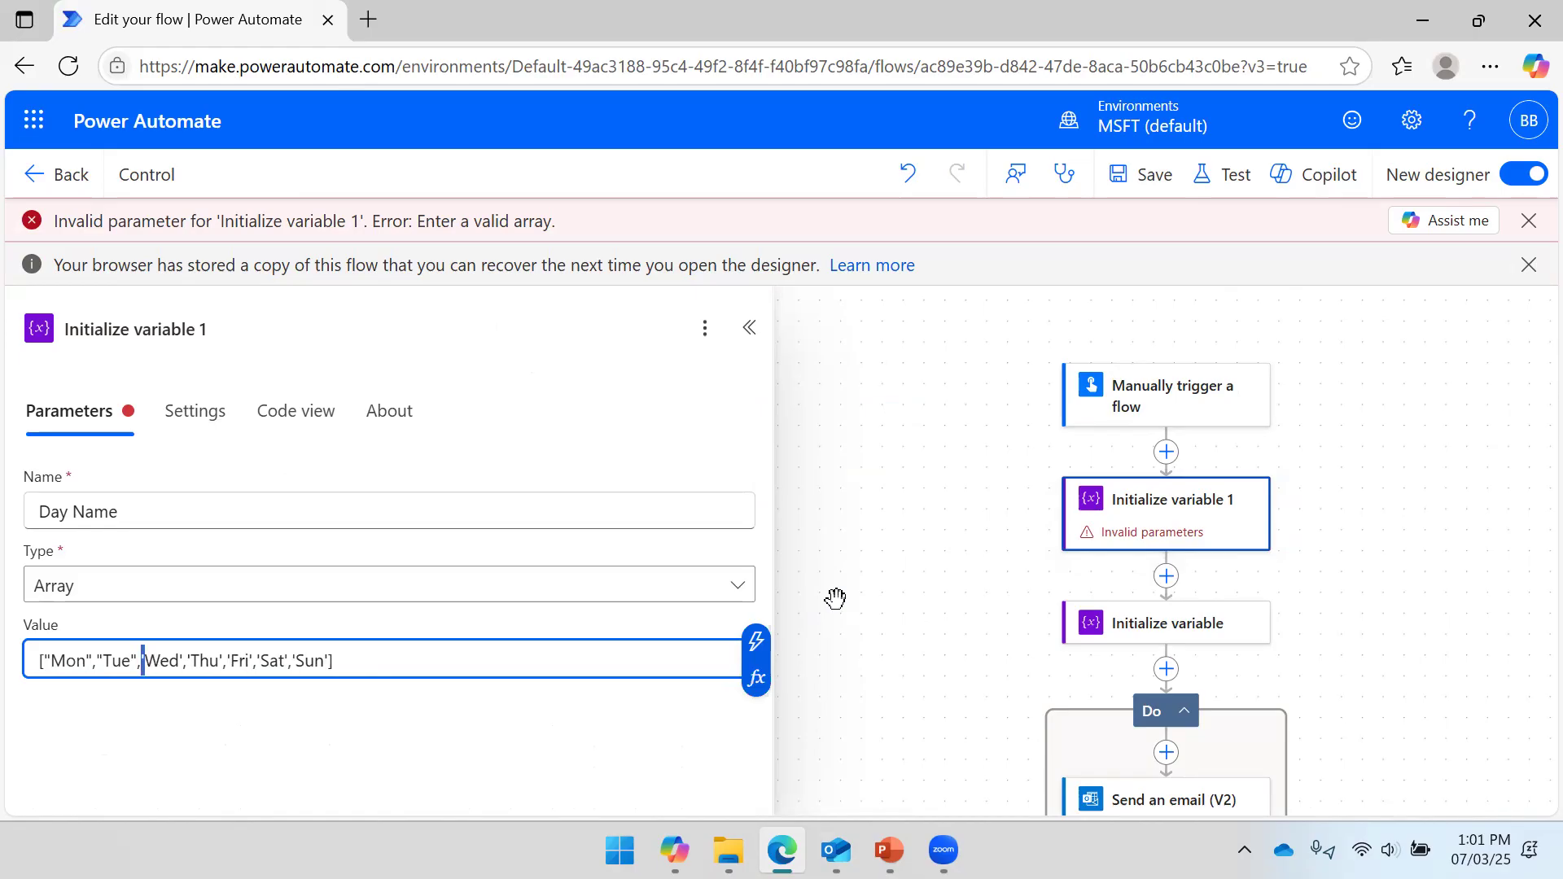
pyautogui.write('"')
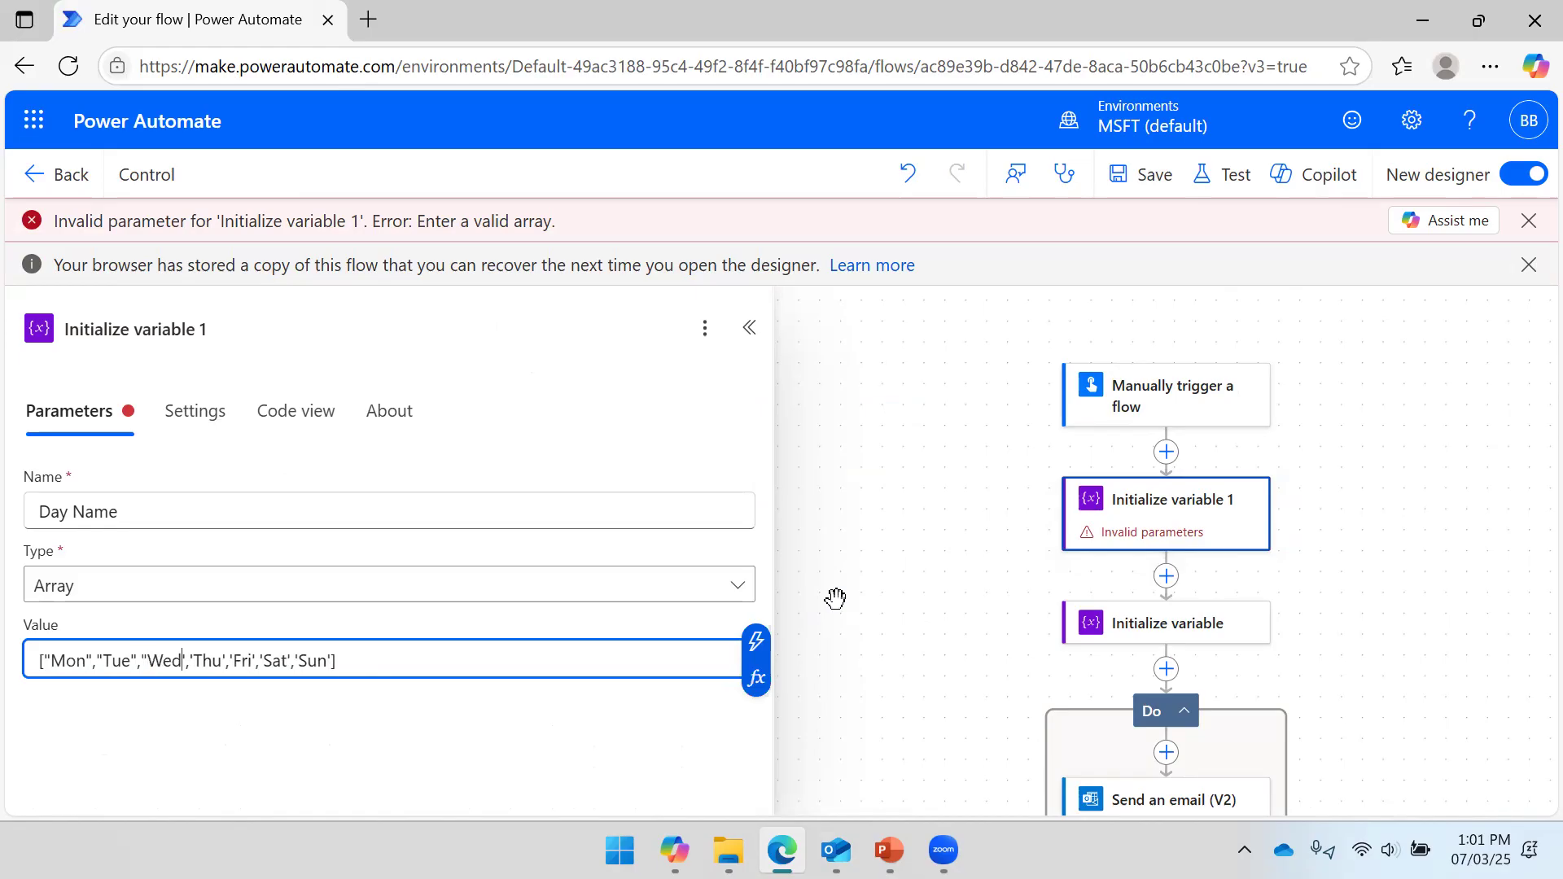
pyautogui.write('"')
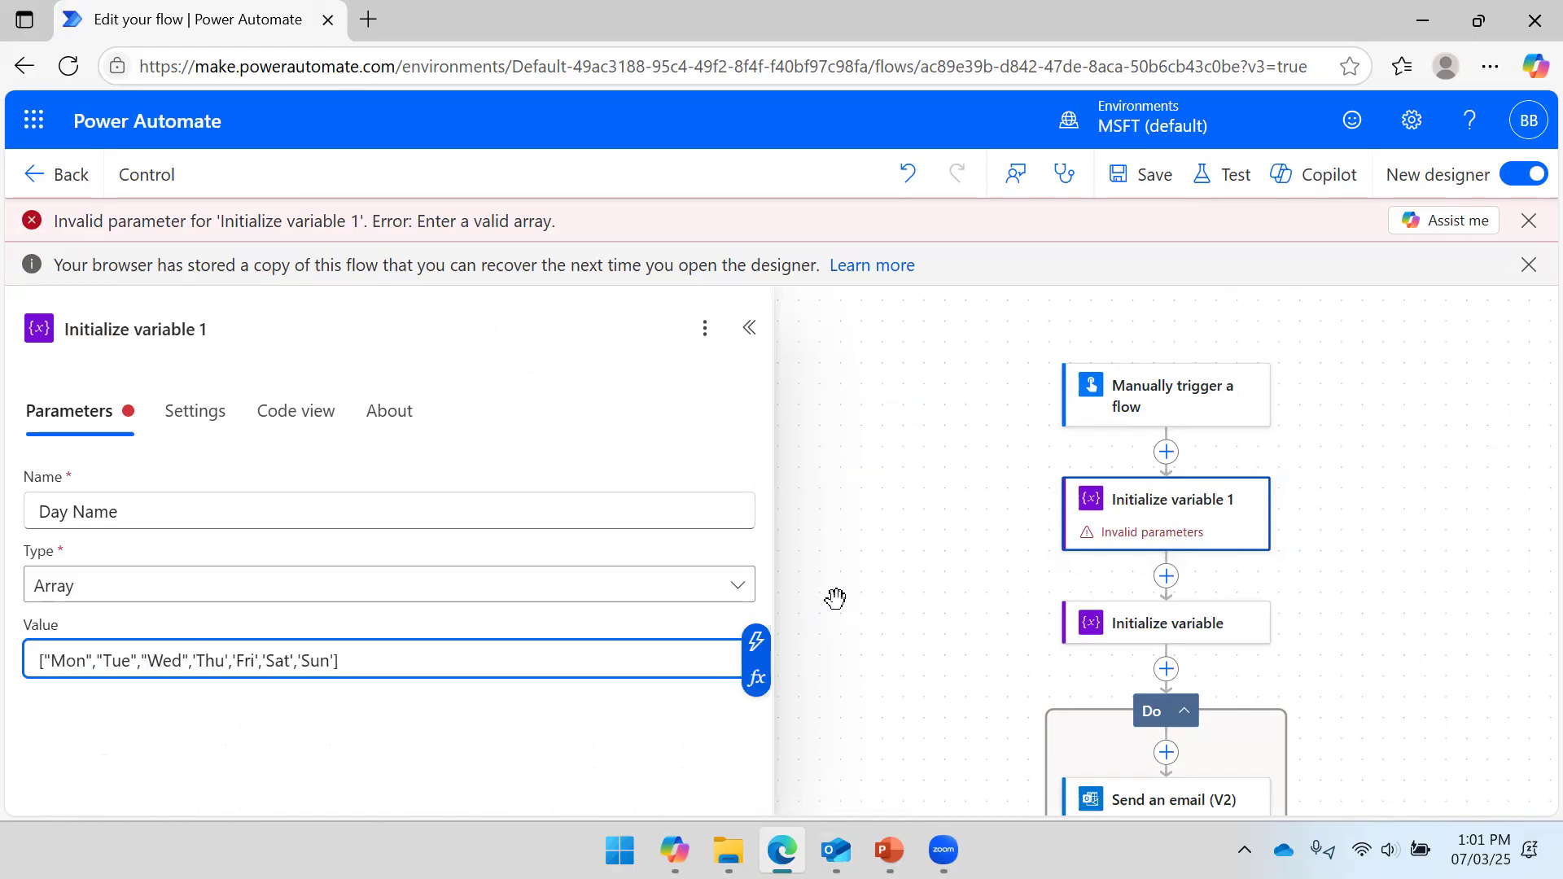
pyautogui.write('"')
pyautogui.write('"')
pyautogui.write('"')
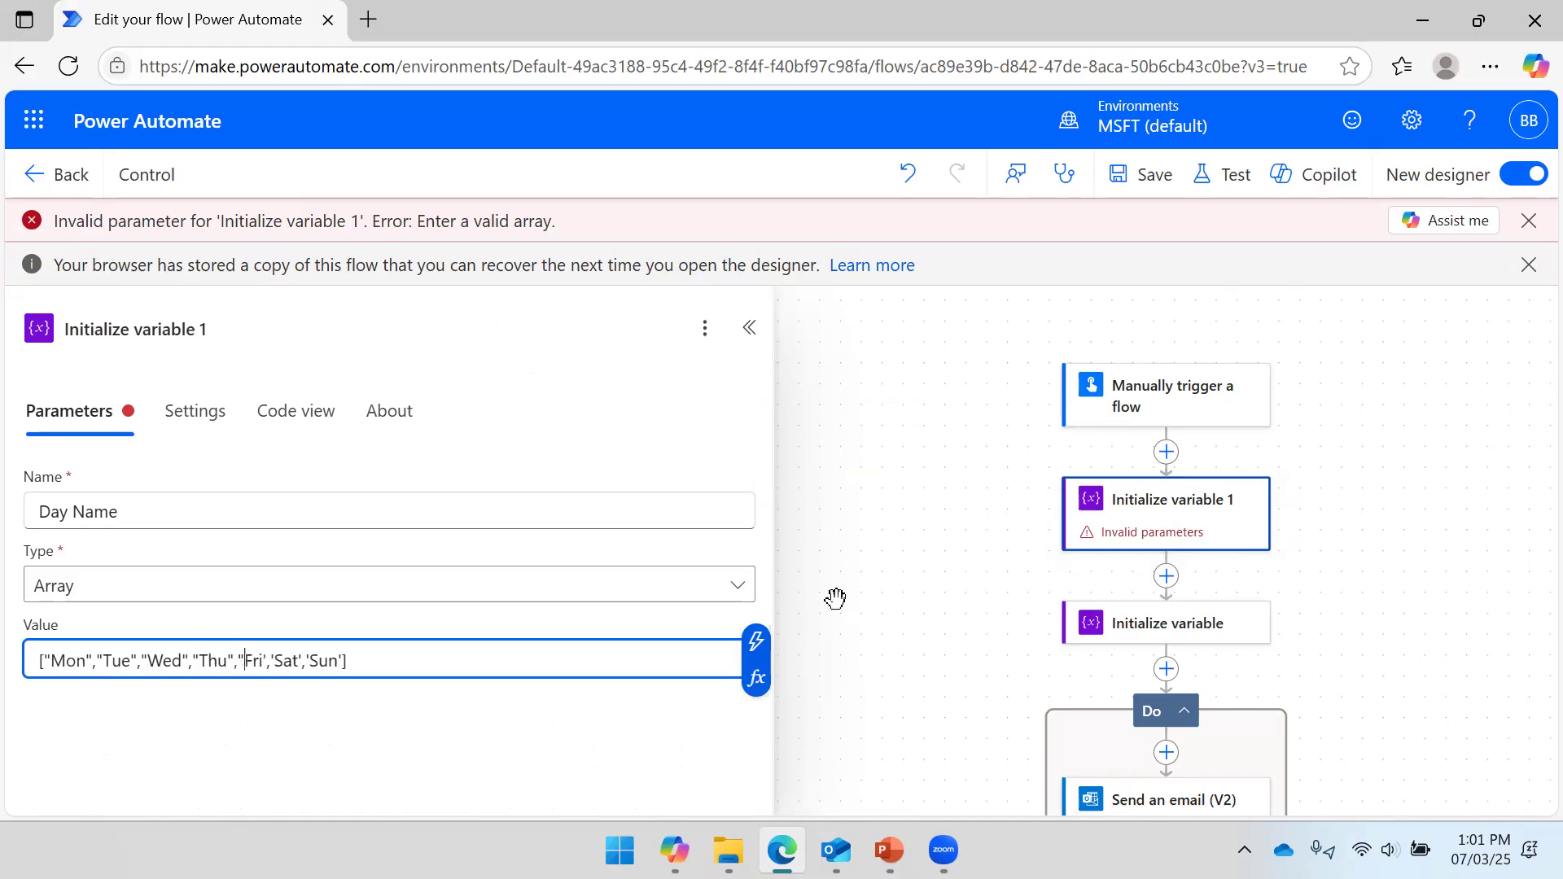
pyautogui.write('"')
pyautogui.write('"')
pyautogui.press('Right')
pyautogui.press('Right')
pyautogui.press('Right')
pyautogui.write('","')
pyautogui.click(1144, 175)
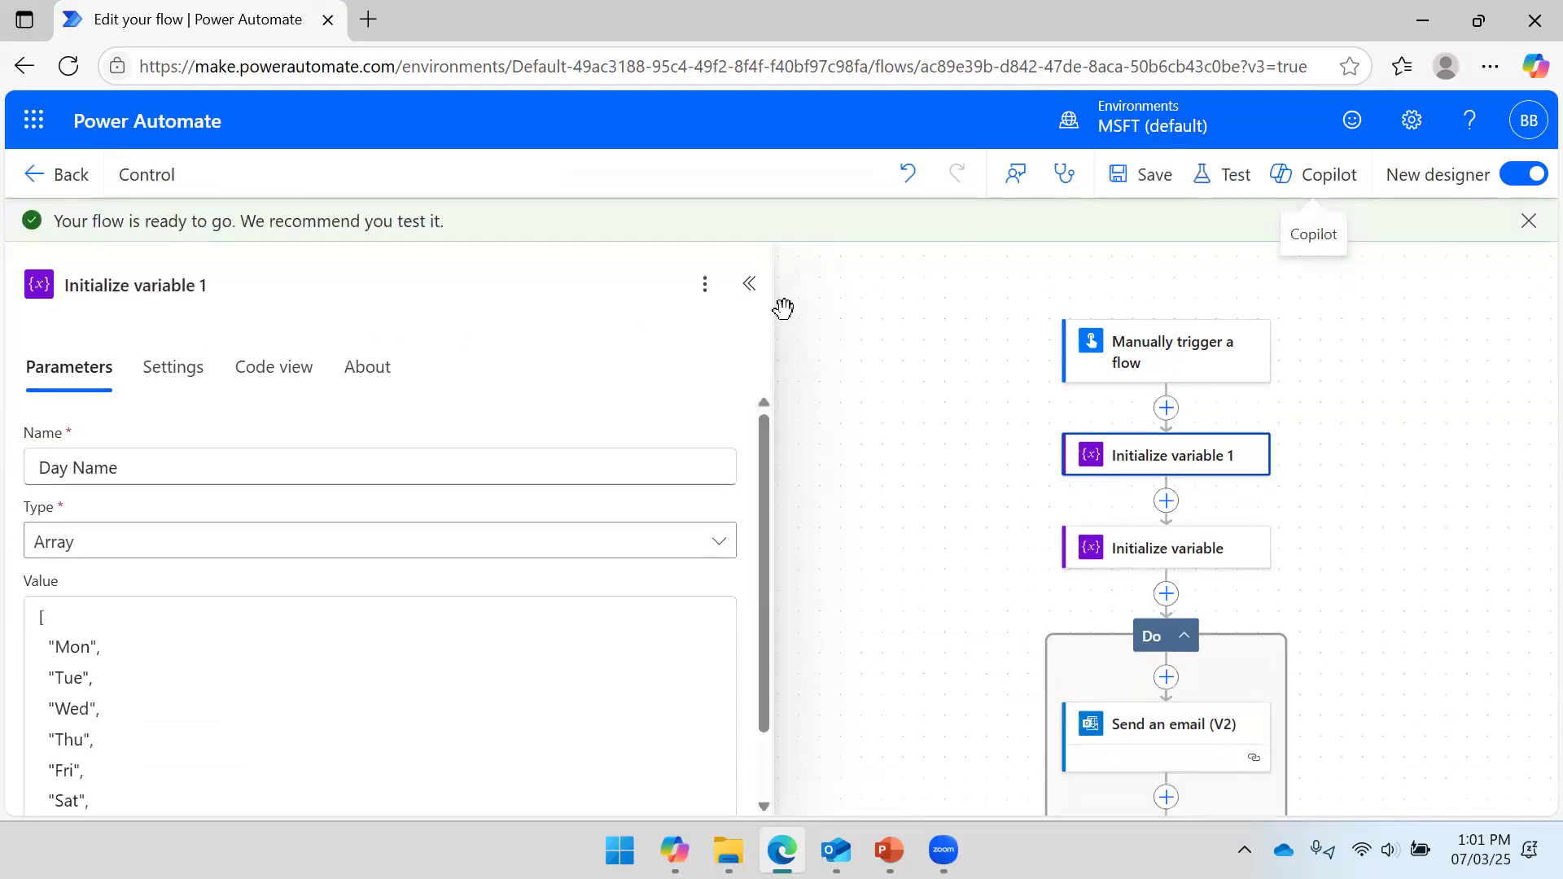
pyautogui.scroll(-1, 587, 488)
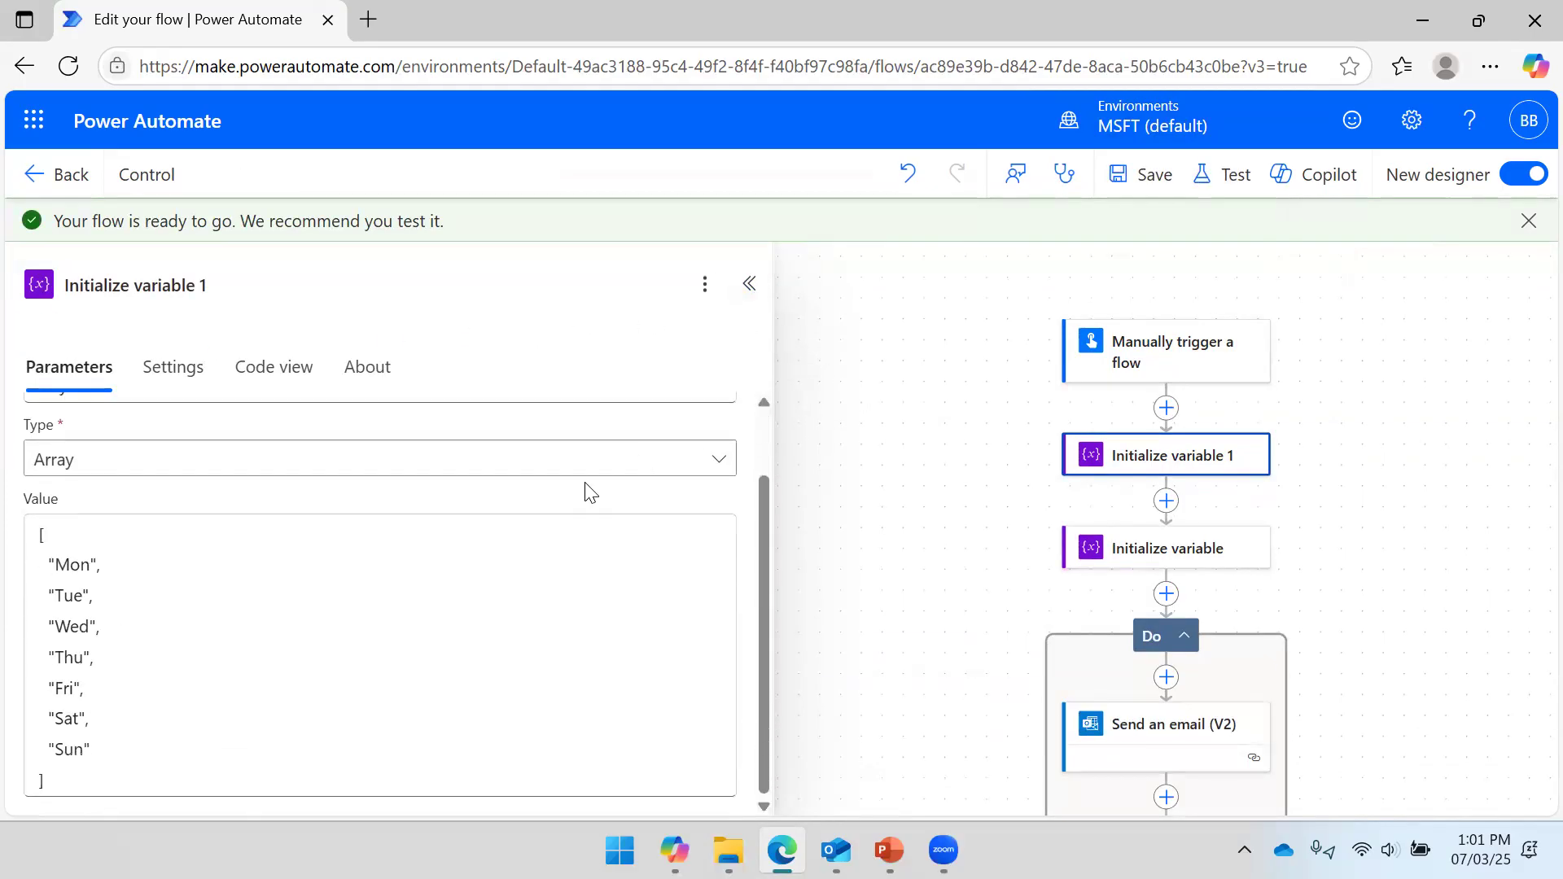
pyautogui.click(736, 300)
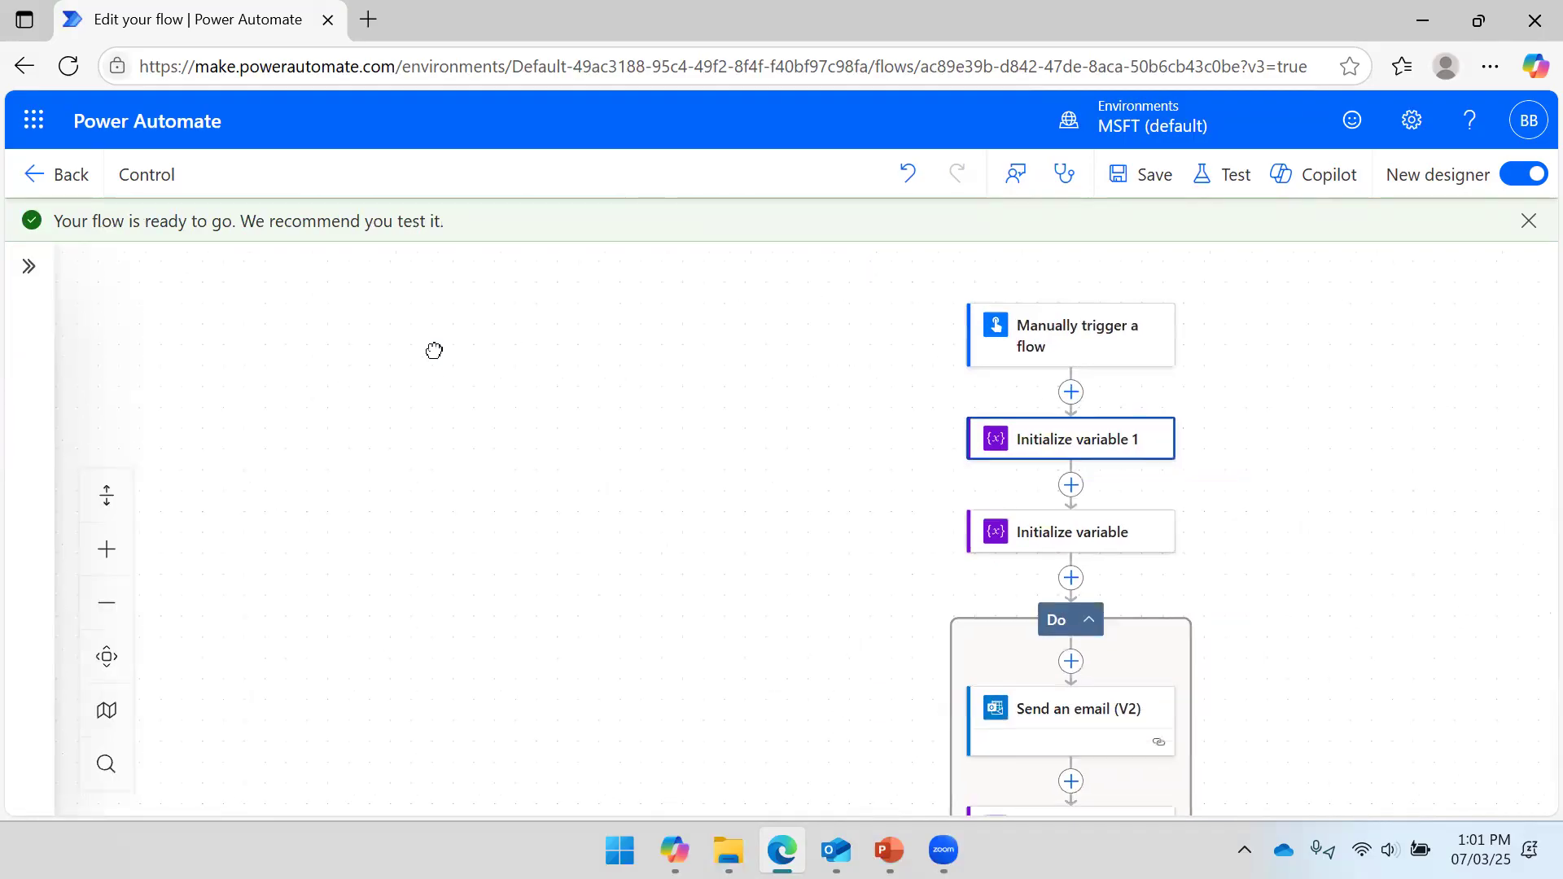
# Change the Do until condition so x is equal to the expression length(variables('Day Name')), and save the flow.
pyautogui.moveTo(978, 504); pyautogui.dragTo(1132, 364)
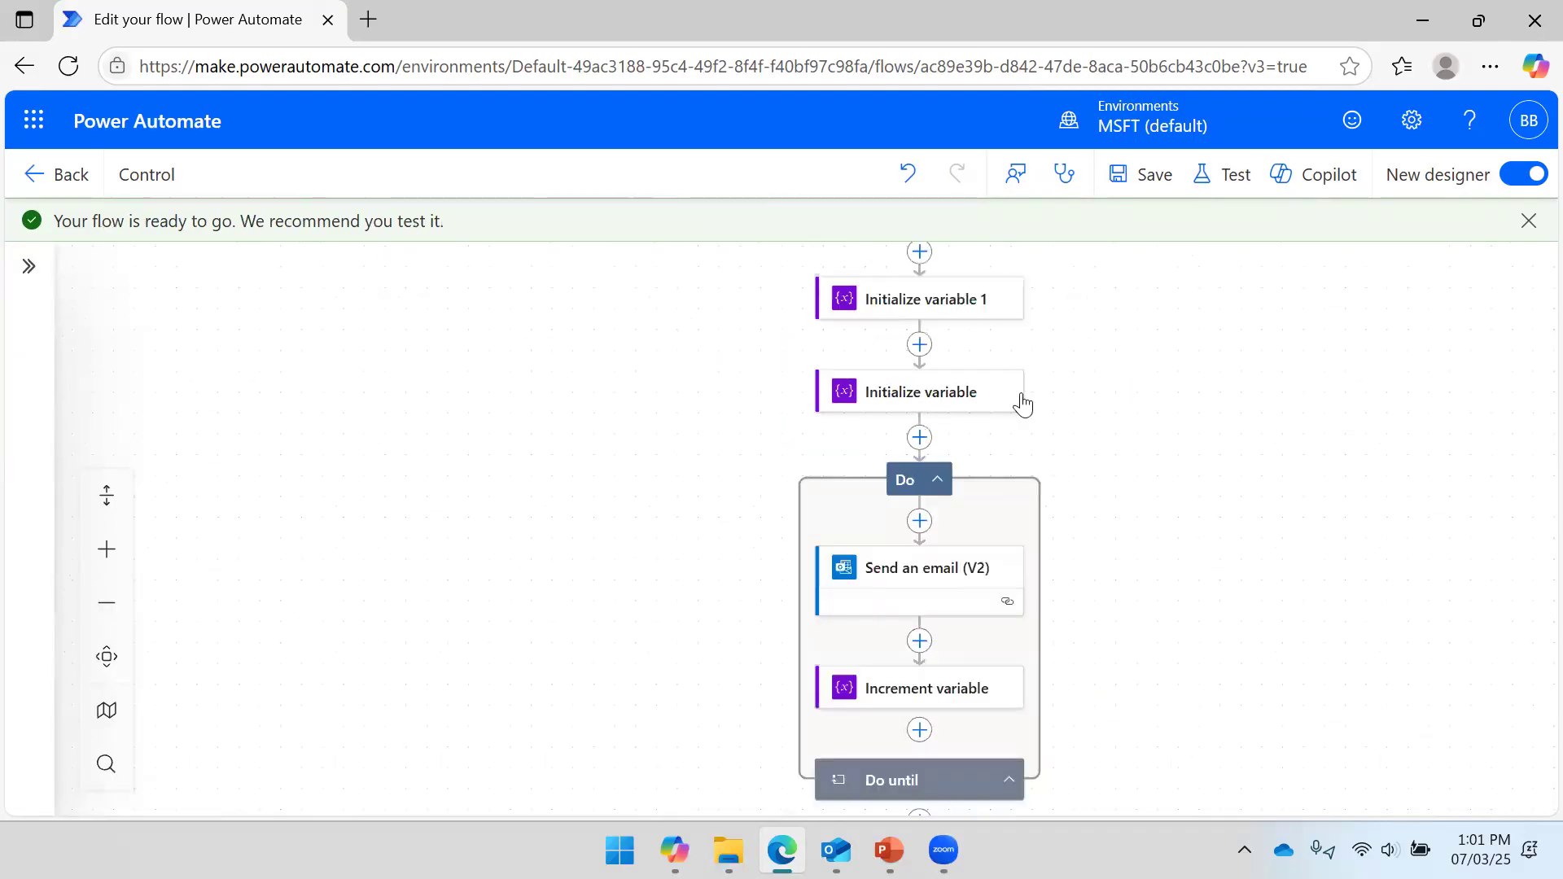
pyautogui.click(900, 780)
pyautogui.click(502, 466)
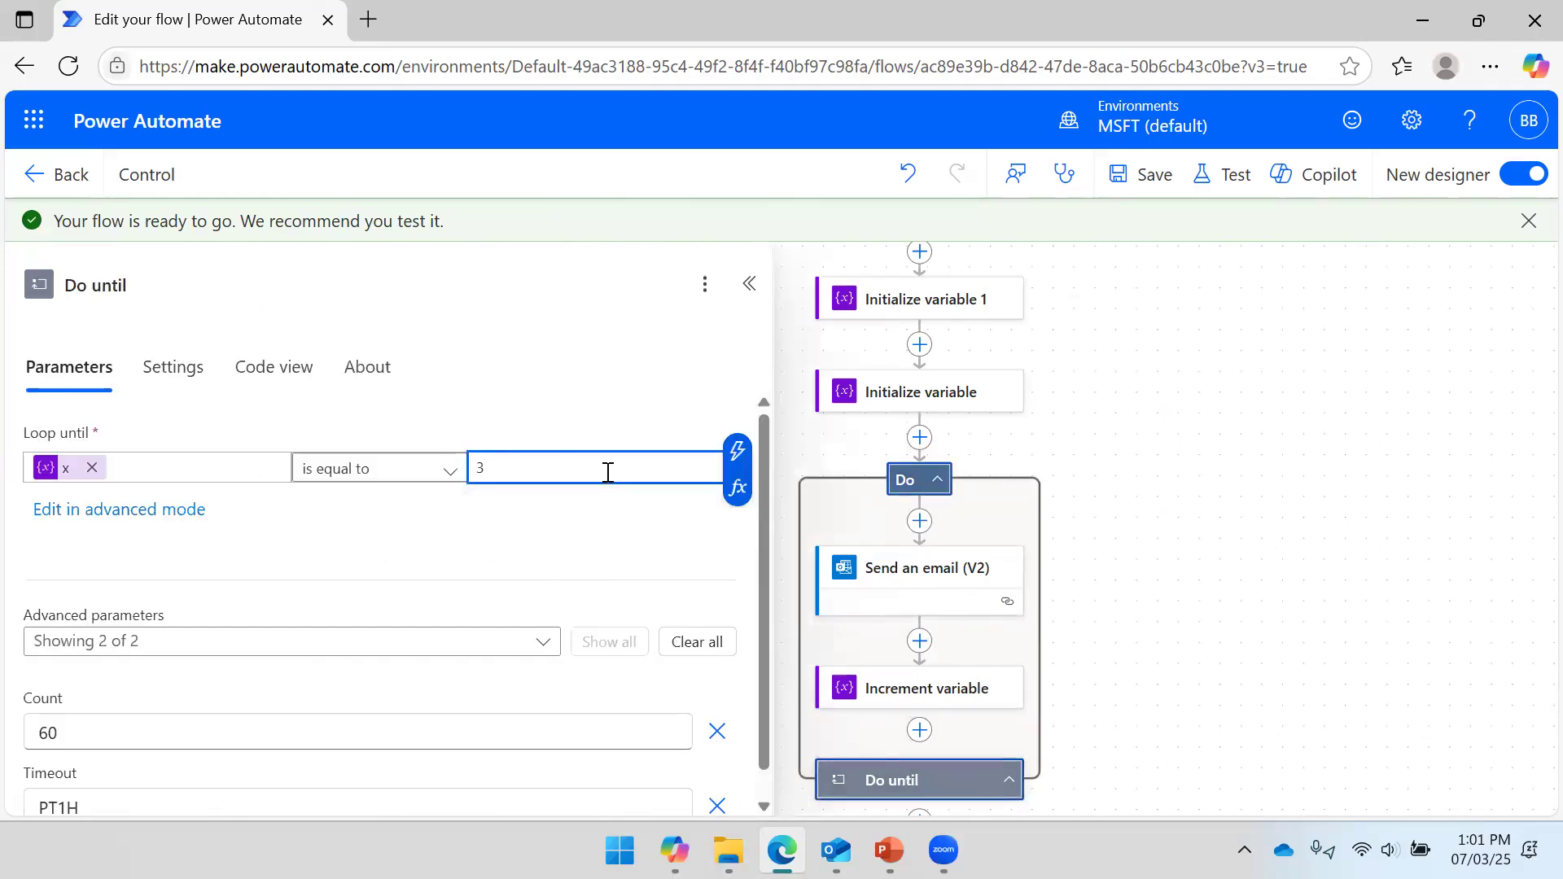
pyautogui.press('BackSpace')
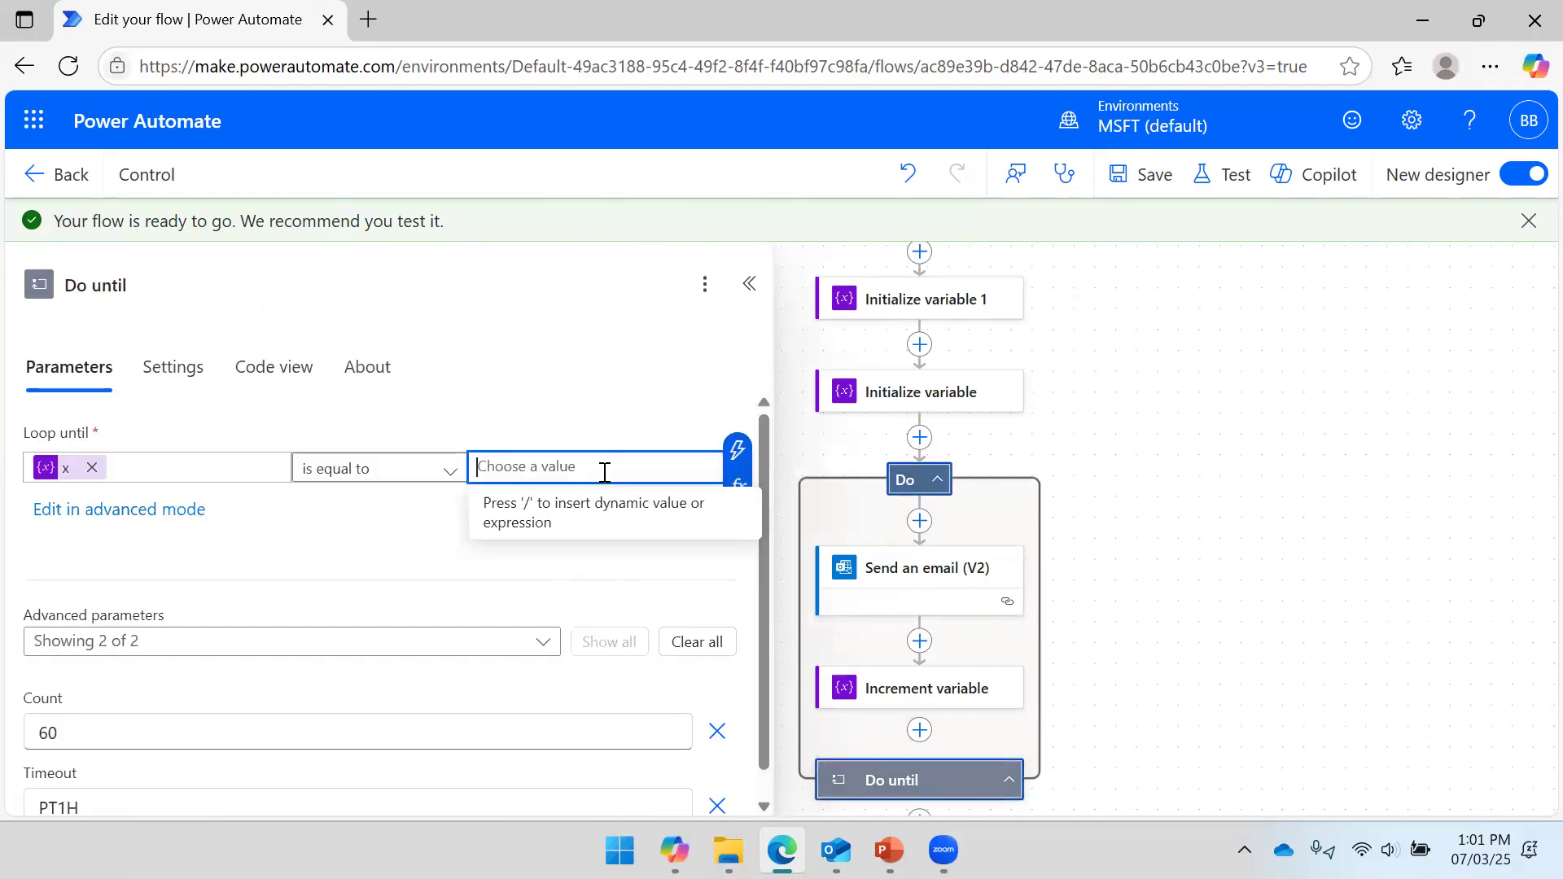
pyautogui.click(732, 482)
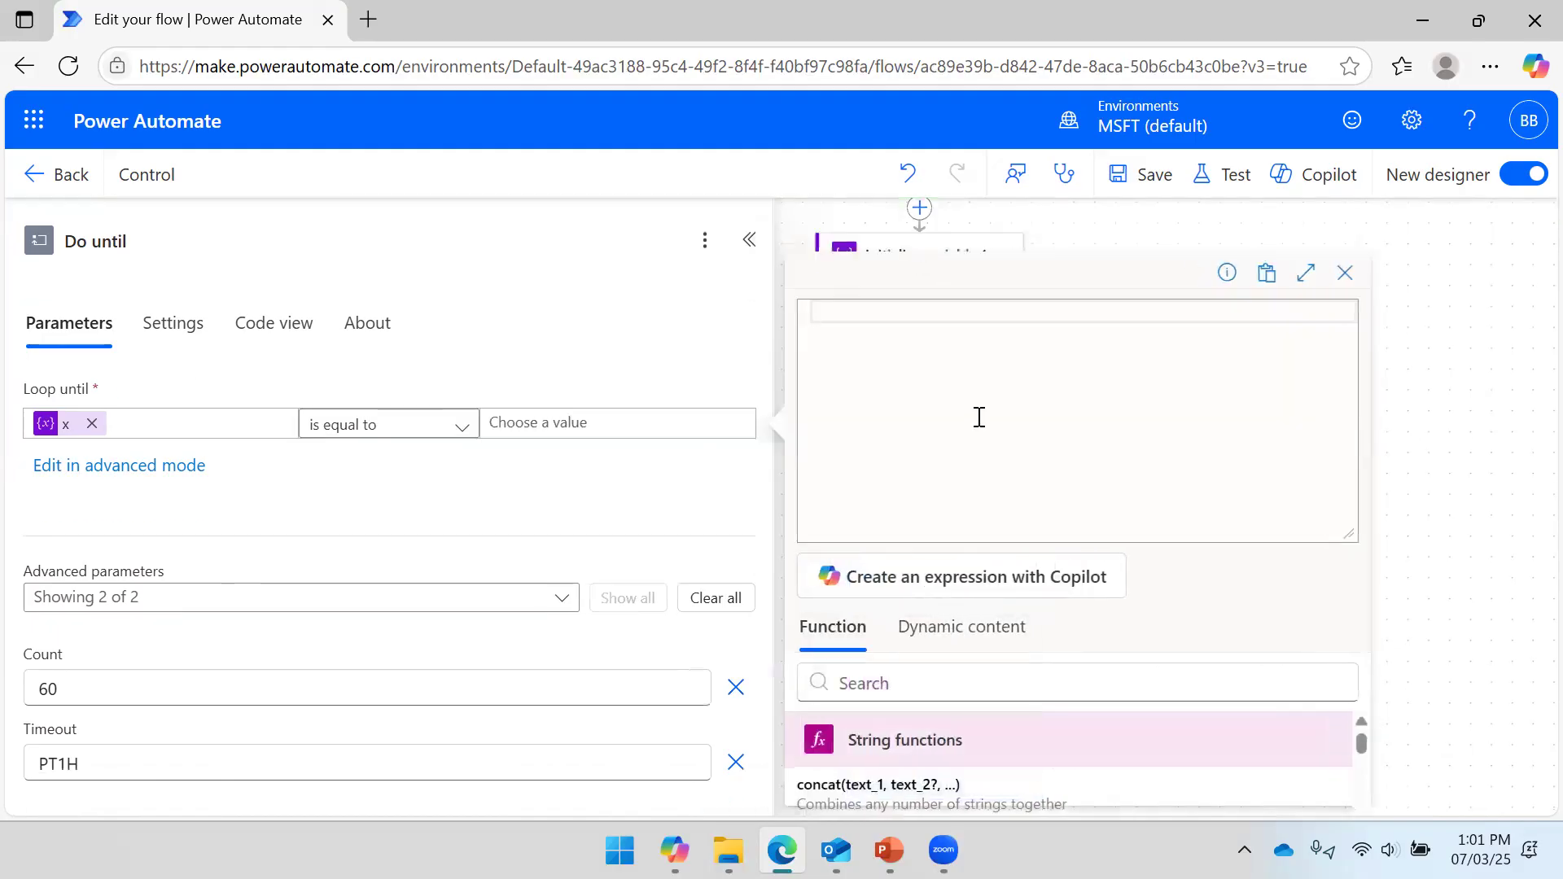
pyautogui.write('len')
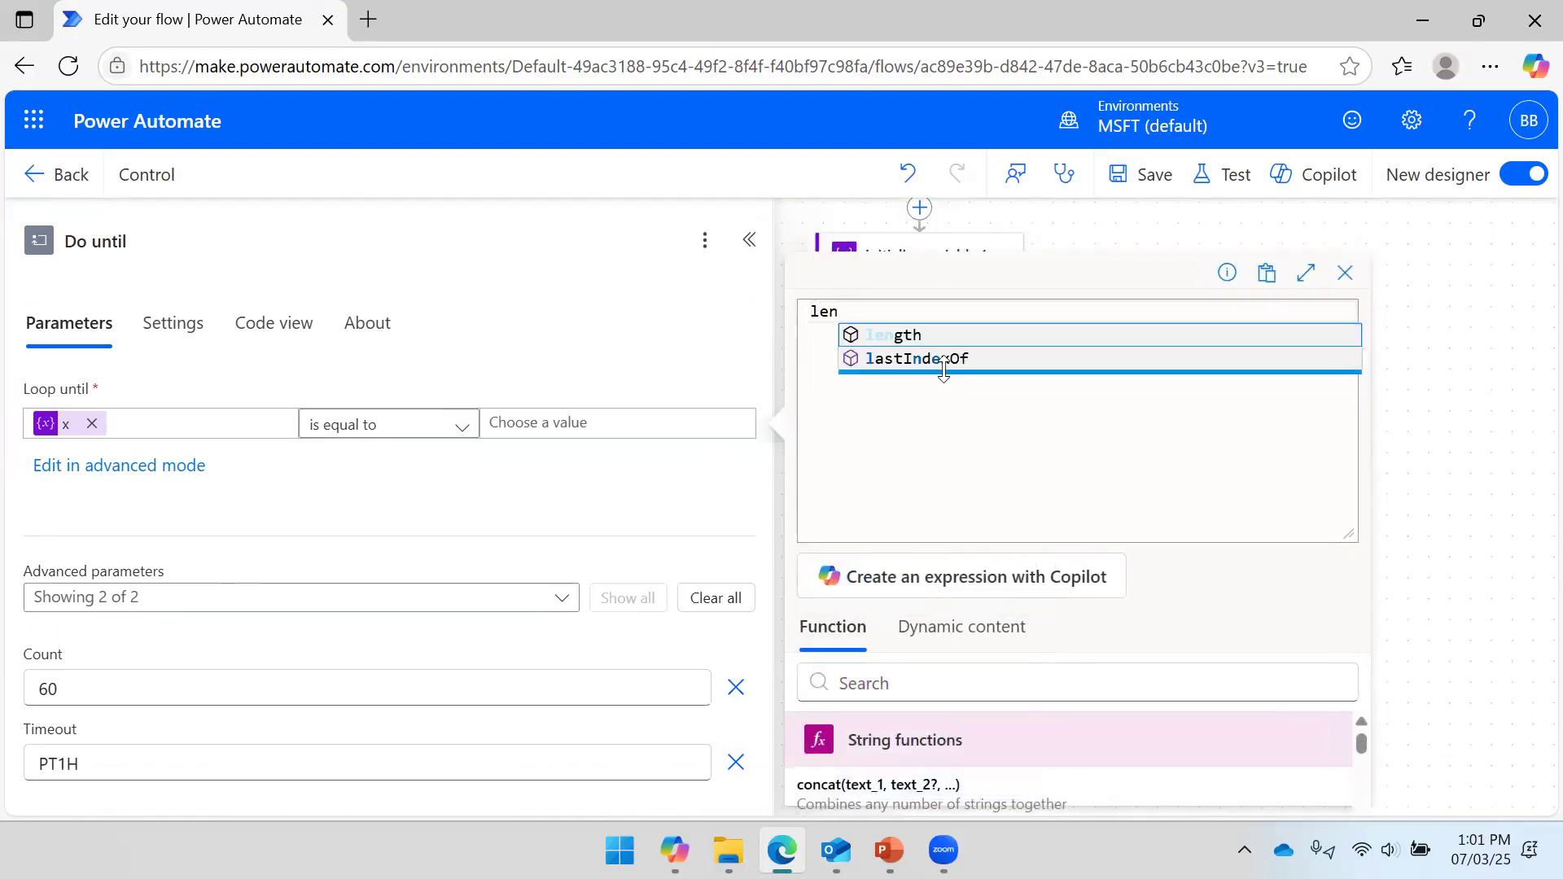
pyautogui.click(934, 336)
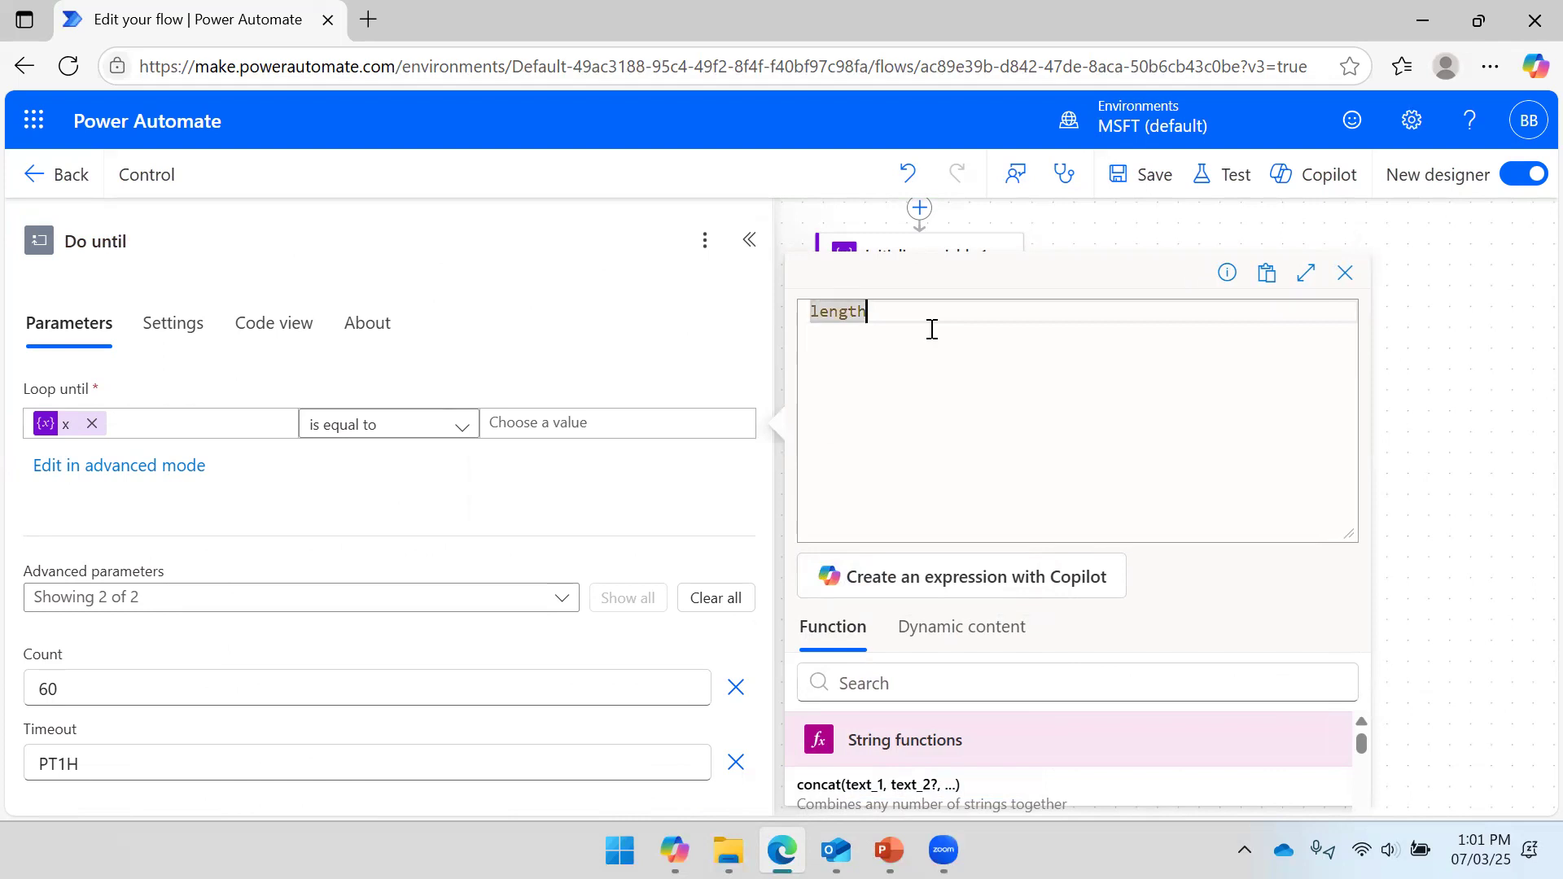
pyautogui.write('(')
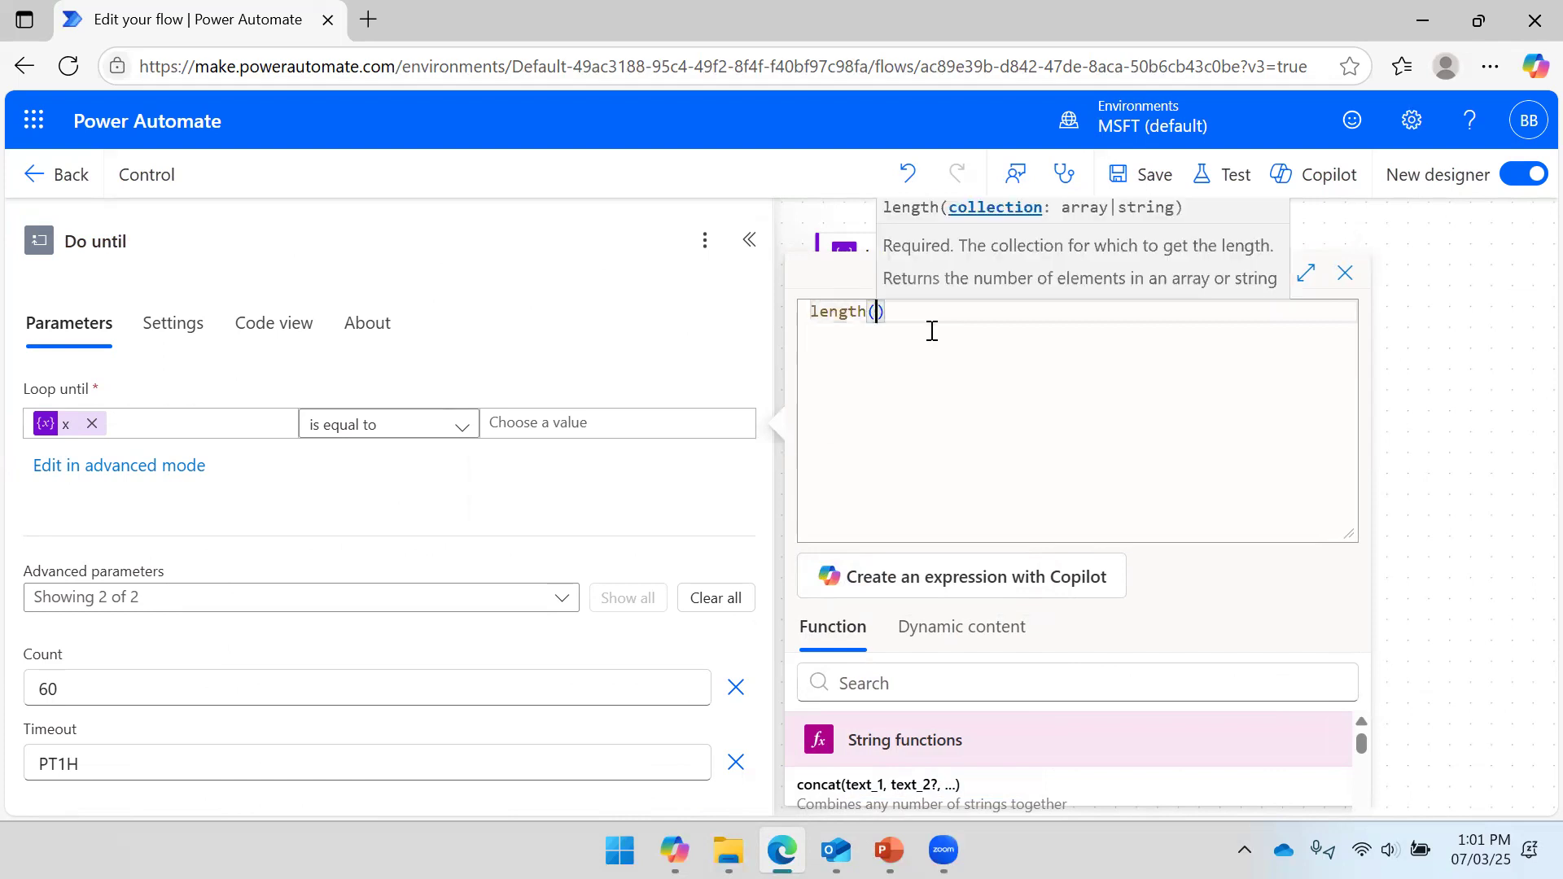
pyautogui.click(906, 641)
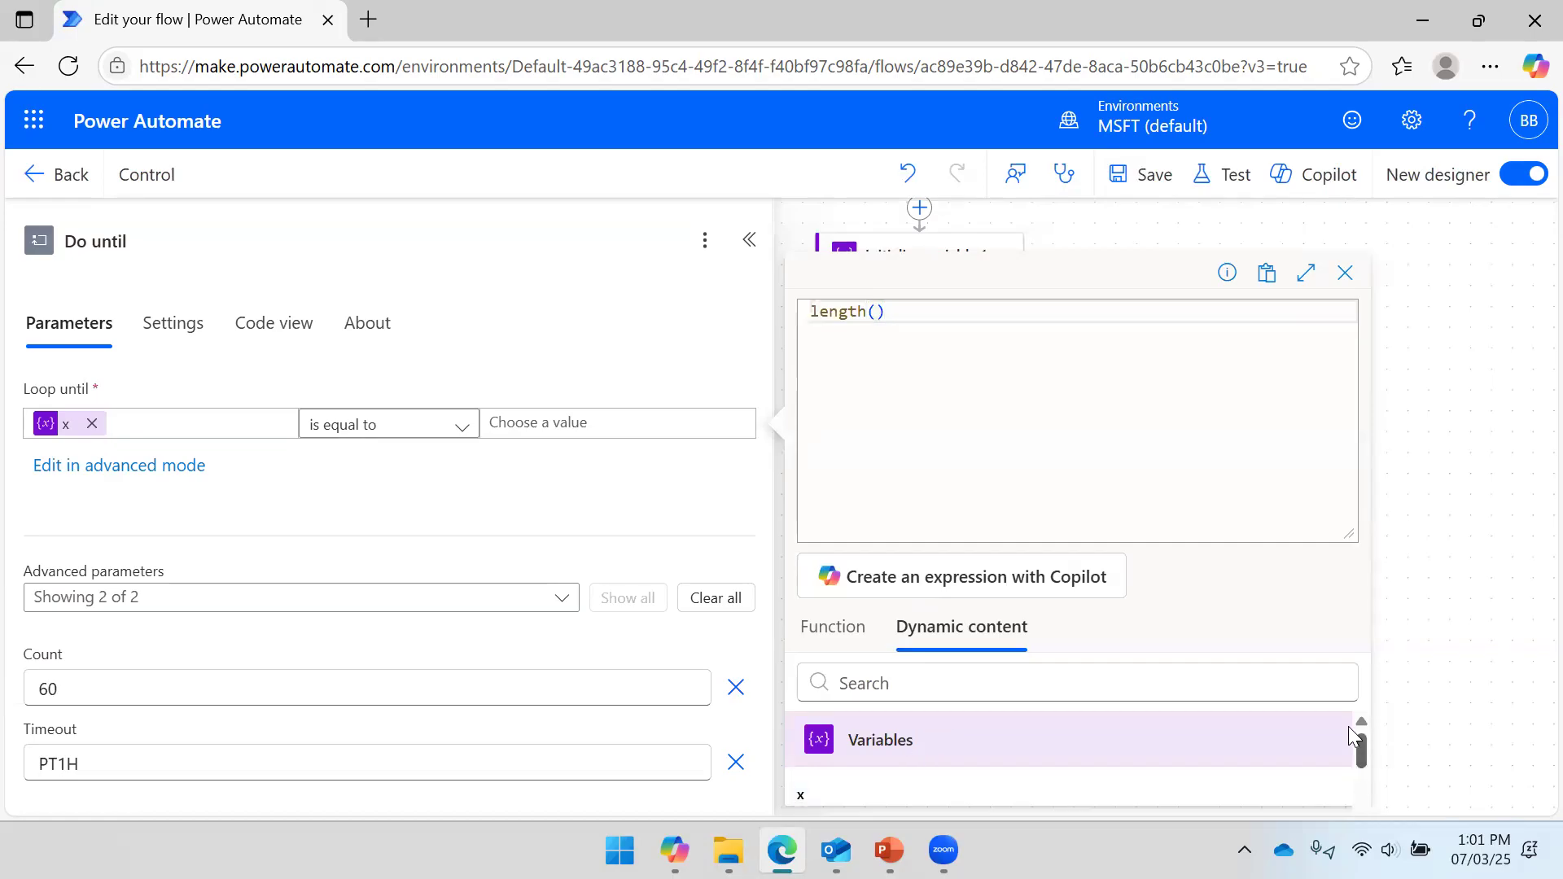
pyautogui.moveTo(1351, 534); pyautogui.dragTo(1333, 328)
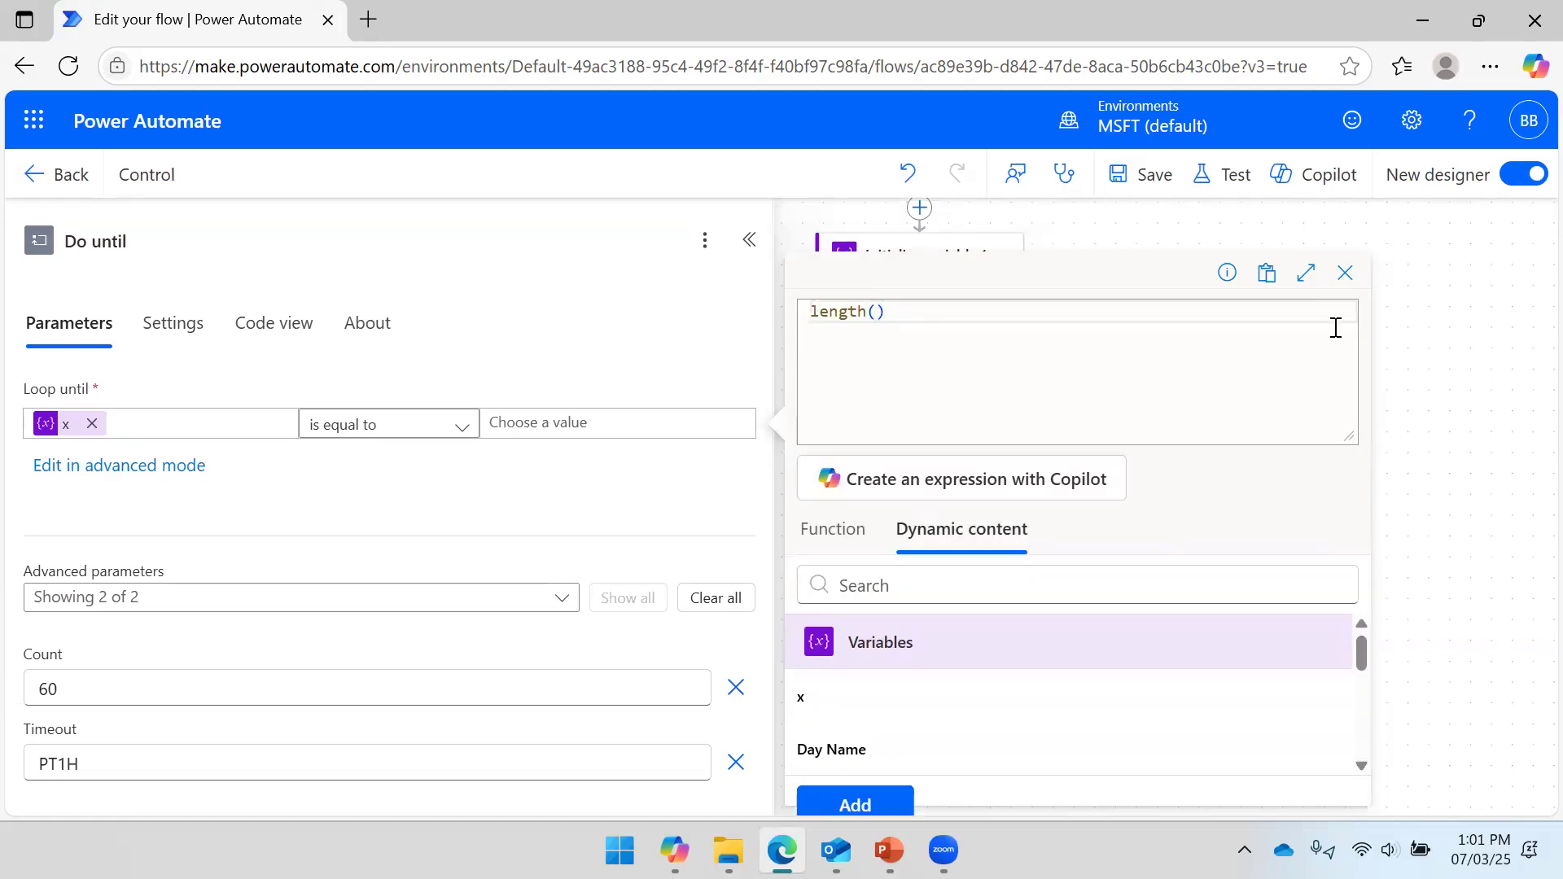
pyautogui.click(839, 761)
pyautogui.click(853, 805)
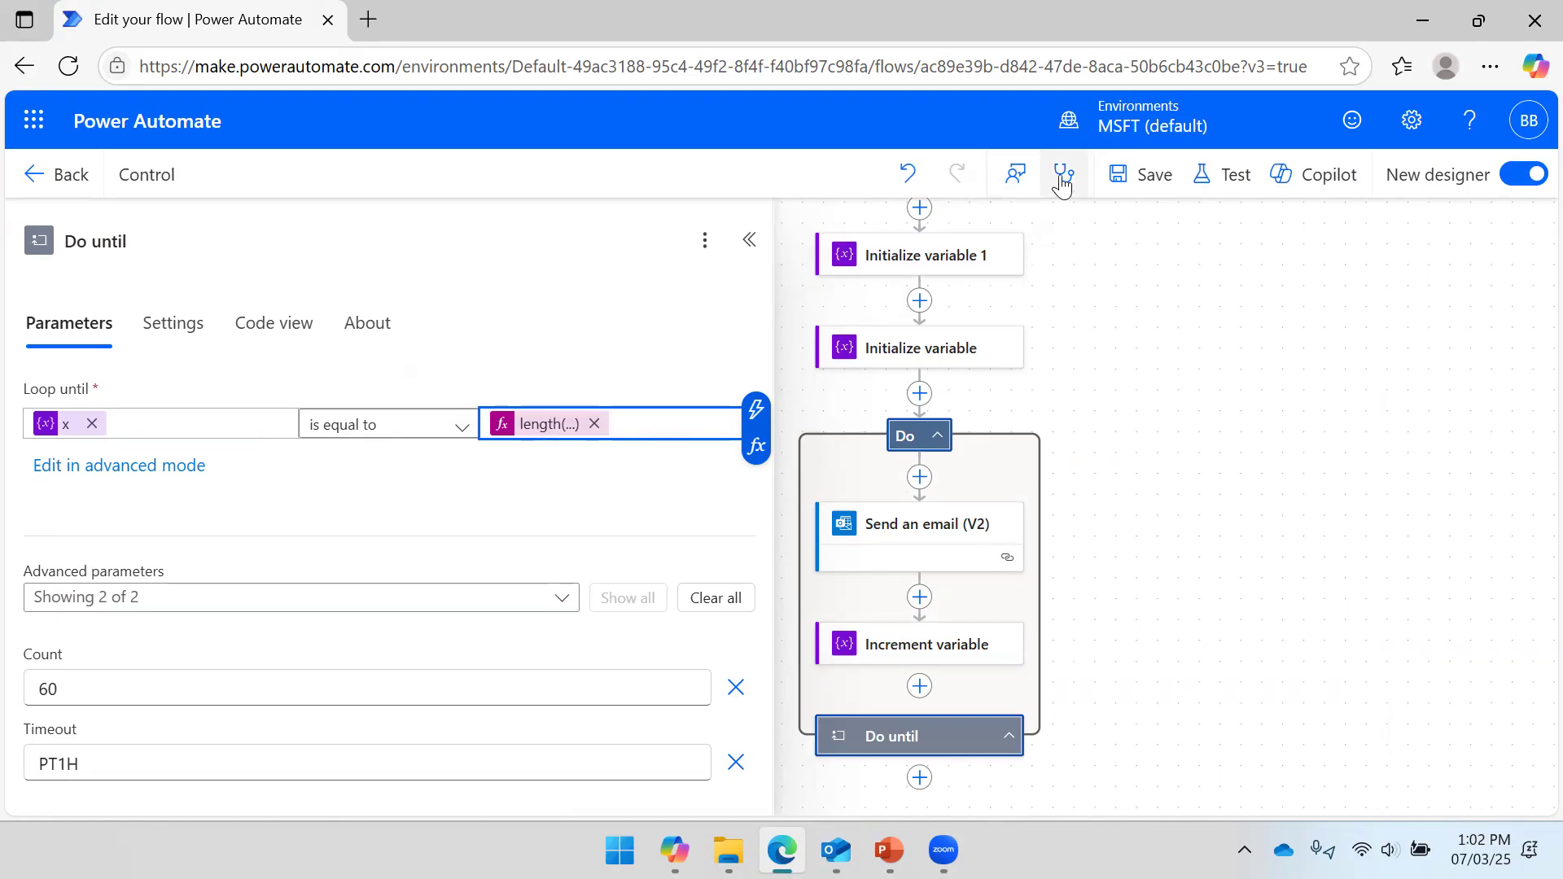
pyautogui.click(1138, 178)
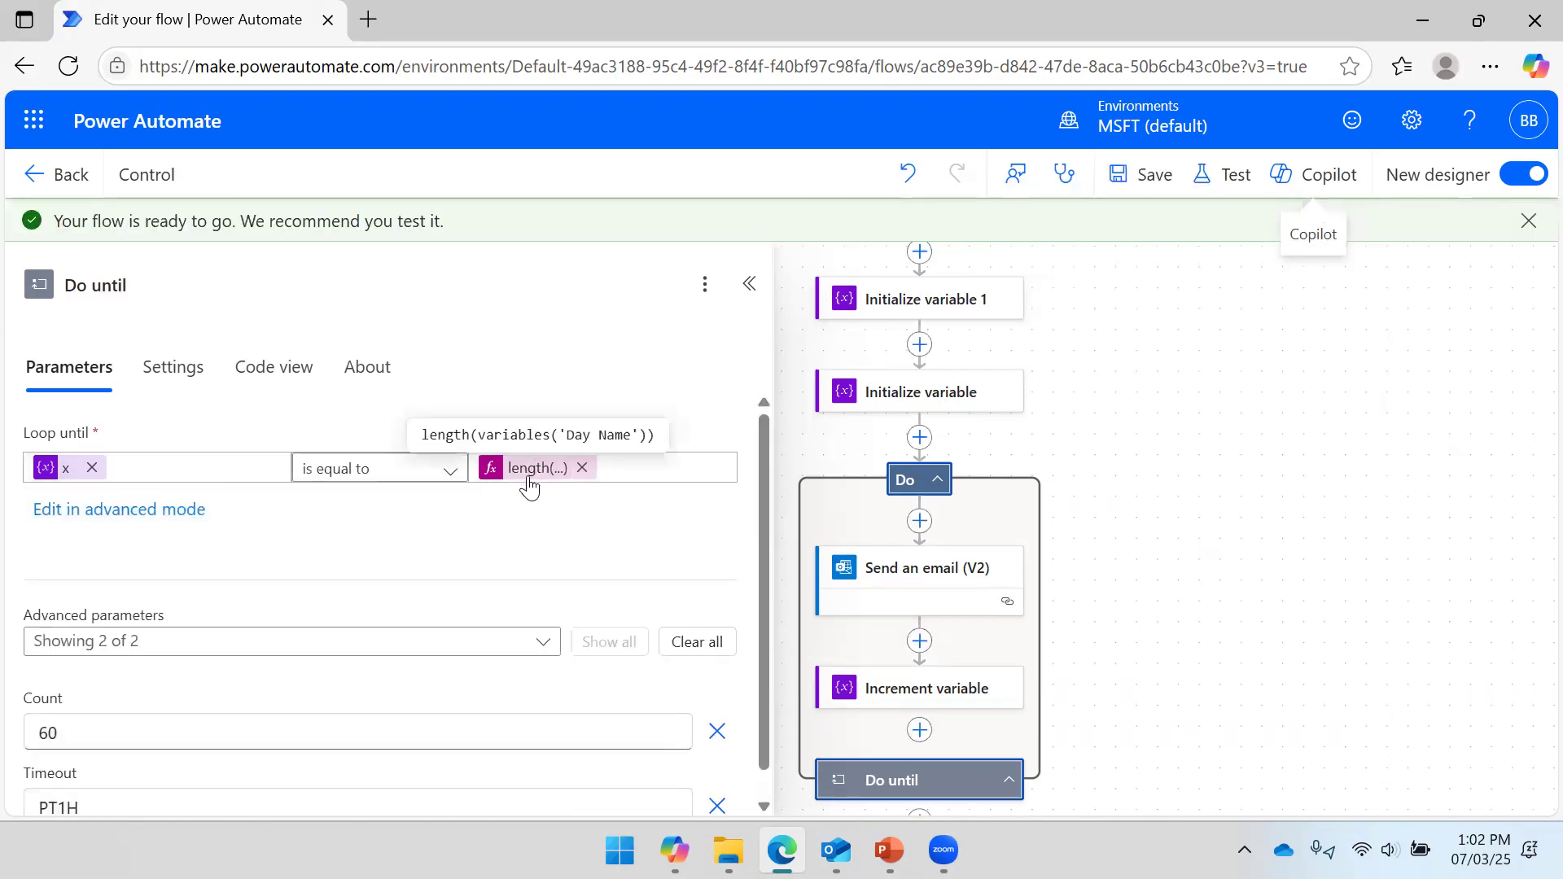
pyautogui.click(748, 284)
# Review the parameters of the Day Name array variable and the x variable.
pyautogui.moveTo(1305, 483); pyautogui.dragTo(1286, 435)
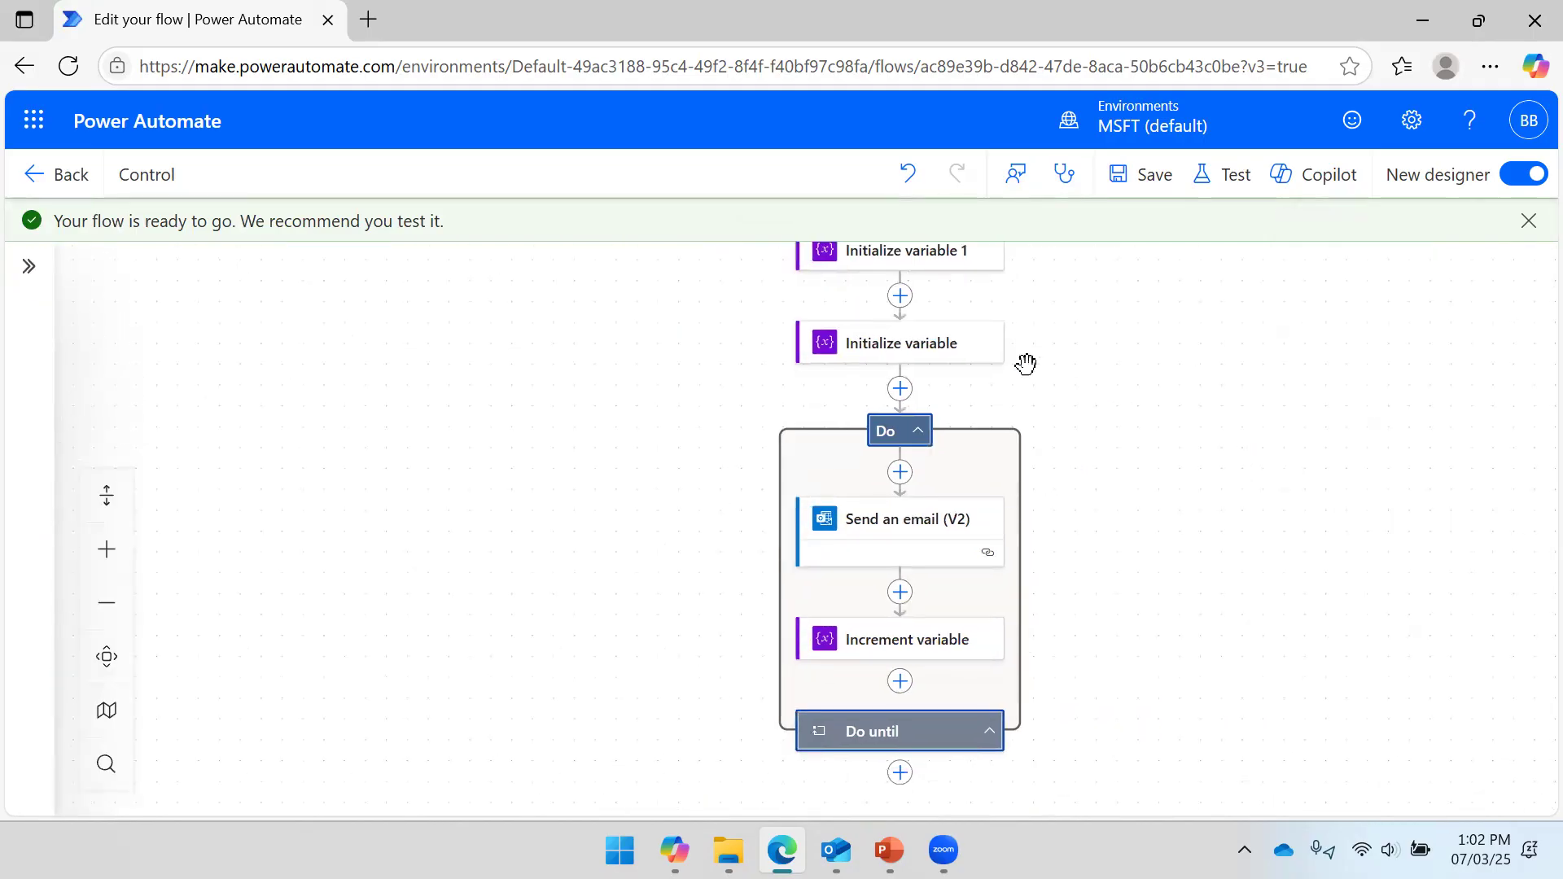
pyautogui.scroll(2, 1012, 329)
pyautogui.click(978, 340)
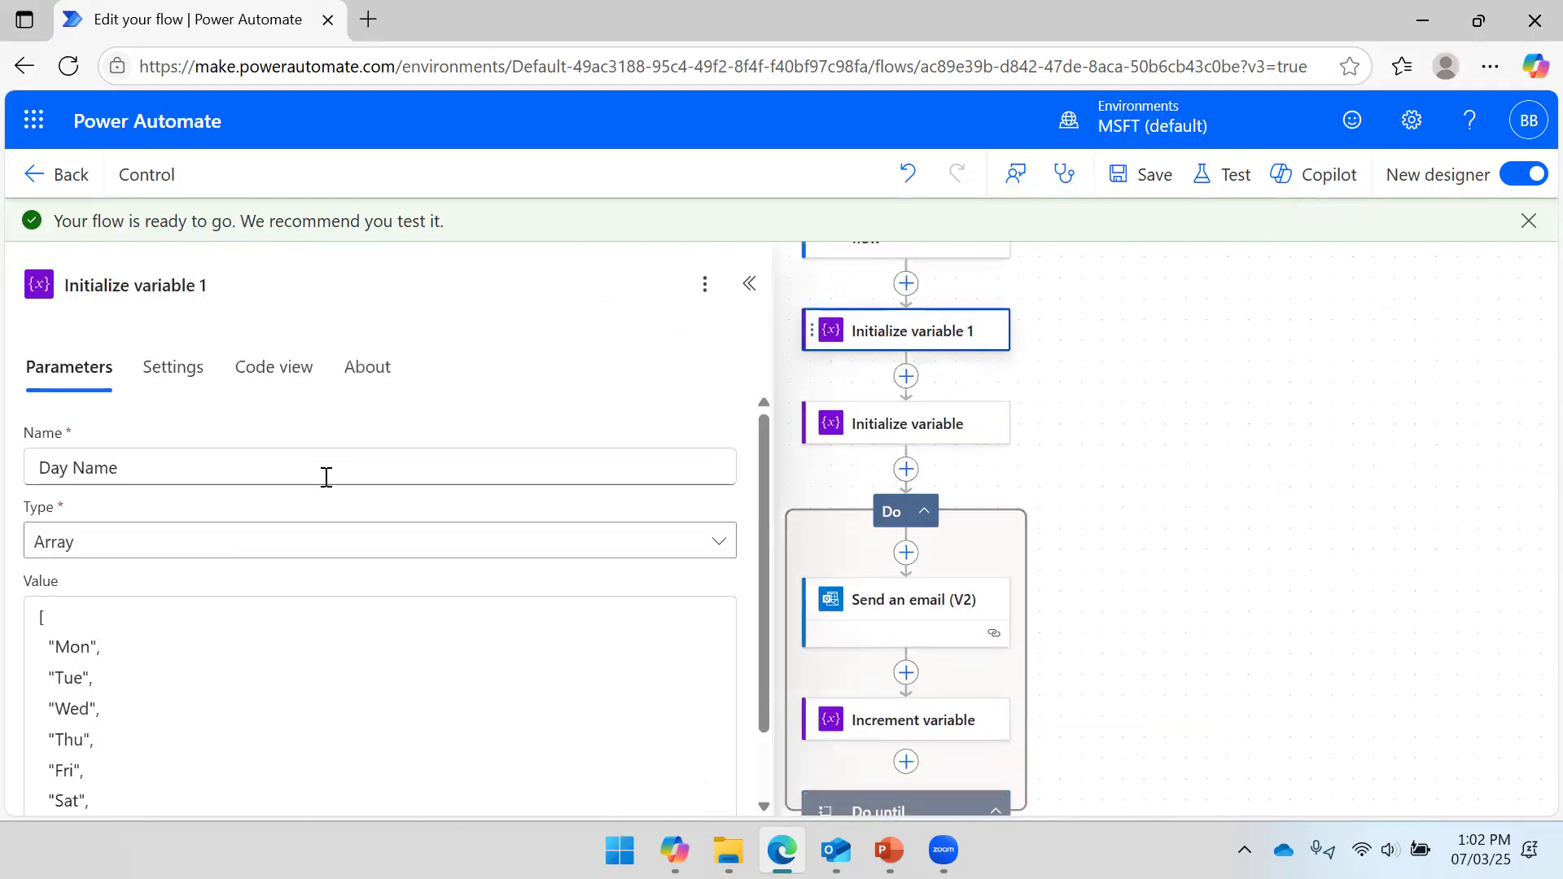
pyautogui.click(905, 427)
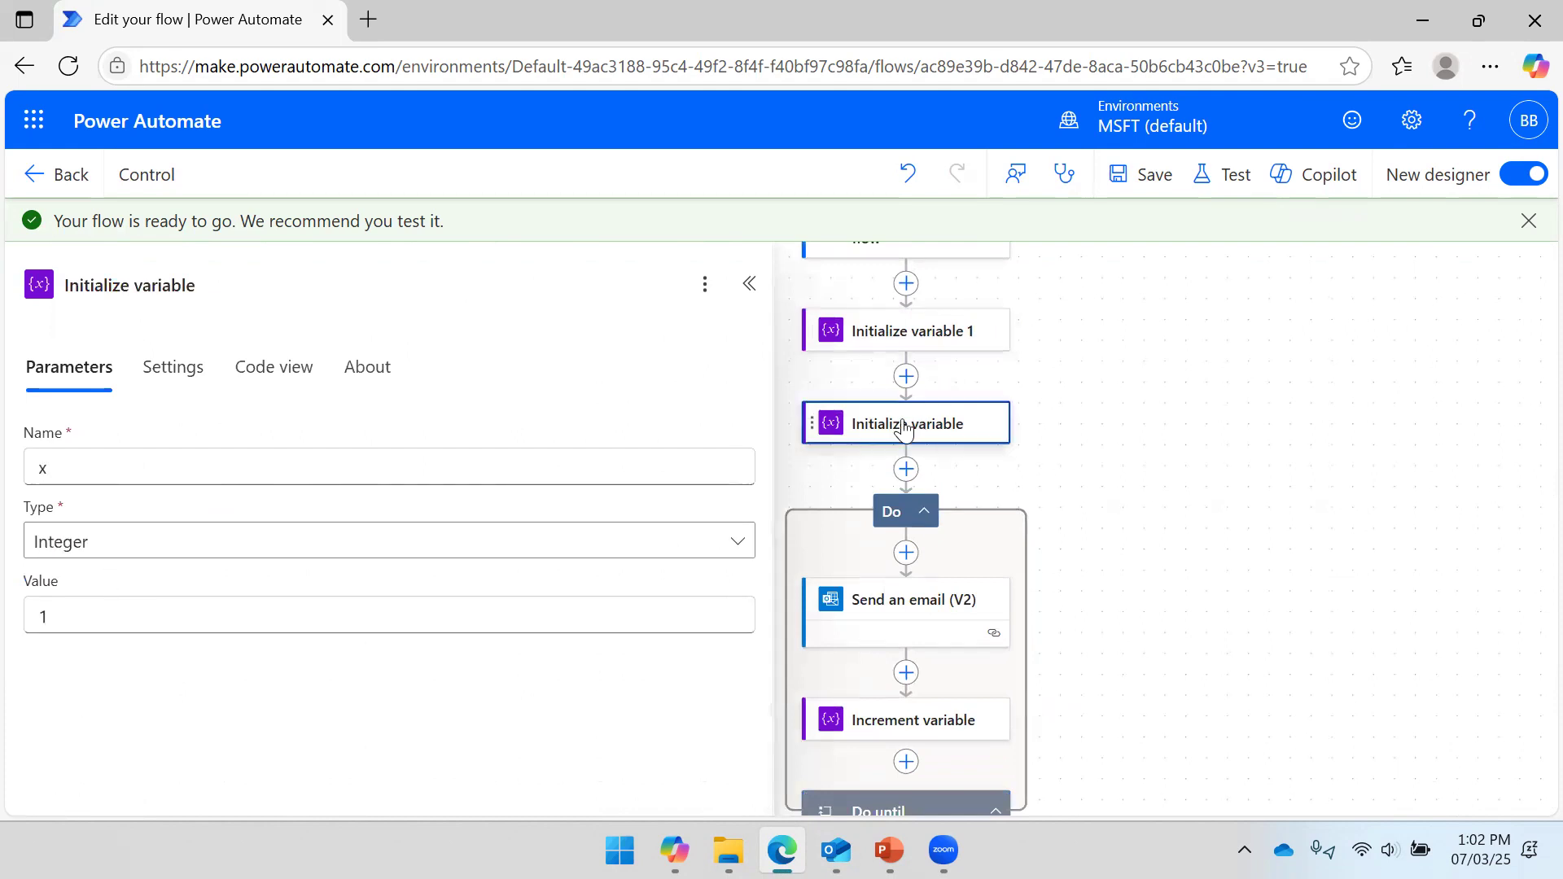
# Set the initial value of the x variable to 0 and save the flow.
pyautogui.click(98, 622)
pyautogui.press('BackSpace')
pyautogui.write('0')
pyautogui.click(1156, 181)
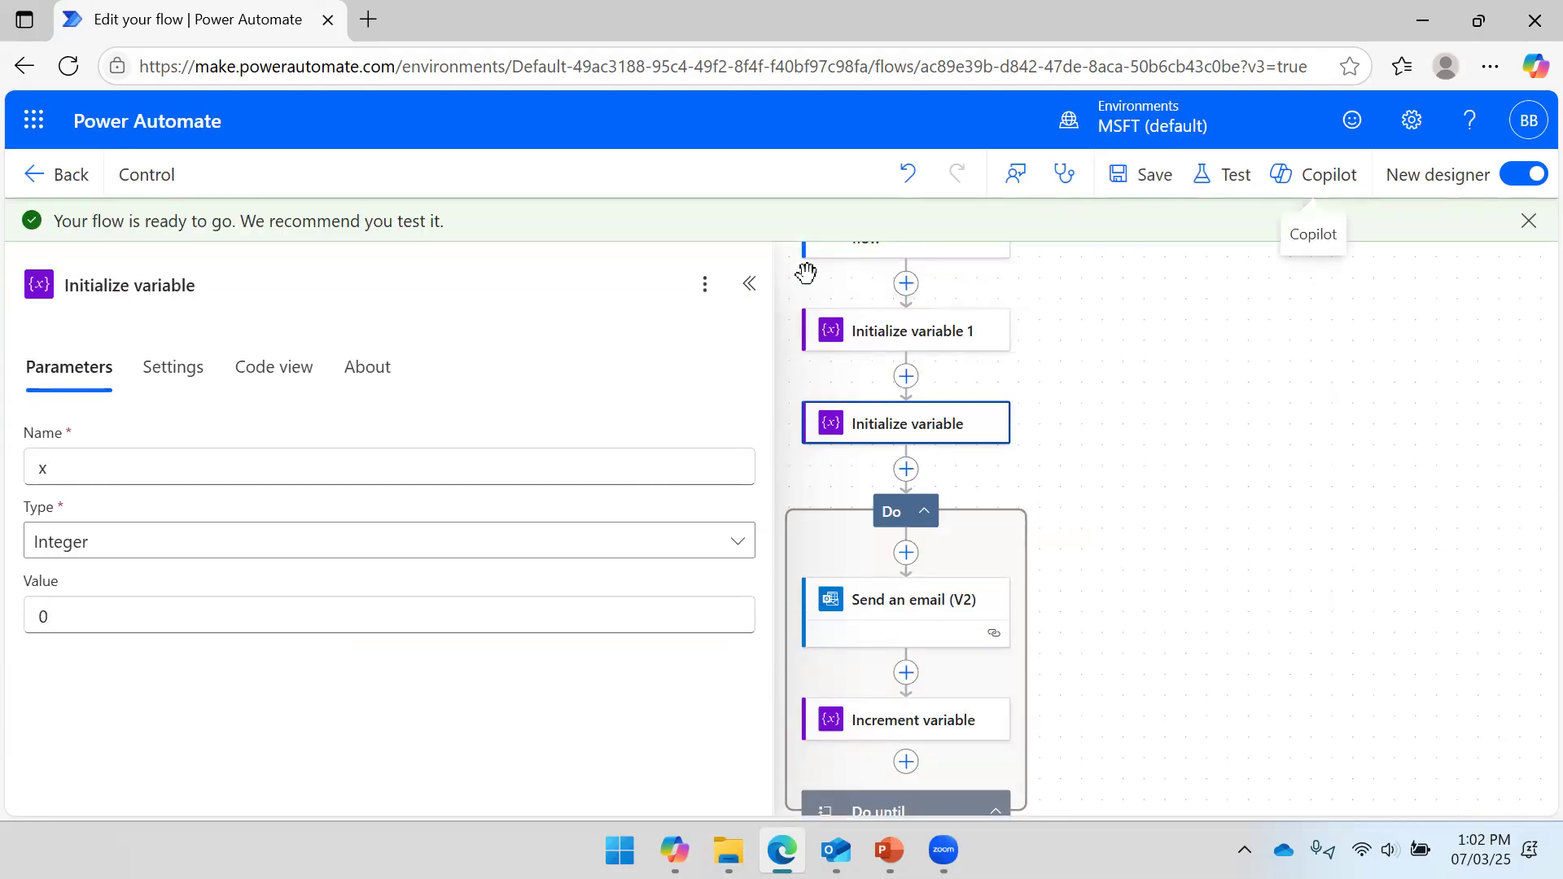
pyautogui.click(749, 284)
# Review the Day Name array values and the loop condition of the Do until control.
pyautogui.scroll(-1, 1268, 439)
pyautogui.scroll(1, 1111, 450)
pyautogui.click(889, 373)
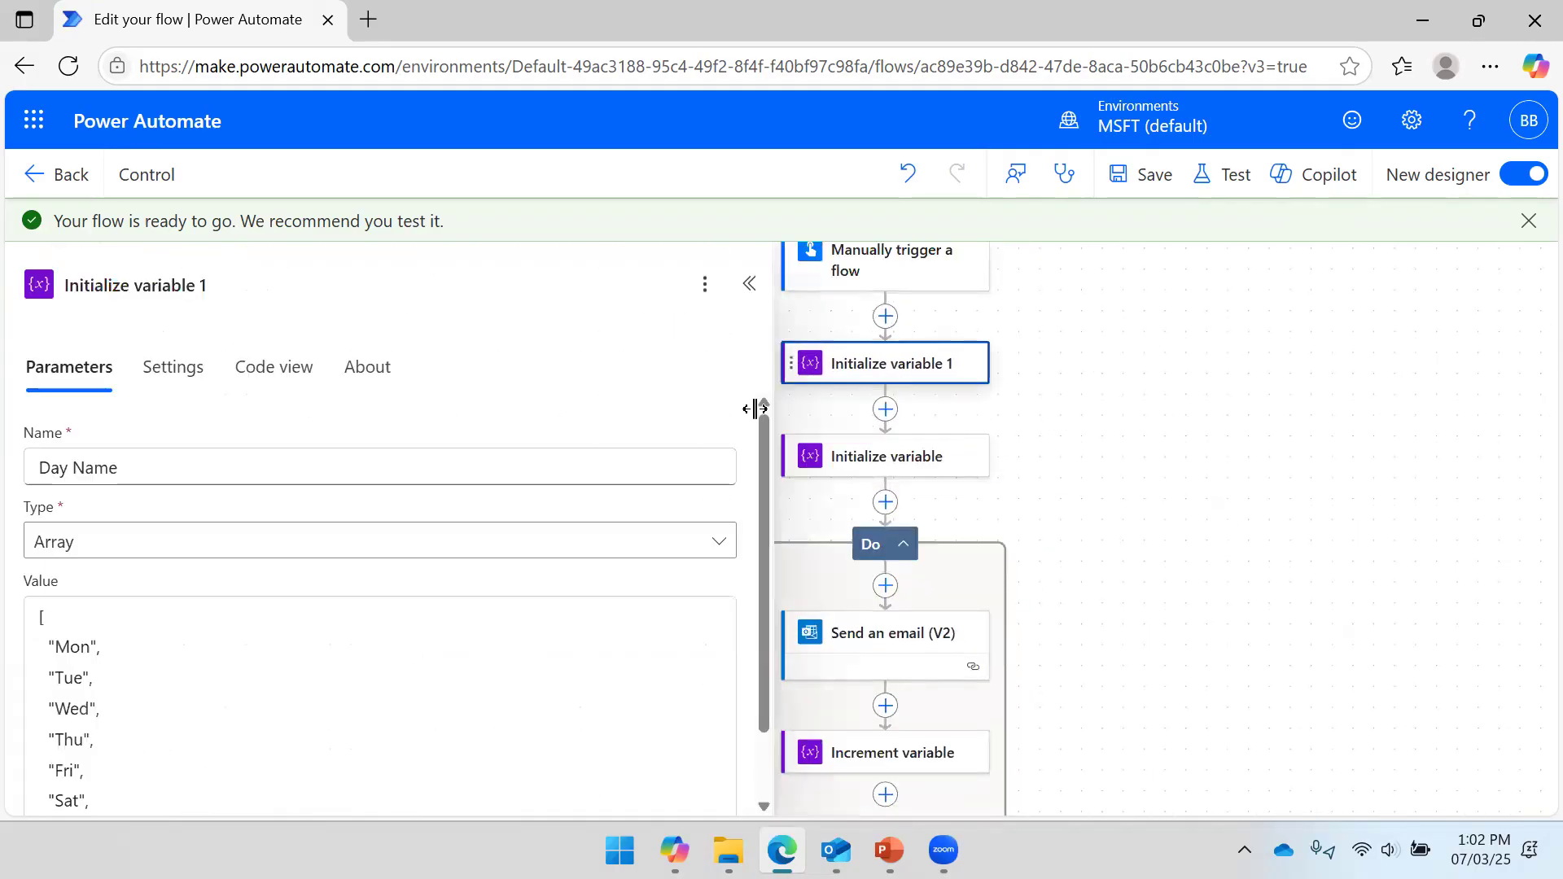
pyautogui.moveTo(1160, 399); pyautogui.dragTo(1208, 283)
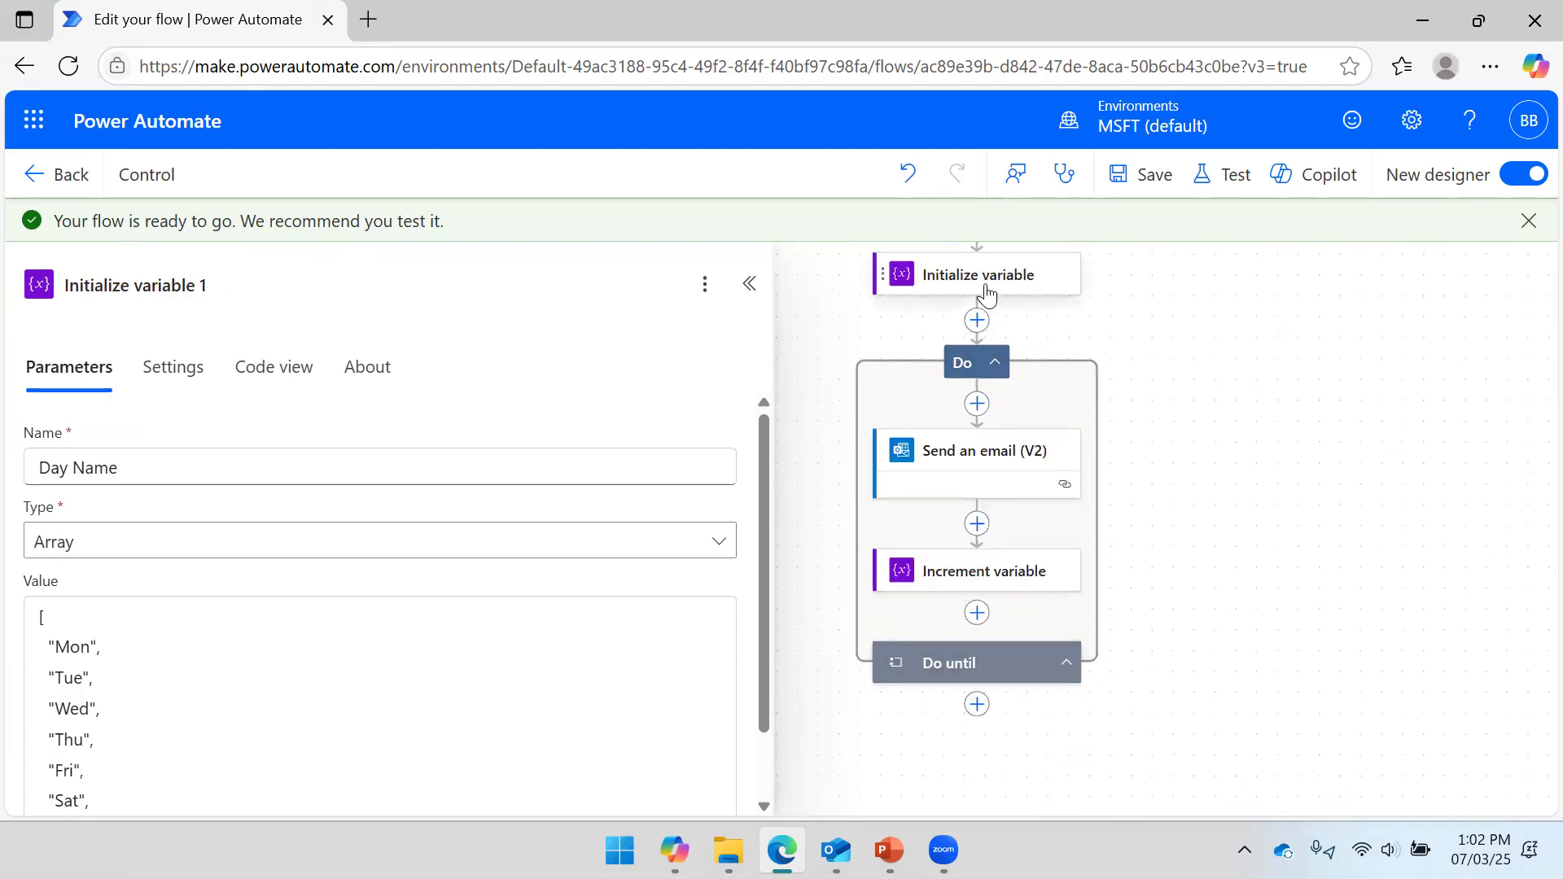
pyautogui.click(965, 662)
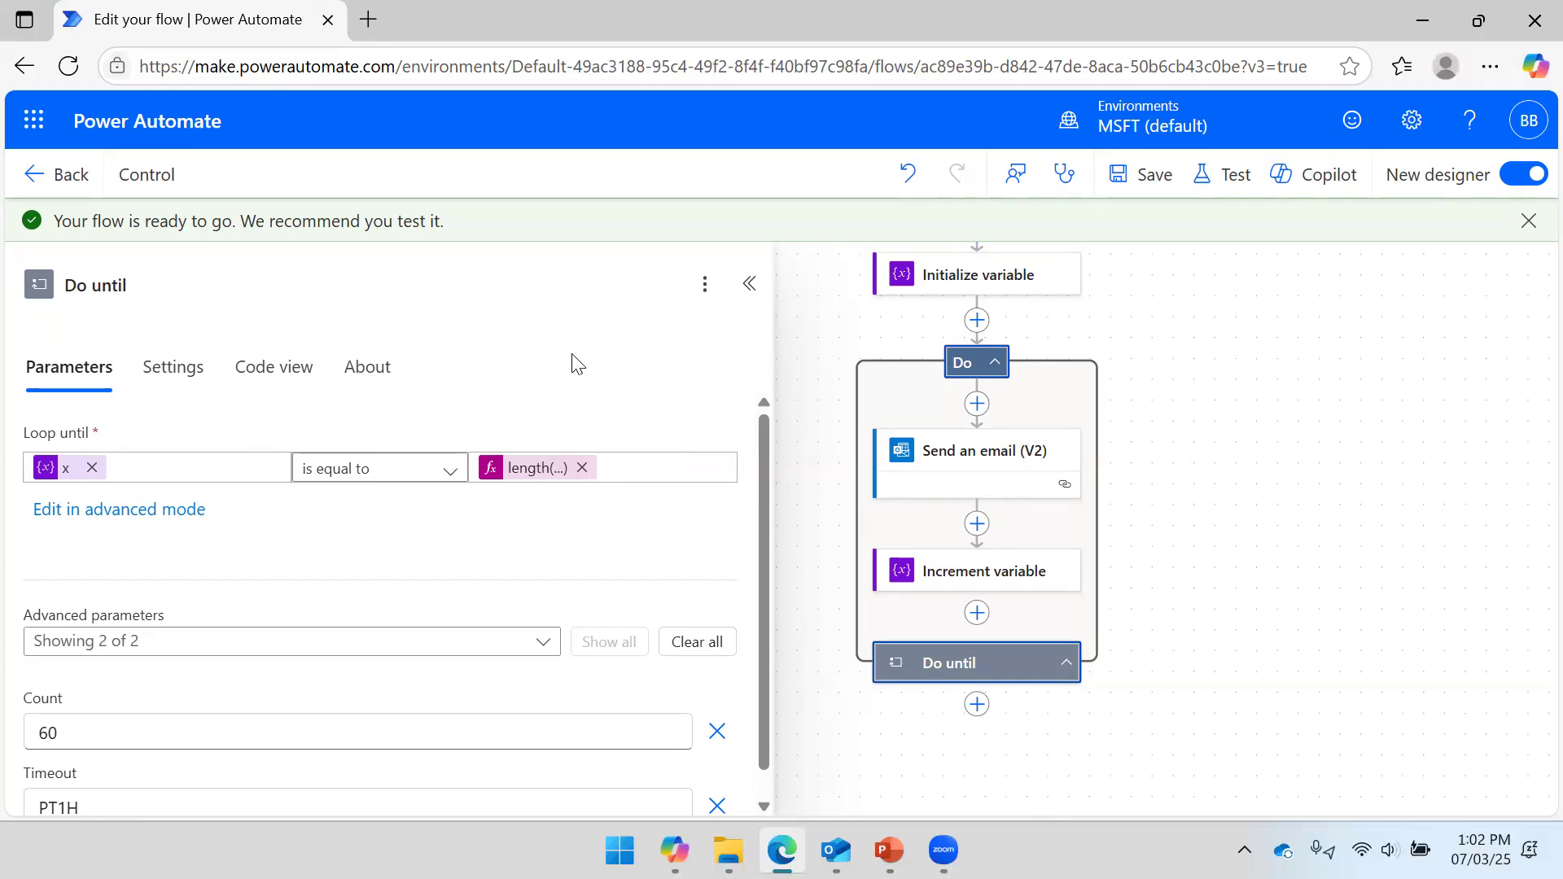
pyautogui.click(1239, 418)
# Remove the x token from the Send an email (V2) subject and look through the available dynamic content.
pyautogui.click(938, 451)
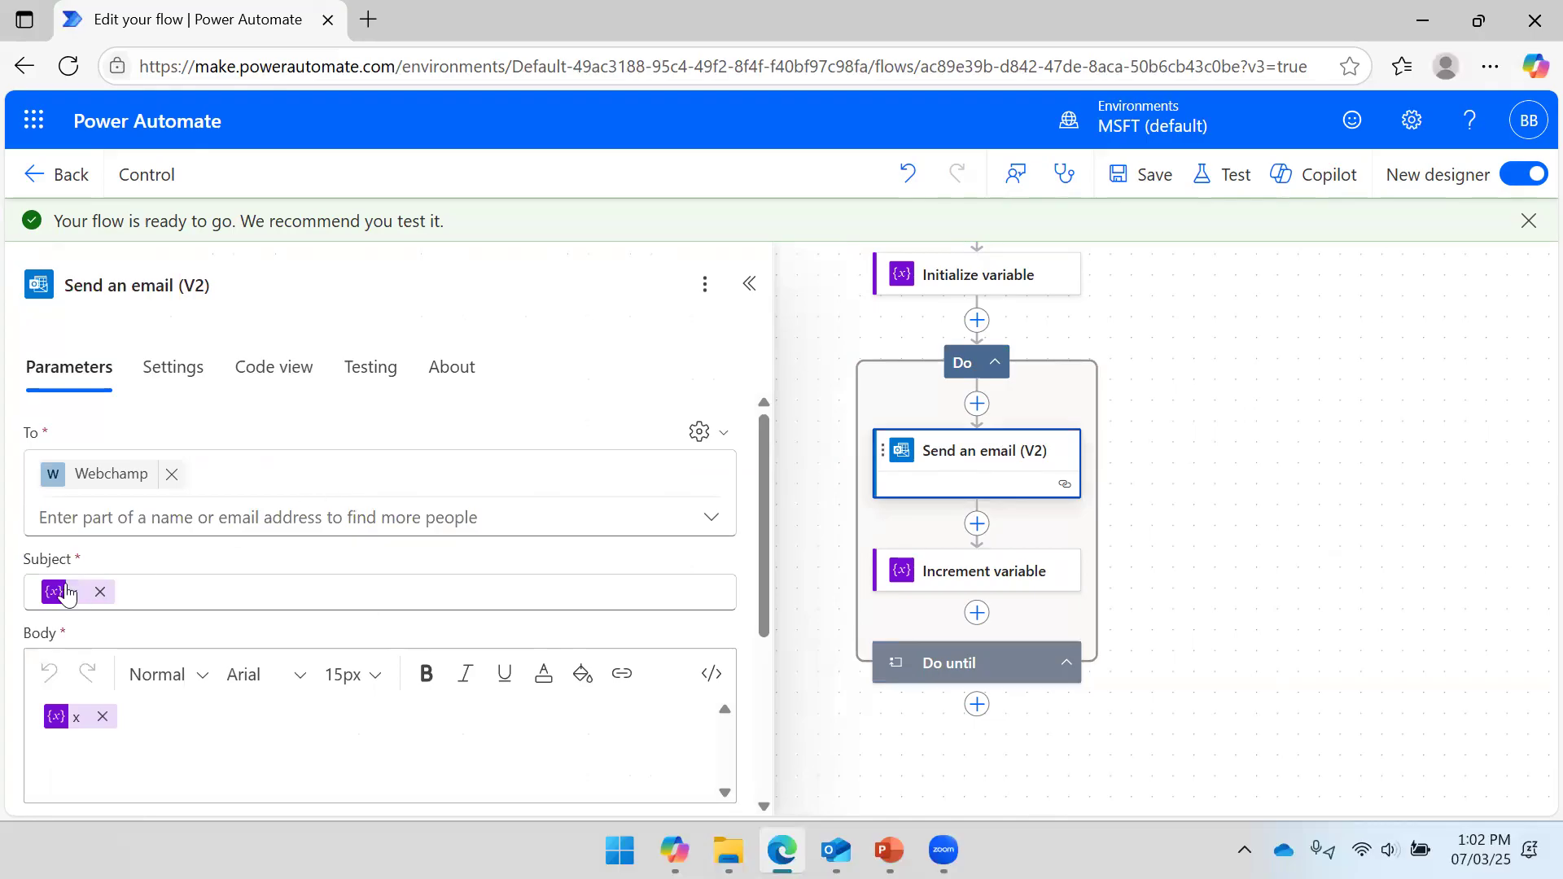
pyautogui.click(100, 592)
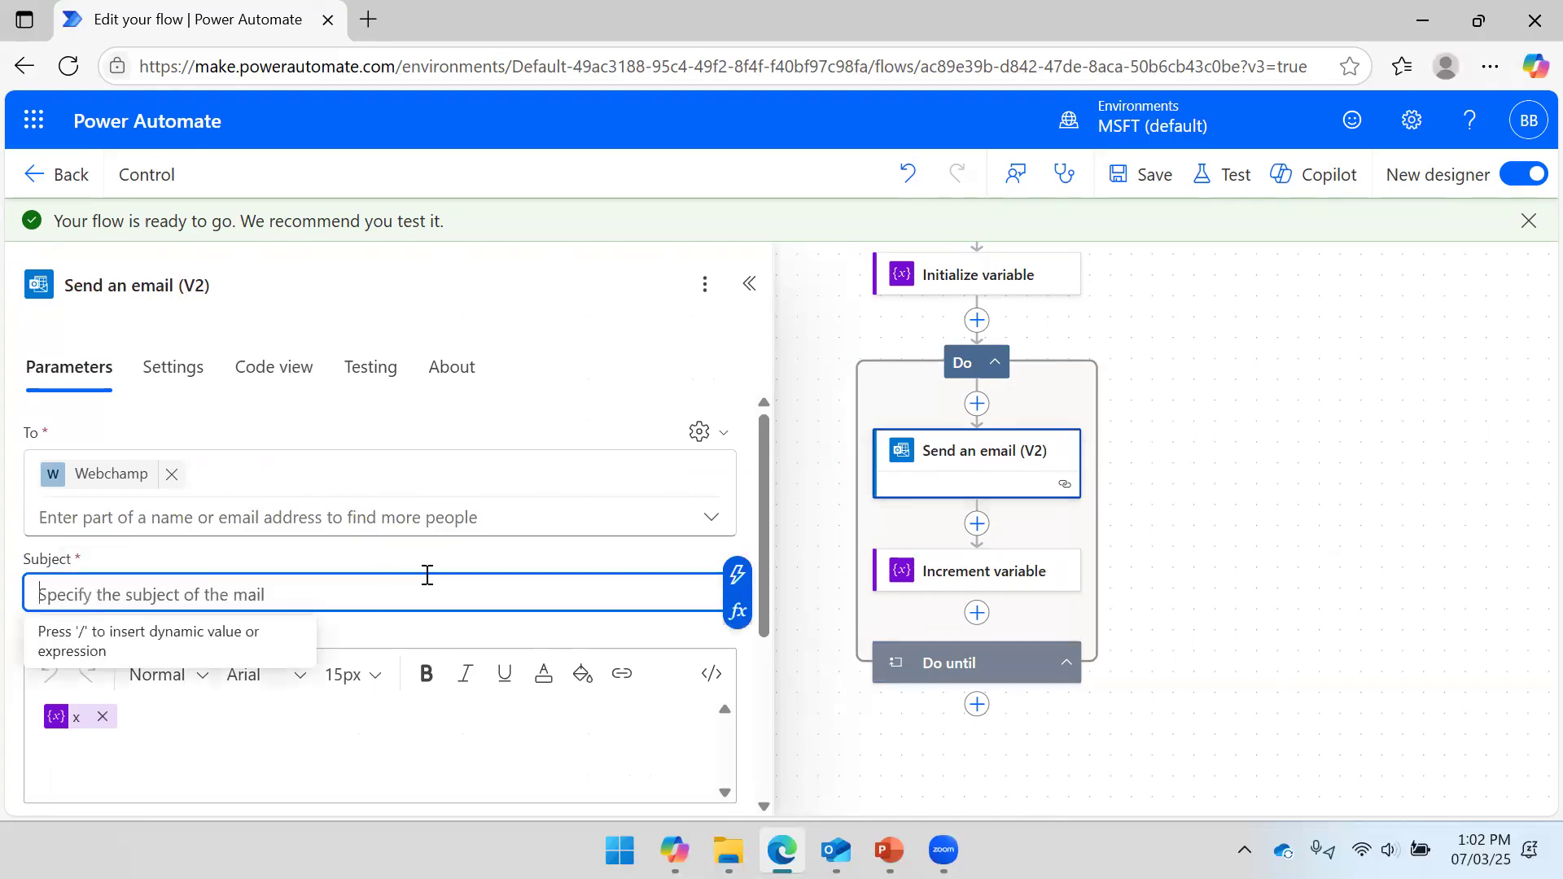
pyautogui.click(736, 575)
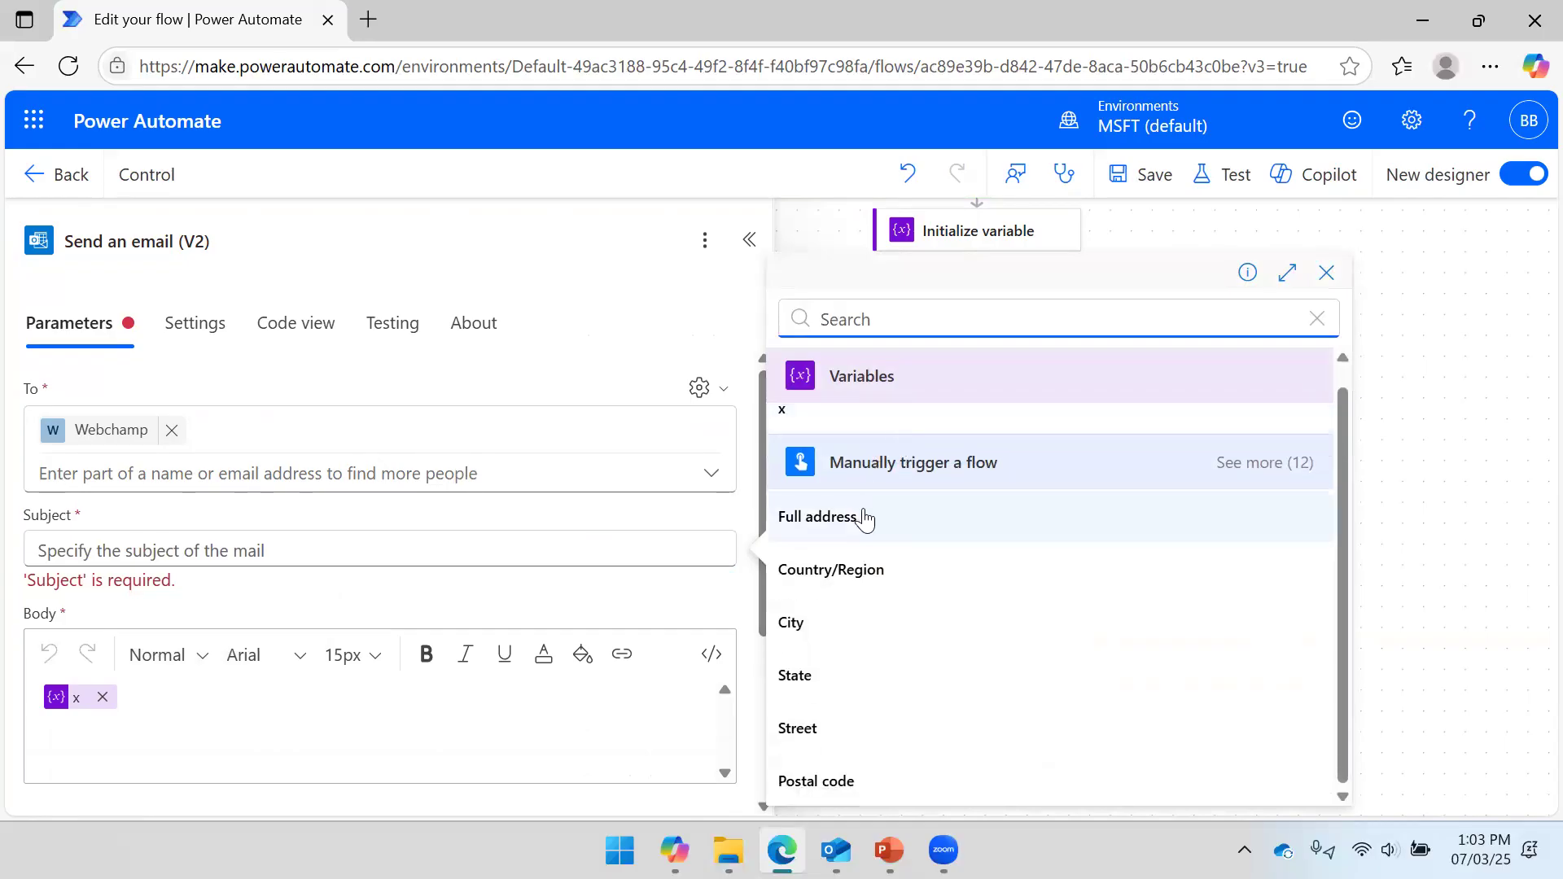
pyautogui.click(1272, 488)
pyautogui.scroll(-3, 1018, 513)
pyautogui.scroll(3, 936, 521)
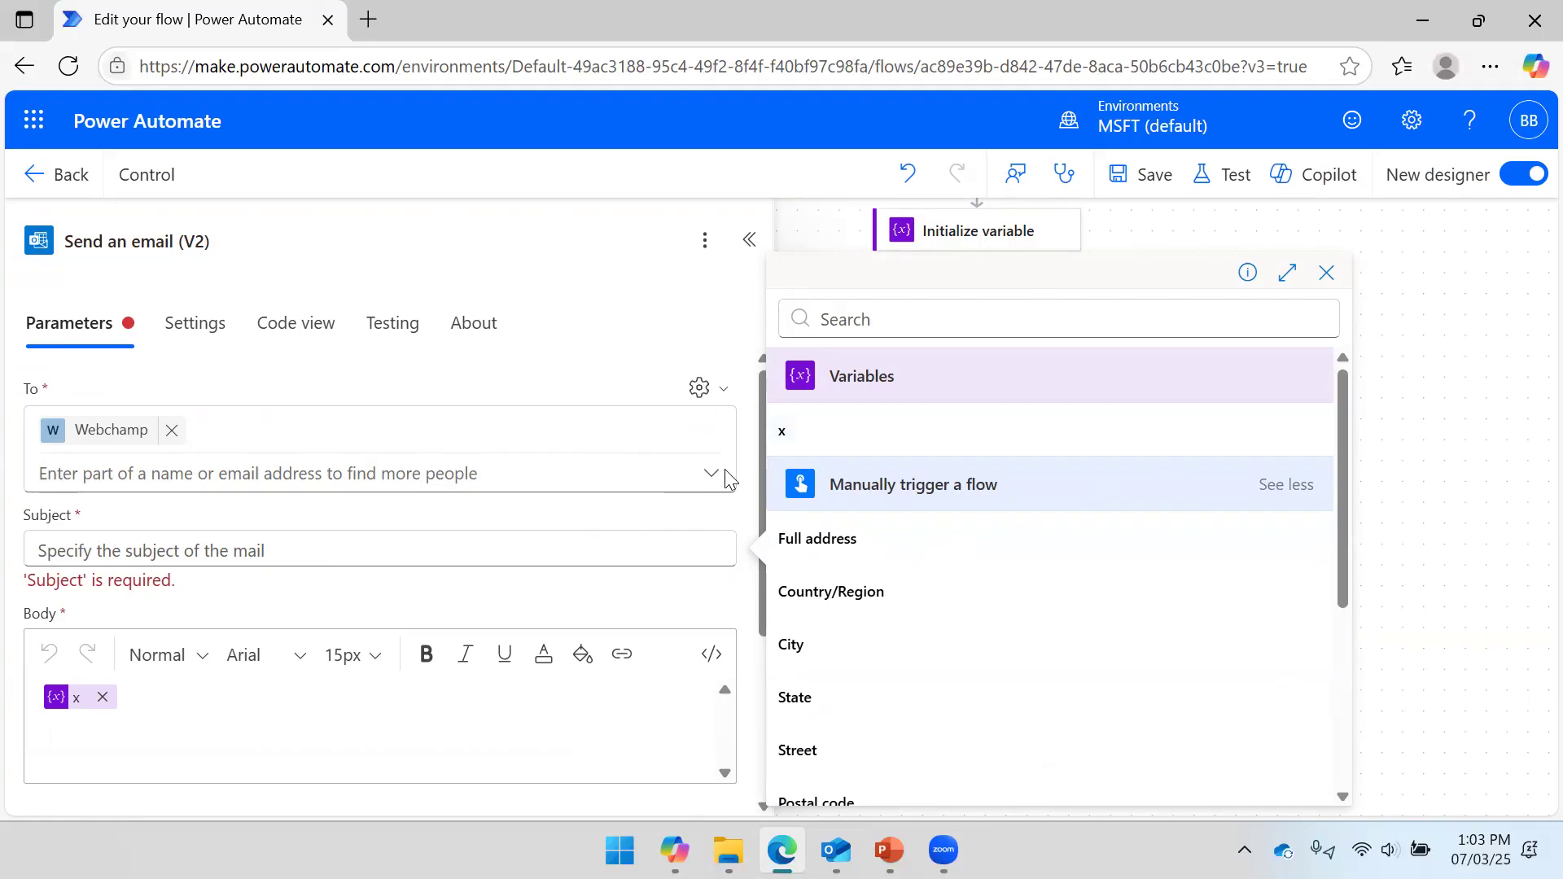
# Insert the expression variables('Day Name')[variables('x')] as the email subject.
pyautogui.click(397, 552)
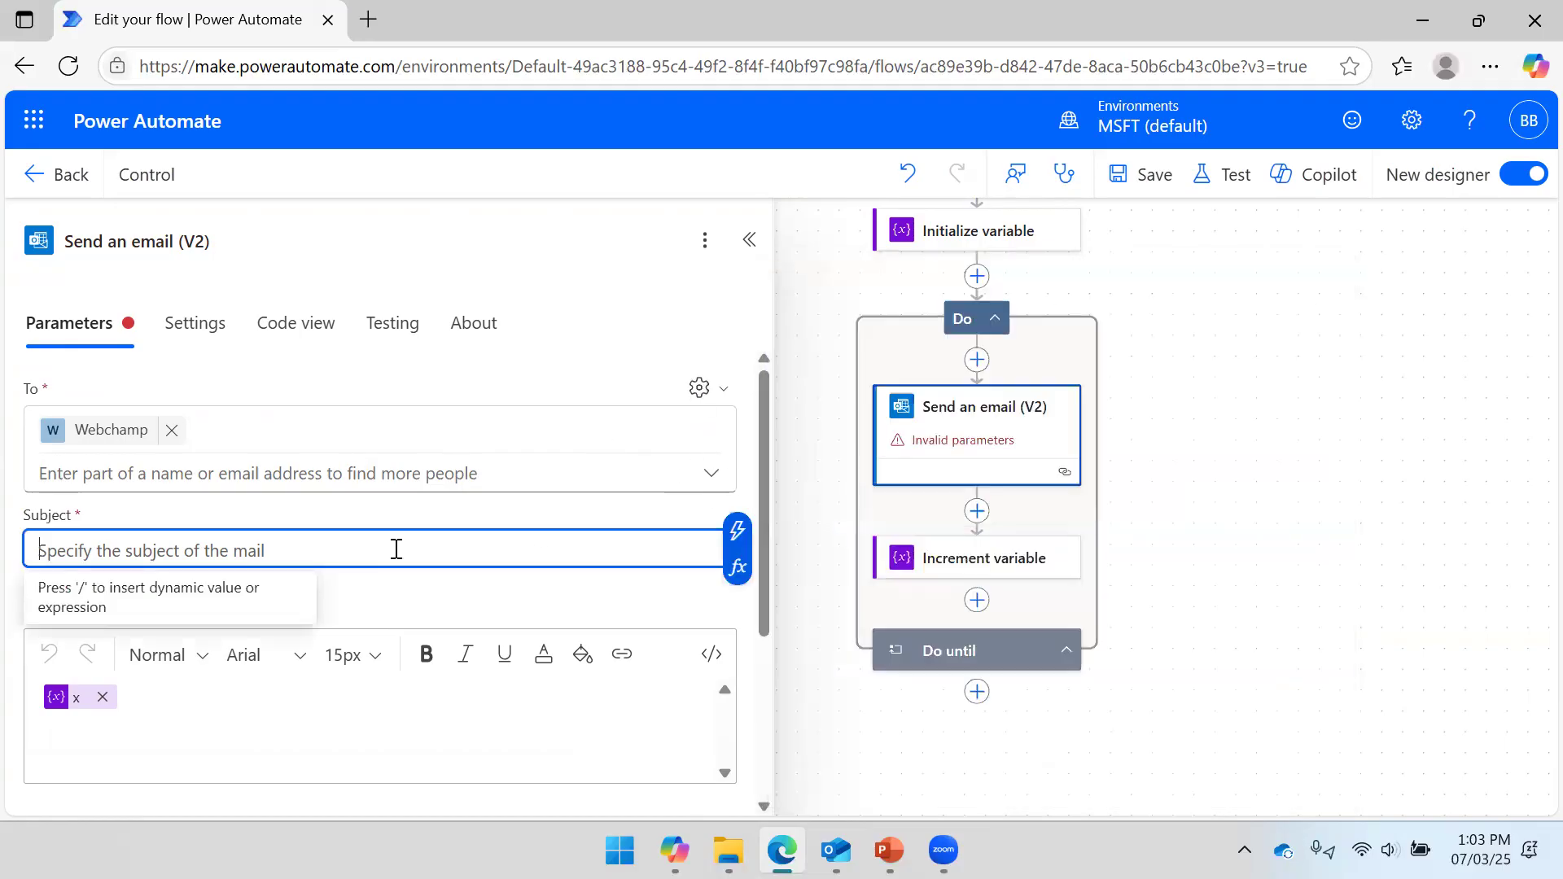
pyautogui.click(738, 564)
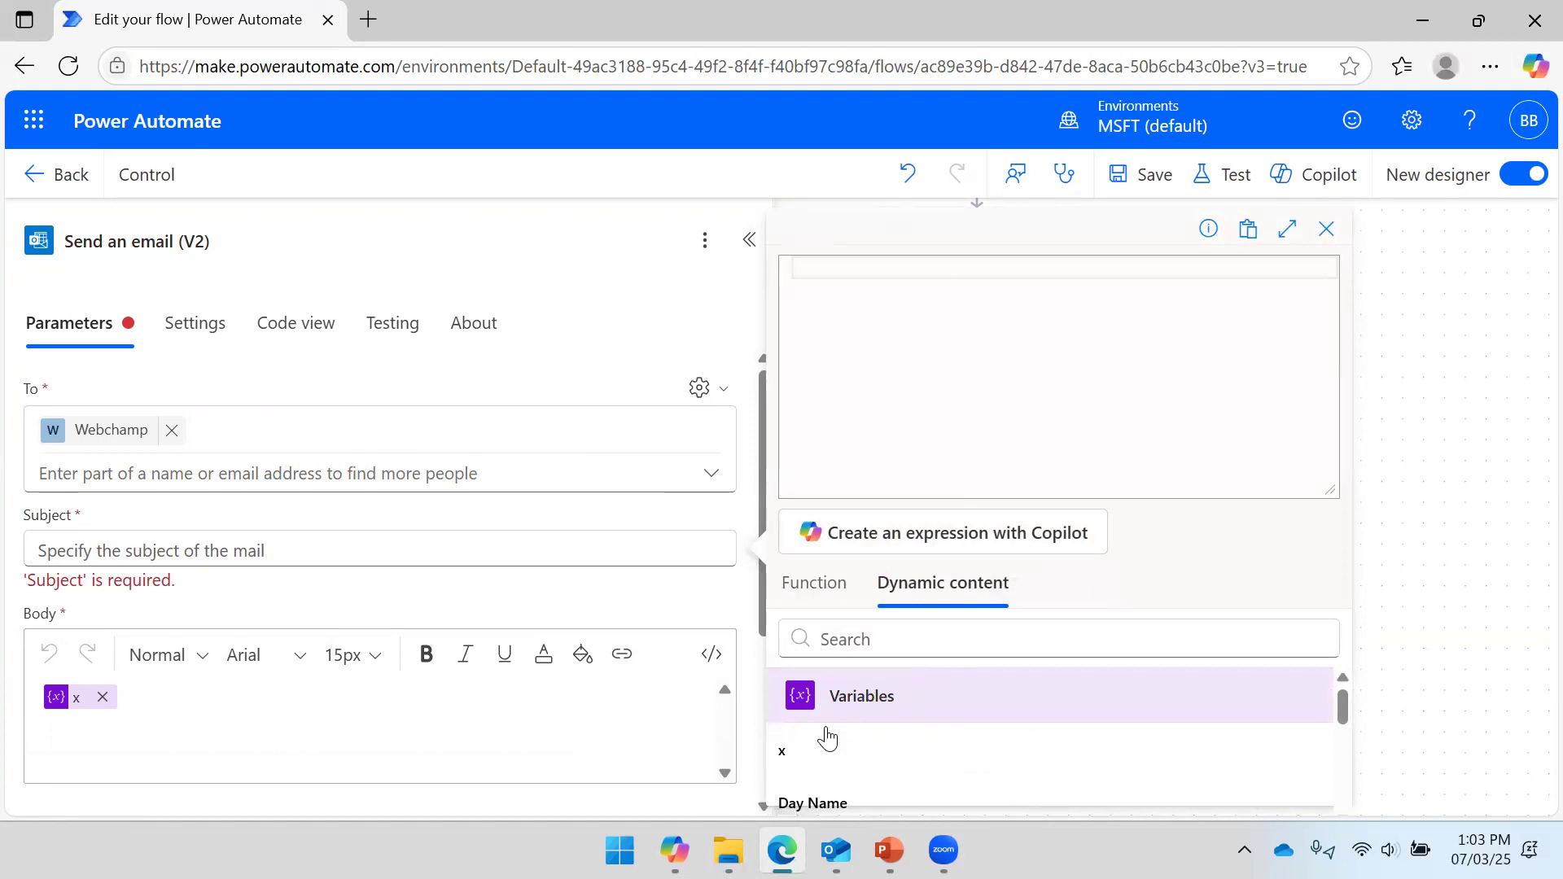
pyautogui.scroll(-3, 855, 737)
pyautogui.scroll(3, 847, 758)
pyautogui.click(838, 796)
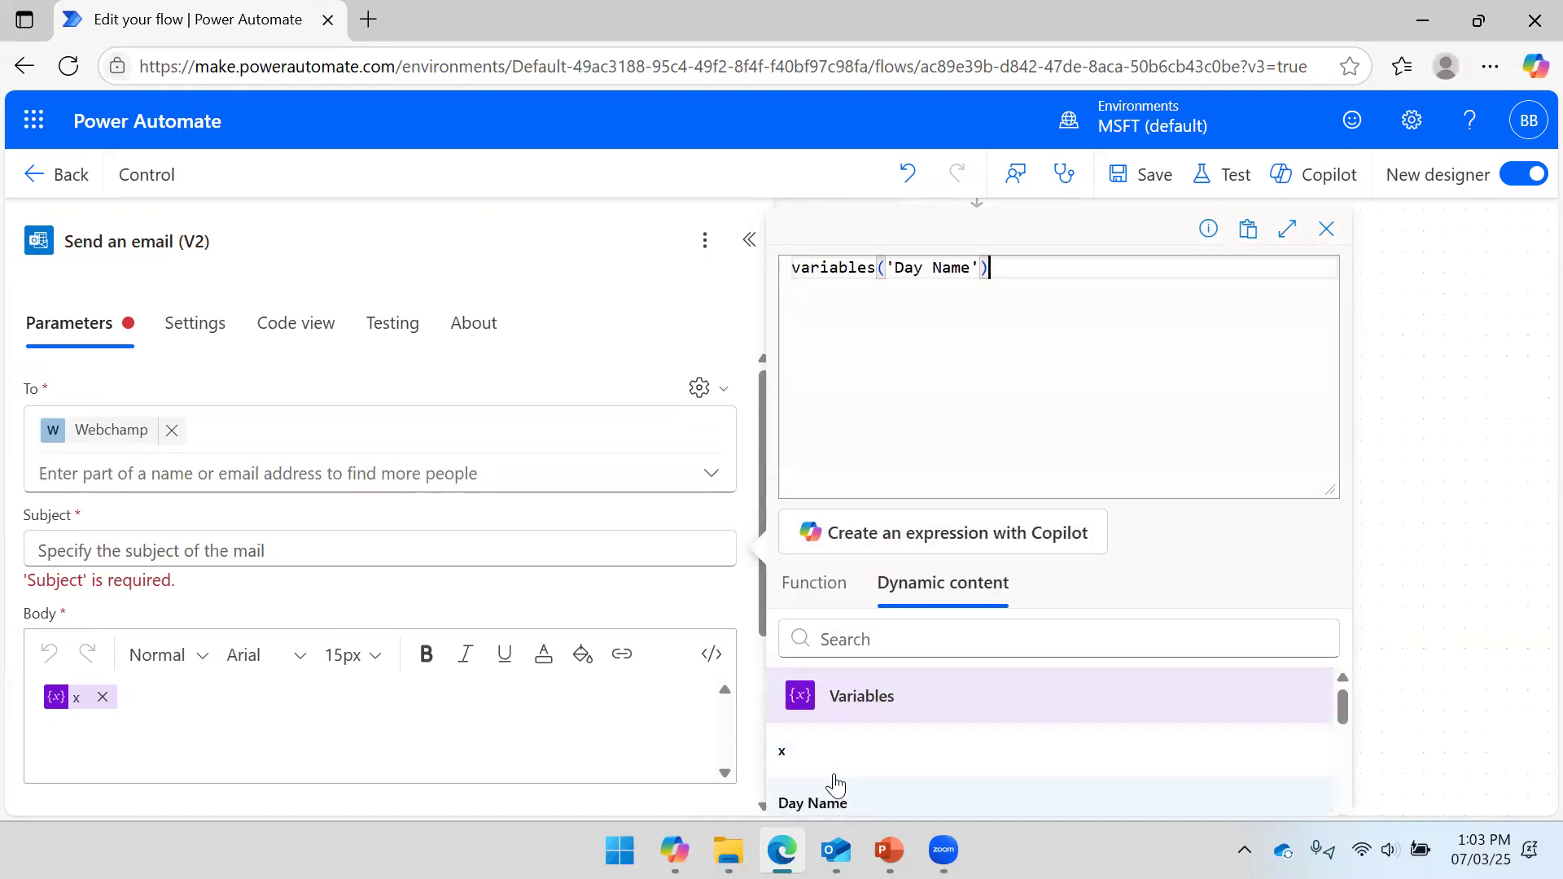
pyautogui.write('[')
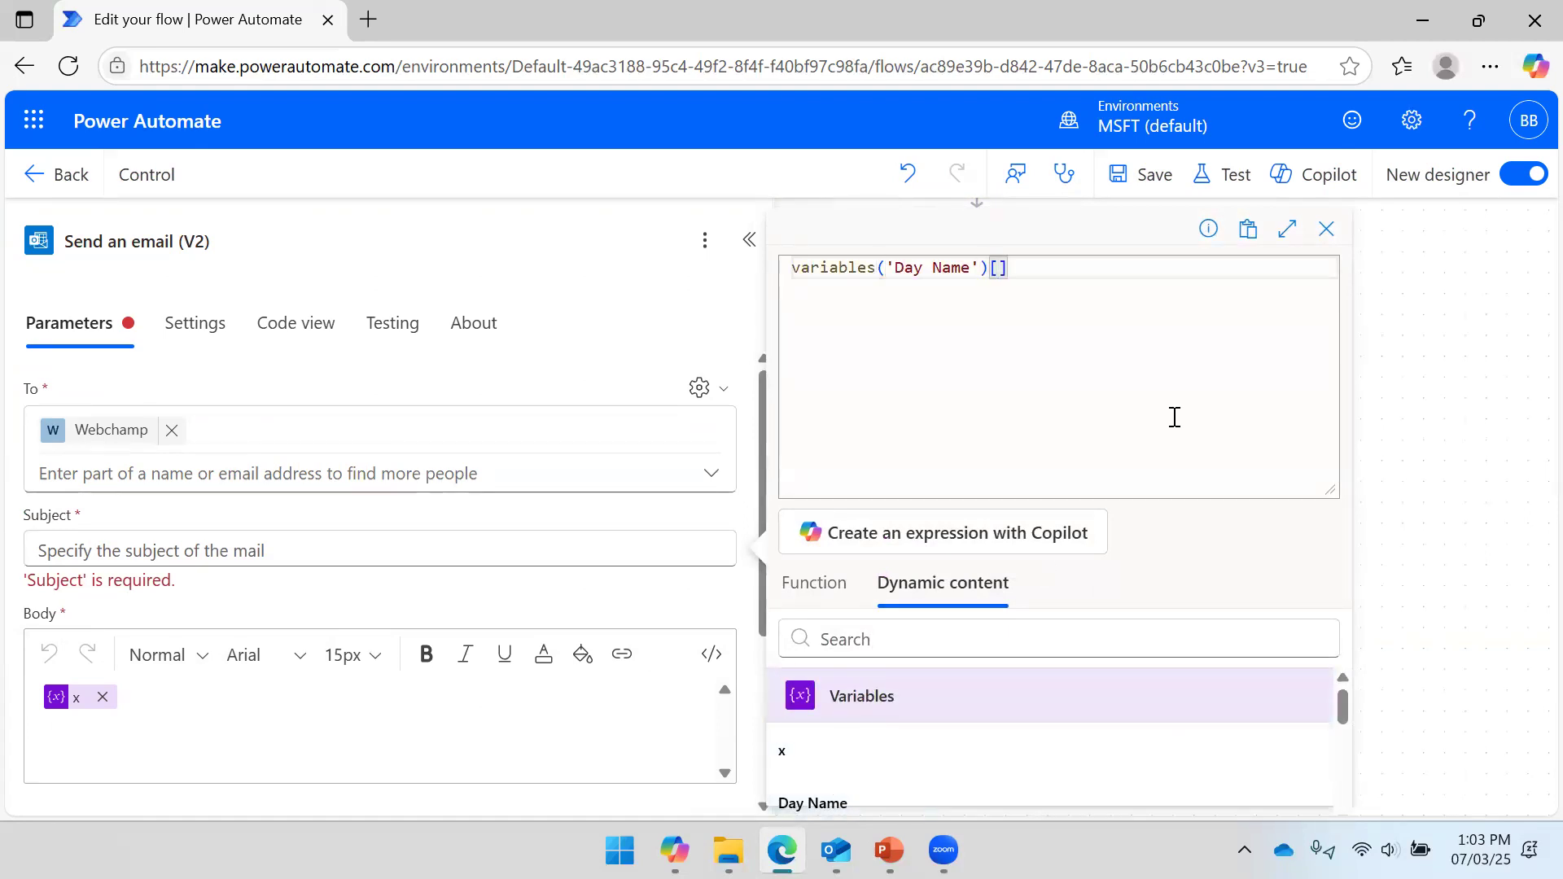
pyautogui.click(860, 751)
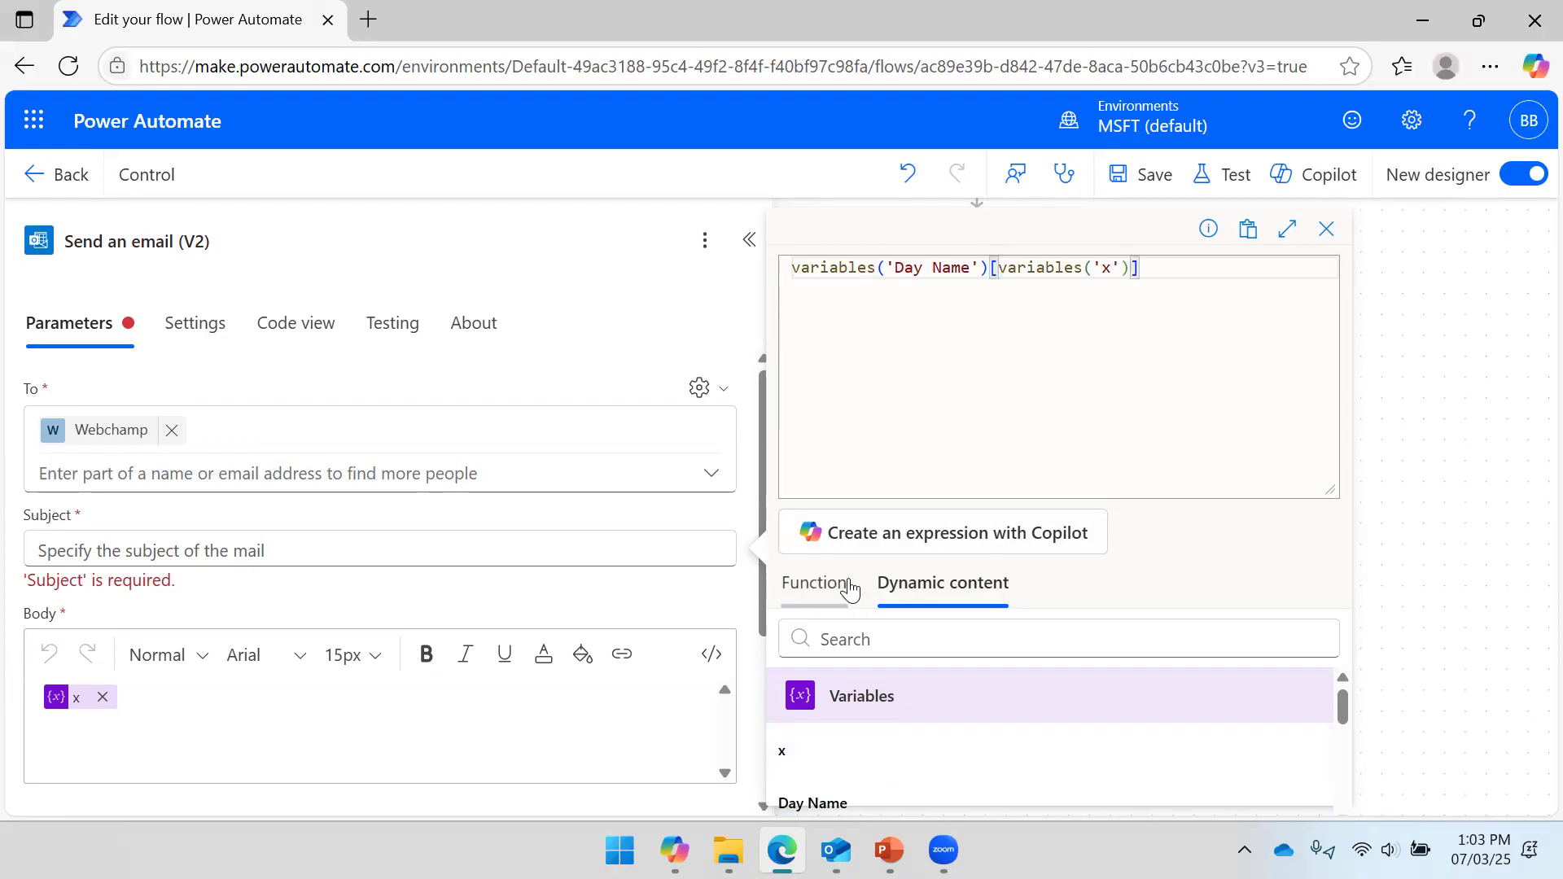
pyautogui.moveTo(1320, 486); pyautogui.dragTo(1288, 294)
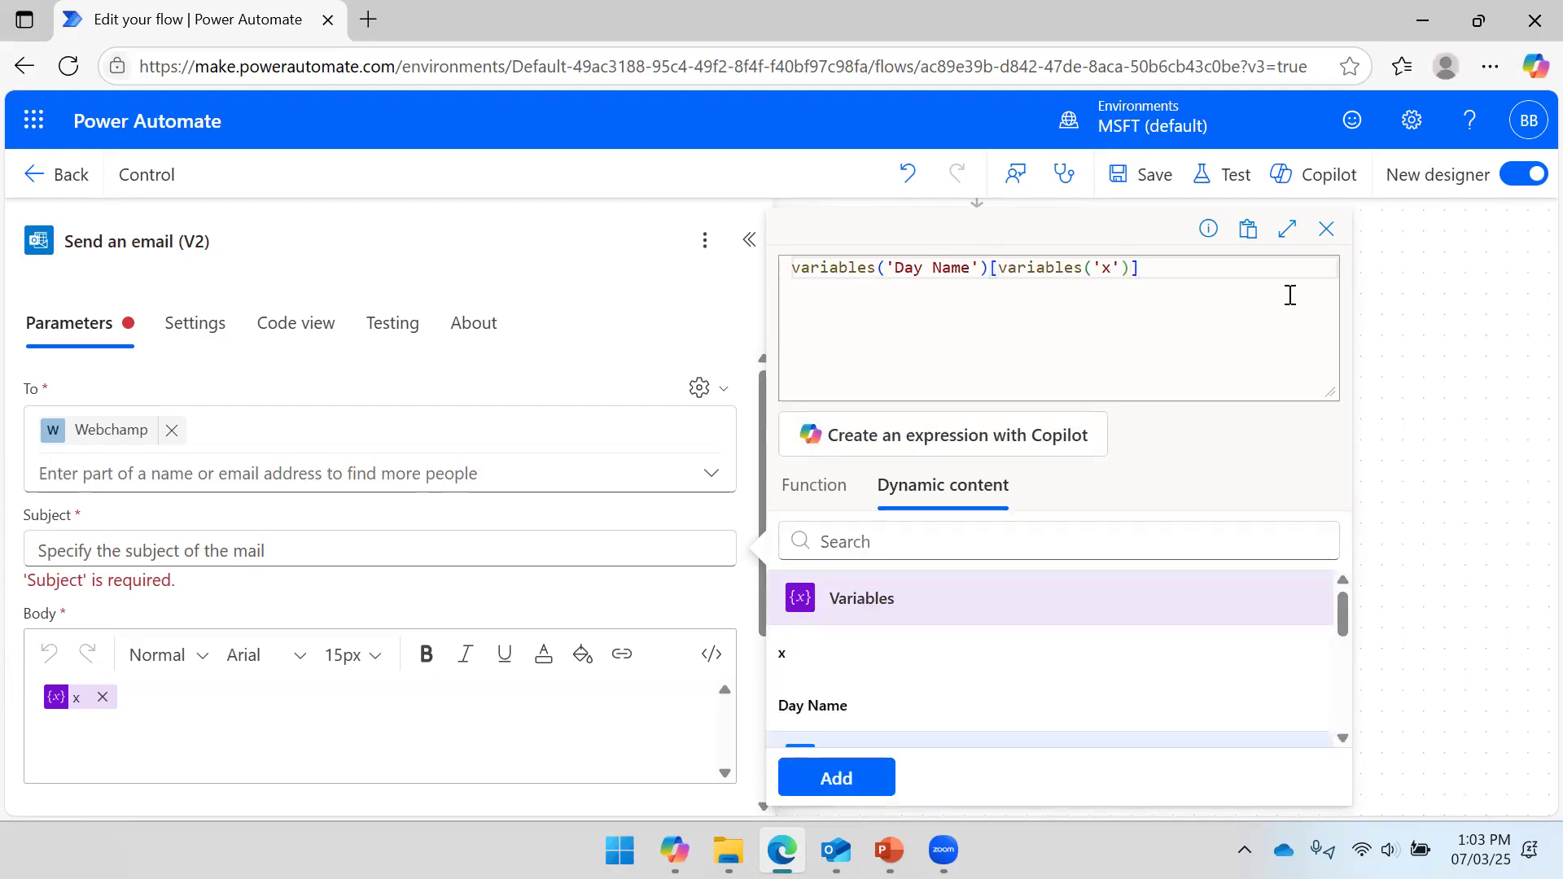
pyautogui.click(824, 772)
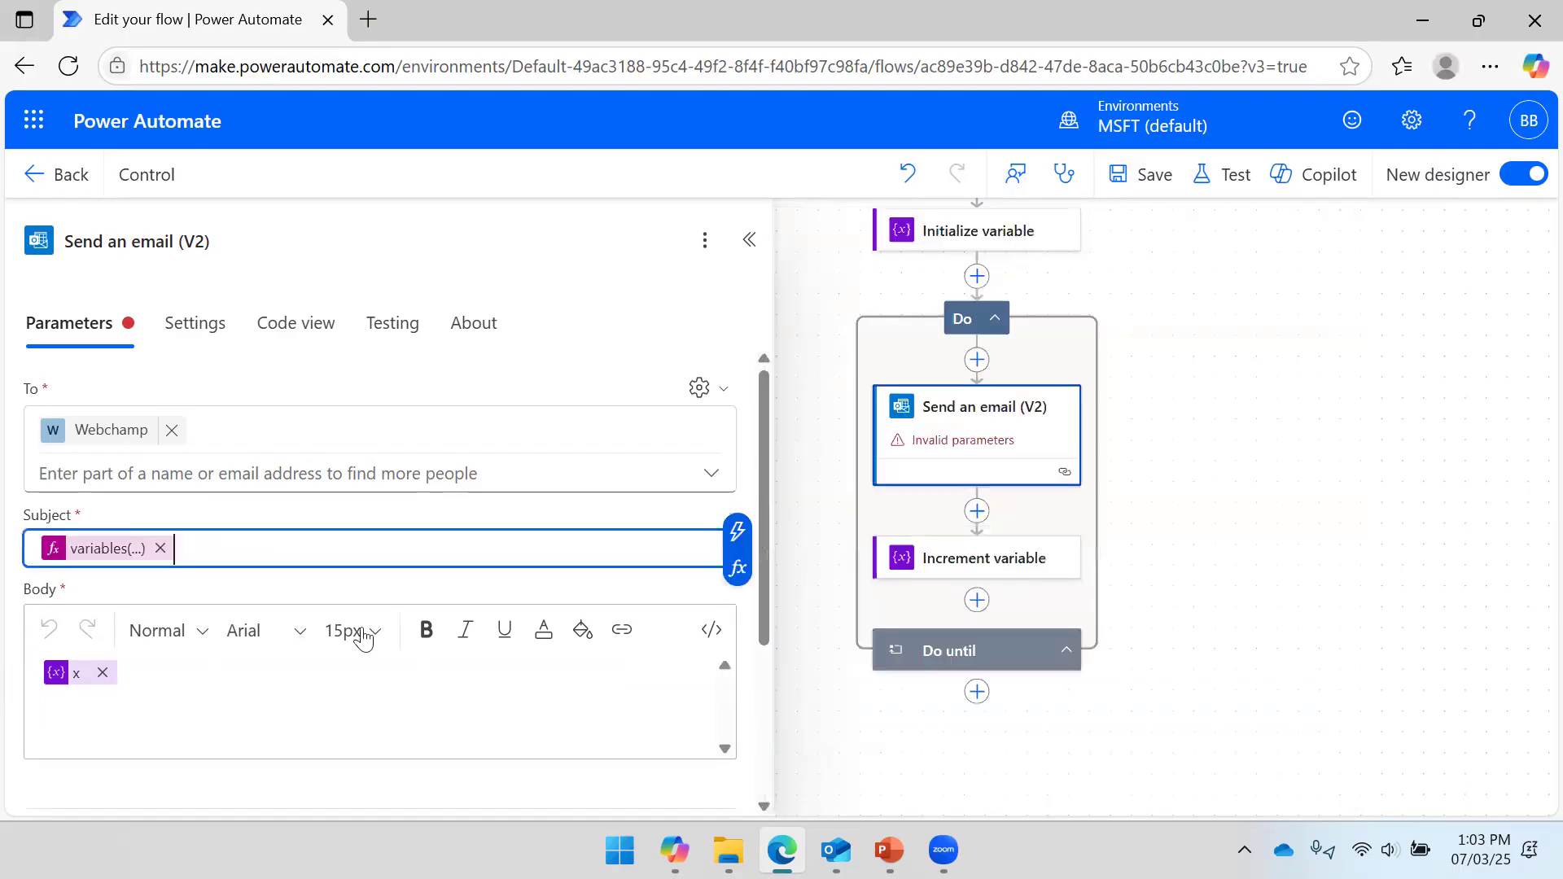
# Replace the x token in the email body with the expression variables('Day Name')[variables('x')] and save the flow.
pyautogui.click(101, 674)
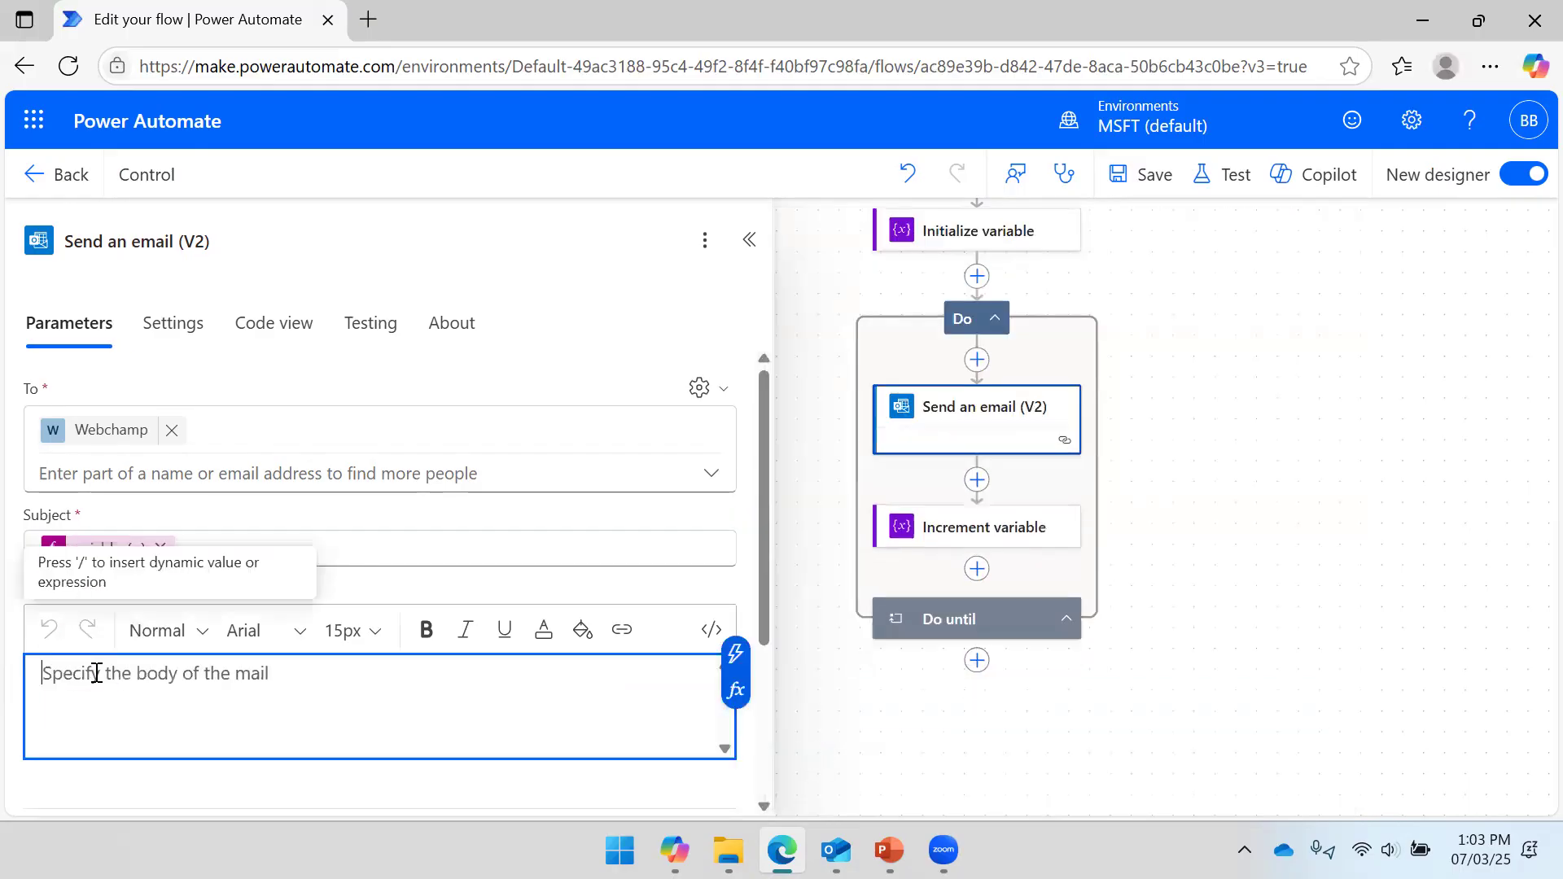
pyautogui.click(735, 690)
pyautogui.click(905, 583)
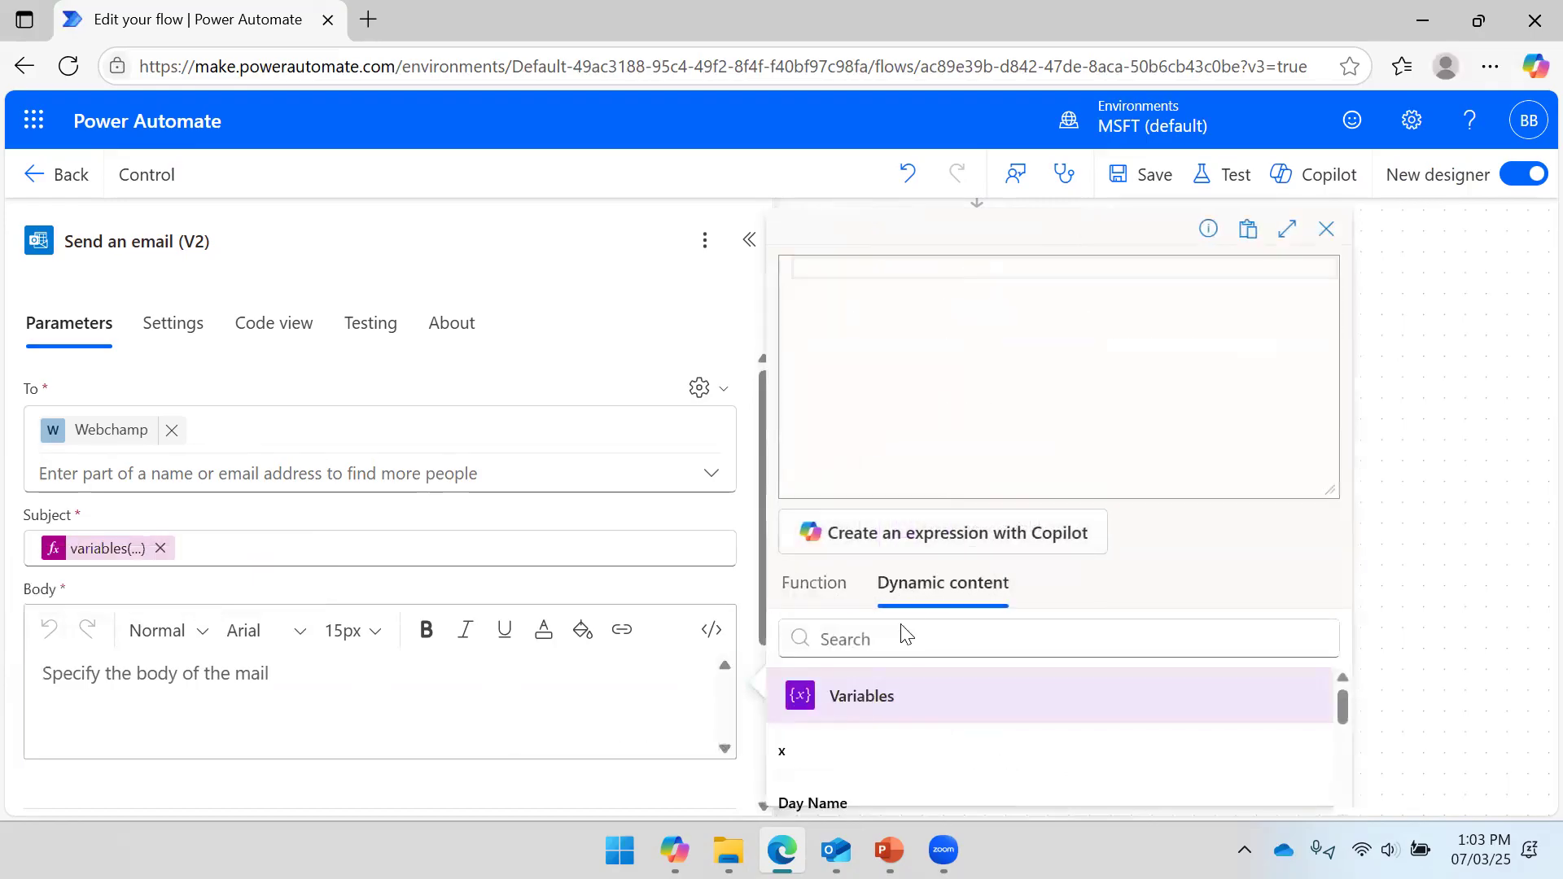
pyautogui.click(815, 802)
pyautogui.write('[]')
pyautogui.click(839, 753)
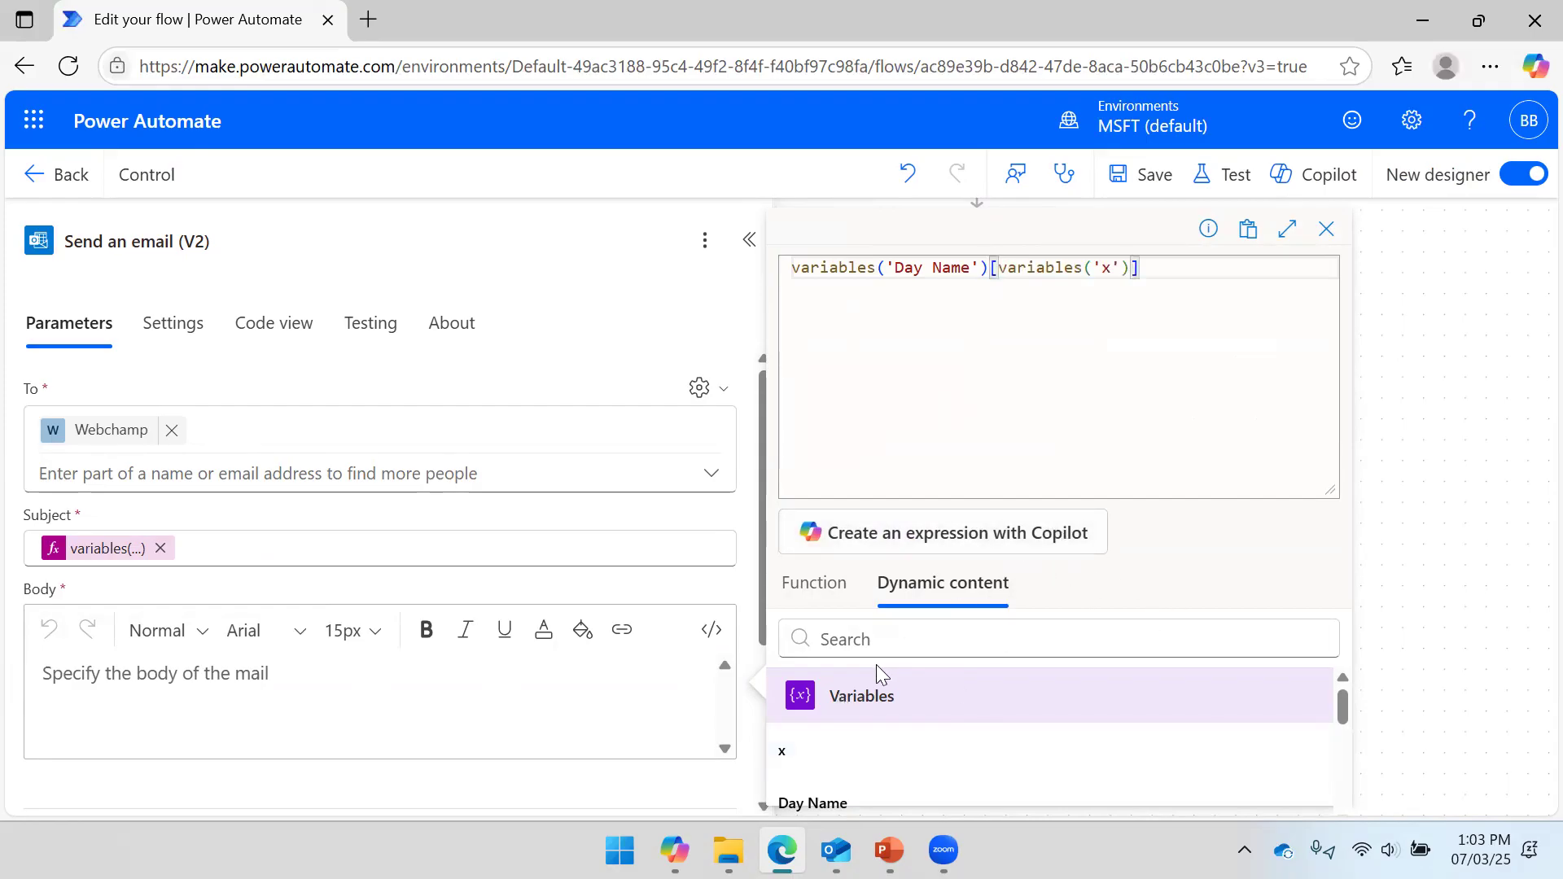
pyautogui.scroll(-5, 879, 708)
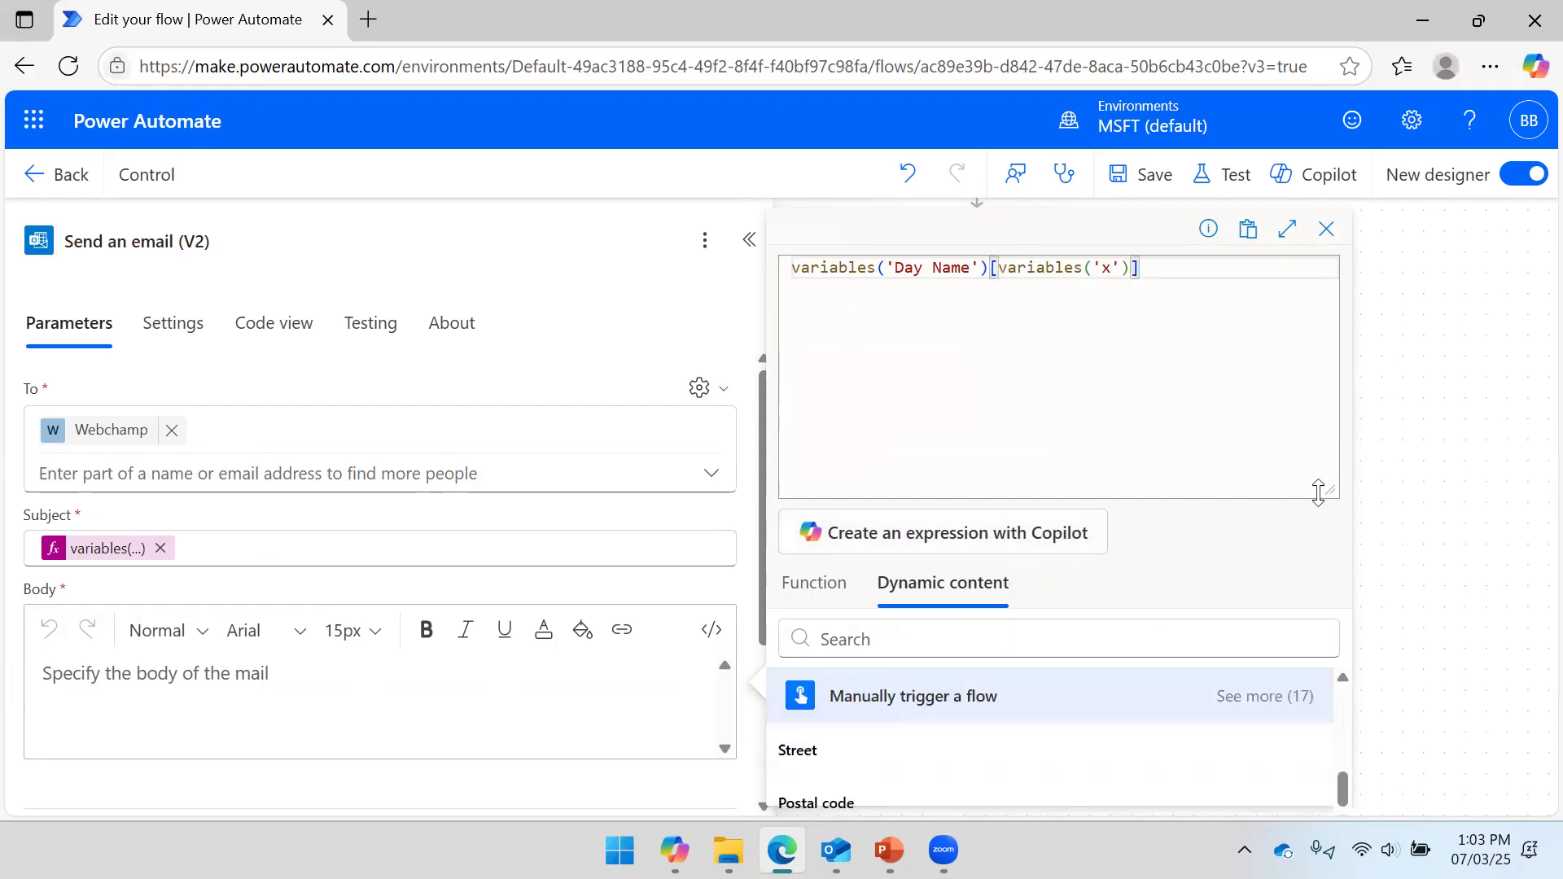
pyautogui.moveTo(1319, 491); pyautogui.dragTo(1311, 280)
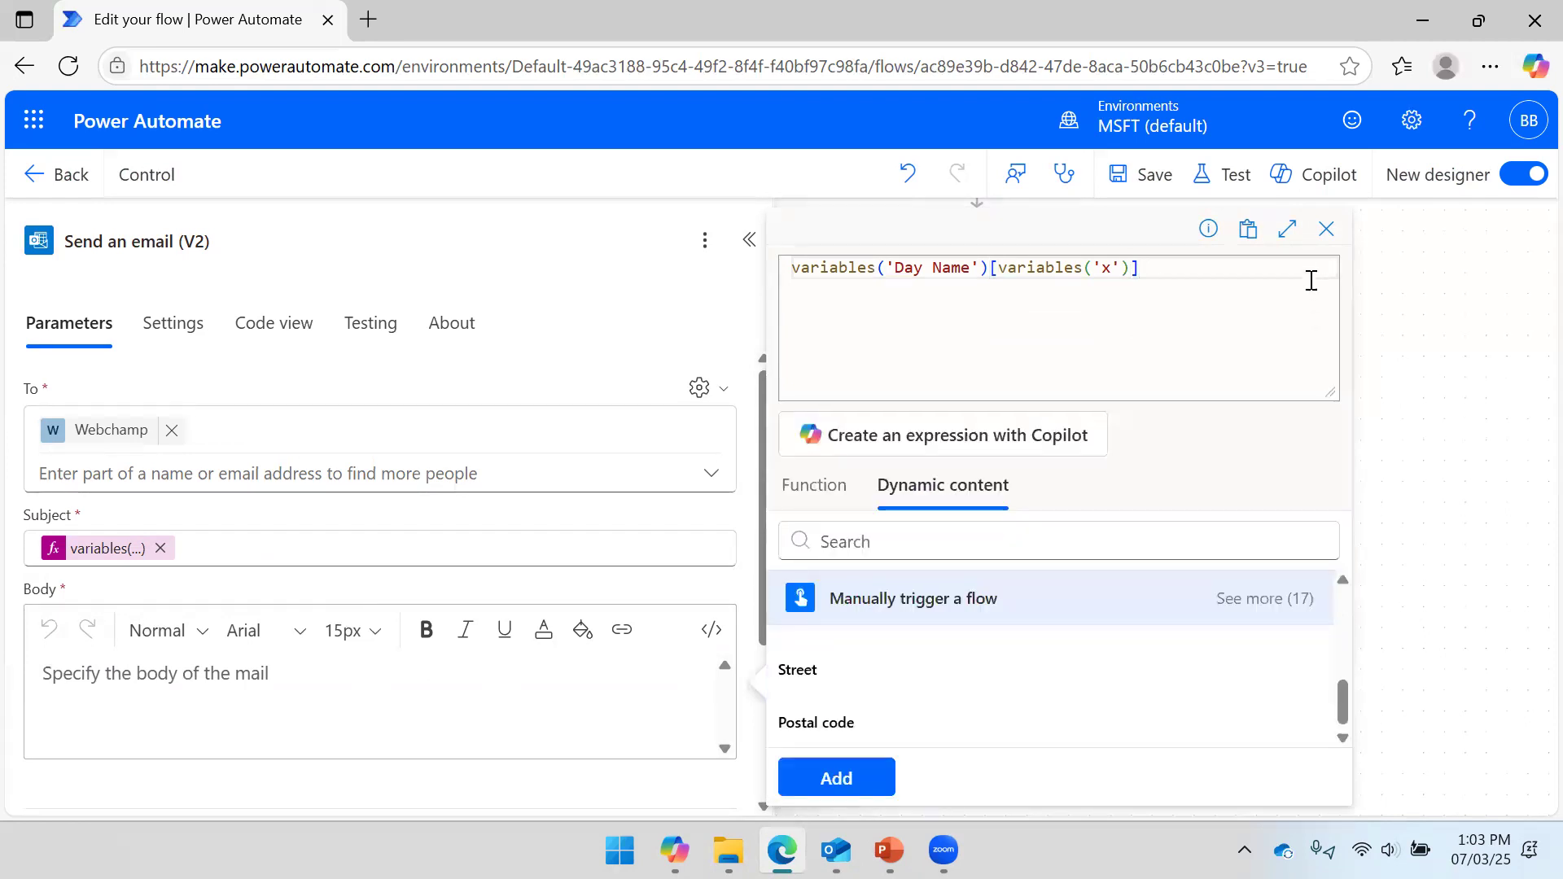
pyautogui.click(839, 777)
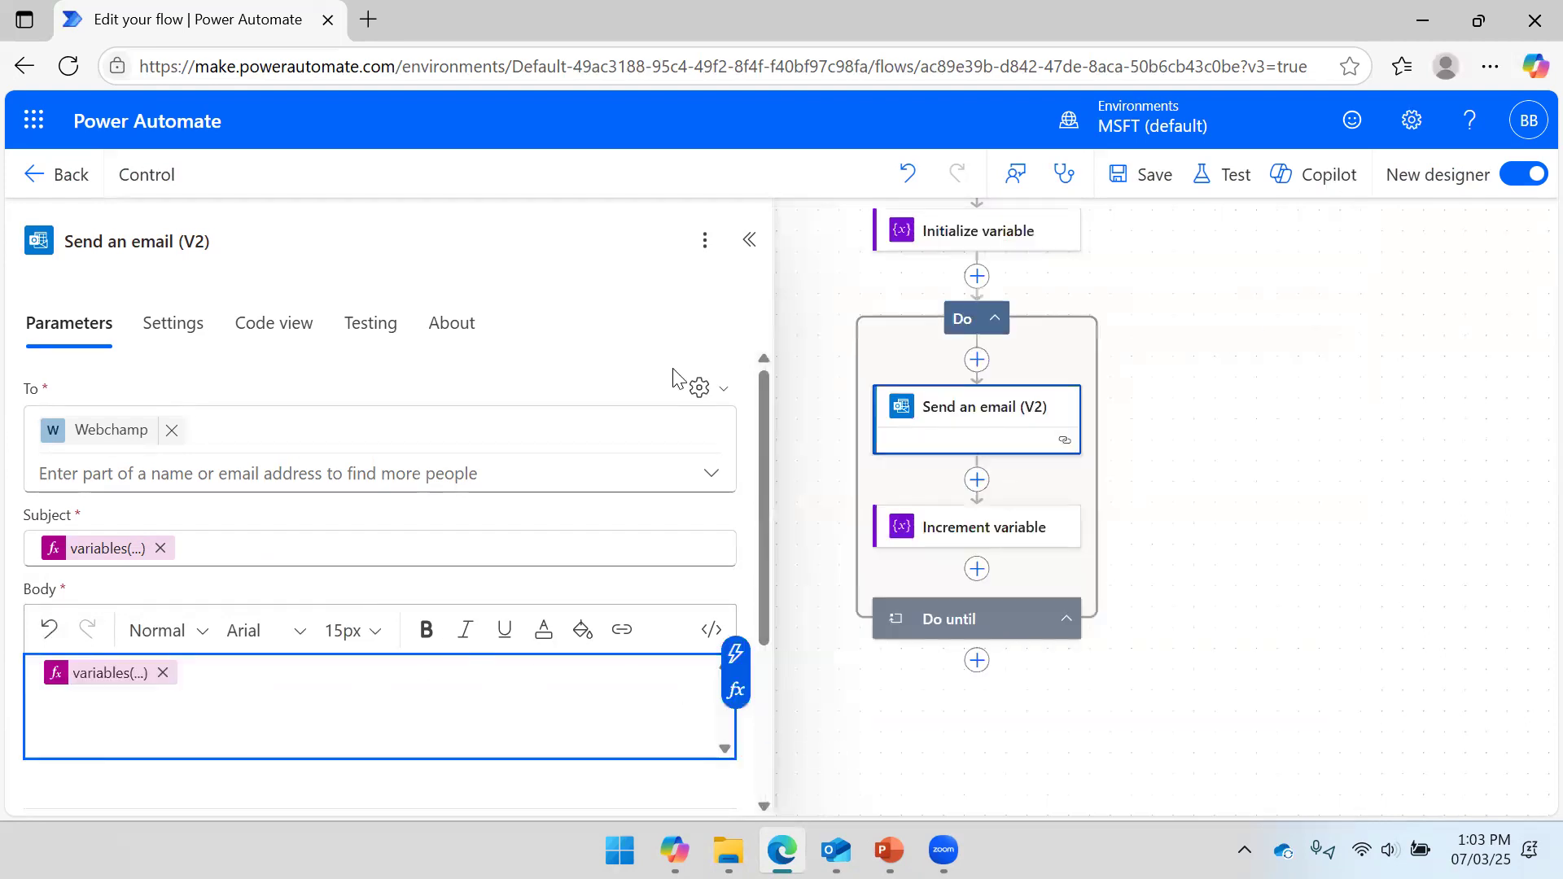
pyautogui.click(1133, 177)
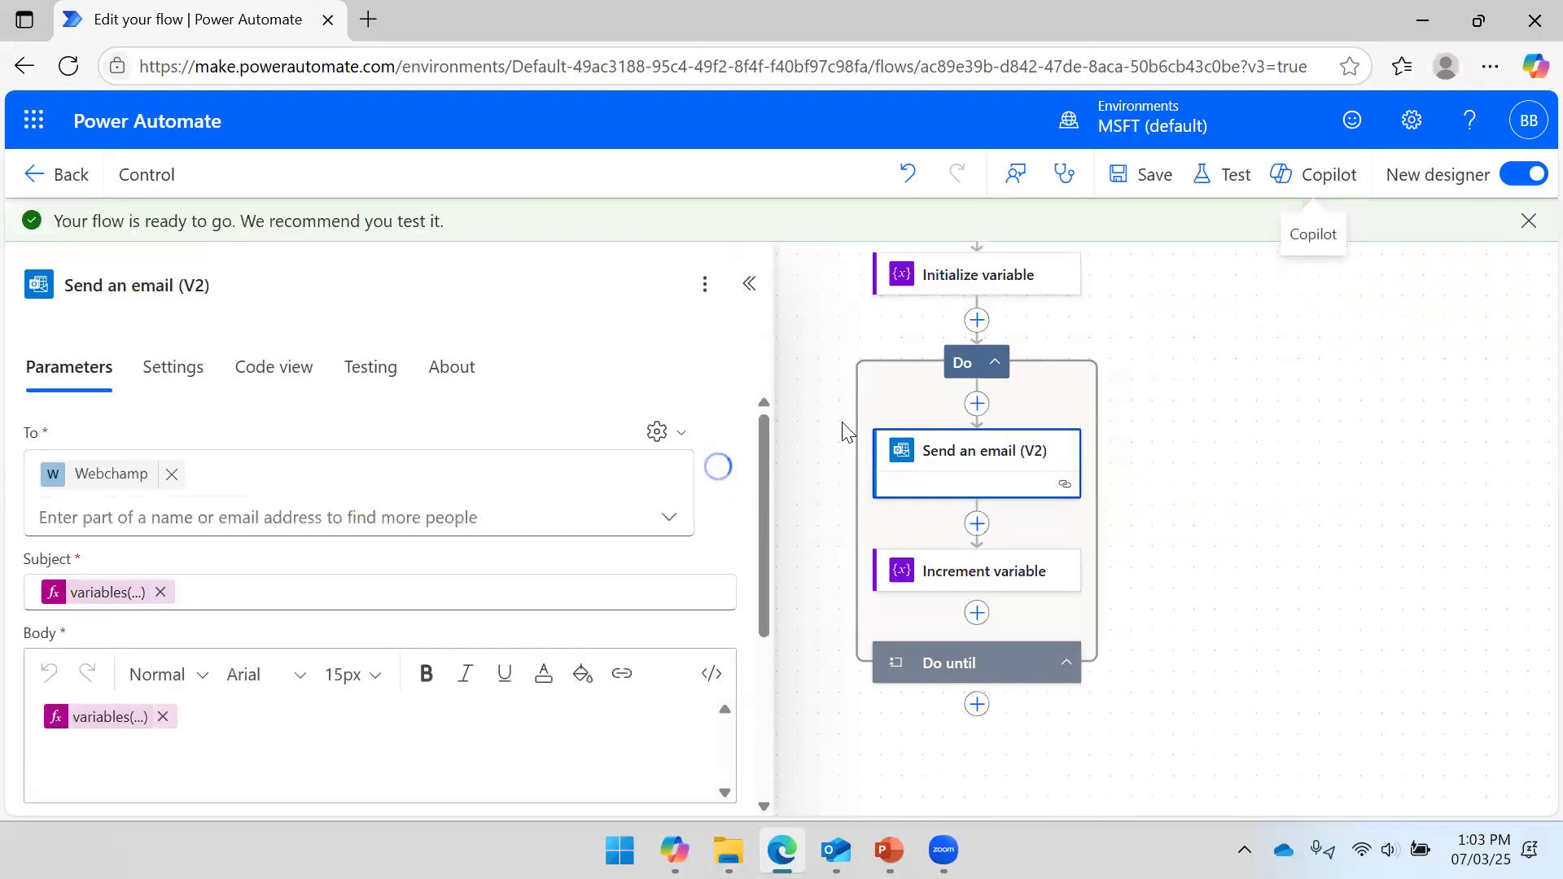
pyautogui.click(749, 283)
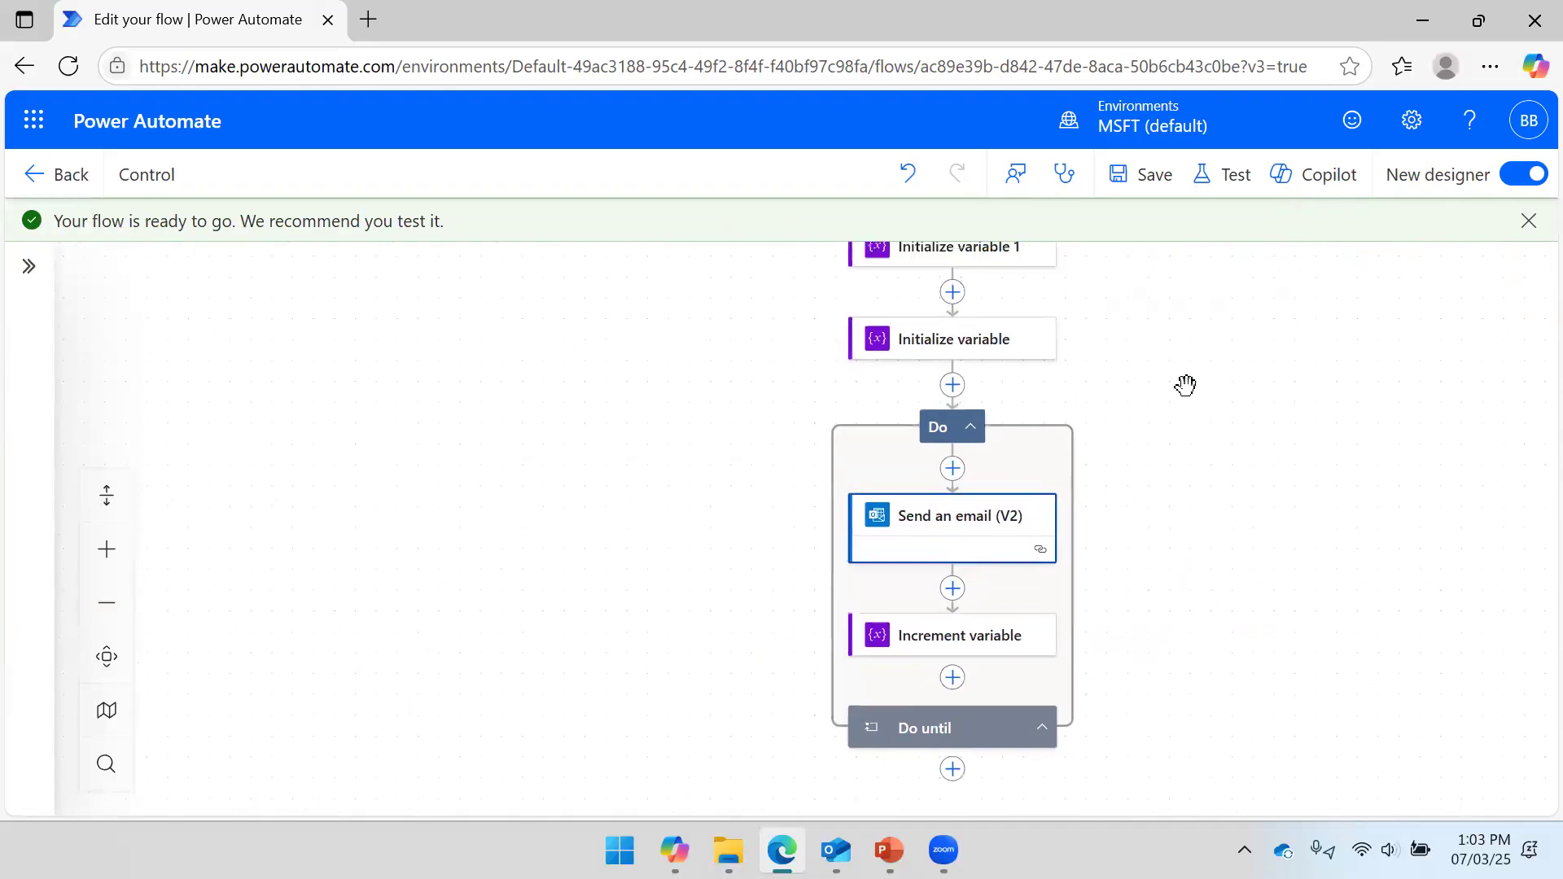
# Review the Day Name array, the x variable's starting value and the parameters of the Send an email (V2) action.
pyautogui.scroll(1, 1068, 285)
pyautogui.click(966, 276)
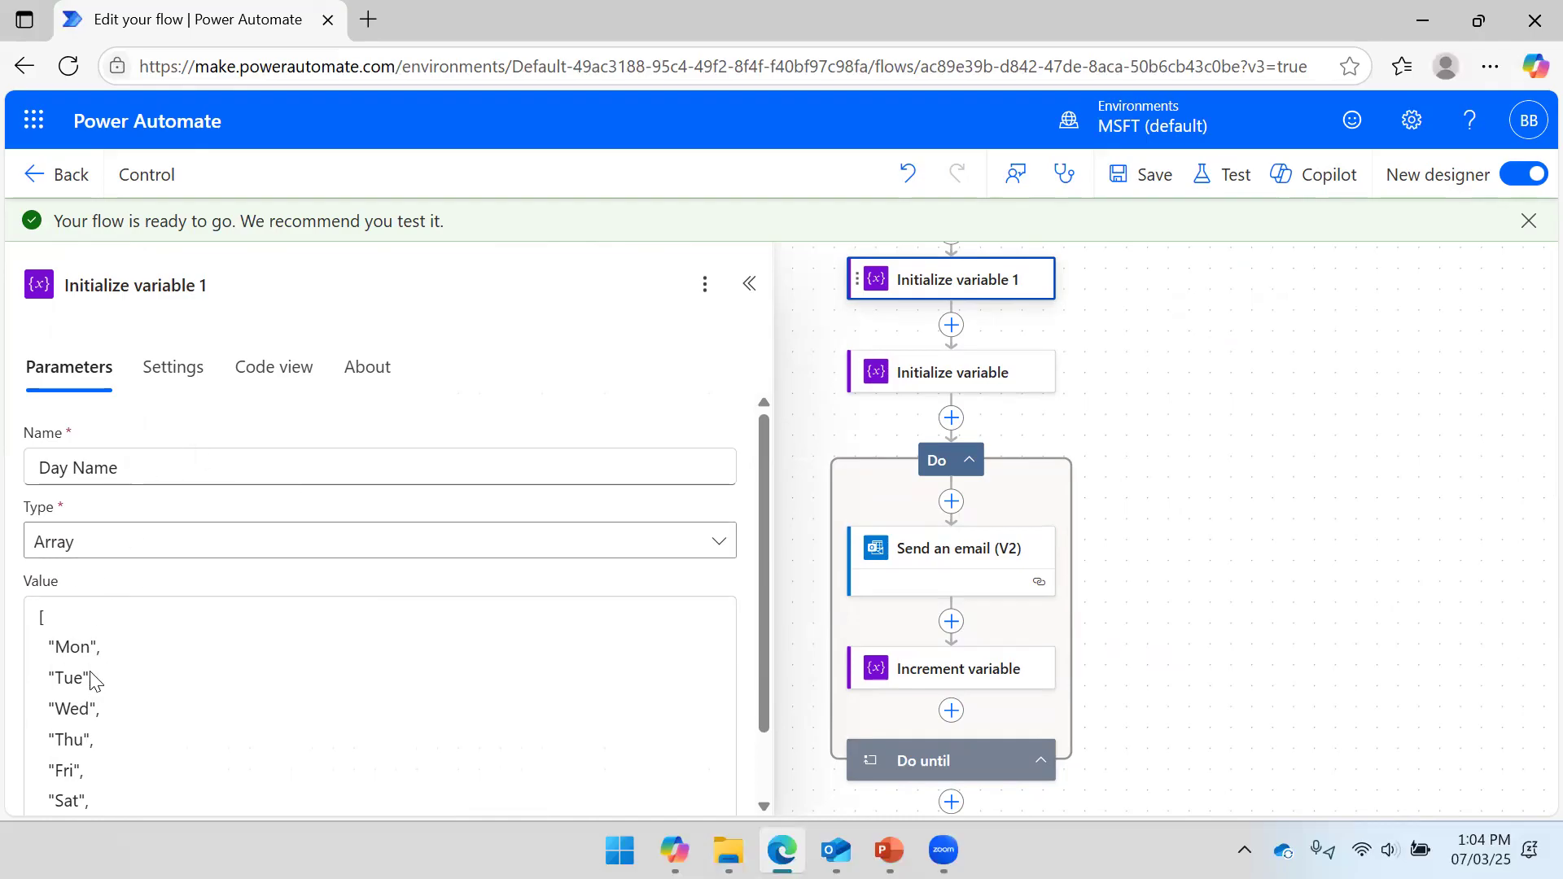
pyautogui.click(957, 391)
pyautogui.click(64, 611)
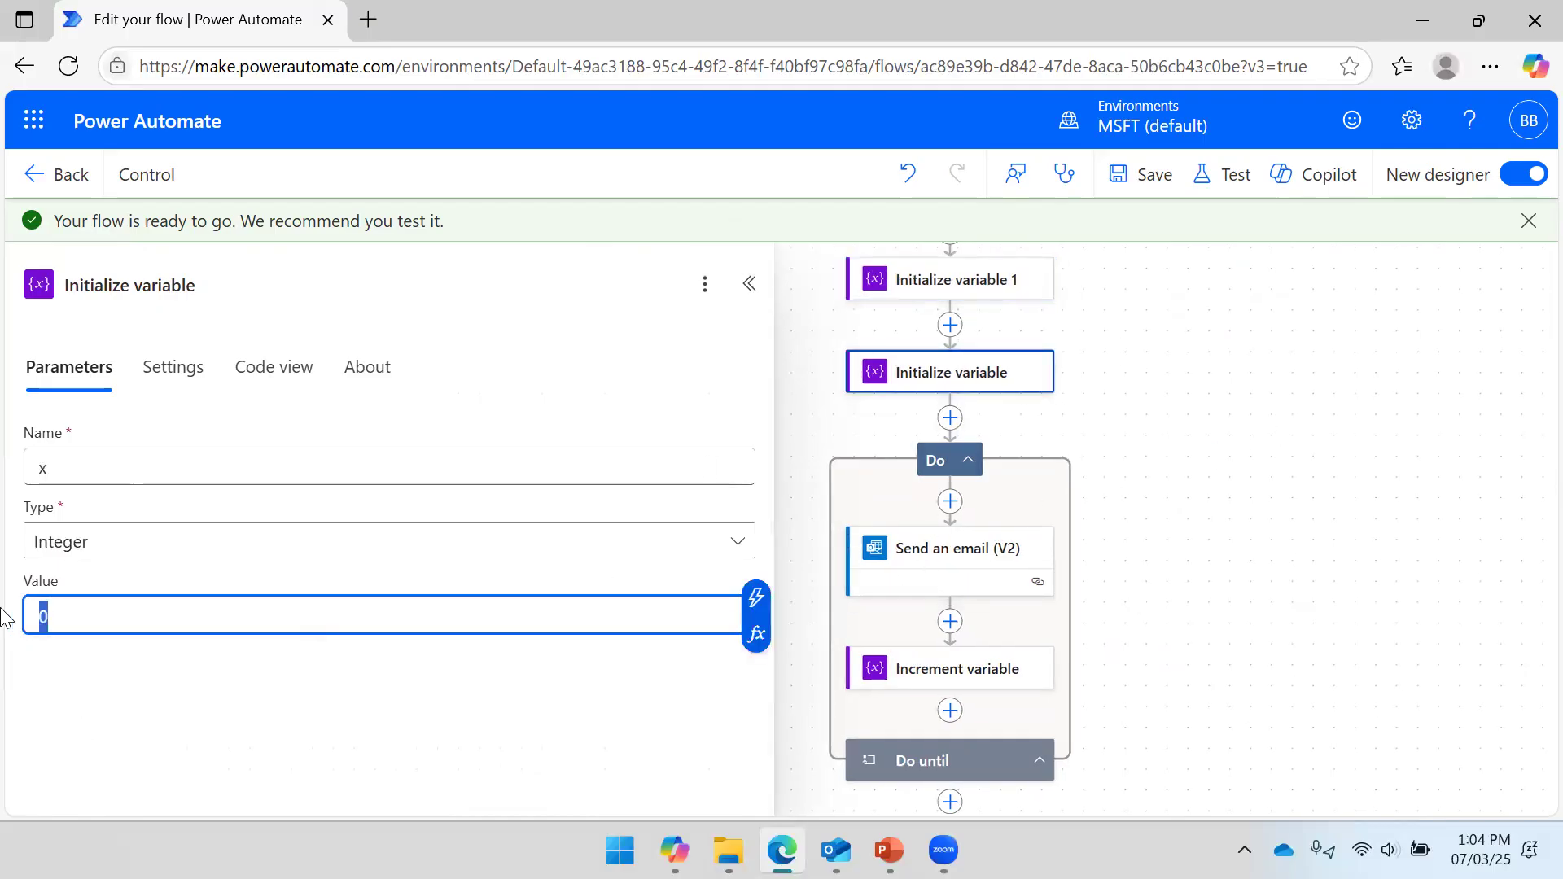
pyautogui.click(1159, 602)
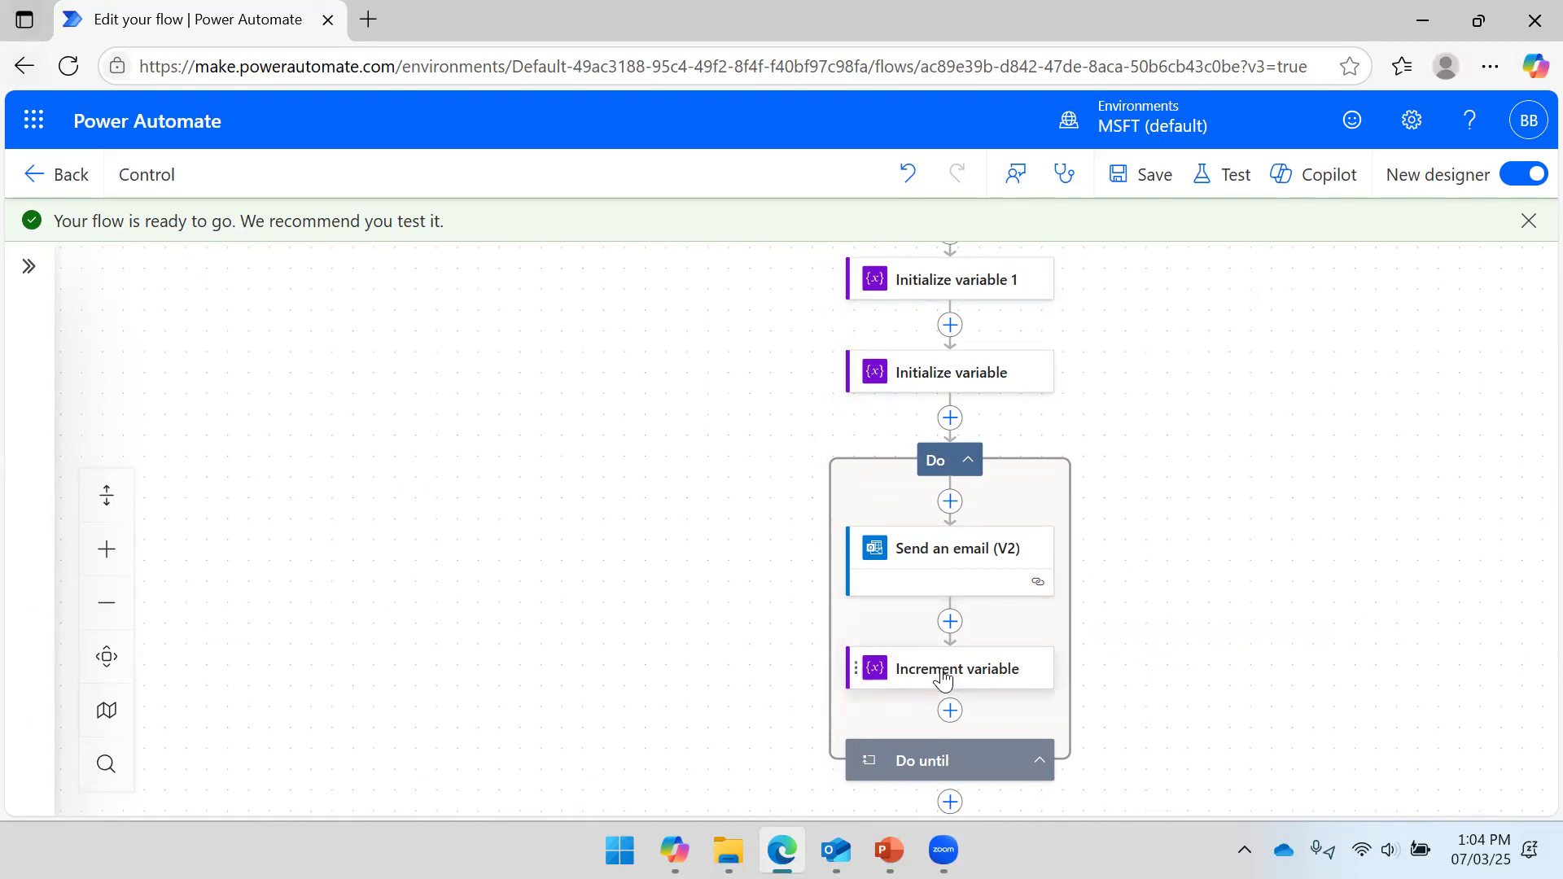
pyautogui.click(967, 545)
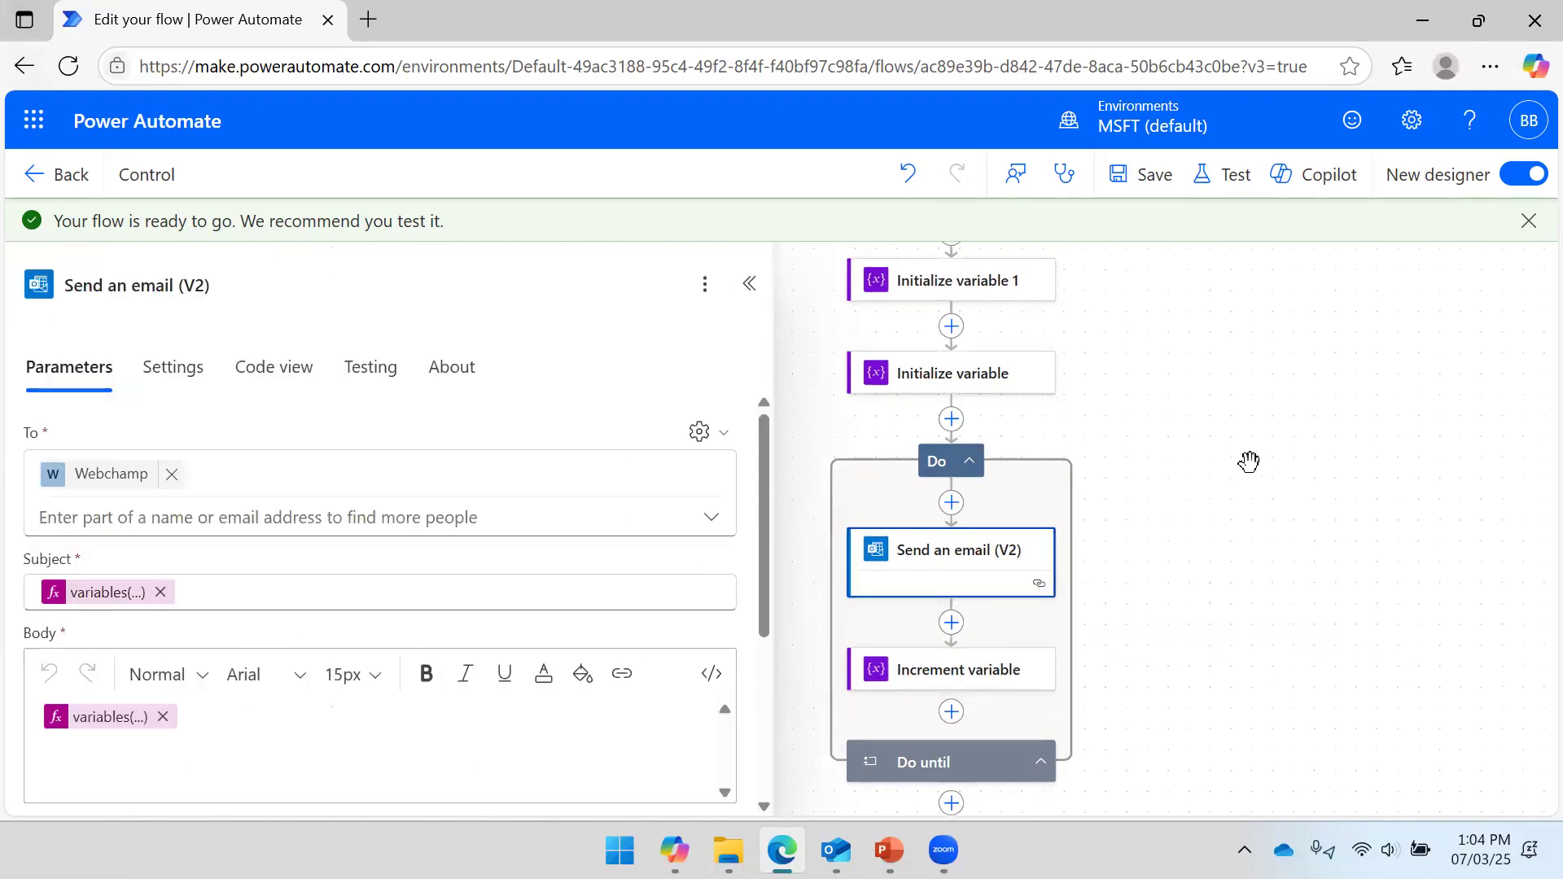
pyautogui.click(746, 284)
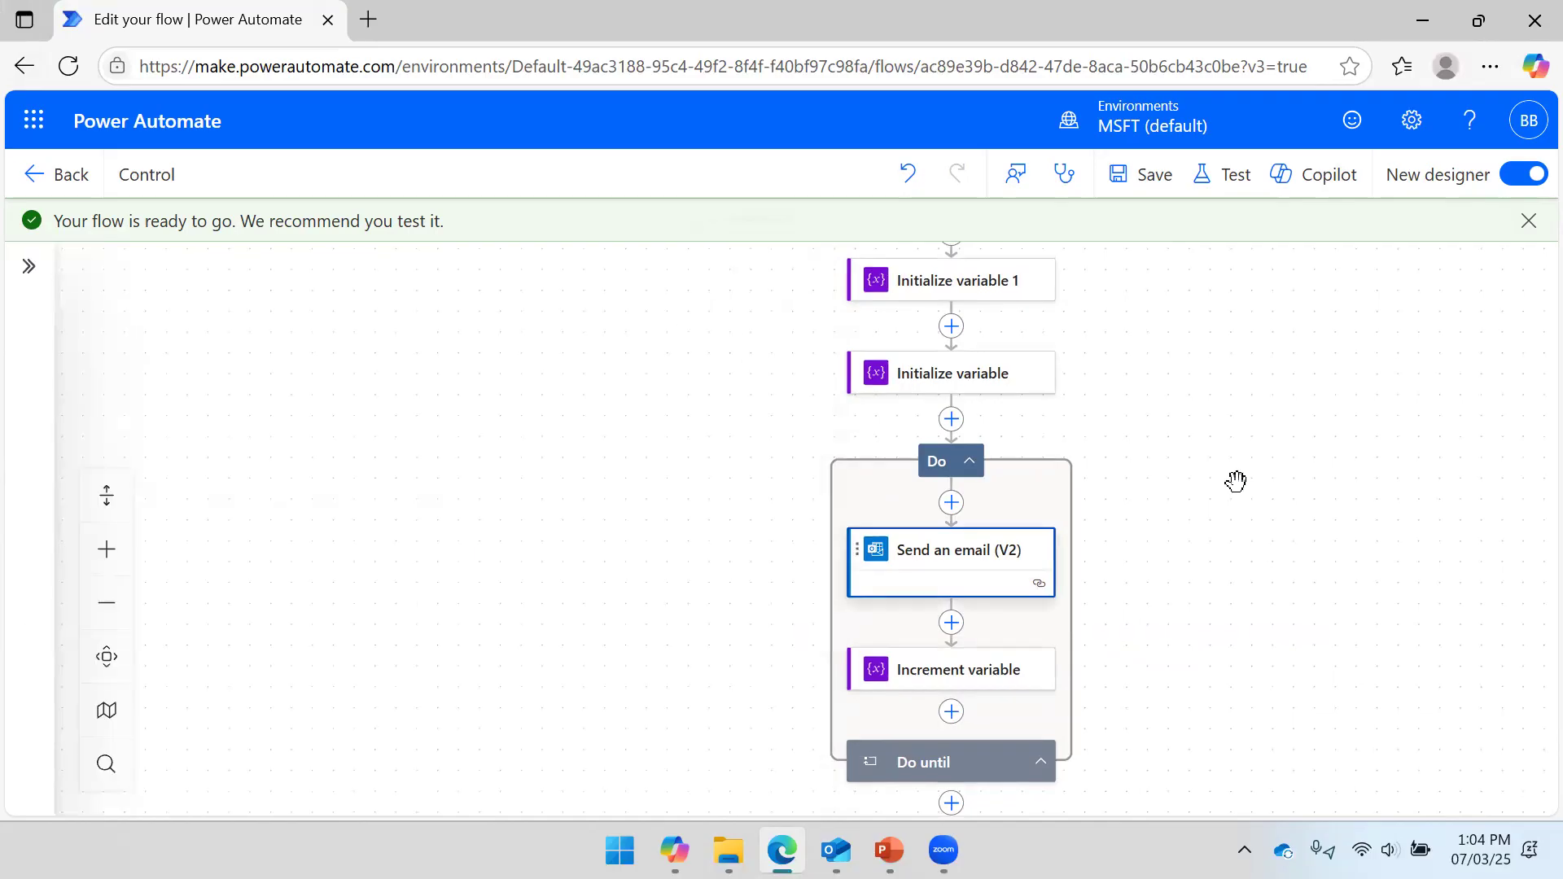
# Test the Control flow manually by running it.
pyautogui.click(1214, 178)
pyautogui.click(1155, 244)
pyautogui.click(1123, 779)
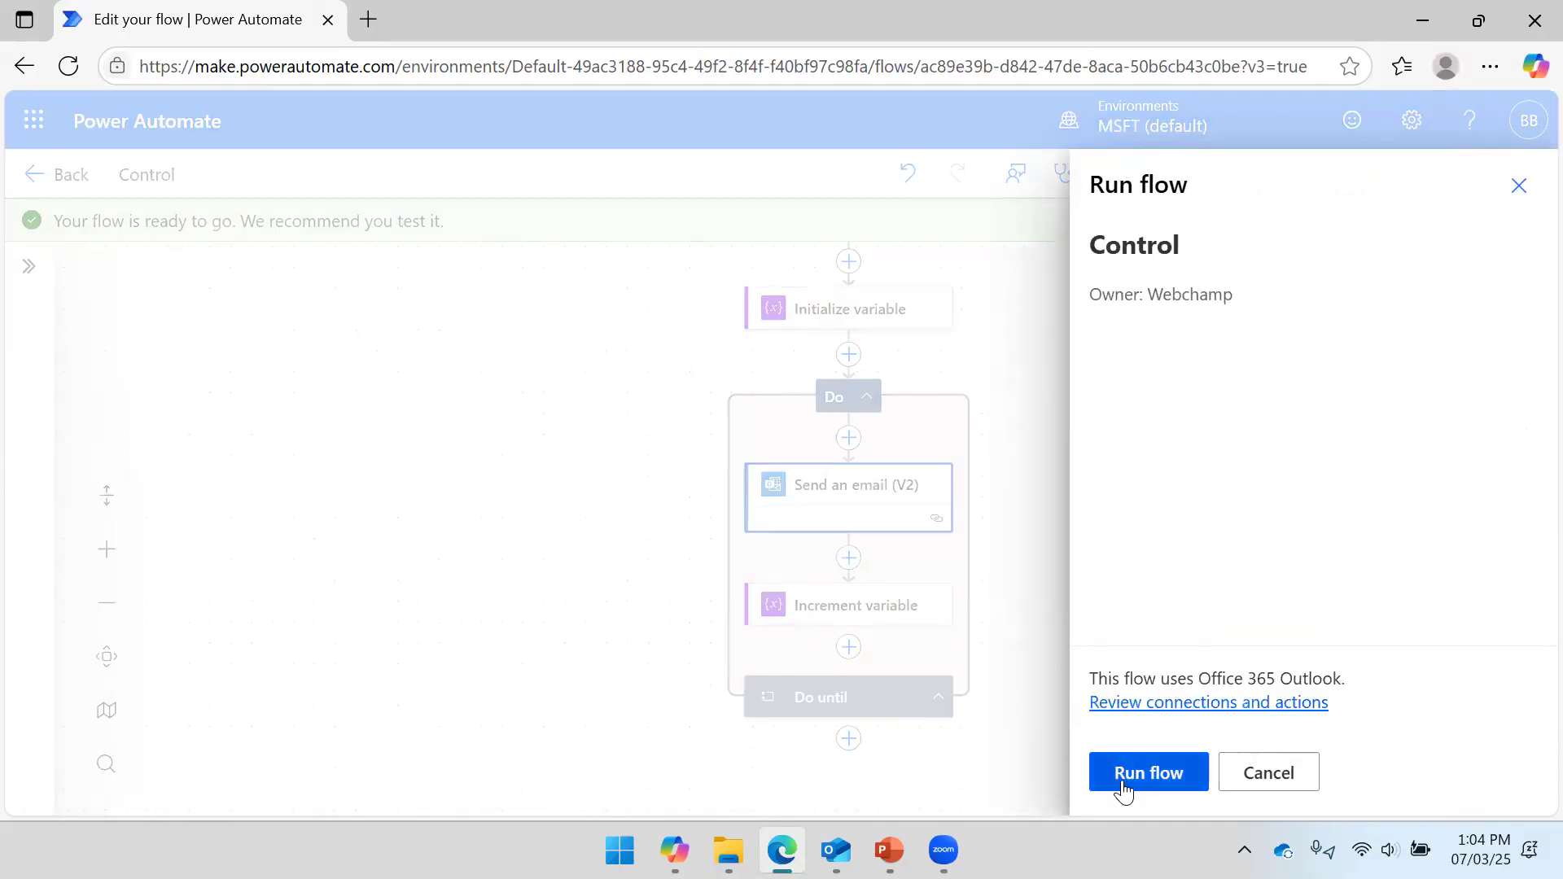
pyautogui.click(1121, 785)
pyautogui.click(1112, 766)
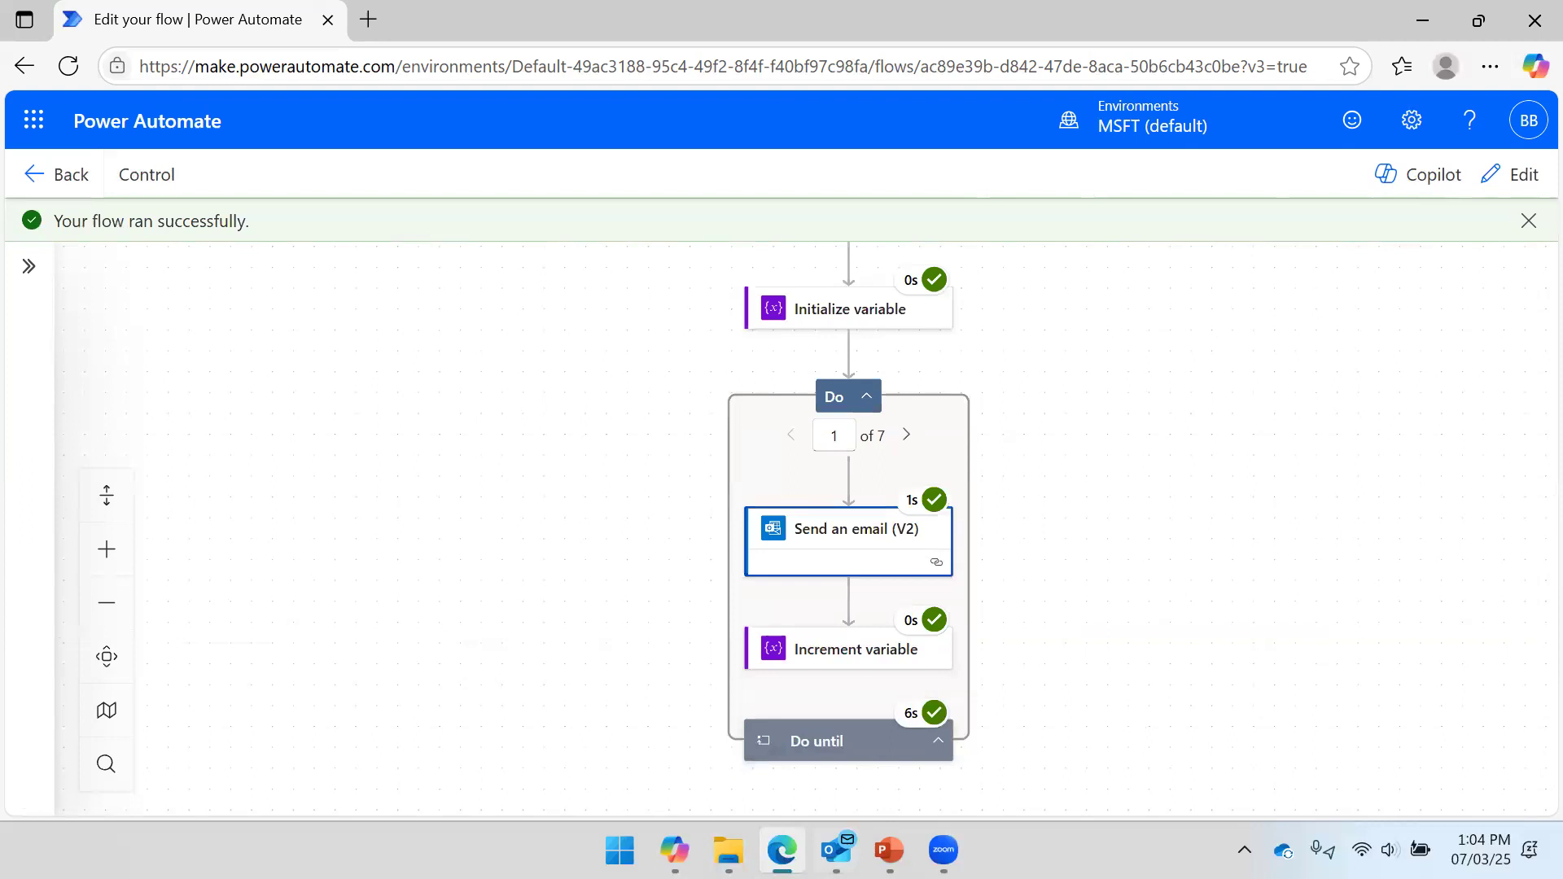
# Switch to Outlook and check the day-name emails in the inbox, opening the Mon, Tue, Wed and Fri messages.
pyautogui.click(836, 850)
pyautogui.scroll(-2, 480, 342)
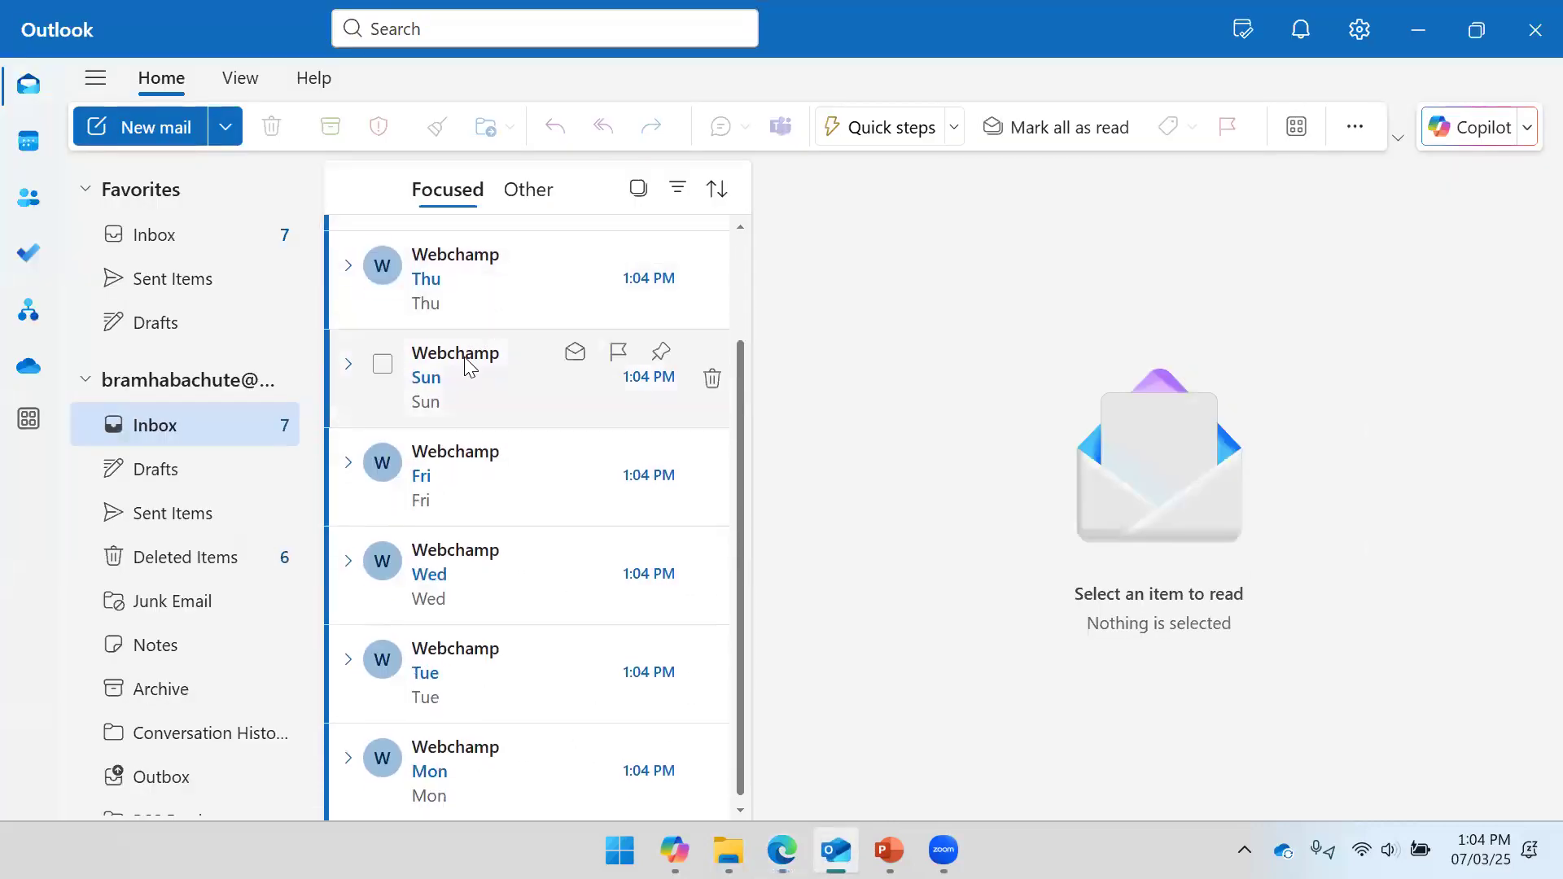
pyautogui.click(469, 766)
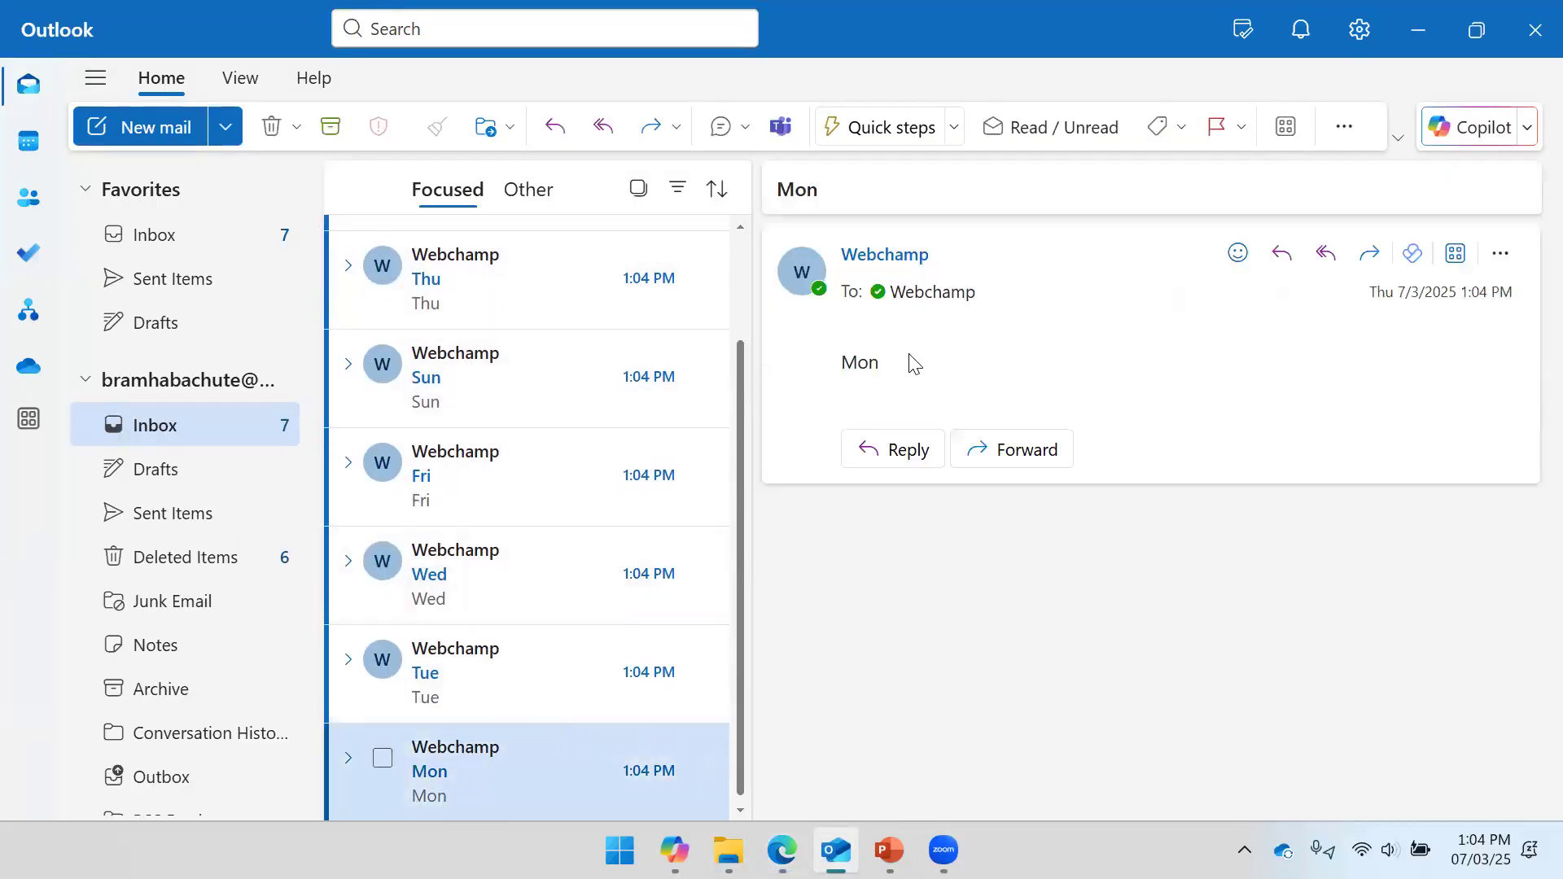
pyautogui.click(462, 631)
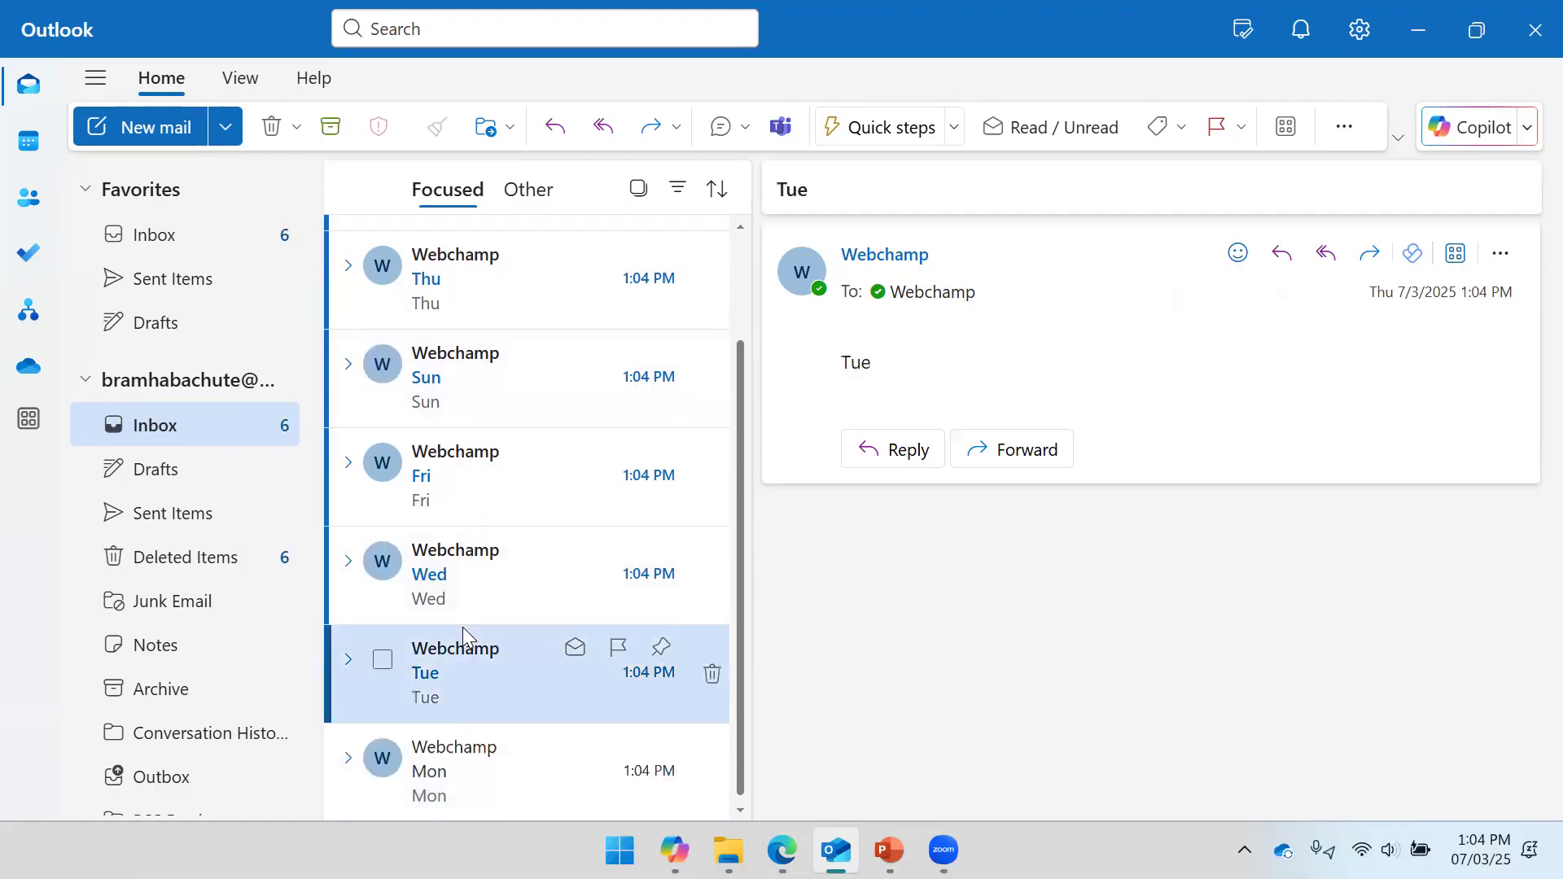
pyautogui.click(462, 564)
pyautogui.click(473, 469)
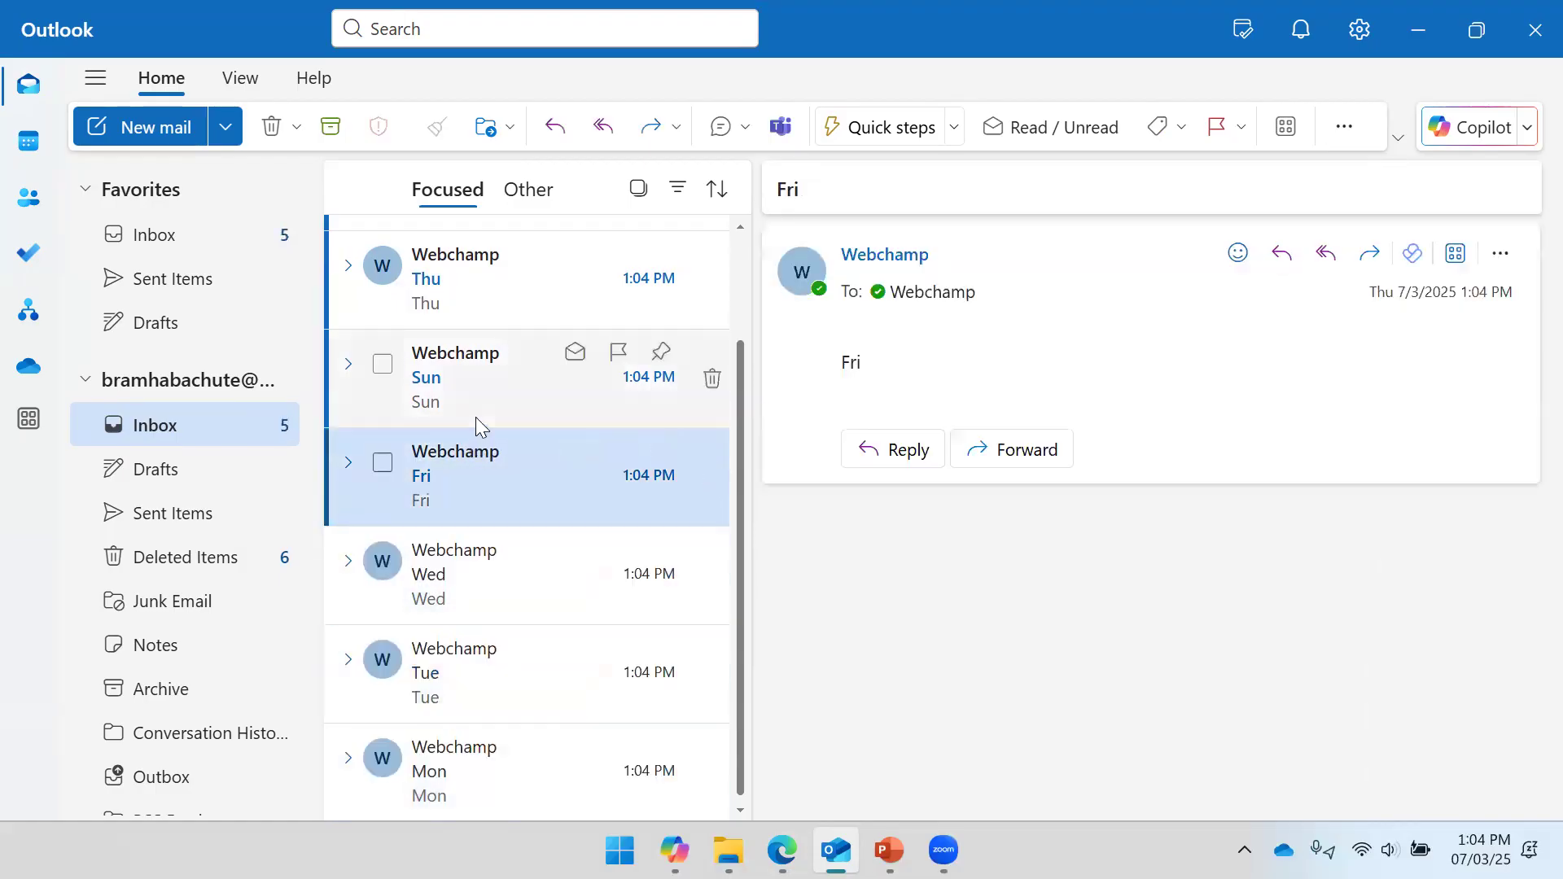
pyautogui.scroll(2, 493, 619)
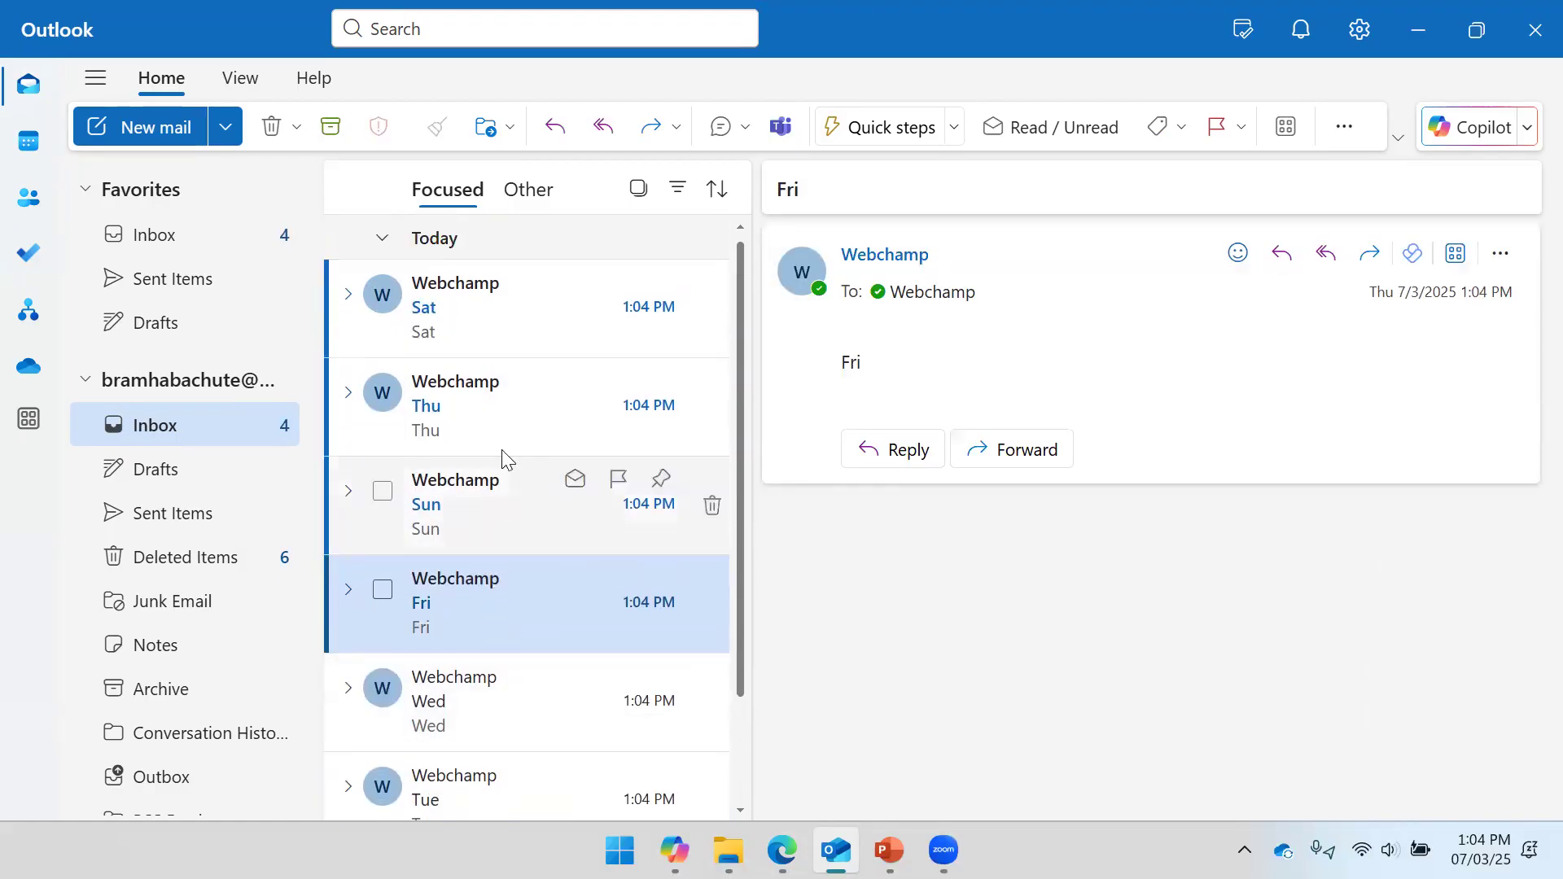
# Open the Sun, Fri, Wed, Thu and Sat emails in the inbox to check the day name in each subject and body.
pyautogui.click(487, 518)
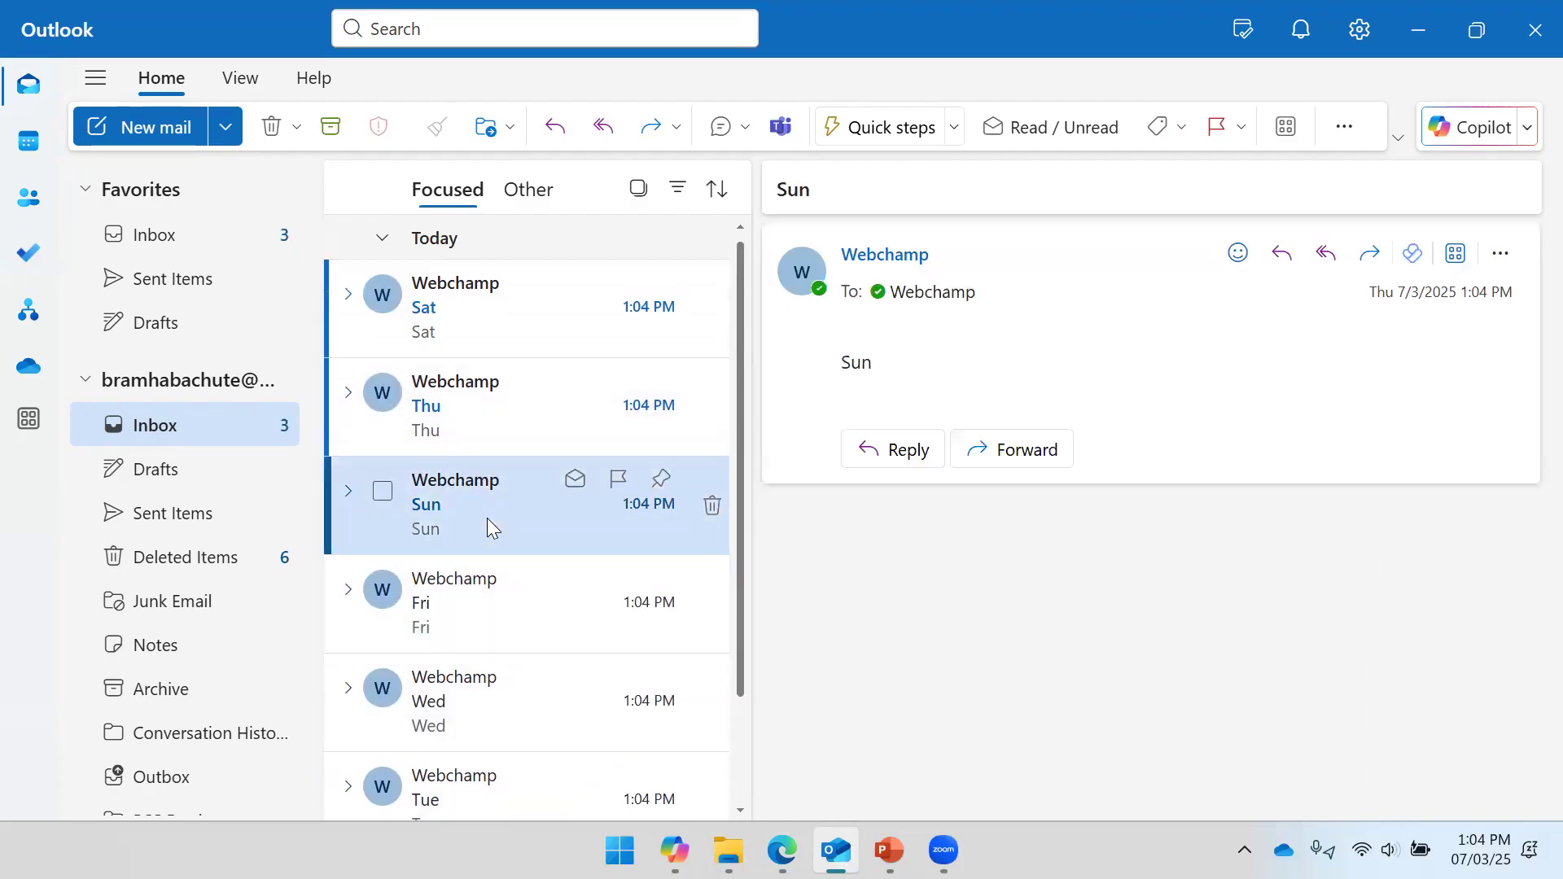
pyautogui.click(468, 632)
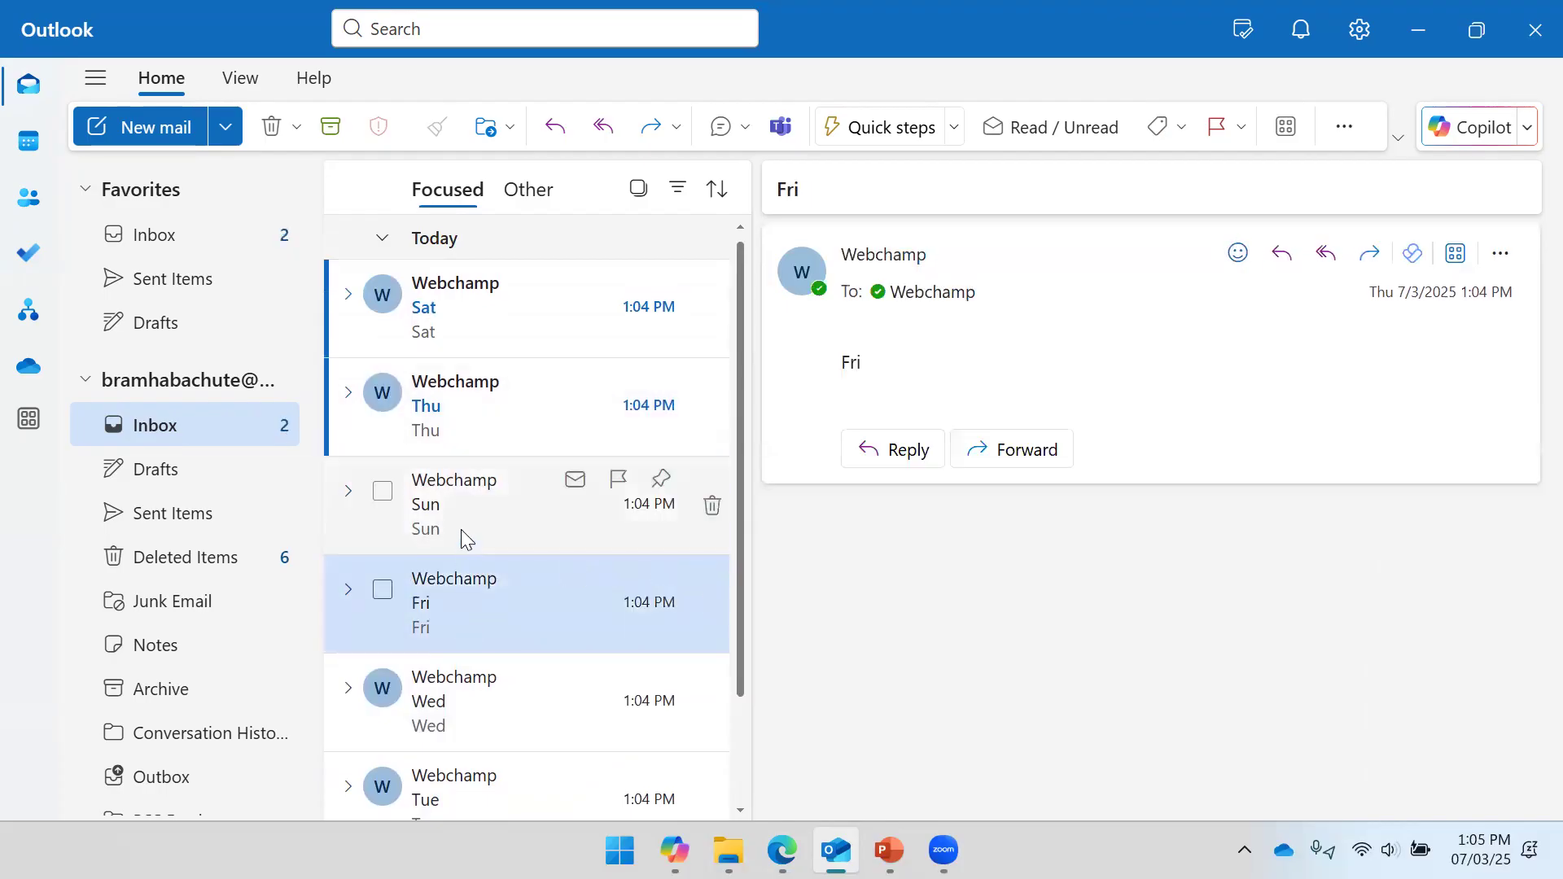
pyautogui.click(460, 527)
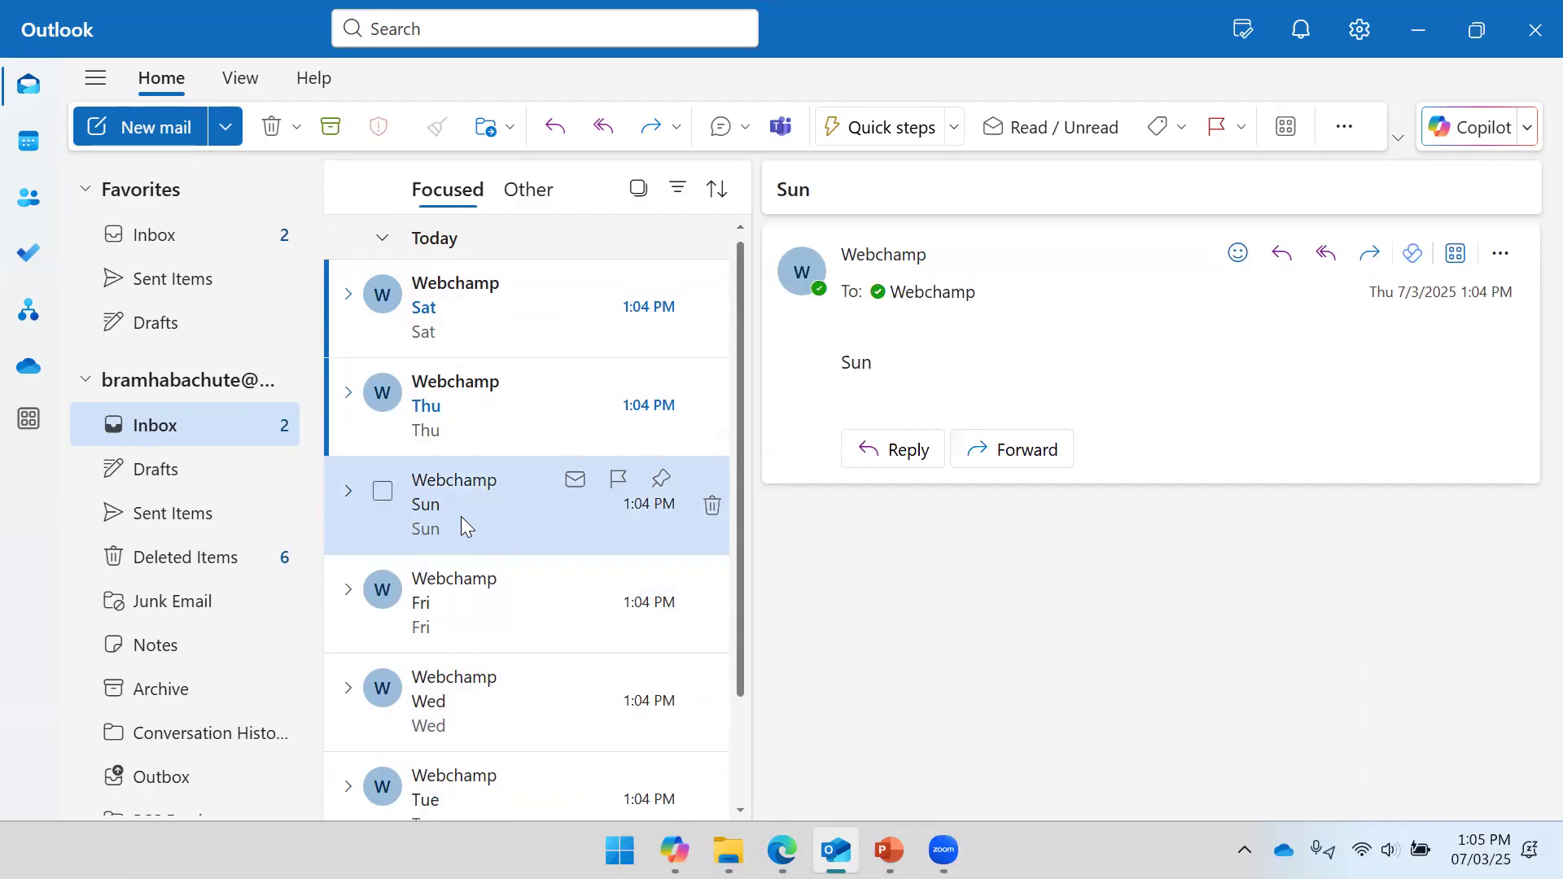
pyautogui.click(446, 593)
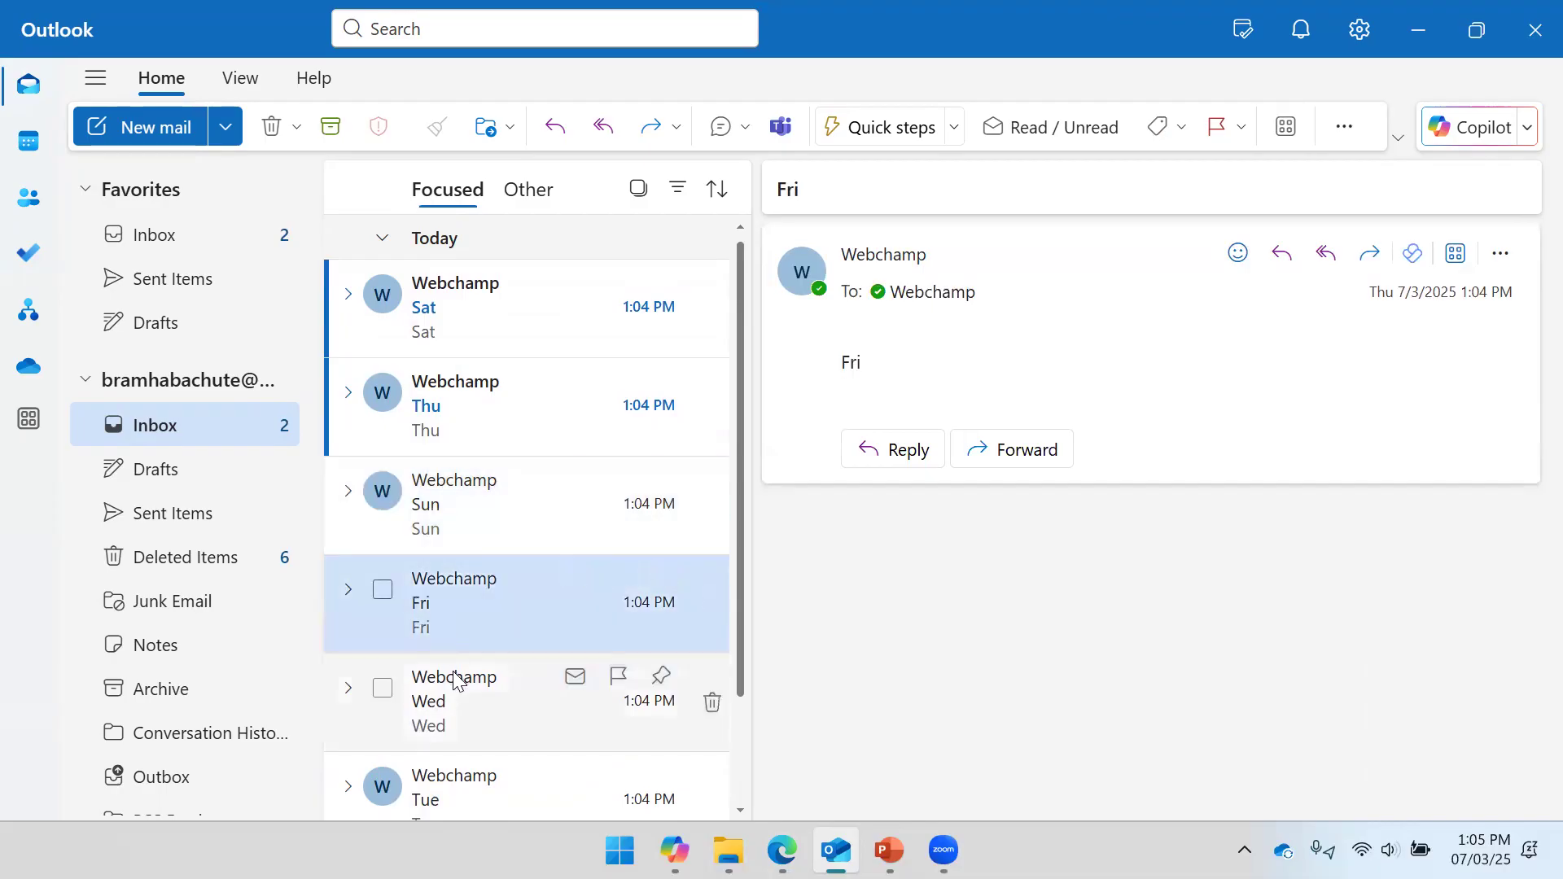
pyautogui.click(457, 676)
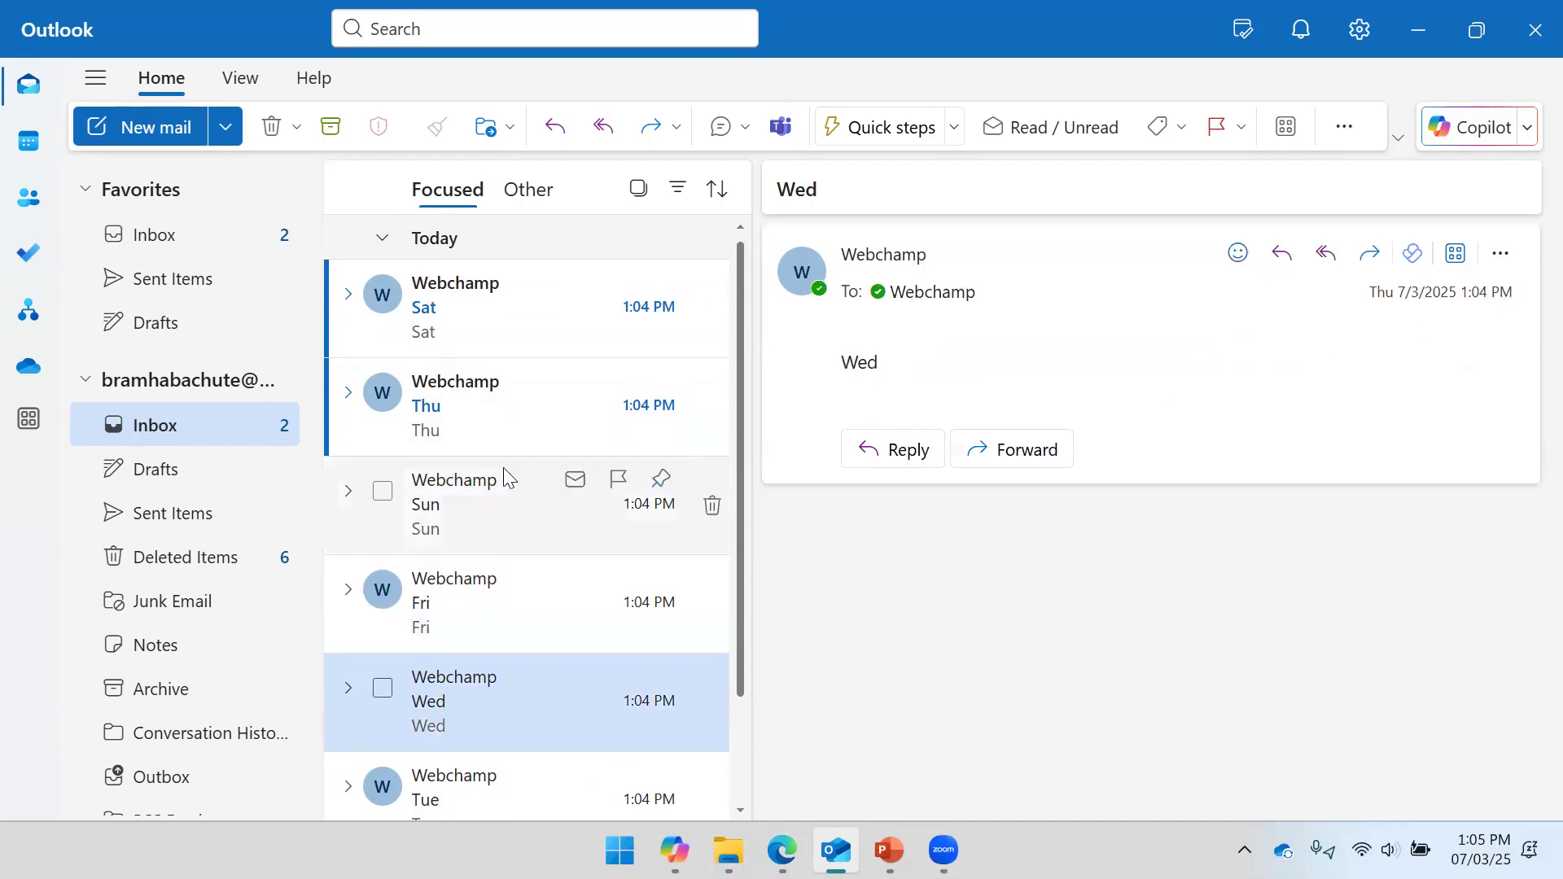
pyautogui.click(497, 410)
pyautogui.click(495, 327)
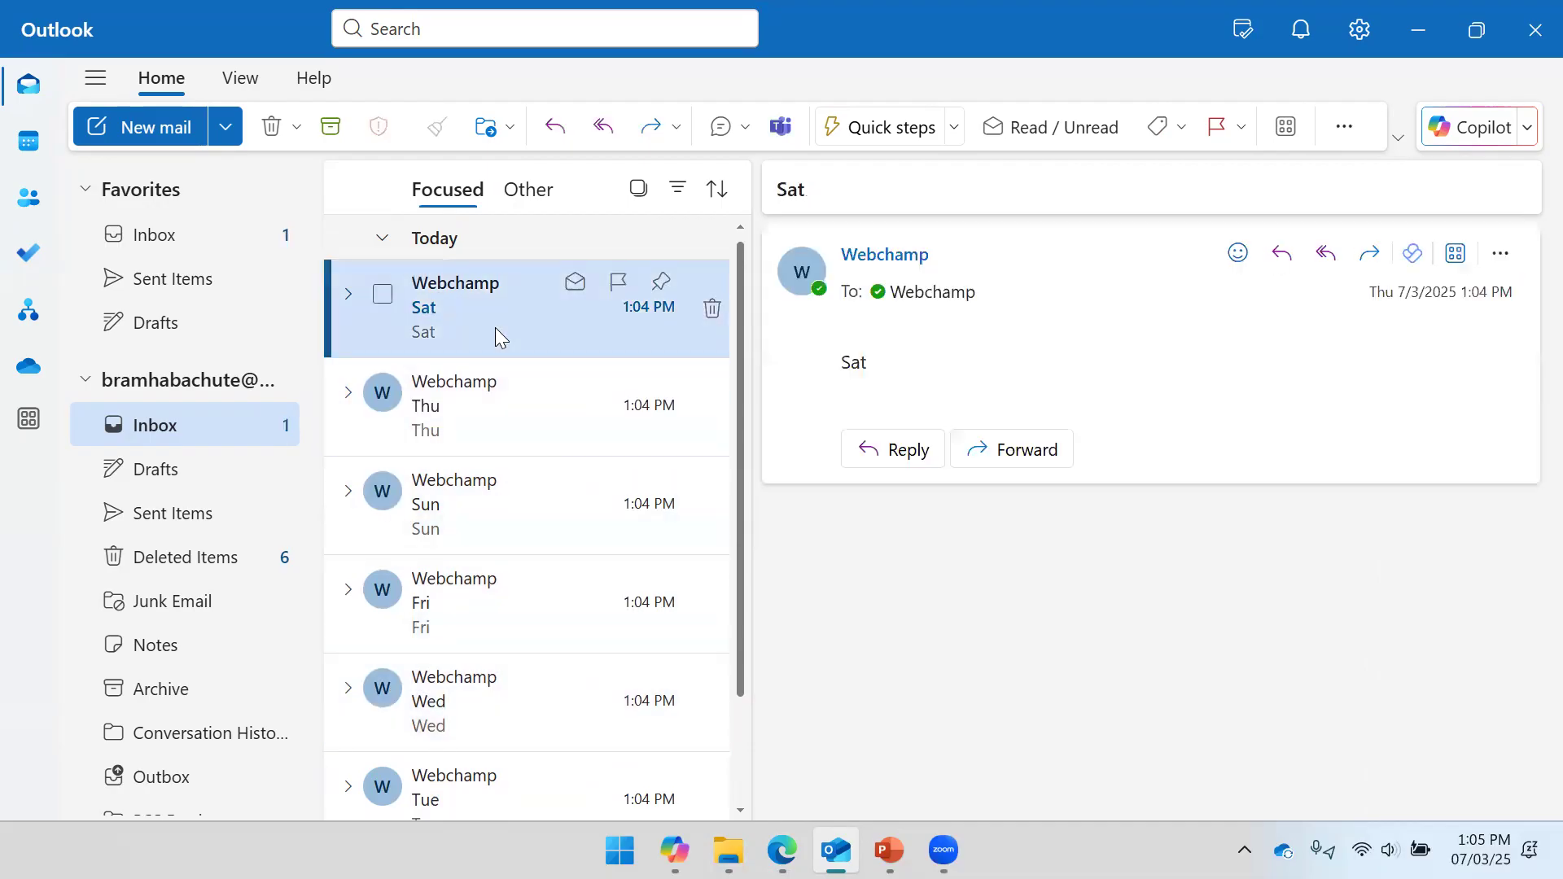
pyautogui.click(494, 397)
pyautogui.click(495, 309)
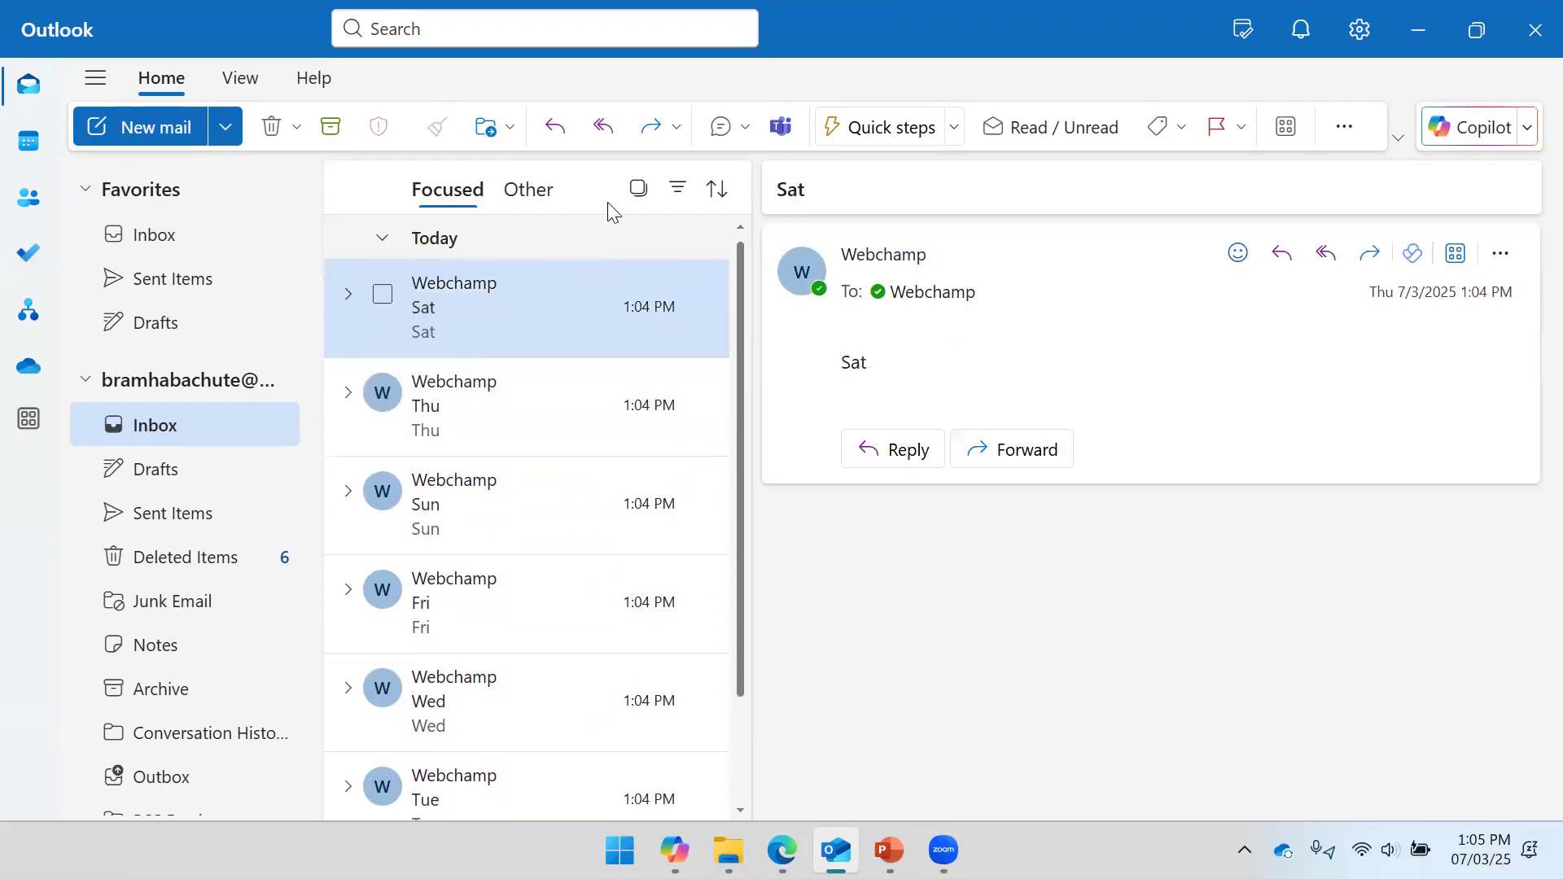
# Select all messages in the Focused inbox and delete them.
pyautogui.click(631, 195)
pyautogui.click(382, 186)
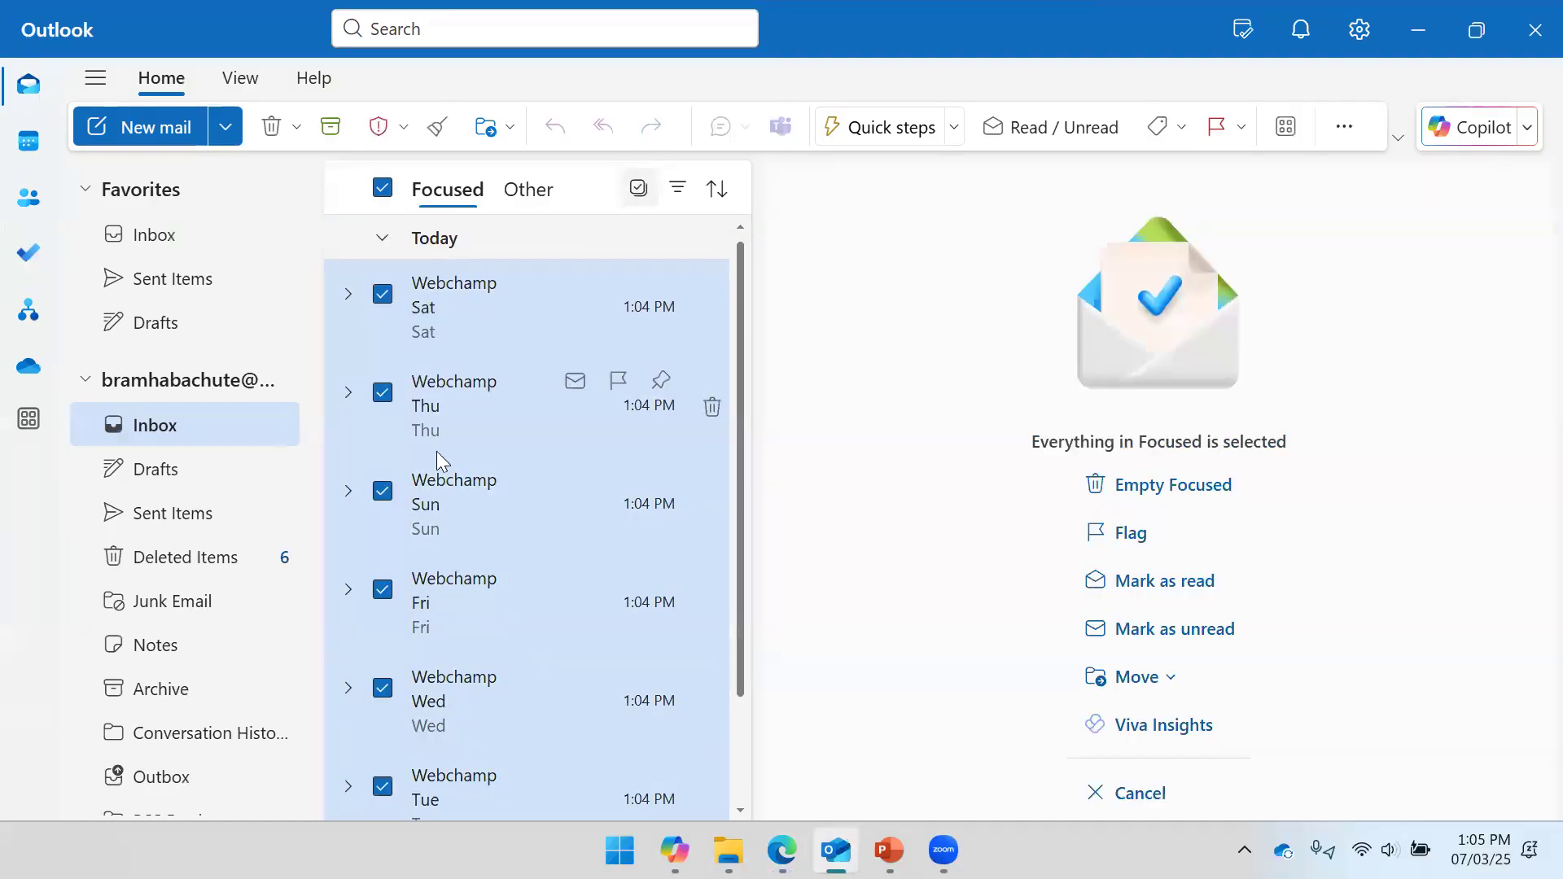
pyautogui.click(272, 128)
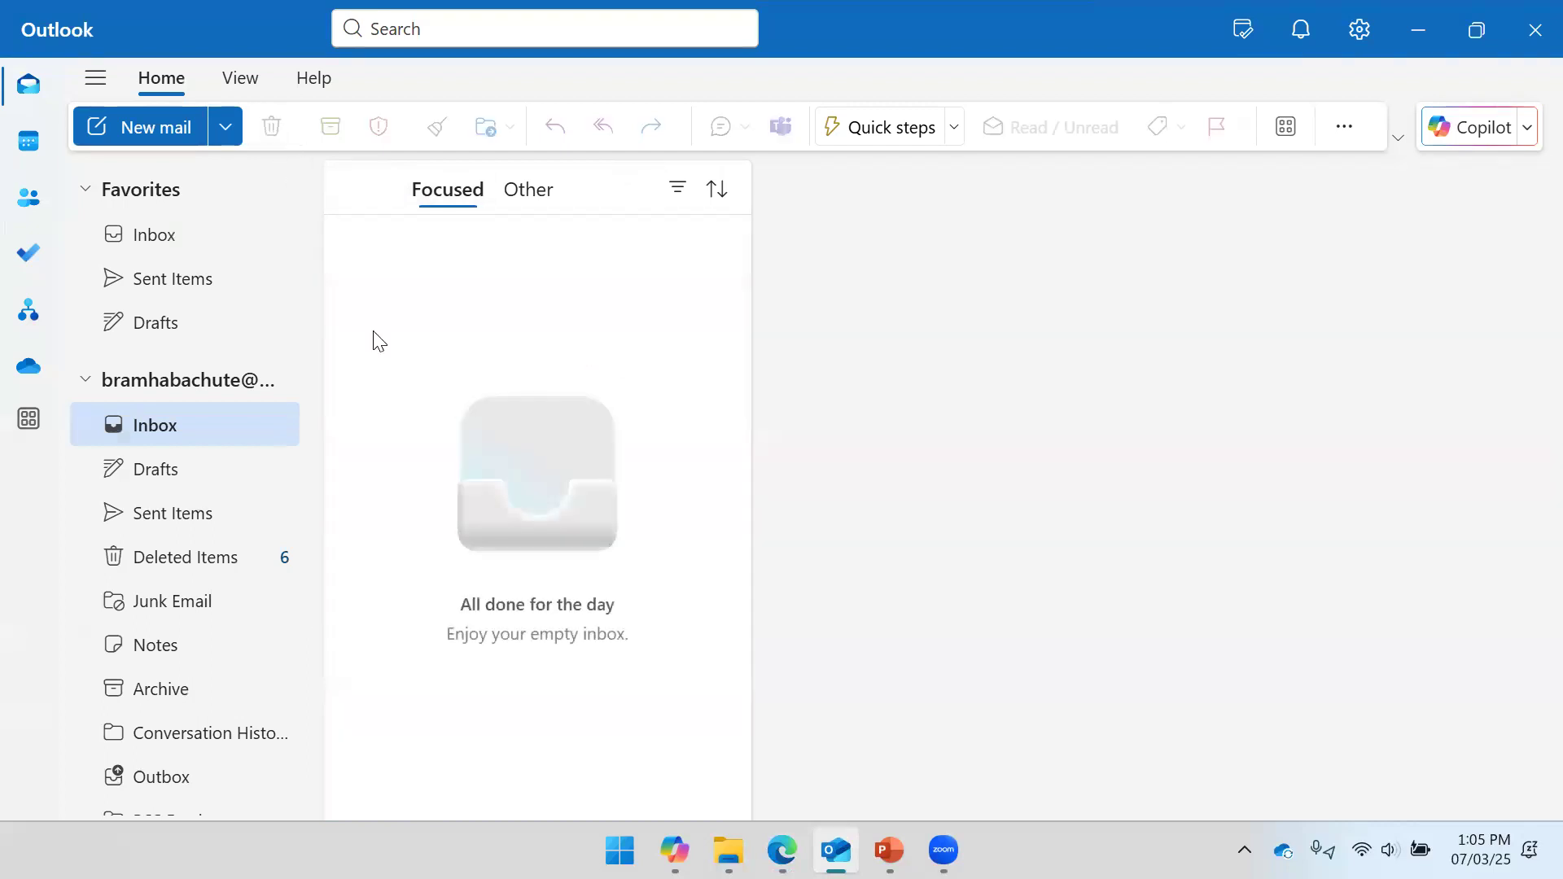
# Permanently delete all messages in the Deleted Items folder and return to the Inbox.
pyautogui.click(237, 570)
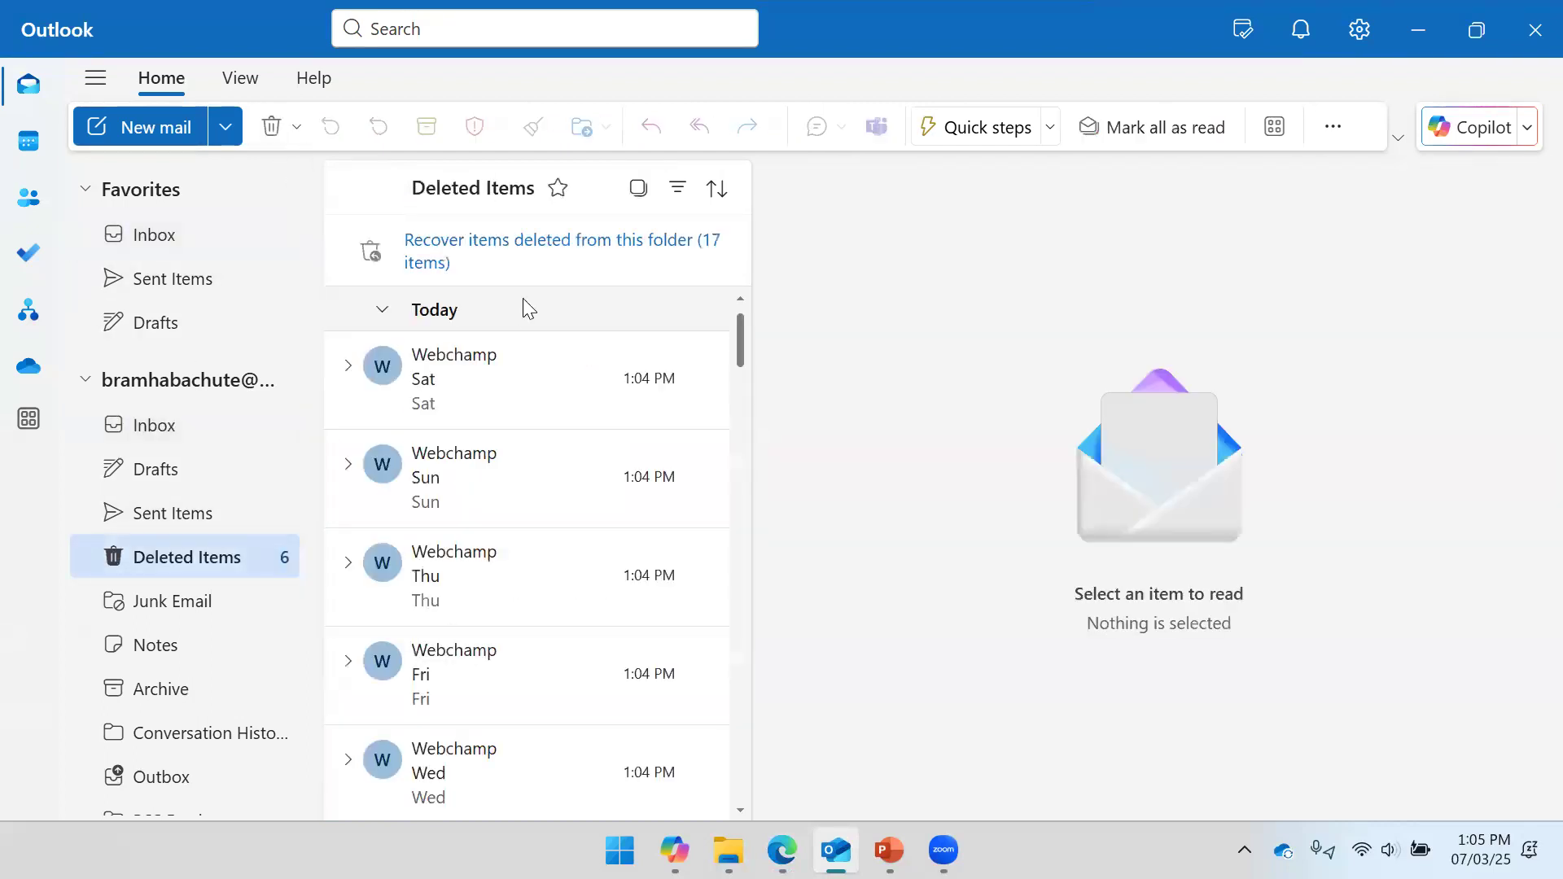
pyautogui.click(638, 187)
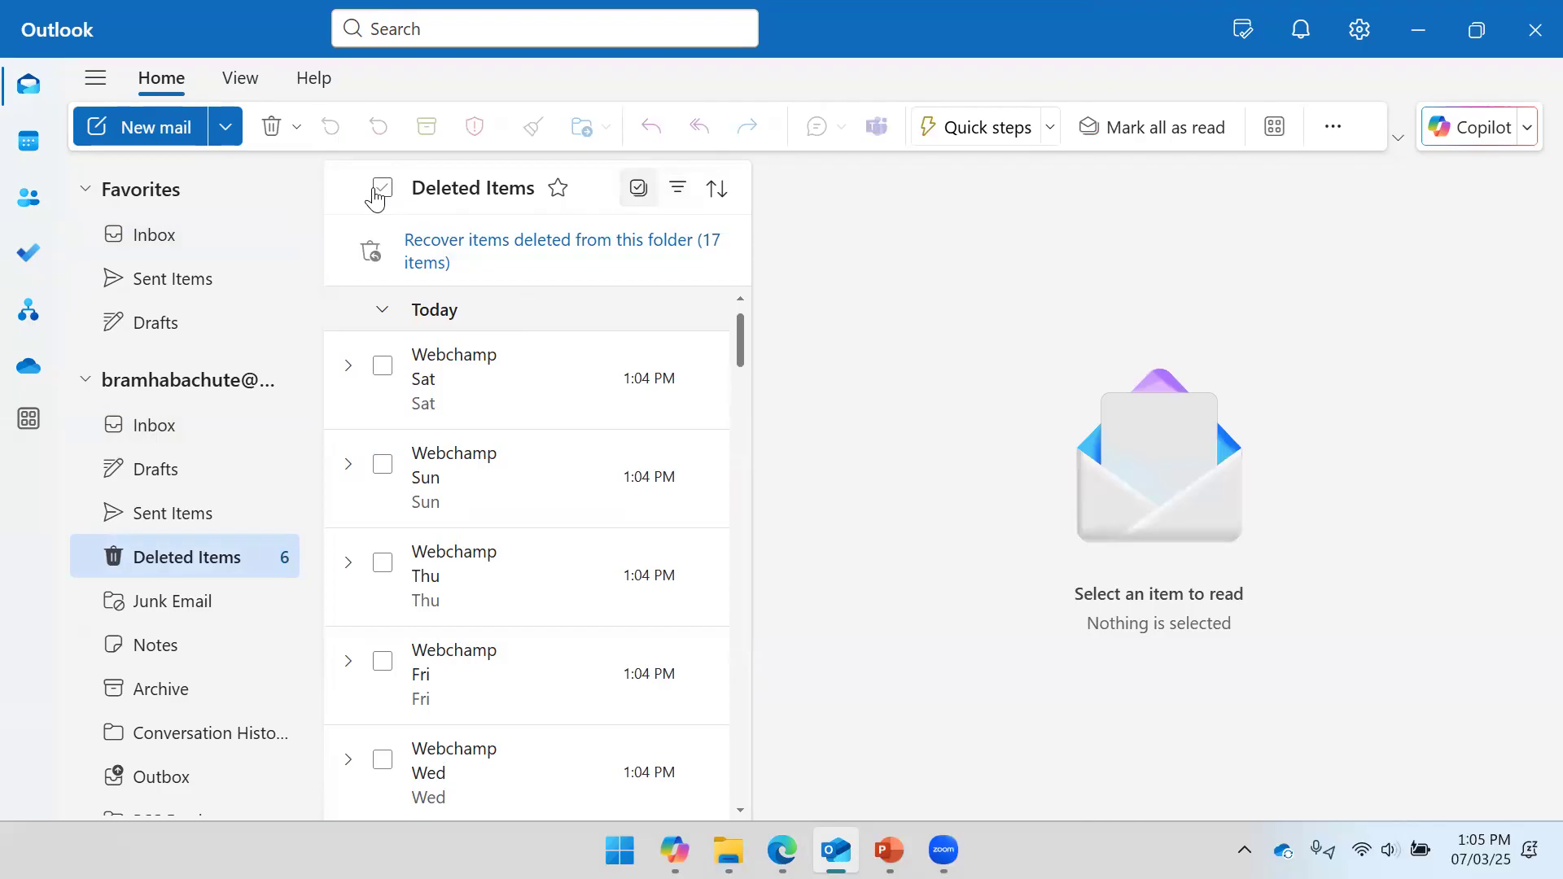
pyautogui.click(375, 195)
pyautogui.click(272, 127)
pyautogui.click(914, 470)
pyautogui.click(130, 242)
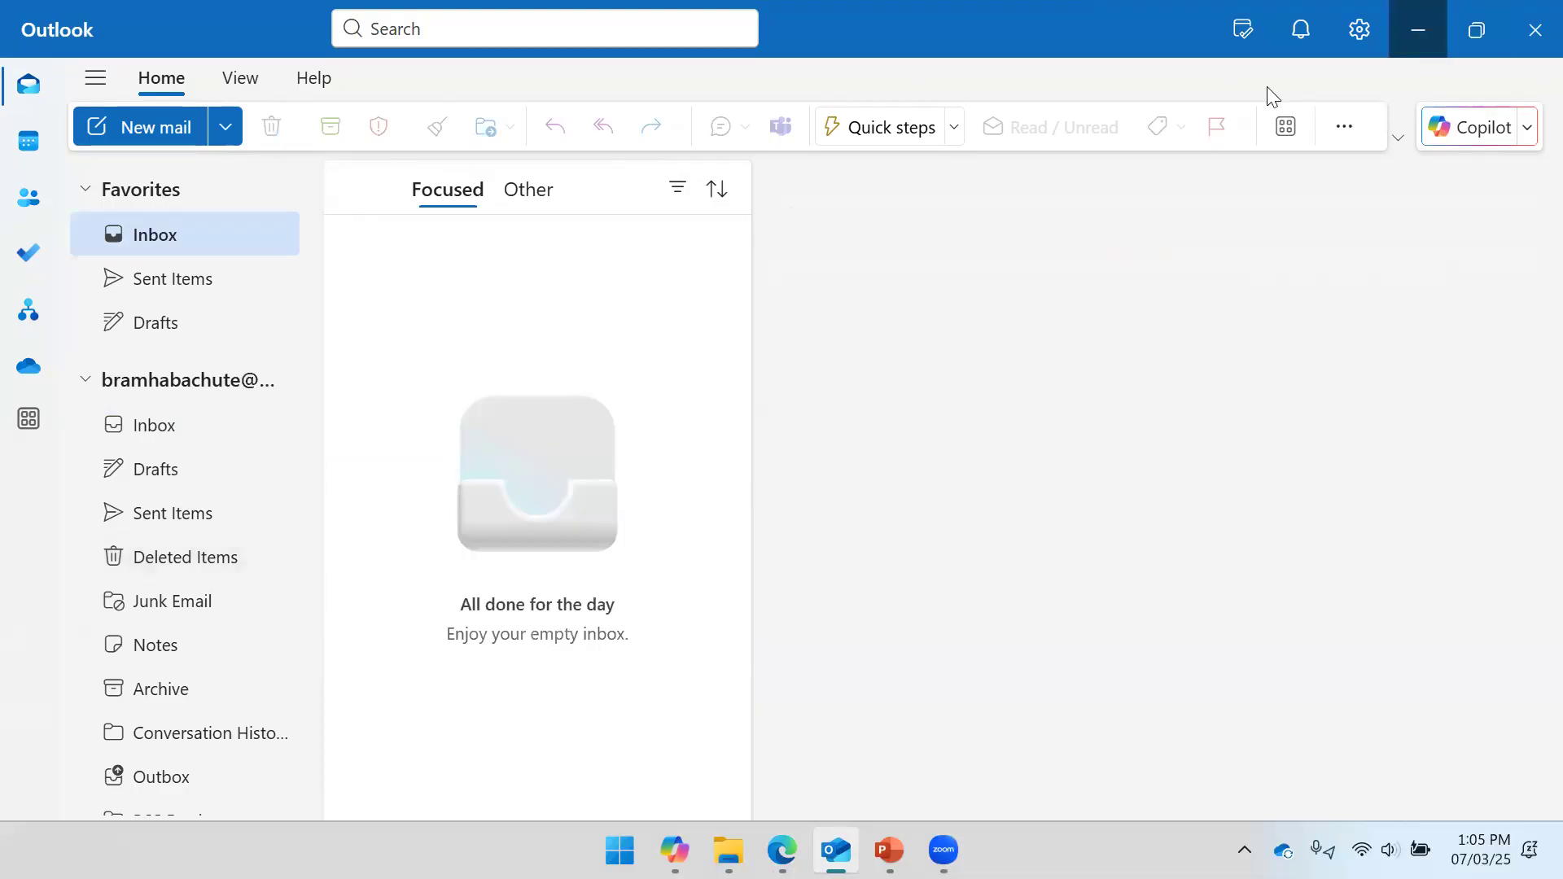
# Switch back to Power Automate to review the Do until loop's run, and bring up the PowerPoint slide on Control actions.
pyautogui.click(1418, 30)
pyautogui.moveTo(1121, 541); pyautogui.dragTo(1137, 419)
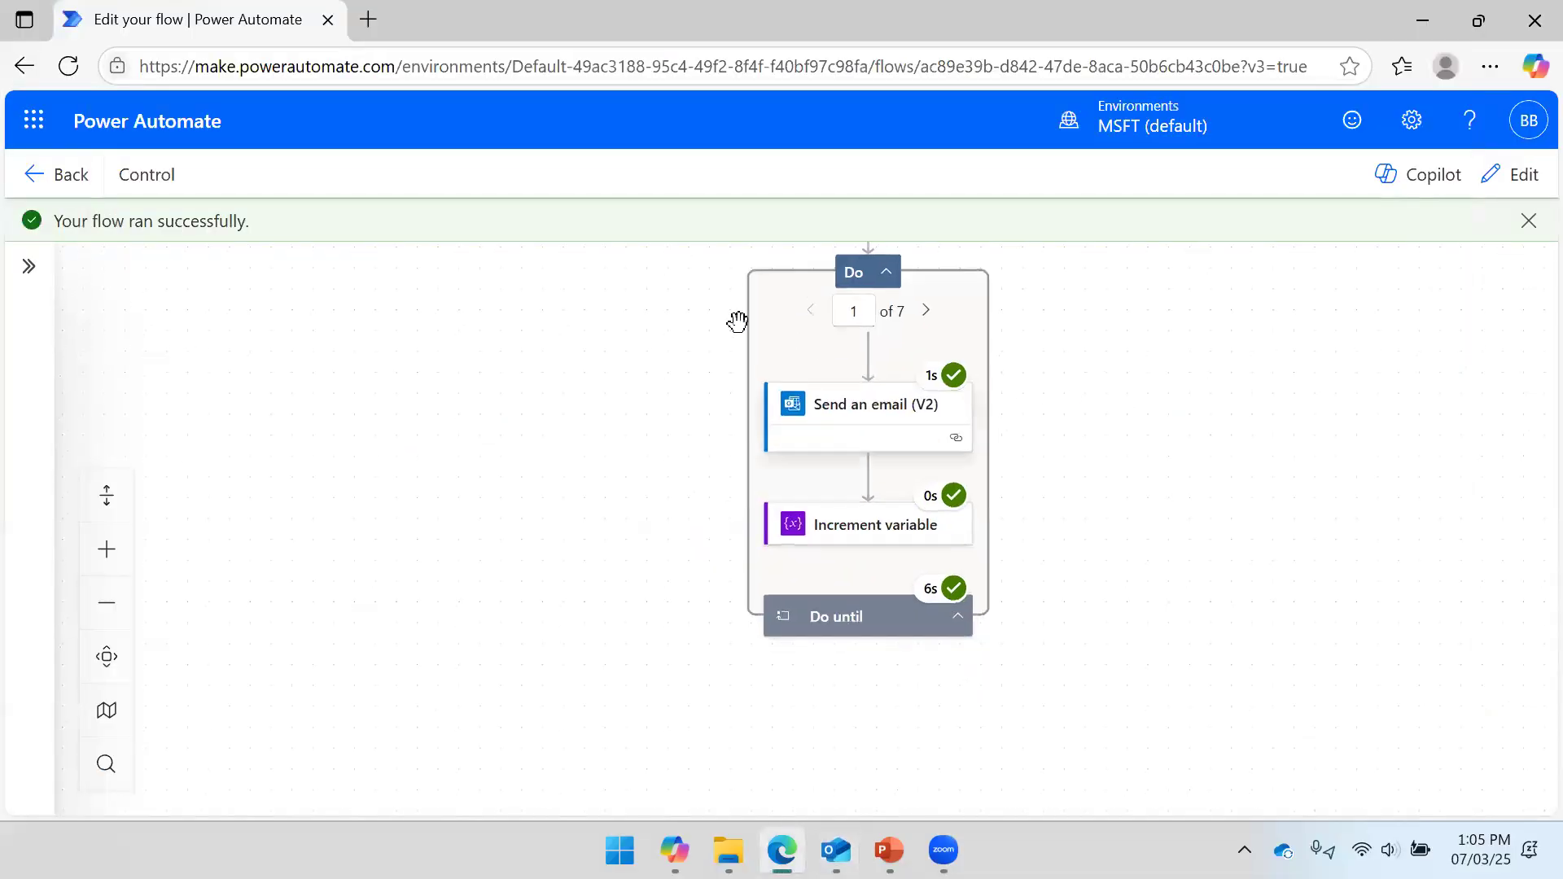
pyautogui.moveTo(1229, 349); pyautogui.dragTo(1167, 460)
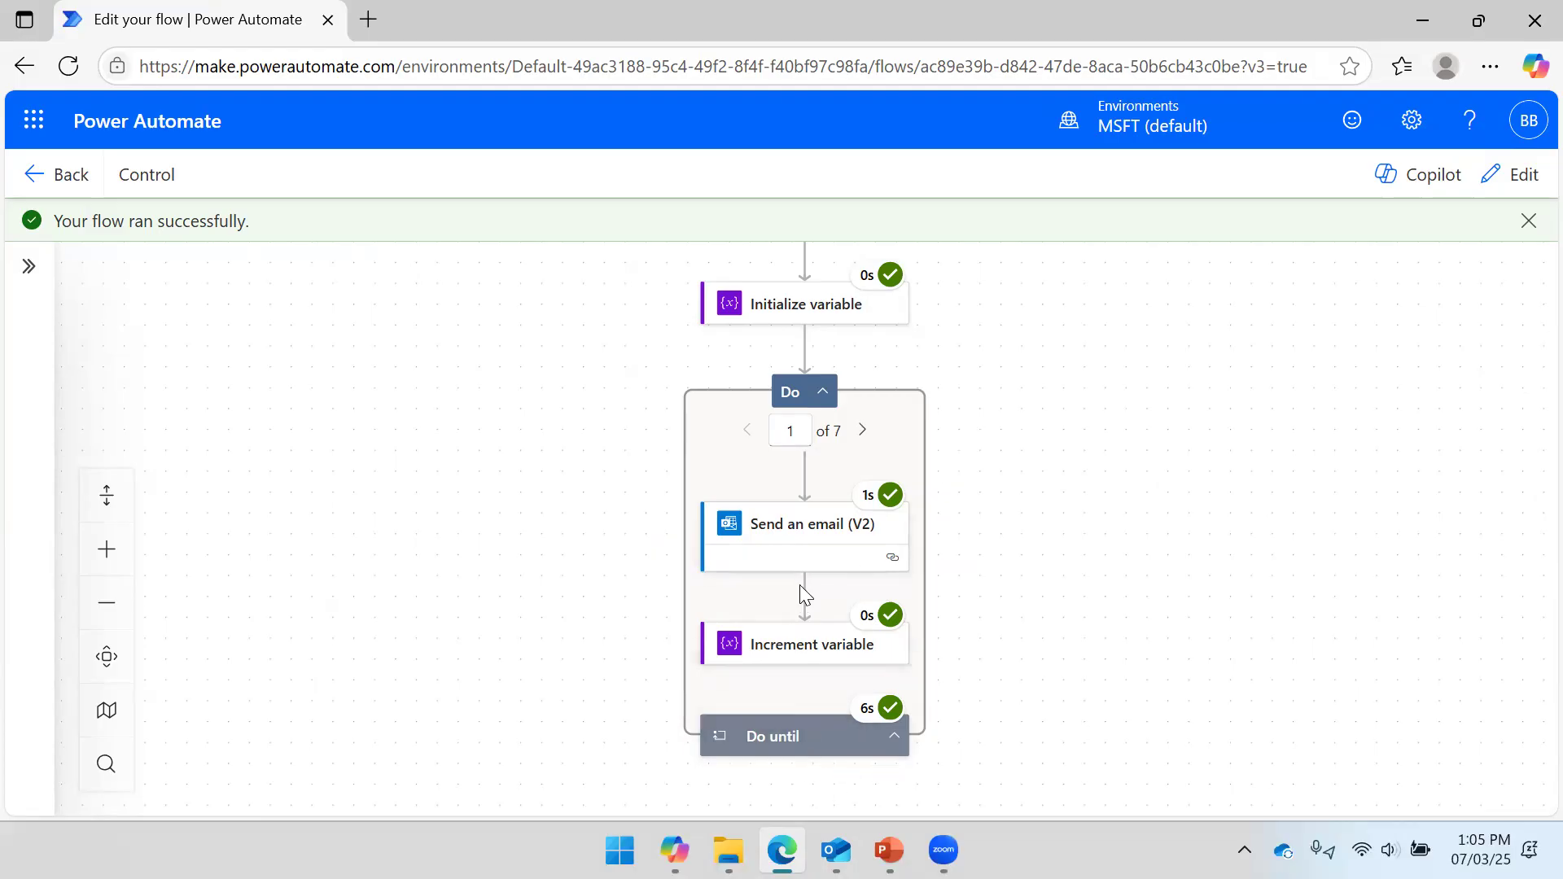
pyautogui.moveTo(1179, 464); pyautogui.dragTo(1207, 416)
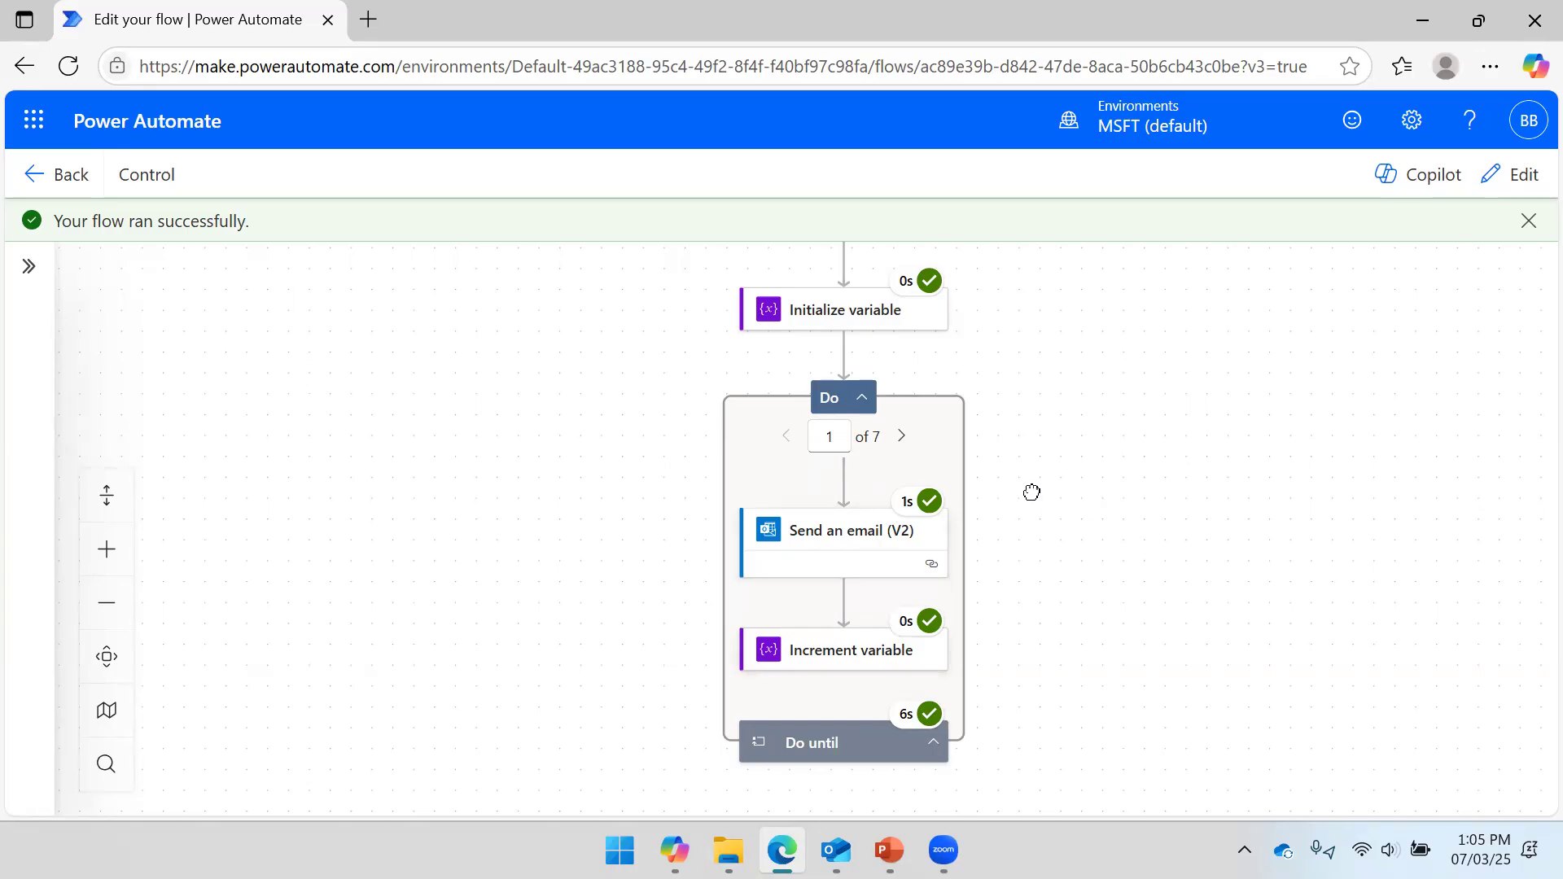
pyautogui.scroll(-1, 1032, 484)
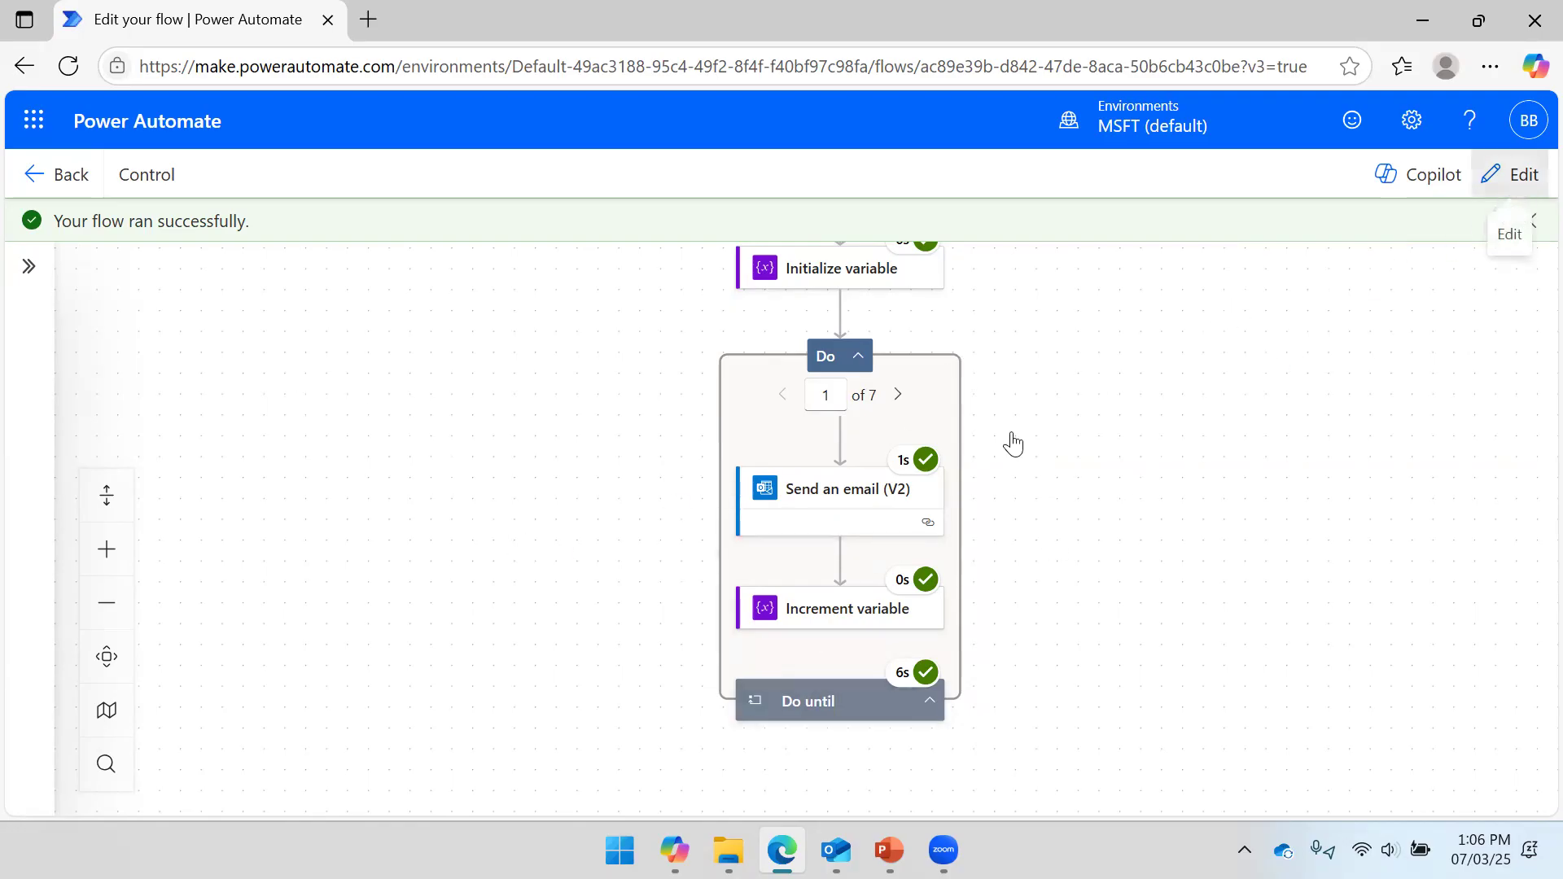
pyautogui.click(890, 850)
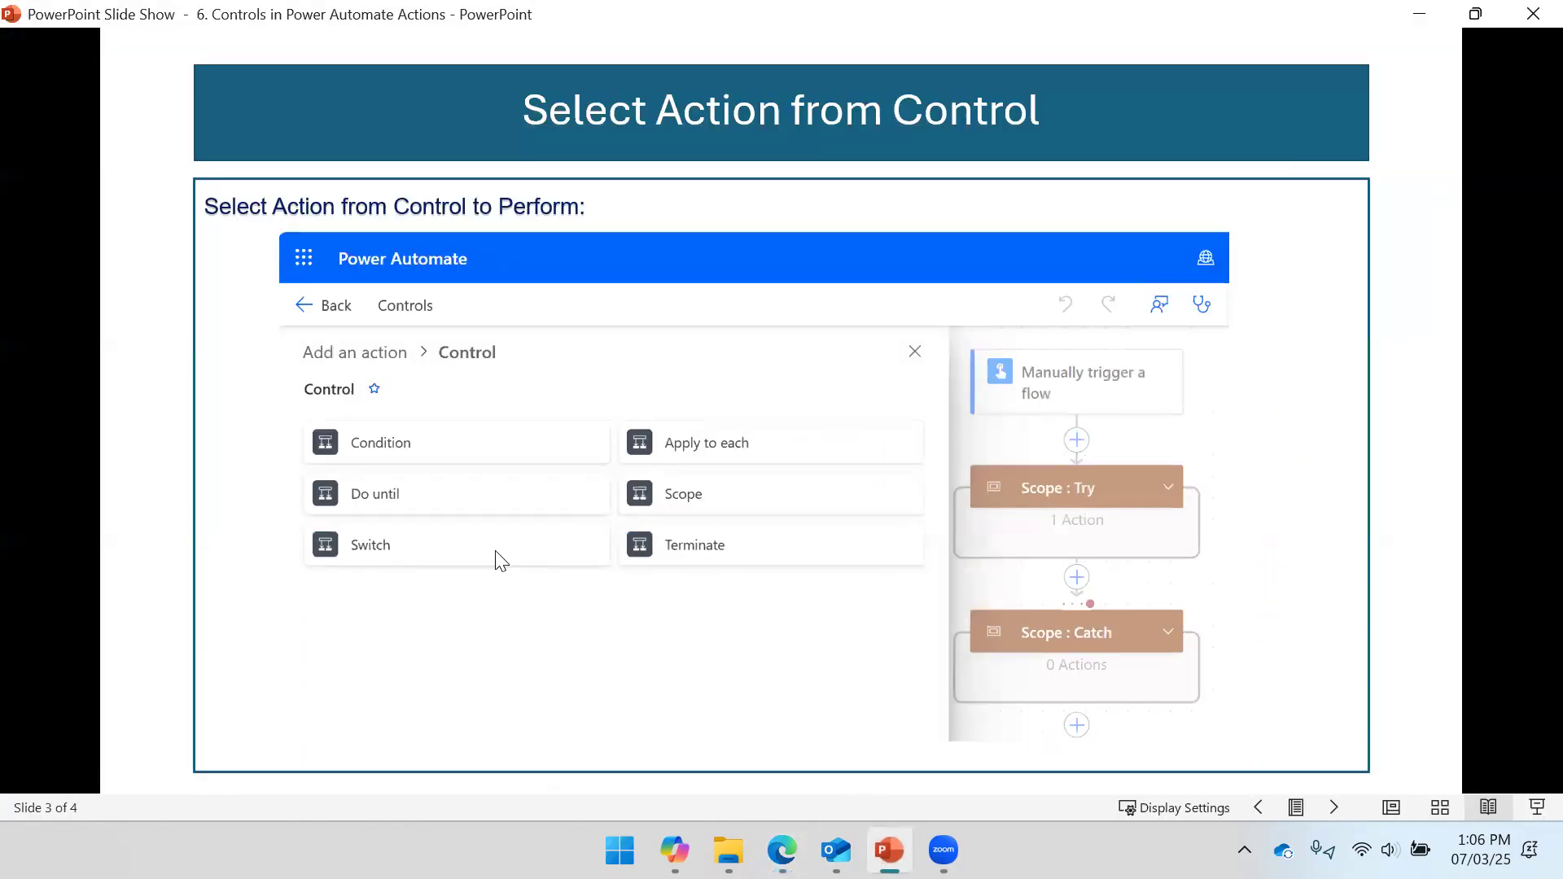